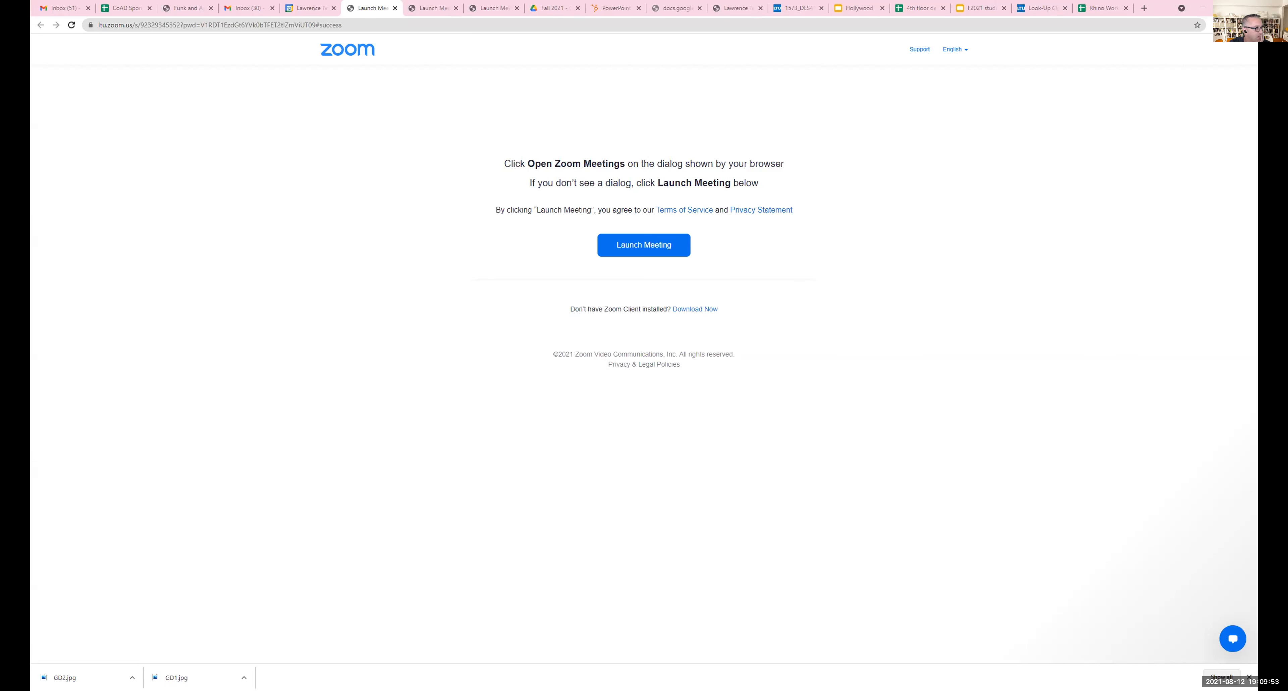
- Switch to the Rhino model and examine the houses, the sloped site and the surrounding plan linework from several angles
key("alt+Tab")
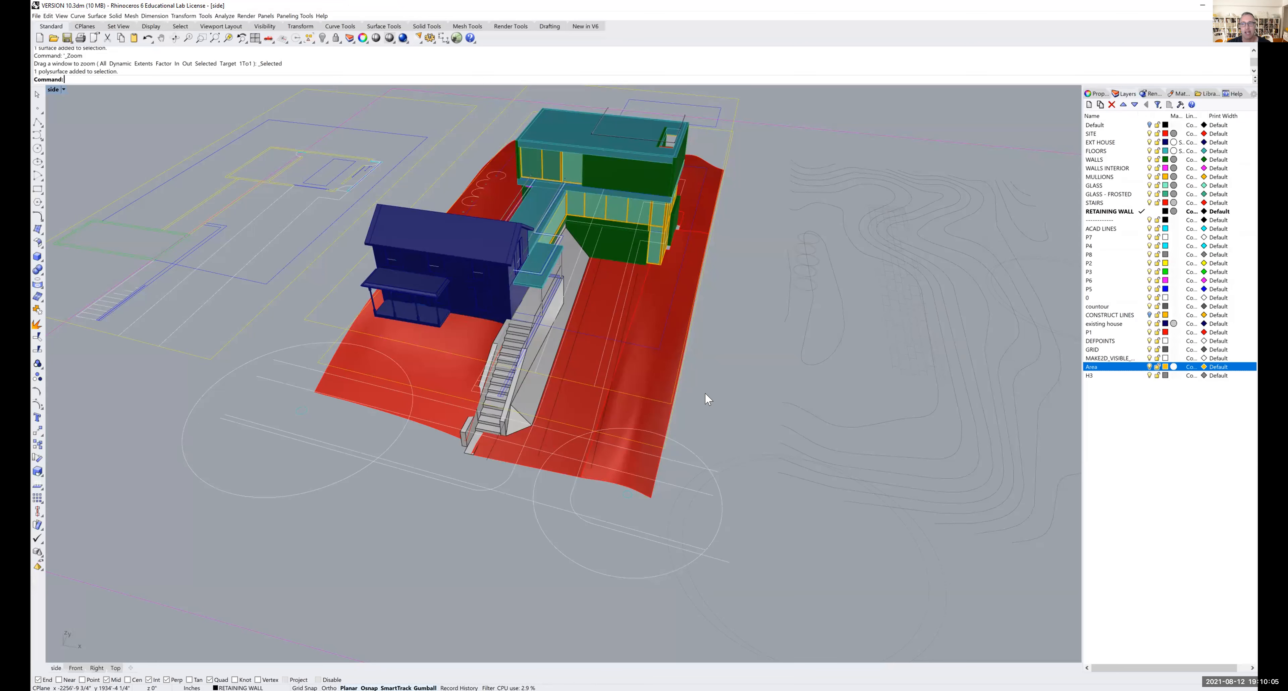
mouse_move(705, 403)
right_mouse_down()
mouse_move(649, 383)
mouse_move(652, 394)
mouse_move(693, 384)
mouse_move(750, 403)
mouse_move(718, 411)
right_mouse_up()
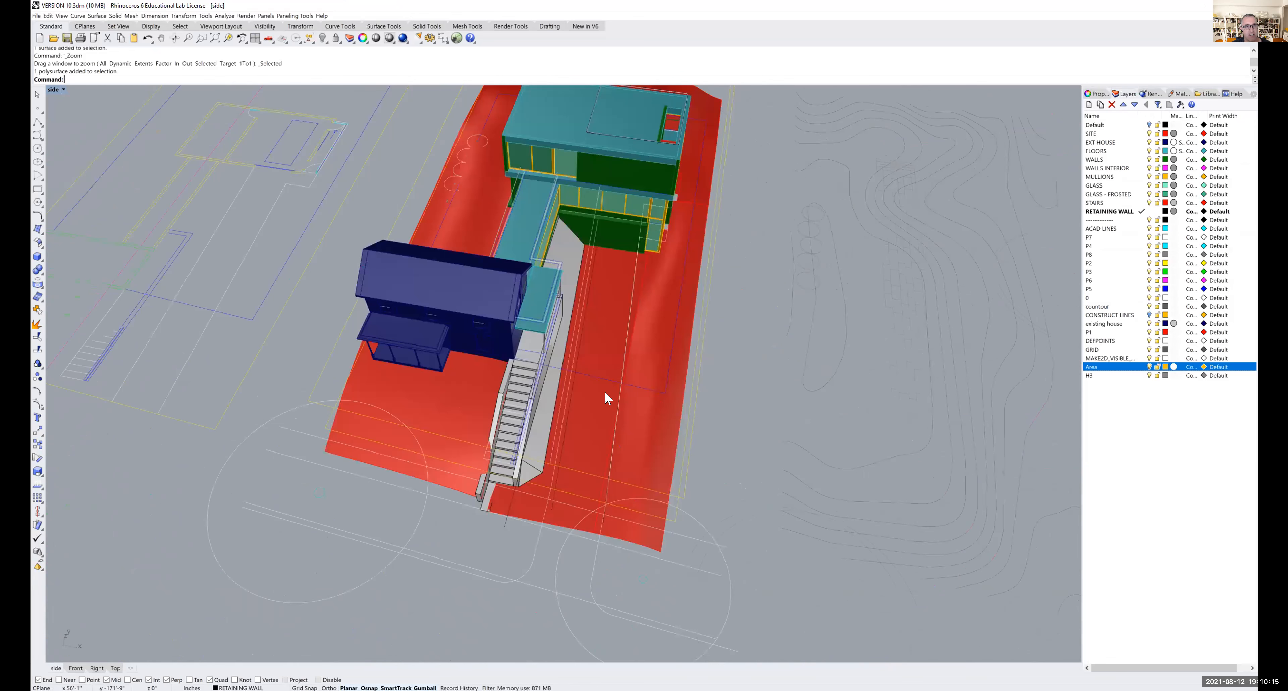
right_click_drag(608, 368, 631, 414, "shift")
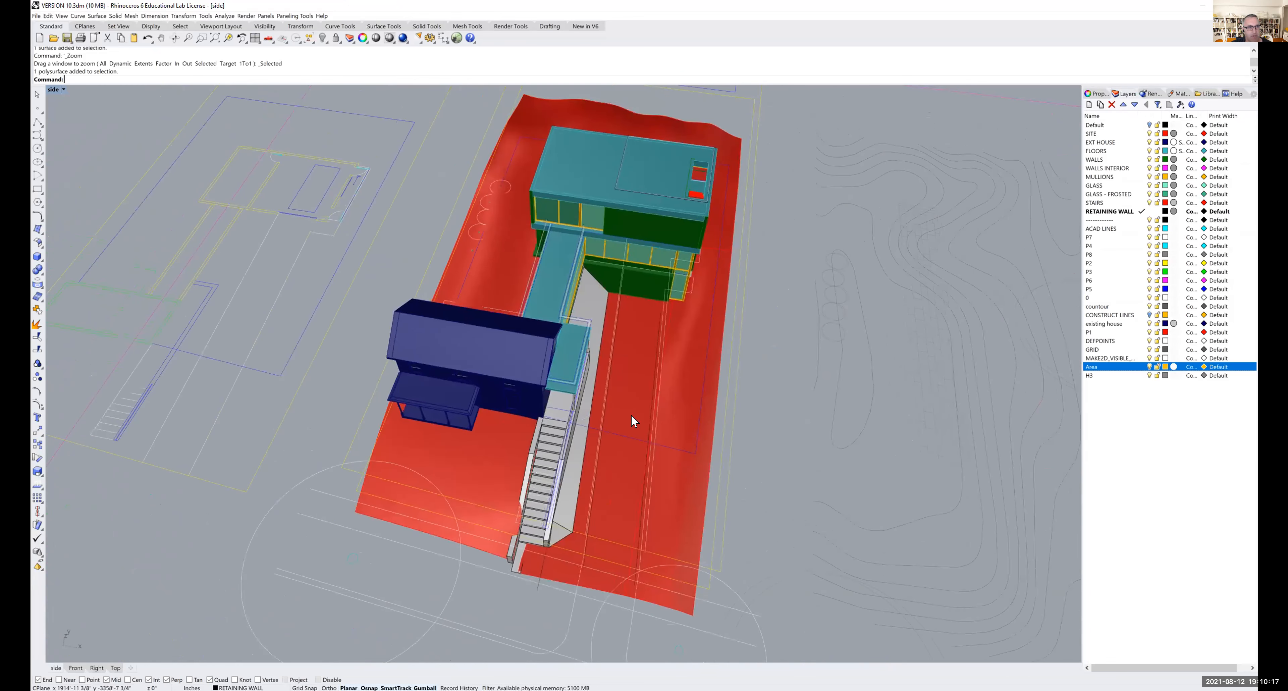
right_click_drag(370, 346, 595, 395, "shift")
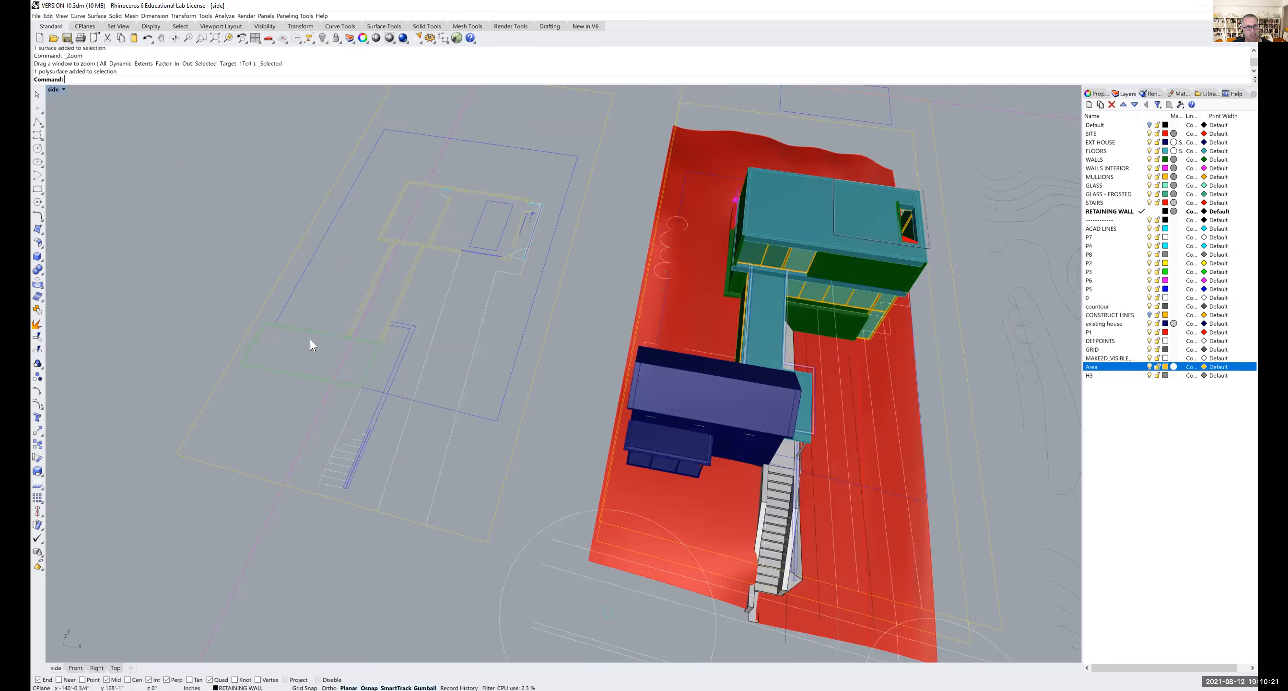
scroll(309, 340, "up", 3)
right_click_drag(366, 340, 394, 296)
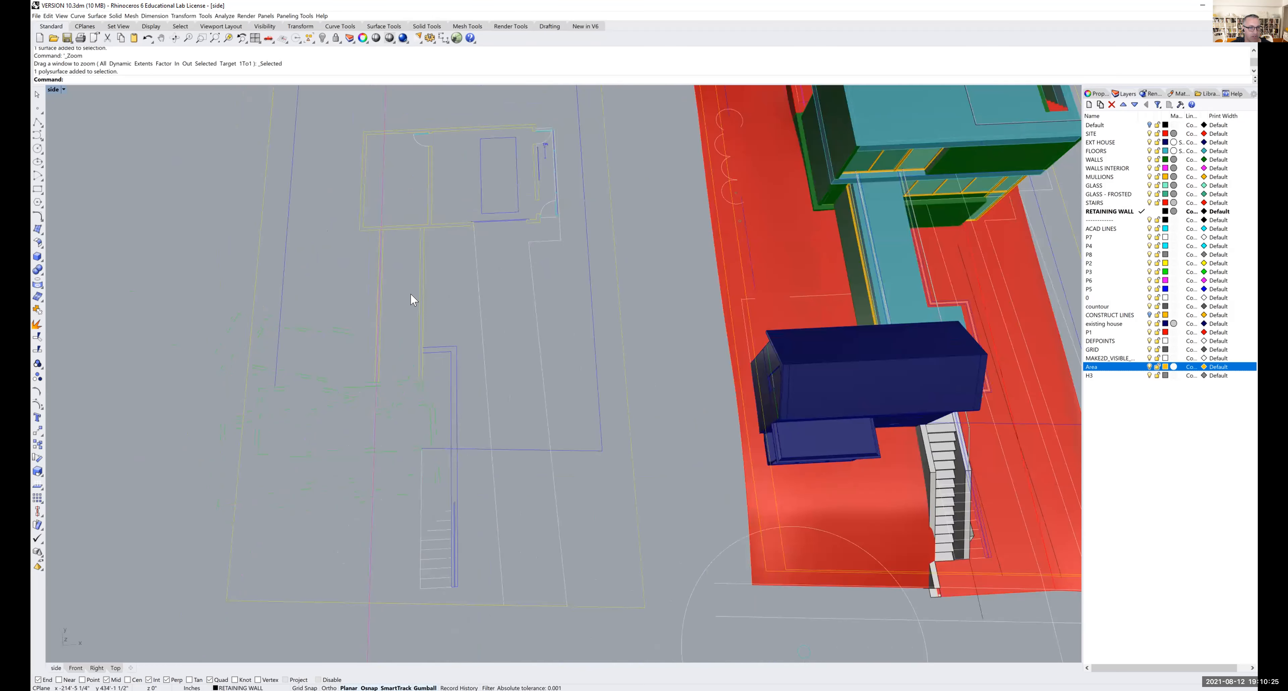
scroll(402, 328, "down", 5)
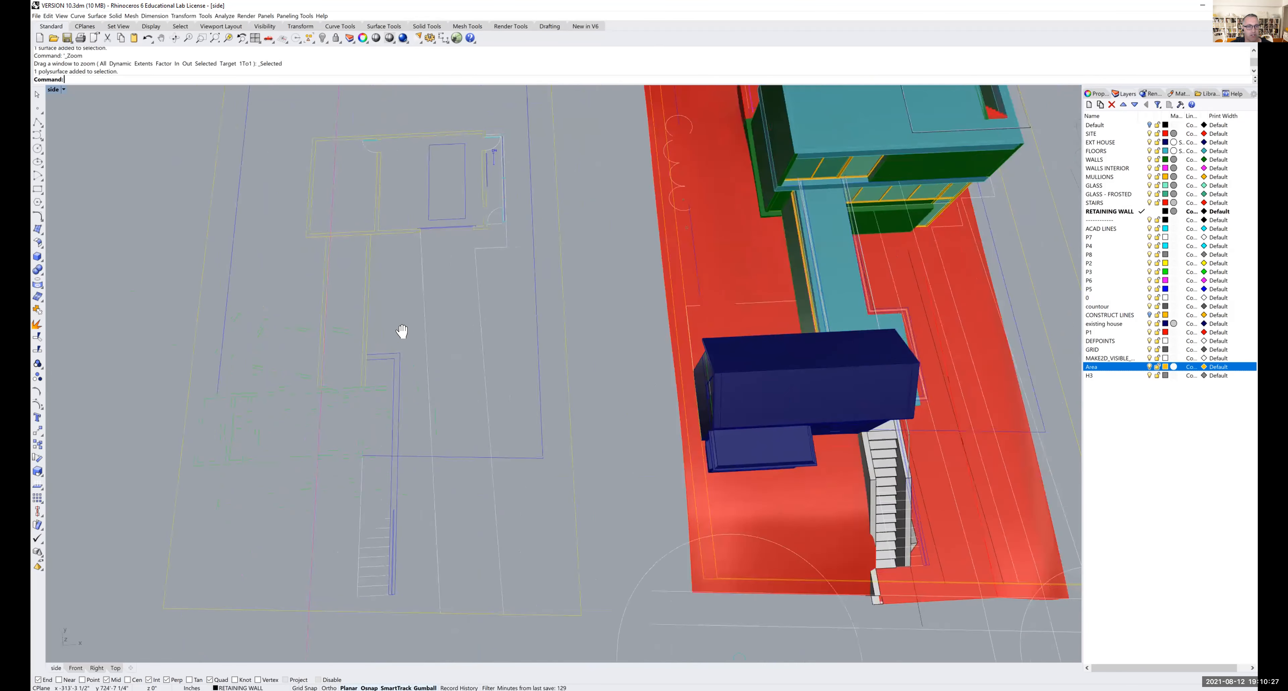
scroll(390, 318, "down", 3)
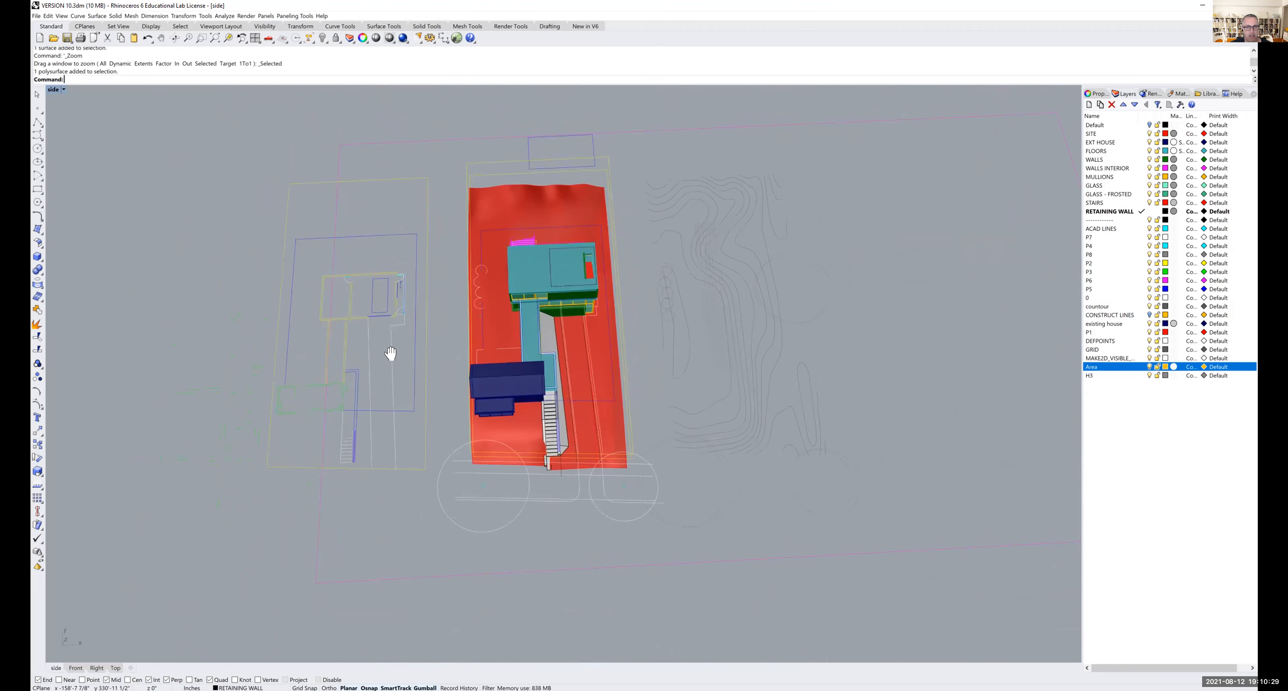
scroll(364, 348, "down", 6)
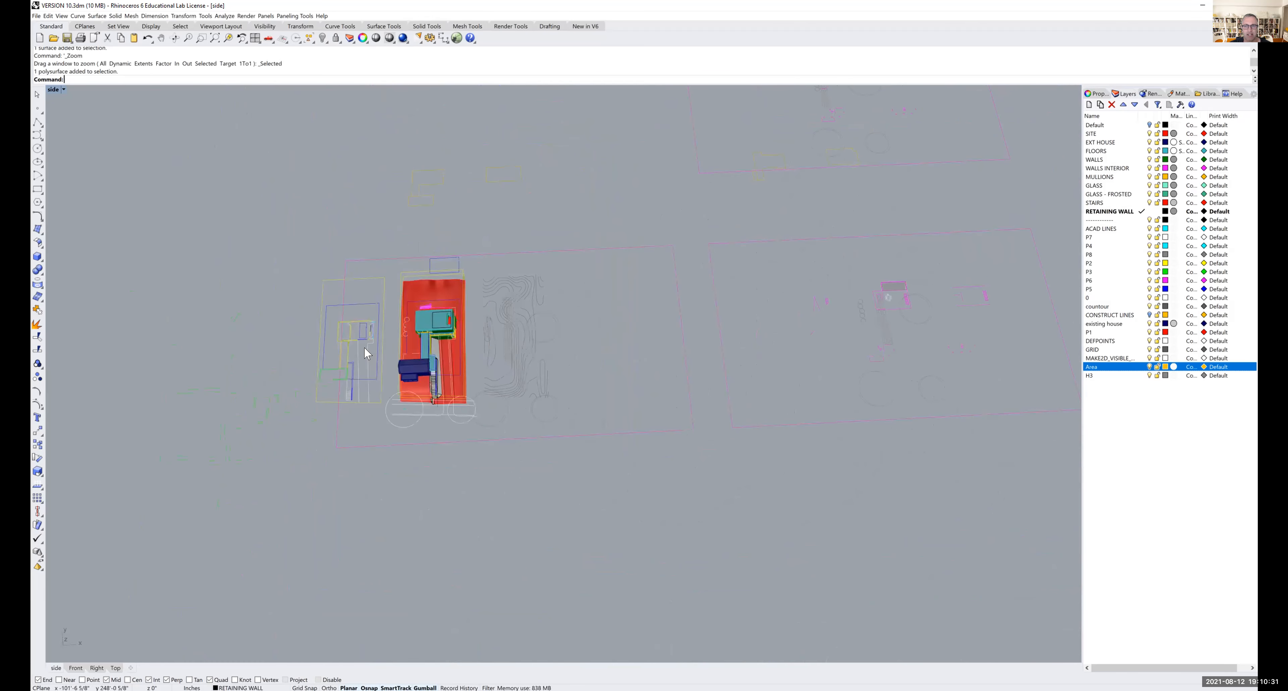
right_click_drag(461, 309, 416, 344, "shift")
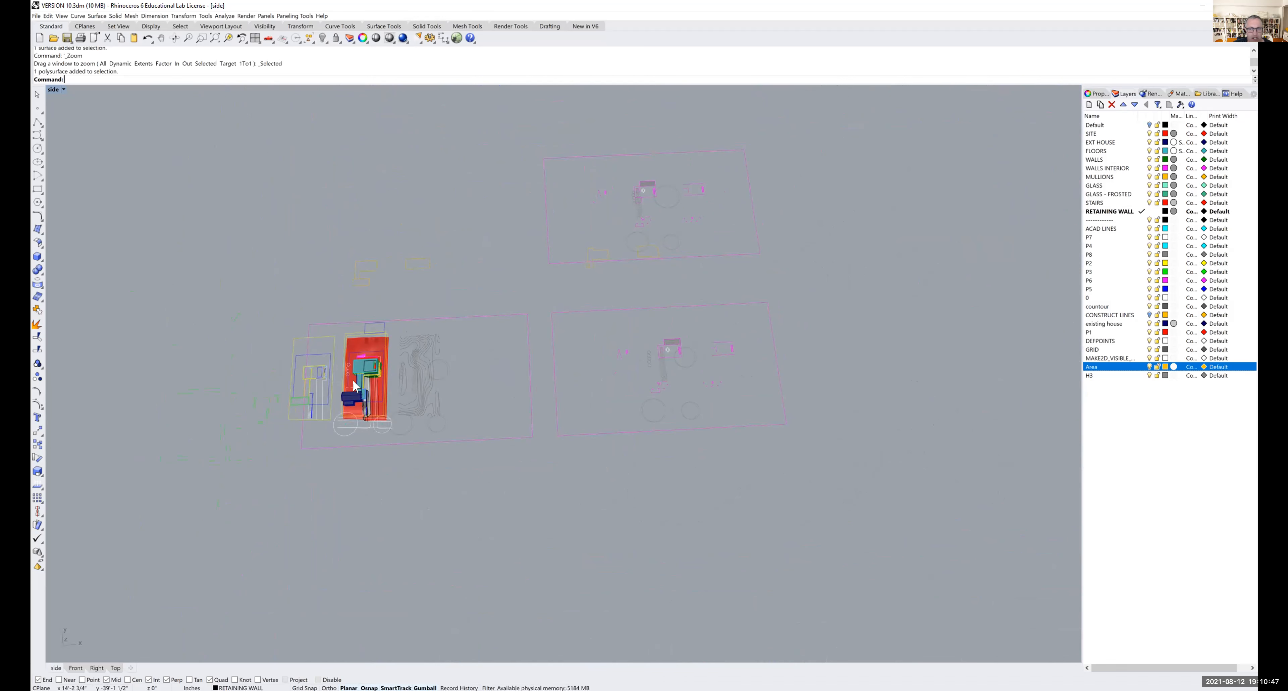
scroll(350, 382, "up", 8)
right_click_drag(338, 378, 497, 322)
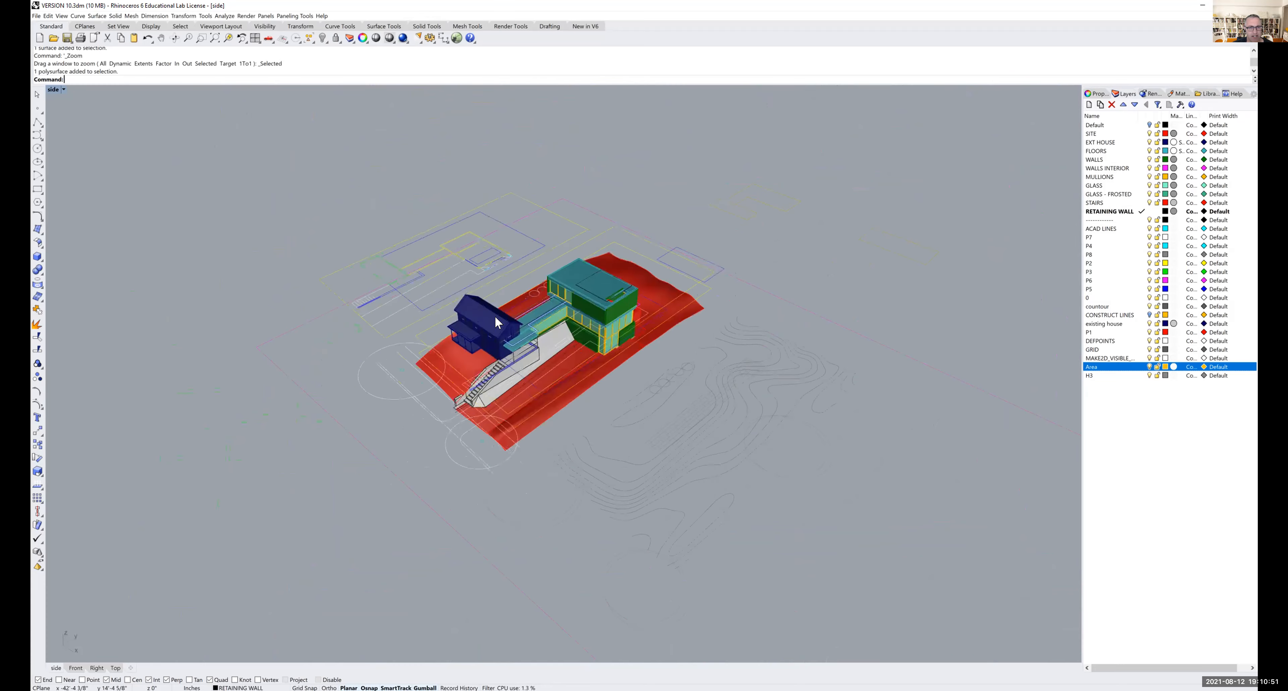
scroll(500, 320, "up", 3)
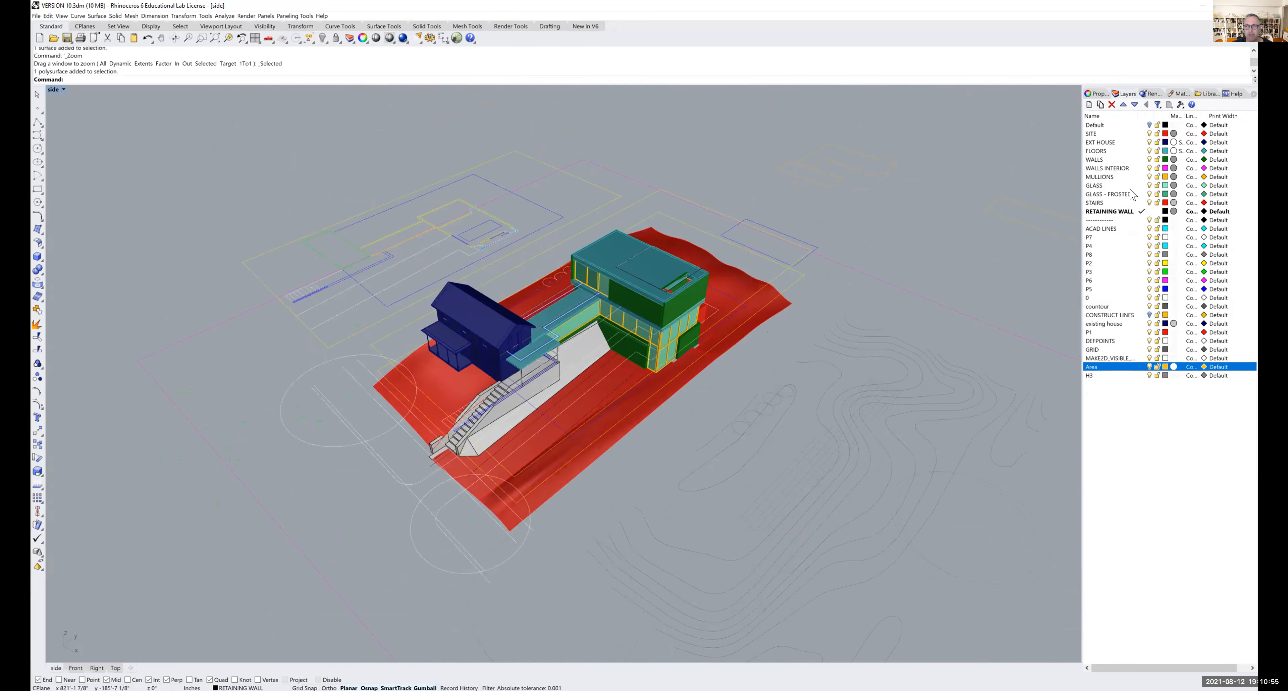
- Make Default the current layer and hide every other layer from SITE down to H3
left_click(1148, 125)
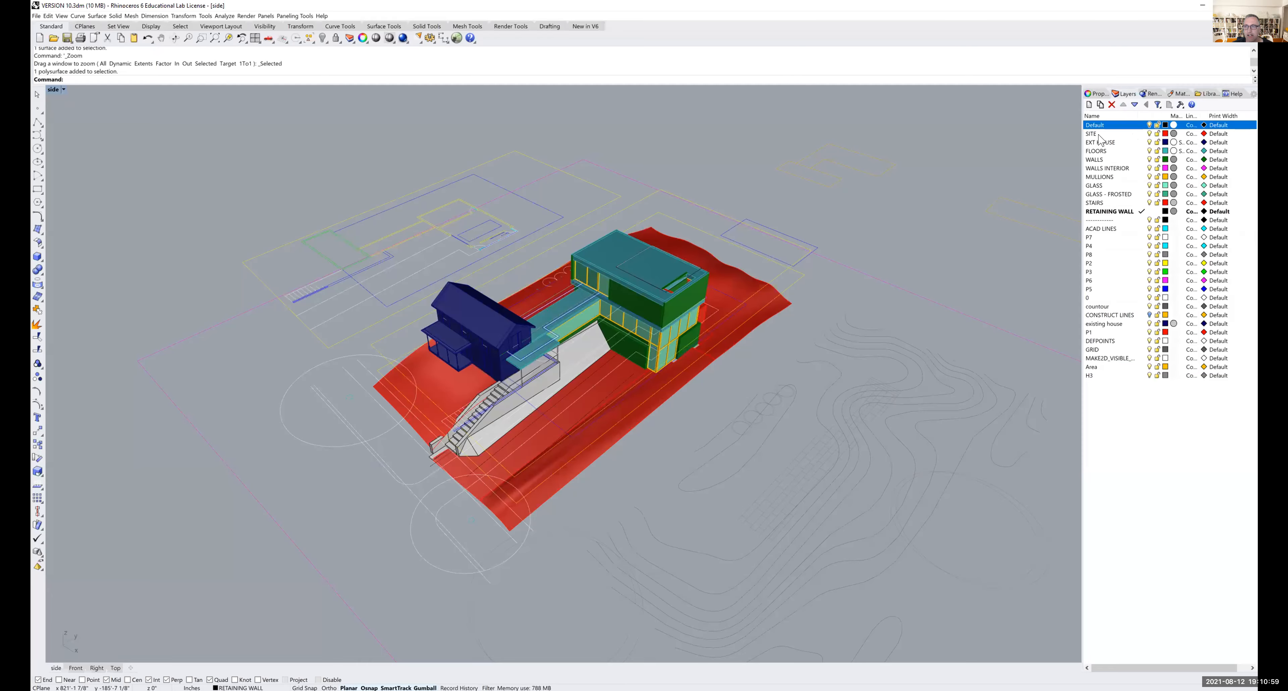
left_click(1149, 134)
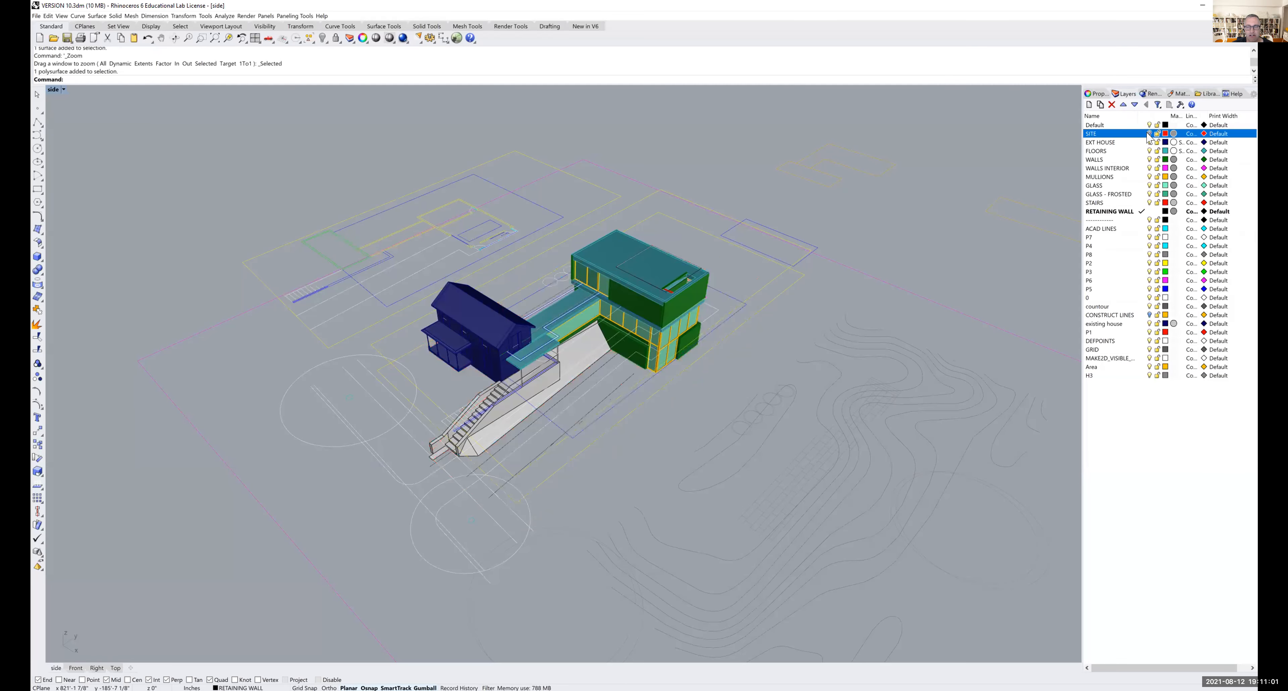
left_click(1148, 125)
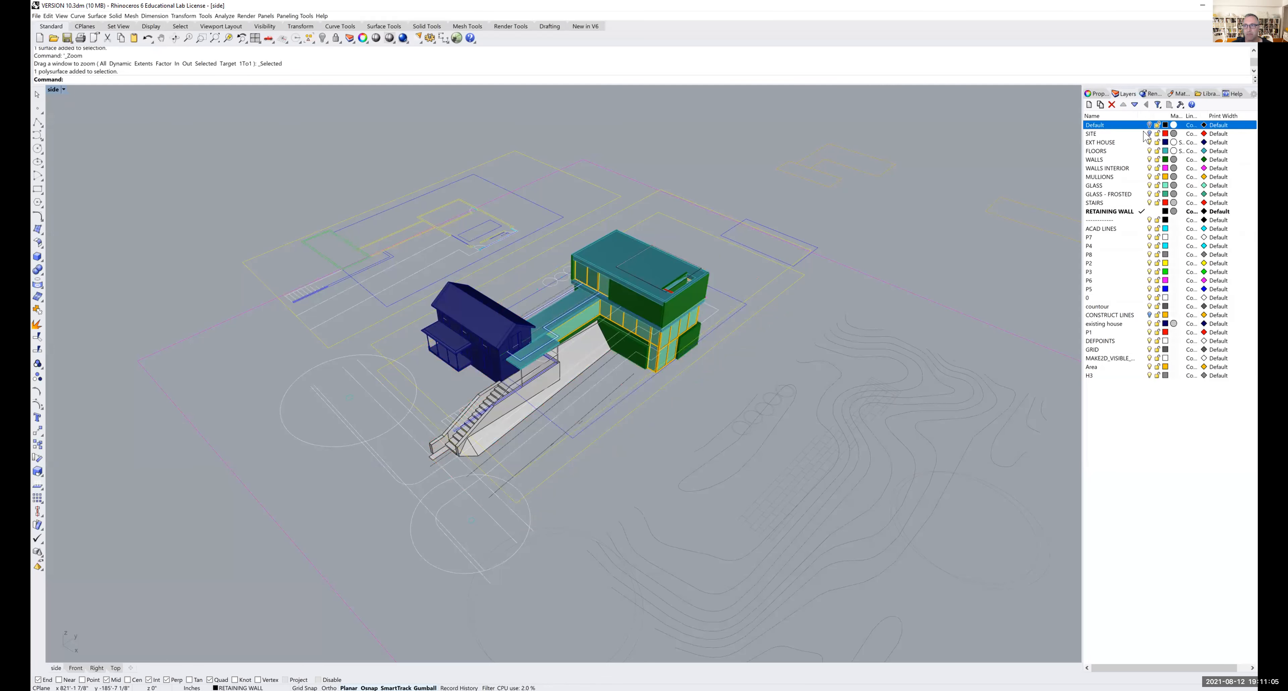
left_click(1143, 126)
left_click(1148, 143)
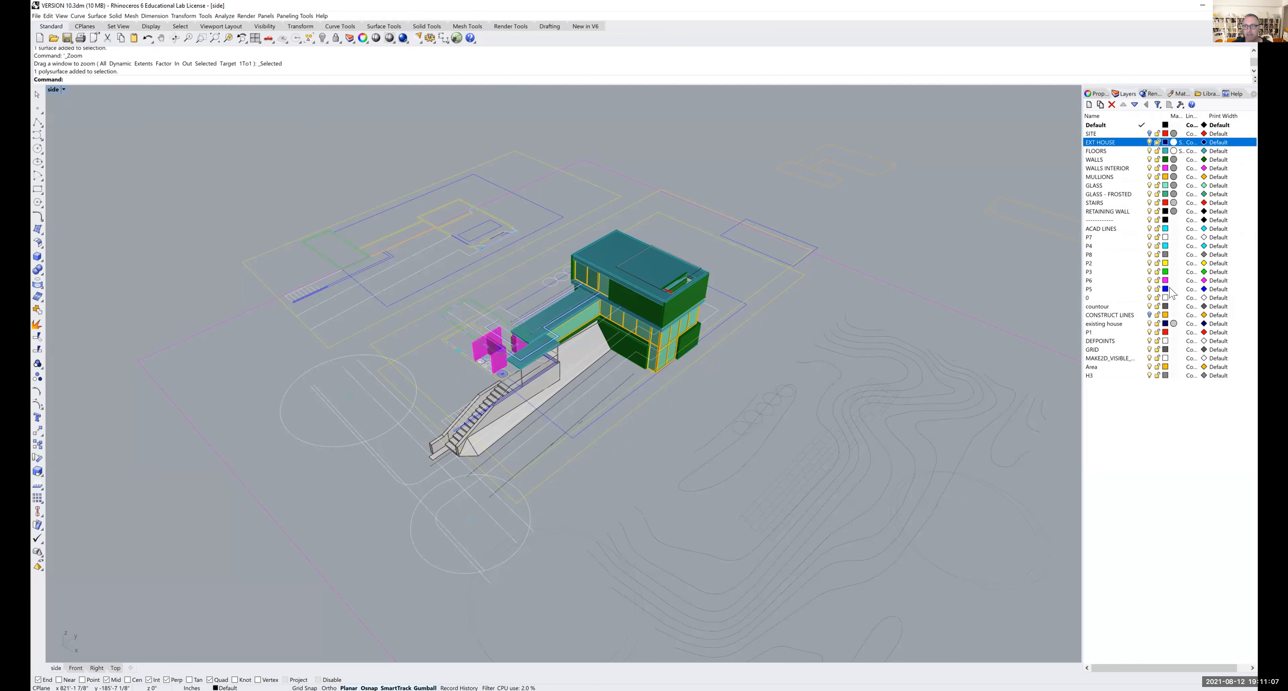
left_click(1148, 375, "shift")
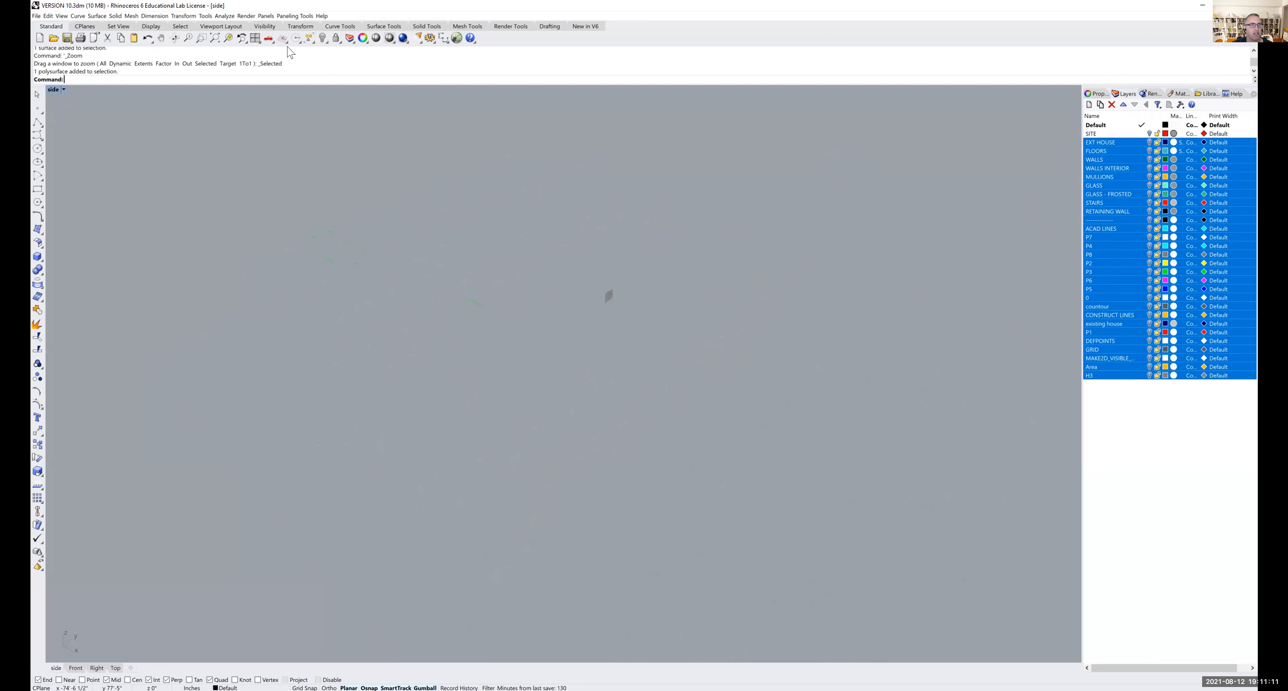
- Reset the construction plane to World Top
left_click(84, 26)
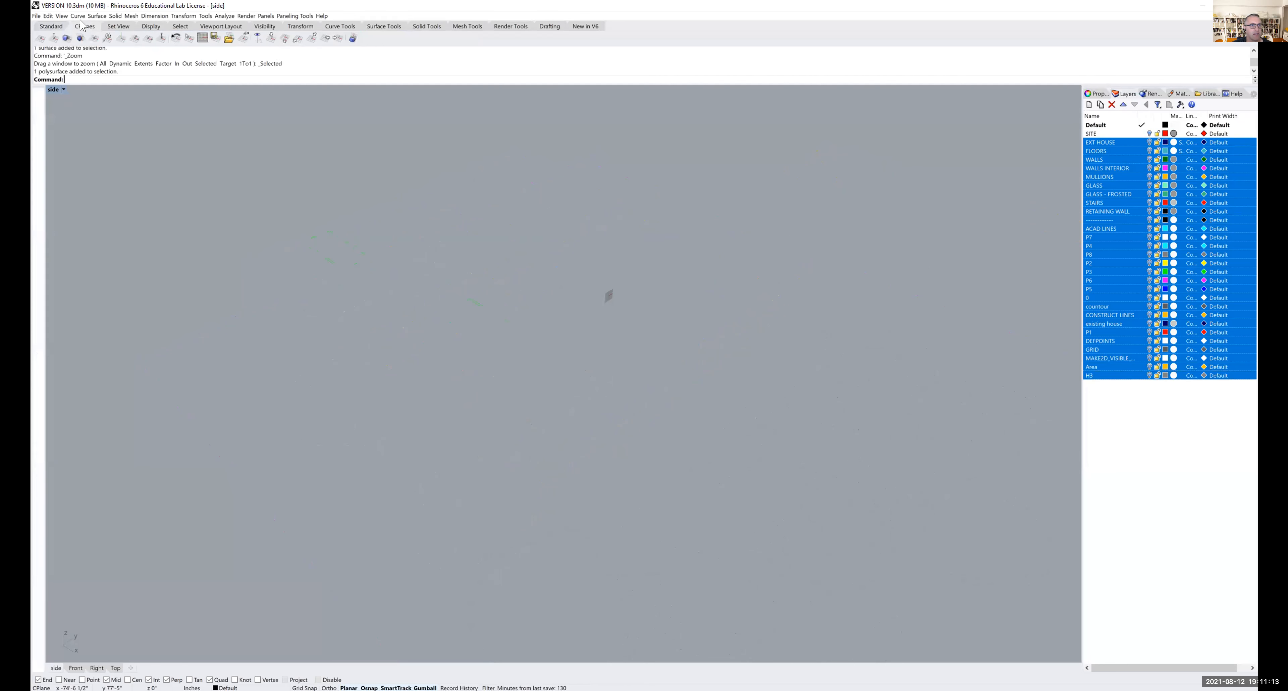
left_click(271, 38)
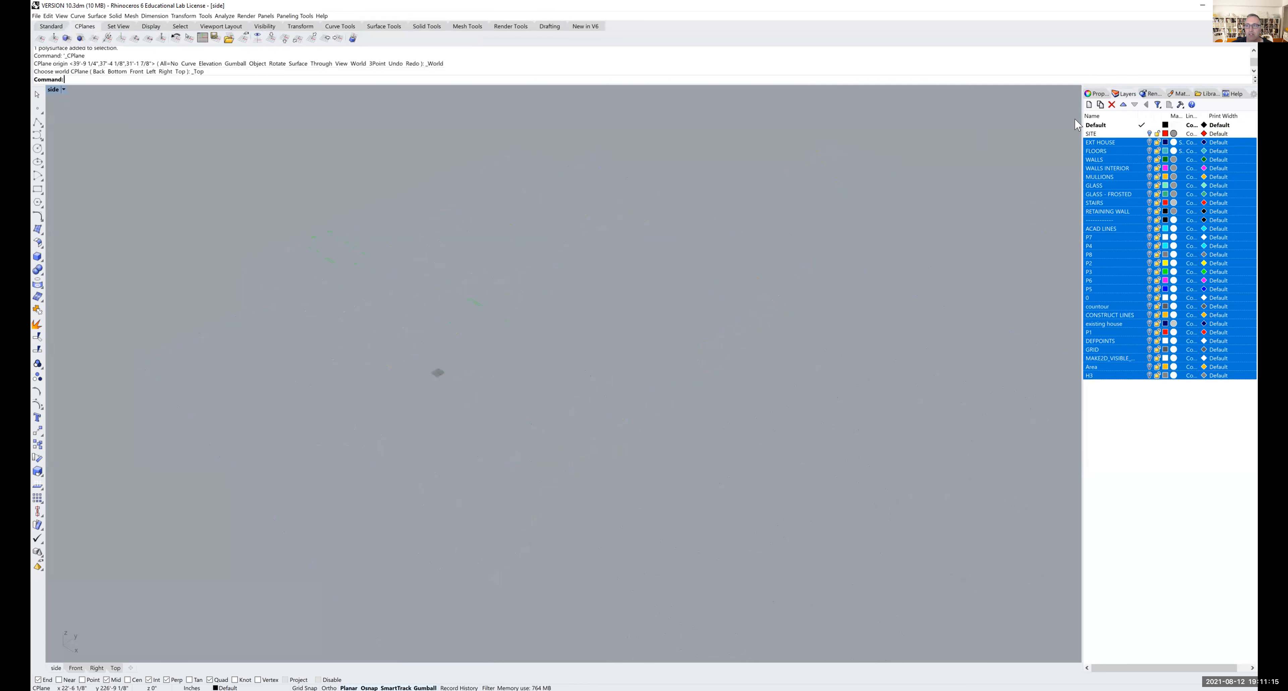
- Turn on the SITE layer and inspect its separate terrain surfaces by selecting them one at a time
left_click(1148, 134)
right_click_drag(742, 362, 778, 366)
left_click(461, 394)
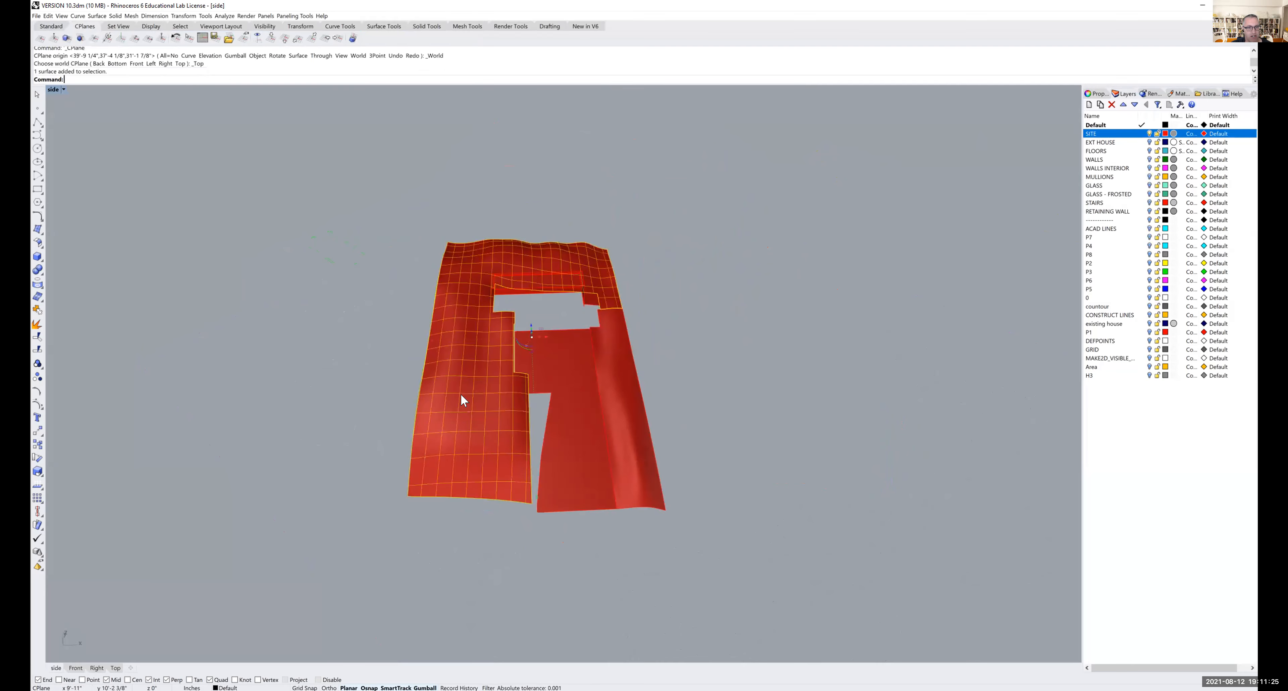
left_click(618, 424)
left_click(686, 418)
right_click_drag(685, 417, 707, 321)
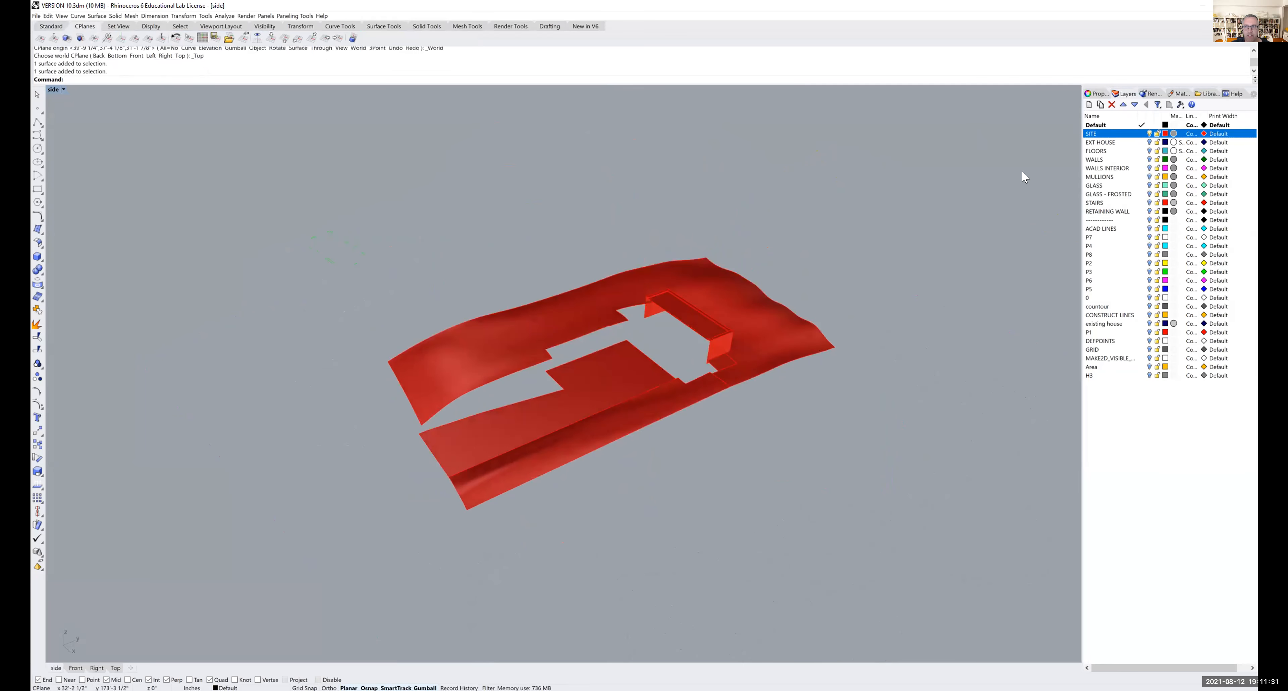
- Turn on the EXT HOUSE layer and view the existing house from its porch front and its gable end
left_click(1149, 142)
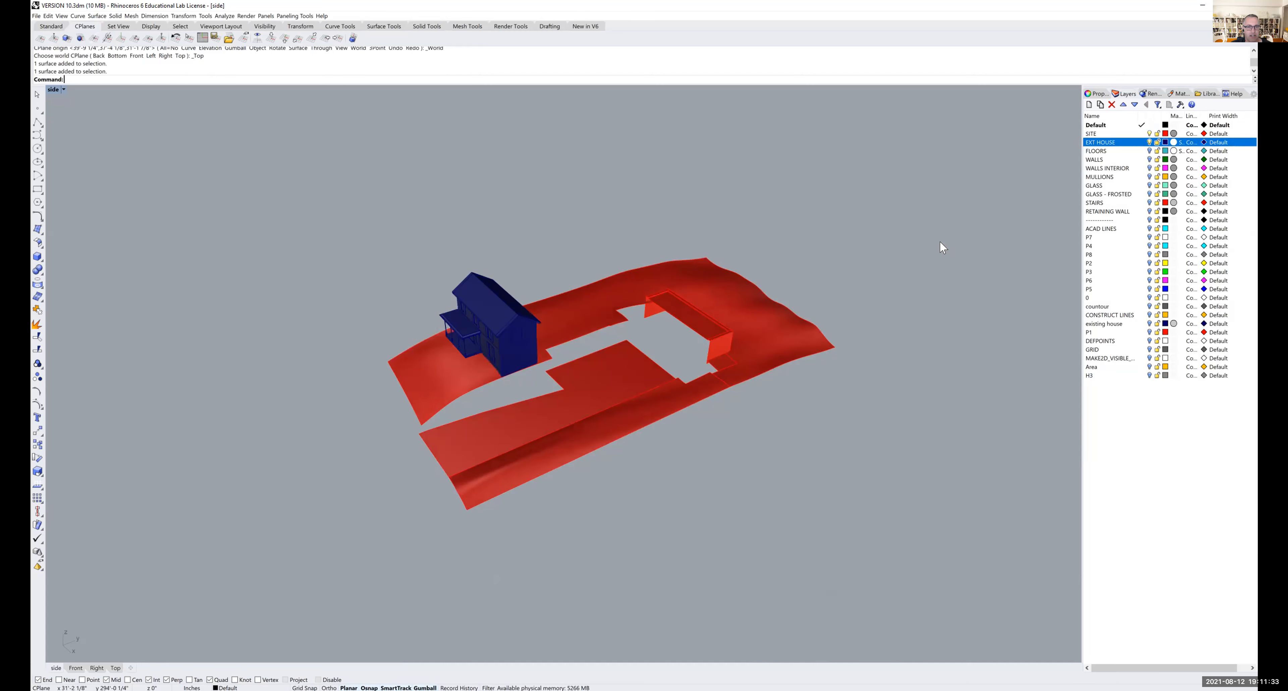
right_click_drag(831, 270, 566, 385)
scroll(469, 371, "up", 15)
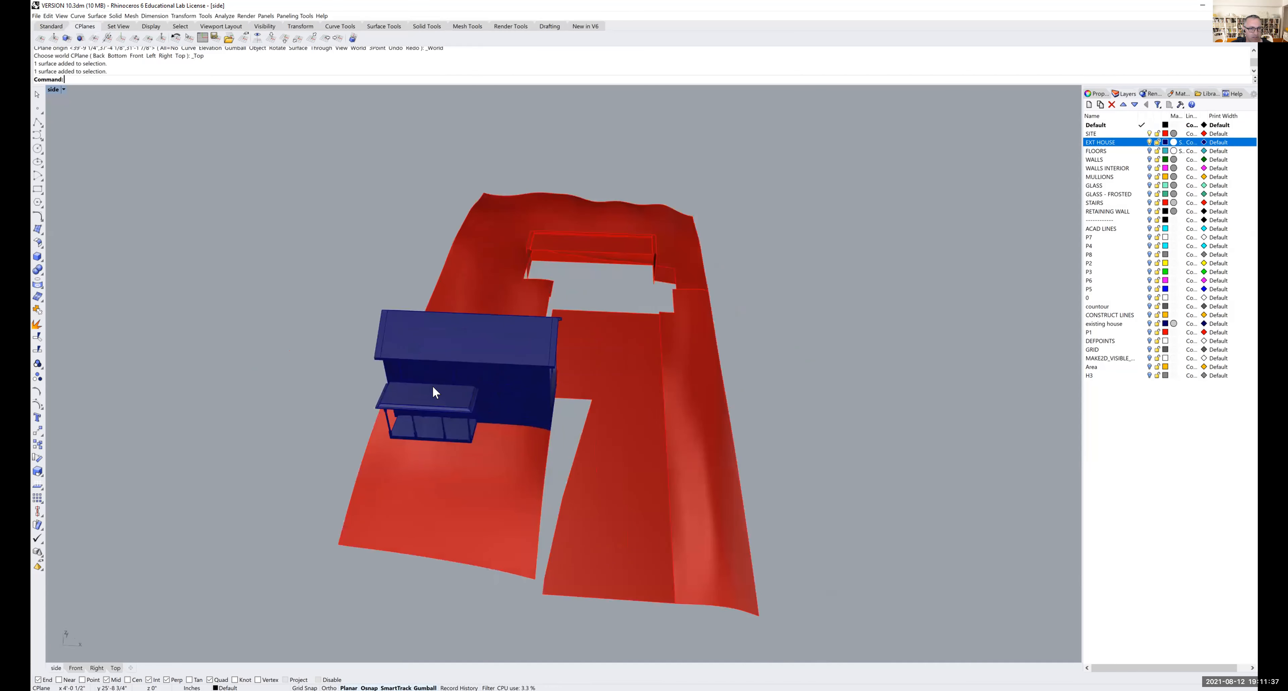
mouse_move(431, 386)
right_mouse_down()
mouse_move(427, 364)
mouse_move(422, 376)
right_mouse_up()
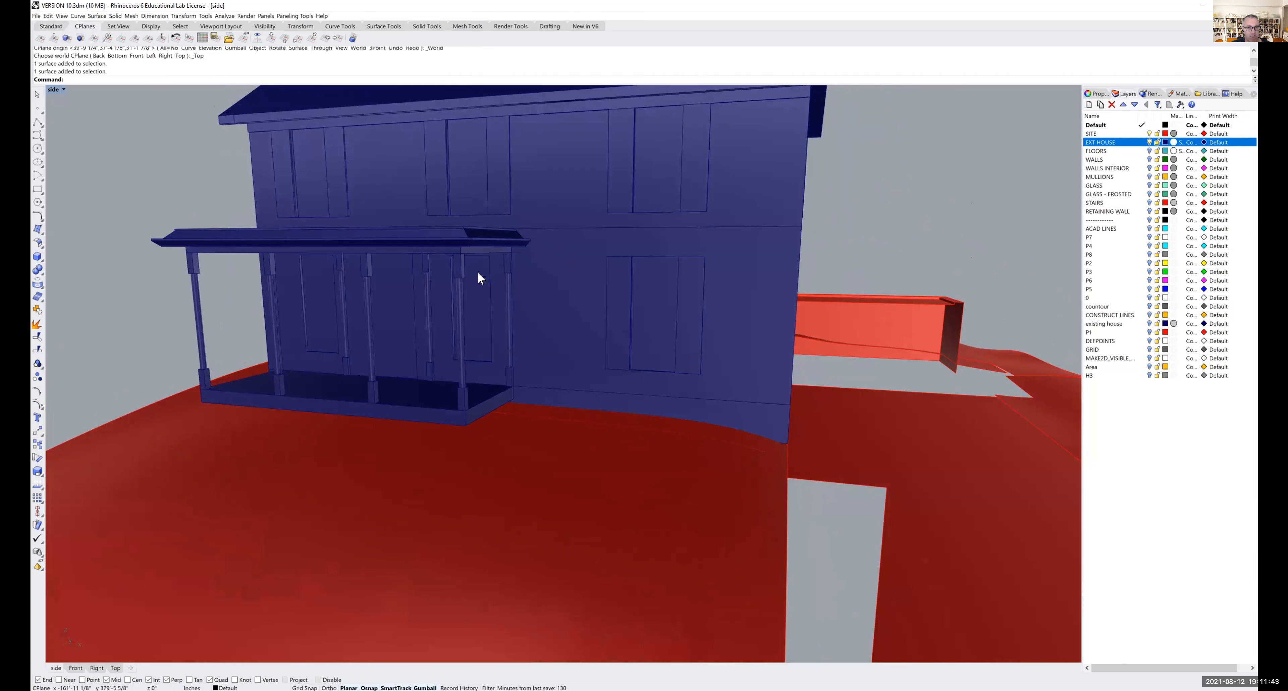
scroll(488, 276, "down", 8)
right_click_drag(495, 273, 447, 268)
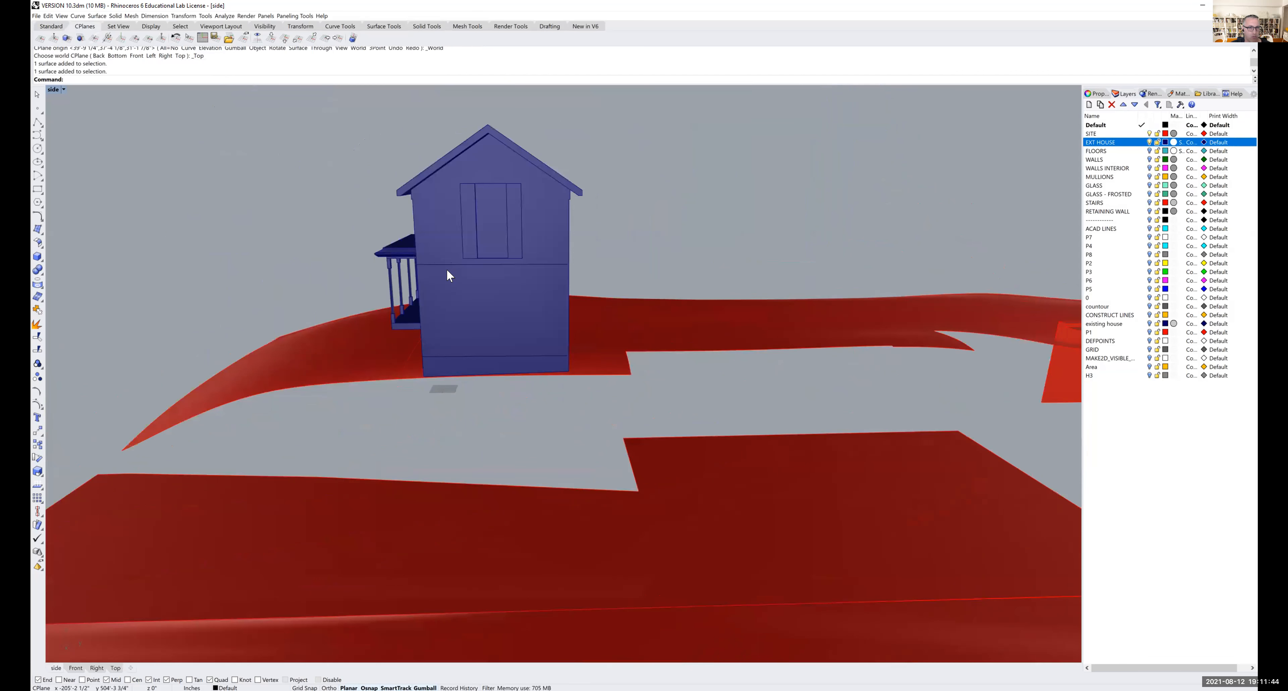
- Select the gable-end wall and its upper window pieces individually to check how the existing house is built
left_click(473, 225)
left_click(417, 198, "shift")
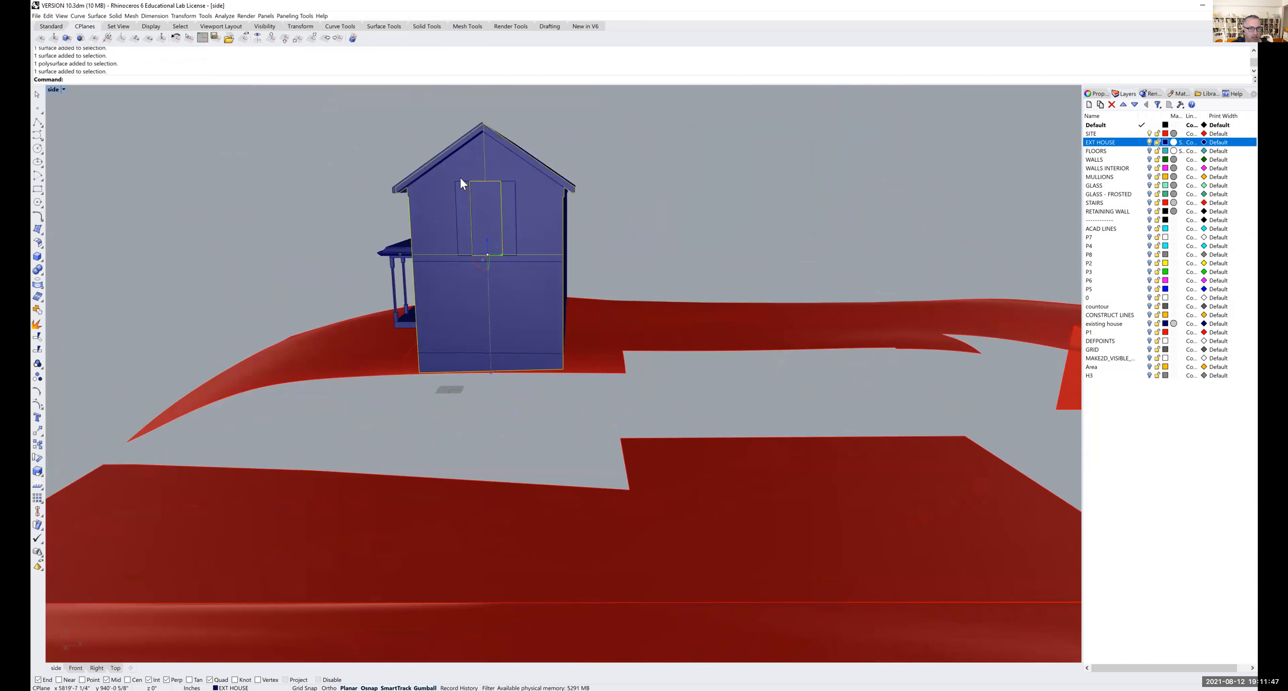
scroll(459, 177, "up", 3)
left_click(467, 183)
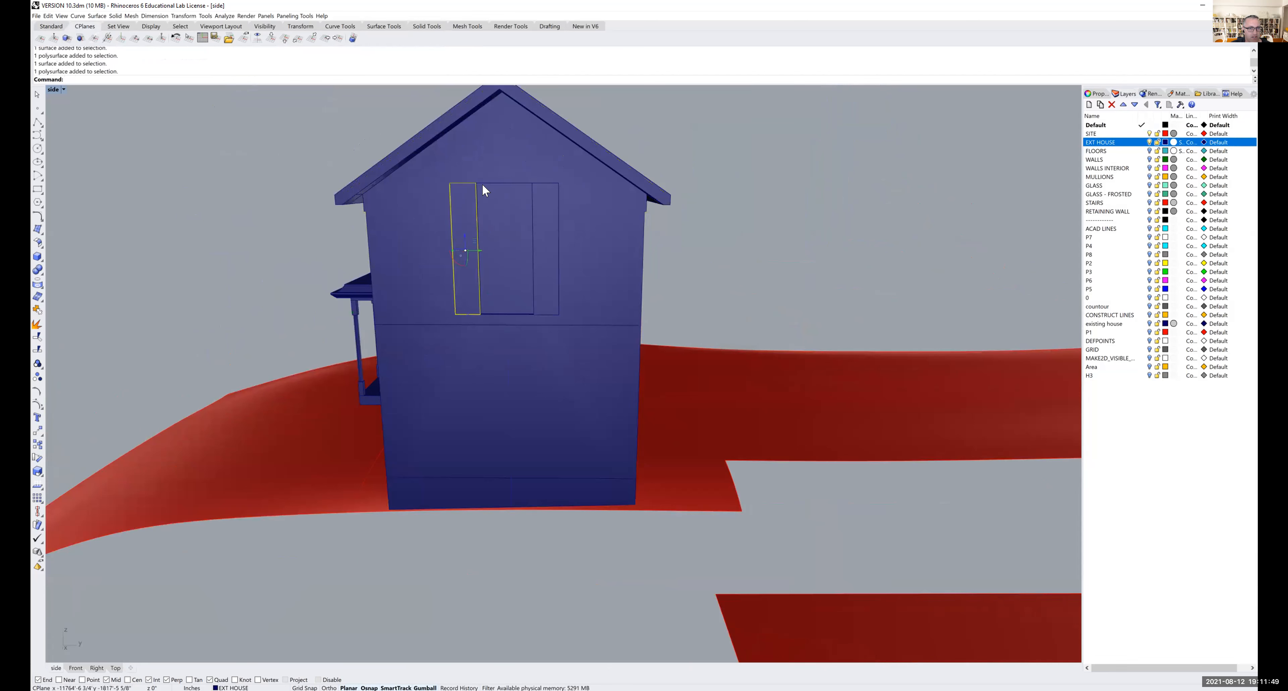
left_click(532, 186)
right_click_drag(364, 240, 438, 249)
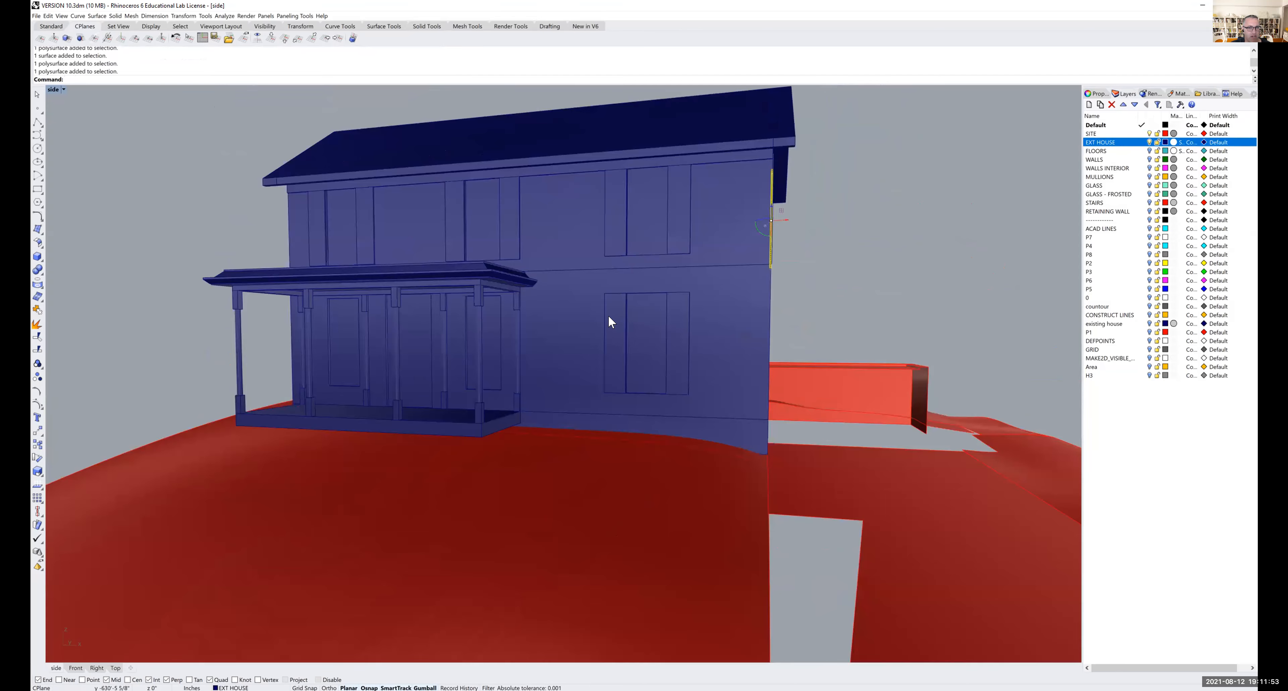
- Check the upper and lower window pieces on the existing house's porch-side facade by selecting them individually
left_click(617, 239)
left_click(670, 233)
left_click(650, 238)
left_click(652, 315)
scroll(530, 330, "down", 3)
right_click_drag(547, 321, 463, 299)
scroll(469, 302, "down", 3)
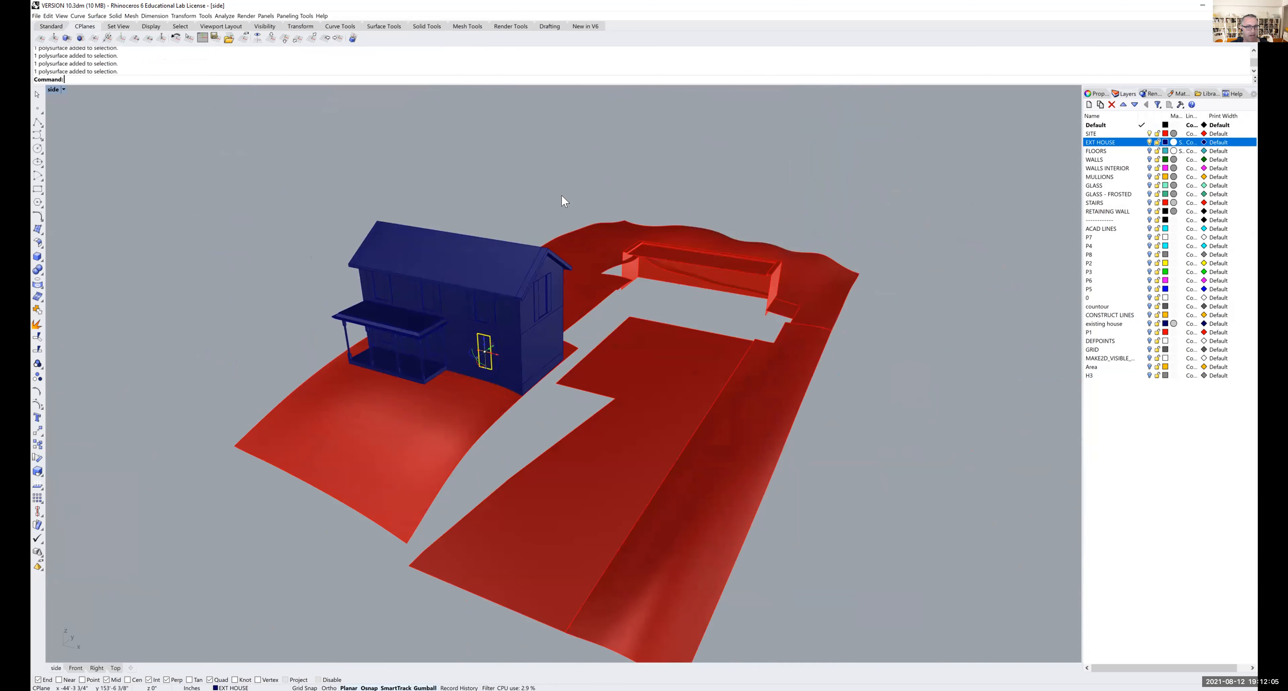
- Turn on the FLOORS layer and view the addition's floor slabs beside the existing house
scroll(485, 280, "up", 10)
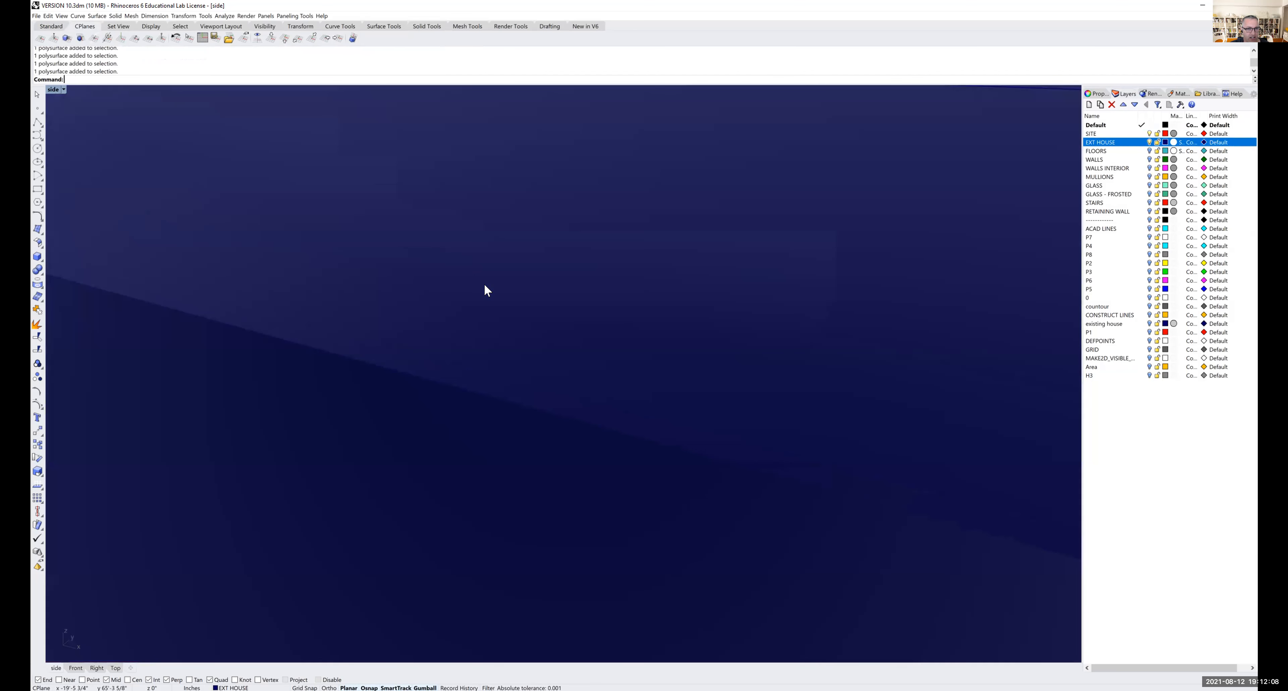
right_click_drag(484, 284, 514, 209)
right_click_drag(454, 345, 532, 209, "shift")
right_click_drag(525, 235, 516, 260)
scroll(517, 260, "down", 10)
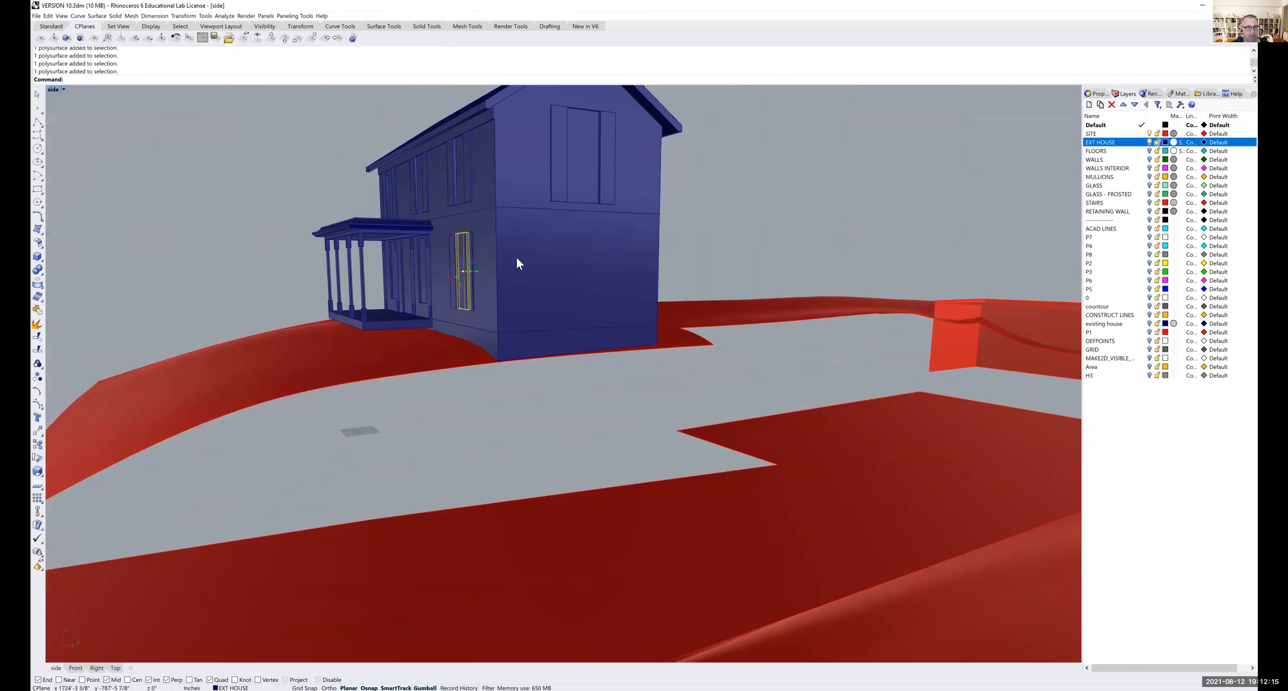
scroll(453, 305, "up", 5)
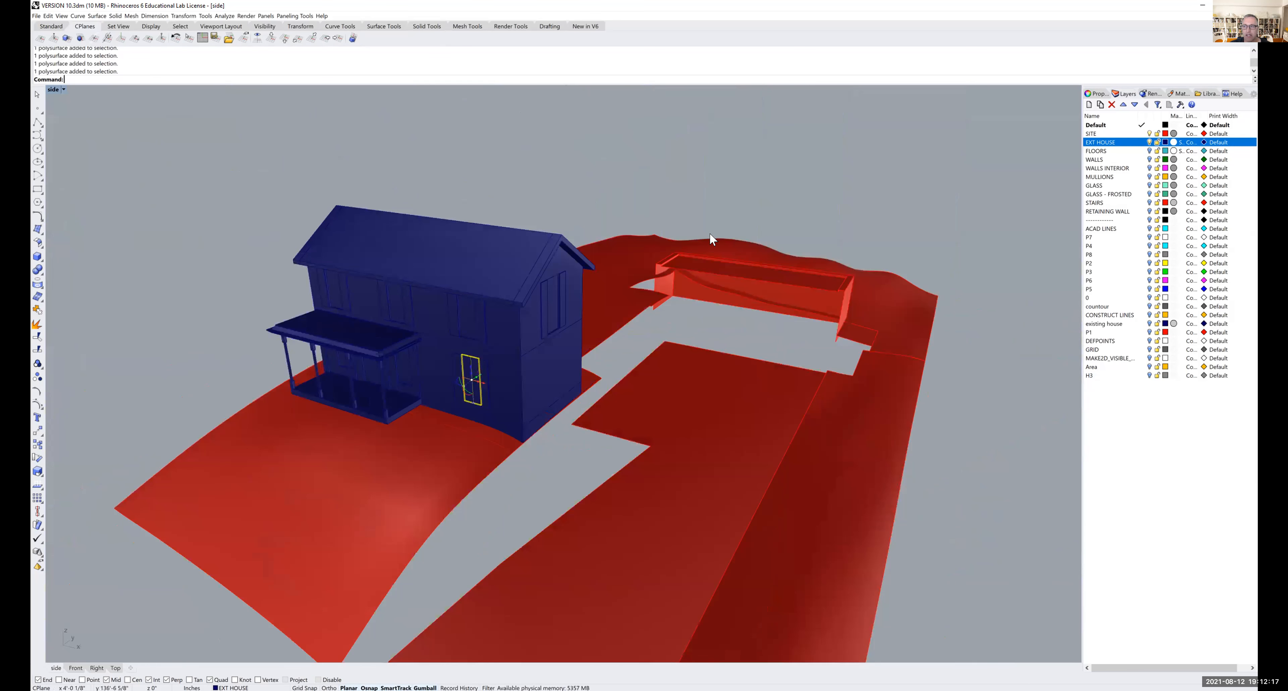
left_click(1149, 150)
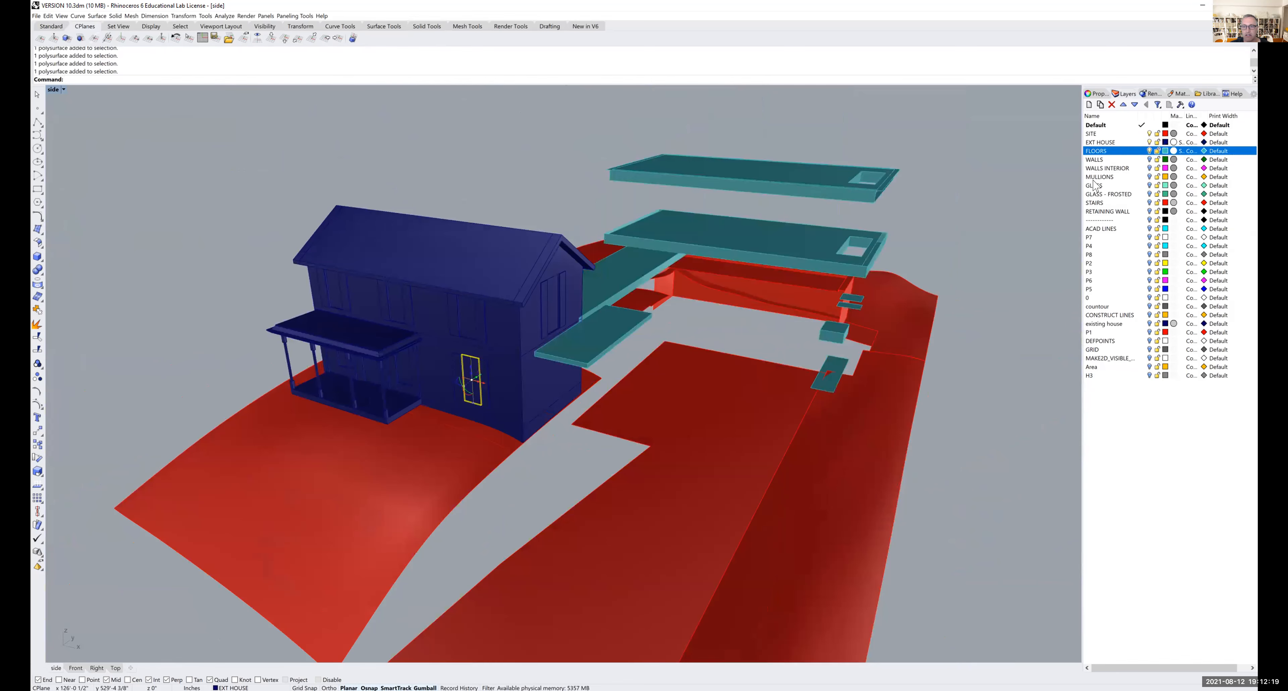
right_click_drag(928, 265, 871, 267)
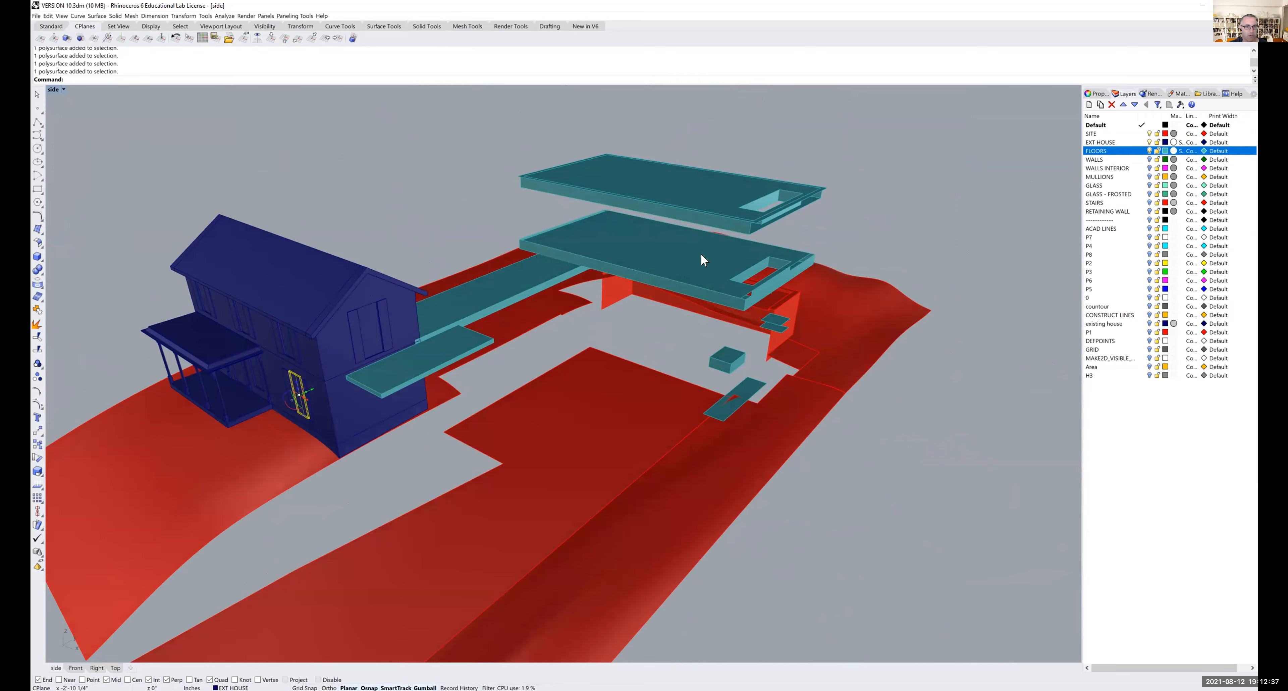
- Turn on the WALLS and WALLS INTERIOR layers
left_click(1149, 159)
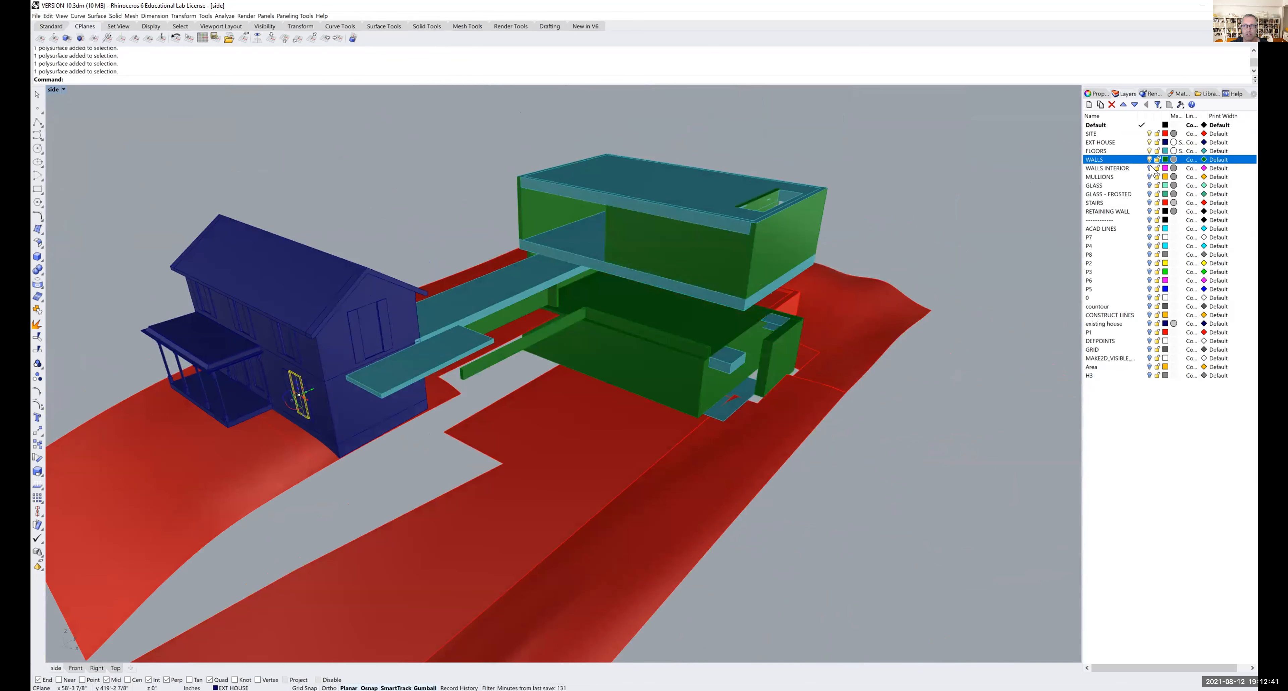
left_click(1149, 168)
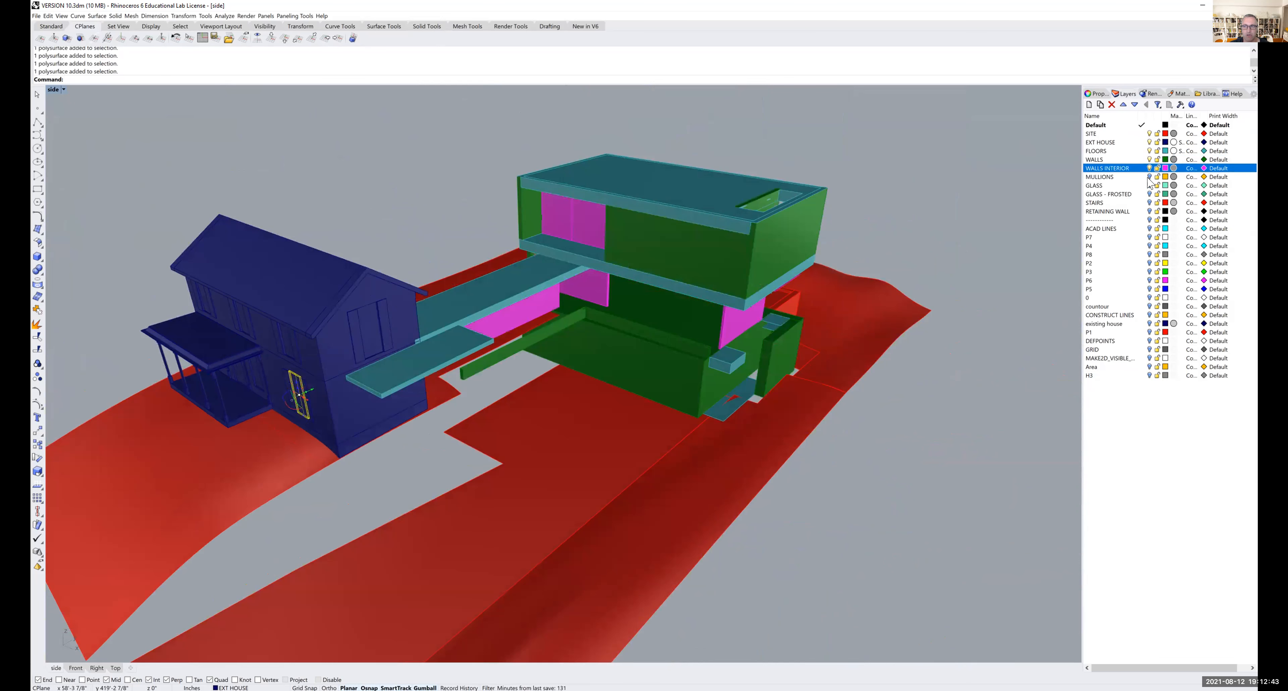
- Turn on the MULLIONS layer and examine the addition's window framing up close at the corner and along the lower floor
left_click(1149, 177)
right_click_drag(939, 256, 864, 266)
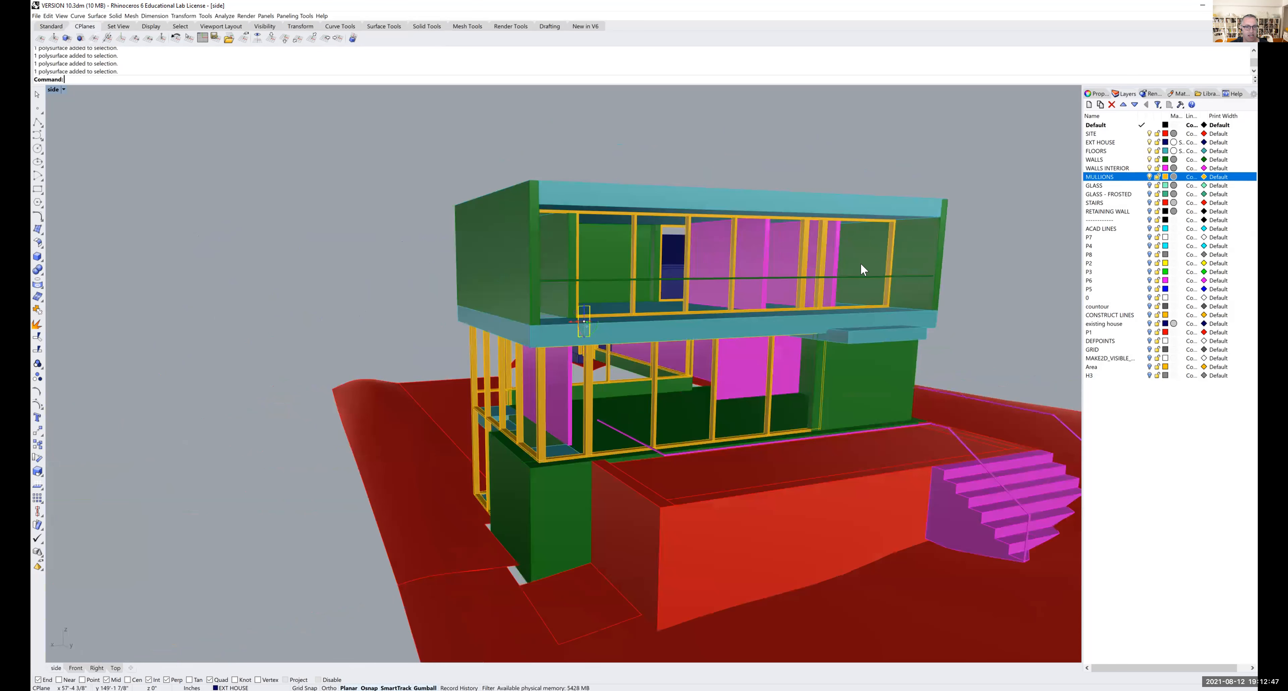
scroll(562, 448, "up", 8)
scroll(592, 460, "down", 3)
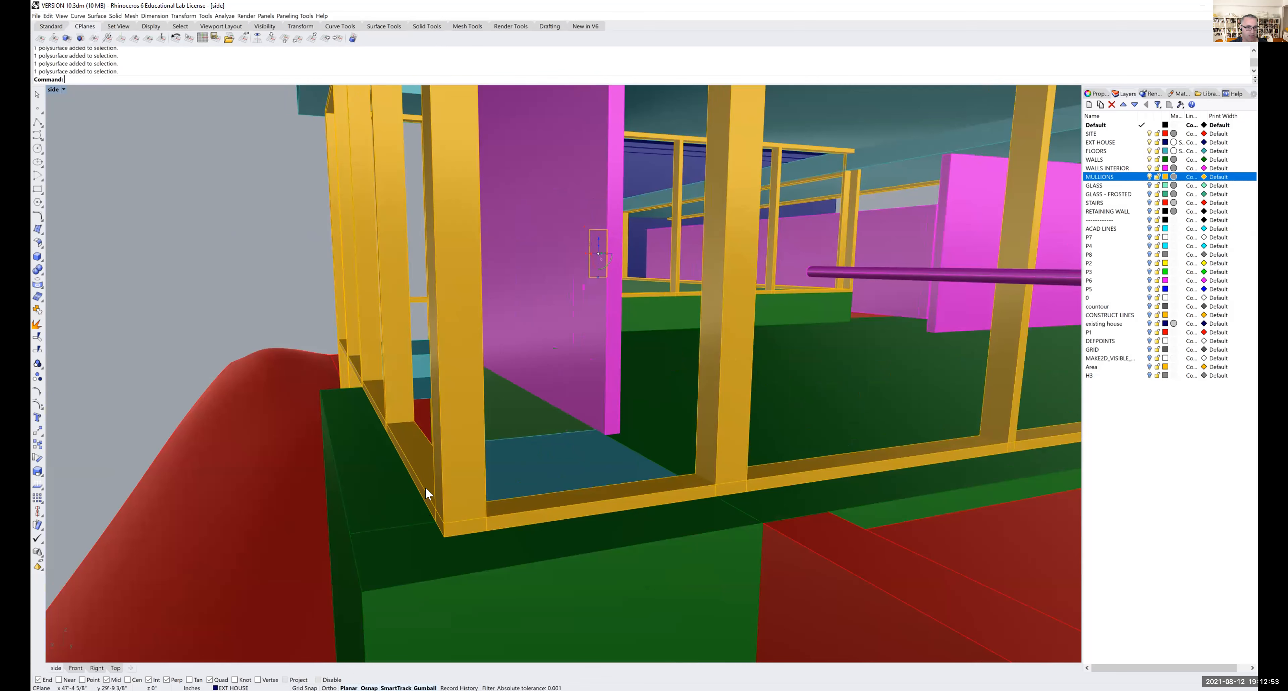
scroll(425, 487, "up", 3)
right_click_drag(662, 486, 369, 481, "shift")
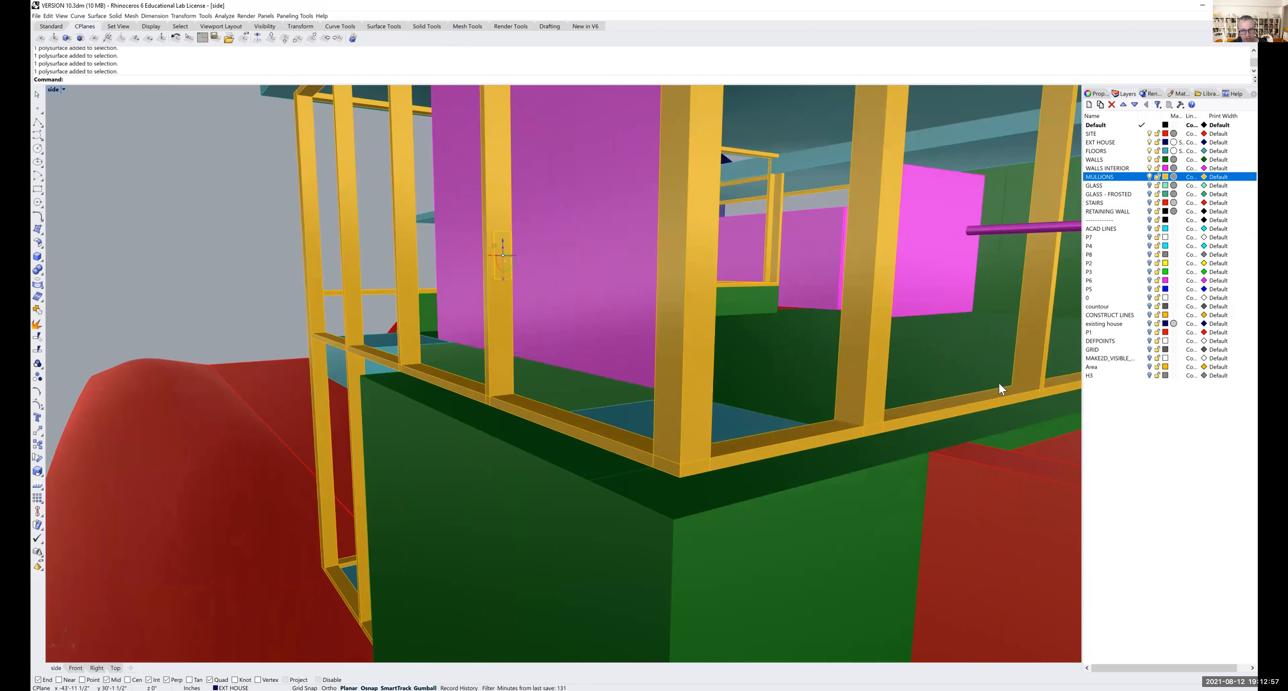
right_click_drag(845, 408, 821, 409)
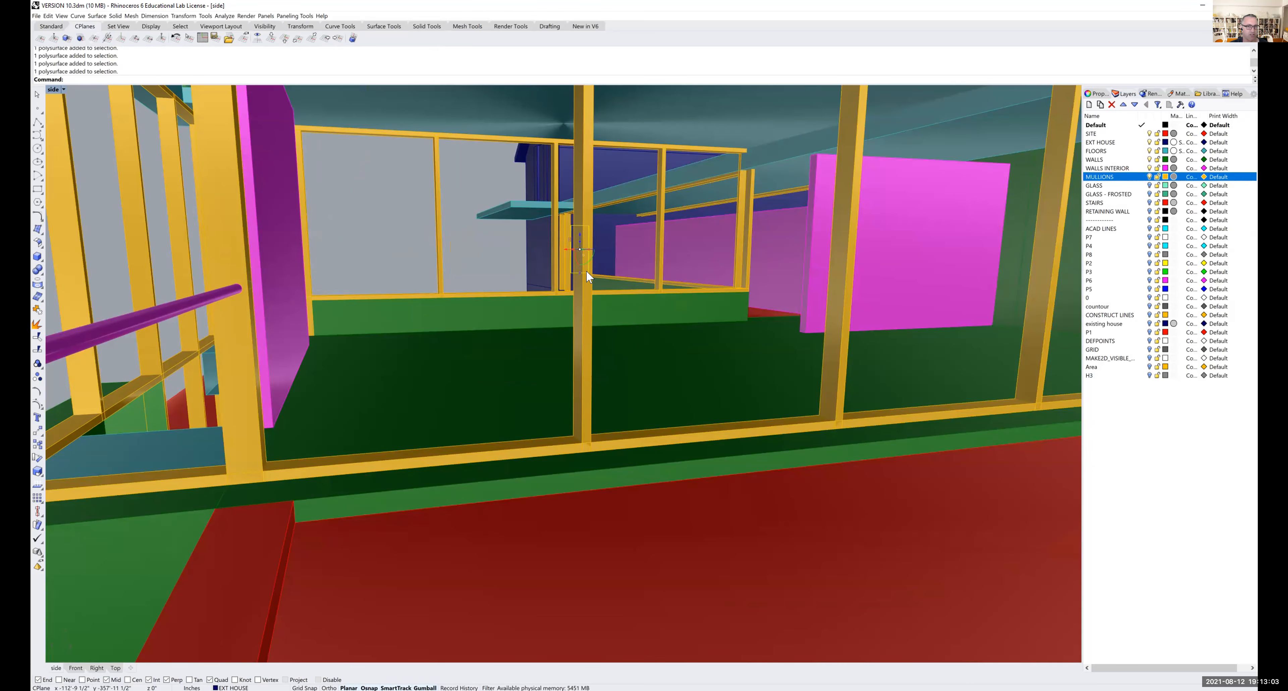
scroll(582, 300, "down", 4)
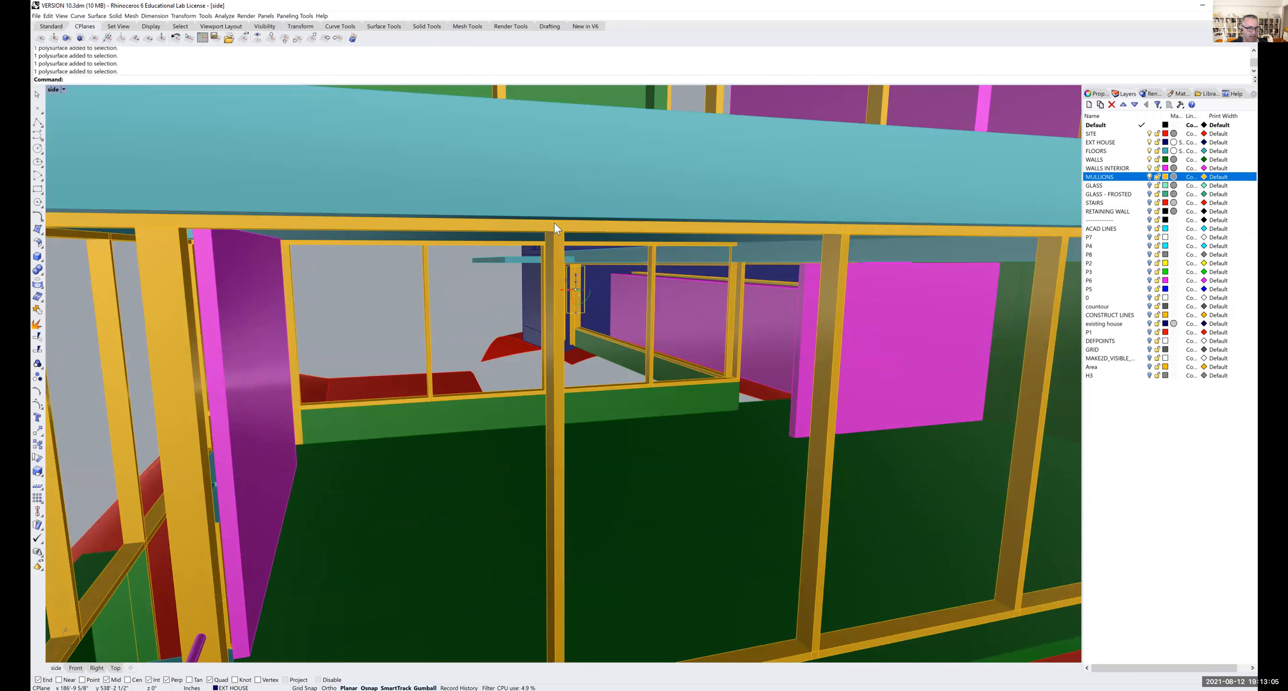
scroll(445, 224, "down", 8)
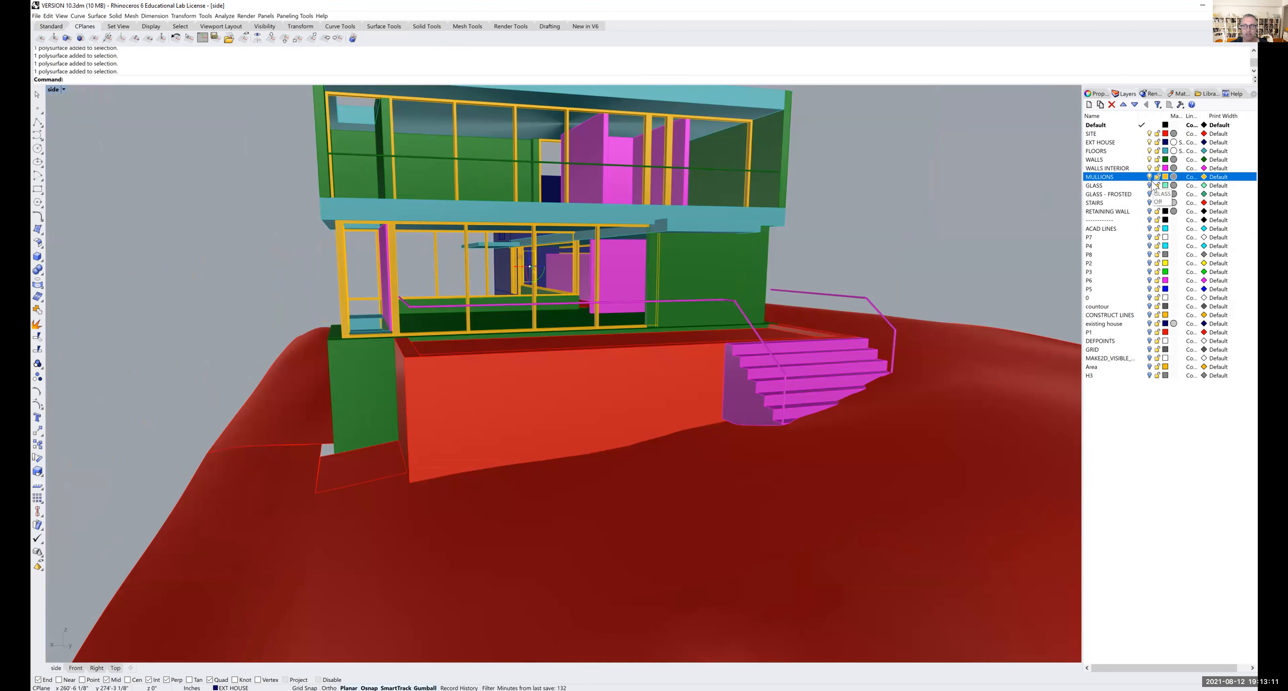
- Turn on the GLASS layer and preview the house and its addition in Rendered display mode
left_click(1149, 185)
right_click_drag(912, 218, 972, 222)
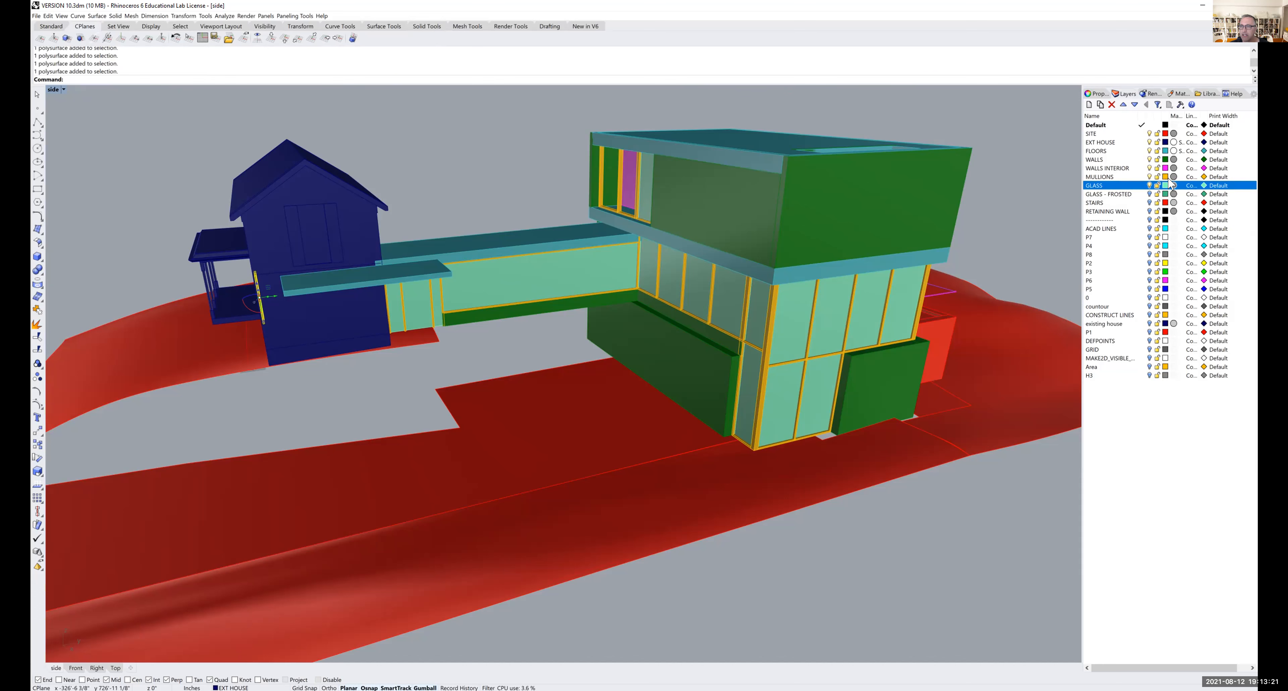
left_click(52, 91)
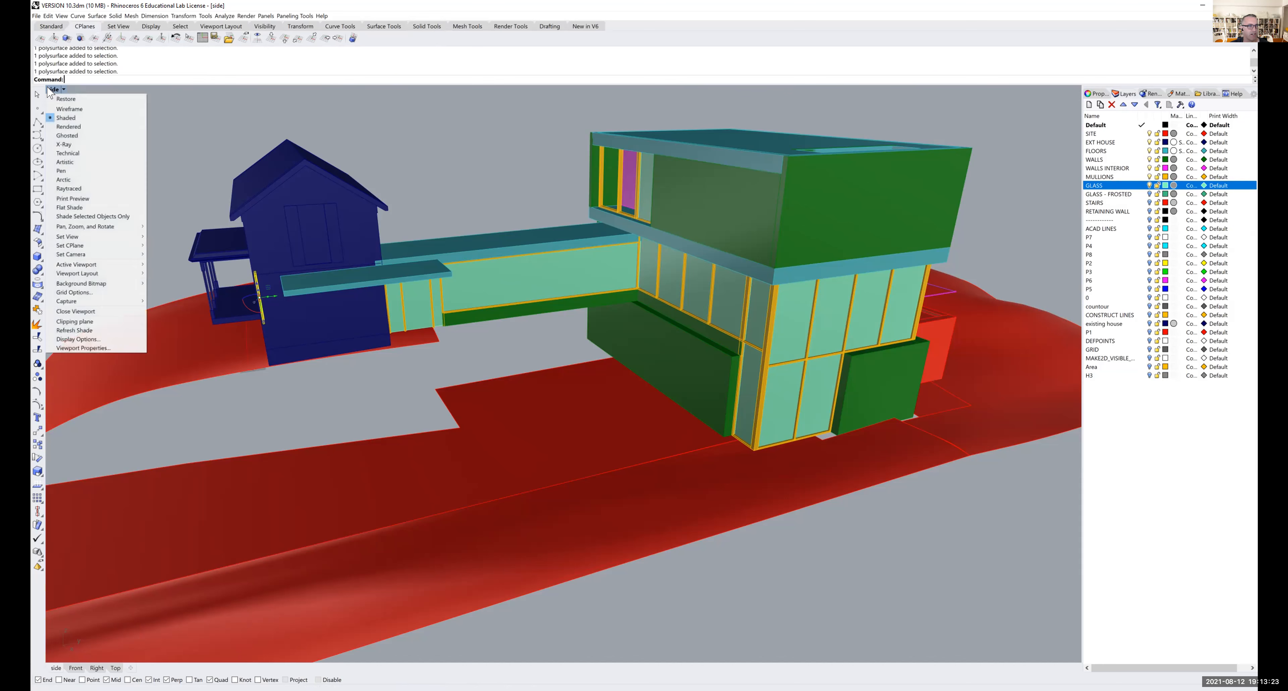
left_click(73, 130)
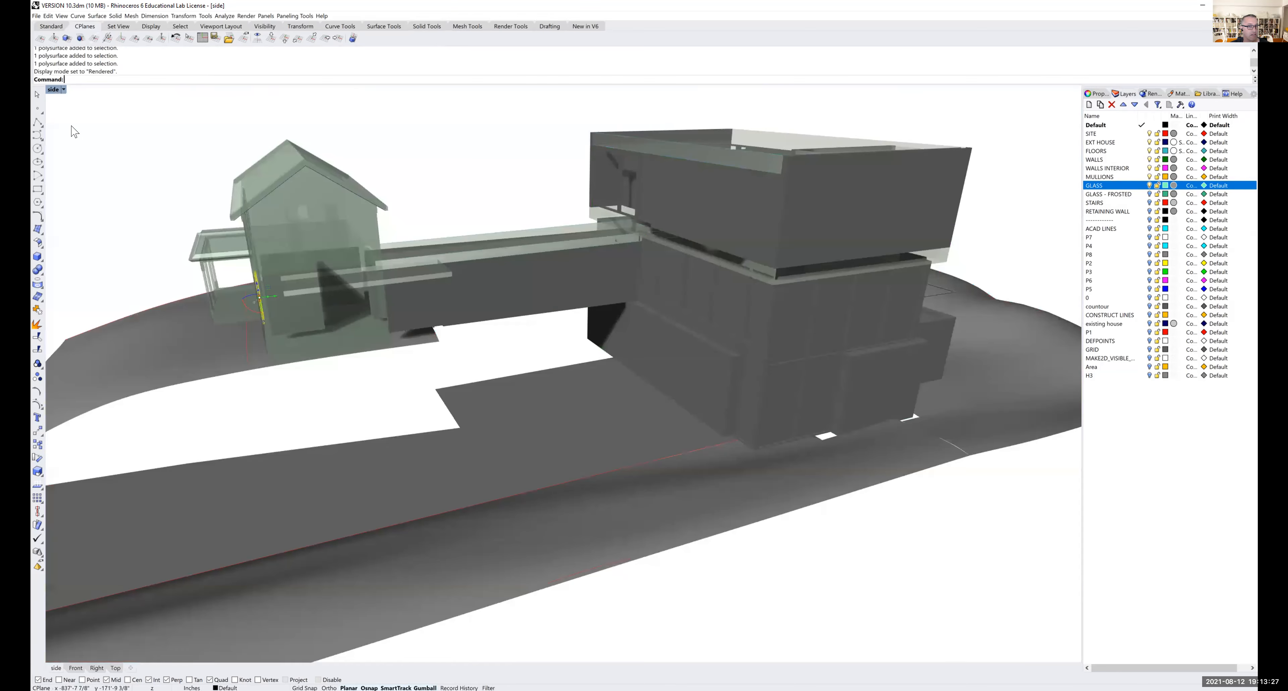
right_click_drag(217, 186, 130, 138)
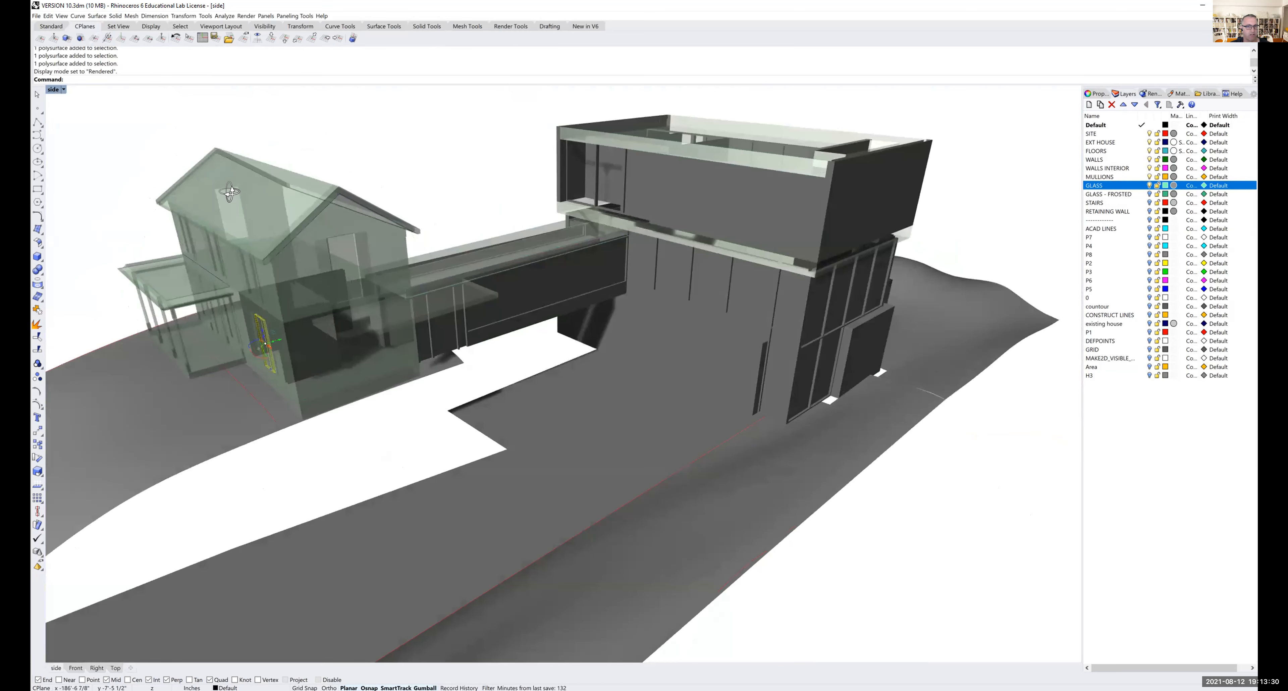
- Set the side viewport to Ghosted display mode and briefly select the driveway surface of the site
left_click(56, 90)
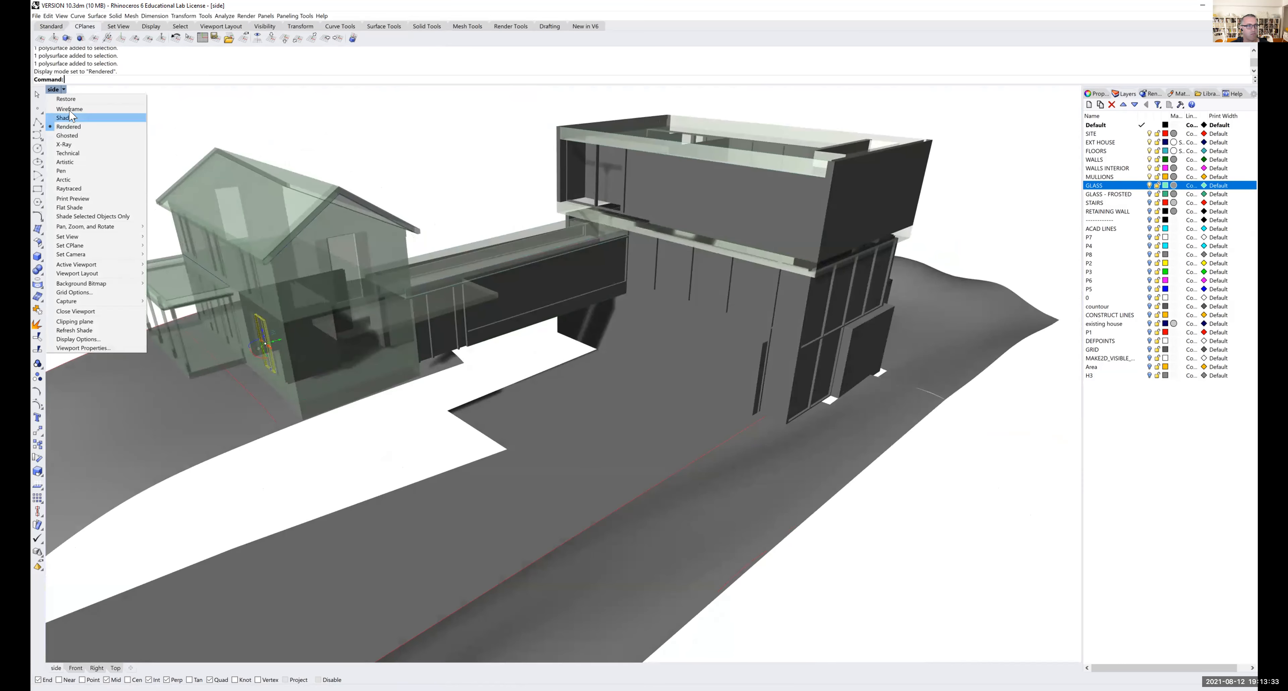
left_click(70, 136)
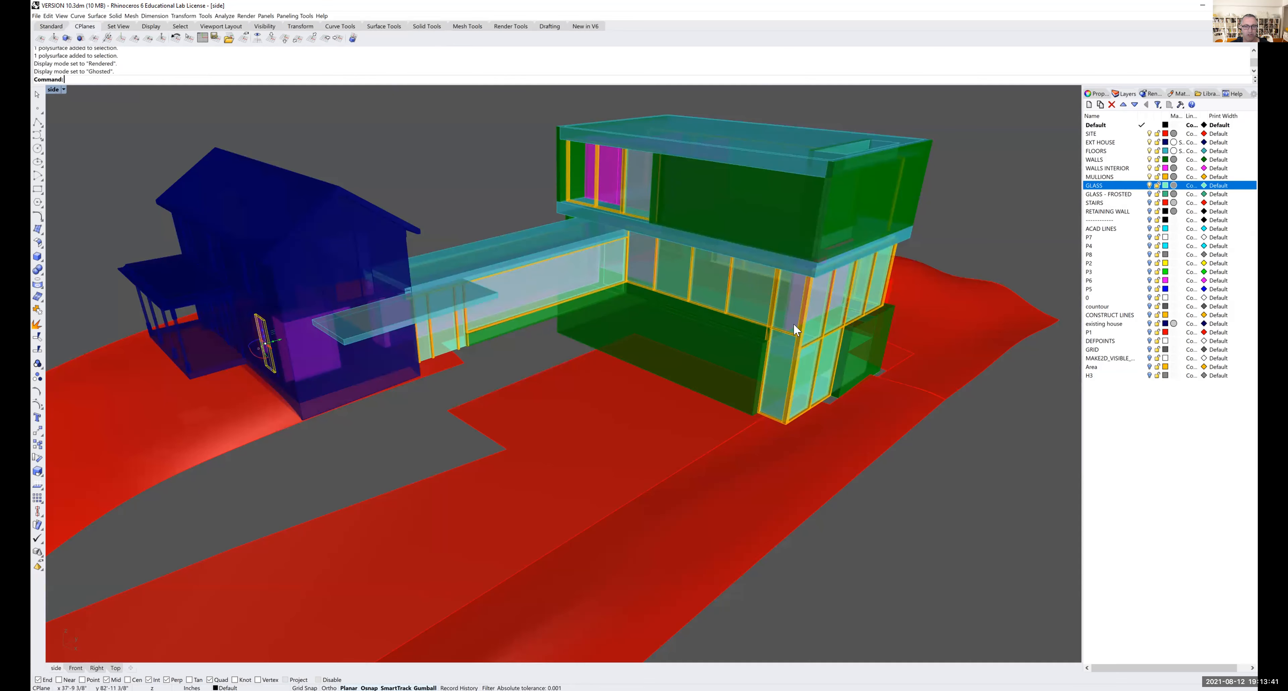
left_click(589, 393)
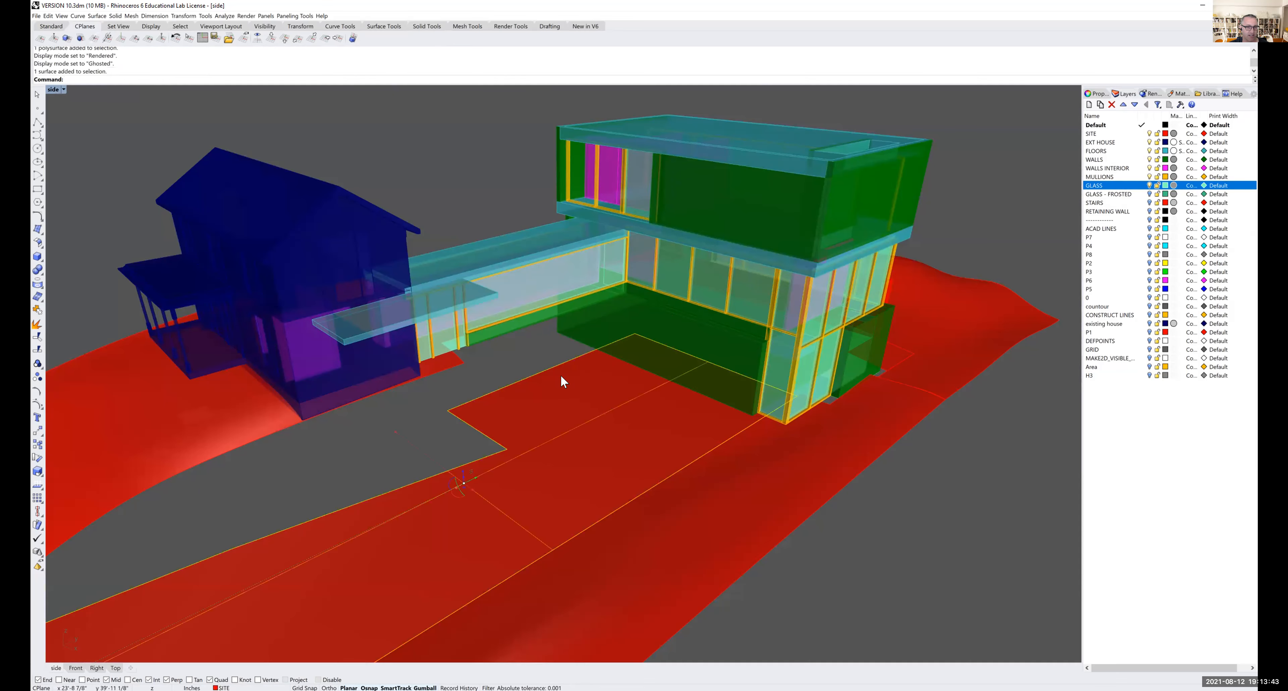
key("Escape")
- Turn on the GLASS - FROSTED and STAIRS layers and view the interior stair flights through the addition's walls
left_click(1149, 195)
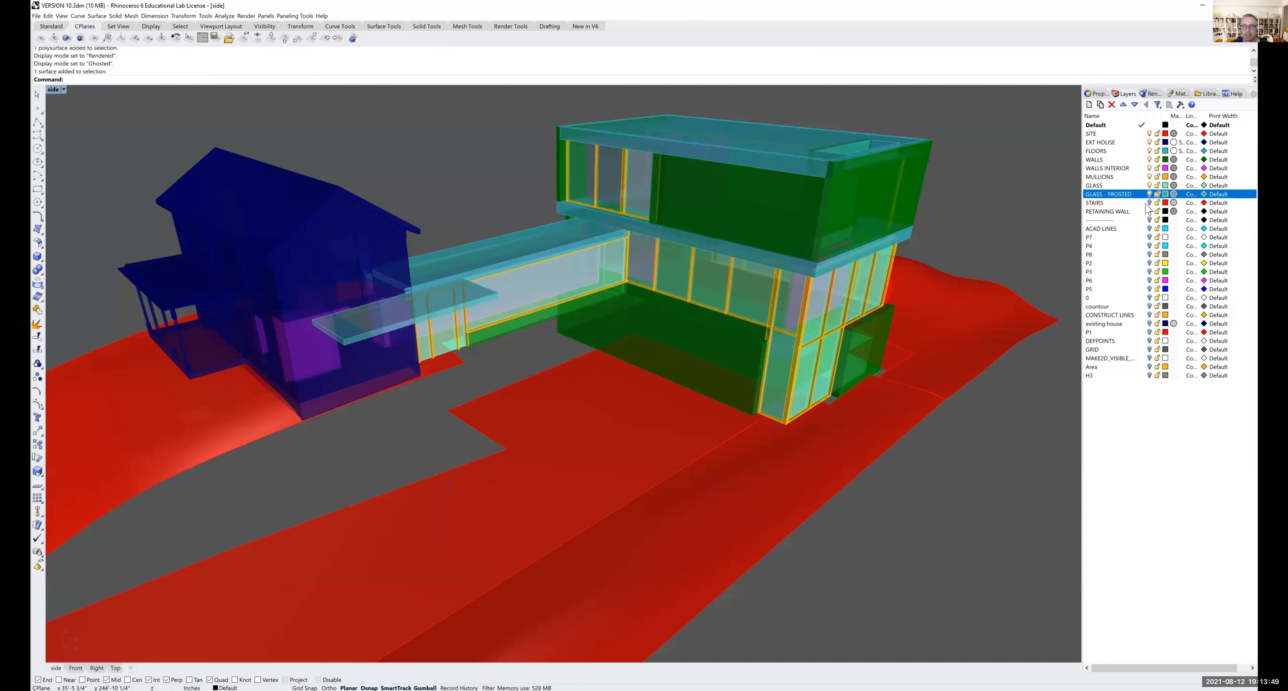
left_click(1147, 203)
right_click_drag(1007, 253, 862, 261)
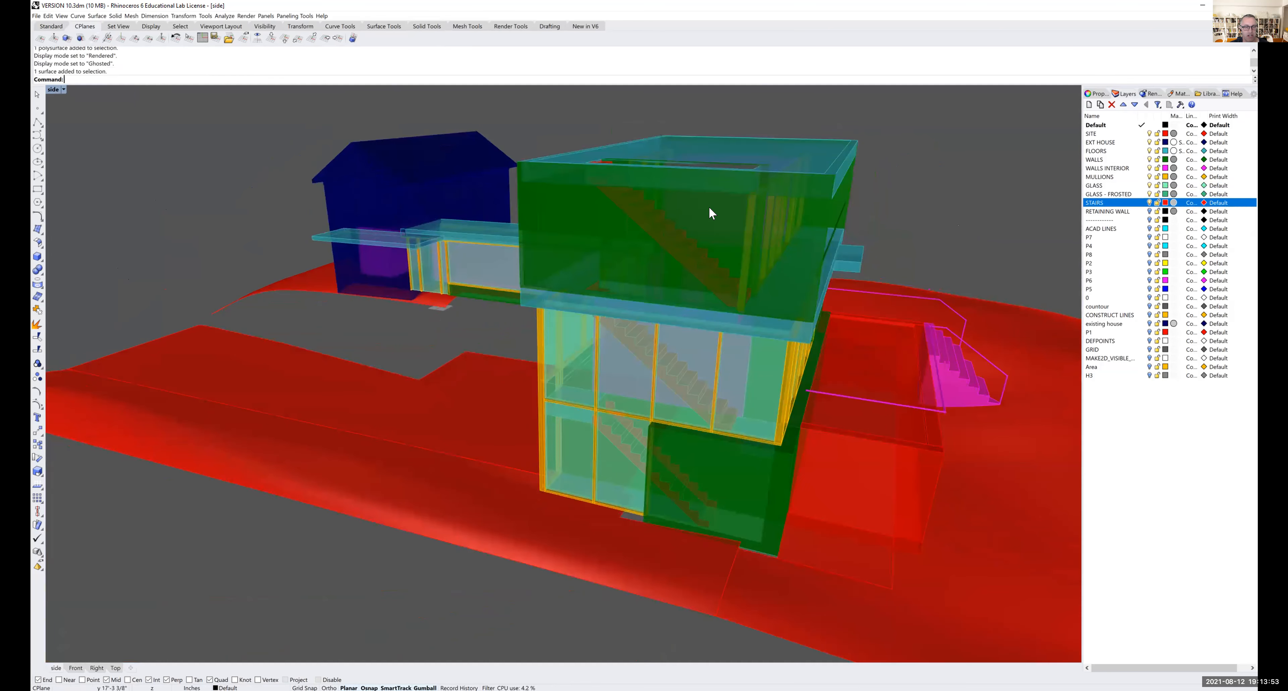
scroll(712, 209, "up", 5)
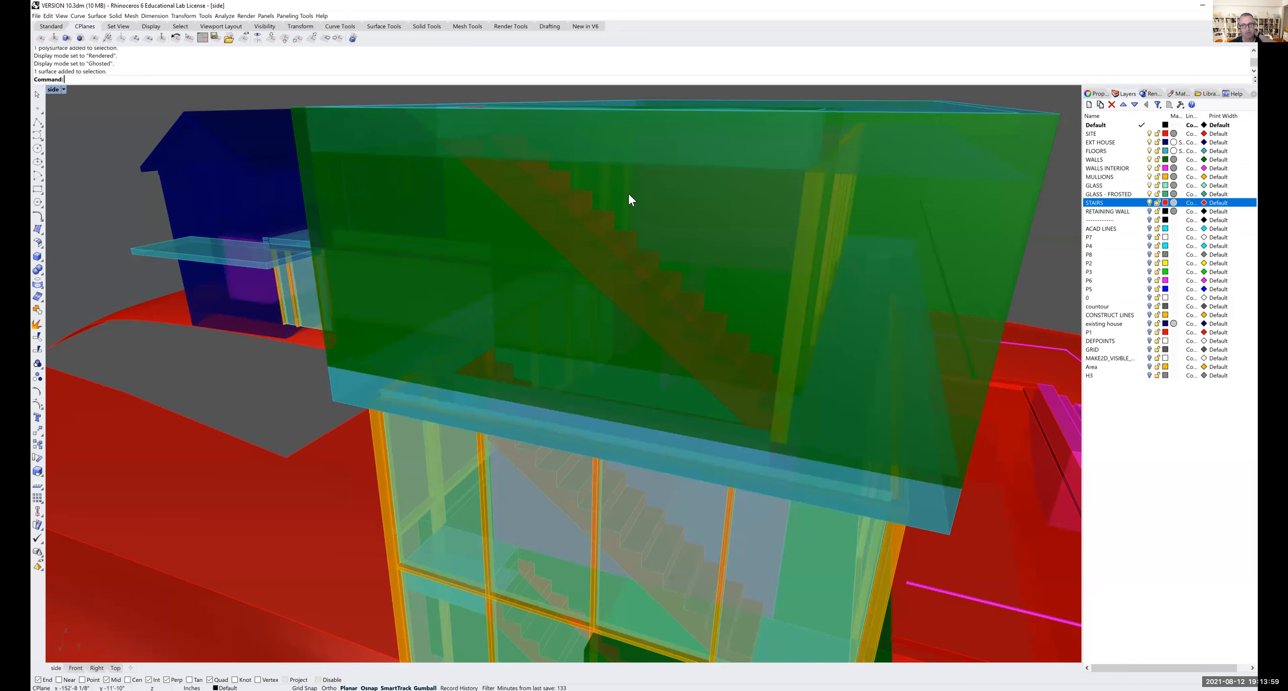
- Turn on the RETAINING WALL layer and view the exterior stair and retaining walls in front of the house
left_click(1144, 211)
scroll(1069, 249, "down", 8)
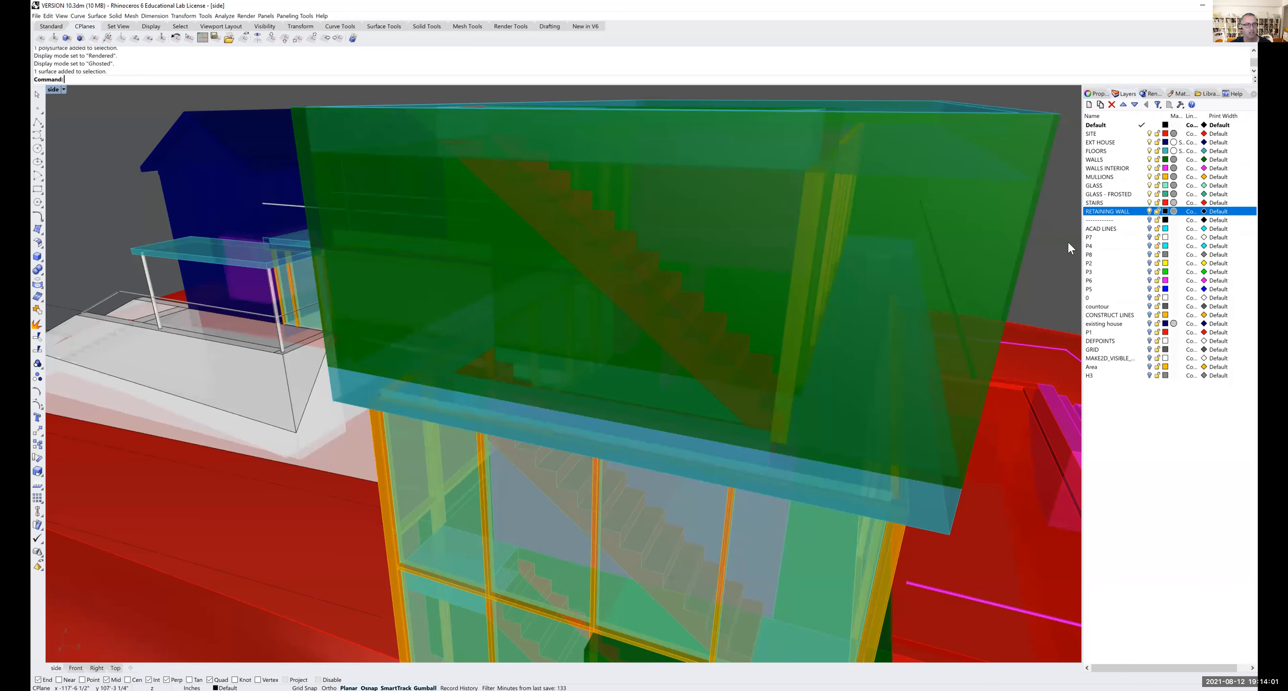
scroll(885, 267, "down", 5)
right_click_drag(885, 267, 629, 290)
scroll(484, 315, "up", 3)
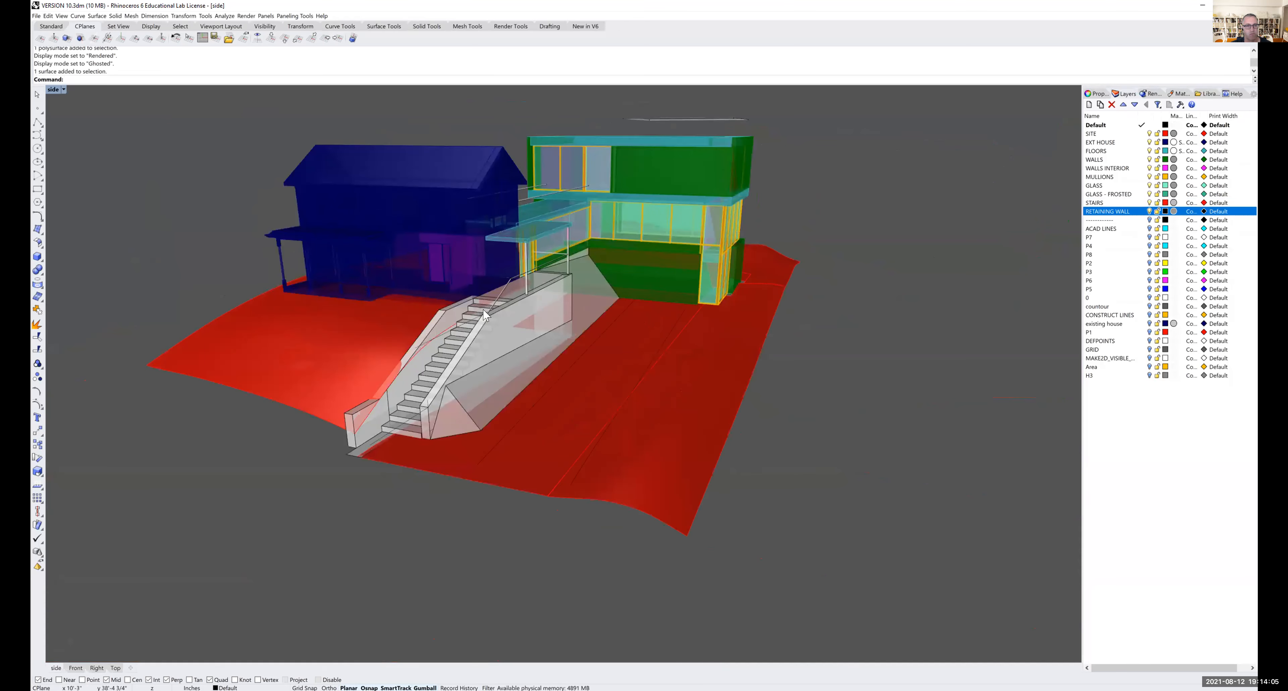
scroll(484, 315, "up", 2)
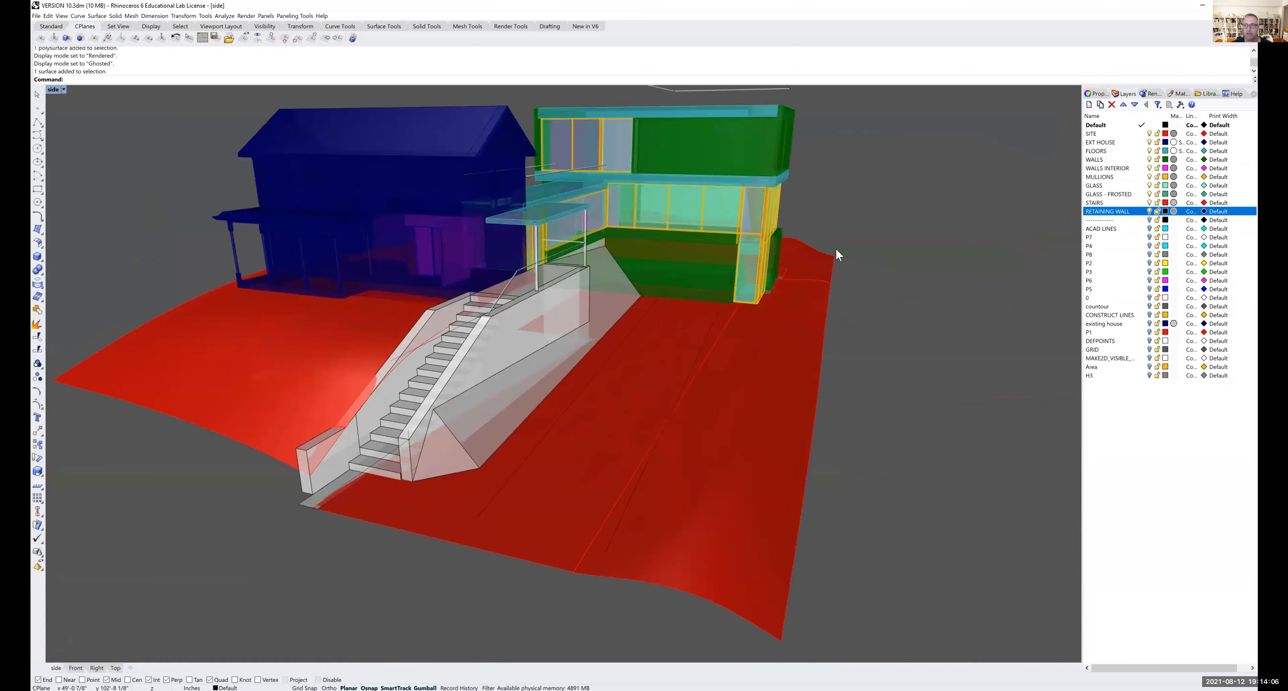
- Turn on the dashed divider layer and ACAD LINES, and switch to the four-viewport layout with Top in view
left_click(1147, 219)
left_click(1148, 228)
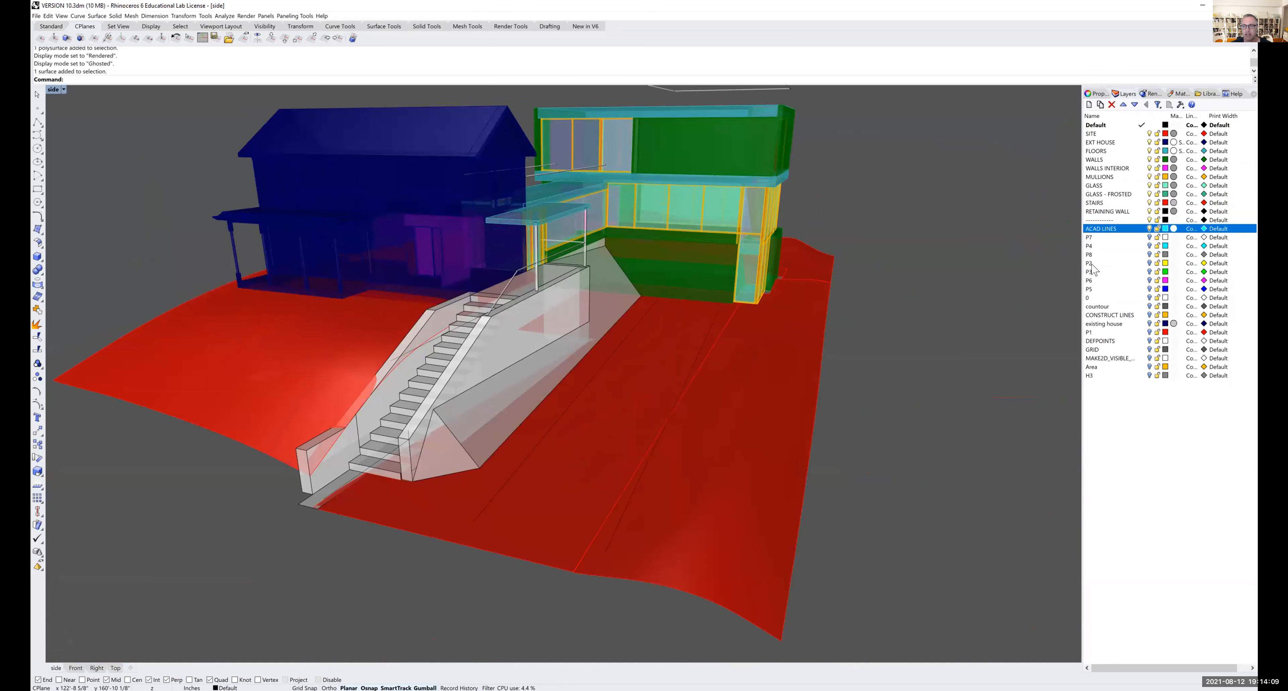
scroll(891, 360, "down", 4)
double_click(53, 90)
scroll(238, 170, "down", 2)
scroll(244, 171, "down", 8)
right_click_drag(295, 247, 232, 240)
- Turn on the layers P7, P4, P8, P2, P3, P6, P5 and 0 to show the imported linework
left_click(1149, 237)
left_click(1149, 246)
left_click(1149, 254)
left_click(1149, 262)
left_click(1149, 272)
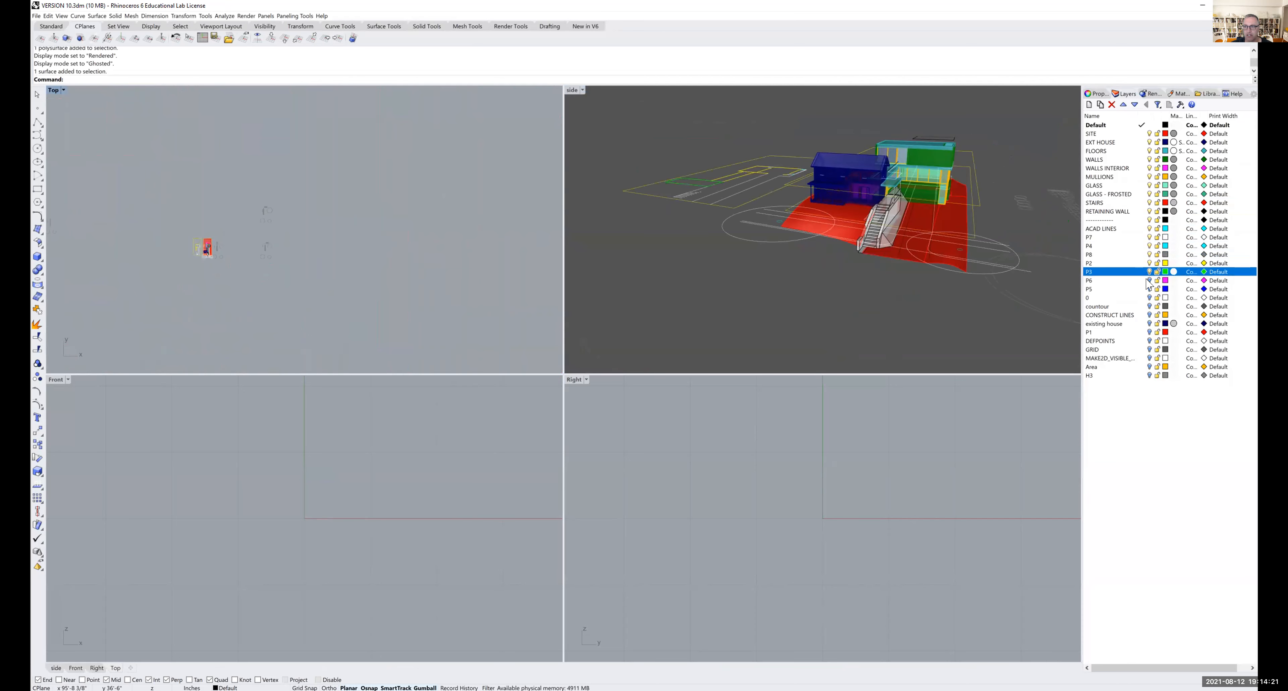
left_click(1149, 280)
left_click(1149, 289)
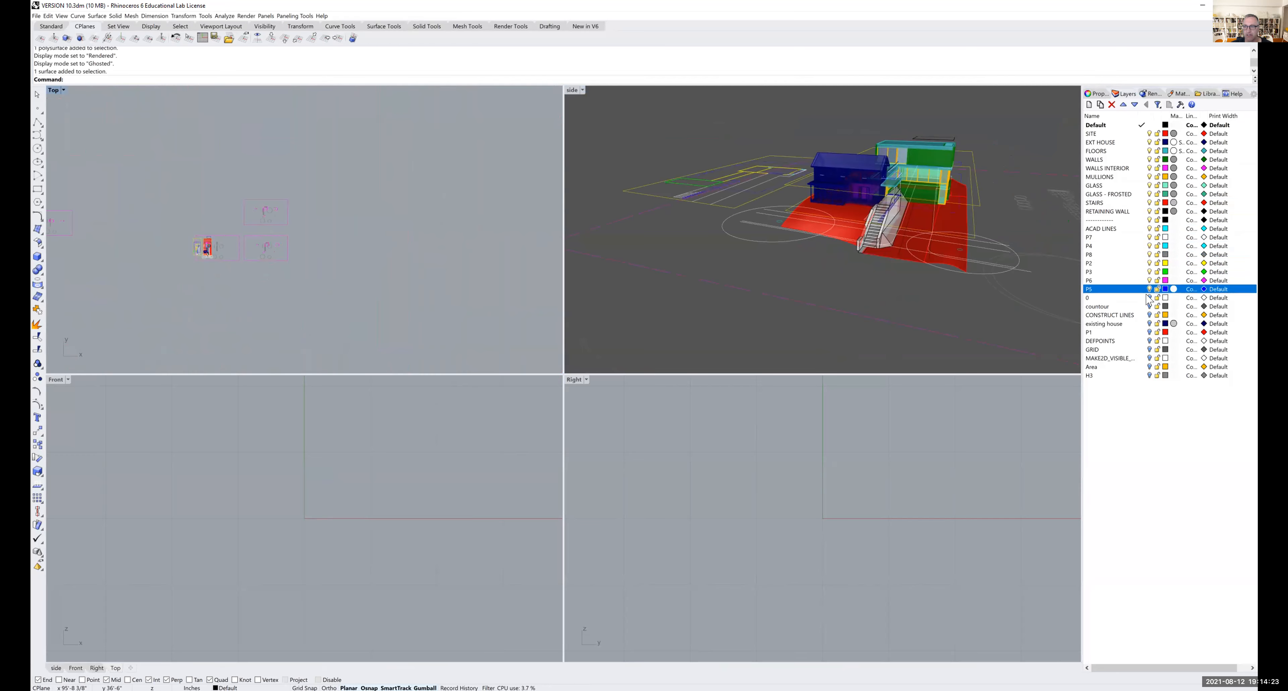
left_click(1149, 298)
- Examine the 2D plan linework around the house in the Top viewport
right_click_drag(310, 250, 219, 226)
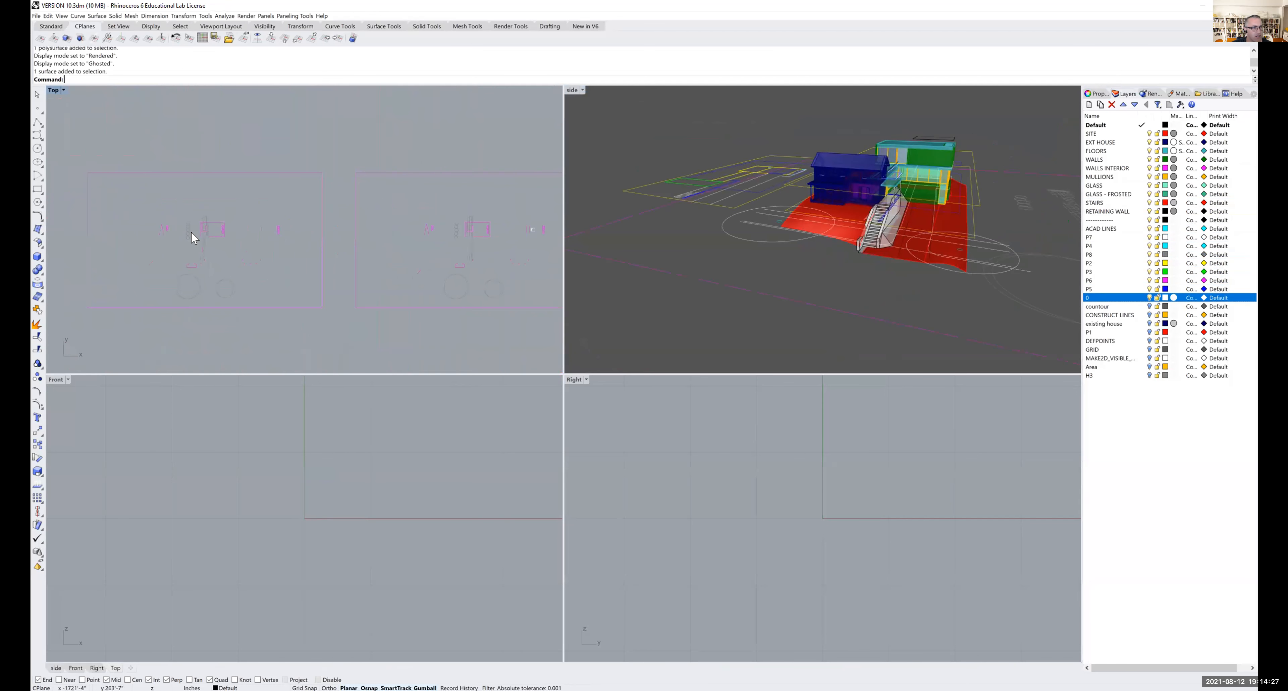
scroll(267, 244, "up", 5)
right_click_drag(336, 241, 129, 231)
right_click_drag(425, 246, 142, 180)
scroll(284, 207, "down", 5)
right_click_drag(295, 210, 175, 210)
scroll(330, 212, "up", 6)
scroll(353, 212, "up", 2)
right_click_drag(350, 212, 289, 201)
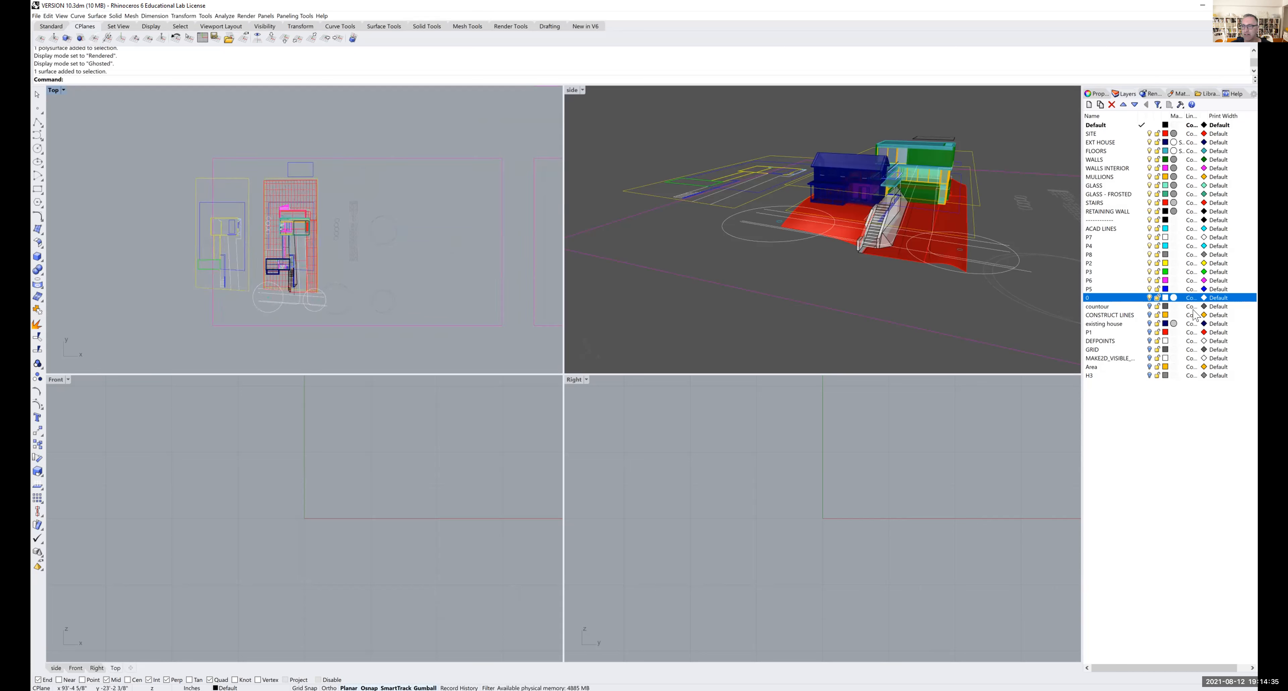
- Turn on all remaining layers from countour to H3 and view the whole model from above in the side viewport
left_click(1151, 305)
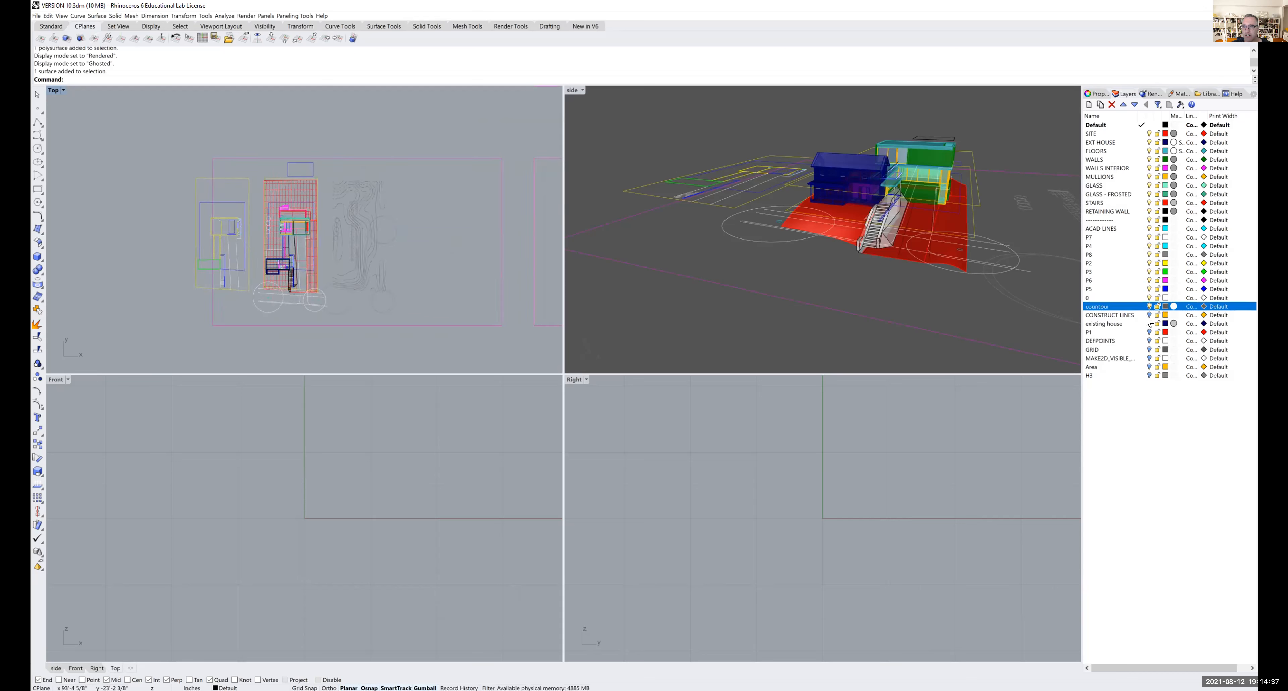
left_click(1148, 315)
left_click(1148, 323)
left_click(1148, 332)
left_click(1148, 340)
left_click(1148, 349)
left_click(1148, 358)
left_click(1149, 367)
left_click(1149, 376)
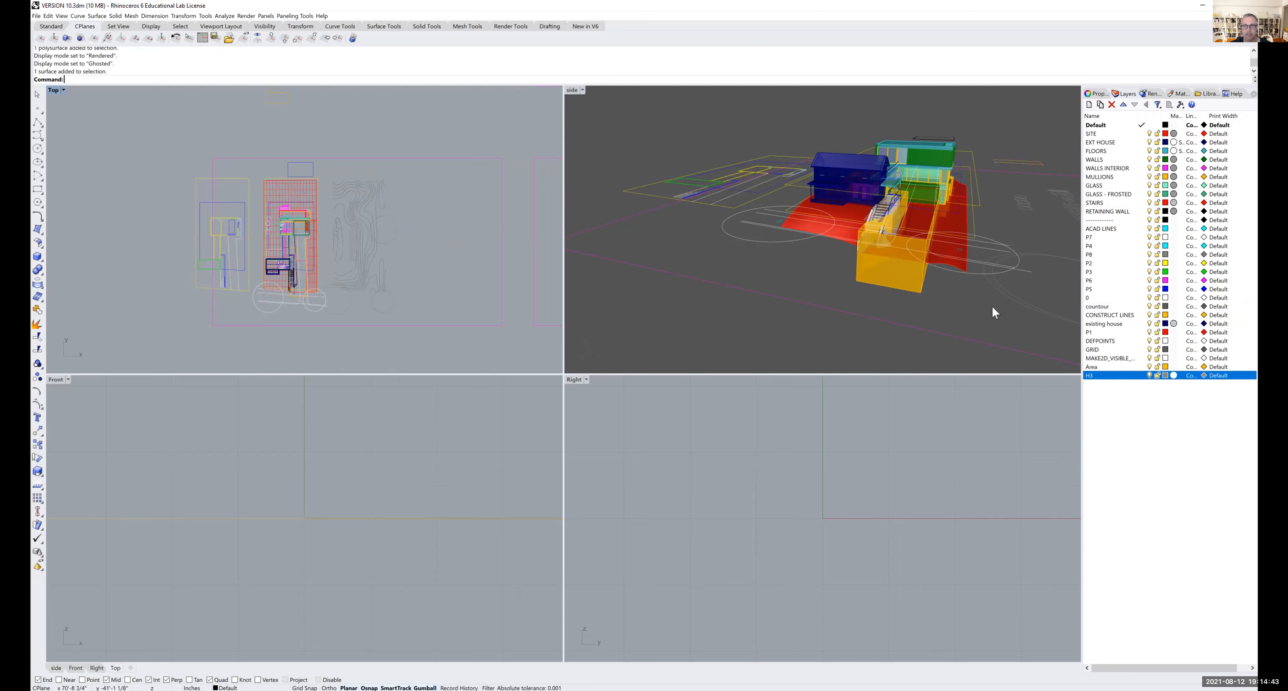
right_click_drag(876, 245, 902, 176)
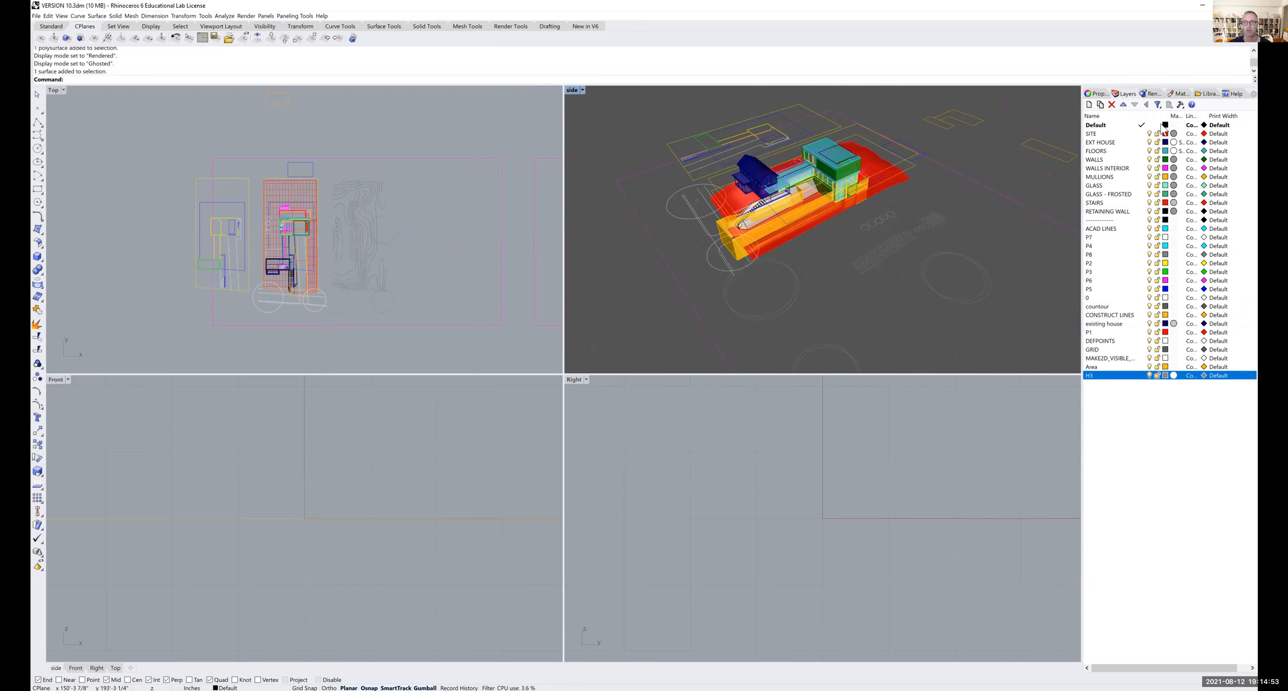
- Turn off the WALLS INTERIOR, WALLS and FLOORS layers
left_click(1148, 168)
left_click(1155, 176)
left_click(1149, 159)
left_click(1149, 151)
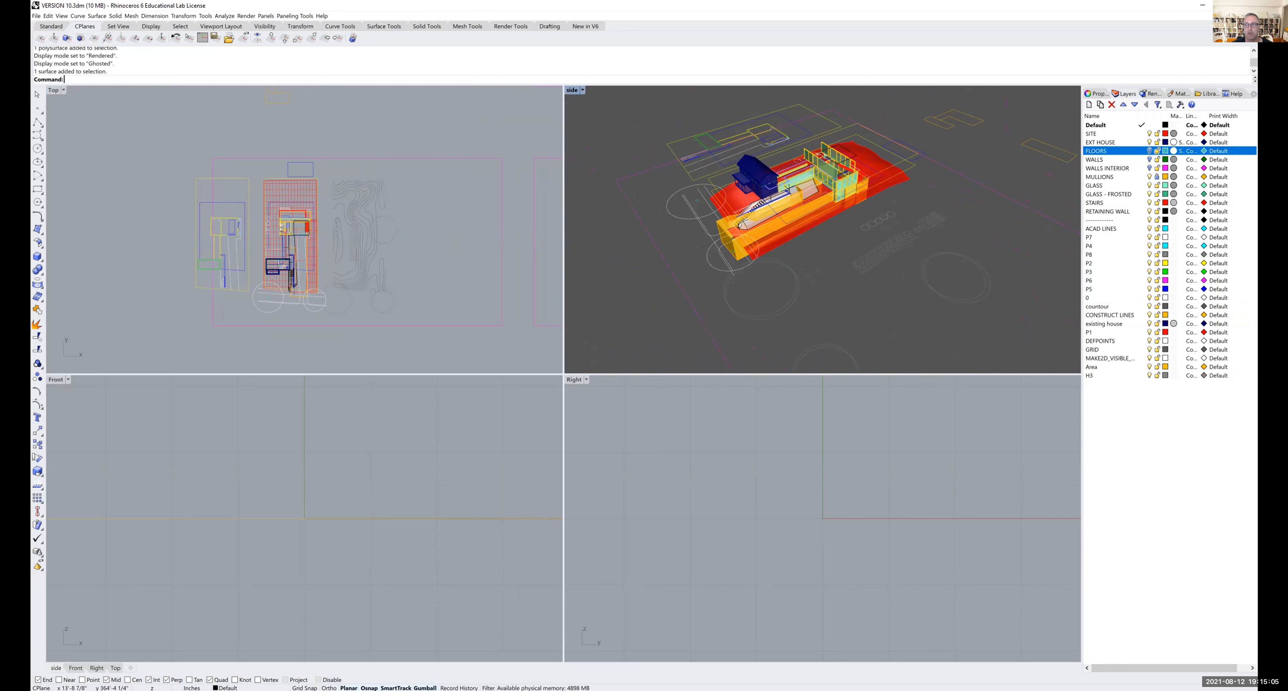
- Discard the changes to VERSION 10.3dm, switch to PLY_STUDIO.3dm and view the studio addition from several sides
left_click(106, 663)
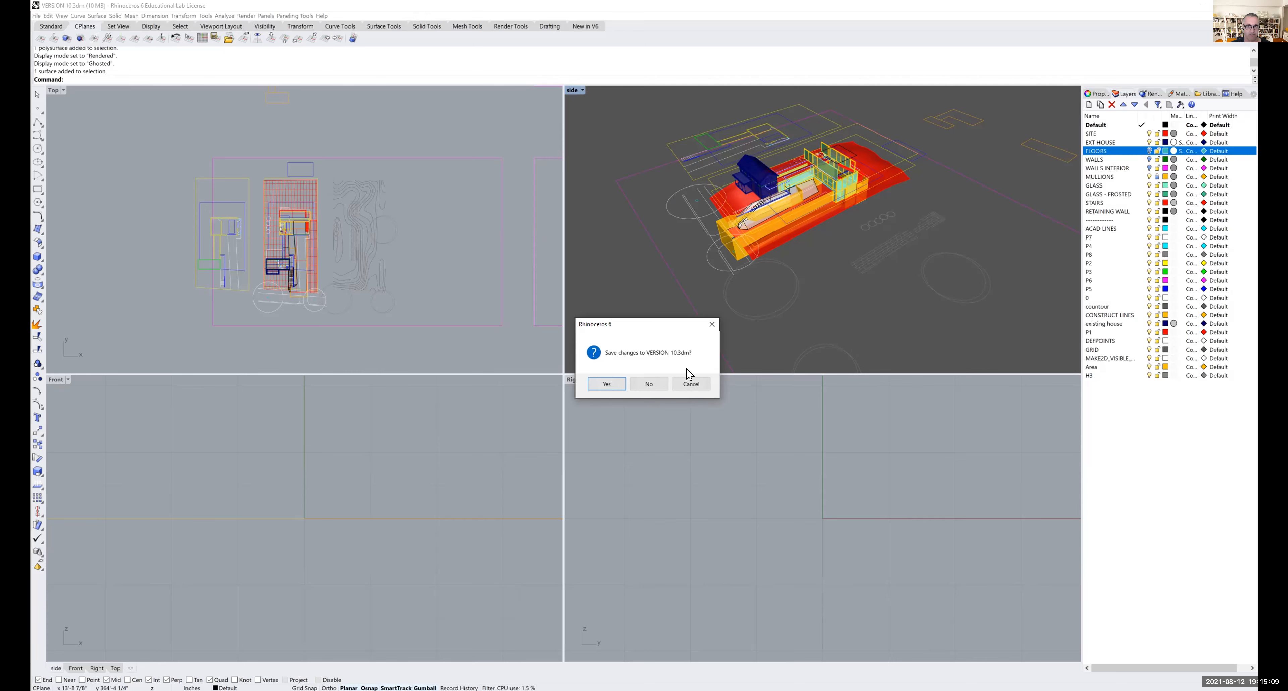
left_click(648, 384)
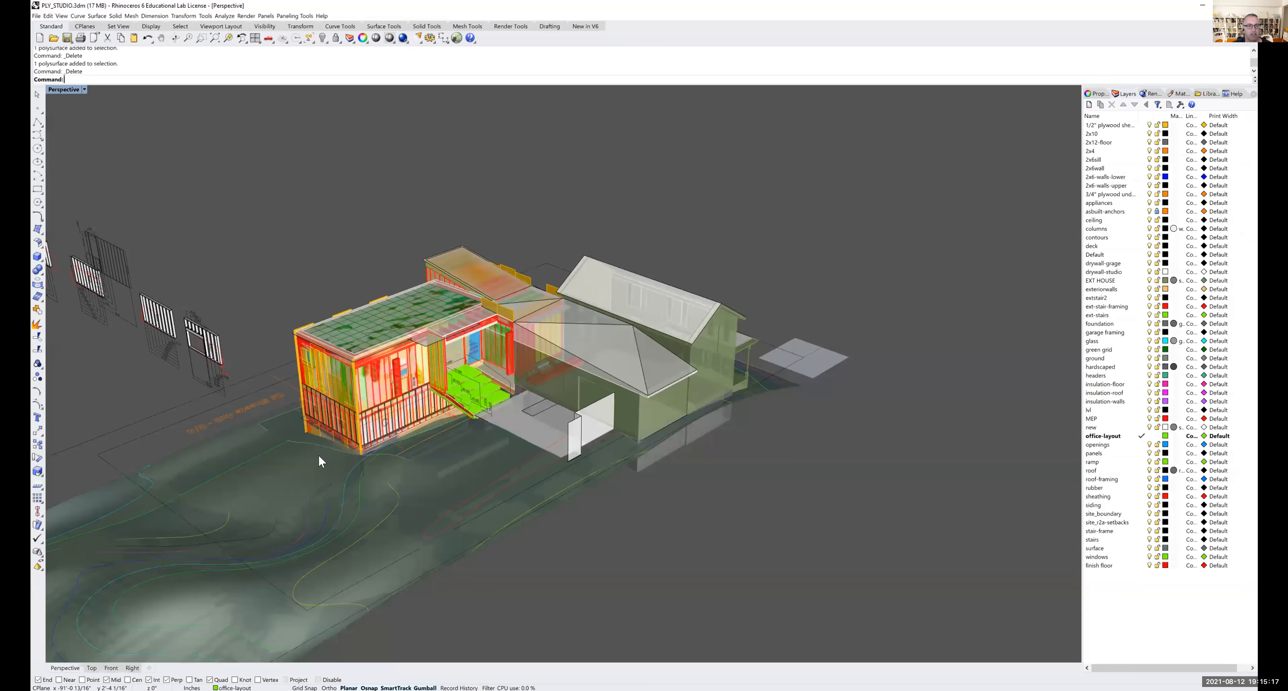
right_click_drag(265, 346, 468, 359)
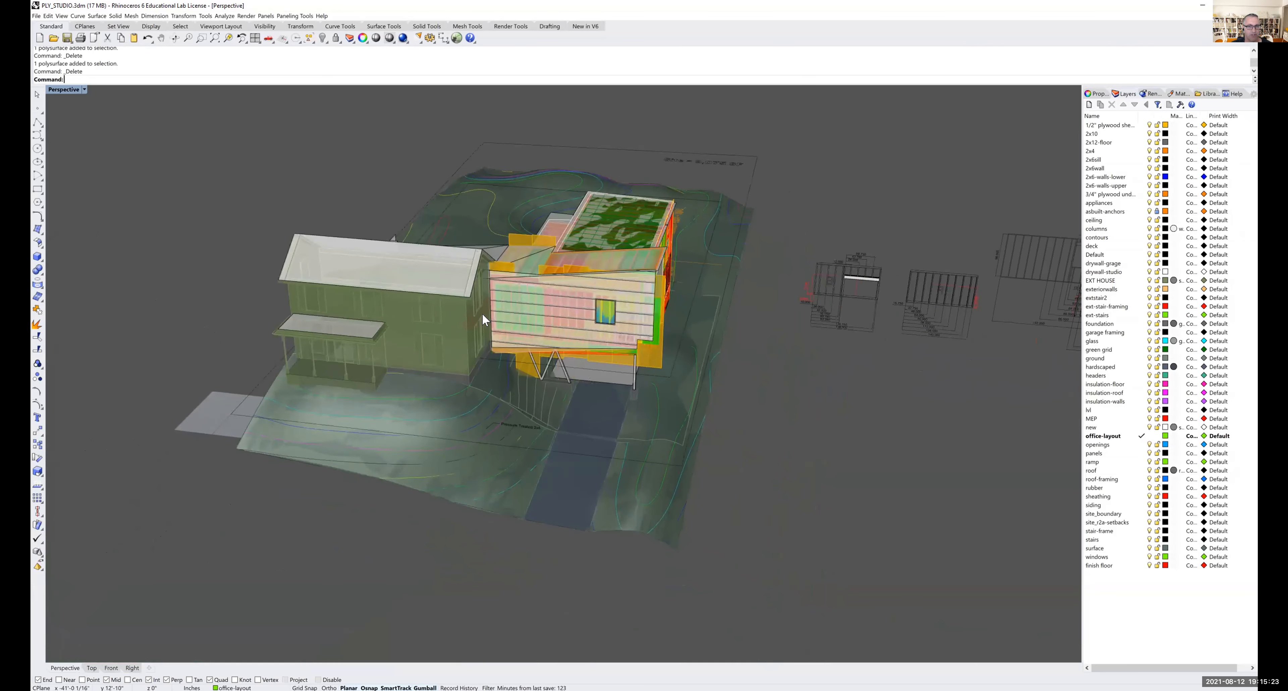
scroll(482, 313, "up", 5)
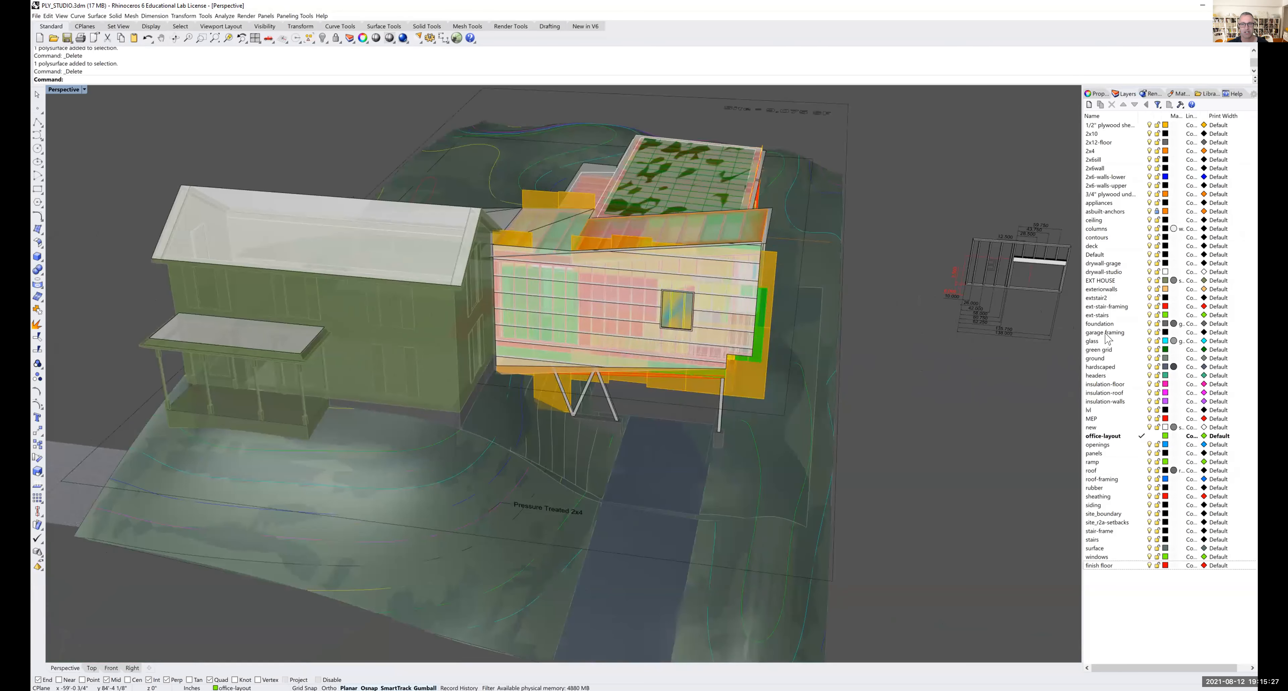
right_click_drag(928, 361, 808, 360)
scroll(792, 360, "up", 5)
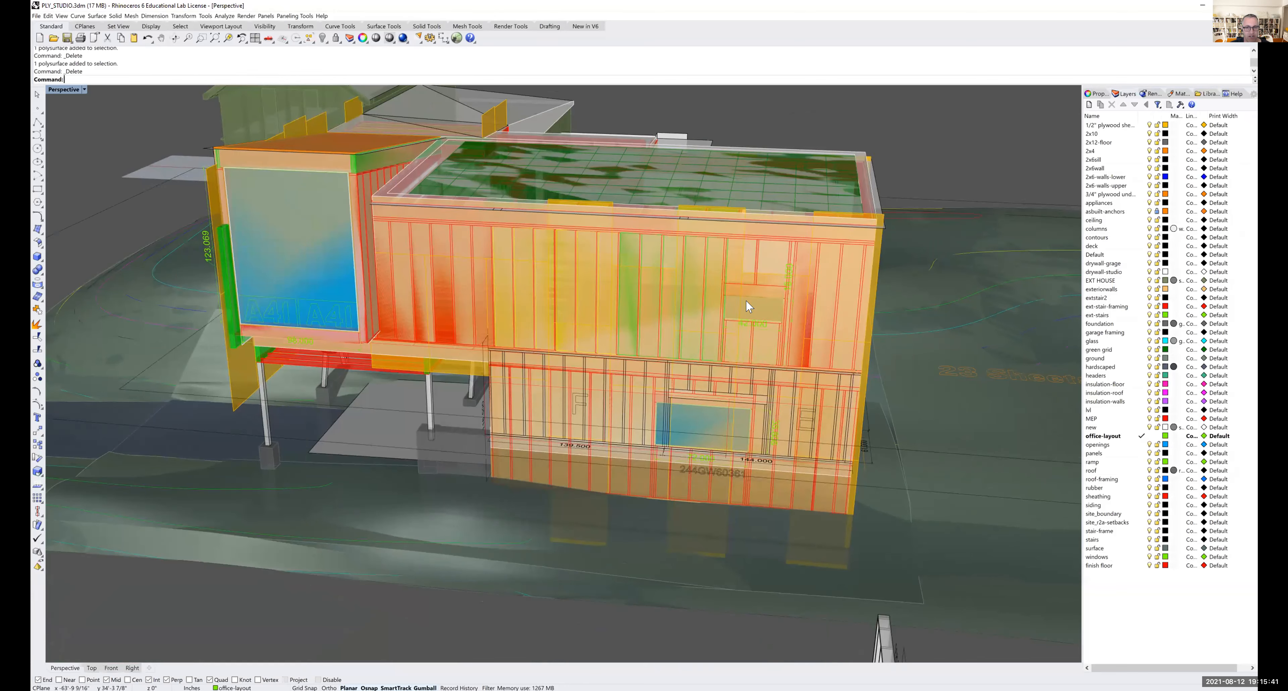
- Examine the dimensioned green entry steps and their framing beneath the studio's entrance up close
right_click_drag(733, 411, 525, 323)
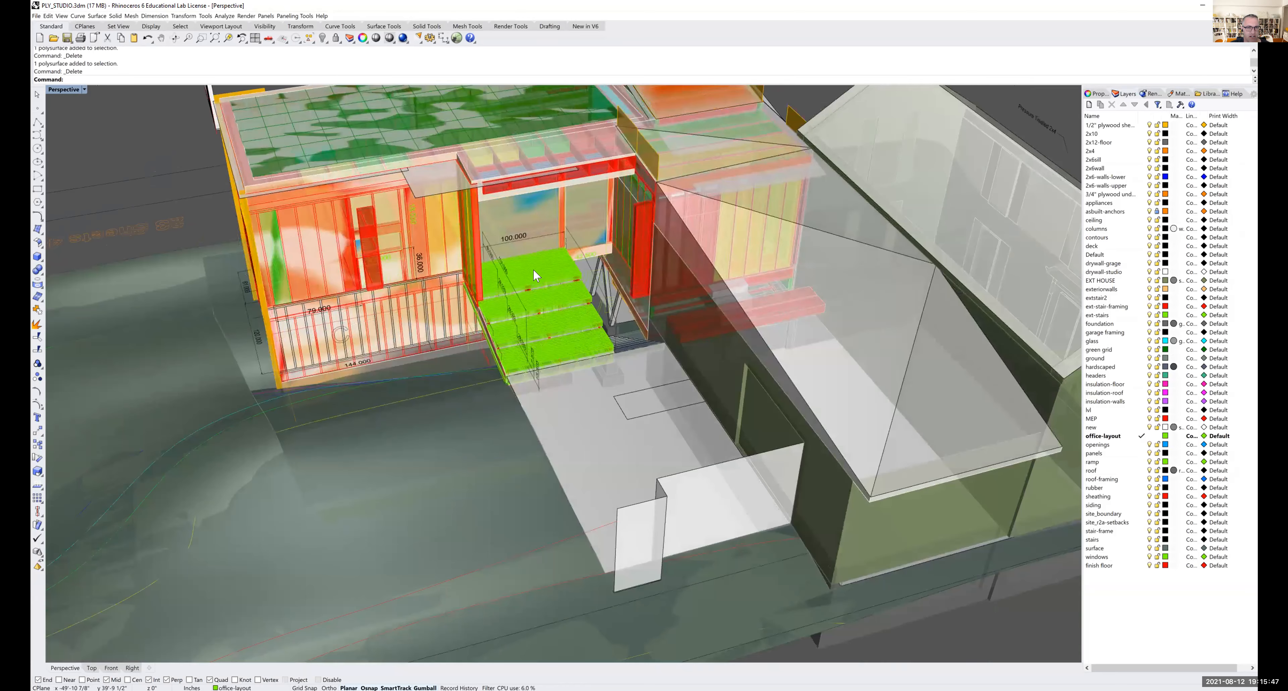
scroll(553, 276, "up", 2)
scroll(553, 300, "up", 6)
right_click_drag(548, 305, 563, 297)
right_click_drag(692, 284, 722, 290)
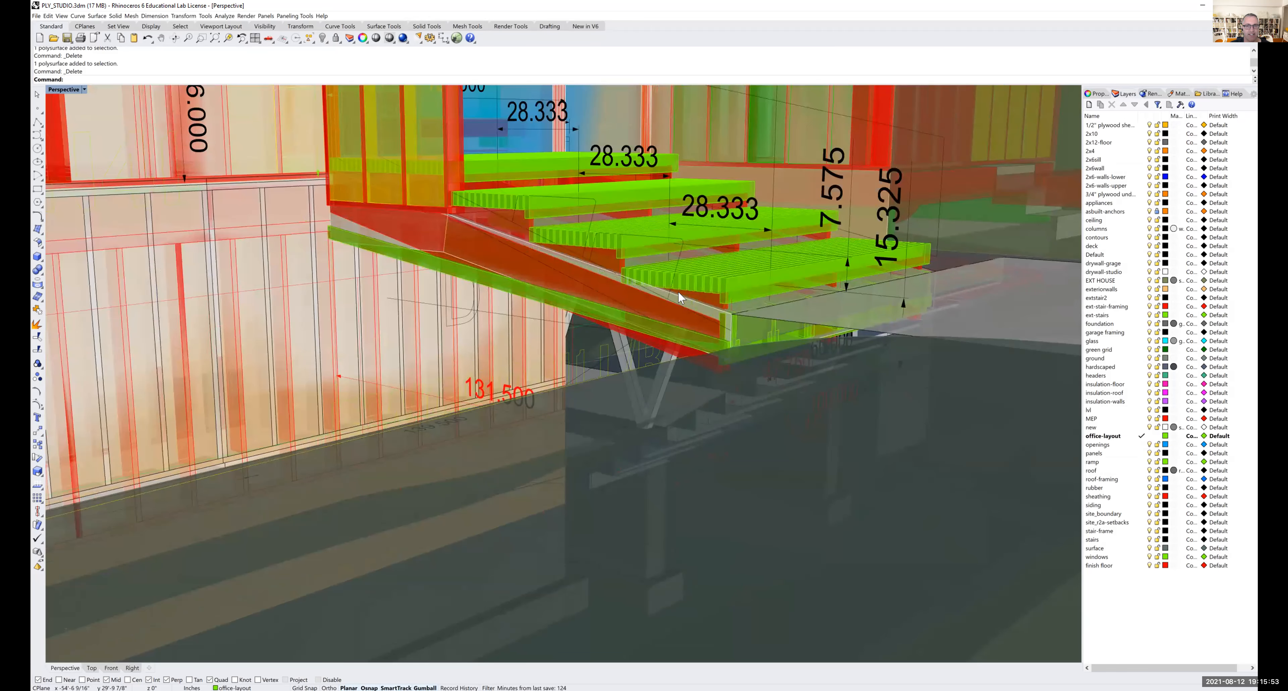
- View the whole site from above, and examine the studio's banded street facade and its supports up close
scroll(677, 291, "down", 3)
right_click_drag(622, 231, 525, 300)
scroll(630, 232, "down", 3)
scroll(630, 232, "down", 8)
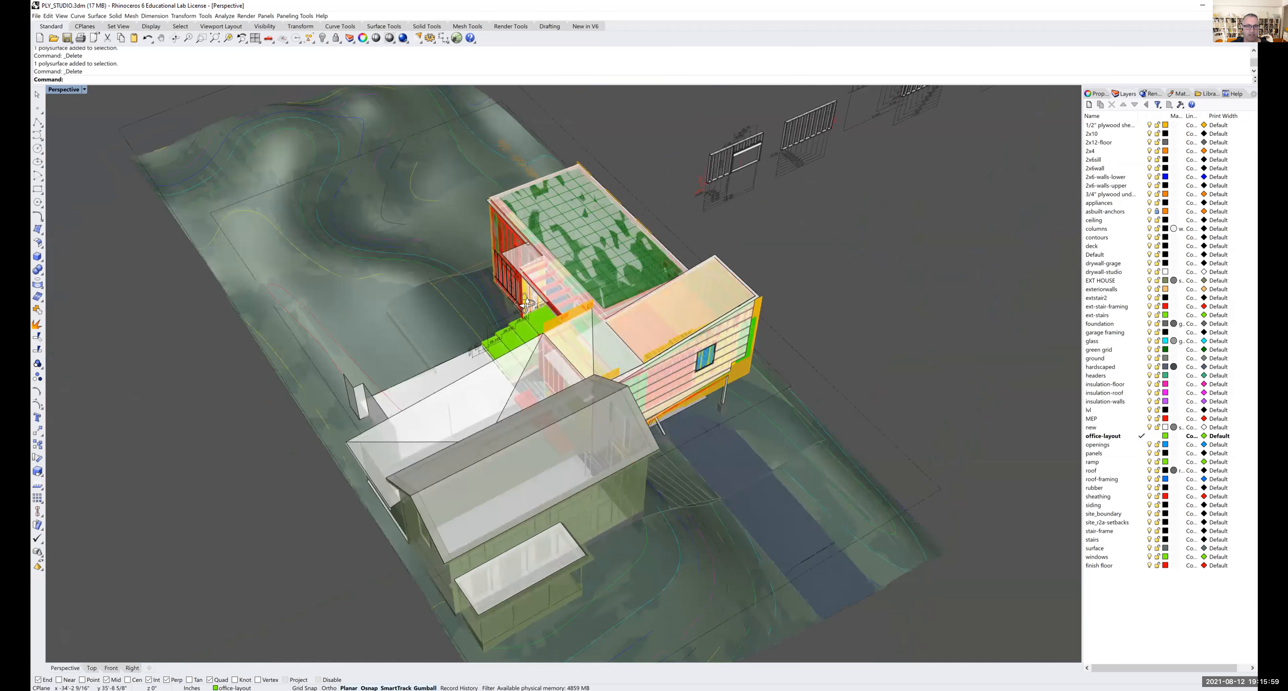
scroll(524, 309, "up", 3)
scroll(525, 313, "down", 1)
scroll(527, 332, "up", 5)
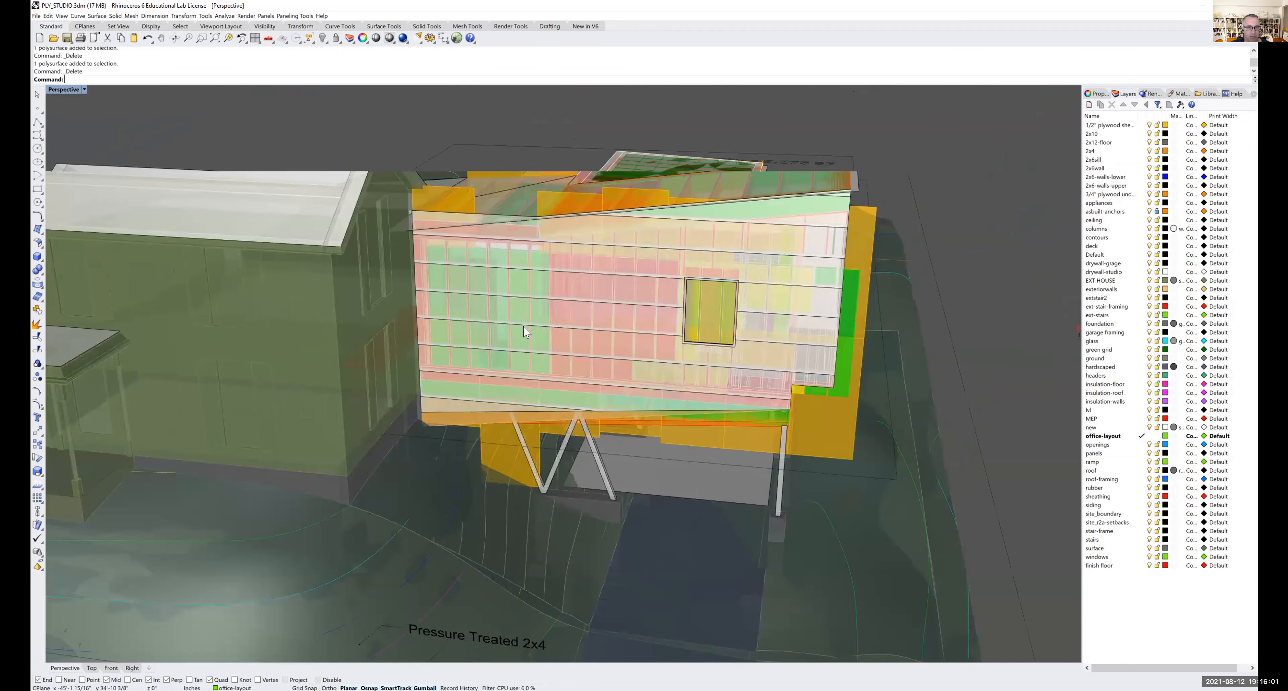
right_click_drag(530, 324, 442, 239, "shift")
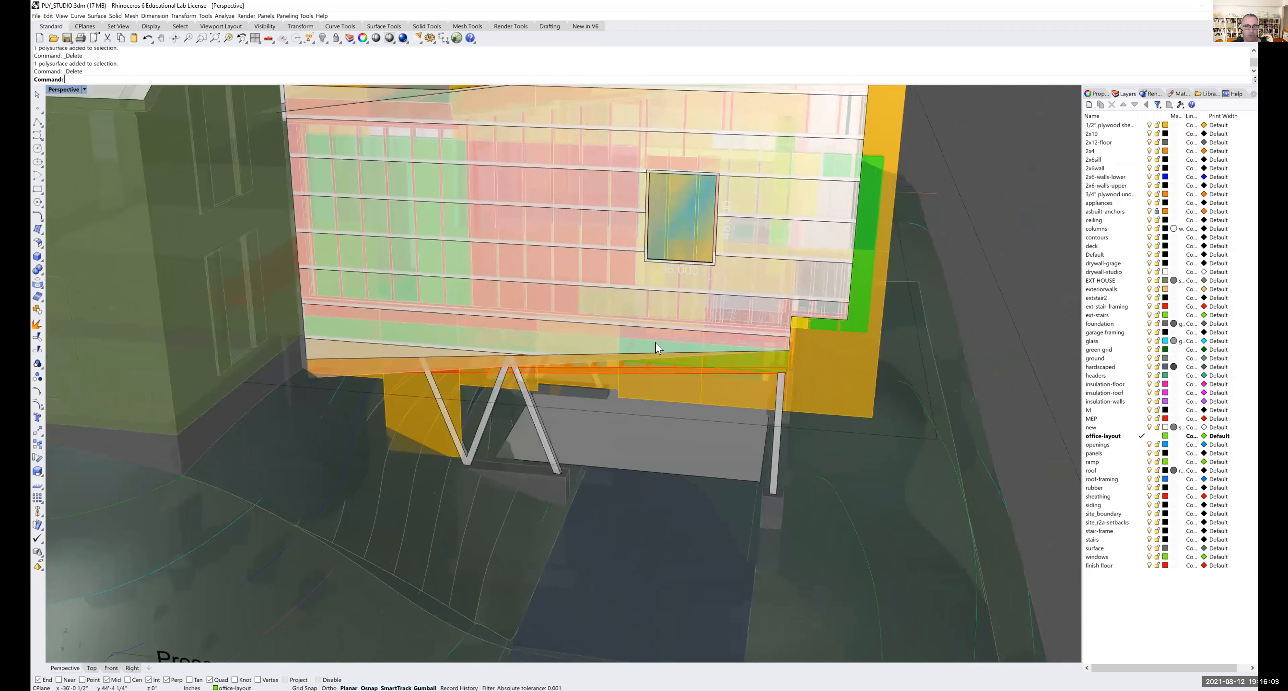
- Select the orange sheathing surface under the studio, hide the 1/2" plywood sheathing layer and show it again
left_click(846, 408)
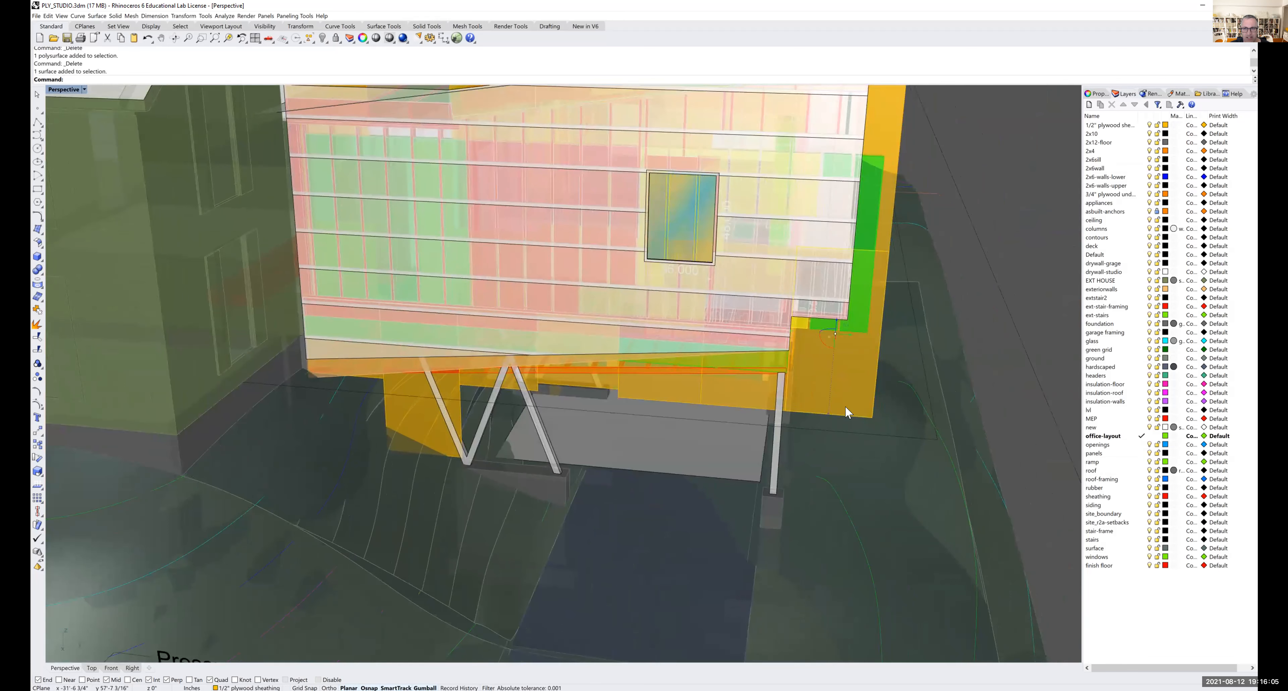
right_click_drag(846, 407, 831, 403)
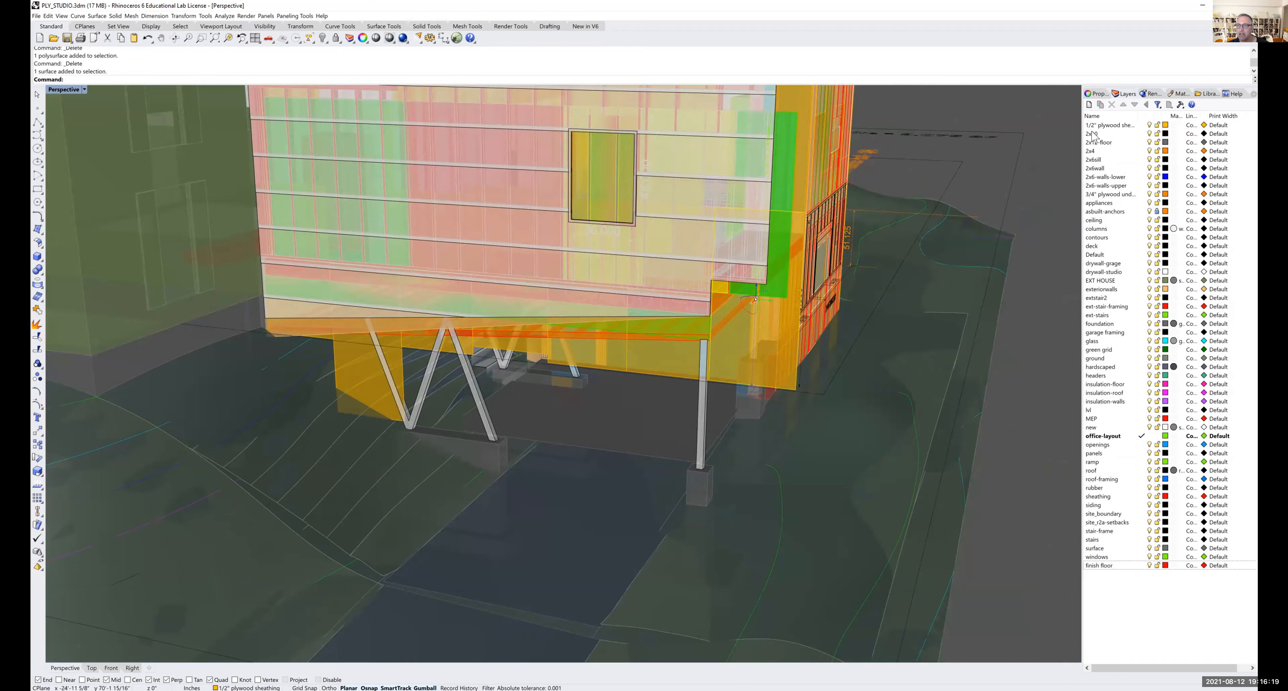
left_click(1147, 126)
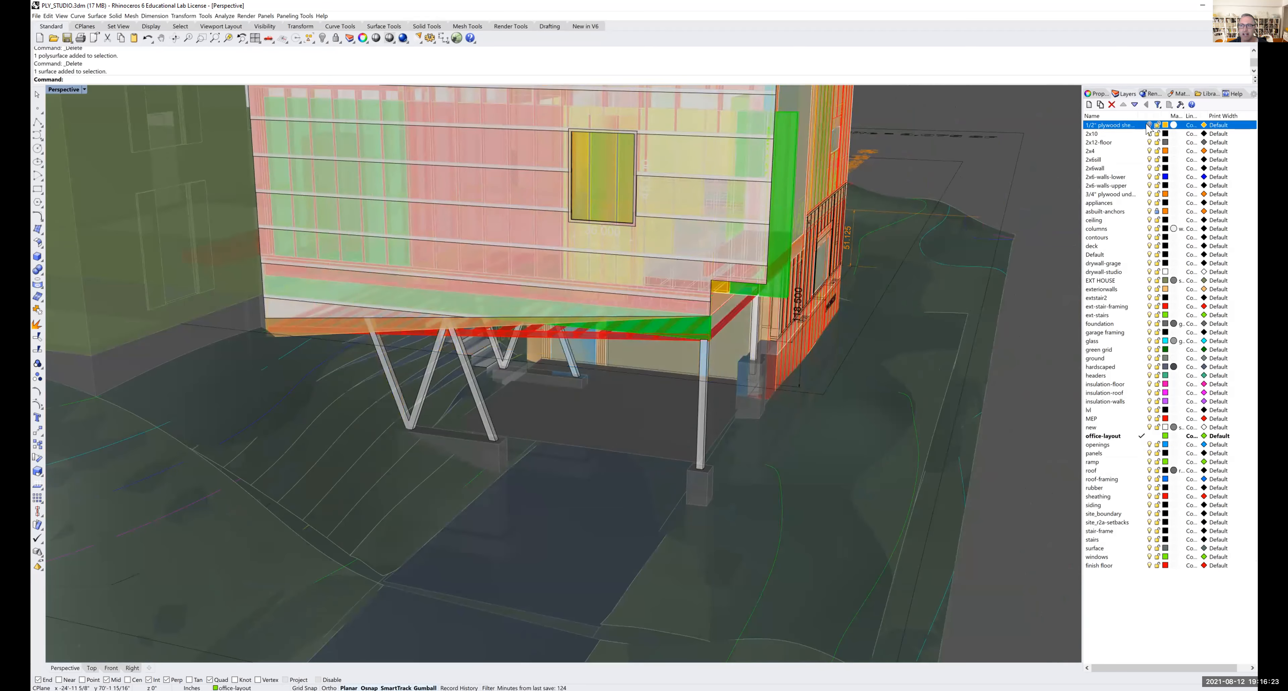
left_click(1147, 126)
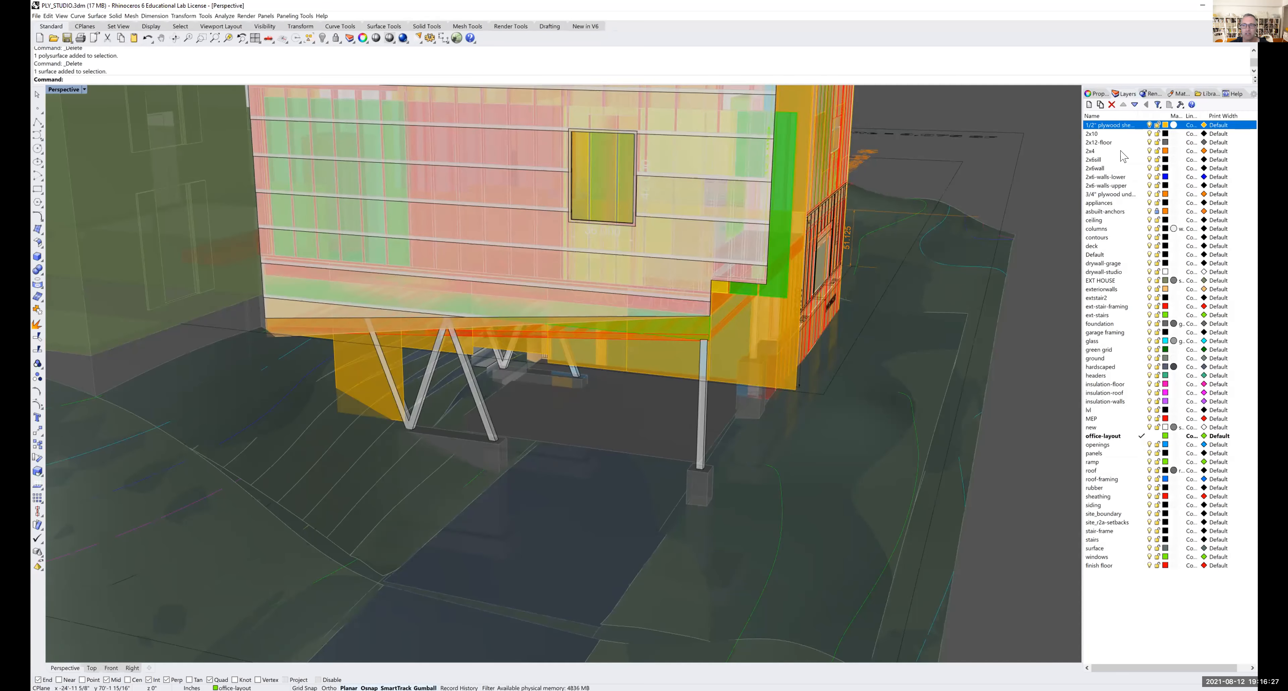
- View the existing house and the studio addition from the front, rear and garage sides
right_click_drag(770, 283, 765, 340)
scroll(764, 340, "down", 5)
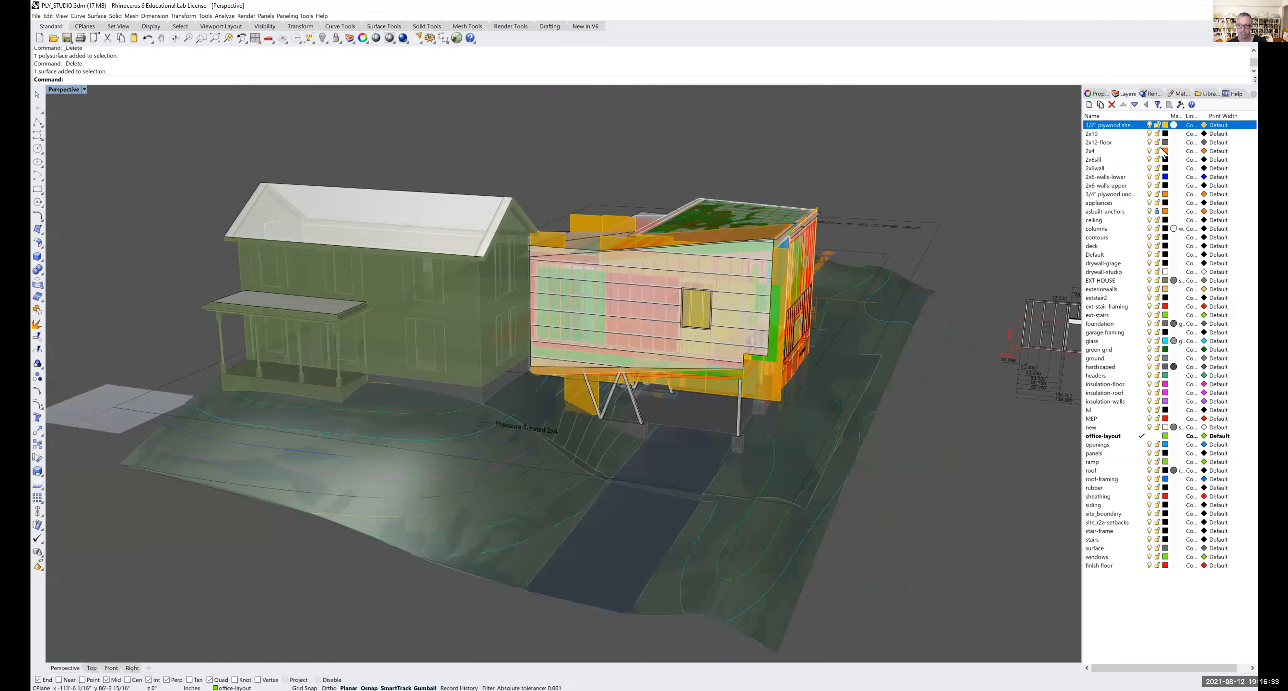
right_click_drag(908, 395, 783, 393)
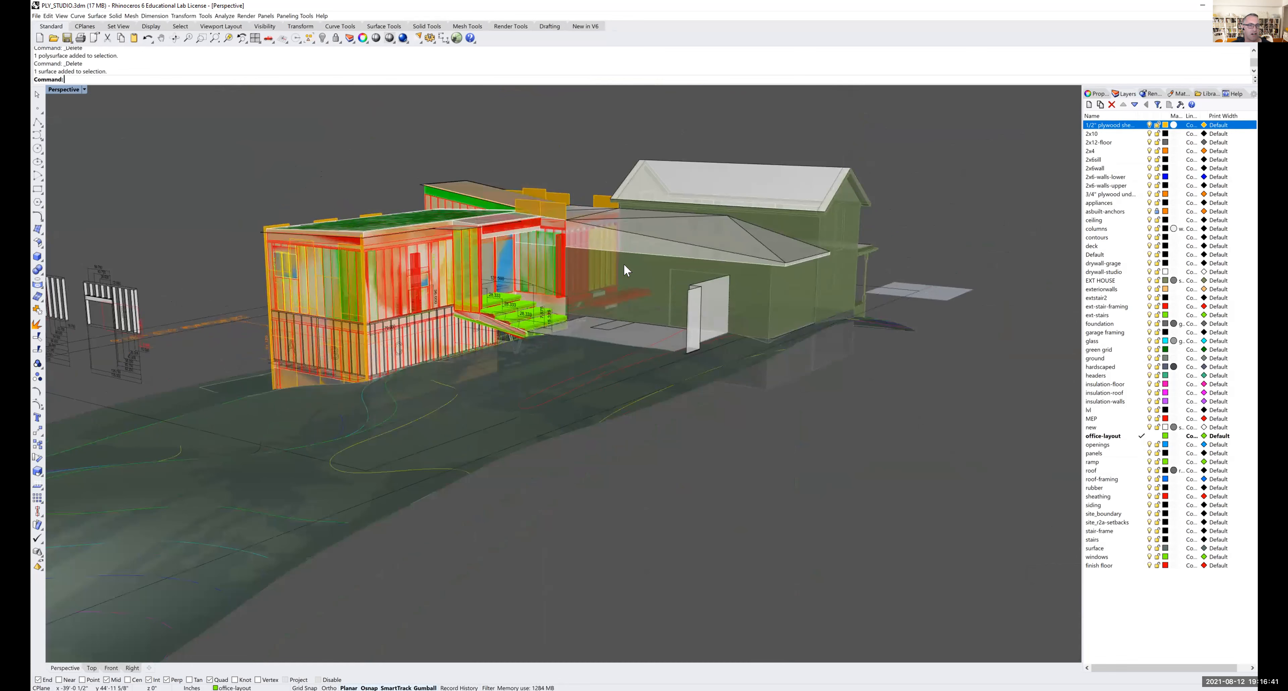
right_click_drag(415, 247, 488, 254)
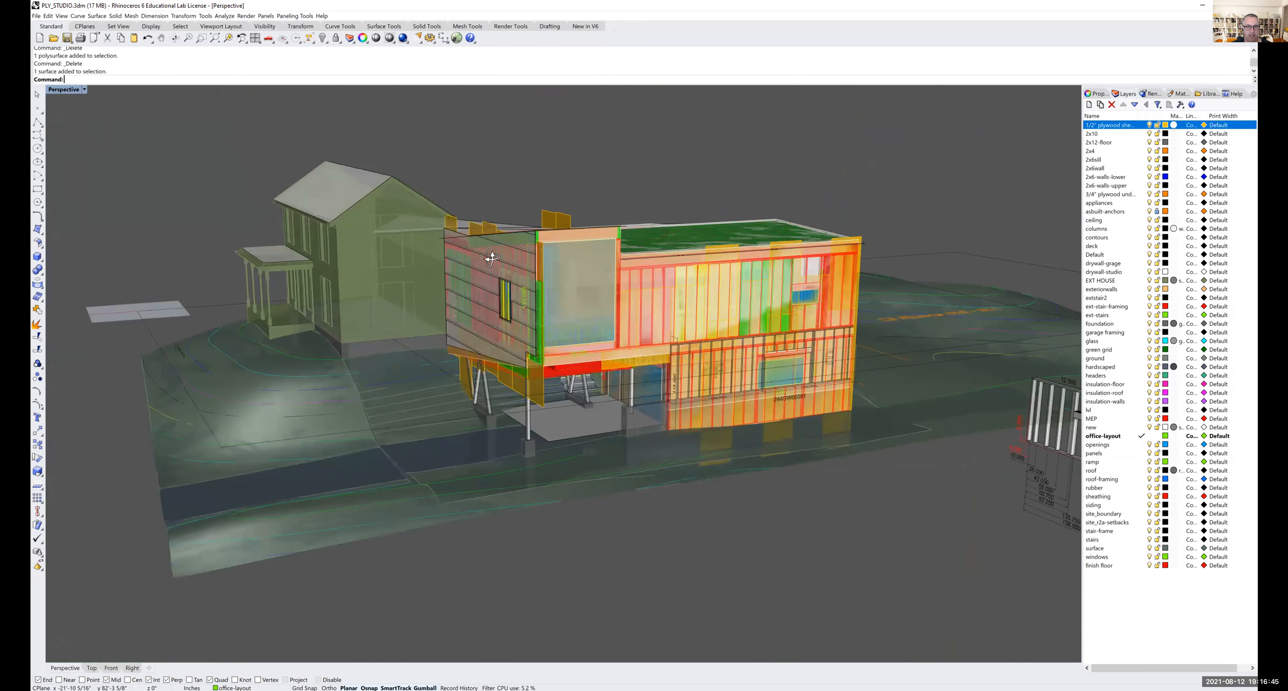
right_click_drag(622, 281, 416, 261)
- Examine the row of dimensioned wall framing panels laid out beside the studio, and return to the building
scroll(416, 261, "down", 2)
scroll(417, 261, "down", 3)
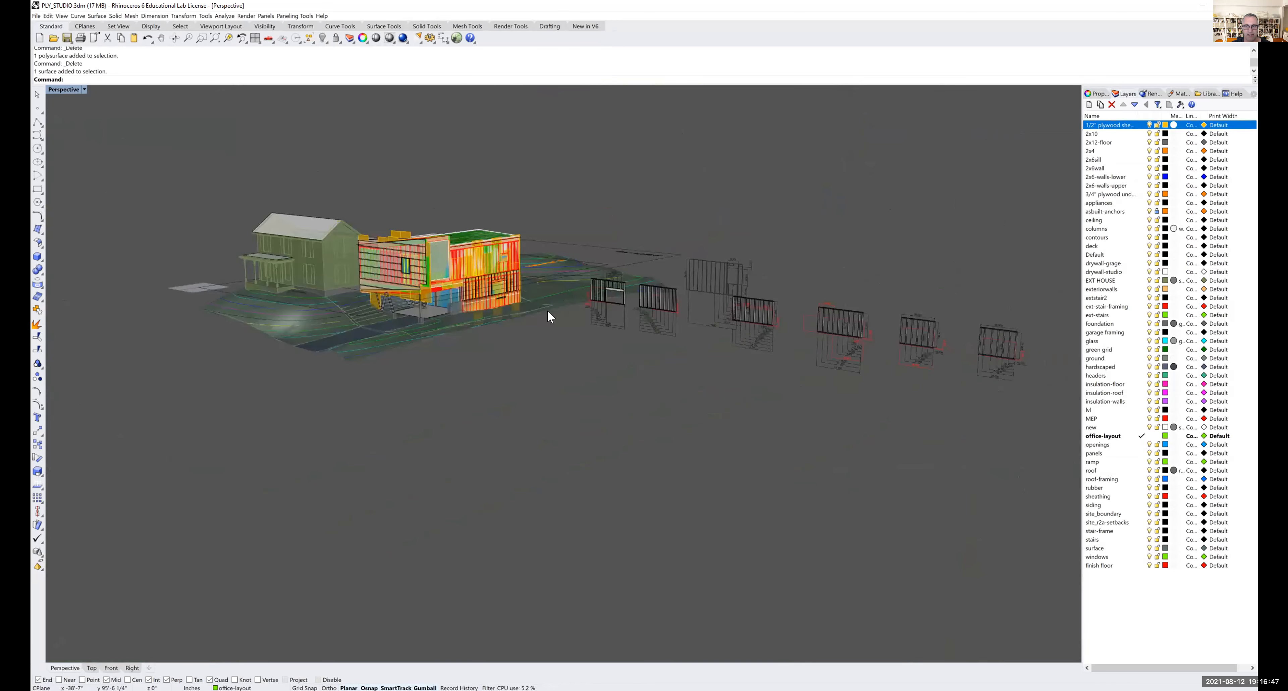
right_click_drag(557, 322, 566, 307)
scroll(624, 286, "up", 8)
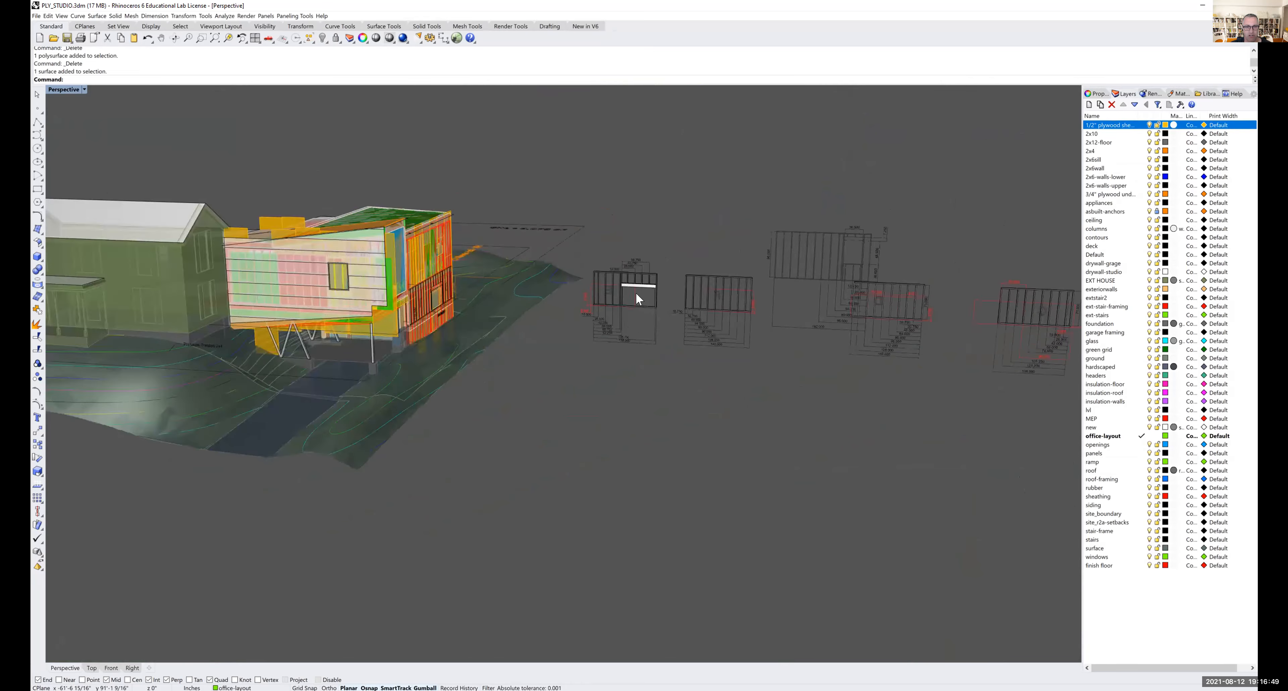
right_click_drag(655, 296, 509, 308, "shift")
right_click_drag(685, 299, 518, 289, "shift")
right_click_drag(780, 308, 570, 291, "shift")
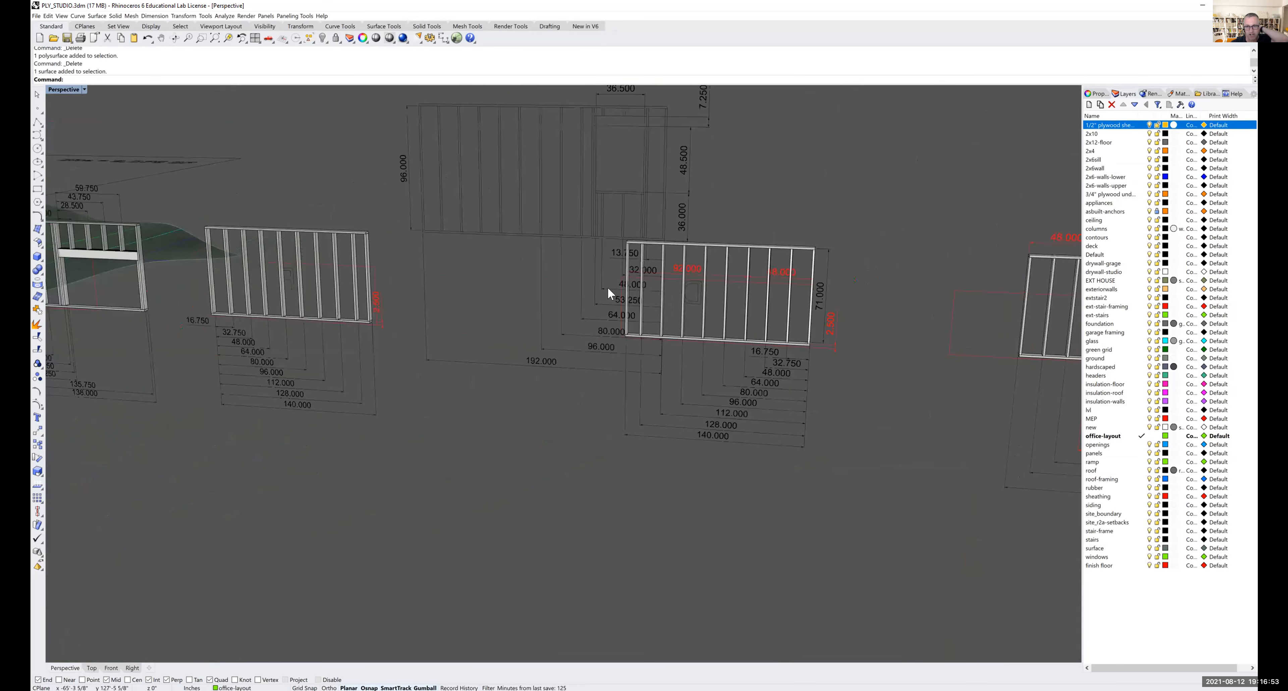
scroll(659, 292, "down", 3)
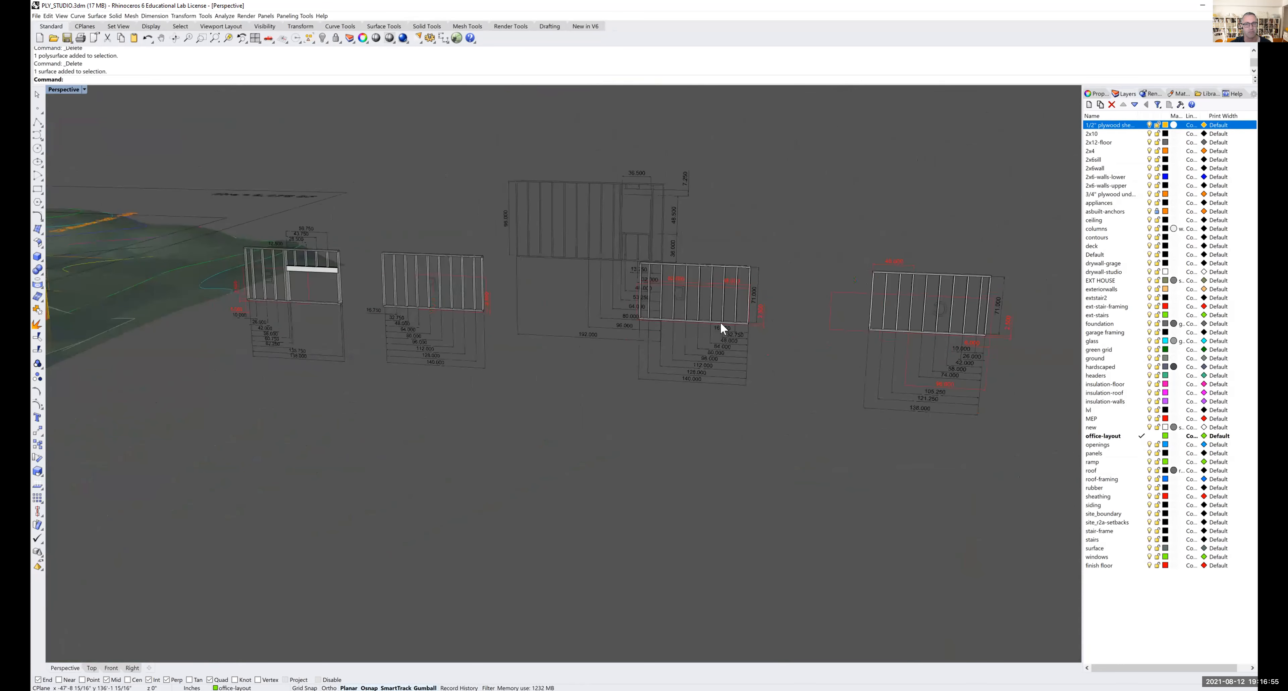
right_click_drag(831, 362, 562, 352, "shift")
right_click_drag(716, 350, 745, 349, "shift")
scroll(745, 349, "down", 4)
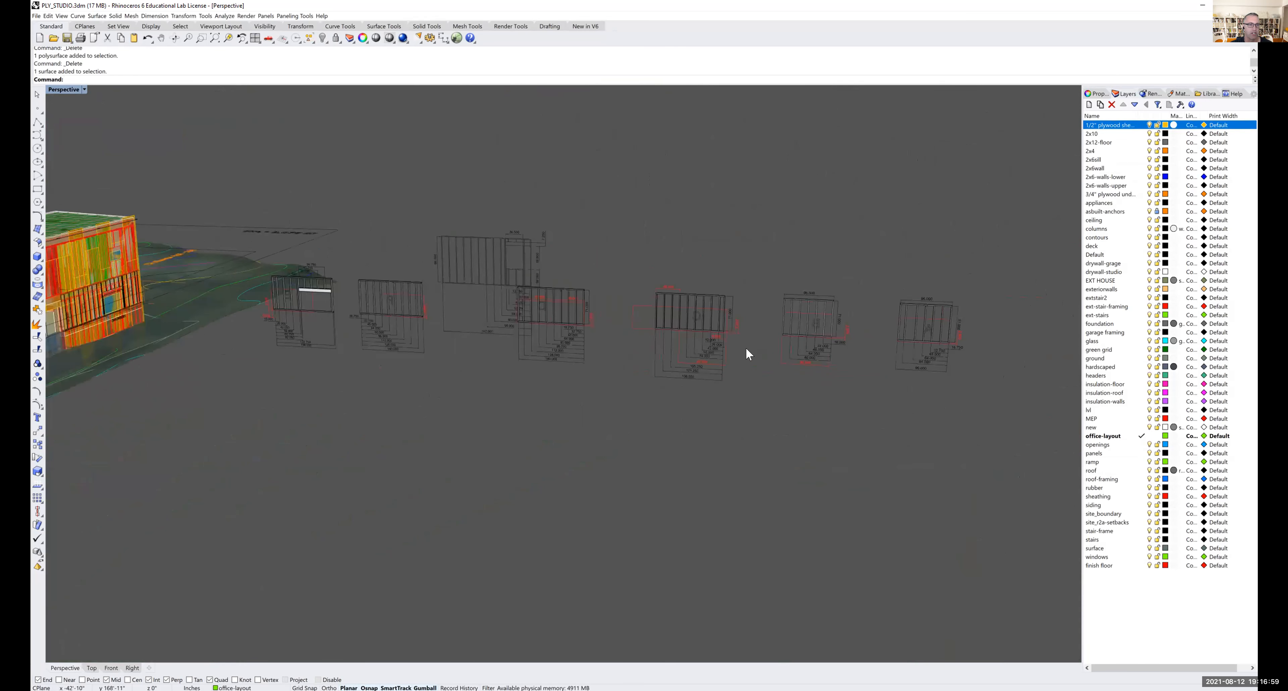
right_click_drag(491, 349, 689, 351, "shift")
right_click_drag(292, 353, 492, 325, "shift")
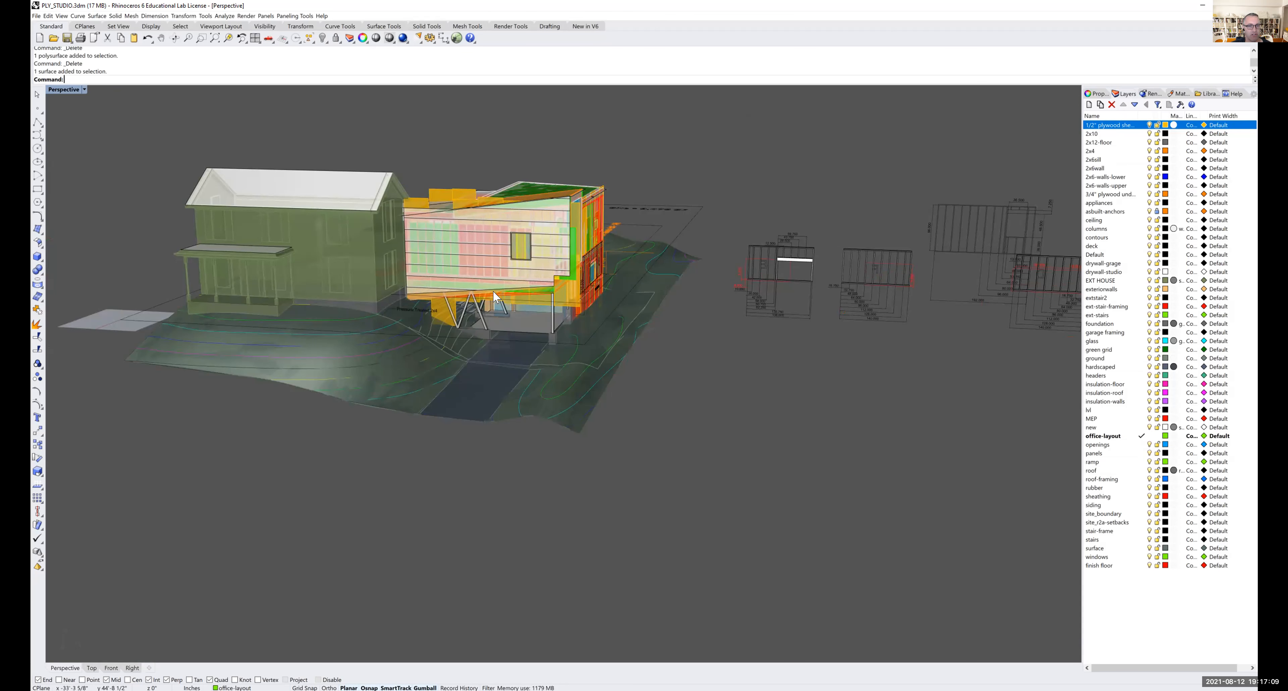
- View the site from above, and examine the driveway and sloped ground beneath the studio's columns
right_click_drag(494, 361, 656, 290)
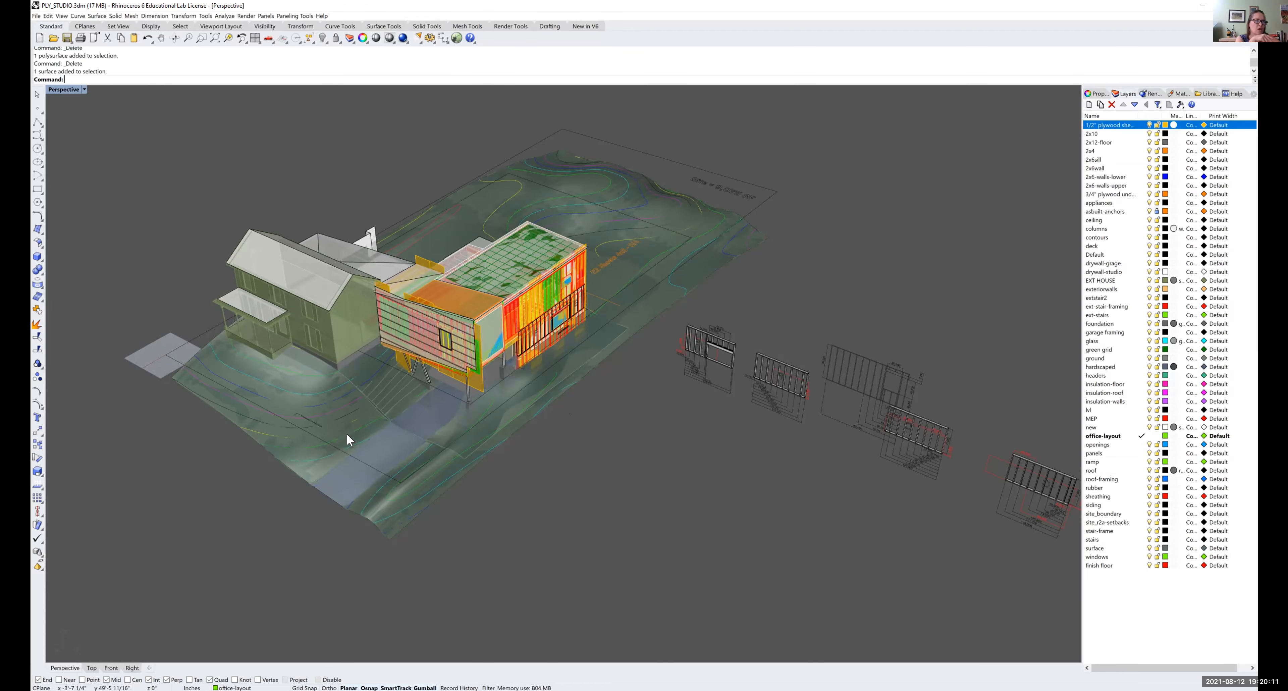
right_click_drag(330, 436, 377, 456)
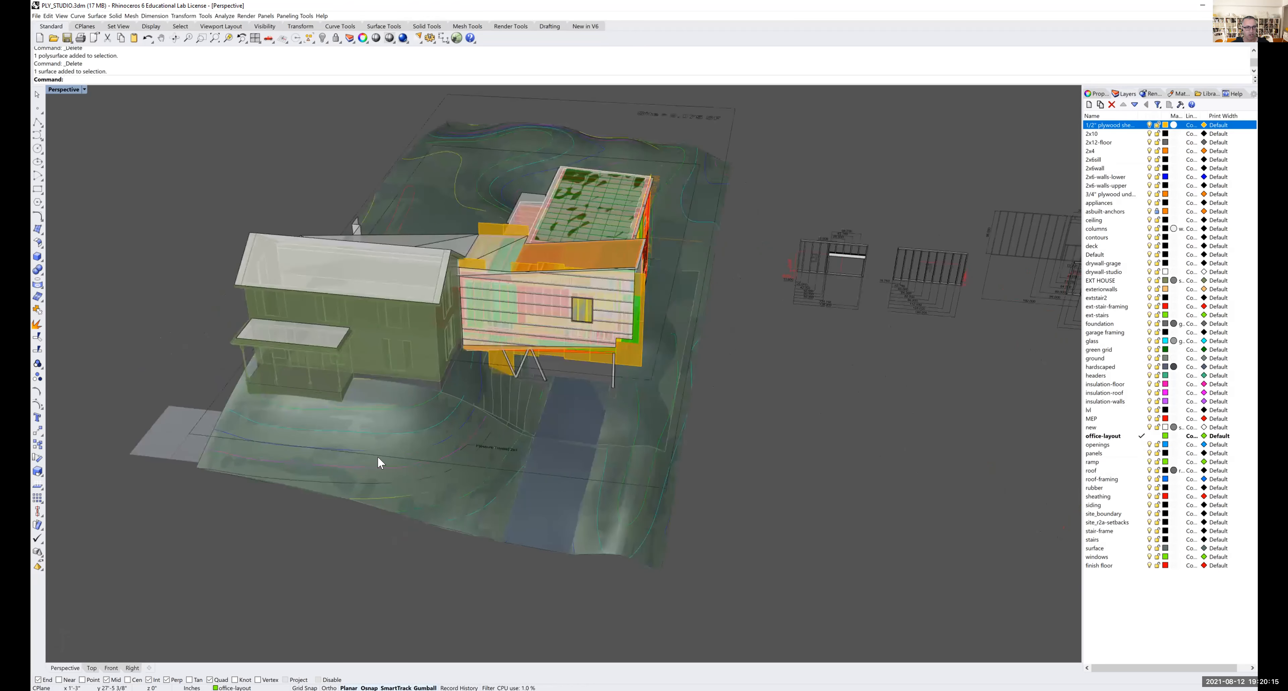
scroll(377, 456, "up", 3)
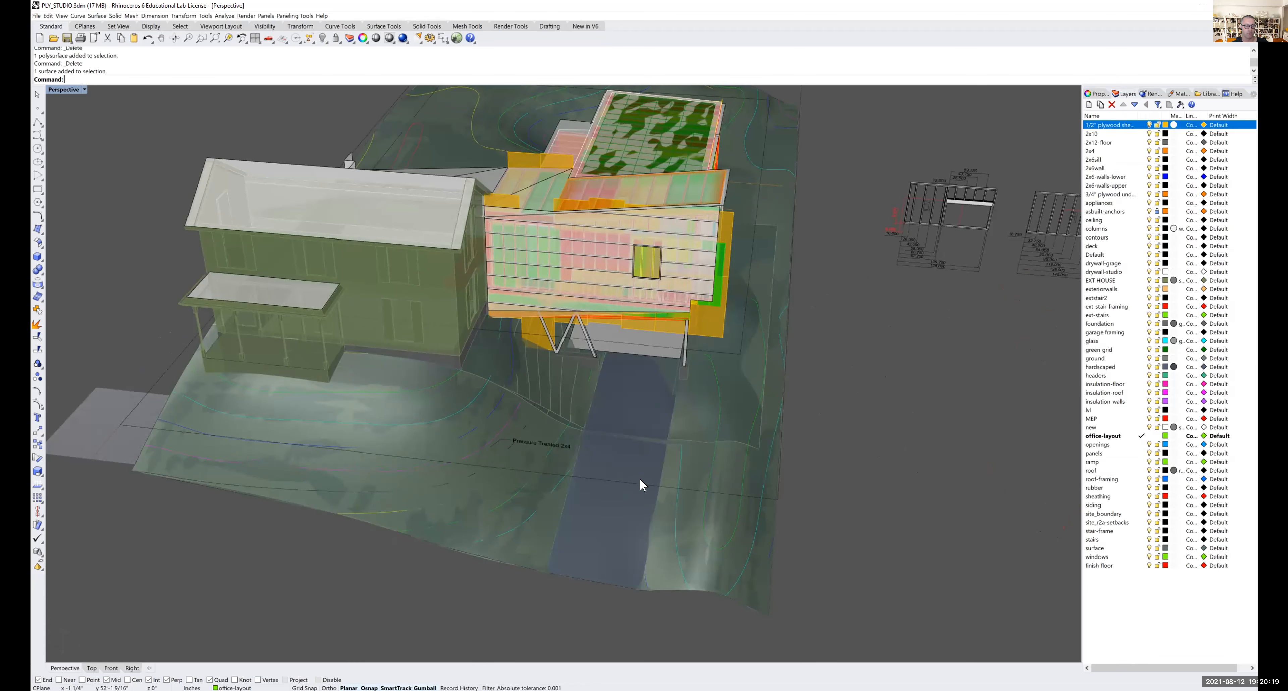
right_click_drag(466, 383, 494, 366)
scroll(472, 320, "up", 3)
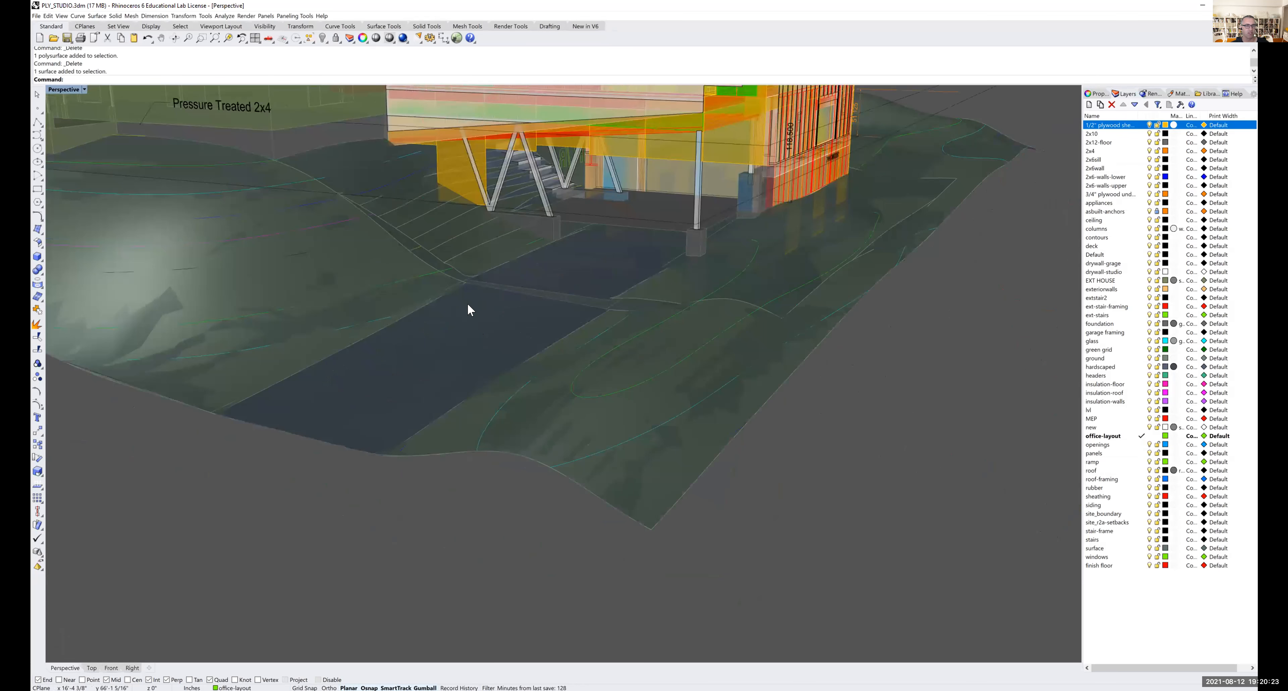
- Select the ground surfaces beside the driveway and the terrain surface behind the studio
left_click(438, 230)
left_click(410, 208)
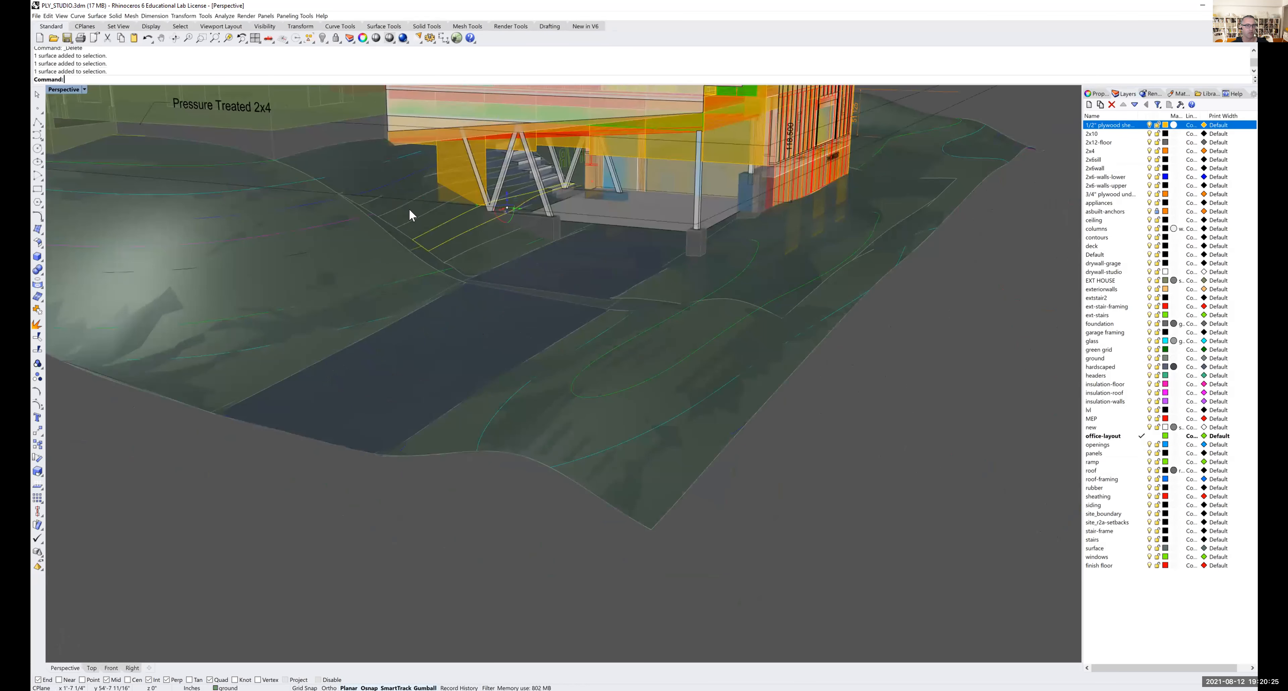
left_click(390, 215)
left_click(437, 239)
right_click_drag(397, 213, 511, 246)
left_click(515, 224)
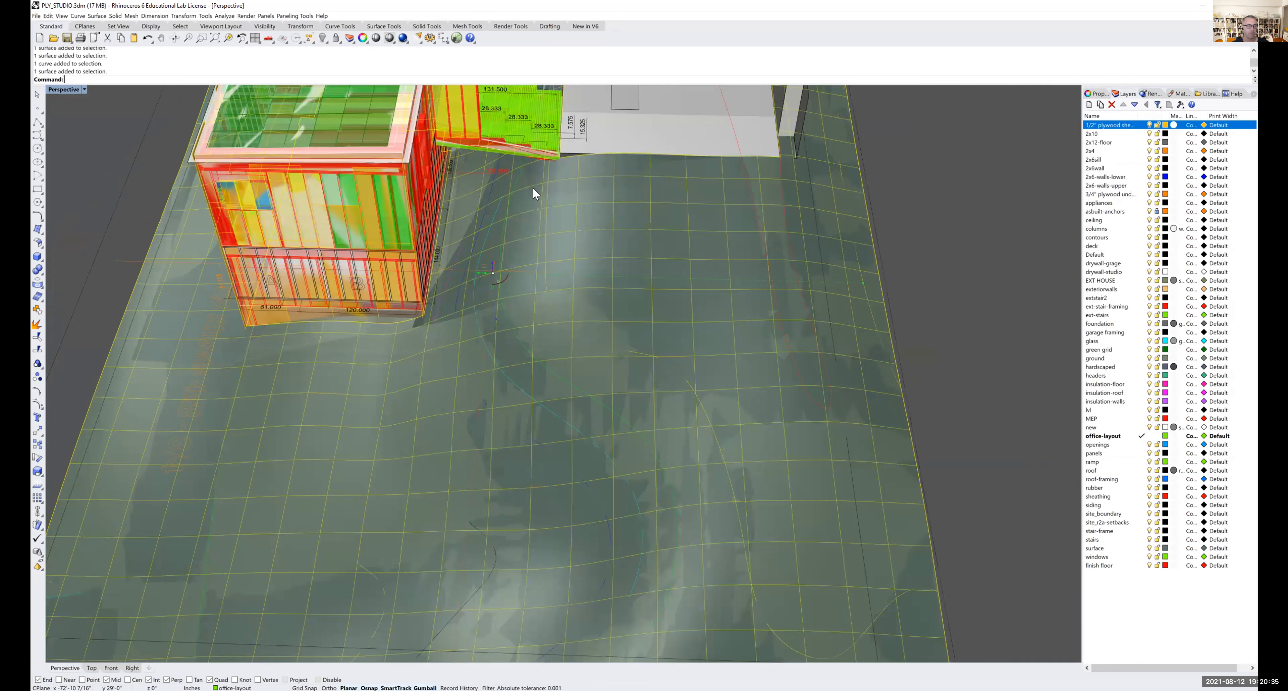
- Examine how the selected terrain surface meets the studio's rear walls and extends across the whole site
right_click_drag(533, 193, 575, 180)
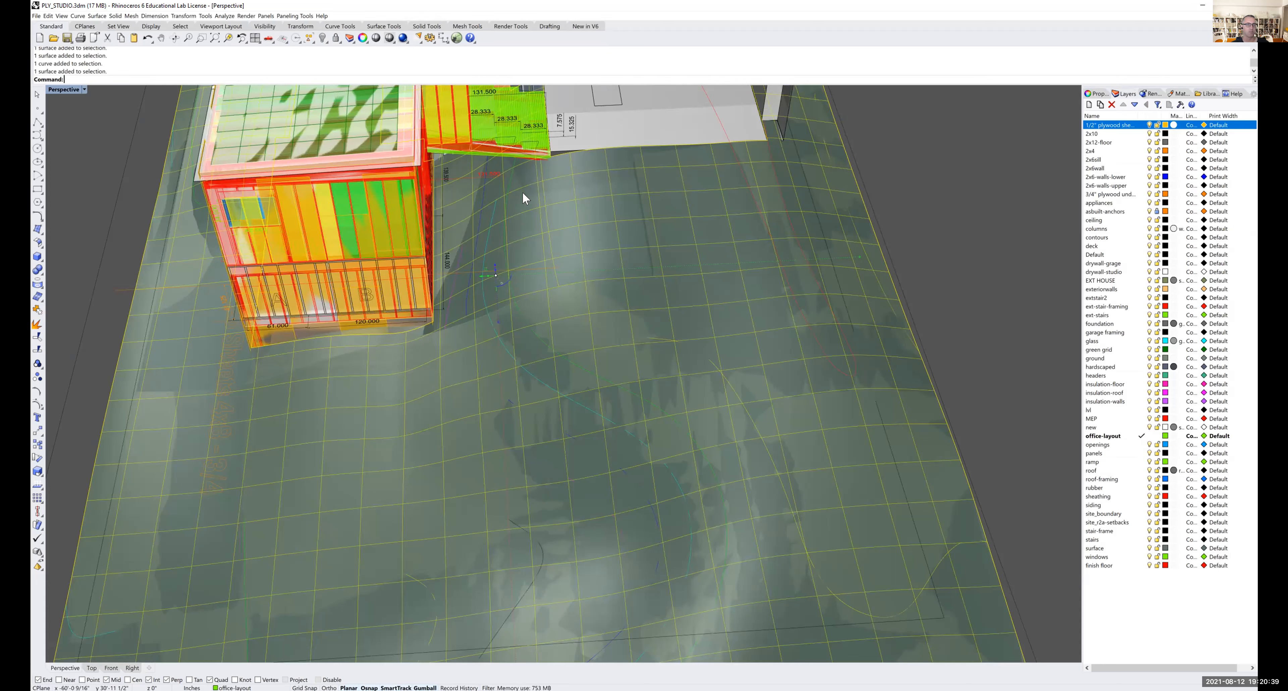
right_click_drag(468, 238, 422, 210)
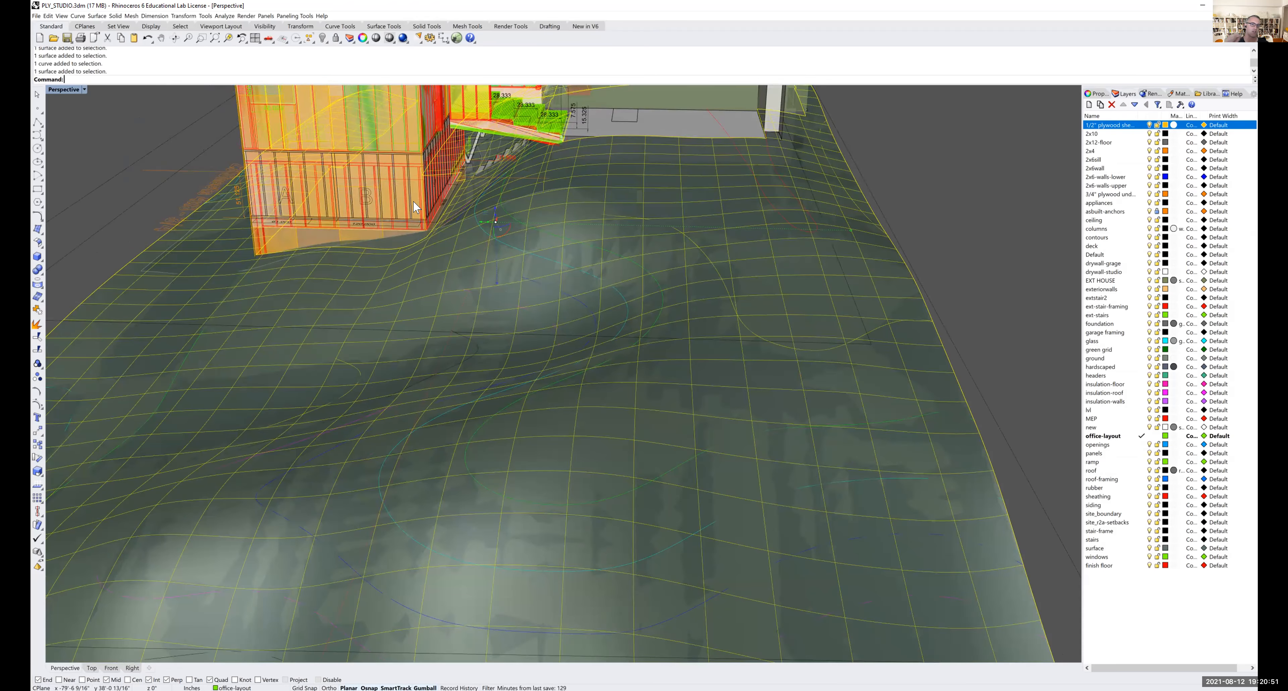
right_click_drag(460, 178, 470, 213)
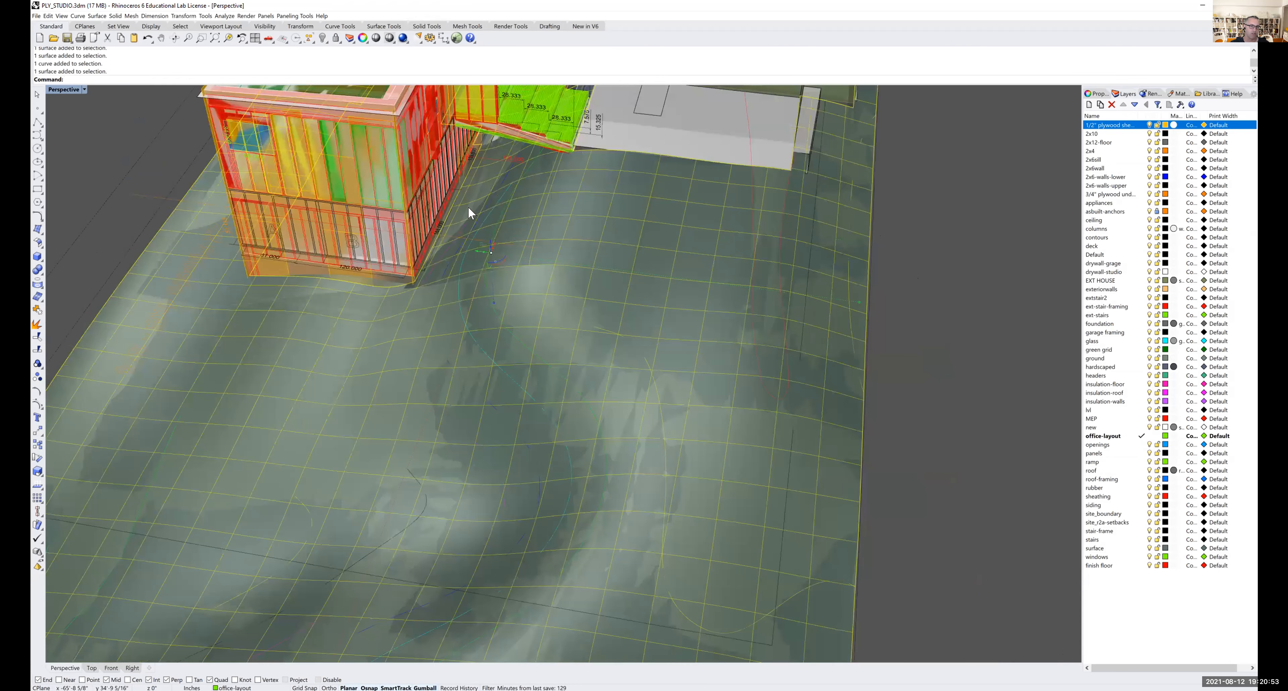
scroll(456, 246, "up", 2)
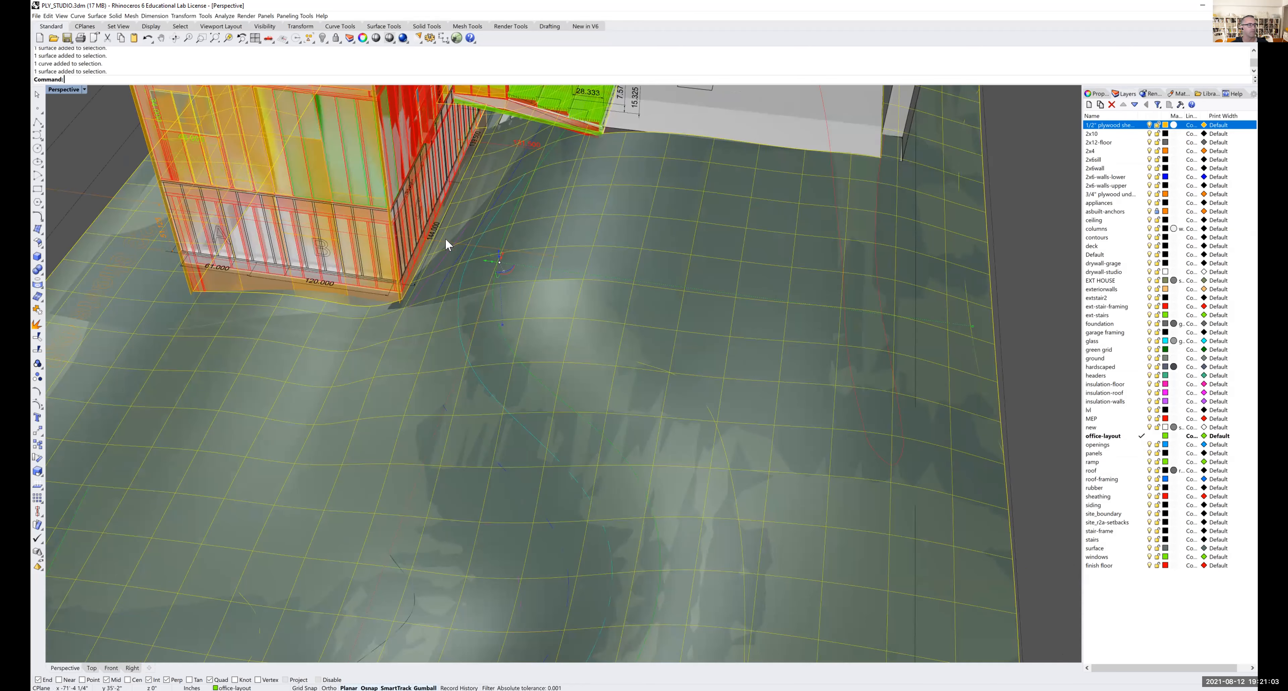
scroll(439, 295, "down", 5)
right_click_drag(434, 307, 487, 295, "shift")
scroll(440, 308, "down", 5)
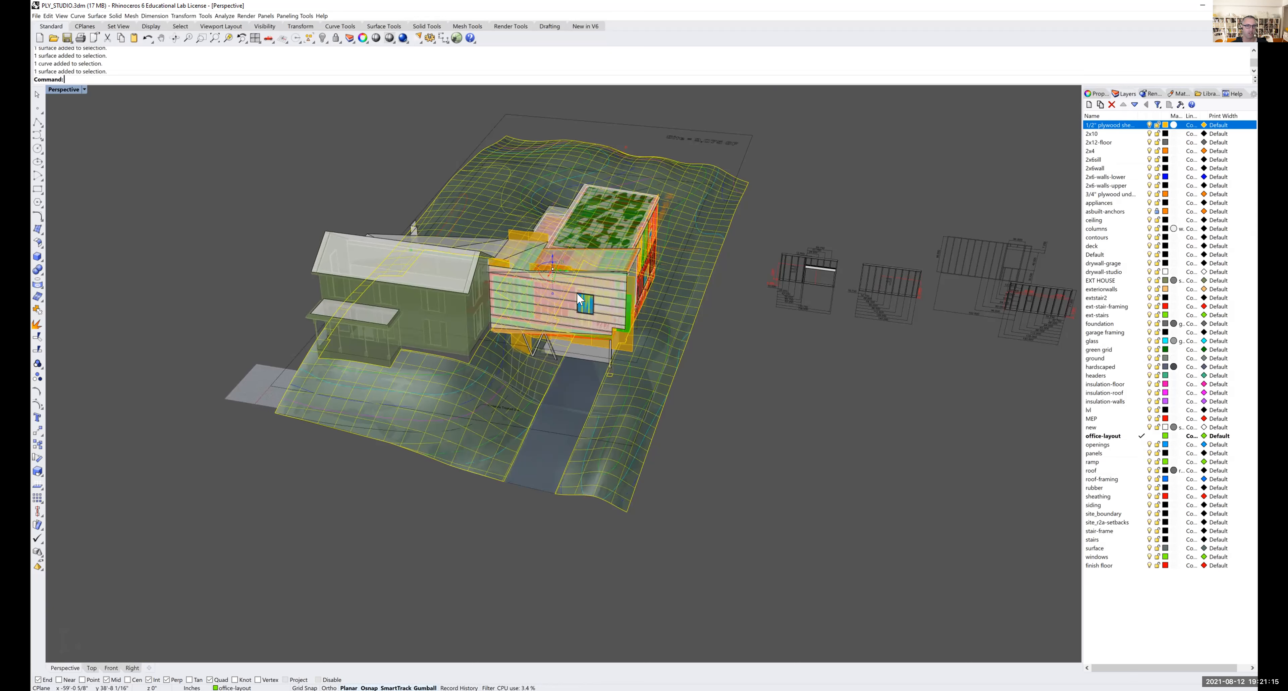
right_click_drag(617, 307, 583, 304)
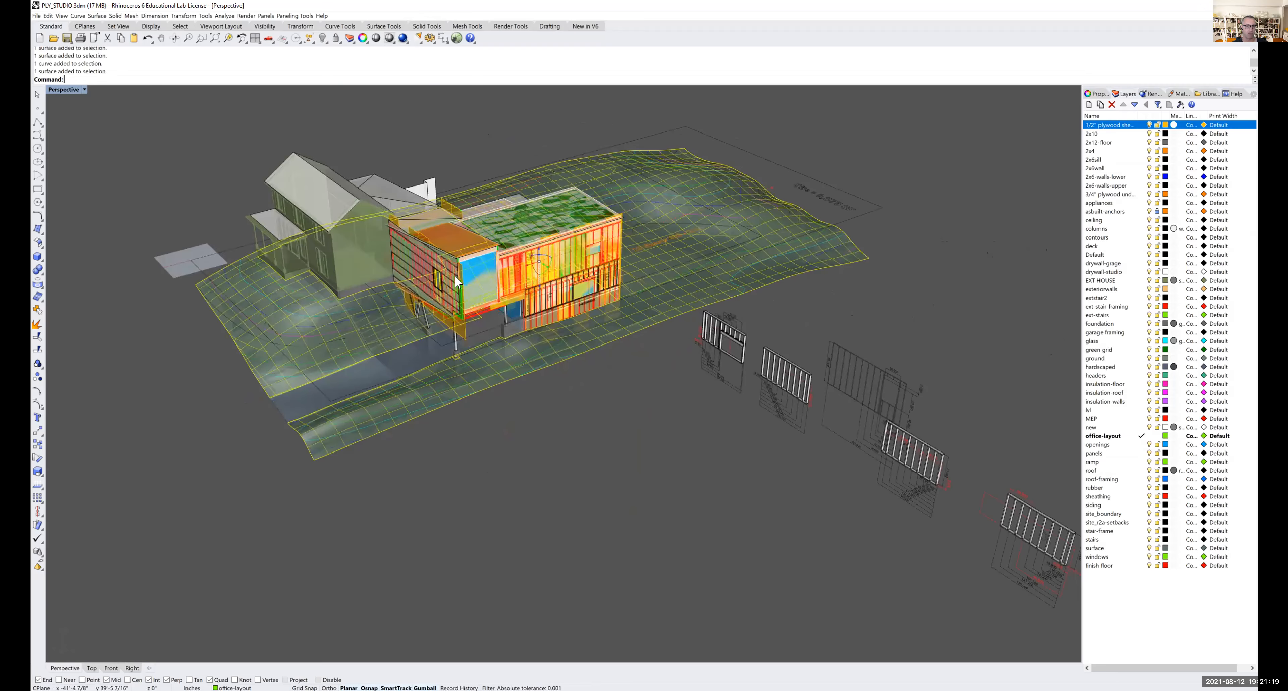
- View the model in the Arctic display mode, and return the perspective viewport to Ghosted
left_click(65, 90)
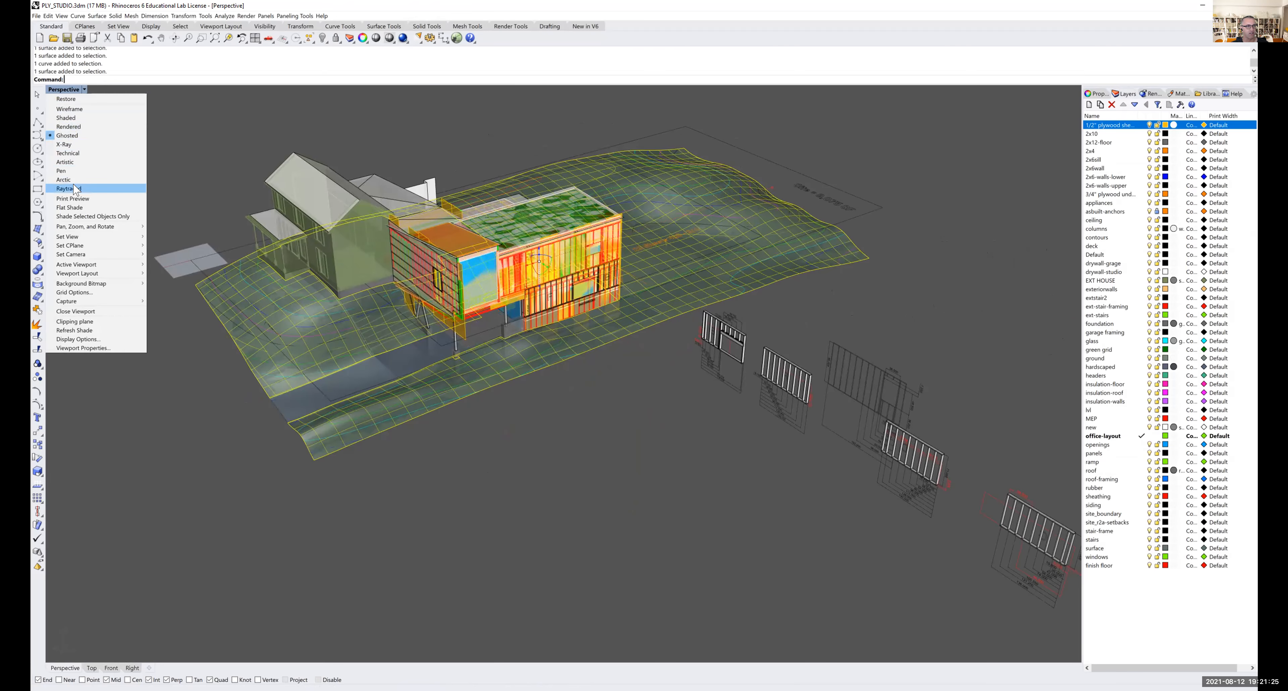
left_click(64, 179)
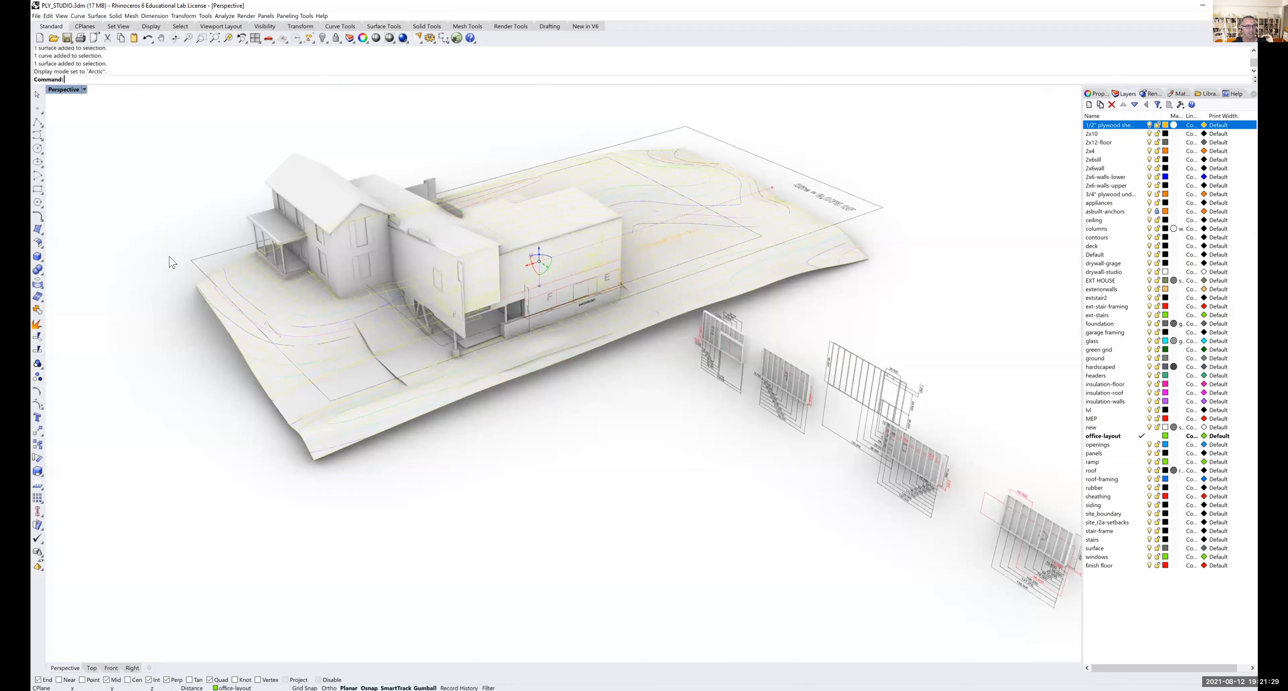
mouse_move(396, 440)
right_mouse_down()
mouse_move(417, 437)
mouse_move(418, 452)
right_mouse_up()
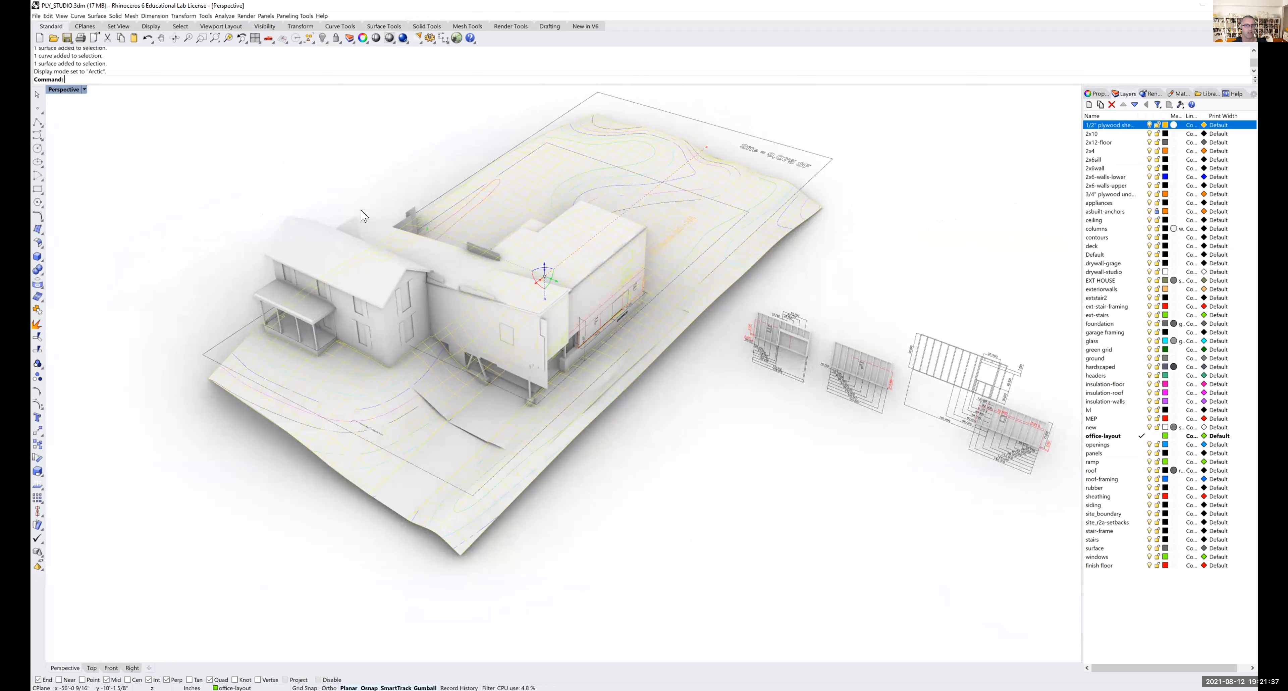
left_click(60, 90)
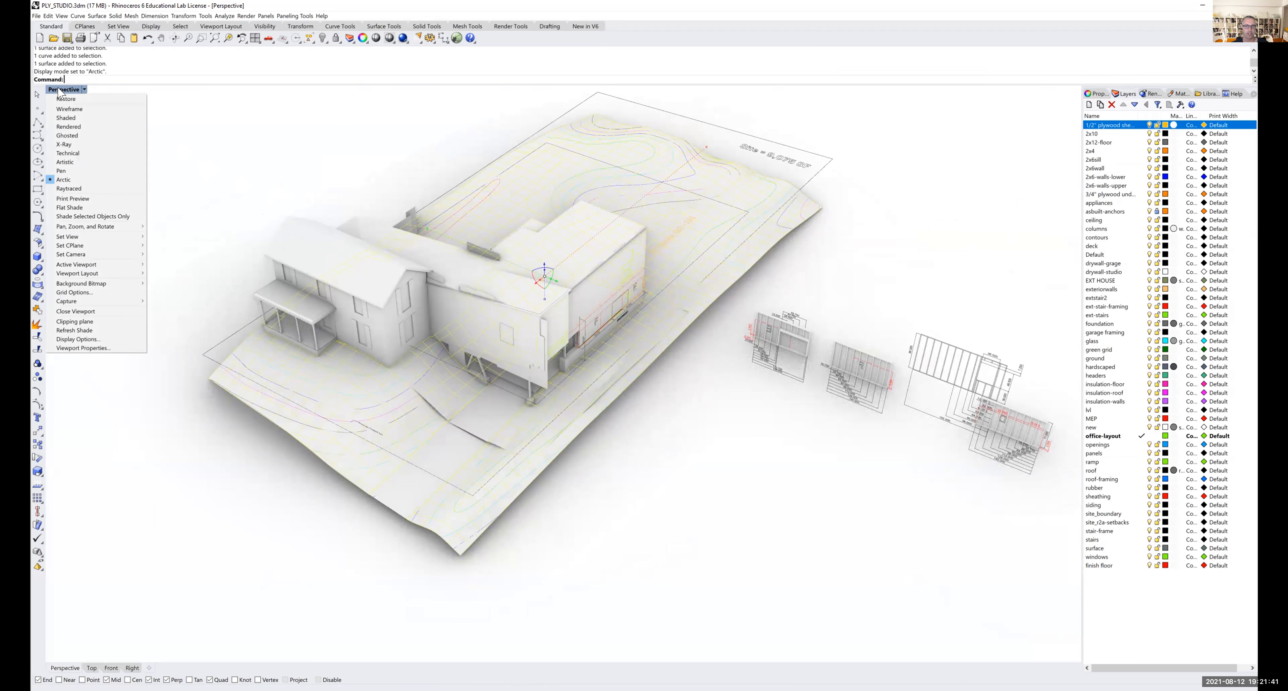
left_click(65, 136)
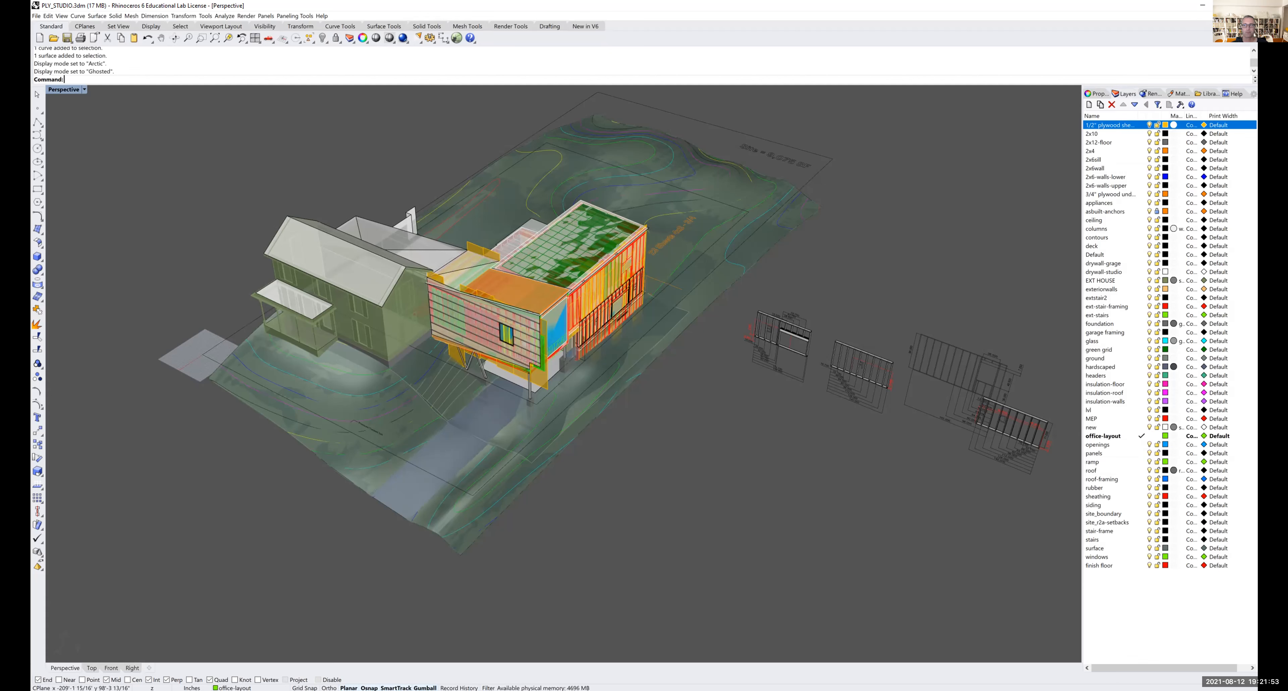
- Close PLY_STUDIO.3dm without saving the changes
left_click(1247, 5)
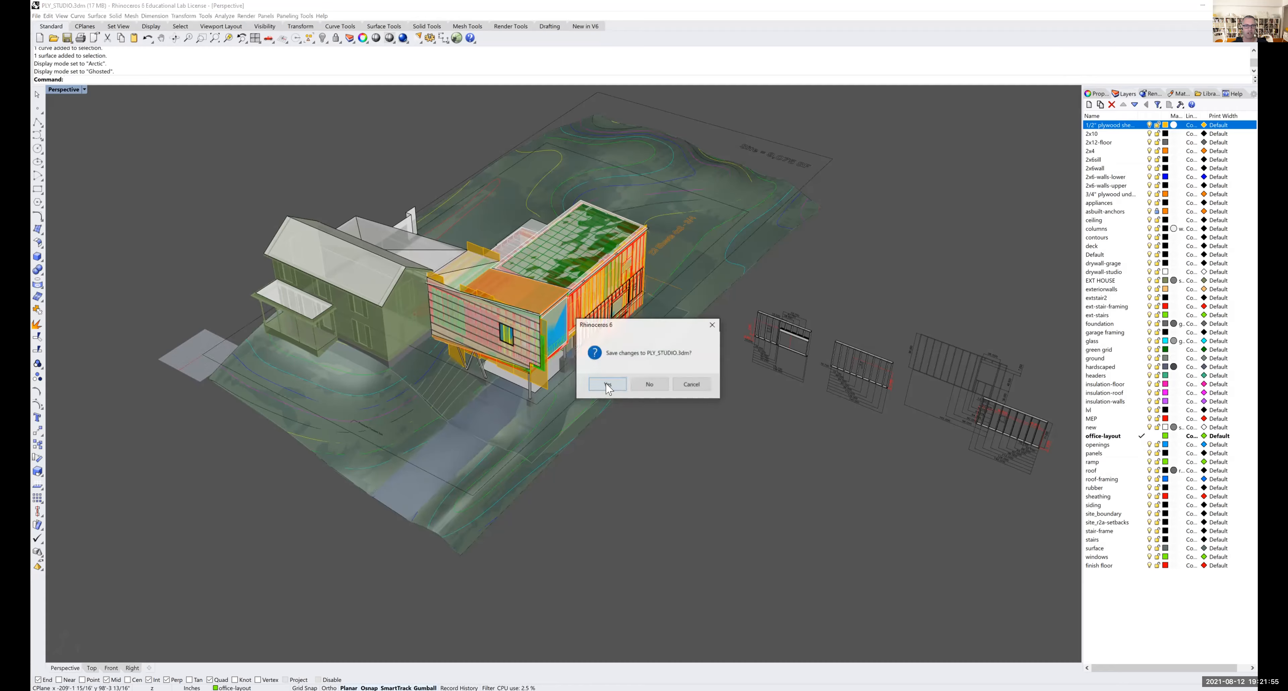
left_click(648, 382)
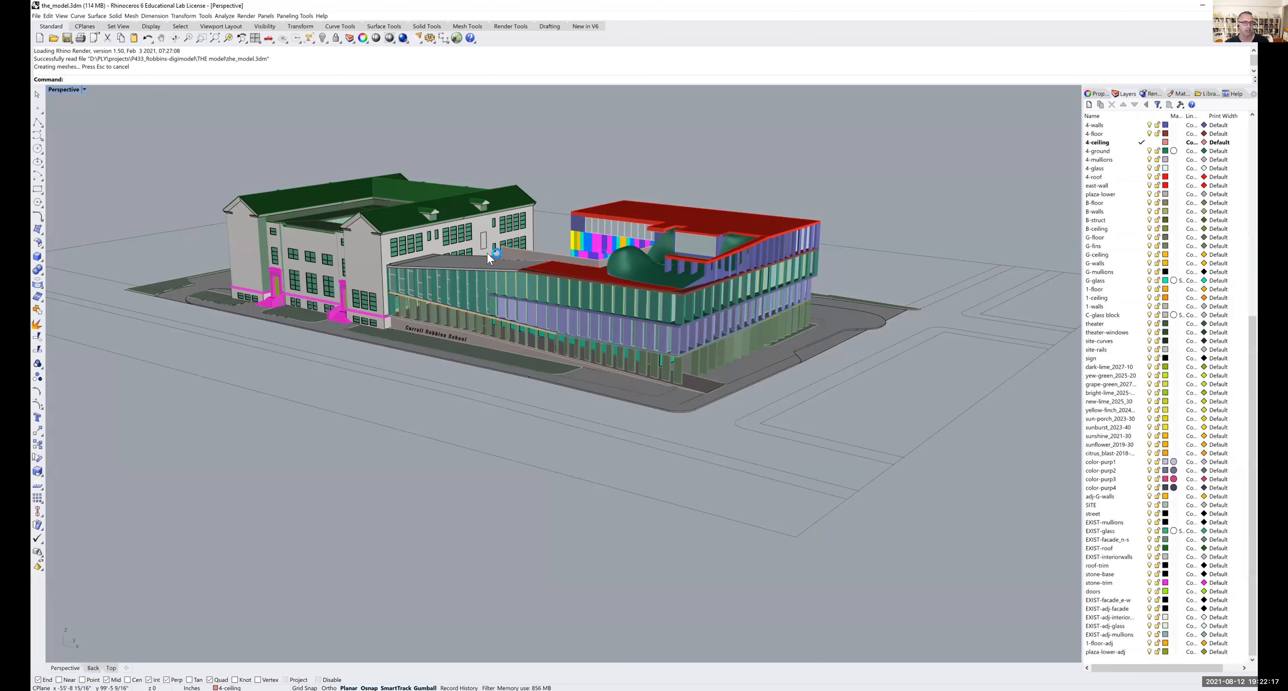
- Examine the exterior of the school model, from the existing building to the addition and the coloured panel walls around its courtyard
right_click_drag(364, 268, 402, 281, "shift")
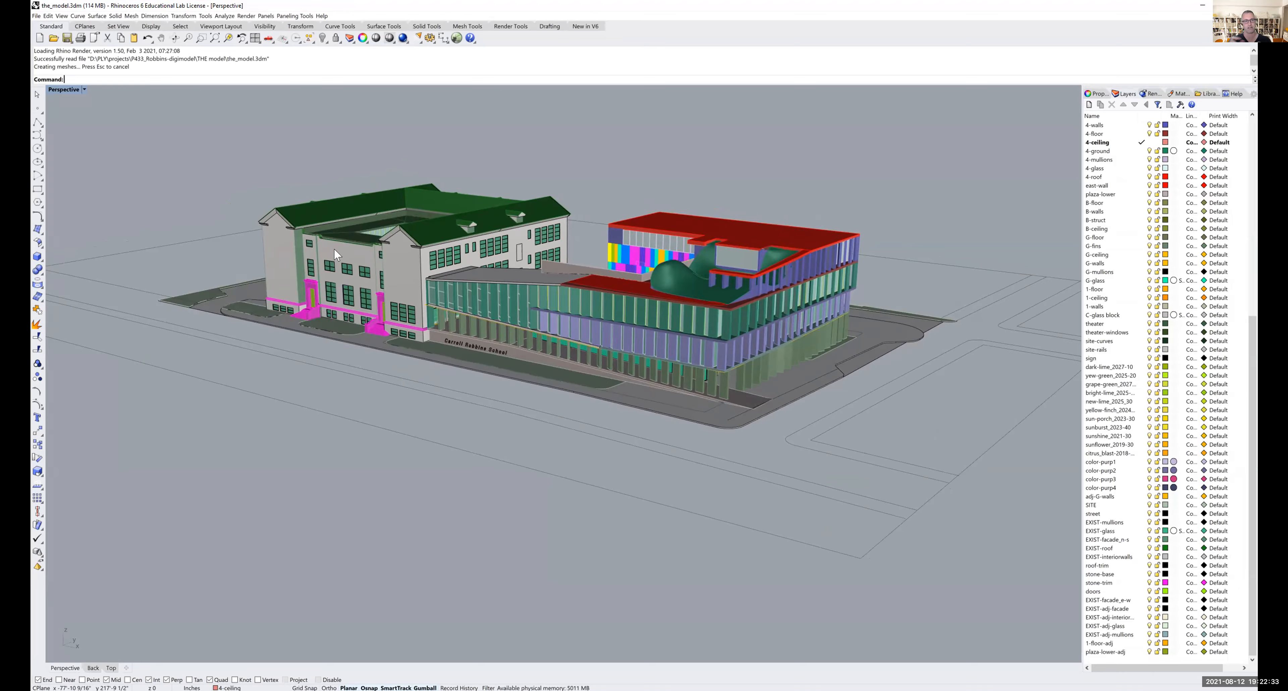
right_click_drag(217, 295, 149, 345)
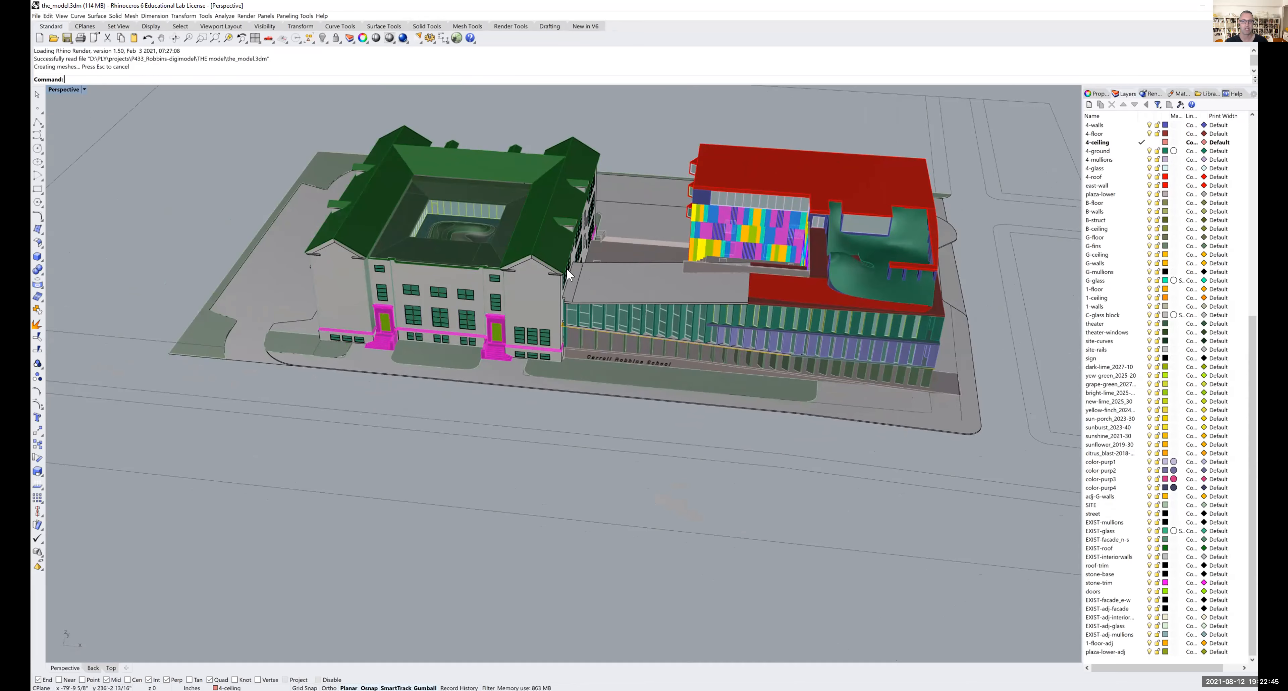
right_click_drag(677, 200, 645, 243)
scroll(622, 181, "up", 7)
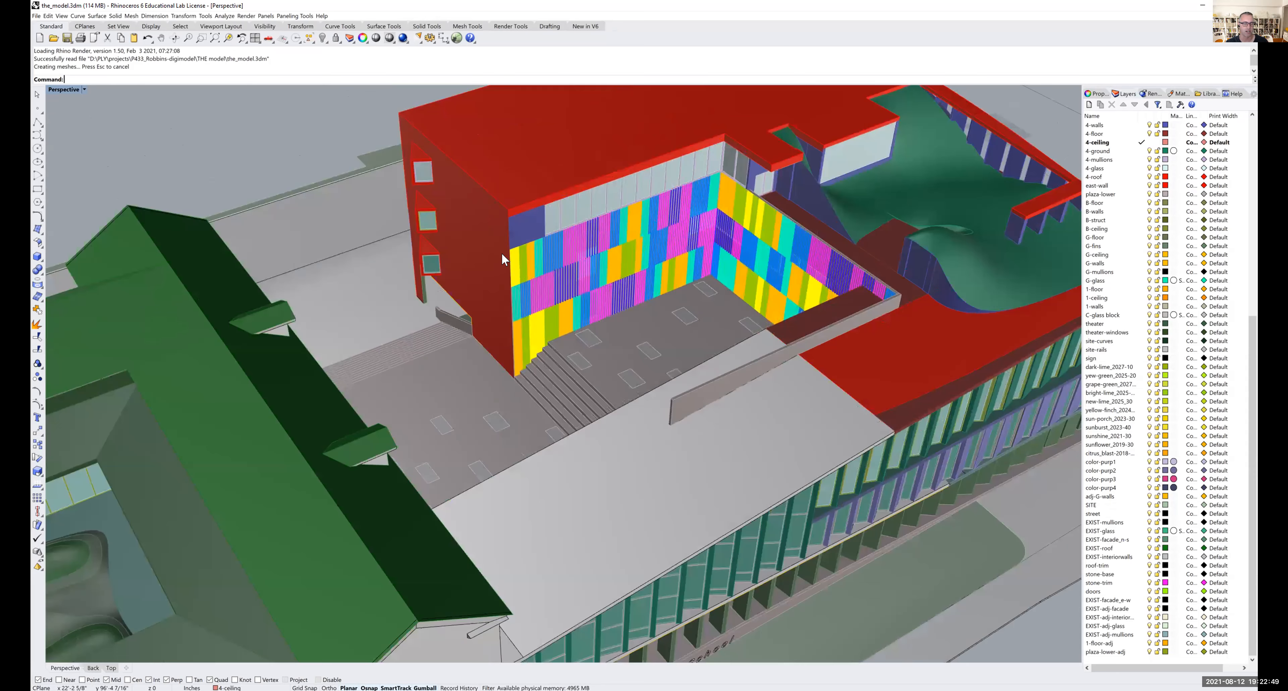
scroll(500, 255, "up", 3)
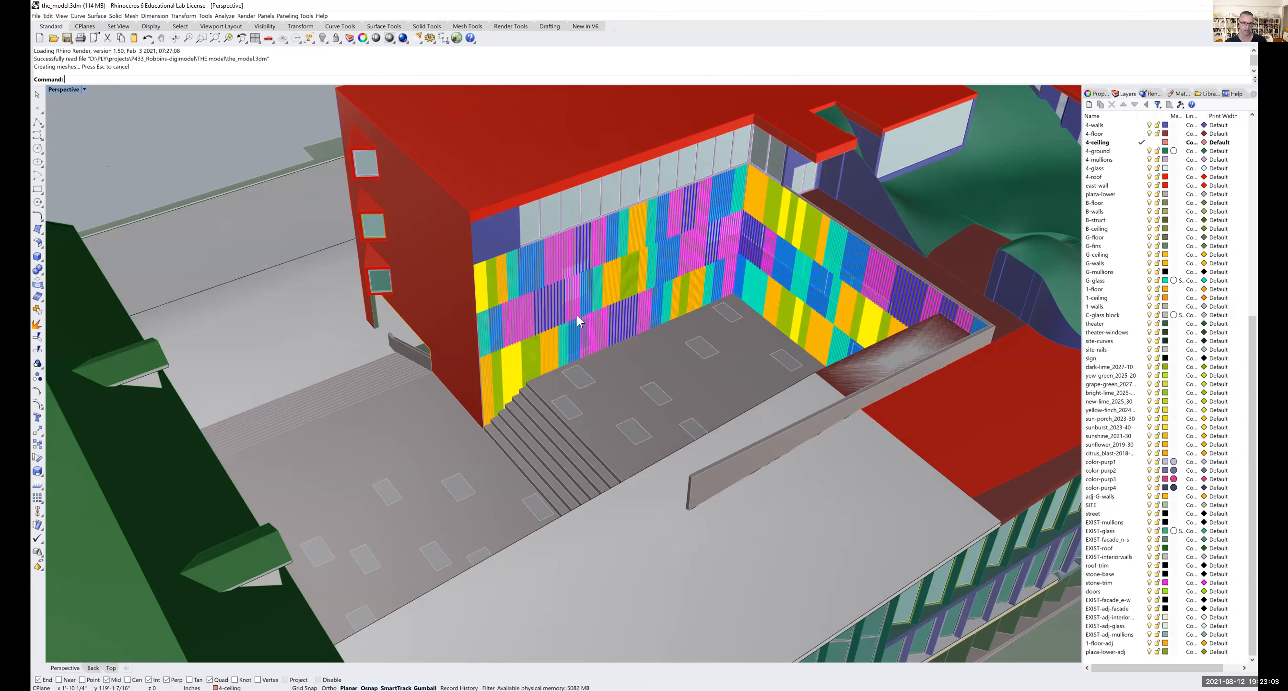
scroll(579, 320, "down", 2)
right_click_drag(585, 343, 555, 308)
scroll(555, 304, "down", 2)
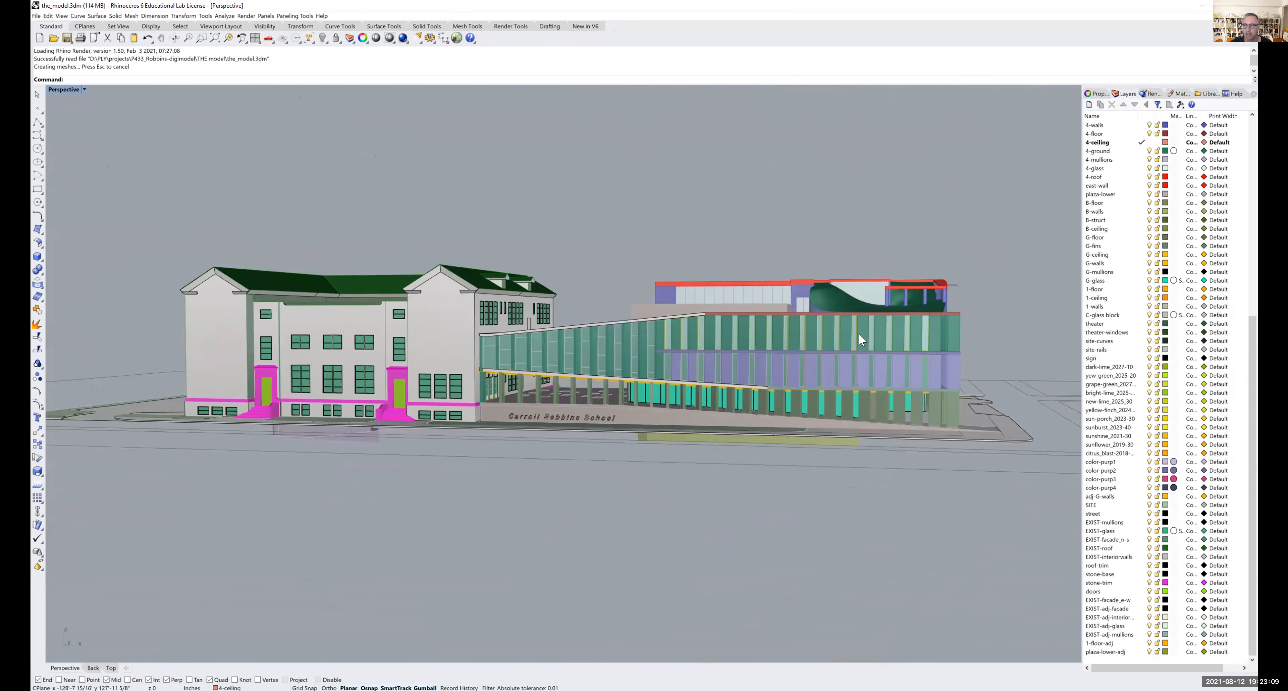
- Turn off the panel layers FG3IN, FG5IN, FG6IN, FG8IN, FG4IN and FG2IN one by one, and turn all six back on together
left_click_drag(1252, 337, 1243, 123)
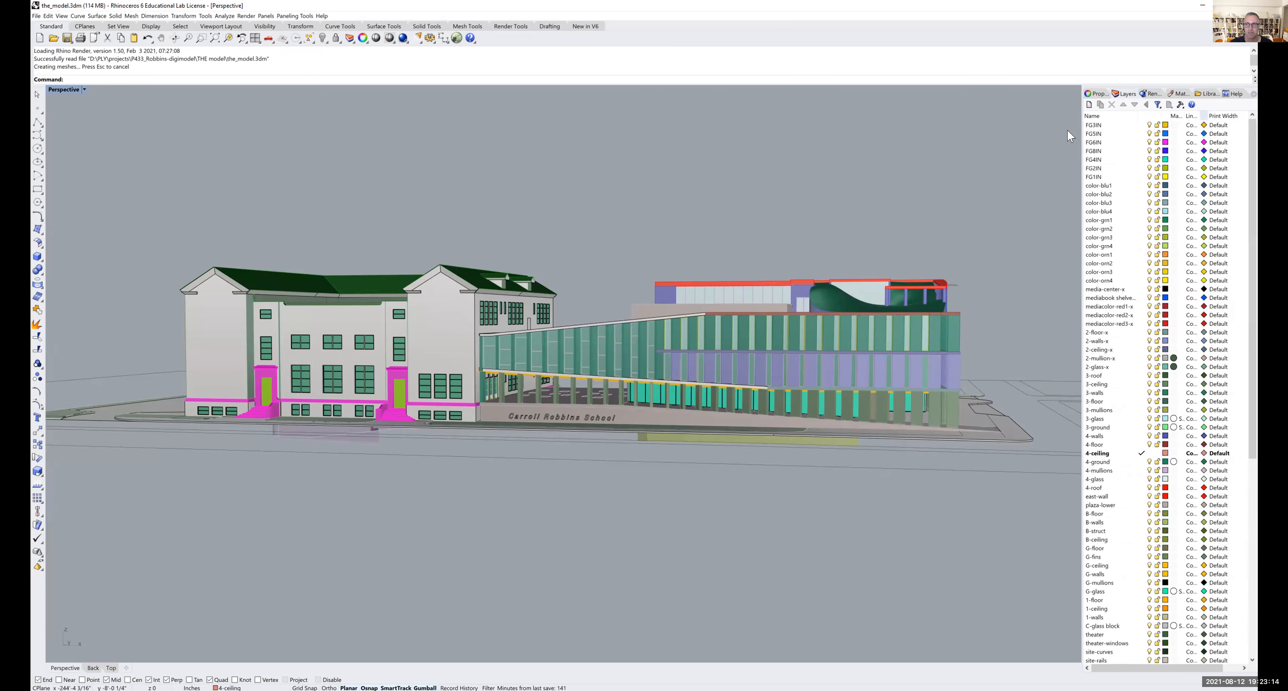
left_click(1144, 126)
right_click_drag(776, 238, 632, 239)
scroll(631, 238, "up", 2)
scroll(632, 243, "up", 3)
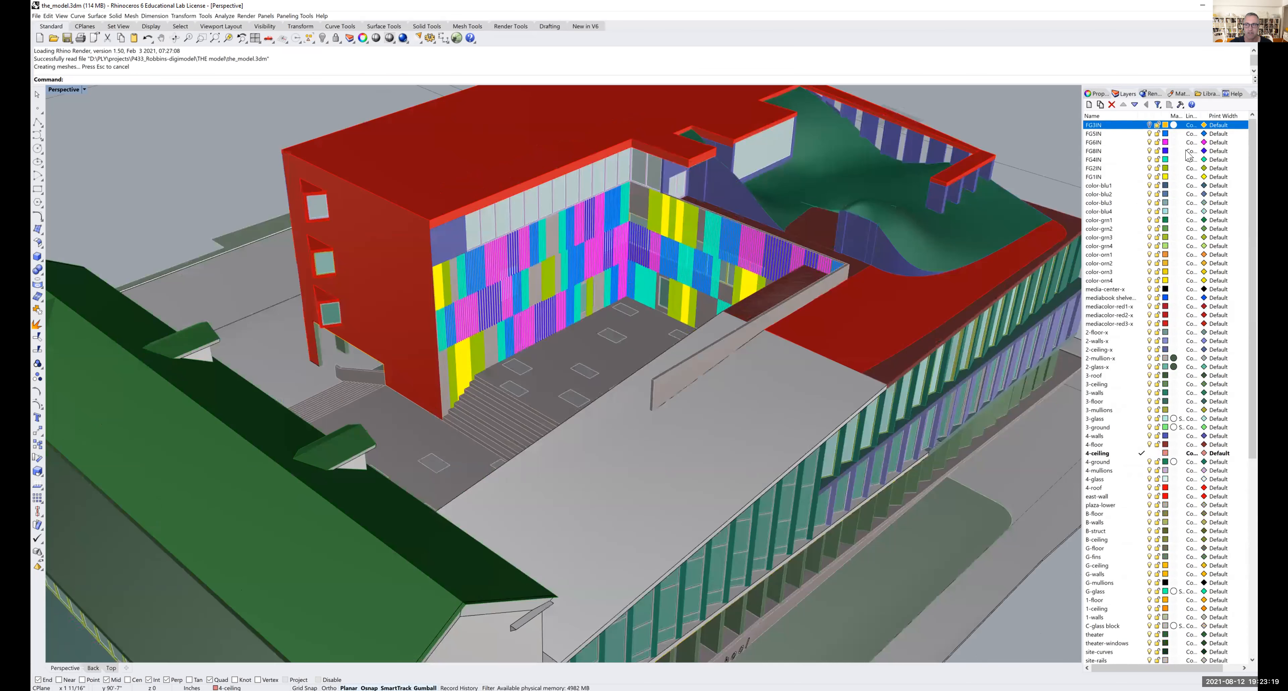
left_click(1145, 134)
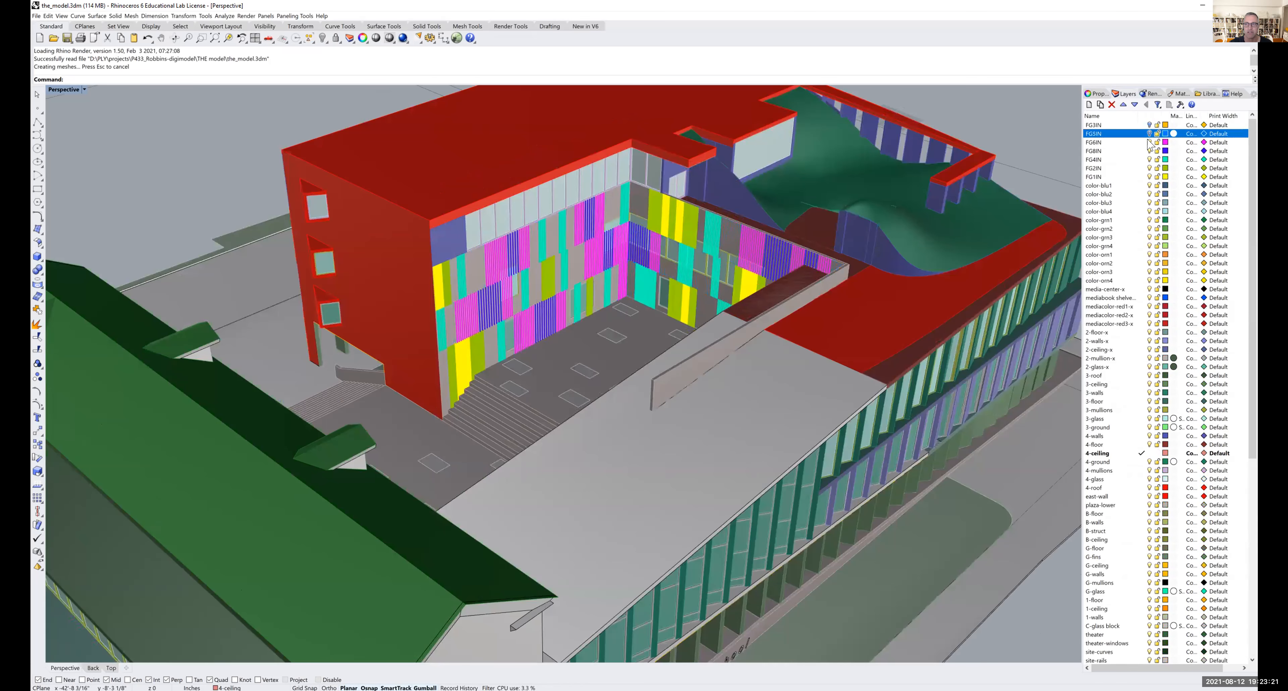
left_click(1149, 142)
left_click(1149, 151)
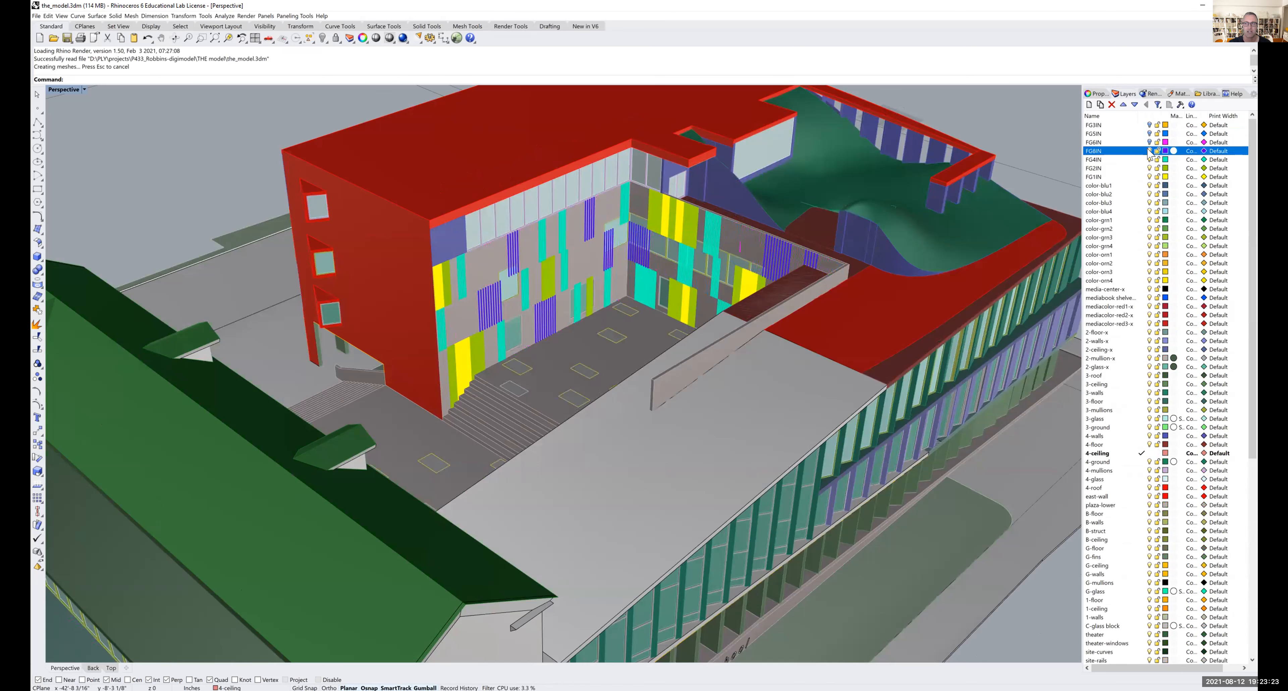
left_click(1149, 159)
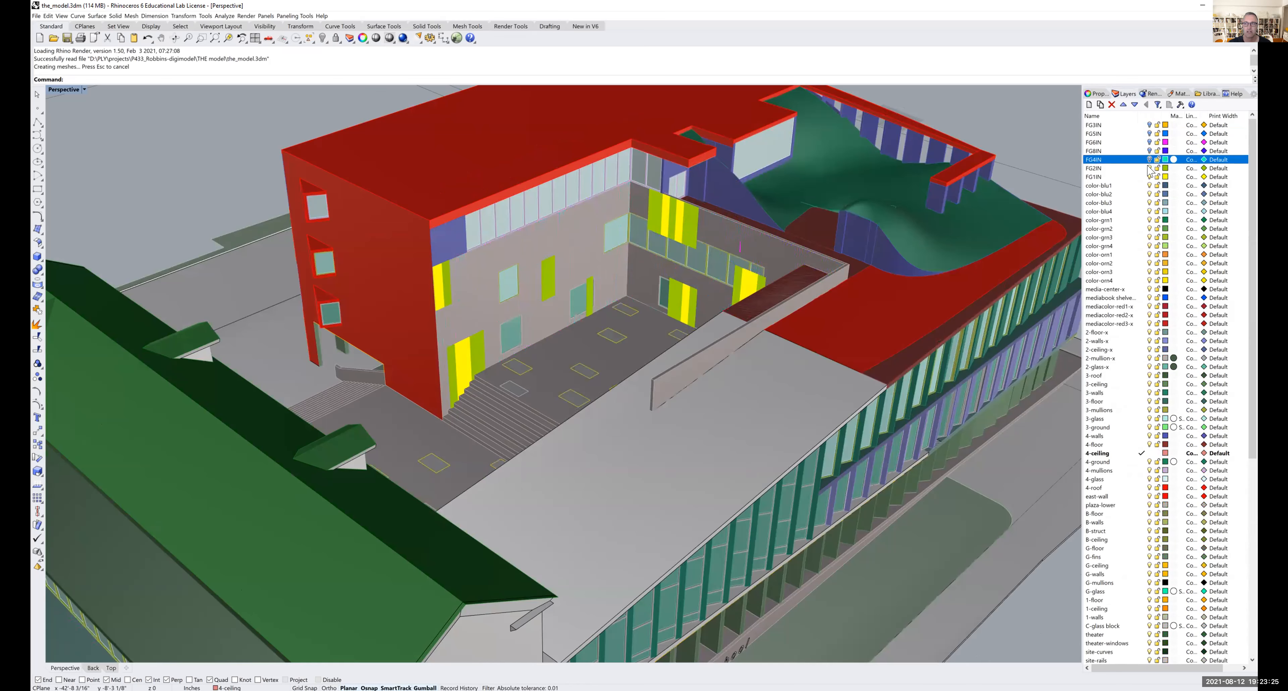
left_click(1149, 168)
left_click(1149, 125, "shift")
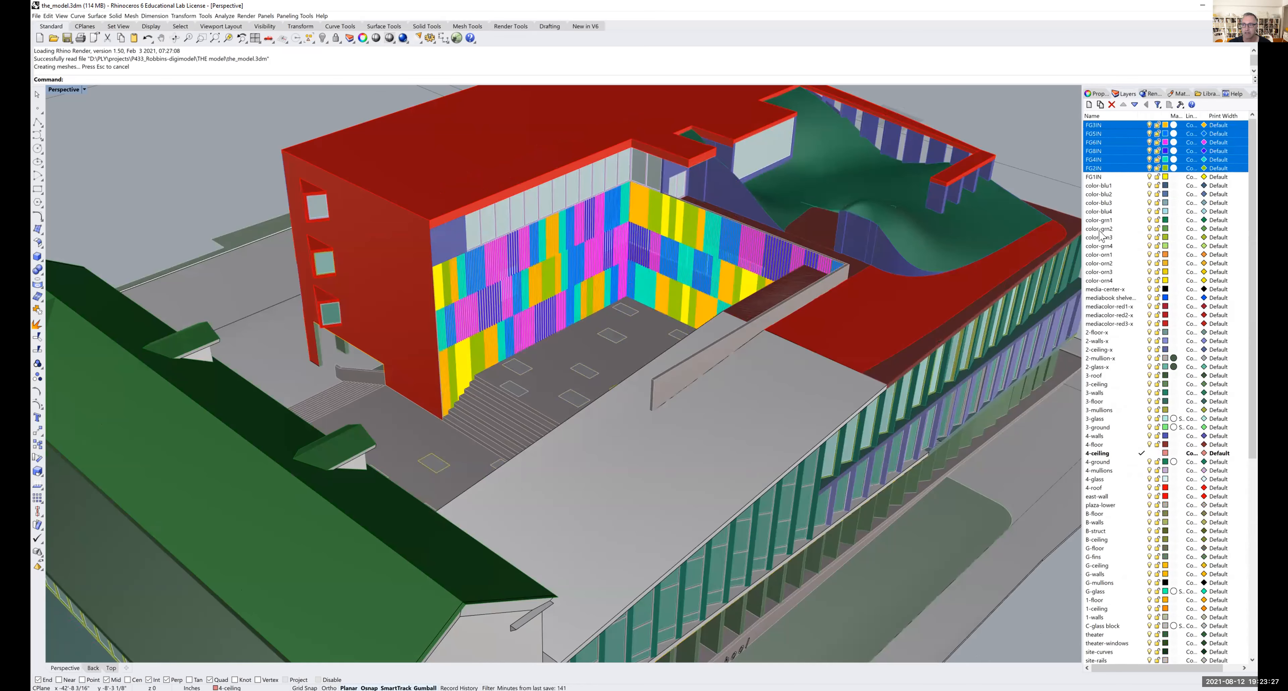
- Review the remaining layers down to the existing-building ones and examine the existing school's front and side facades
scroll(1115, 289, "down", 3)
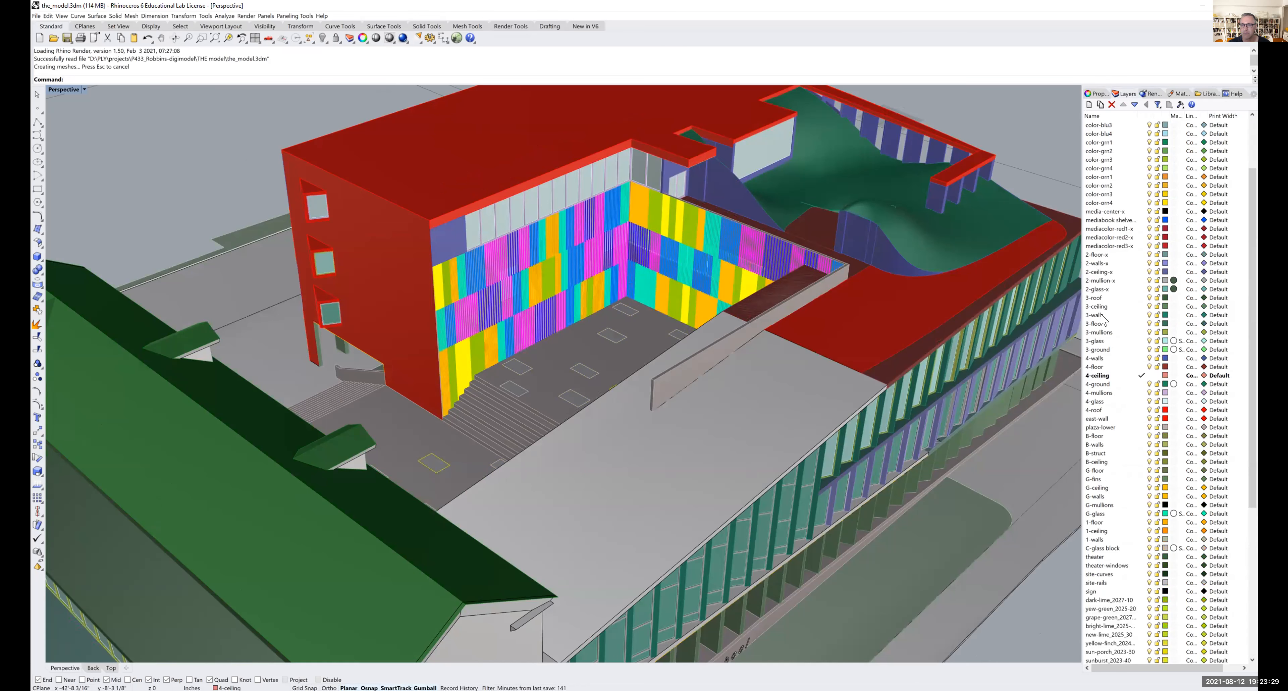
scroll(1115, 305, "down", 3)
scroll(1115, 305, "down", 6)
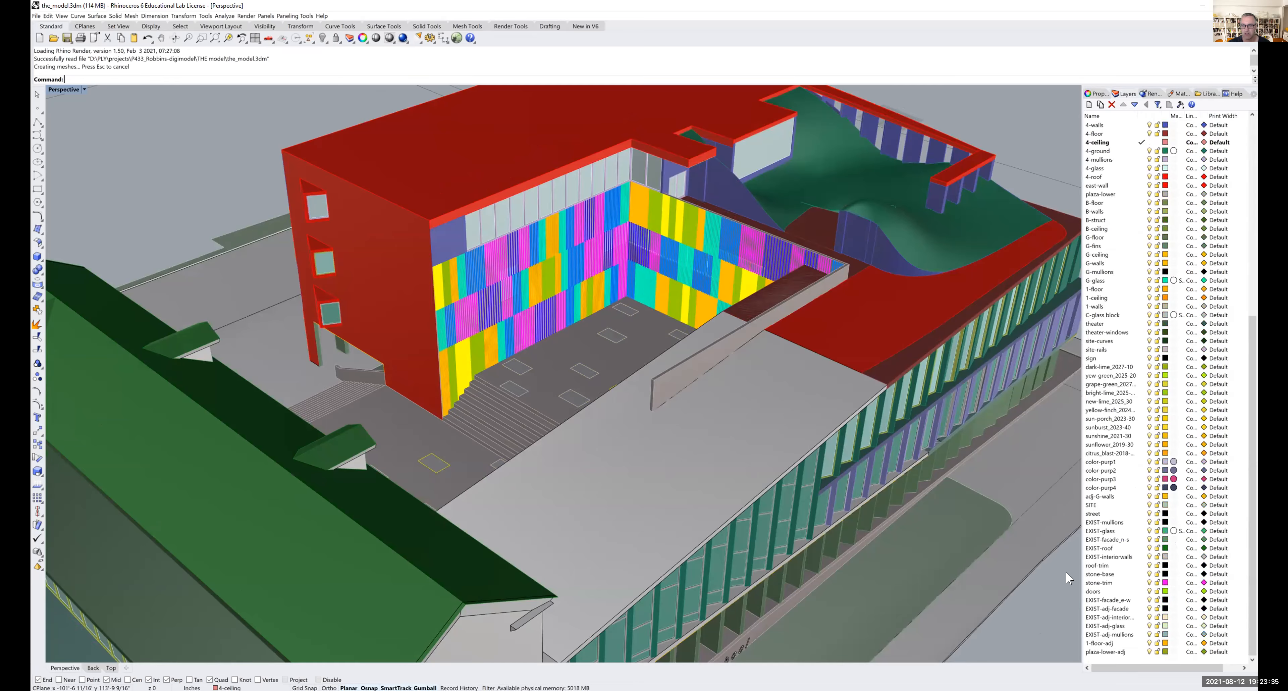
right_click_drag(1046, 612, 962, 425)
scroll(962, 426, "down", 10)
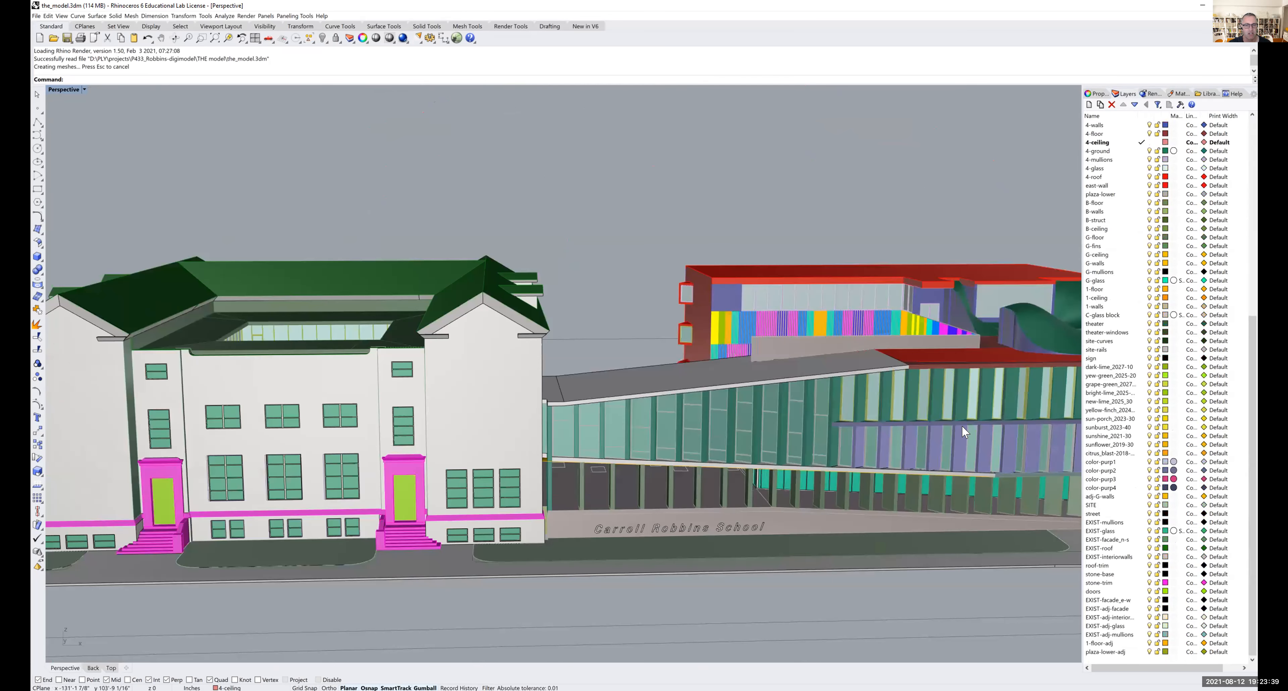
right_click_drag(856, 364, 945, 372, "shift")
- Restore the named views "get up and say something" and "on the way to the assembly" to look at the auditorium
left_click(62, 16)
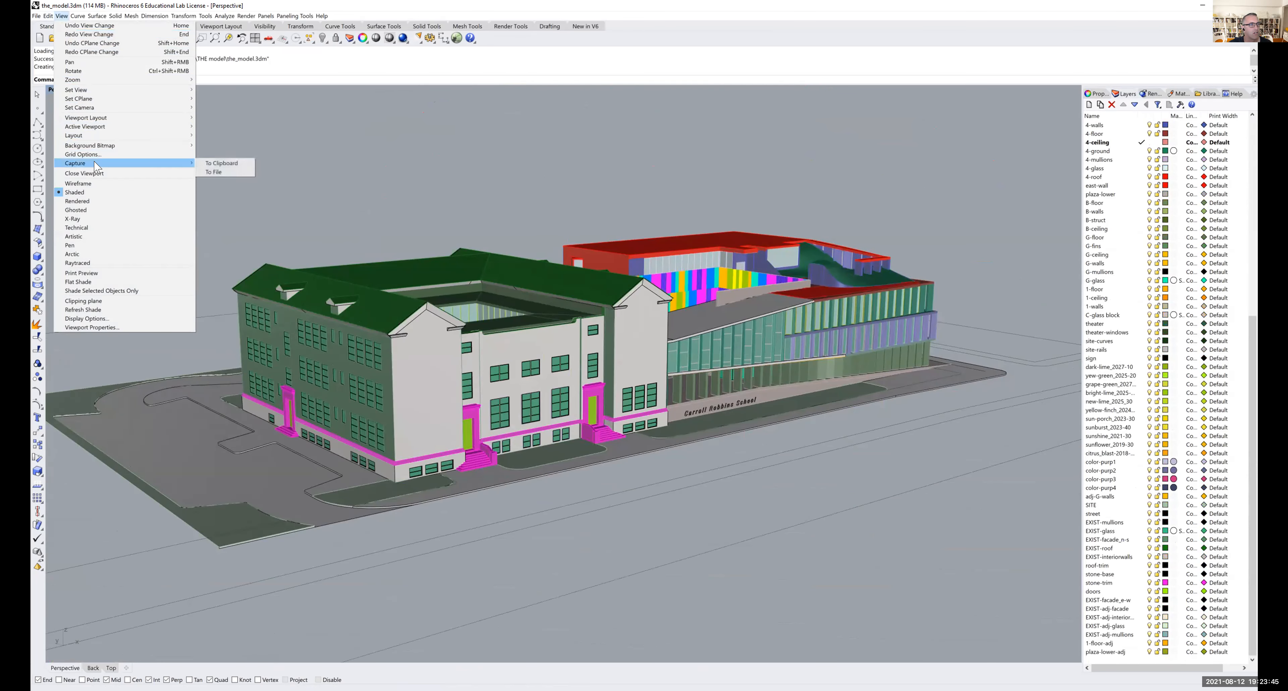
mouse_move(101, 107)
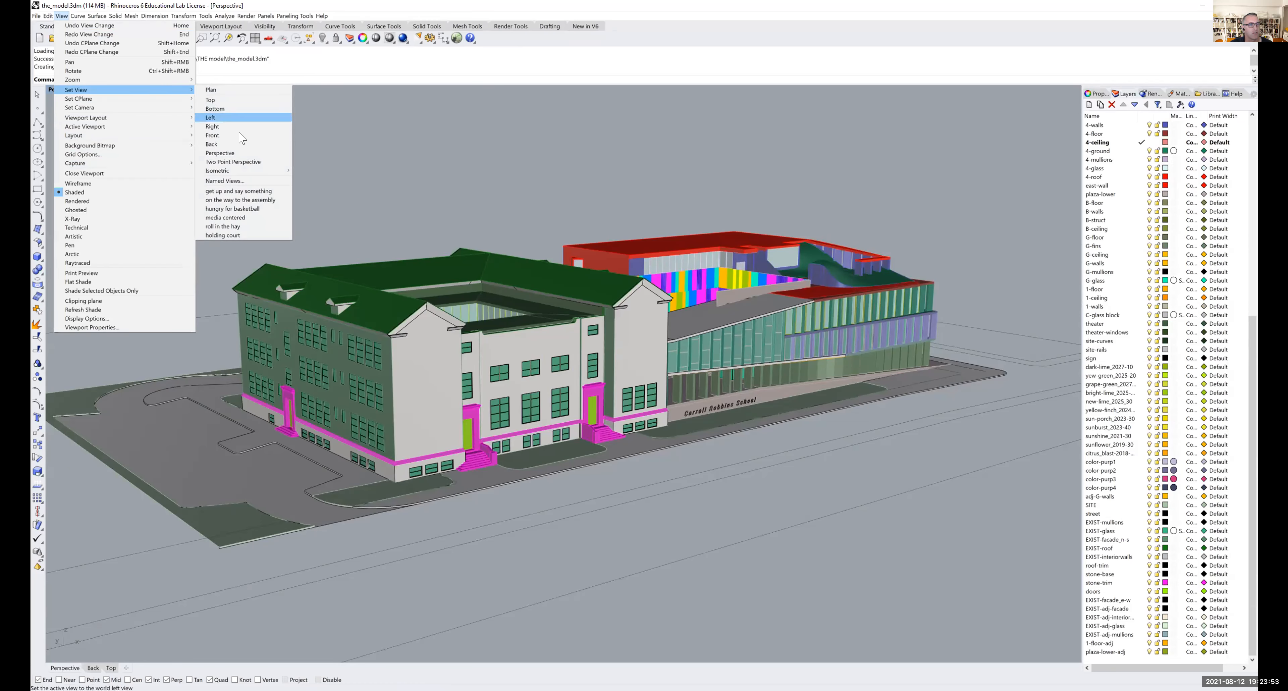
left_click(235, 192)
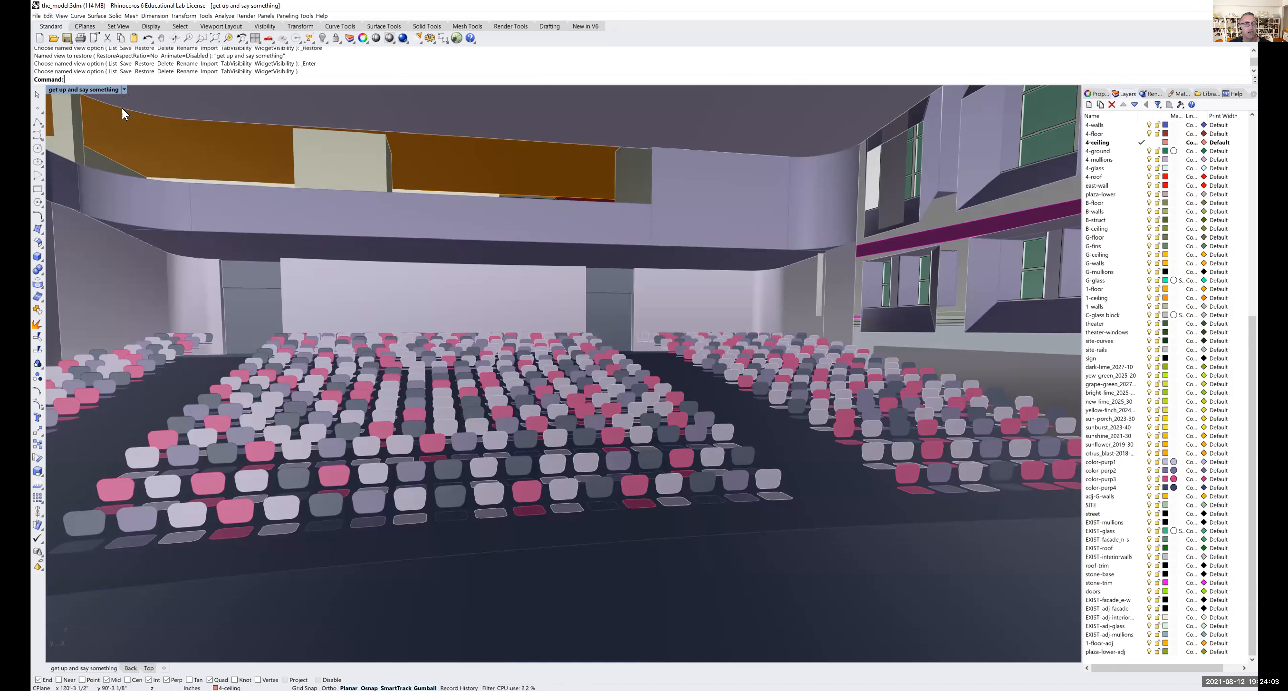
left_click(123, 88)
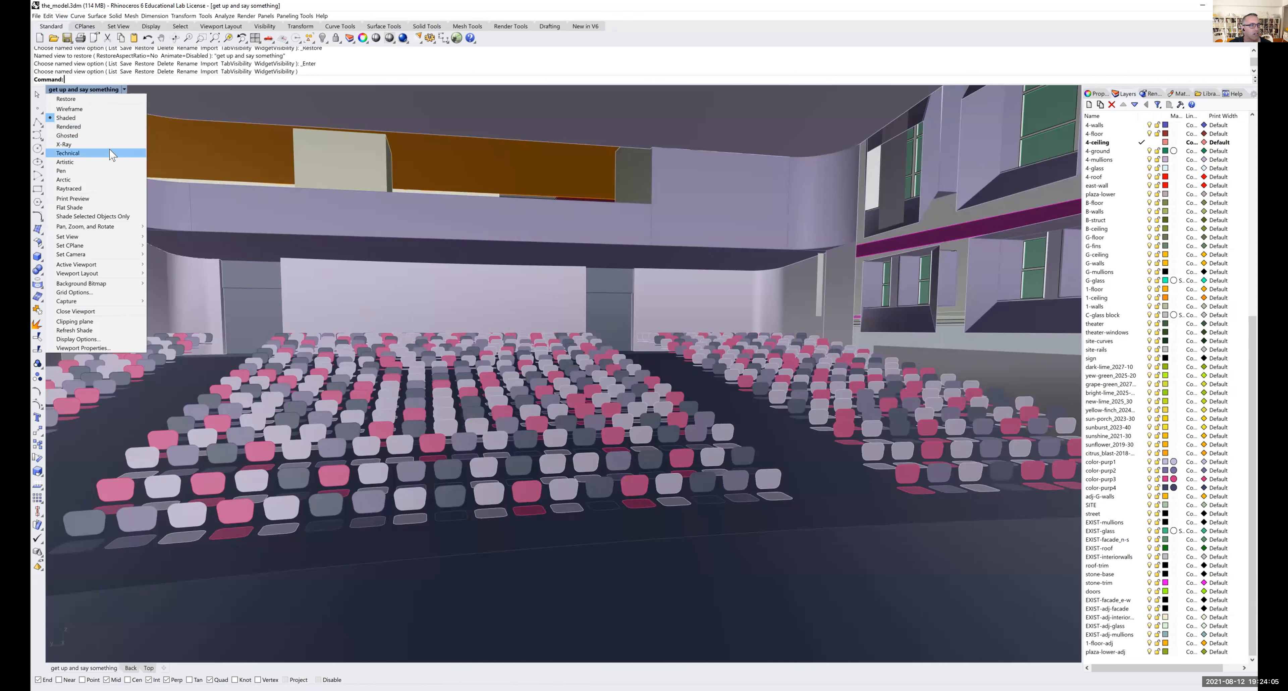
left_click(82, 92)
left_click(82, 92)
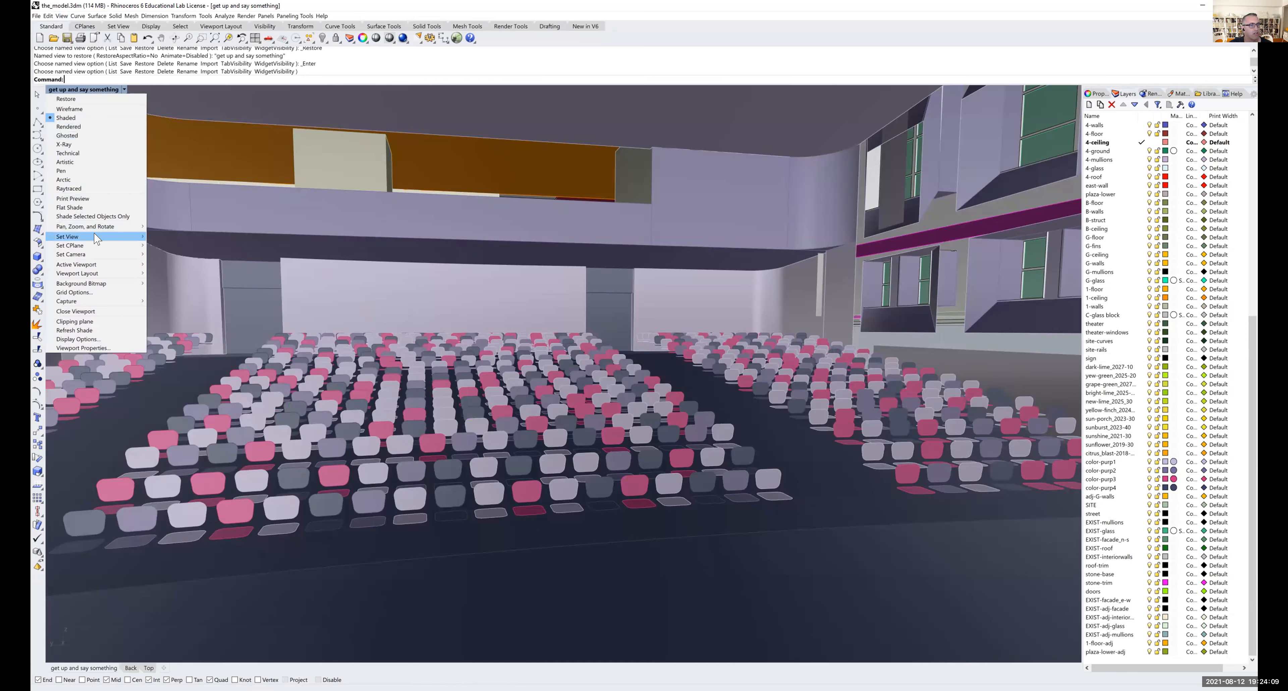
mouse_move(97, 237)
left_click(181, 347)
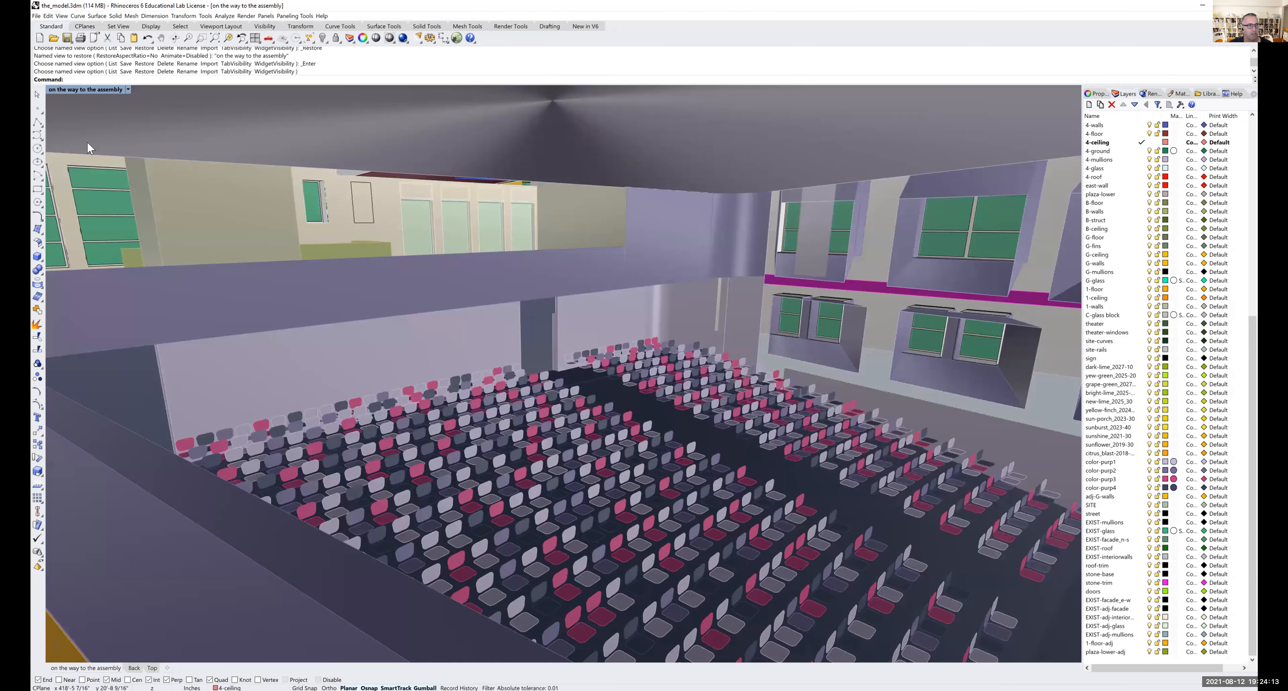
- Restore the named views "hungry for basketball" and "media centered" in the shaded viewport
left_click(128, 89)
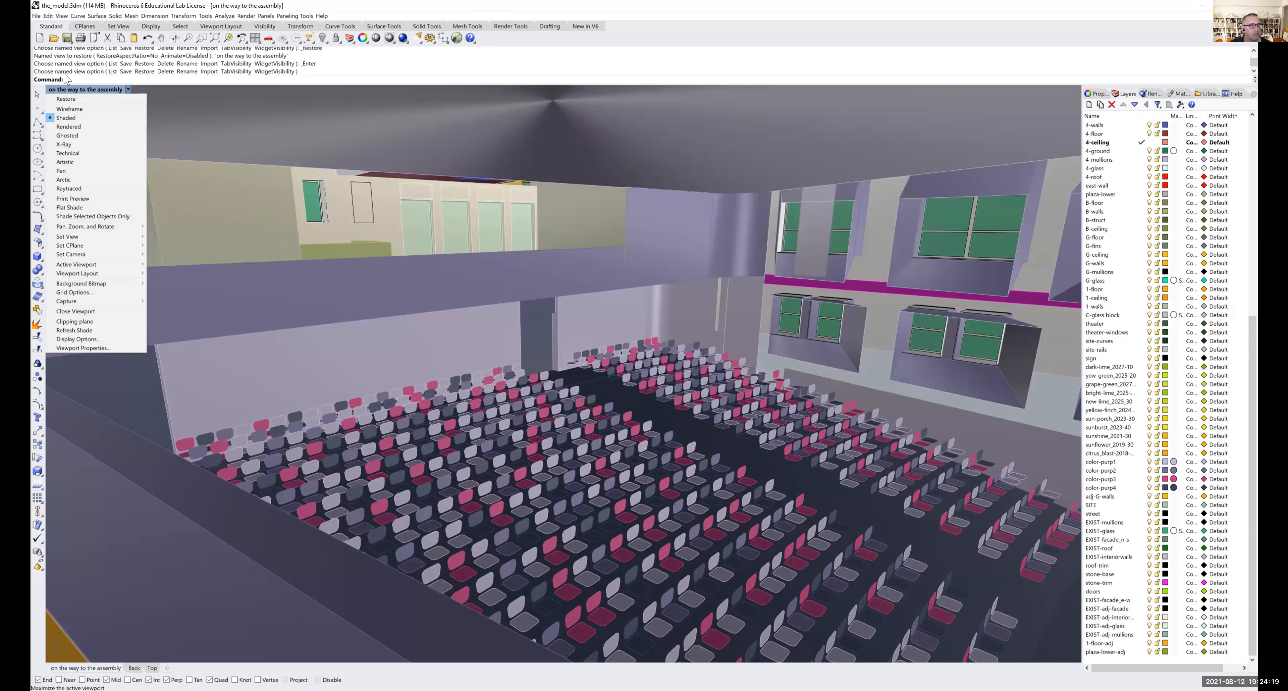
left_click(65, 90)
left_click(65, 90)
mouse_move(123, 240)
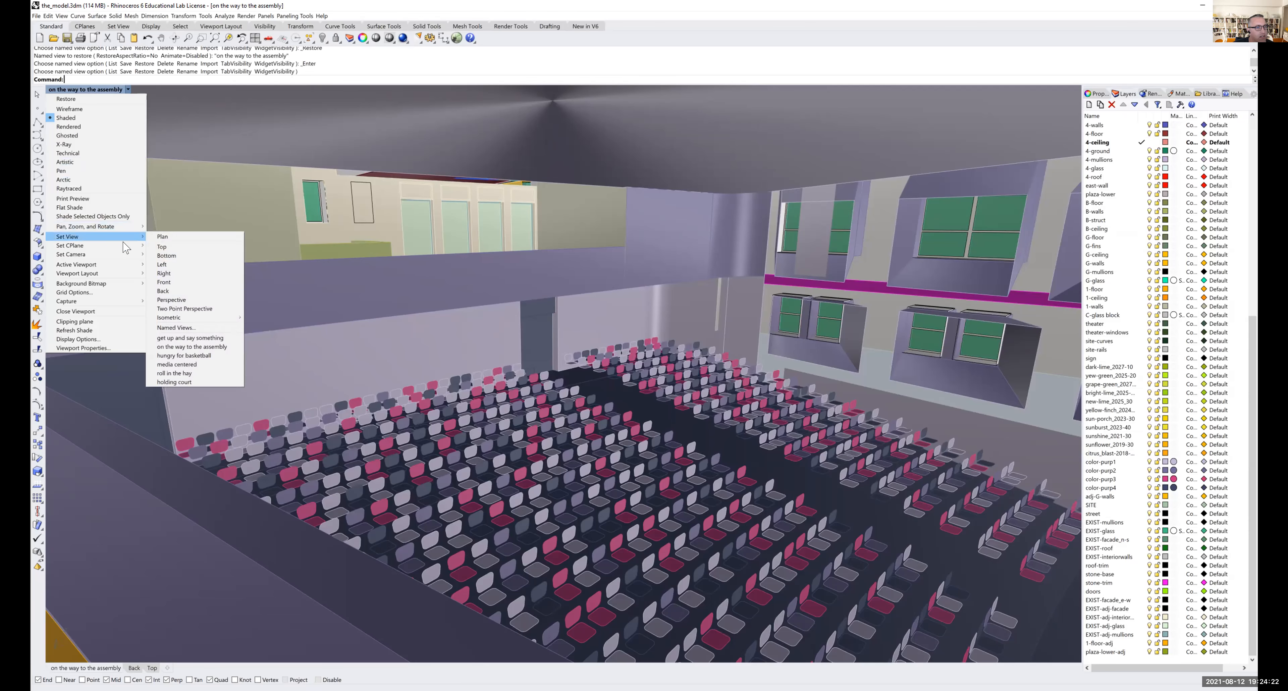
left_click(184, 356)
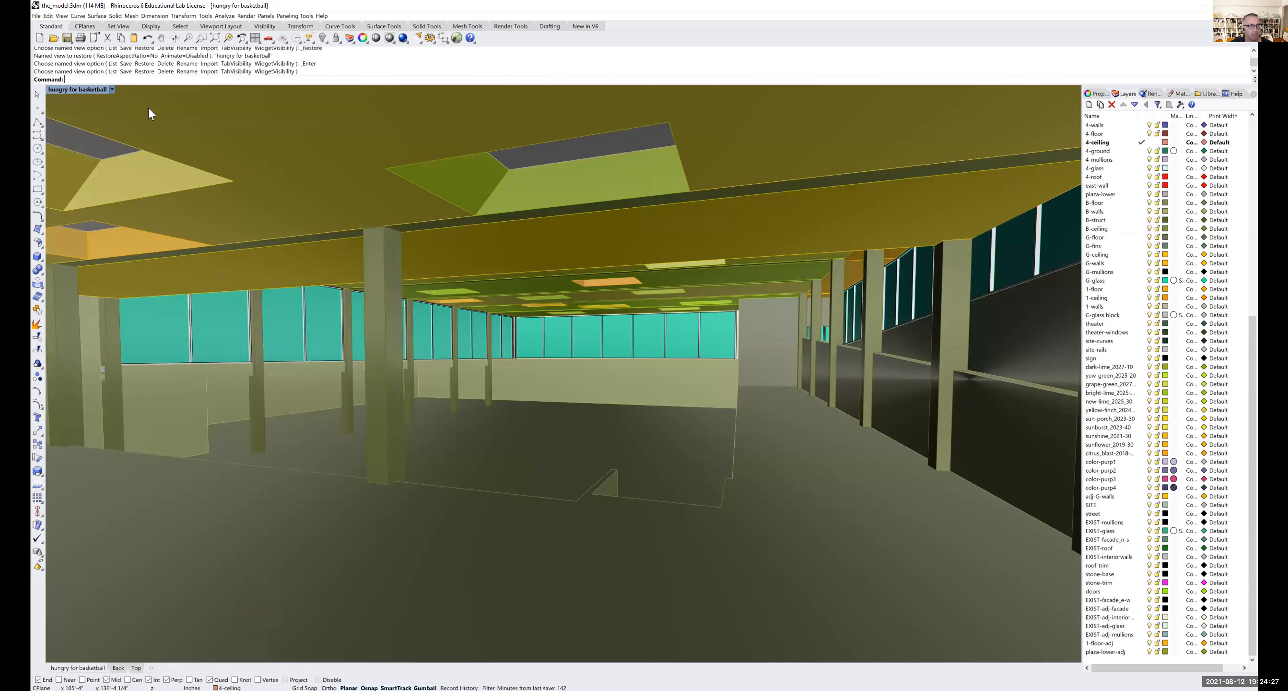
left_click(96, 88)
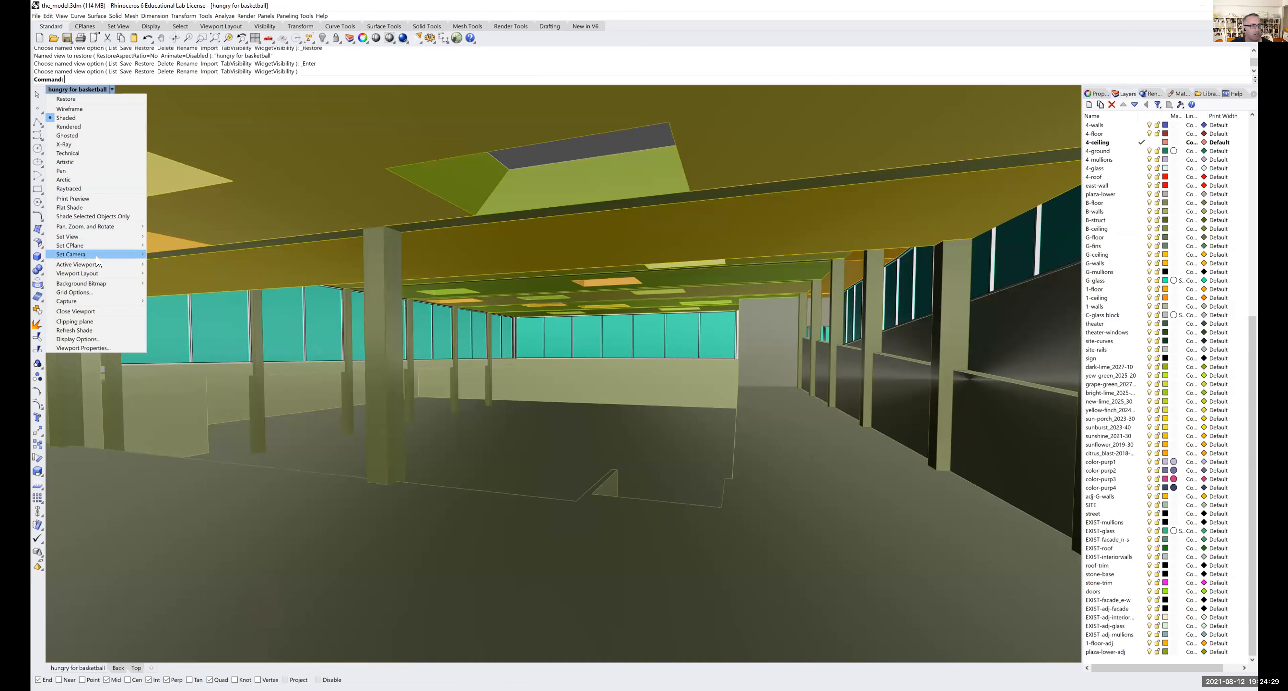
mouse_move(96, 238)
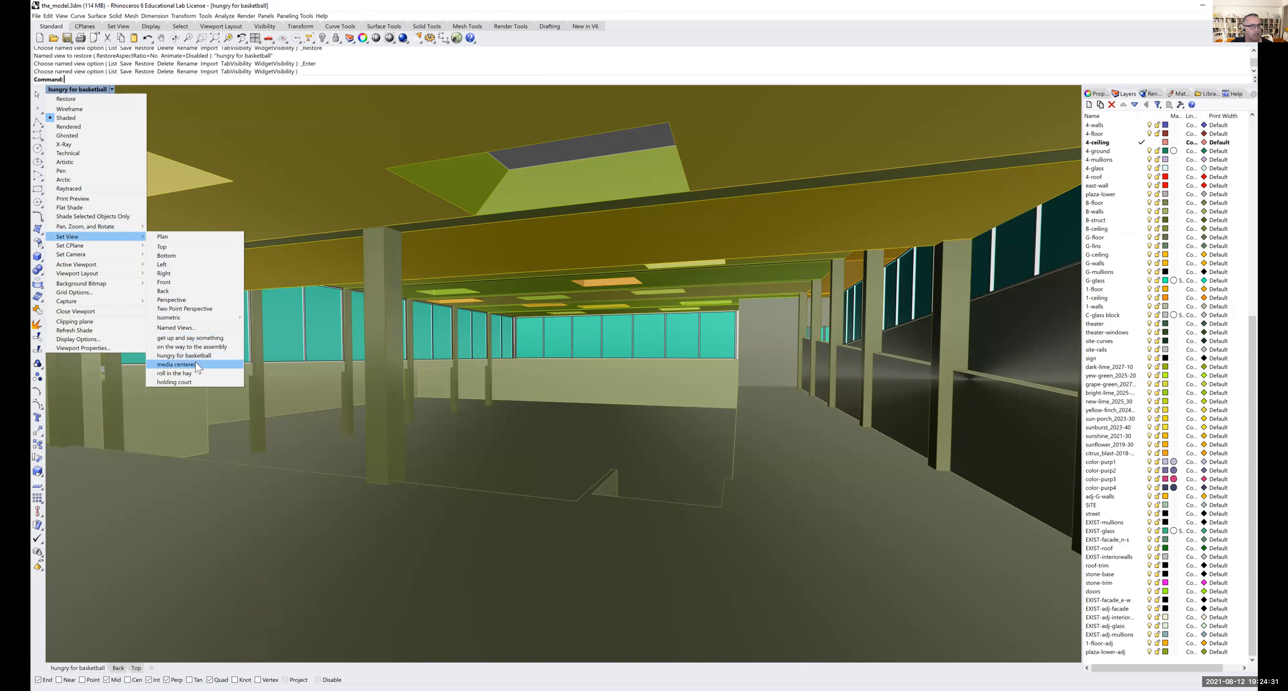
left_click(194, 363)
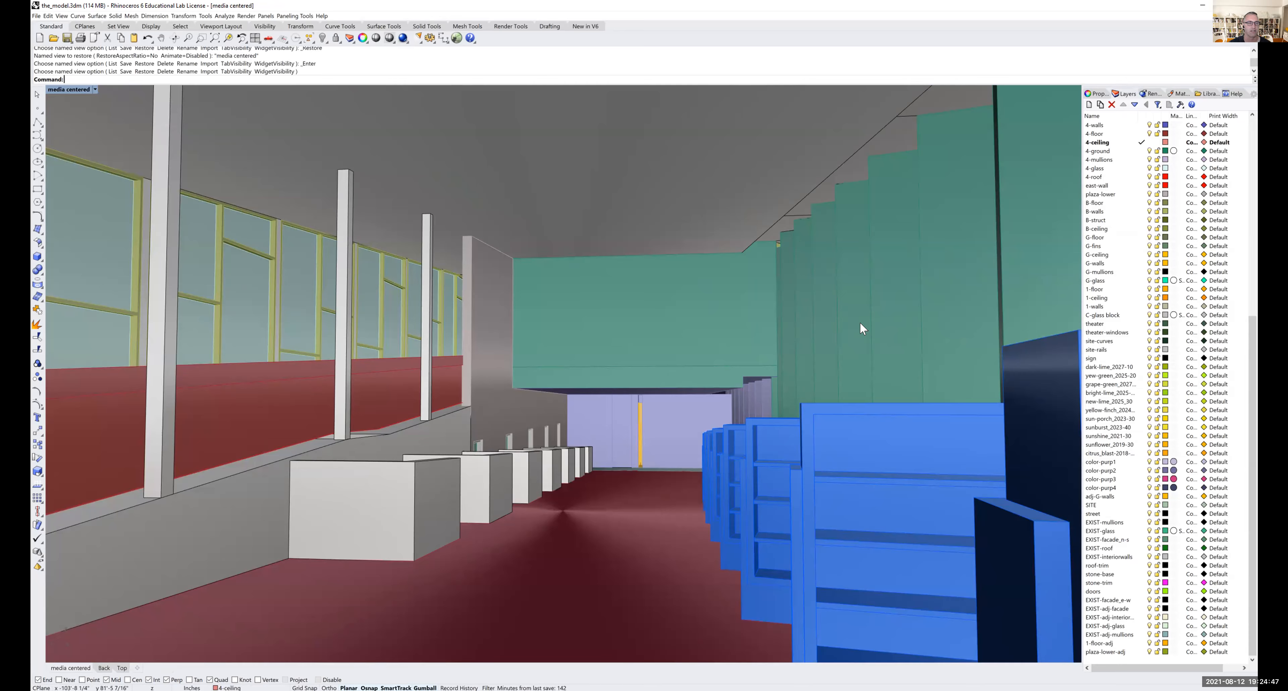
- Restore the named view "roll in the hay" to look at the green roof mounds, followed by the view "holding court"
left_click(94, 89)
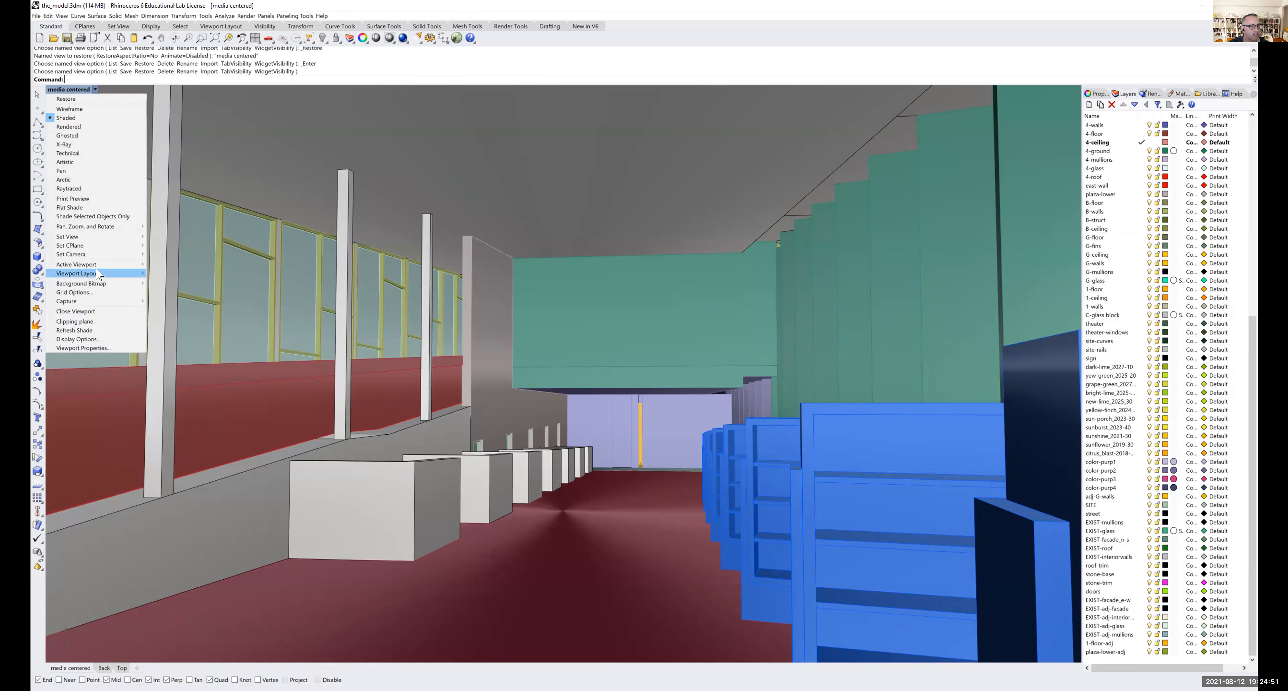
mouse_move(95, 236)
left_click(193, 373)
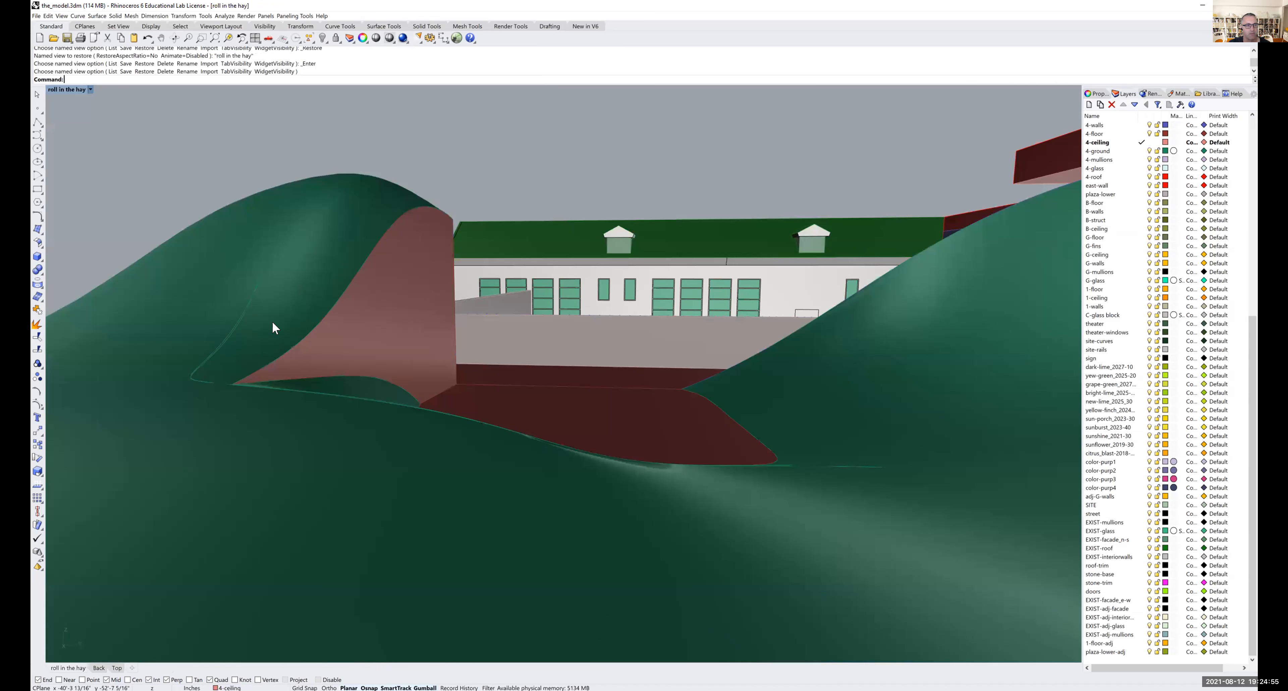
left_click(90, 90)
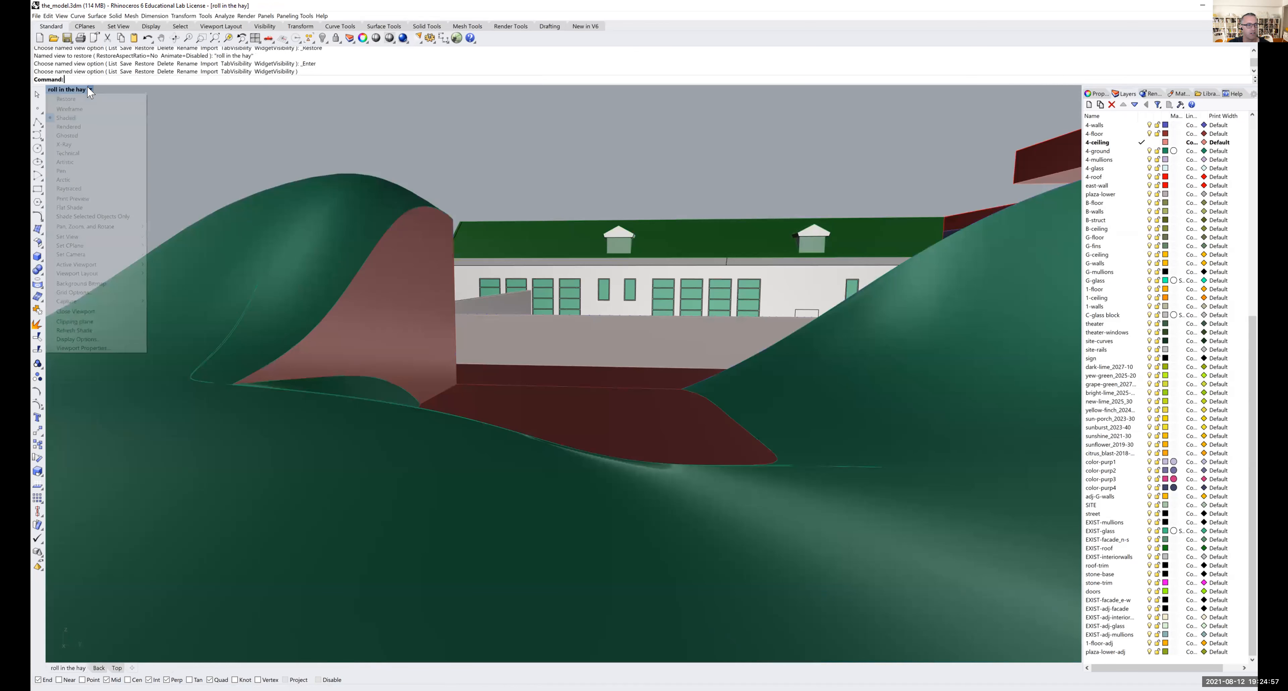
mouse_move(95, 236)
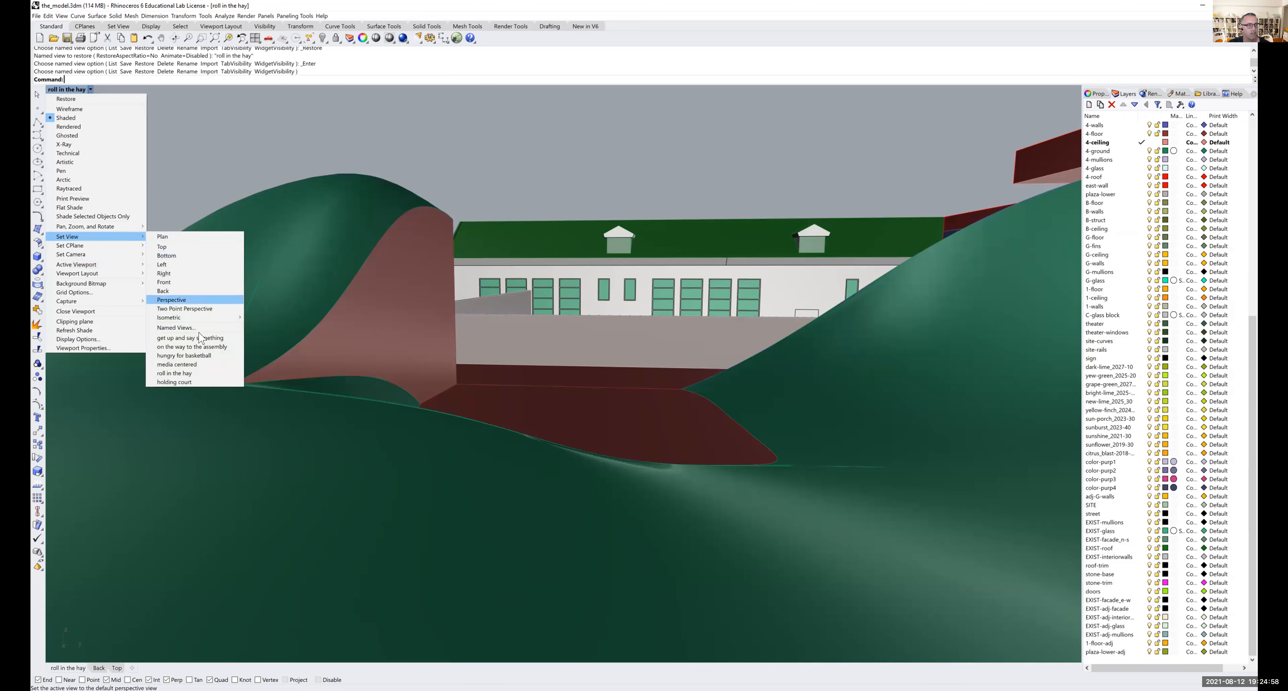
left_click(184, 381)
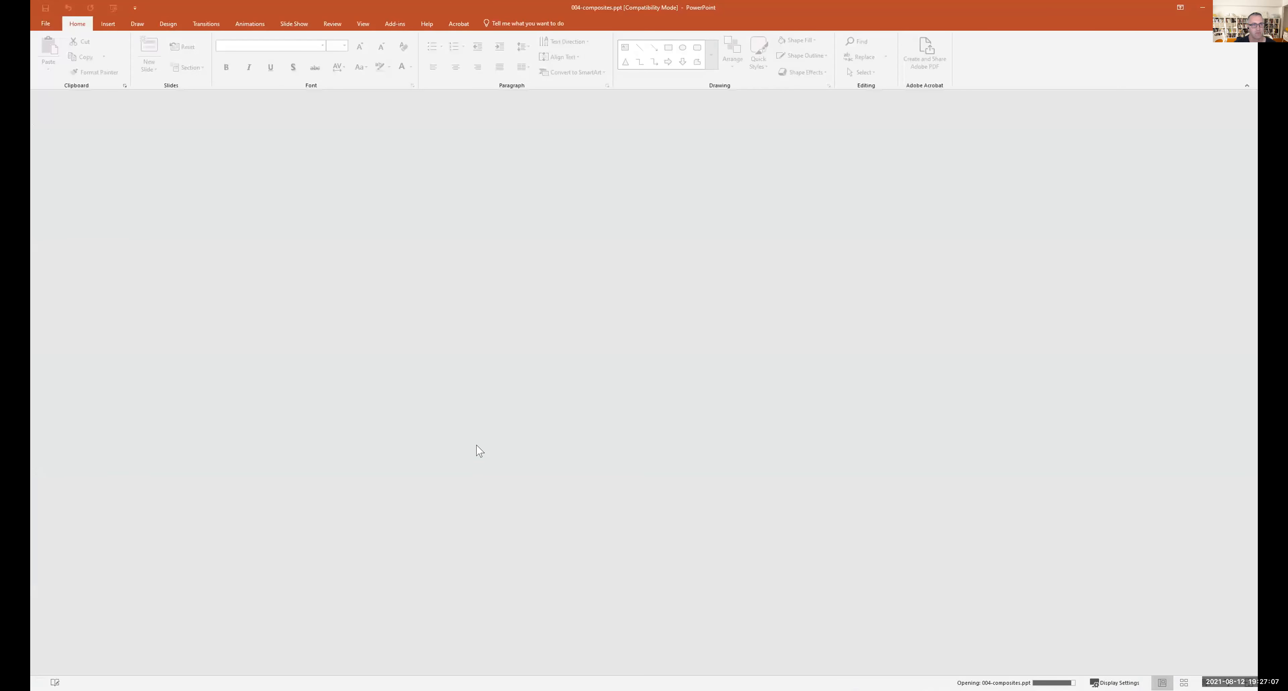
- Switch to PowerPoint and browse the slide thumbnails of 004-composites.ppt
scroll(83, 391, "down", 2)
scroll(82, 391, "down", 12)
scroll(81, 390, "down", 12)
scroll(83, 391, "up", 5)
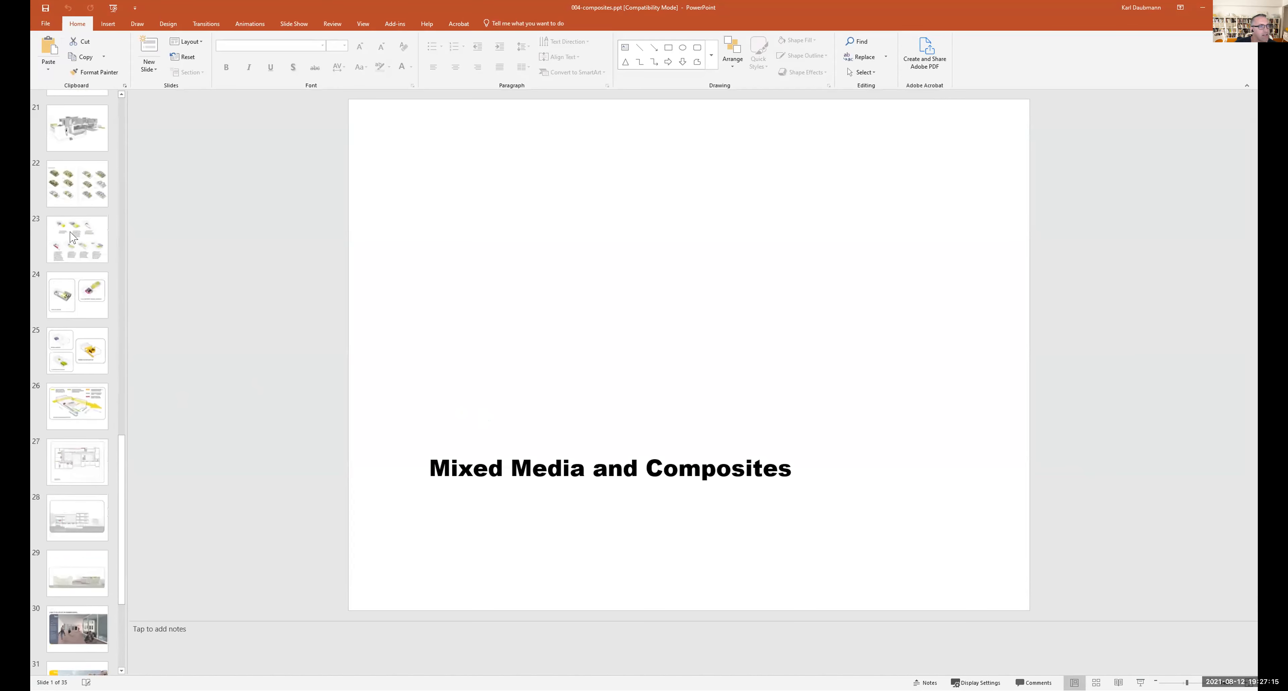
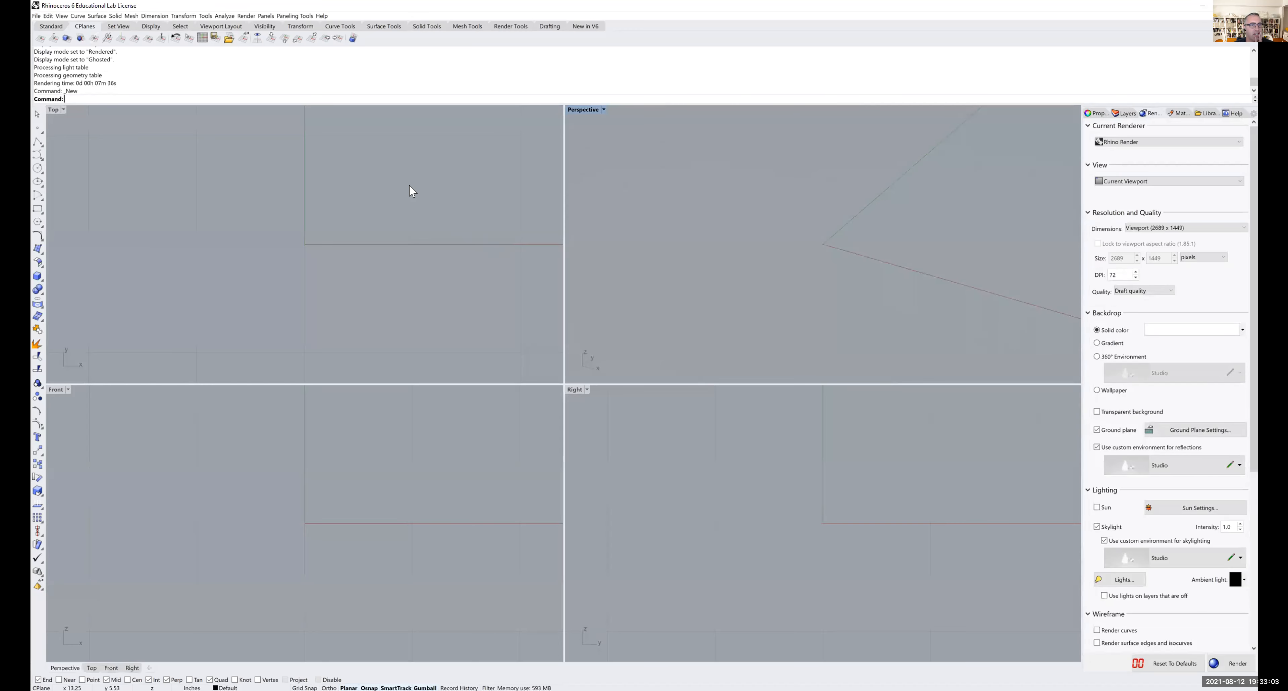
- Open the Rhino Options dialog, enlarge it, and look through the available model units in the document's Units settings
left_click(204, 16)
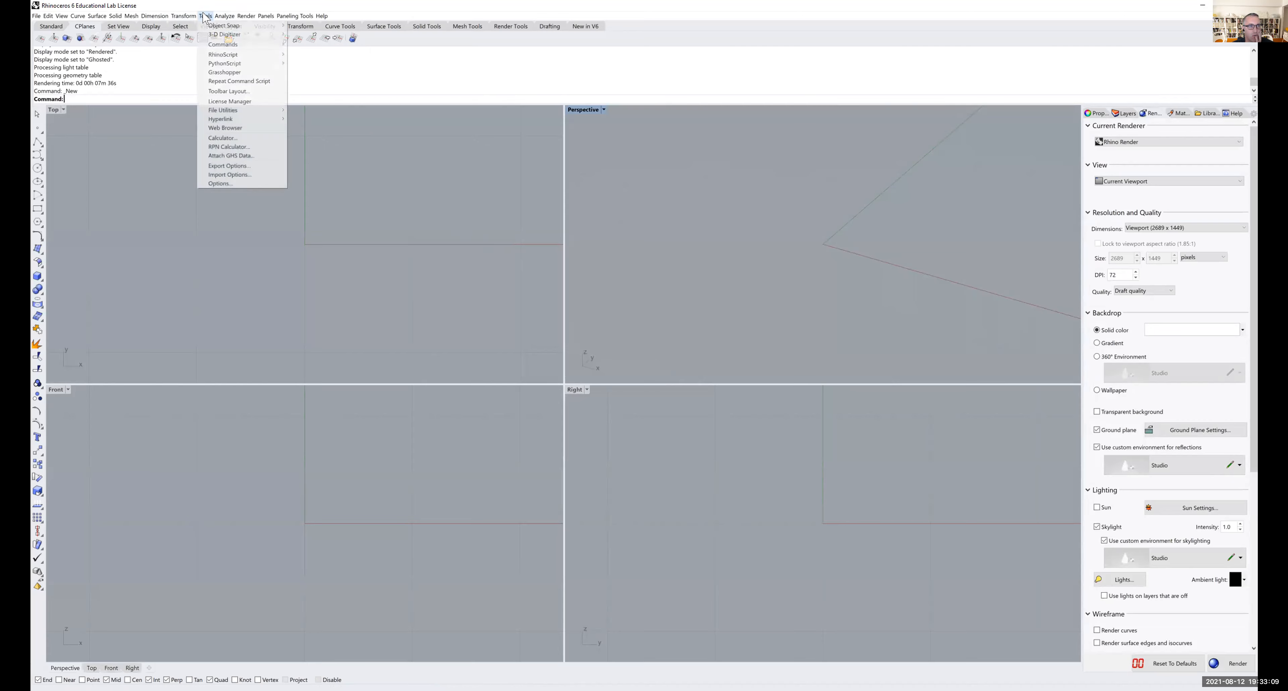
left_click(222, 184)
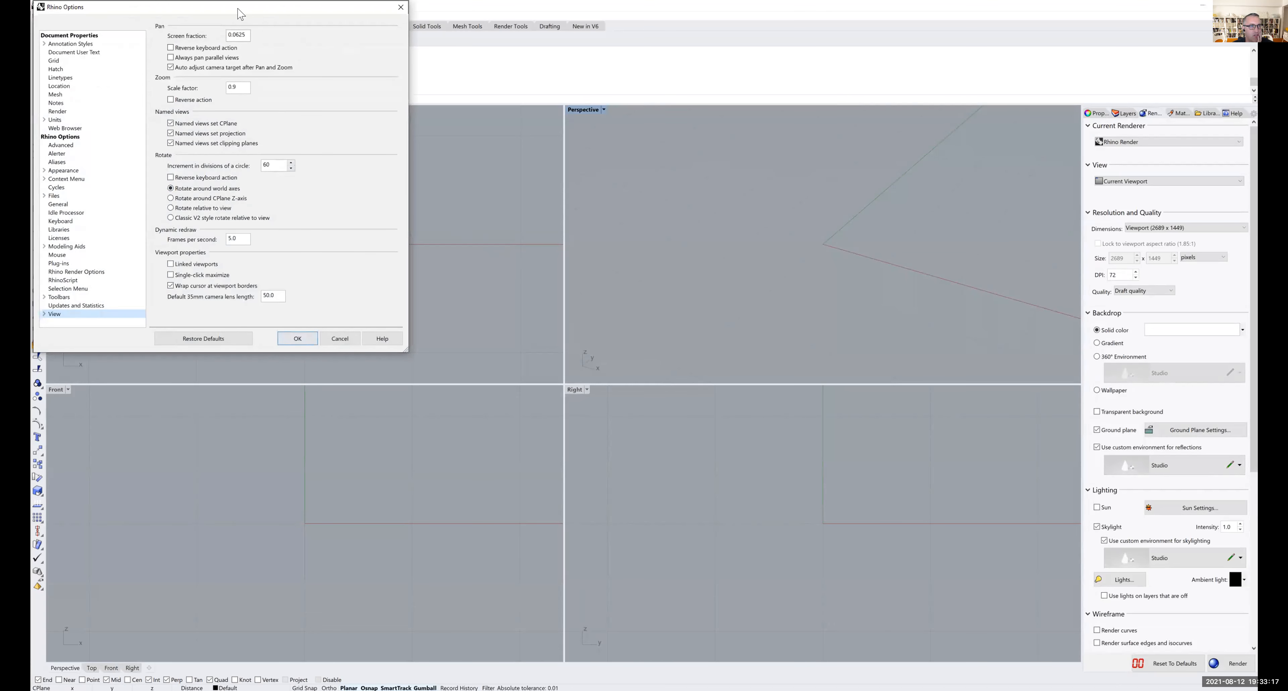
left_click_drag(265, 16, 512, 64)
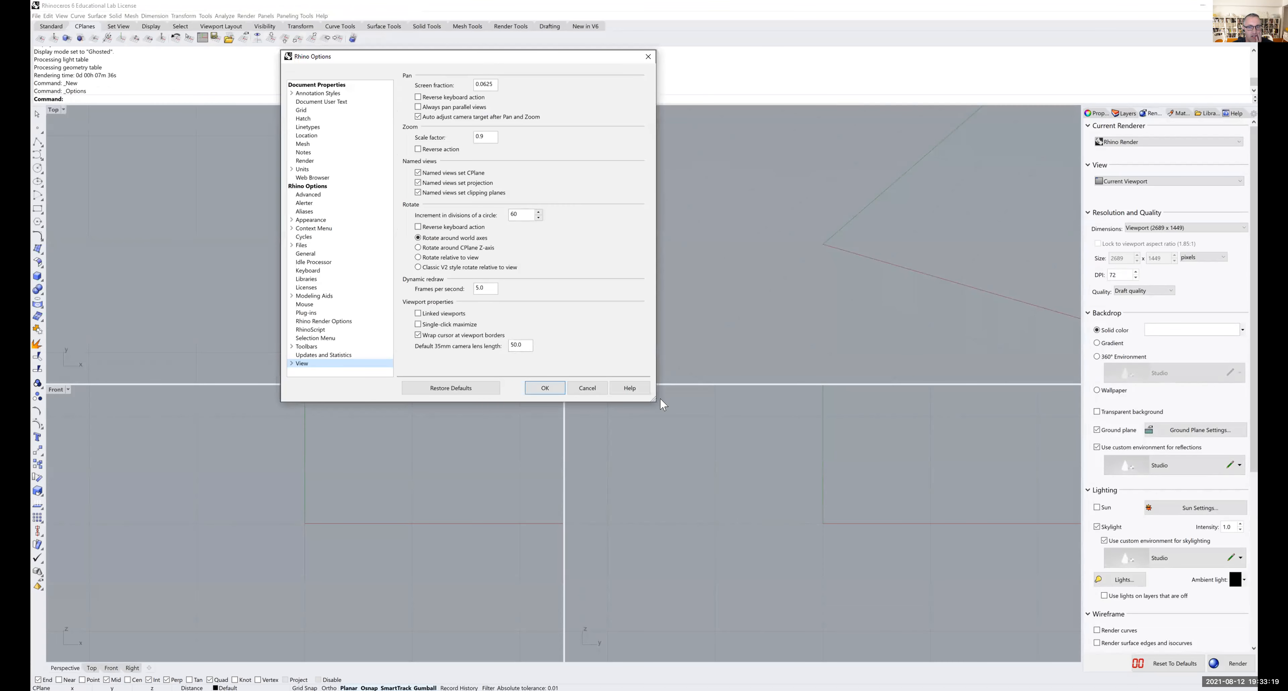
left_click_drag(650, 396, 877, 550)
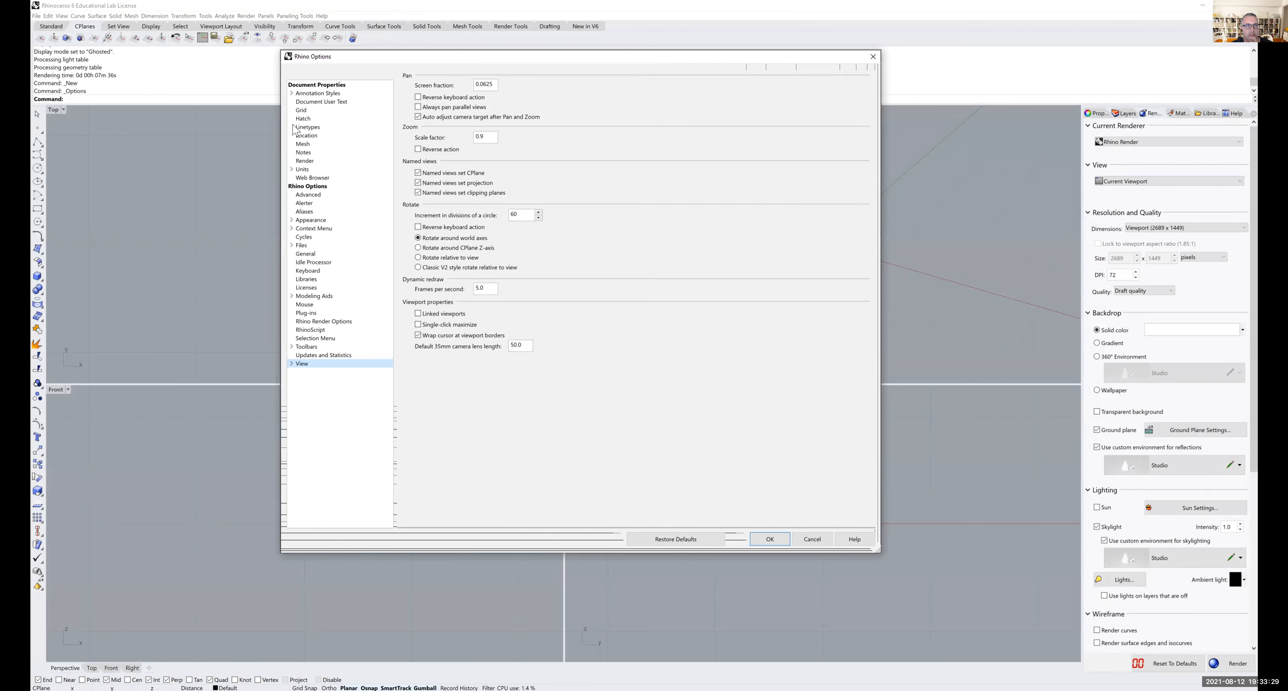
left_click(290, 171)
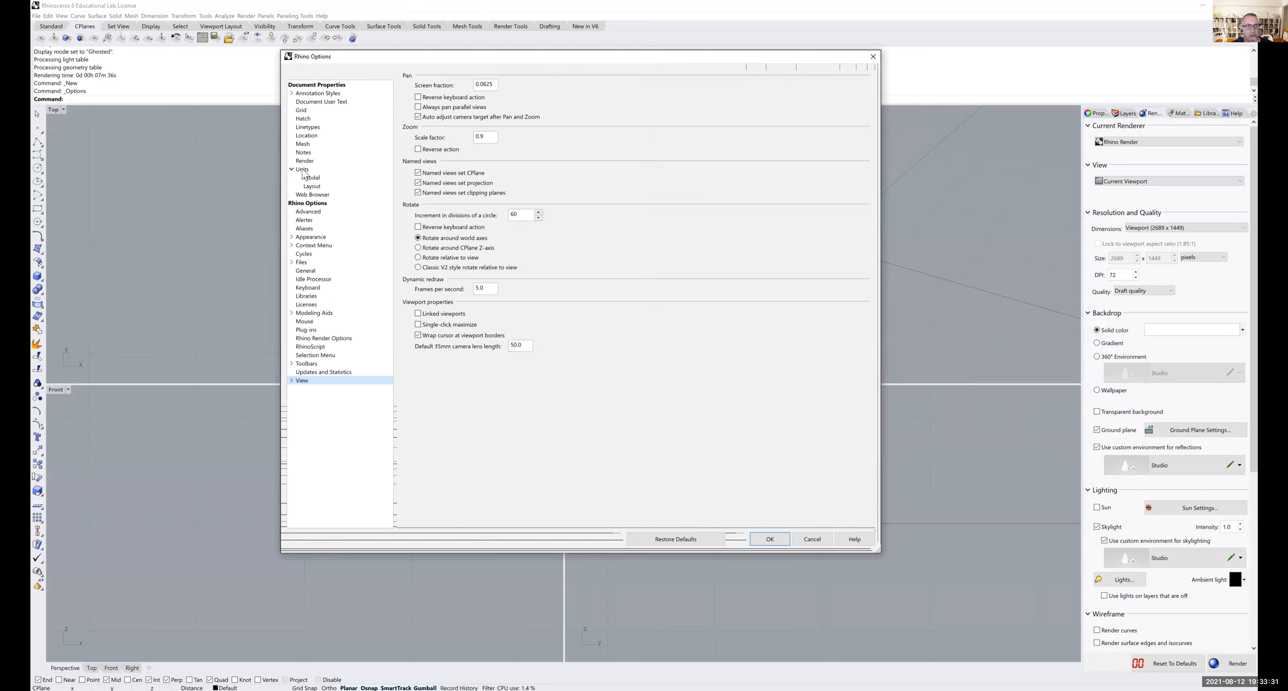
left_click(302, 171)
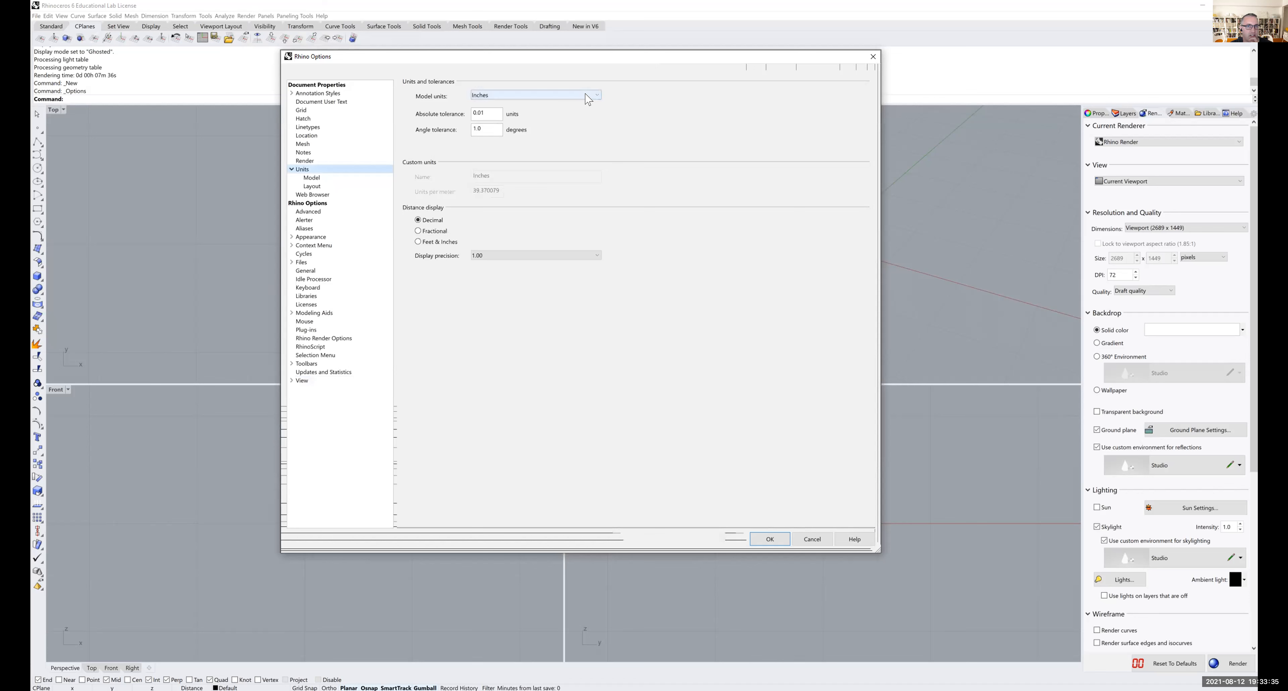
left_click(576, 96)
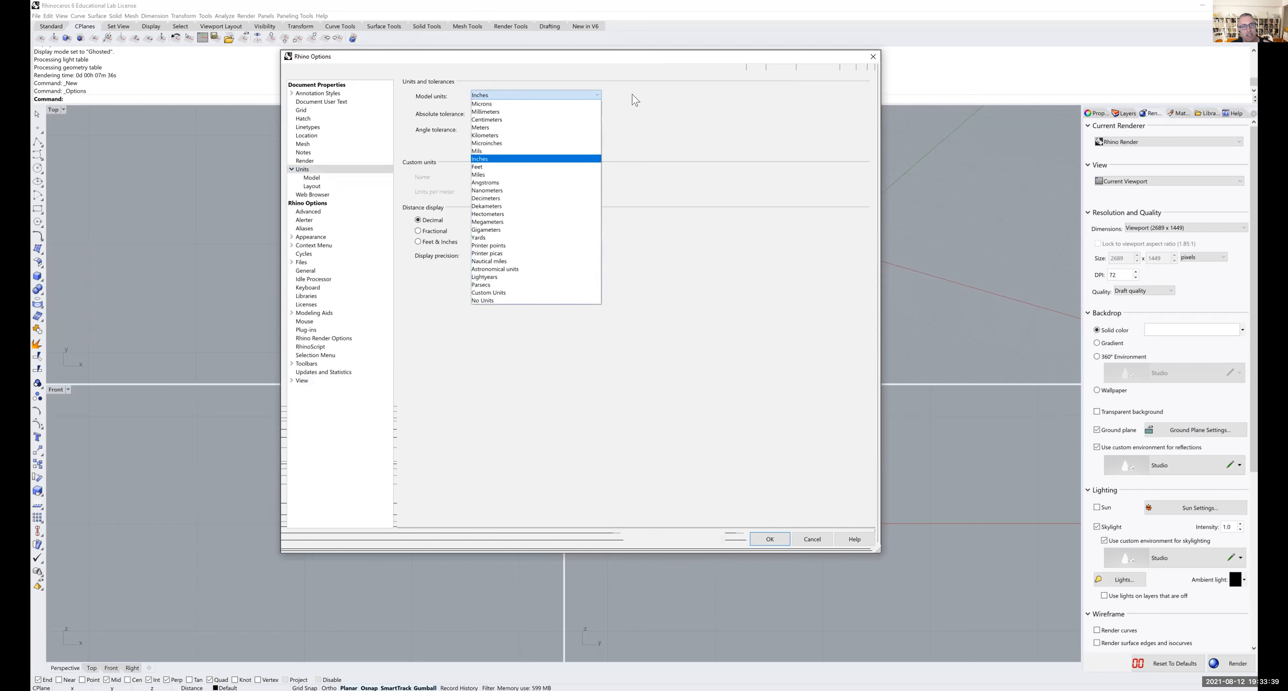
left_click(535, 96)
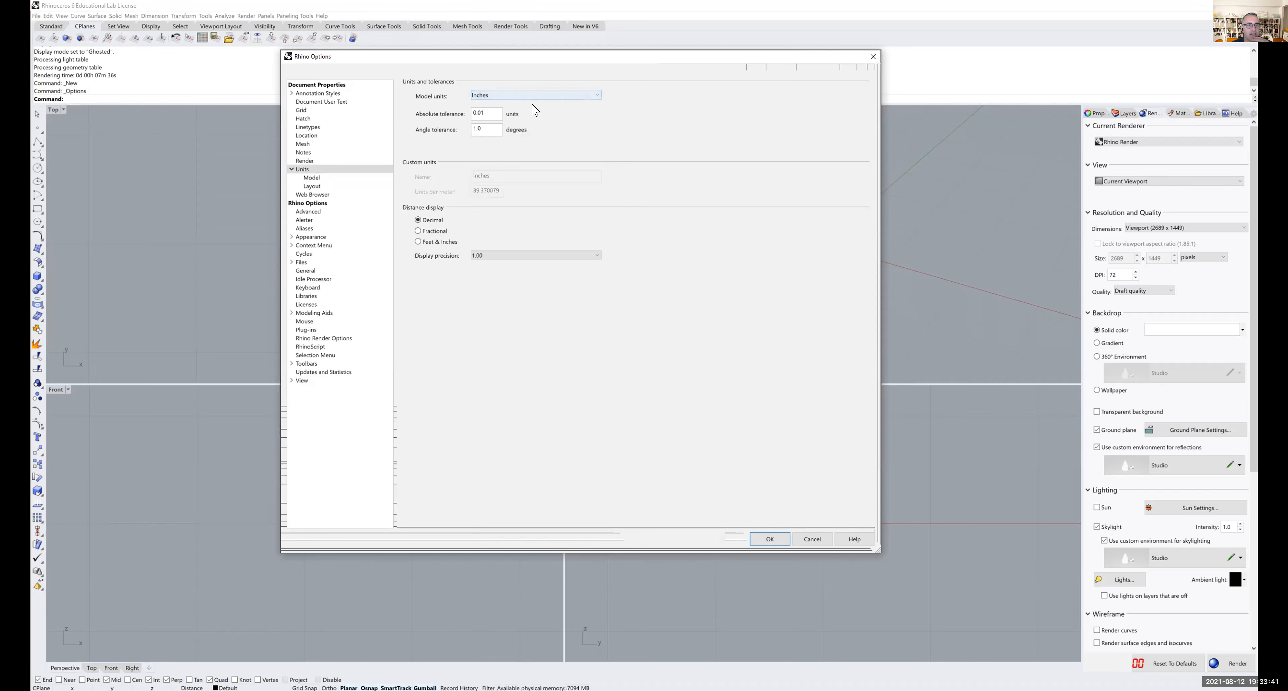
- Look through the Appearance settings, the viewport and interface Colors, and the Object Menu settings under Context Menu
left_click(315, 204)
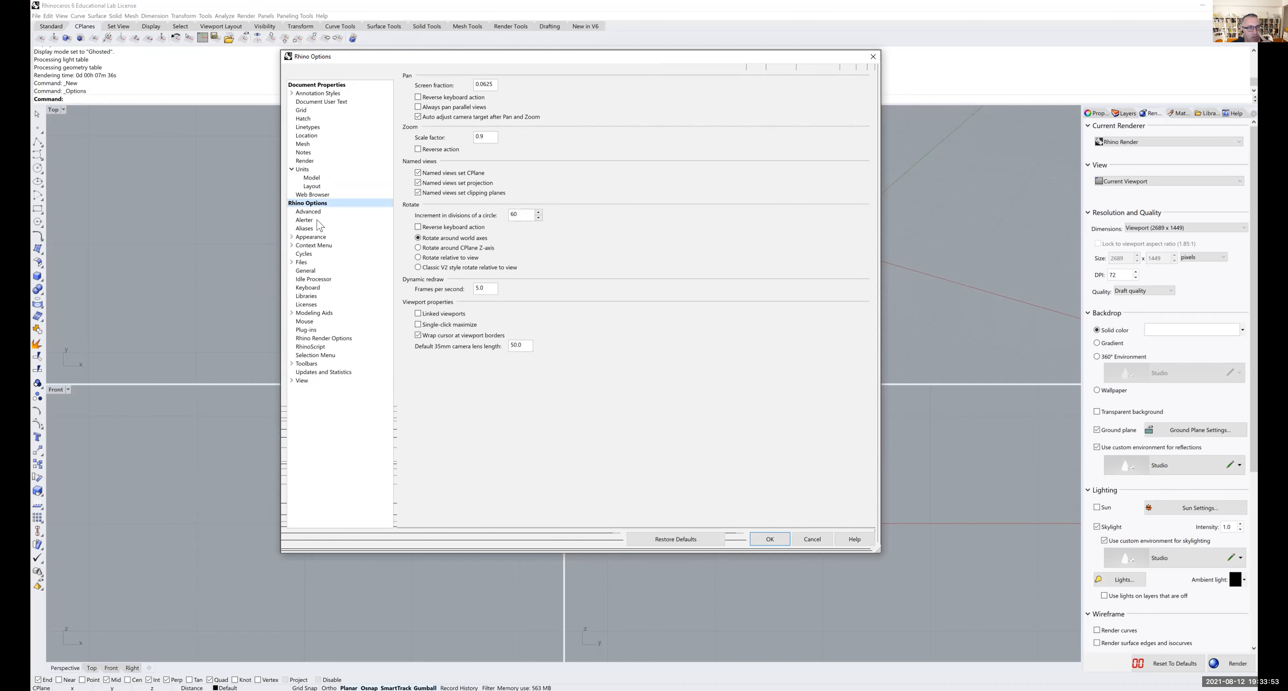
double_click(310, 239)
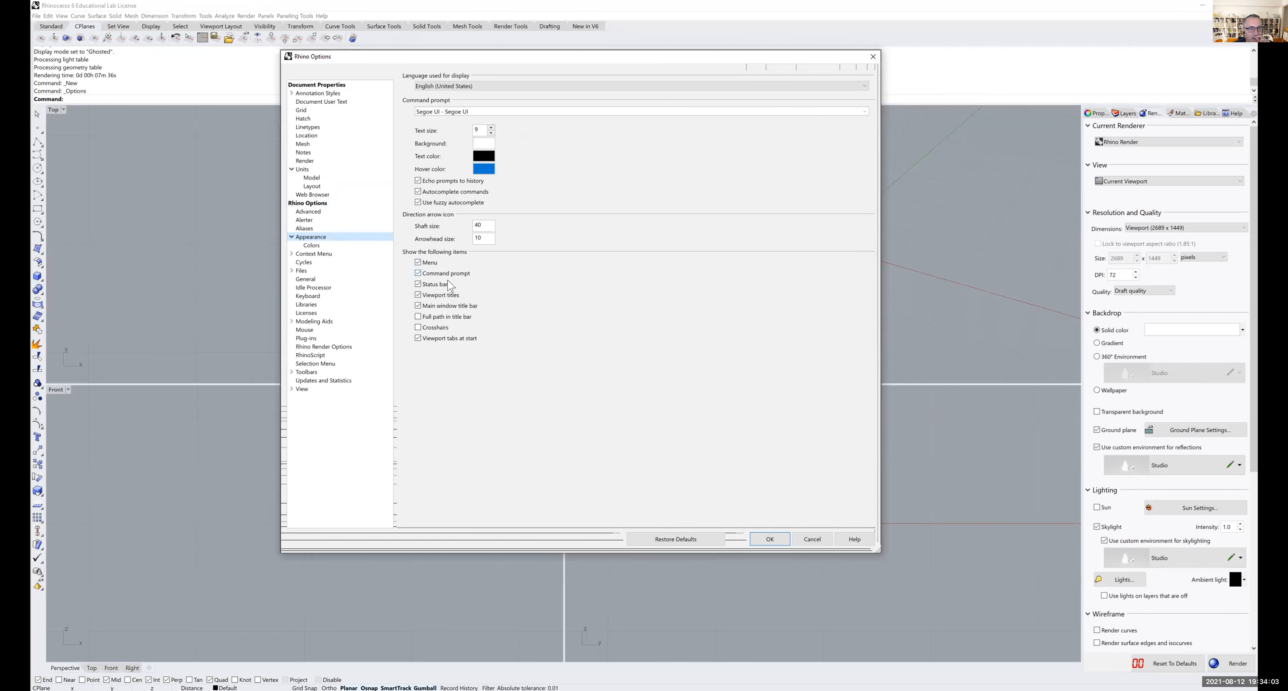
left_click(310, 246)
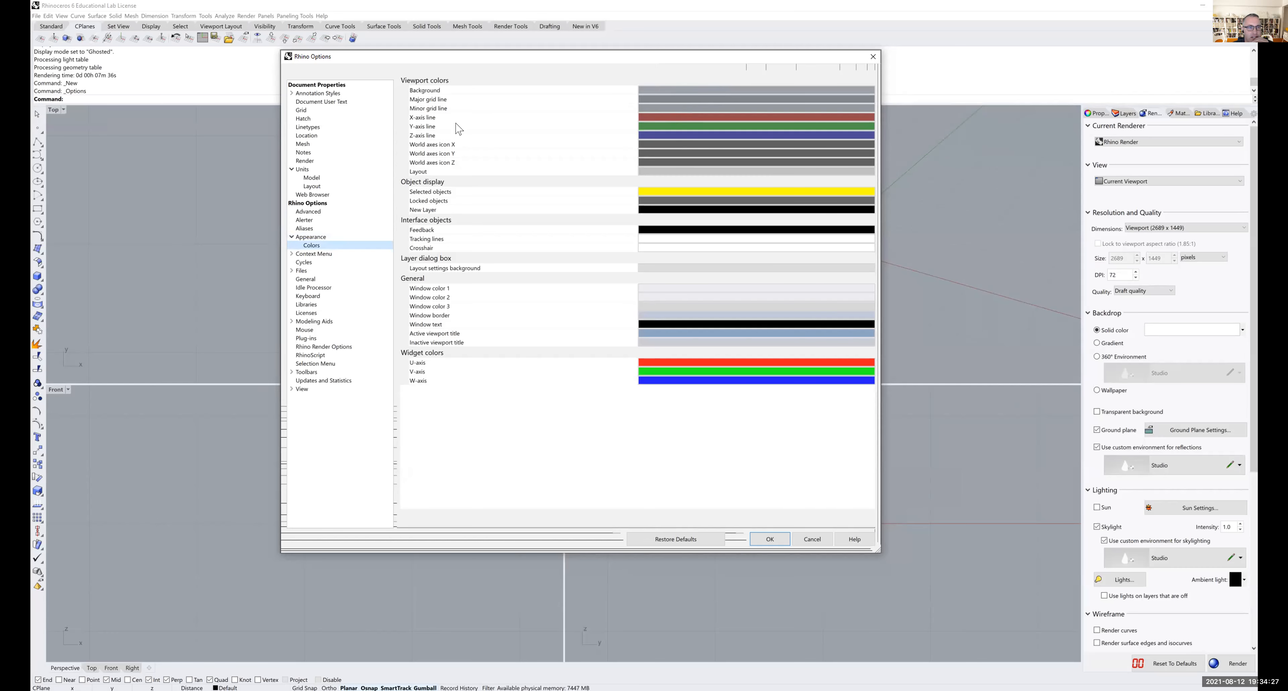
left_click(311, 253)
left_click(319, 270)
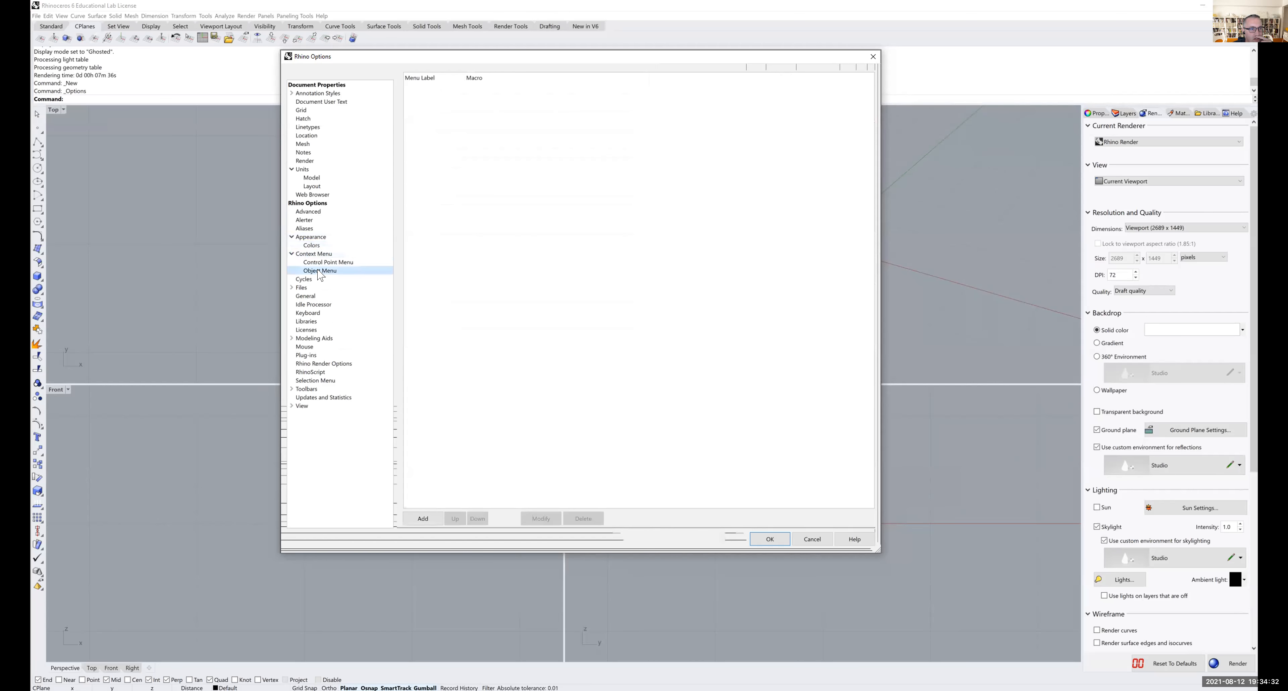
- Look through the Advanced, General, Modeling Aids and View settings, and bring up the list of command aliases
left_click(309, 212)
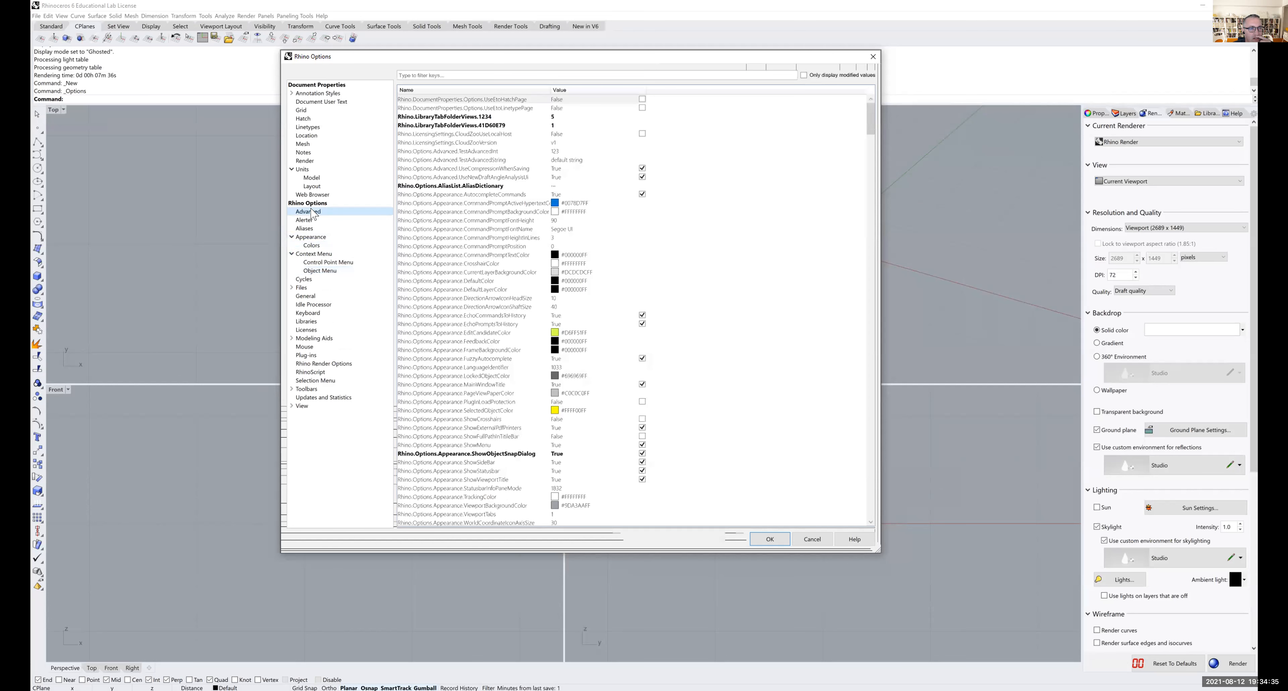
left_click(310, 297)
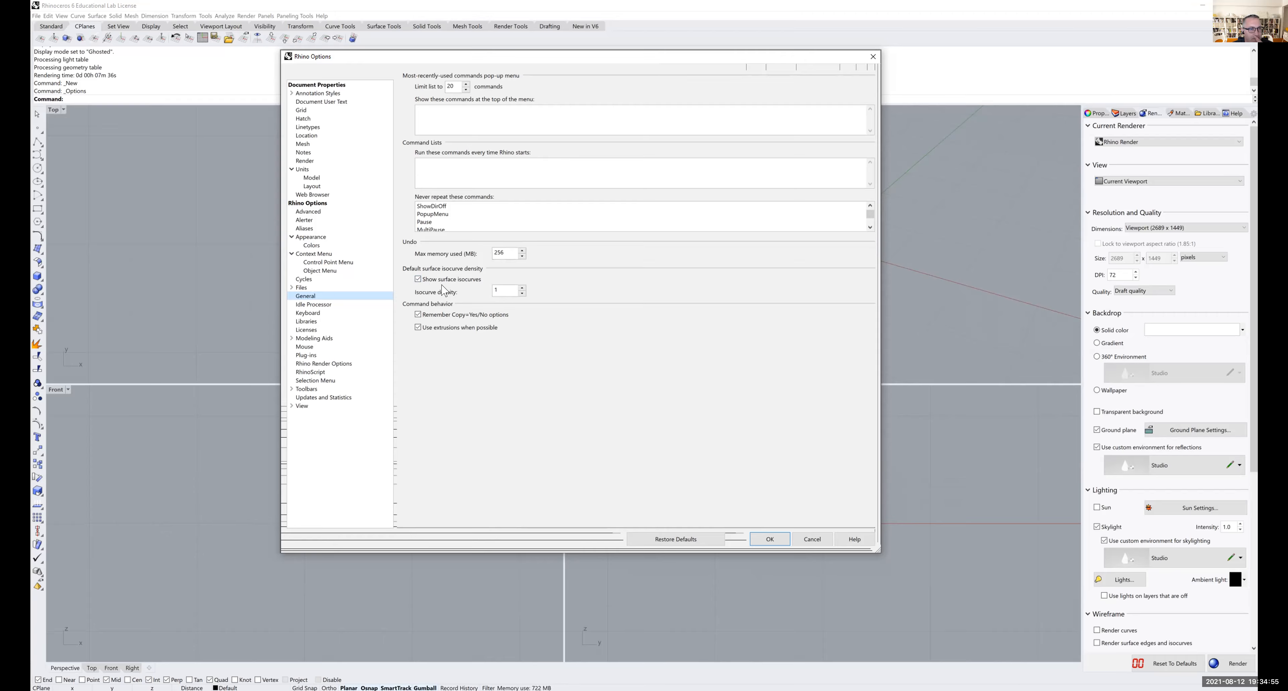
left_click(292, 338)
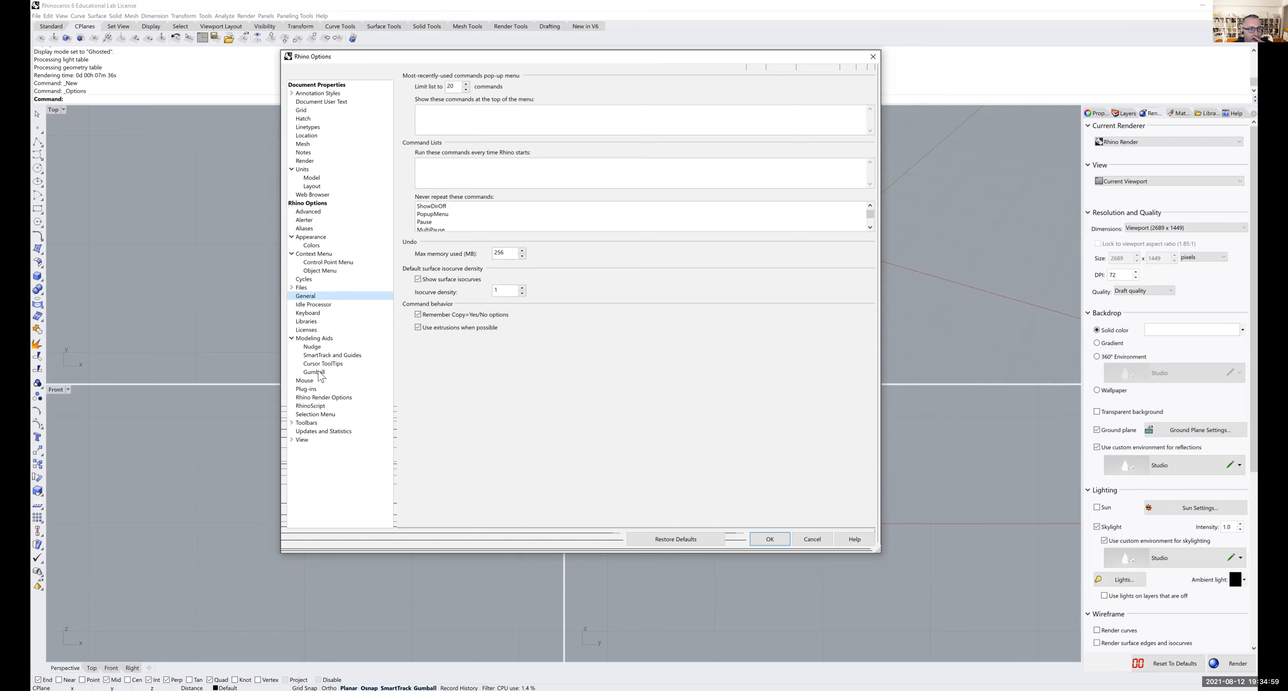
left_click(303, 440)
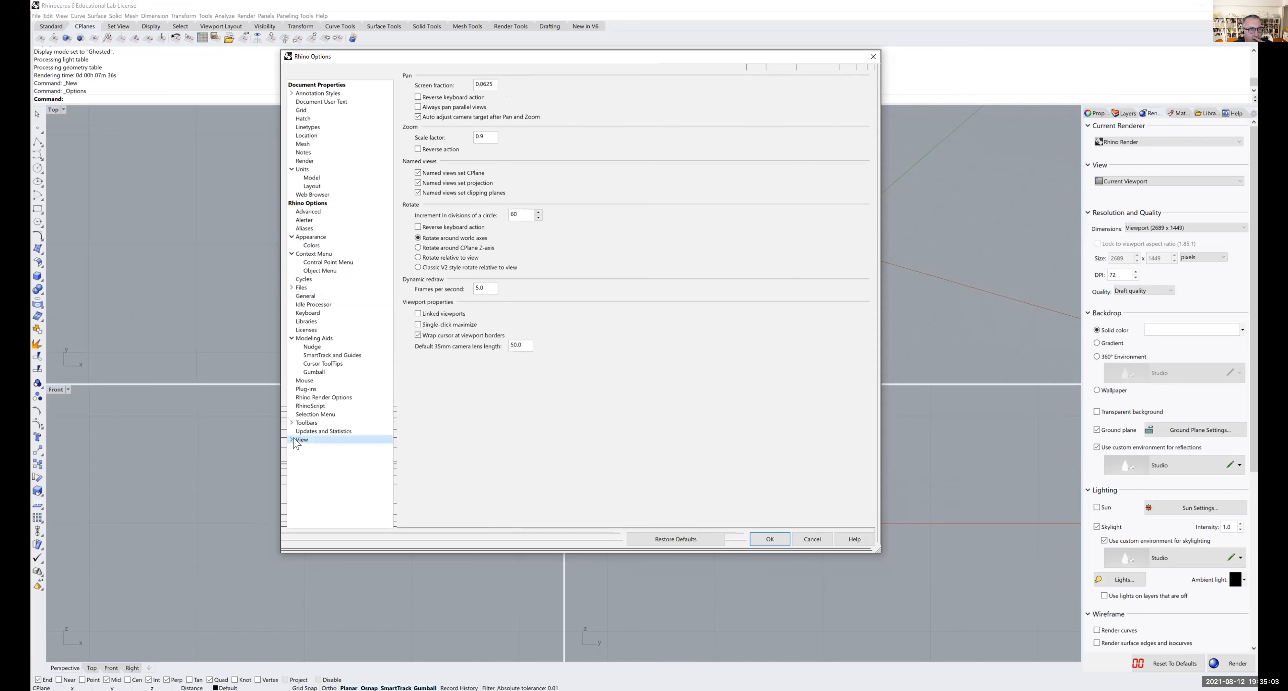
left_click(291, 440)
left_click(304, 228)
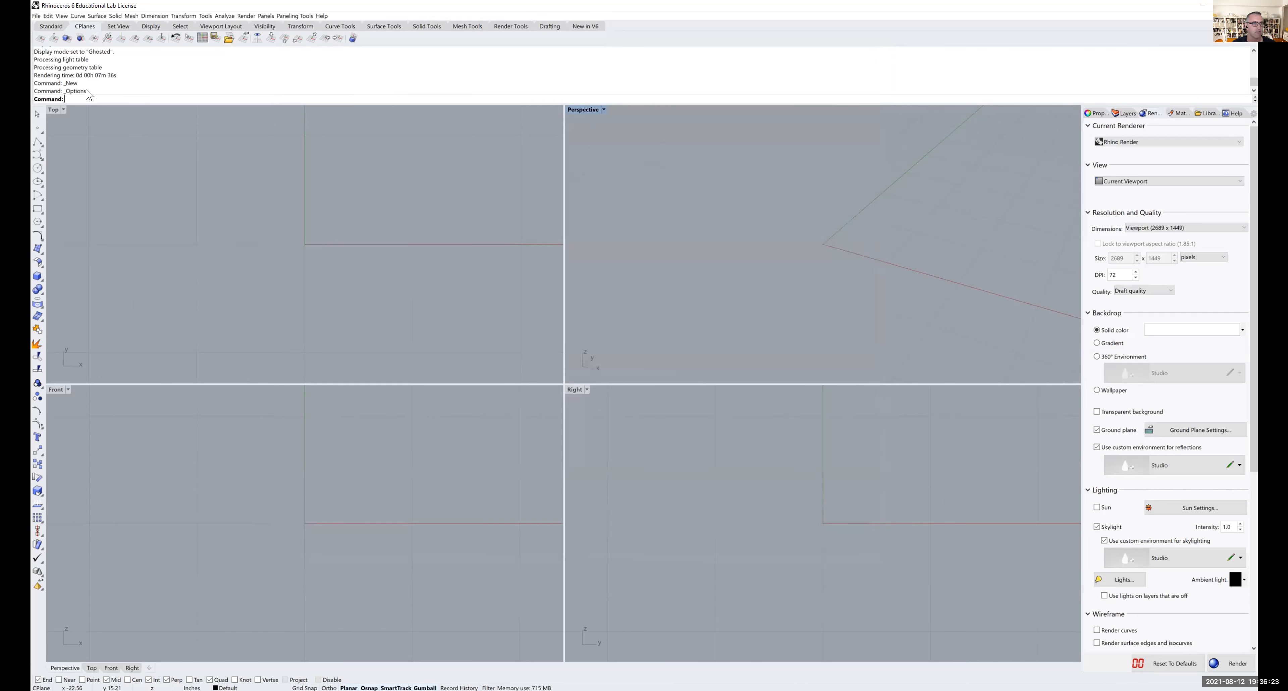
- Try starting the Copy command with its alias C and by its full name, cancelling each attempt
key("Return")
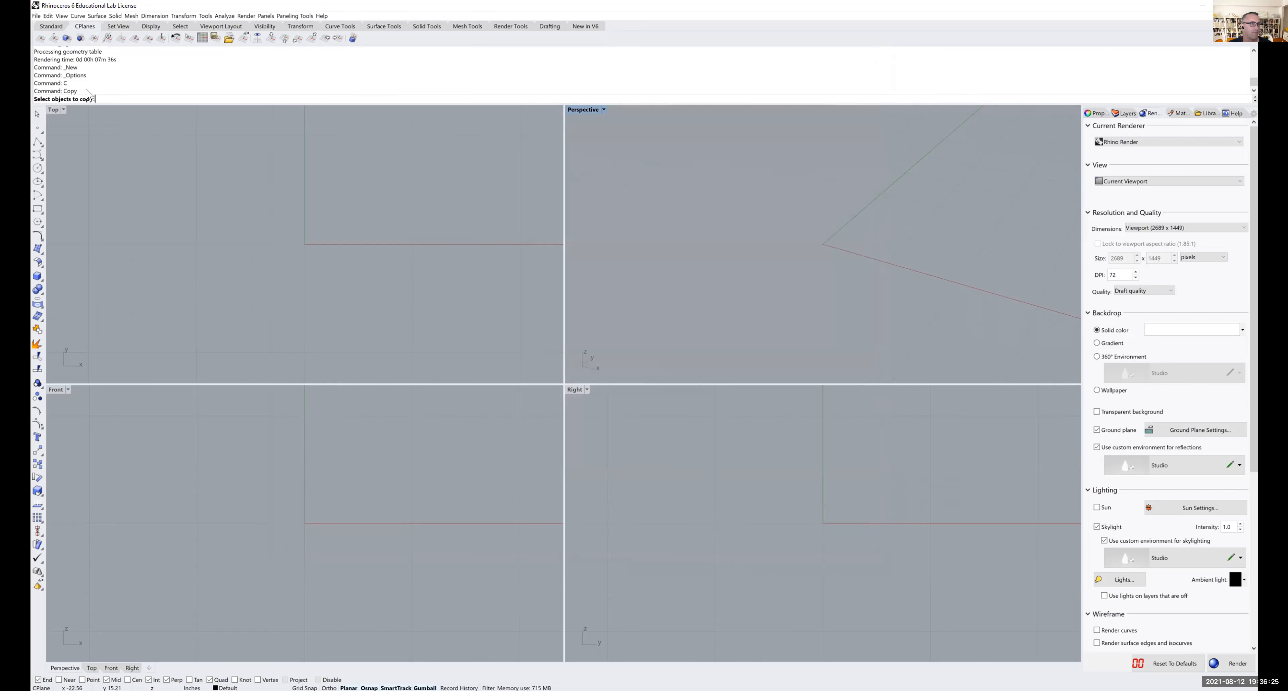
key("Escape")
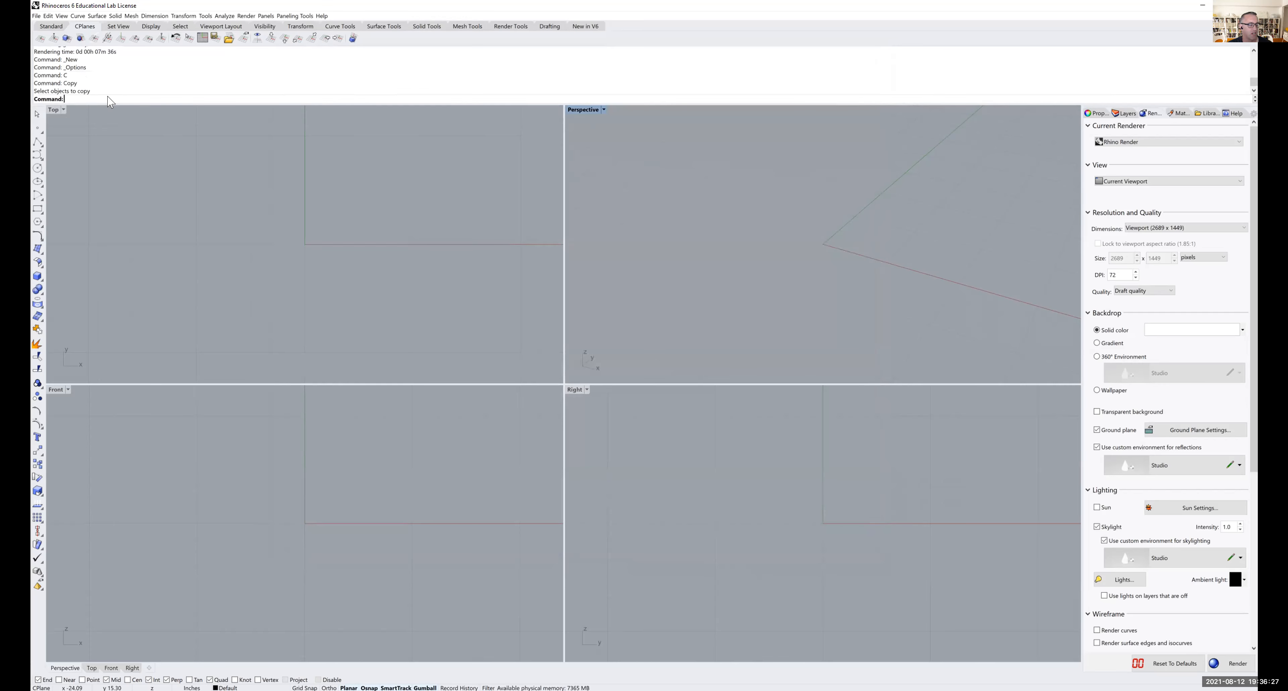
type("Copy")
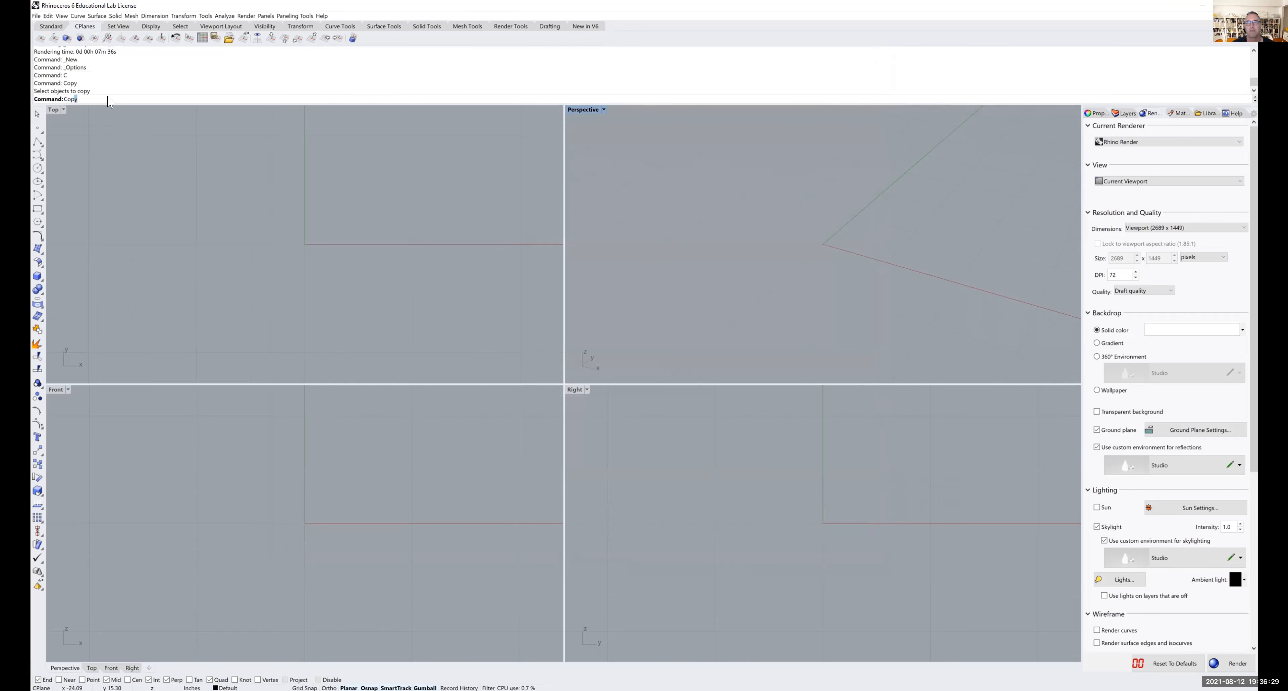
key("Escape")
- Activate the Top viewport, turn on grid snap with the alias S, and run Zoom Selected with the alias Zs
left_click(149, 155)
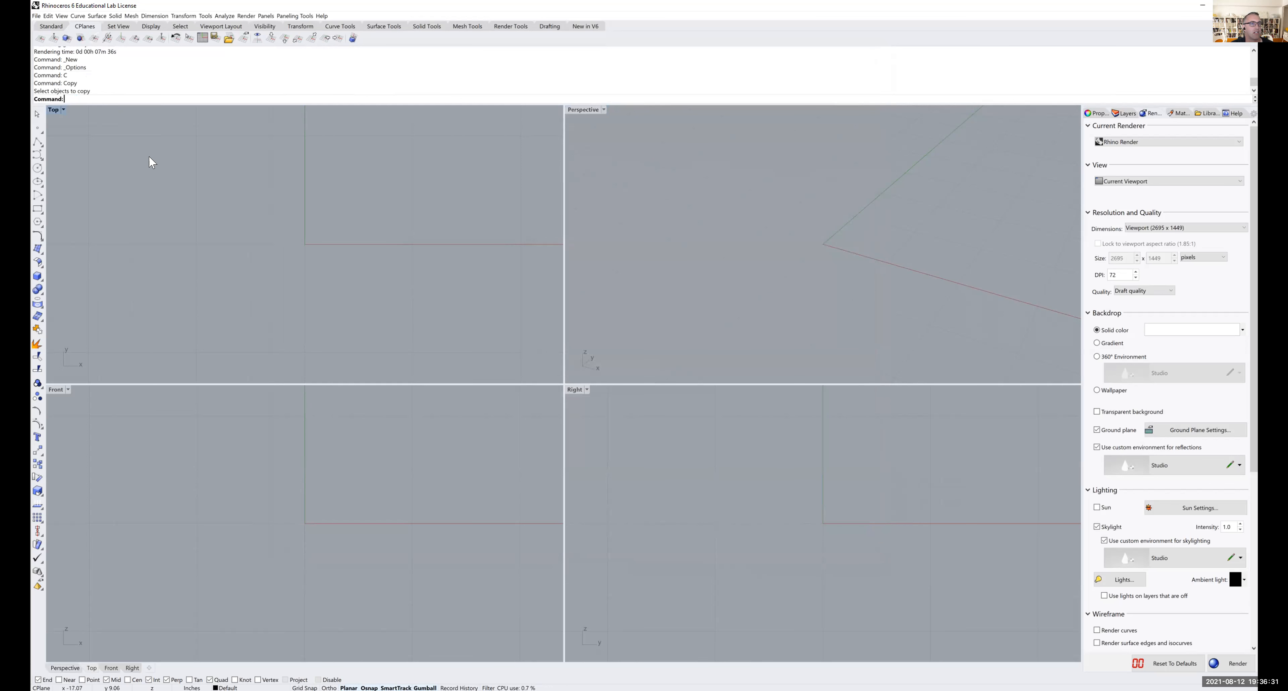
type("S")
key("Return")
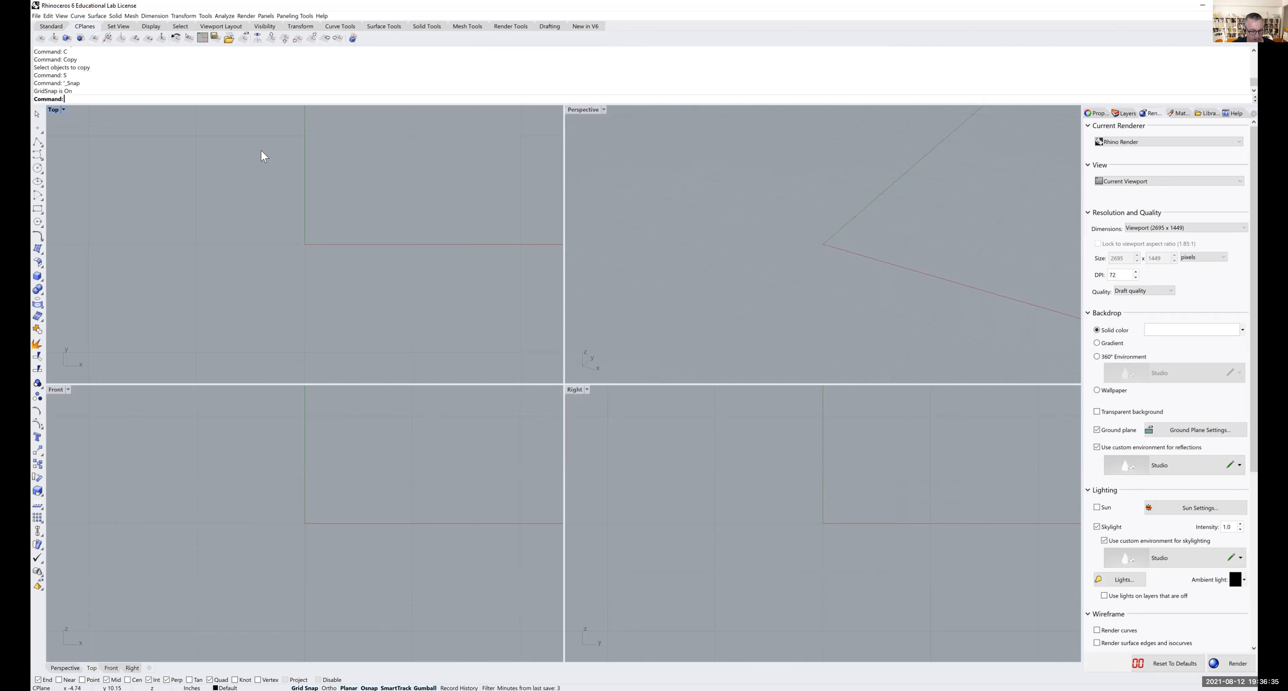
type("Zs")
key("Return")
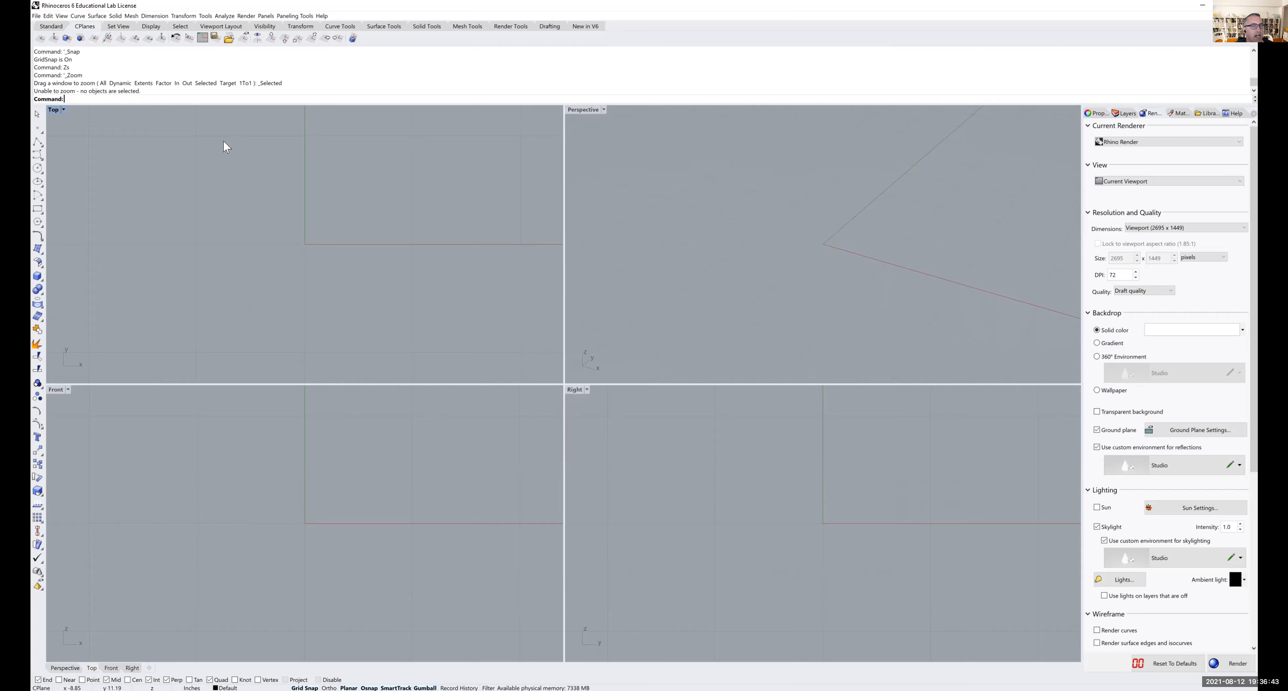
- Bring up the Standard tools, start the Polyline command, and select its name in the command history
left_click(53, 26)
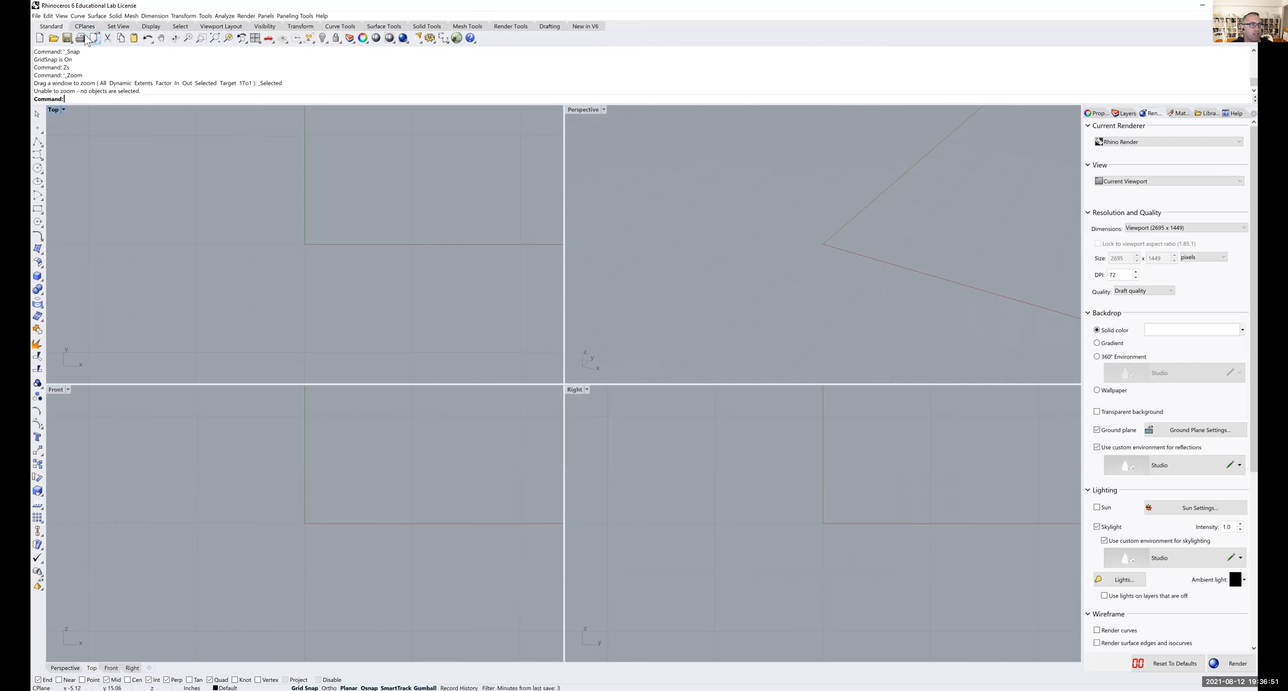
left_click(38, 144)
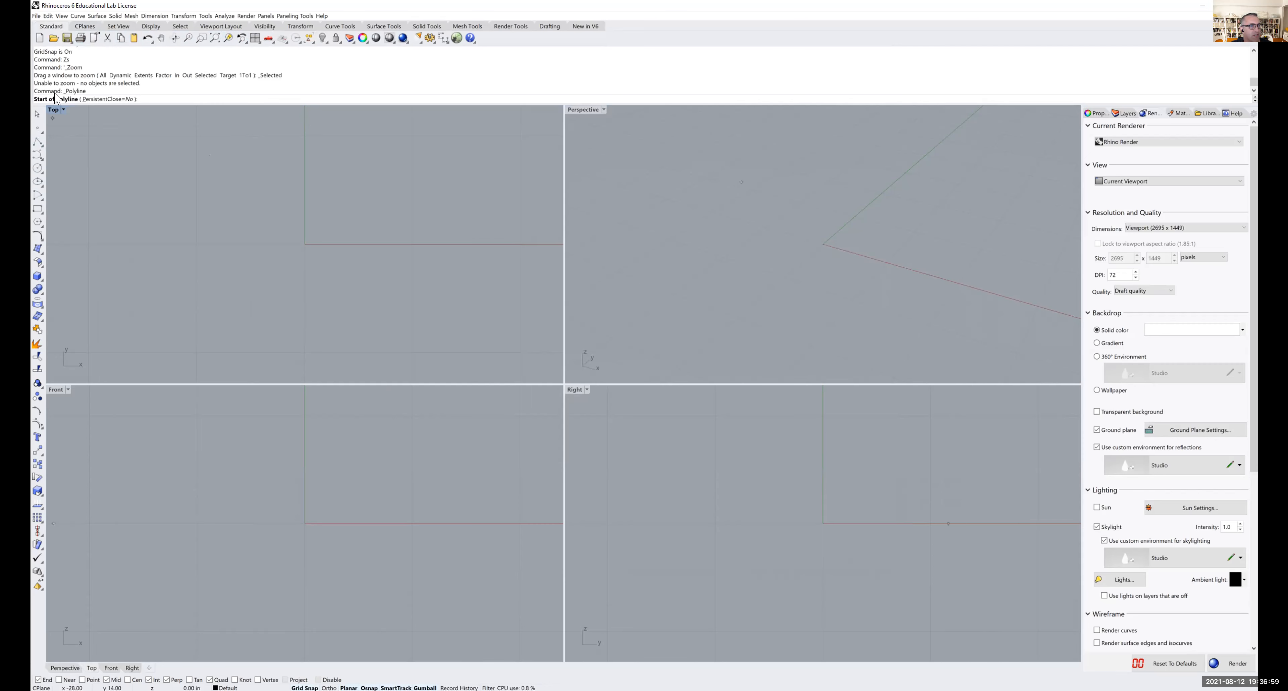
left_click_drag(63, 92, 82, 92)
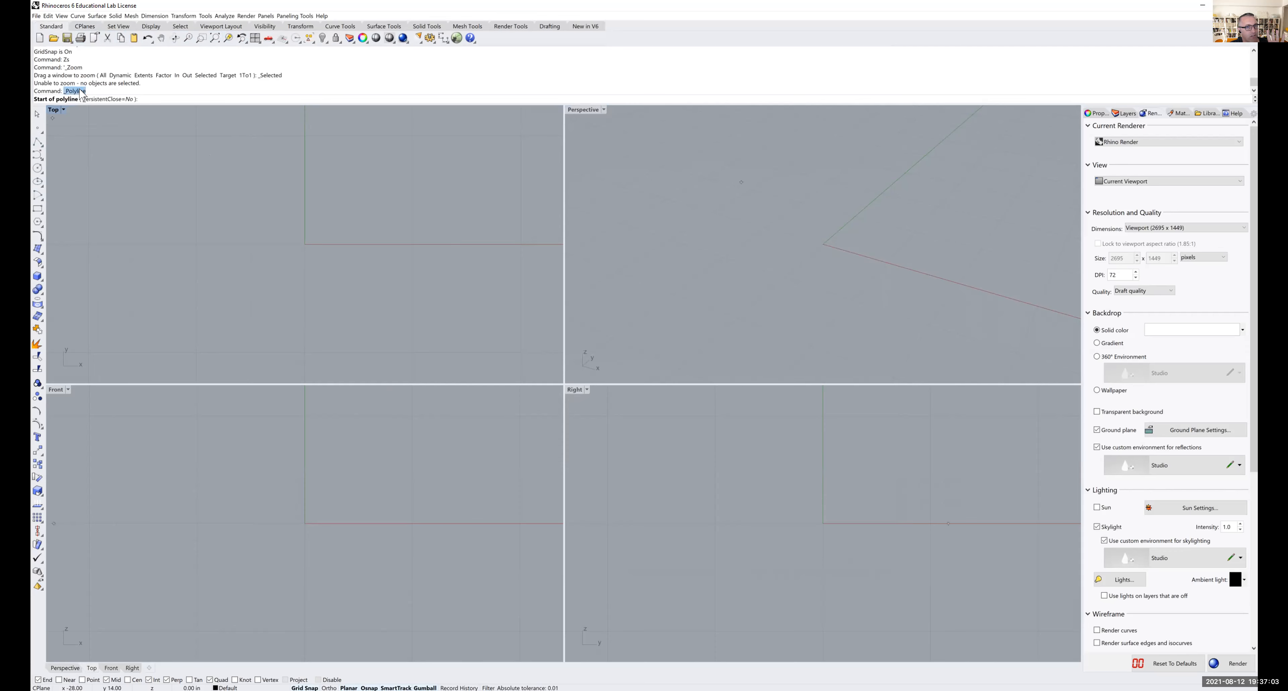
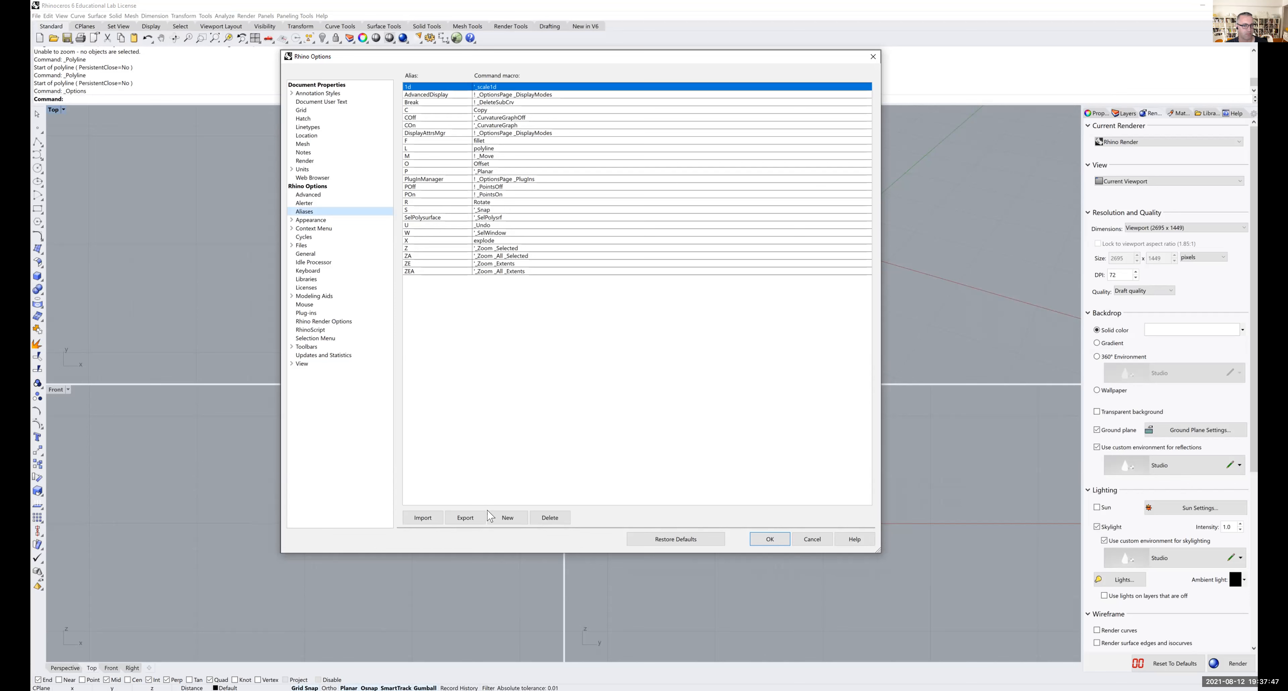
- Add a new command alias K with the command macro _Polyline
left_click(508, 518)
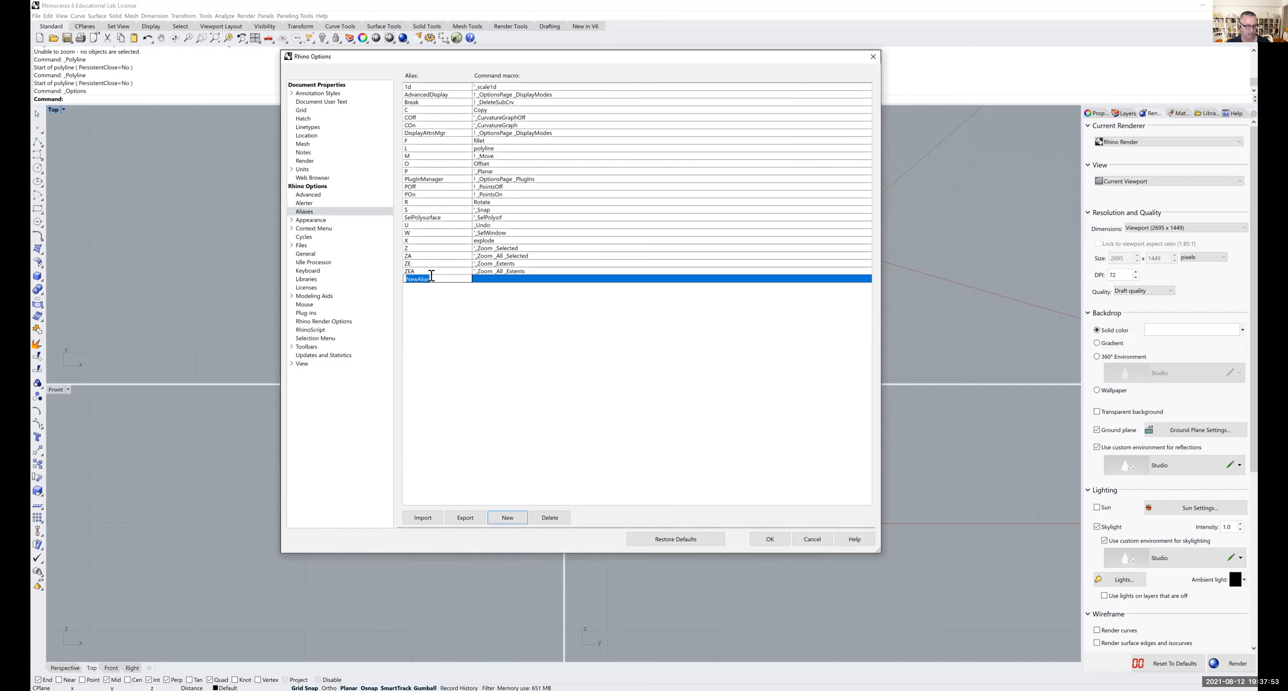
type("L")
left_click(484, 278)
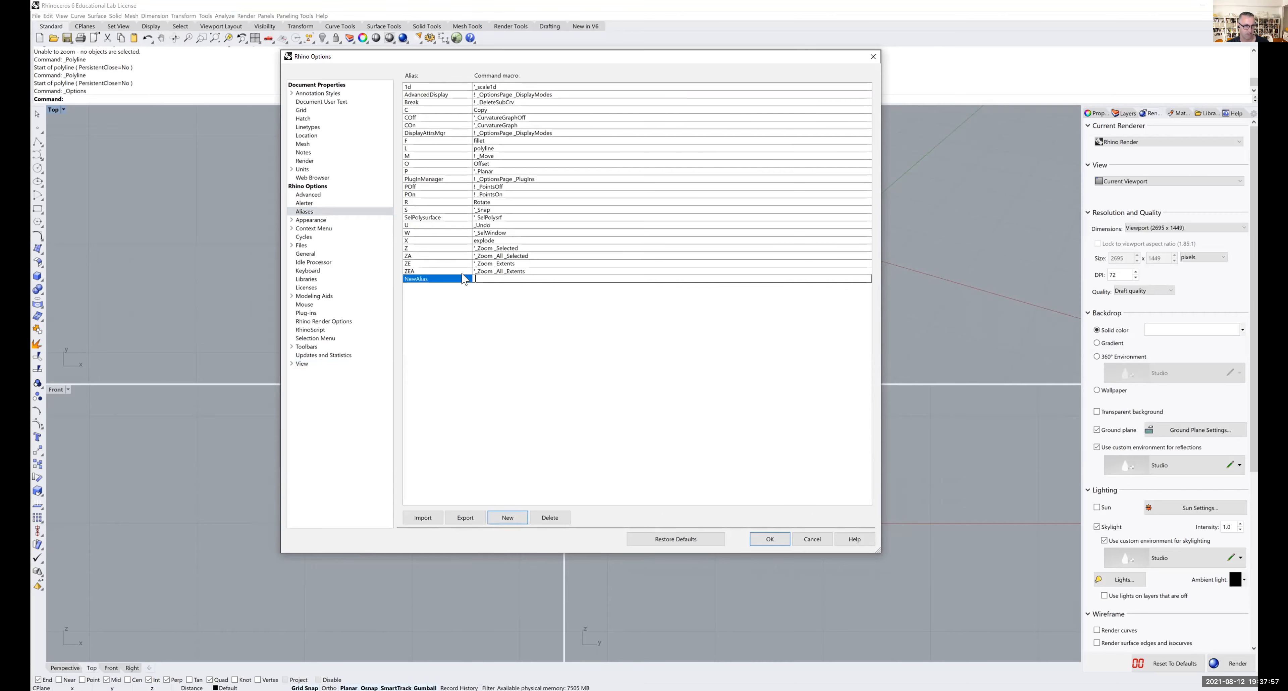
left_click(424, 278)
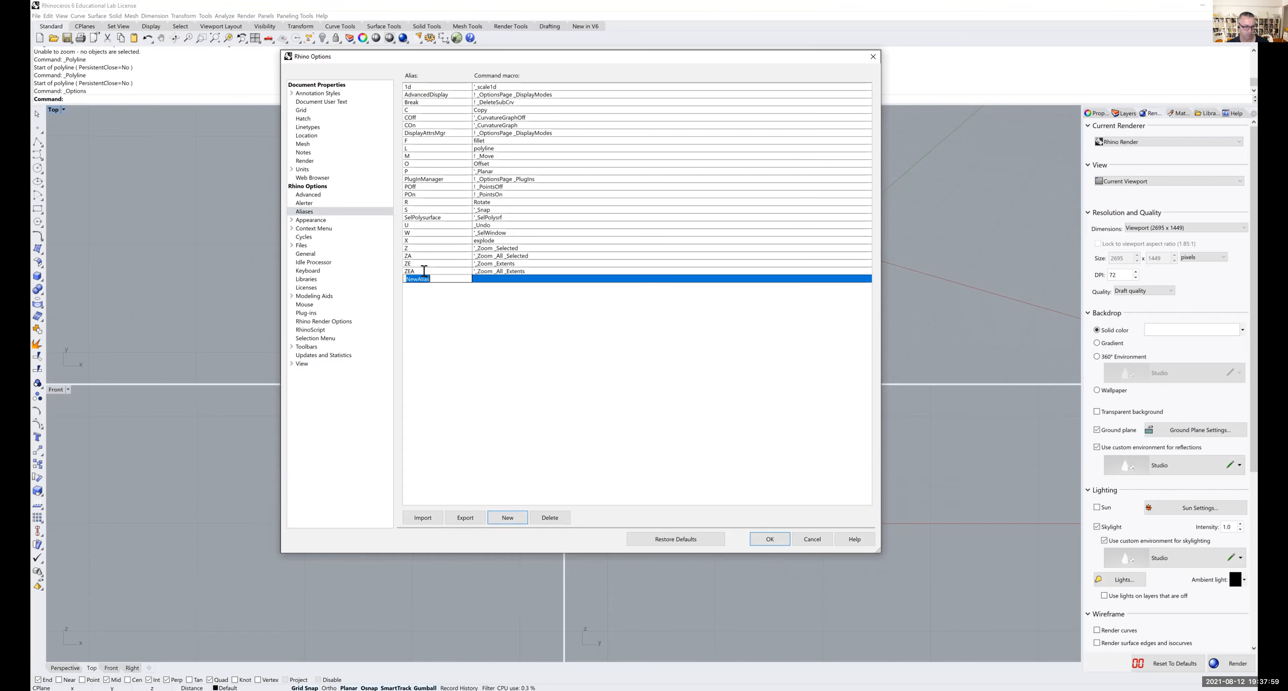
type("K")
key("Tab")
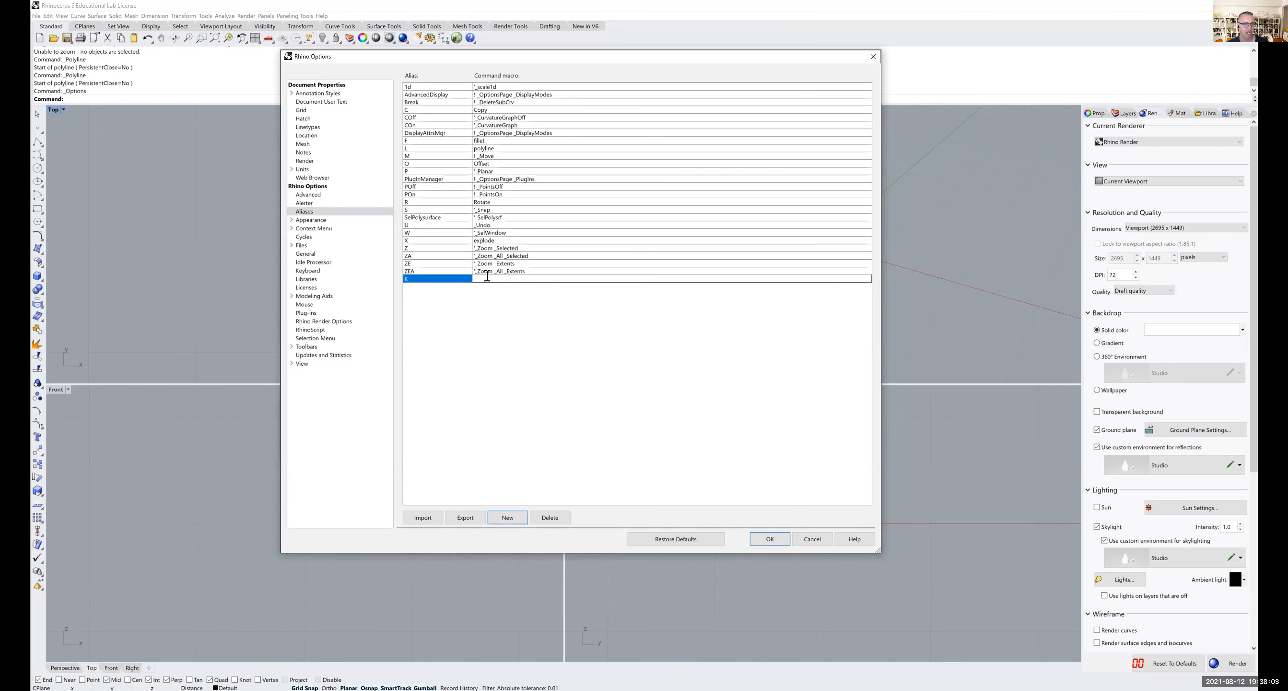
type("_Polyline")
- Clear the new K alias and its command macro, and close the options without keeping the alias changes
left_click_drag(502, 279, 473, 279)
key("BackSpace")
left_click(424, 279)
key("BackSpace")
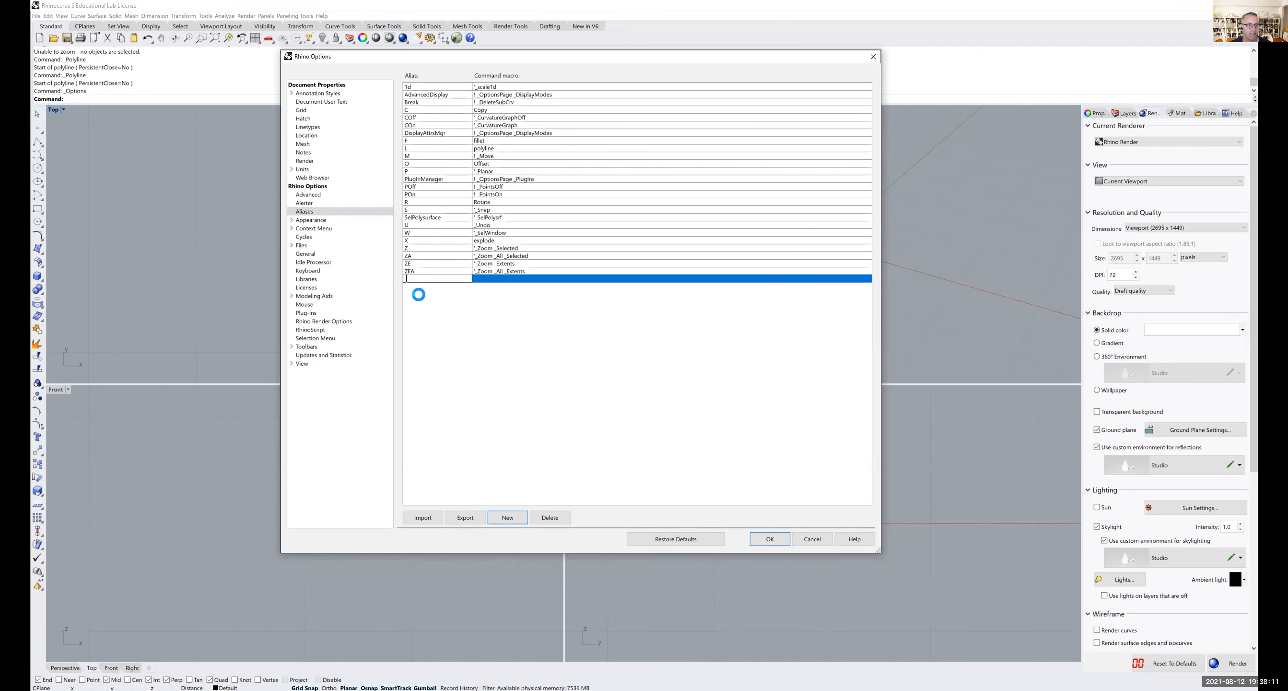
left_click(652, 387)
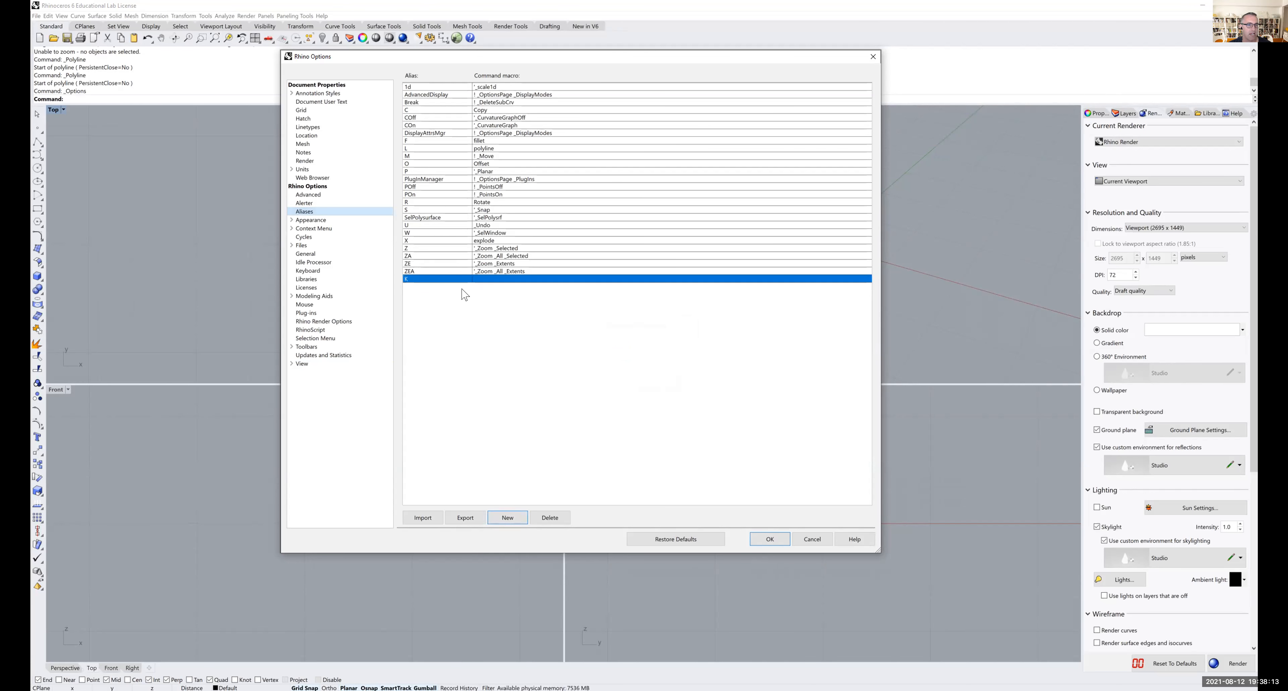
left_click(422, 277)
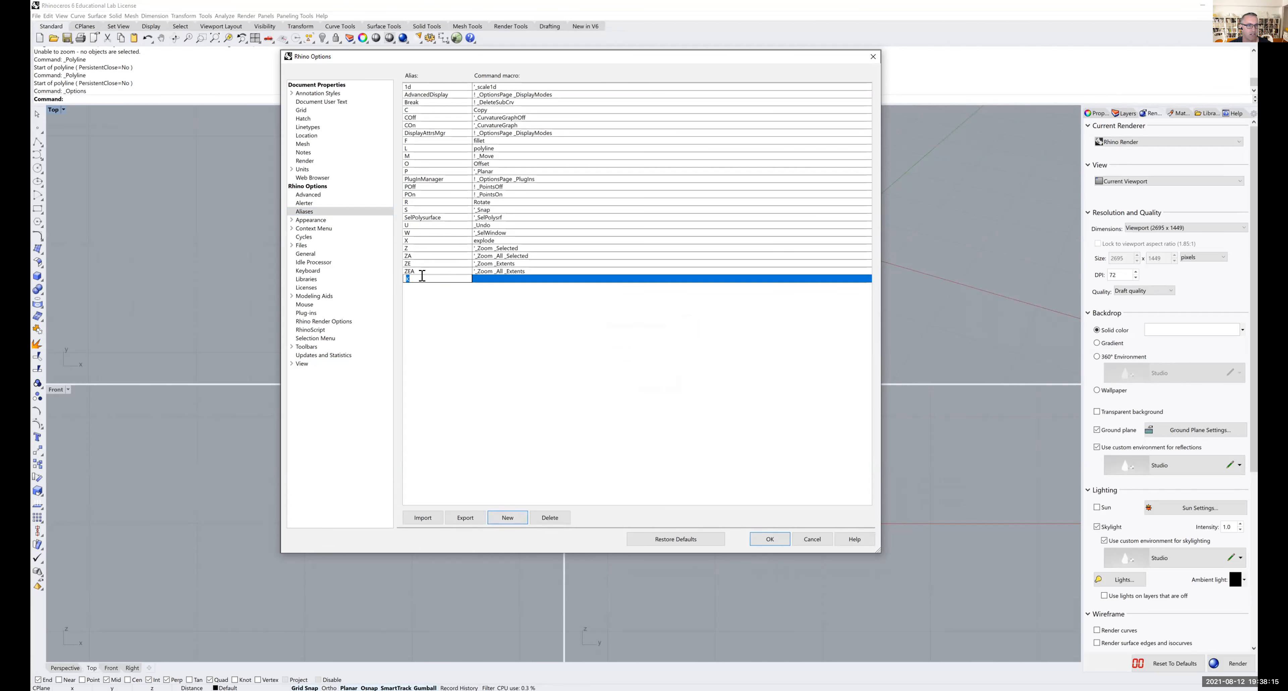
left_click(561, 435)
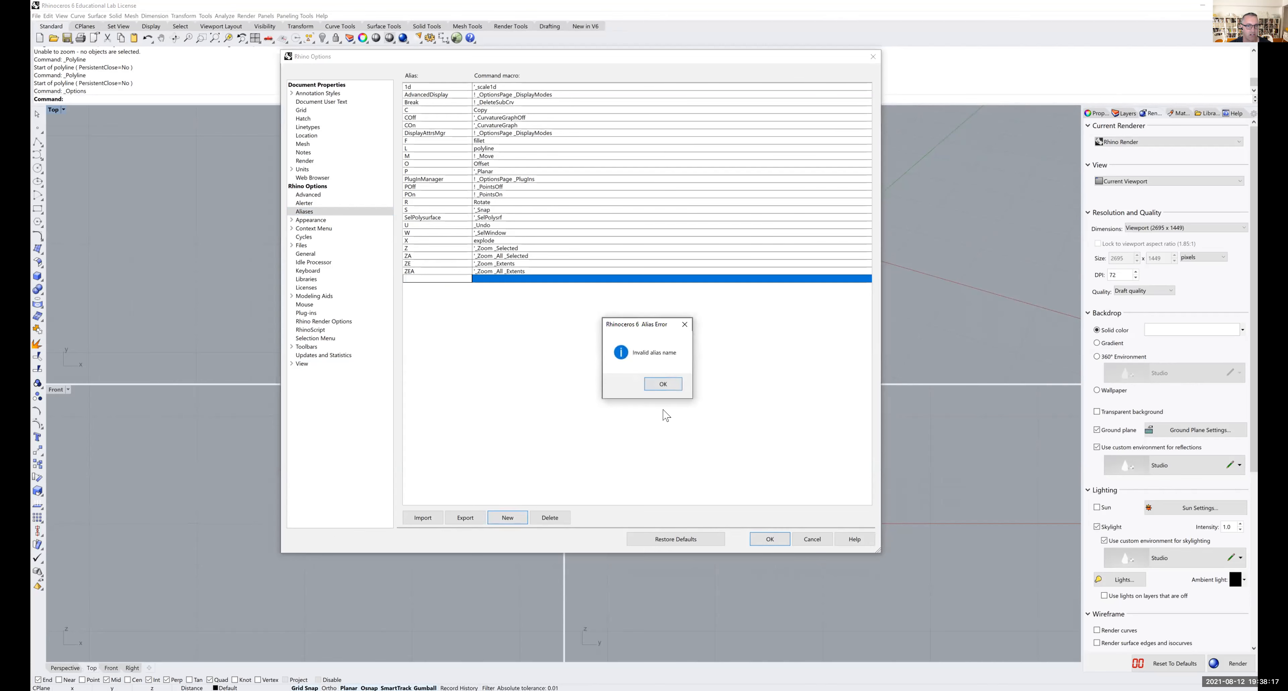
left_click(662, 384)
left_click(809, 538)
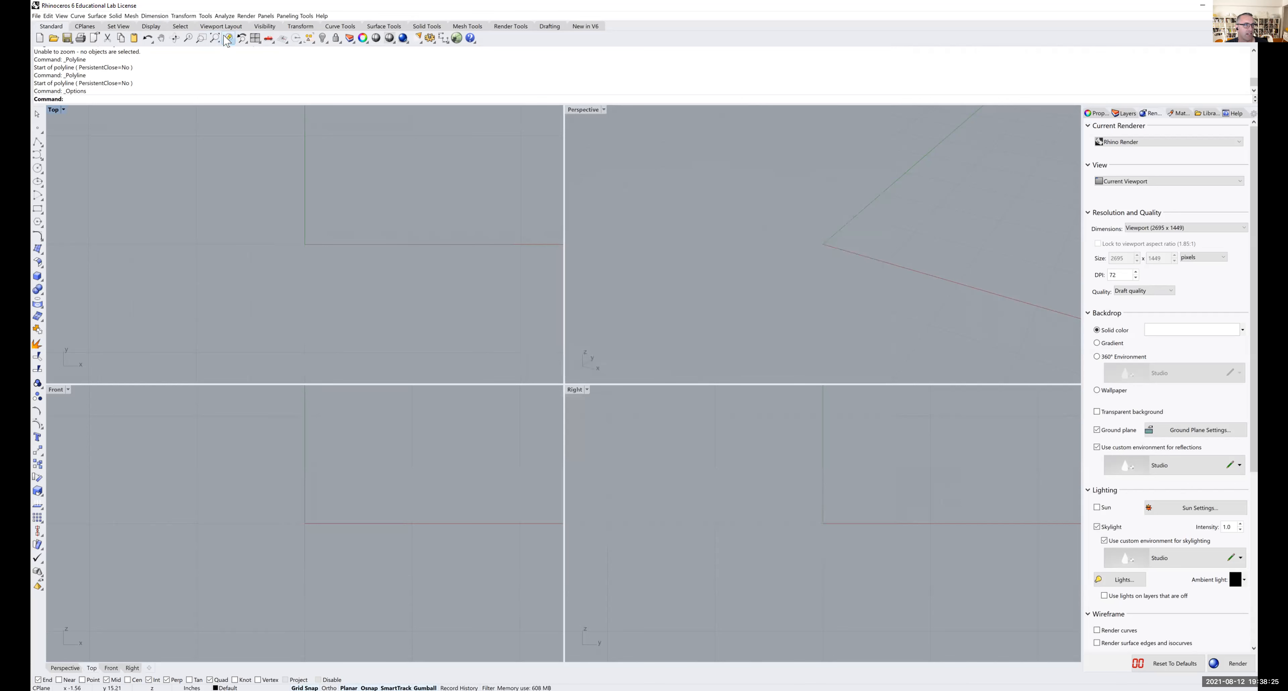
- Run Zoom Selected, select its command name in the command history, and review the Aliases page of the Rhino options
left_click(227, 39)
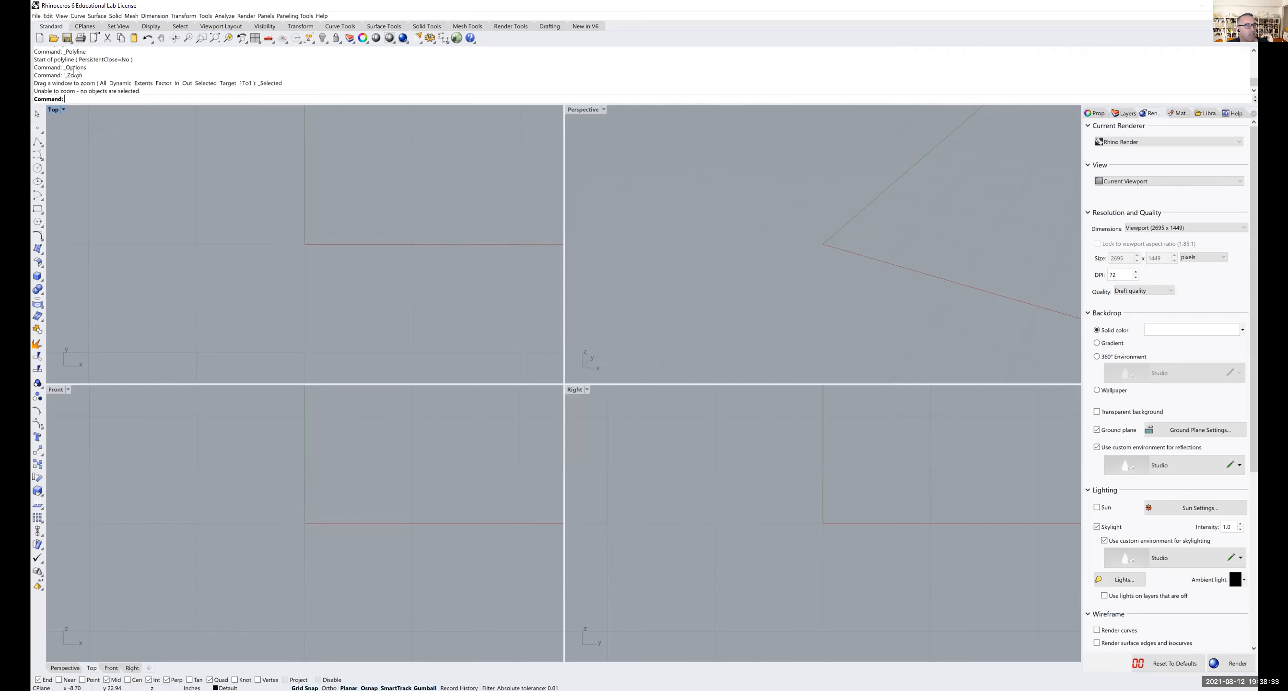
left_click_drag(84, 75, 62, 78)
left_click(205, 15)
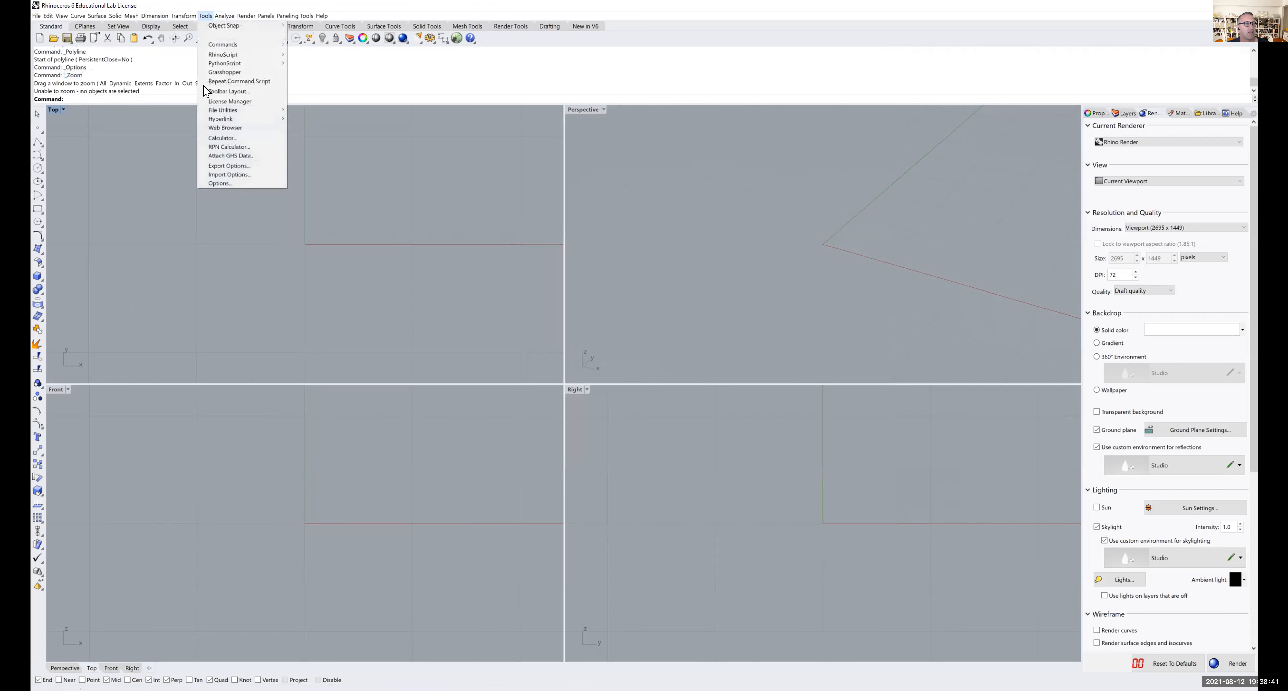
left_click(218, 185)
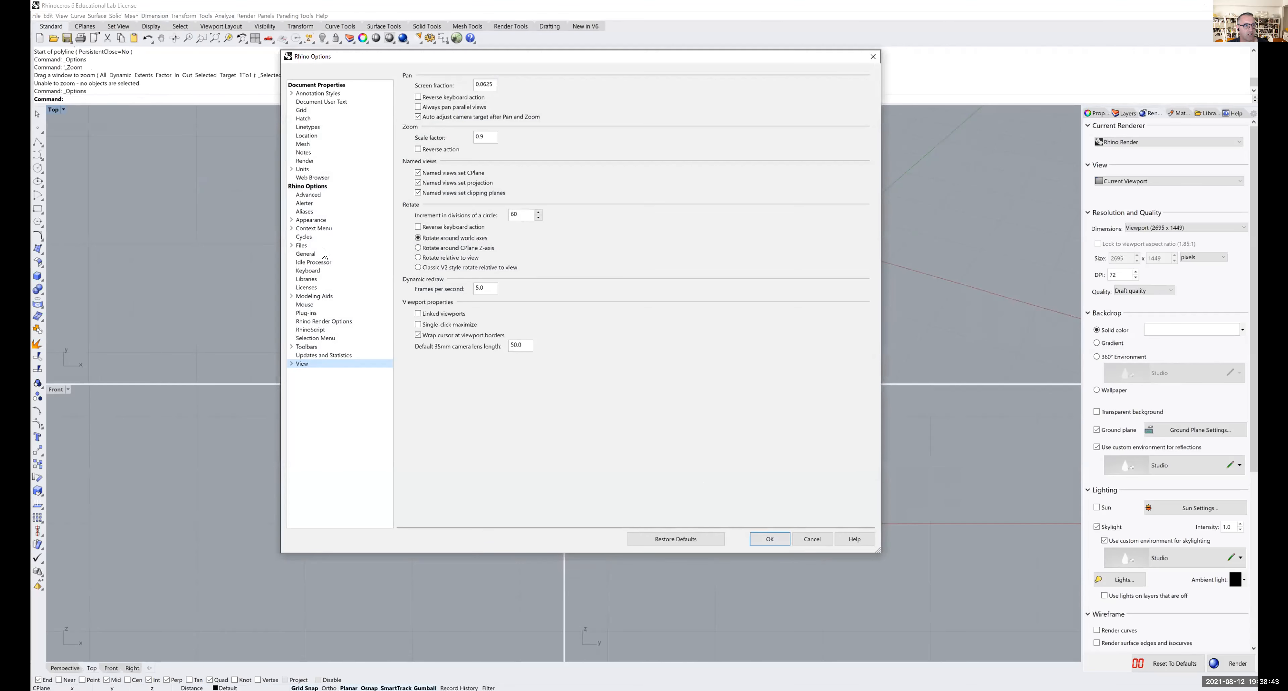
left_click(303, 212)
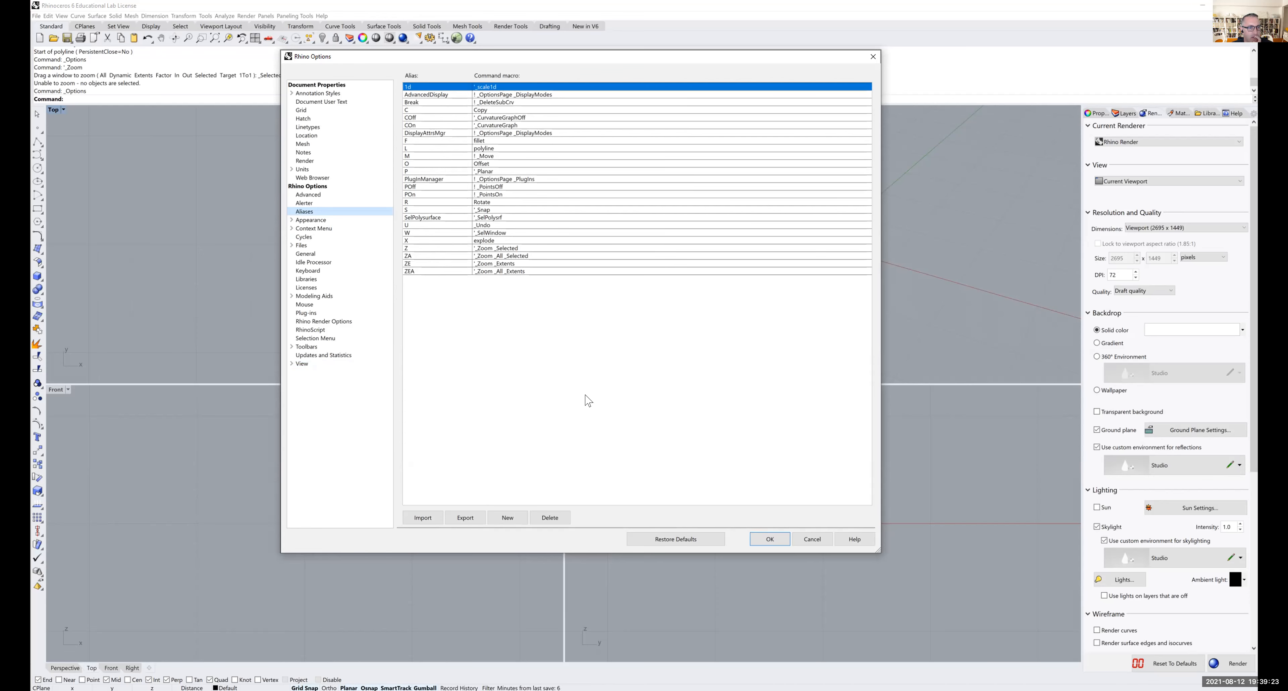
left_click(810, 539)
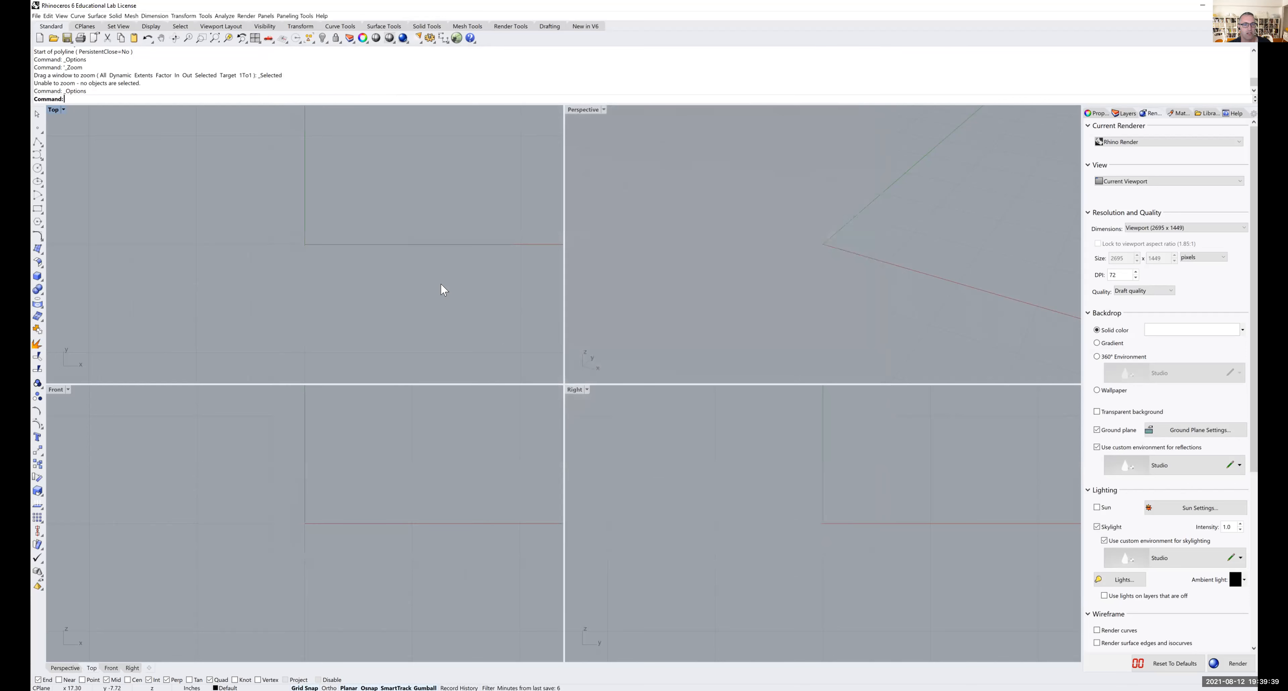
- Create a corner-to-corner box with its opposite base corner at about 124, 142 in the Top viewport, setting its height in Perspective
right_click_drag(394, 281, 299, 286)
scroll(323, 279, "down", 6)
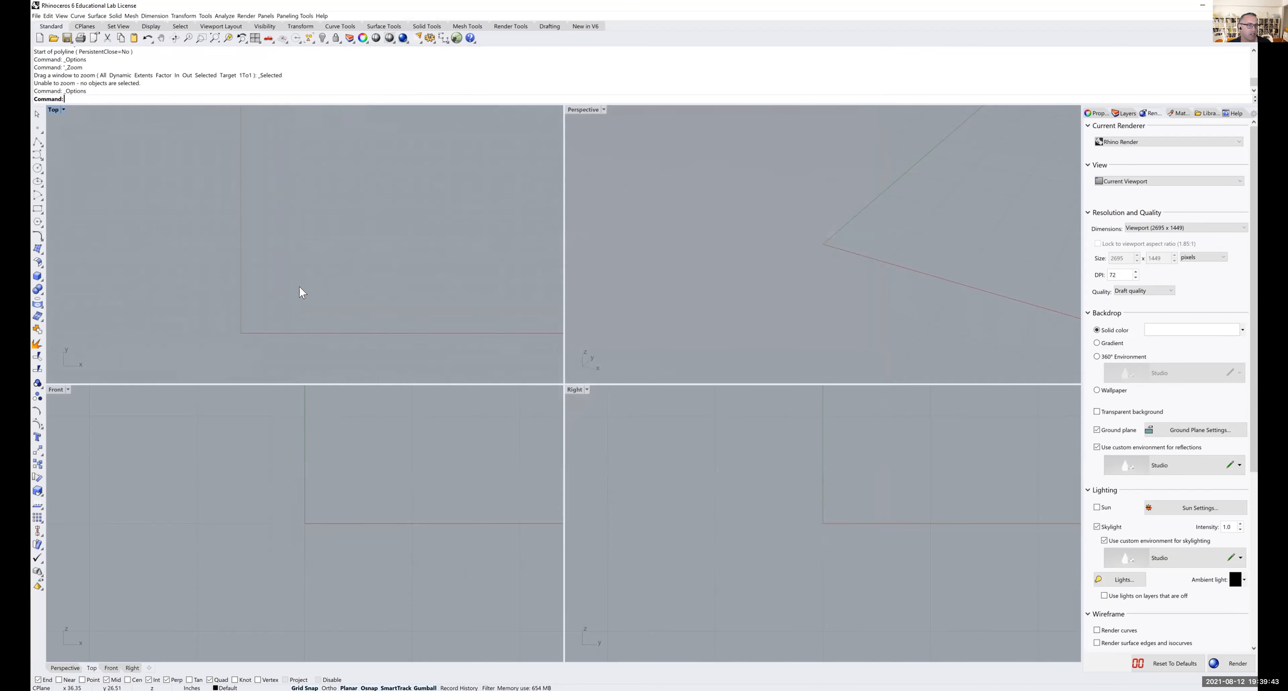
scroll(299, 279, "down", 4)
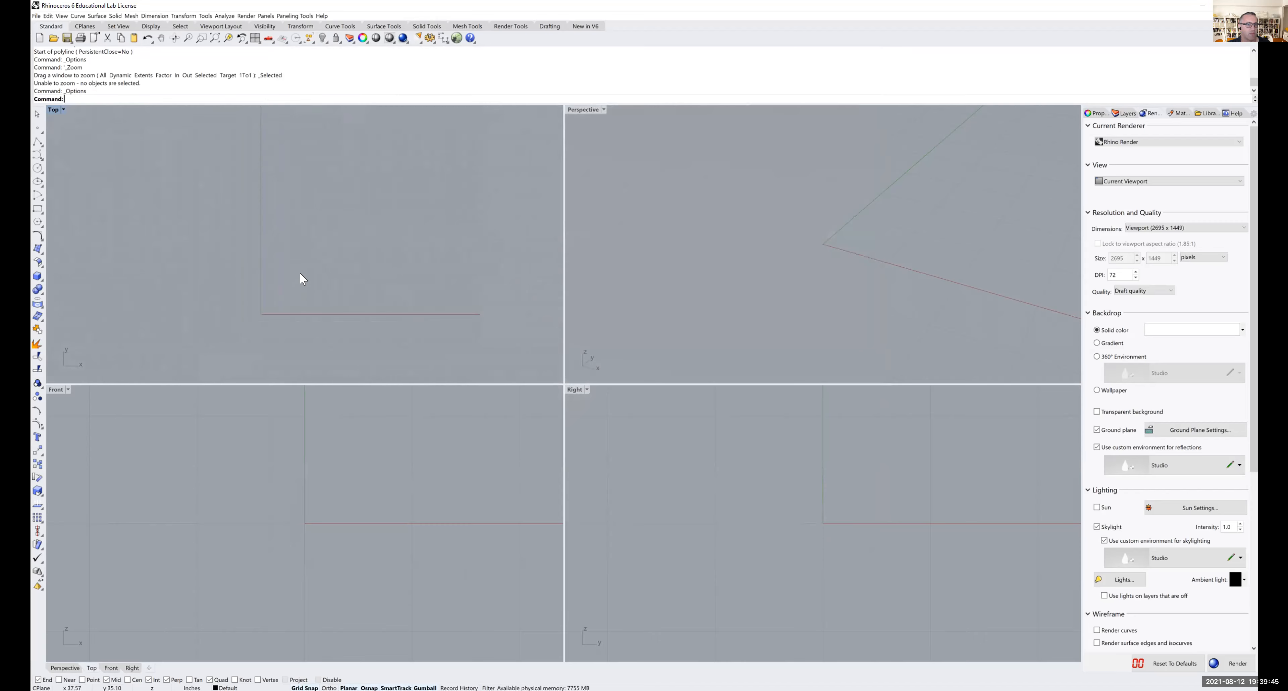
scroll(318, 241, "down", 3)
mouse_move(318, 241)
right_mouse_down()
mouse_move(337, 250)
mouse_move(321, 252)
right_mouse_up()
scroll(321, 252, "down", 2)
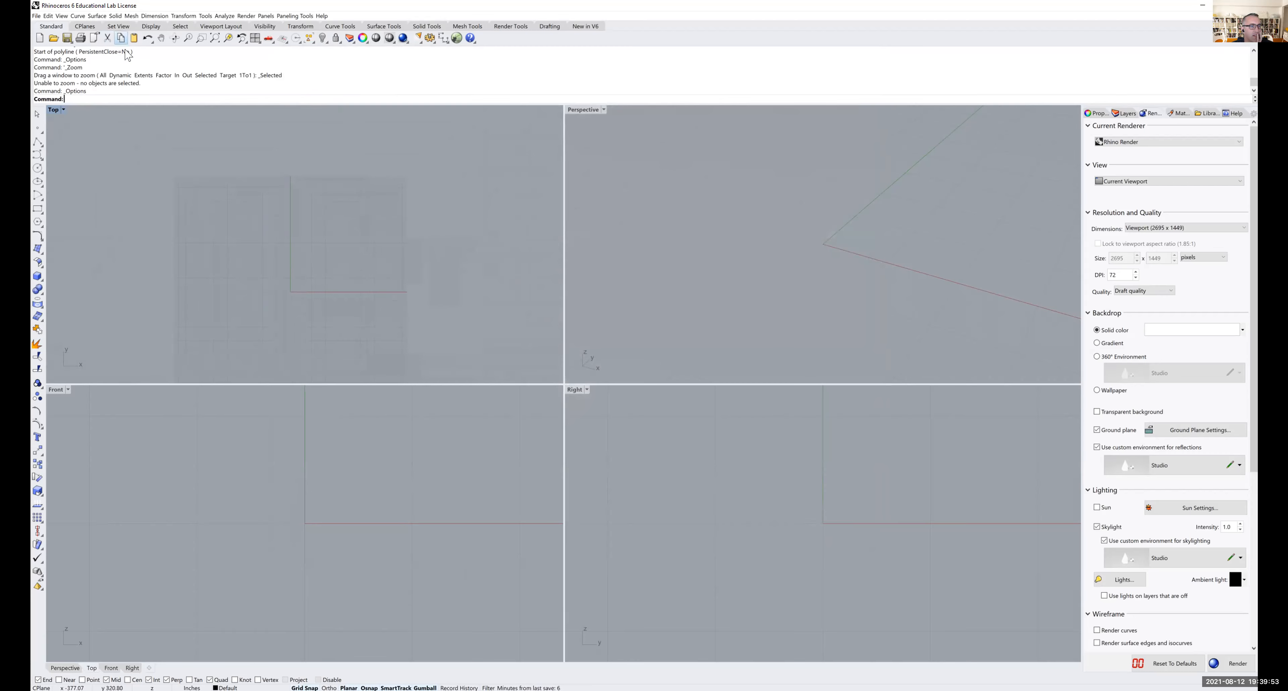
right_click_drag(309, 282, 284, 256)
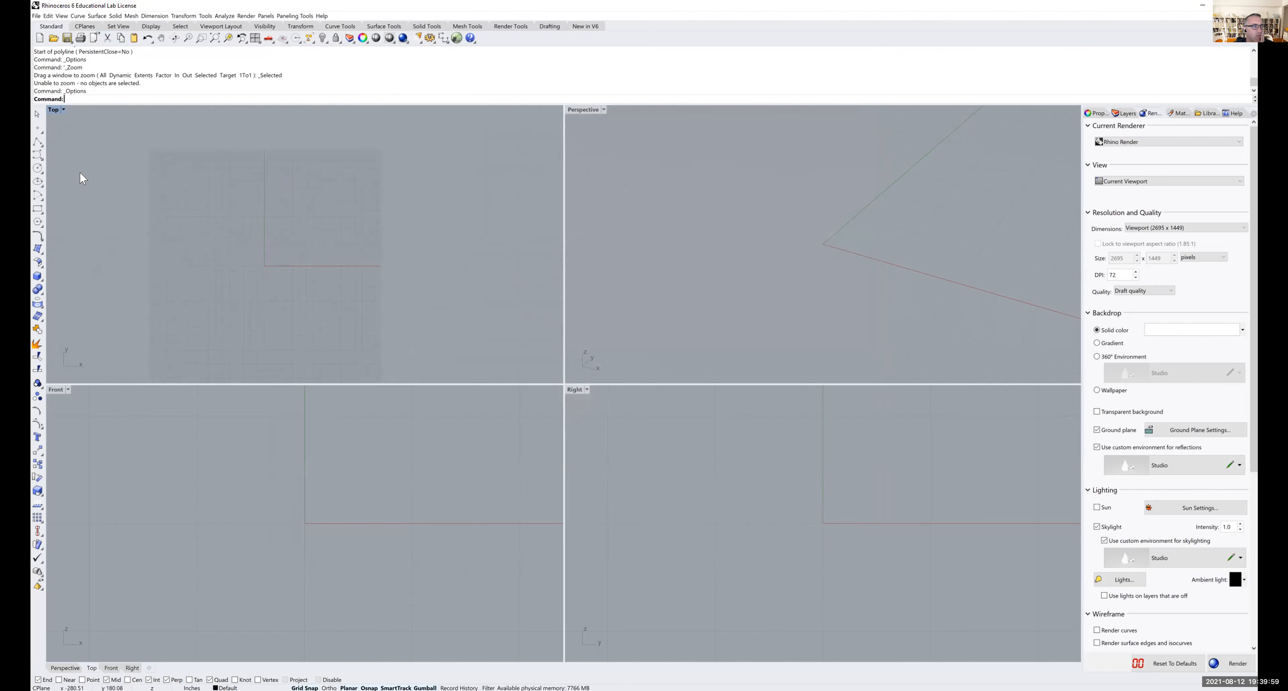
left_click(115, 16)
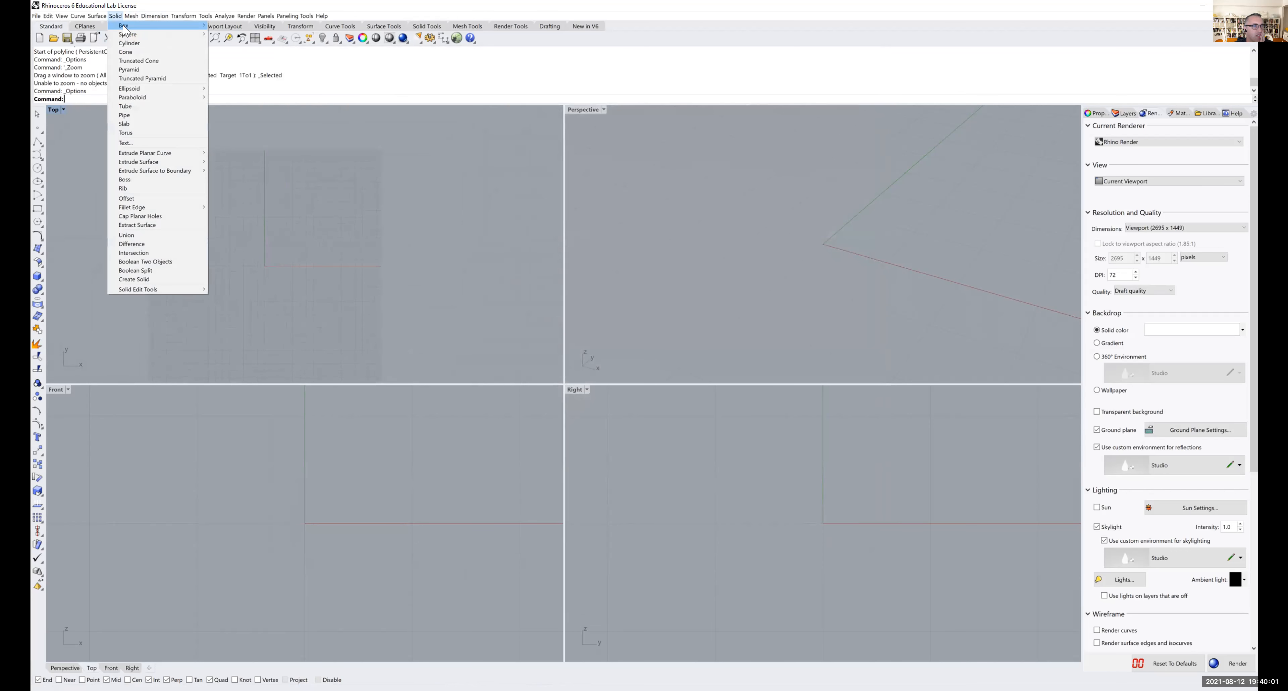
mouse_move(125, 28)
left_click(237, 27)
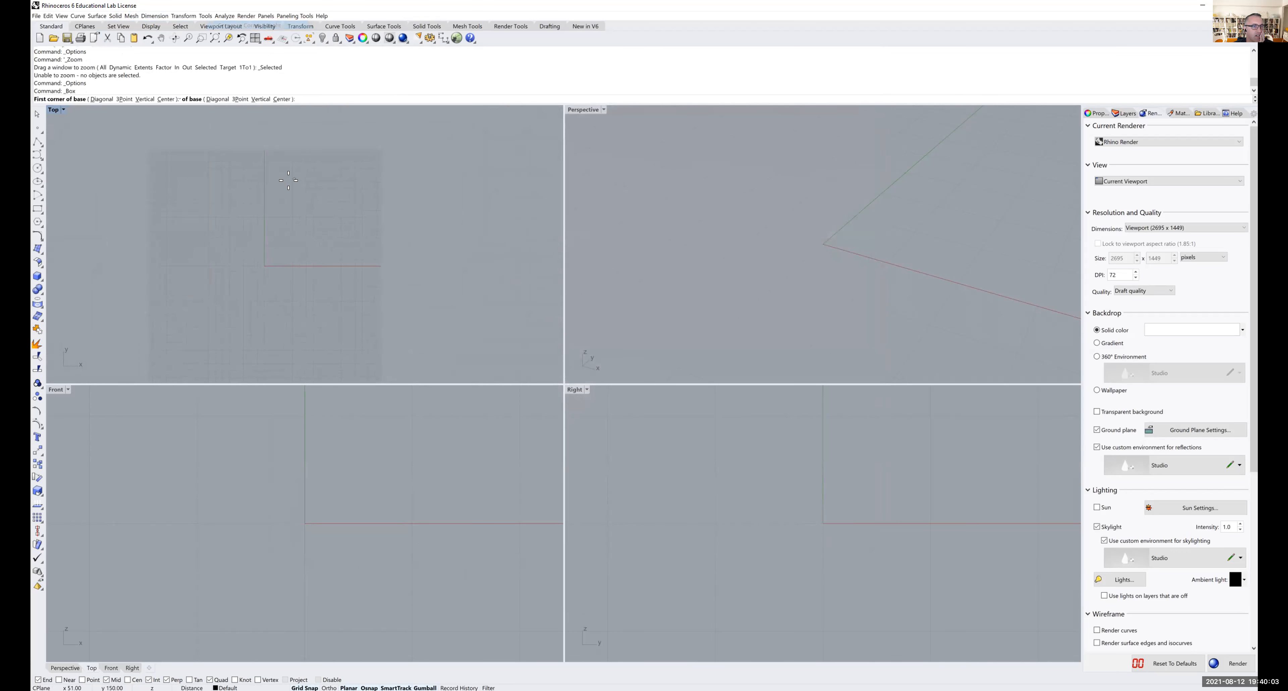
left_click(281, 253)
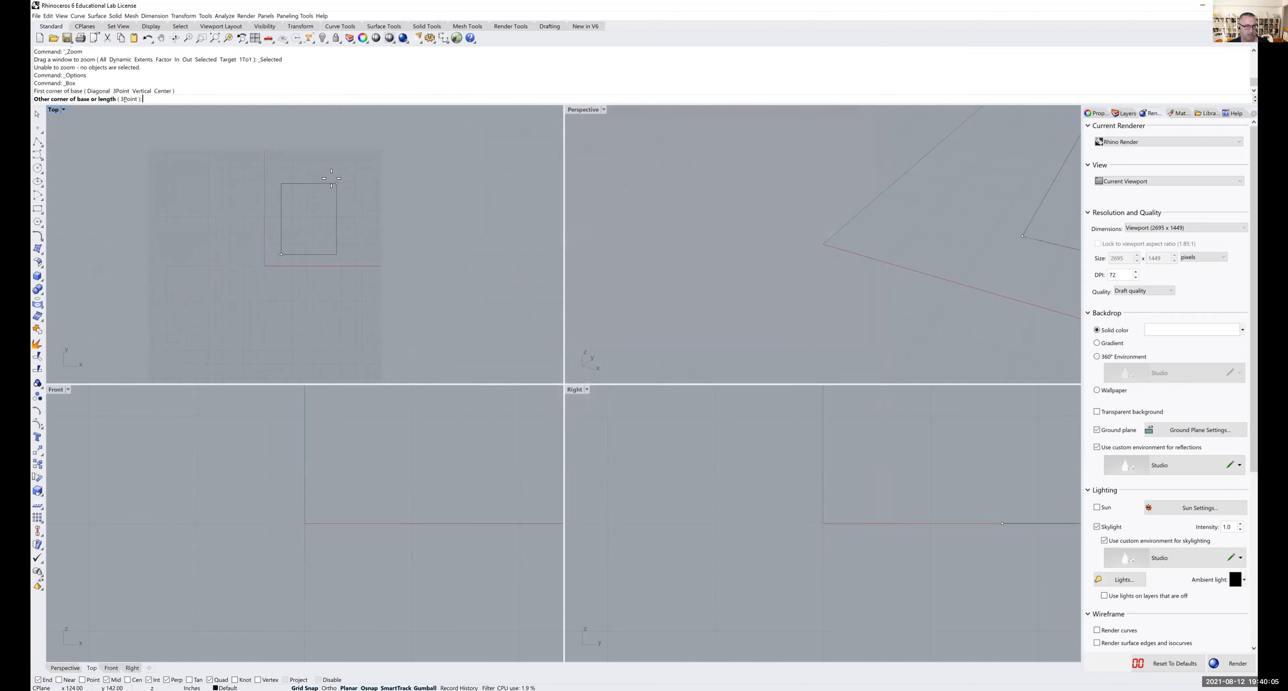
left_click(331, 178)
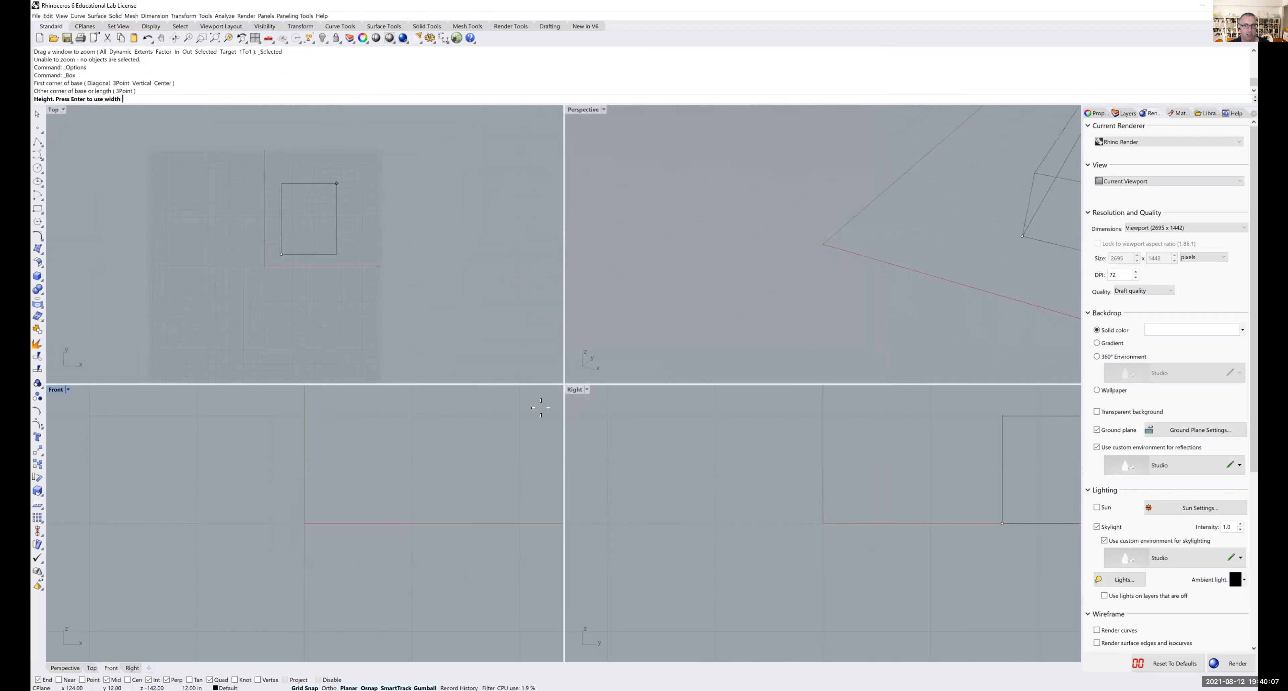
scroll(877, 262, "down", 5)
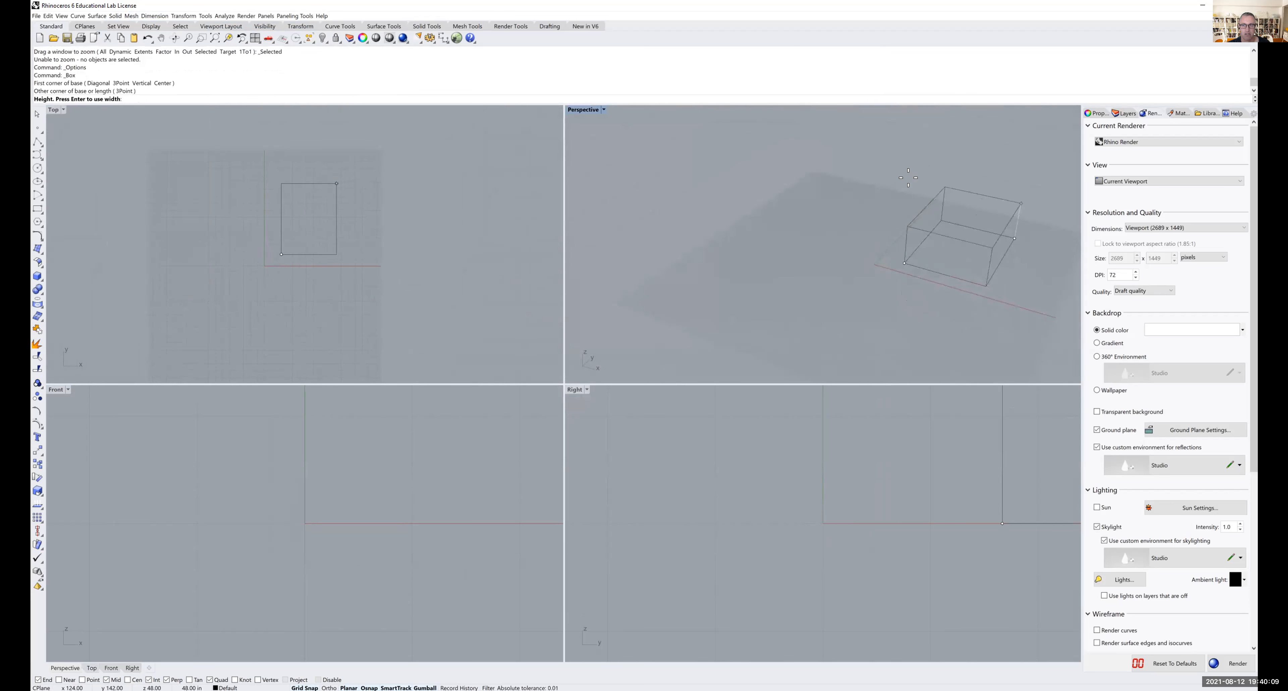
left_click(913, 151)
right_click_drag(885, 204, 709, 215)
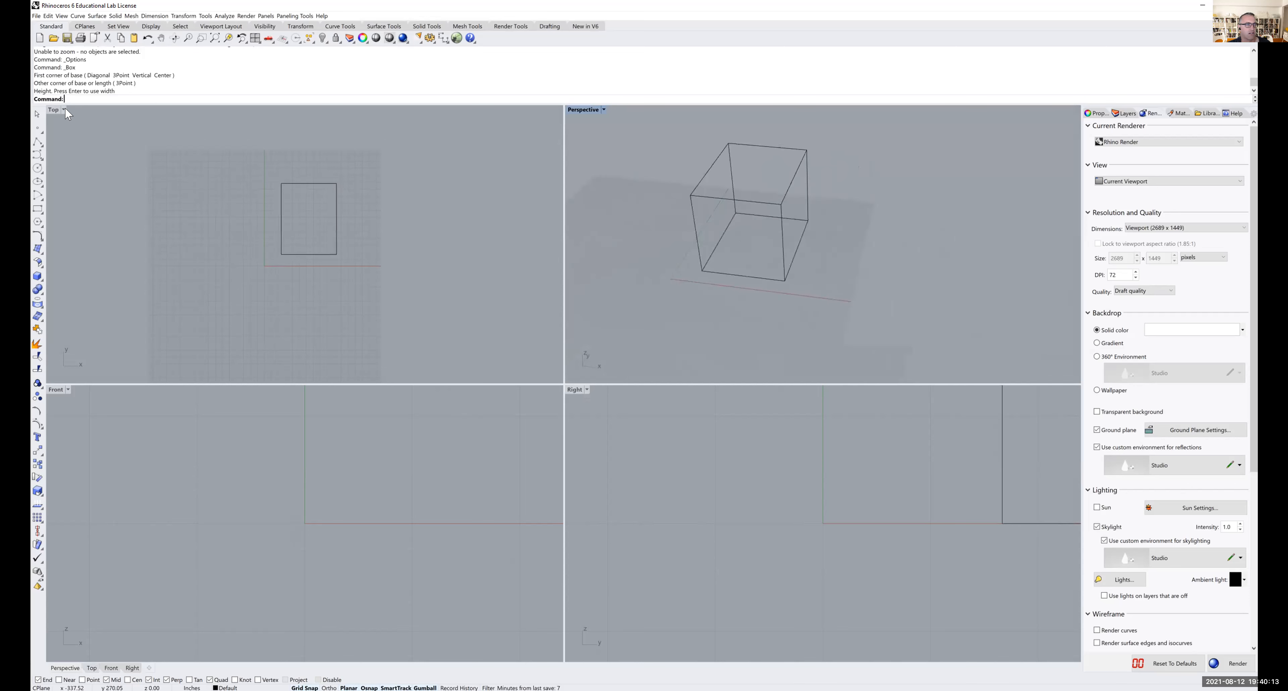
- Save the model in the Downloads folder as bootcamp001
left_click(37, 16)
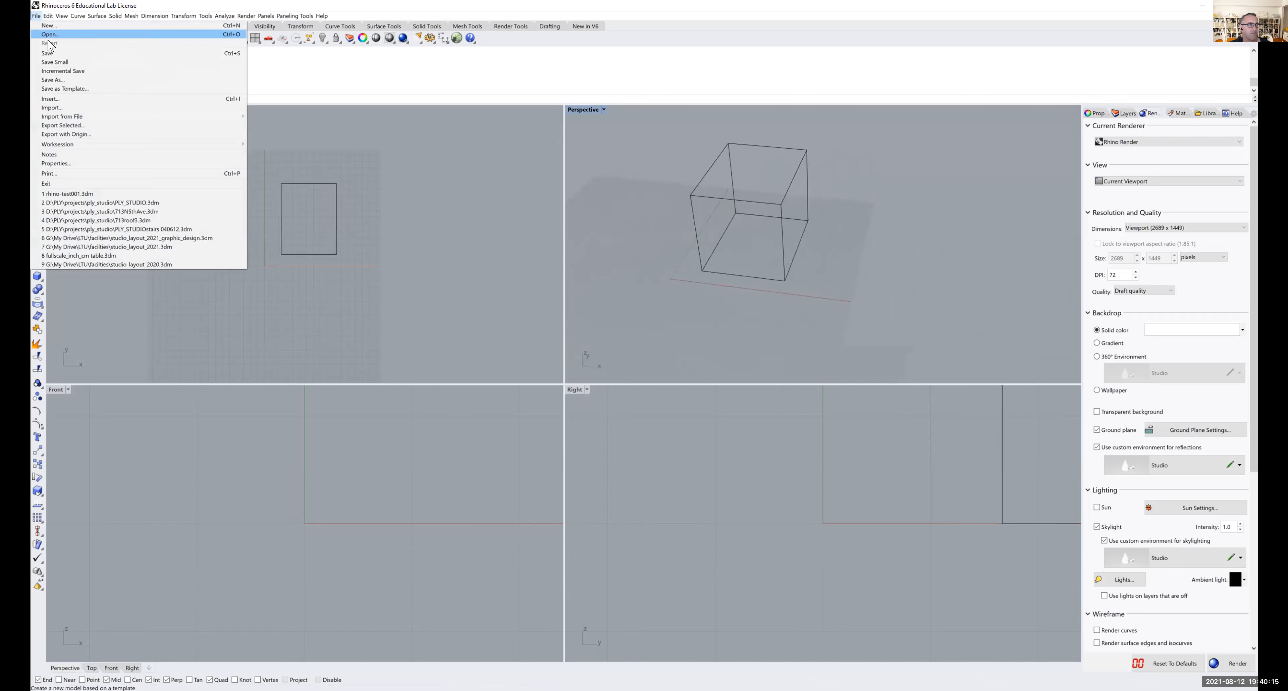
left_click(52, 79)
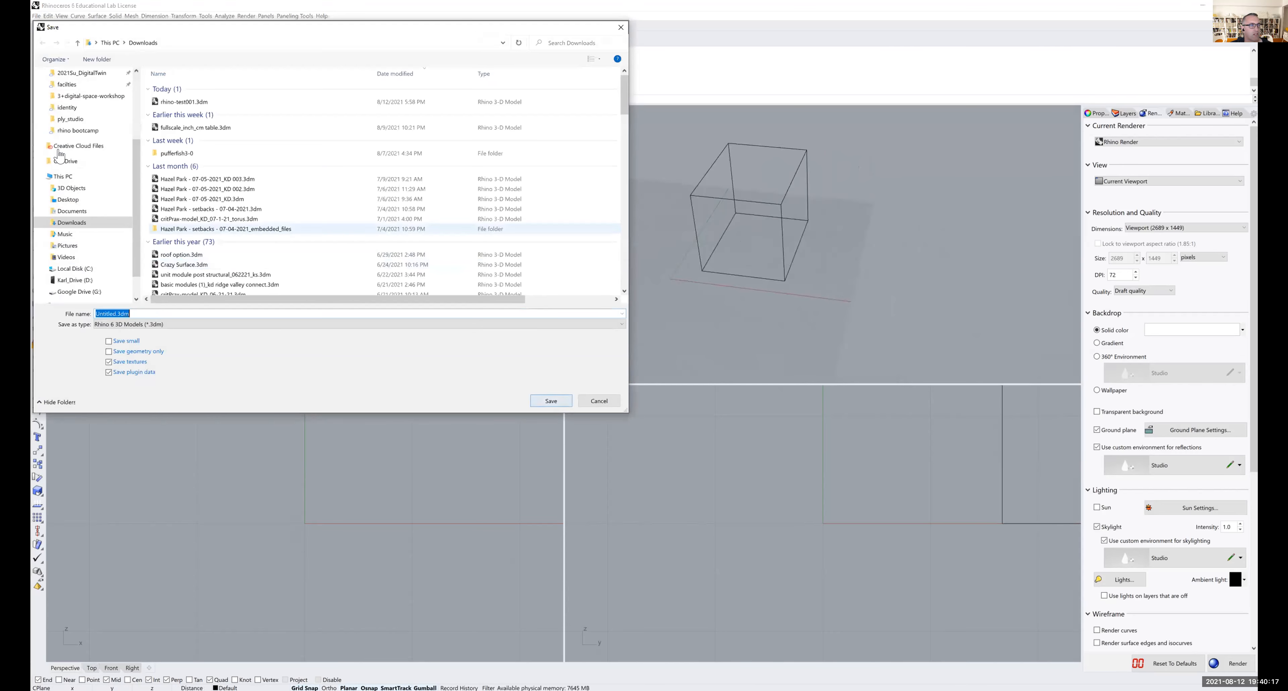
left_click(134, 313)
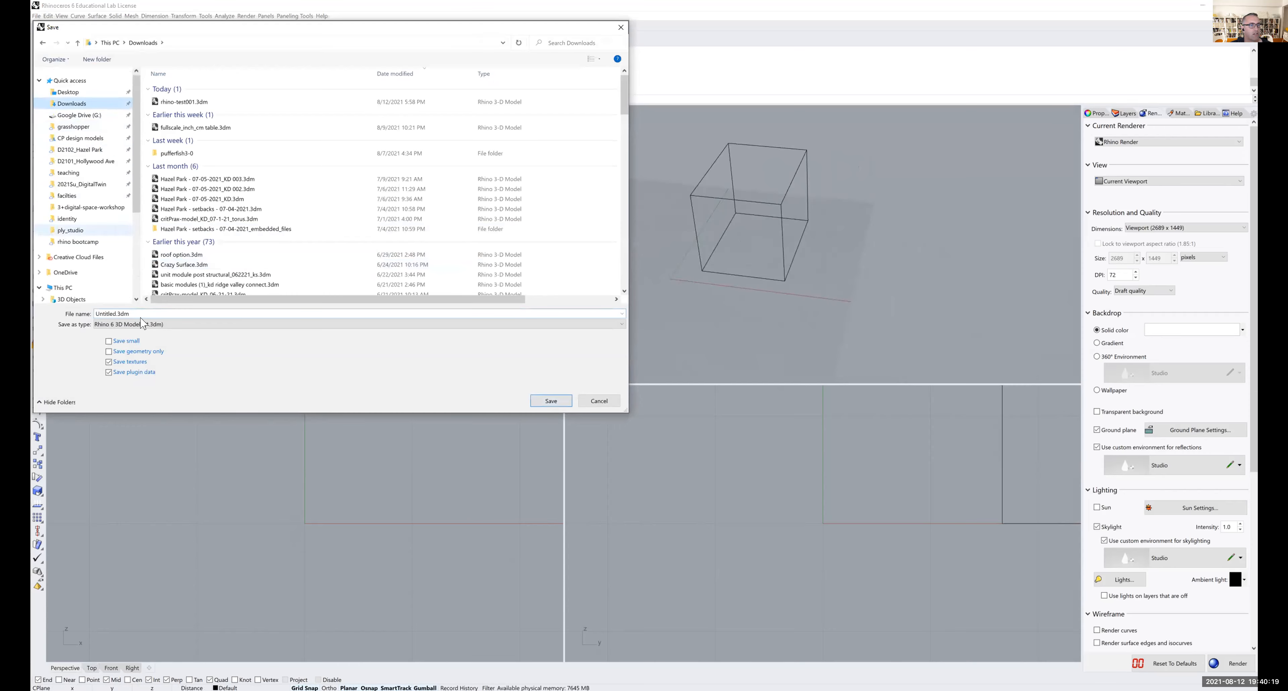
double_click(135, 312)
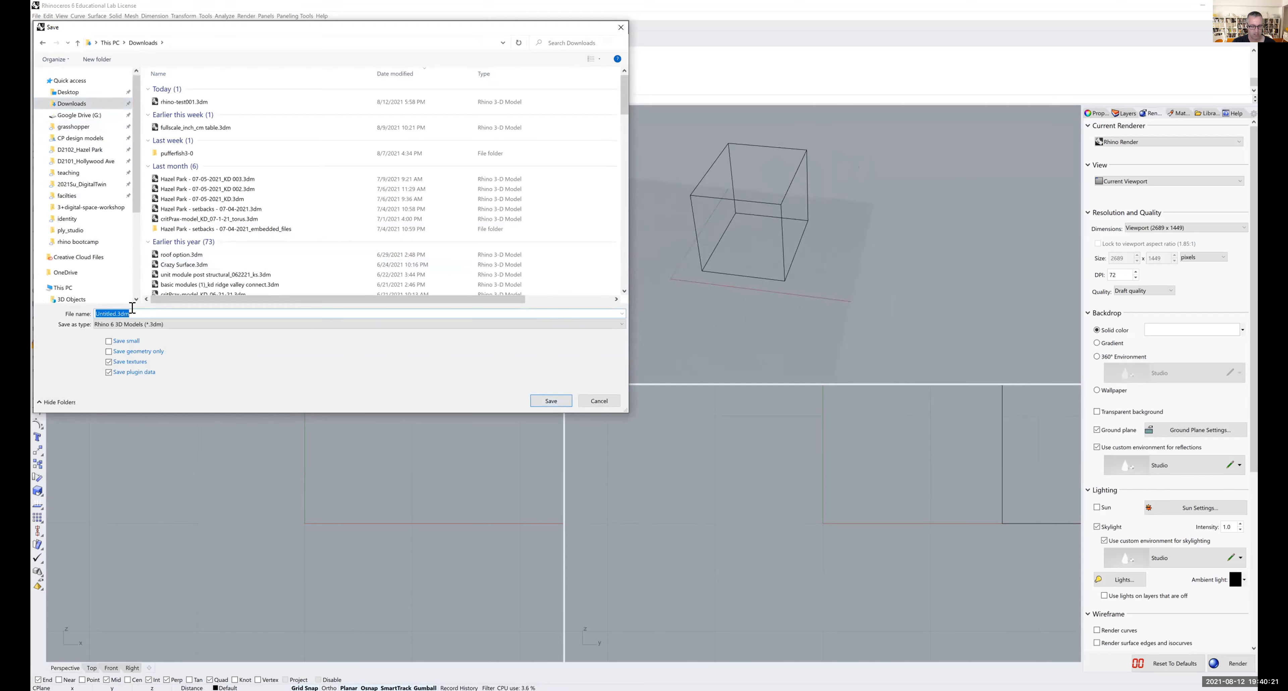
type("bootcamp00")
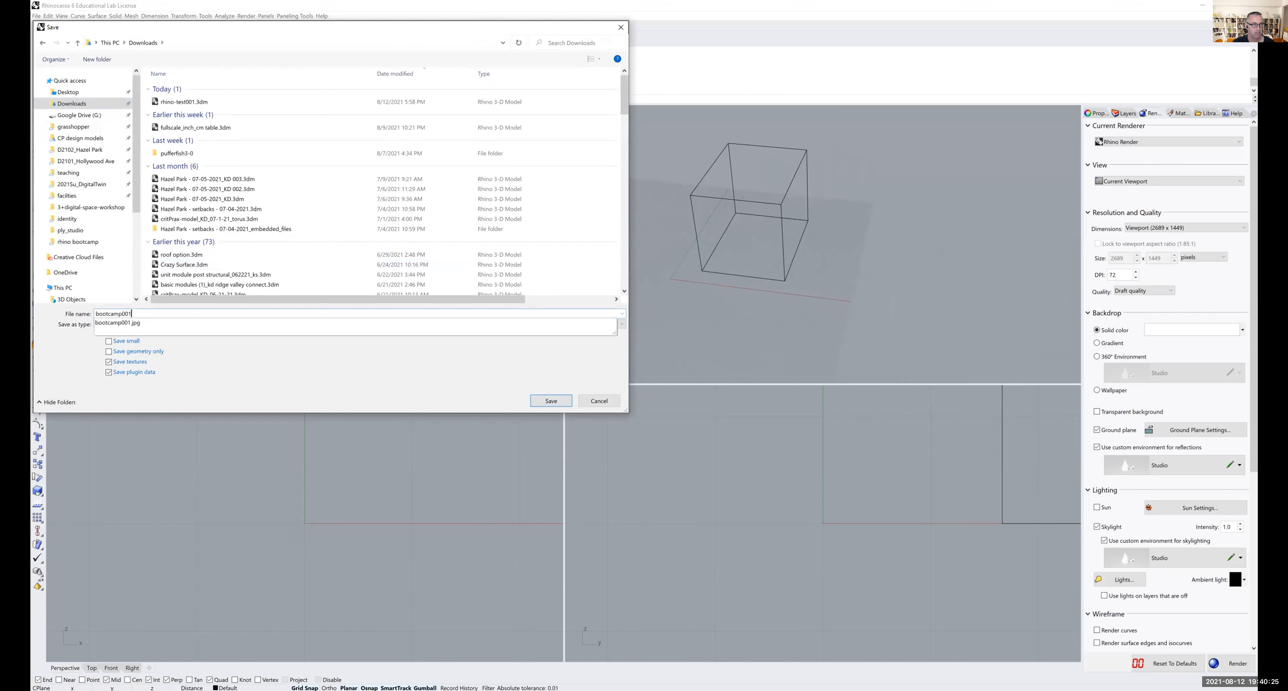
type("1")
key("Return")
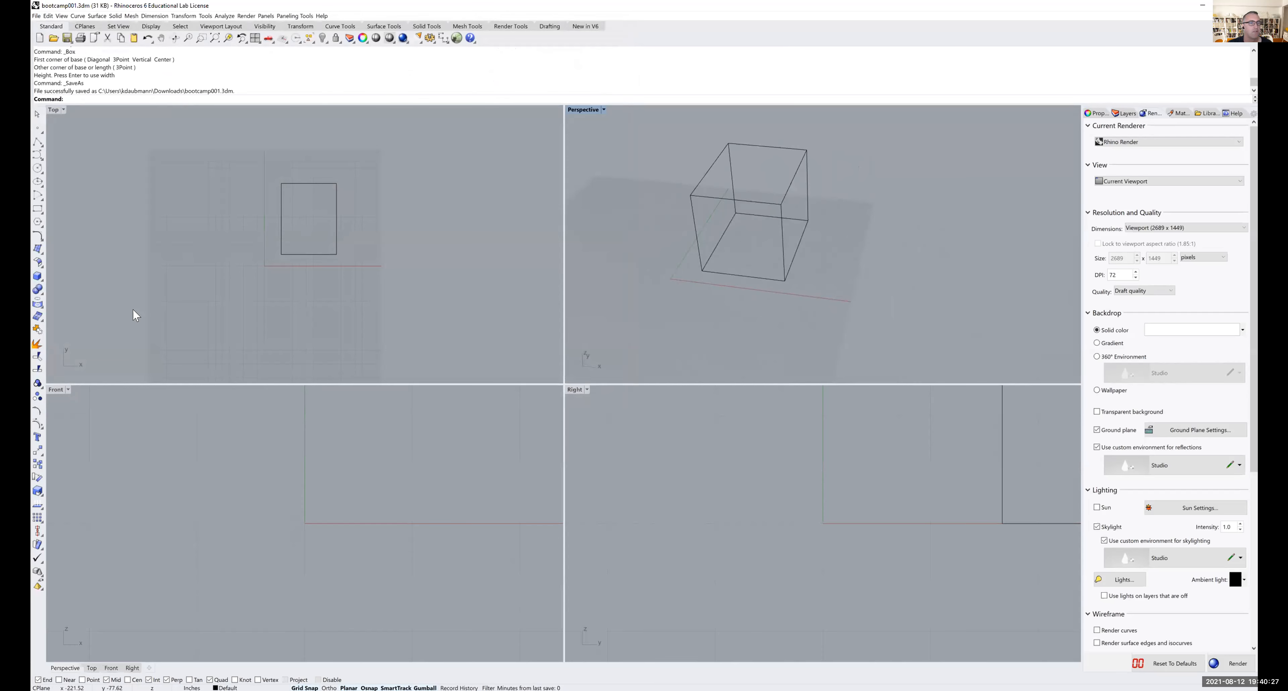
- Create a sphere by center and radius in the Top viewport, beside the box on the positive X side
right_click_drag(360, 216, 307, 239)
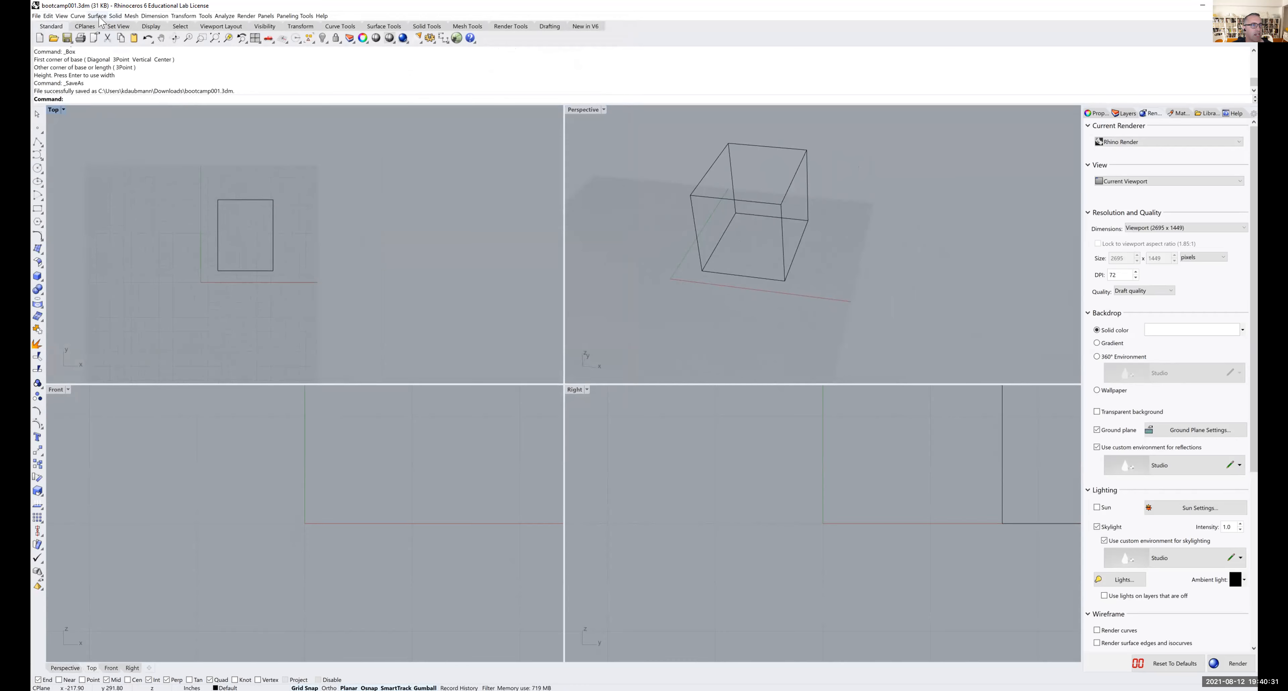
left_click(116, 16)
mouse_move(138, 35)
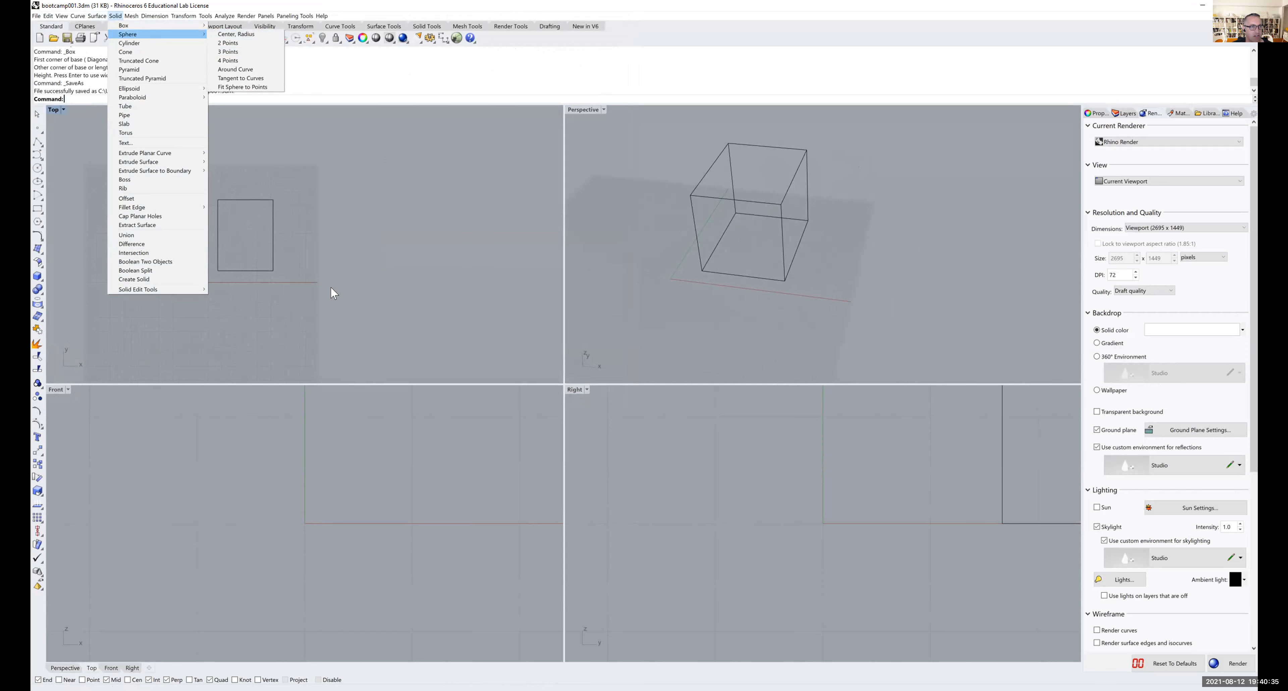
left_click(236, 34)
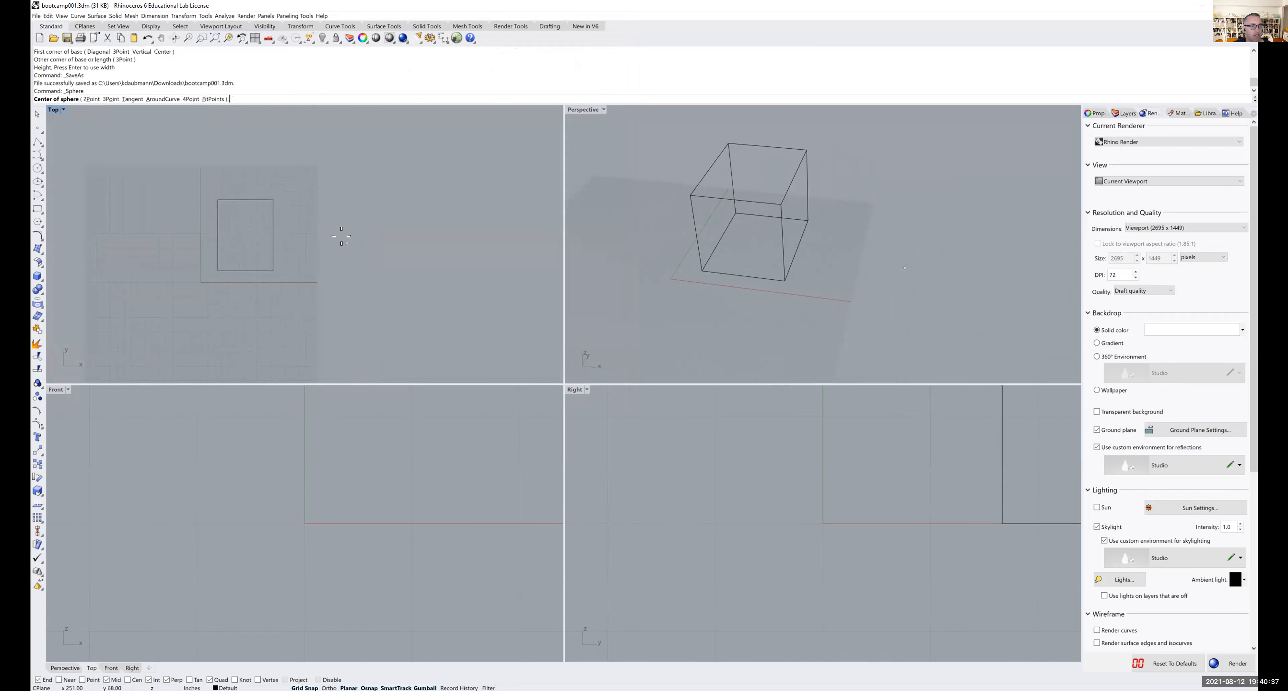
left_click(326, 224)
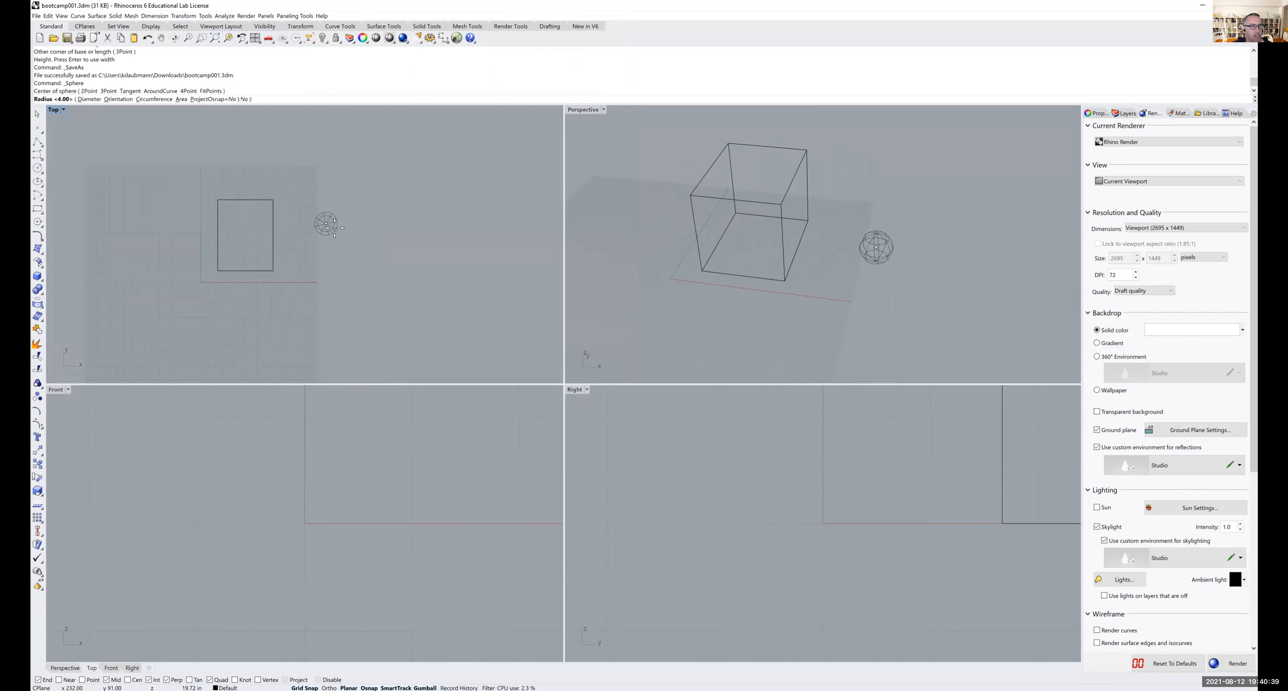
left_click(346, 254)
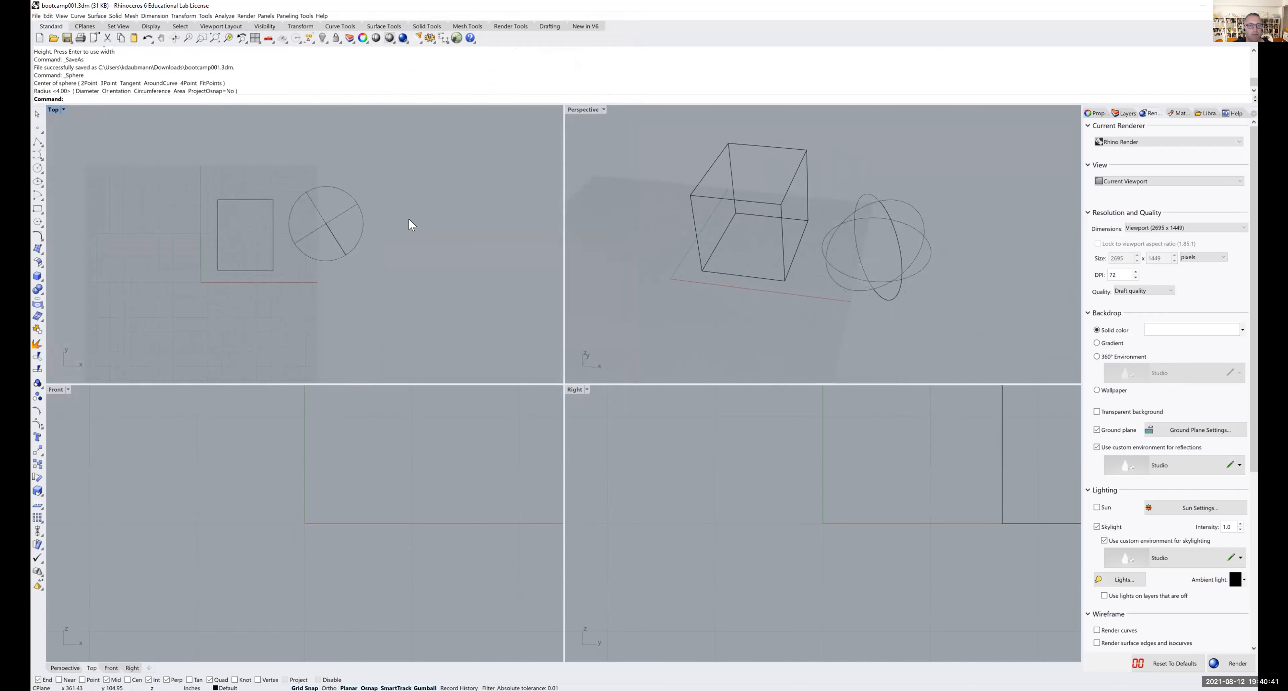
- Switch the Perspective viewport to Ghosted display and select the sphere
right_click_drag(815, 263, 758, 220)
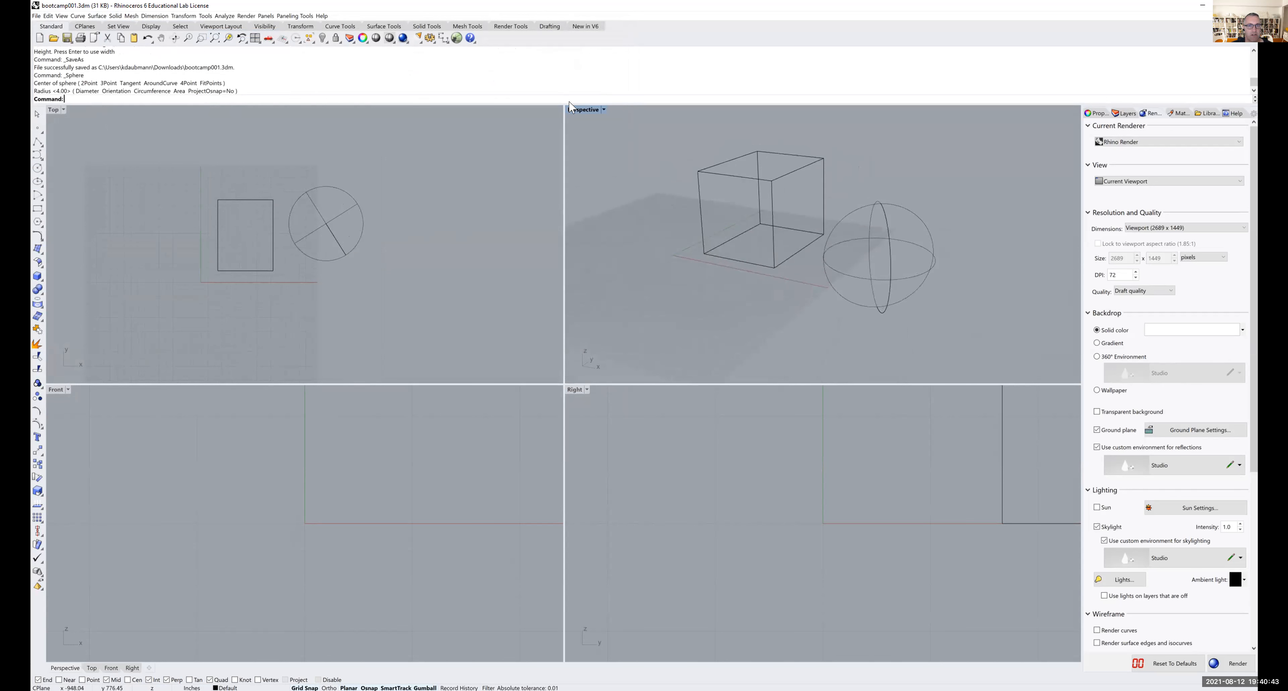
left_click(581, 109)
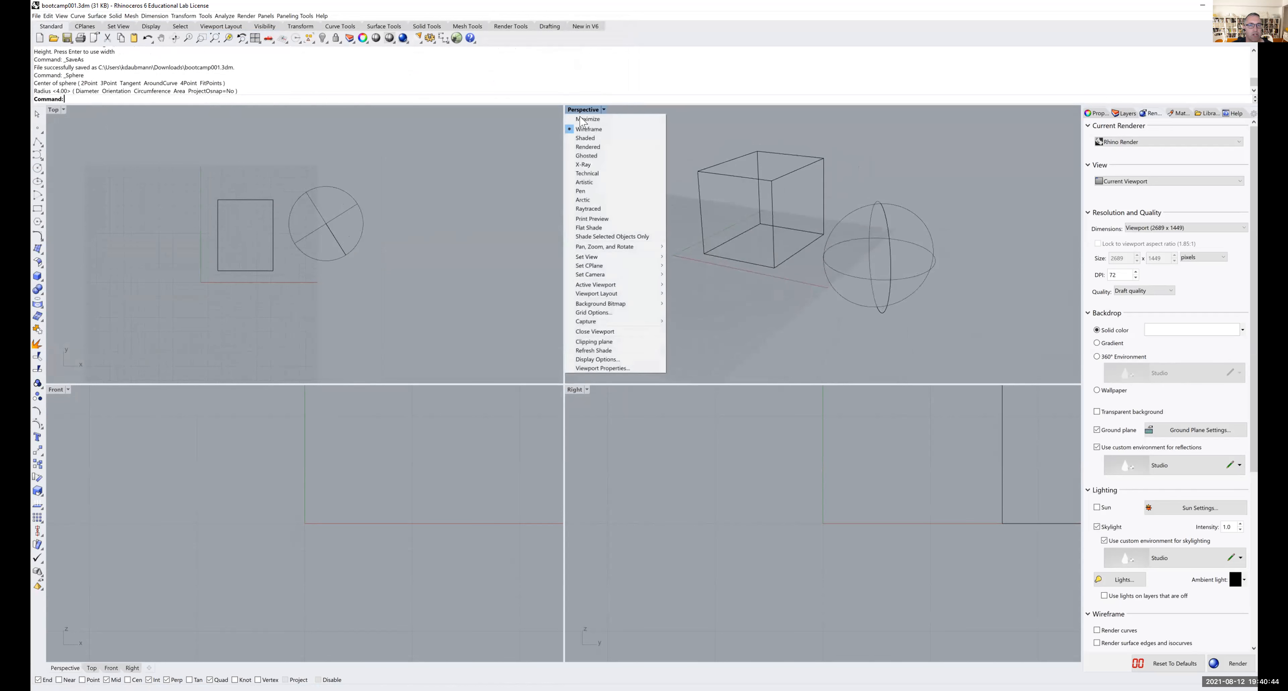
left_click(588, 157)
mouse_move(653, 210)
right_mouse_down()
mouse_move(669, 196)
mouse_move(651, 202)
mouse_move(693, 210)
mouse_move(670, 191)
mouse_move(711, 227)
mouse_move(691, 244)
right_mouse_up()
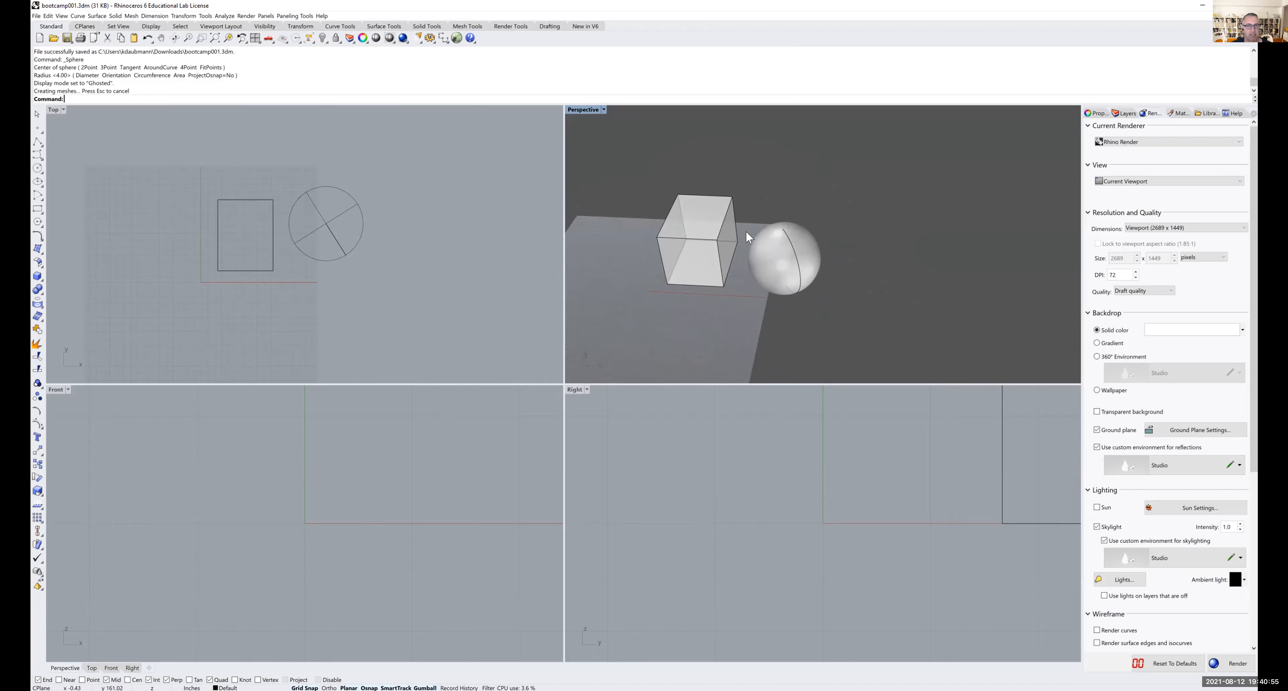
left_click(777, 246)
right_click_drag(777, 247, 752, 278)
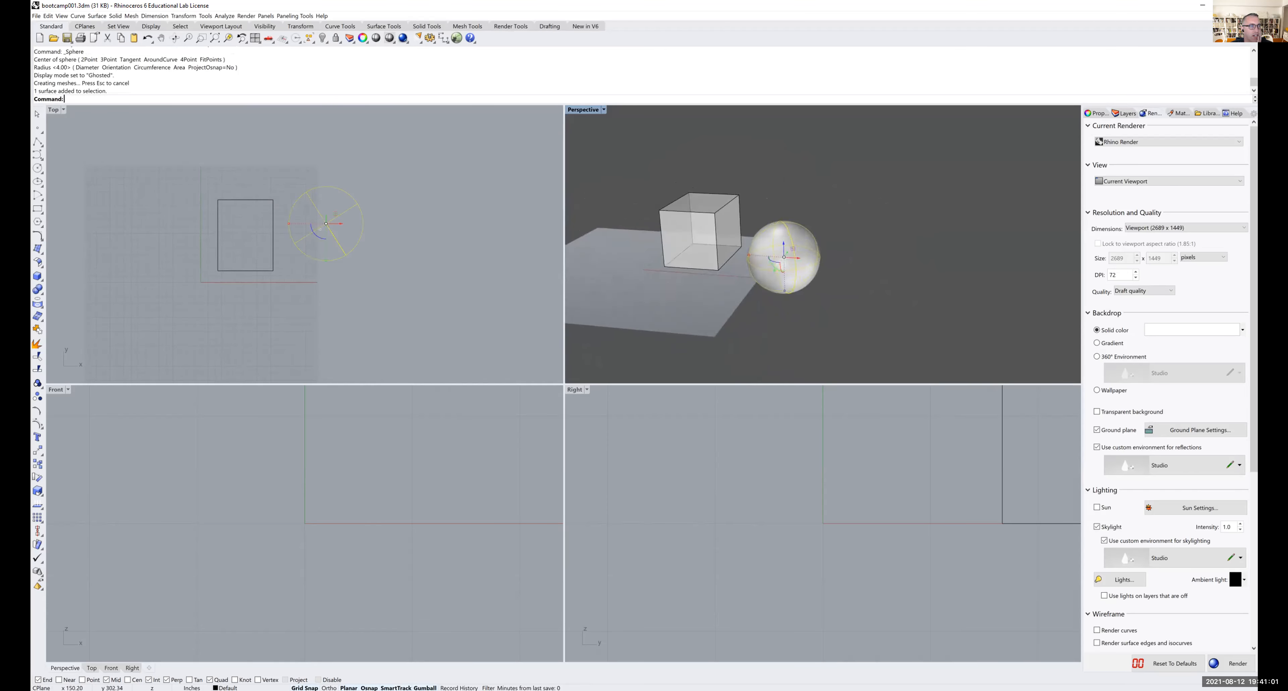
- Export only the sphere to the Downloads folder as bootcamp002.3dm and clear the selection
left_click(36, 15)
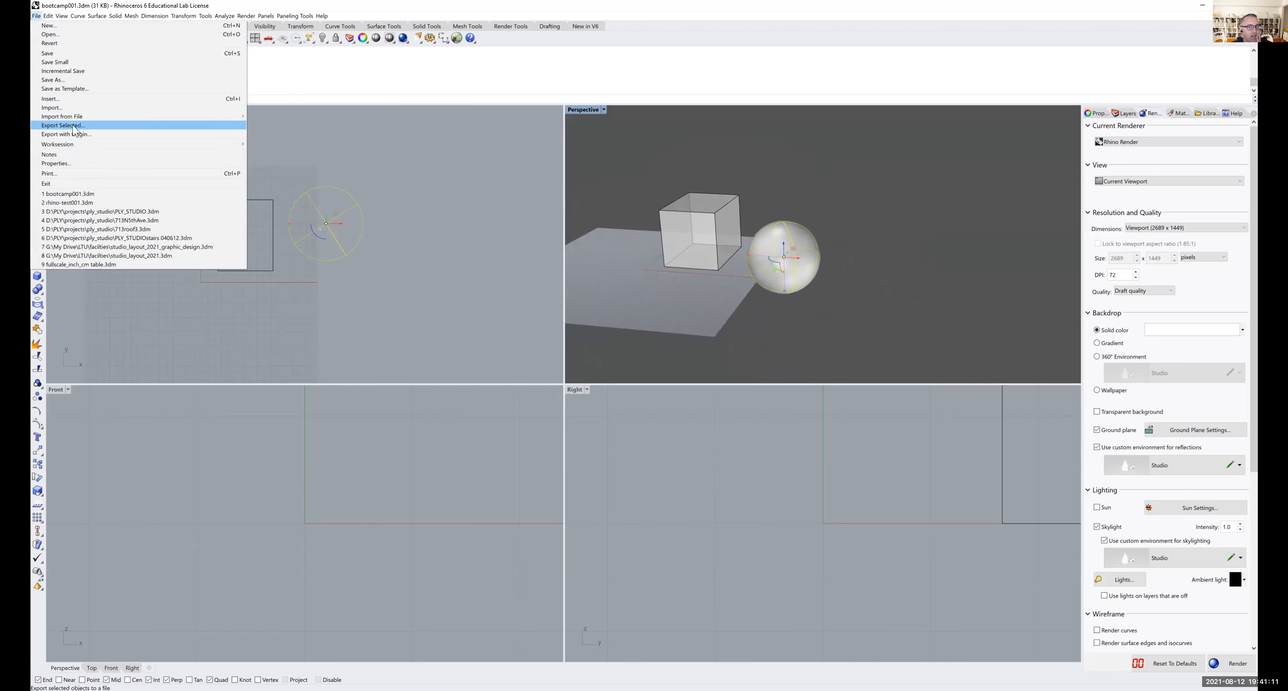
left_click_drag(426, 159, 321, 283)
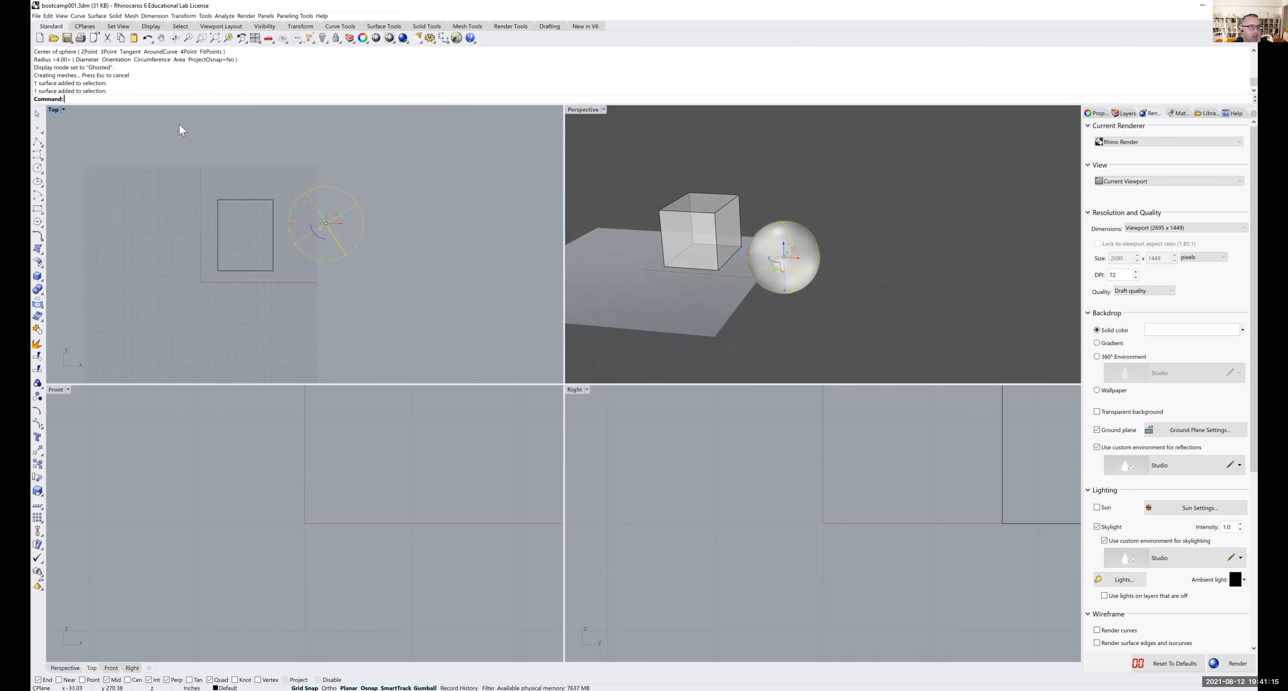
left_click(36, 15)
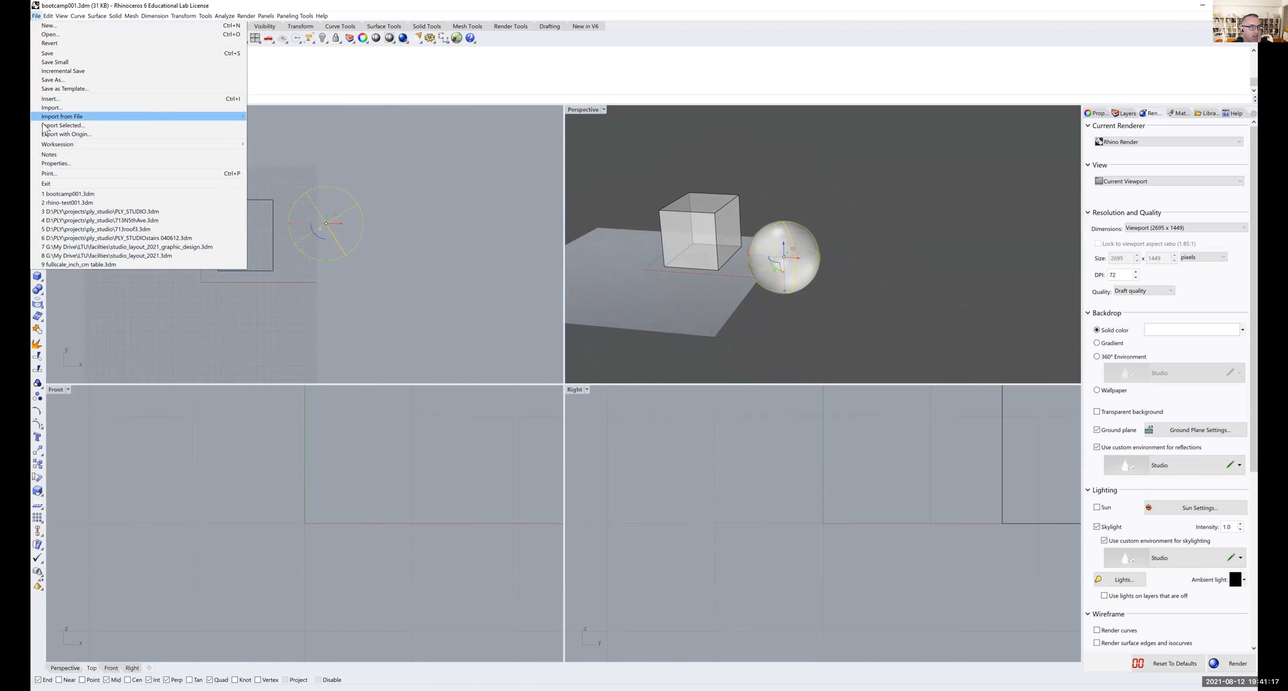
left_click(62, 125)
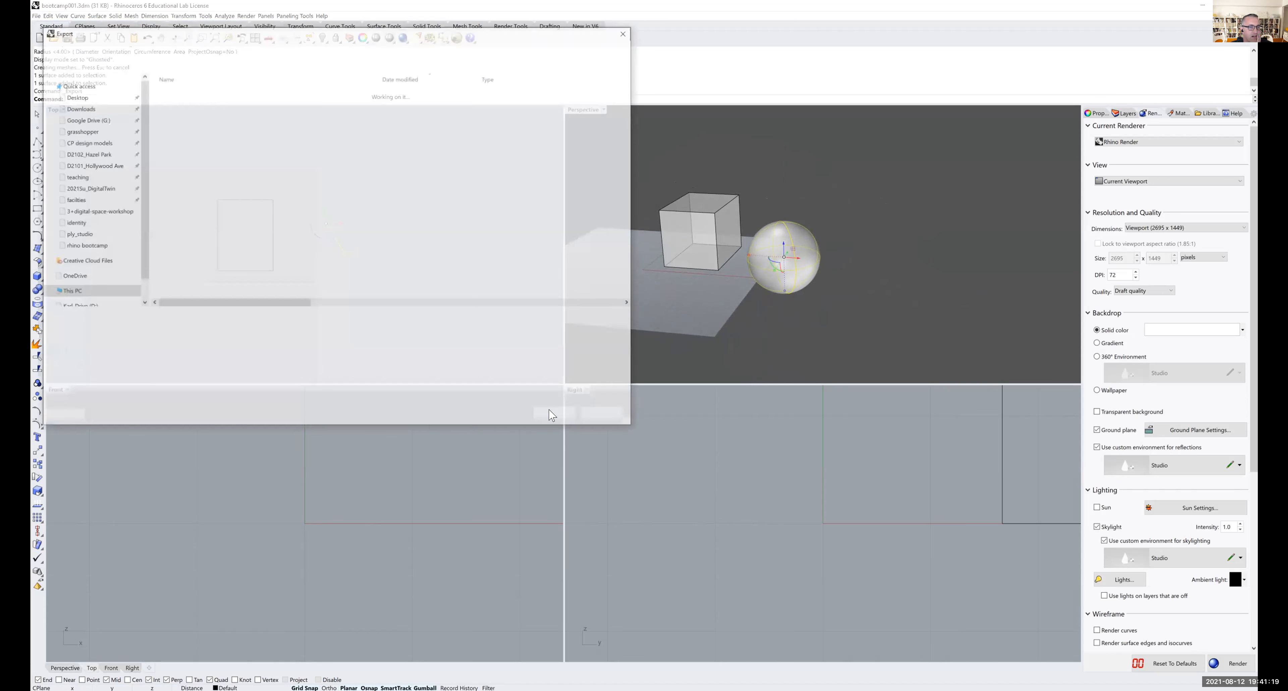
left_click(176, 103)
left_click(123, 313)
left_click(127, 313)
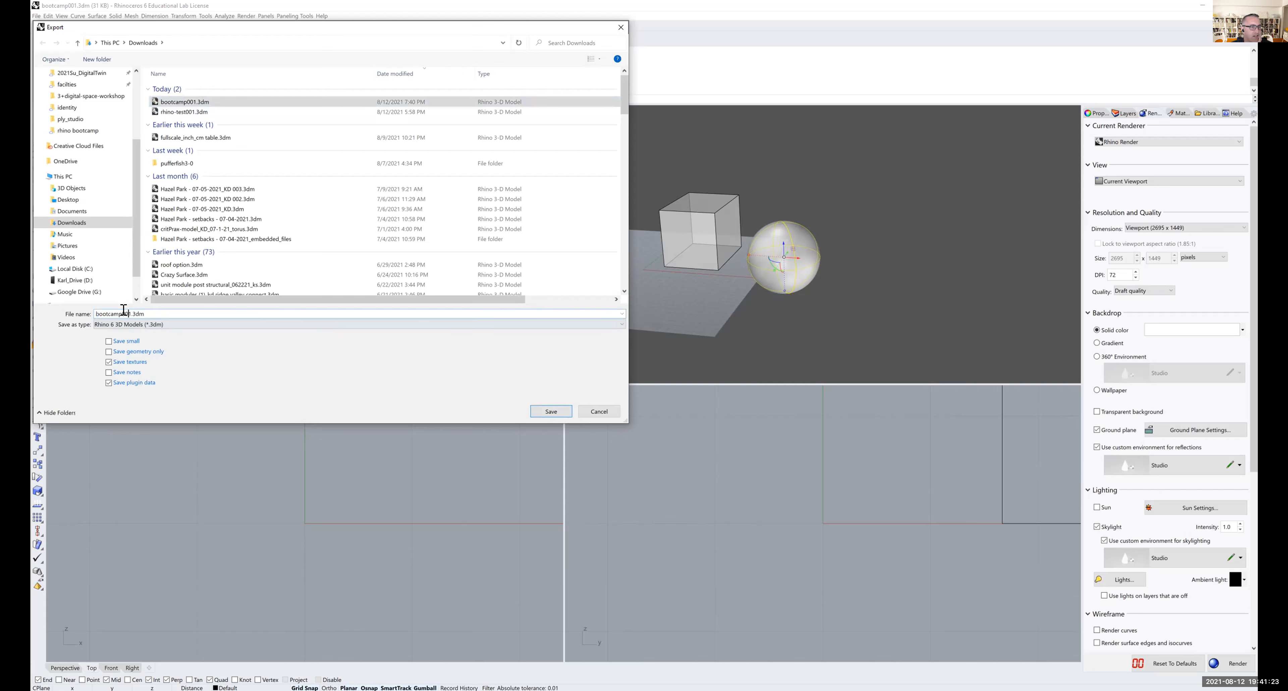
key("BackSpace")
type("2")
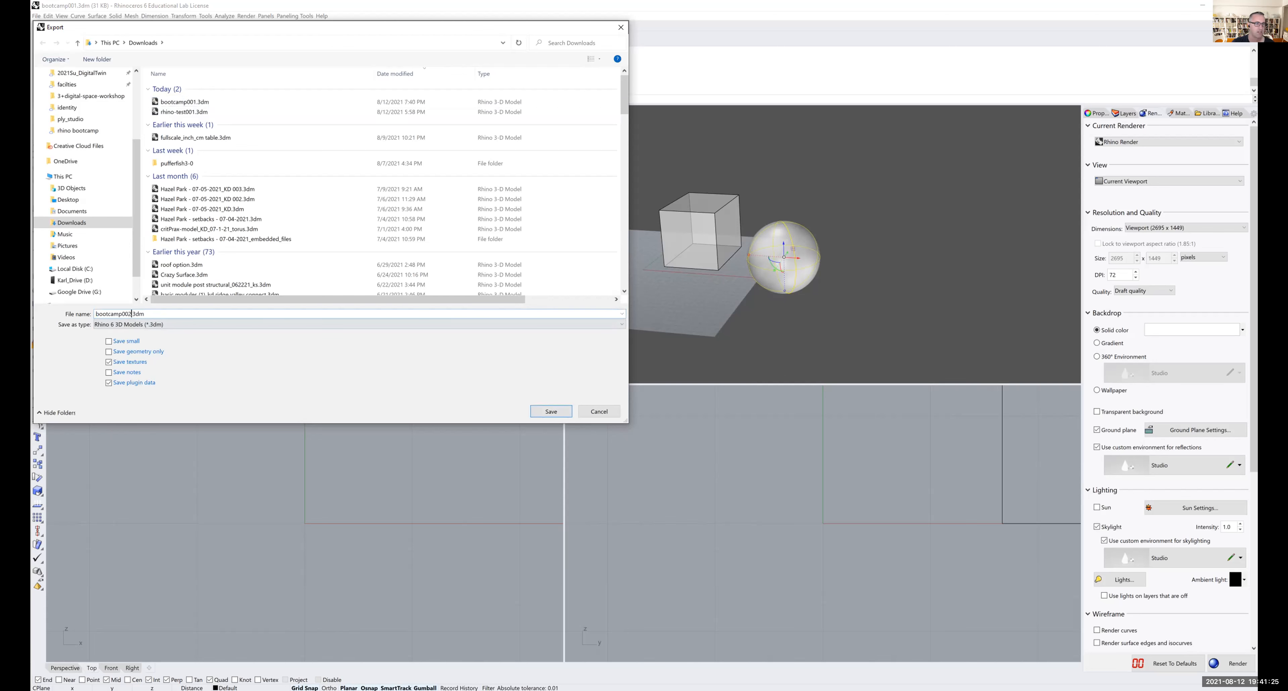
key("Return")
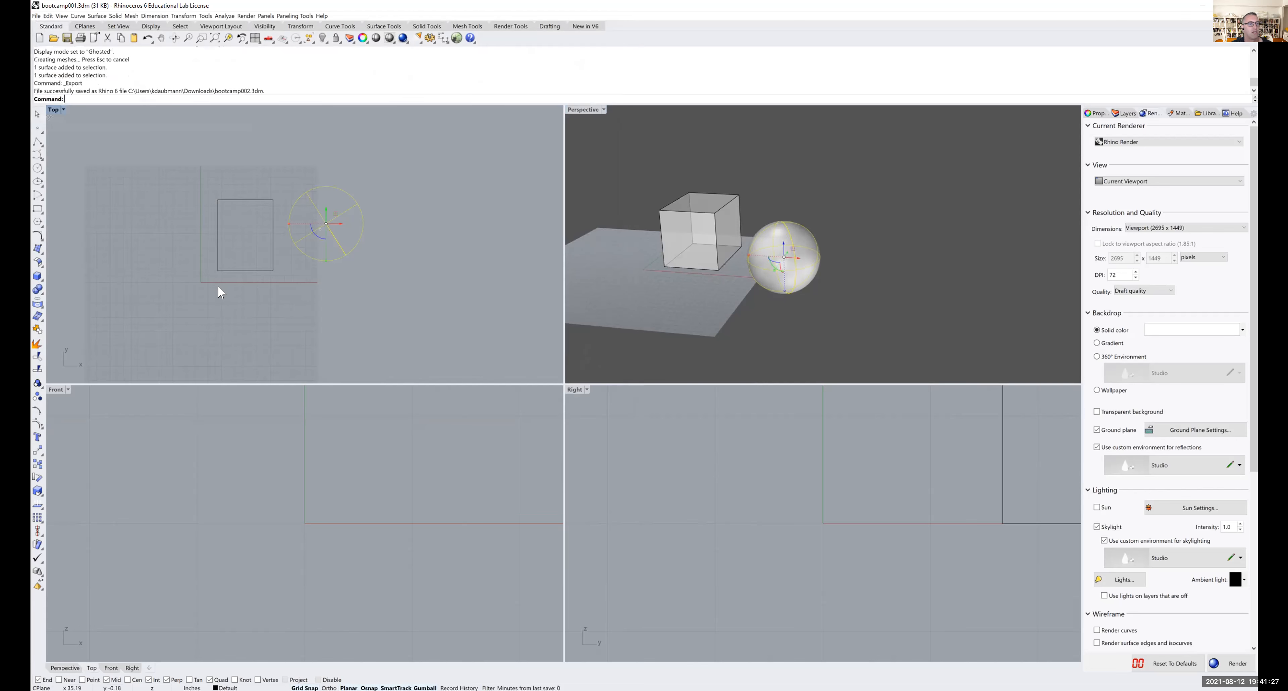
left_click(236, 299)
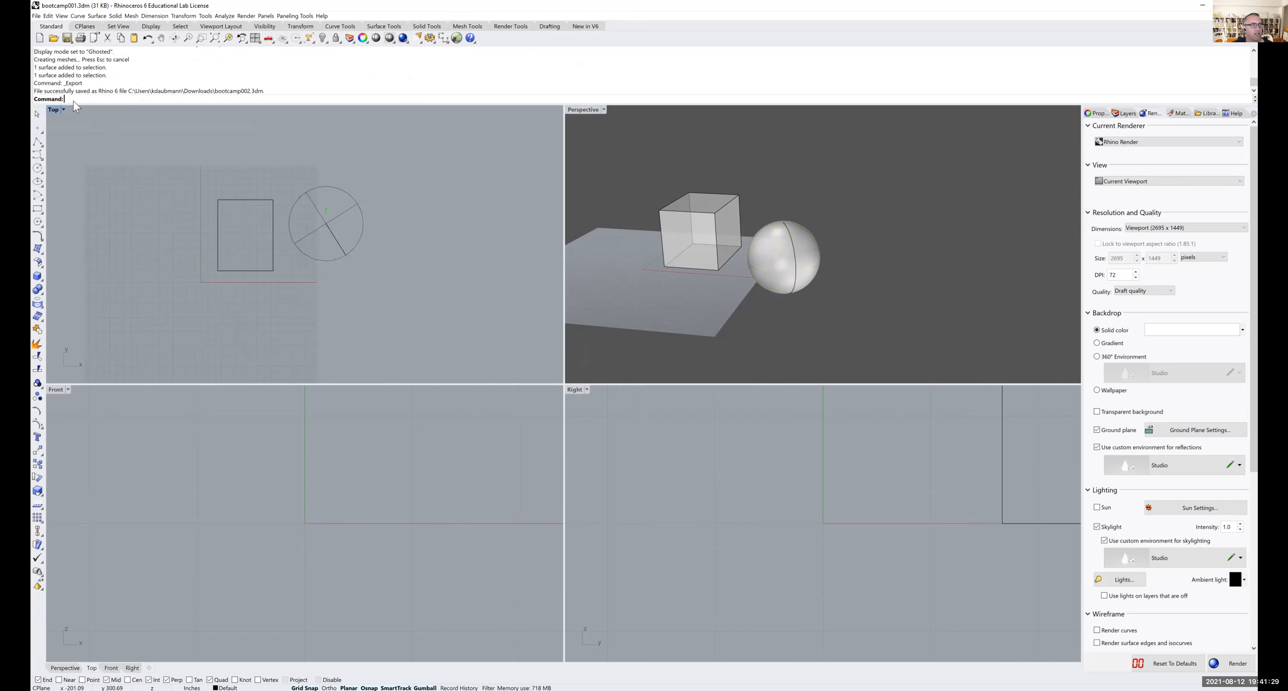
- Reopen bootcamp001.3dm from the Downloads folder without saving the changes to the current model
left_click(52, 43)
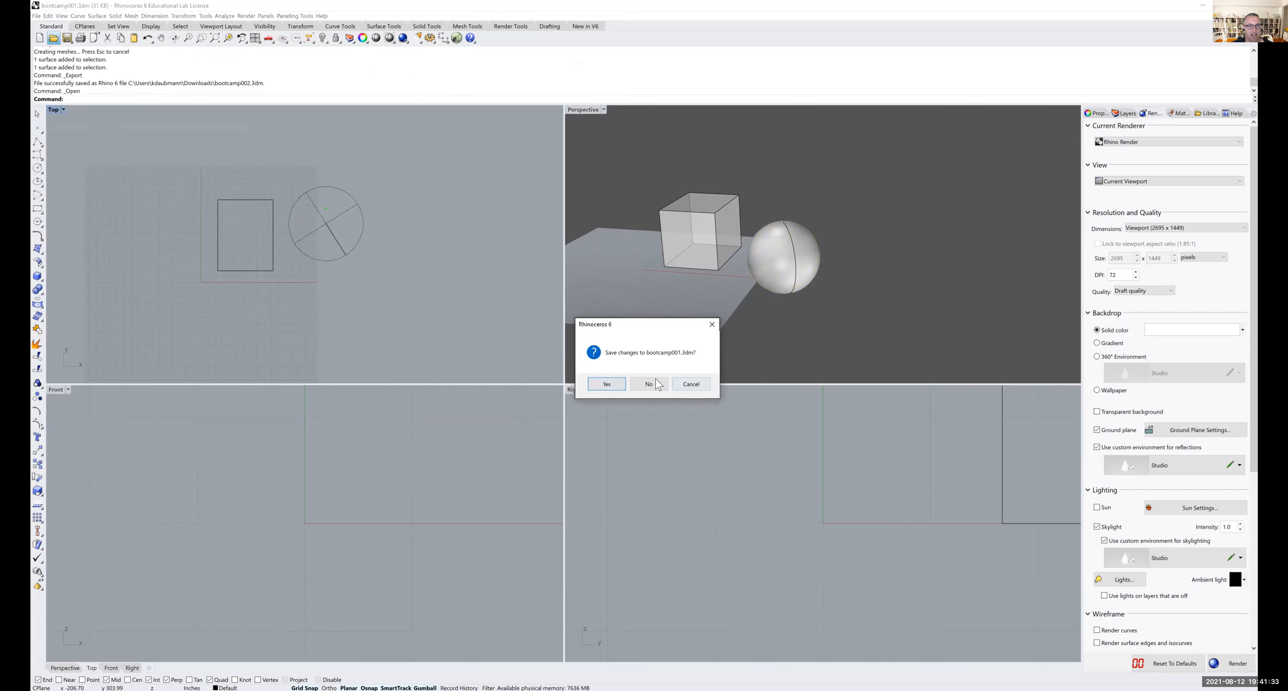
left_click(649, 384)
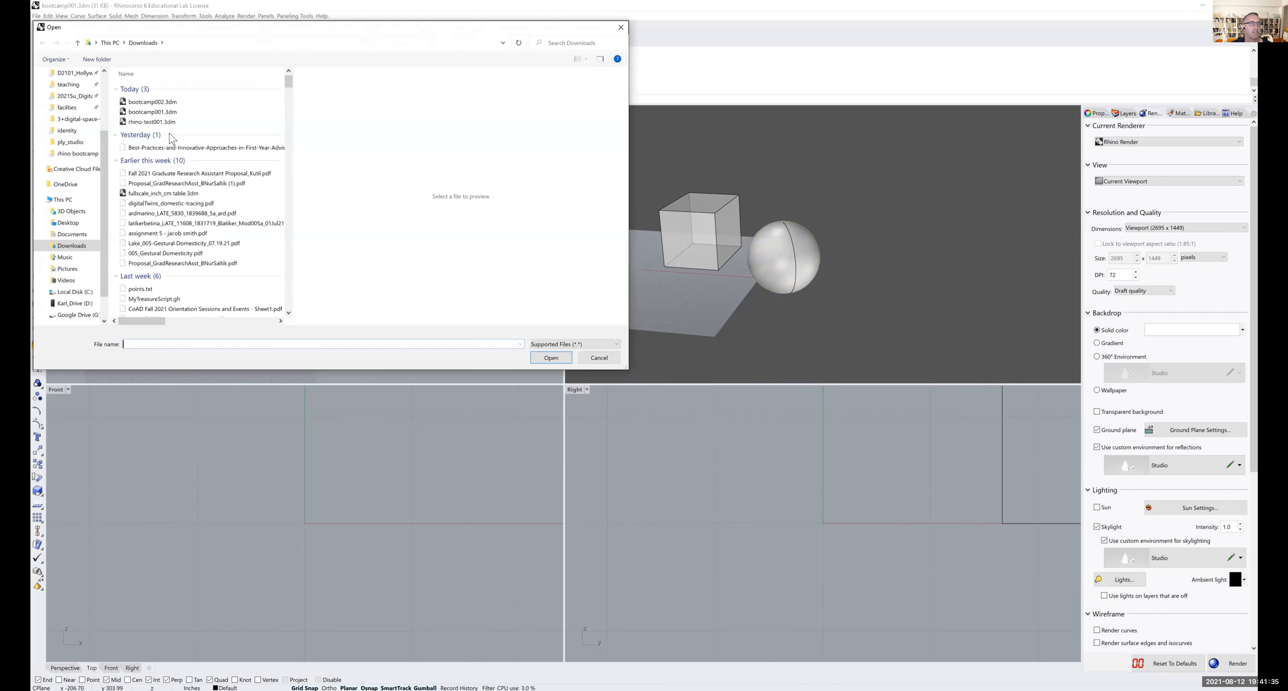
left_click(148, 113)
double_click(148, 113)
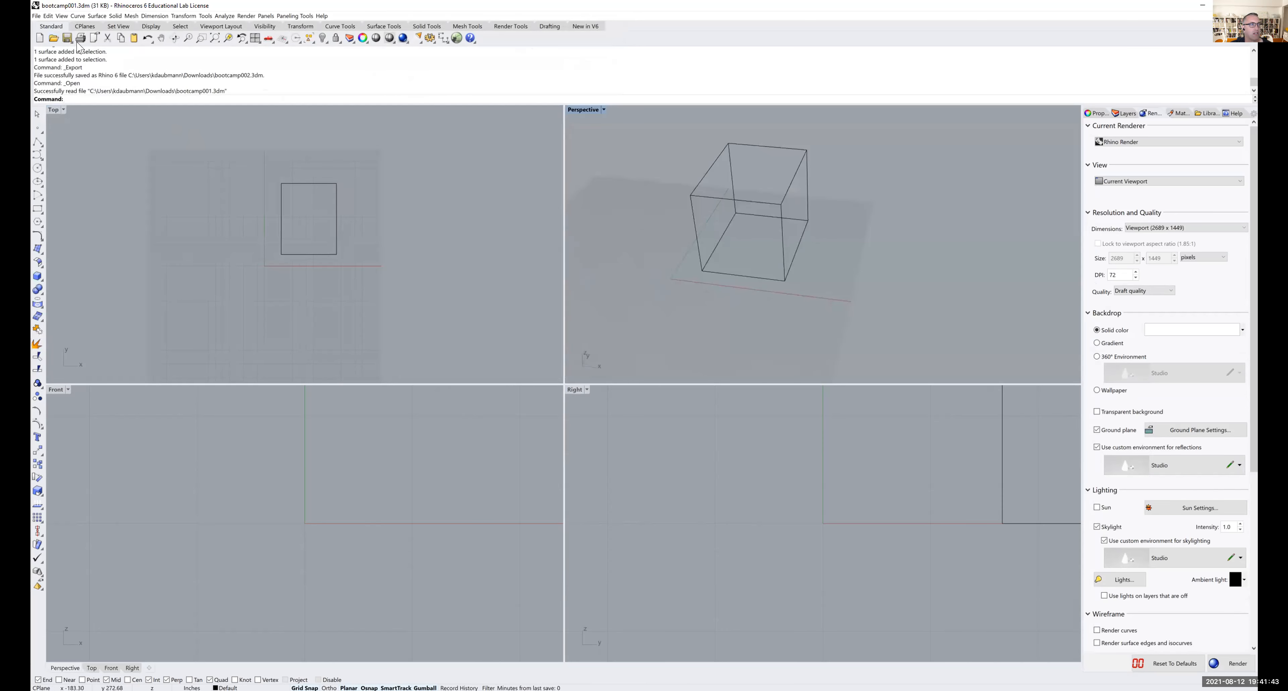
- Import bootcamp002.3dm from the Downloads folder into the current model
left_click(36, 15)
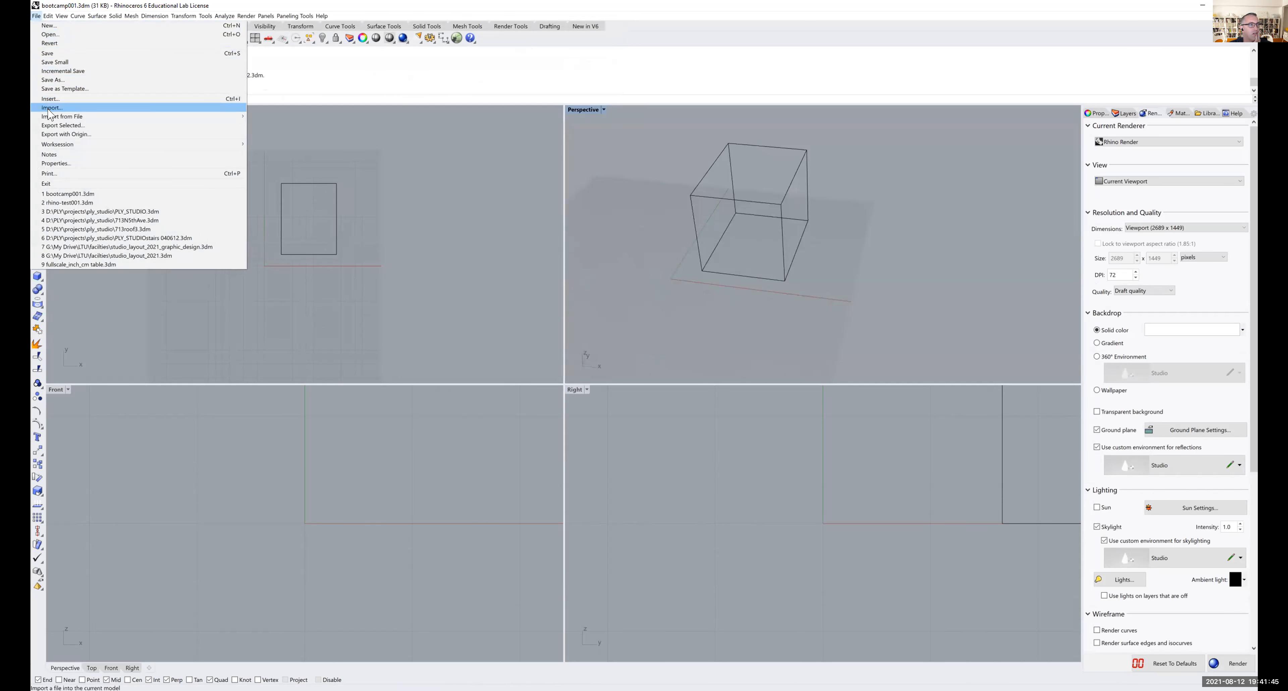
left_click(50, 108)
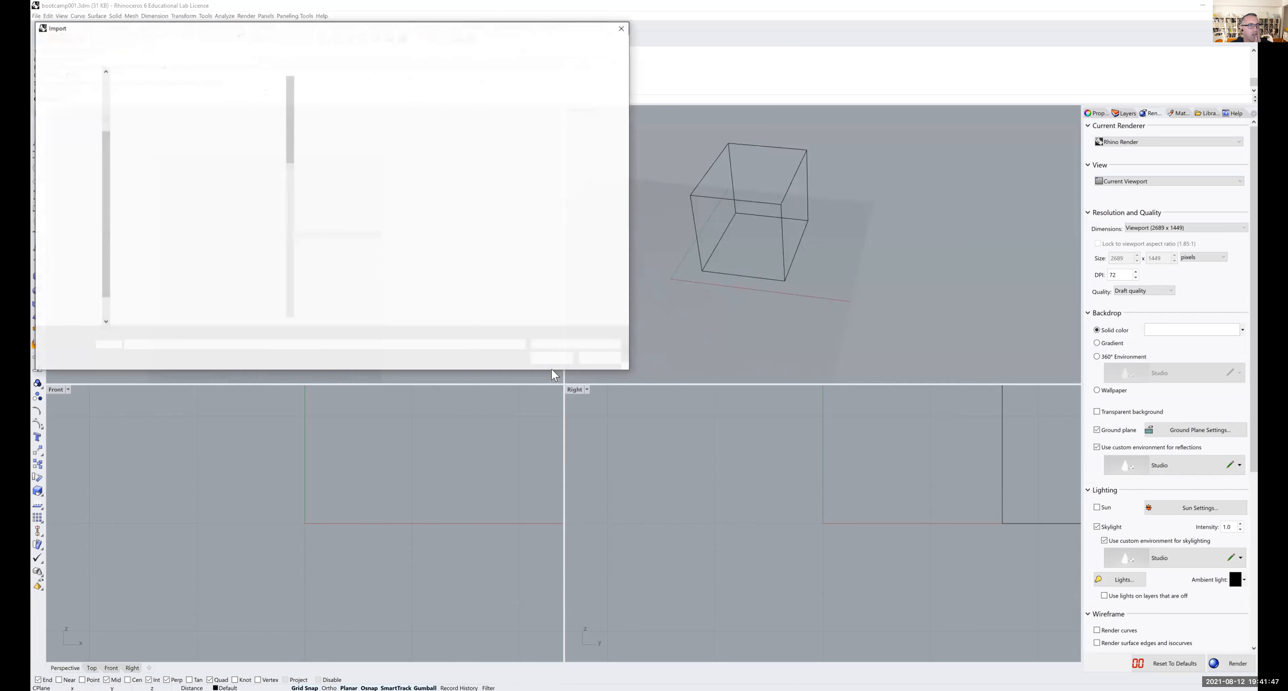
scroll(70, 115, "up", 3)
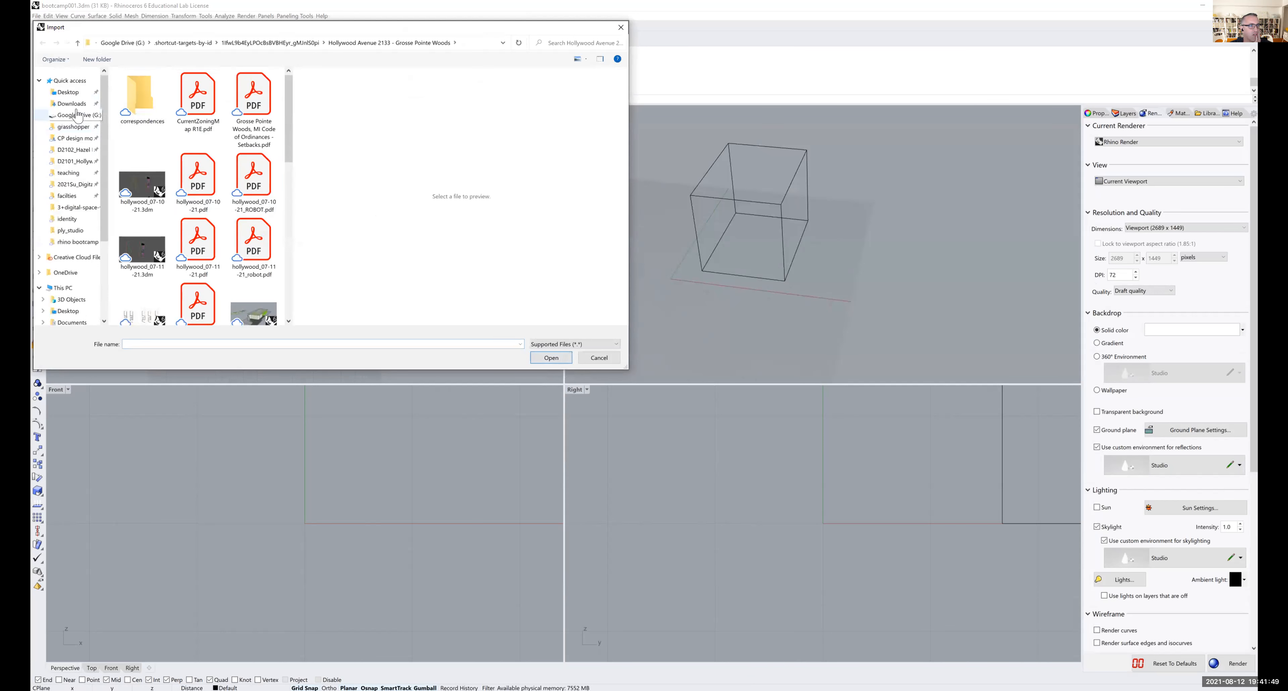
left_click(71, 104)
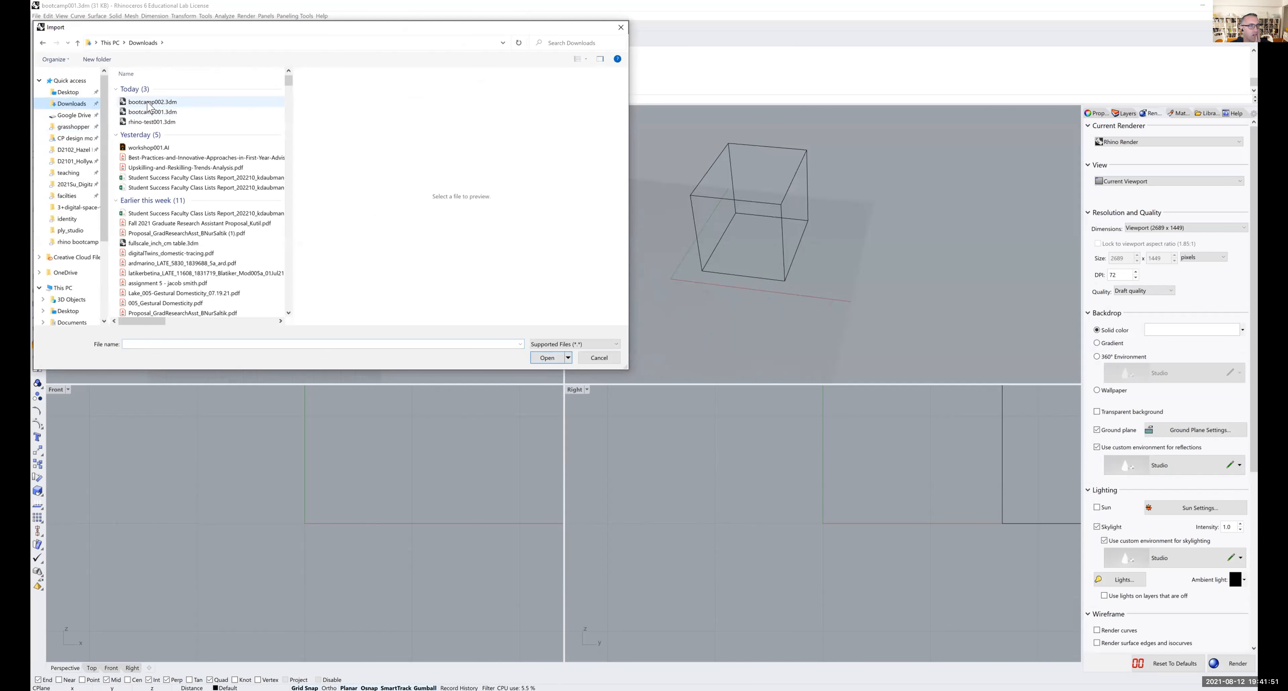
left_click(149, 102)
left_click(541, 356)
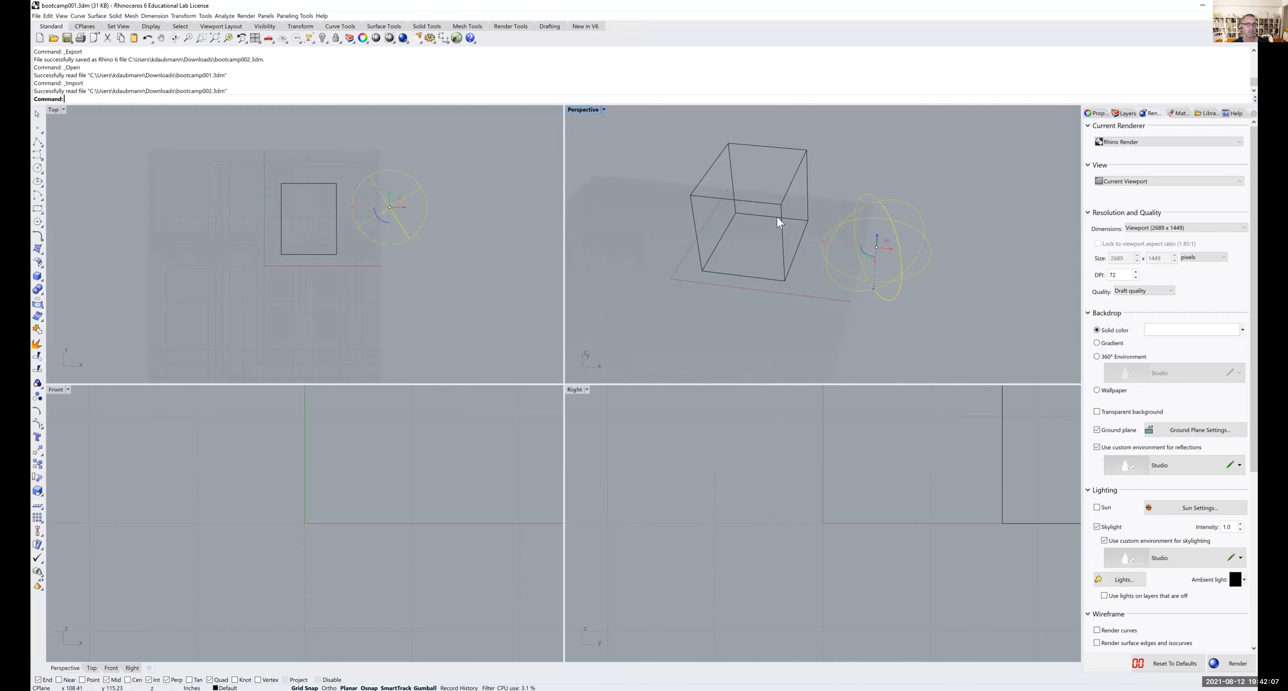
- Zoom the Perspective, Front and Right viewports out to show both solids, and deselect the imported sphere
scroll(690, 259, "down", 2)
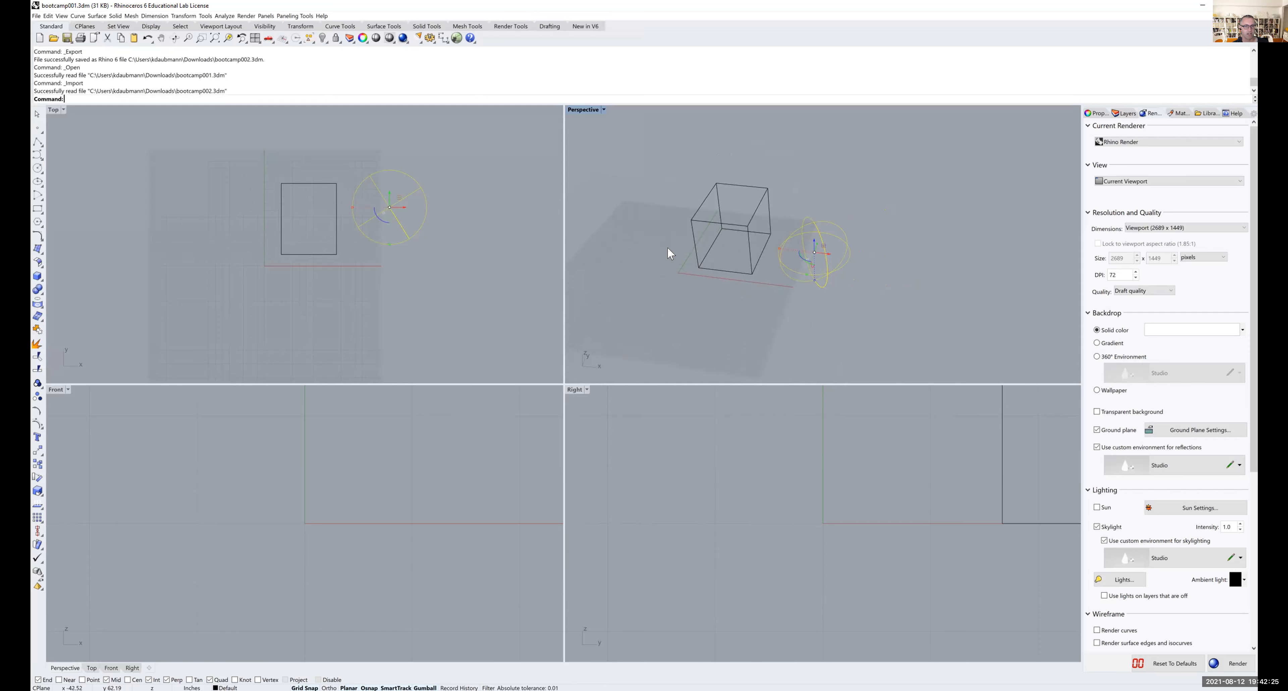
scroll(344, 530, "down", 10)
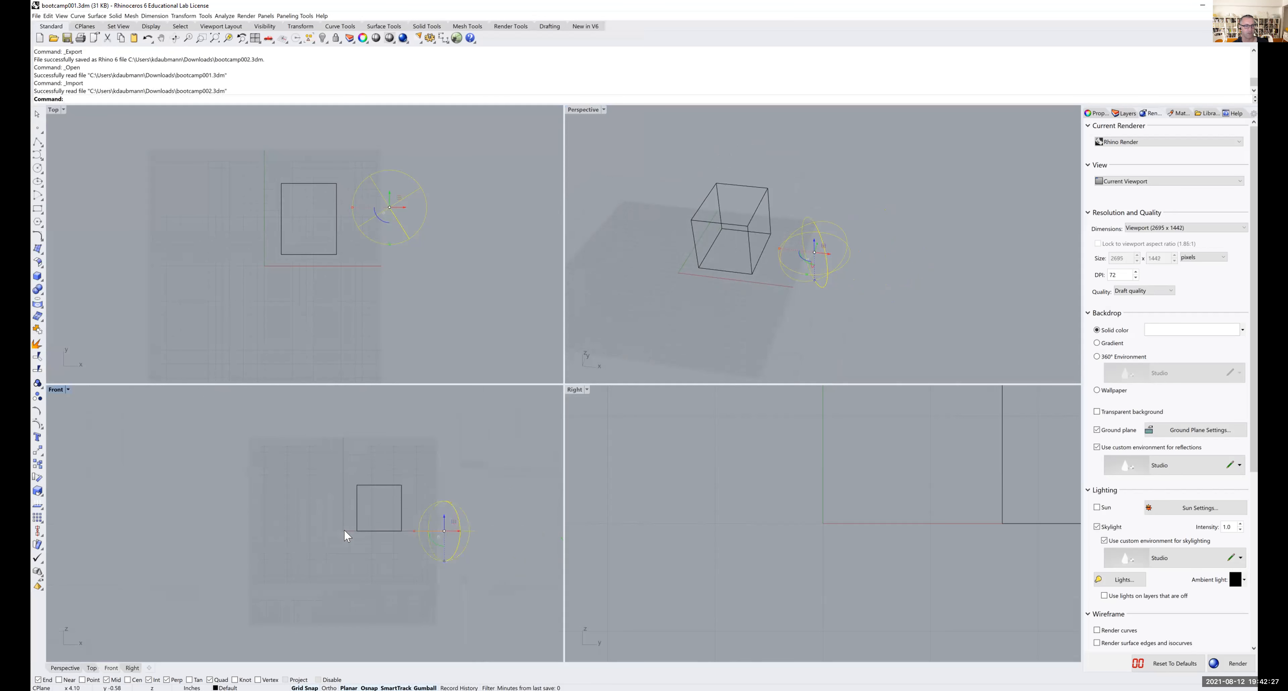
scroll(370, 483, "down", 3)
scroll(783, 502, "up", 5)
scroll(783, 502, "down", 5)
left_click(598, 277)
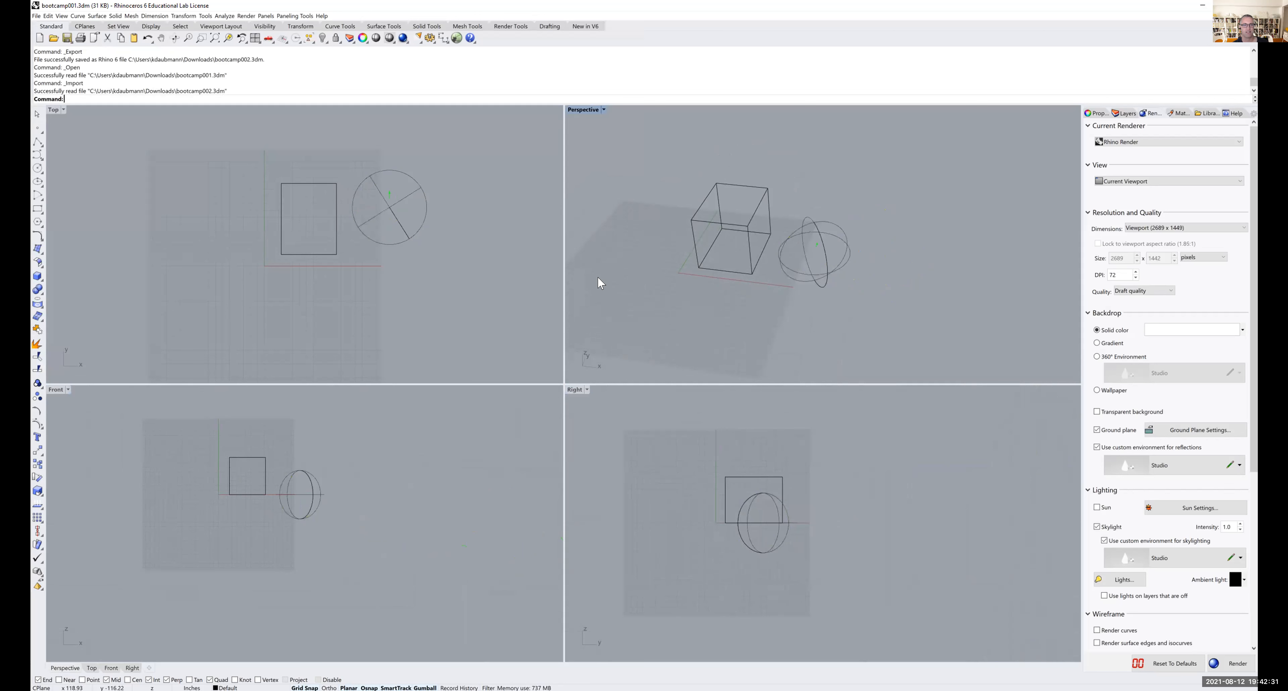
left_click(478, 257)
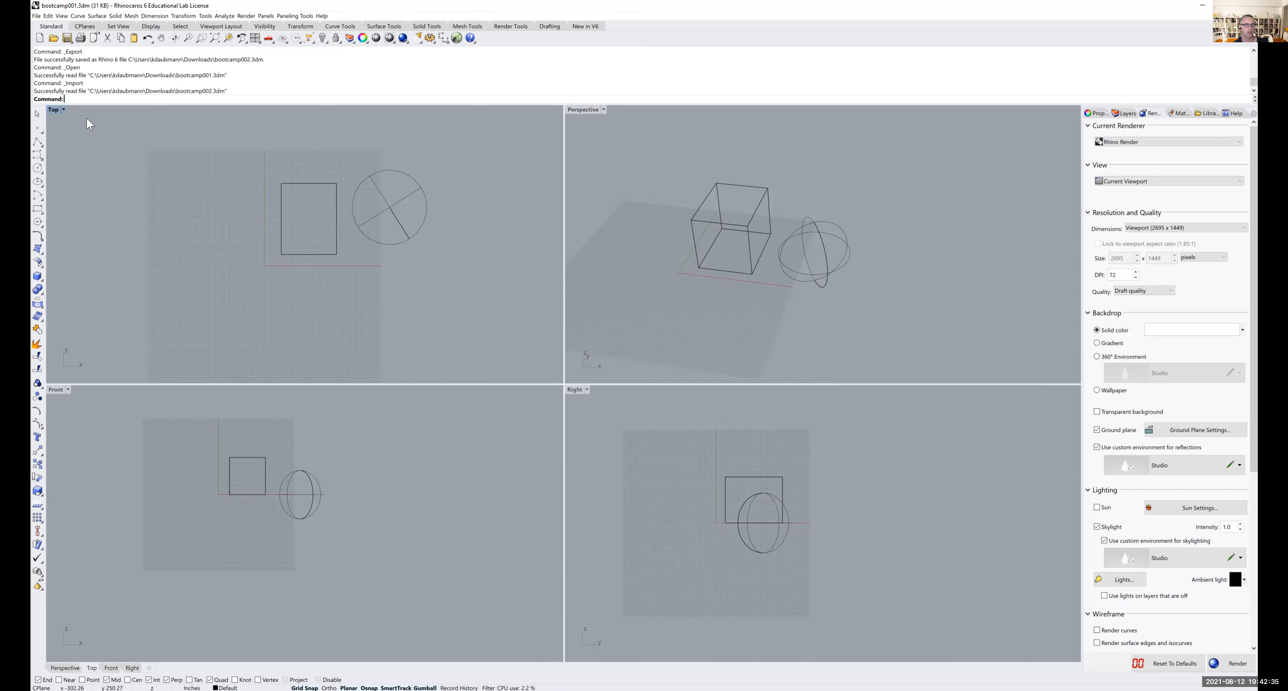
left_click(36, 15)
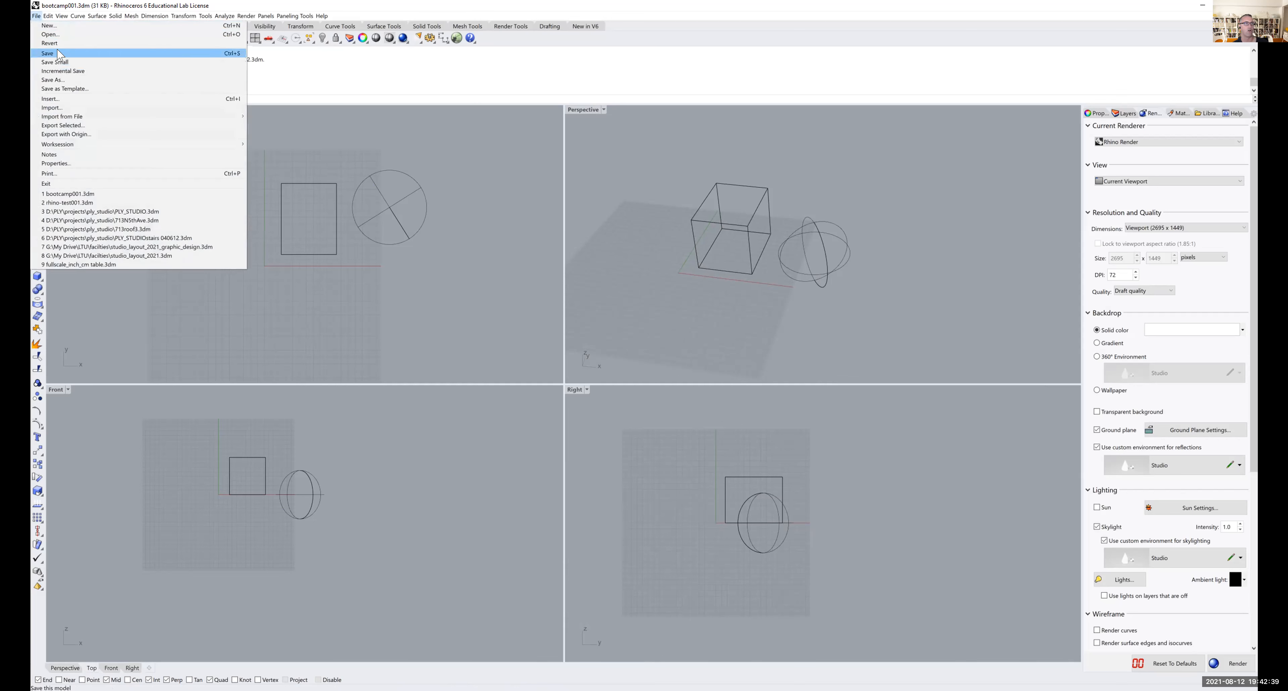
mouse_move(64, 119)
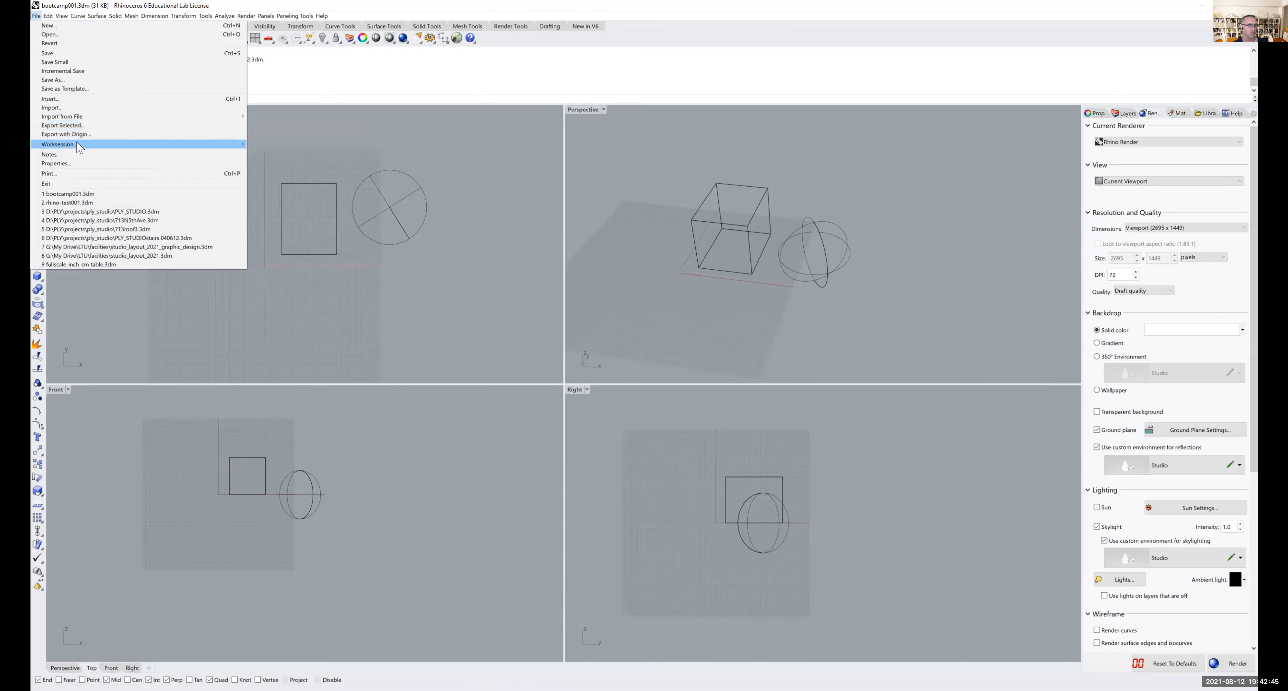
mouse_move(68, 145)
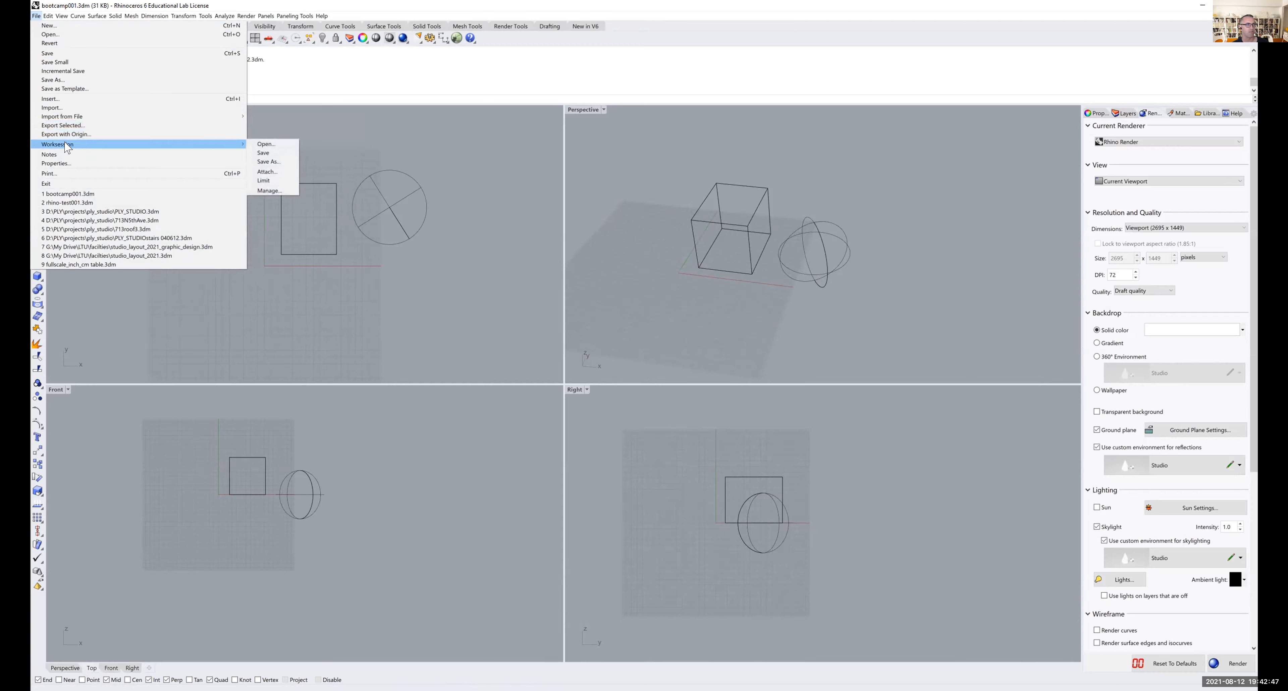
mouse_move(45, 17)
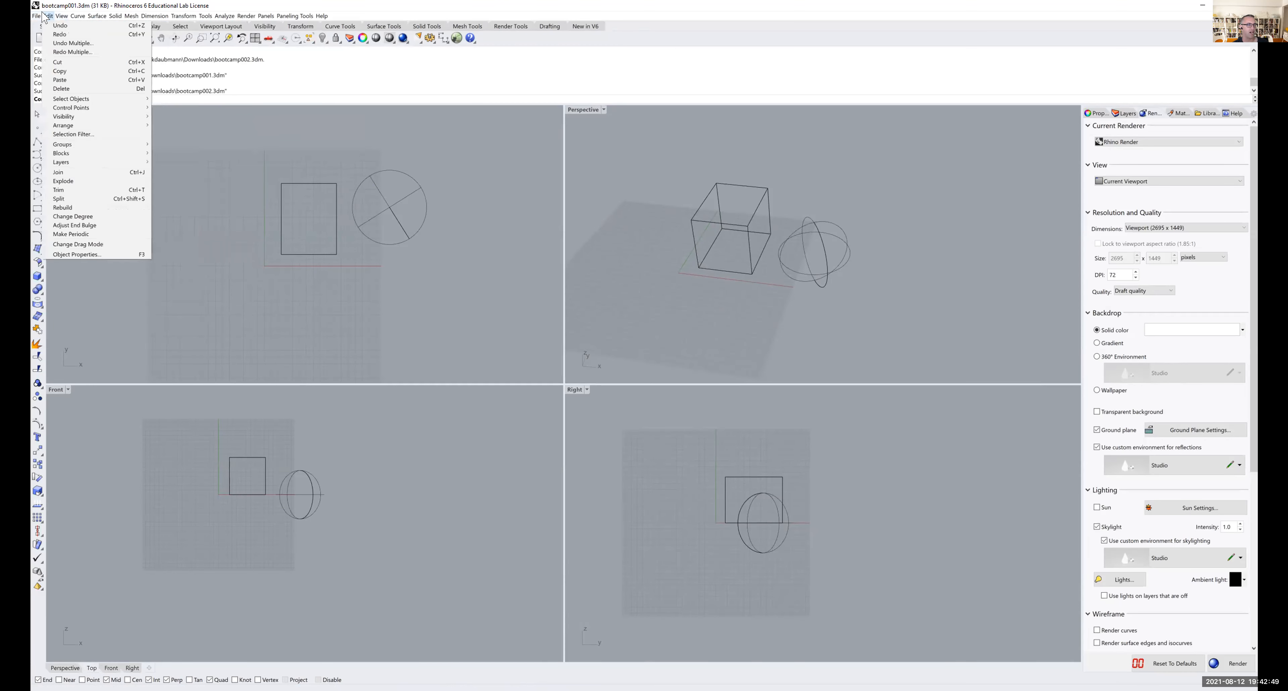
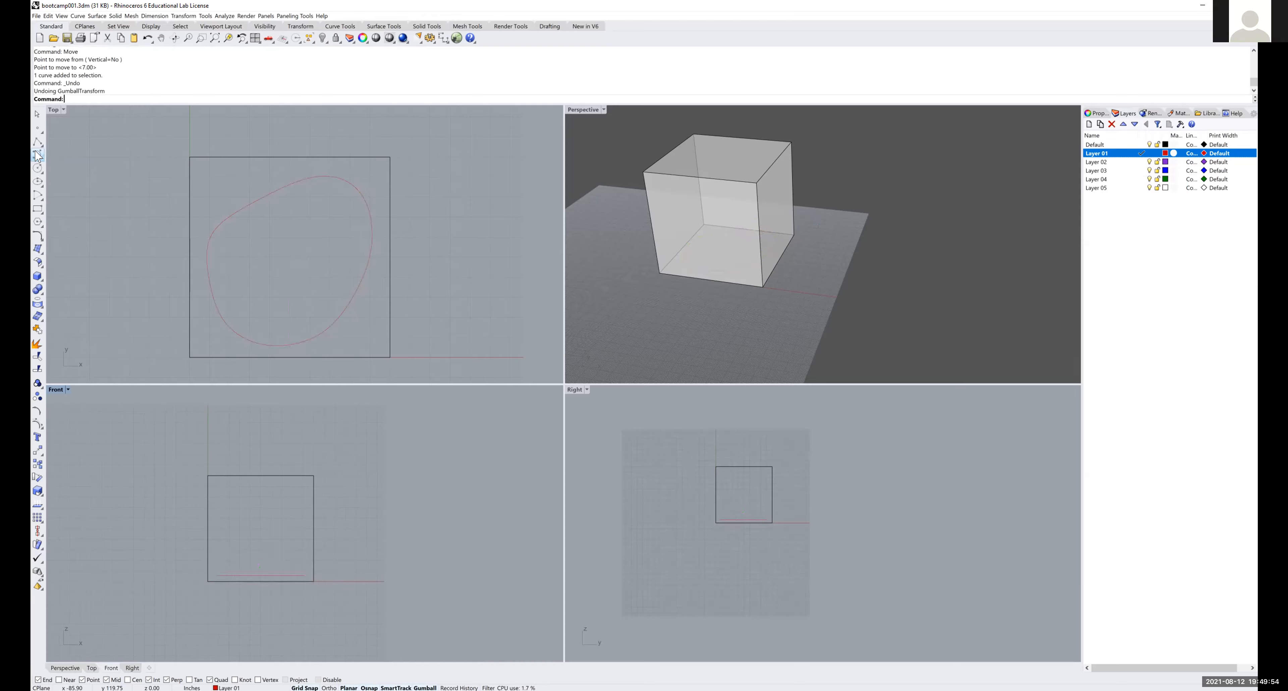
- Sketch a freeform degree-3 interpolated curve beside the box in the Top viewport and delete it
left_click(36, 152)
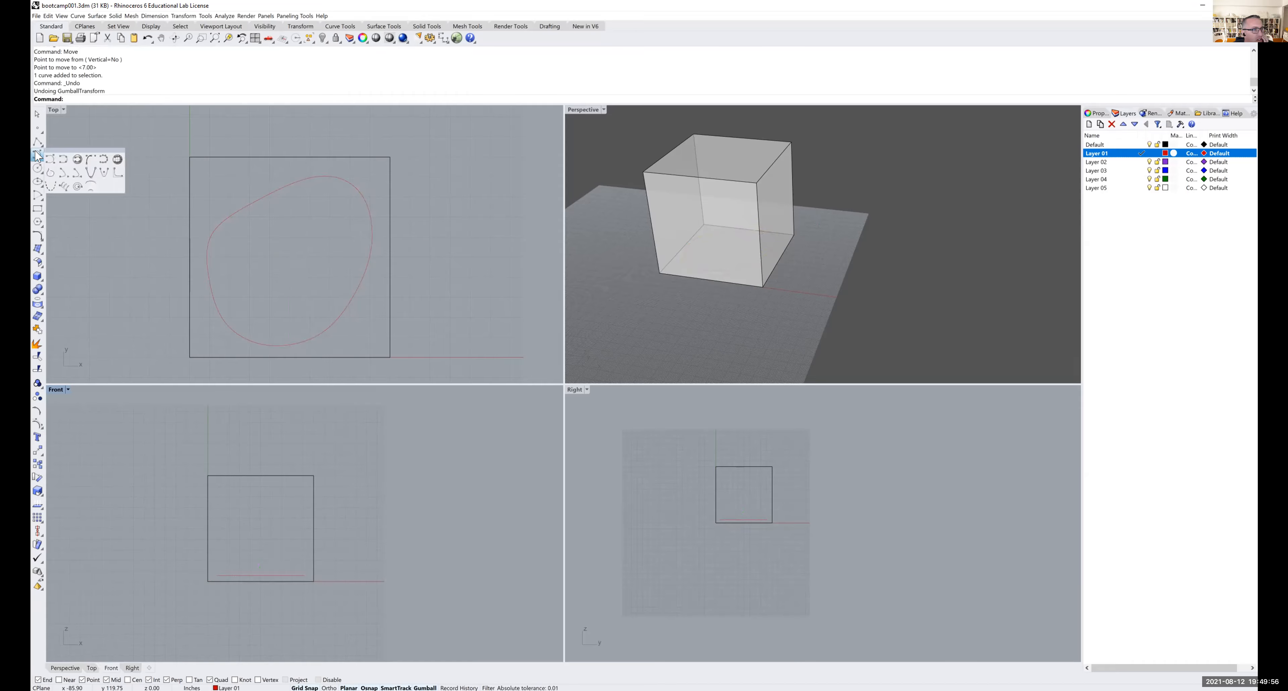
left_click(50, 159)
left_click(86, 188)
left_click(145, 163)
left_click(156, 202)
left_click(133, 239)
left_click(83, 226)
left_click(83, 206)
left_click(86, 189)
left_click(103, 170)
key("Delete")
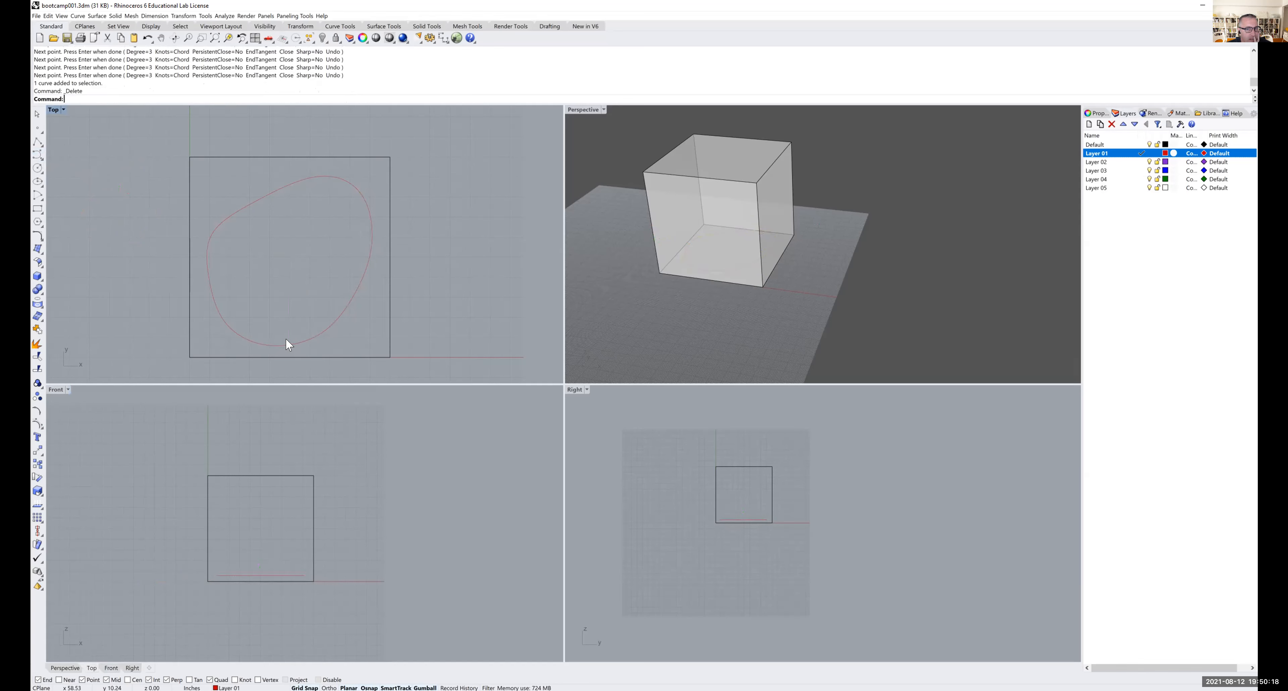
- Maximize the Perspective viewport and set its construction plane to World Front
right_click_drag(750, 283, 770, 260)
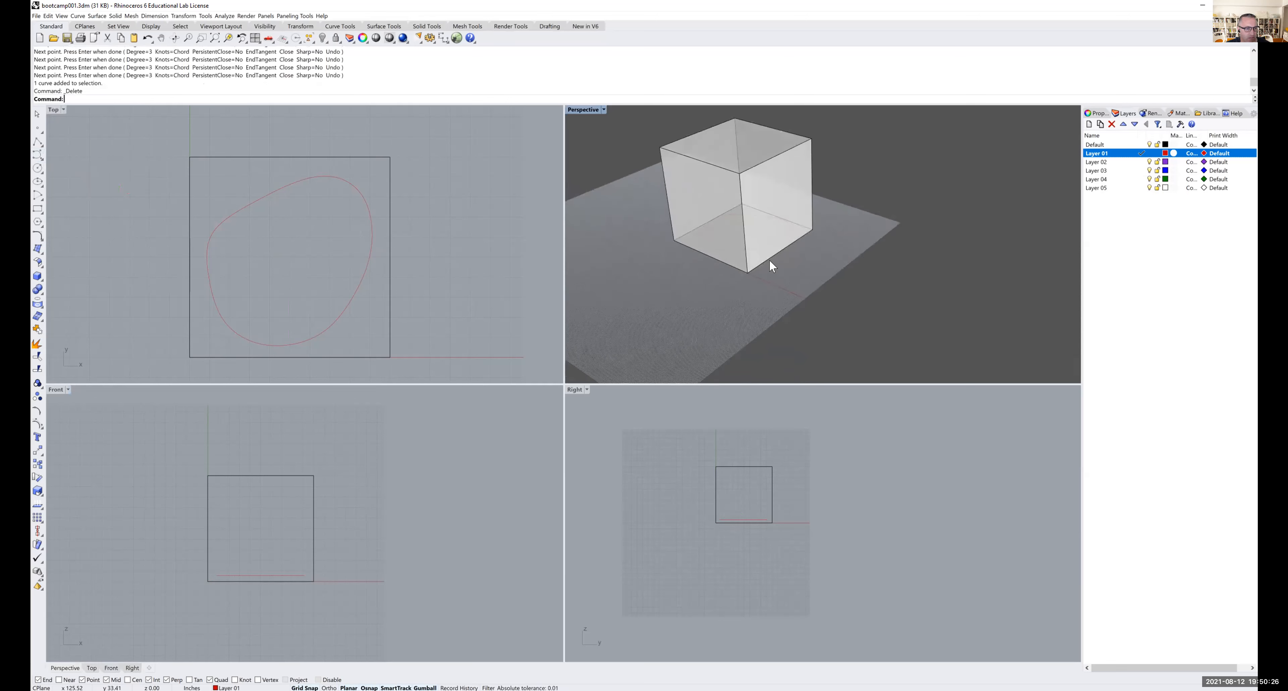
right_click_drag(769, 253, 731, 209)
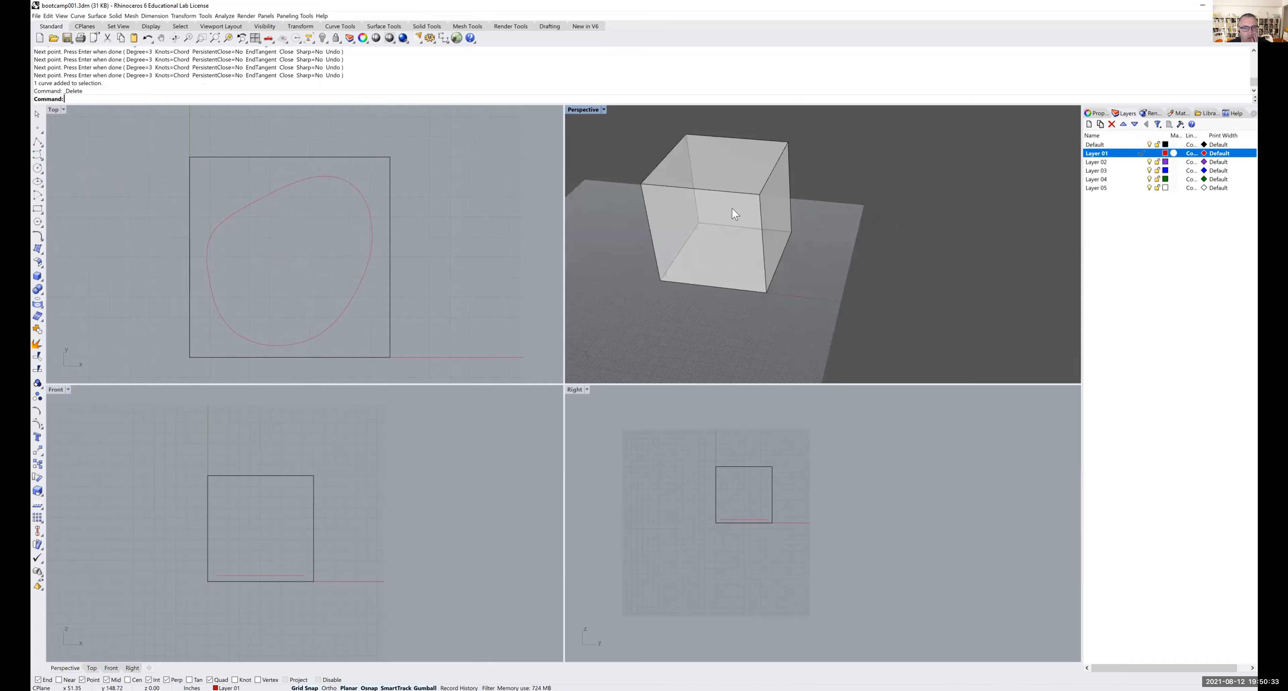
double_click(583, 107)
right_click_drag(499, 299, 624, 323)
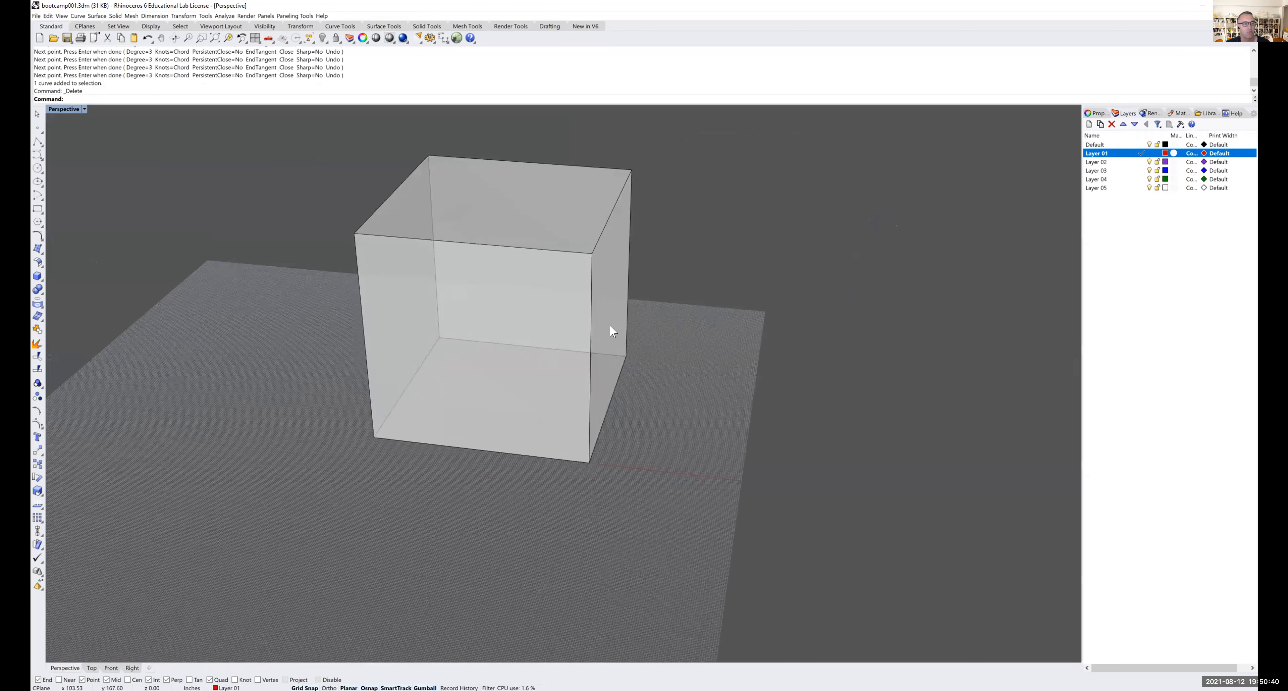
left_click(84, 26)
left_click(297, 39)
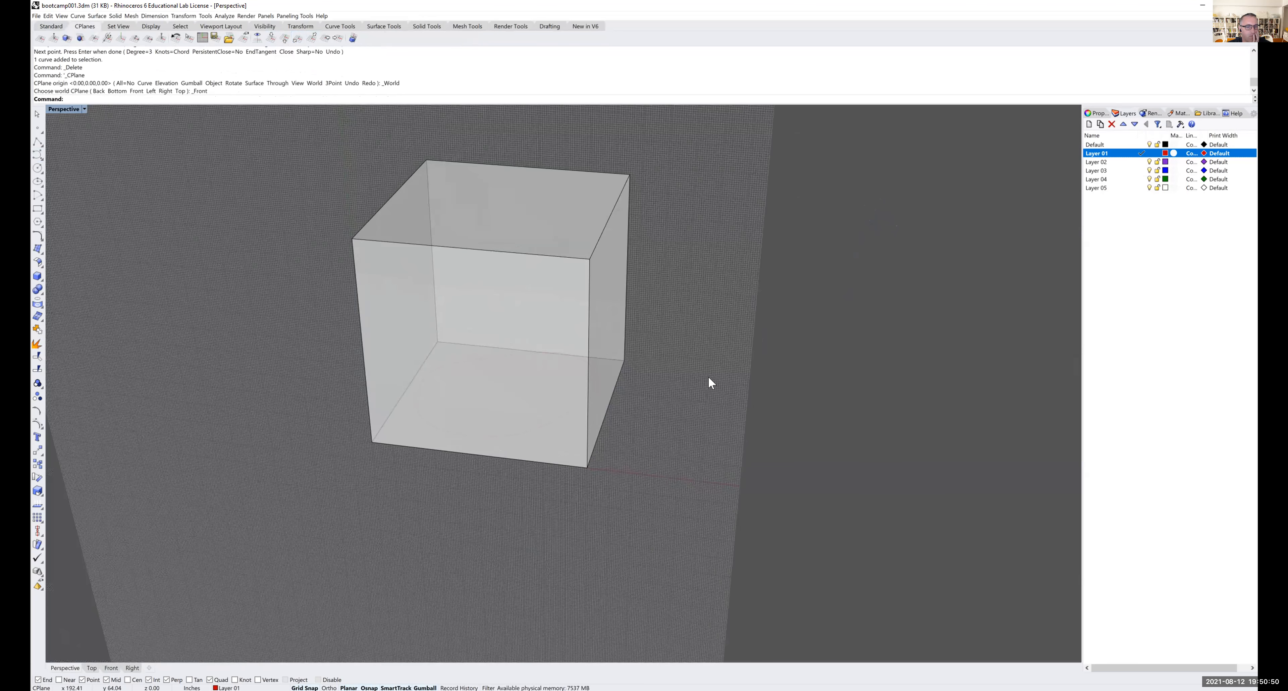
right_click_drag(680, 381, 715, 403)
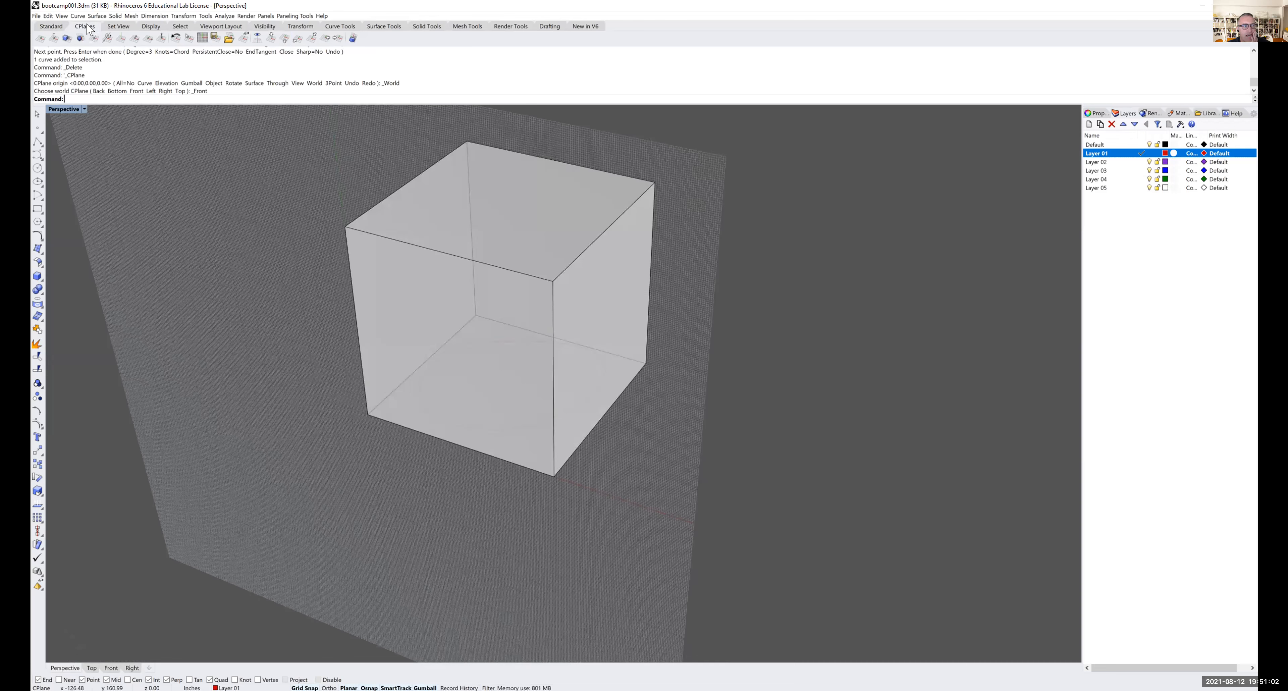
- Shift the construction plane's elevation by about -60 inches to the midpoint of the box's lower side edge
left_click(50, 35)
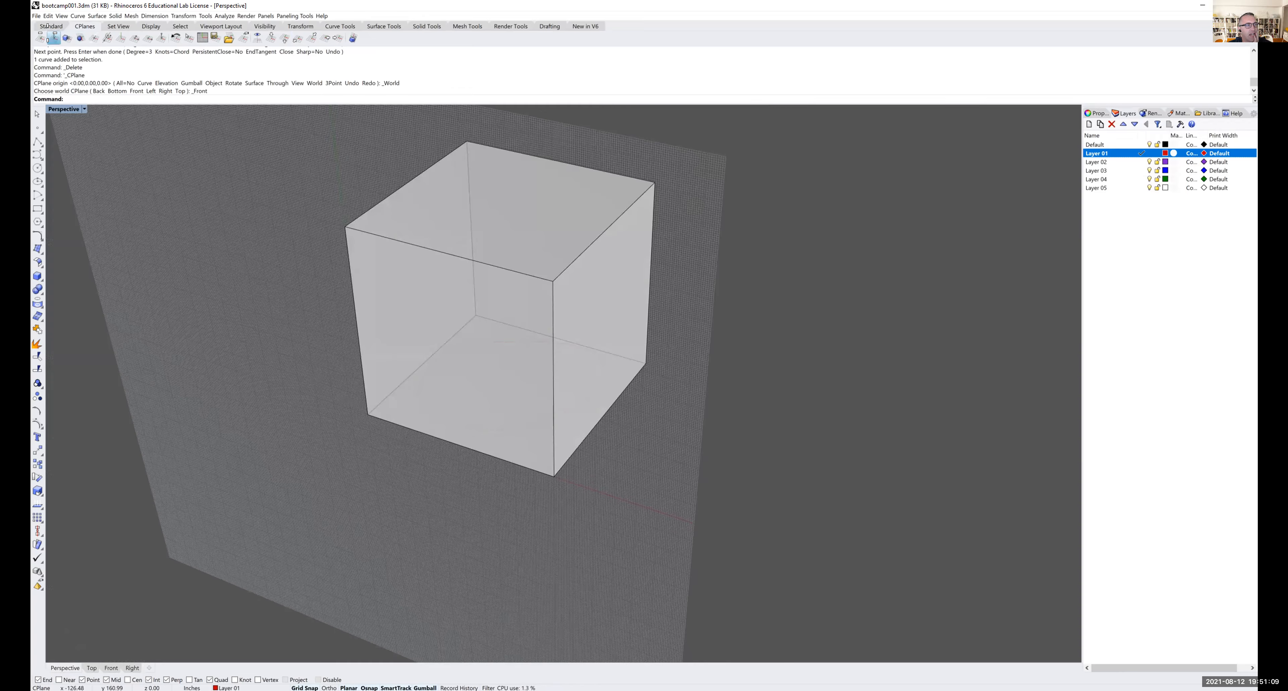
left_click(596, 410)
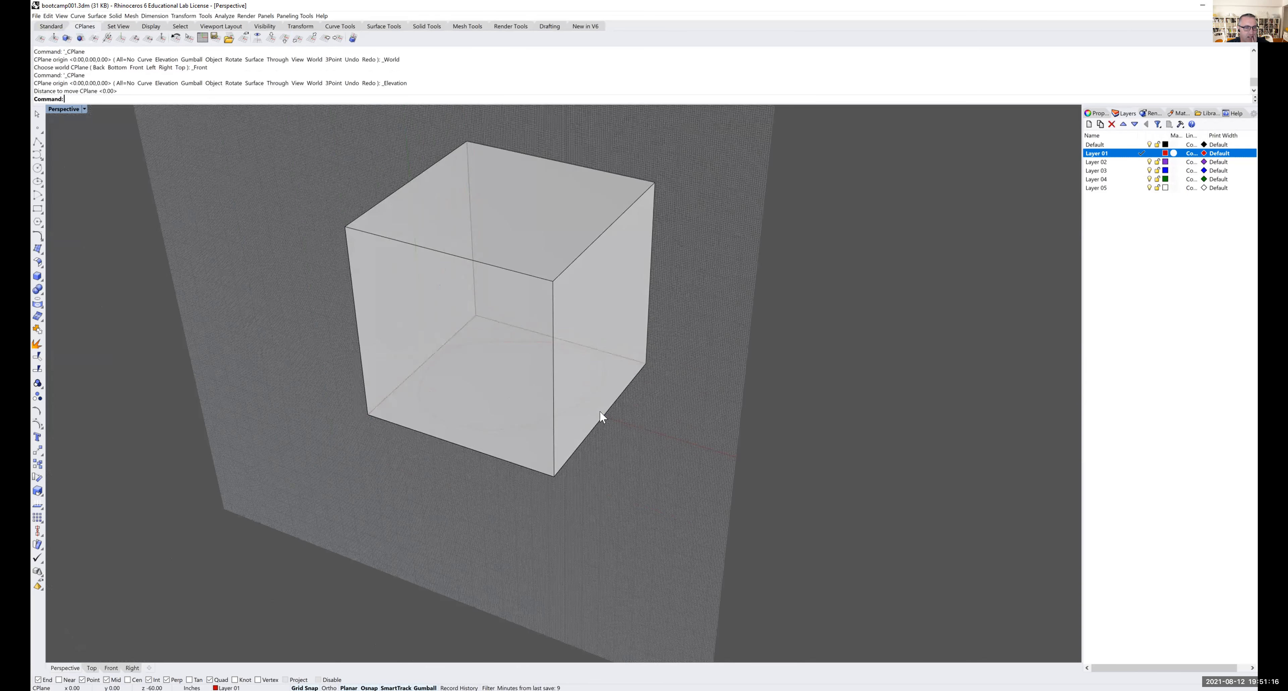
right_click_drag(577, 449, 621, 458)
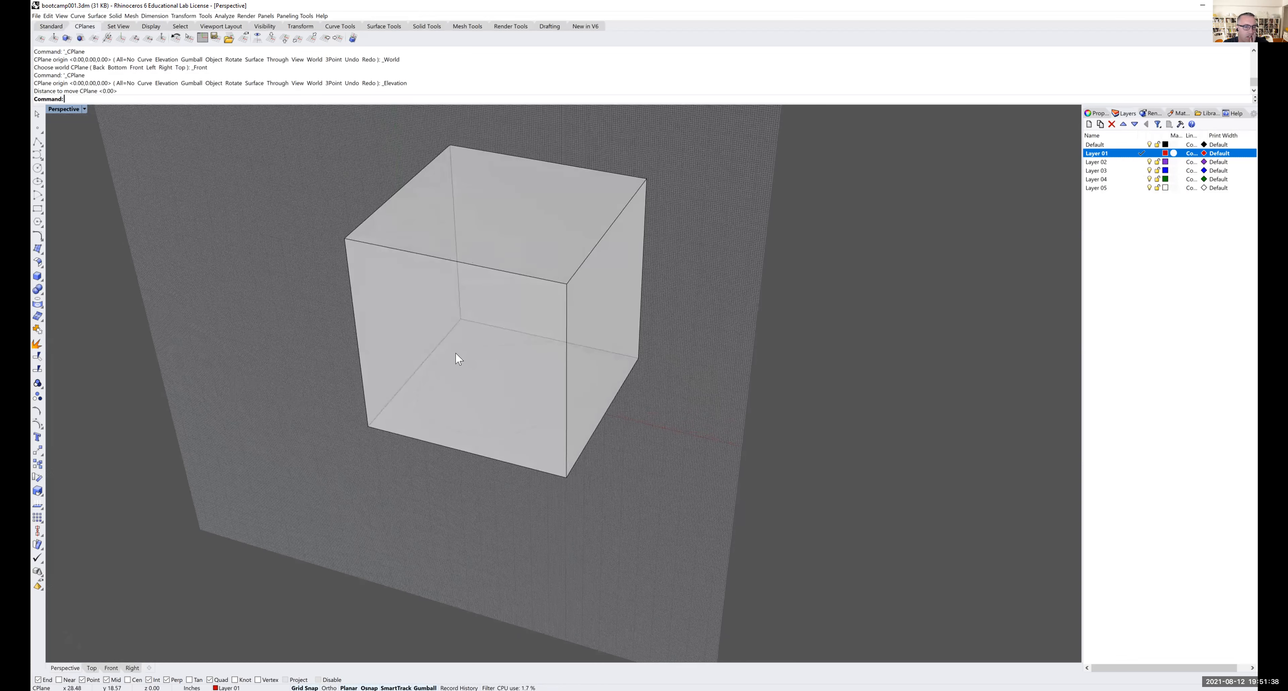
mouse_move(500, 373)
right_mouse_down()
mouse_move(503, 339)
mouse_move(511, 383)
right_mouse_up()
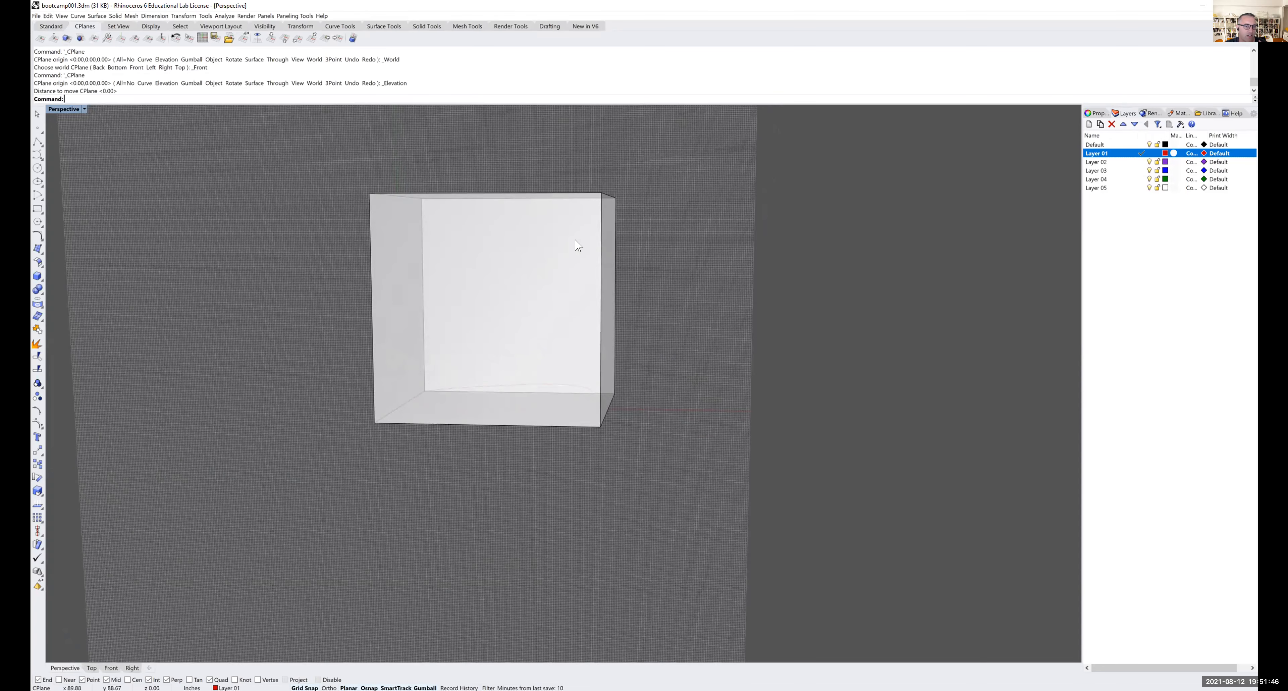
mouse_move(587, 230)
right_mouse_down()
mouse_move(571, 219)
mouse_move(571, 235)
right_mouse_up()
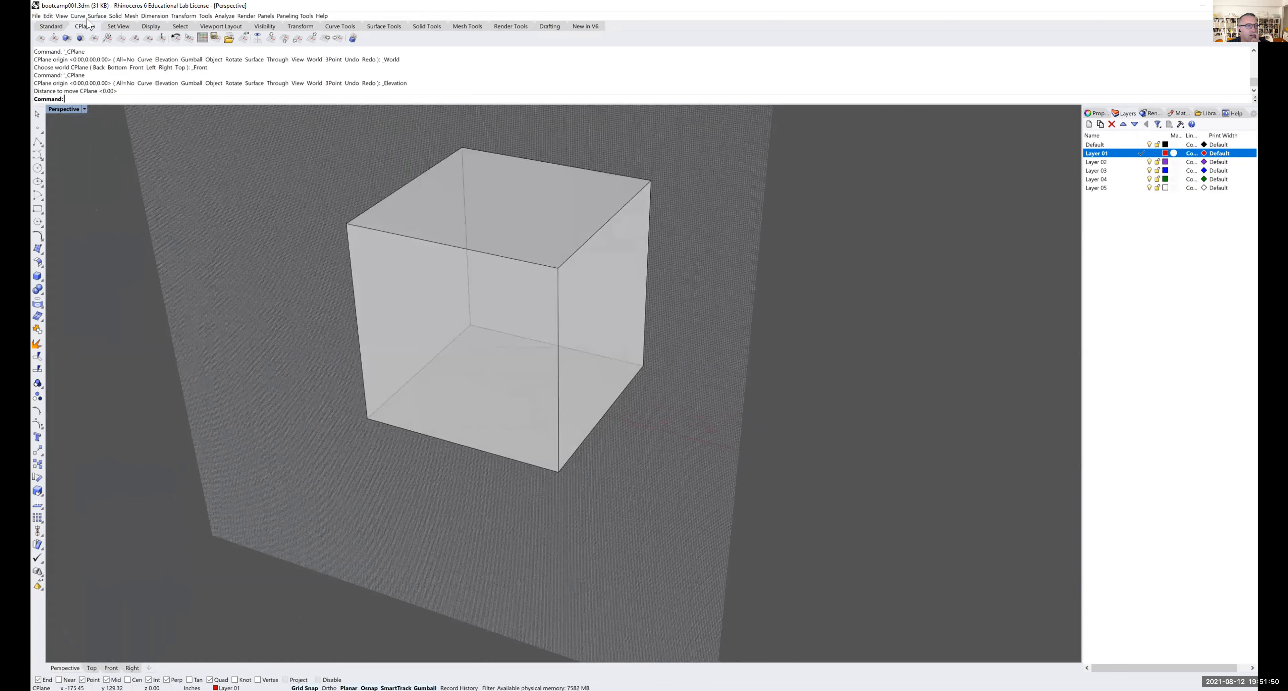
left_click(78, 16)
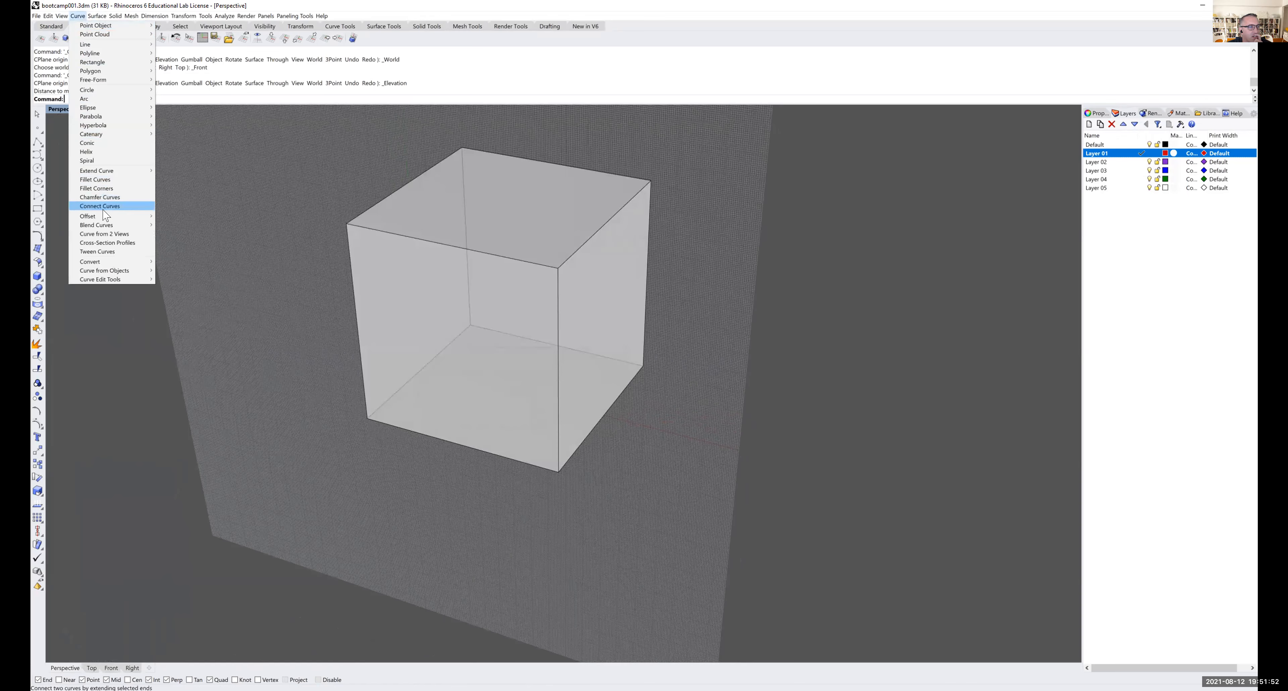
mouse_move(106, 270)
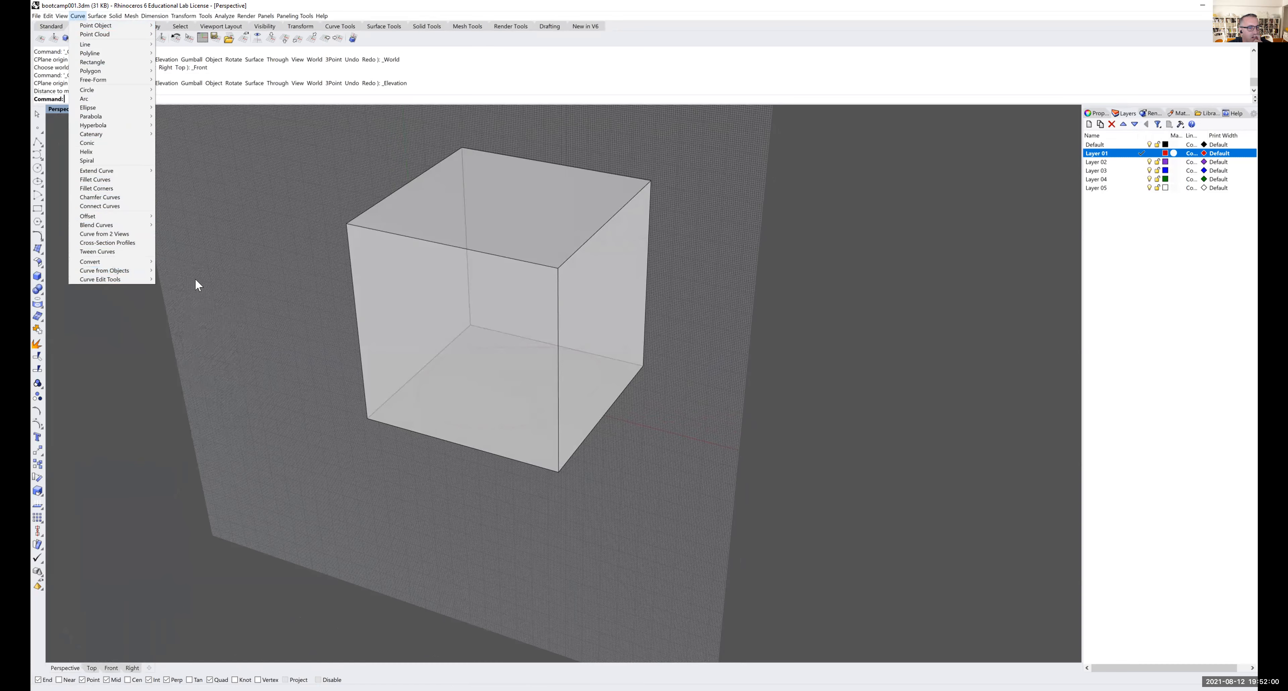
left_click(222, 271)
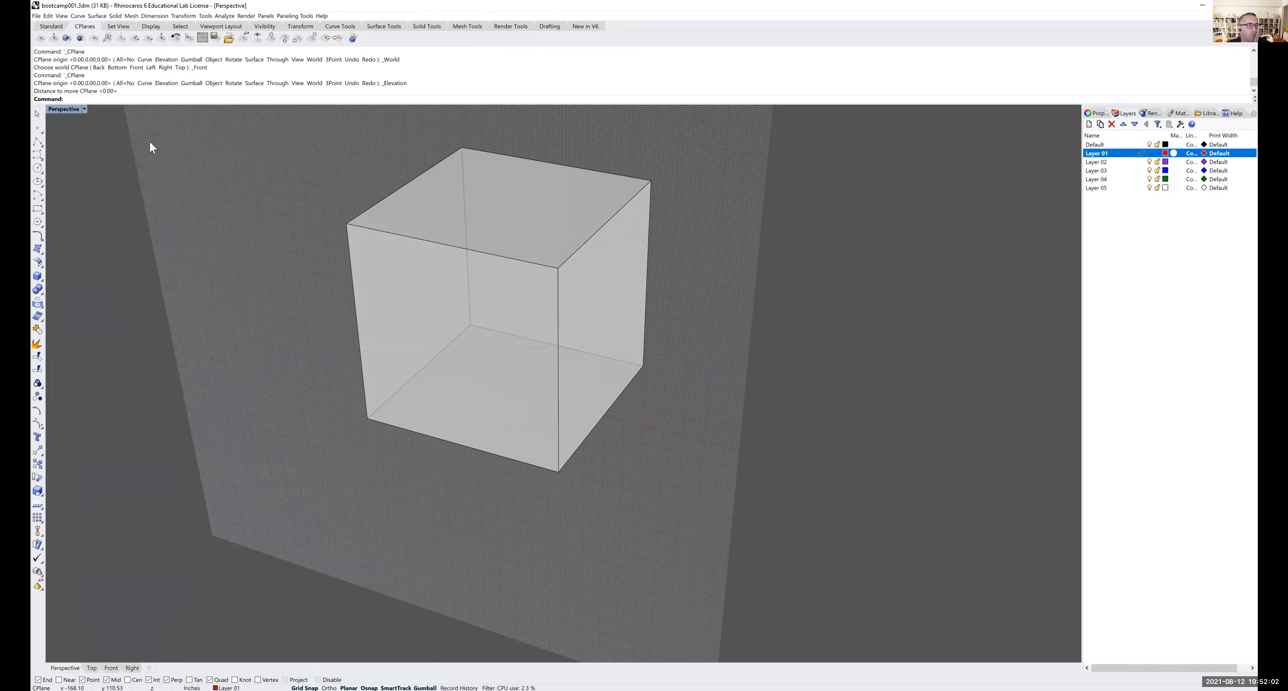
- Draw a corner-to-corner rectangular plane surface on the construction plane, large enough to cut through the whole box
left_click(97, 16)
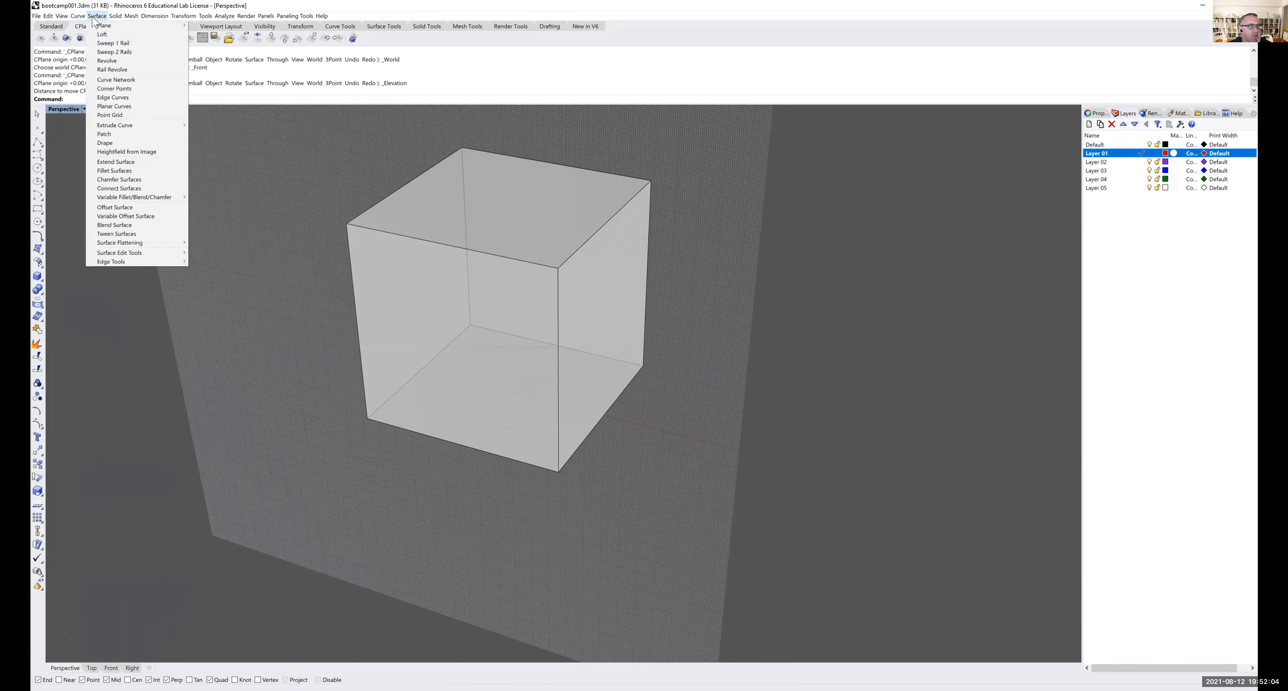
left_click(105, 25)
left_click(319, 149)
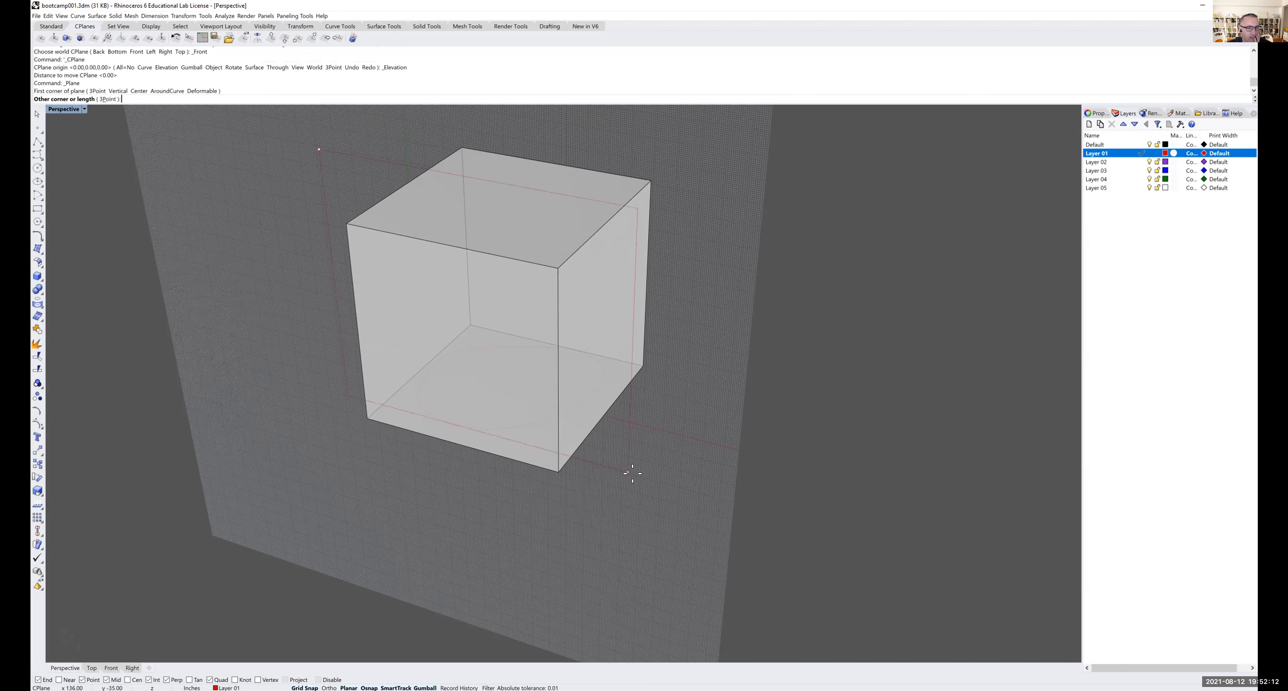
left_click(658, 511)
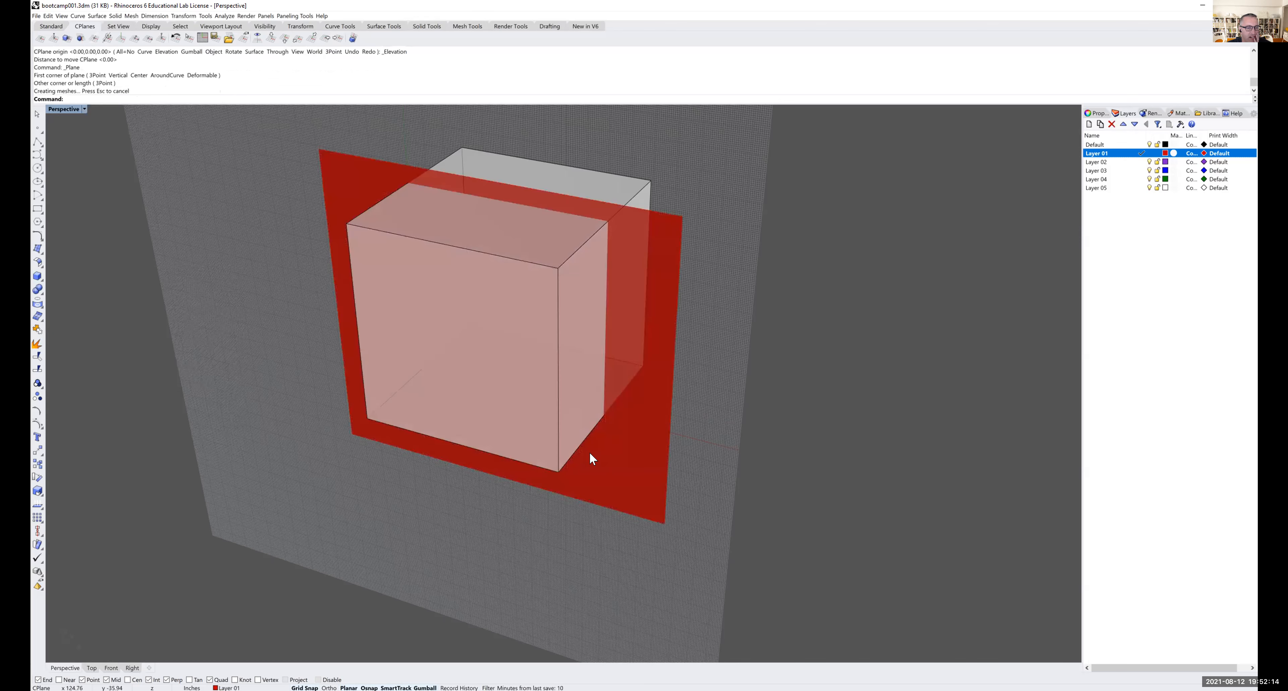
- Intersect the plane surface with the closed curve on the box's floor to get points, and delete the plane surface
left_click(433, 362)
left_click(610, 467, "shift")
left_click(77, 16)
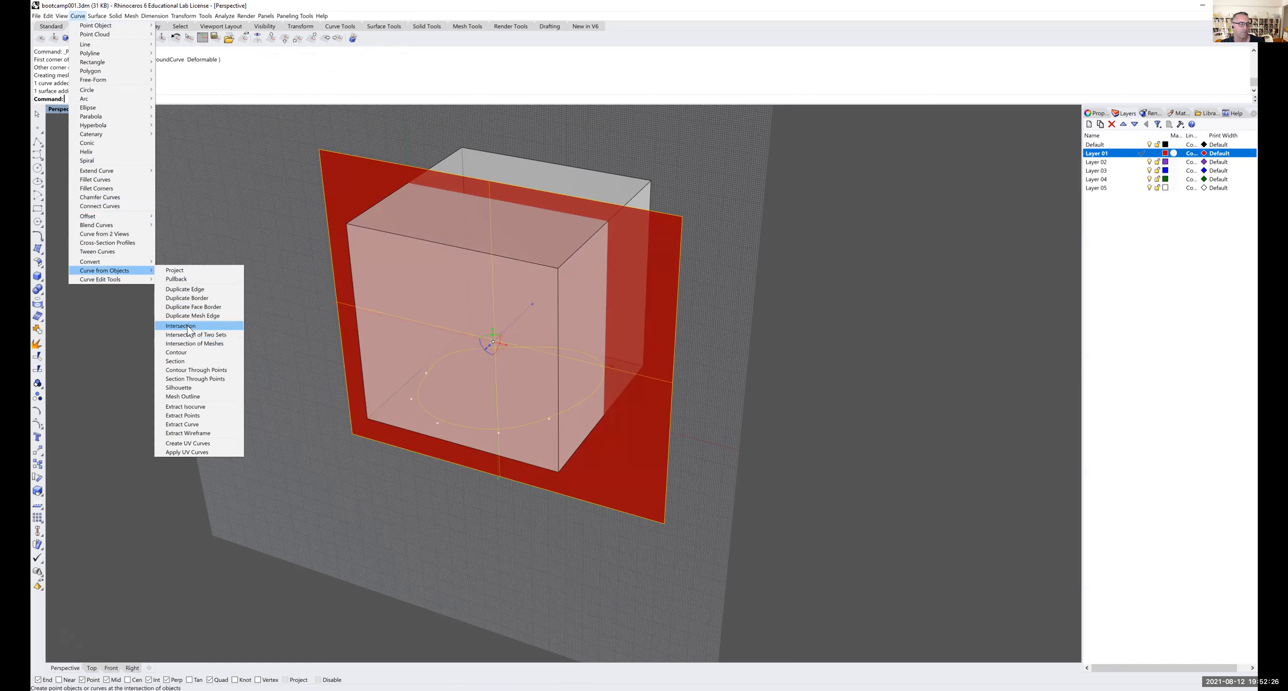
left_click(188, 326)
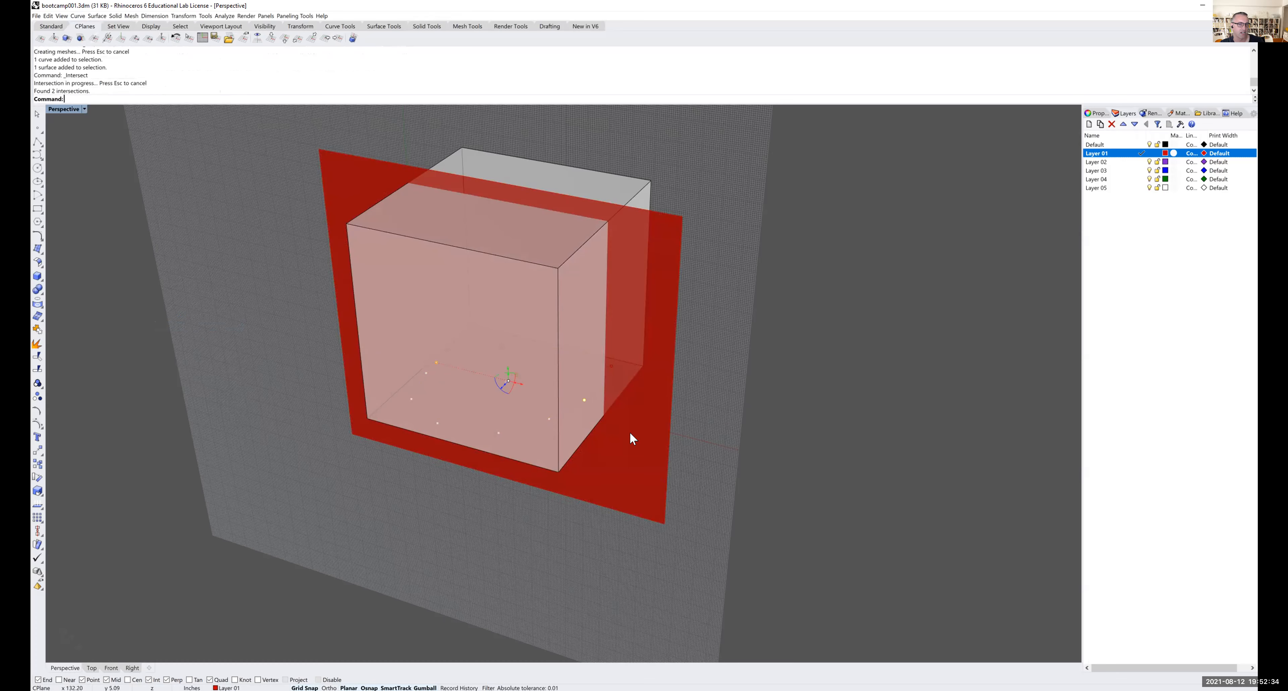
left_click(638, 460)
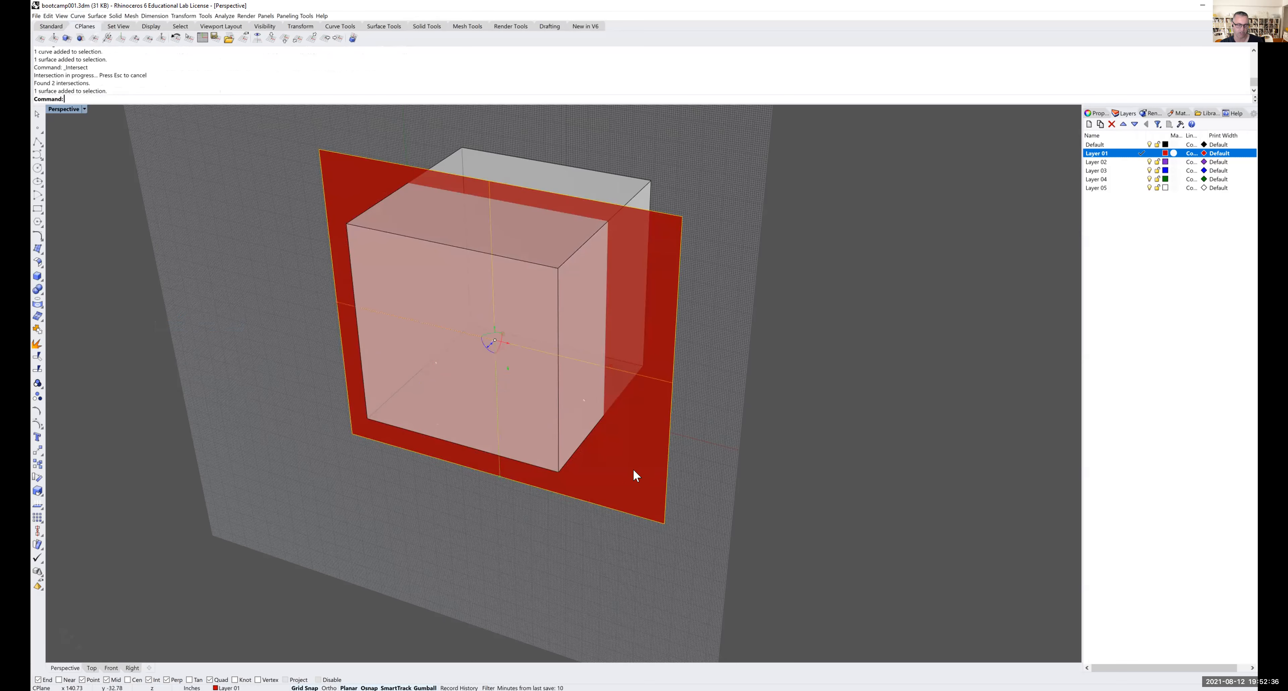
key("Delete")
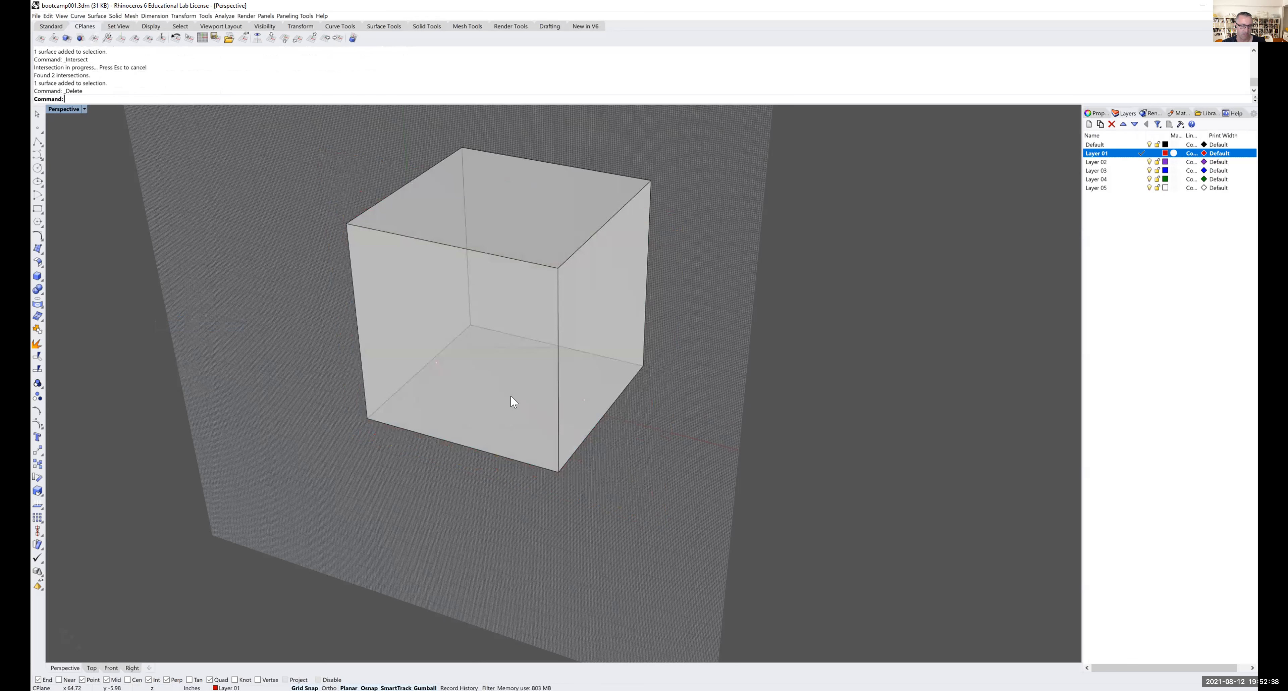
- Draw a single-segment polyline between the two intersection points on the box's floor
left_click(38, 144)
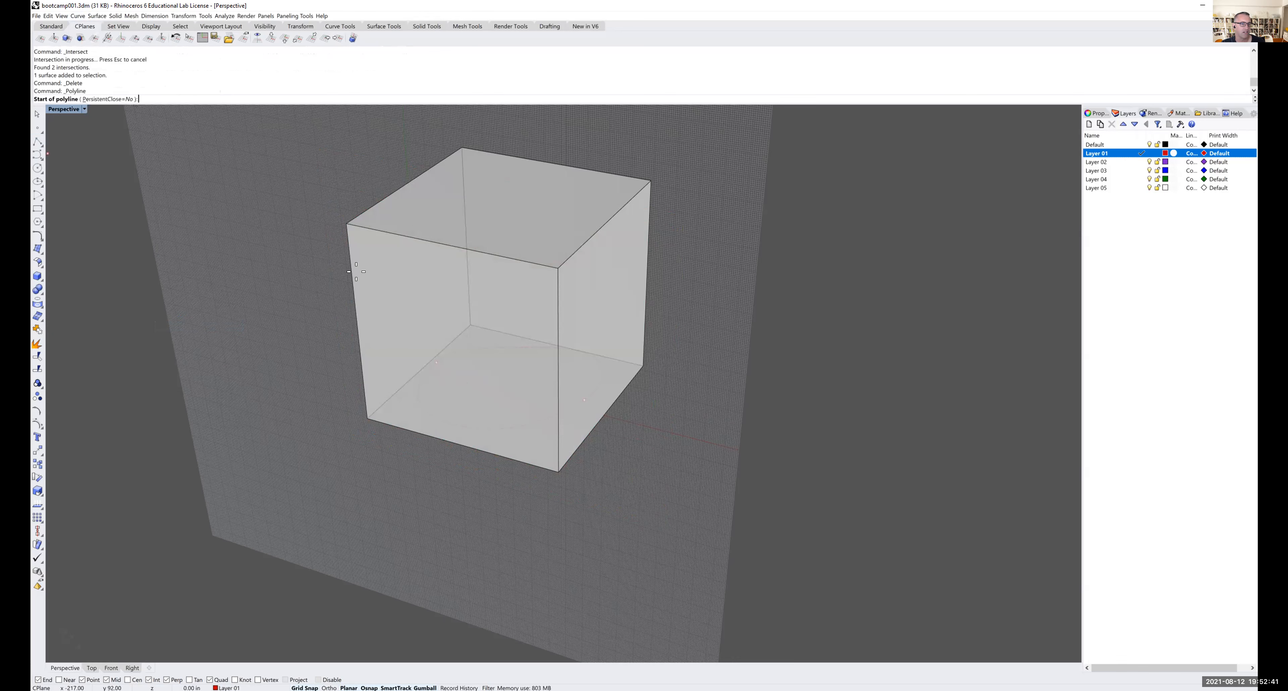
left_click(433, 357)
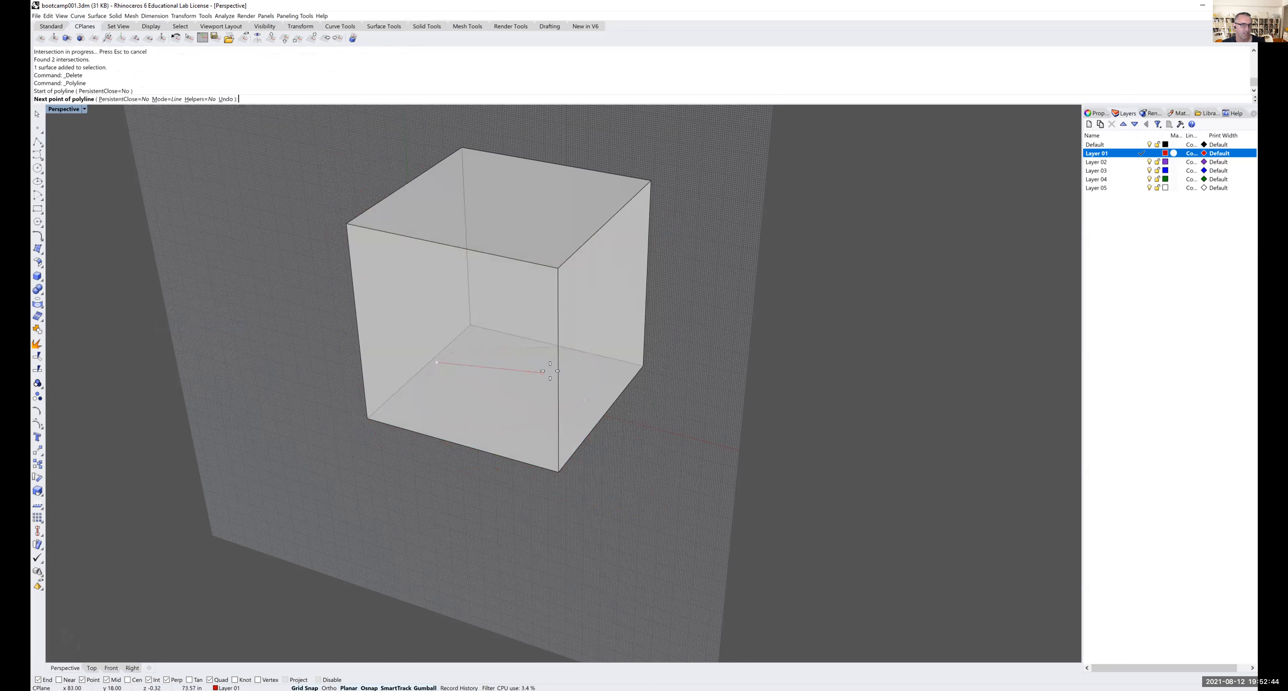
left_click(579, 394)
key("Return")
- Place a point object at the midpoint of the line joining the two intersection points
right_click_drag(474, 403, 507, 371)
left_click(37, 128)
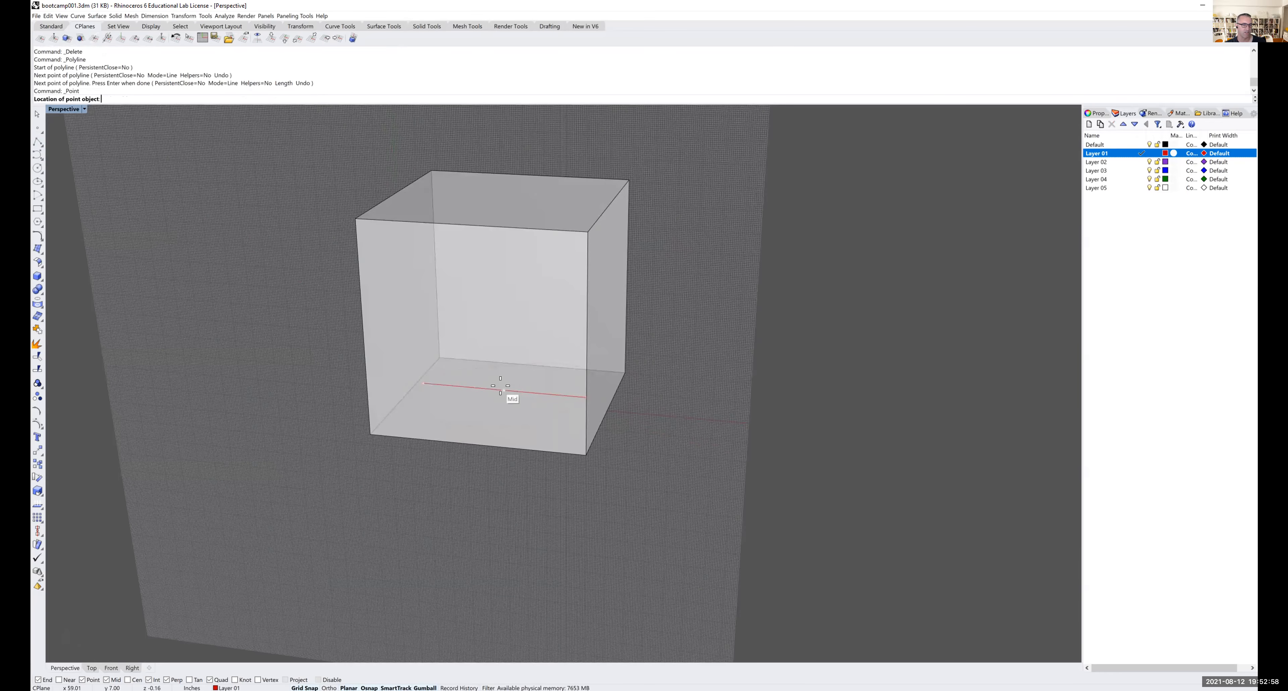
left_click(501, 386)
right_click_drag(499, 507, 495, 492)
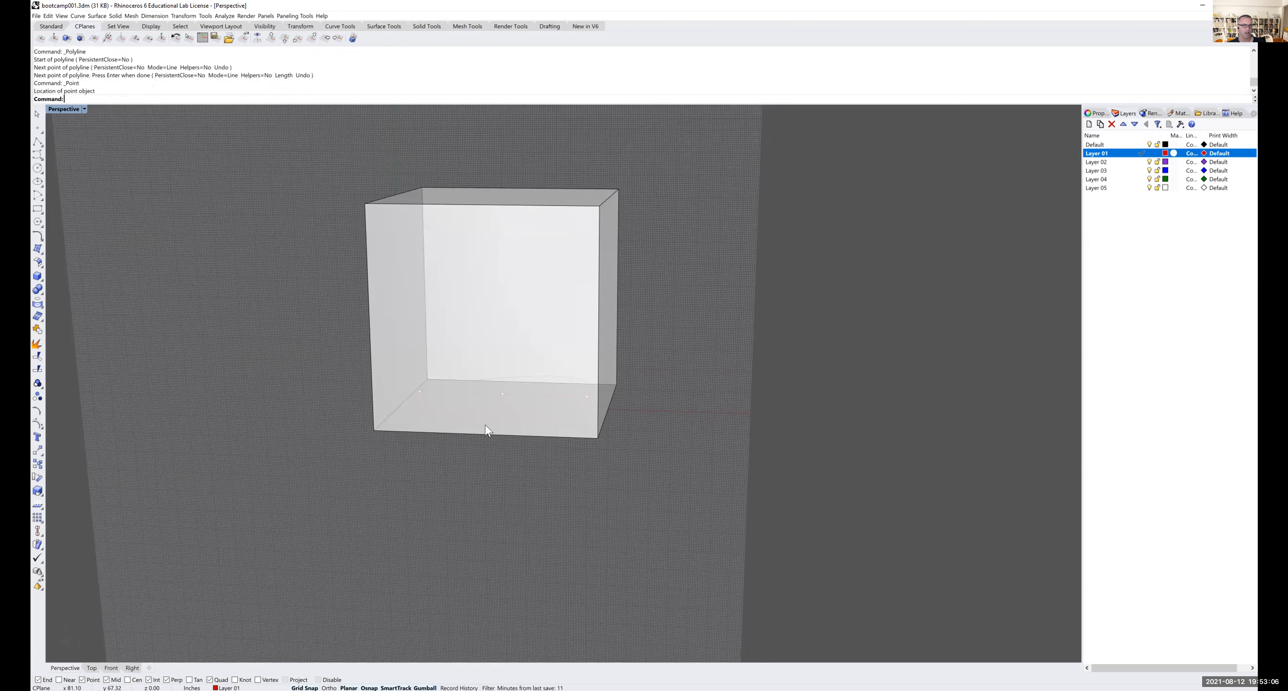
mouse_move(509, 325)
right_mouse_down()
mouse_move(463, 328)
mouse_move(510, 333)
right_mouse_up()
right_click_drag(505, 334, 512, 345)
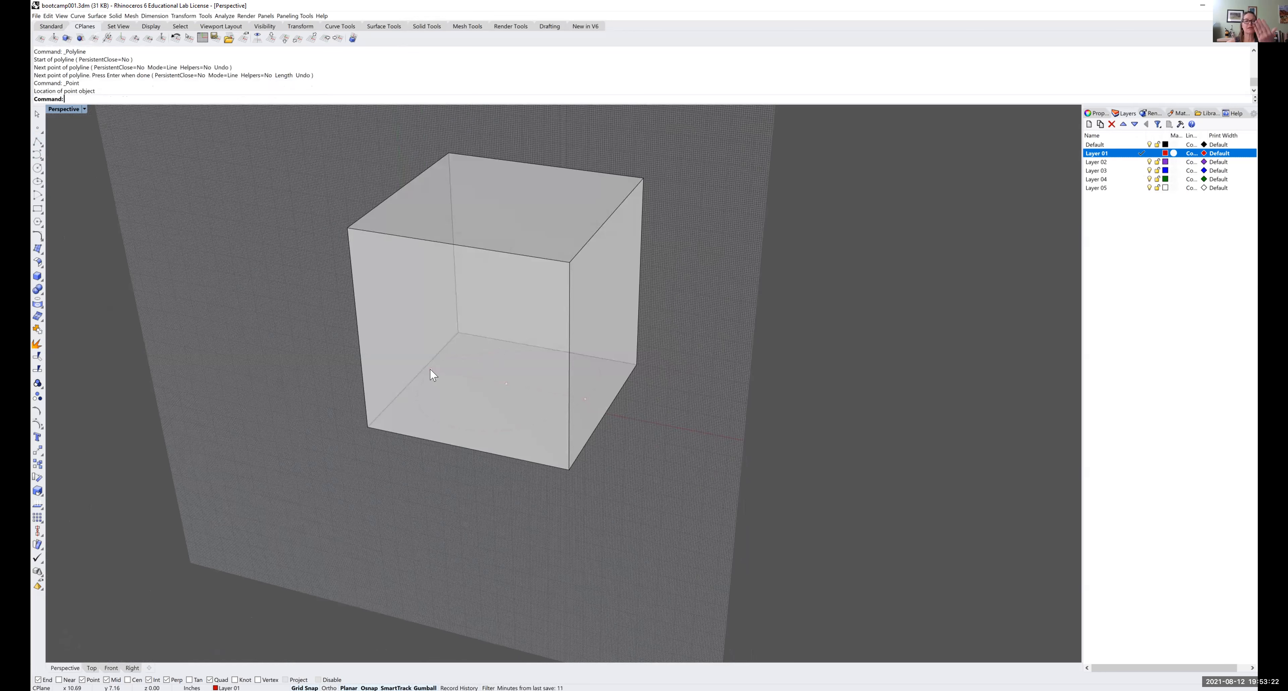
- Draw a single-segment polyline between the midpoints of the box's two lower side edges, and leave it unselected
left_click(38, 142)
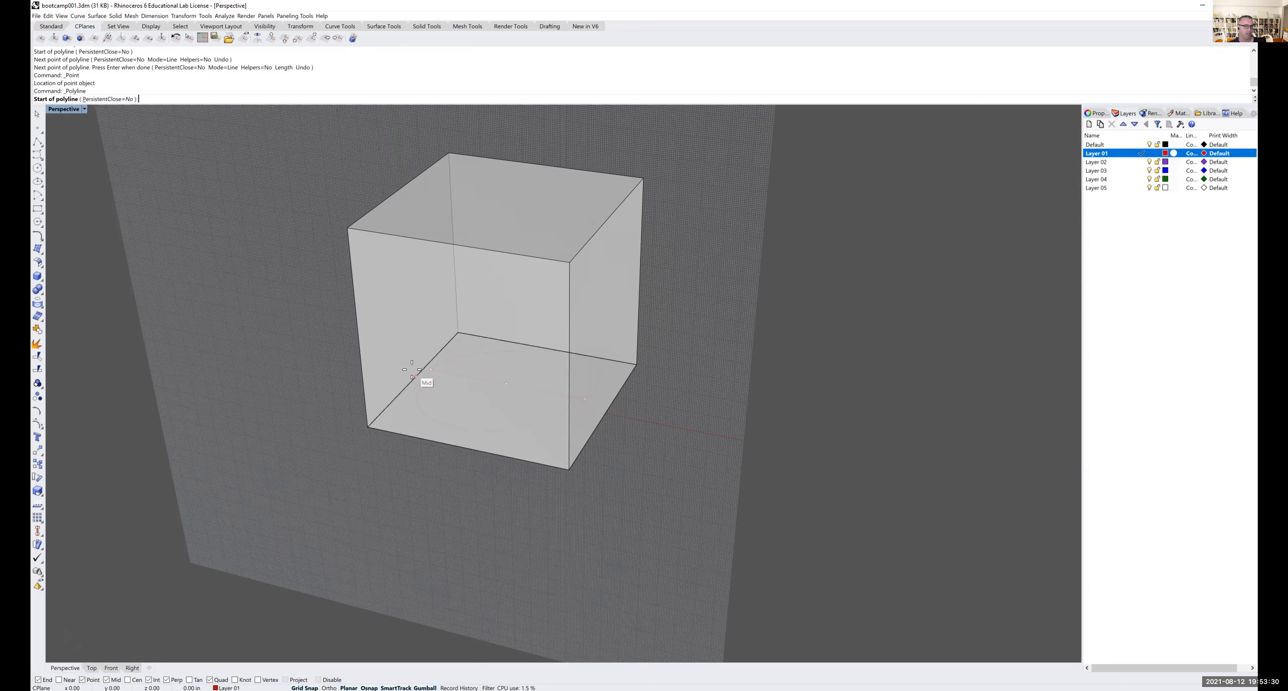
left_click(415, 376)
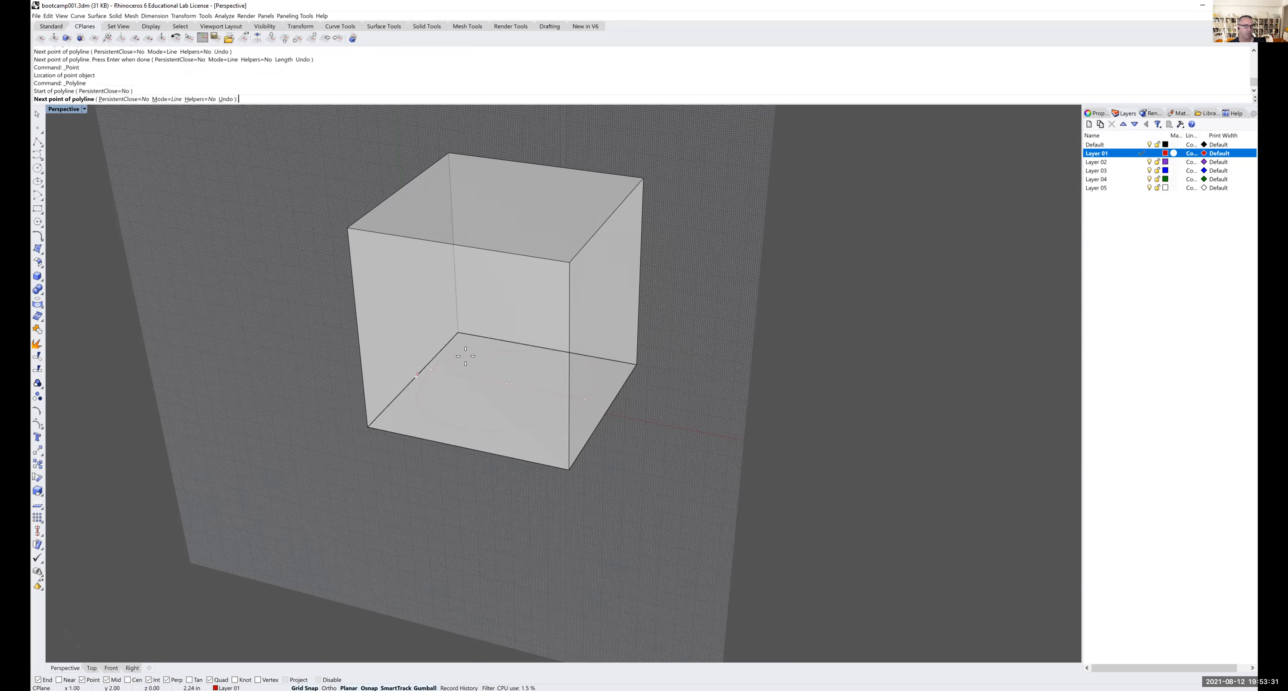
left_click(602, 412)
key("Return")
right_click_drag(600, 450, 595, 400)
left_click(537, 406)
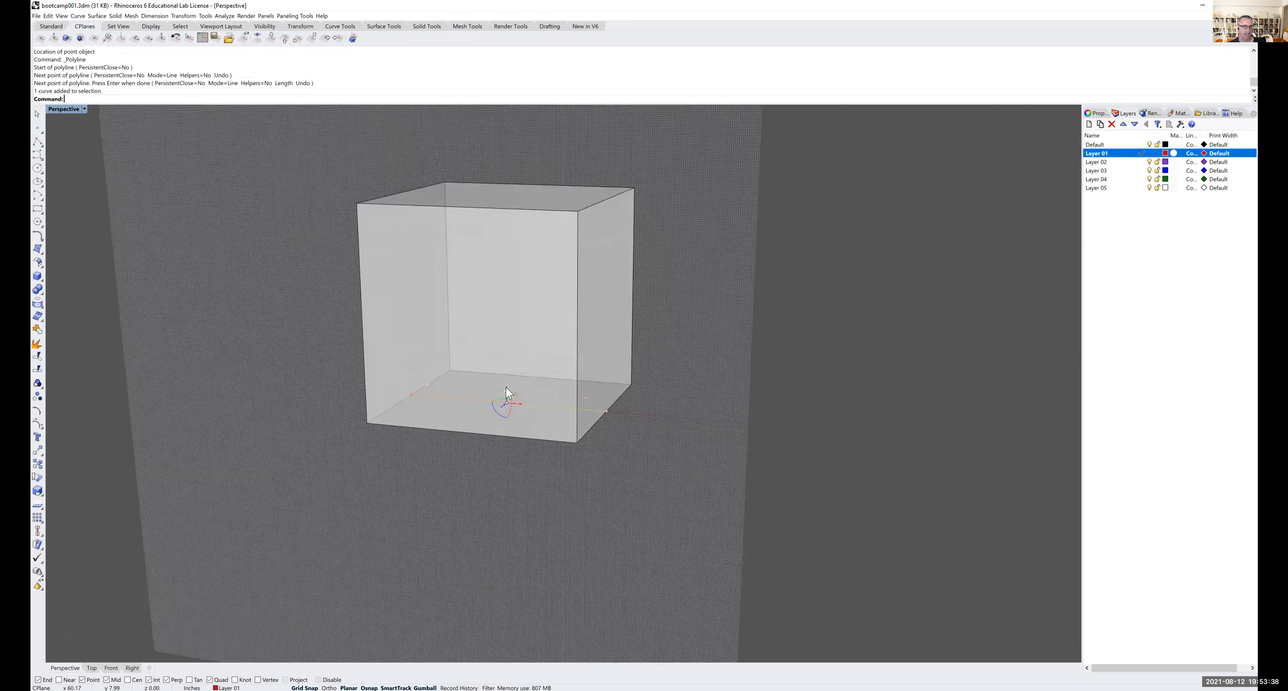
left_click(503, 387)
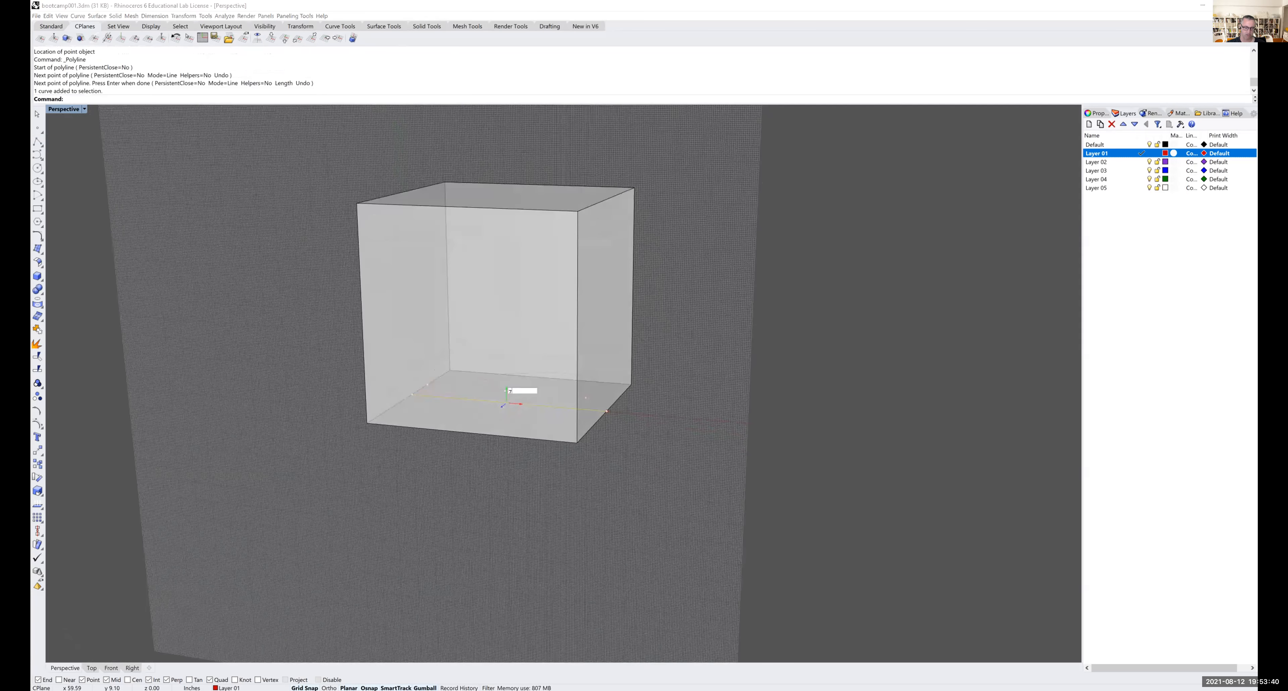
key("Escape")
left_click(748, 342)
mouse_move(682, 336)
right_mouse_down()
mouse_move(675, 328)
mouse_move(678, 339)
right_mouse_up()
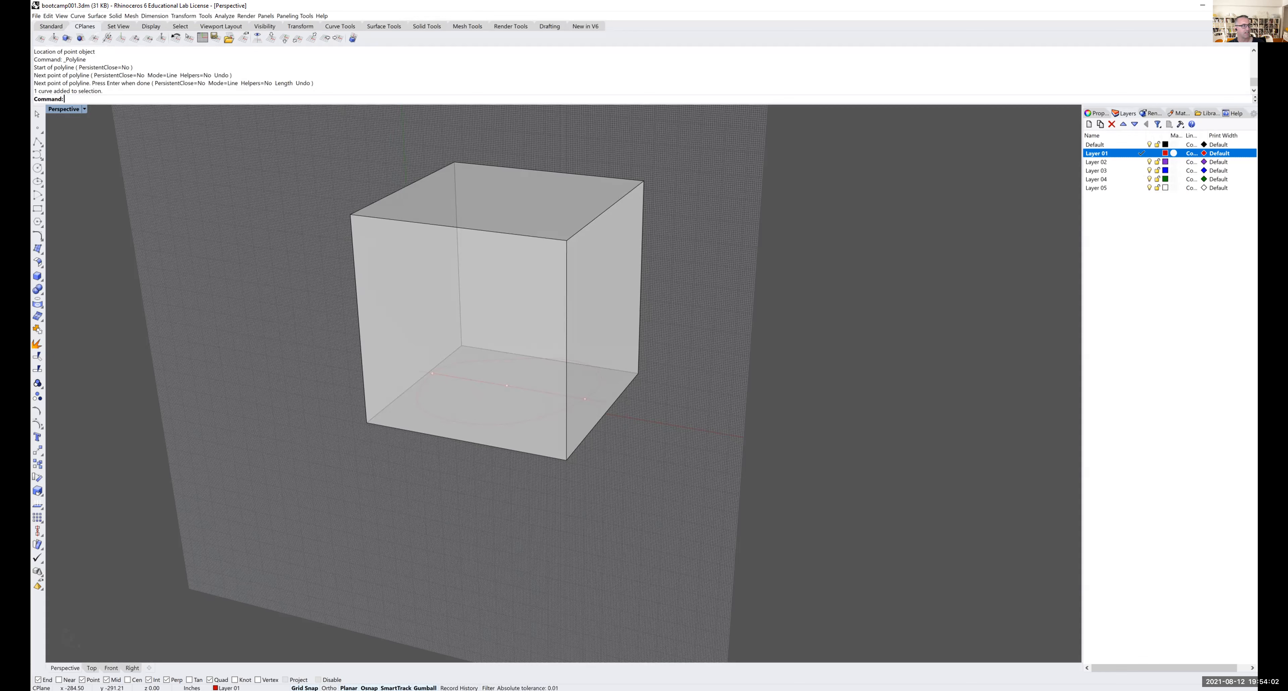
- Delete the polyline that joins the midpoints of the box's lower side edges
left_click(38, 142)
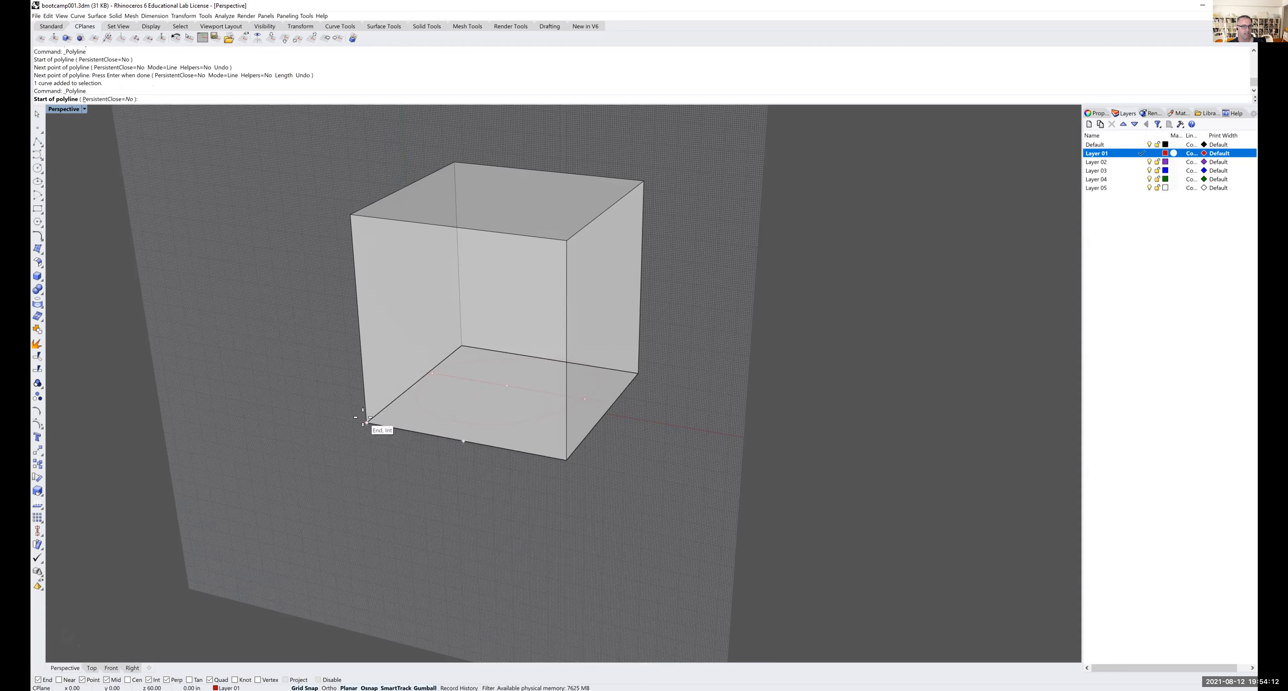
key("Escape")
left_click(419, 370)
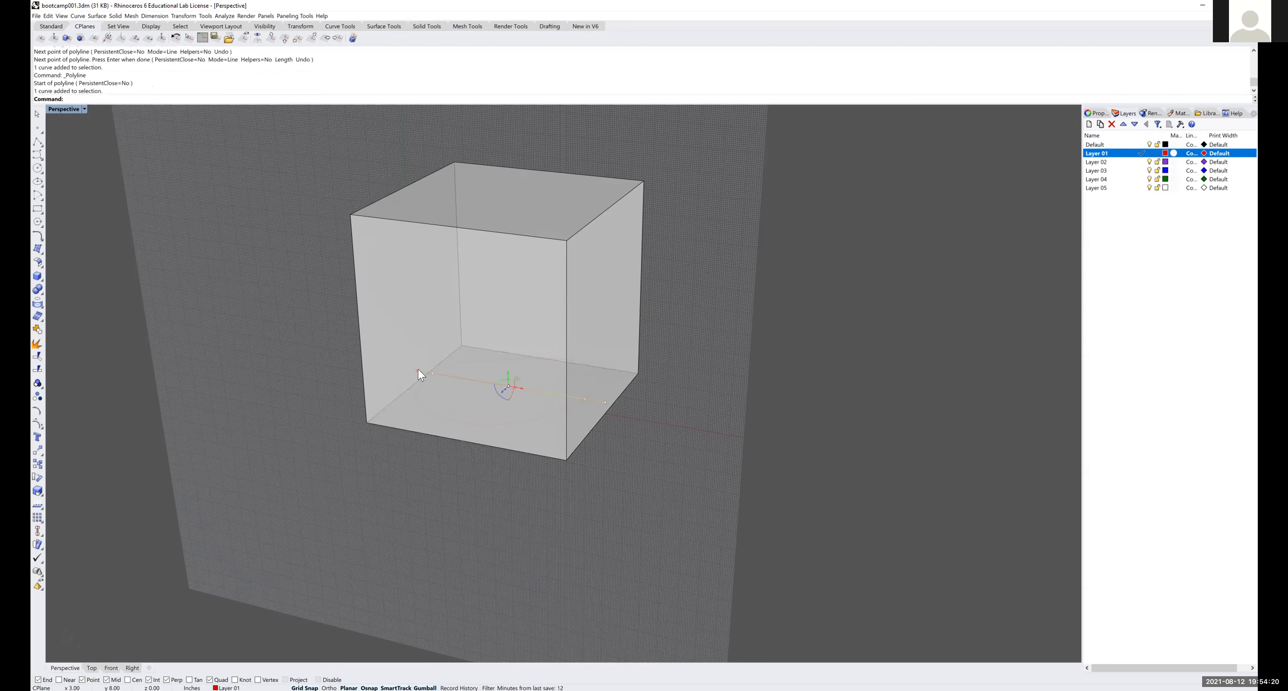
key("Delete")
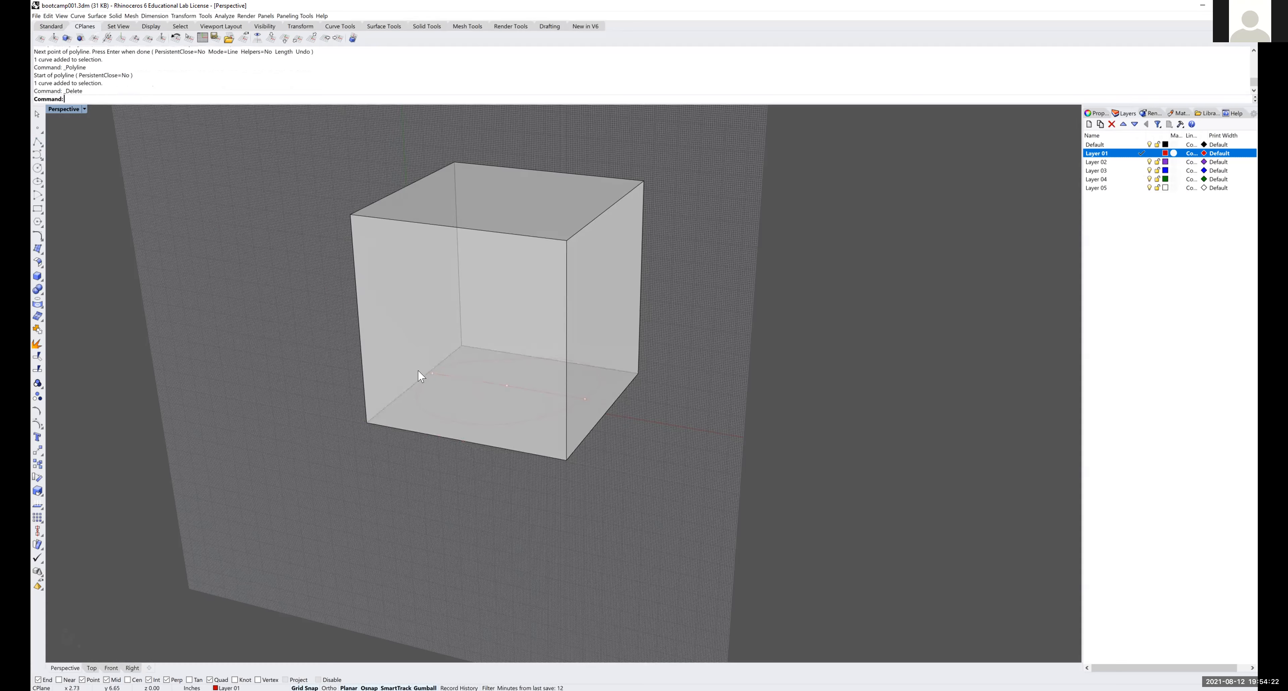
- Set the construction plane to World Front and shift its elevation by about -60 inches to the midpoint of the box's lower side edge
right_click_drag(383, 211, 368, 250)
scroll(367, 250, "down", 3)
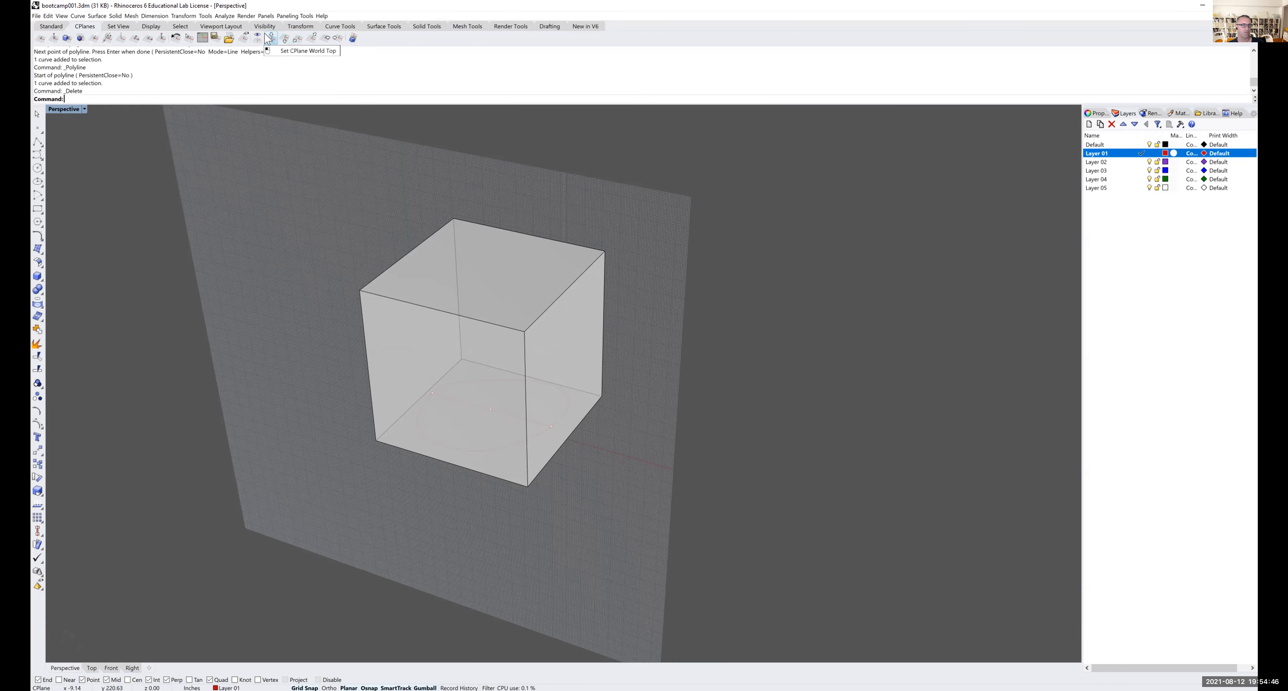
right_click_drag(371, 158, 342, 160)
left_click(298, 39)
right_click_drag(350, 235, 403, 239)
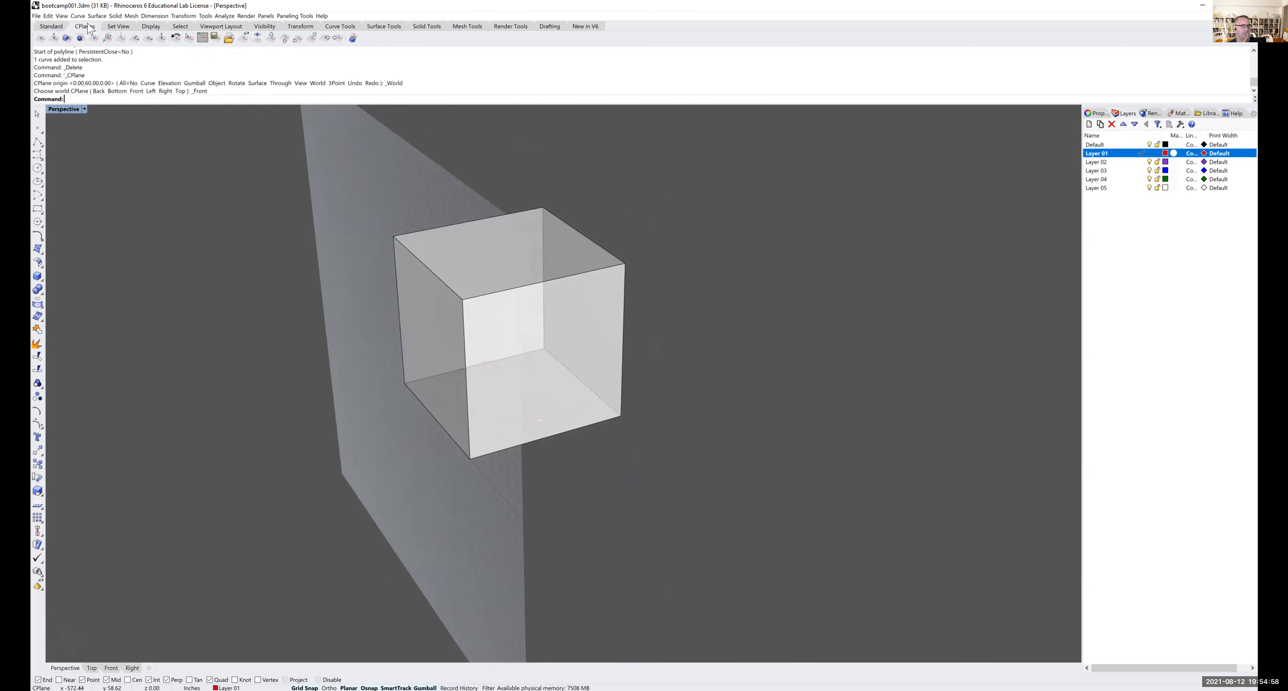
left_click(54, 36)
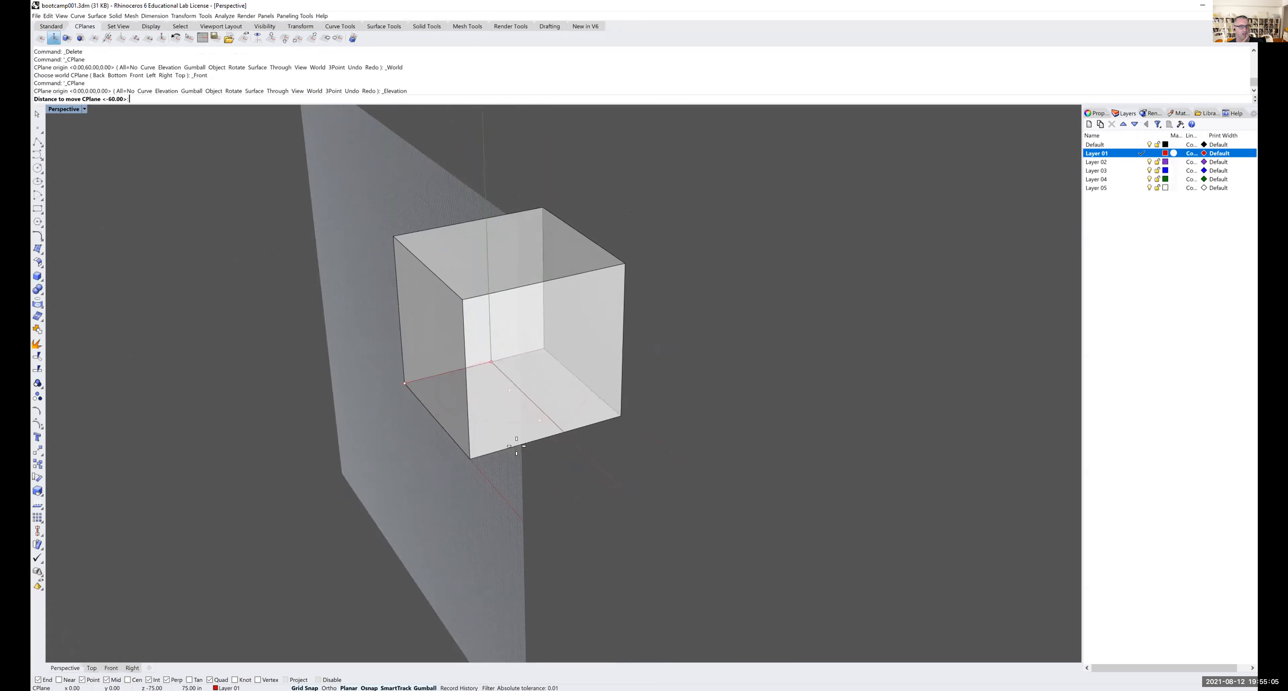
left_click(543, 431)
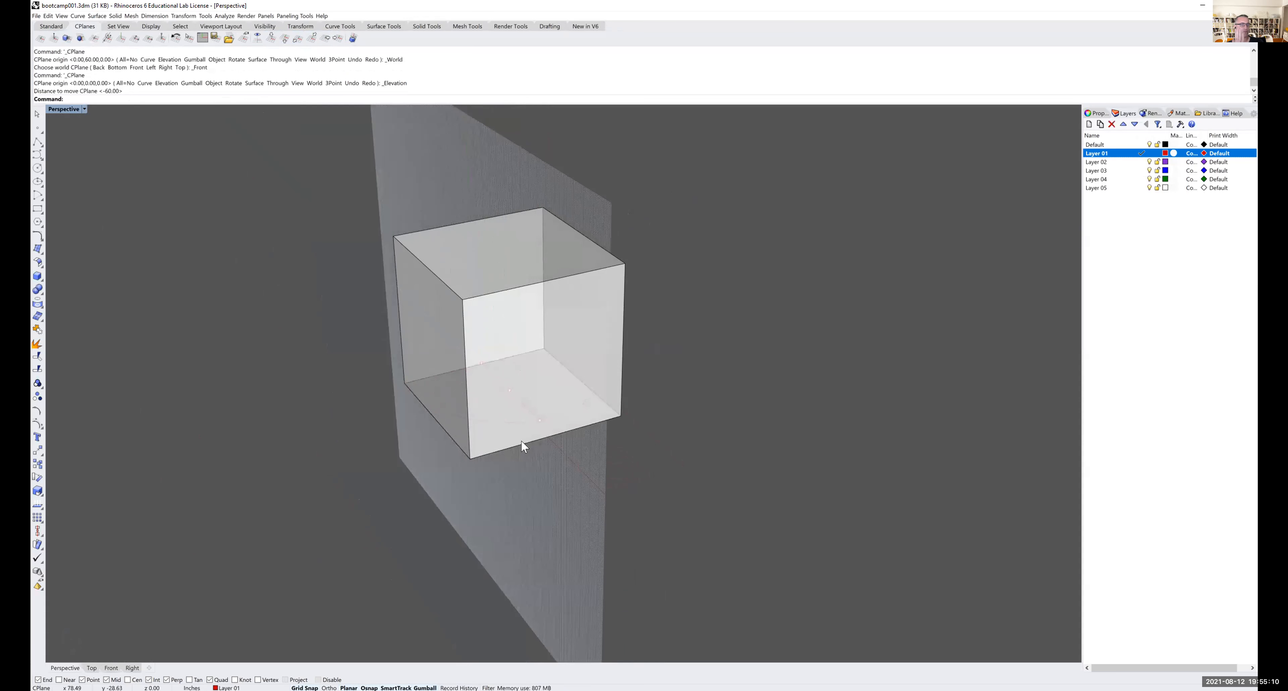
right_click_drag(521, 444, 454, 368)
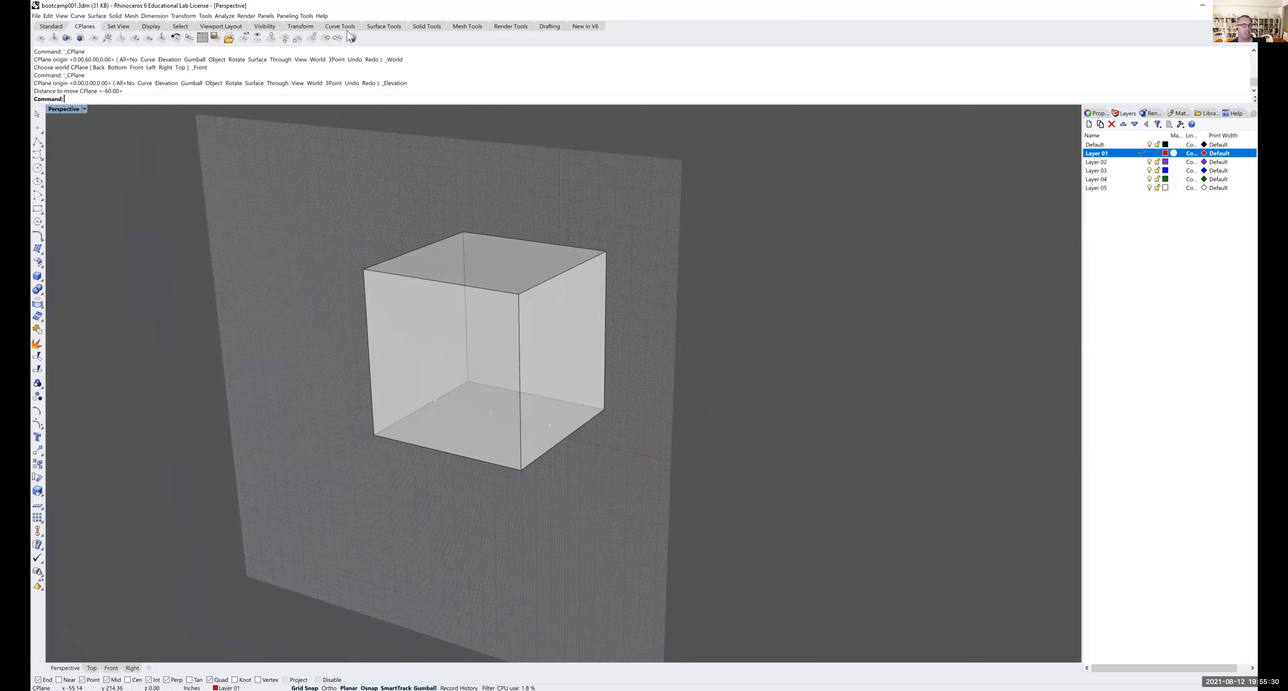
- Set the construction plane to World Top and raise its elevation by 124 inches
left_click(270, 38)
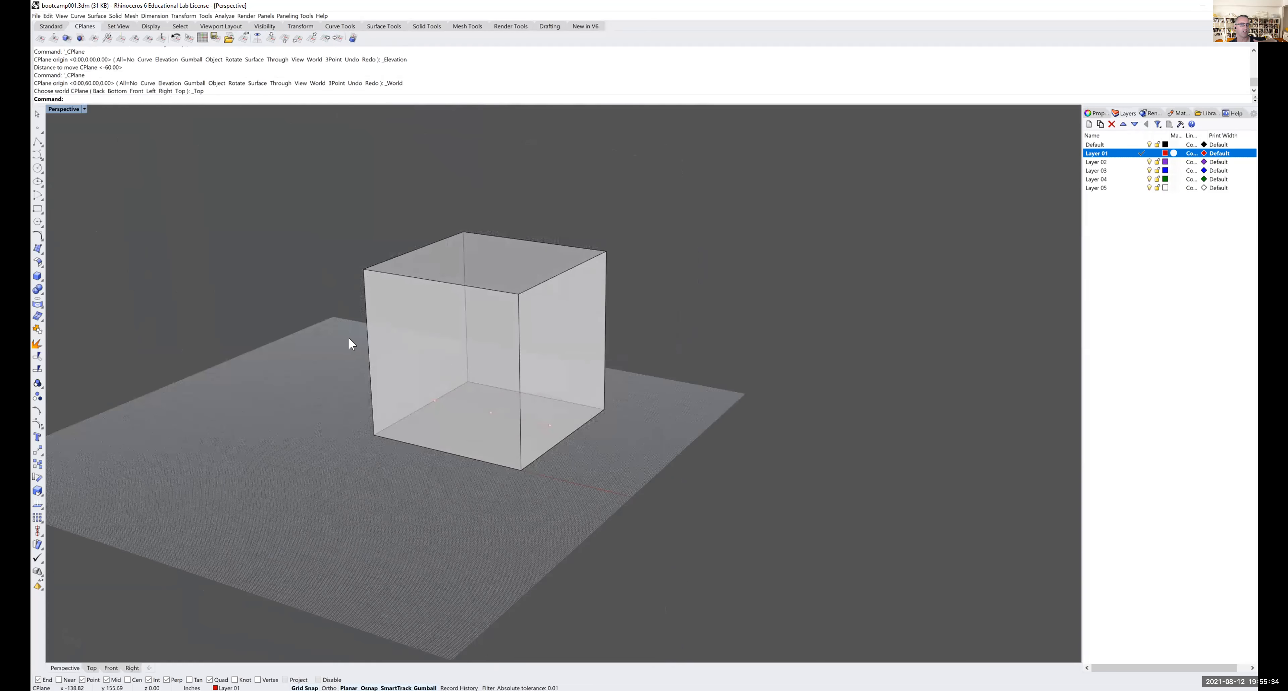
mouse_move(352, 369)
right_mouse_down()
mouse_move(336, 357)
mouse_move(353, 368)
right_mouse_up()
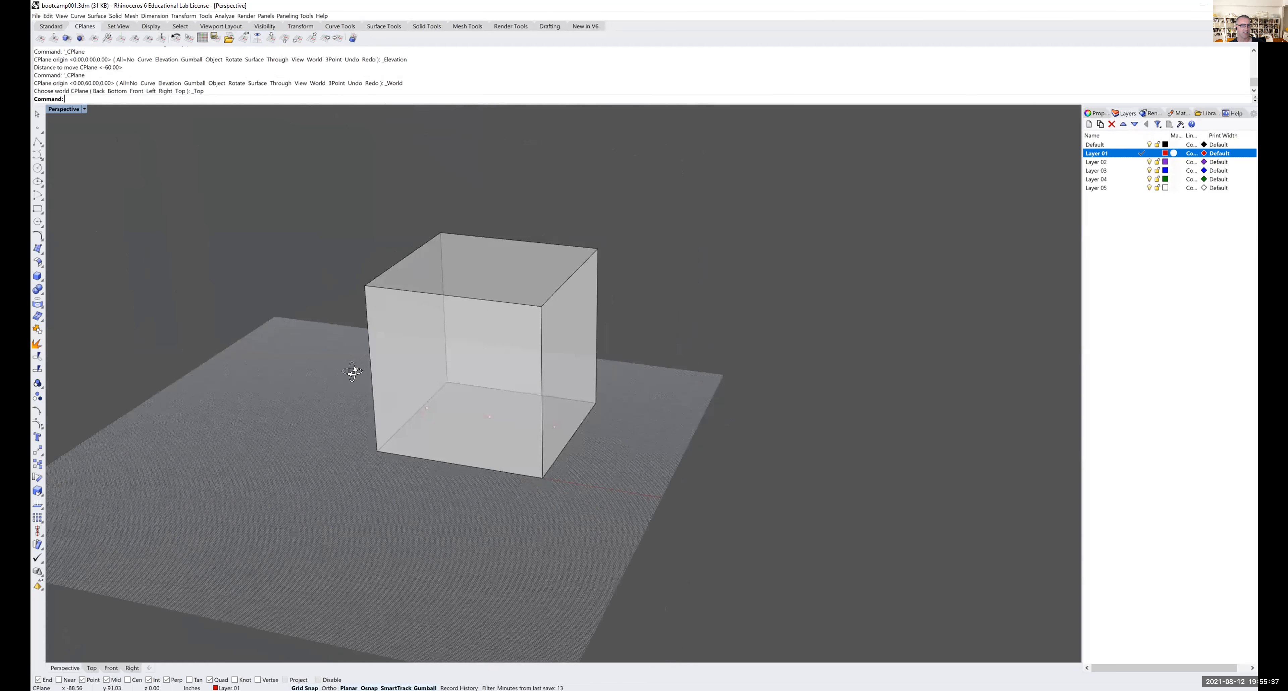
left_click(53, 39)
right_click(238, 272)
mouse_move(304, 325)
right_mouse_down()
mouse_move(293, 308)
mouse_move(308, 339)
mouse_move(304, 323)
right_mouse_up()
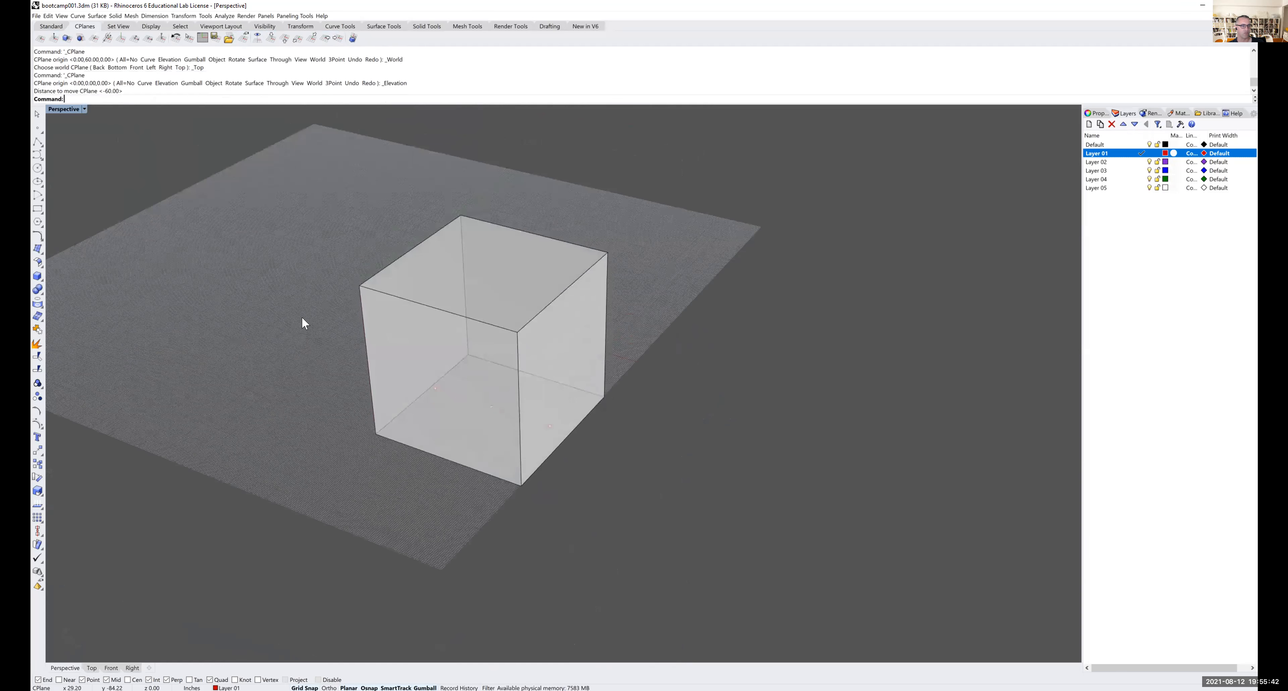
- Lower the construction plane's elevation to about the middle of the box's height
right_click(302, 308)
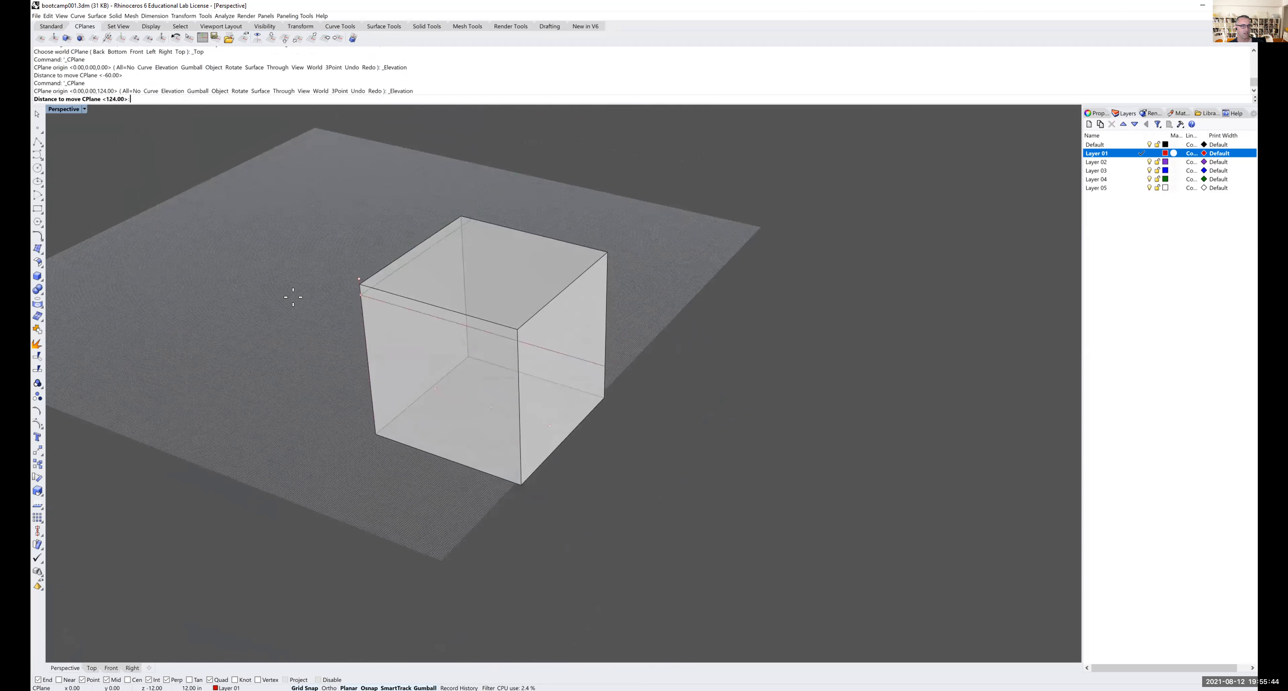
right_click(302, 376)
right_click_drag(302, 376, 303, 382)
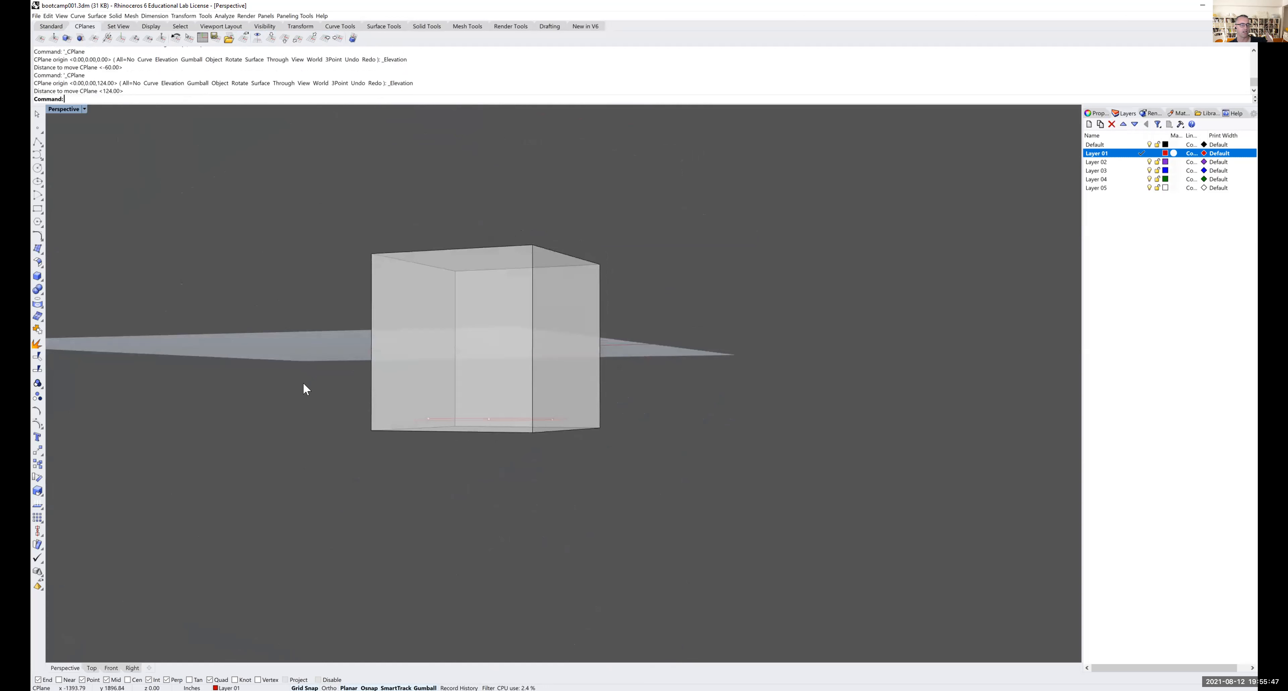
- Orient the construction plane to the box's front face, accepting the default origin and X axis direction
left_click(80, 39)
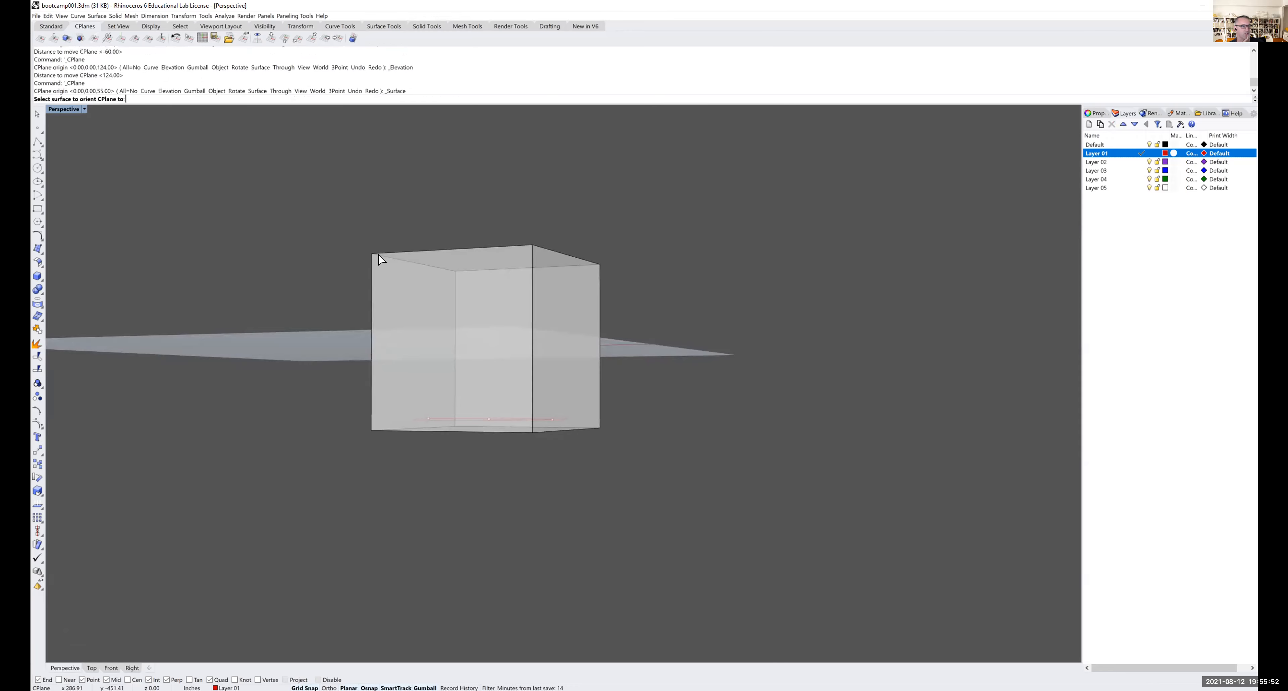
left_click(404, 297)
key("Return")
key("Return")
mouse_move(453, 287)
right_mouse_down()
mouse_move(397, 285)
mouse_move(445, 300)
right_mouse_up()
- Shift the construction plane's elevation inward from the box's front face to the midpoint of the lower side edge
left_click(54, 38)
left_click(582, 444)
mouse_move(590, 447)
right_mouse_down()
mouse_move(551, 433)
mouse_move(601, 451)
mouse_move(601, 440)
right_mouse_up()
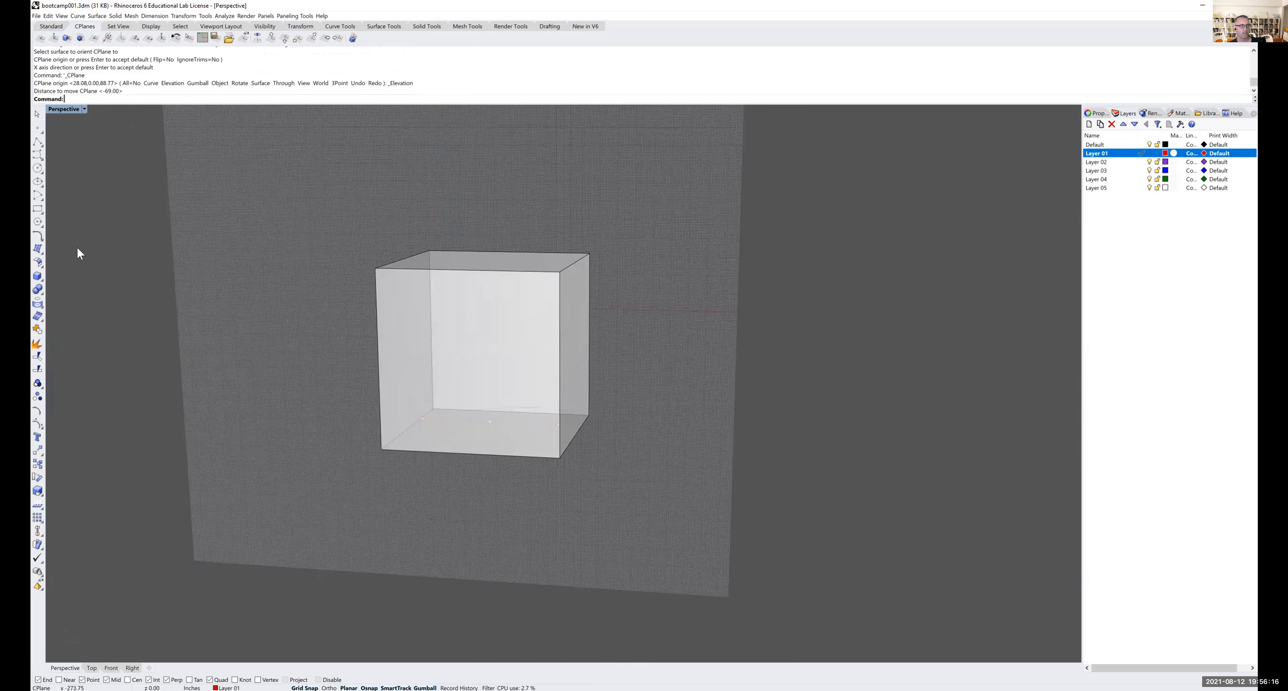
- Draw a four-point control point curve from the centre of the box's base, rising and bending out past its upper side edge
left_click(38, 154)
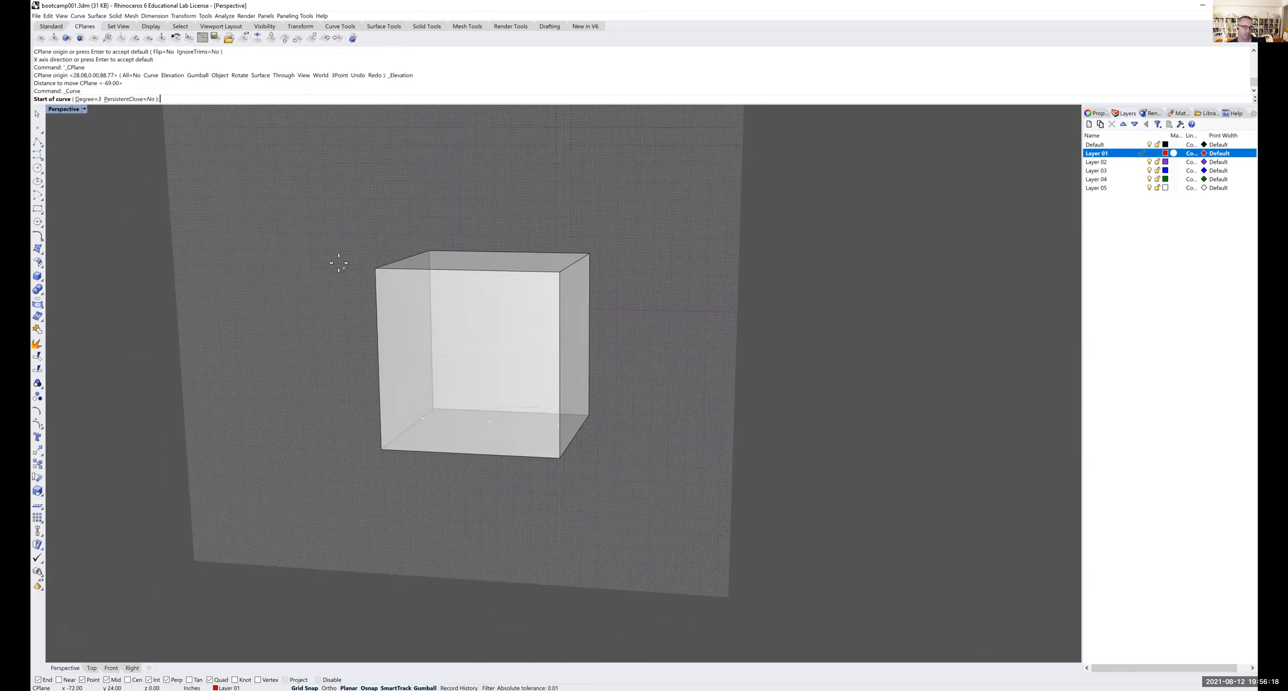
left_click(484, 413)
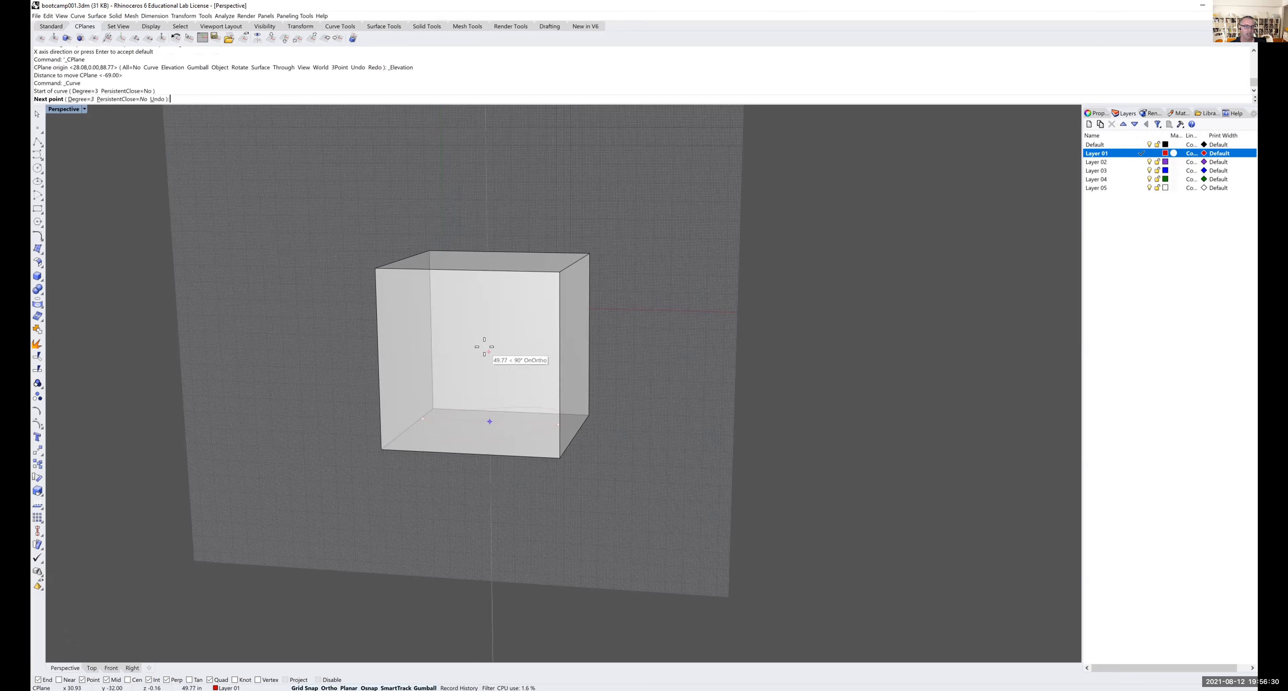
left_click(485, 336)
left_click(510, 294)
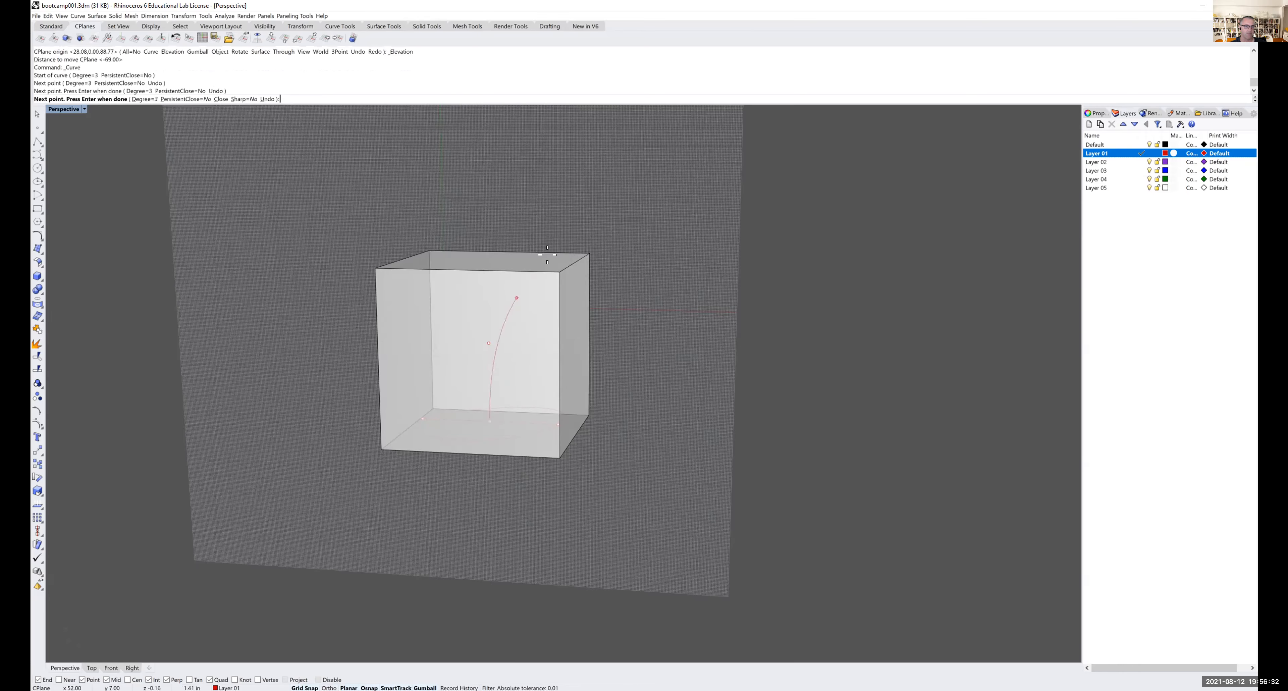
left_click(593, 219)
key("Return")
- Set the construction plane perpendicular to the rising curve at its upper end
right_click_drag(529, 336, 487, 344)
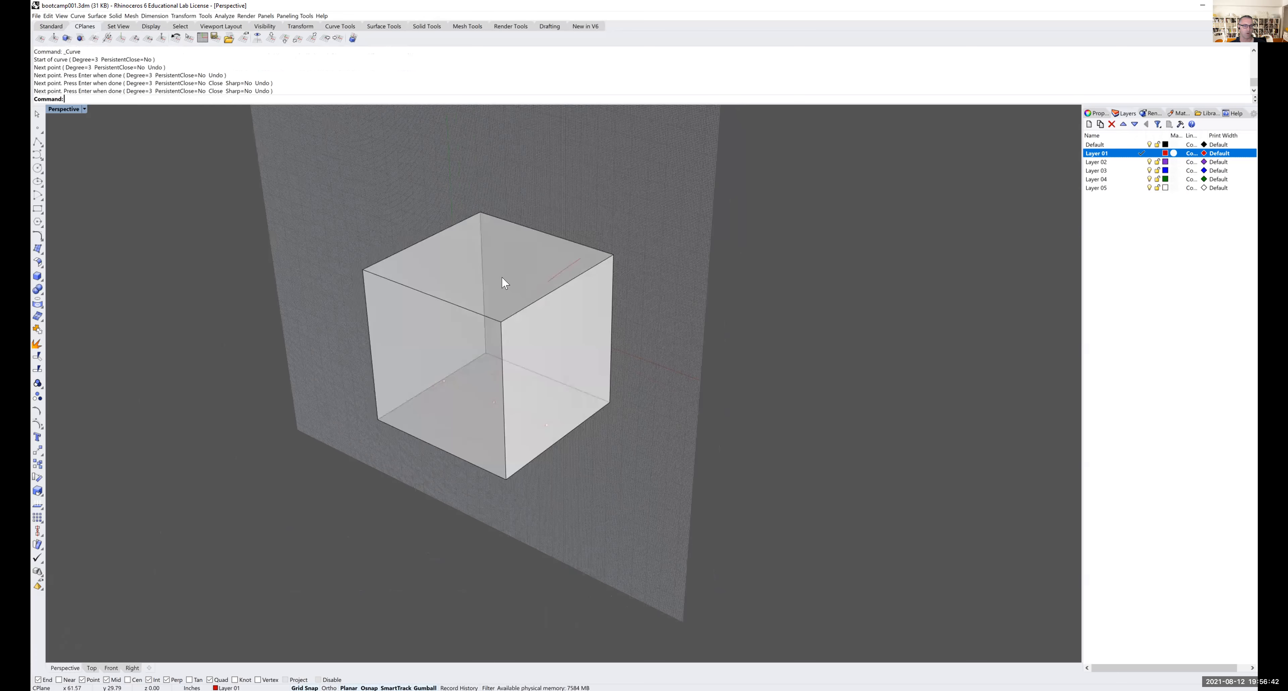
right_click_drag(520, 318, 494, 414)
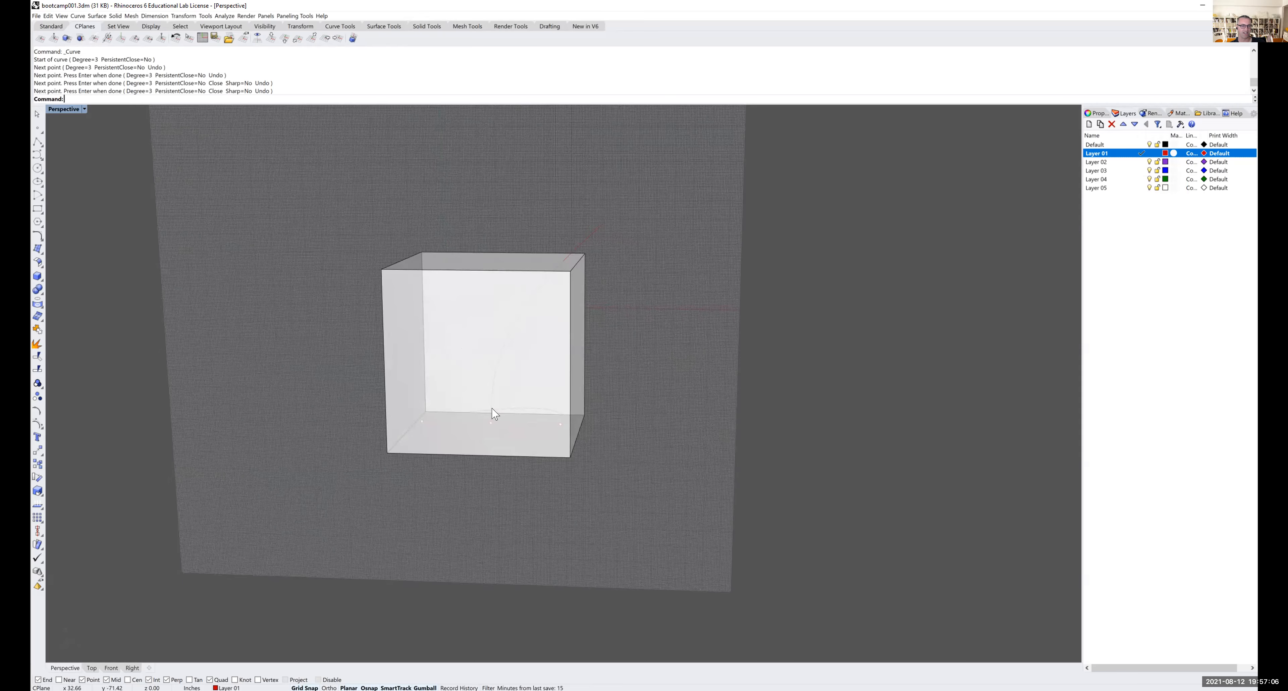
right_click_drag(500, 392, 462, 403)
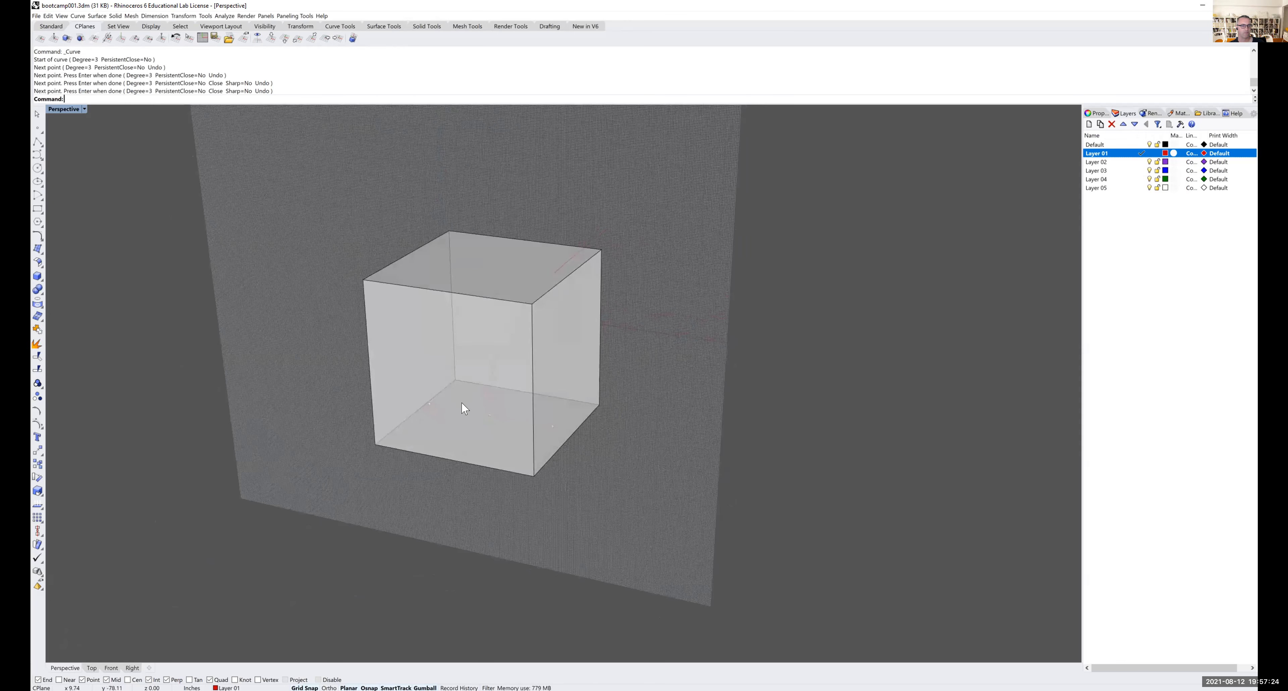
left_click(496, 373)
mouse_move(478, 415)
right_mouse_down()
mouse_move(483, 383)
mouse_move(503, 385)
mouse_move(468, 394)
mouse_move(480, 385)
mouse_move(488, 404)
right_mouse_up()
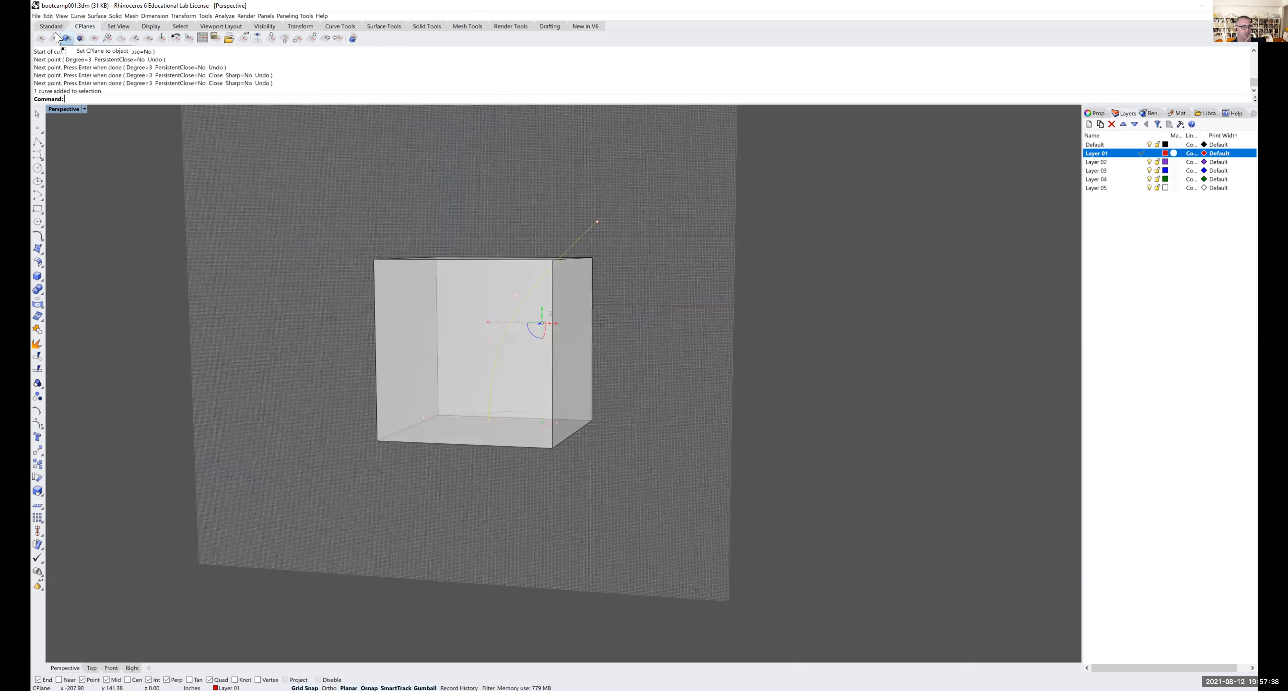
left_click(94, 39)
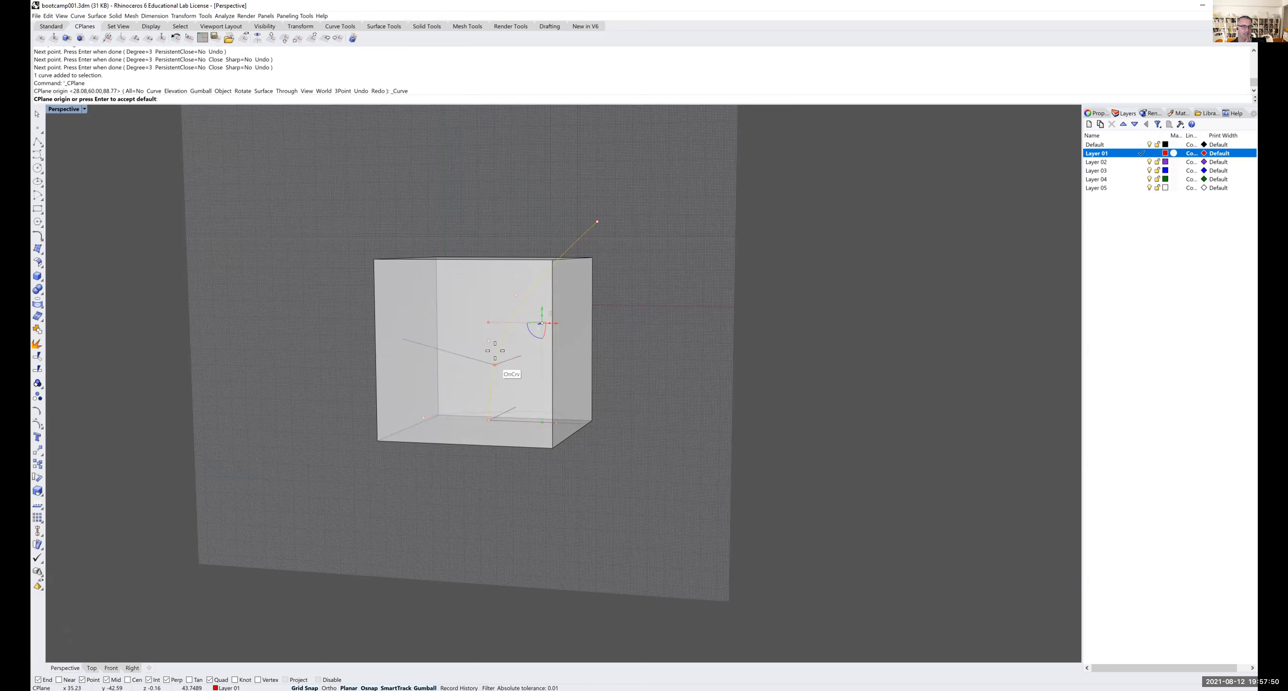
left_click(598, 221)
- Draw a small closed six-point control point curve around the rising curve's upper end on the perpendicular plane
right_click_drag(639, 278, 597, 281)
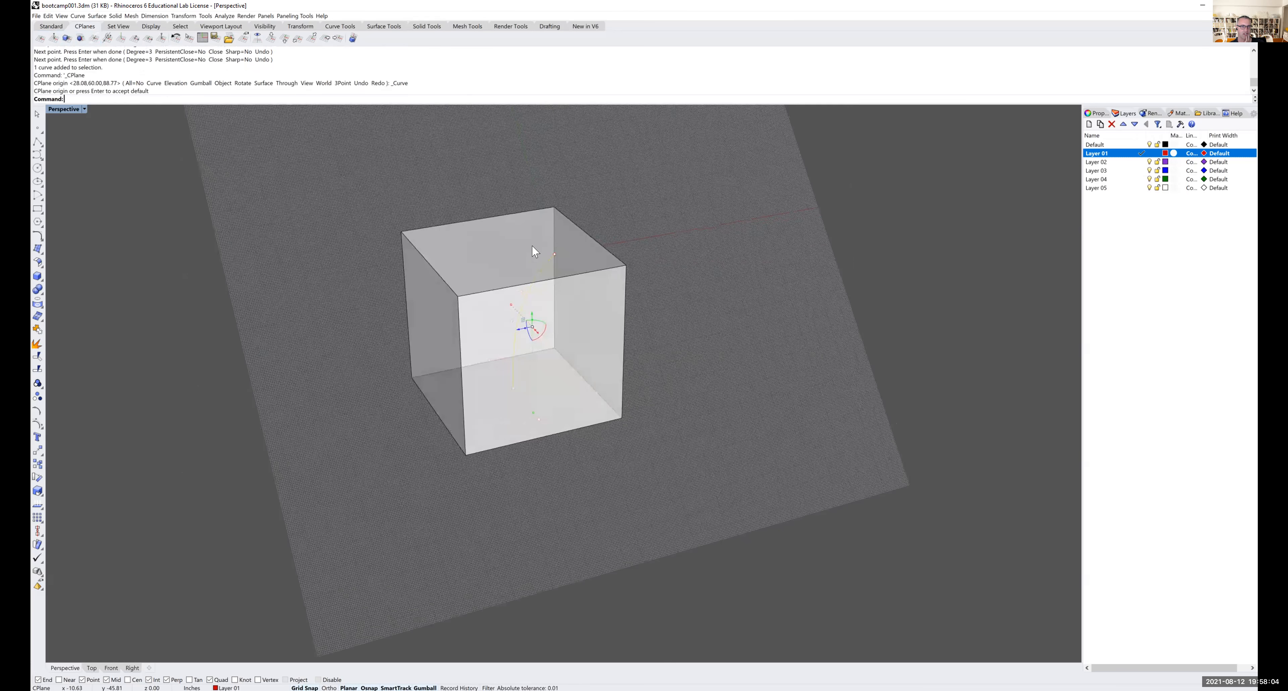
scroll(525, 242, "up", 3)
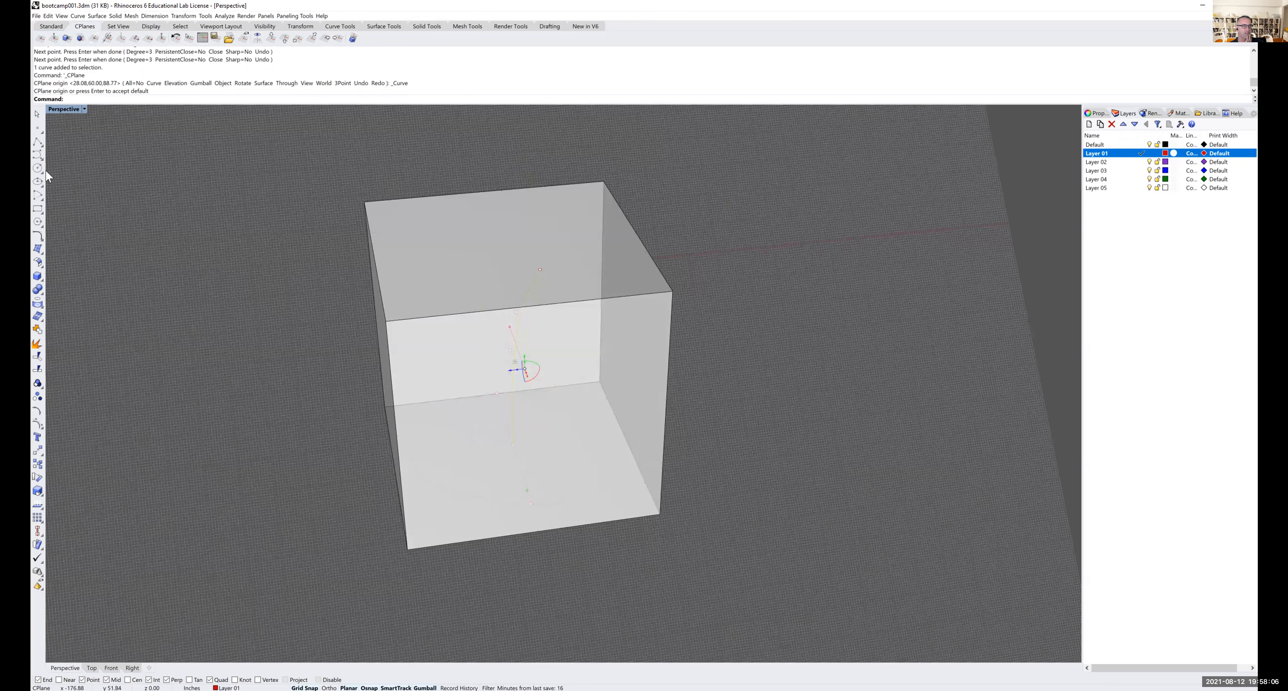
left_click(38, 154)
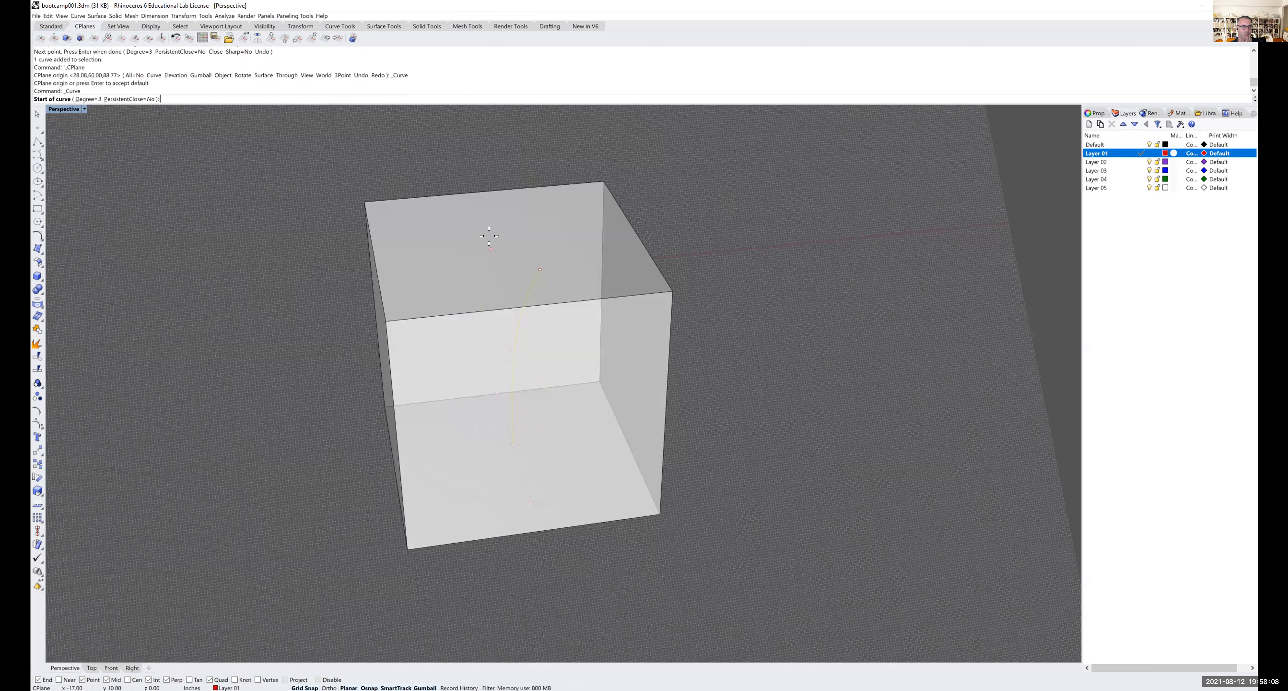
left_click(523, 241)
left_click(586, 242)
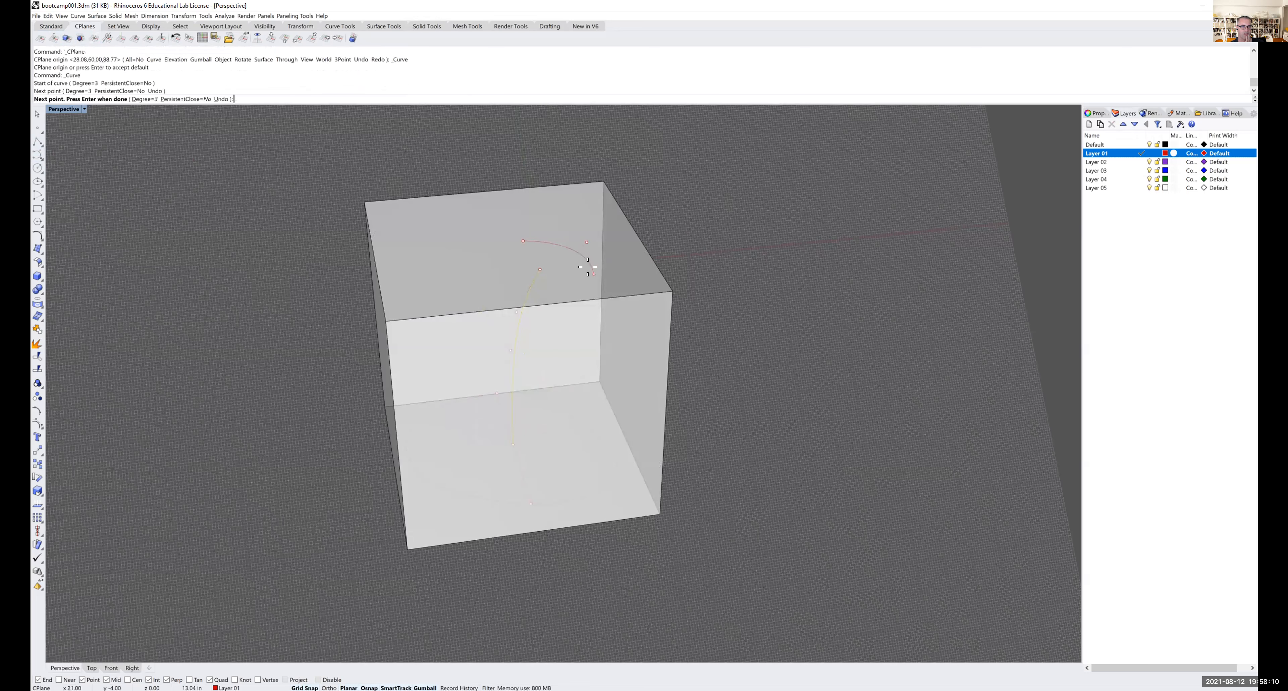
left_click(587, 267)
left_click(563, 317)
left_click(515, 305)
left_click(494, 270)
type("c")
key("Return")
- Set the construction plane perpendicular to the rising curve at a point partway along it, inside the box
right_click_drag(589, 510, 500, 448)
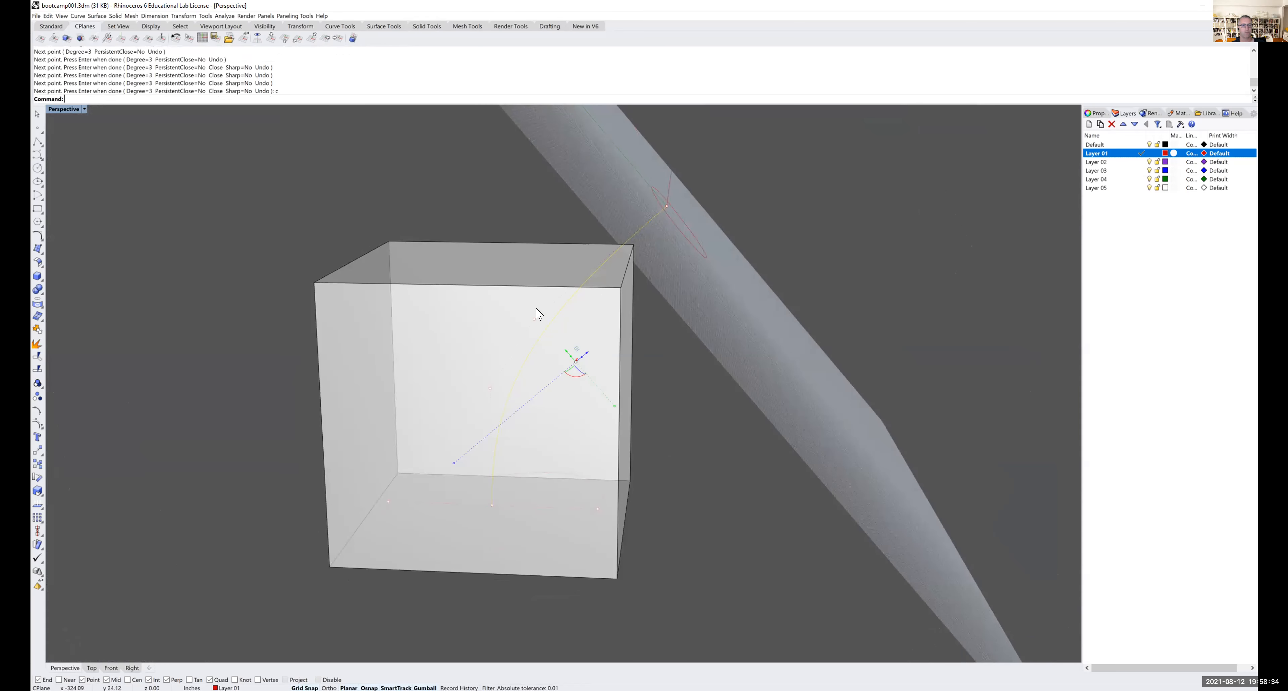
right_click_drag(601, 313, 548, 306)
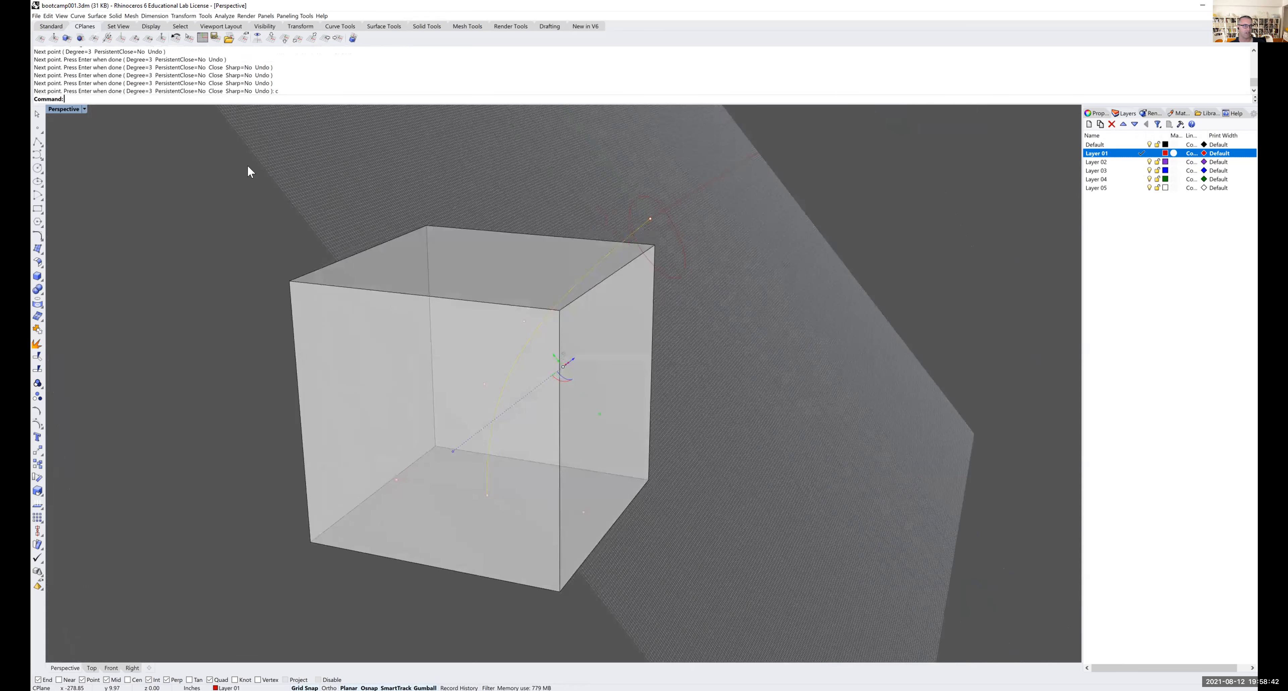
left_click(95, 39)
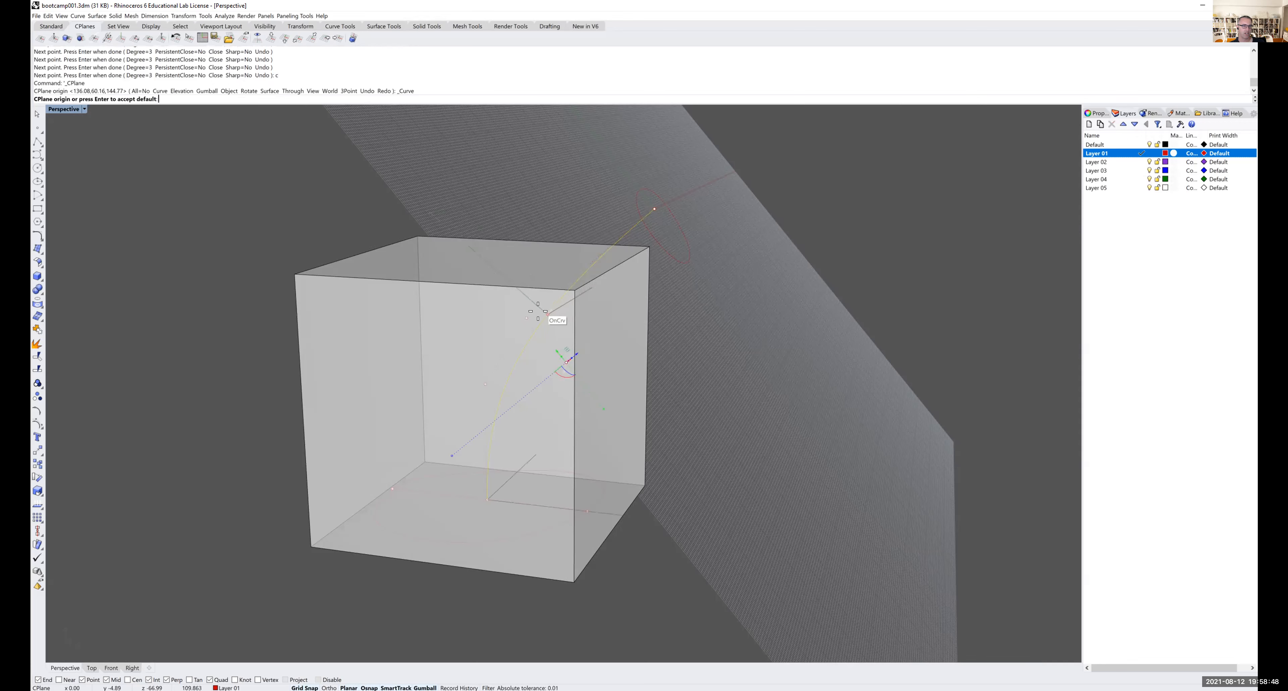
left_click(529, 336)
- Draw a larger closed seven-point control point curve around the rising curve on the new perpendicular plane
mouse_move(664, 333)
right_mouse_down()
mouse_move(612, 327)
mouse_move(647, 343)
right_mouse_up()
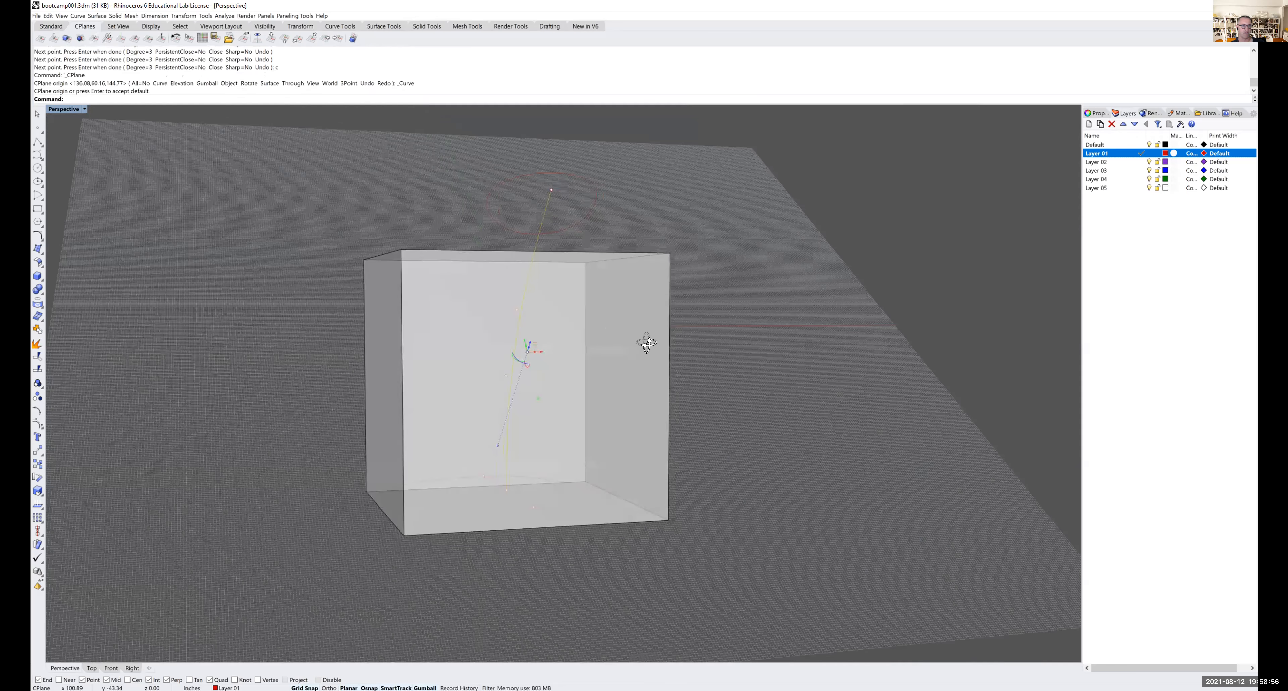
left_click(38, 155)
right_click_drag(545, 320, 456, 315)
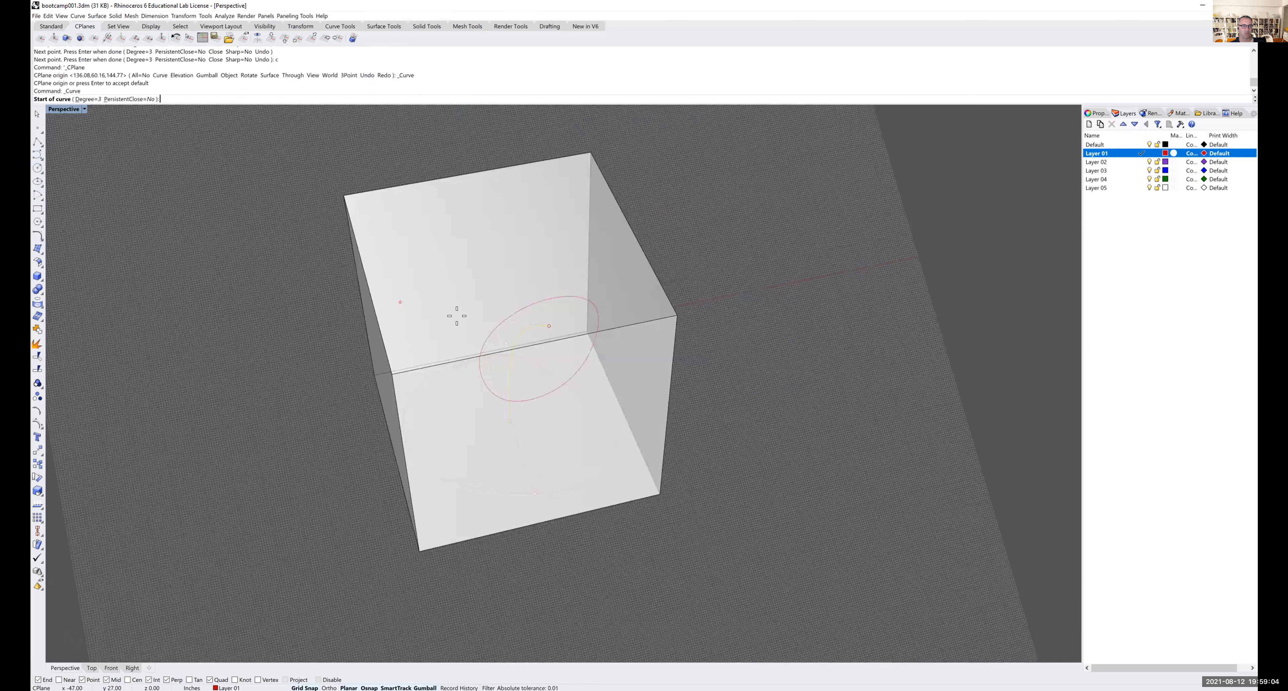
left_click(500, 260)
left_click(594, 251)
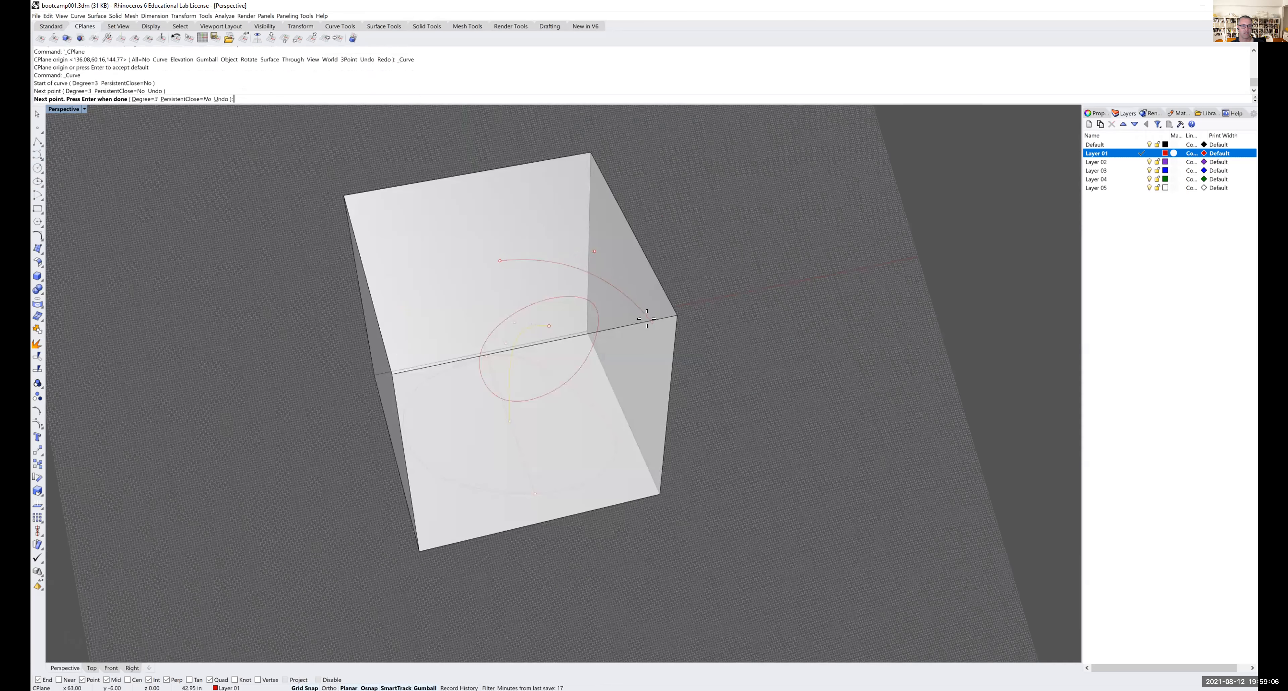
left_click(648, 337)
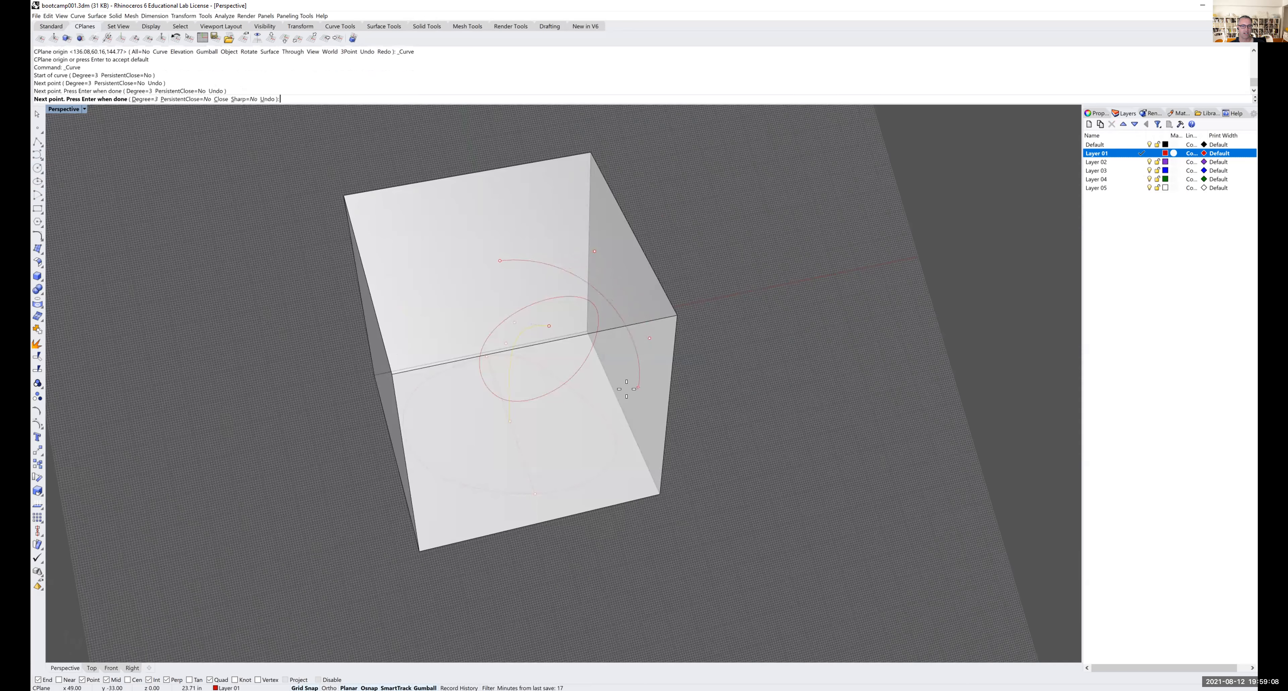
left_click(589, 436)
left_click(494, 479)
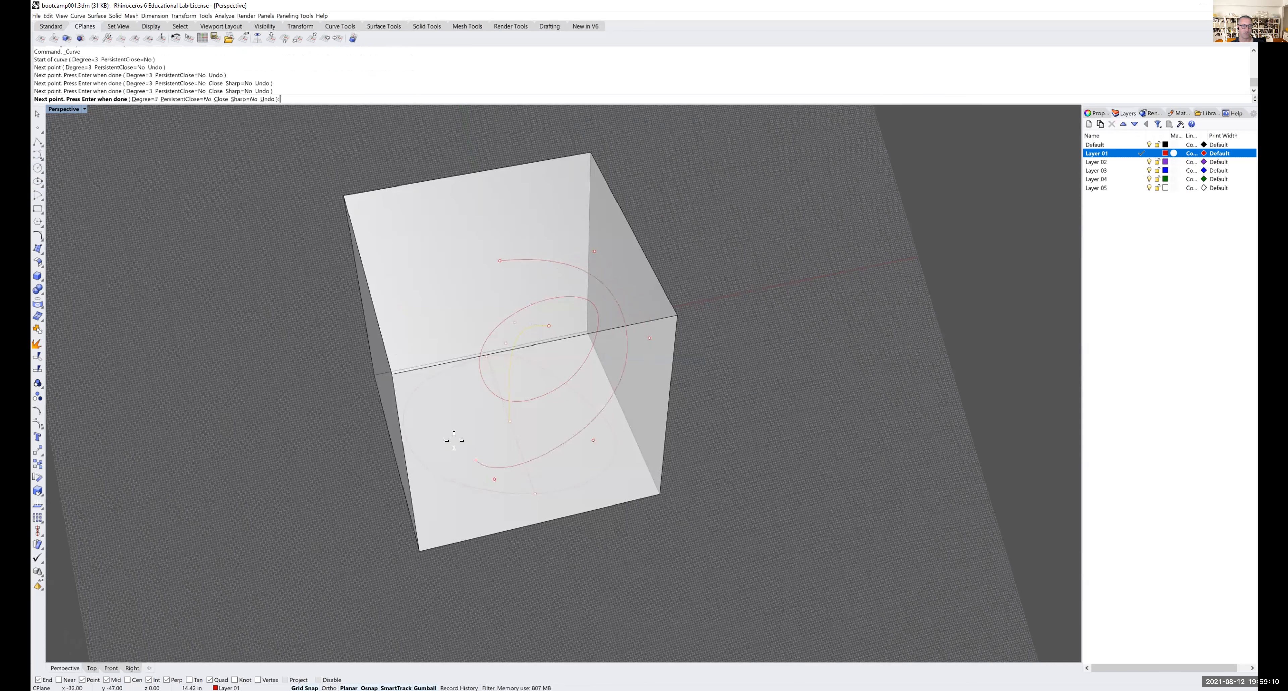
left_click(433, 417)
left_click(419, 279)
type("c")
key("Return")
- Try moving the rising curve with the gumball, undo the move and deselect the curve
right_click_drag(446, 296, 549, 350)
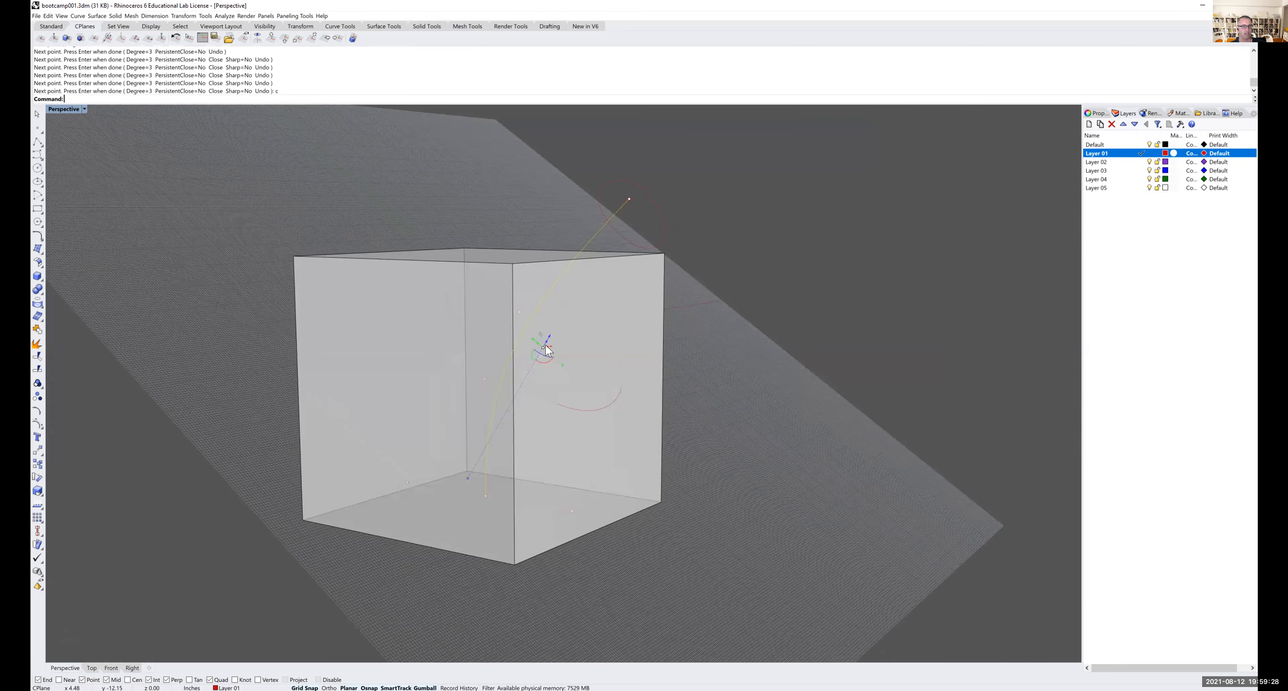
scroll(546, 346, "up", 2)
right_click_drag(553, 410, 621, 406)
left_click_drag(543, 345, 565, 305)
key("ctrl+z")
left_click(767, 342)
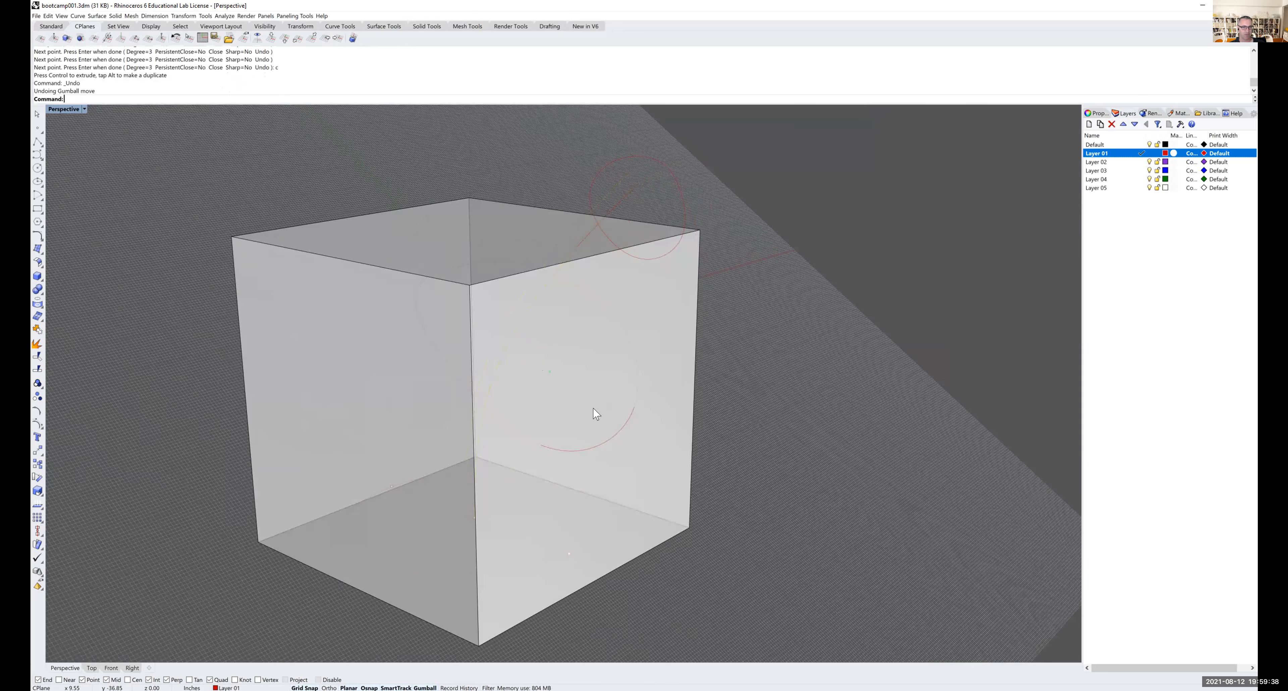
- Move the larger closed curve a short distance upward along its tilted construction plane with the gumball
left_click(618, 440)
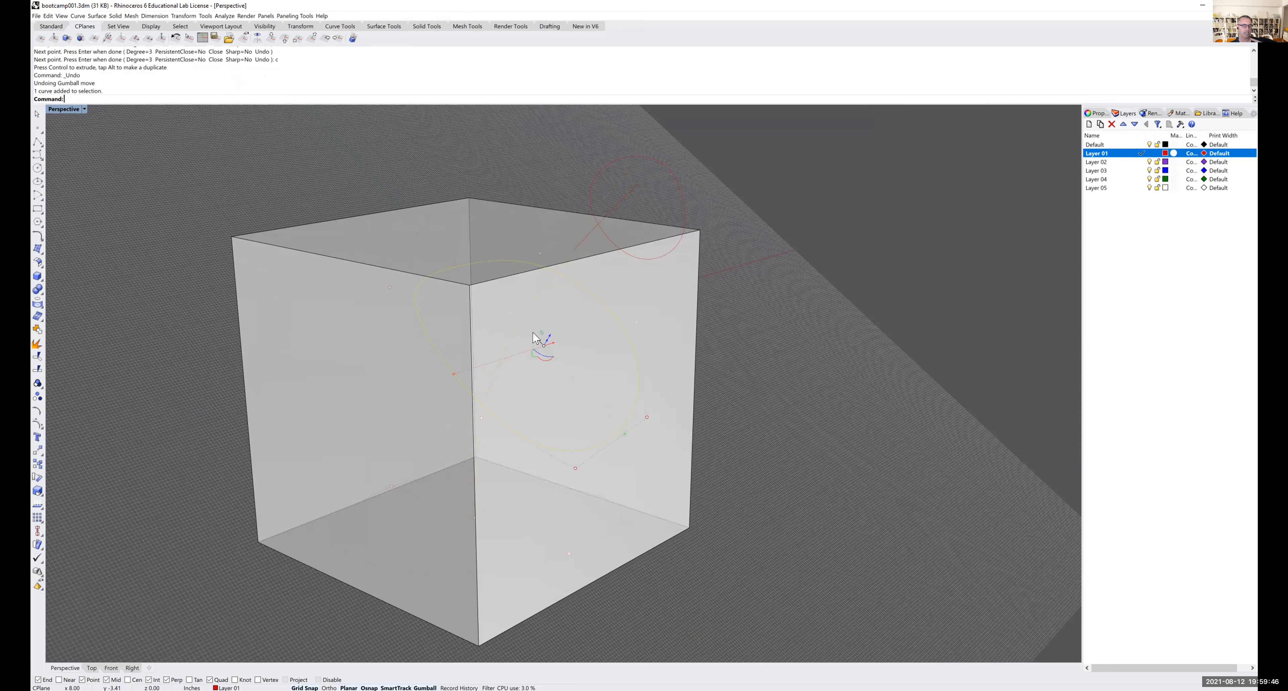
left_click_drag(534, 336, 511, 310)
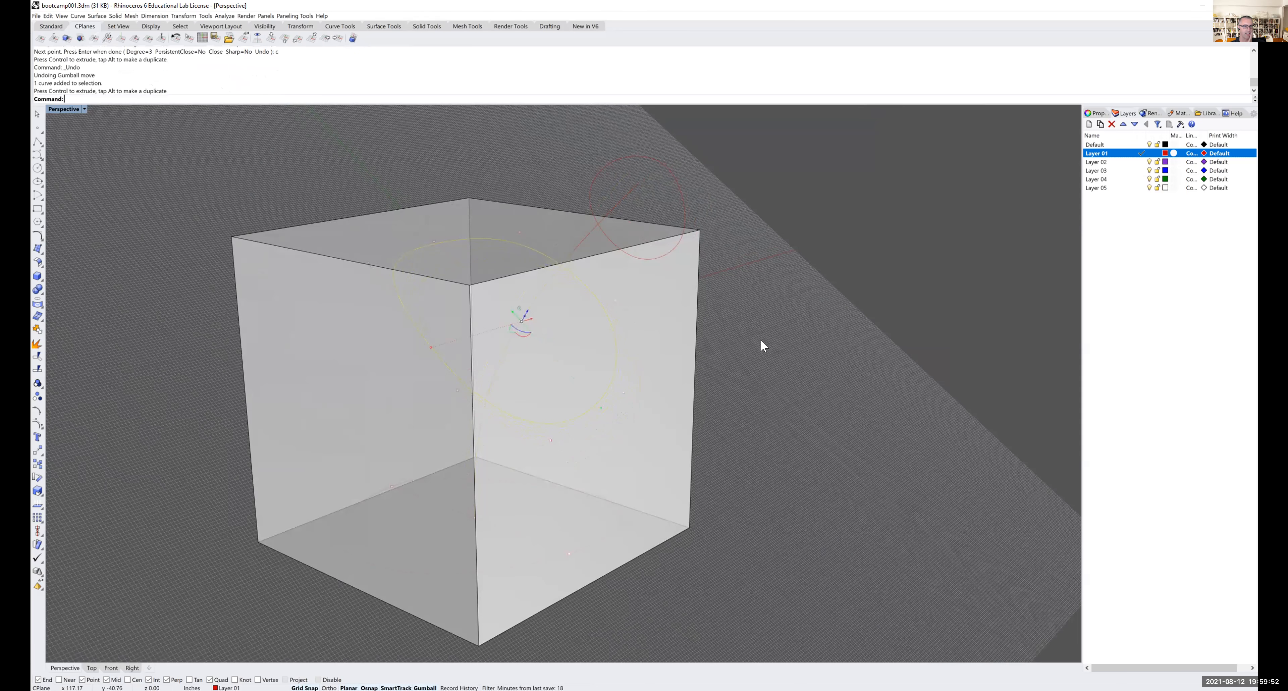
key("Escape")
right_click_drag(760, 339, 737, 360)
right_click_drag(469, 252, 541, 278)
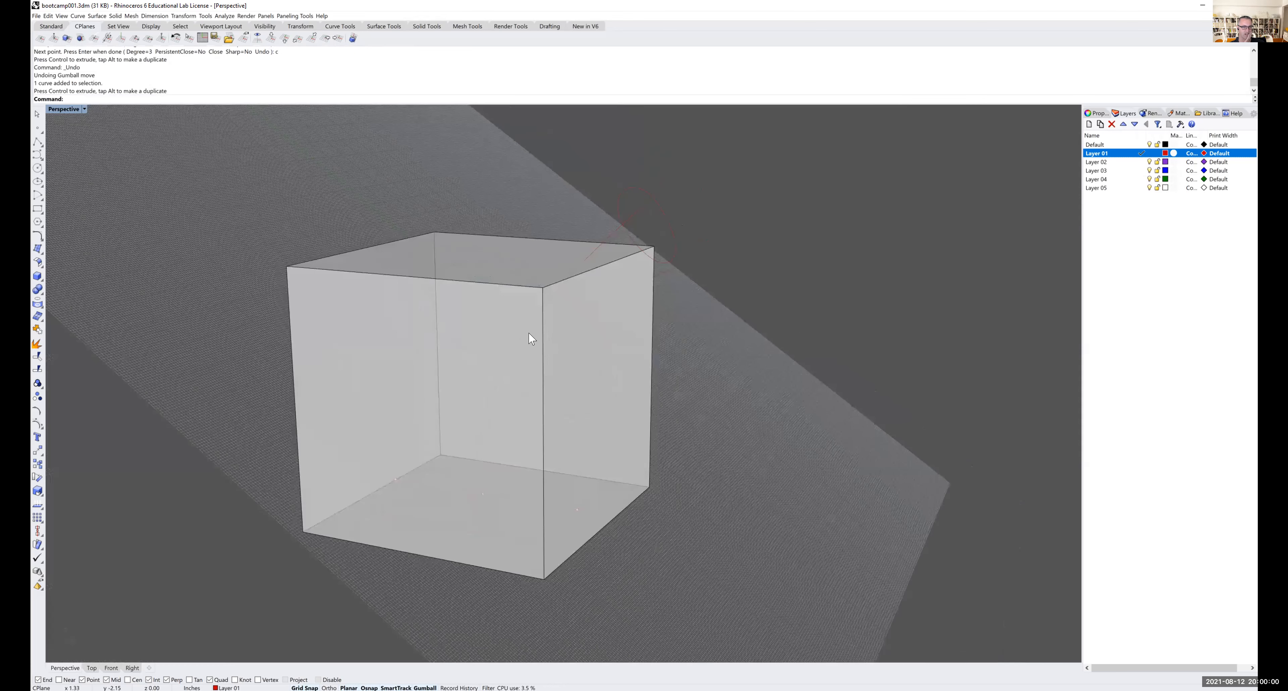
right_click_drag(552, 351, 452, 343)
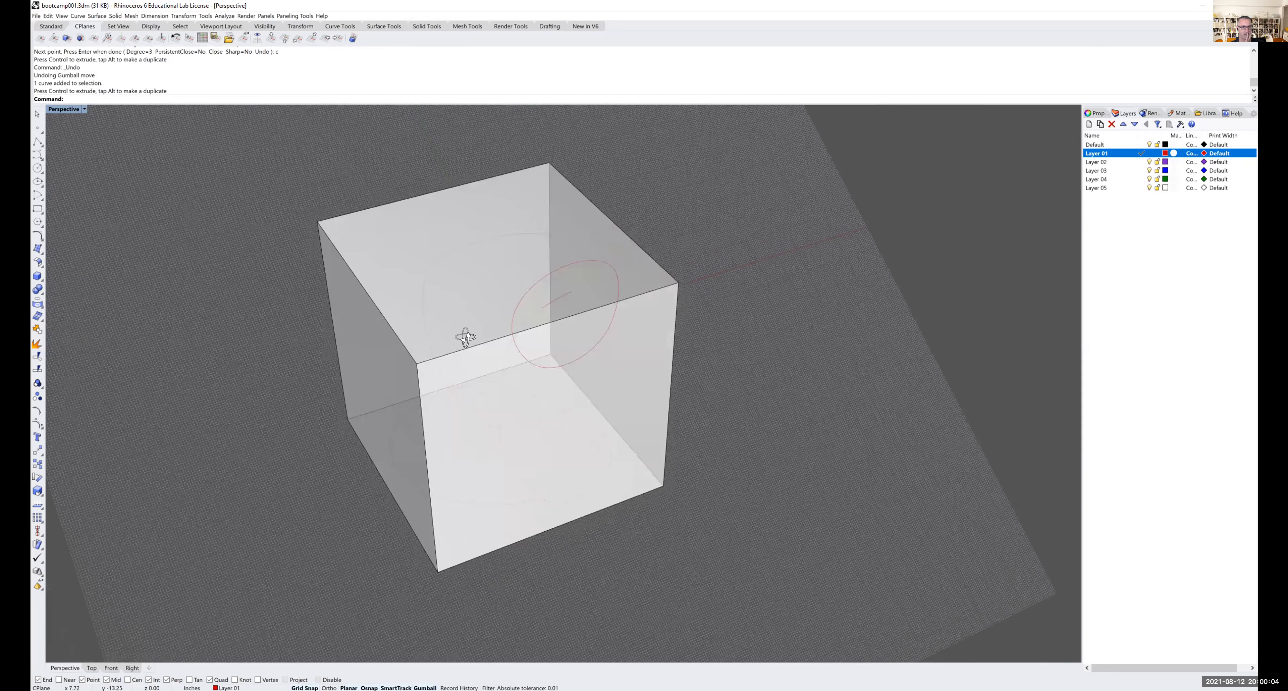
right_click_drag(541, 345, 441, 334)
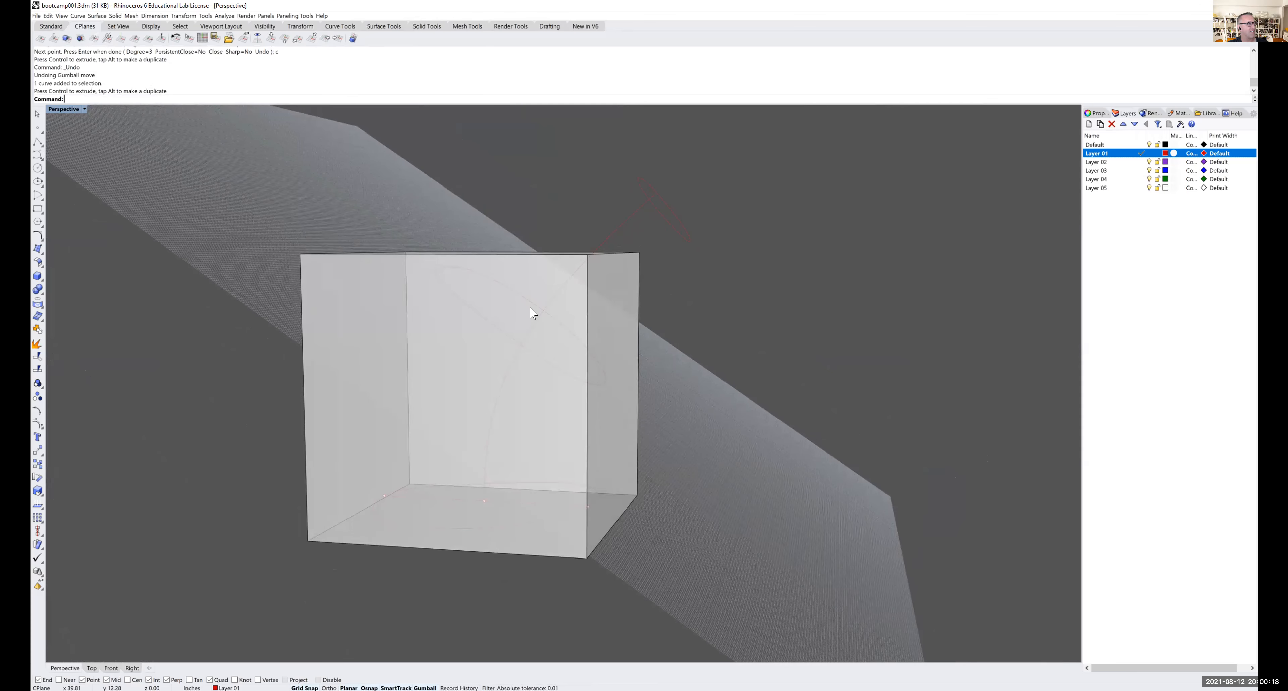
right_click_drag(529, 307, 509, 475)
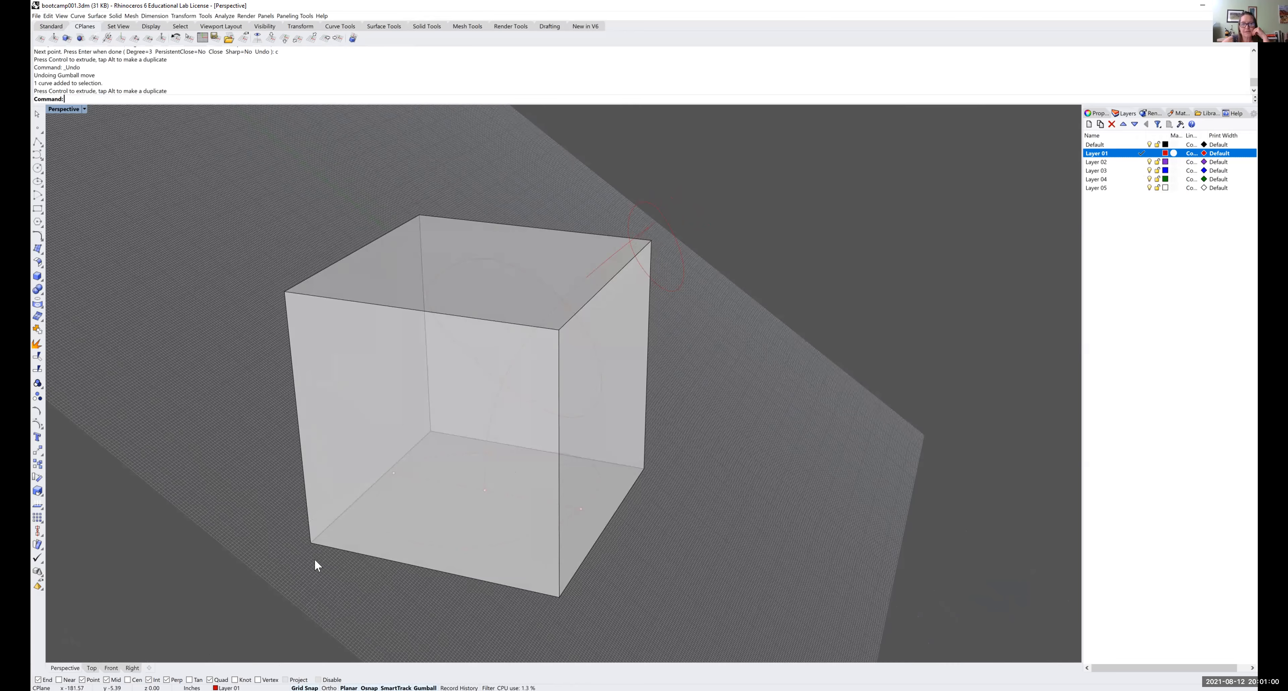
left_click(433, 481)
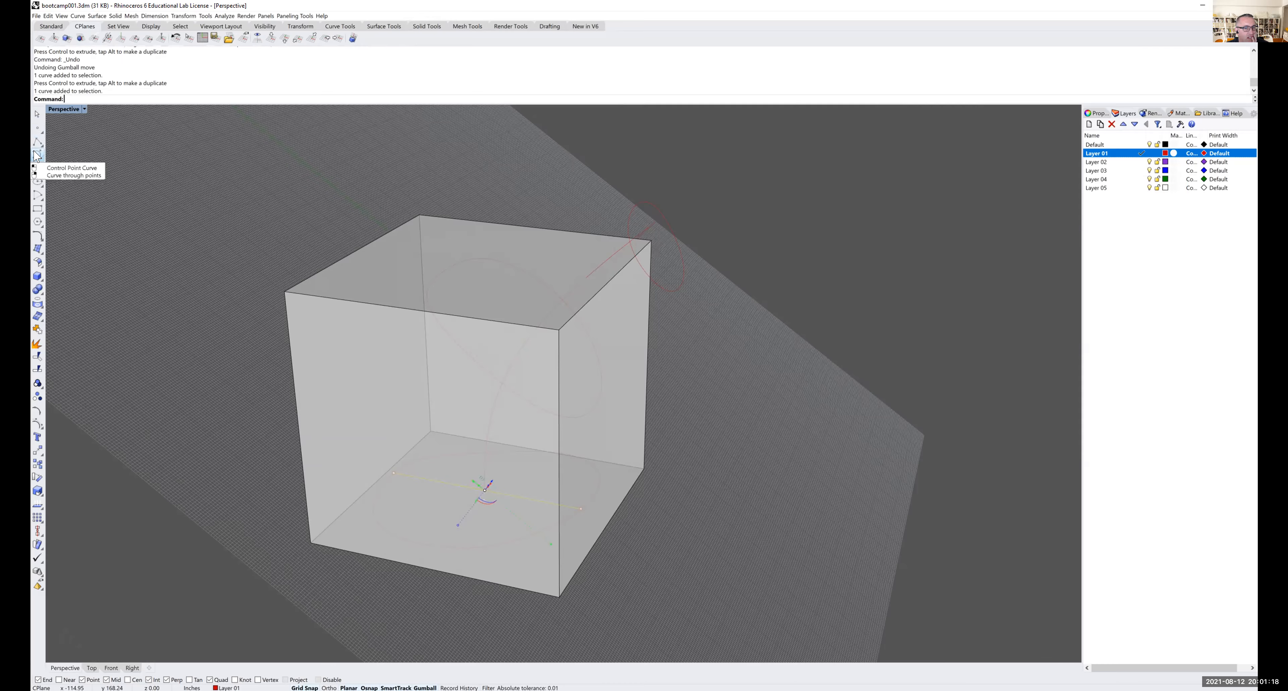
left_click(214, 233)
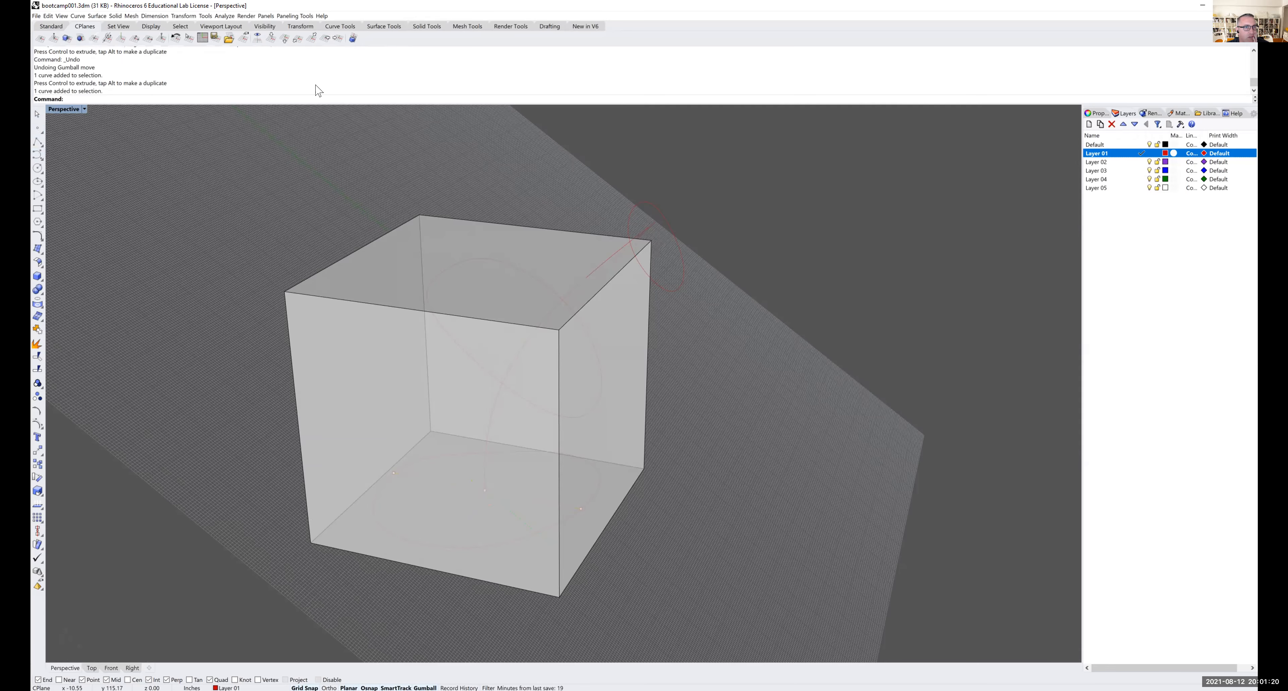
- Set the construction plane to World Front
left_click(297, 40)
right_click_drag(418, 218, 426, 206)
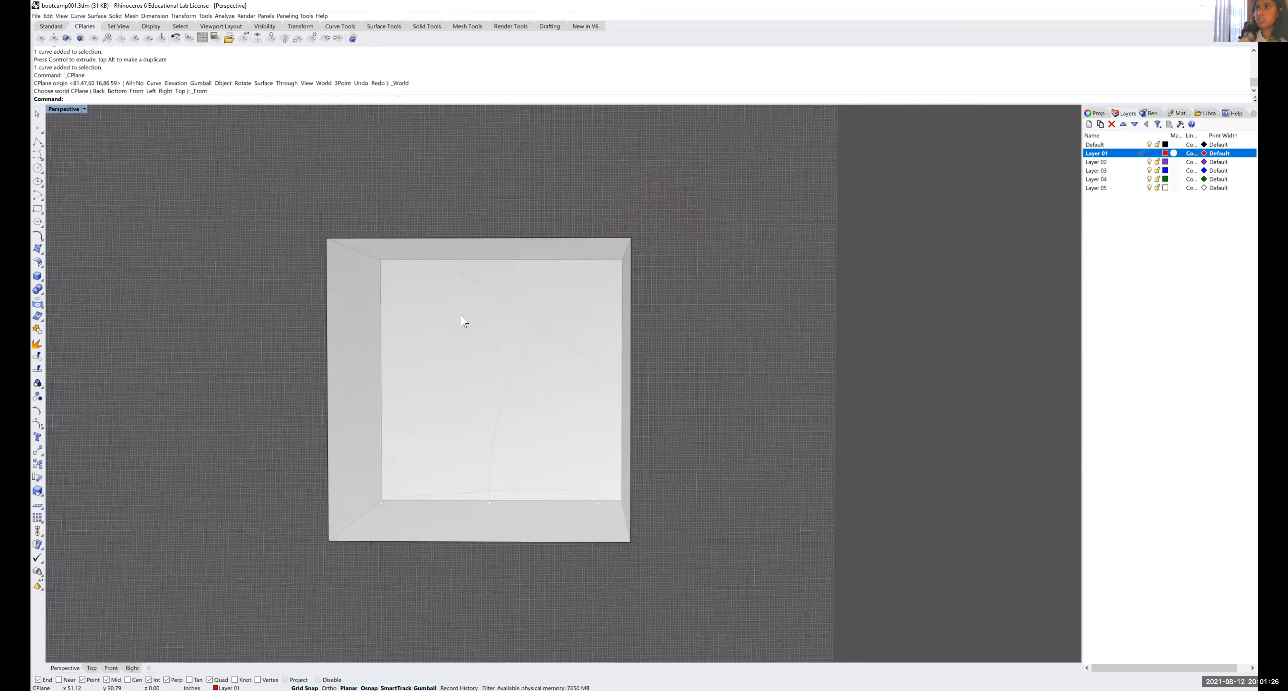
left_click(509, 308)
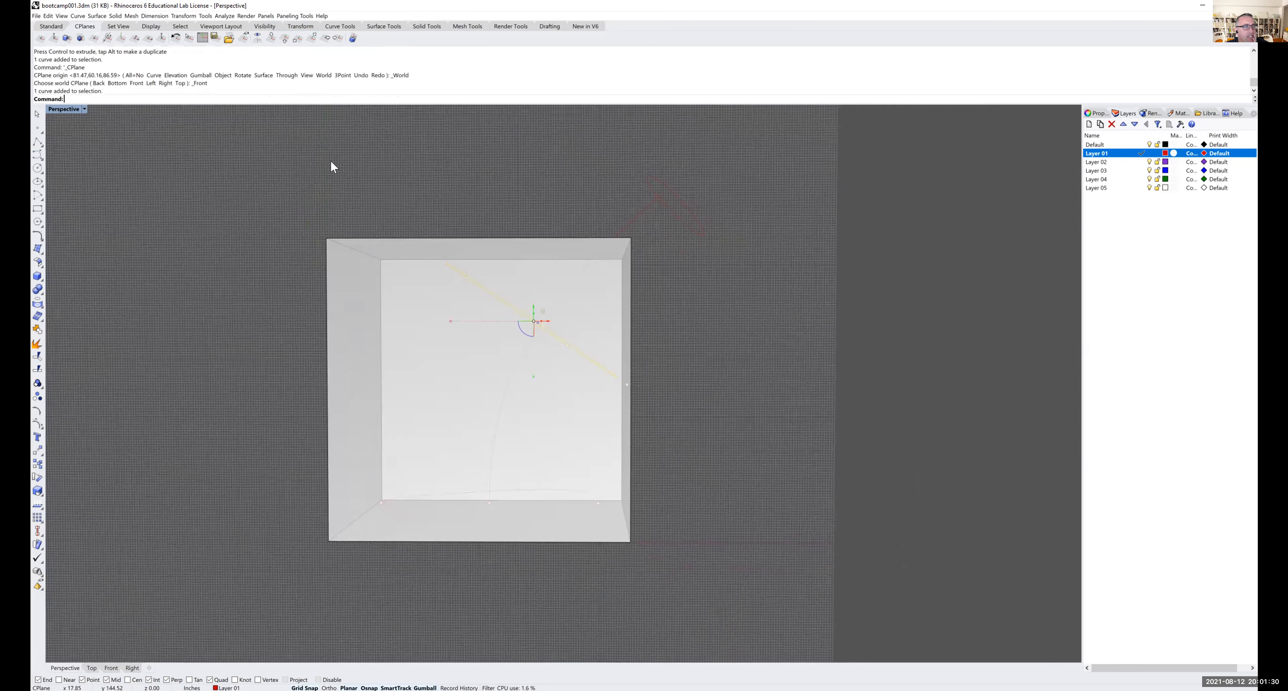
key("Escape")
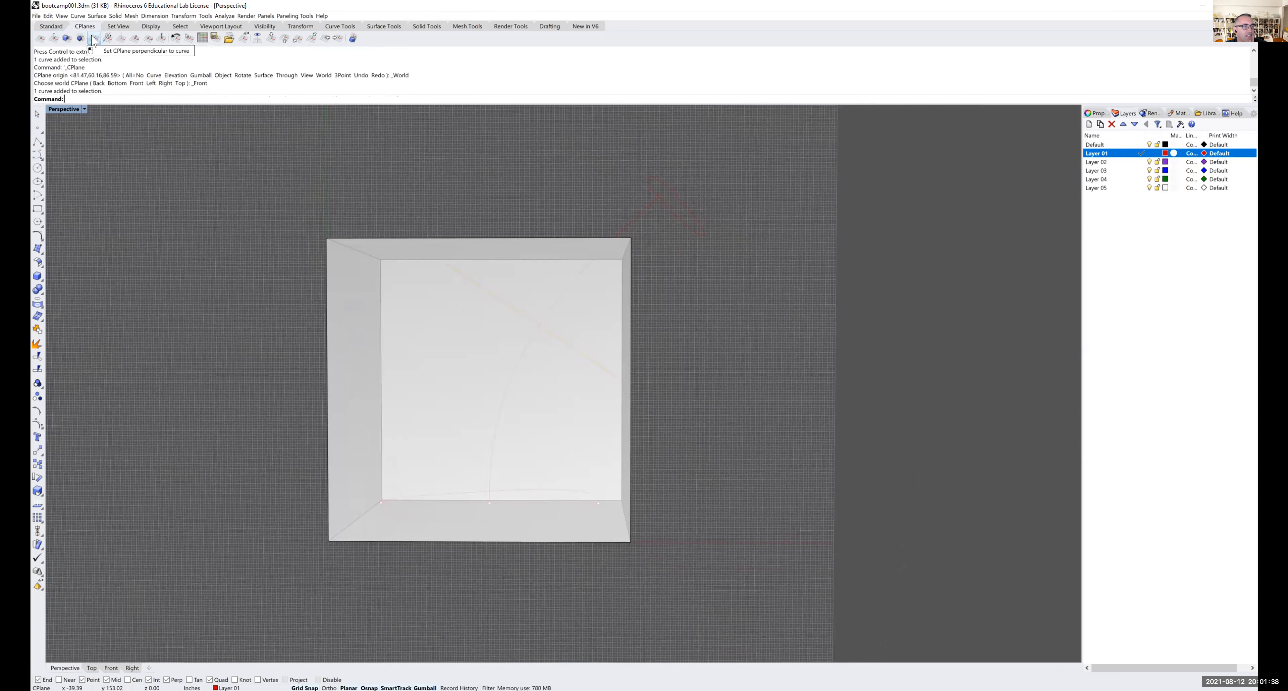
- Set the construction plane perpendicular to the rising curve at a point partway along it
left_click(94, 40)
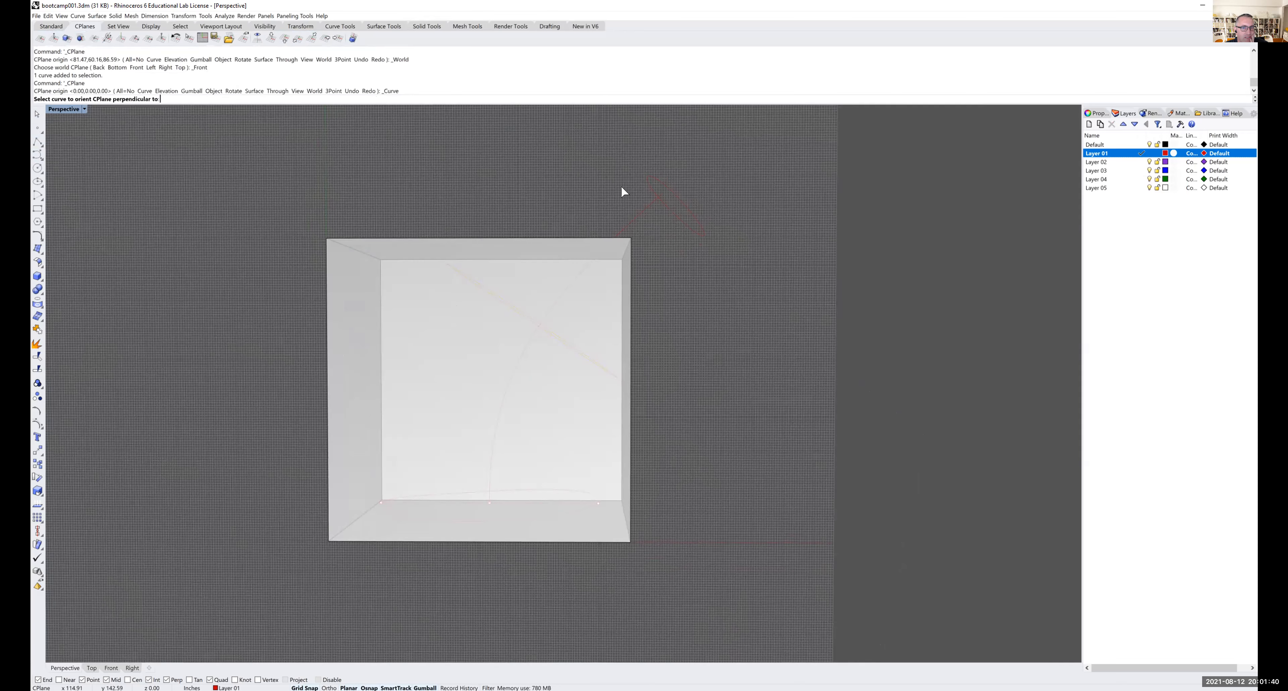
left_click(633, 218)
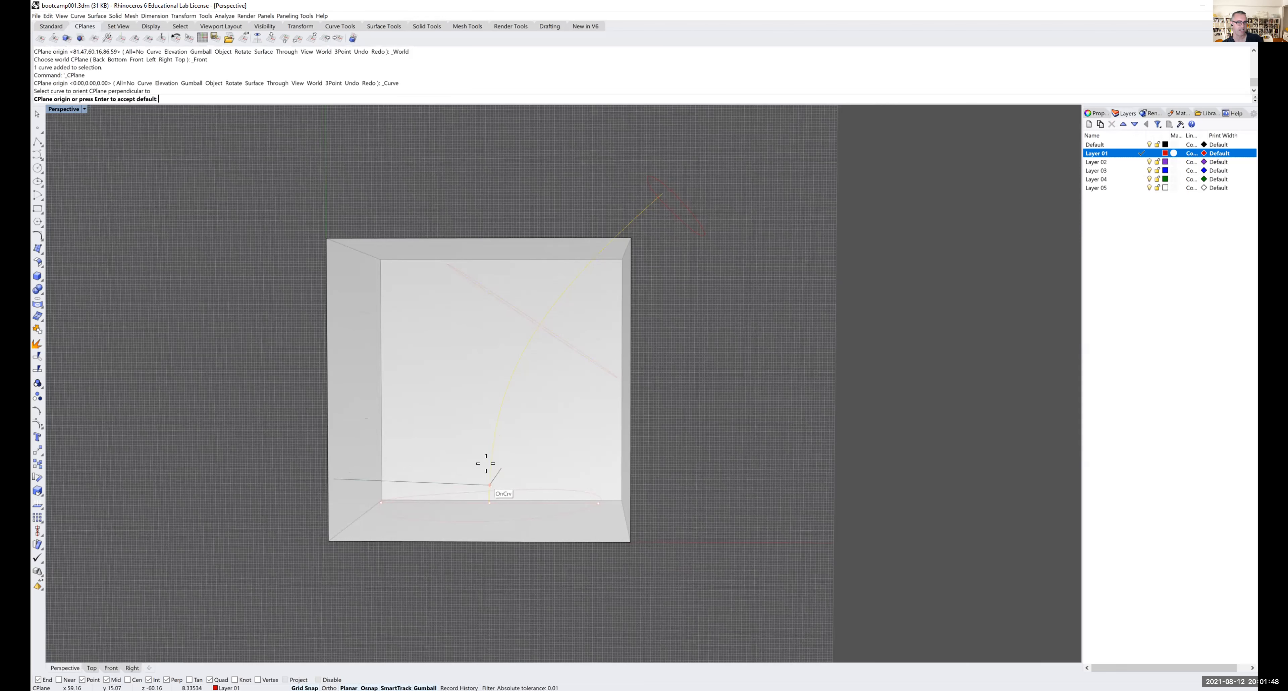
left_click(502, 395)
right_click_drag(650, 388, 500, 382)
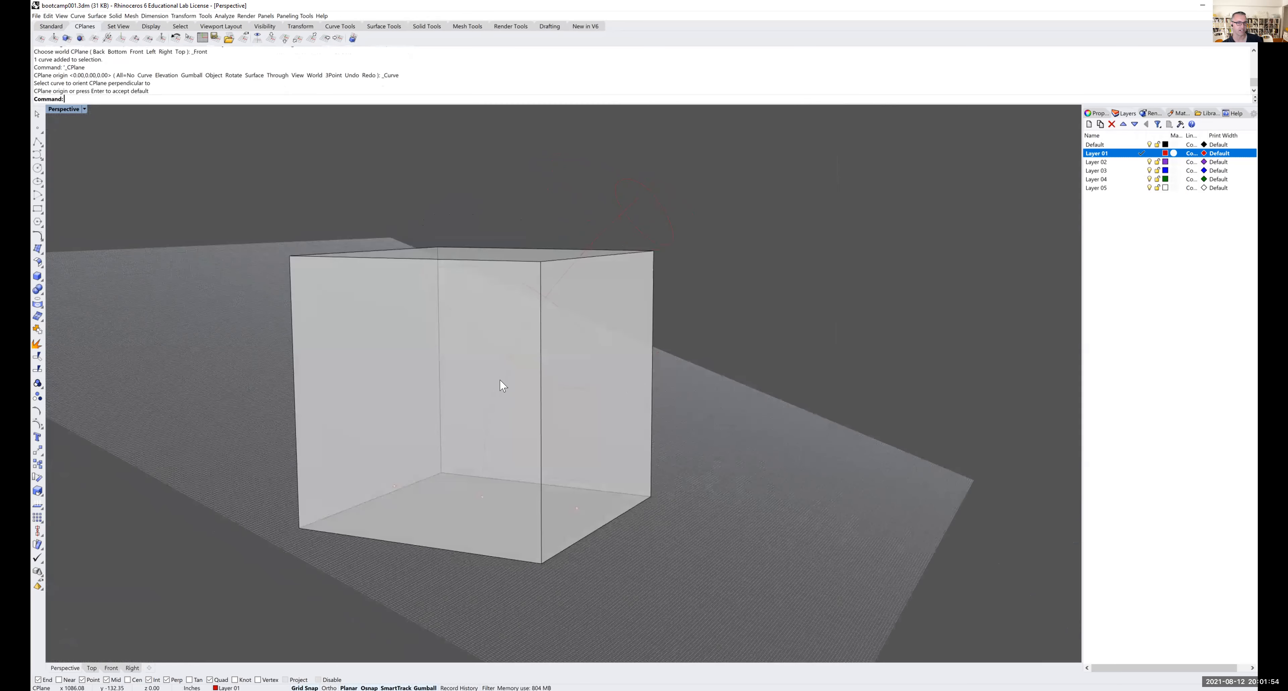
- Divide the rising curve into 10 segments with marker points and deselect the result
left_click(93, 39)
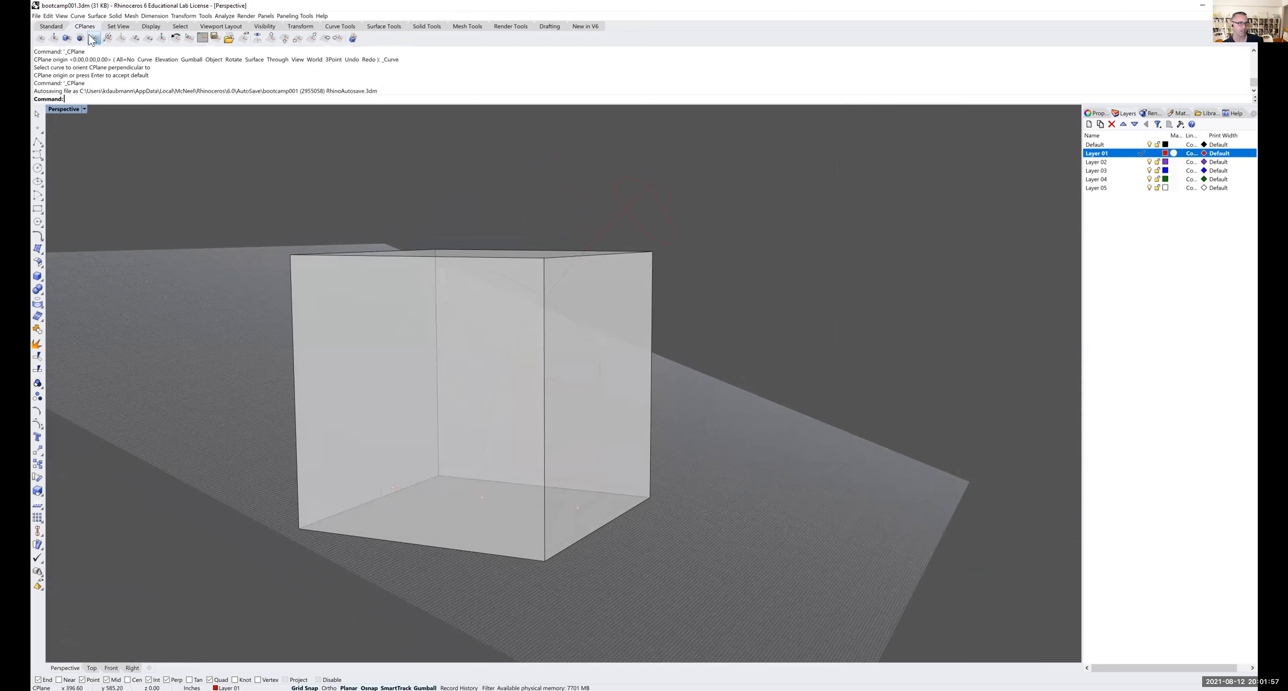
left_click(567, 274)
type("Divide")
key("Return")
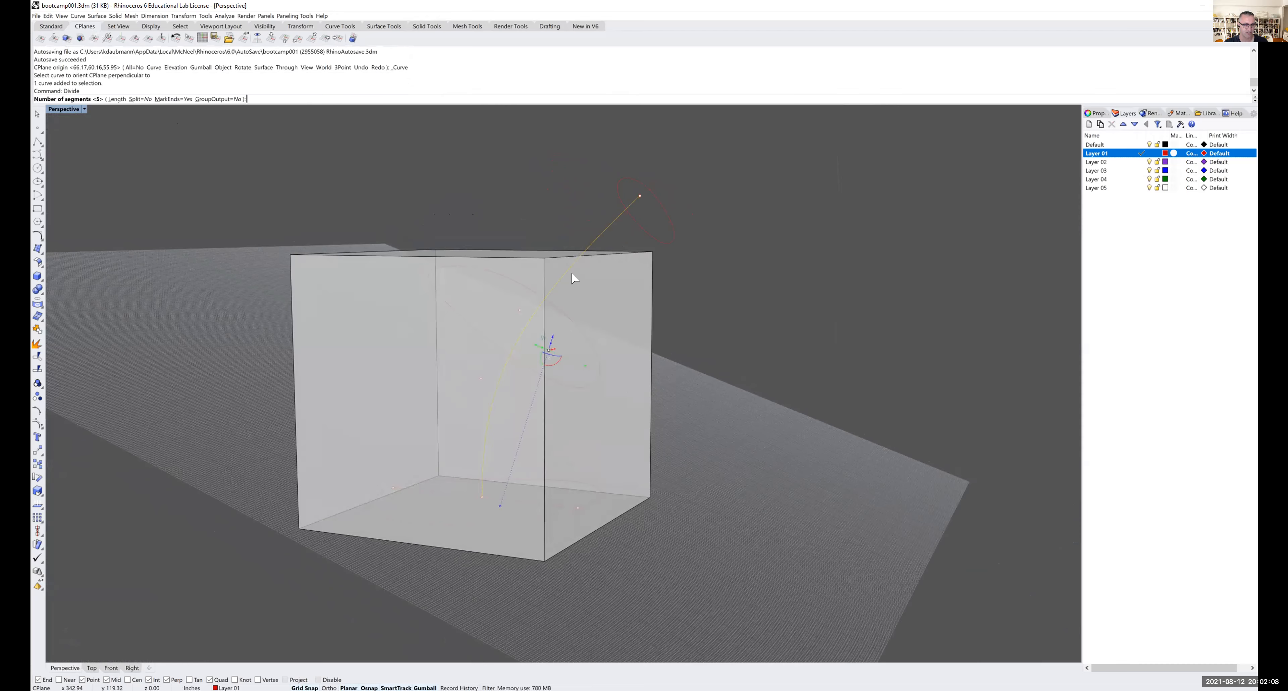
type("10")
key("Return")
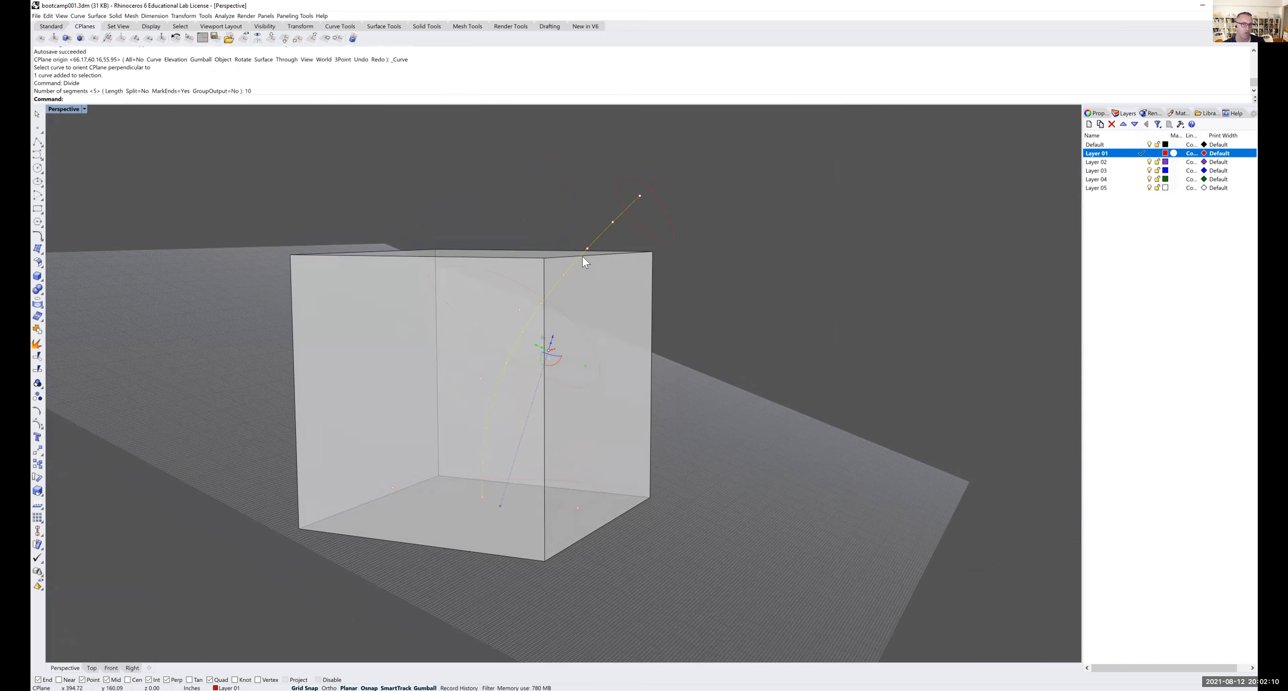
left_click(708, 284)
- Set the construction plane perpendicular to the rising curve in its upper part, inside the box
right_click_drag(614, 399, 629, 394)
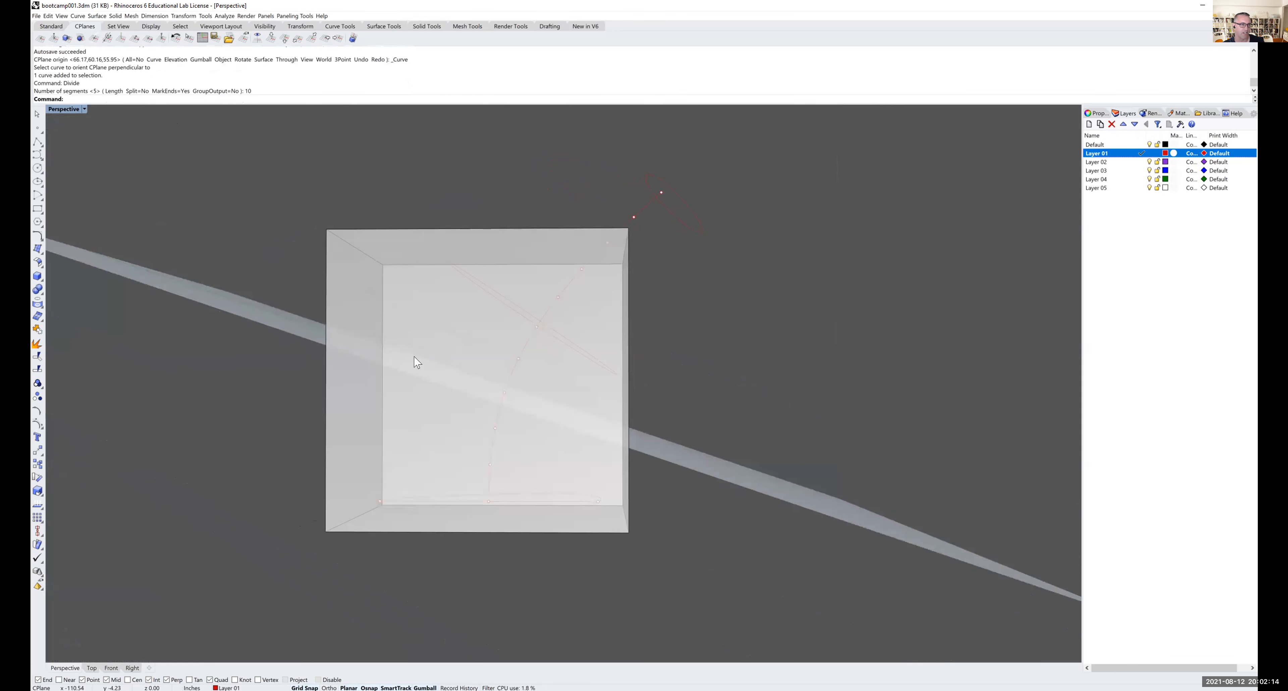
left_click(93, 38)
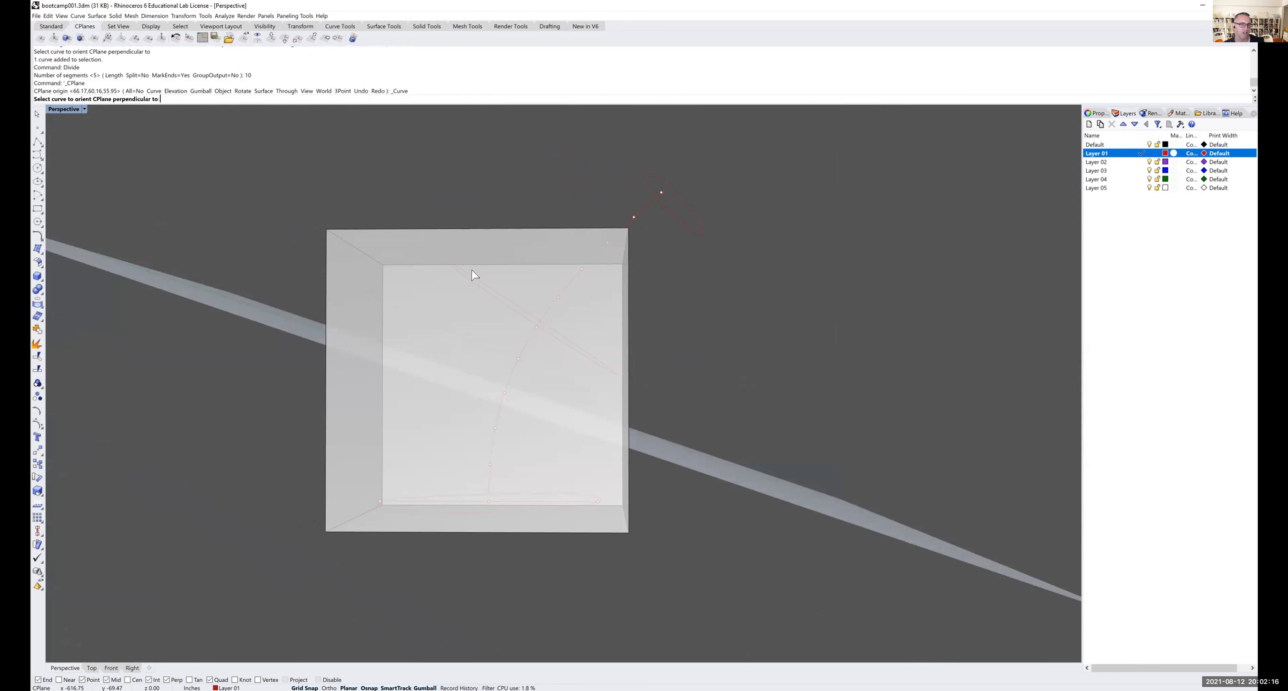
left_click(529, 338)
left_click(558, 297)
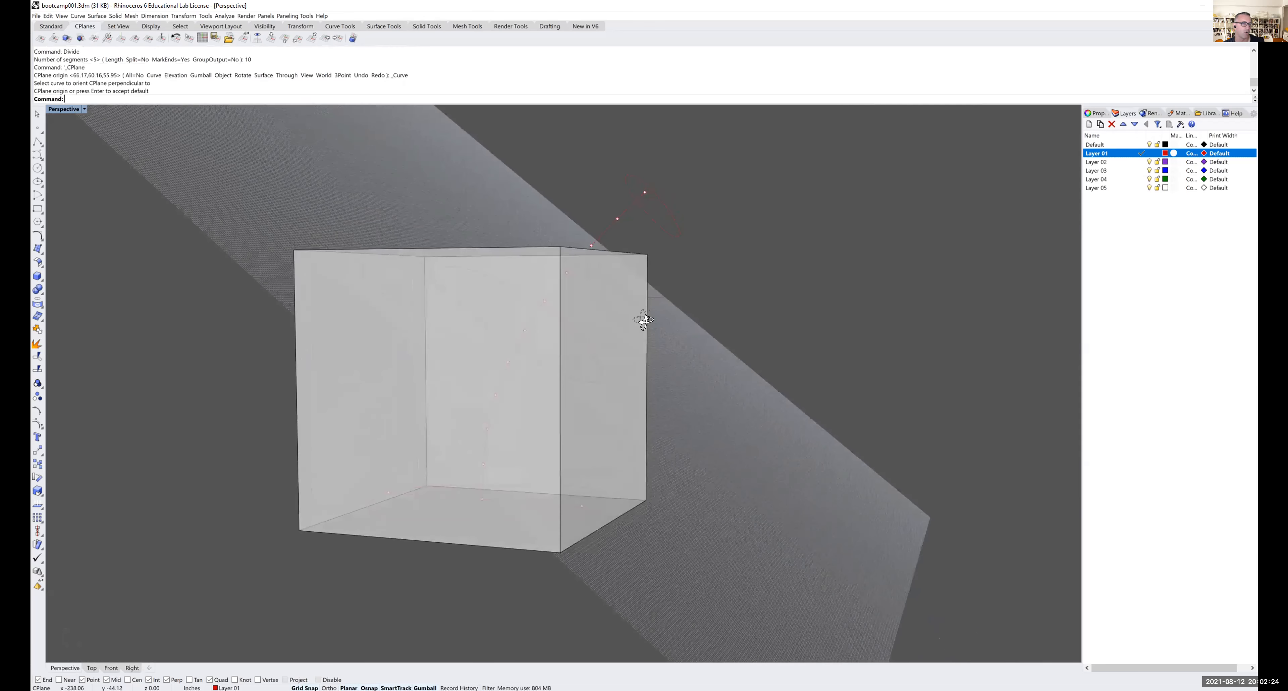
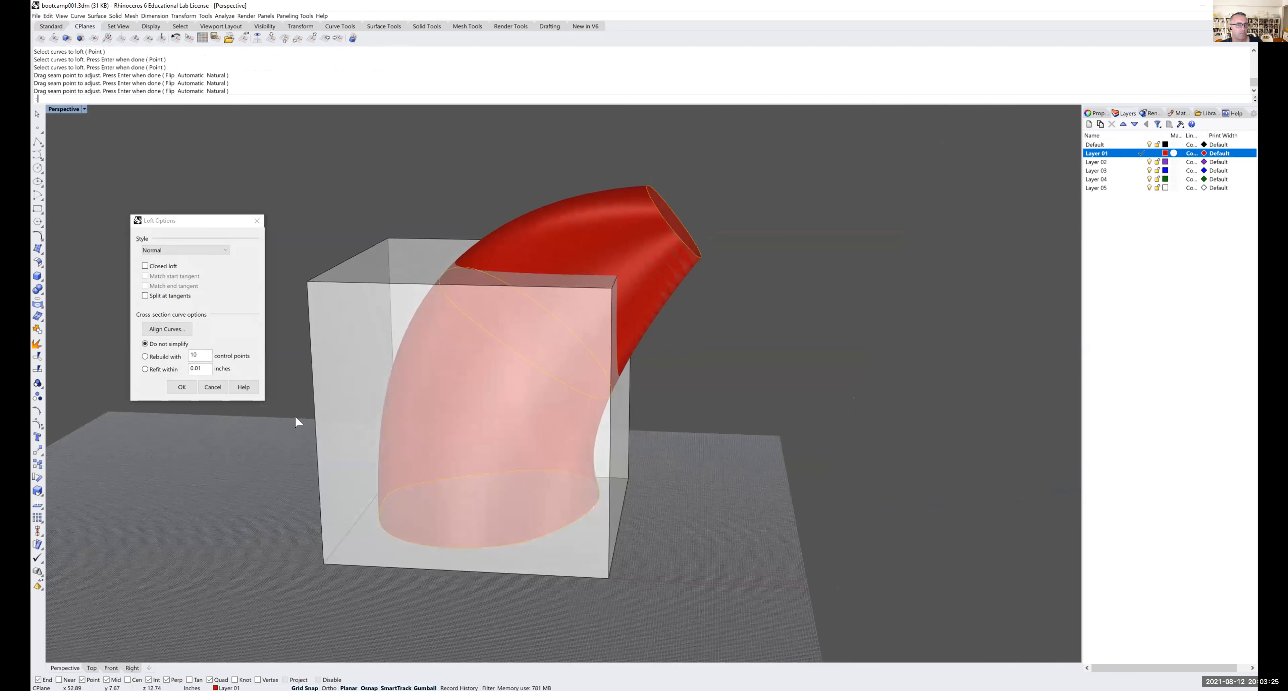
- Create the loft through the closed section curves with Normal style and no simplification of the cross-sections
left_click(182, 387)
right_click_drag(593, 353, 649, 370)
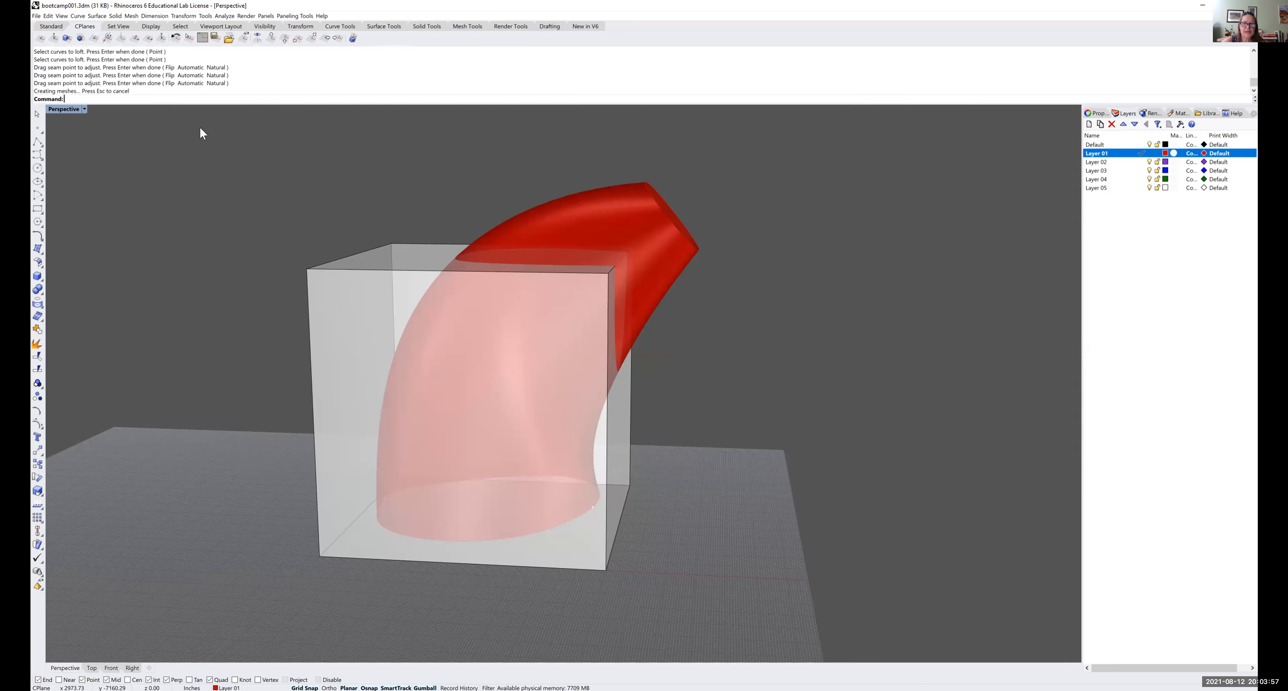
- Examine the lofted surface and the surrounding box from the side, from above and at an oblique angle
right_click_drag(533, 410, 489, 400)
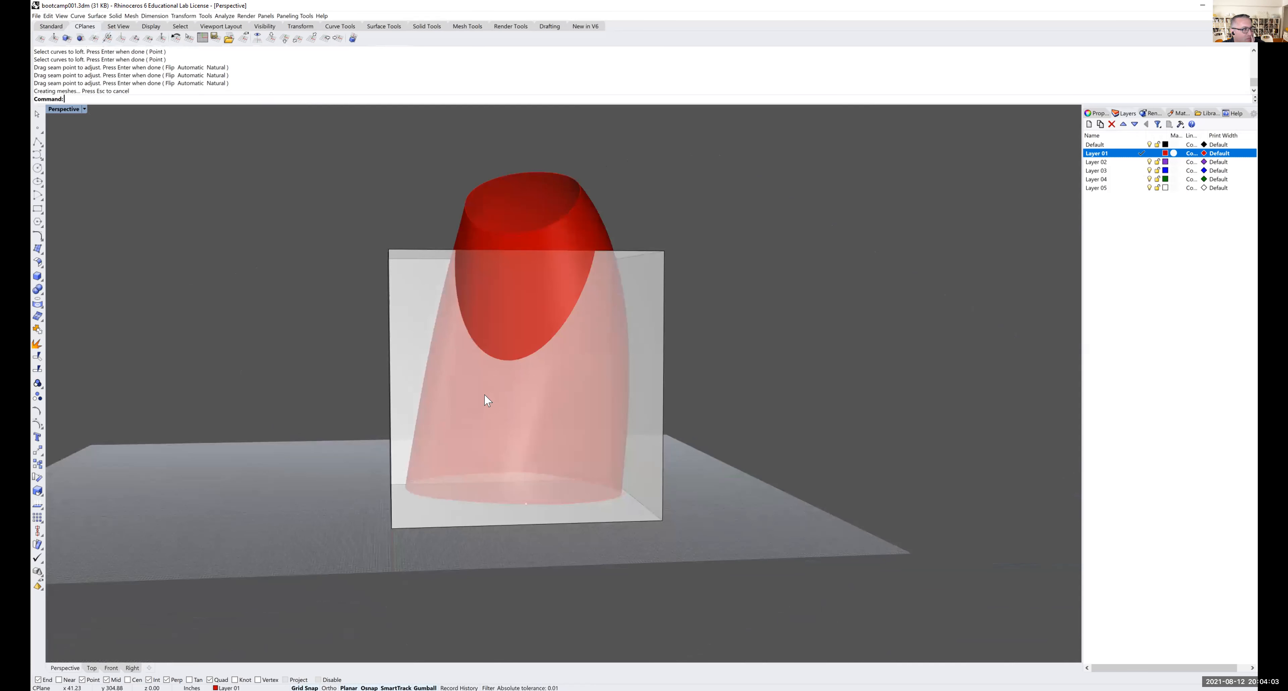
right_click_drag(345, 351, 279, 373)
right_click_drag(484, 335, 541, 385)
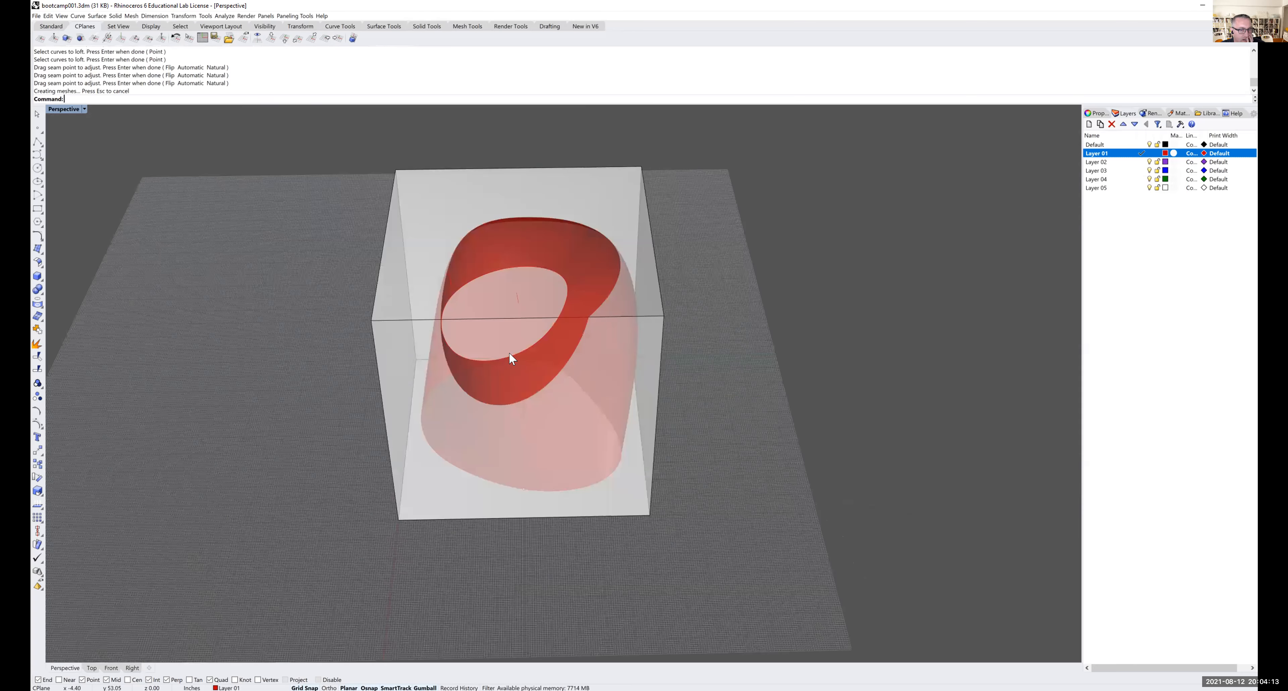
scroll(509, 352, "down", 5)
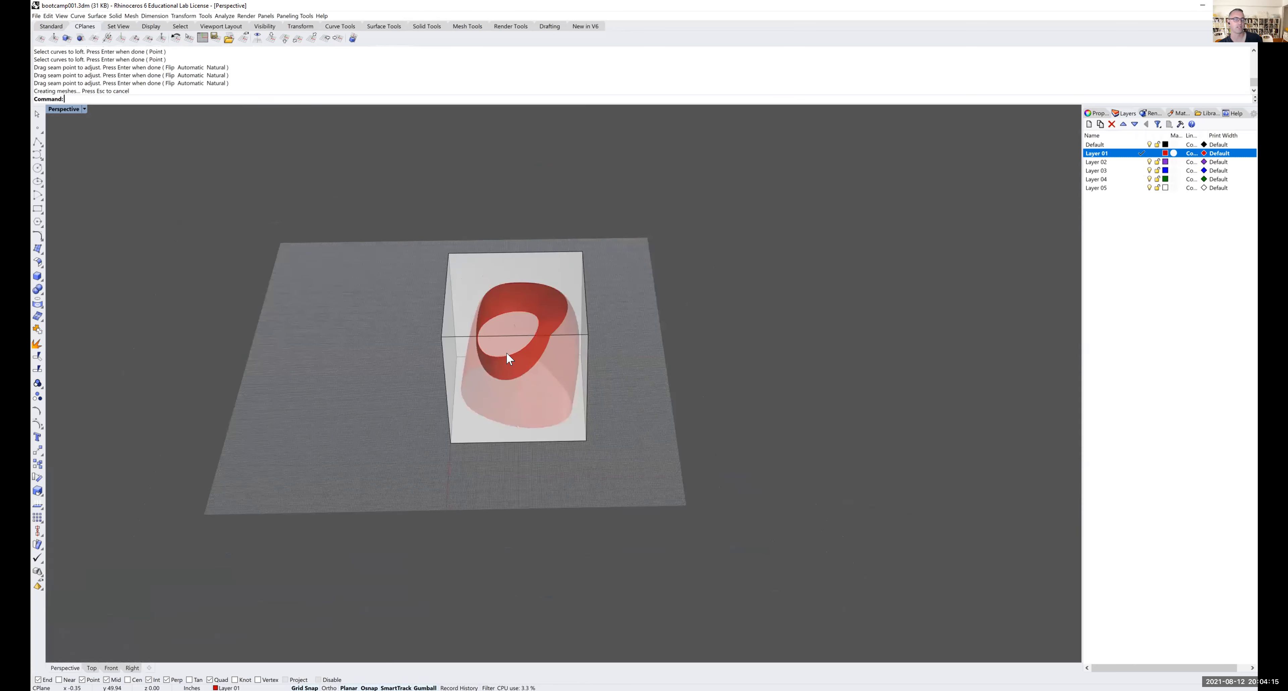
right_click_drag(463, 399, 482, 361)
scroll(555, 337, "up", 3)
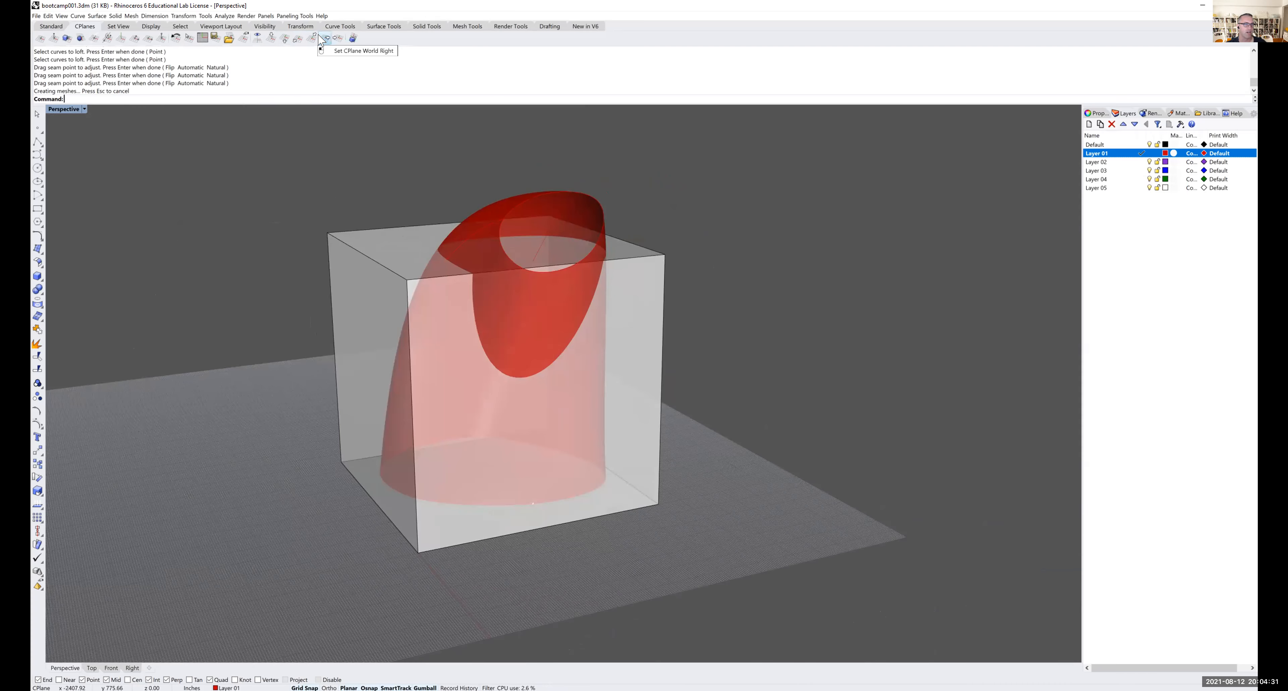
- Set the construction plane to World Right and move its elevation 60 inches, into the middle of the box
left_click(325, 39)
right_click_drag(409, 252, 328, 252)
right_click_drag(406, 294, 377, 265, "shift")
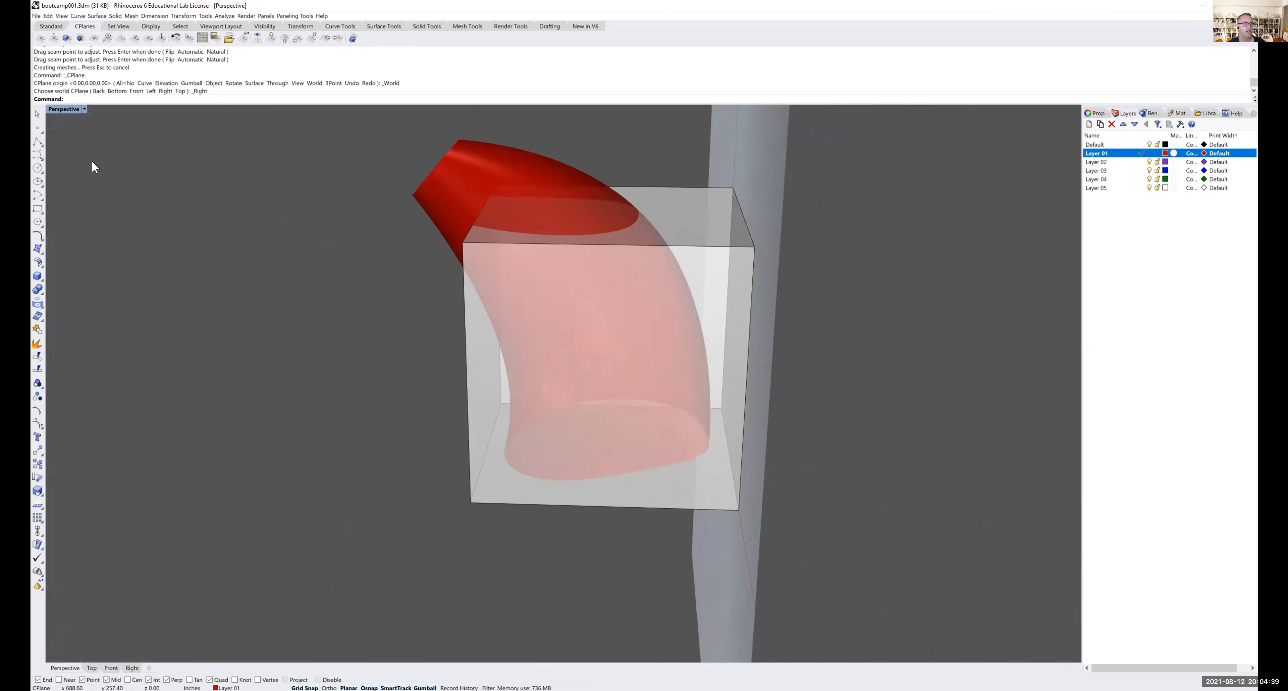
left_click(54, 39)
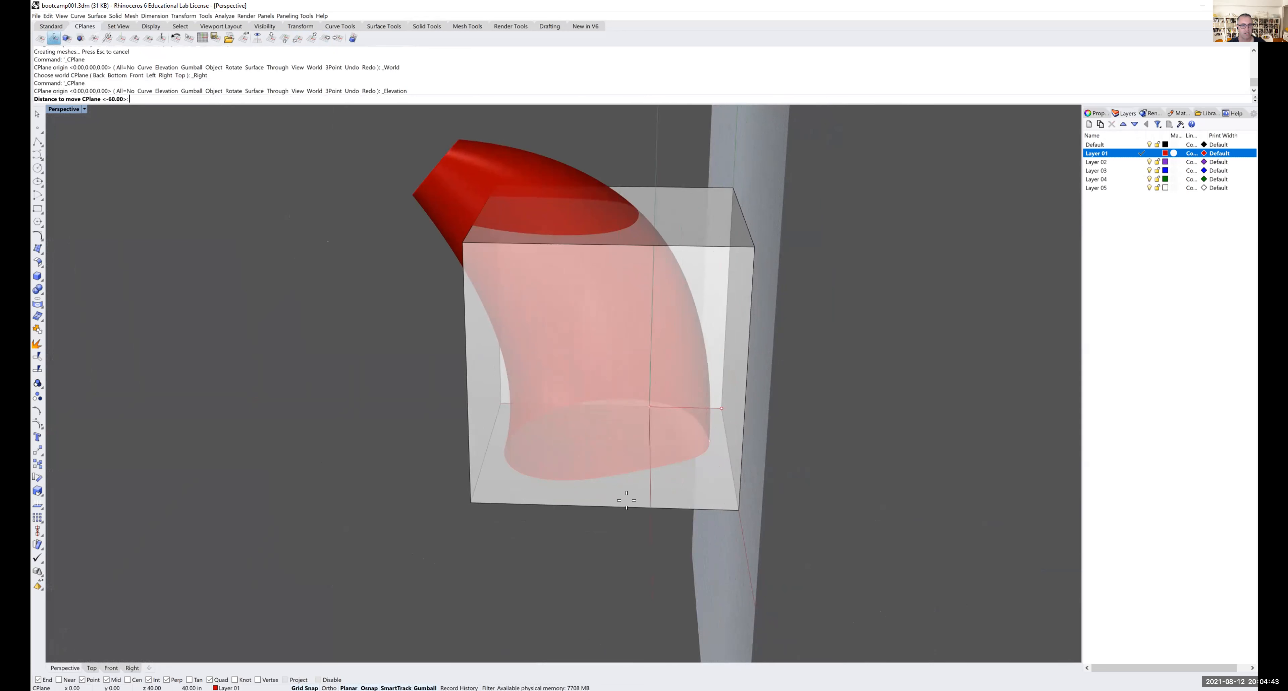
left_click(595, 500)
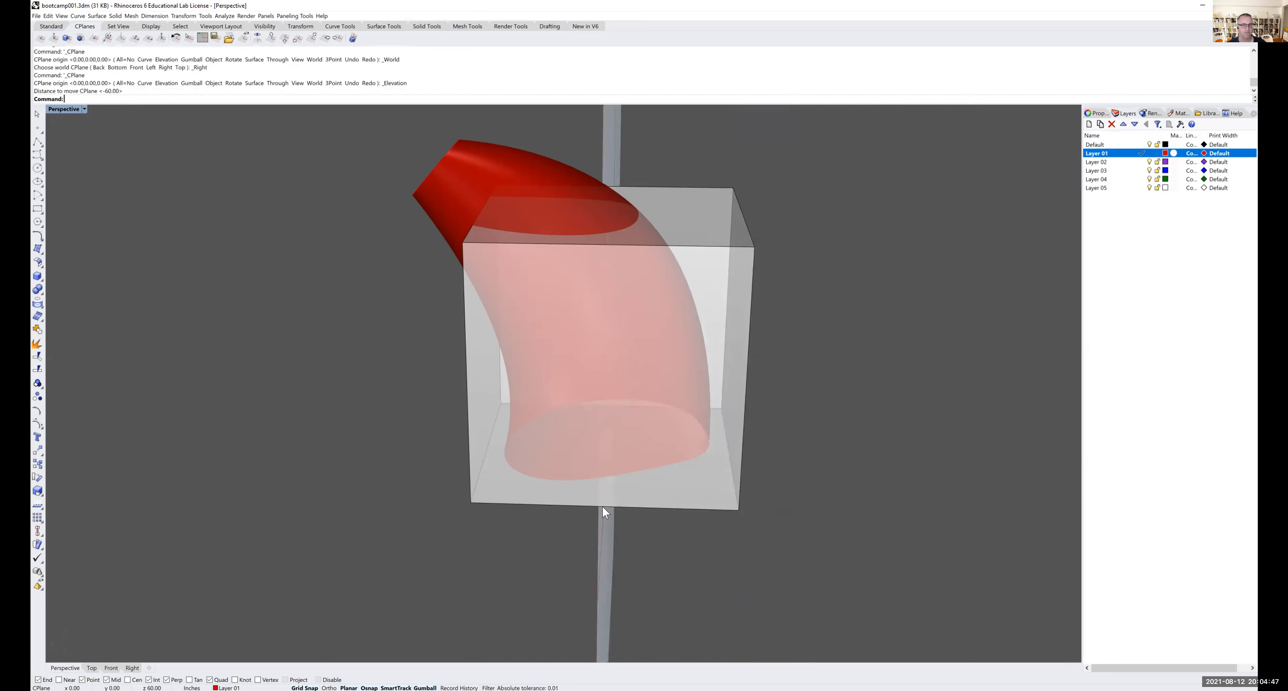
right_click_drag(644, 518, 588, 507)
scroll(592, 509, "down", 2)
scroll(592, 515, "down", 2)
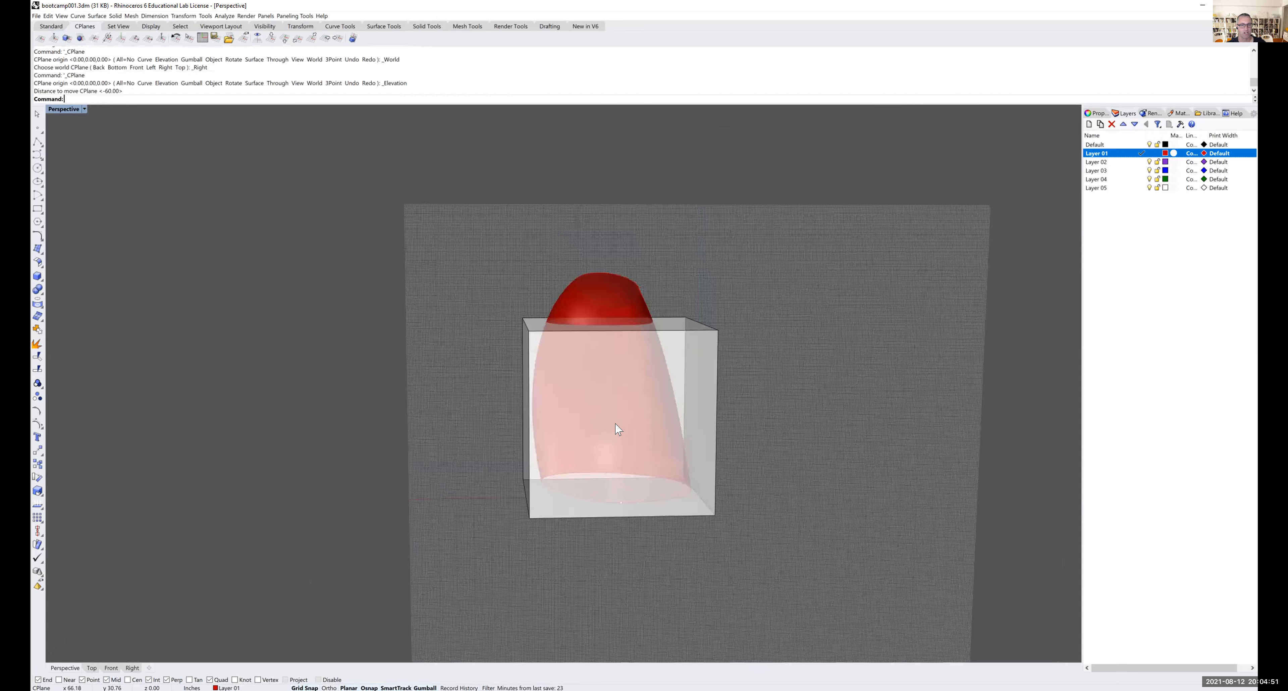
right_click_drag(745, 275, 705, 255)
scroll(705, 255, "up", 2)
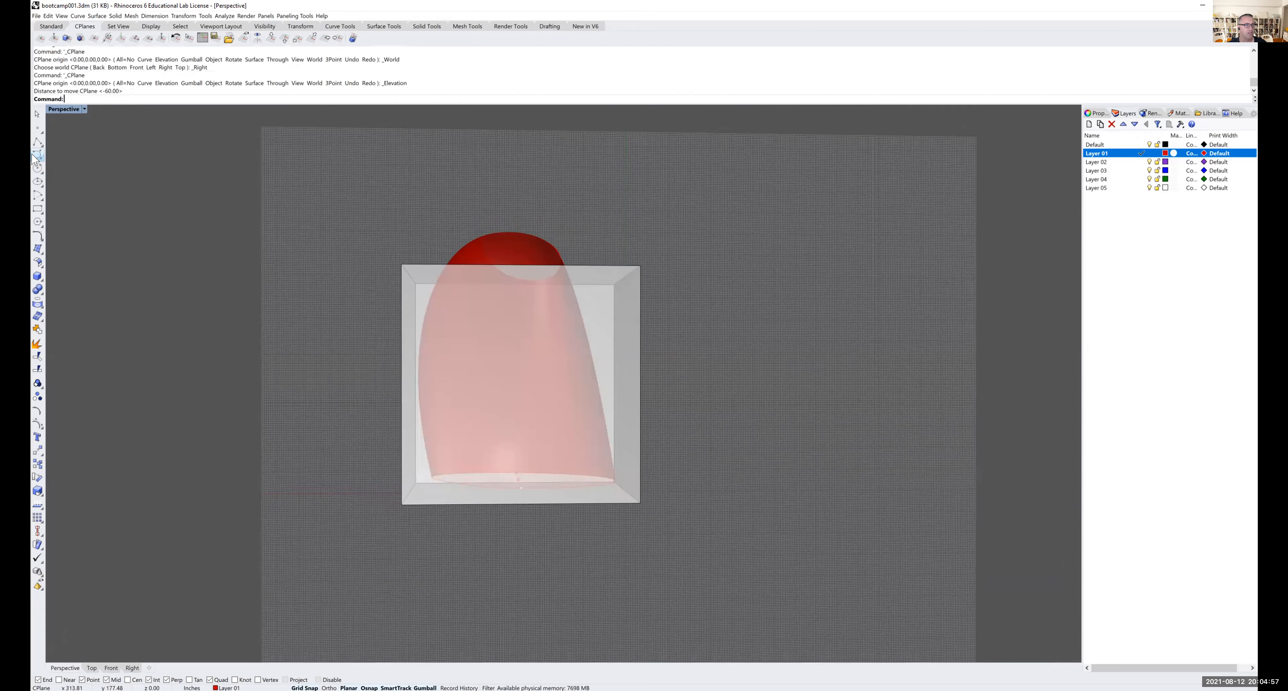
- Draw a four-point control-point curve from the middle of the loft's base ellipse up through the box and out past its upper edge
left_click(38, 155)
right_click_drag(537, 450, 535, 457)
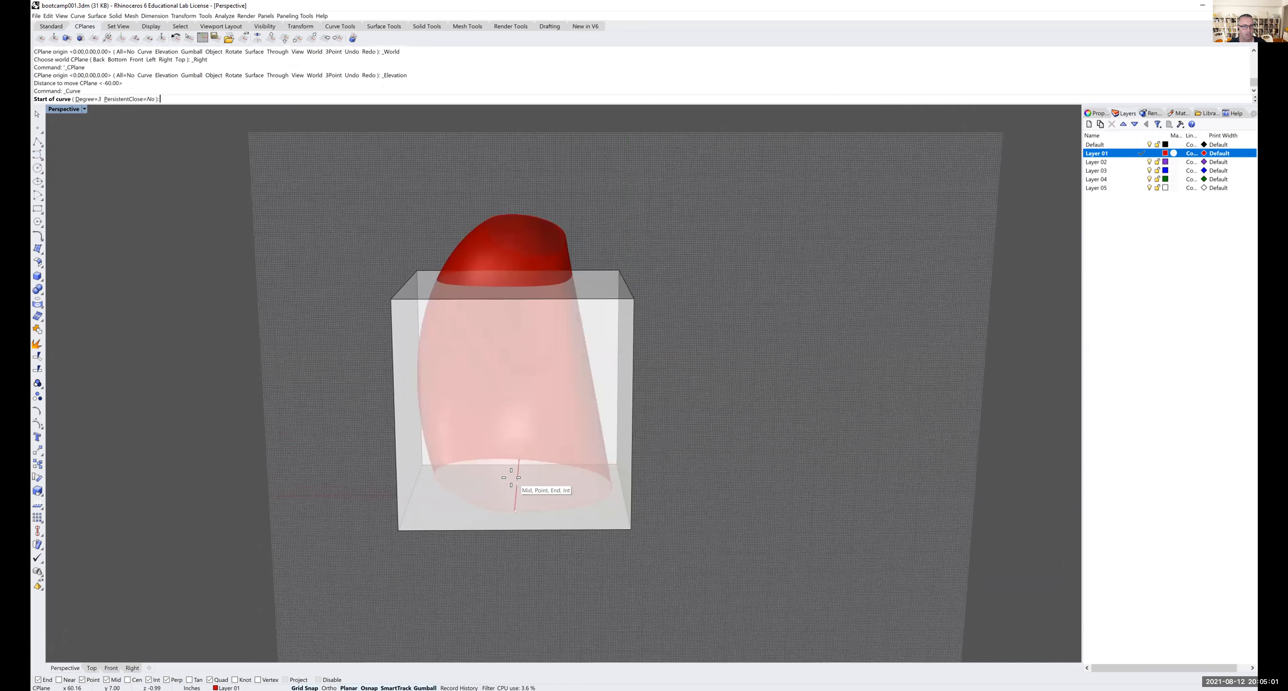
right_click_drag(511, 478, 482, 520)
left_click(285, 680)
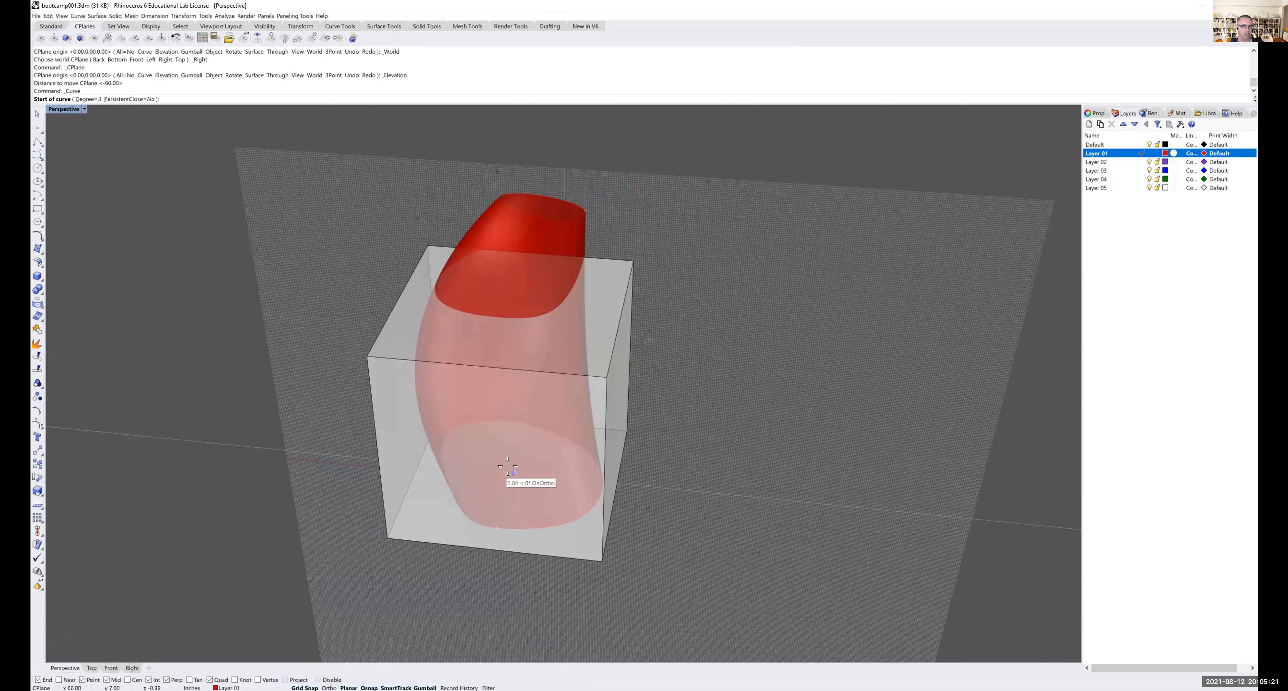
right_click_drag(521, 478, 511, 454)
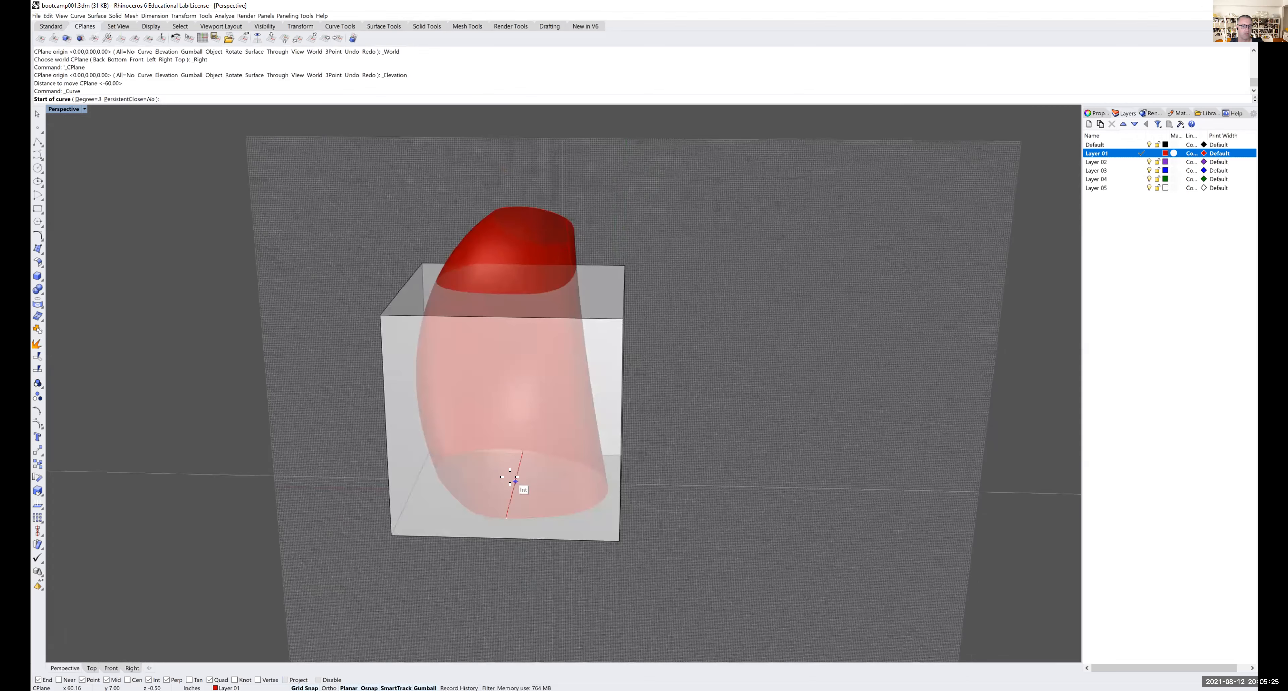
left_click(510, 477)
mouse_move(517, 417)
right_mouse_down()
mouse_move(520, 402)
mouse_move(510, 409)
right_mouse_up()
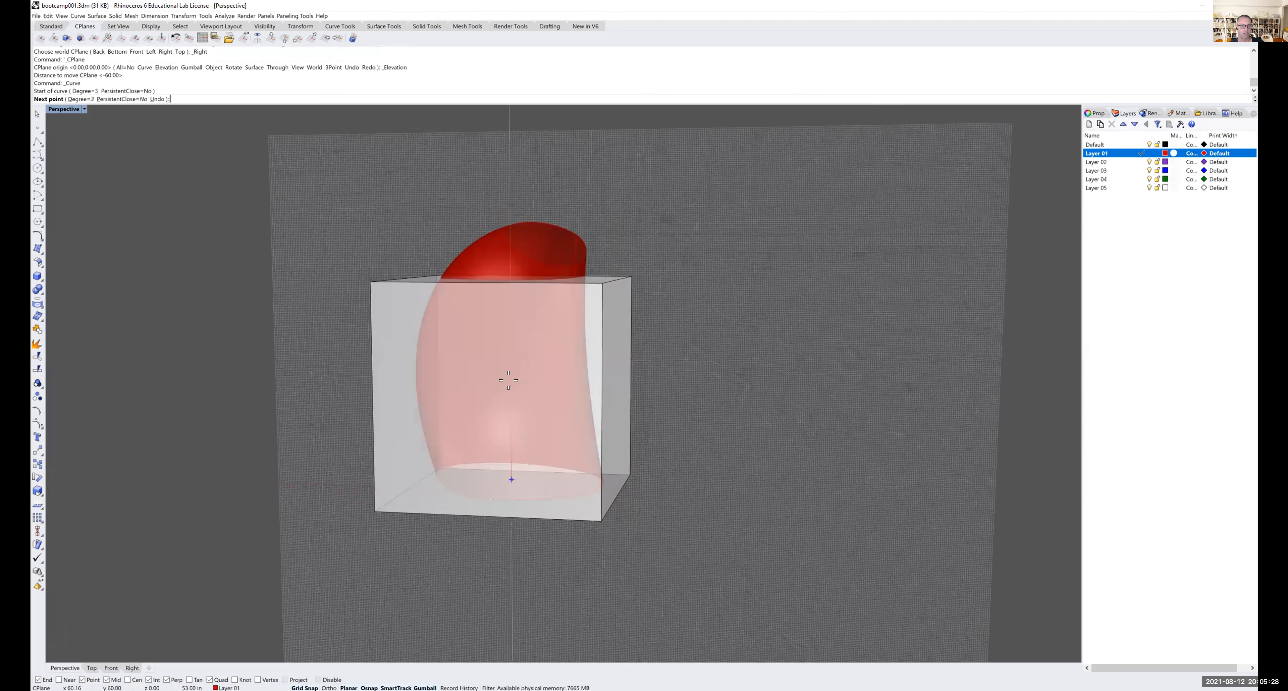
left_click(486, 347)
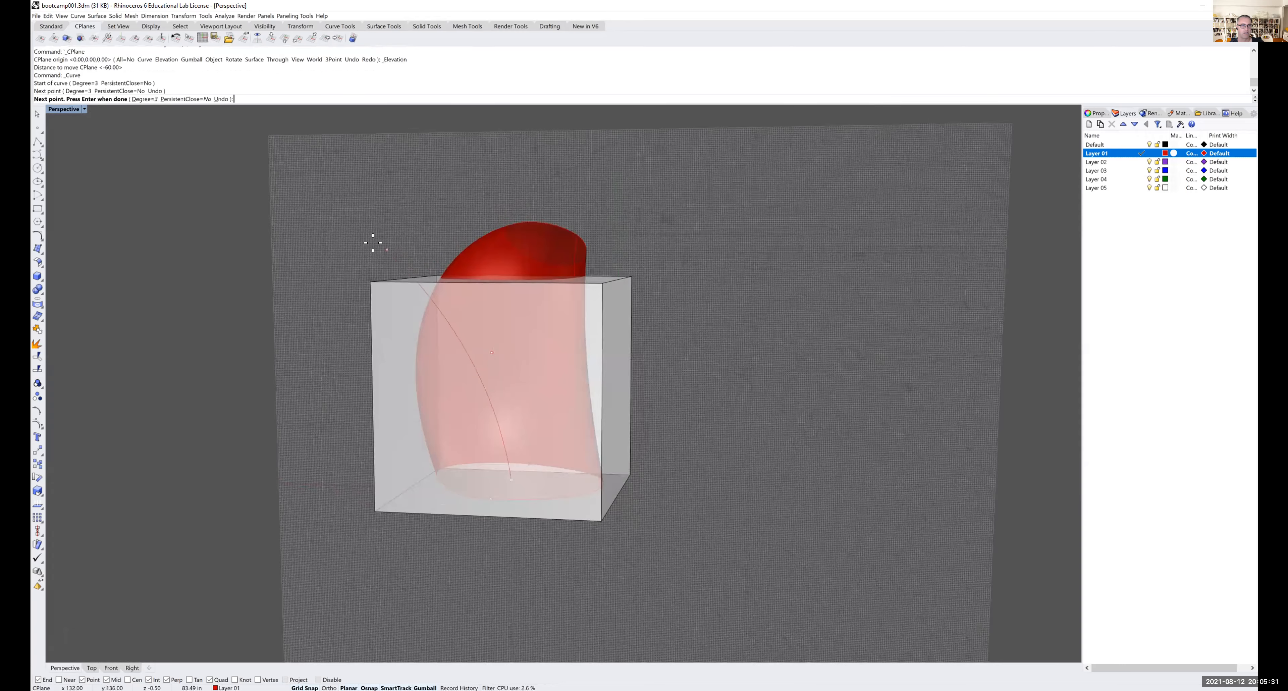
left_click(440, 233)
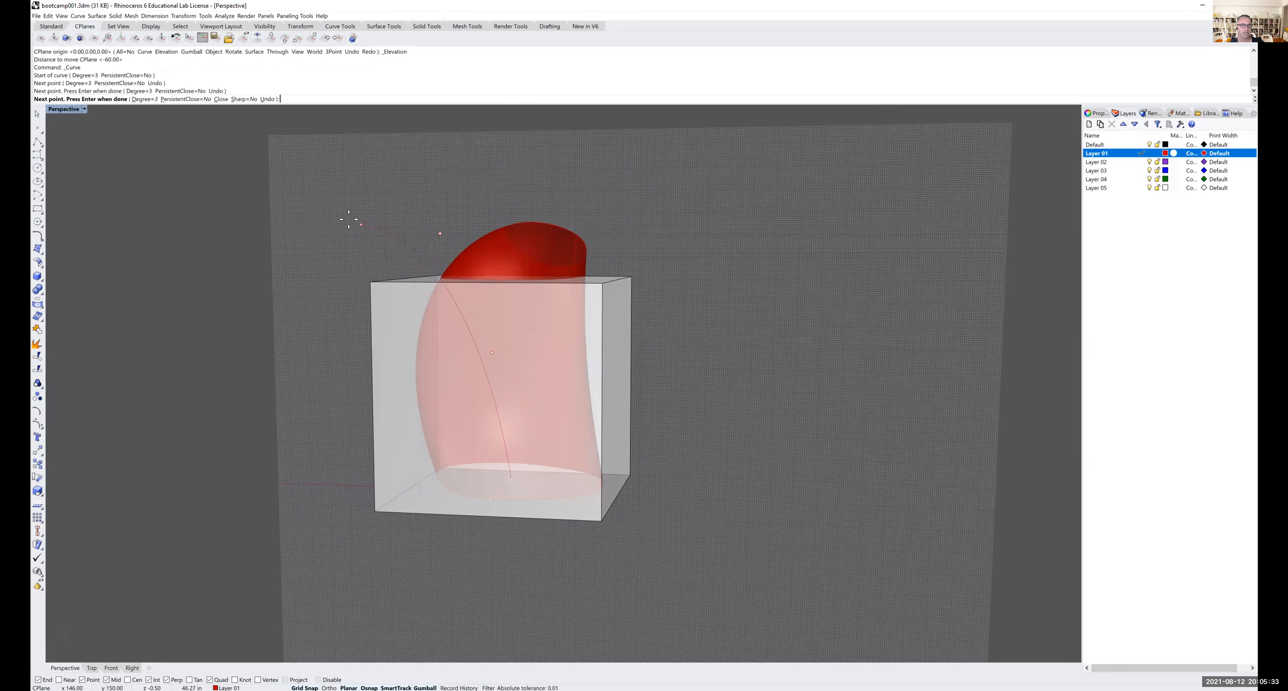
left_click(314, 230)
key("Return")
right_click_drag(321, 268, 348, 338)
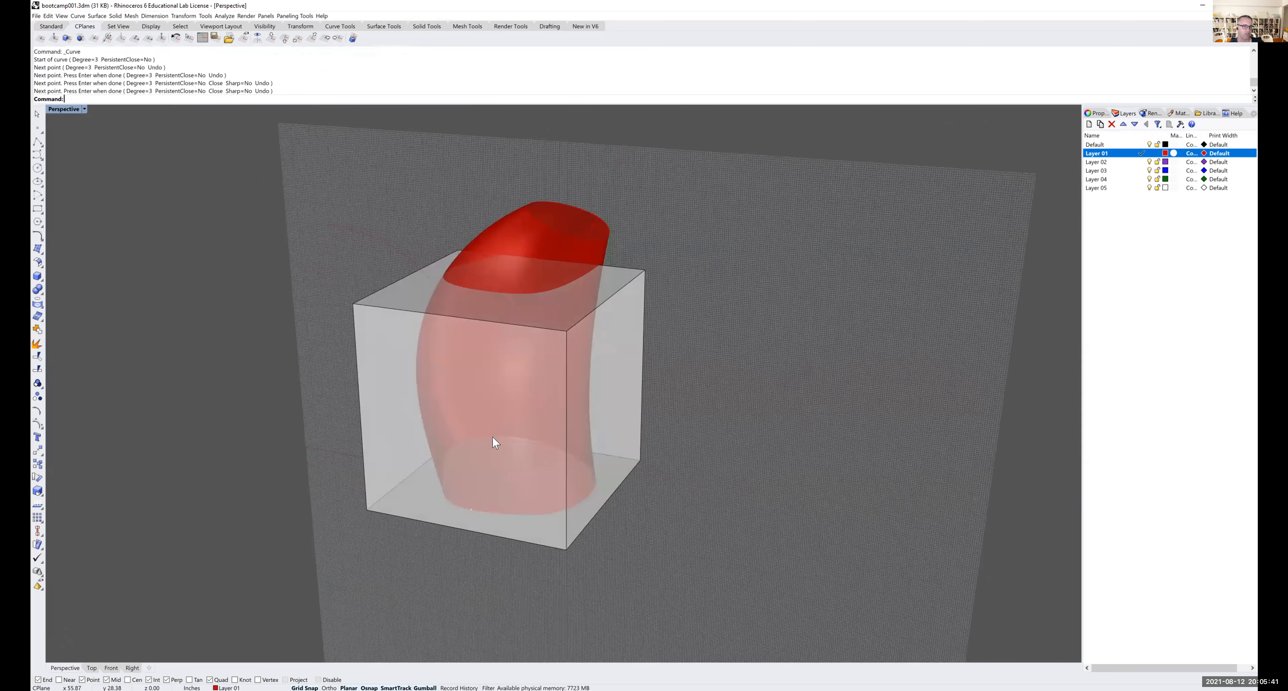
- Set the construction plane perpendicular to the new path curve, with its origin at the curve's outer end
left_click(94, 38)
left_click(350, 230)
left_click(323, 229)
right_click_drag(324, 231, 355, 249)
- Draw a closed six-point curve around the path's outer end as the end section
left_click(38, 155)
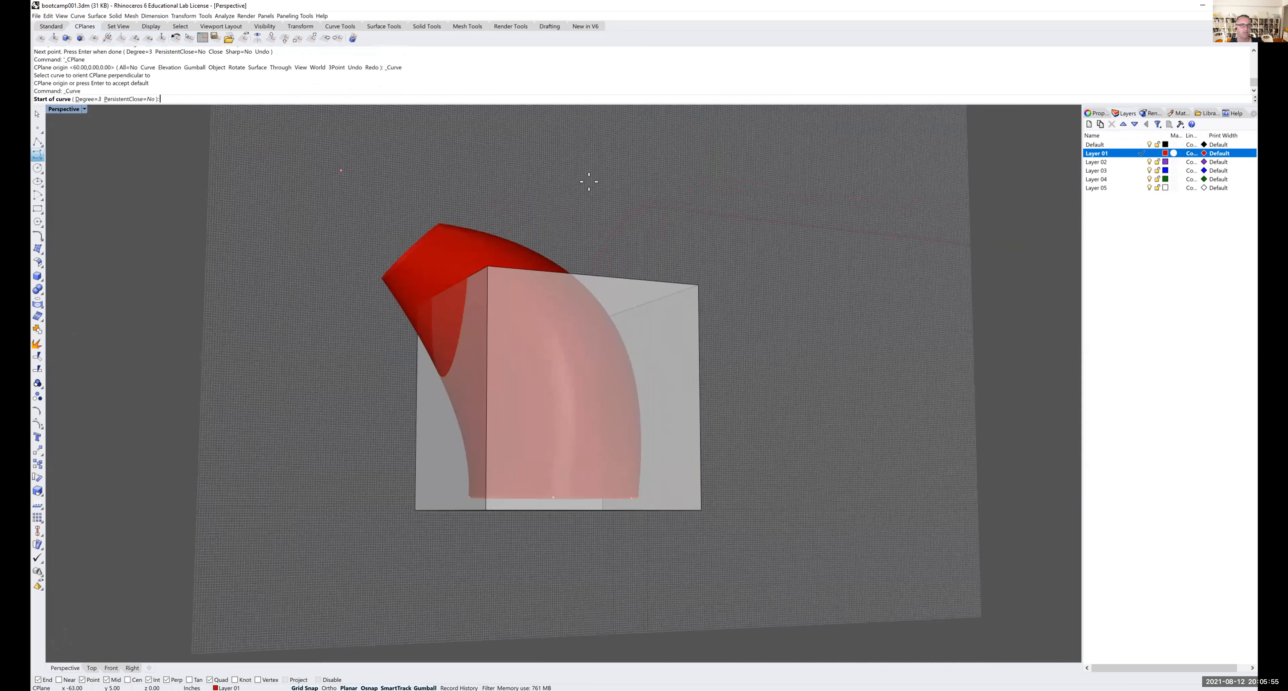
left_click(627, 183)
left_click(670, 185)
left_click(676, 226)
left_click(638, 267)
left_click(594, 259)
left_click(568, 214)
type("c")
key("Return")
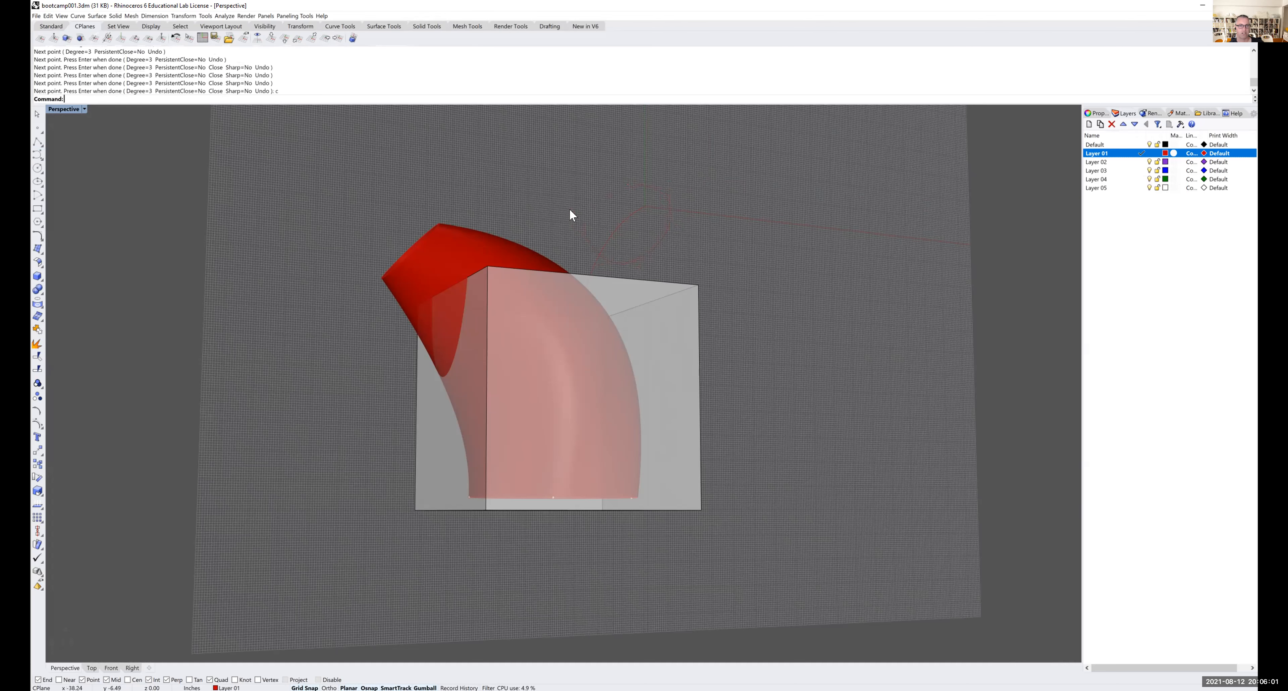
- Set the construction plane perpendicular to the path curve at a point about midway along it, inside the box
right_click_drag(602, 218, 233, 120)
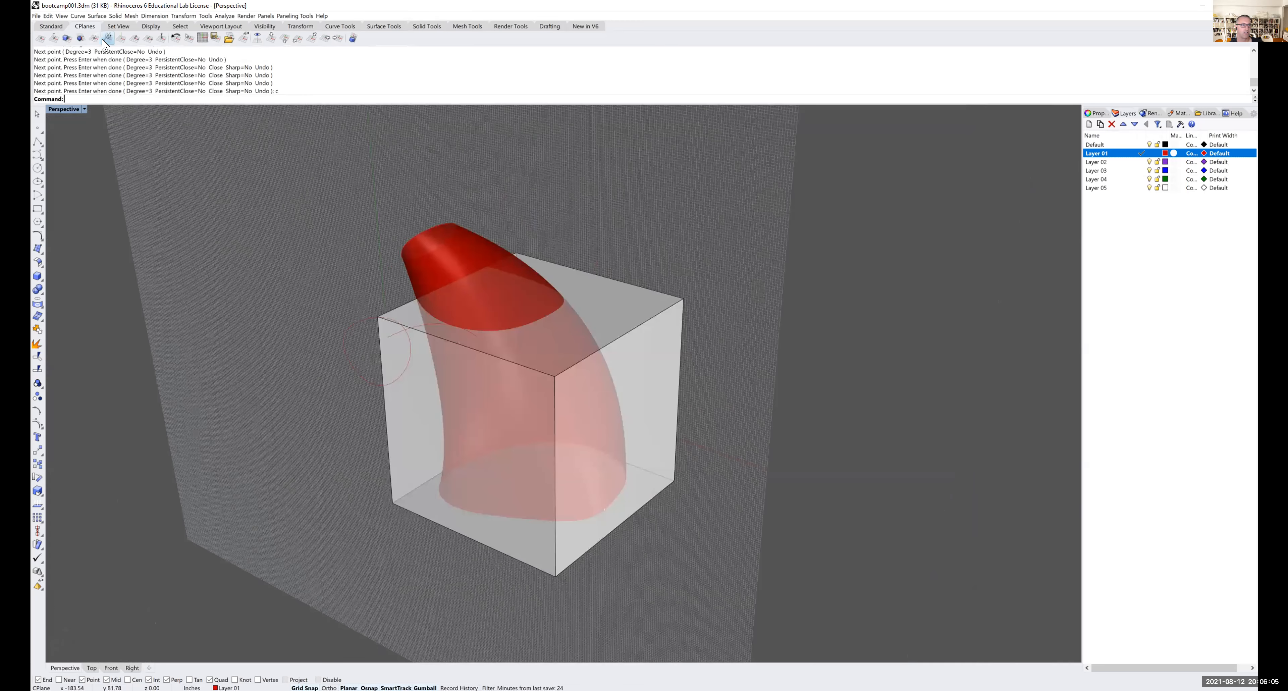
left_click(94, 38)
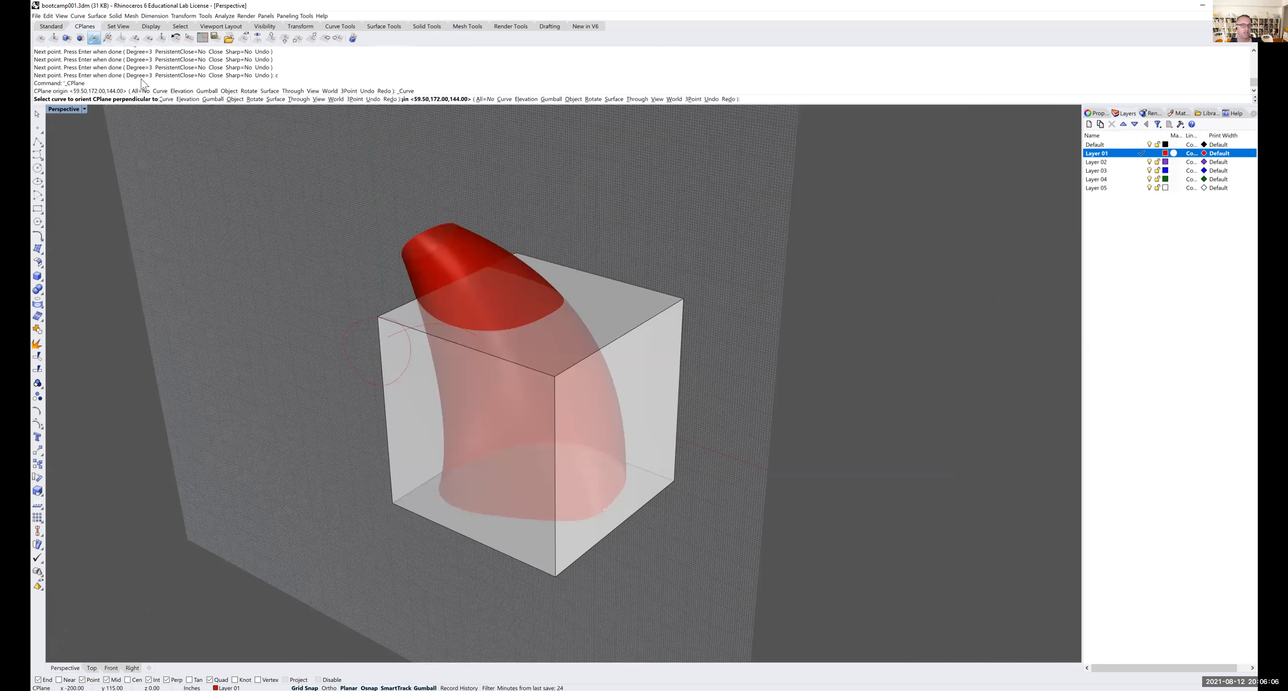
left_click(418, 329)
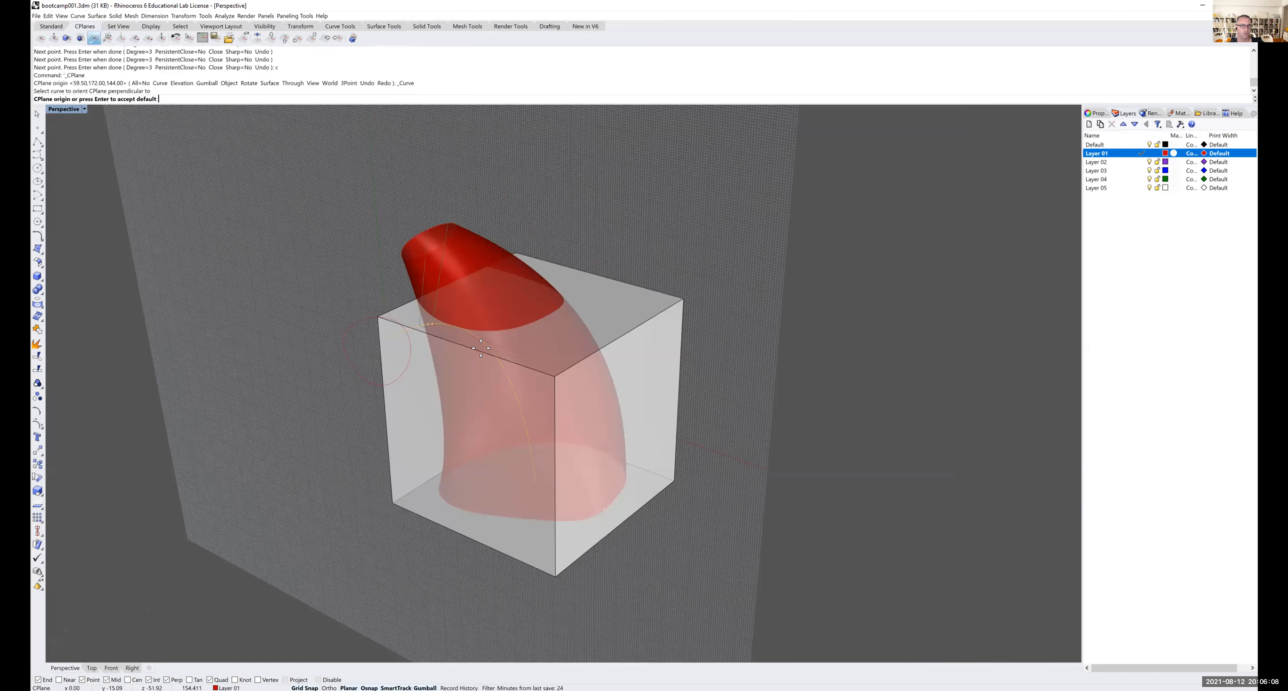
left_click(507, 378)
right_click_drag(499, 401, 103, 205)
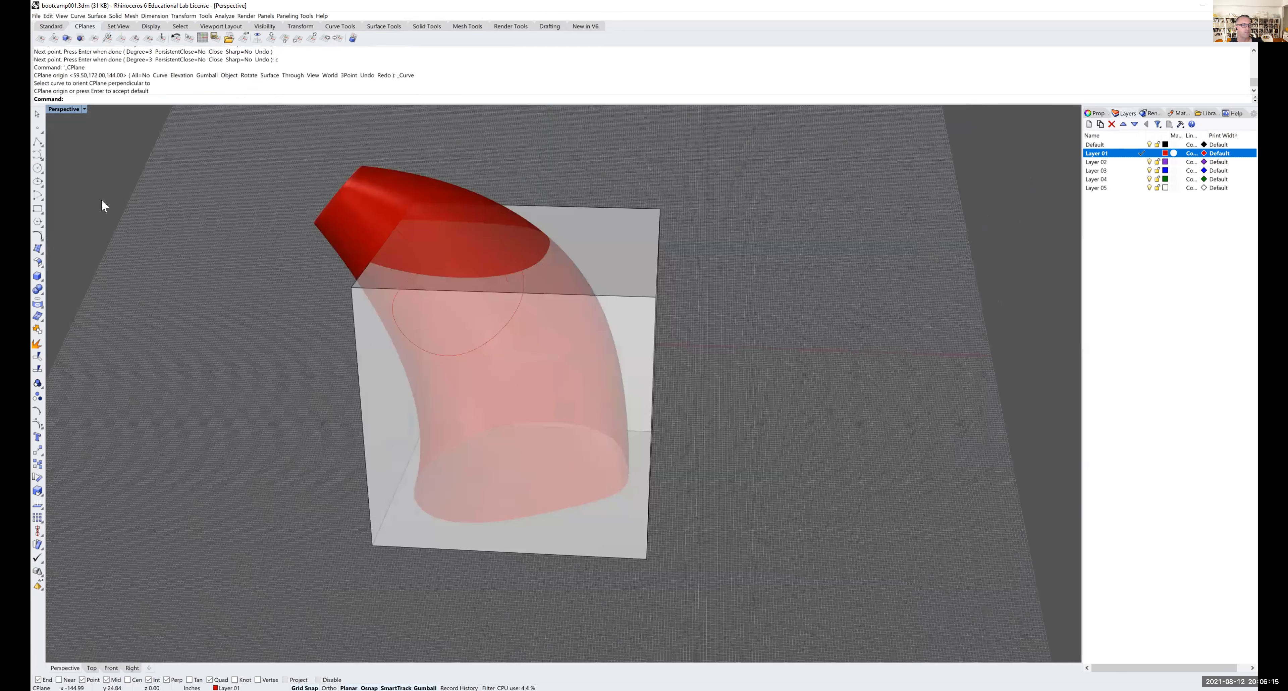
- With object snaps disabled, draw a closed eight-point curve around the path as a middle section larger than the end section
left_click(38, 155)
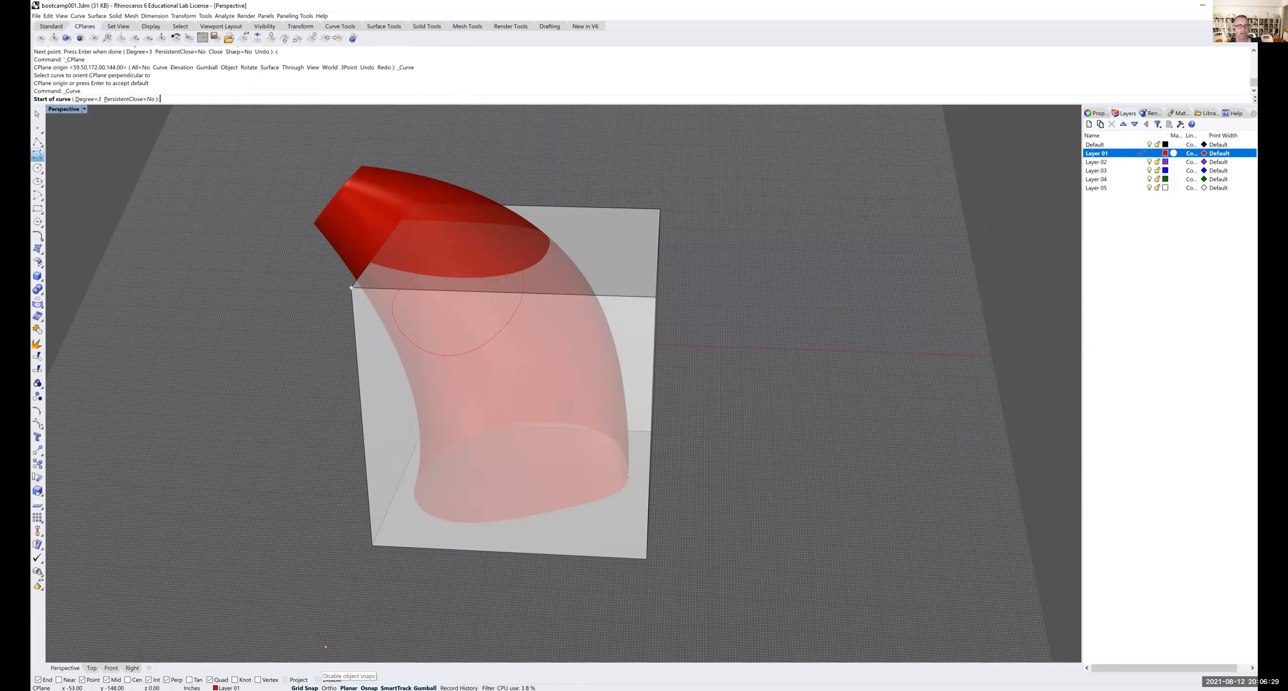
right_click_drag(496, 369, 434, 295)
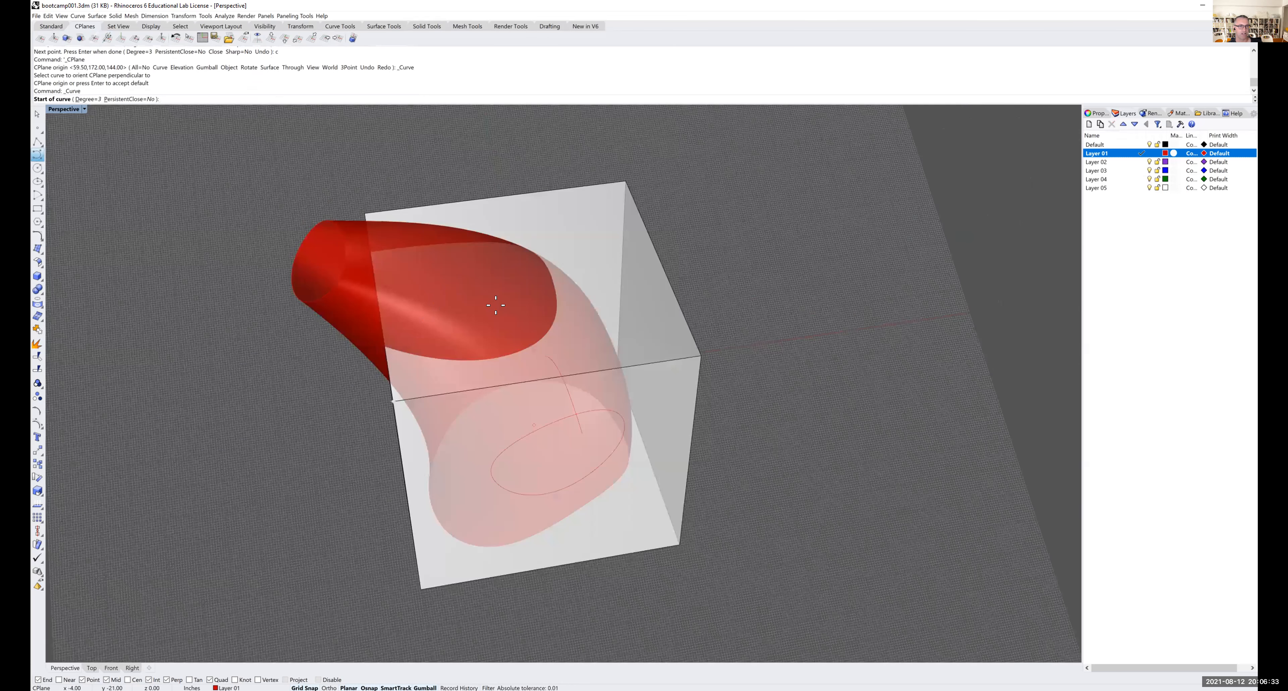
right_click_drag(471, 382, 457, 335)
scroll(457, 335, "up", 2)
left_click(487, 283)
left_click(570, 259)
left_click(631, 298)
left_click(626, 415)
left_click(560, 475)
left_click(475, 467)
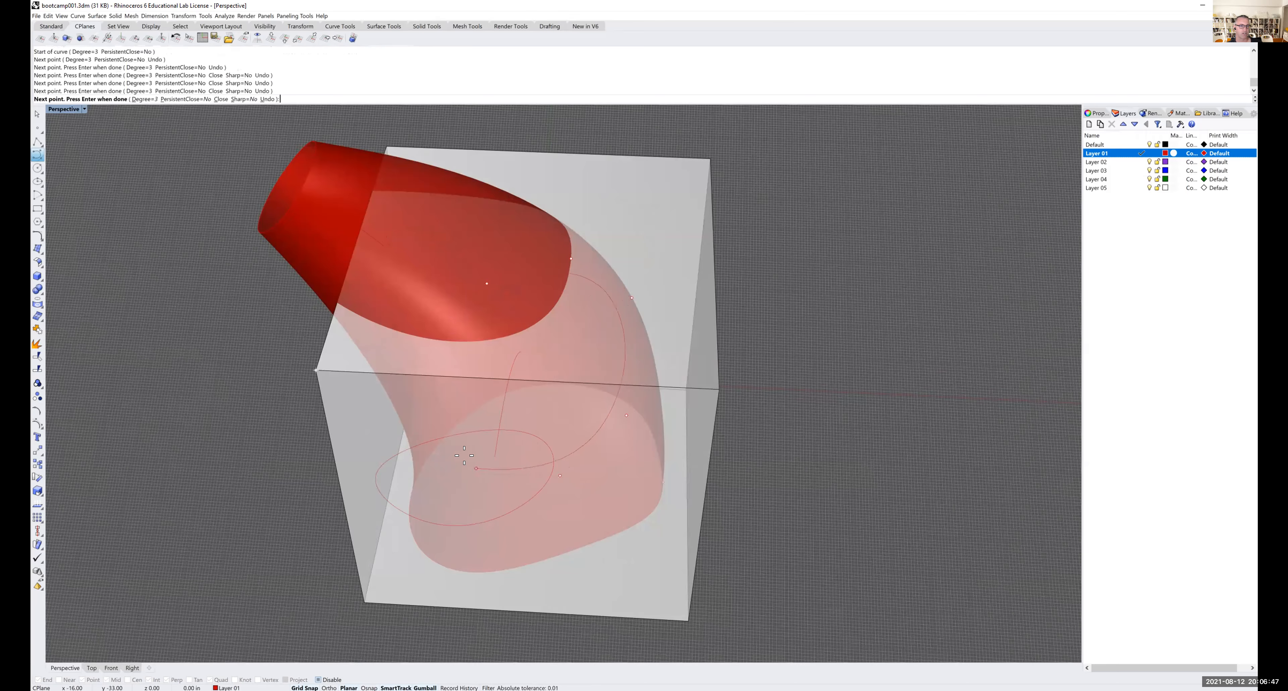
left_click(428, 404)
left_click(442, 323)
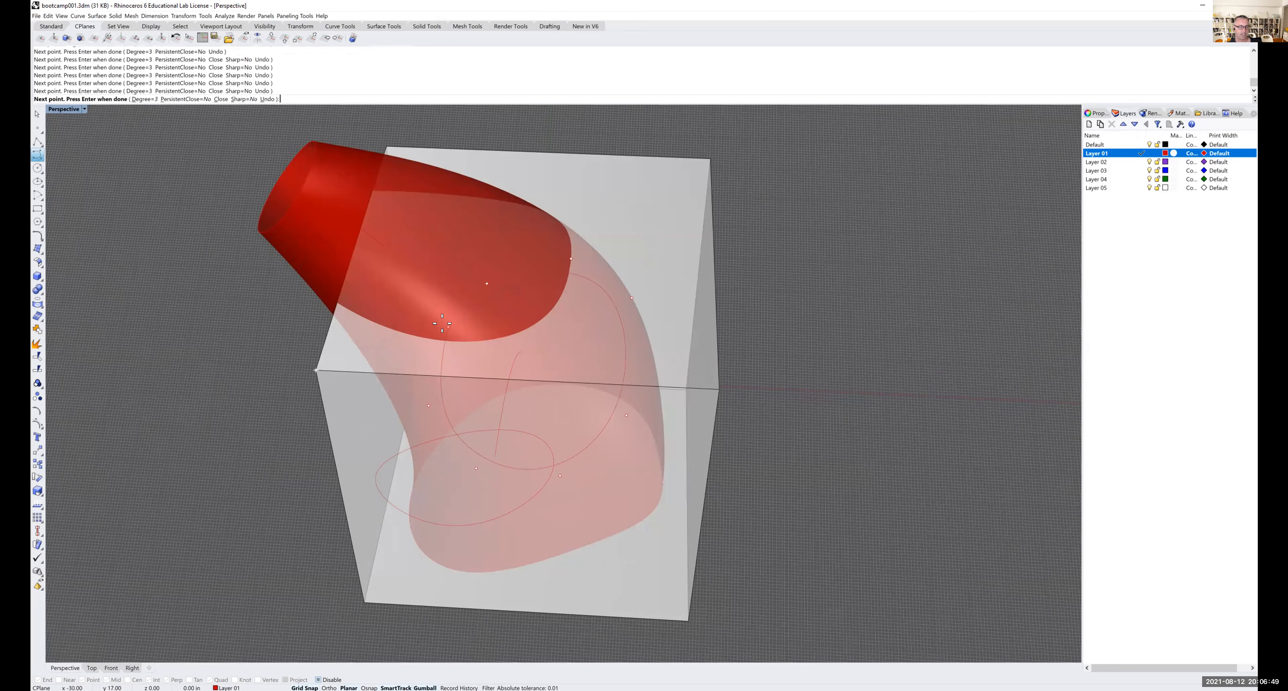
type("c")
key("Return")
- Select the middle section curve inside the box and nudge its position slightly with the gumball
right_click_drag(442, 323, 650, 215)
right_click_drag(529, 278, 528, 267)
left_click(515, 287)
right_click_drag(444, 321, 535, 320)
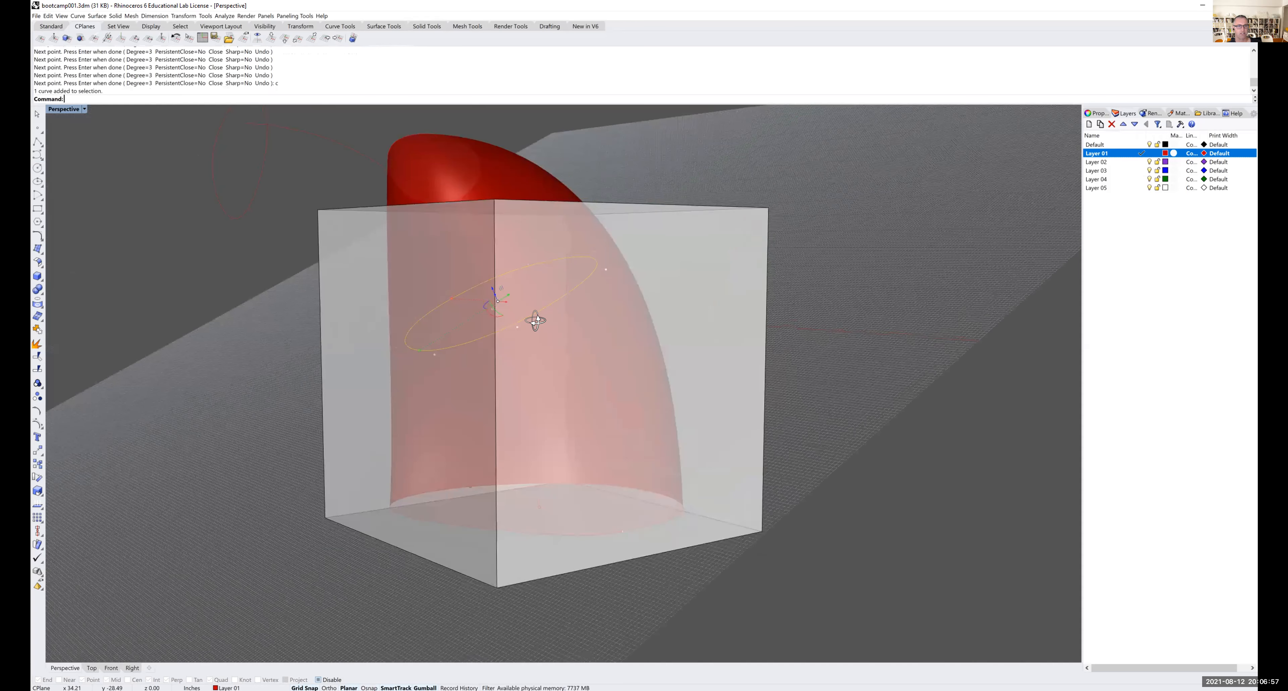
right_click_drag(540, 368, 544, 350)
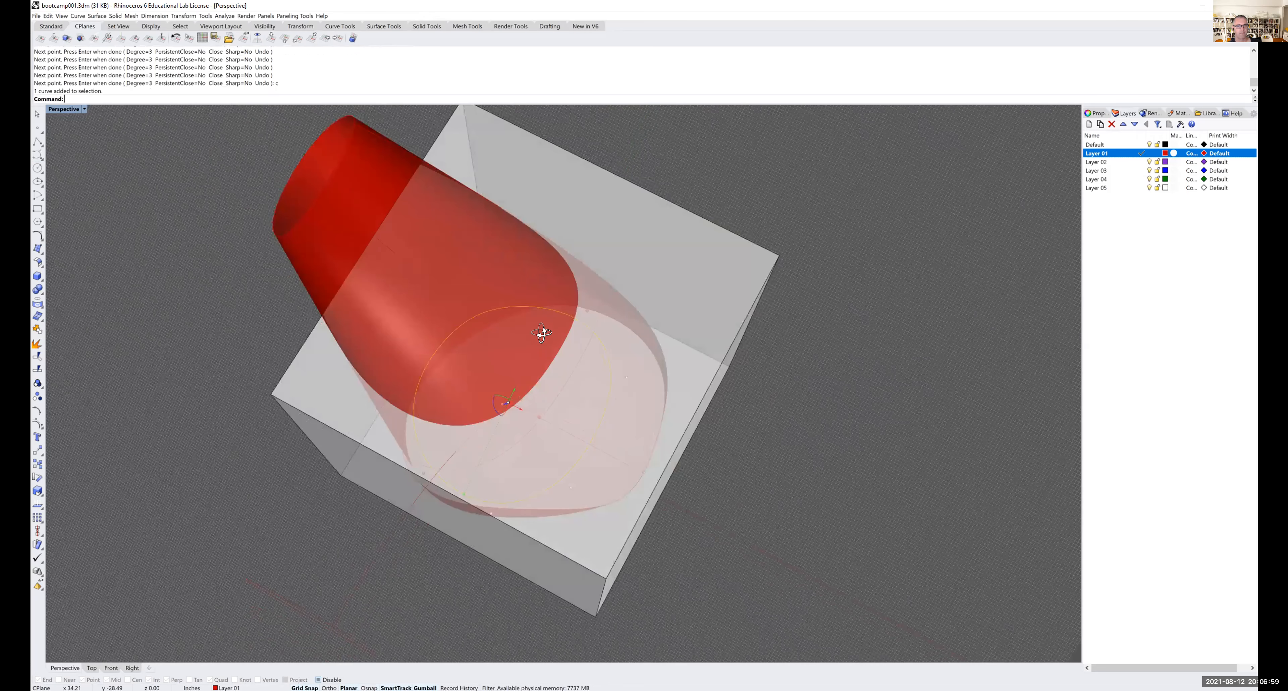
right_click_drag(513, 306, 515, 309)
left_click_drag(515, 309, 514, 309)
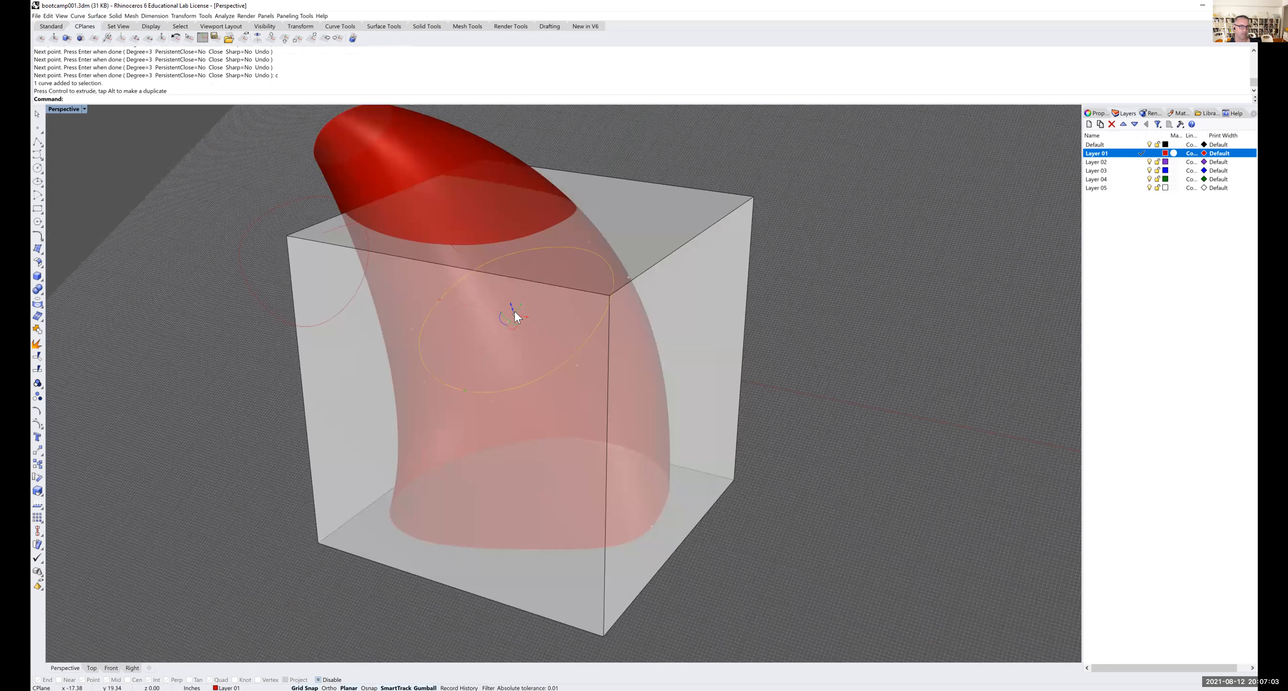
right_click_drag(513, 311, 450, 280)
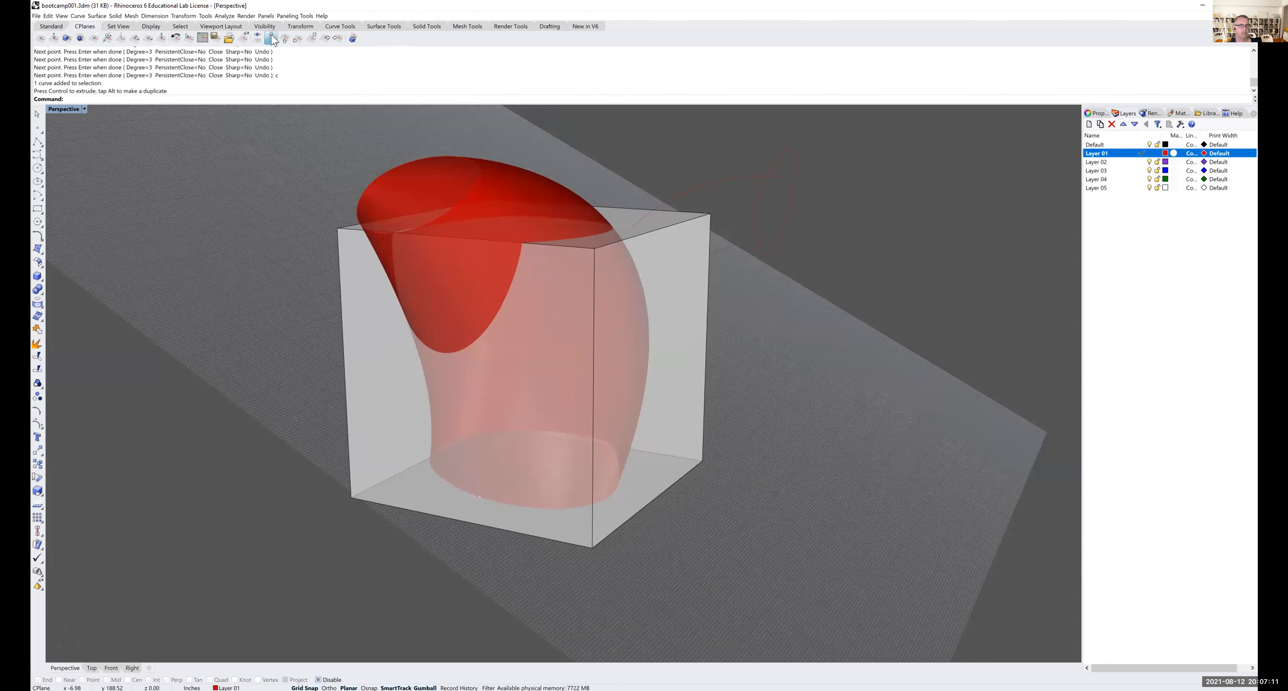
- Reset the construction plane to World Top and start a Loft through the base, middle and end section curves
left_click(272, 38)
right_click_drag(376, 319, 409, 336)
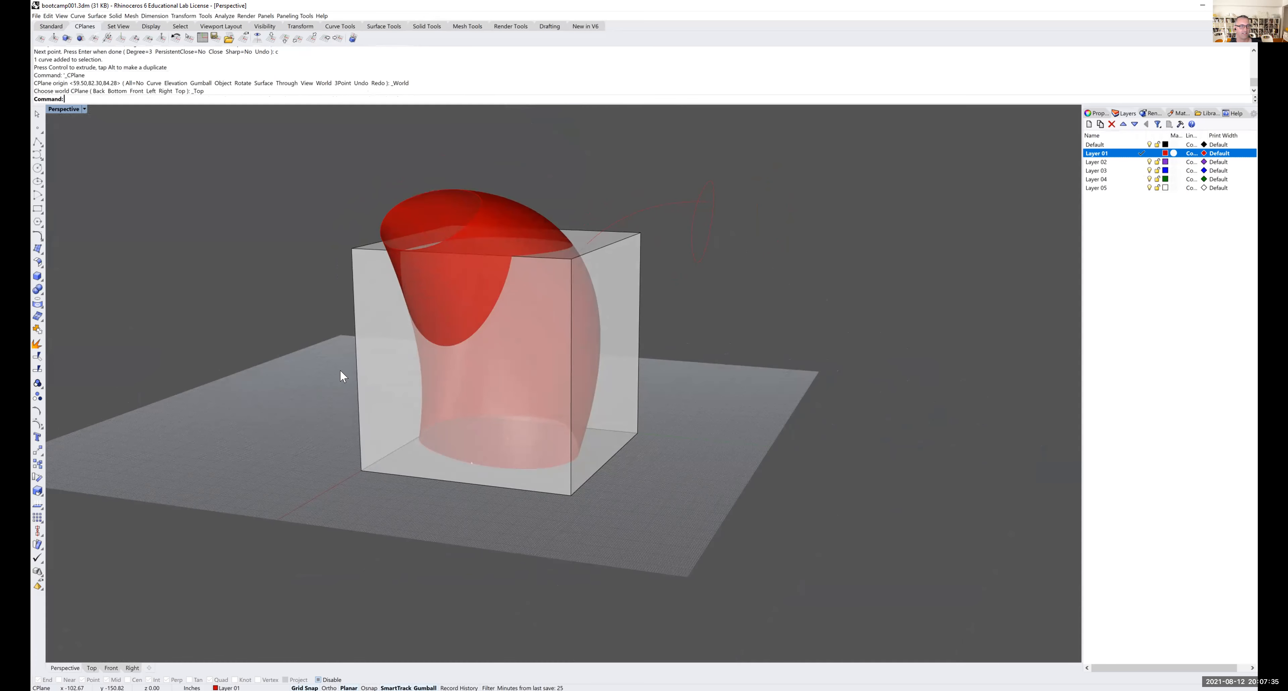
type("loft")
key("Return")
right_click_drag(346, 383, 325, 400)
left_click(568, 445)
right_click_drag(567, 445, 566, 400)
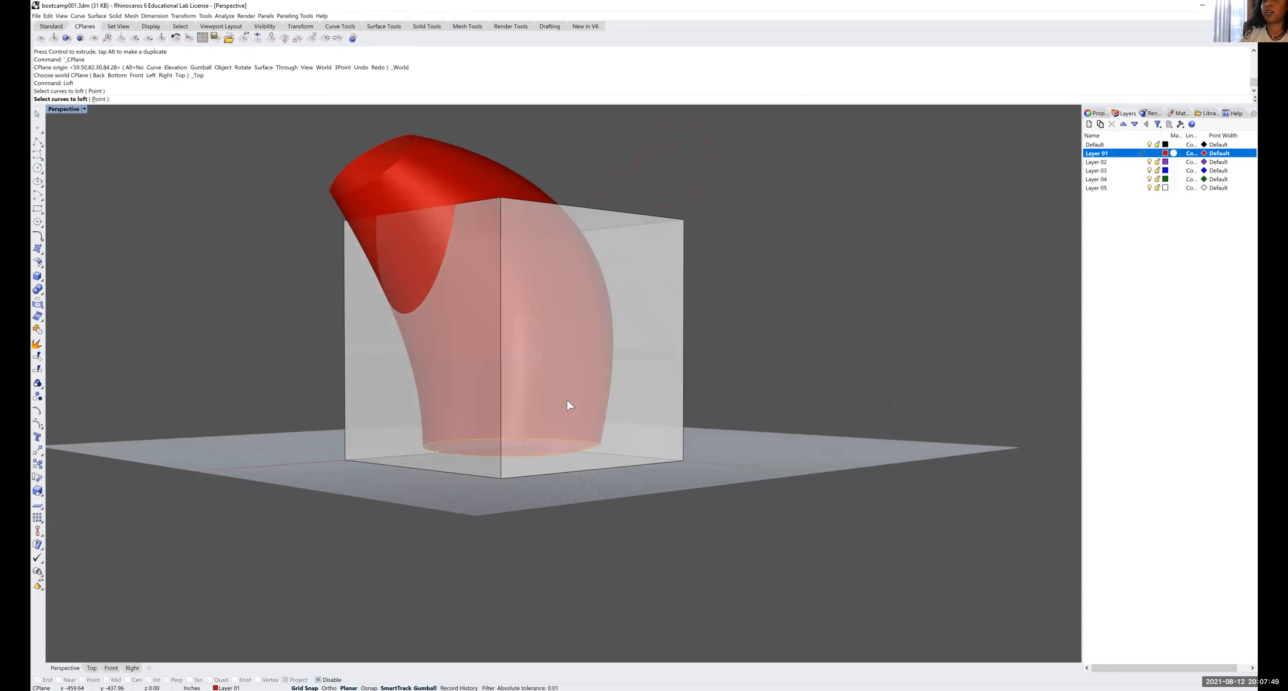
left_click(579, 313)
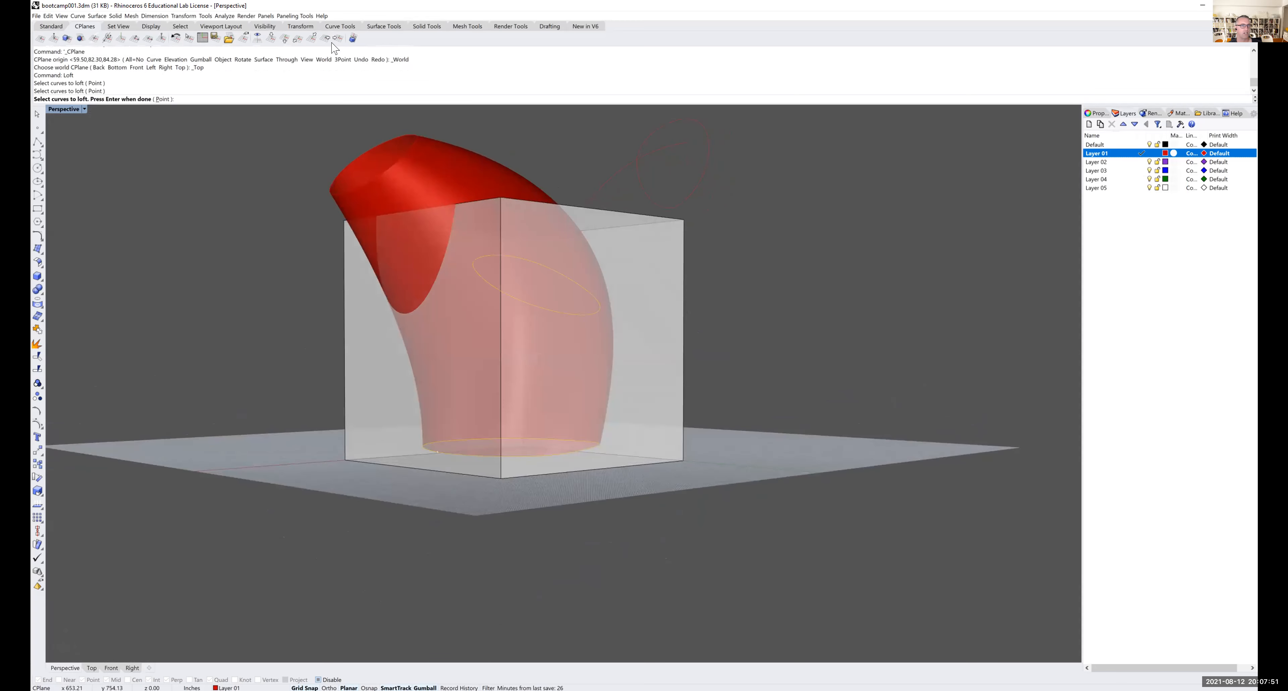
left_click(637, 170)
key("Return")
- Adjust the seam point on the end section and finish the loft as a second tube branching from the base
right_click_drag(601, 176, 572, 238)
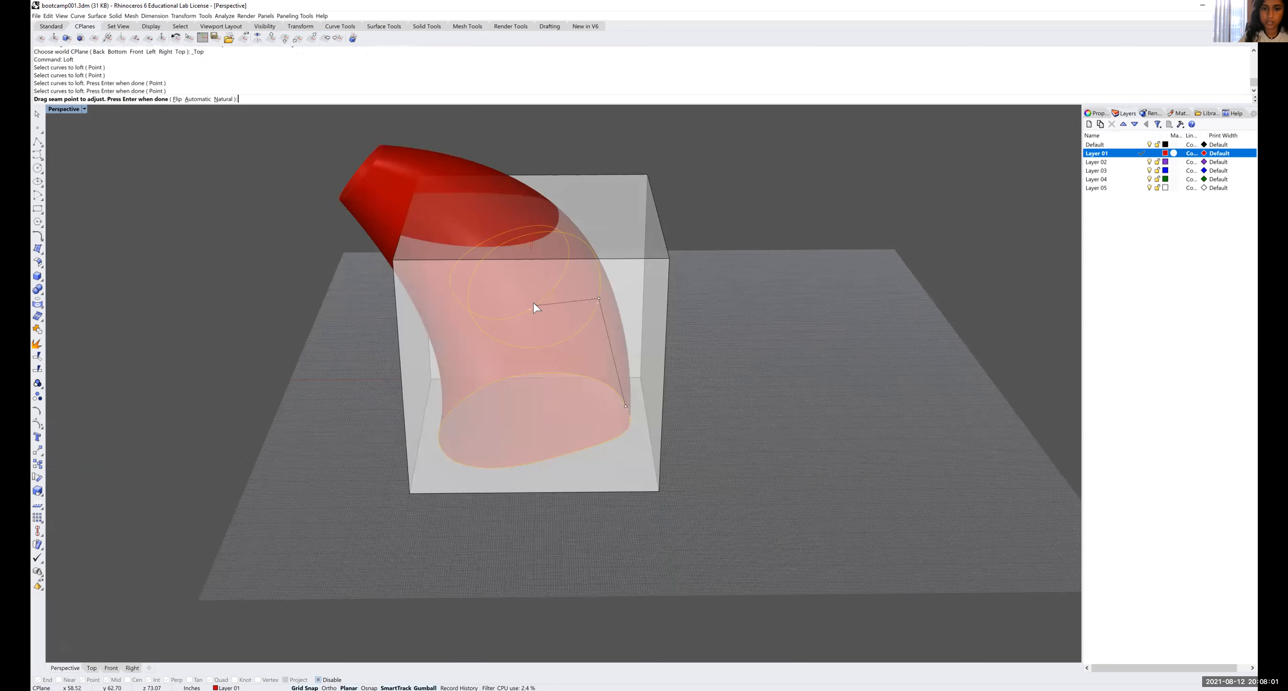
left_click_drag(533, 307, 553, 291)
key("Return")
left_click(180, 385)
right_click_drag(288, 455, 274, 392)
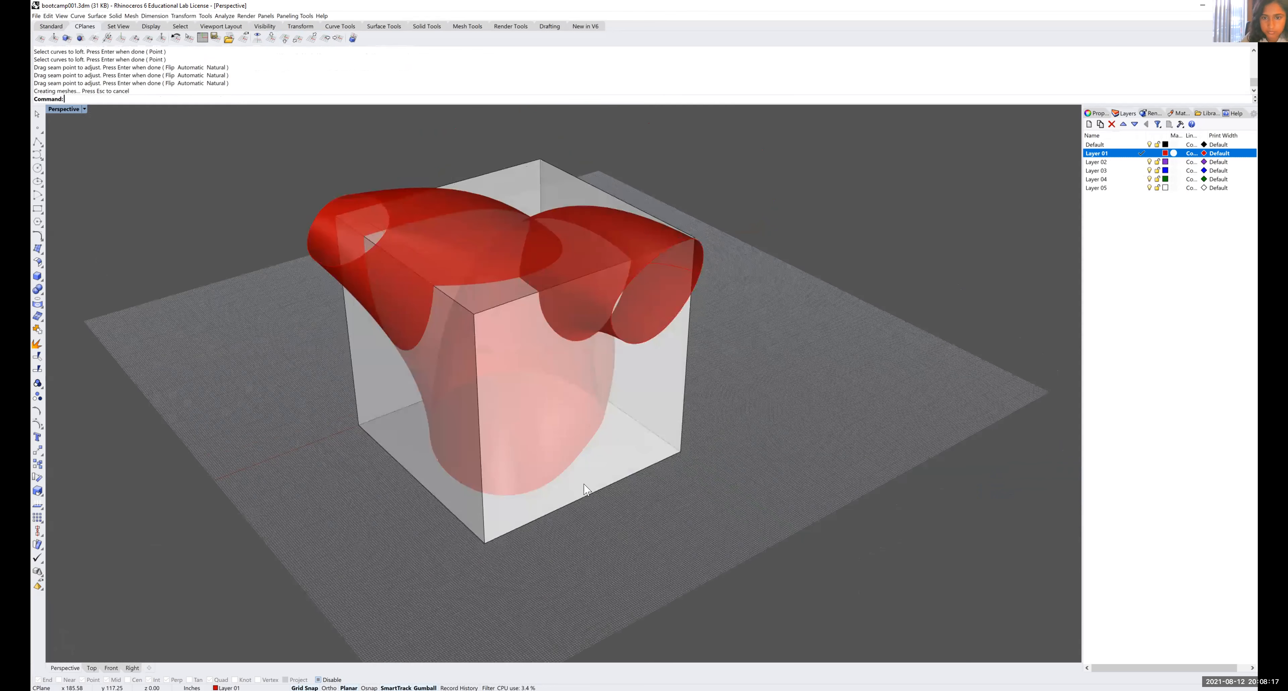
scroll(537, 402, "down", 5)
right_click_drag(538, 402, 547, 439)
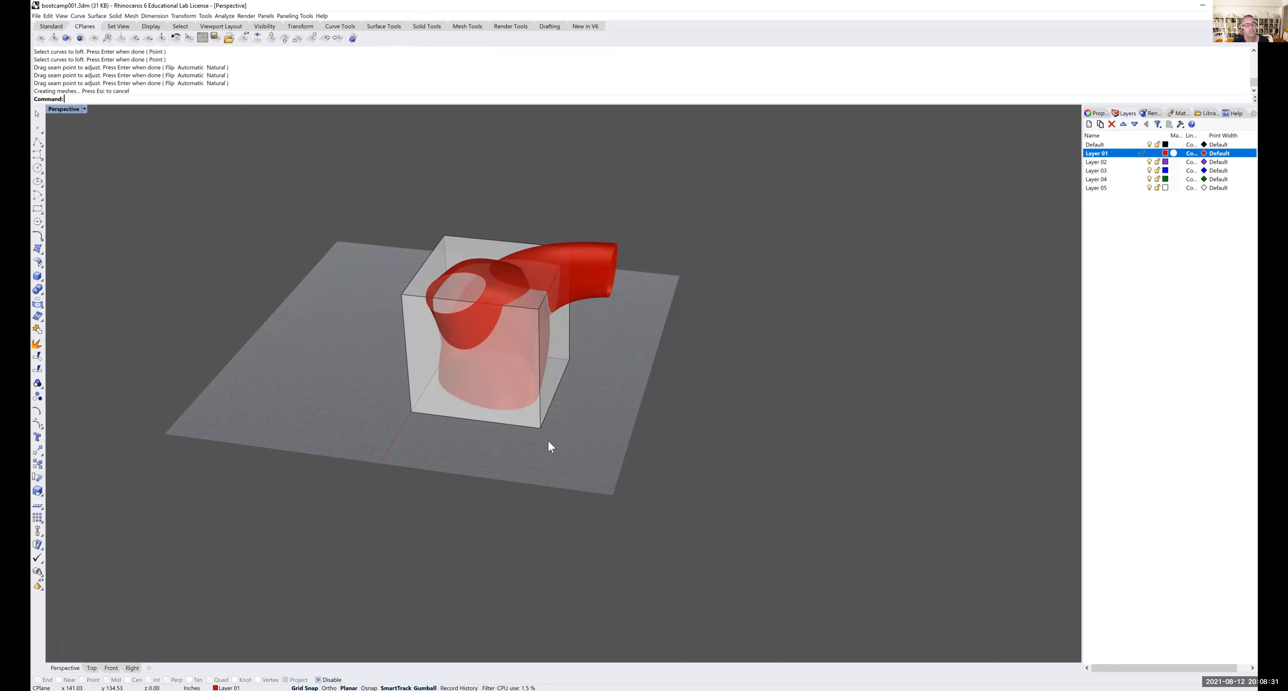
right_click_drag(595, 367, 536, 361)
scroll(536, 361, "up", 4)
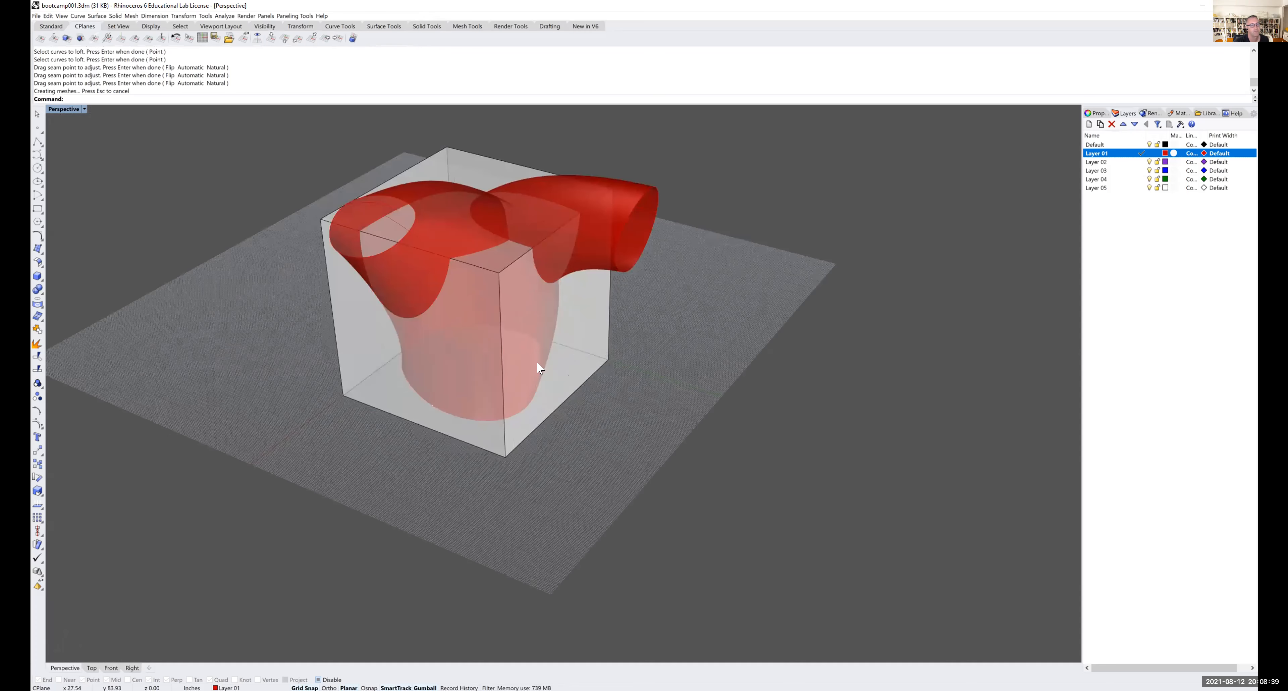
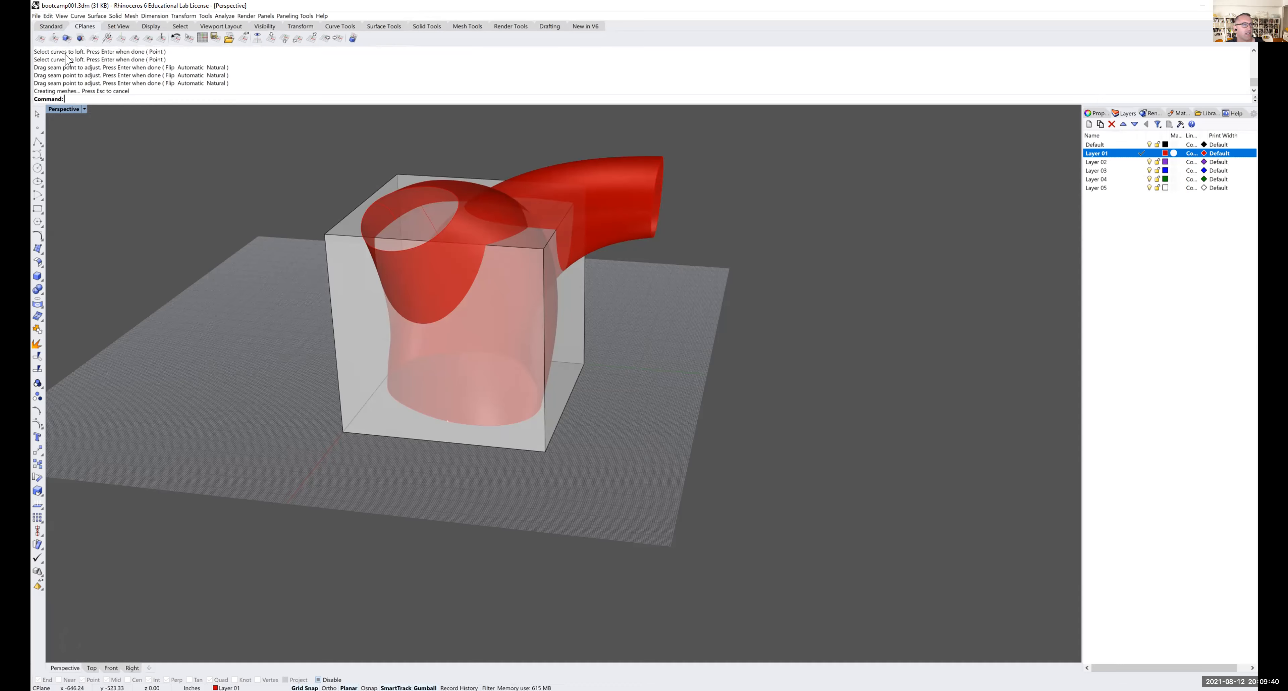
- Raise the construction plane elevation by 7 inches, then apply a further elevation move of 0
left_click(53, 38)
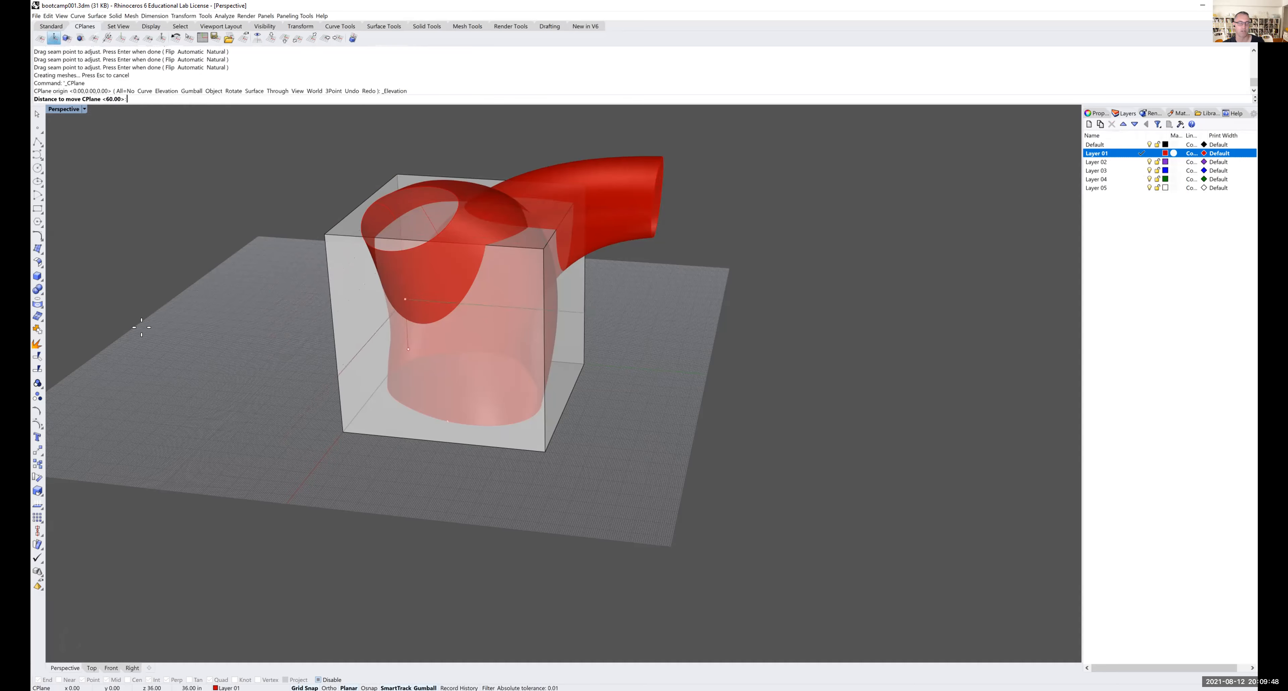
type("7\"")
key("Return")
right_click_drag(370, 452, 245, 323)
left_click(54, 38)
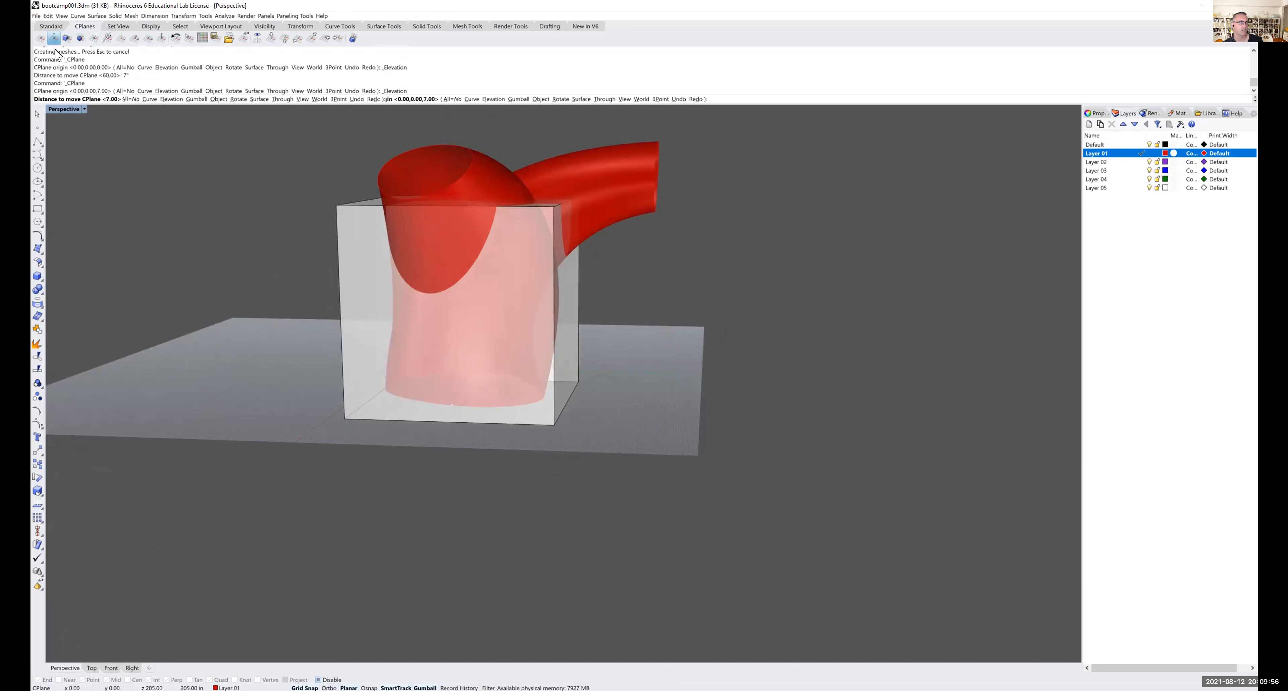
type("0")
key("Return")
right_click_drag(283, 270, 391, 341)
- Move the construction plane elevation by -7 inches back to the base level
left_click(54, 38)
type("-7\"")
key("Return")
- Examine the base section curve and both lofted tubes from several angles around the box
right_click(417, 413)
left_click(456, 428)
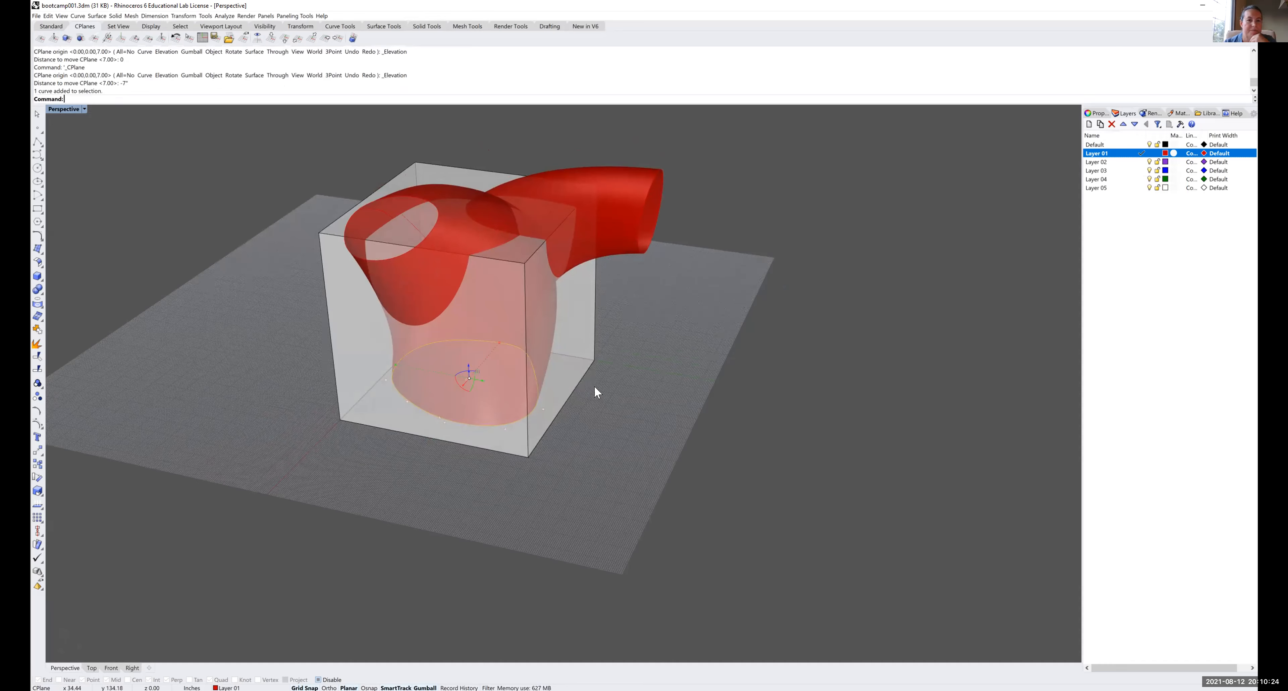
left_click(611, 369)
right_click_drag(457, 374, 459, 365)
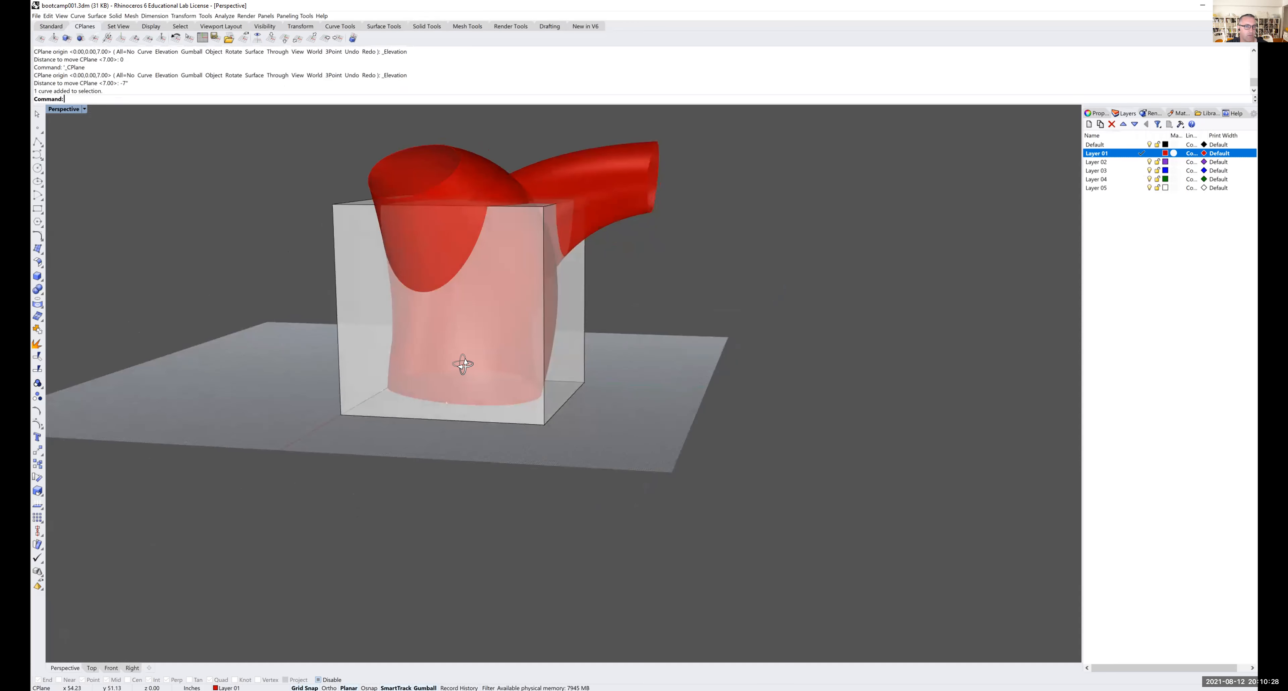
left_click(628, 184)
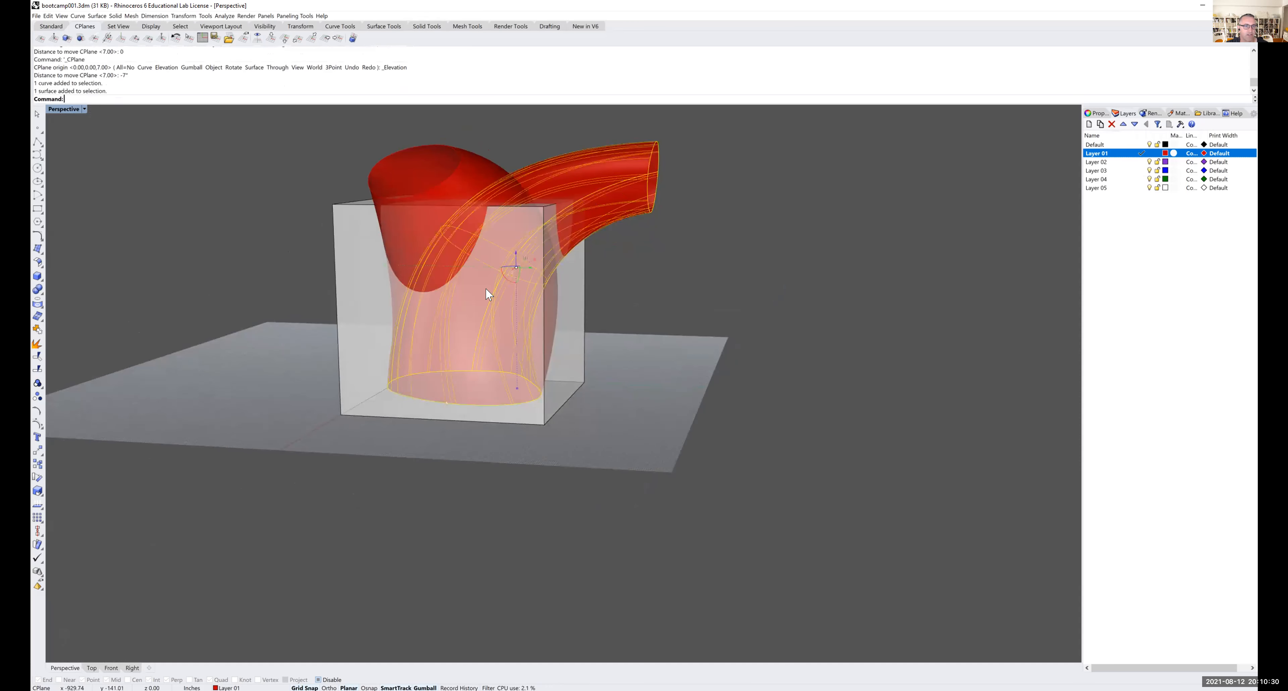
right_click_drag(452, 365, 320, 336)
left_click(544, 164)
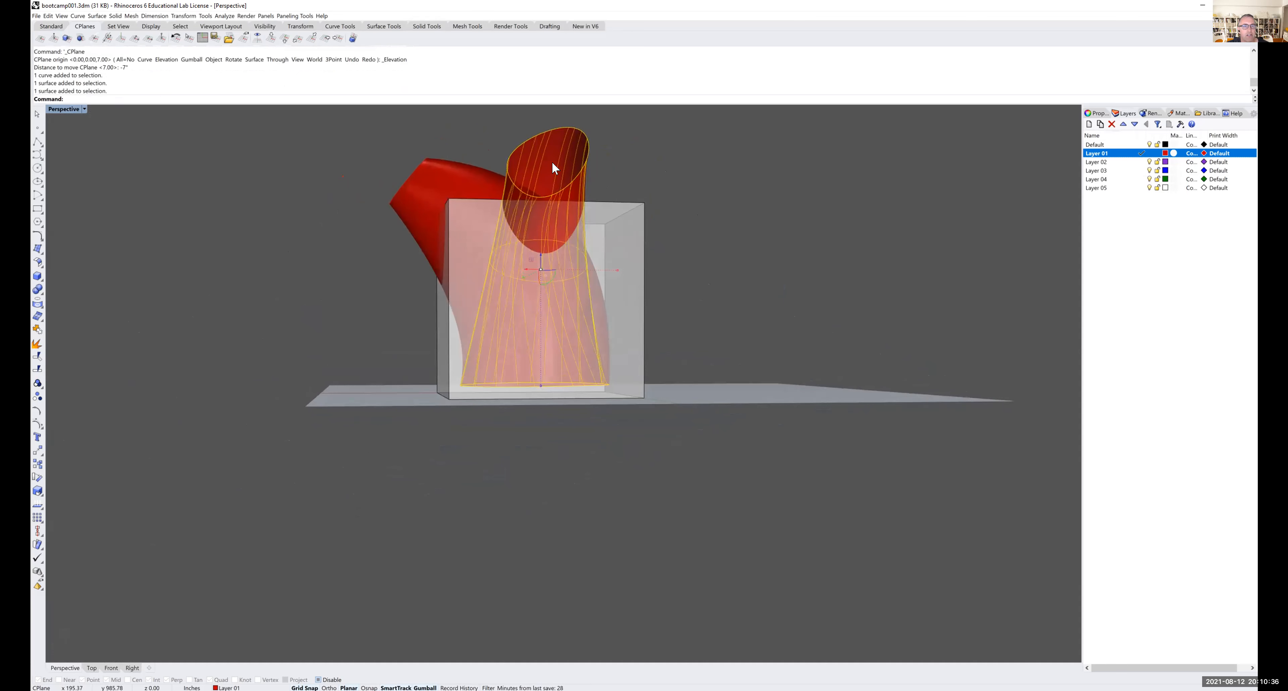
left_click(553, 162)
right_click_drag(598, 192, 645, 192)
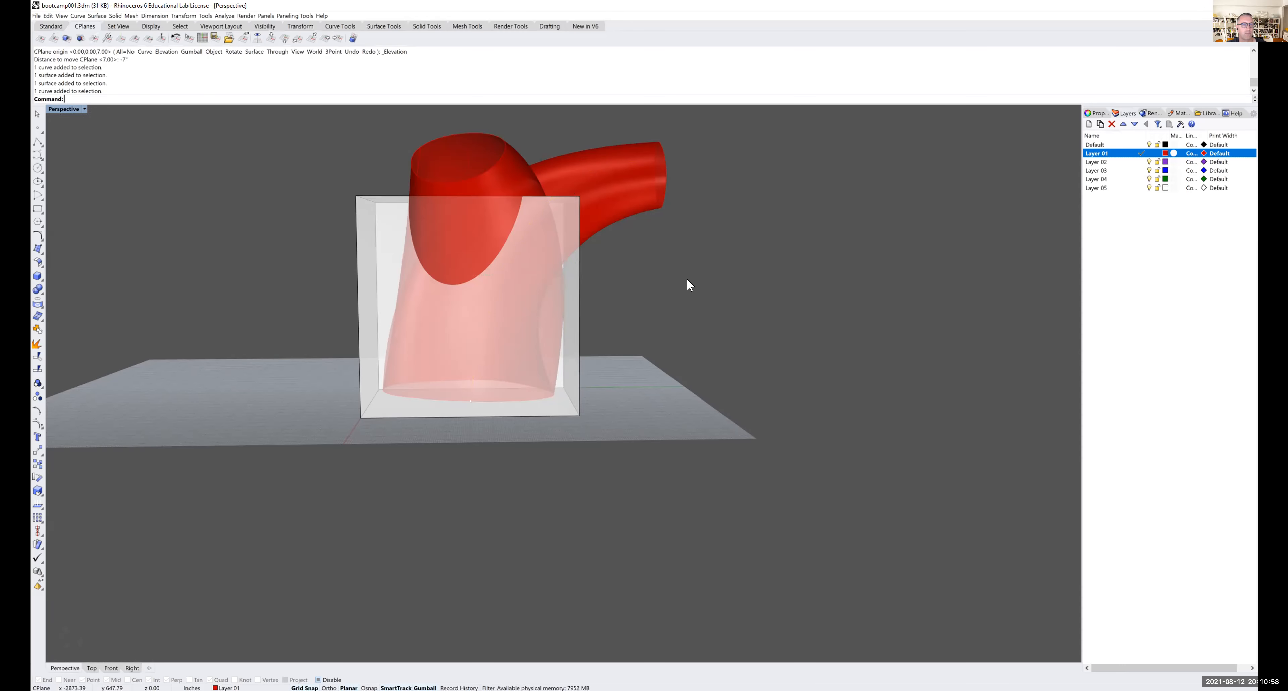
right_click_drag(701, 292, 624, 299)
right_click_drag(743, 284, 536, 286)
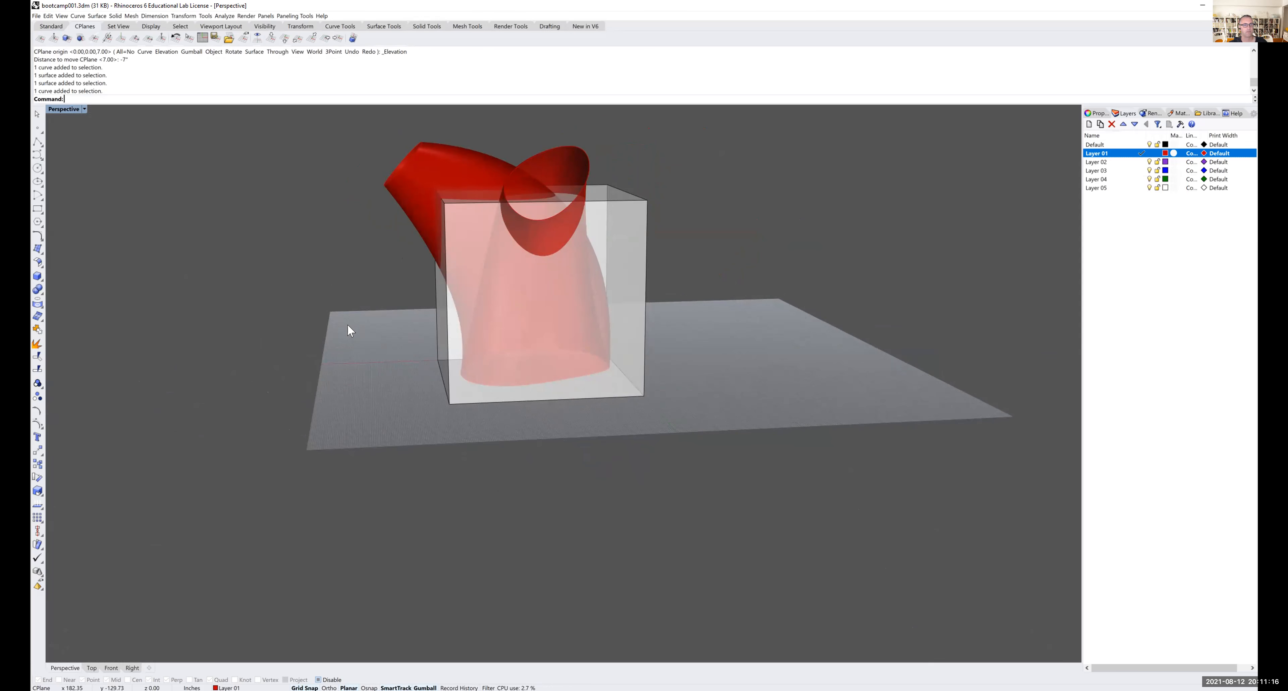
right_click_drag(359, 325, 393, 336)
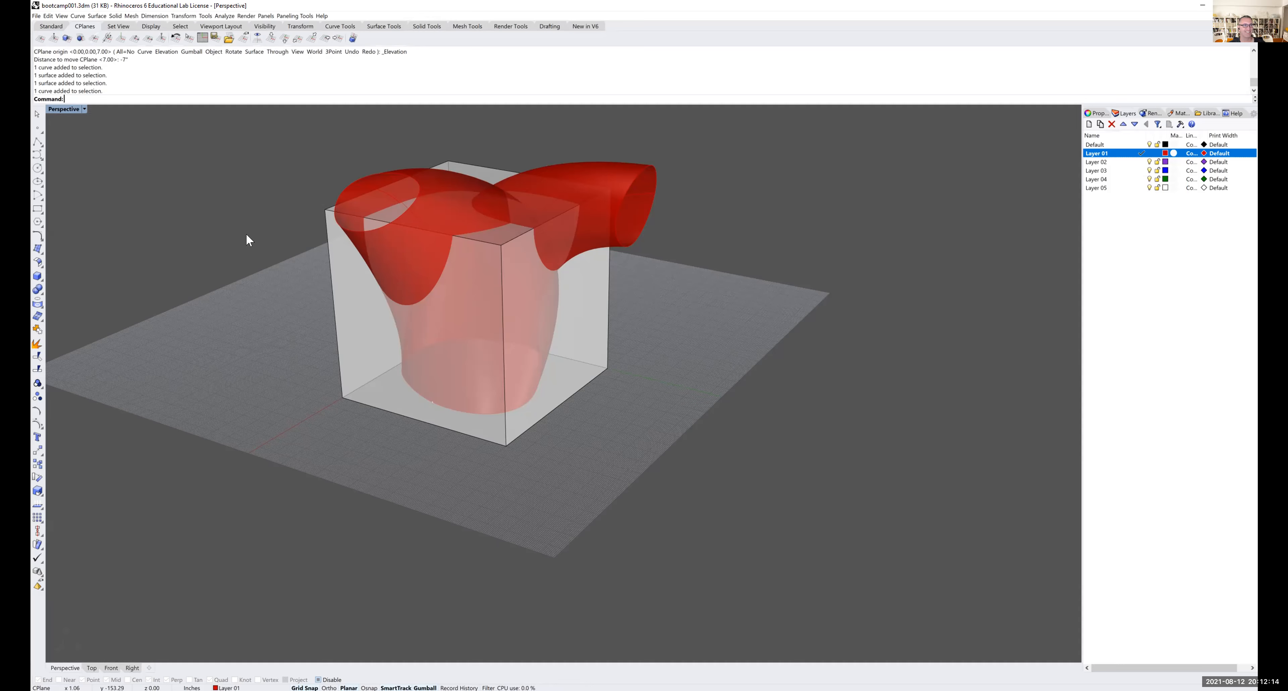
- Select the second lofted tube and turn off its surface isocurve display in the object properties
left_click(1098, 114)
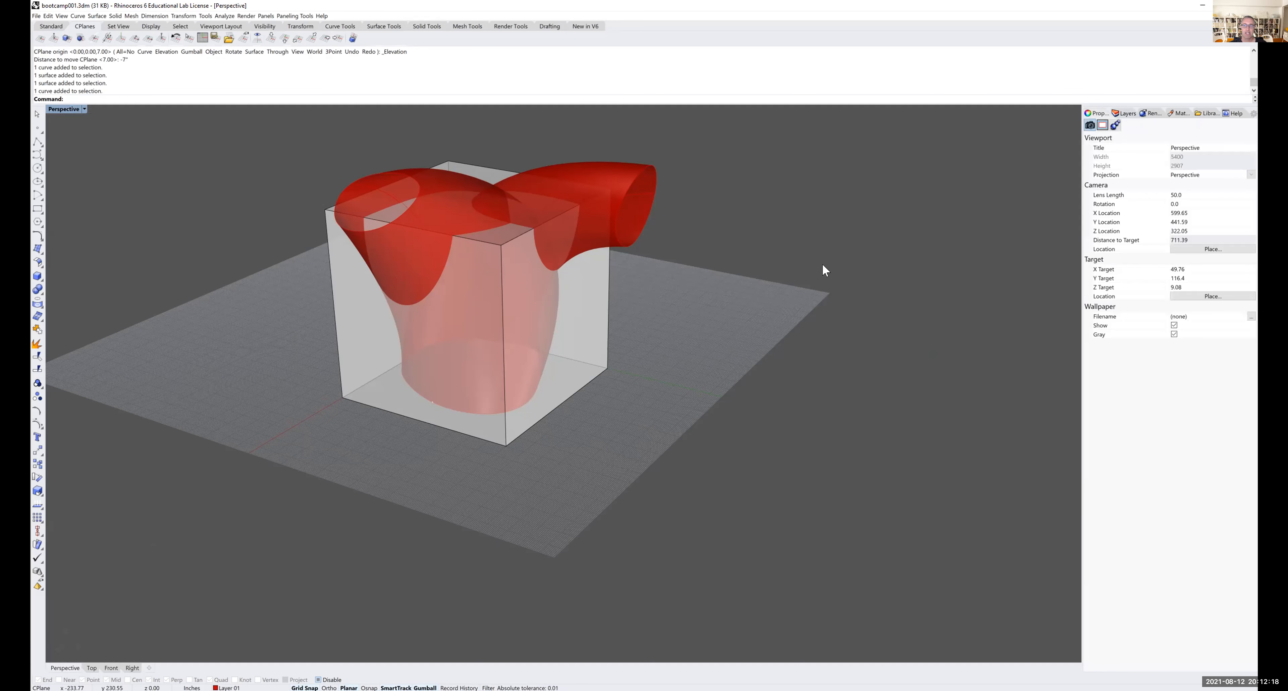
left_click(580, 199)
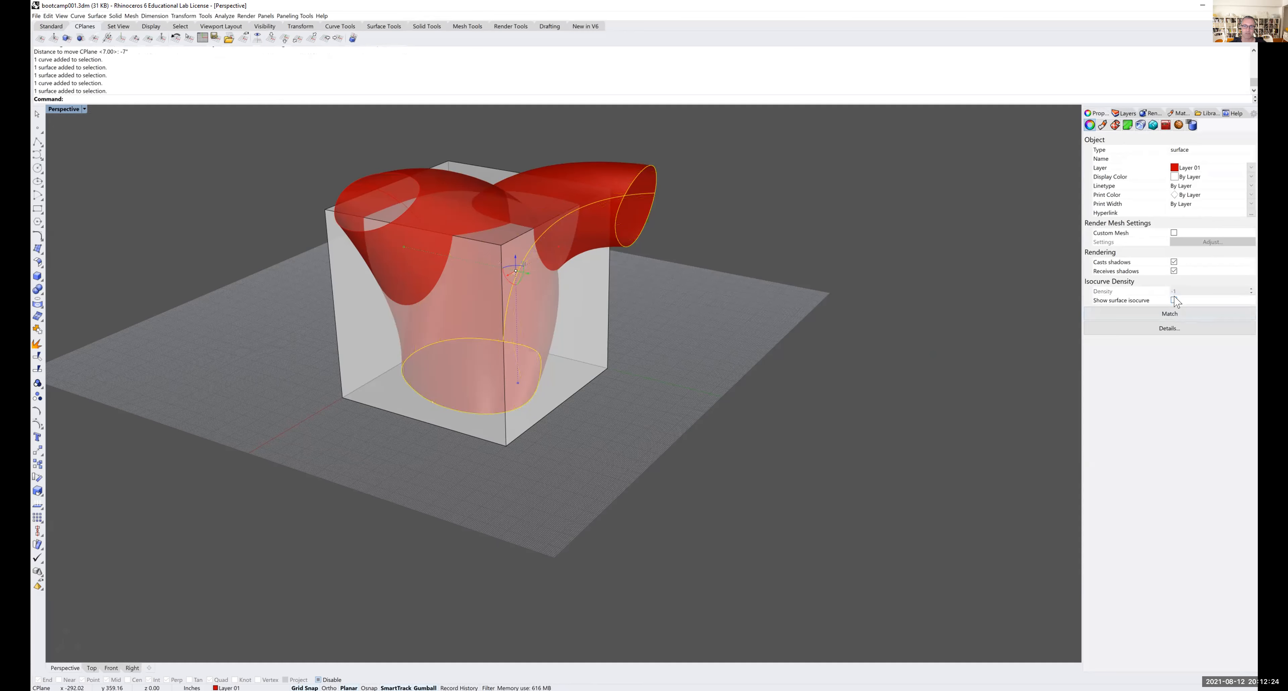
left_click(900, 264)
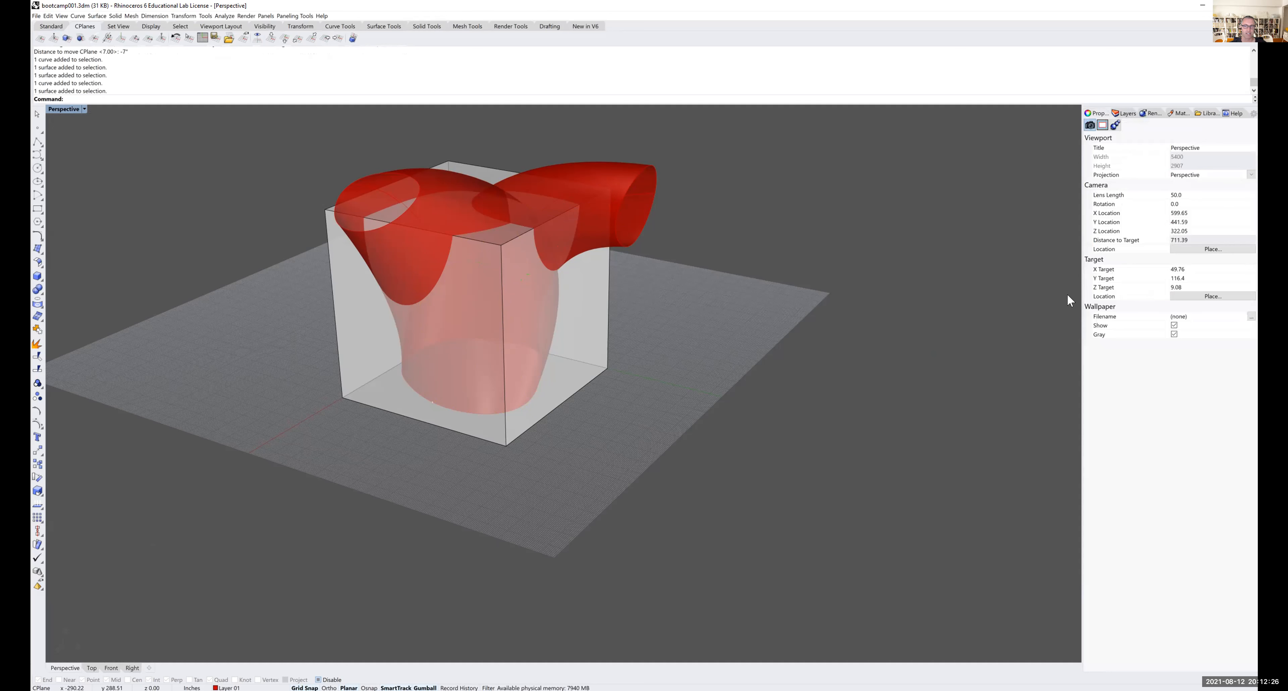
- Set the first lofted tube's isocurve density to 13 and check the box's isocurve properties
left_click(437, 187)
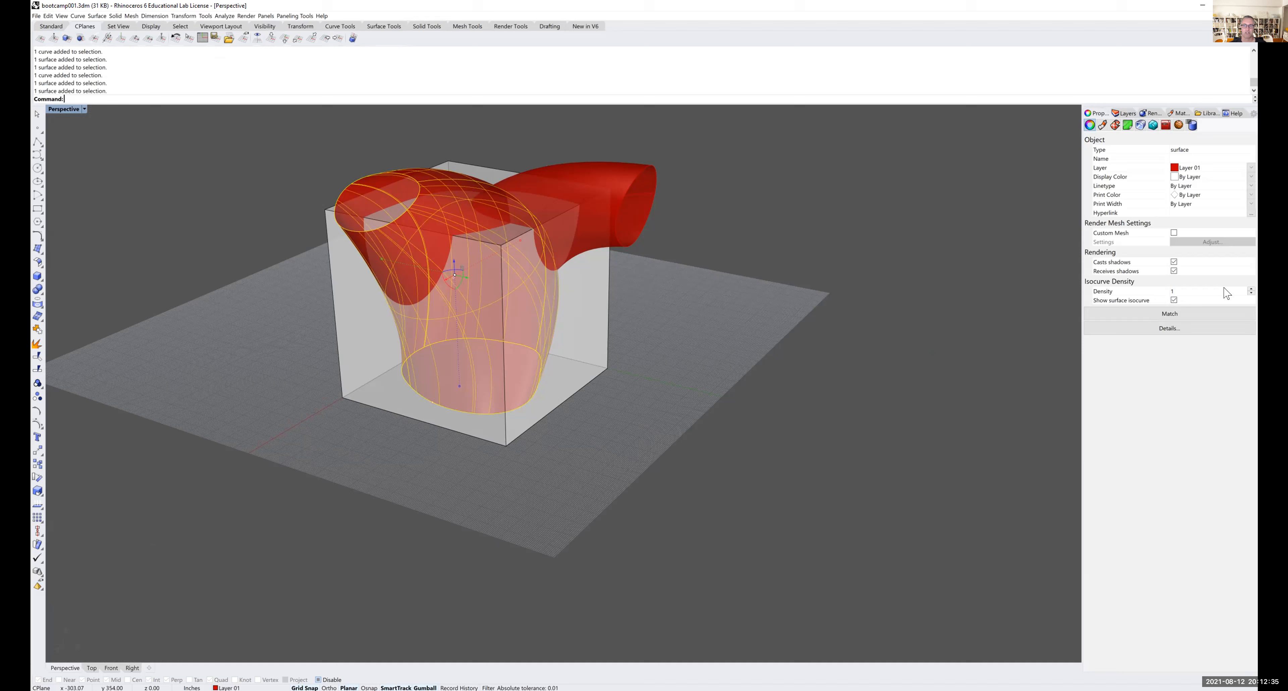
left_click(1251, 289)
left_click(1252, 289)
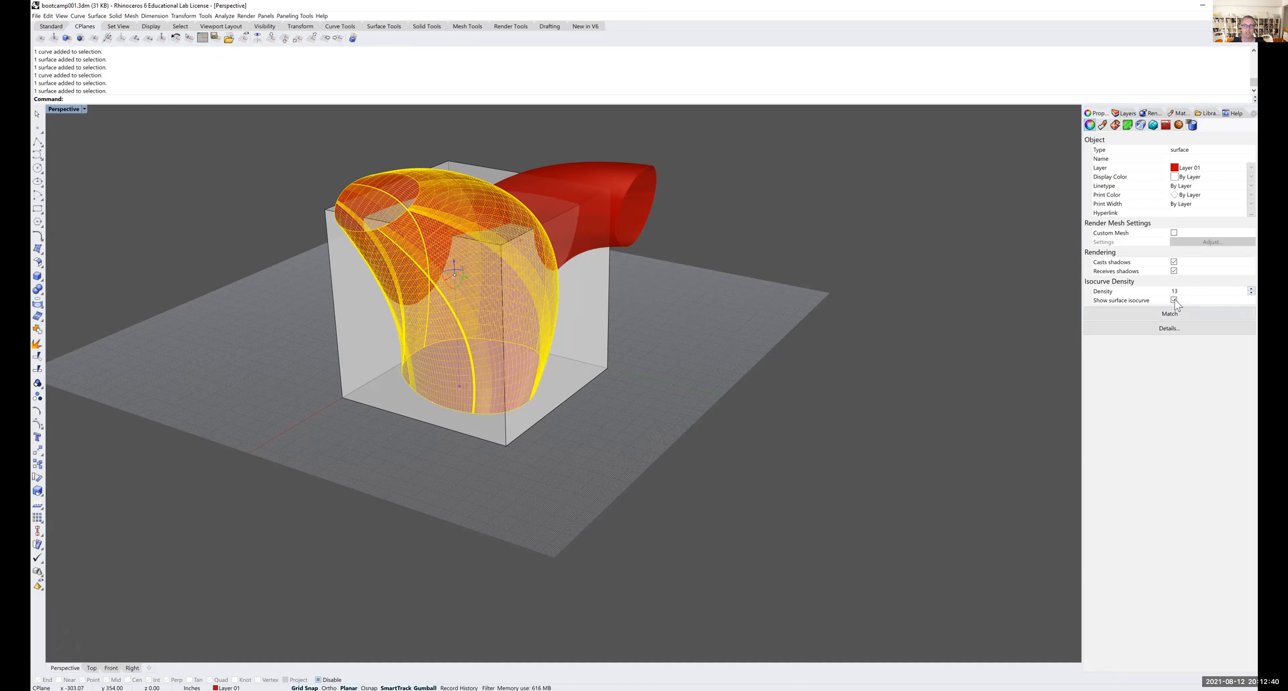
left_click(922, 263)
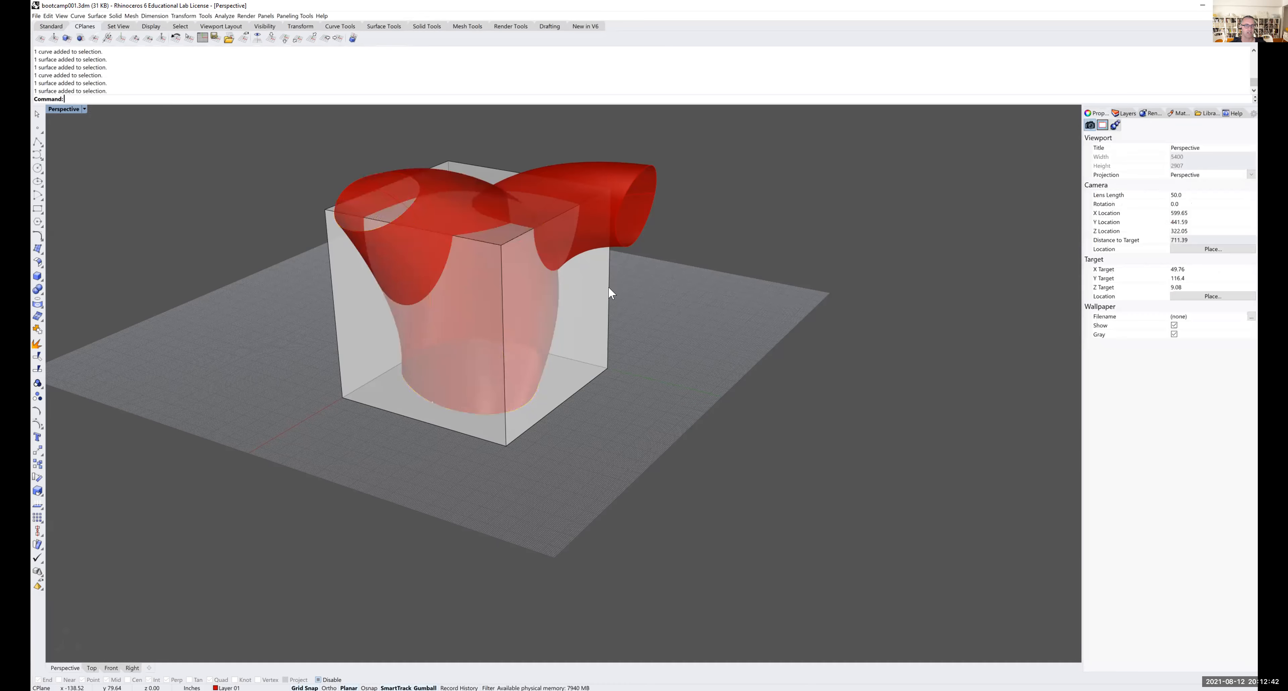
left_click(578, 296)
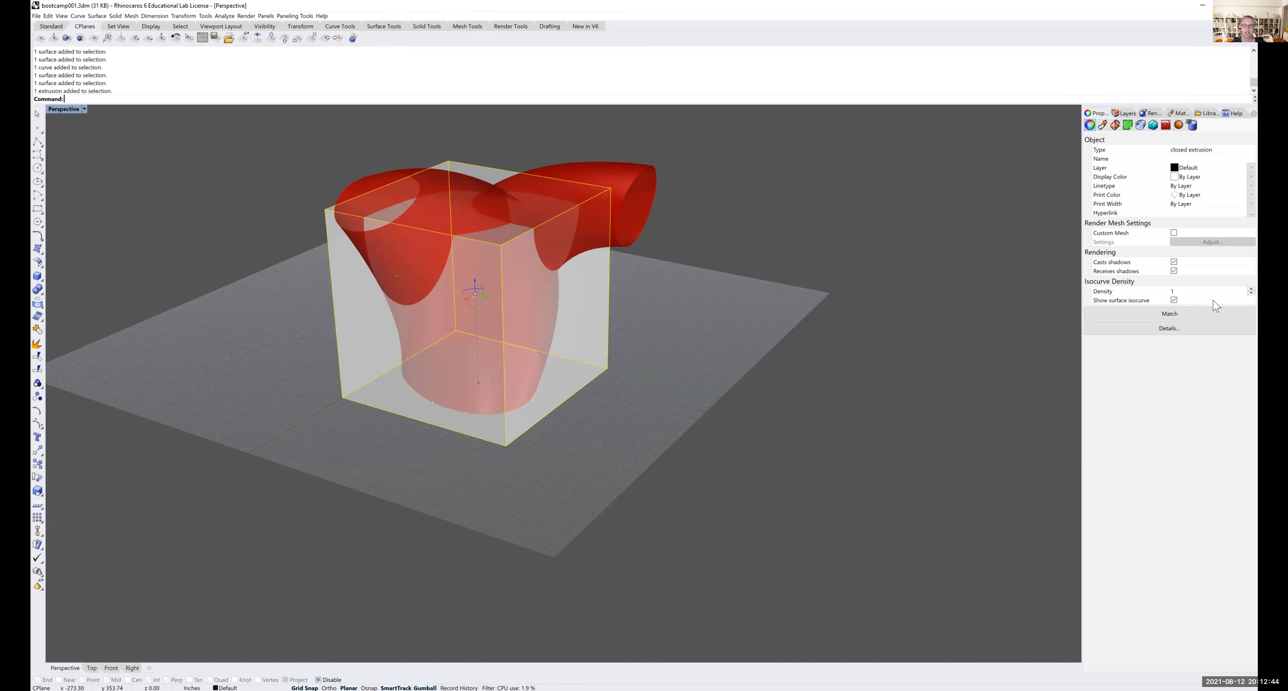
left_click(773, 299)
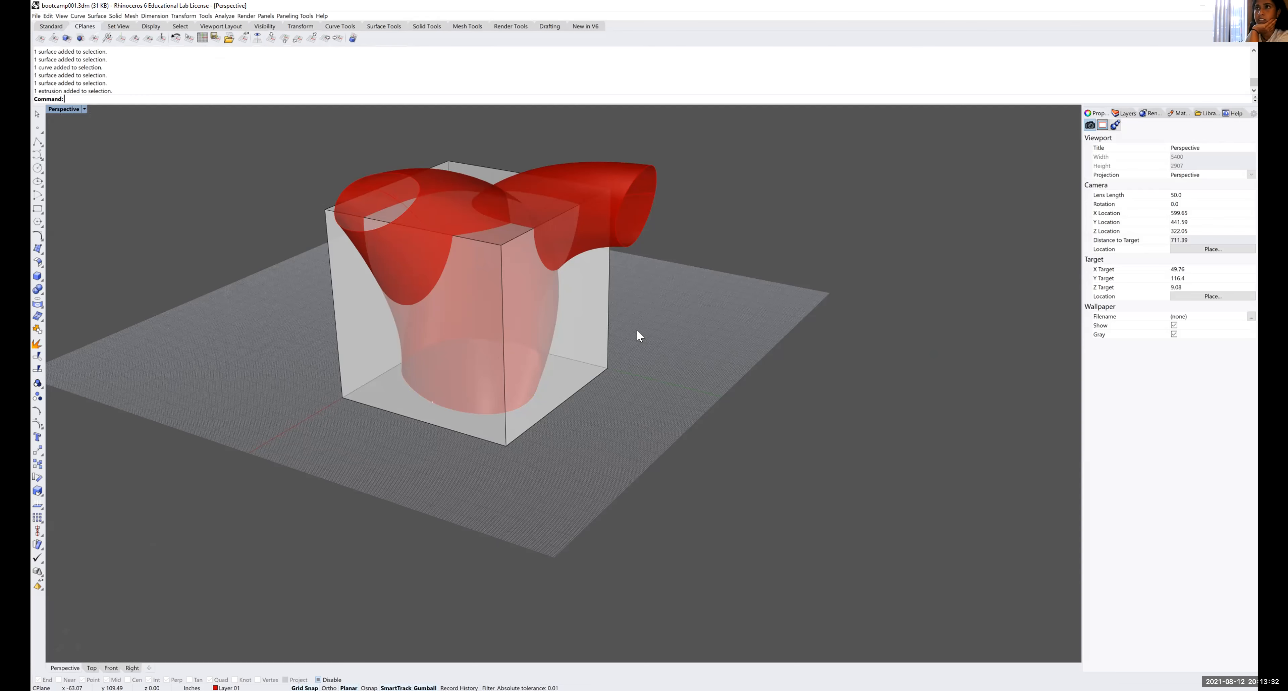
- Draw a closed seven-point curve on the ground plane beside the box
right_click_drag(644, 333, 536, 328)
left_click(37, 155)
left_click(596, 280)
left_click(610, 211)
left_click(703, 221)
left_click(762, 297)
left_click(714, 364)
left_click(609, 374)
left_click(591, 327)
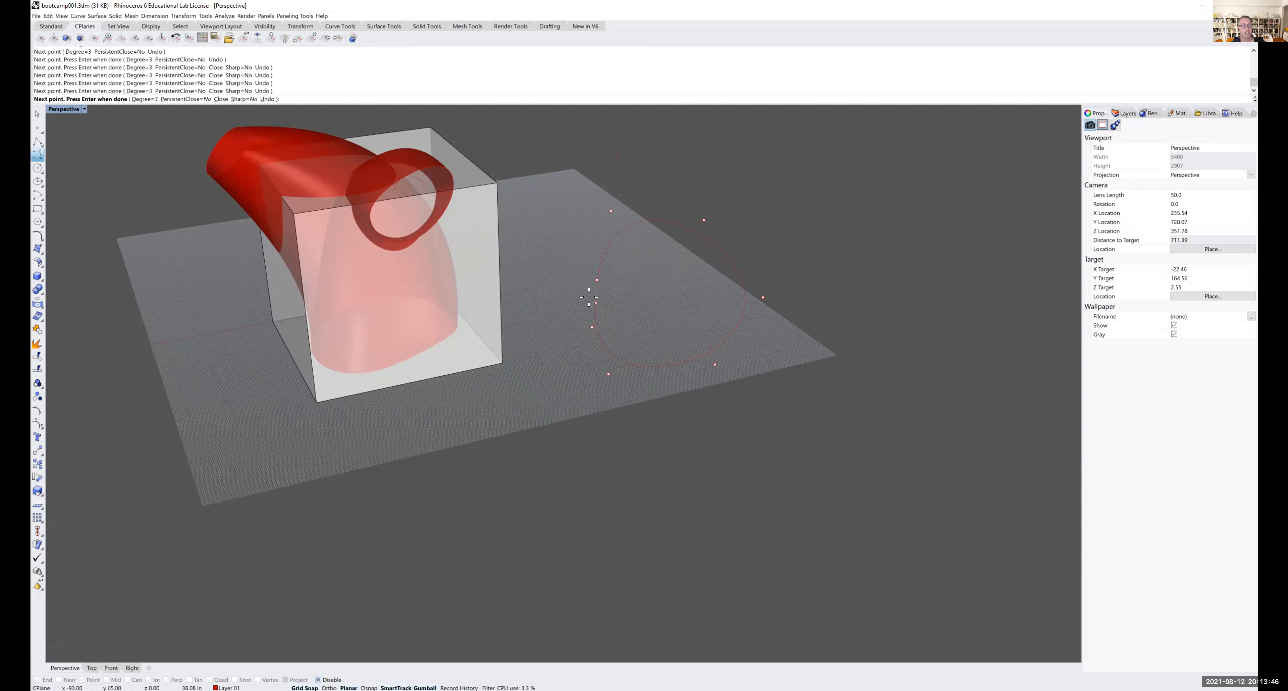
type("c")
key("Return")
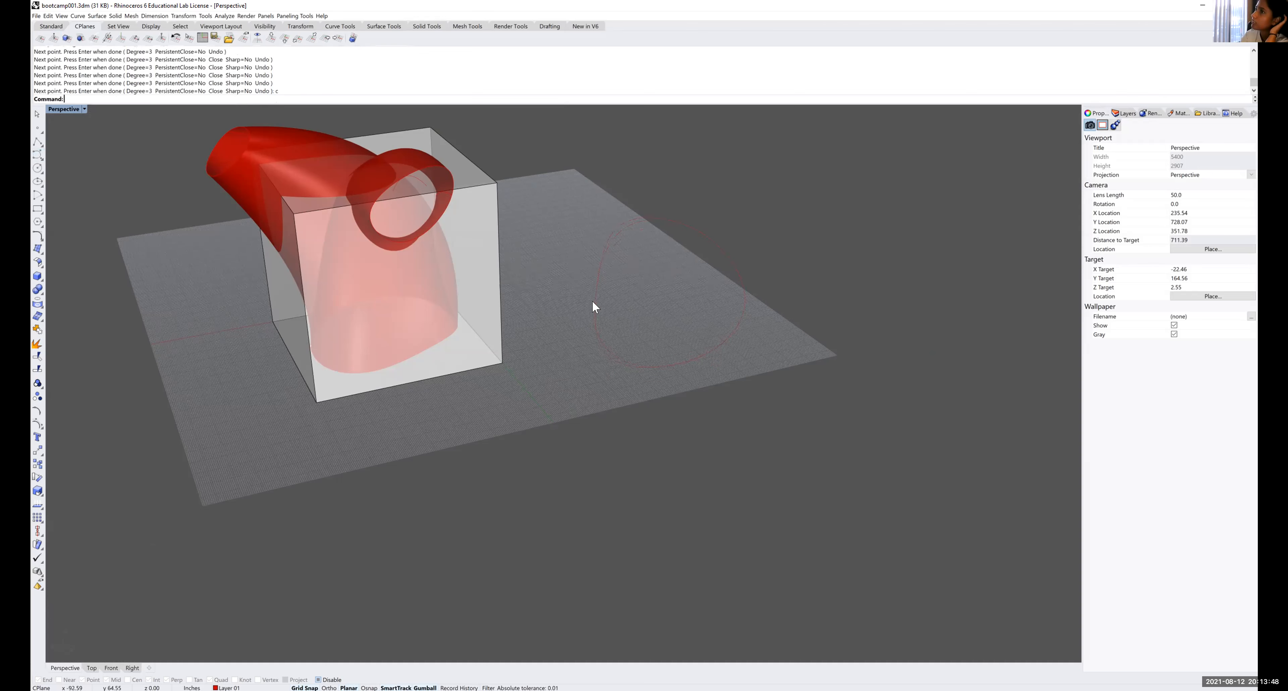
- Select the closed curve beside the box, inspect it edge-on for flatness, and delete it
left_click(591, 311)
right_click_drag(623, 315, 637, 290)
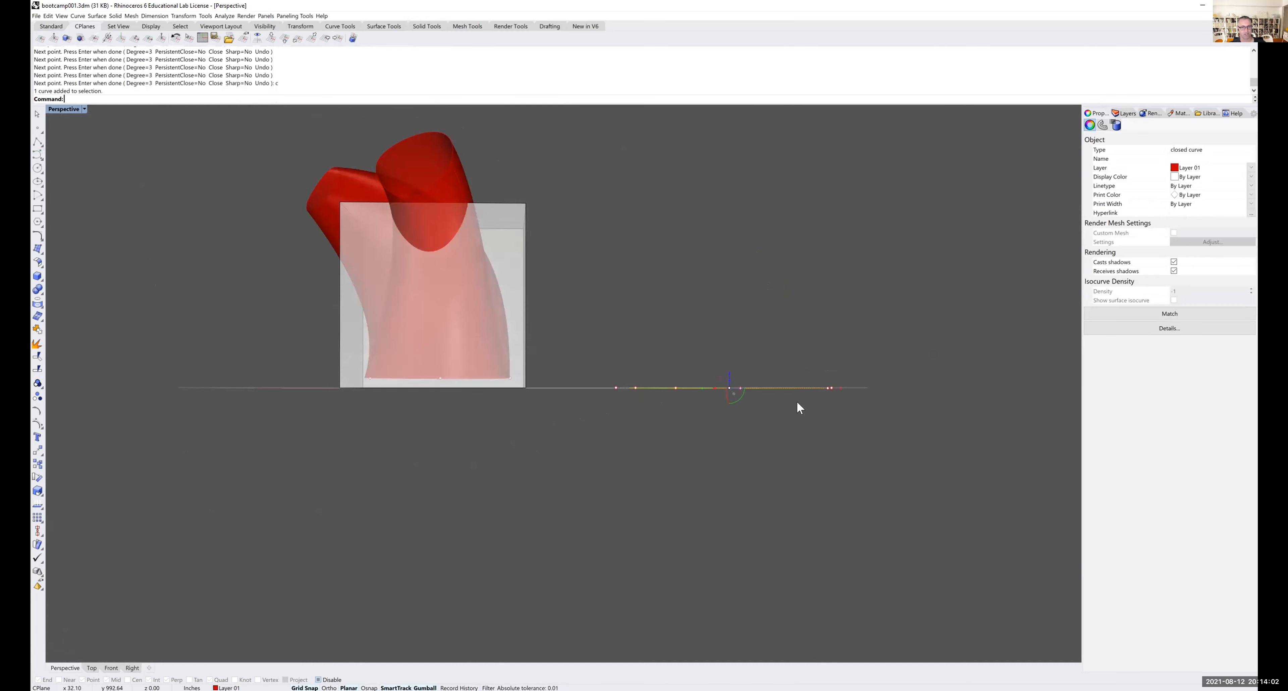
mouse_move(688, 359)
right_mouse_down()
mouse_move(655, 357)
mouse_move(667, 365)
right_mouse_up()
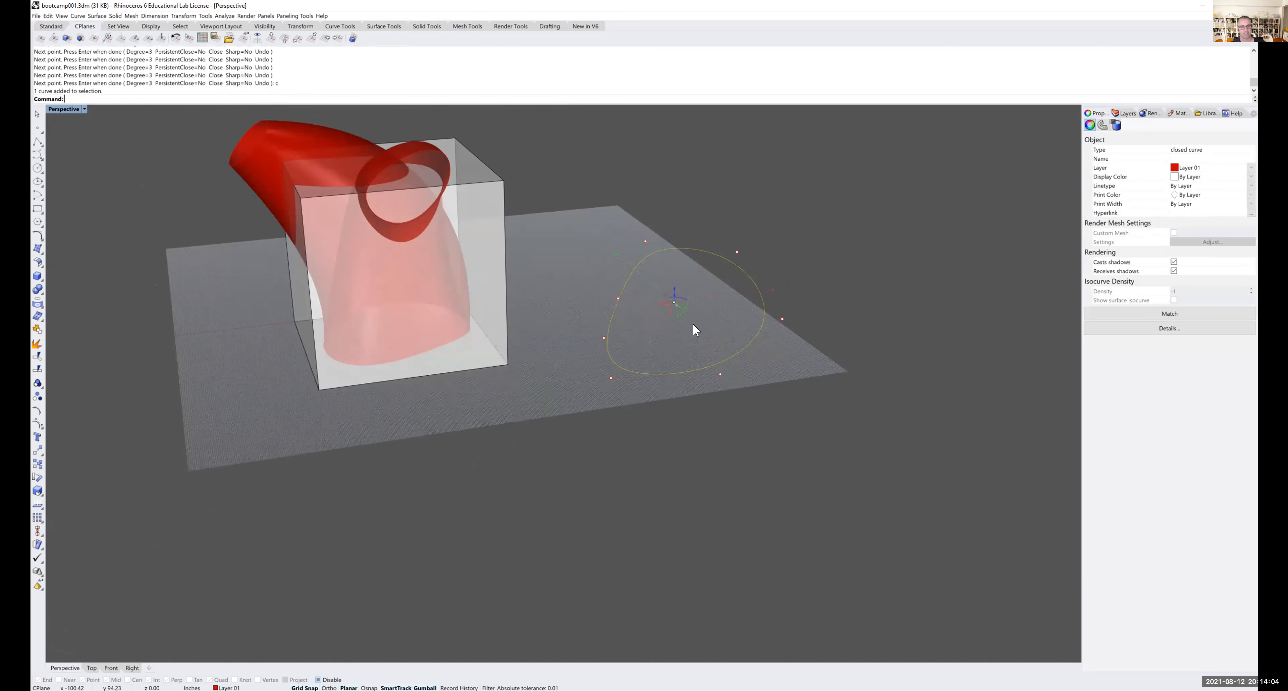
key("Delete")
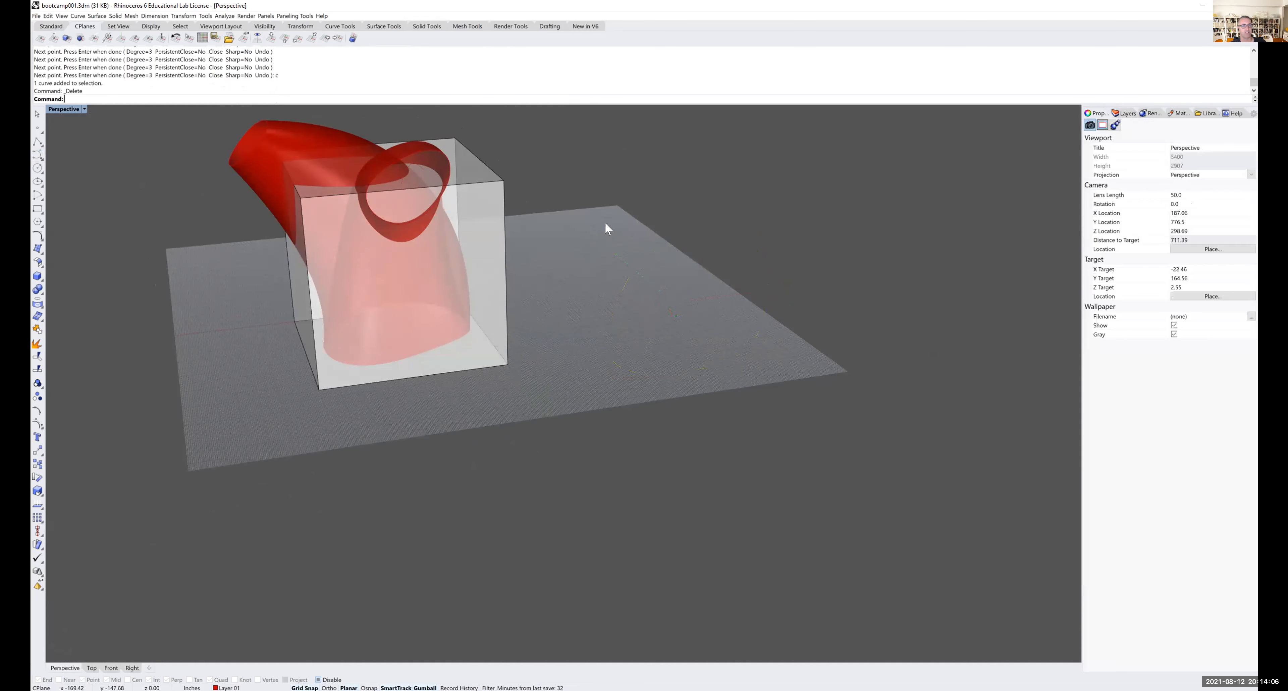
- With object snaps disabled, start a new control-point curve looping over the ground plane beside the box
left_click(37, 155)
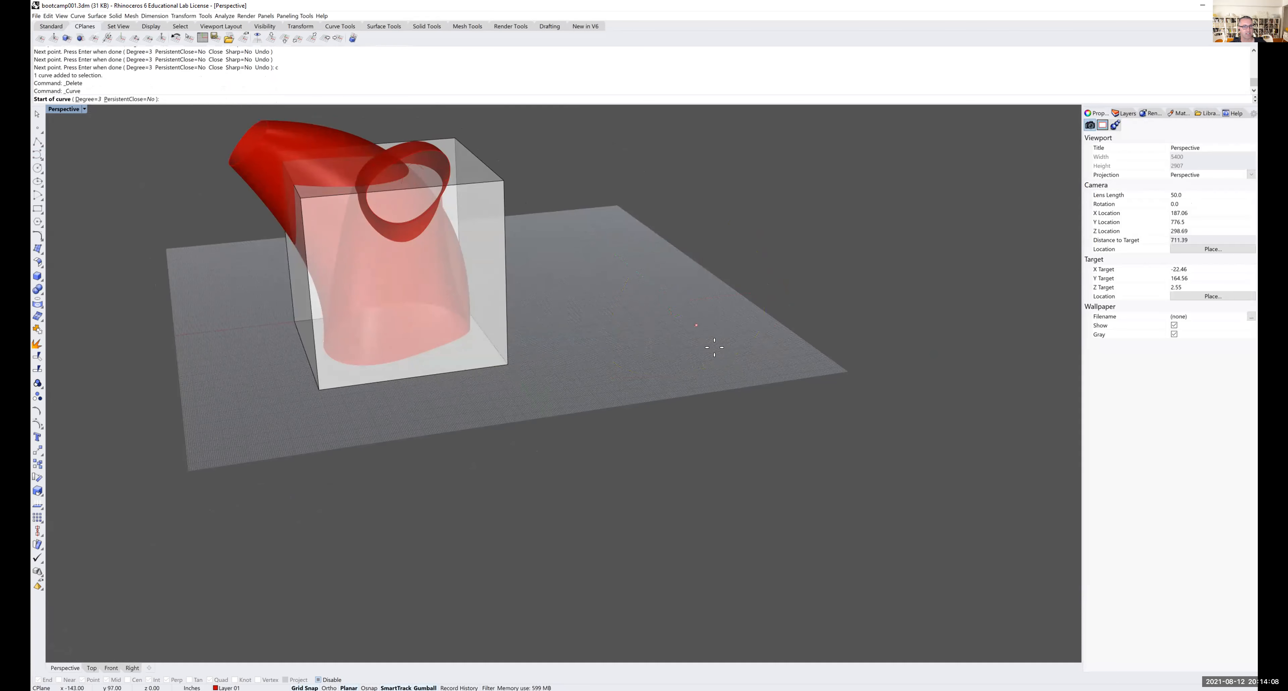
left_click(643, 358)
left_click(718, 347)
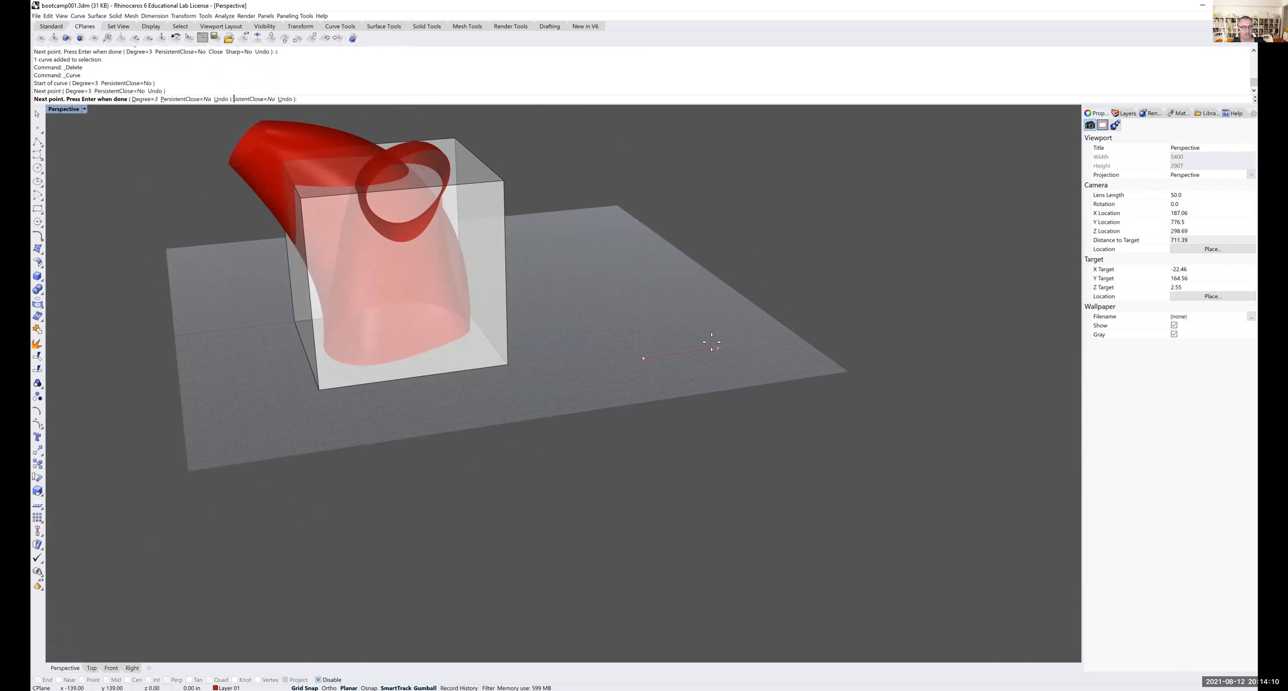
left_click(723, 296)
left_click(675, 253)
left_click(630, 234)
left_click(599, 253)
left_click(599, 284)
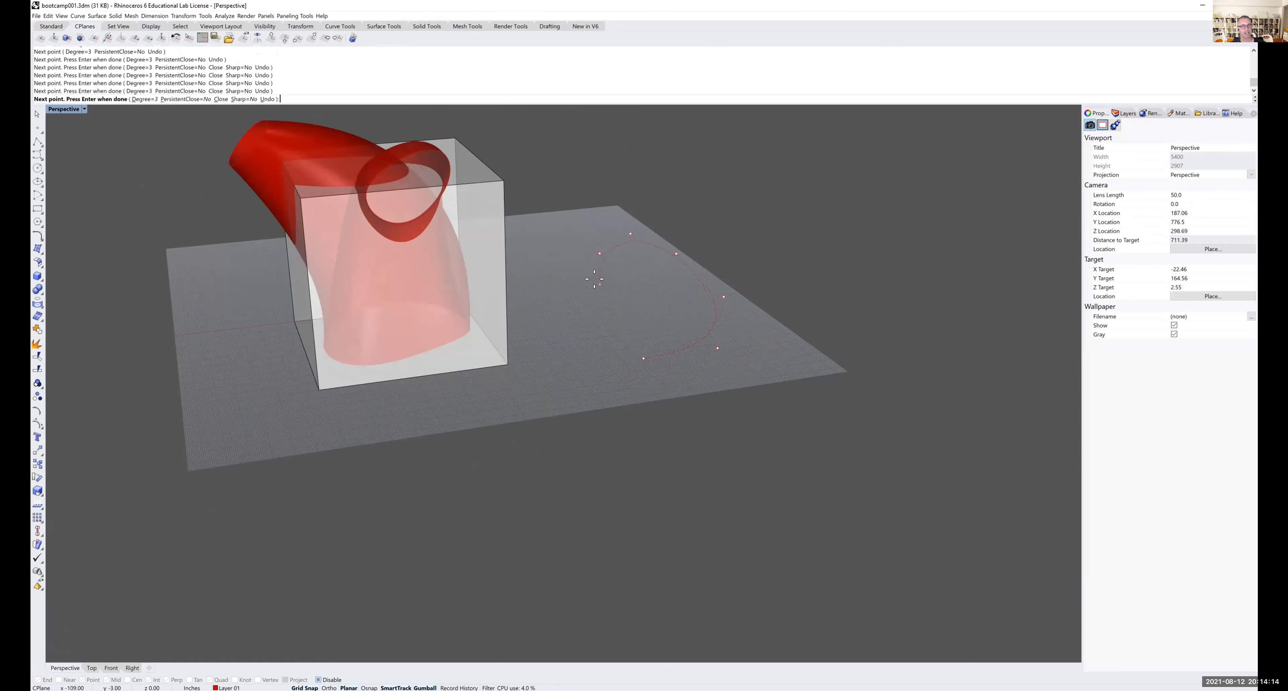
left_click(638, 310)
left_click(615, 333)
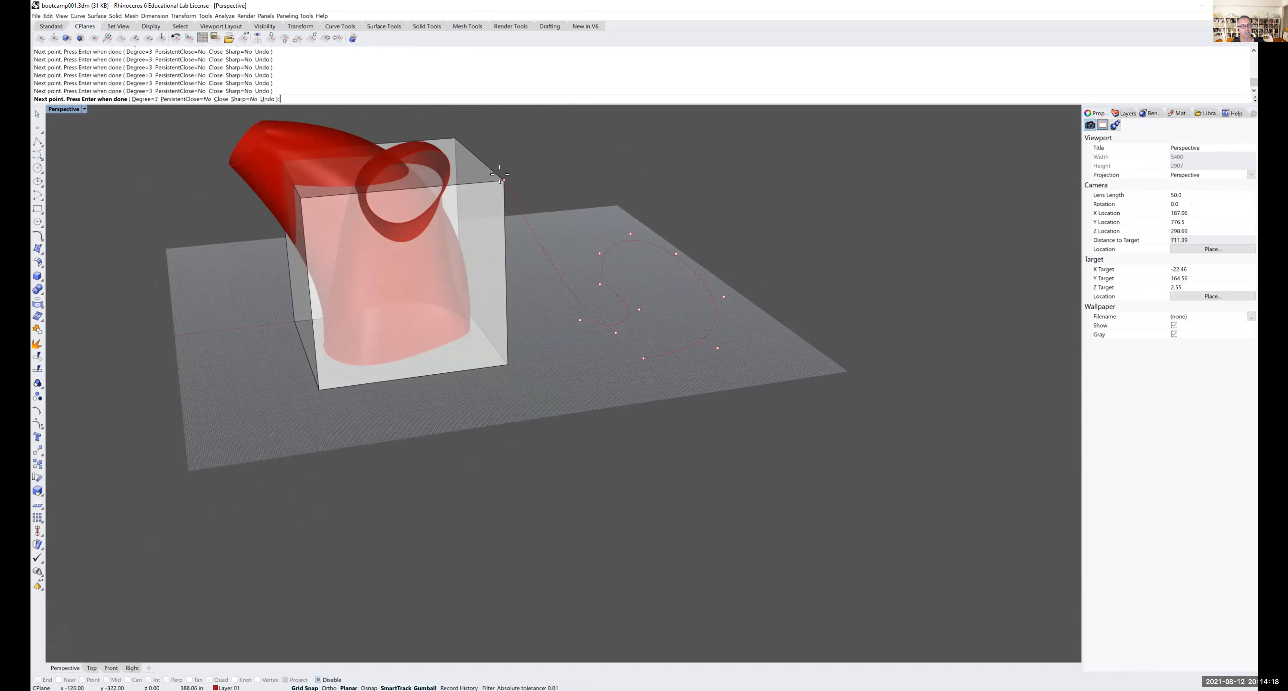
- Enable object snaps, snap a curve point to the box's upper corner, and finish the curve as open
left_click(319, 679)
left_click(500, 174)
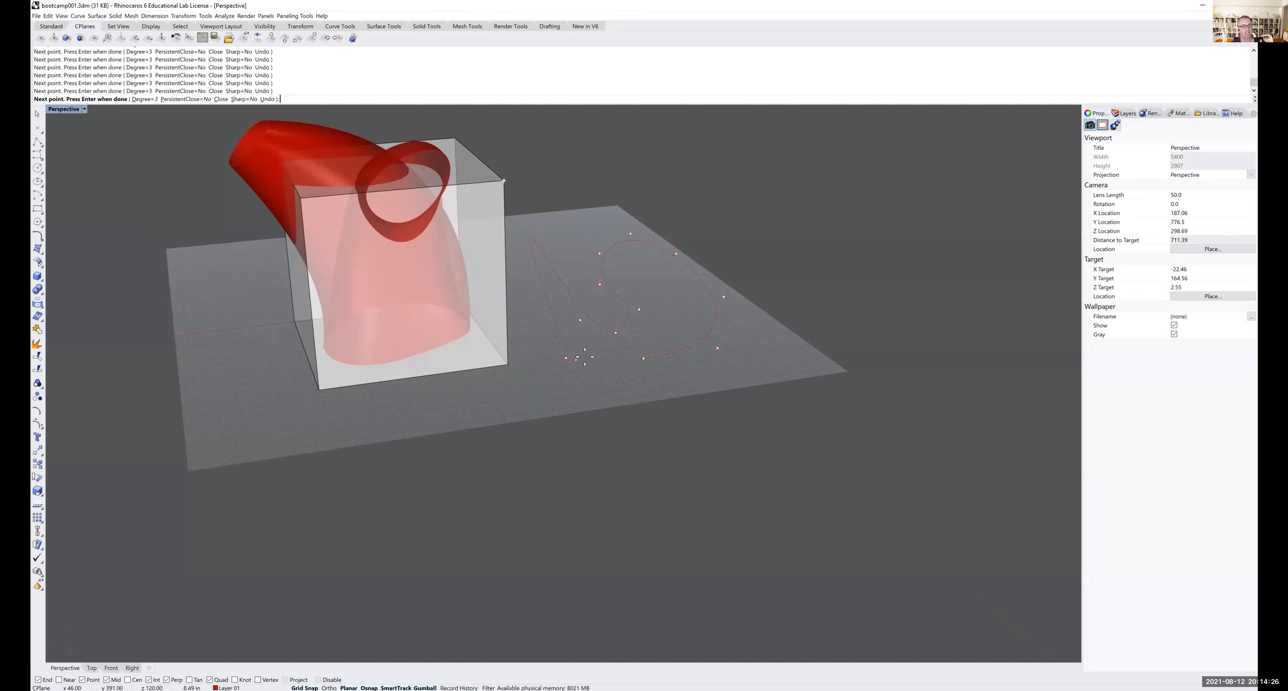
key("Return")
right_click_drag(645, 375, 531, 215)
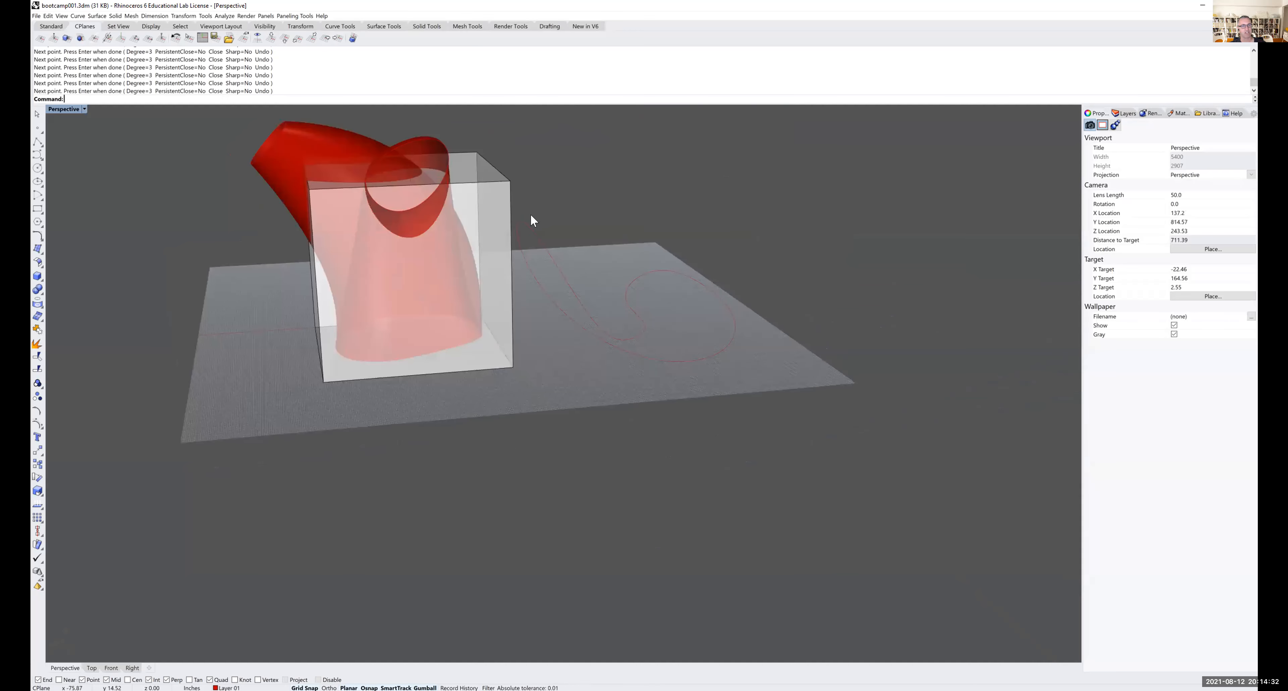
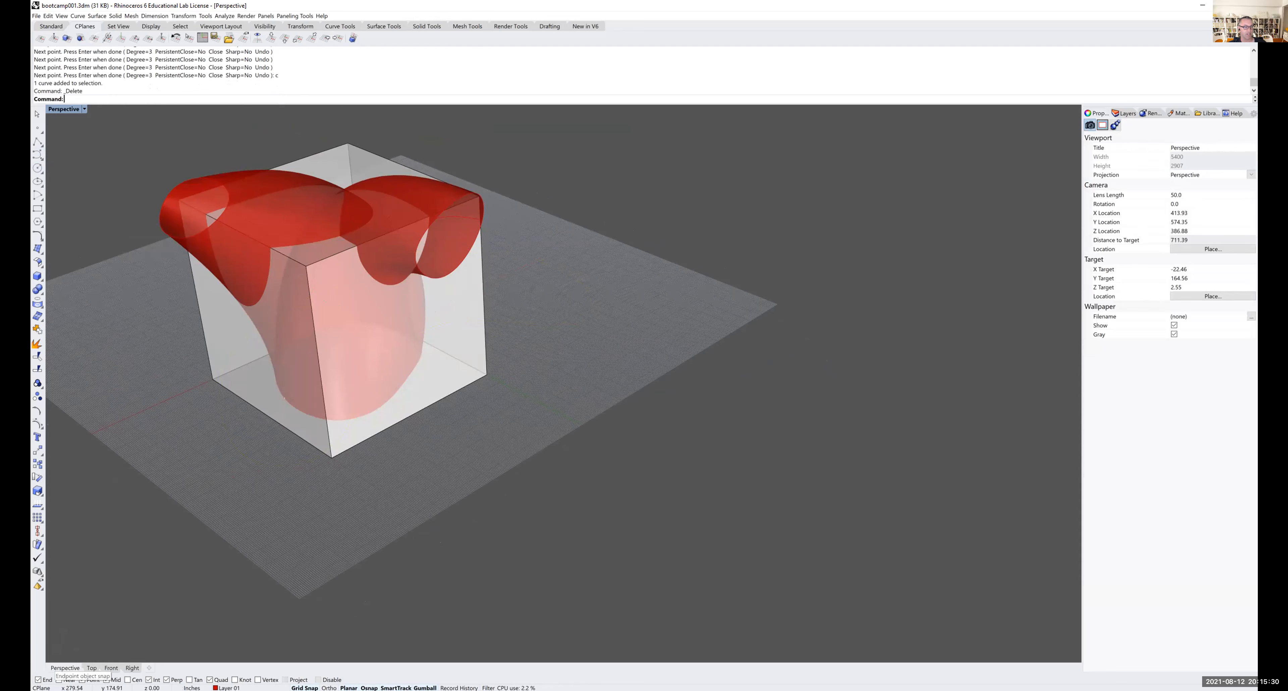
- With object snaps enabled, draw a closed control-point curve around the box, mixing ground-plane points with points snapped to the existing geometry
left_click(37, 155)
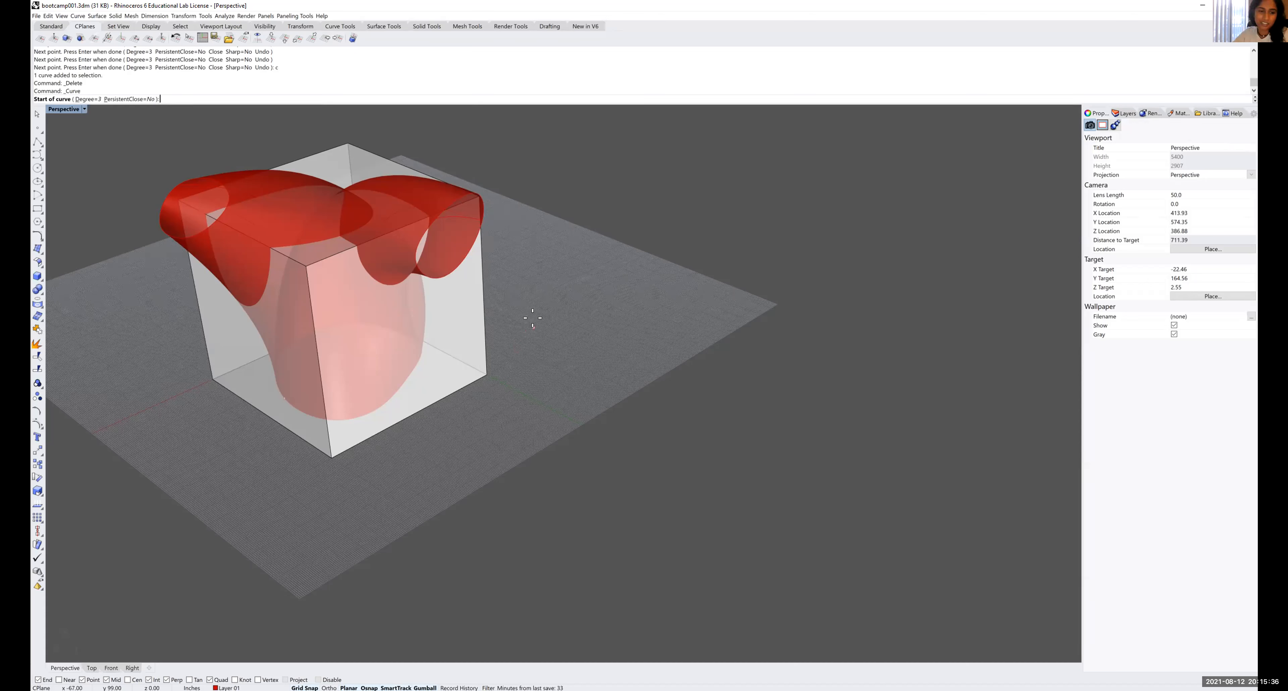
left_click(550, 305)
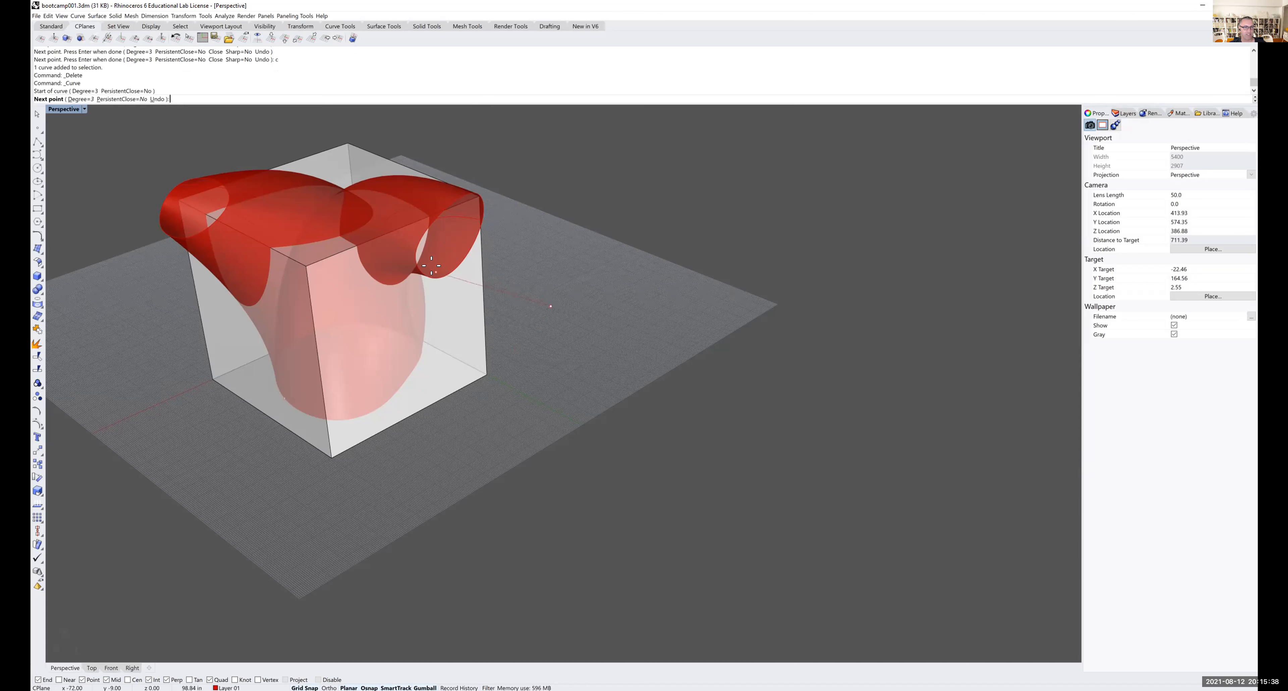
left_click(445, 276)
left_click(347, 277)
left_click(289, 293)
left_click(244, 305)
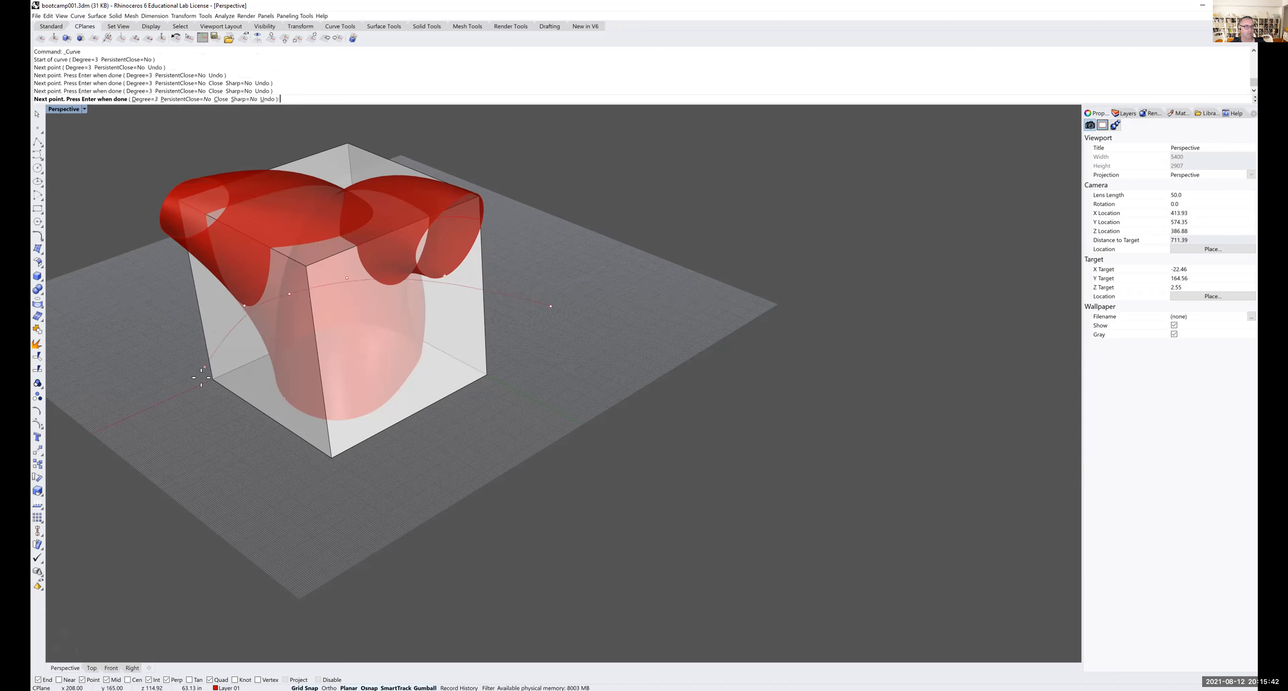
left_click(178, 200)
left_click(169, 296)
left_click(144, 410)
left_click(275, 504)
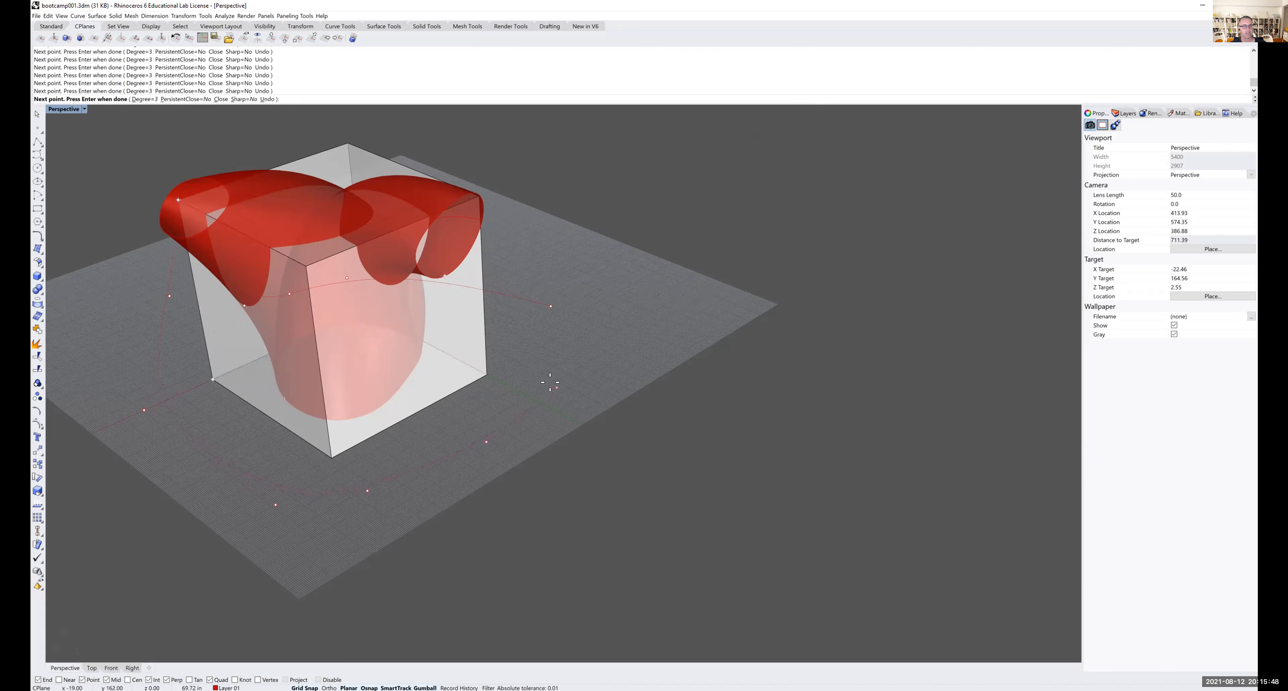
type("c")
key("Return")
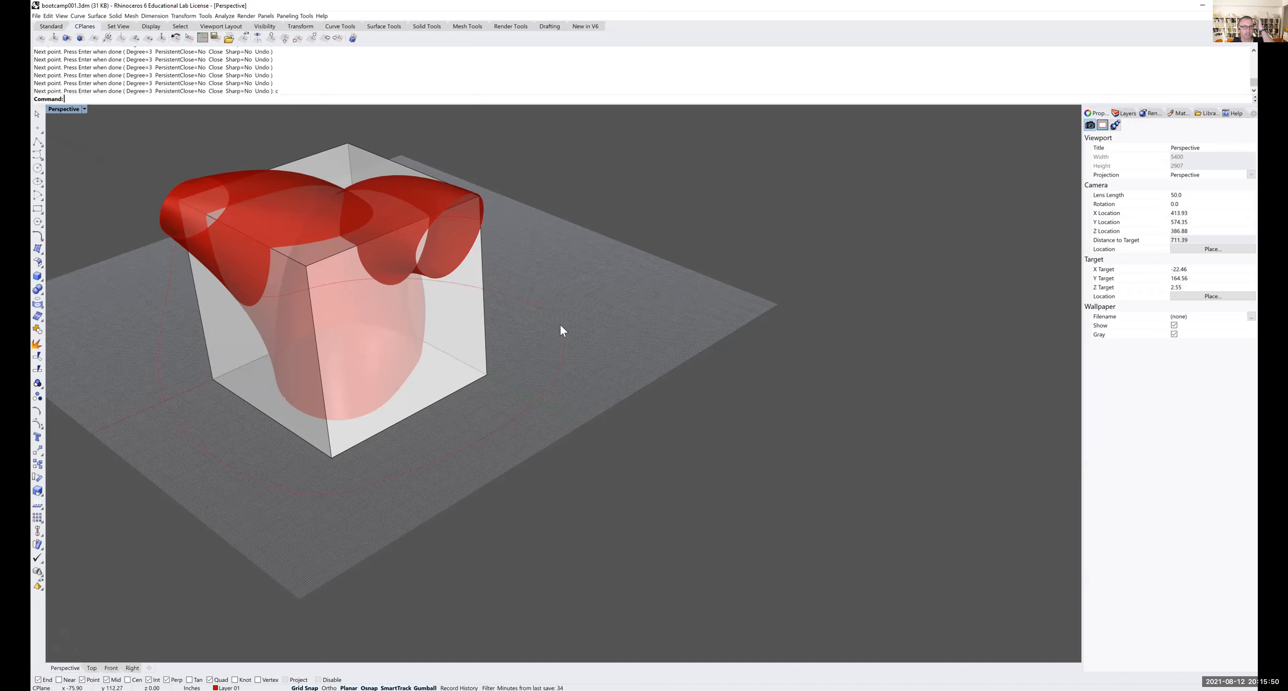
mouse_move(577, 348)
right_mouse_down()
mouse_move(555, 338)
mouse_move(572, 349)
right_mouse_up()
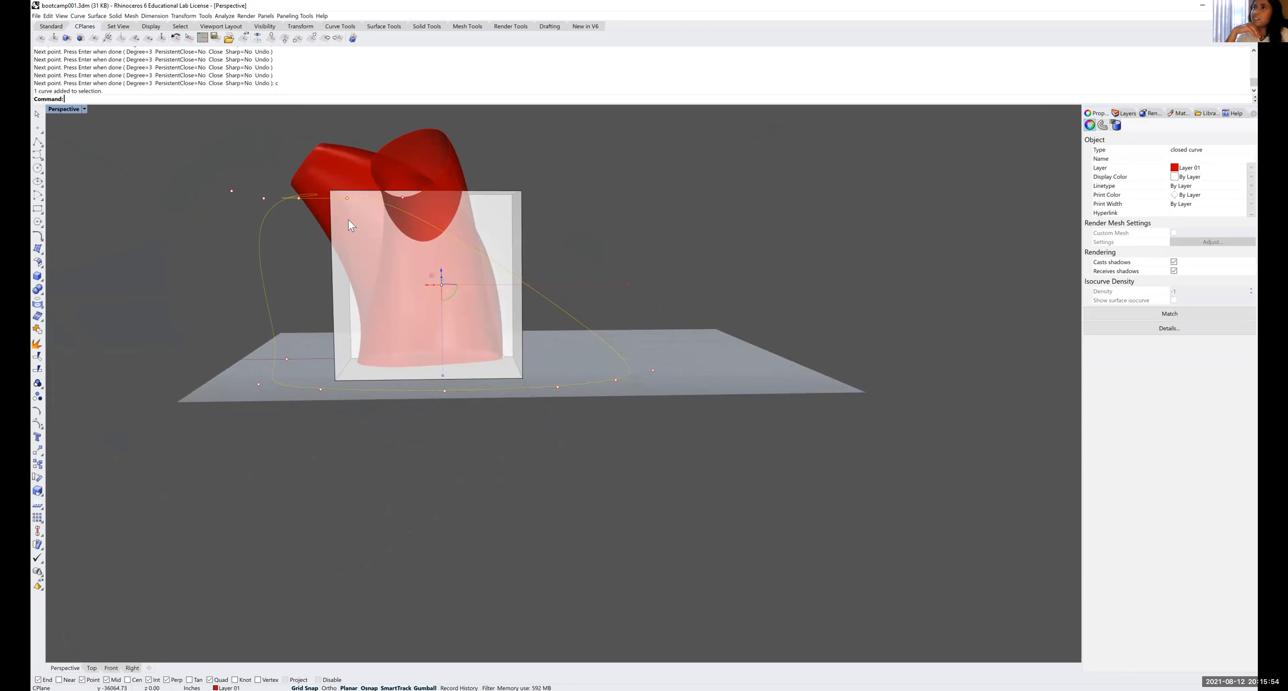
- Delete the selected closed curve that loops around the box
right_click_drag(367, 230, 382, 262)
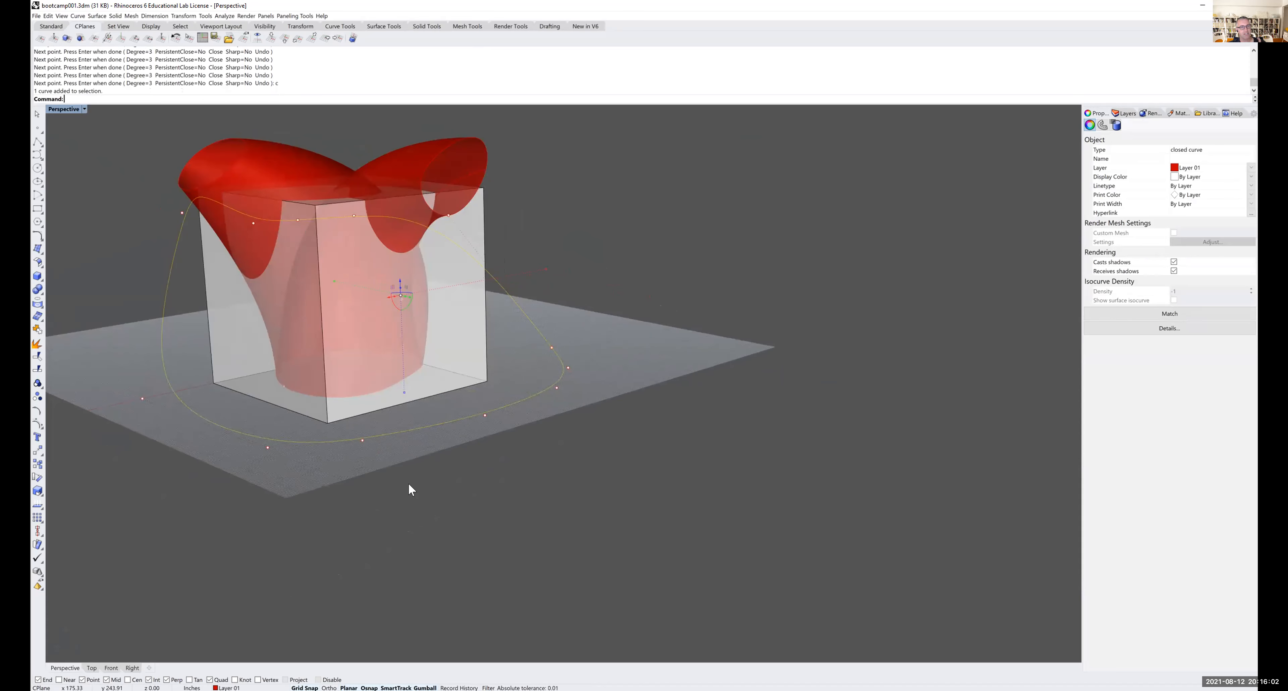
key("Delete")
key("Delete")
key("Delete")
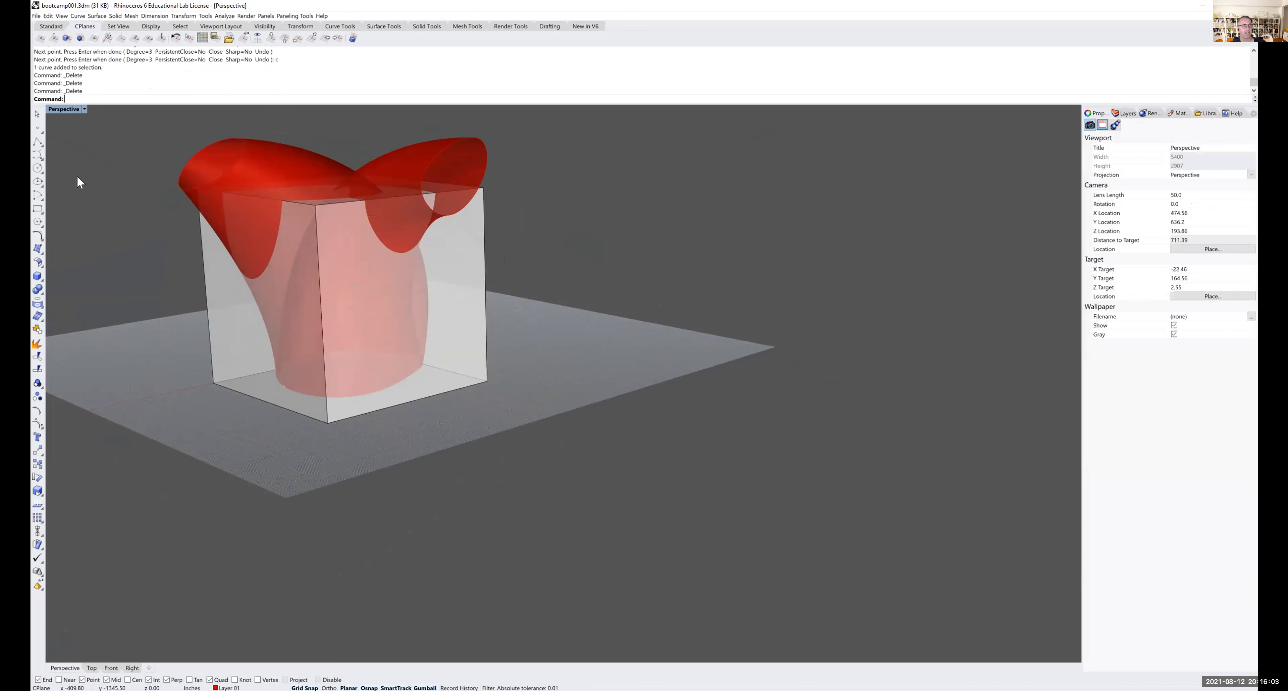
- Start a control-point curve with four points on the ground plane beside the box
left_click(37, 155)
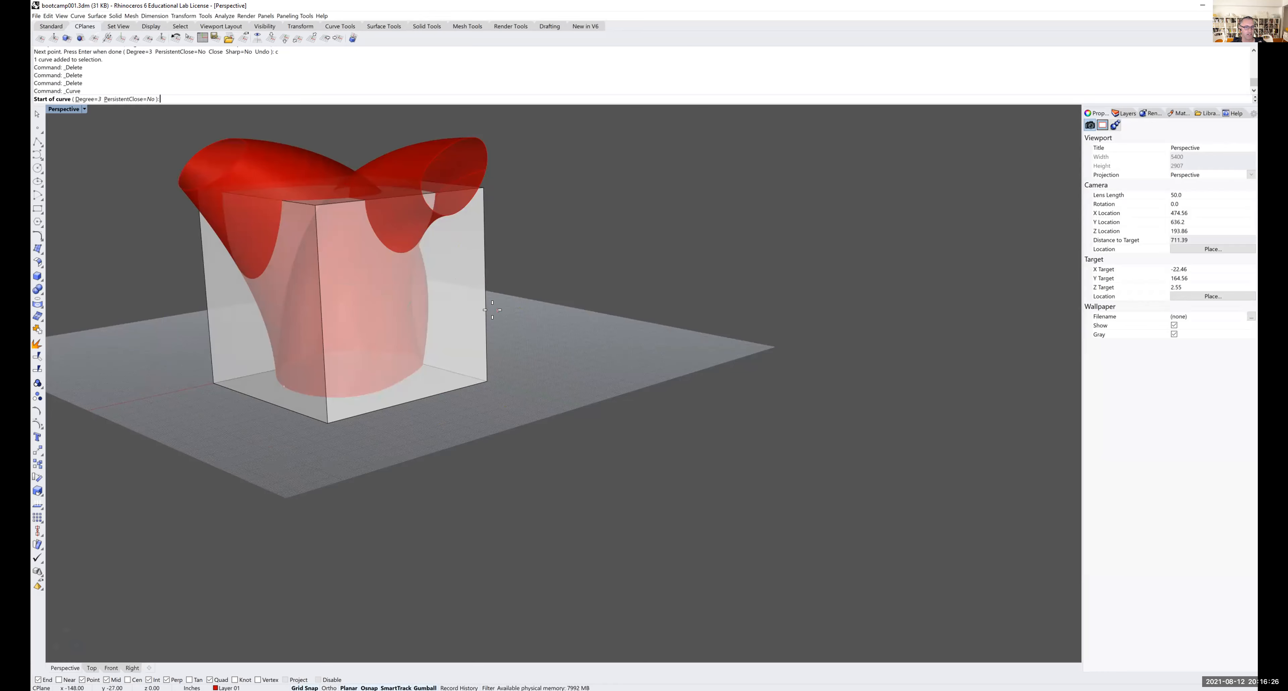
left_click(574, 385)
left_click(604, 352)
left_click(564, 325)
left_click(533, 310)
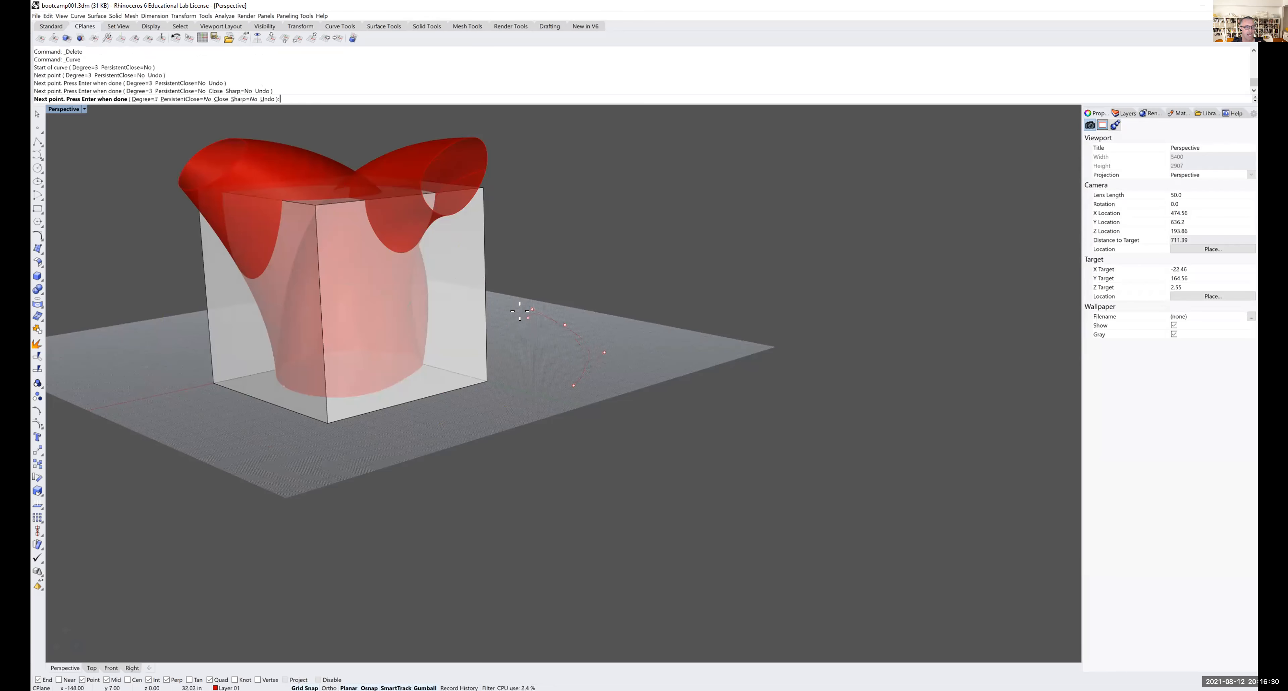
- Disable object snaps and add three more points to the curve on the ground plane
left_click(318, 680)
right_click_drag(483, 375, 441, 379)
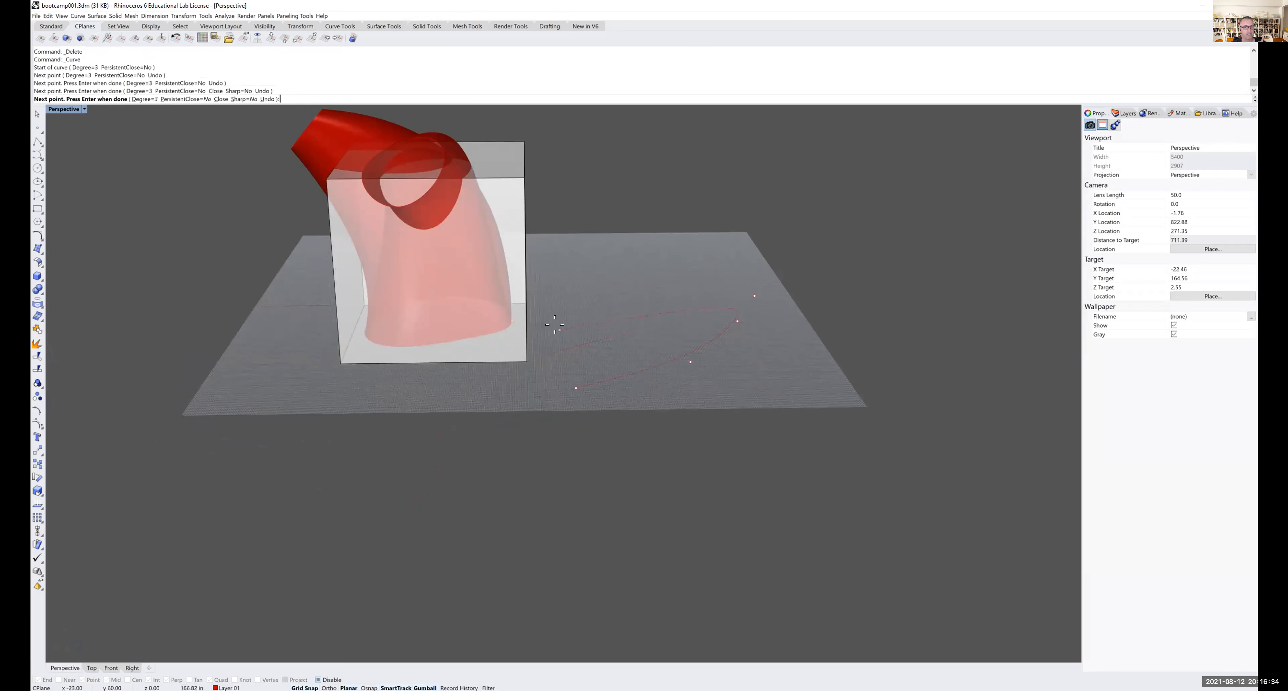
left_click(679, 254)
left_click(604, 234)
left_click(569, 251)
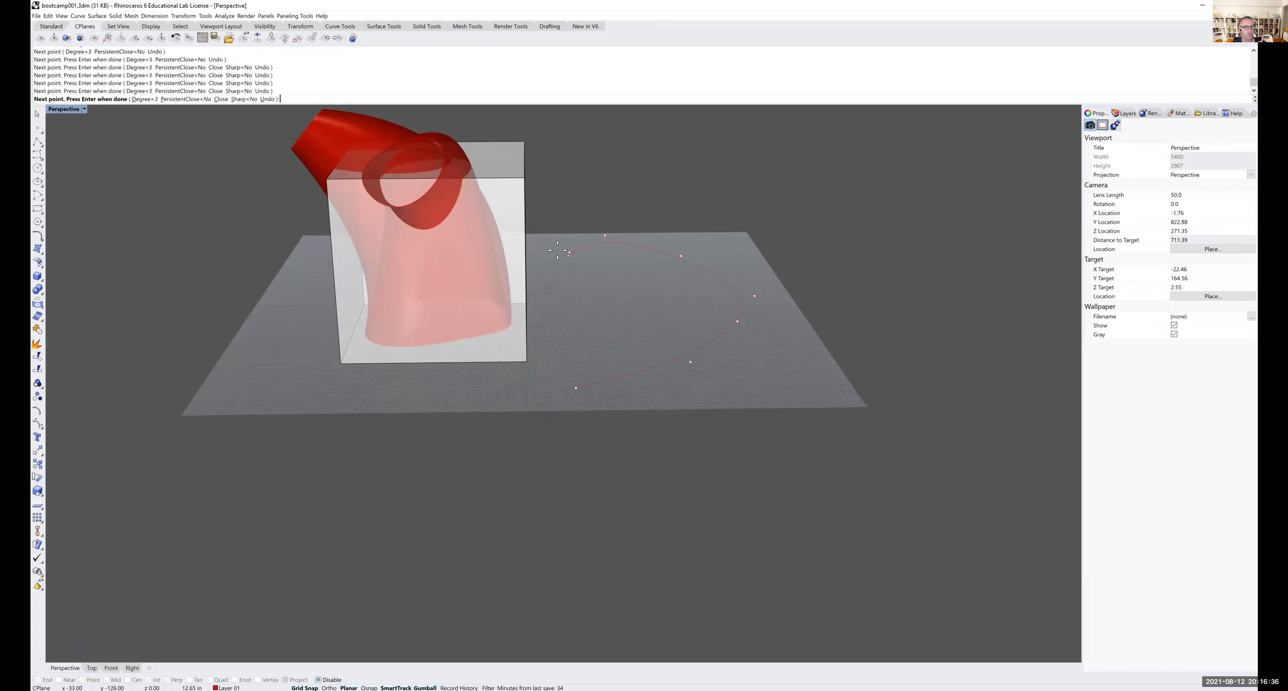
right_click_drag(563, 254, 528, 249)
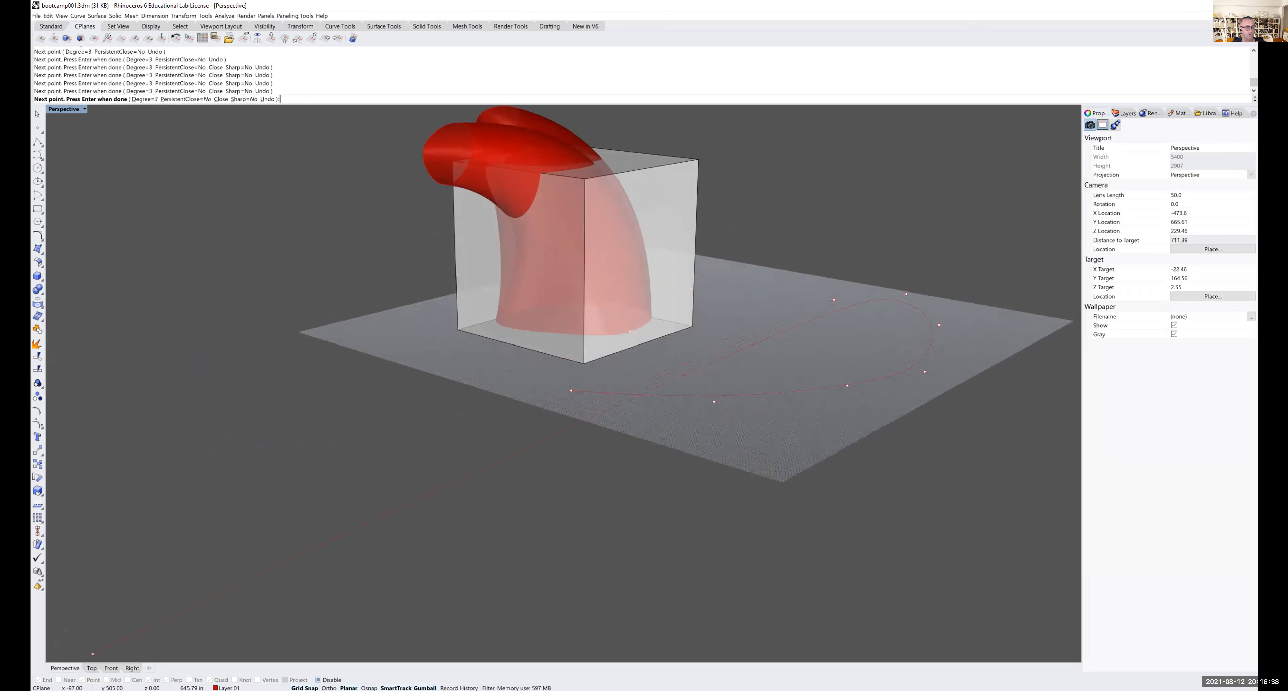
- Re-enable object snaps, snap a curve point to the box's vertical edge, add one more point, and close the curve
left_click(368, 688)
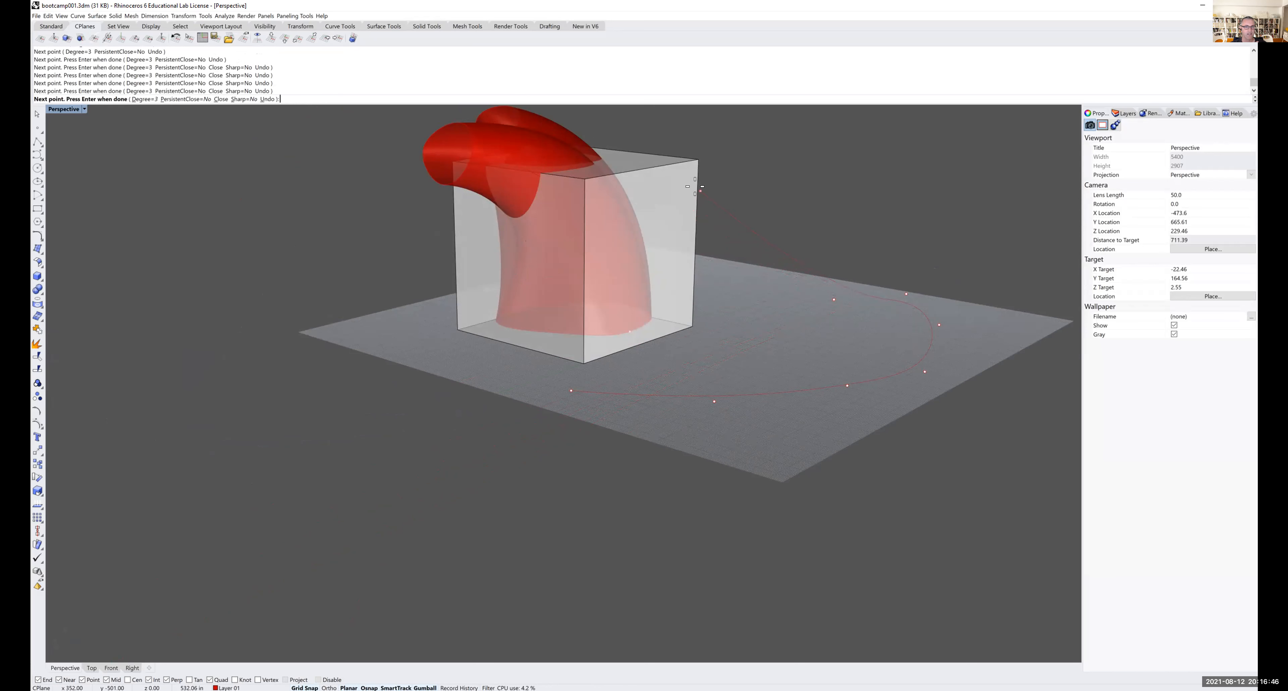
left_click(697, 198)
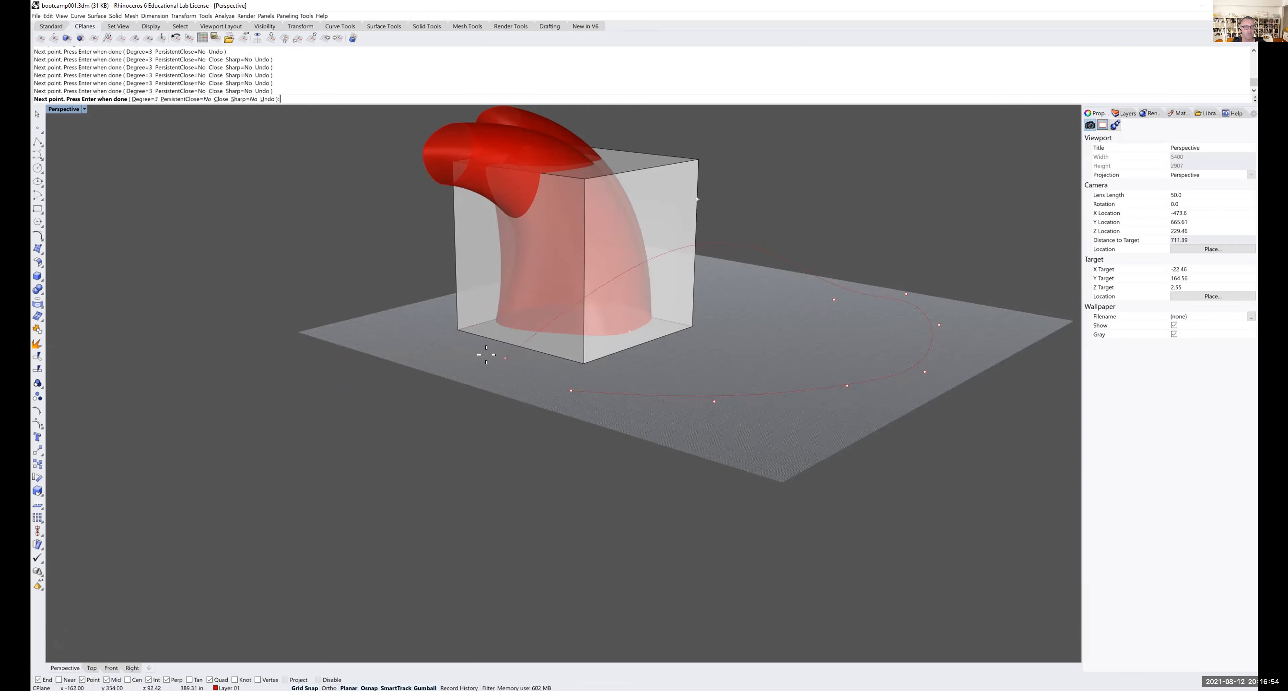
left_click(465, 354)
type("c")
key("Return")
left_click(591, 391)
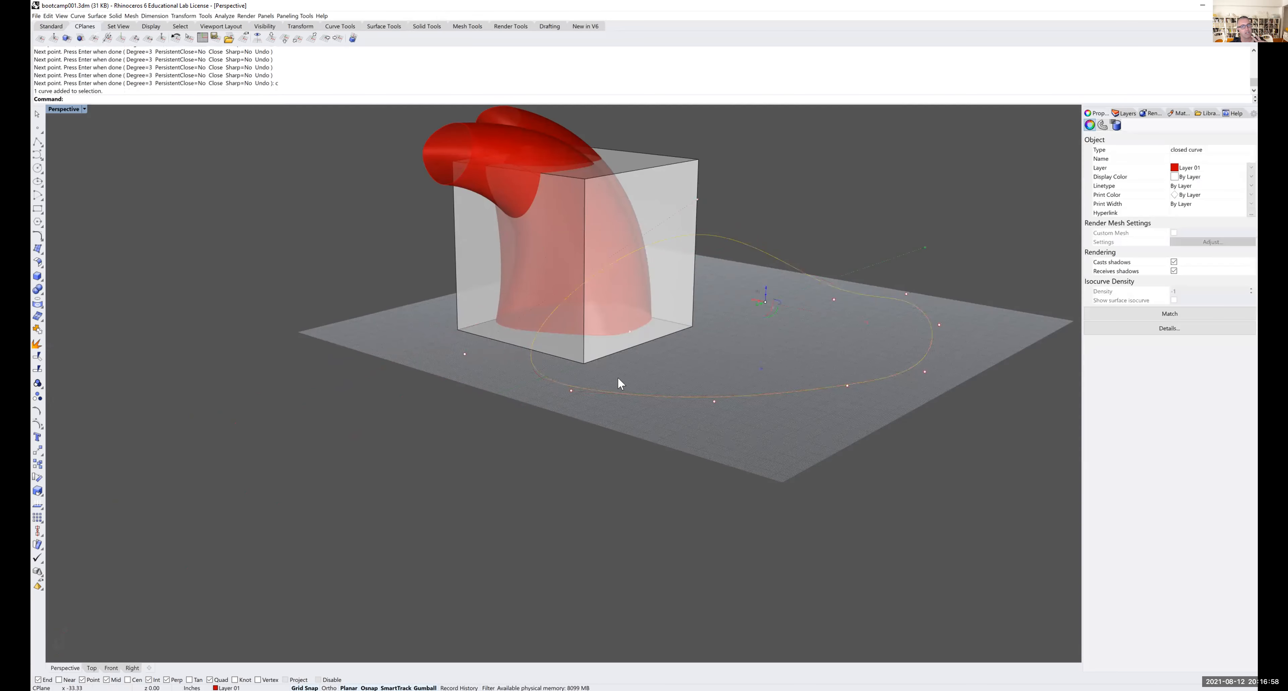
- Inspect the new closed curve from another angle and delete it
right_click_drag(666, 360, 696, 374)
right_click_drag(447, 472, 471, 430)
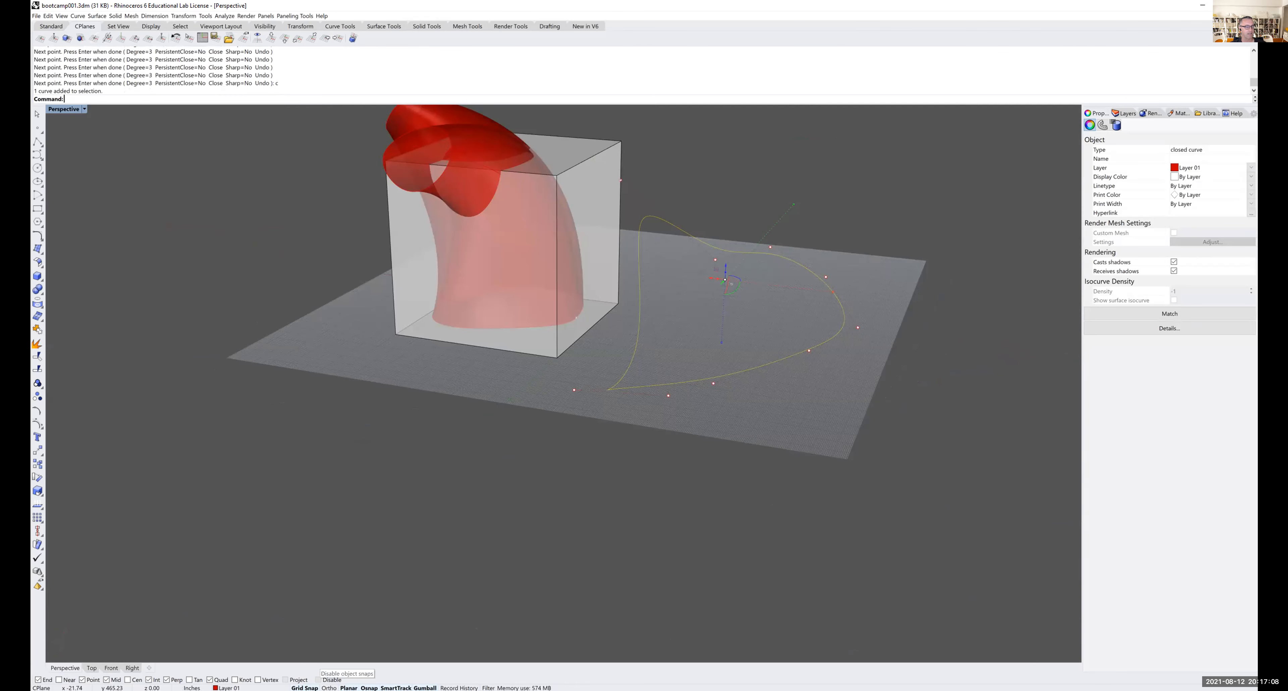
key("Delete")
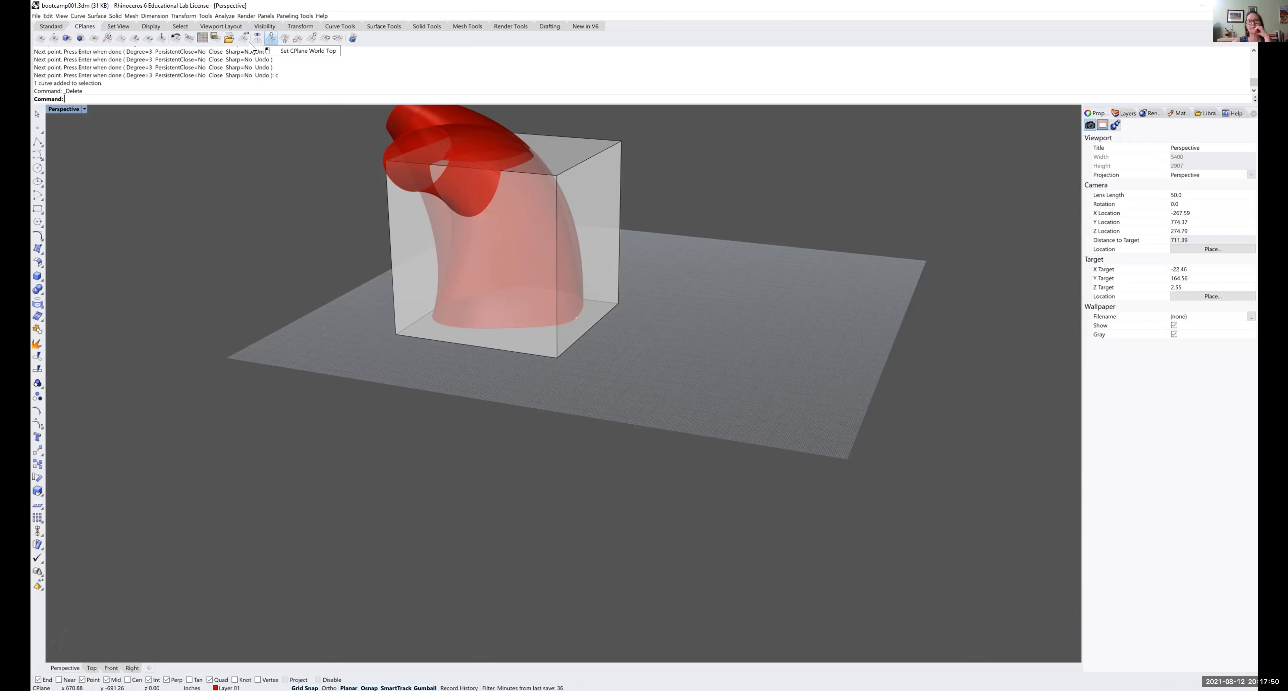
- Switch to the four-viewport layout and set the Top viewport's construction plane to World Front
double_click(63, 109)
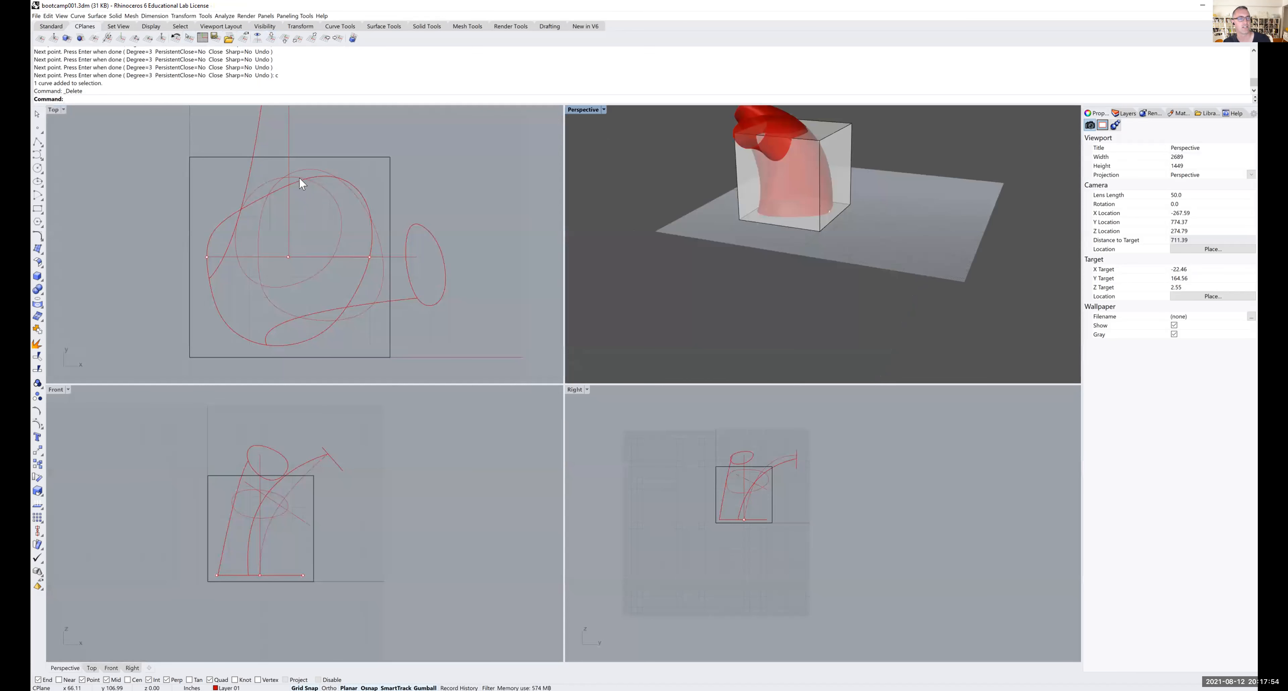
scroll(700, 277, "down", 5)
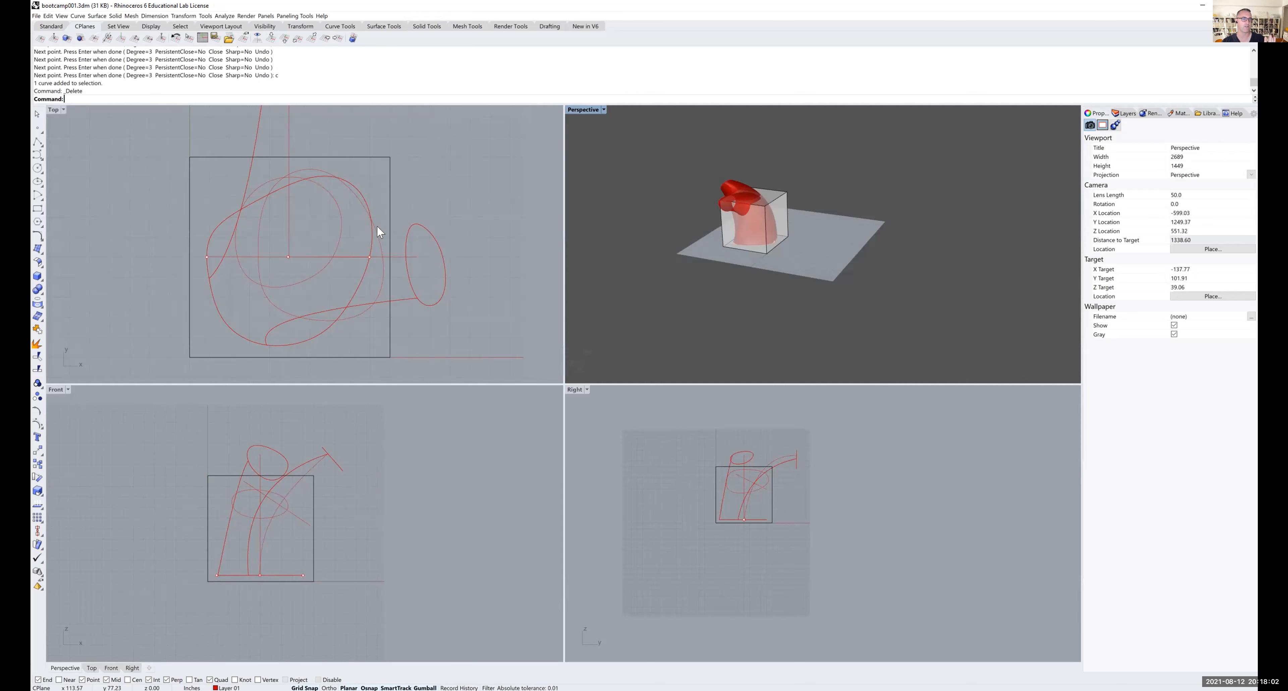
scroll(376, 225, "down", 10)
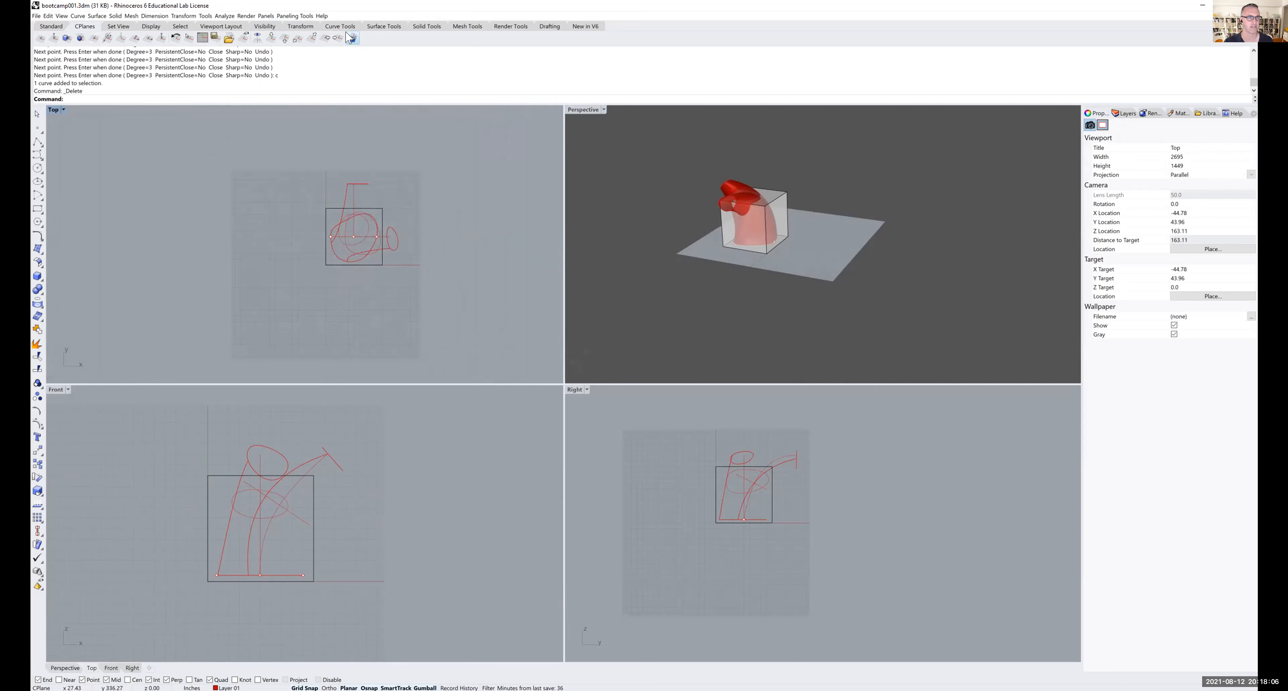
left_click(297, 38)
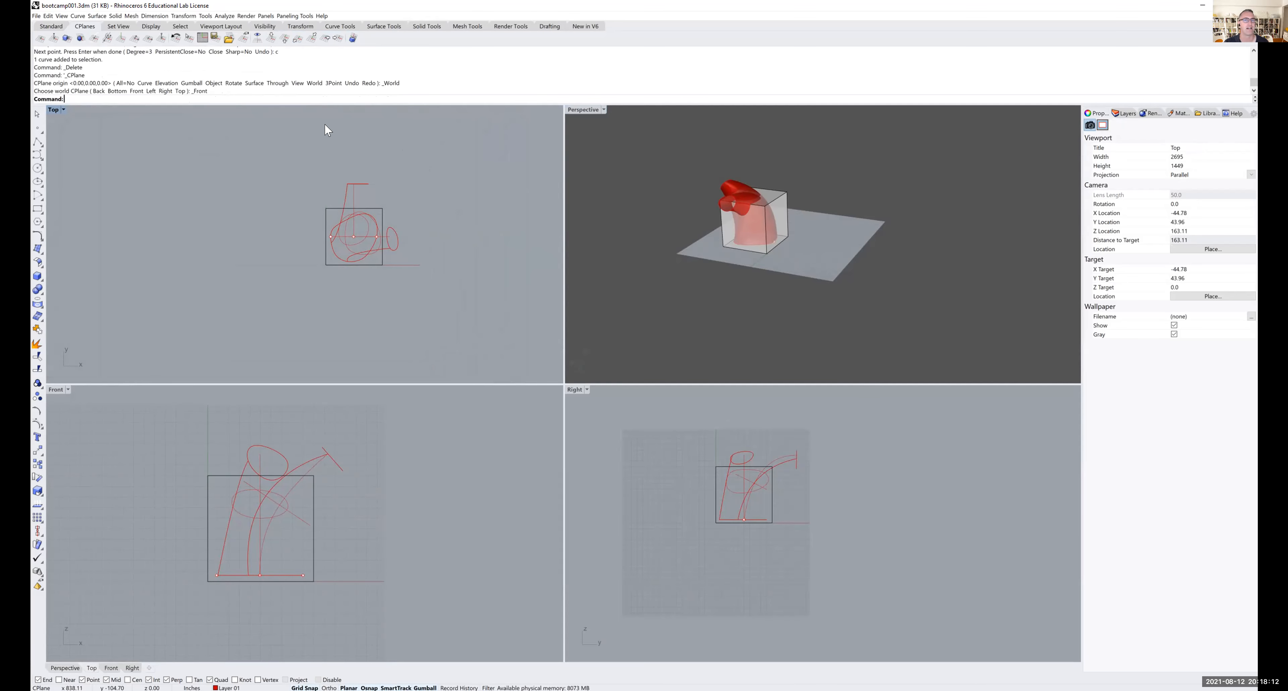
- Maximize the Perspective viewport and set its construction plane to World Top
double_click(583, 109)
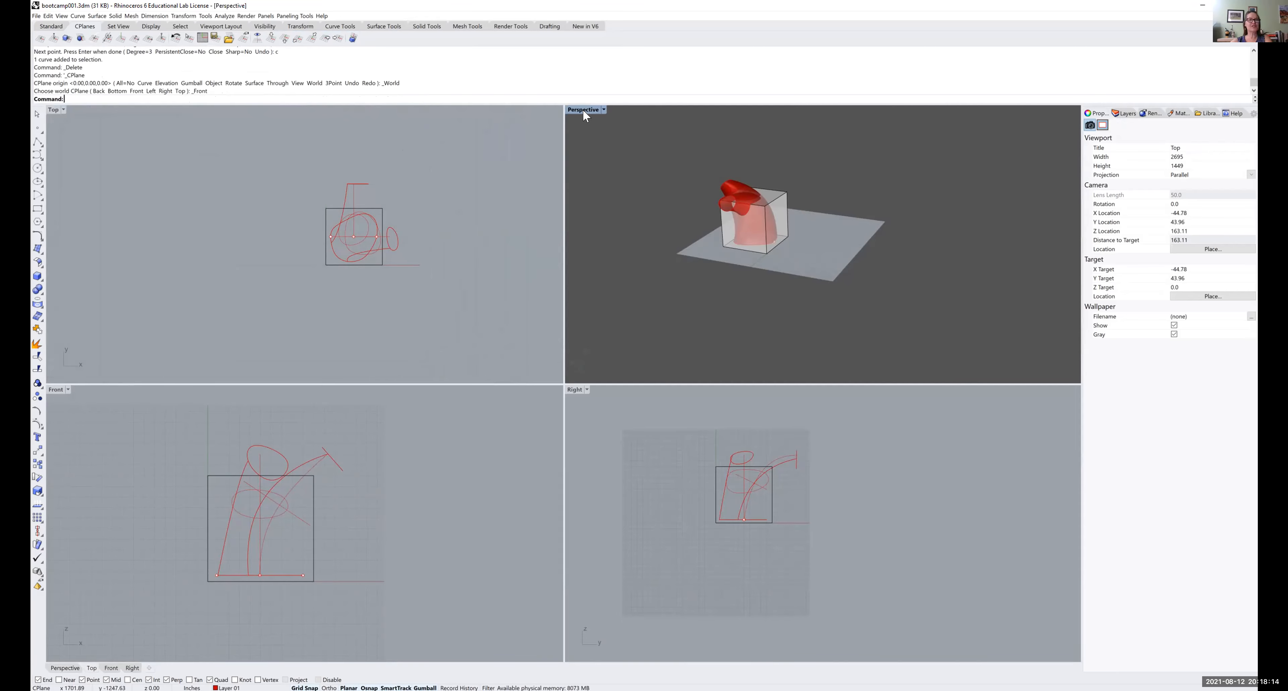
right_click_drag(516, 179, 513, 183)
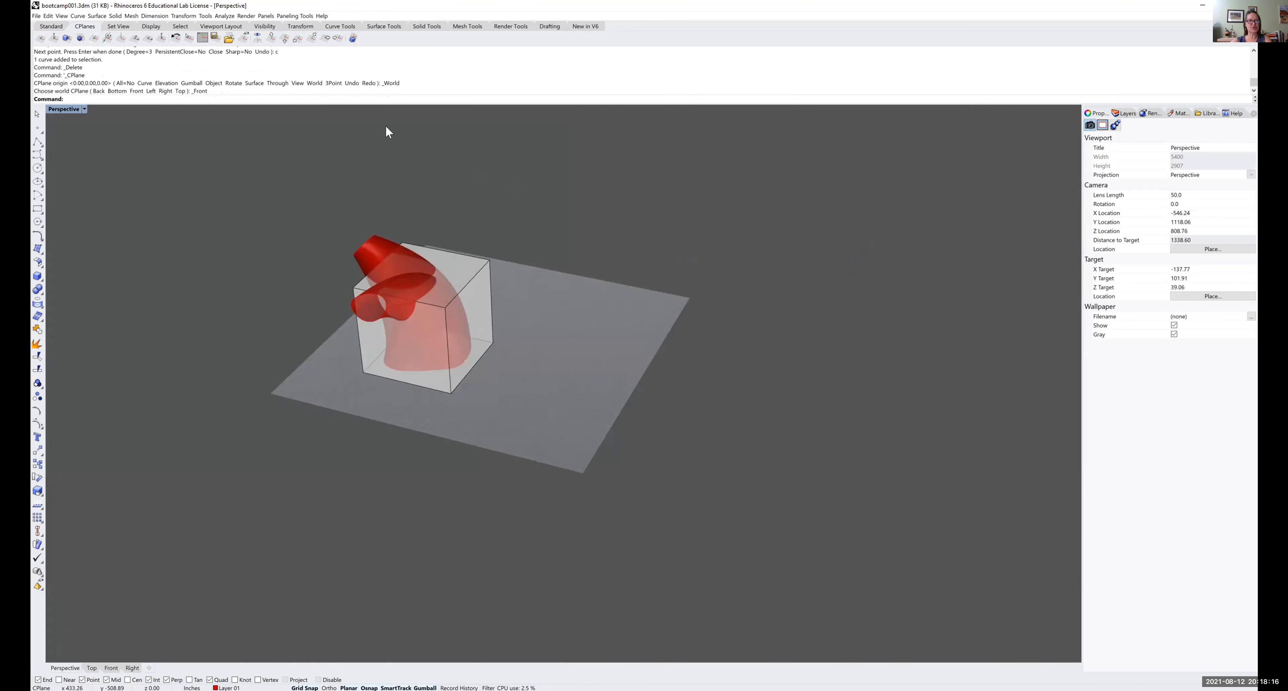
left_click(271, 38)
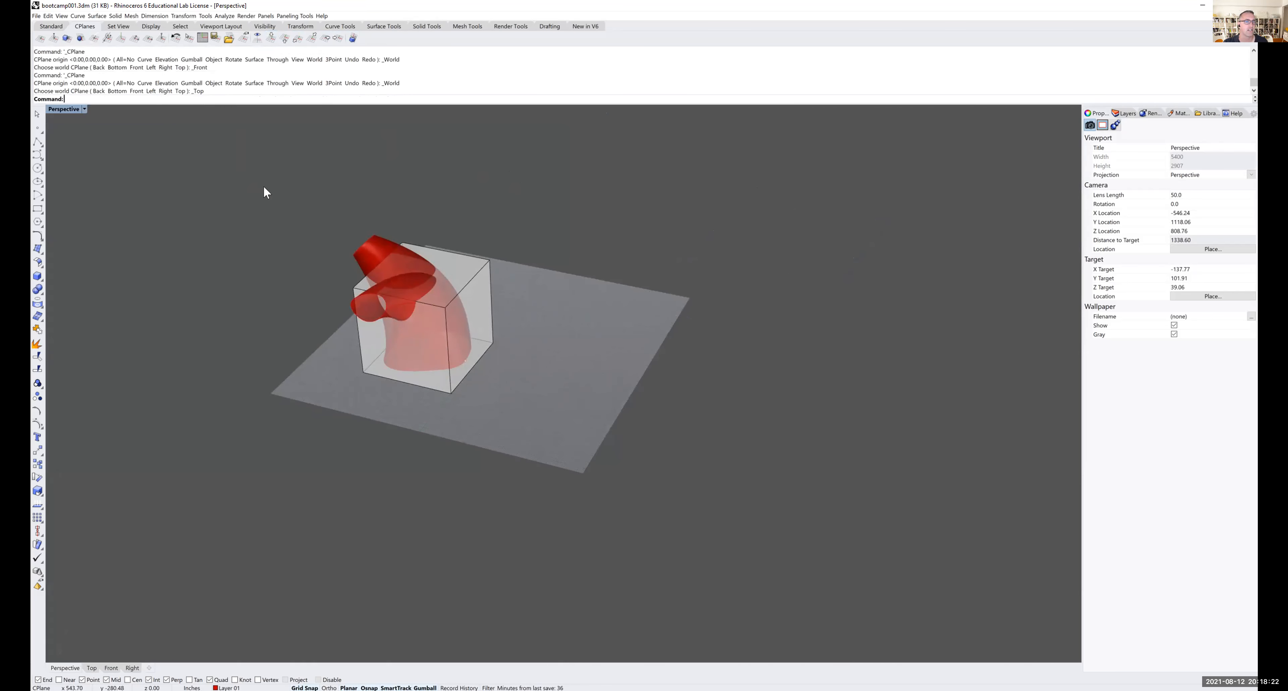
- Set the construction plane perpendicular to the branch tube's center curve, with its origin at the curve's open end
right_click_drag(390, 260, 546, 279)
scroll(461, 265, "up", 5)
scroll(402, 261, "up", 2)
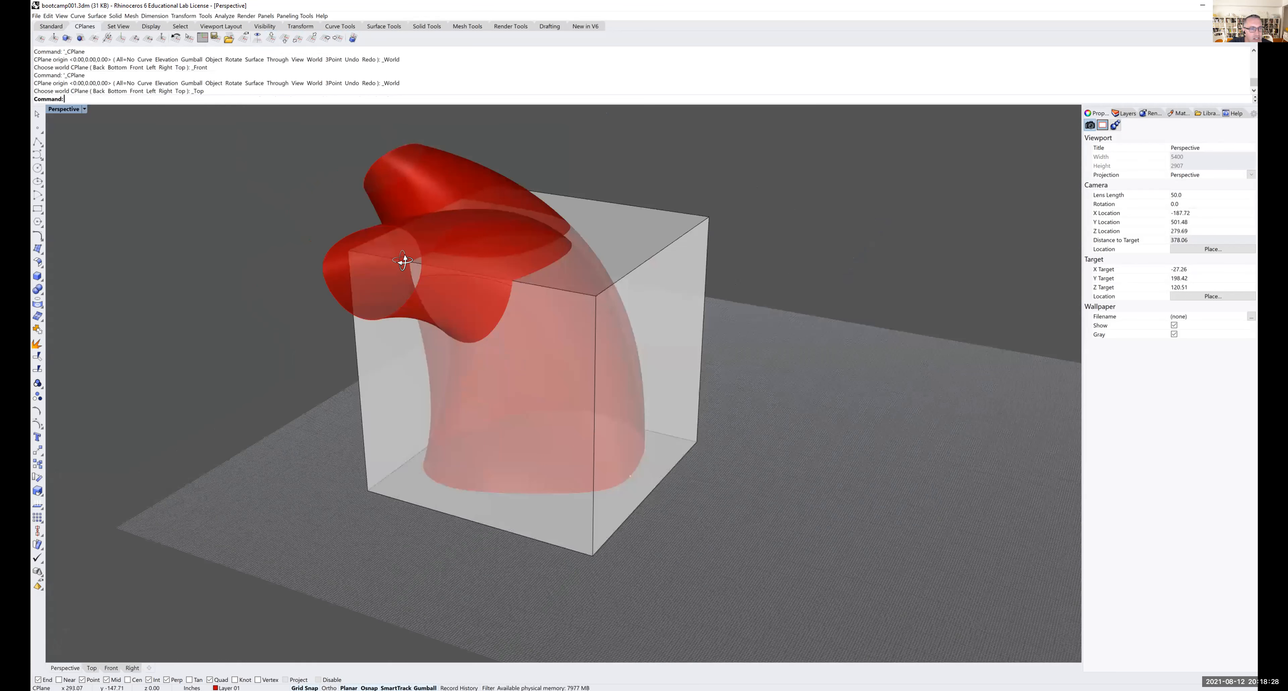
right_click_drag(425, 256, 225, 239)
scroll(425, 257, "up", 3)
left_click(585, 190)
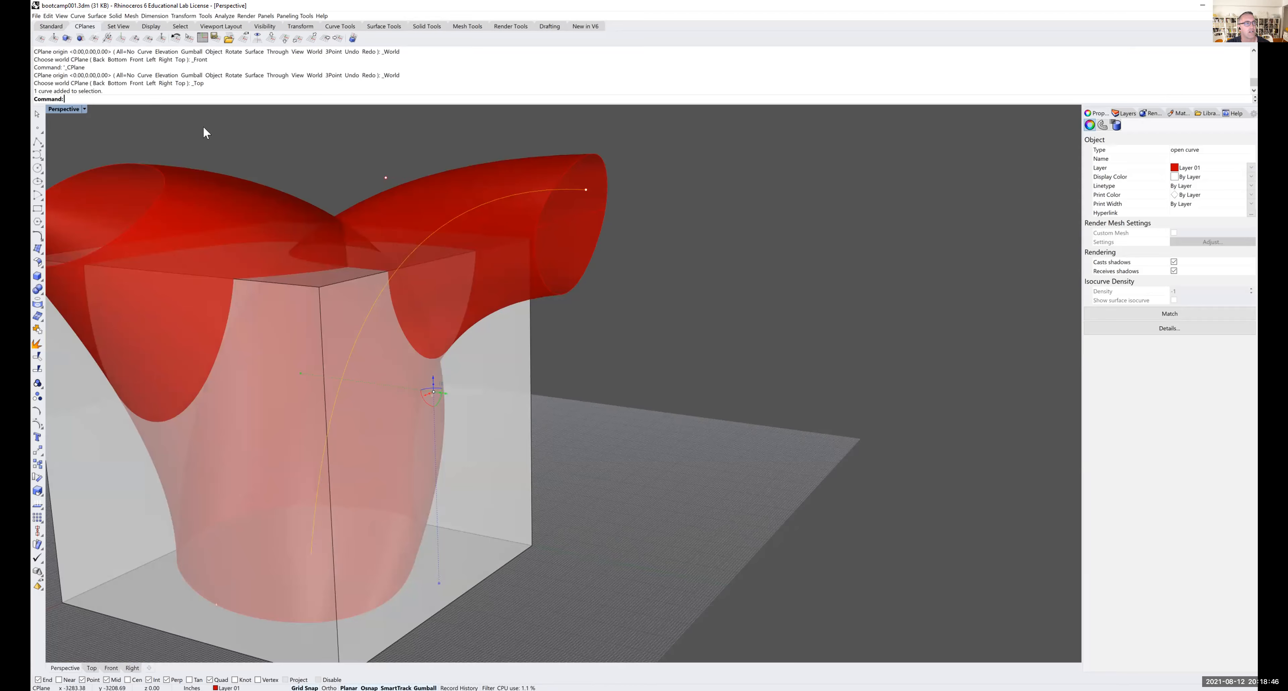
left_click(93, 39)
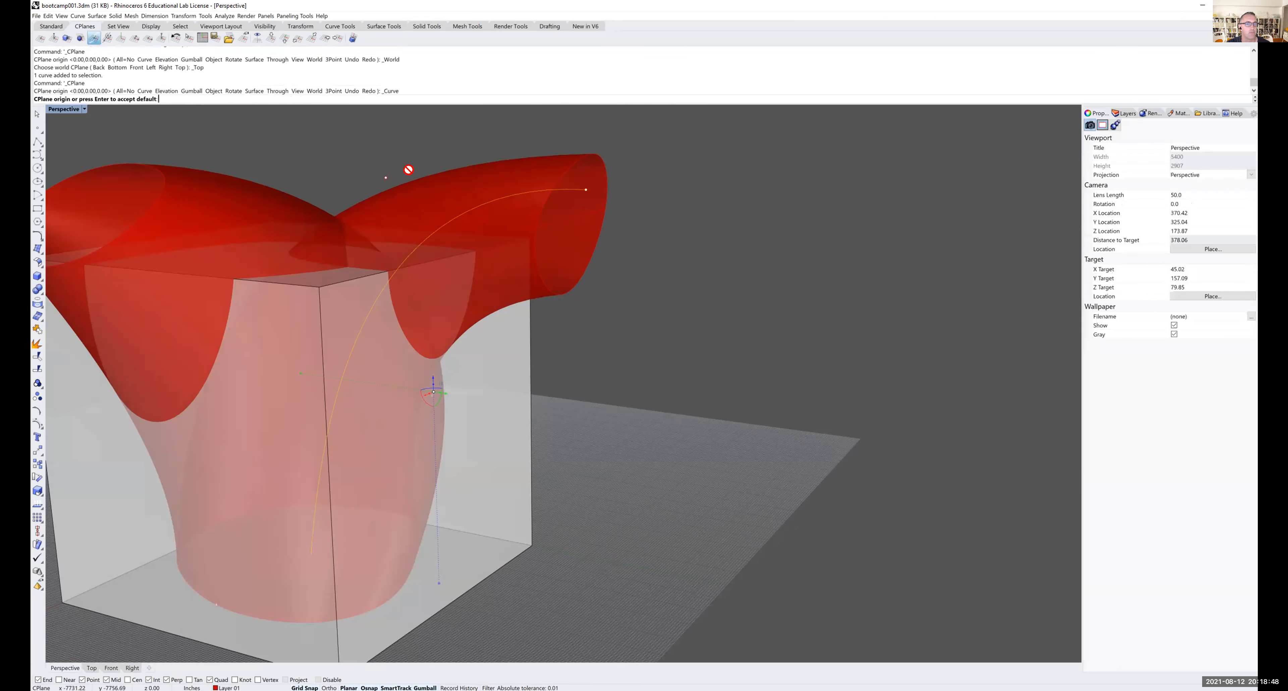
left_click(584, 189)
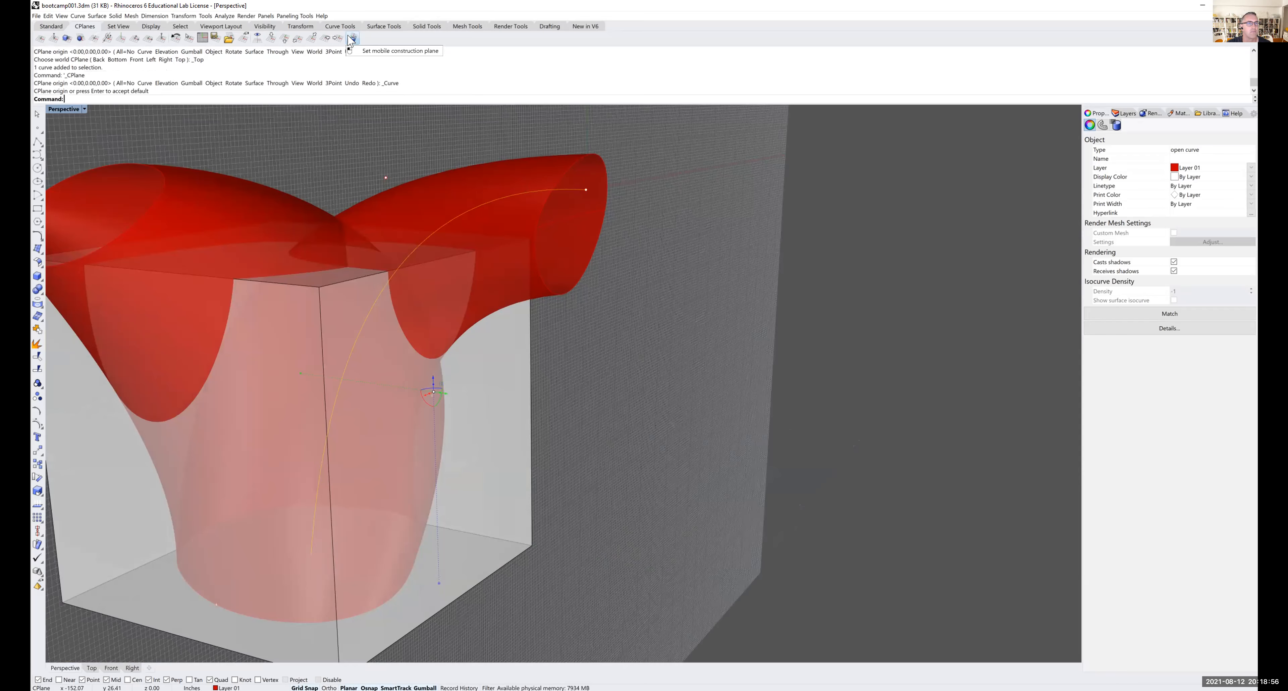
- Save the current construction plane under the name curve and dismiss the layer state message
left_click(215, 39)
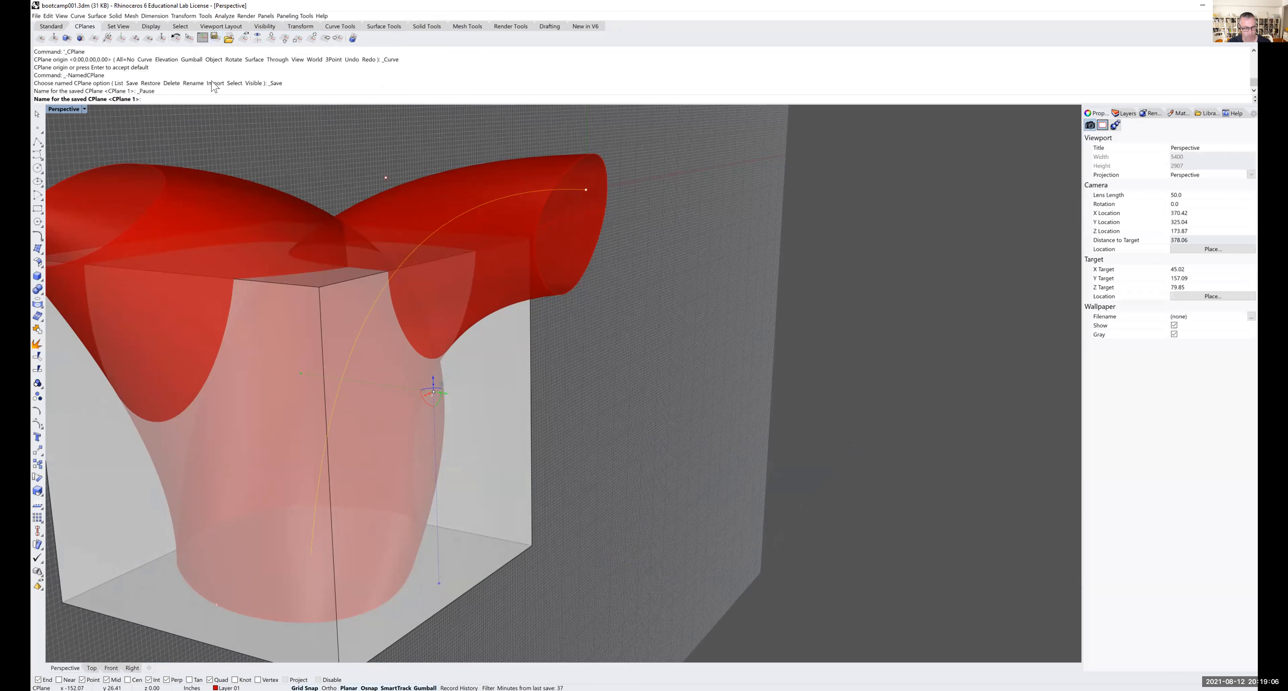
type("cu")
key("Return")
key("Return")
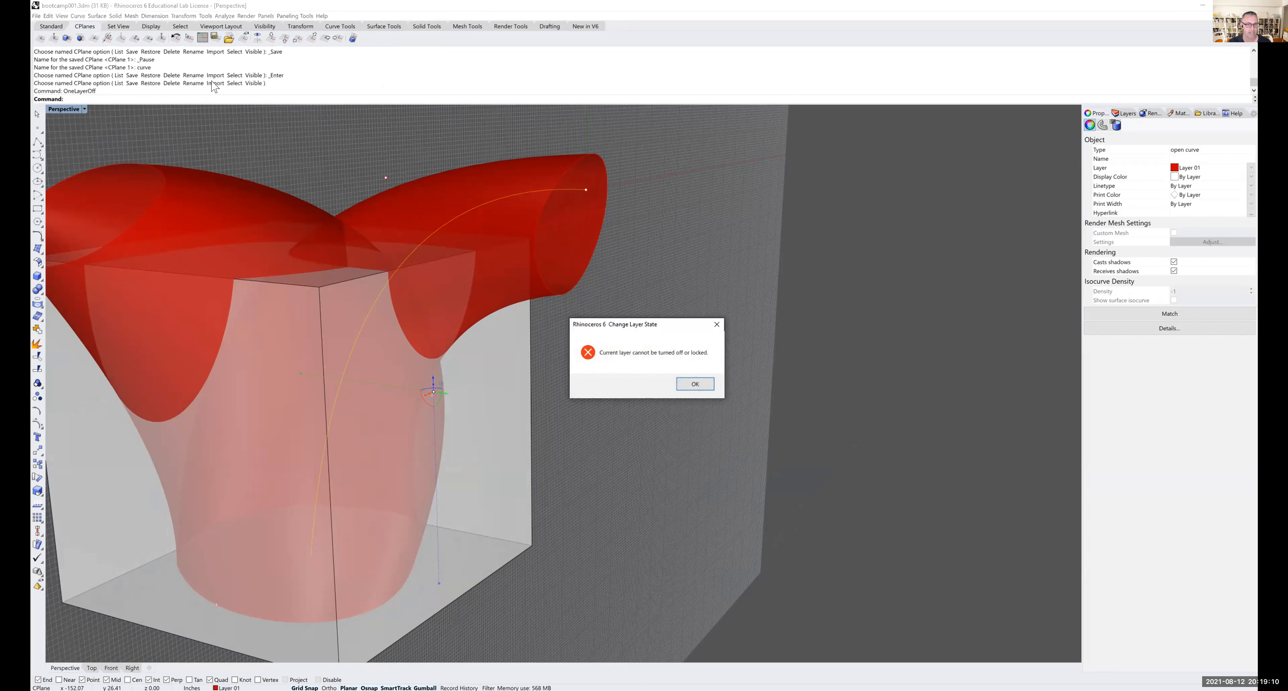
left_click(695, 384)
- Save the current construction plane as a named CPlane called curve1End
left_click(215, 38)
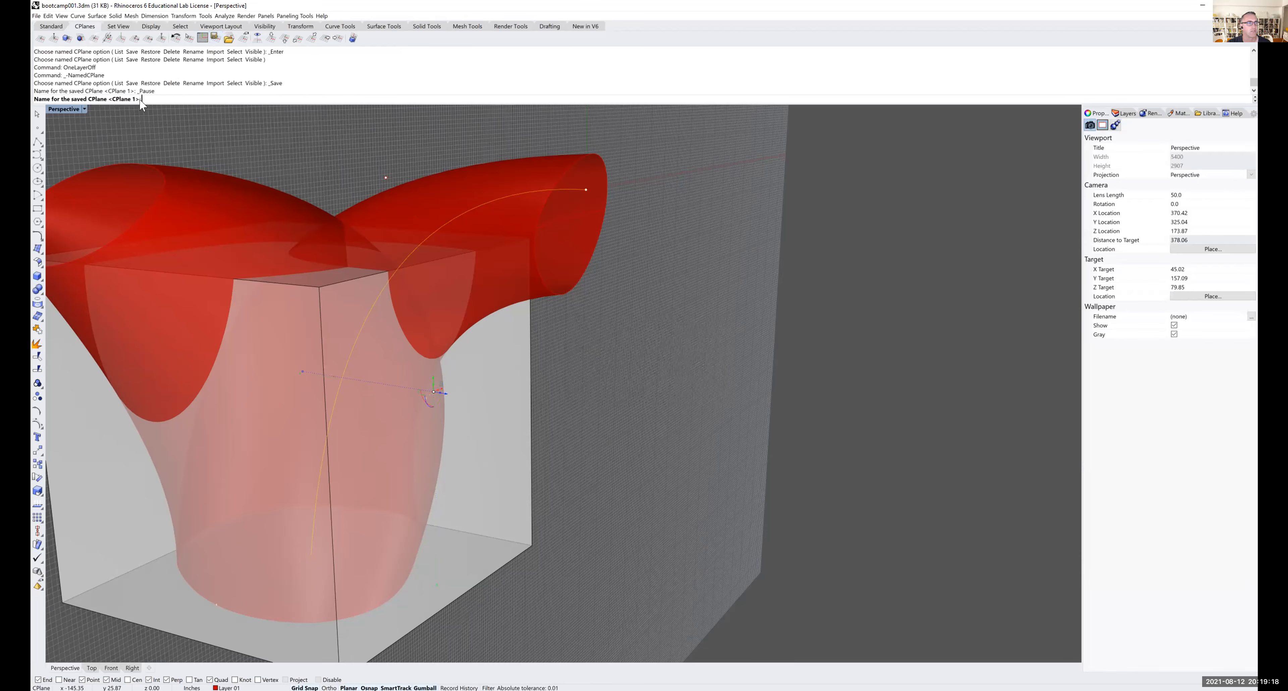
type("curve1End")
key("Return")
- Clear the curve selection and reset the Perspective construction plane to World Top
left_click(387, 150)
right_click_drag(387, 151, 469, 161, "shift")
scroll(455, 156, "down", 3)
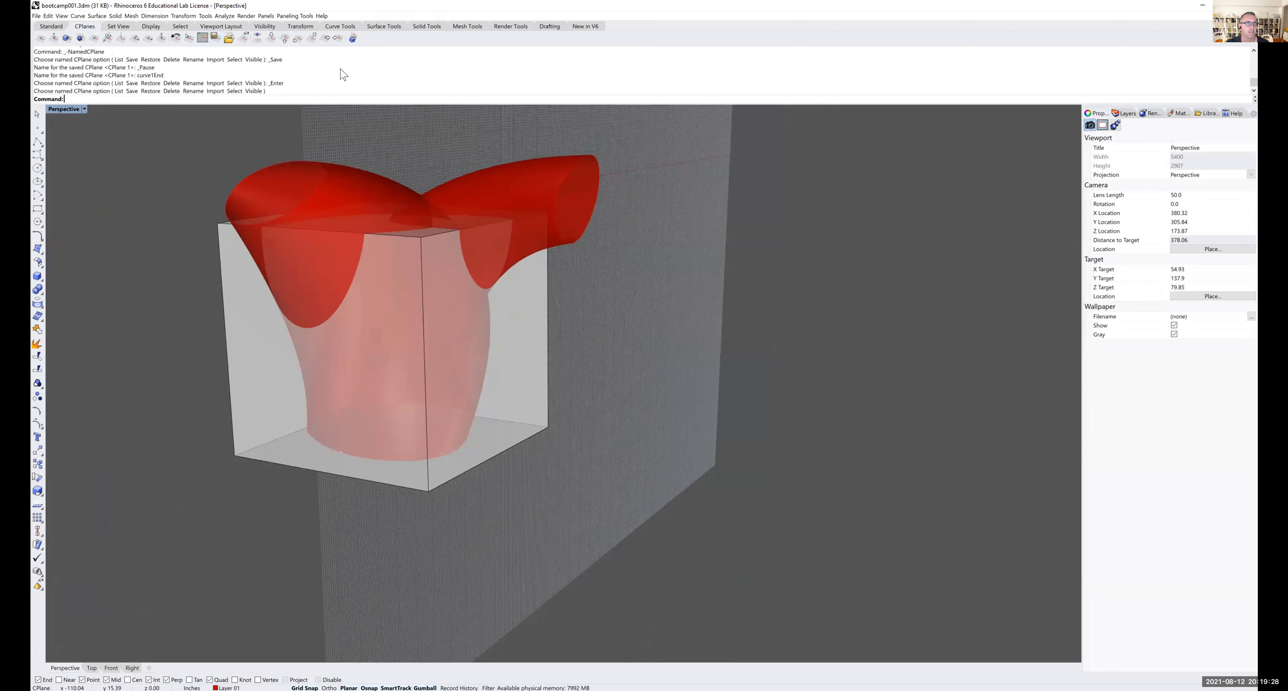
left_click(270, 38)
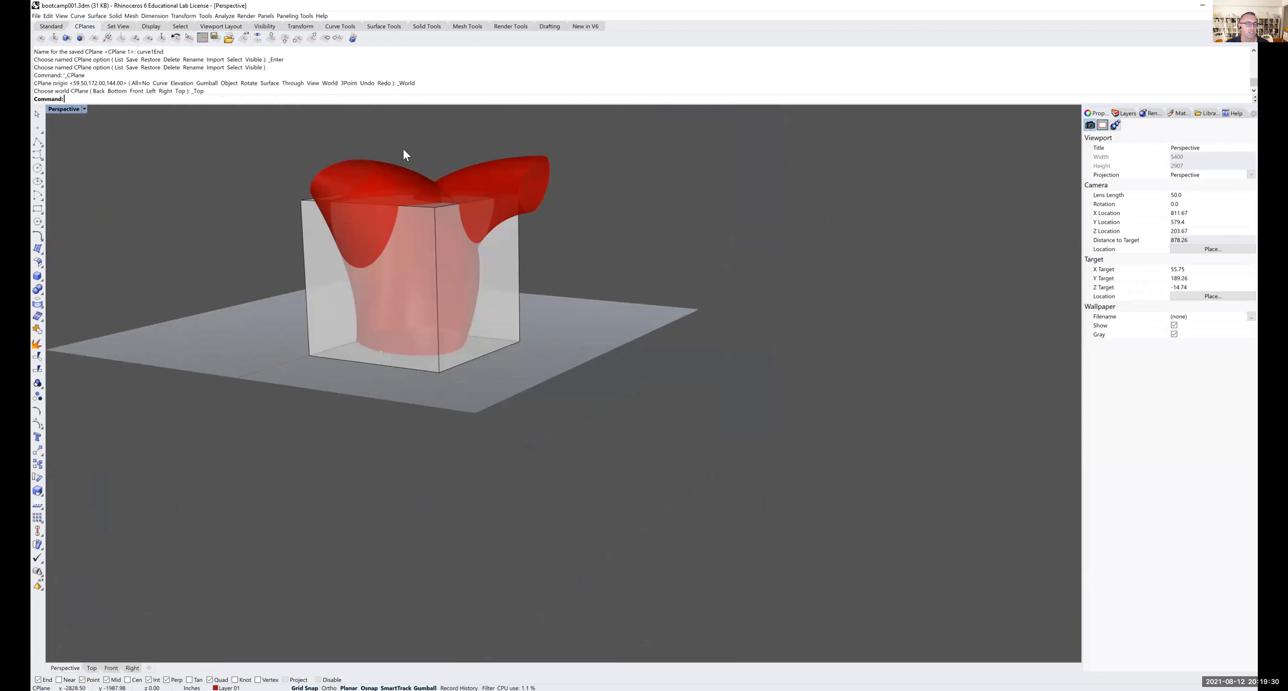
right_click_drag(405, 152, 420, 164)
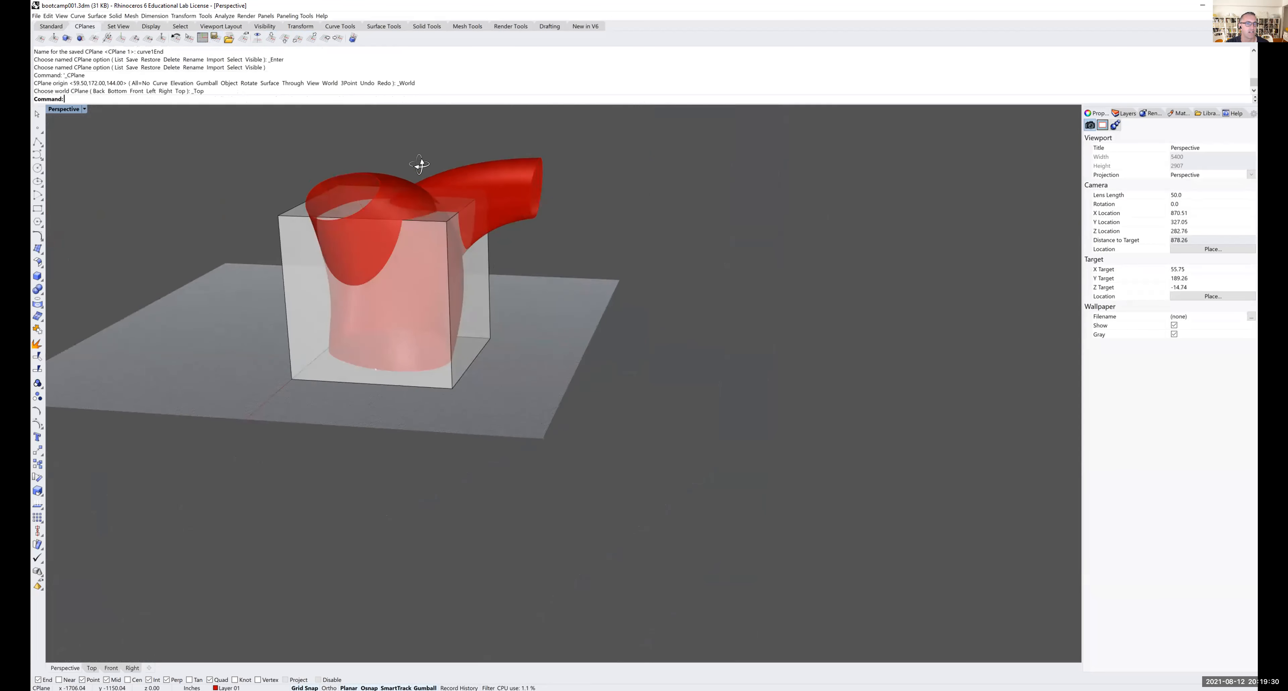
left_click(228, 39)
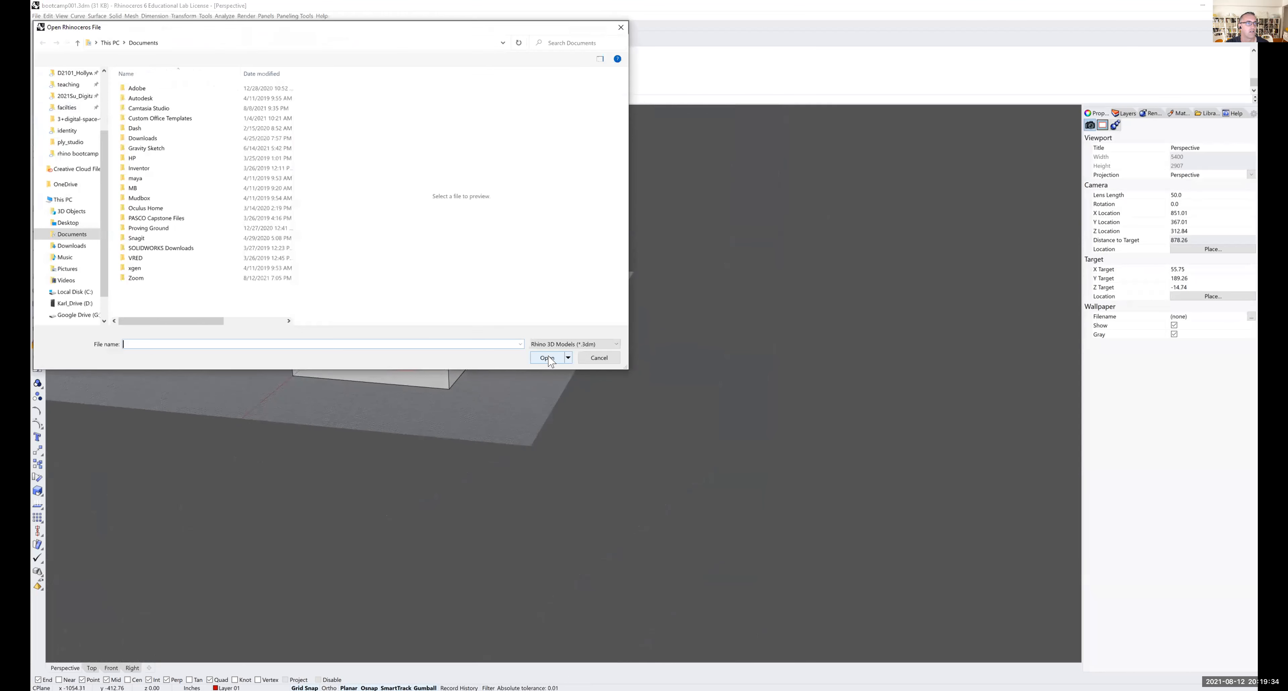
left_click(596, 358)
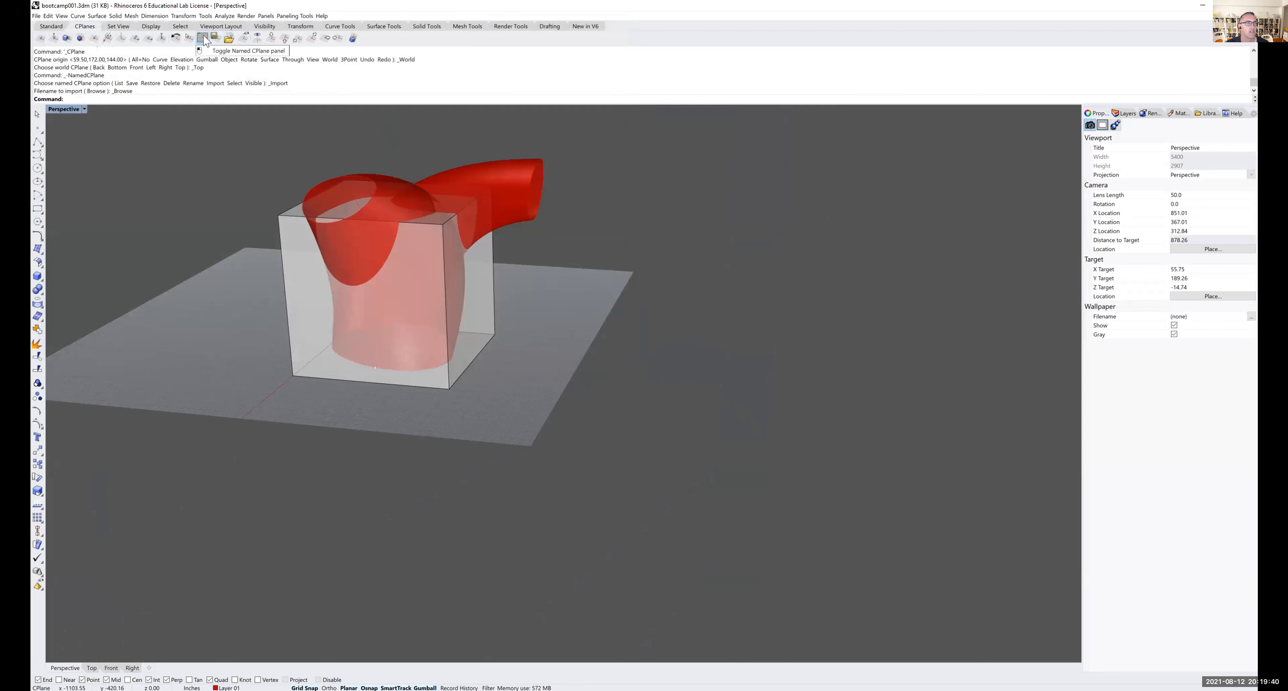
right_click(214, 40)
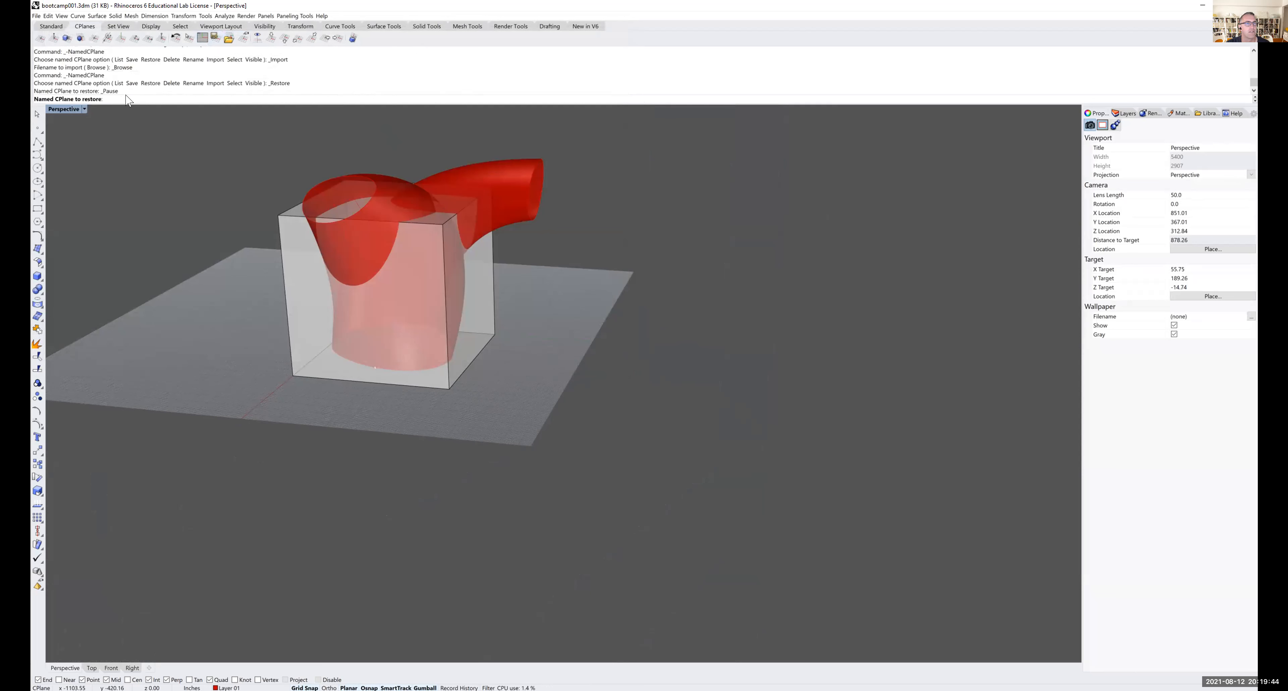
key("Escape")
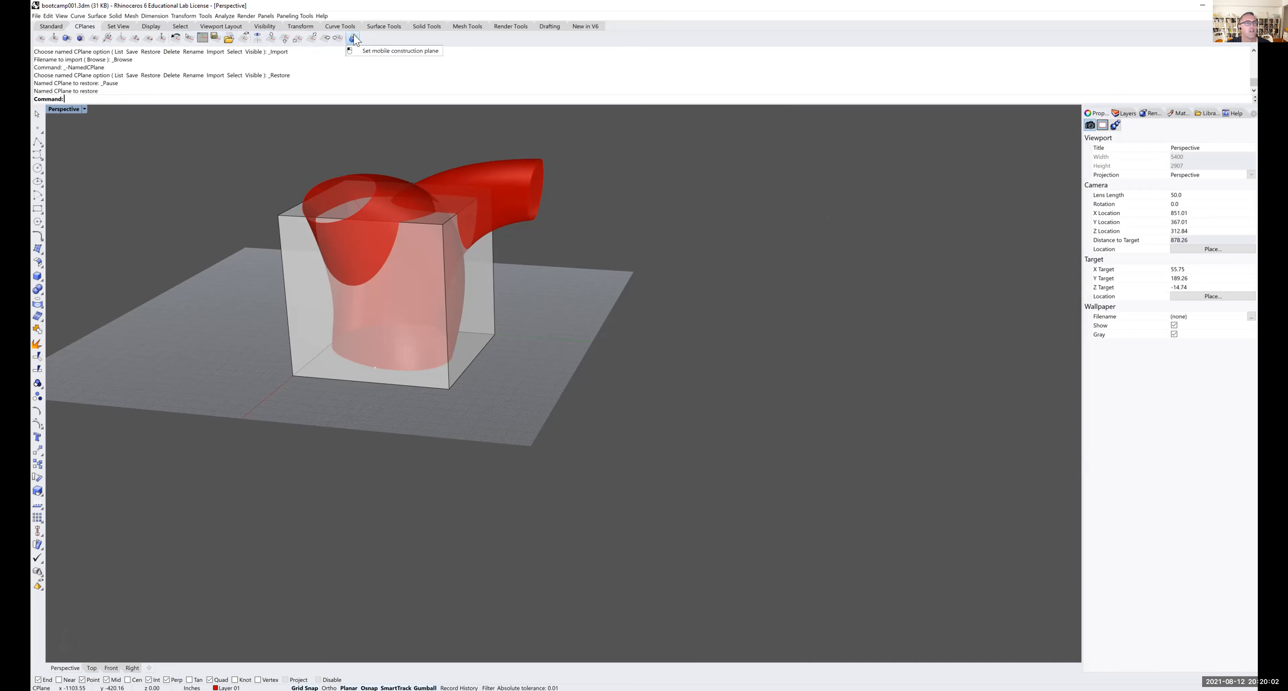
right_click(217, 42)
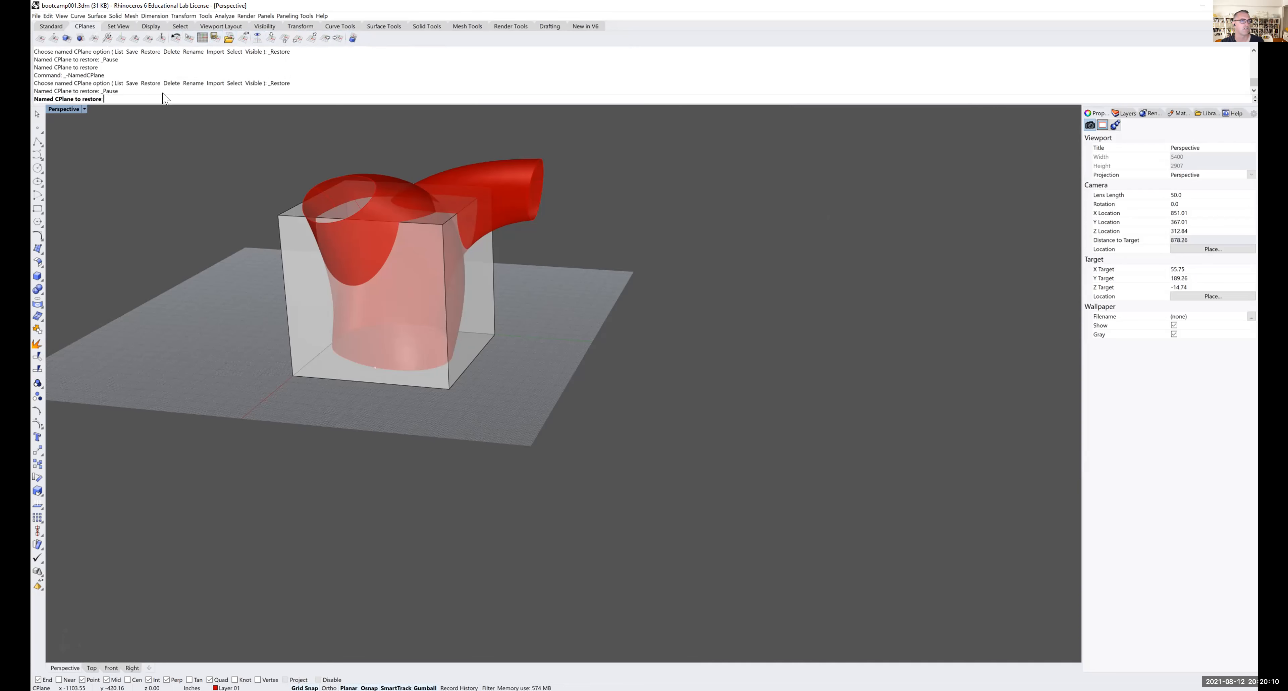
key("Escape")
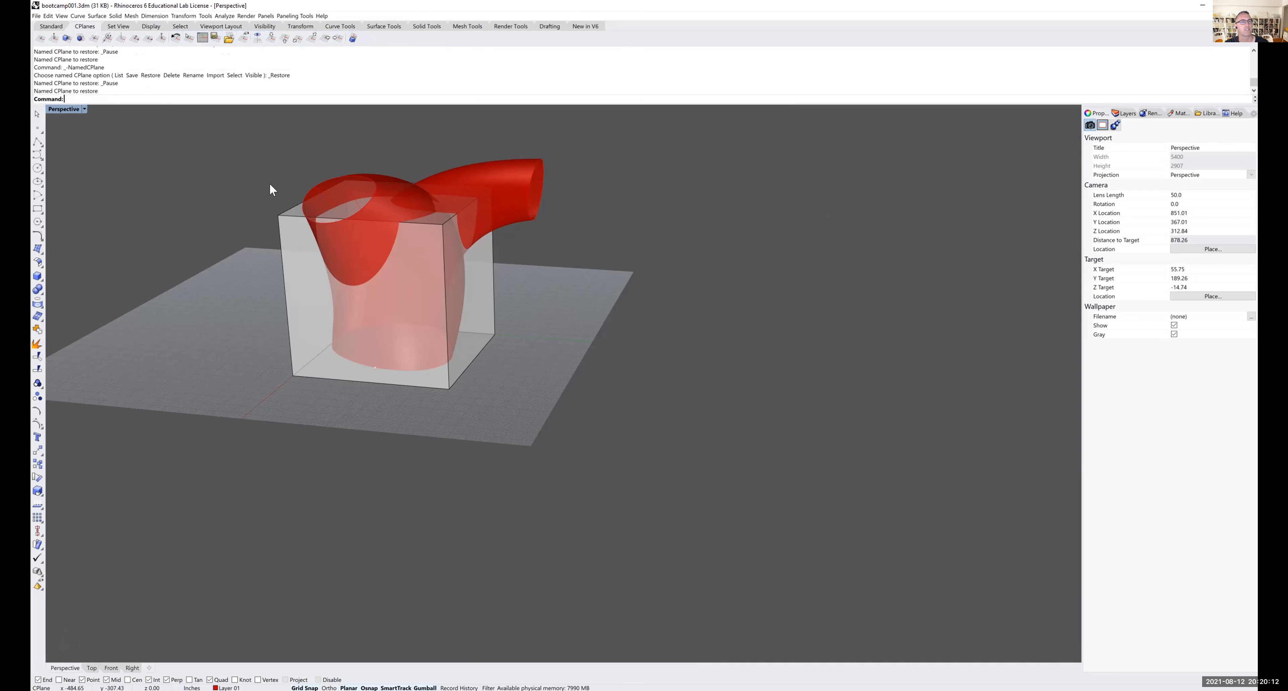
- Display the layer list in place of the viewport properties
right_click_drag(409, 270, 386, 262)
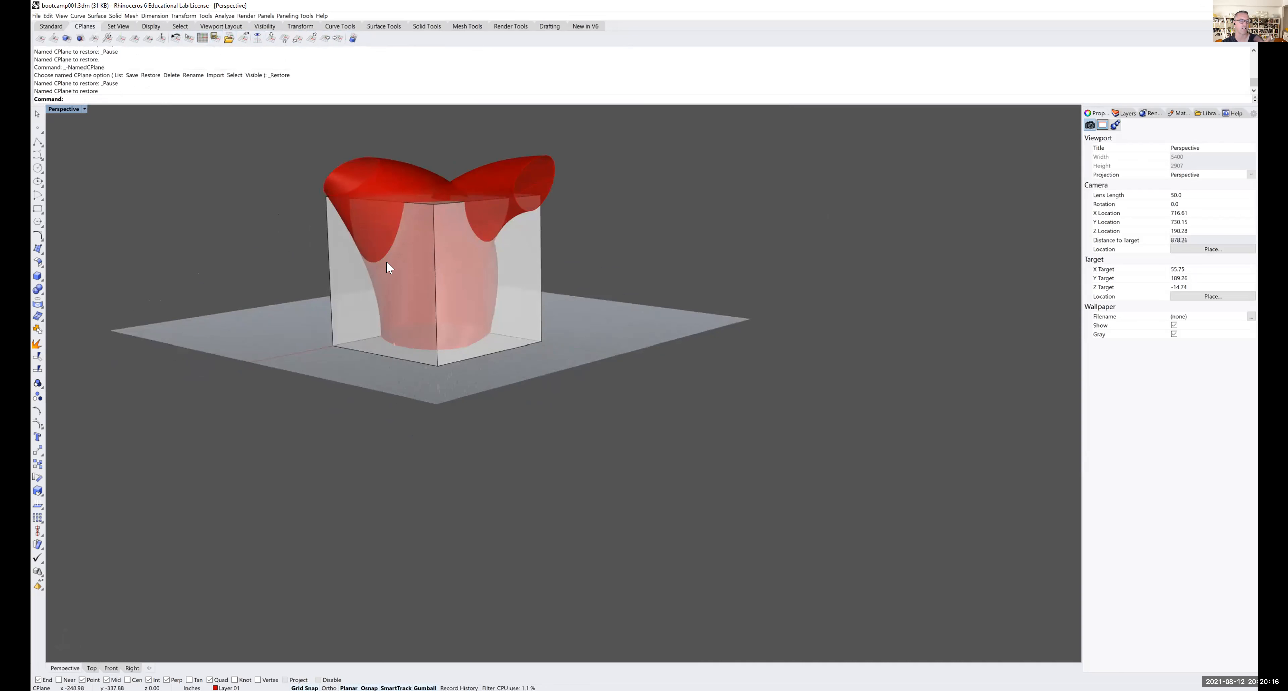
right_click_drag(398, 256, 433, 303, "shift")
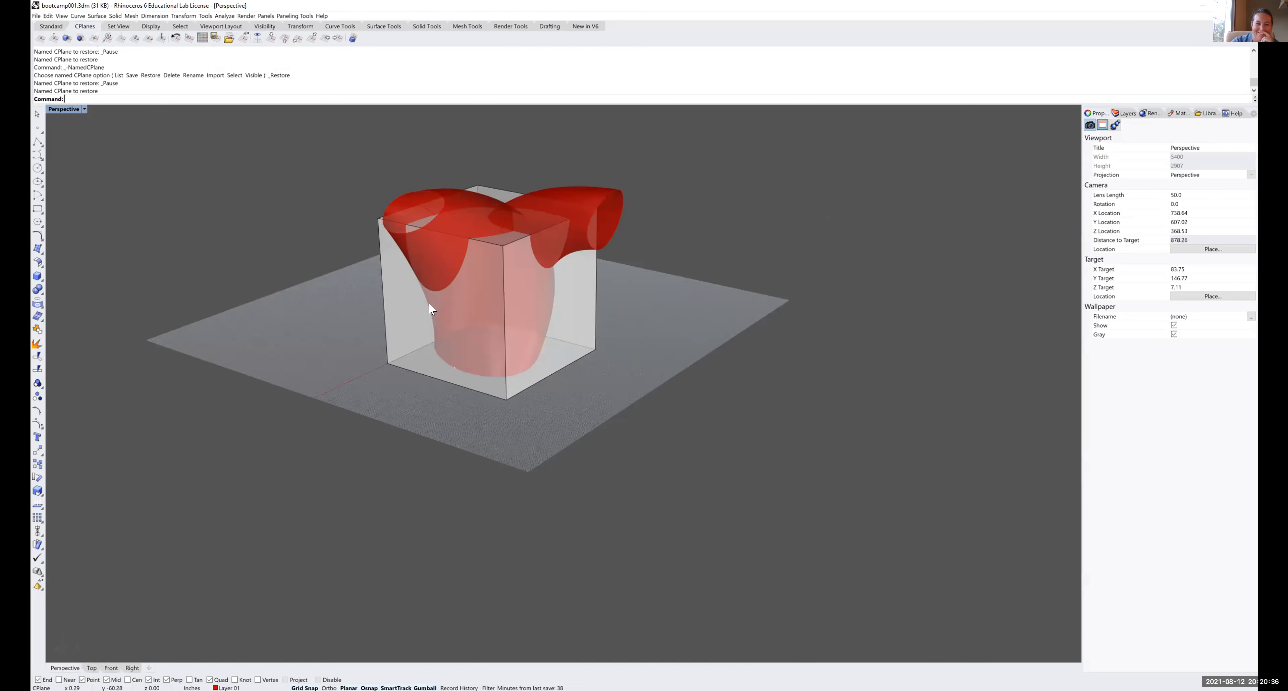
mouse_move(426, 333)
right_mouse_down()
mouse_move(416, 322)
mouse_move(447, 306)
mouse_move(448, 335)
right_mouse_up()
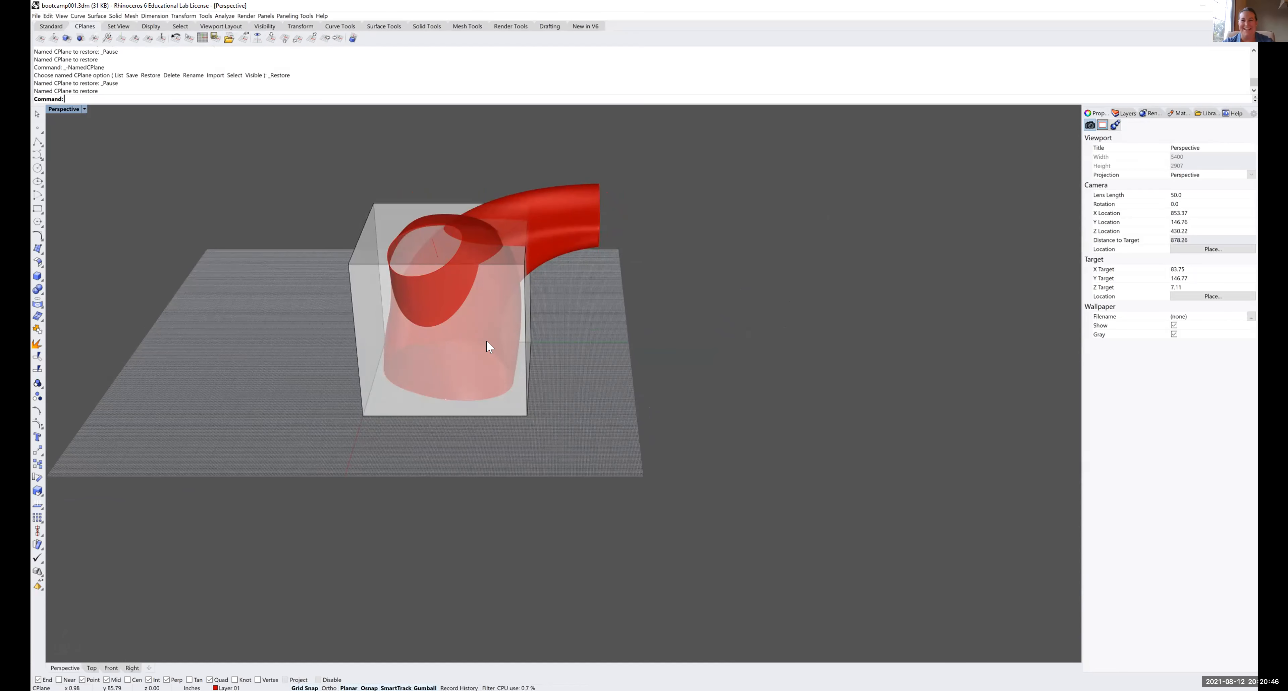
left_click(1123, 113)
scroll(770, 244, "down", 4)
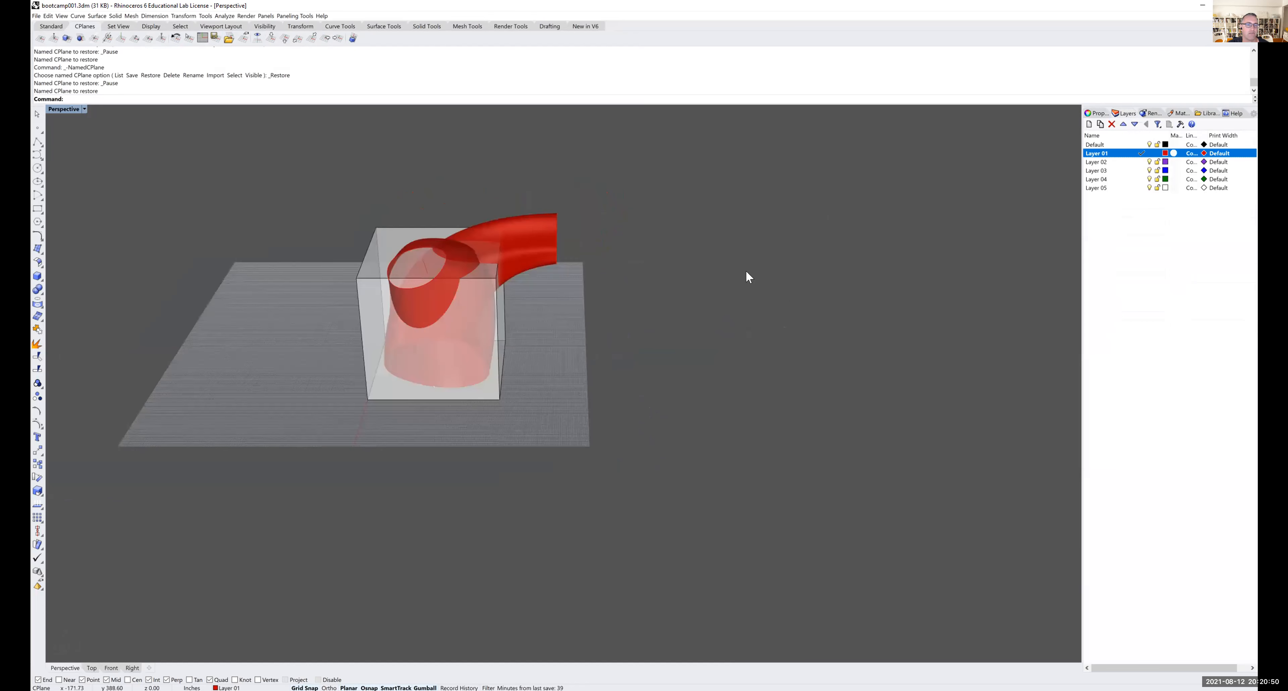
- Copy the box with its two tubes, curves and points 20' straight along the X axis
right_click_drag(560, 362, 525, 293)
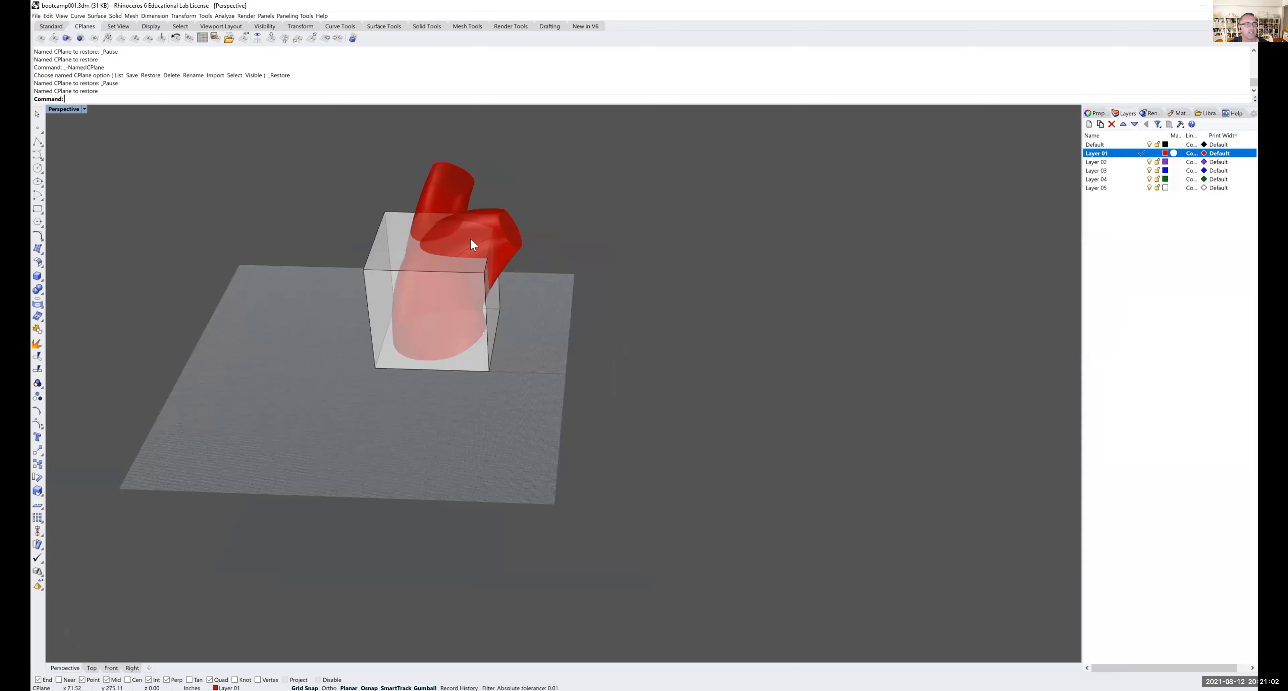
left_click_drag(310, 147, 607, 425)
right_click_drag(607, 426, 534, 425, "shift")
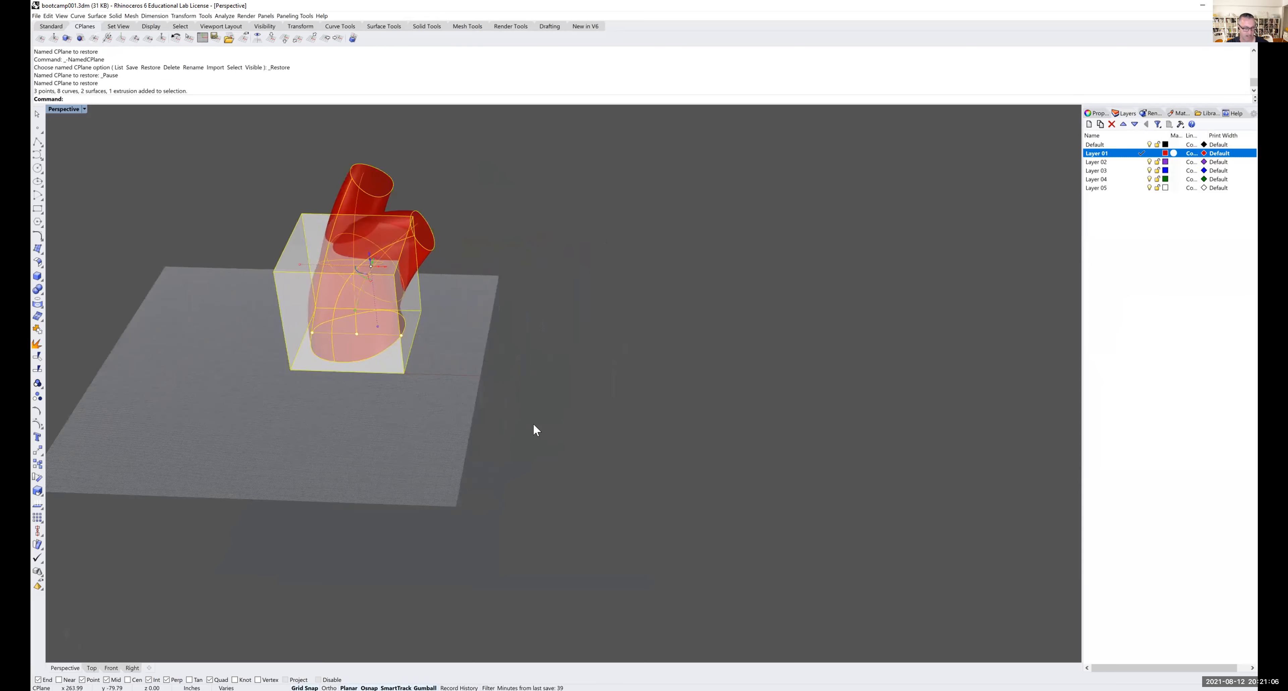
type("C")
key("Return")
left_click(469, 411)
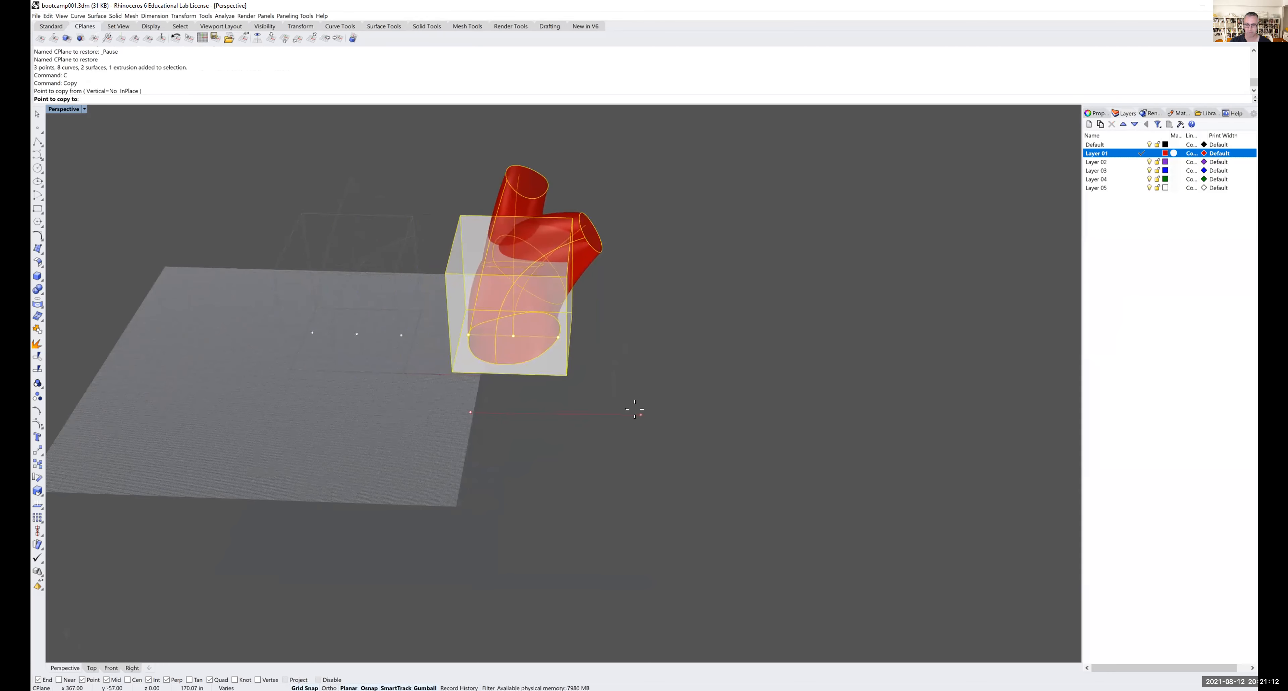
type("20'")
key("Return")
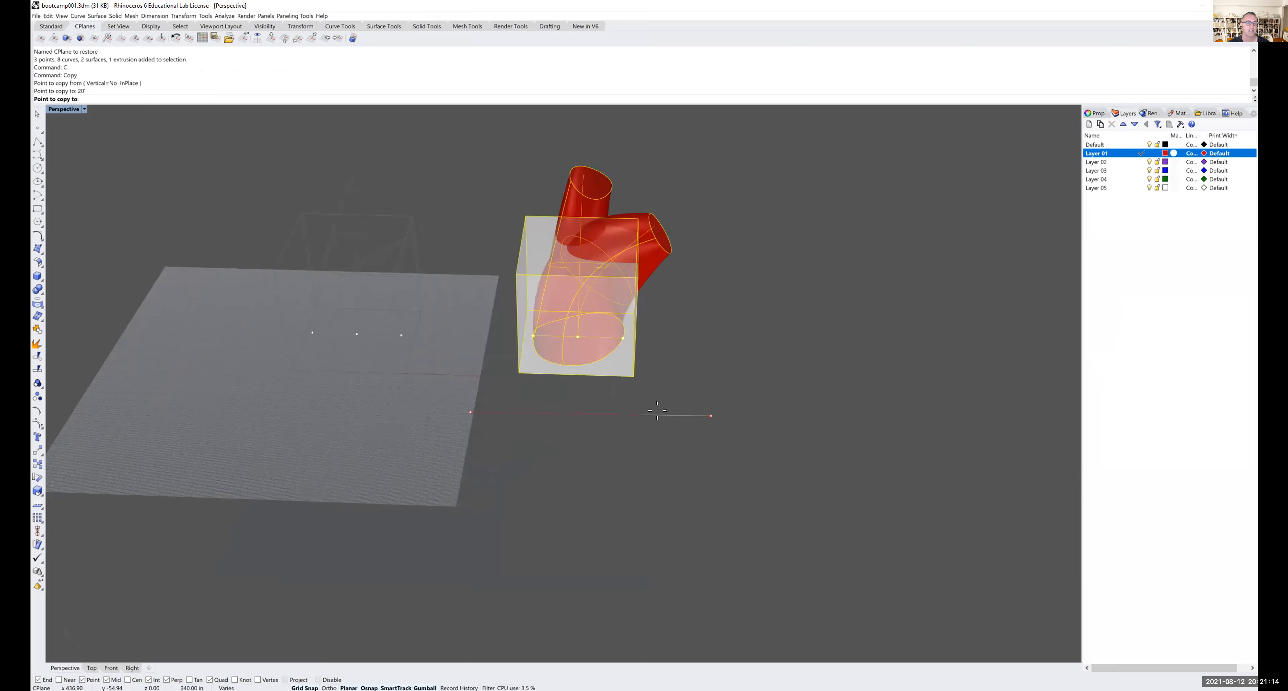
key("shift")
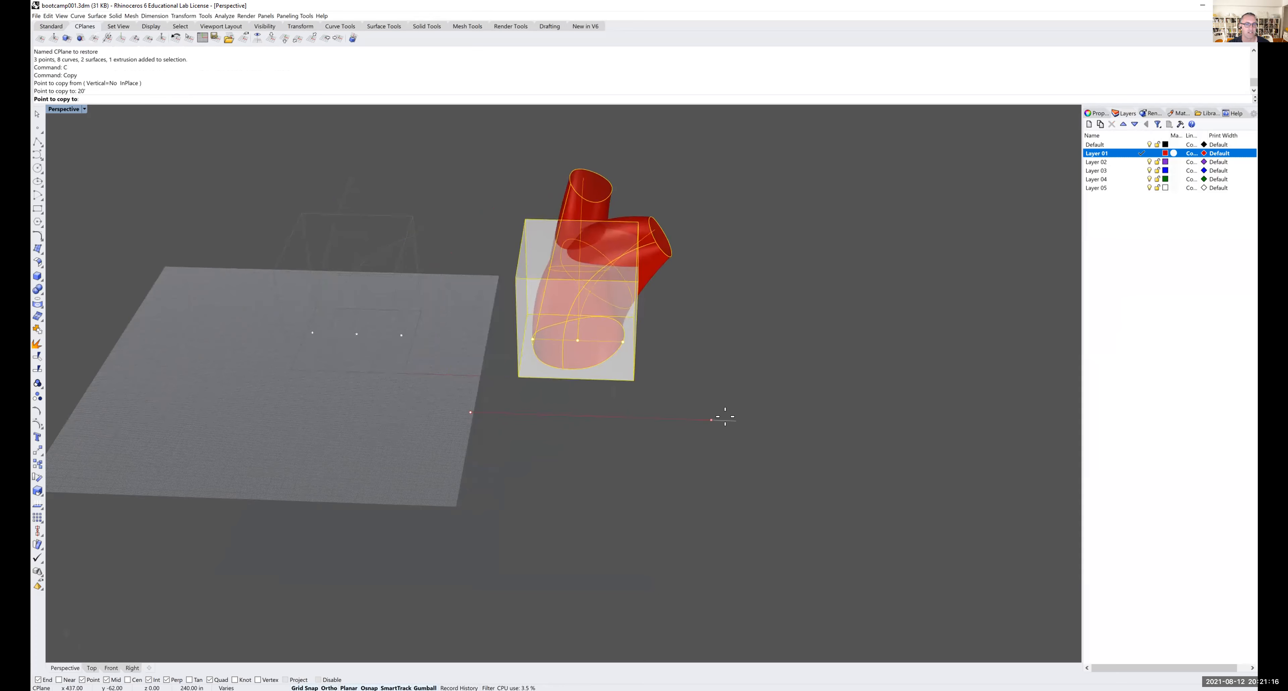
left_click(685, 413)
key("Return")
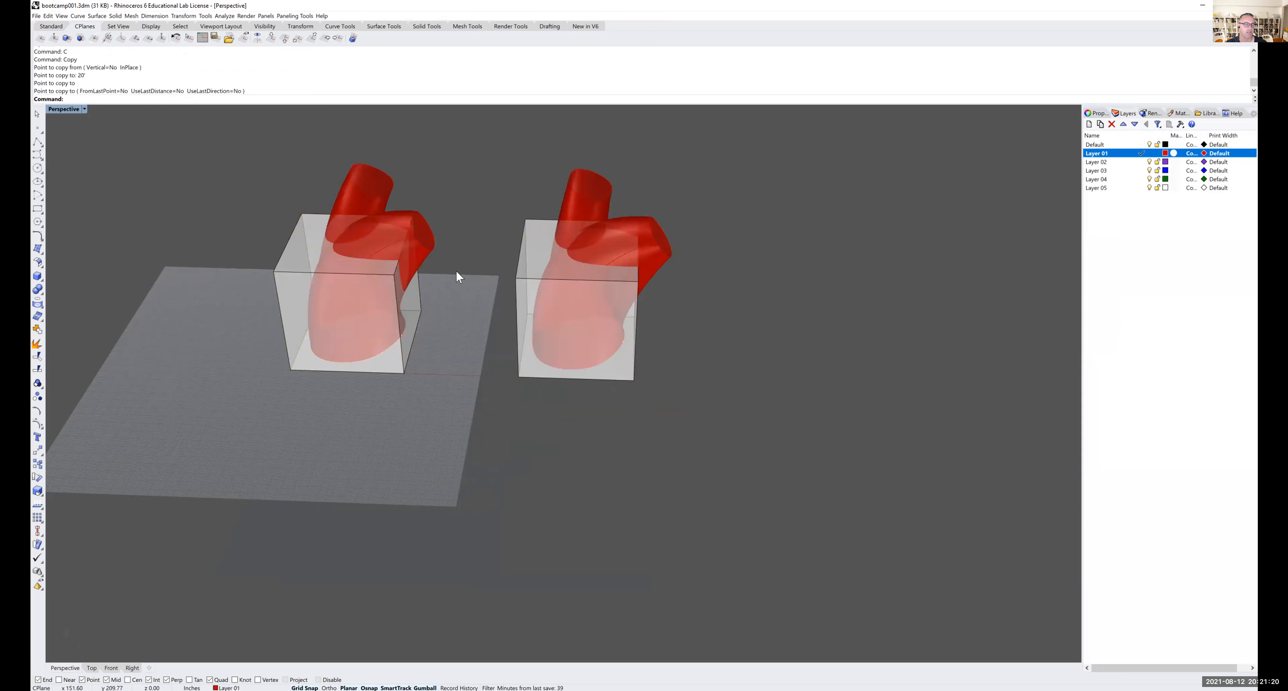
left_click_drag(478, 149, 729, 421)
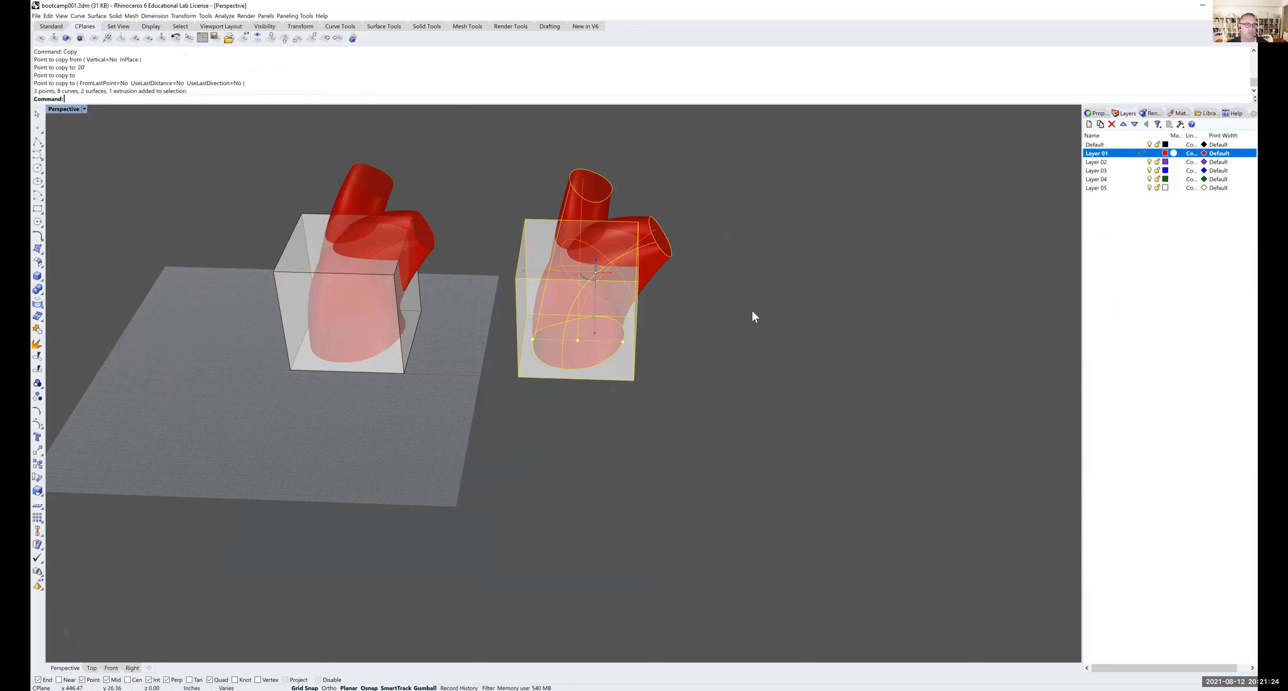
left_click(540, 195)
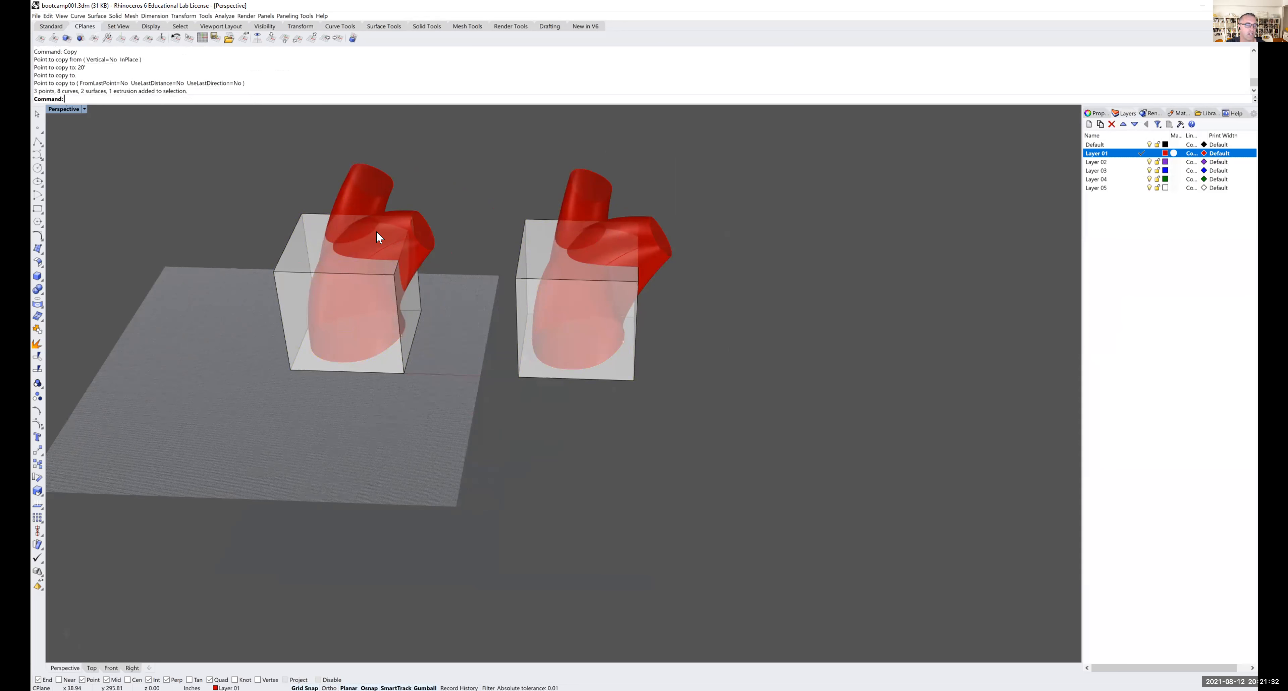
right_click_drag(430, 236, 329, 237, "shift")
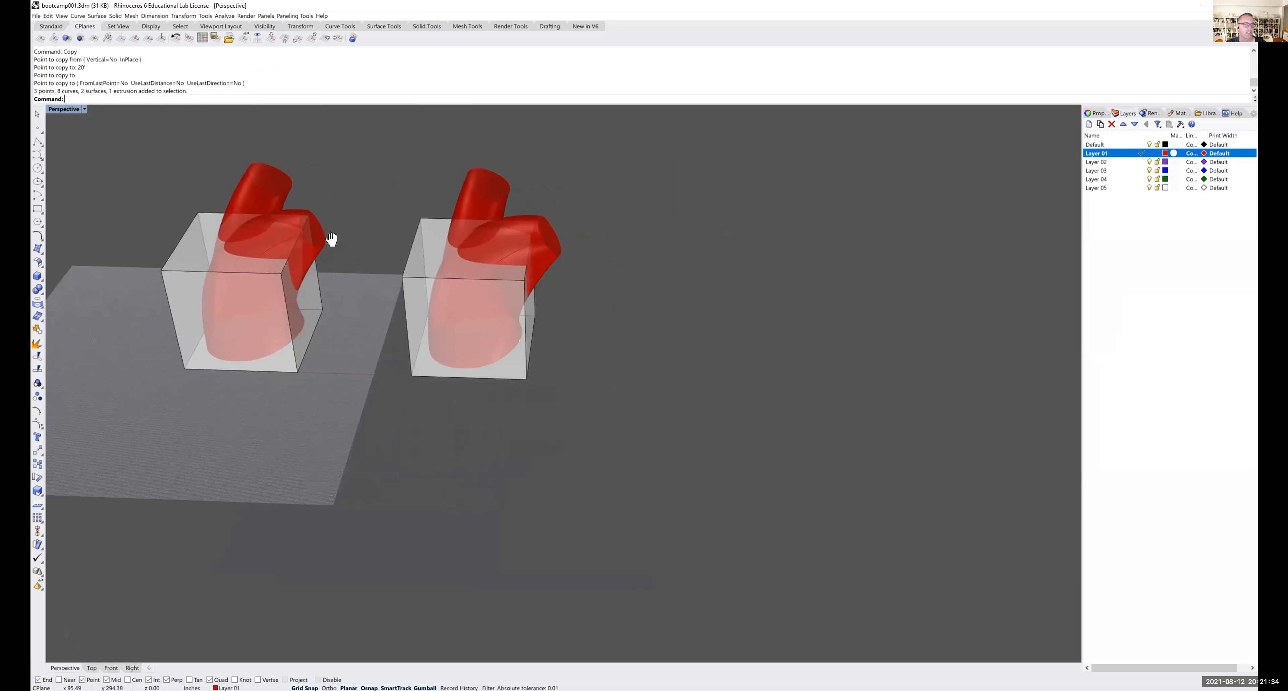
scroll(371, 228, "down", 3)
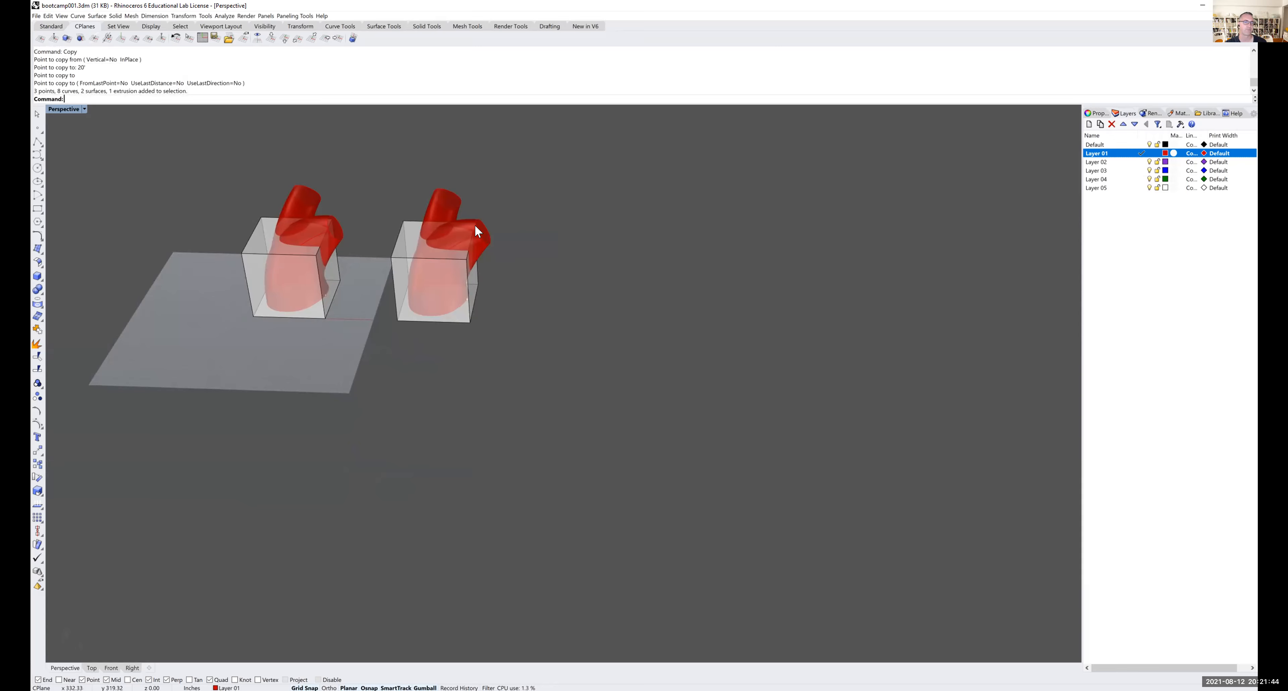
mouse_move(472, 238)
right_mouse_down()
mouse_move(502, 206)
mouse_move(480, 223)
right_mouse_up()
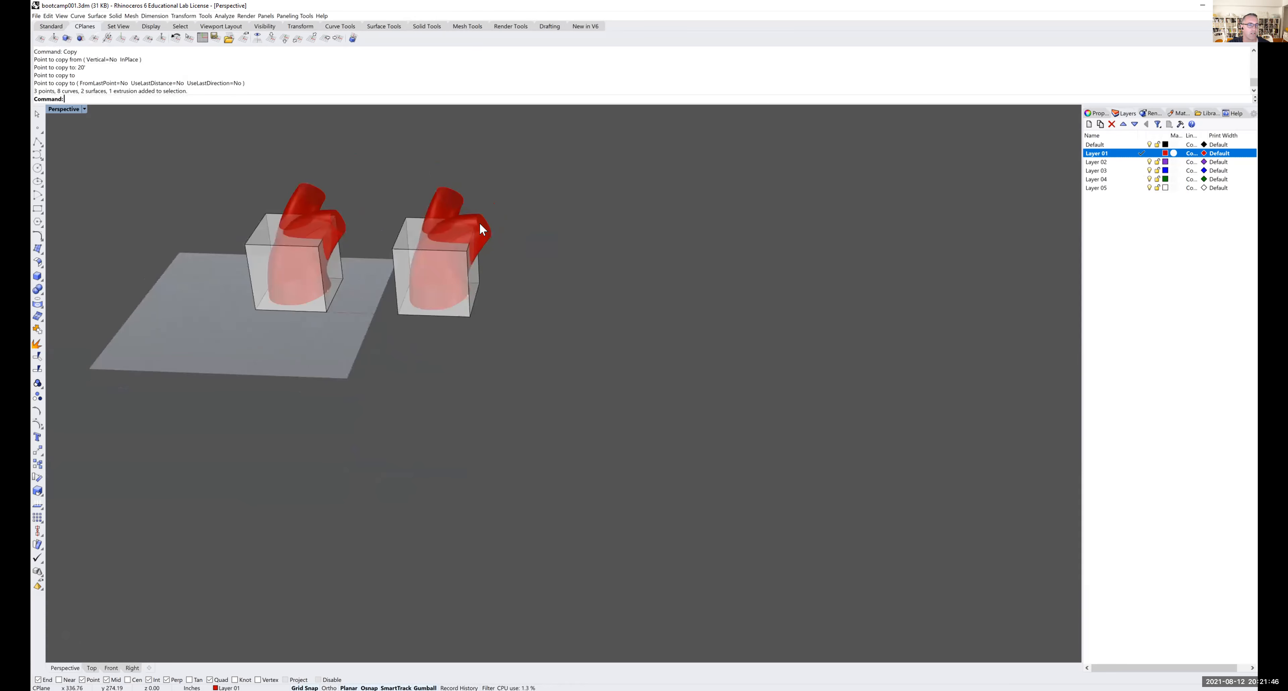
- Select the copied box and zoom the Perspective view to it
left_click(411, 222)
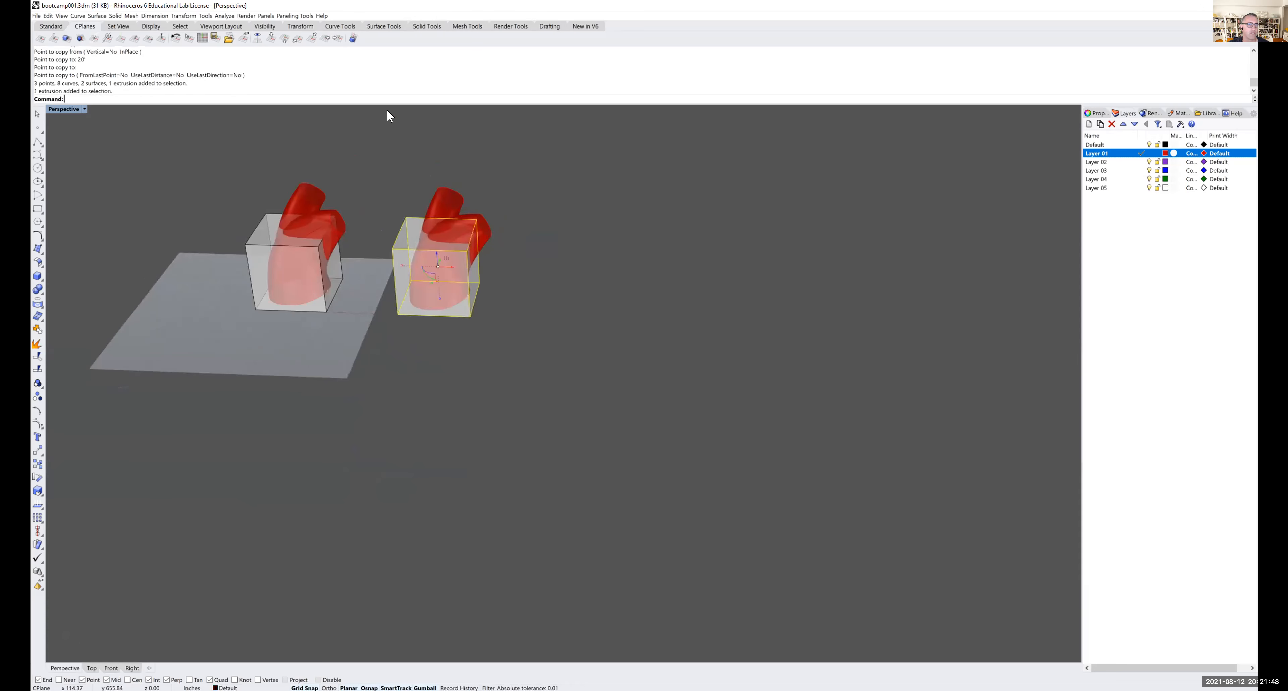
left_click(56, 26)
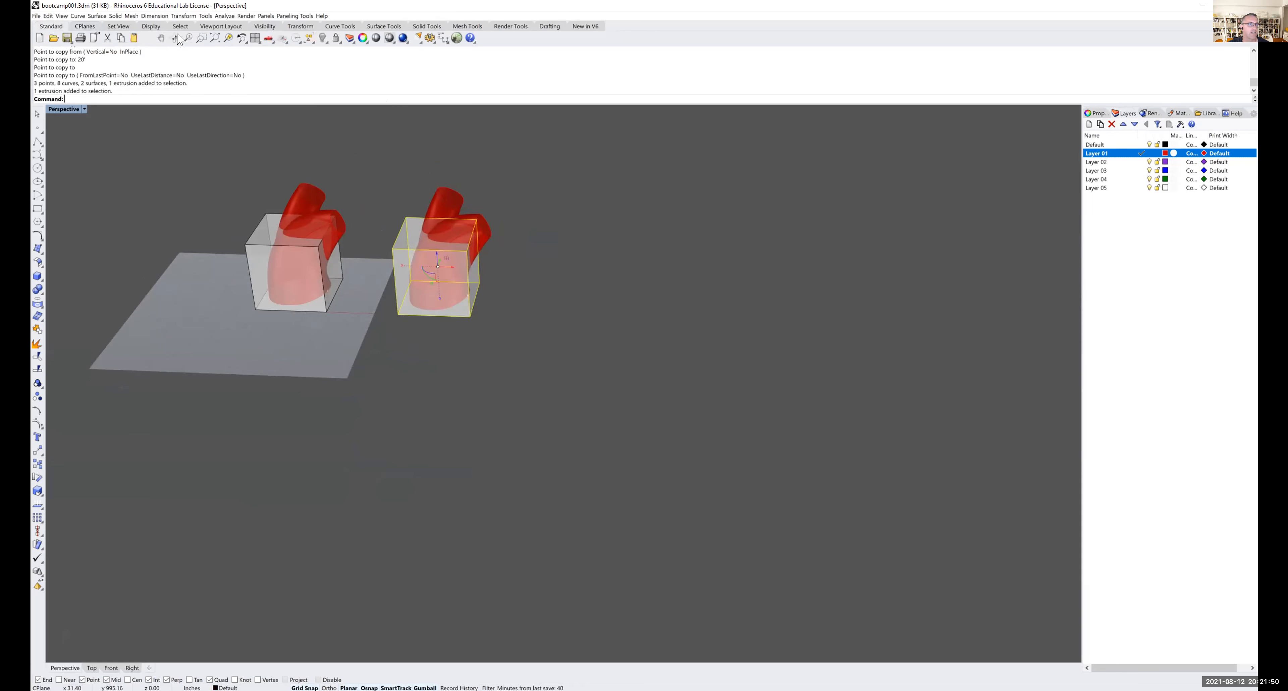
left_click(227, 39)
right_click_drag(629, 280, 422, 293)
scroll(421, 289, "down", 5)
right_click_drag(598, 296, 340, 302)
right_click_drag(339, 298, 403, 209)
- Cap both open ends of the left tube in the copied box, and select it to check the result
left_click(402, 209)
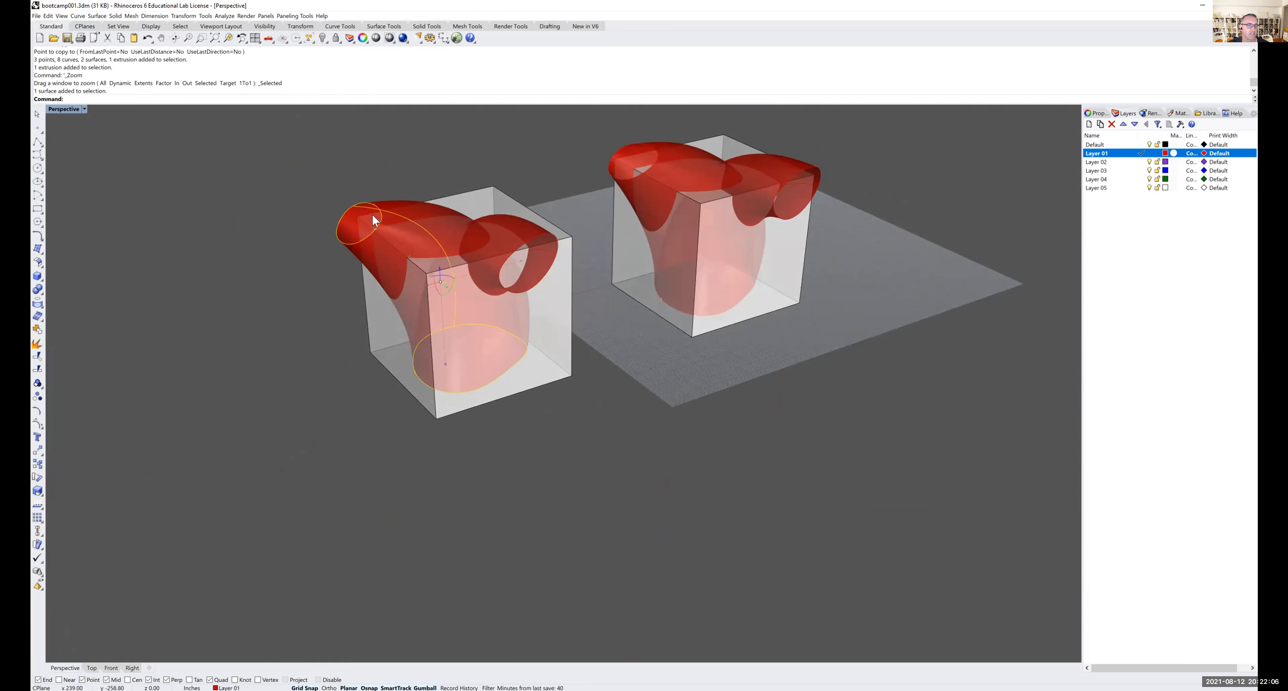
type("Cap")
key("Return")
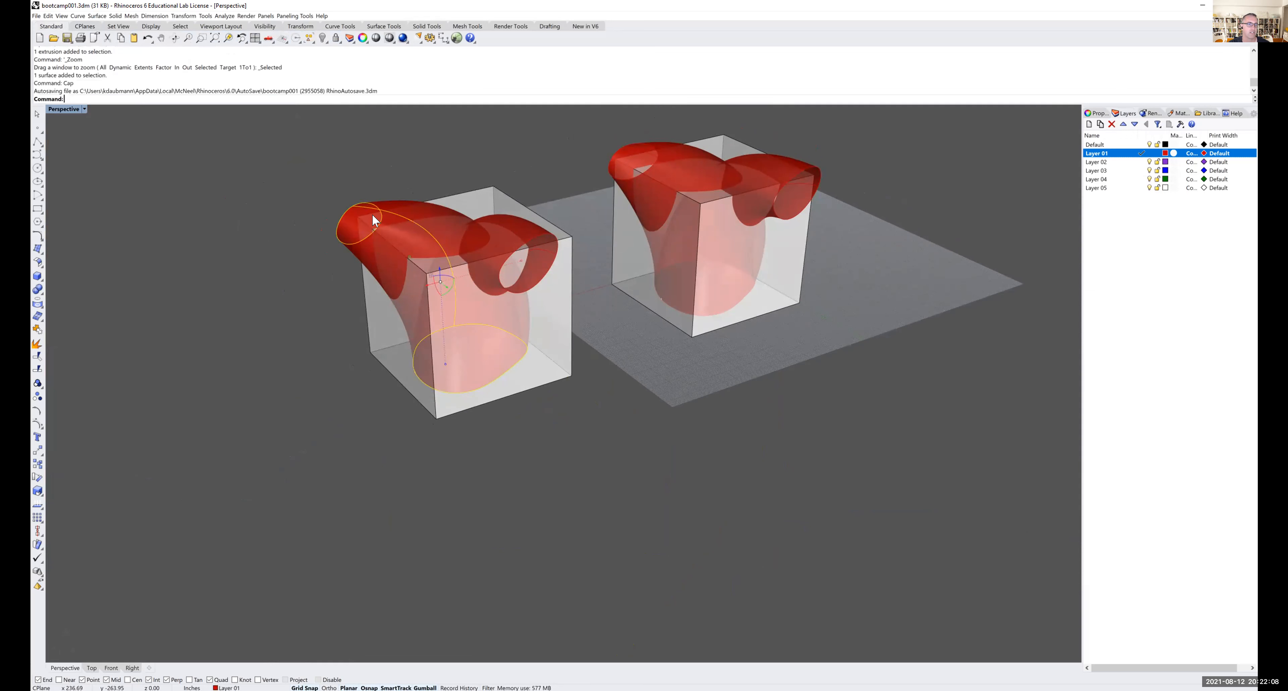
left_click(285, 273)
right_click_drag(292, 246, 336, 243)
scroll(306, 248, "up", 2)
left_click(320, 248)
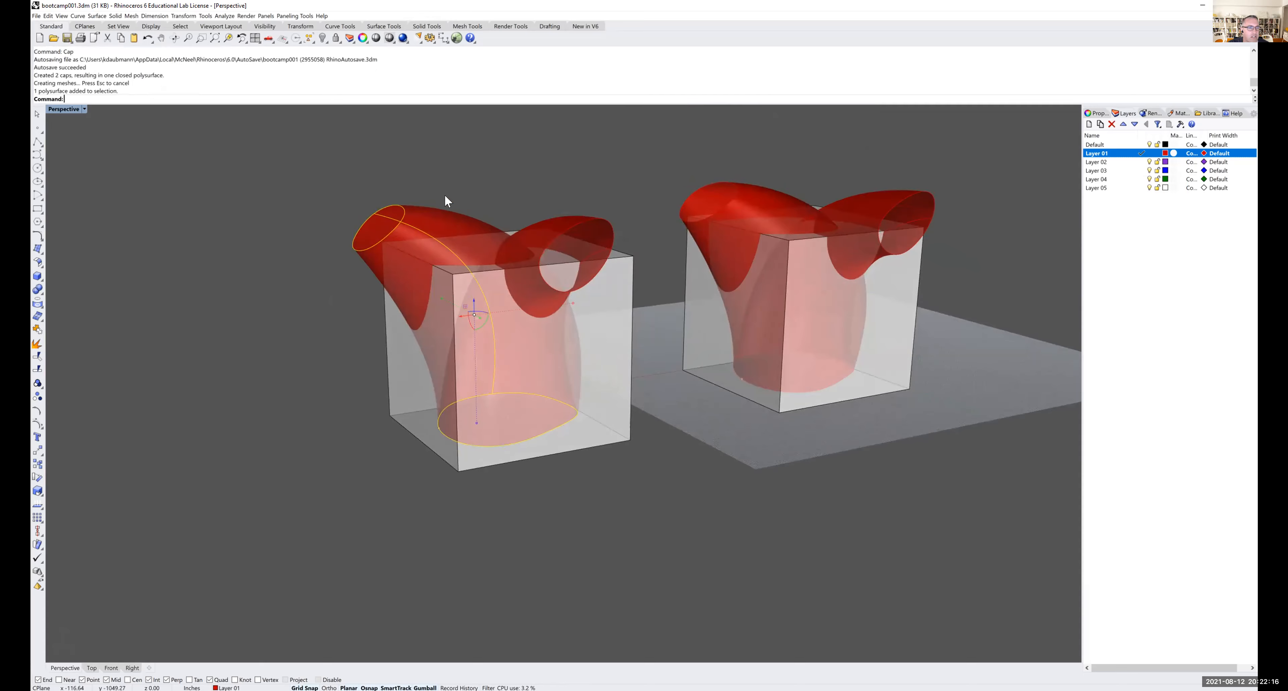
left_click(431, 212)
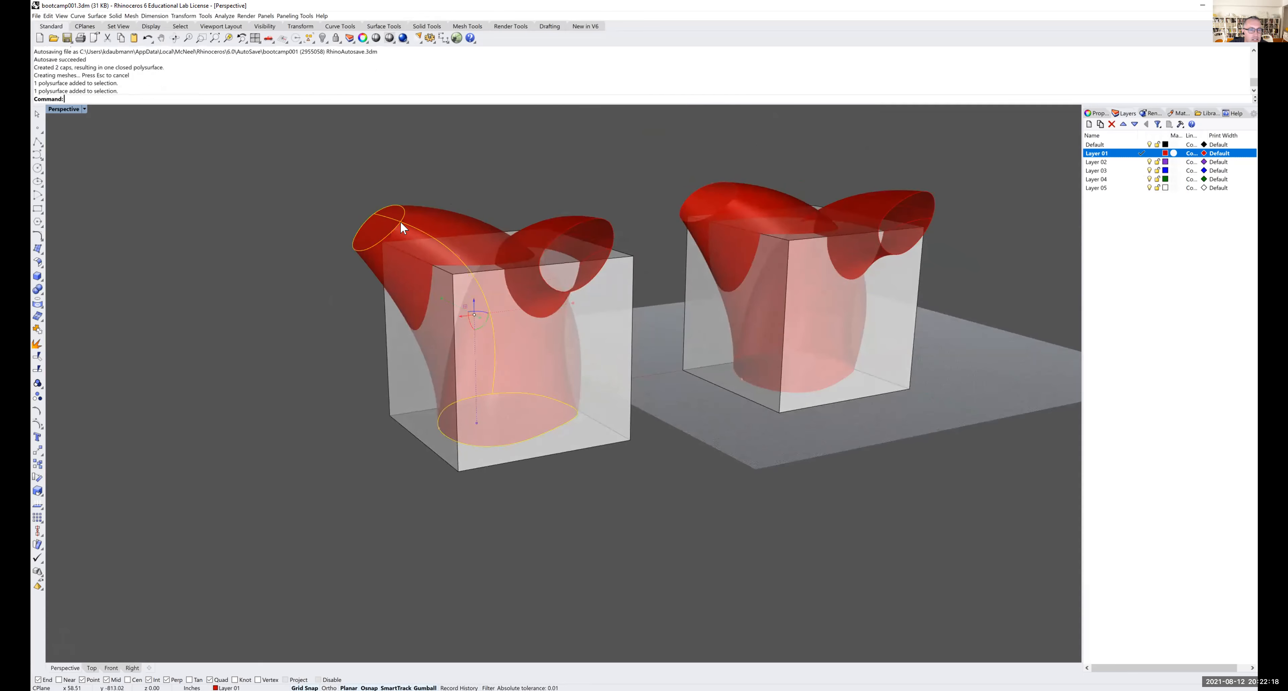
left_click(322, 222)
- Cap both open ends of the other tube in the copied box
left_click(569, 217)
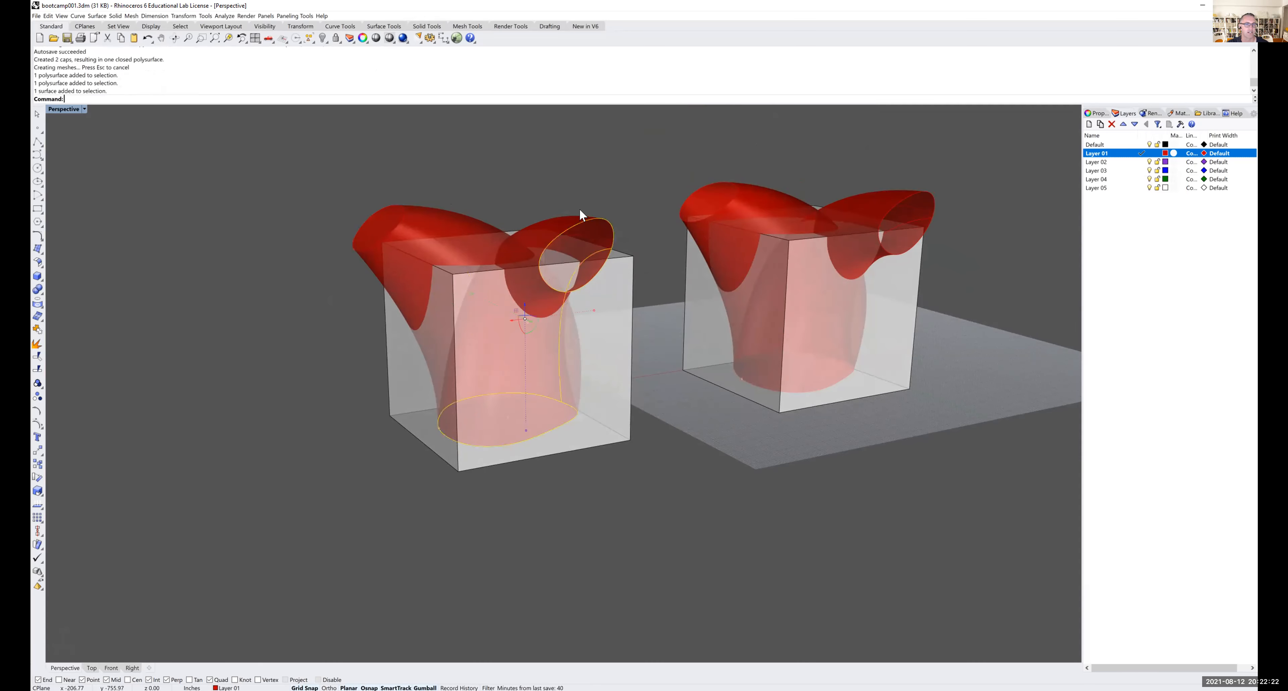
type("Cap")
key("Return")
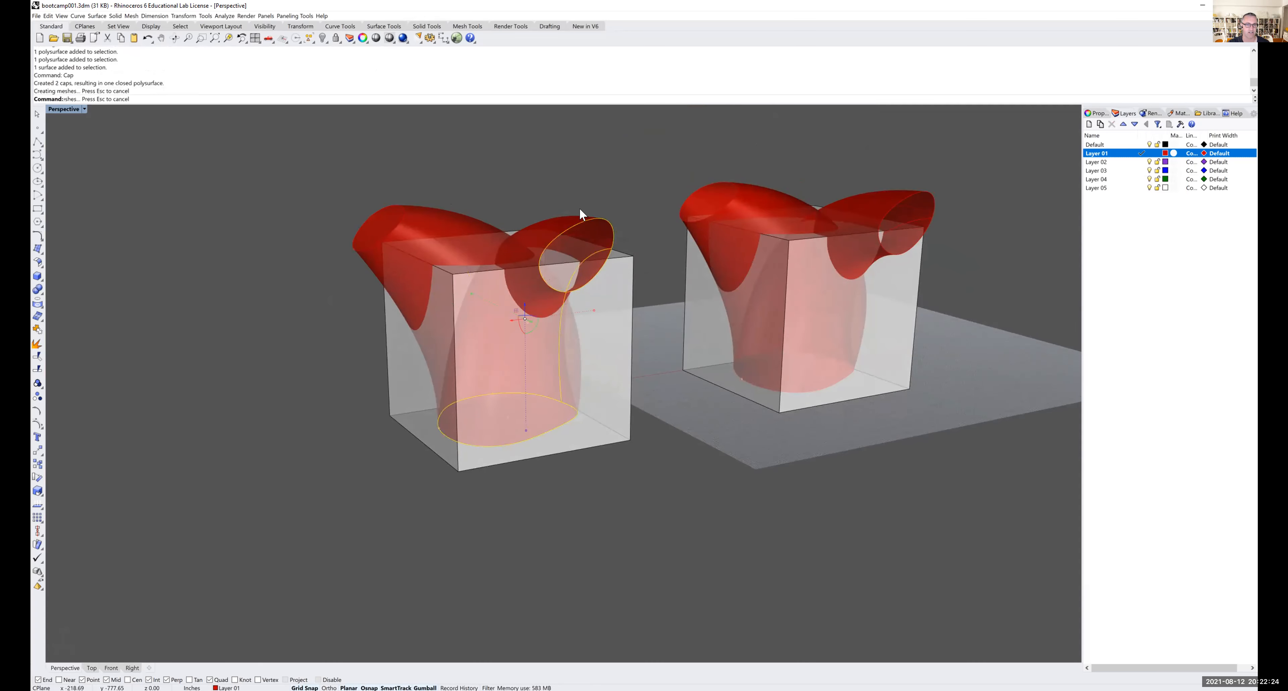
- Copy the box with the capped tubes and its curves another 20' along the X axis
right_click_drag(520, 299, 557, 269)
left_click_drag(465, 175, 726, 462)
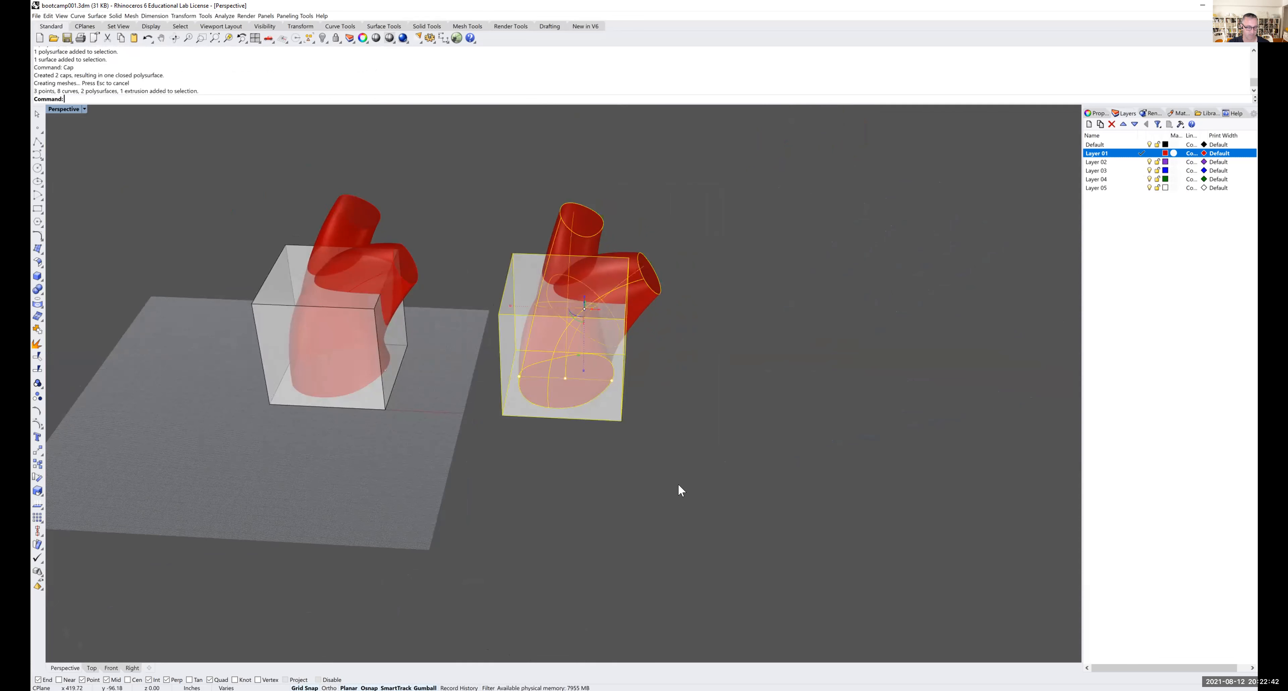
key("Return")
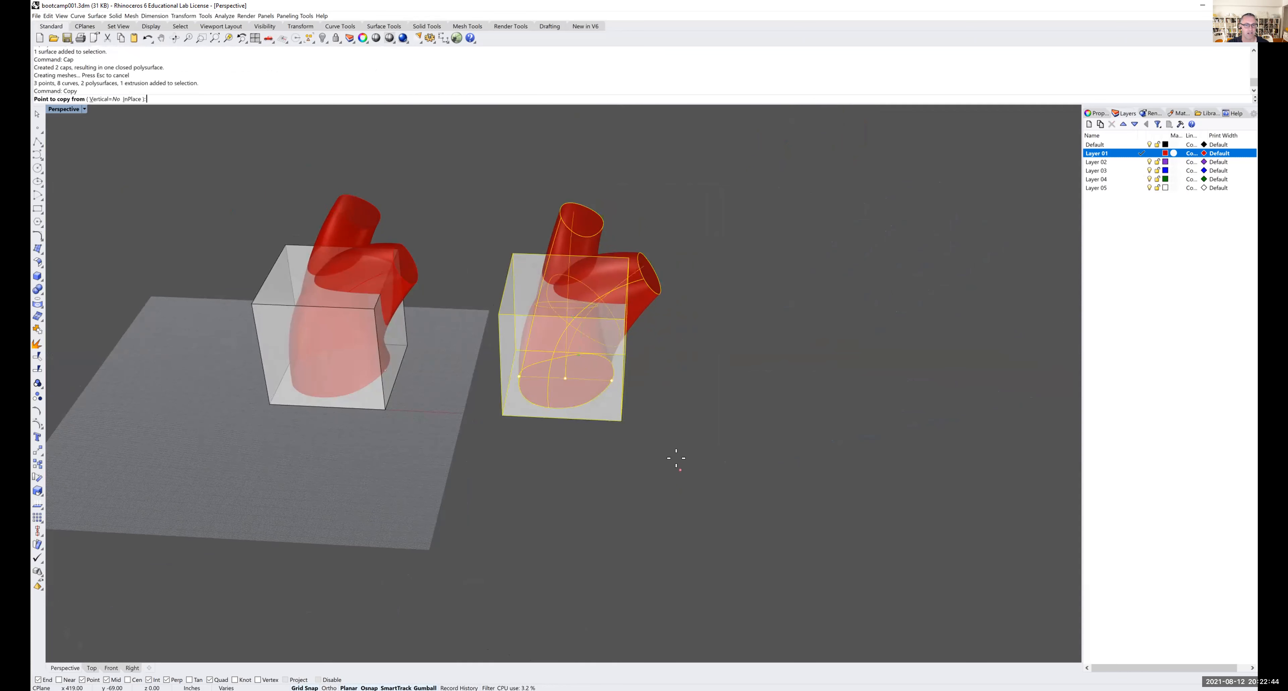
left_click(680, 462)
type("20'")
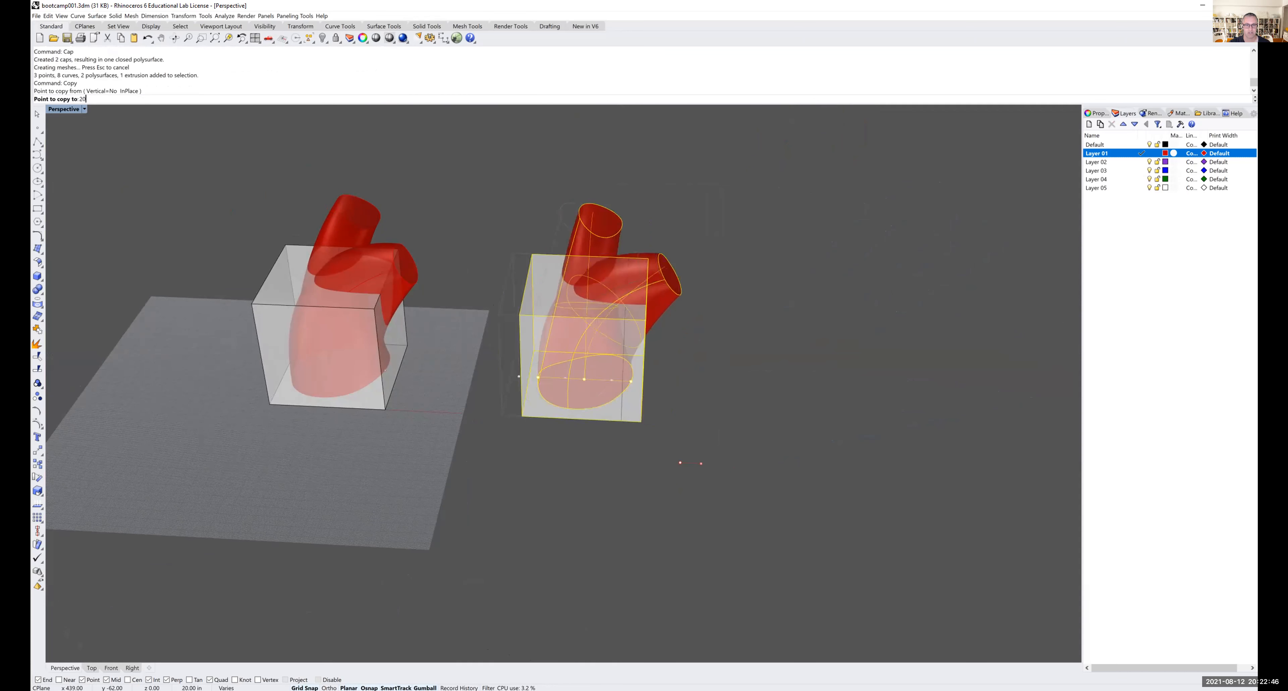
key("Return")
left_click(772, 458)
key("Return")
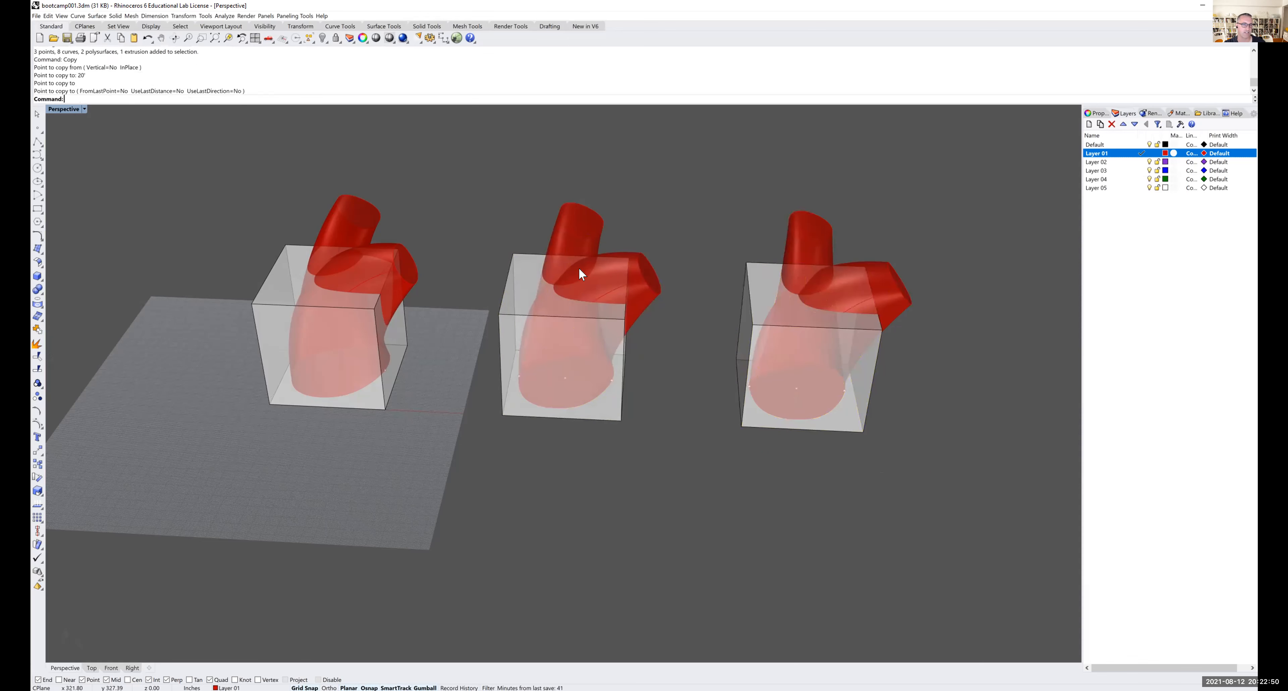
- Join the two capped tubes in the newest copy into one solid with a Boolean union
right_click_drag(606, 276, 504, 259, "shift")
right_click_drag(754, 282, 725, 275)
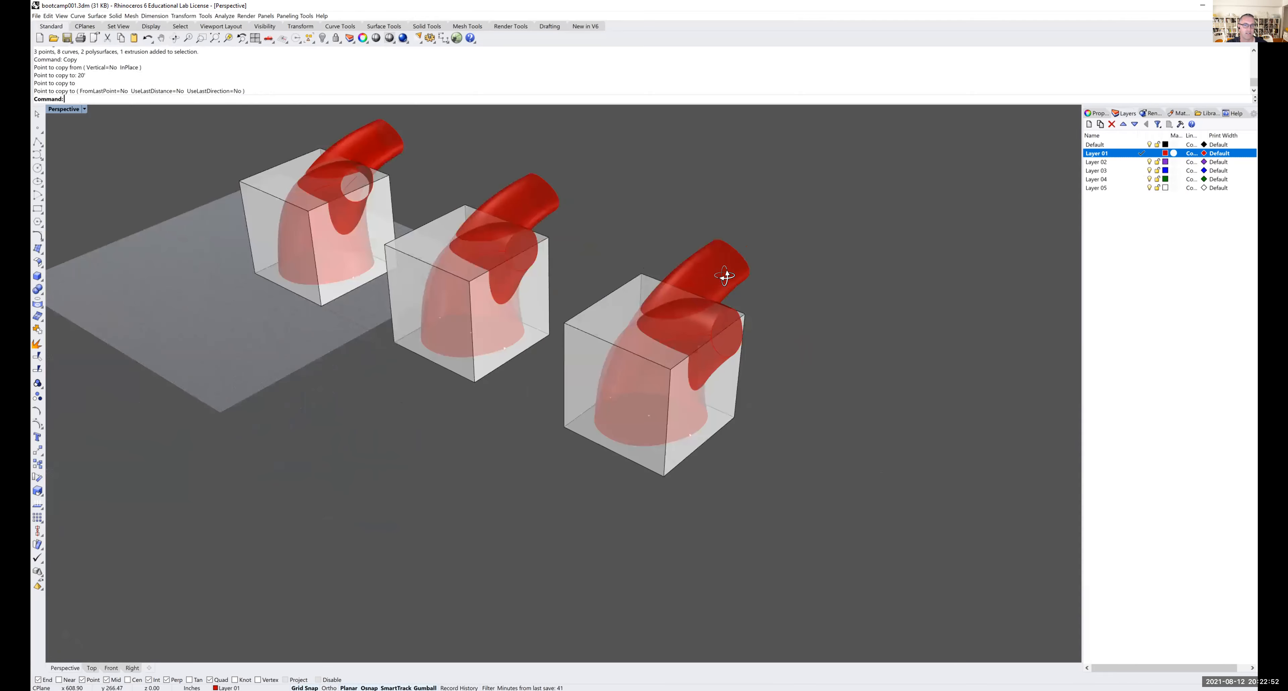
scroll(702, 318, "up", 2)
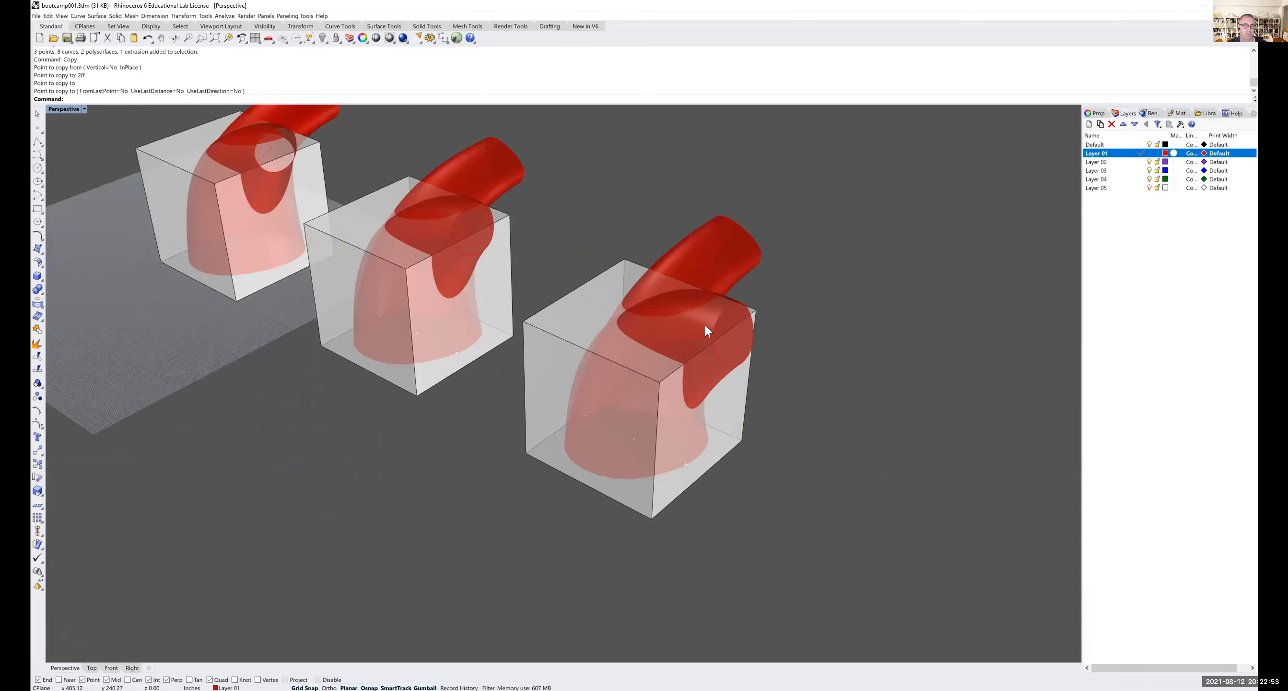
left_click(715, 264)
left_click(794, 270)
right_click_drag(790, 279, 730, 272)
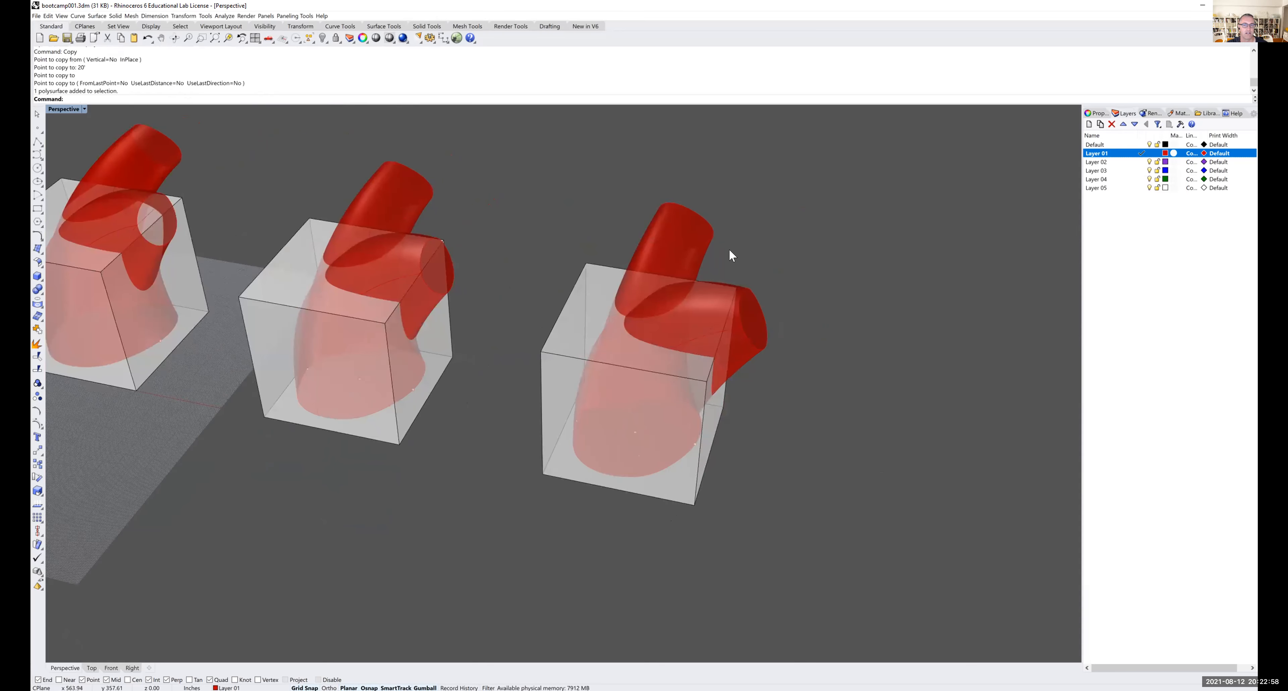
scroll(727, 250, "up", 2)
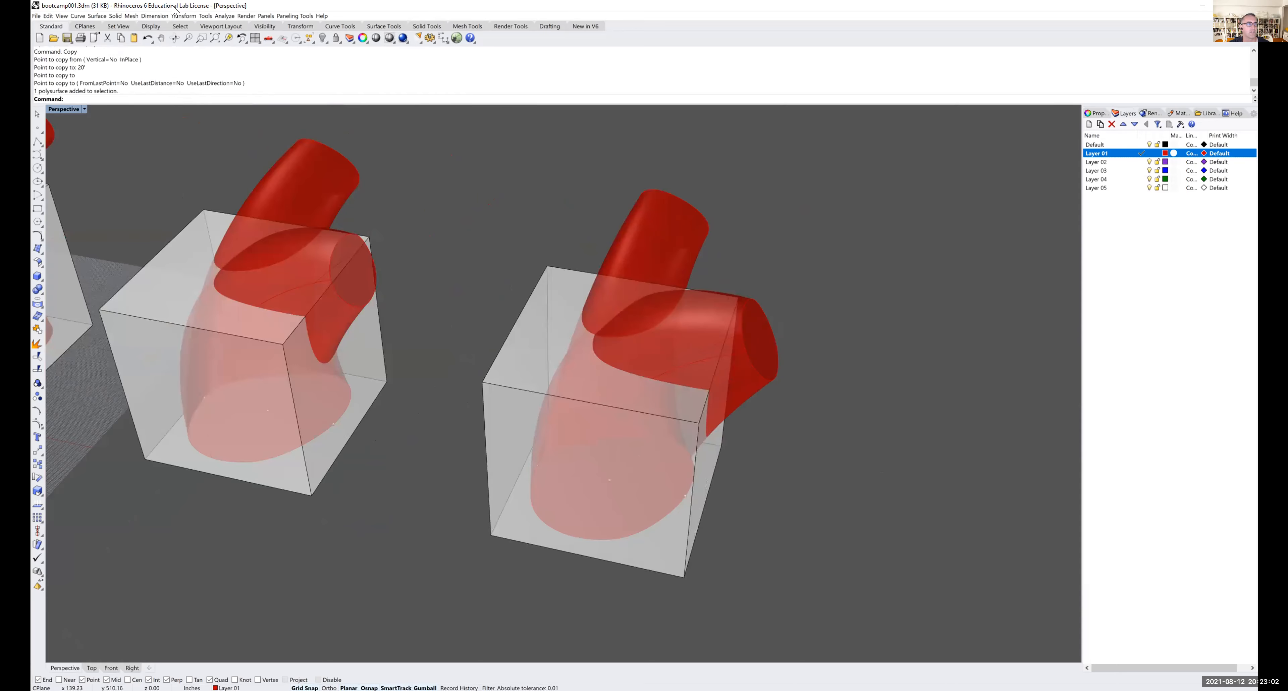
left_click(115, 15)
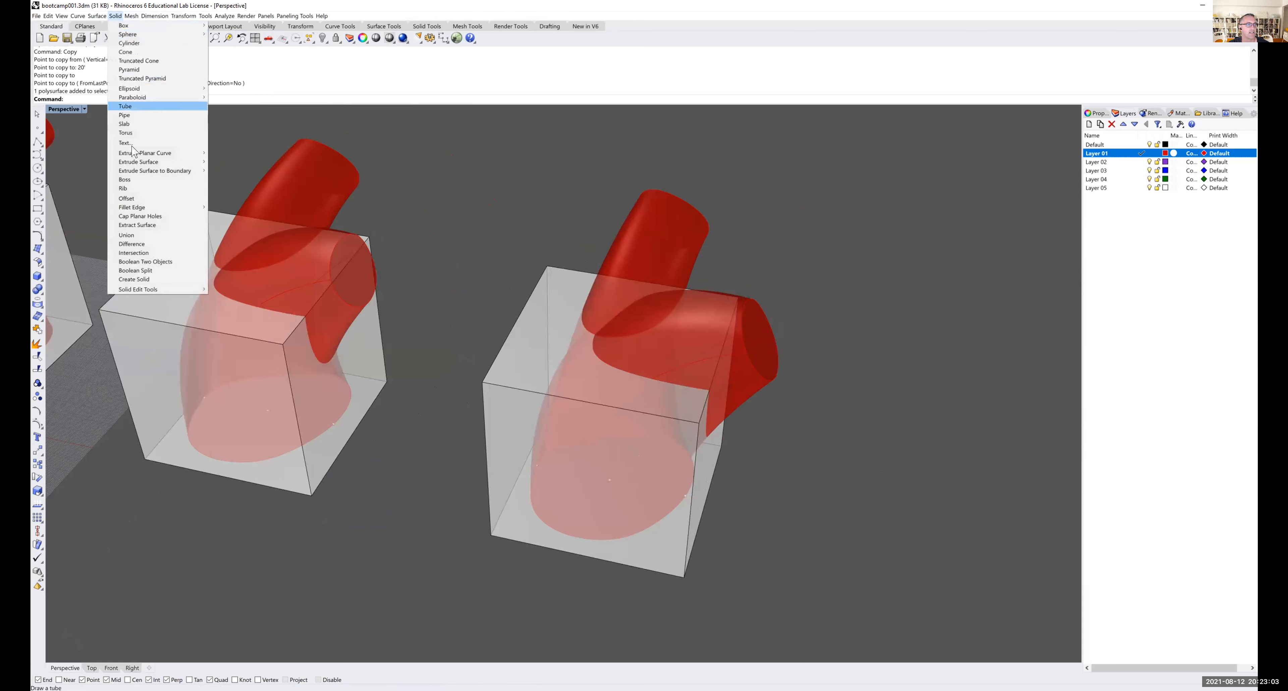
left_click(129, 236)
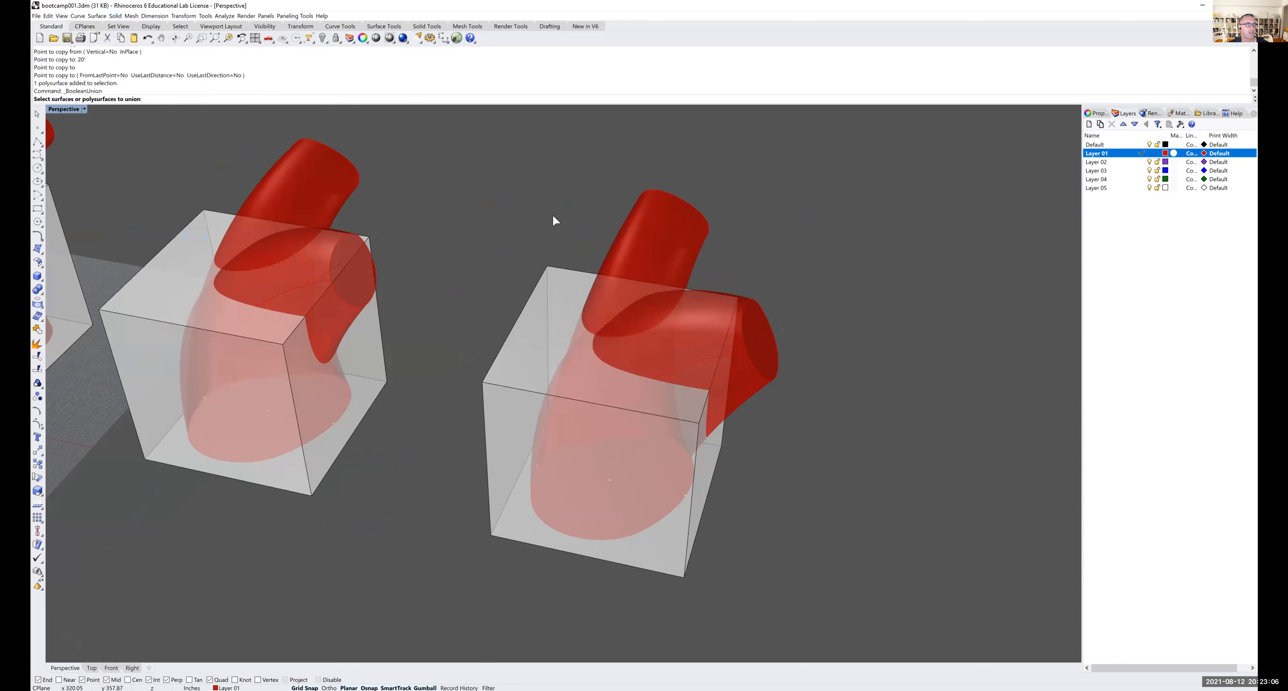
left_click(666, 223)
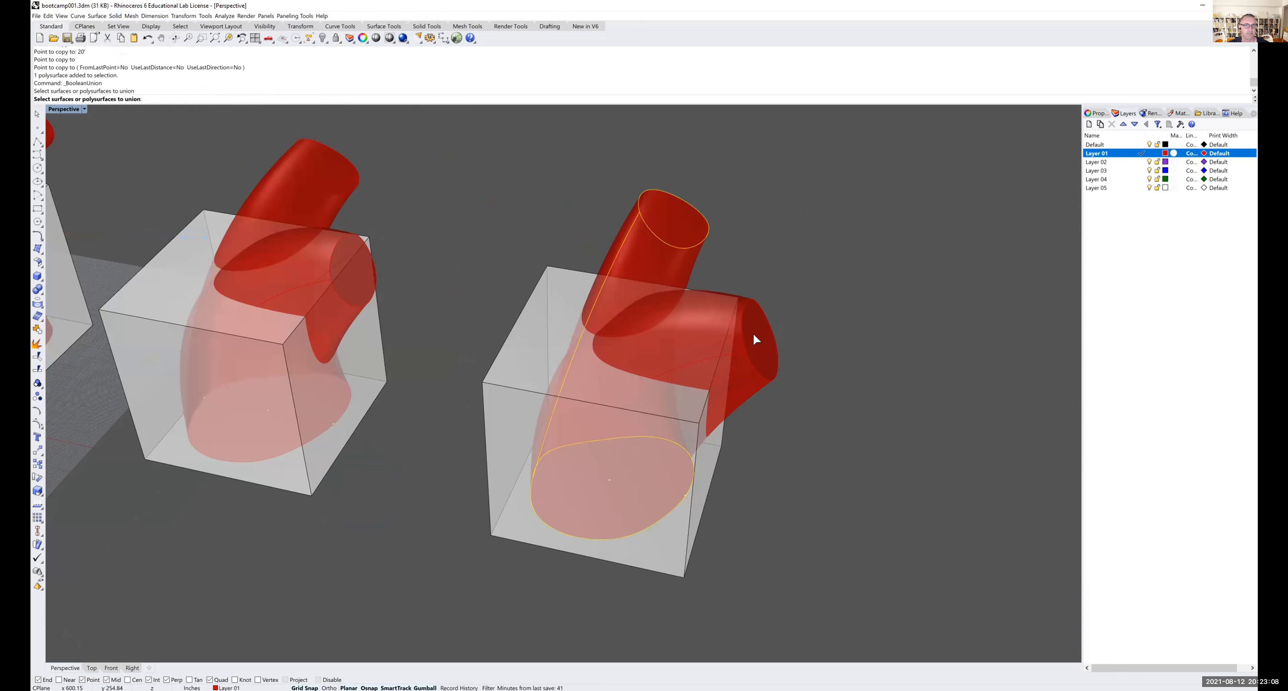
right_click(801, 292)
right_click_drag(801, 292, 659, 294)
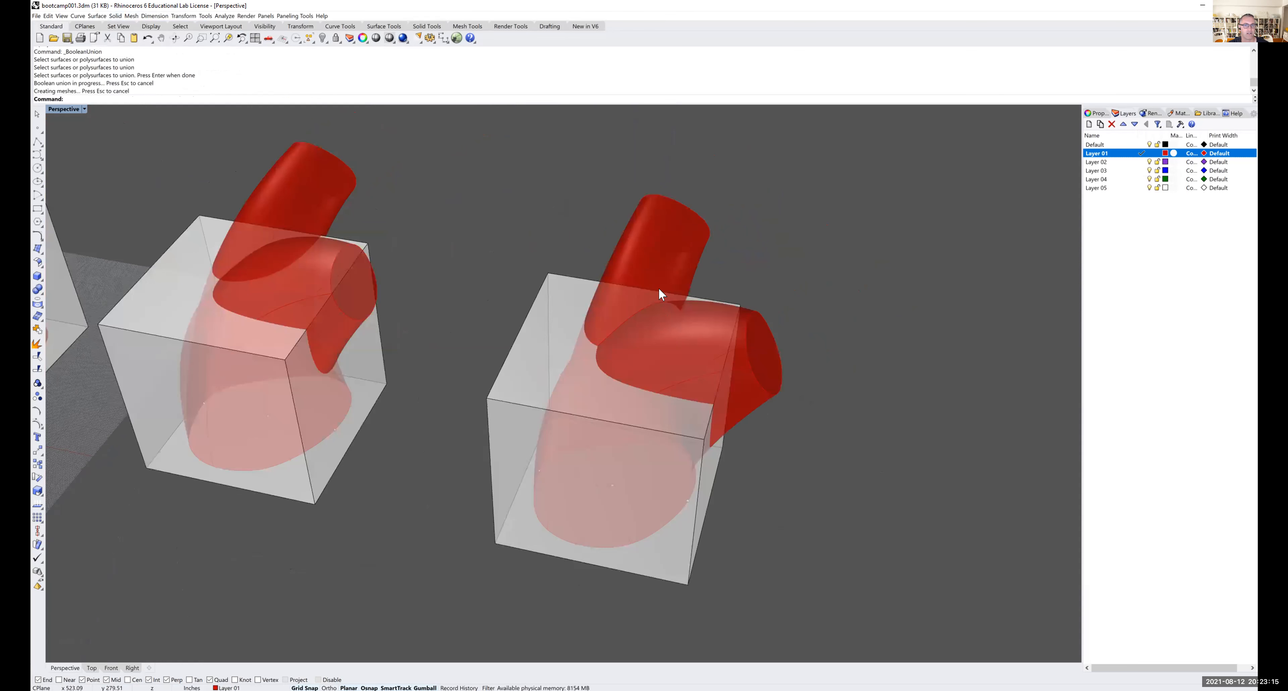
- Select the united tube solid in the newest copy and compare it with the neighbouring copies from several angles
left_click(654, 258)
right_click_drag(590, 264, 531, 273)
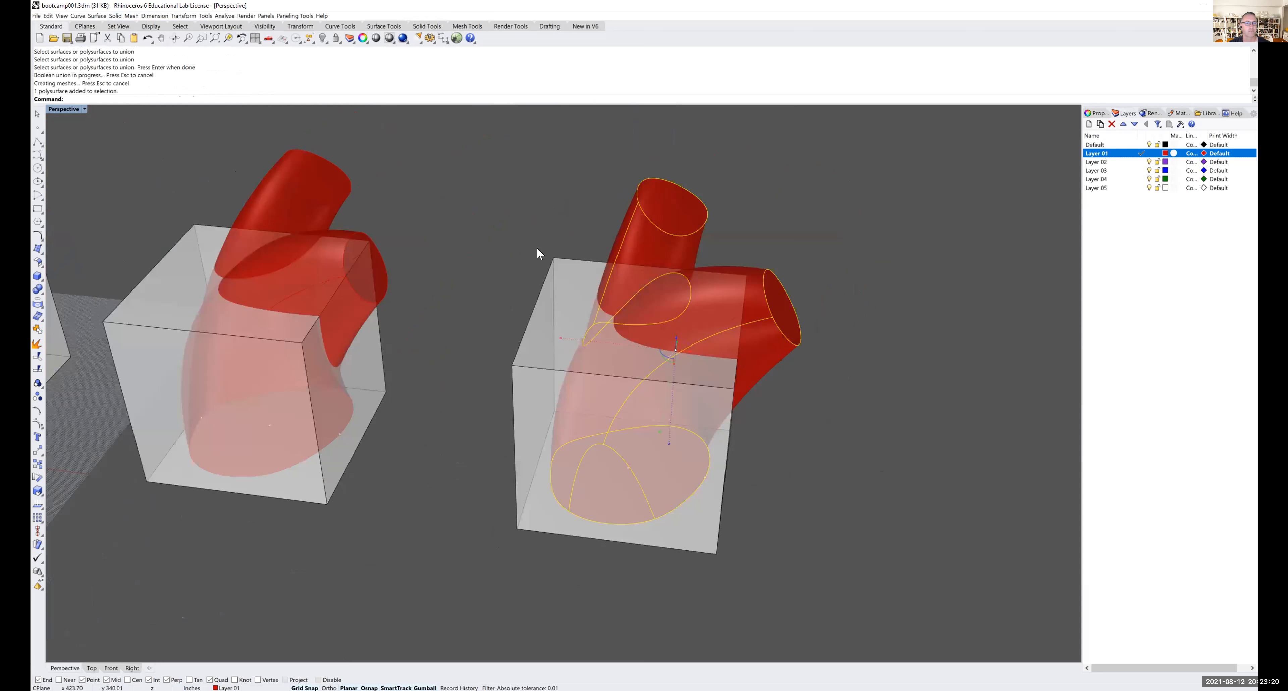
scroll(536, 246, "down", 2)
left_click(497, 232)
right_click_drag(498, 233, 601, 231, "shift")
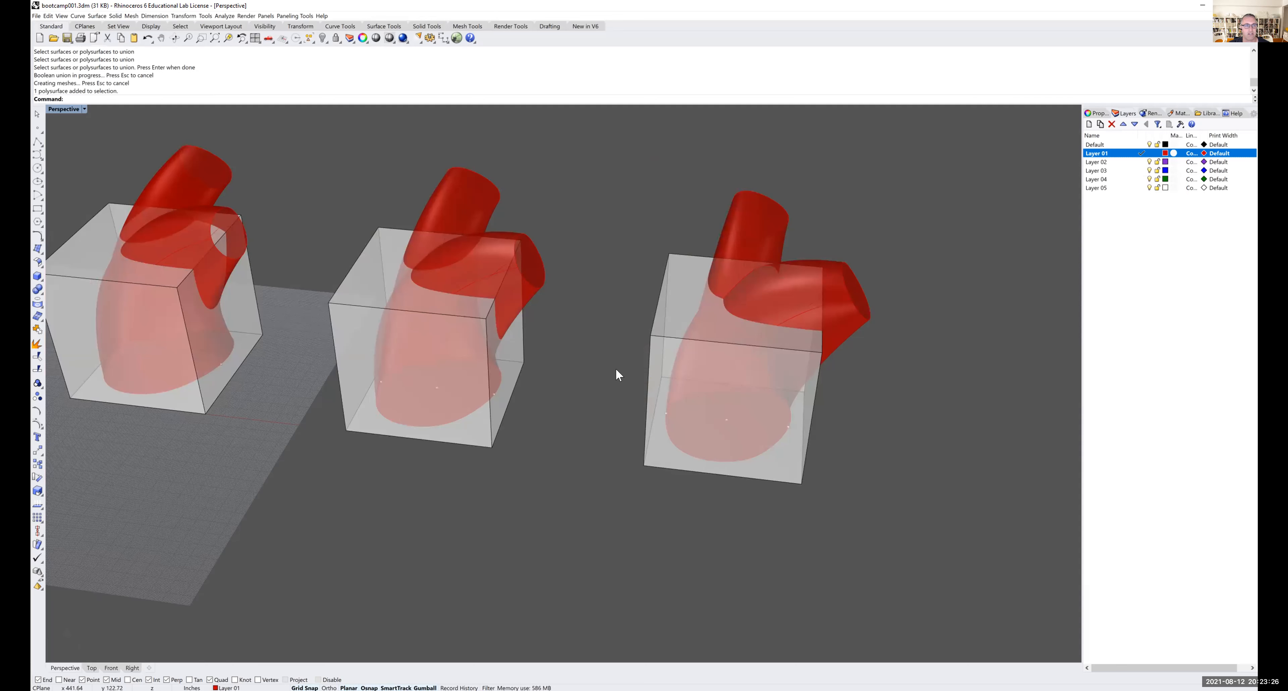
right_click_drag(786, 289, 789, 237)
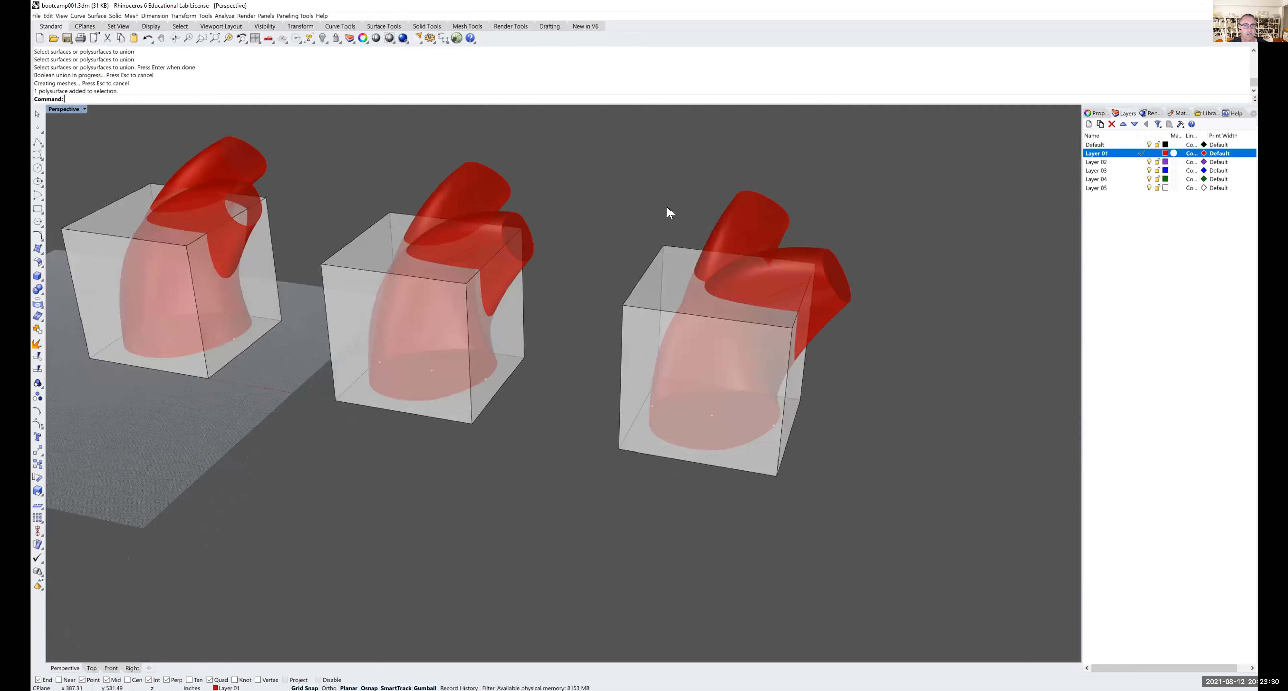
left_click(705, 347)
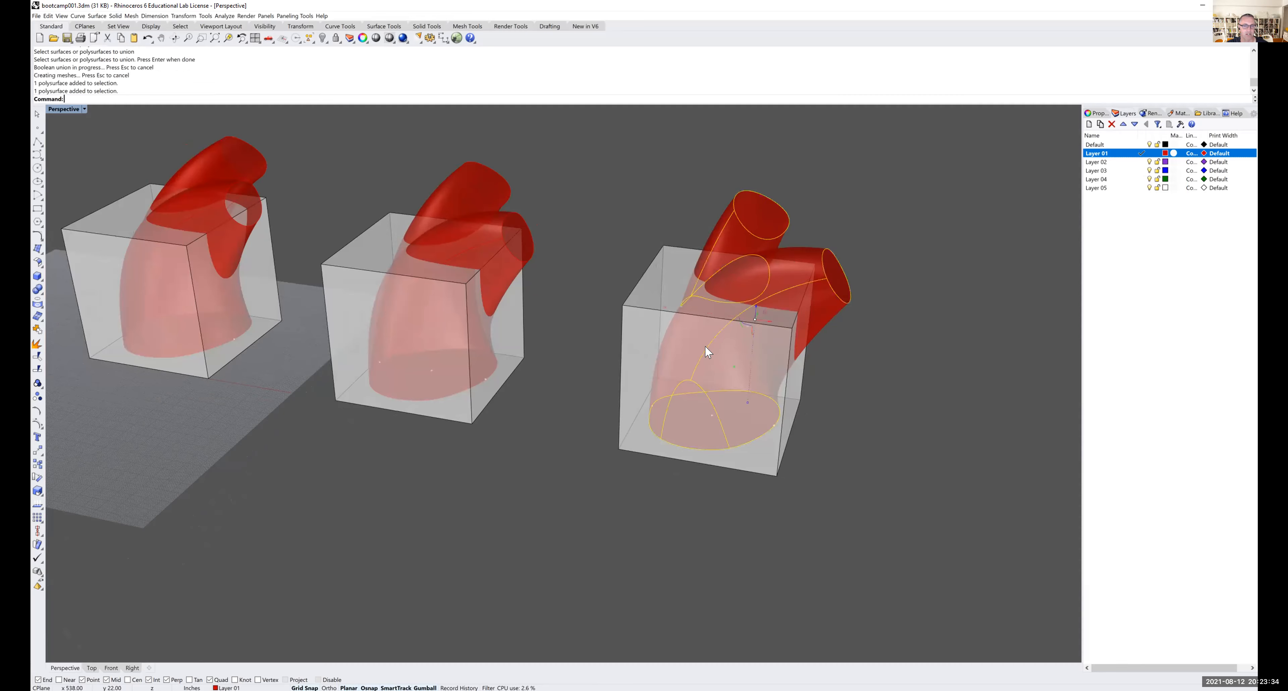
key("Escape")
- Hide the box and the united tube solid of the newest copy, leaving its construction curves and points in view
left_click(655, 293)
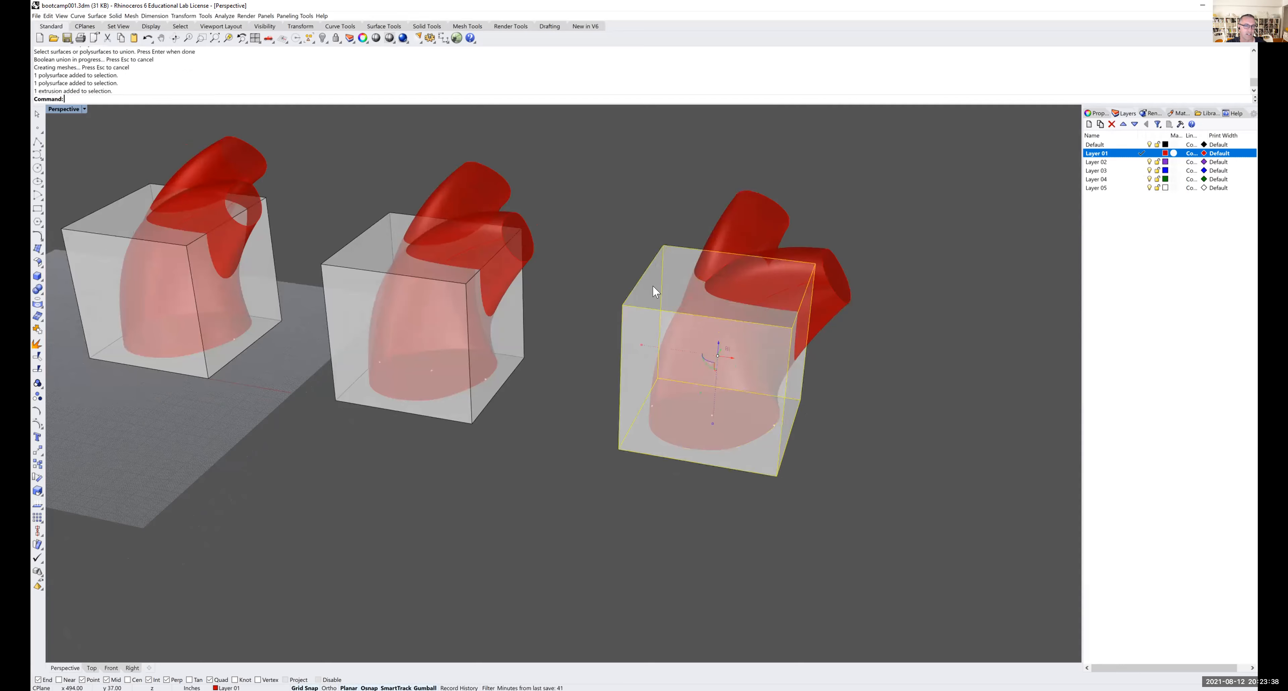
left_click(655, 235)
left_click(656, 278)
left_click(735, 231, "shift")
left_click(776, 177)
left_click(760, 211)
left_click(670, 263, "shift")
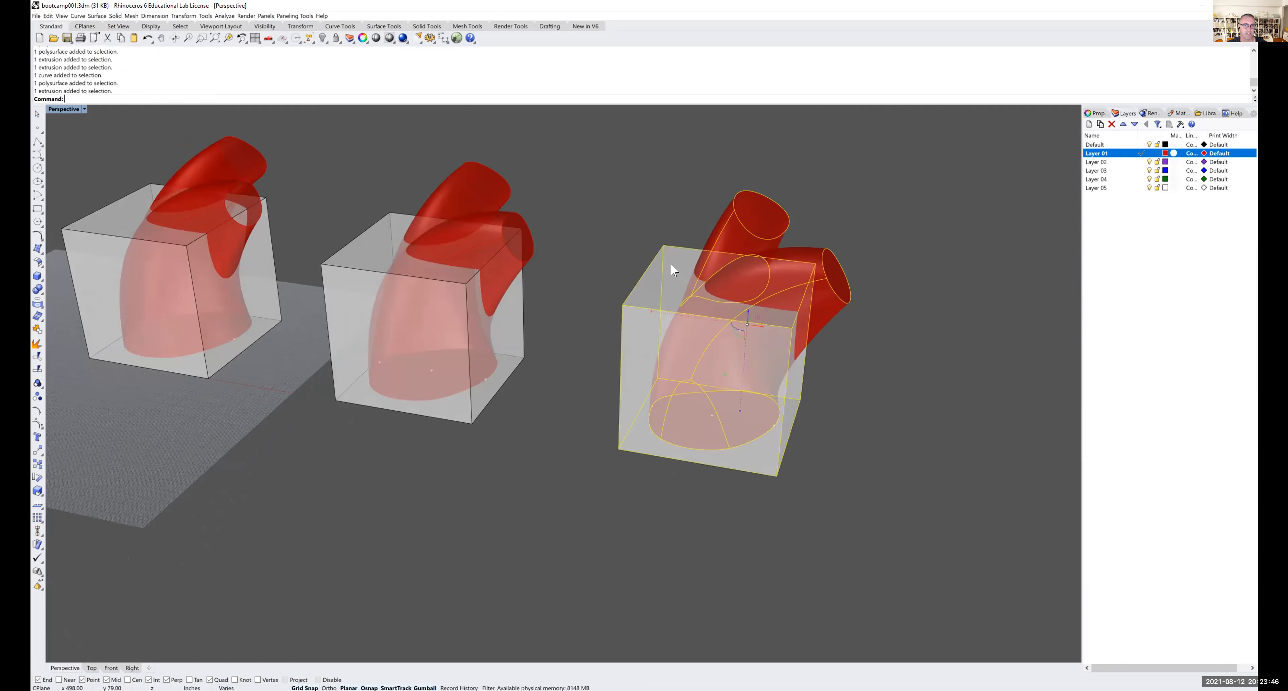
left_click(323, 39)
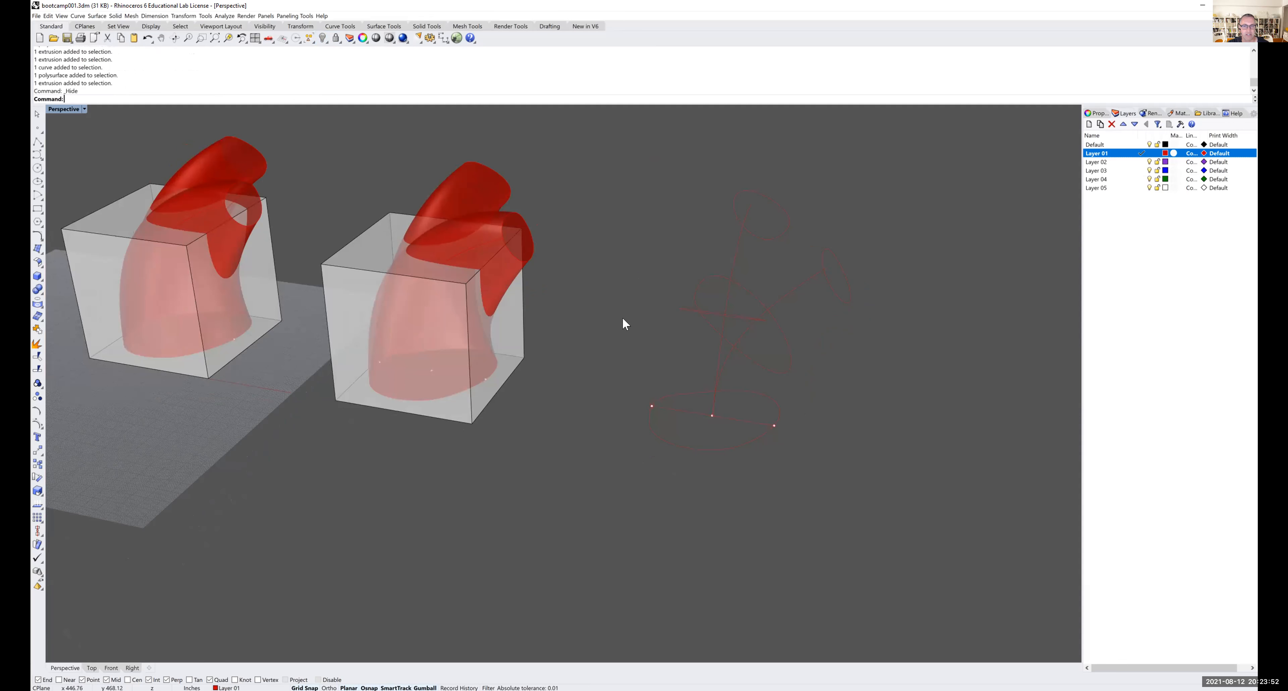
- Delete the leftover curves and points of the newest copy and show the hidden box and tube solid again
left_click_drag(611, 157, 927, 512)
key("Delete")
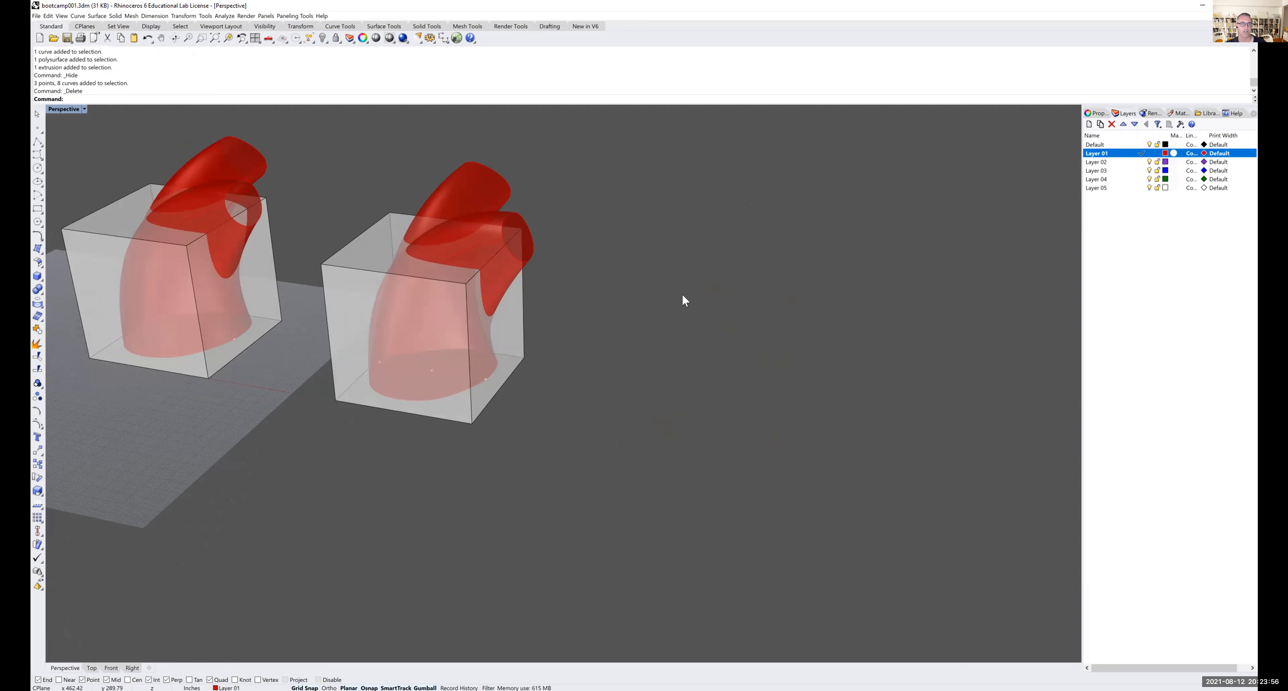
right_click(323, 39)
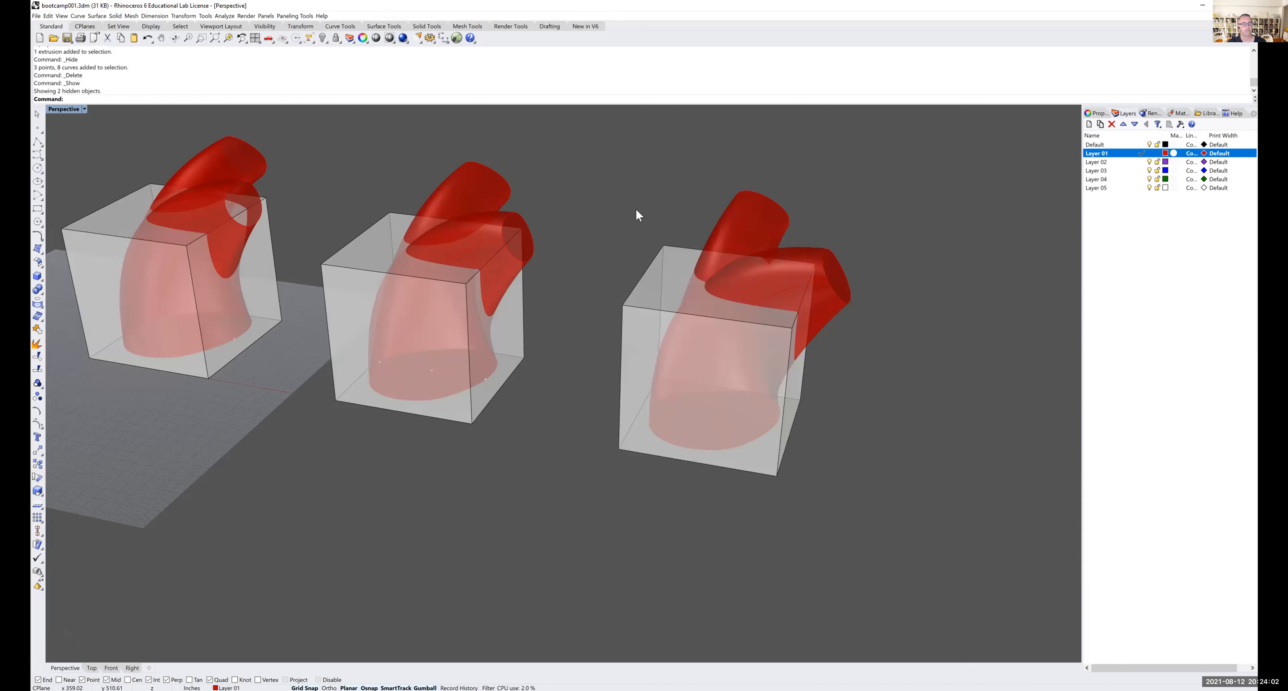
- Rename Layer 02 as loft3 and make it the current layer
right_click_drag(608, 272, 681, 299, "shift")
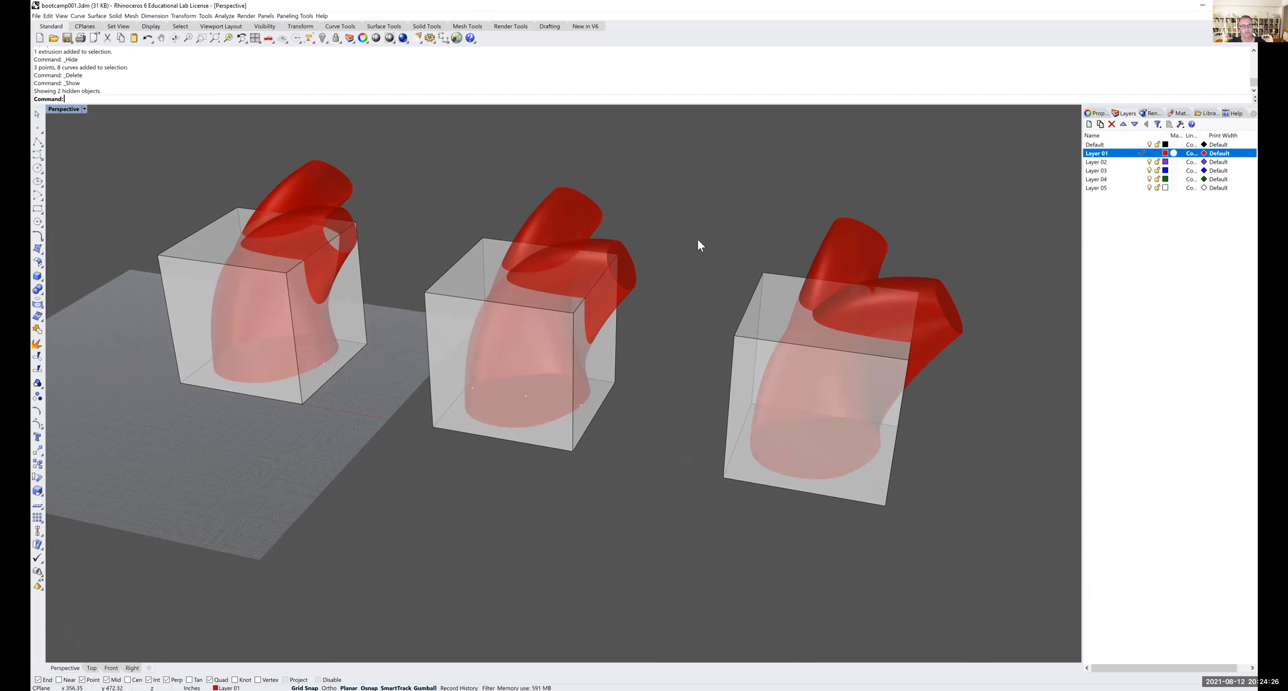
right_click_drag(719, 325, 744, 333, "shift")
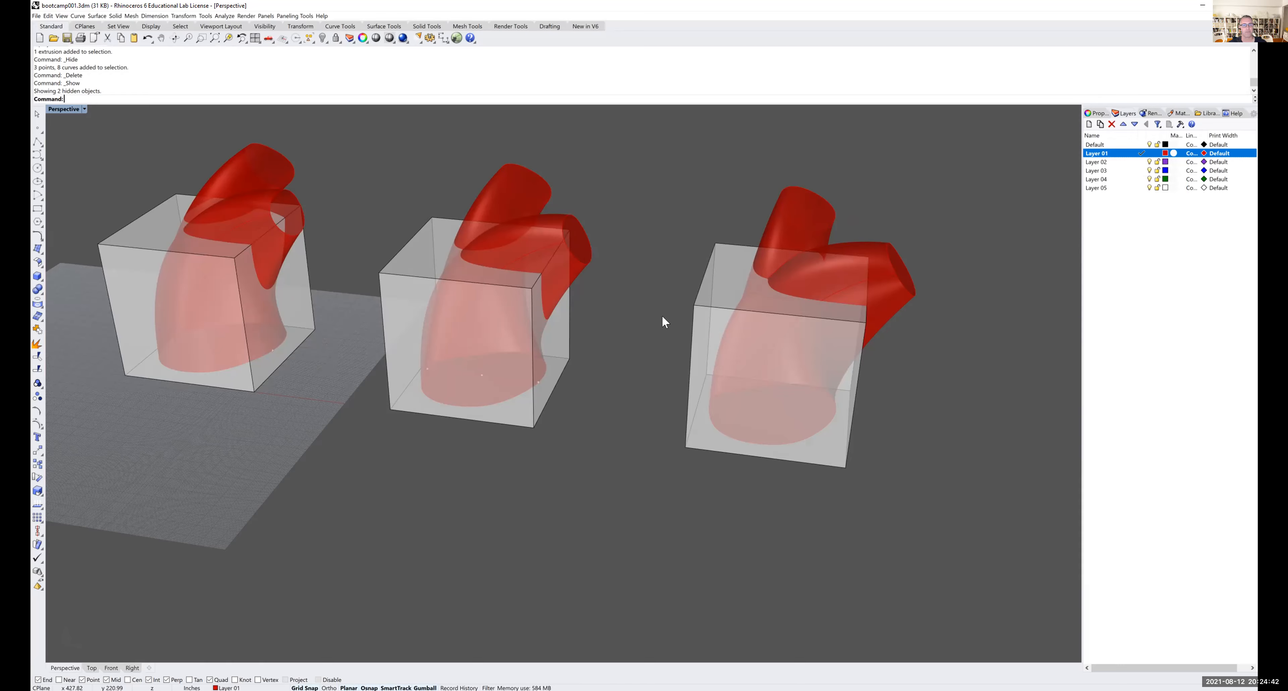
left_click(1148, 144)
left_click(1148, 145)
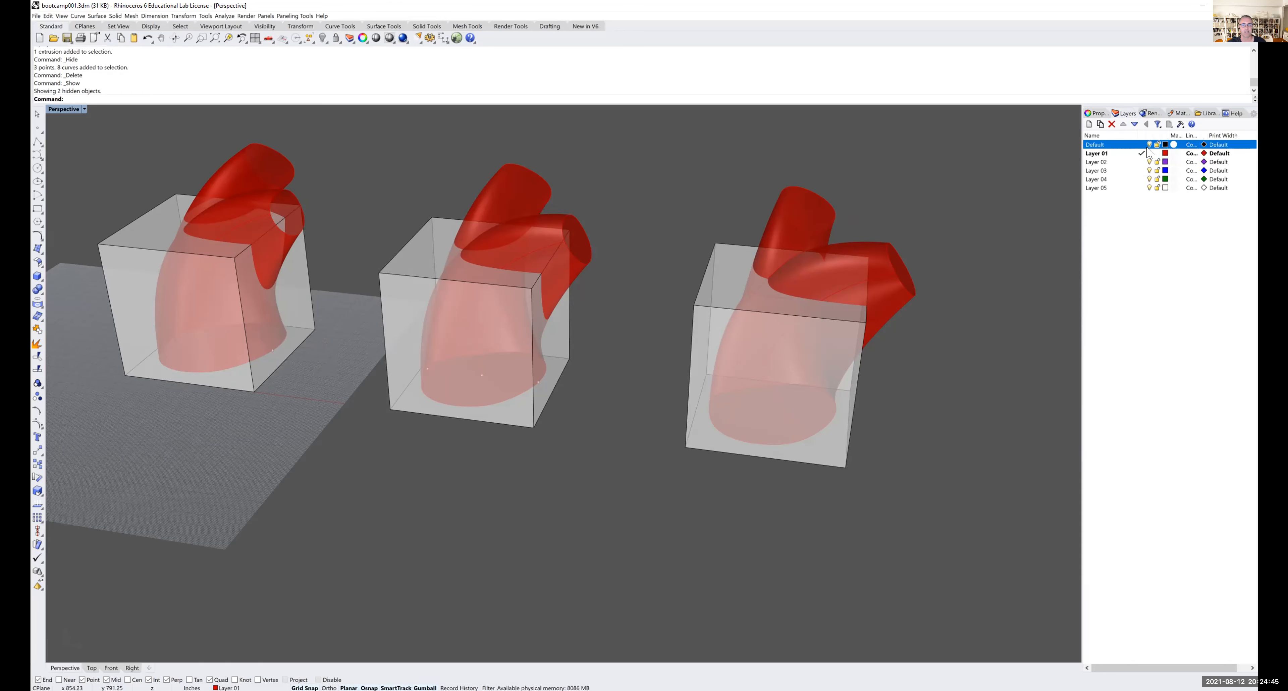
left_click(1098, 161)
left_click(1097, 163)
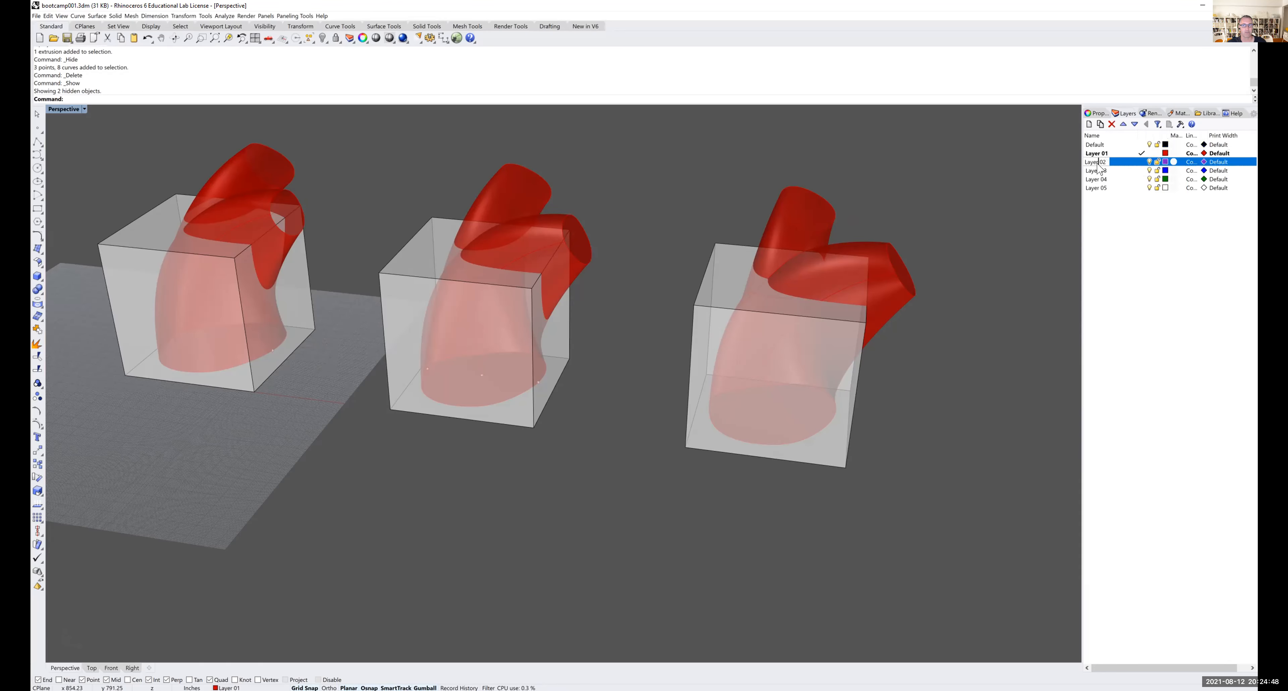
key("BackSpace")
key("BackSpace")
key("BackSpace")
key("BackSpace")
key("BackSpace")
key("BackSpace")
type("loft3")
key("Return")
left_click(1141, 161)
- Move the united tube solid in the newest copy to the loft3 layer
left_click(815, 212)
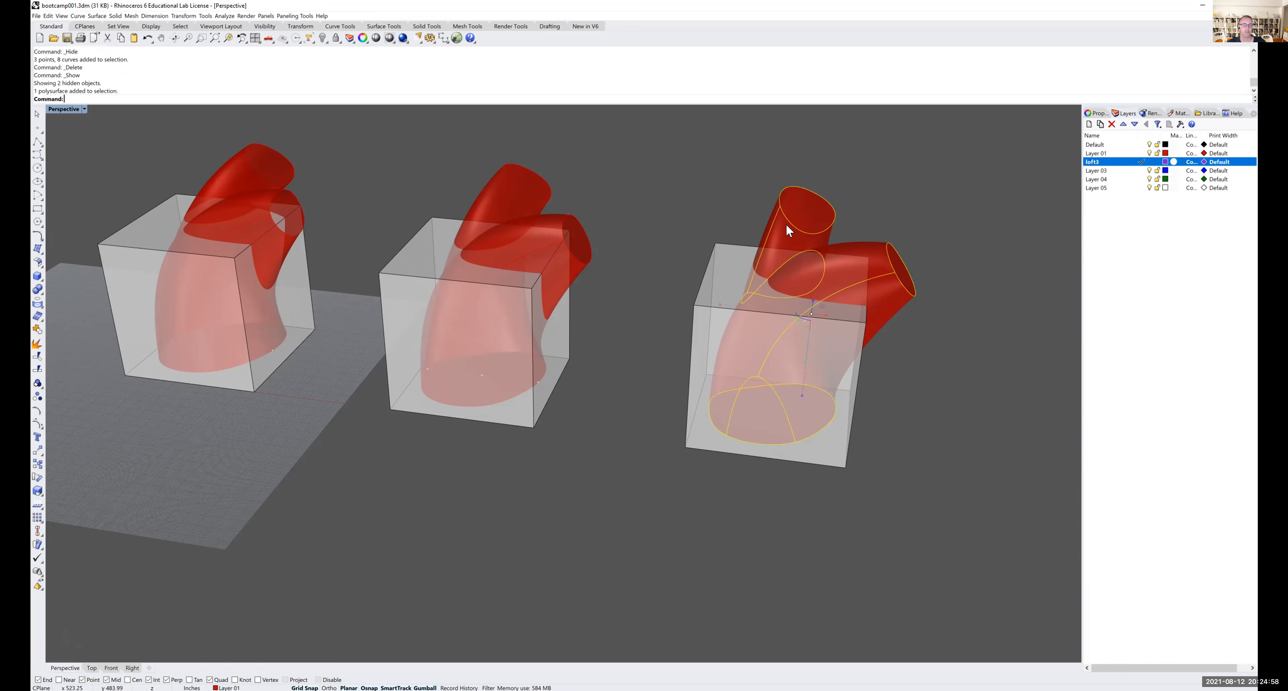
left_click(1098, 114)
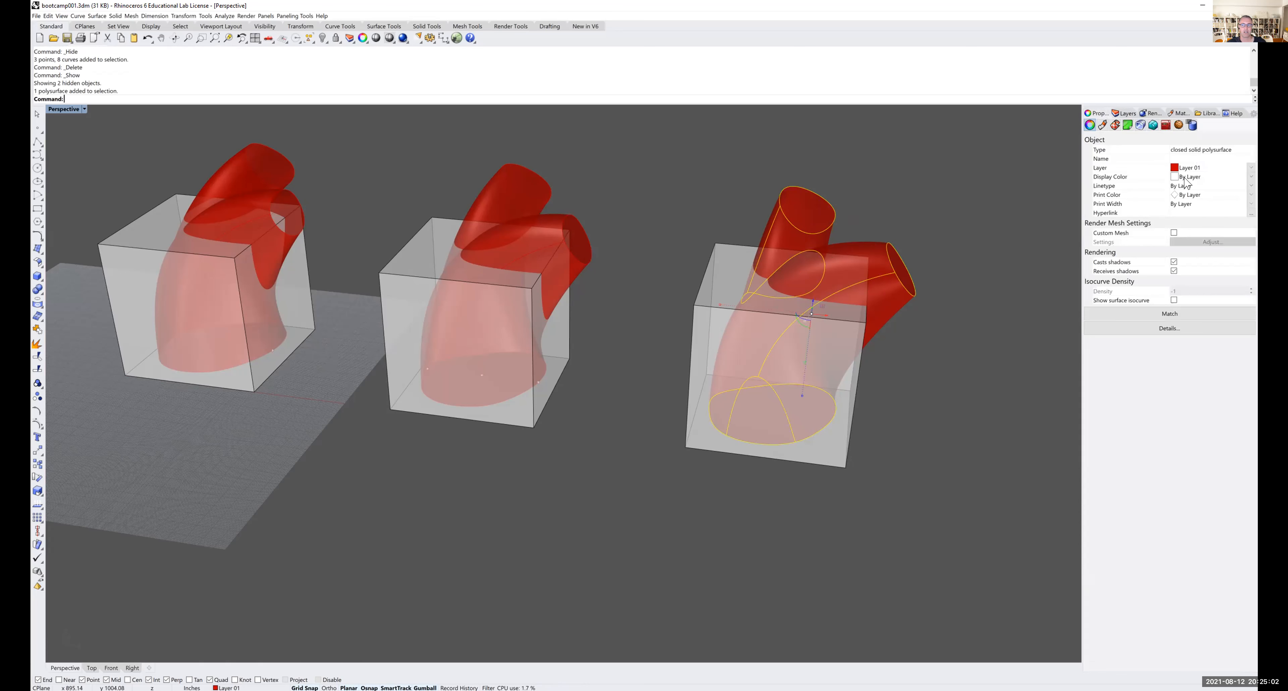
left_click(1192, 168)
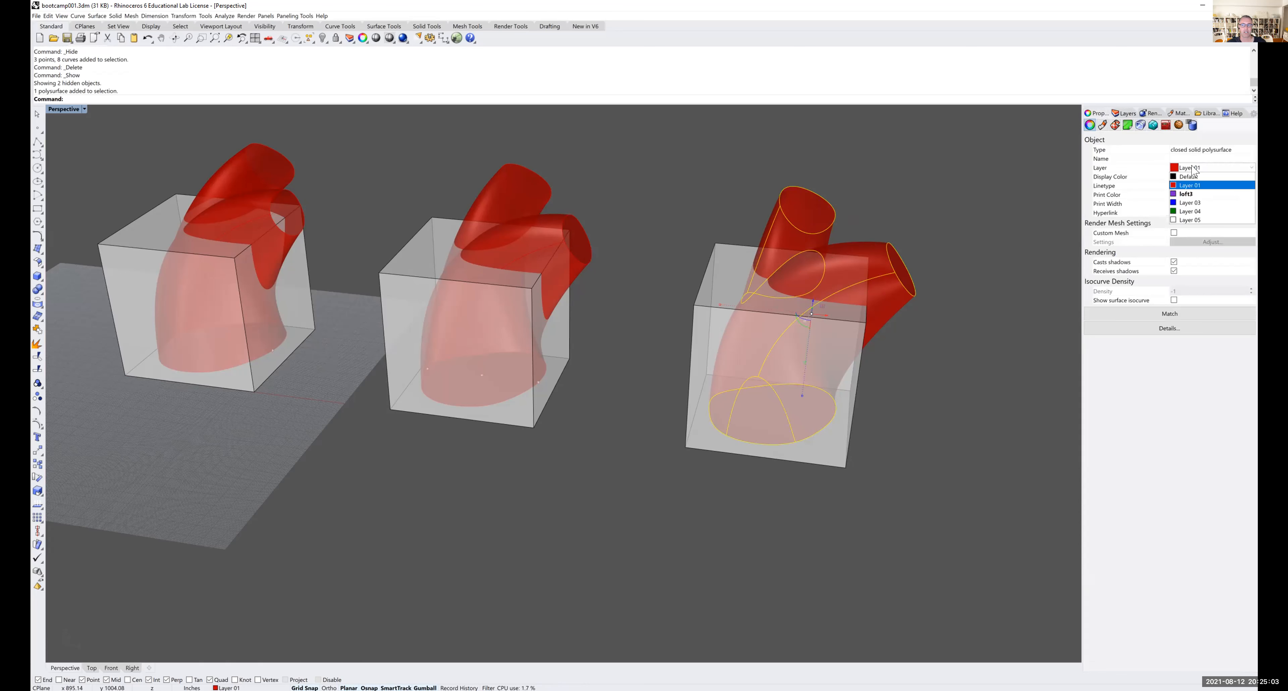
left_click(1193, 195)
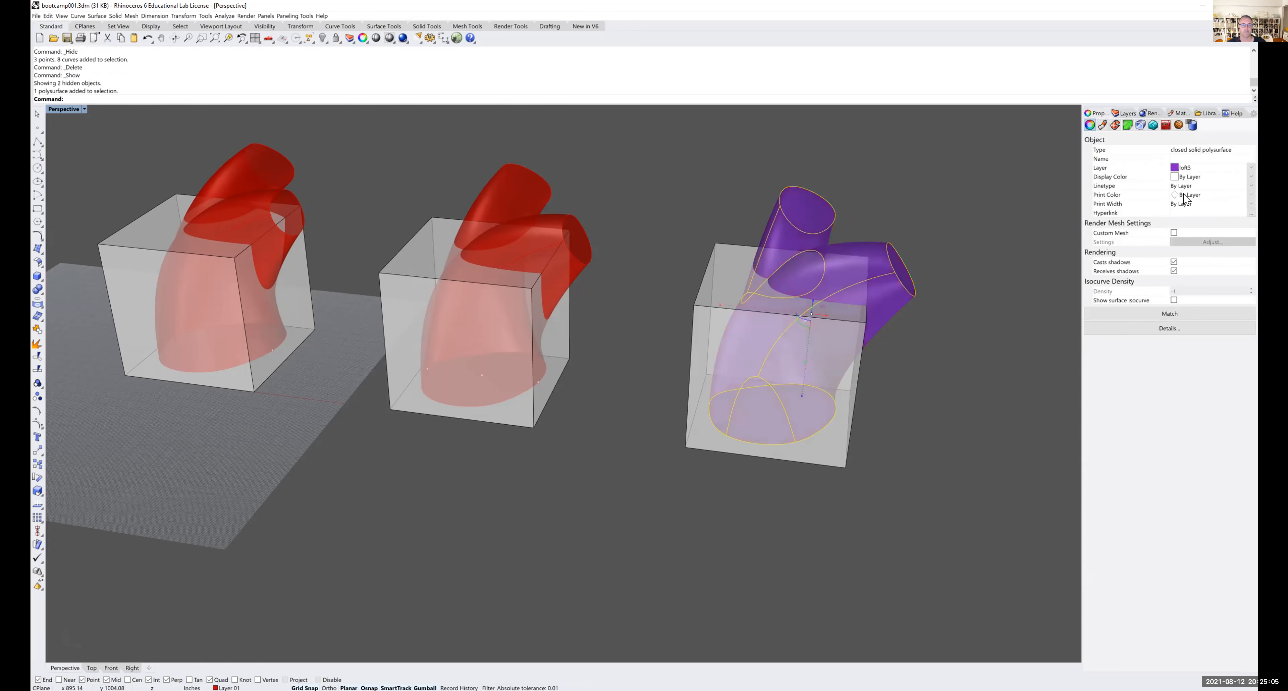
left_click(988, 232)
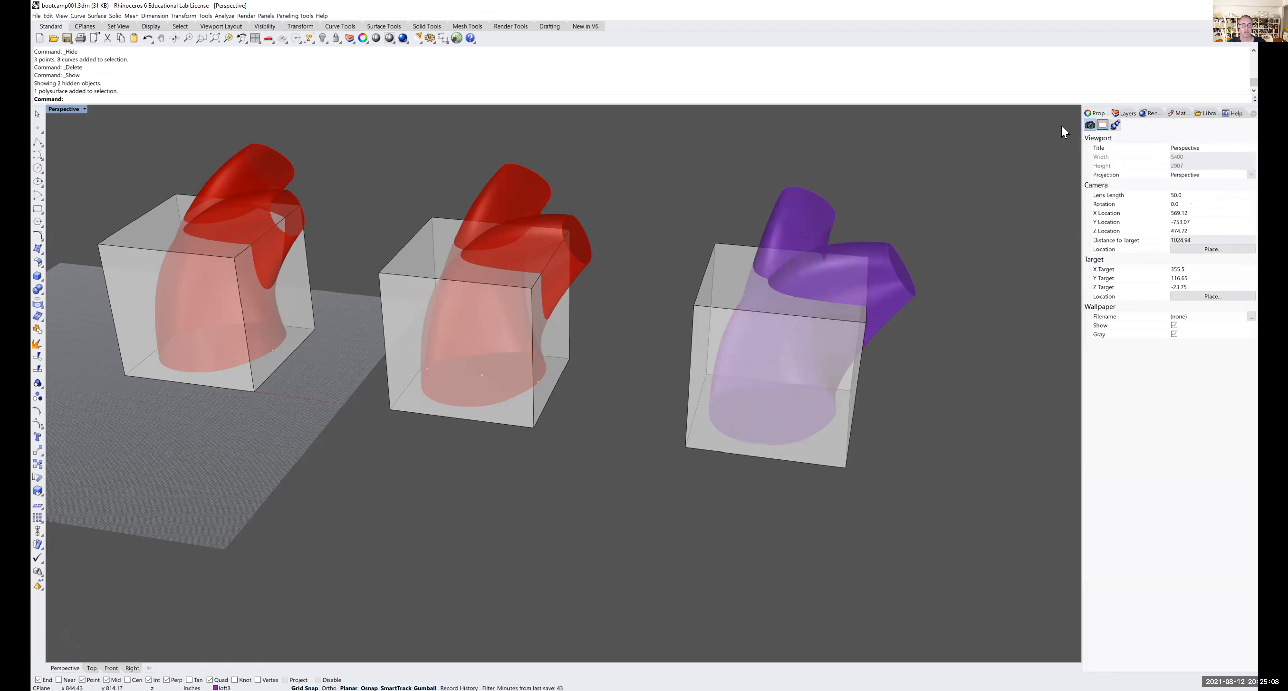
- Switch Layer 01 and the Default layer off and back on, one after the other, to check which objects they hold
left_click(1123, 113)
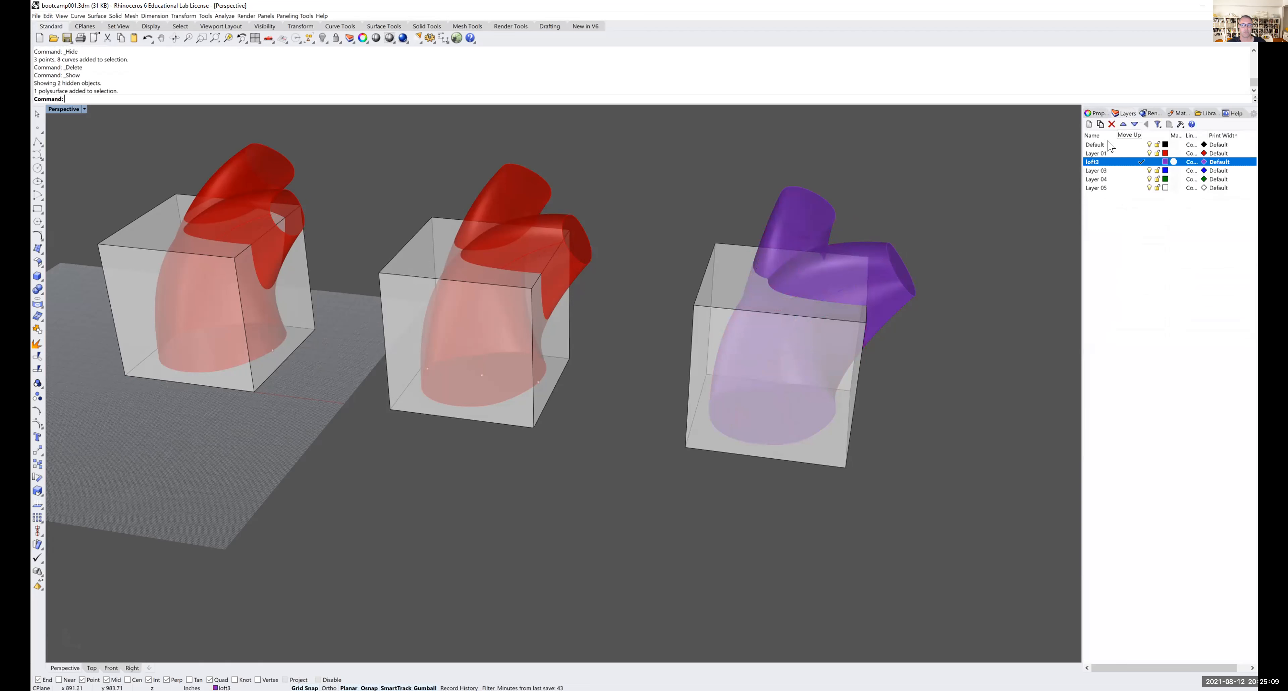
left_click(1149, 153)
left_click(1149, 153)
left_click(1148, 145)
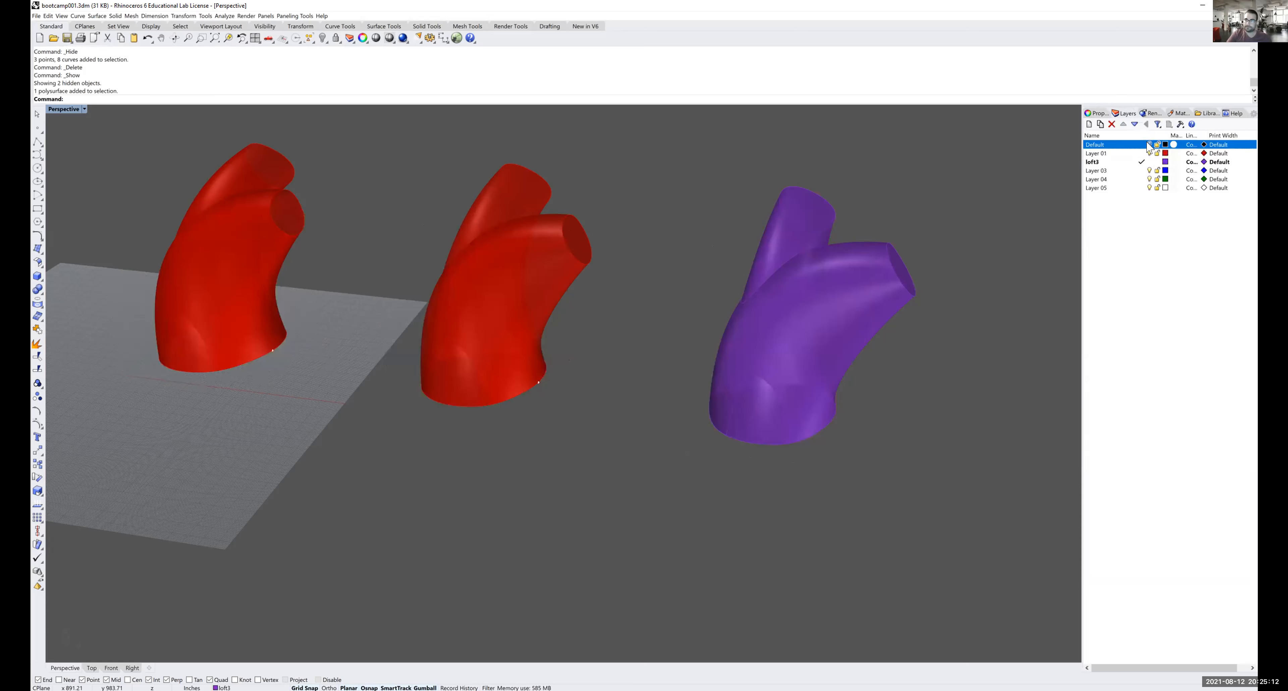
left_click(1149, 145)
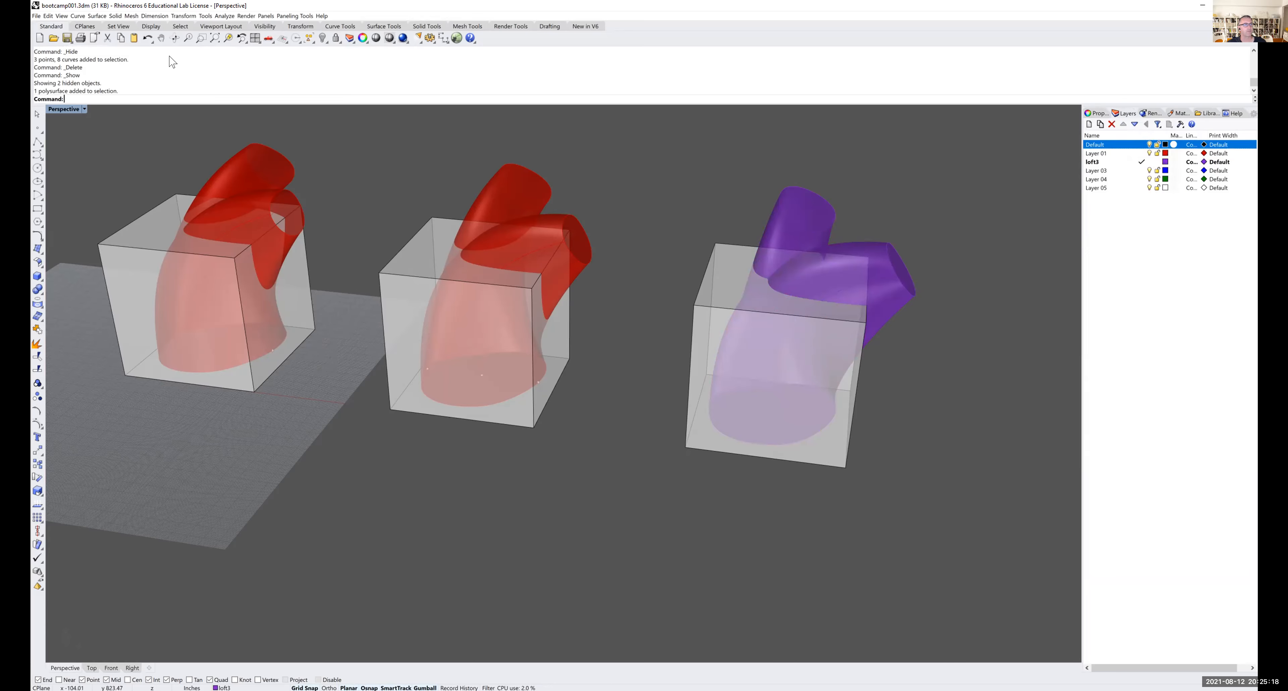
left_click(48, 16)
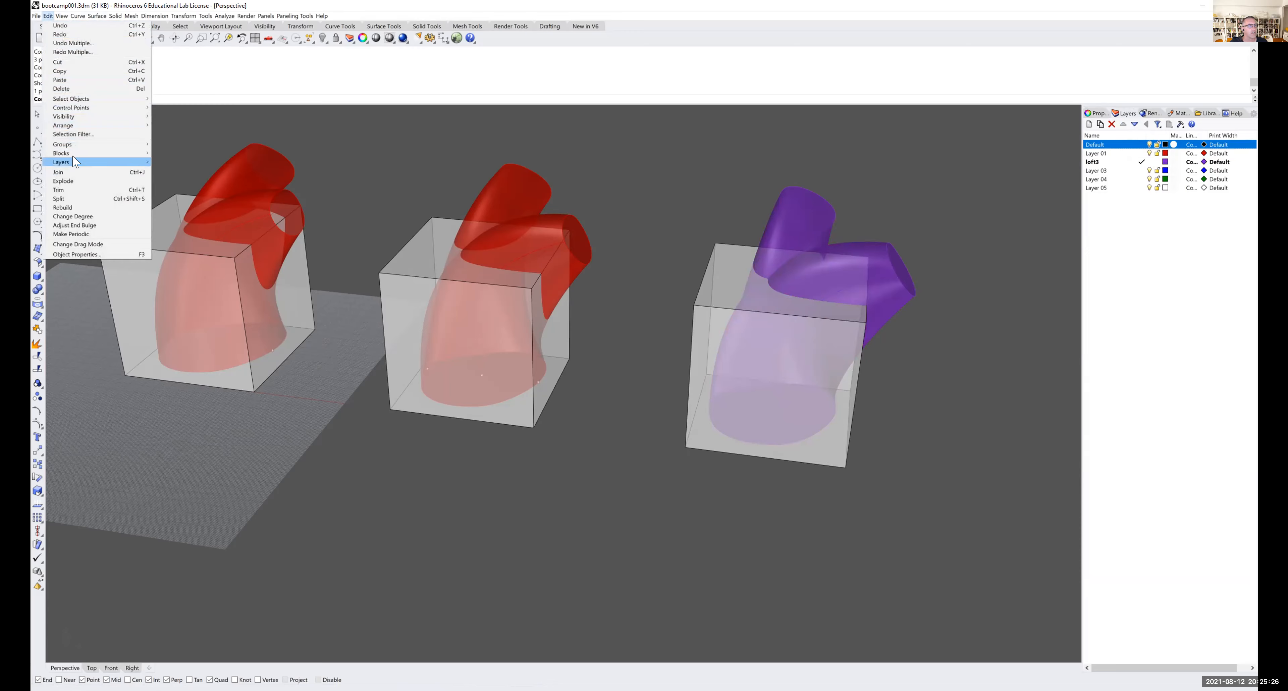
mouse_move(73, 99)
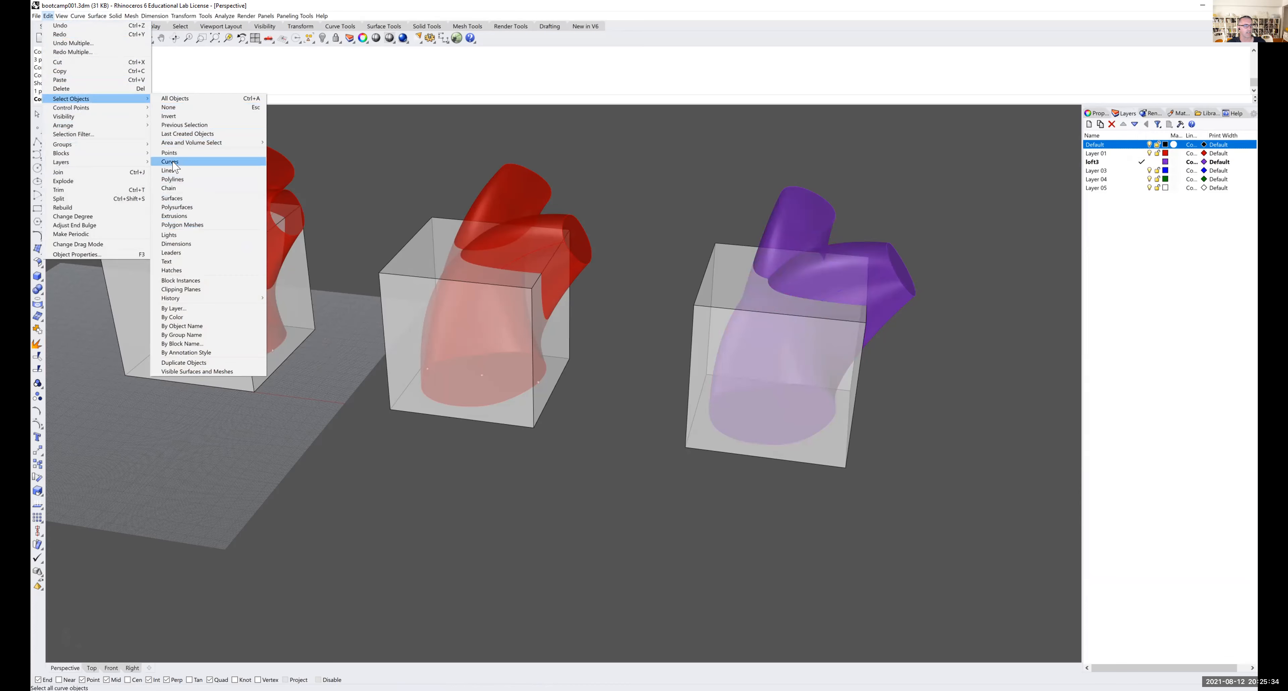
left_click(350, 145)
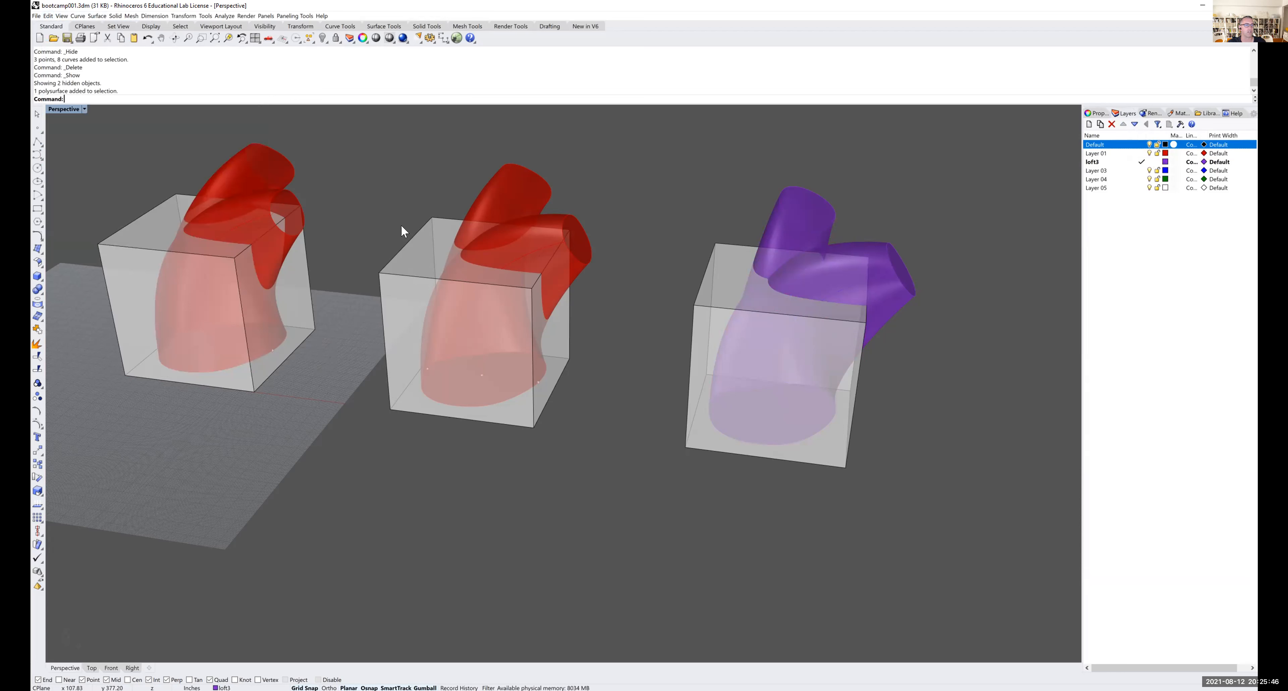
- Group the three transparent boxes and reselect them to check that they act as one object
left_click(139, 245)
left_click(423, 246, "shift")
left_click(727, 279, "shift")
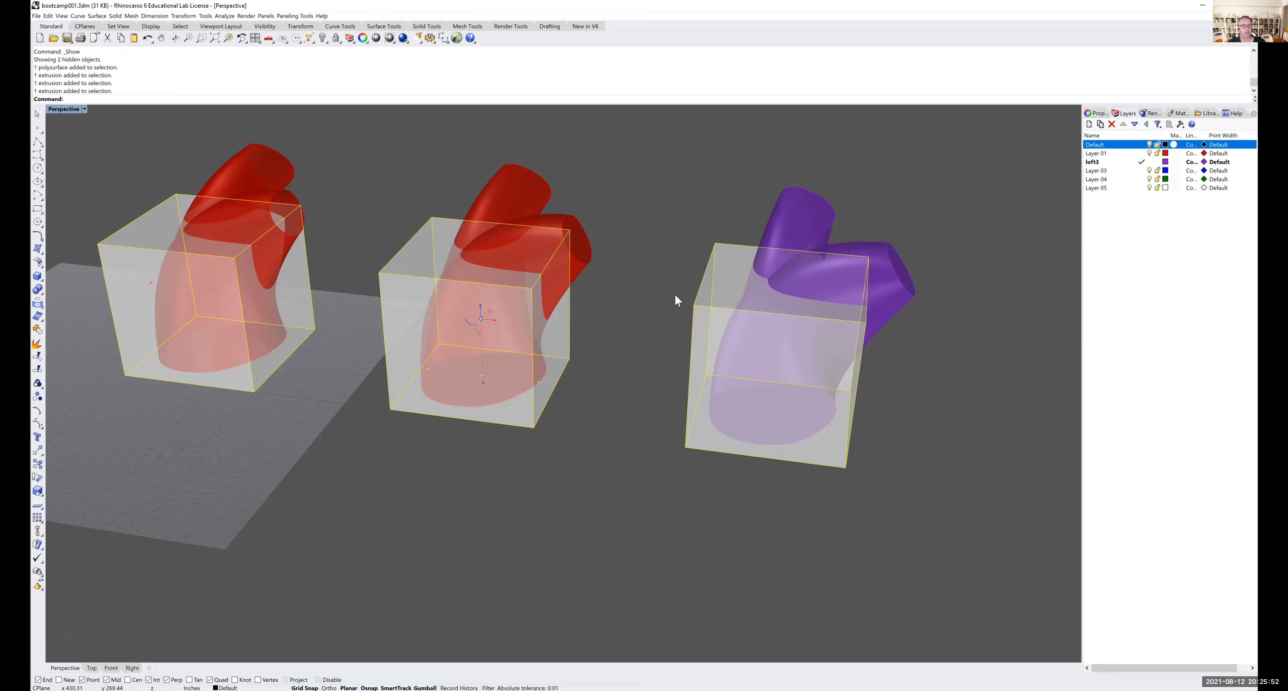
key("ctrl+g")
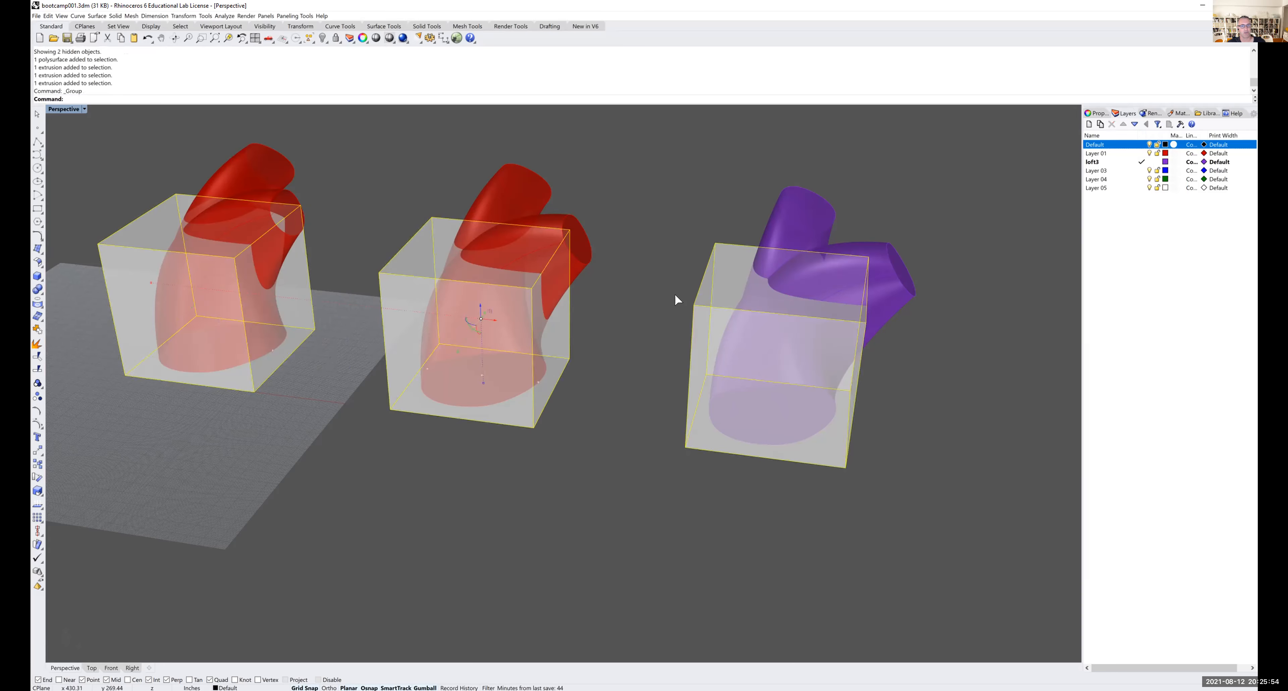
left_click(728, 257)
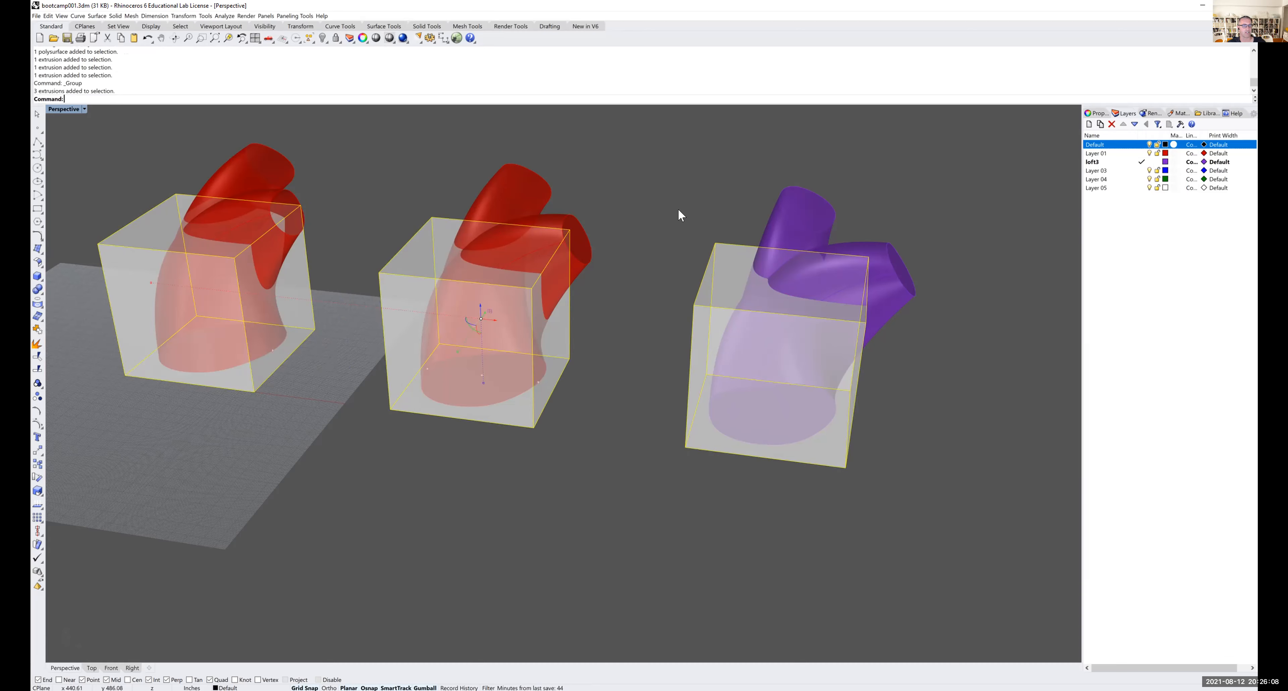
left_click(660, 223)
left_click(716, 255)
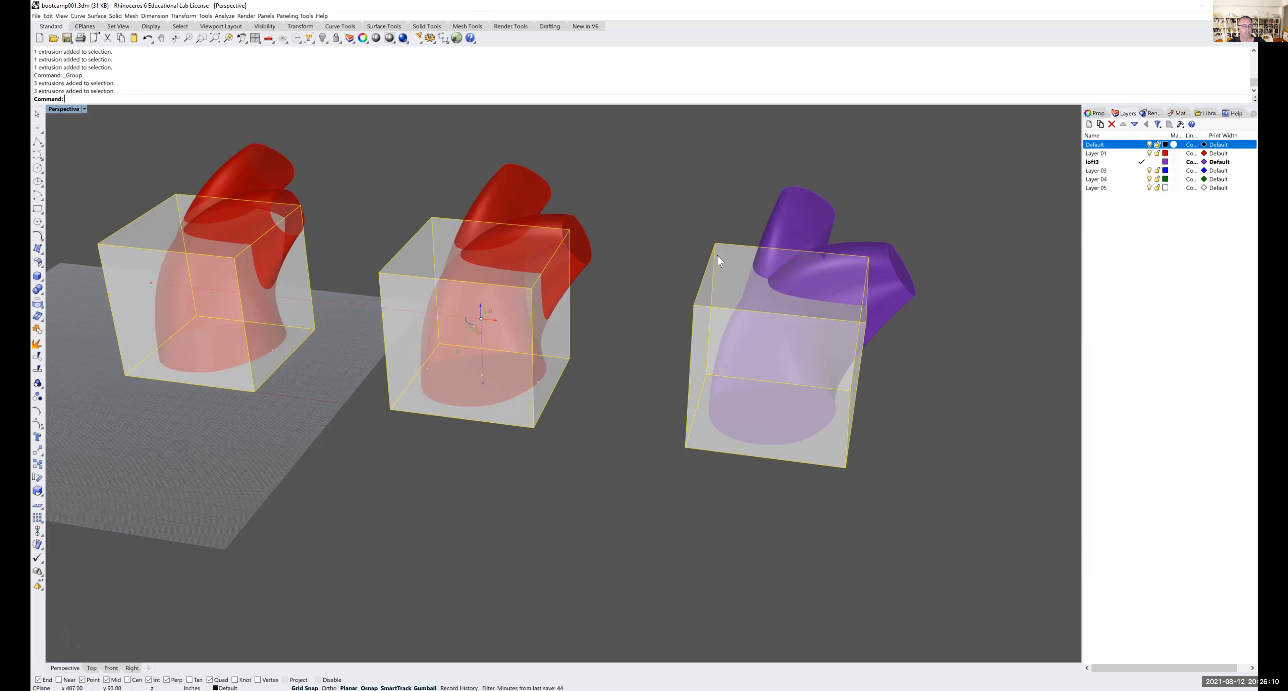
- Ungroup the three boxes and select them individually to check that they are separate
key("ctrl+shift+g")
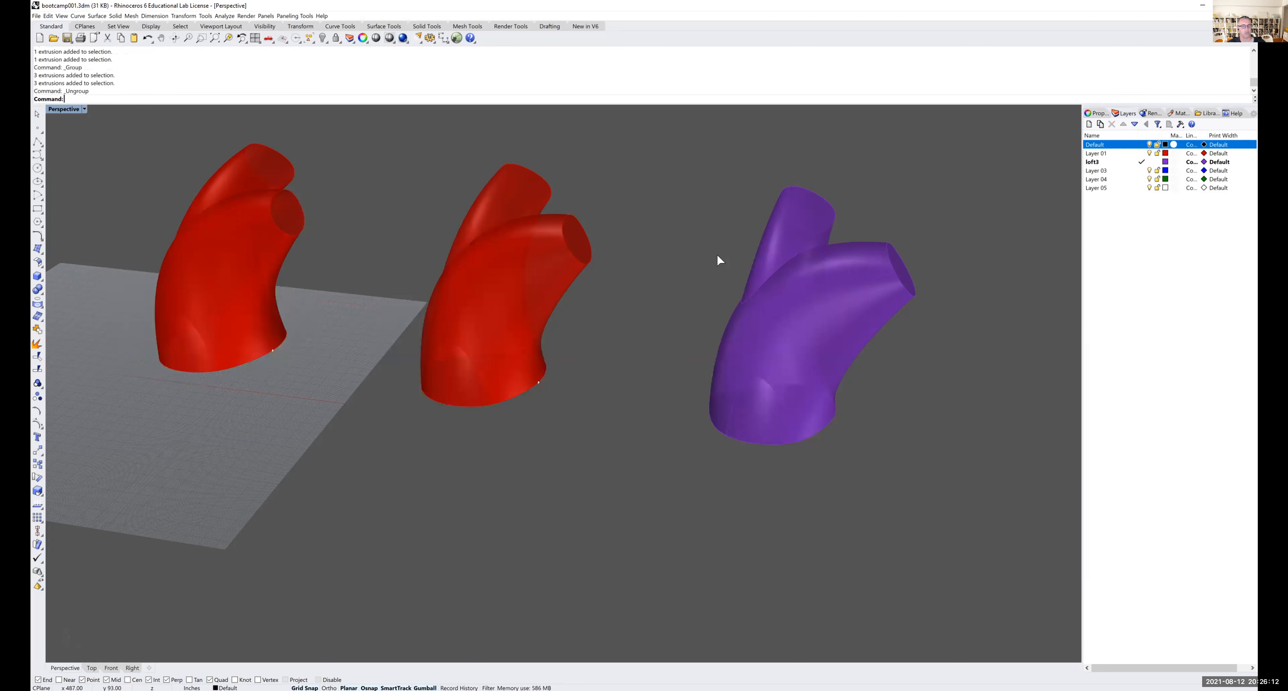
left_click(720, 254)
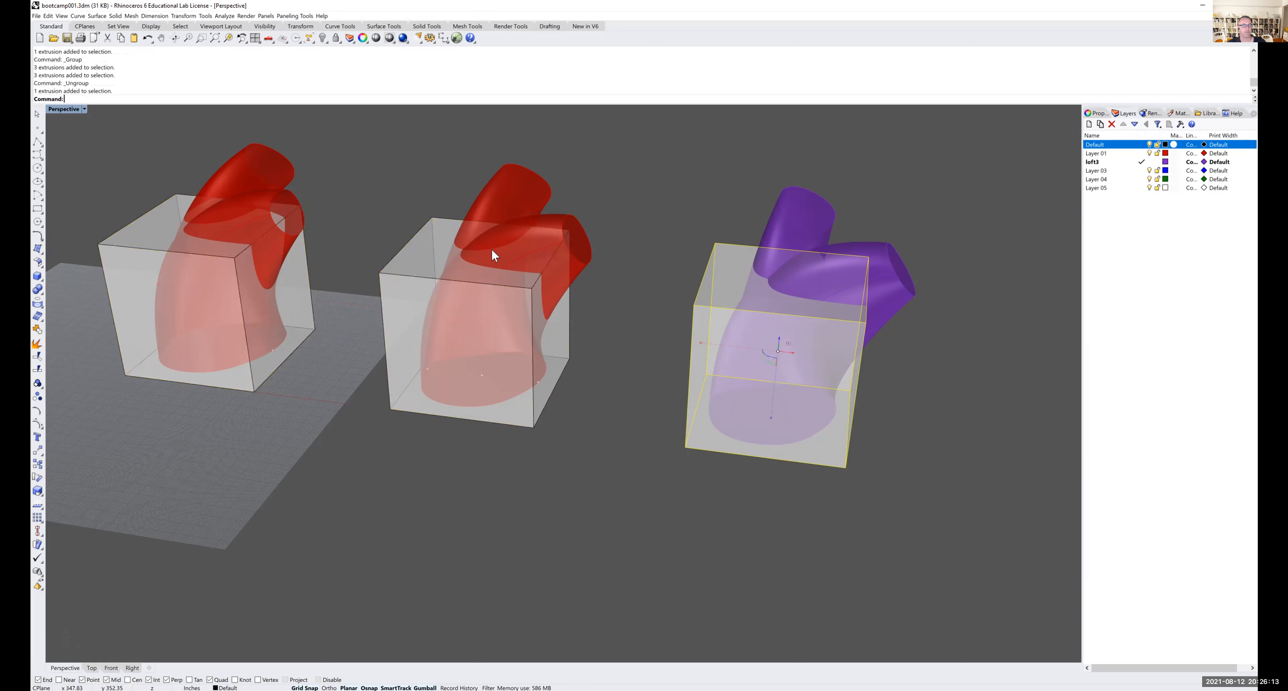
left_click(440, 229)
left_click(730, 273)
left_click(730, 270)
left_click(677, 207)
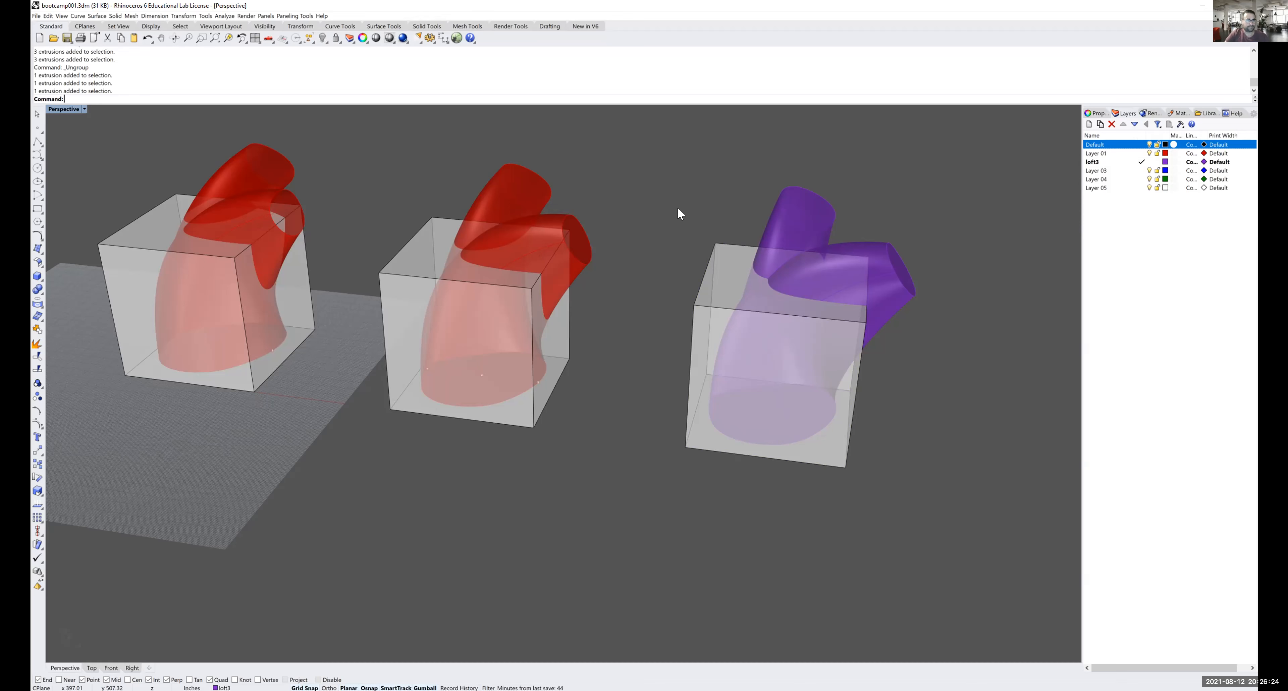
- Select a capped tube in the middle box to check it, and examine the middle copy from different angles
mouse_move(562, 225)
right_mouse_down()
mouse_move(534, 212)
mouse_move(548, 229)
right_mouse_up()
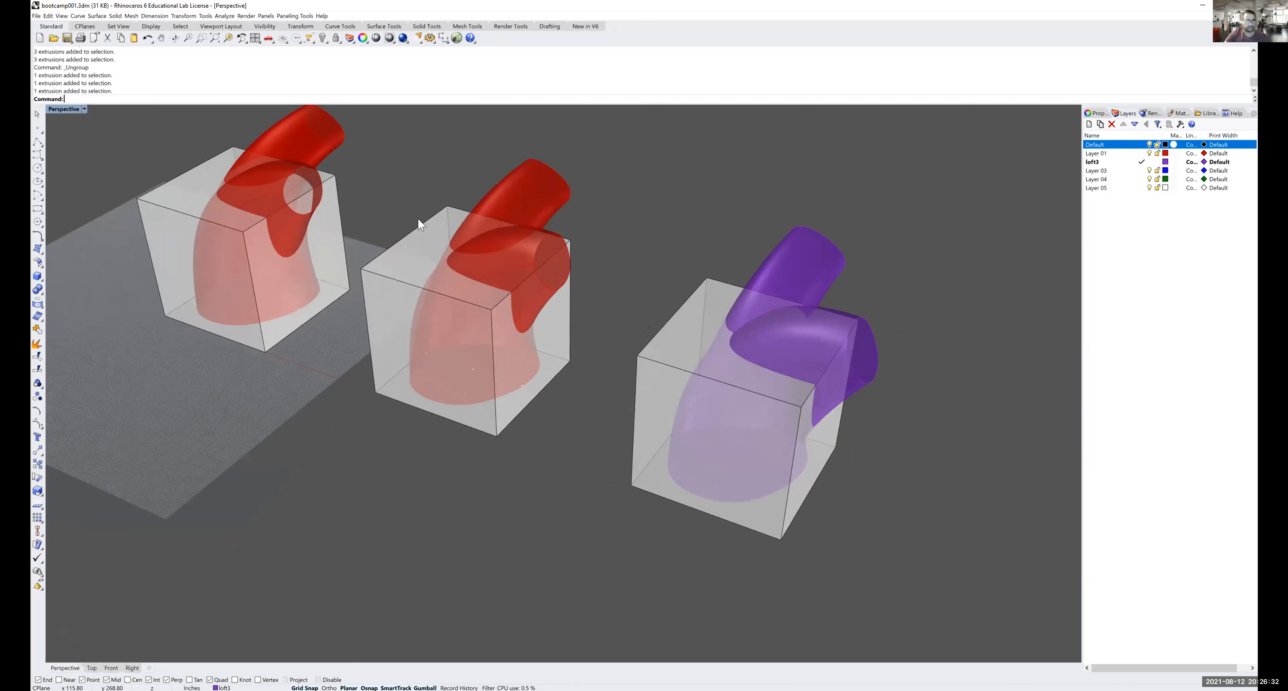
right_click_drag(411, 224, 374, 240, "shift")
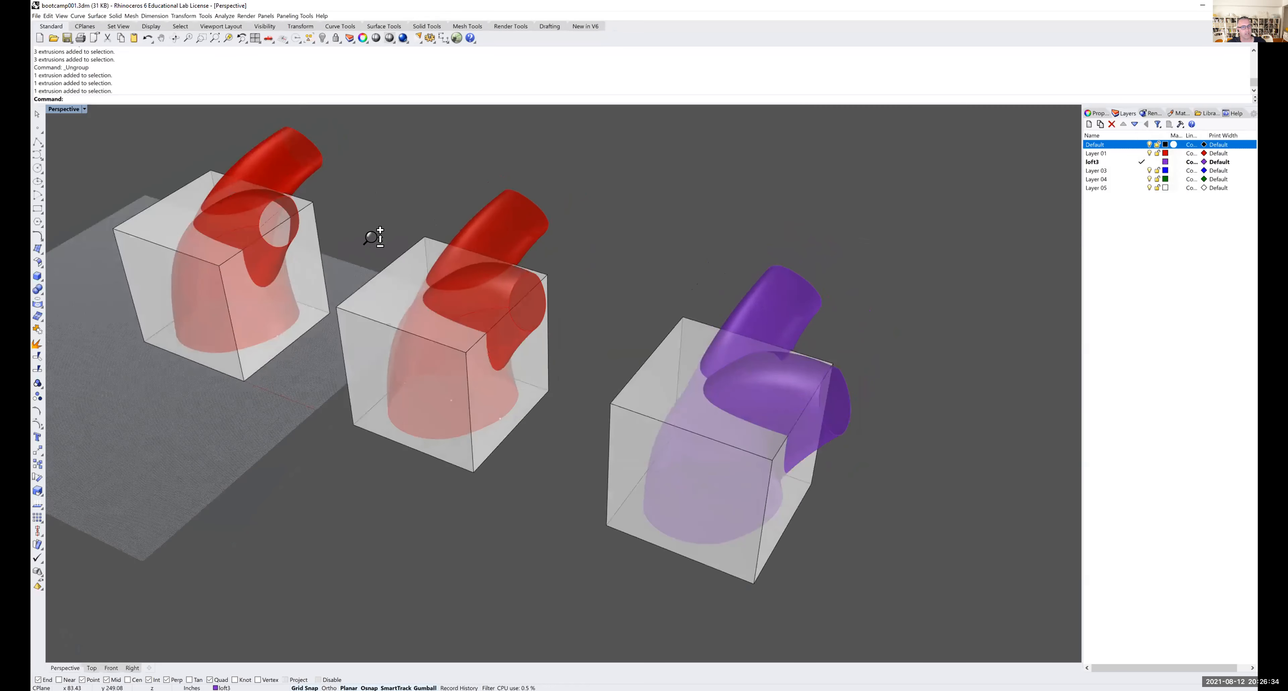
scroll(373, 238, "up", 2)
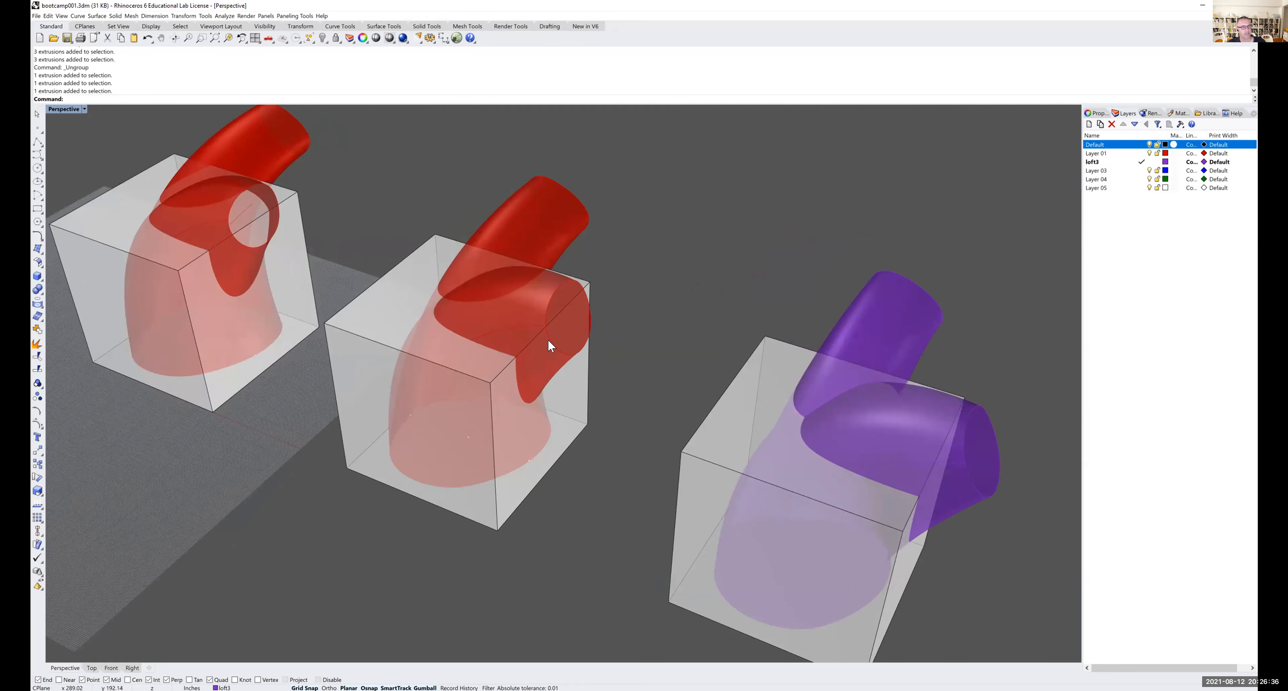
left_click(577, 324)
left_click(645, 284)
mouse_move(560, 309)
right_mouse_down()
mouse_move(523, 293)
mouse_move(575, 299)
right_mouse_up()
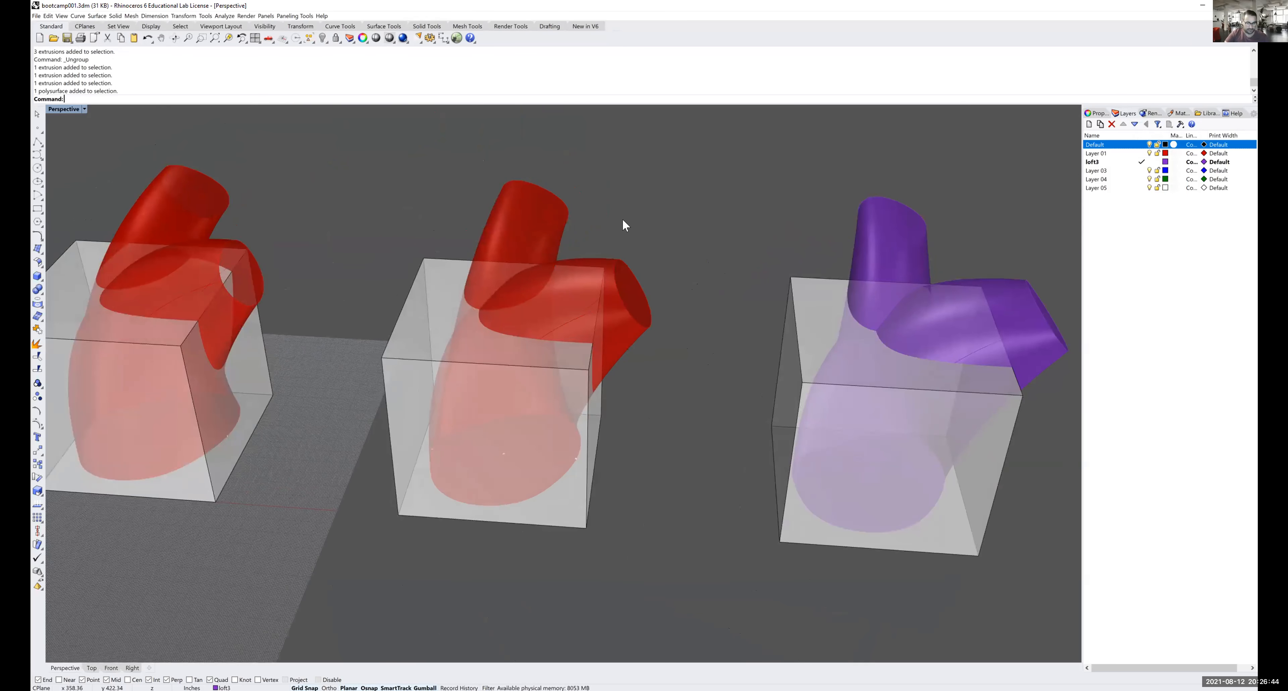
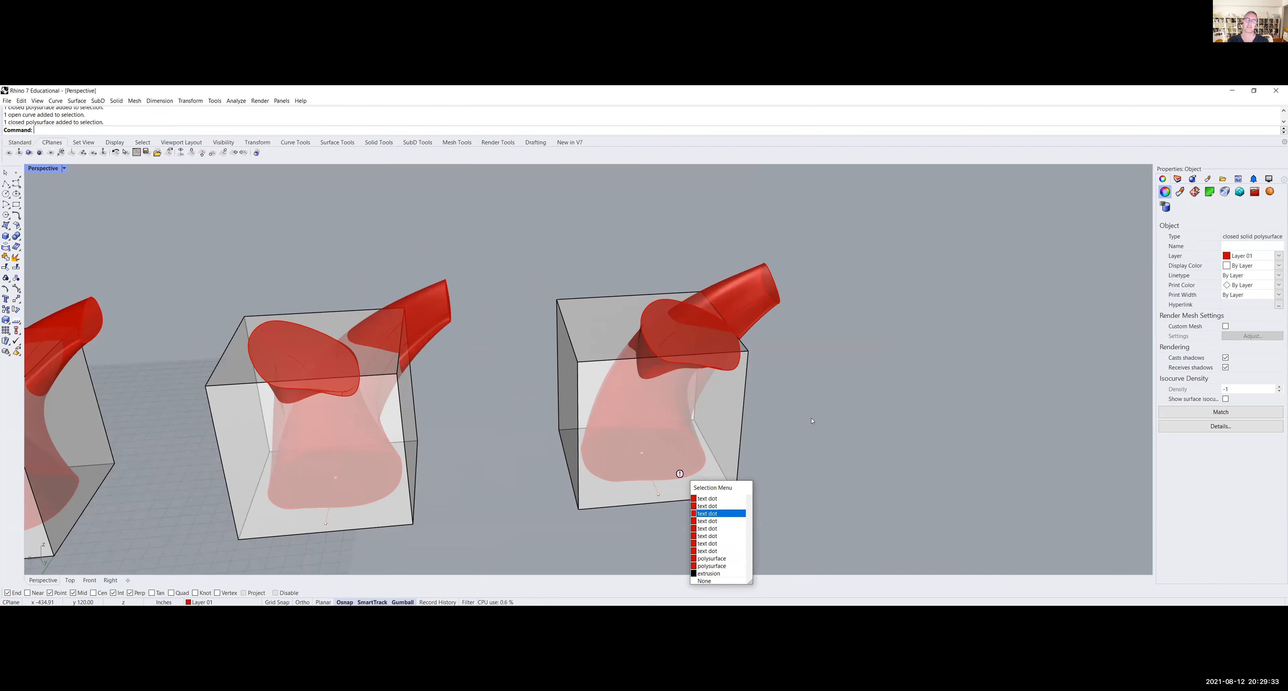
- Clear the selection and examine the three boxed tube copies from different angles
key("Escape")
scroll(812, 421, "down", 5)
right_click_drag(714, 366, 714, 357)
scroll(700, 361, "up", 5)
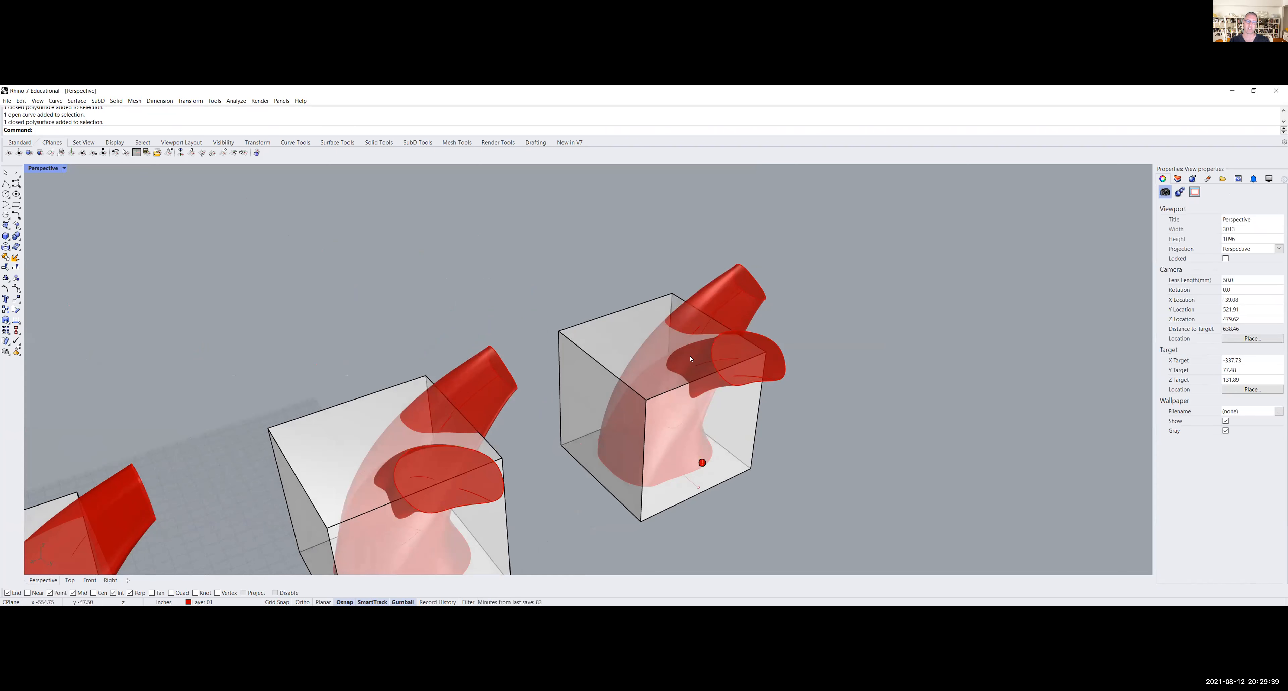
right_click_drag(683, 412, 582, 420)
scroll(715, 421, "down", 2)
right_click_drag(745, 435, 718, 438)
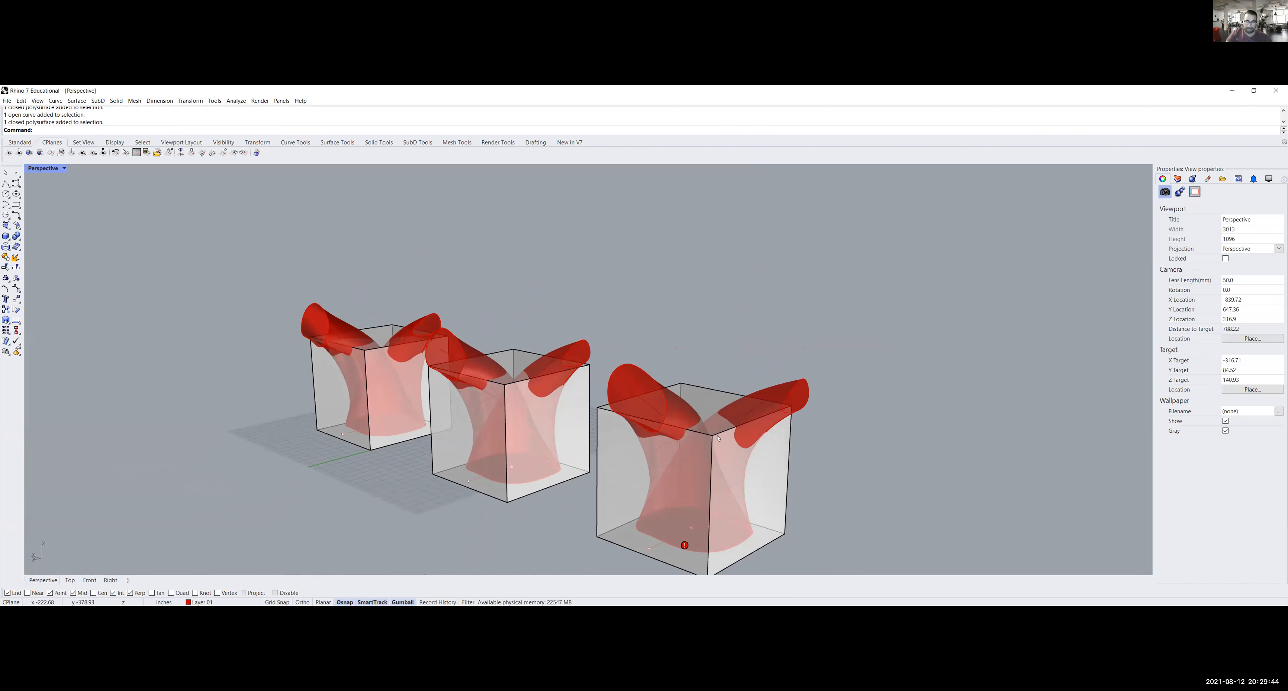
- Select one capped tube in the end box and shift it slightly from its original outline
left_click(758, 402)
left_click(759, 398)
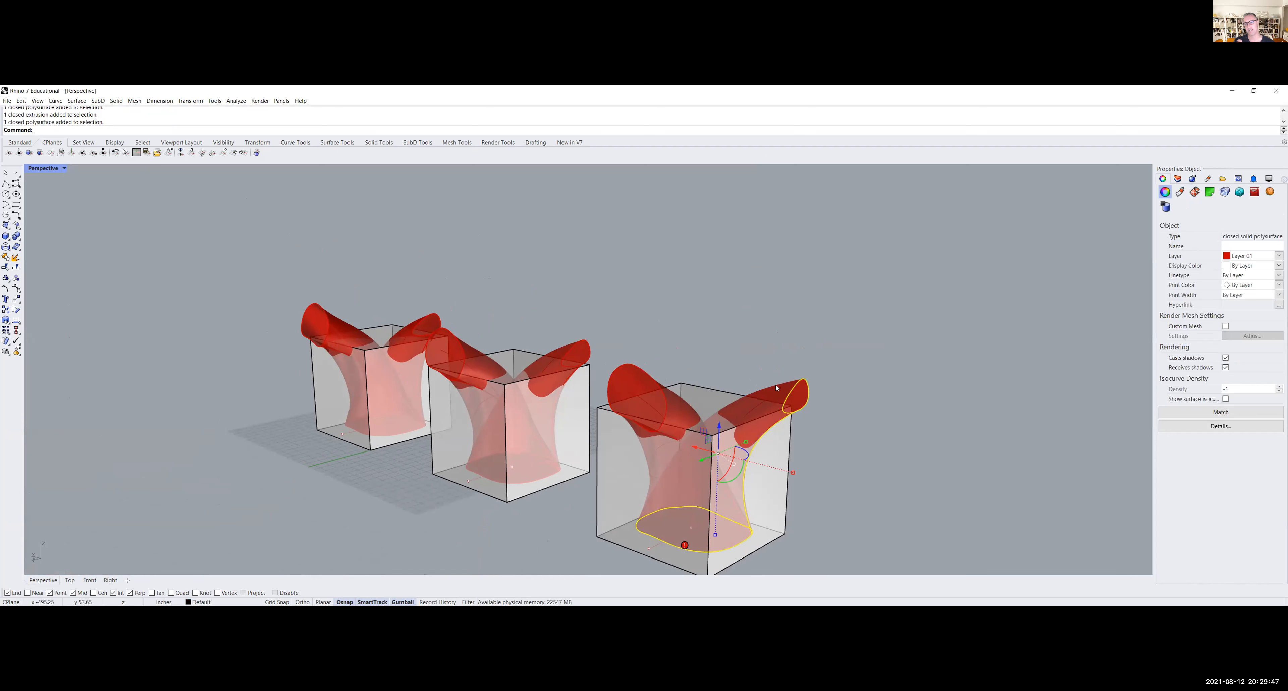
scroll(762, 395, "down", 2)
scroll(762, 395, "up", 2)
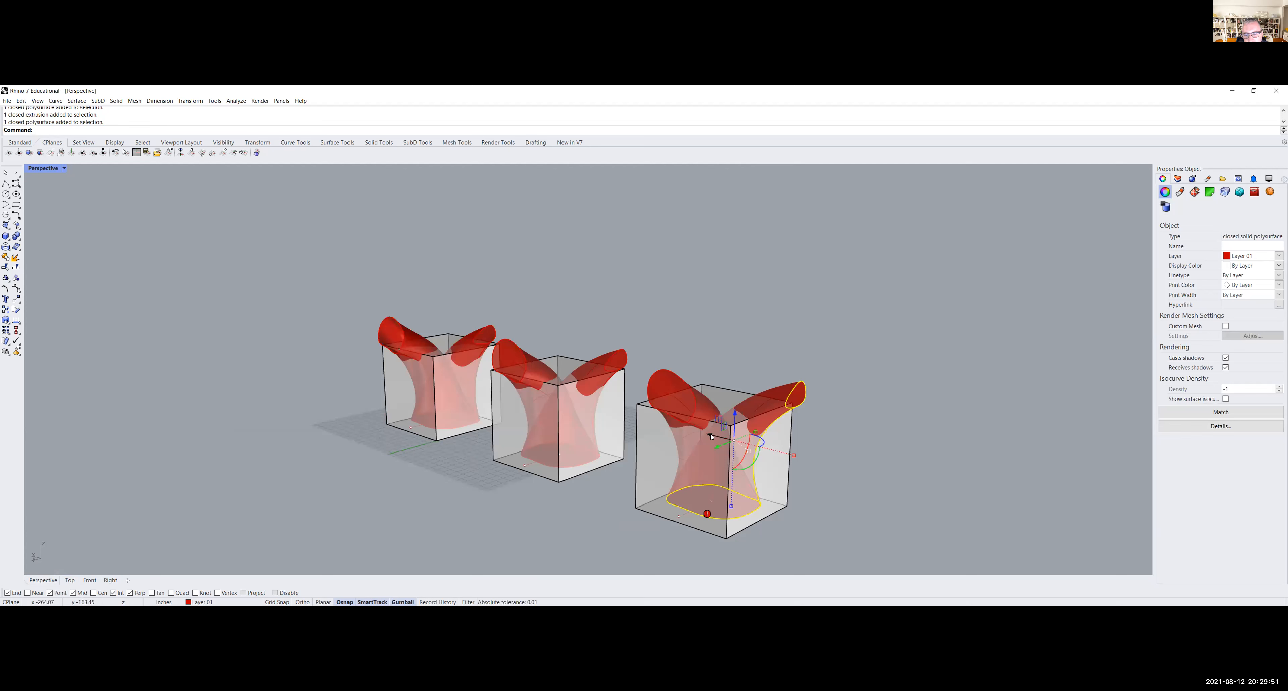
left_click_drag(712, 436, 707, 434)
key("Escape")
right_click_drag(691, 396, 721, 406)
scroll(722, 405, "up", 5)
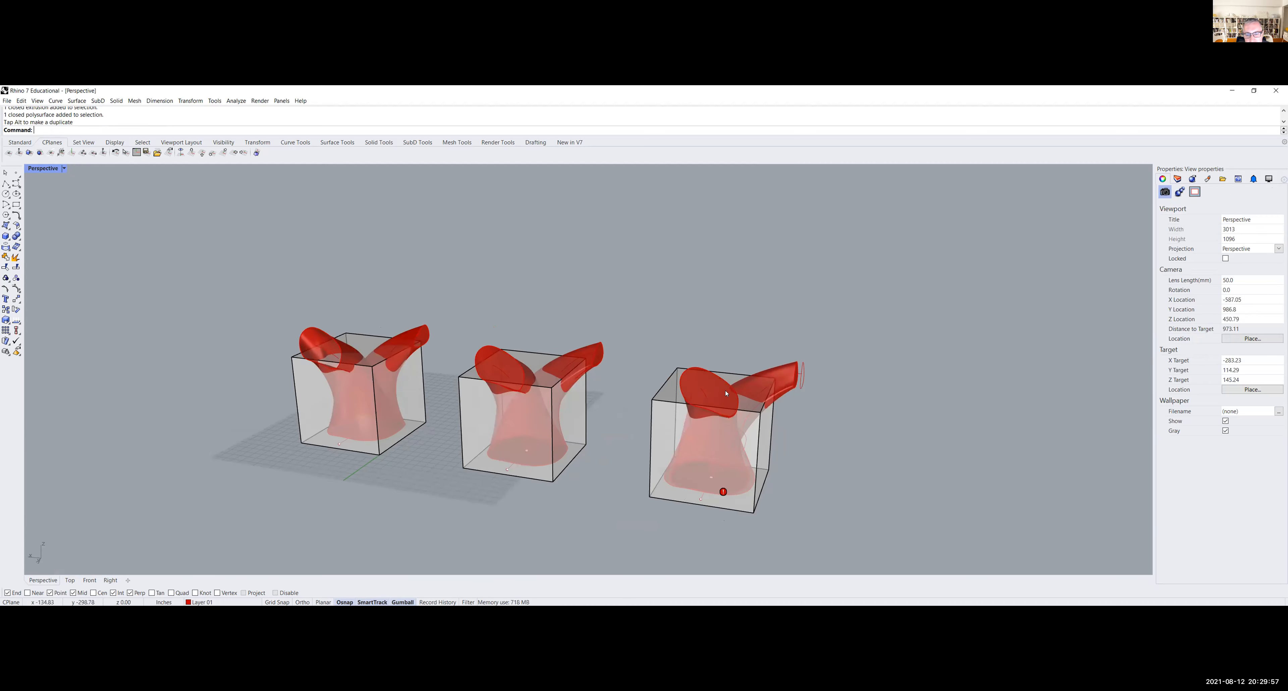
left_click(118, 101)
left_click(135, 331)
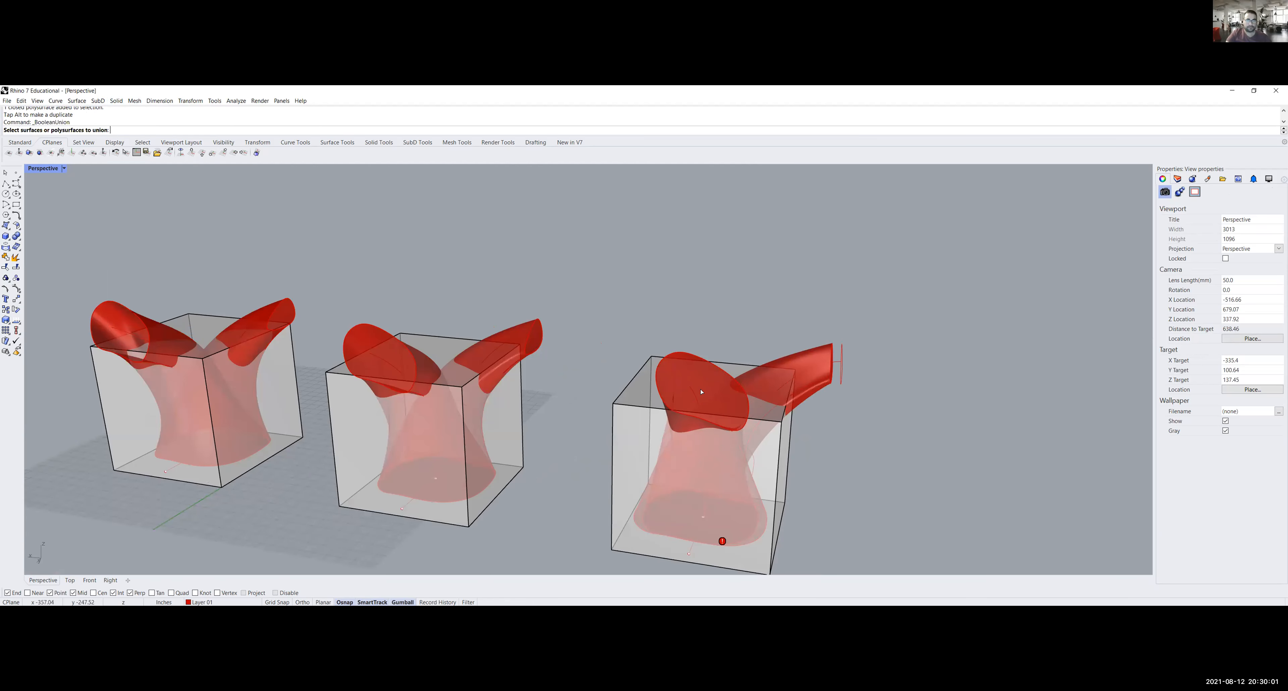
left_click(668, 385)
right_click_drag(668, 385, 787, 415)
left_click(771, 408)
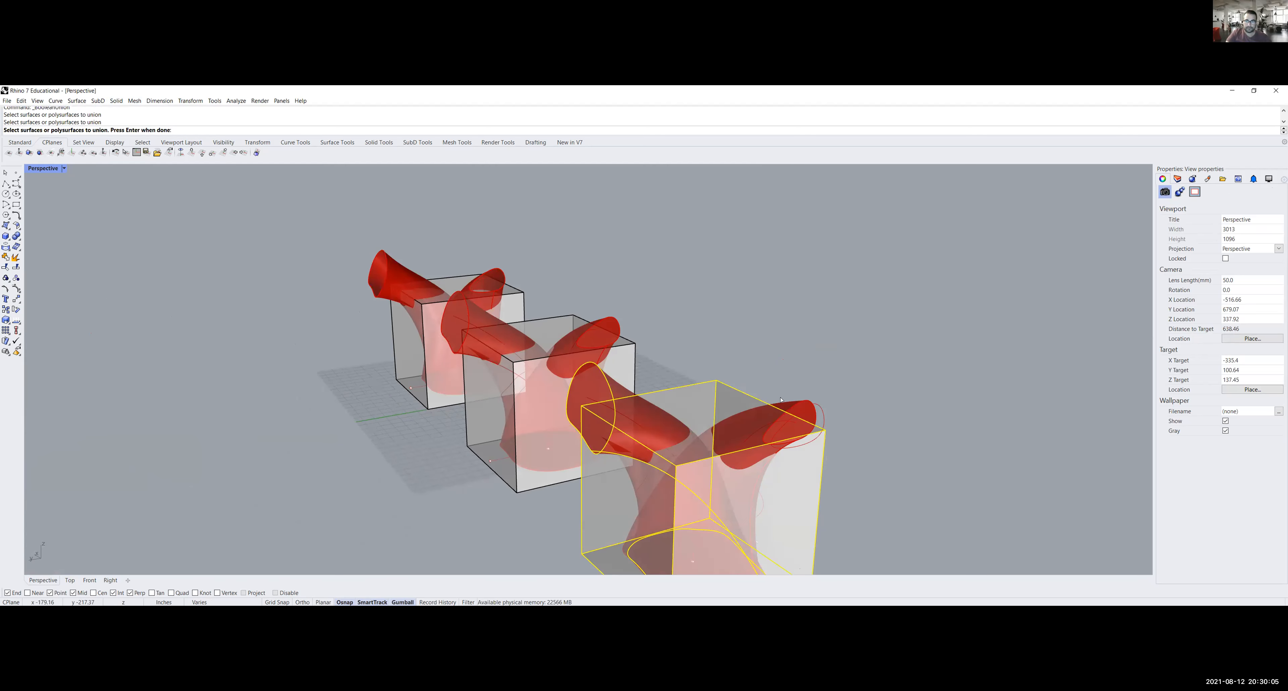
key("Return")
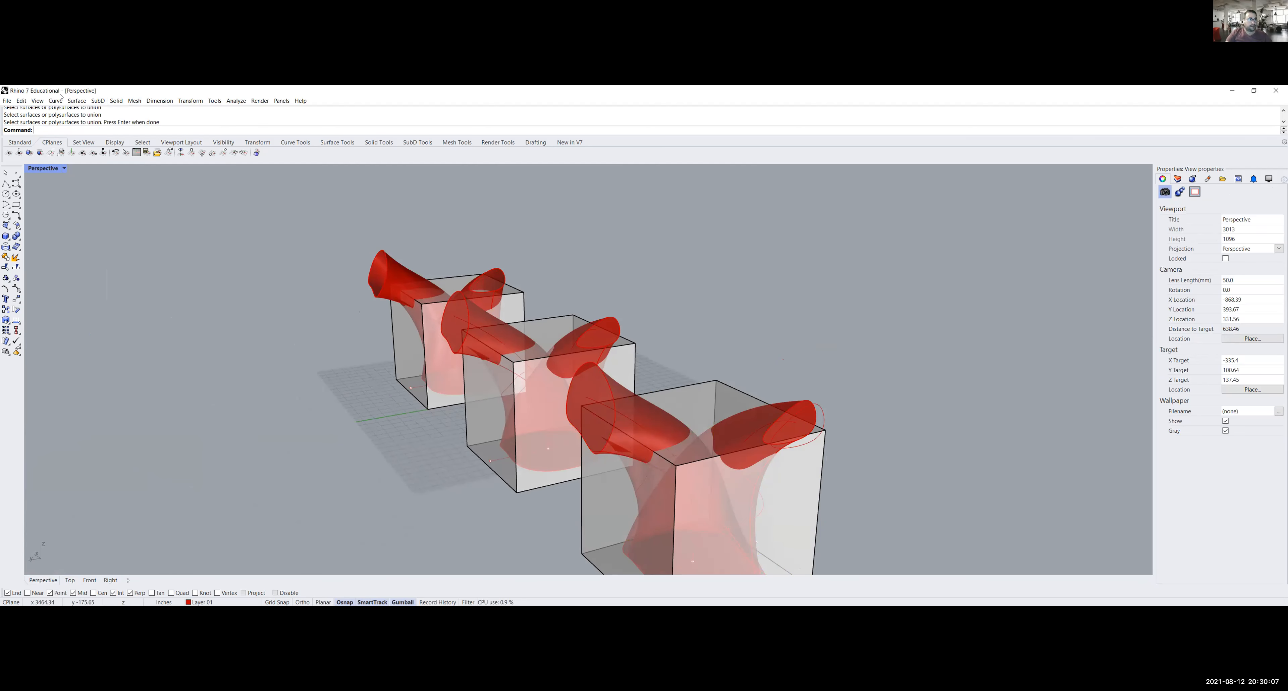
- Unite the two capped tubes in the end box with a Boolean Union and select the result
left_click(116, 100)
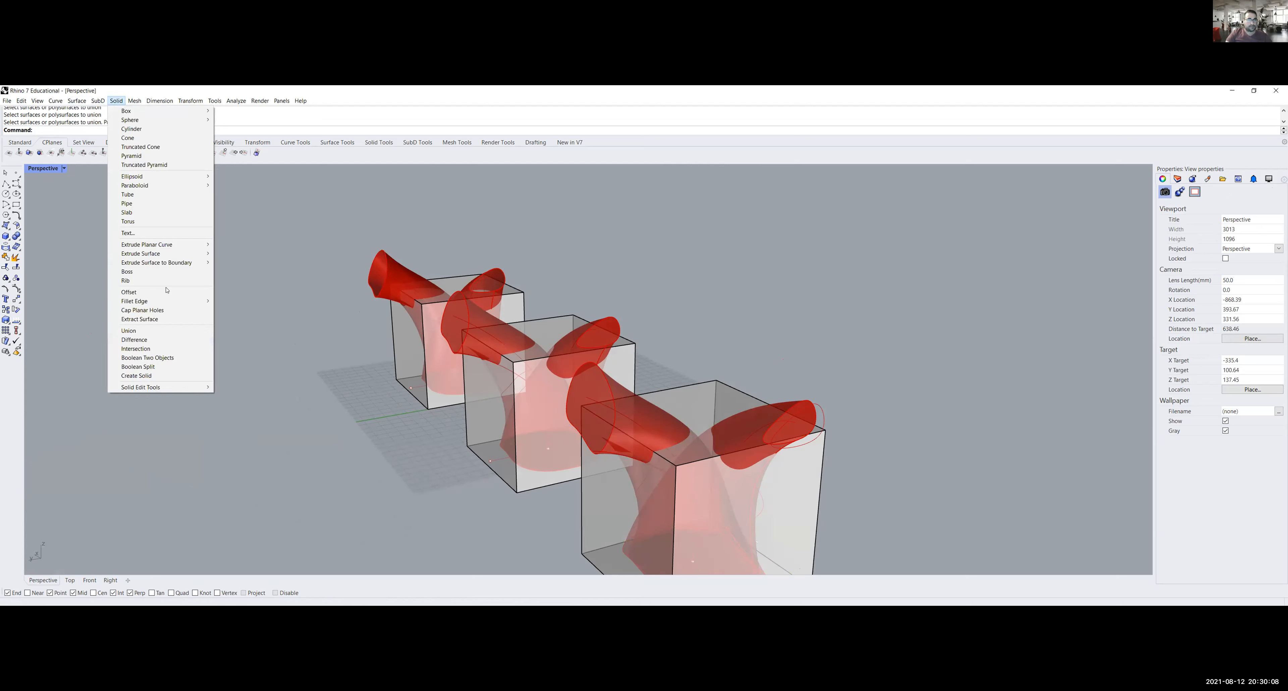
left_click(141, 331)
left_click(762, 472)
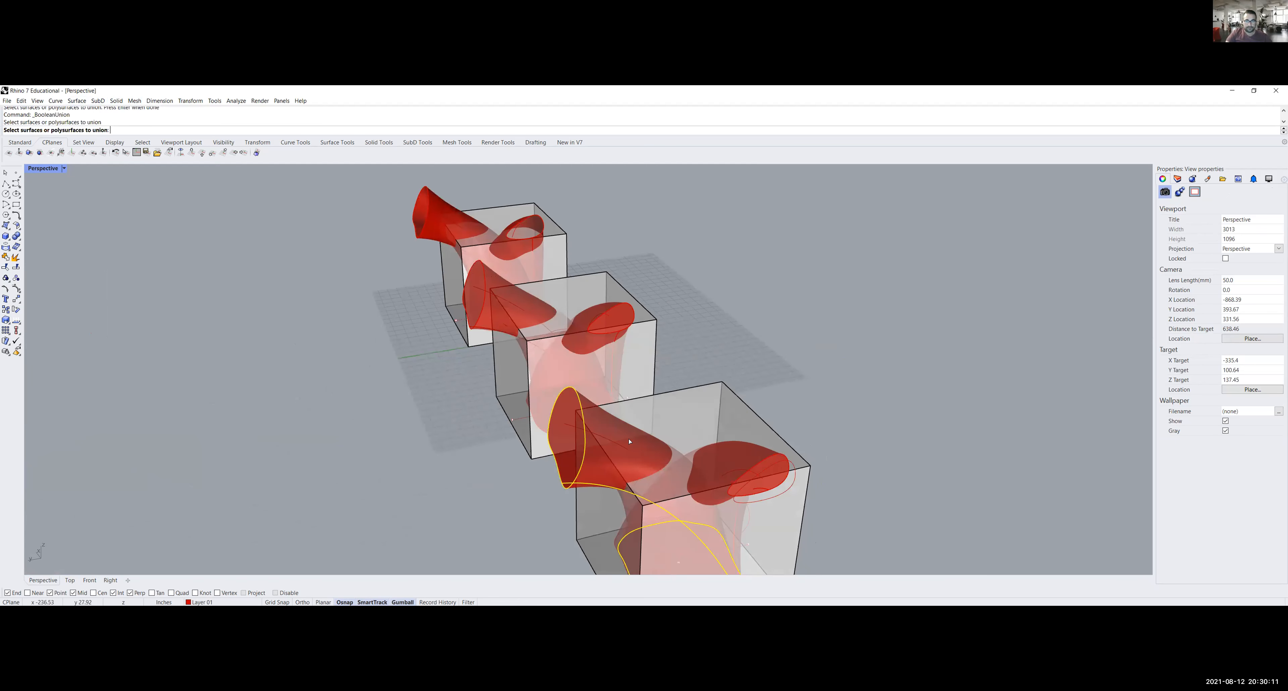
right_click_drag(762, 471, 771, 281)
left_click(771, 281)
key("Return")
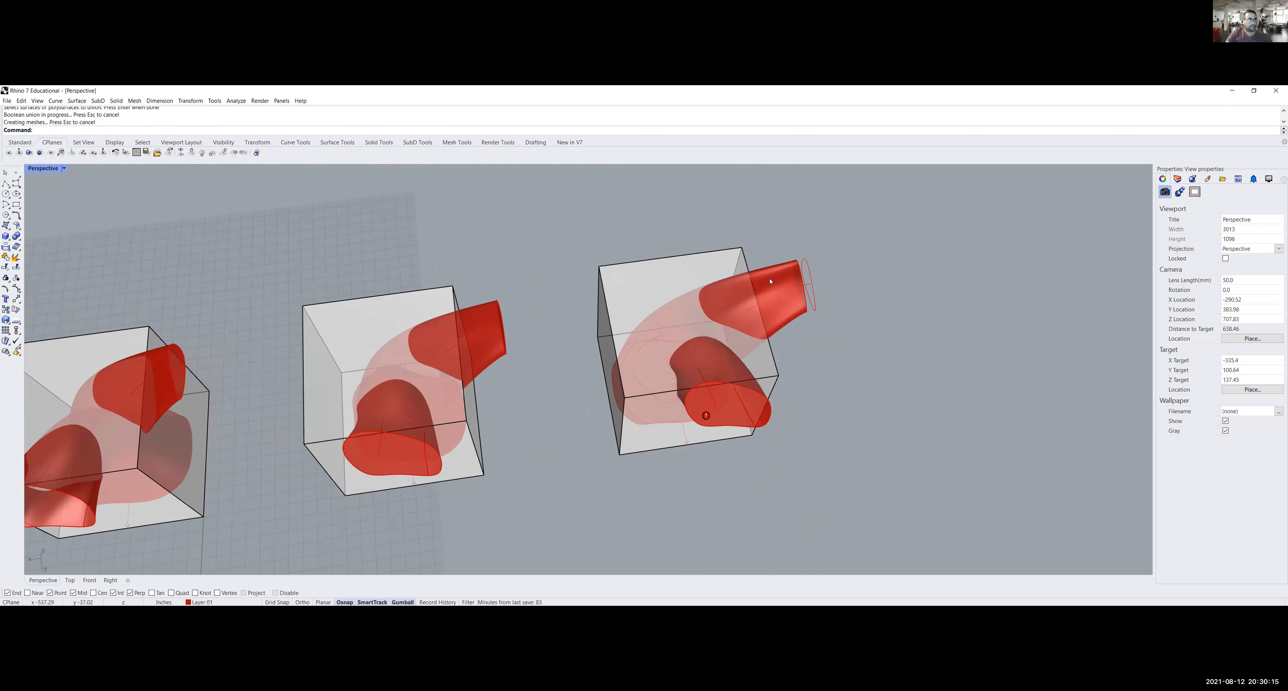
left_click(783, 284)
right_click_drag(783, 284, 808, 349)
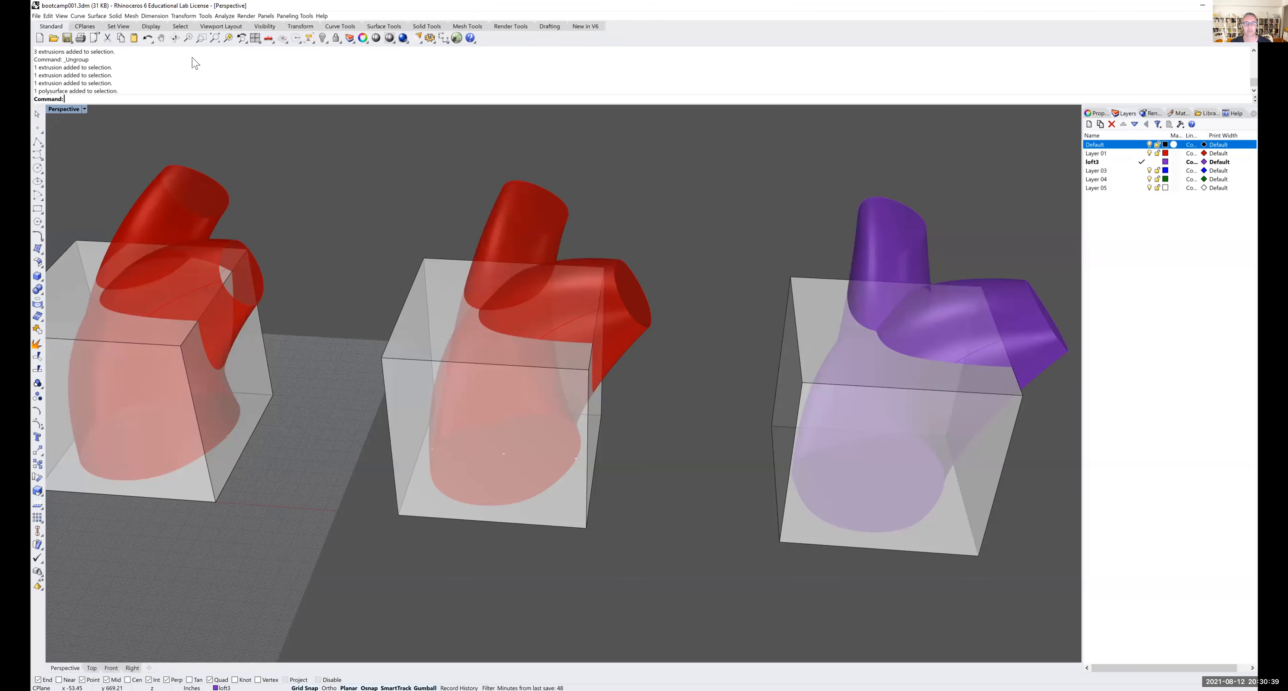
left_click(115, 16)
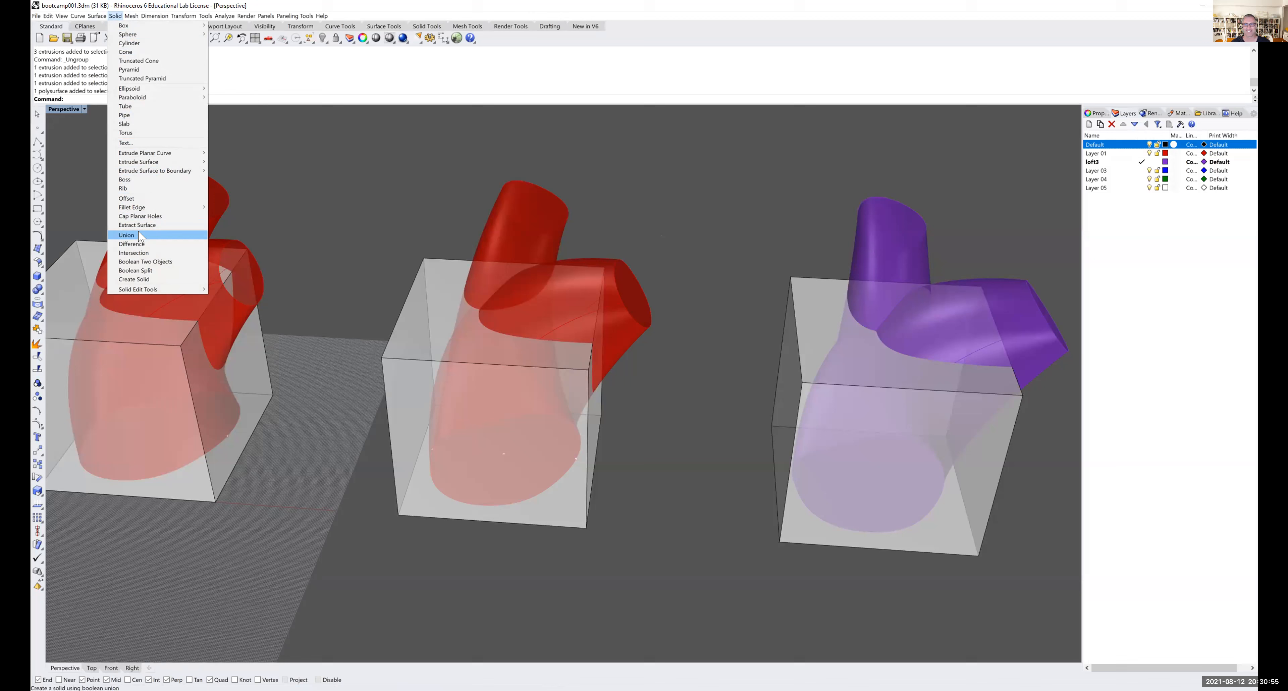
left_click(292, 215)
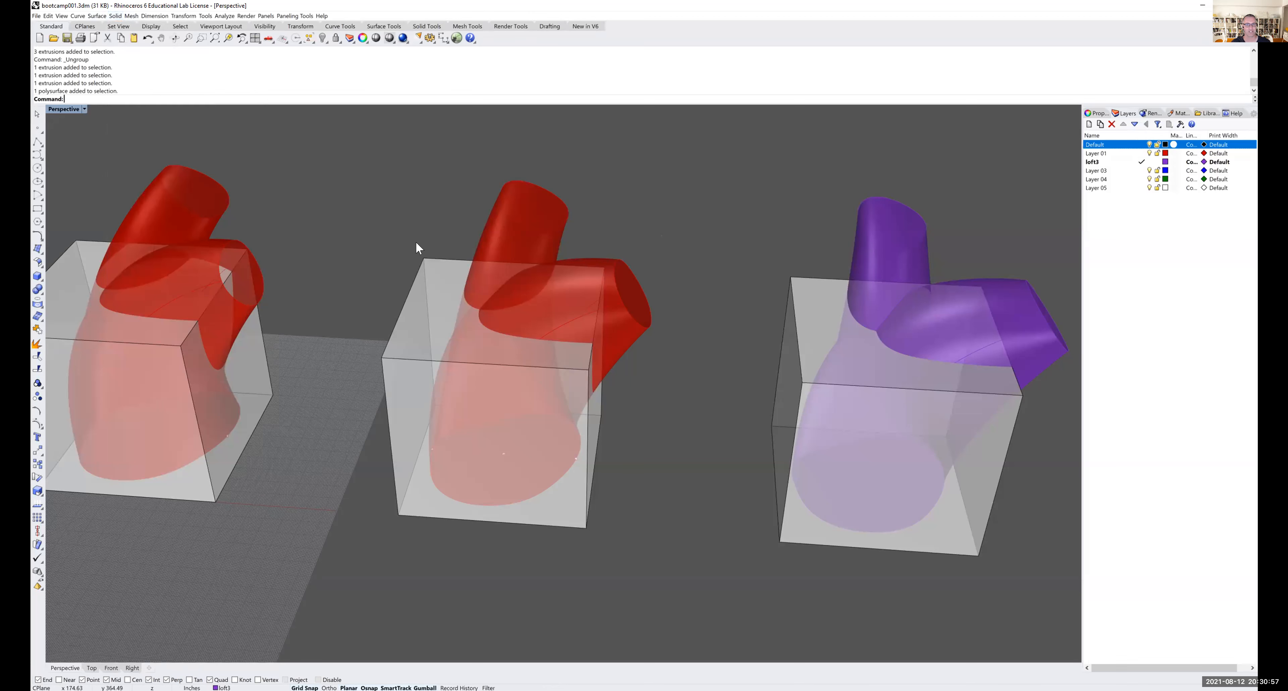
scroll(415, 243, "down", 4)
mouse_move(537, 279)
right_mouse_down()
mouse_move(460, 275)
mouse_move(546, 279)
right_mouse_up()
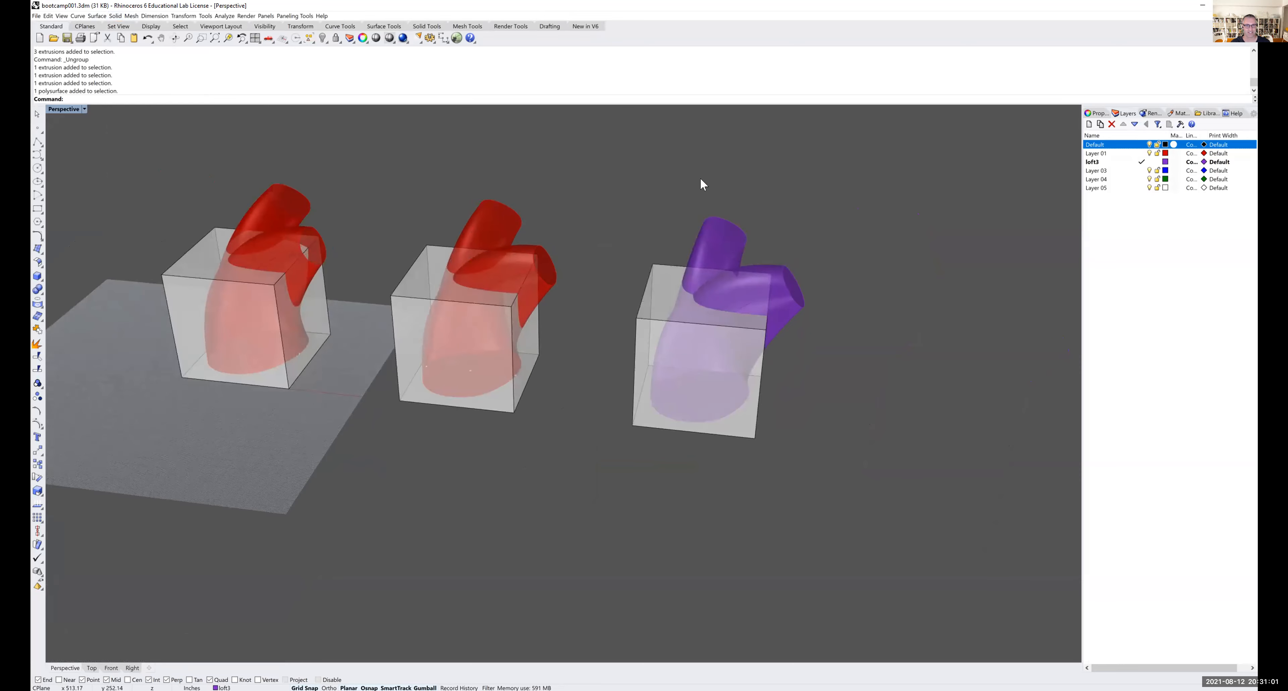
right_click_drag(701, 337, 662, 287)
left_click(668, 248)
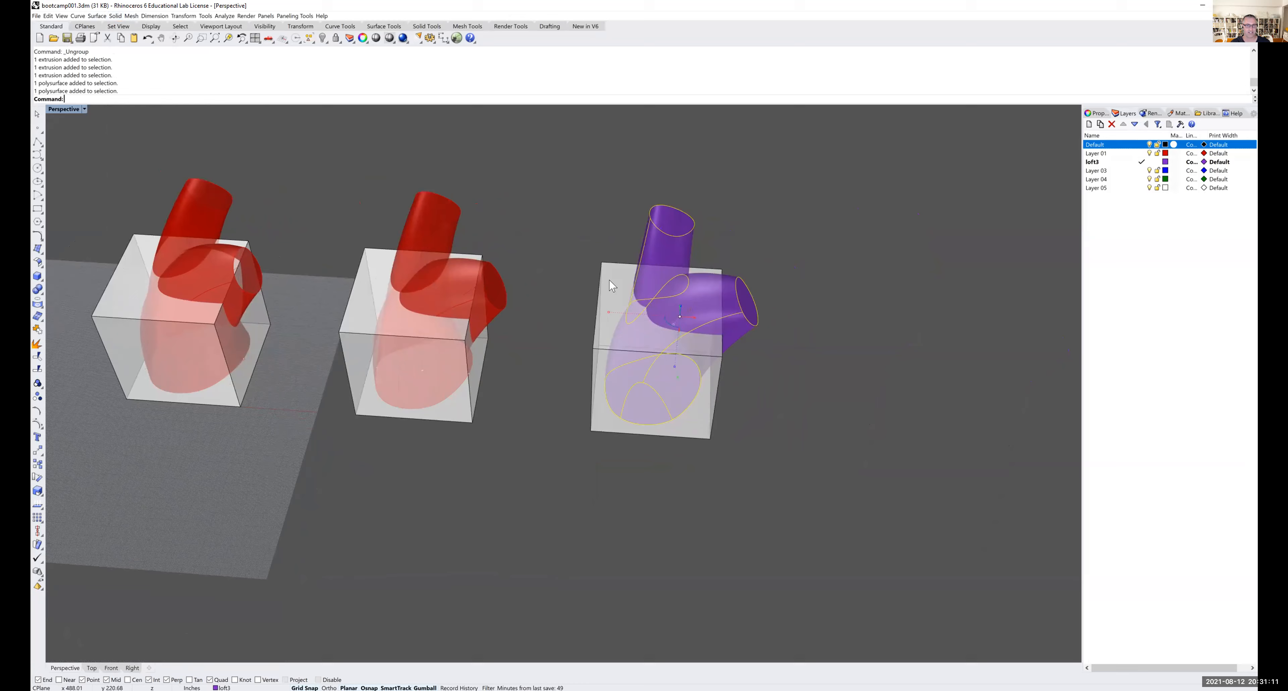
left_click(625, 238)
left_click(617, 277)
left_click(654, 242)
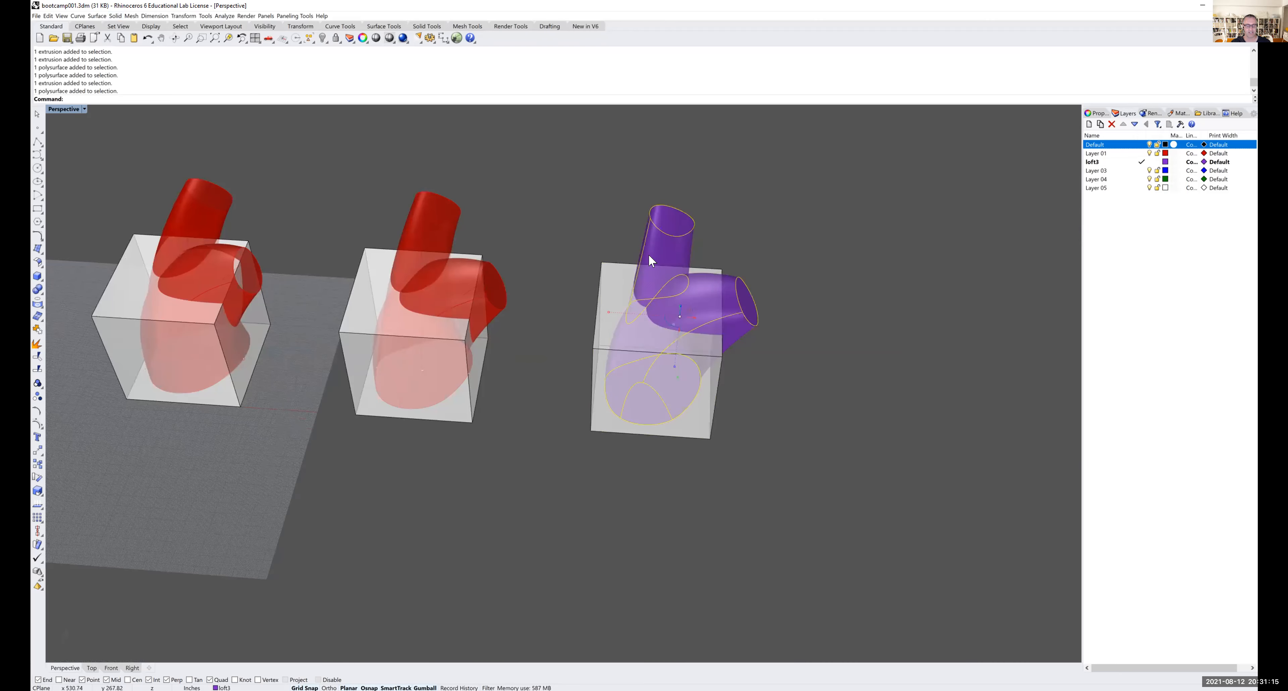
type("Copy")
key("Return")
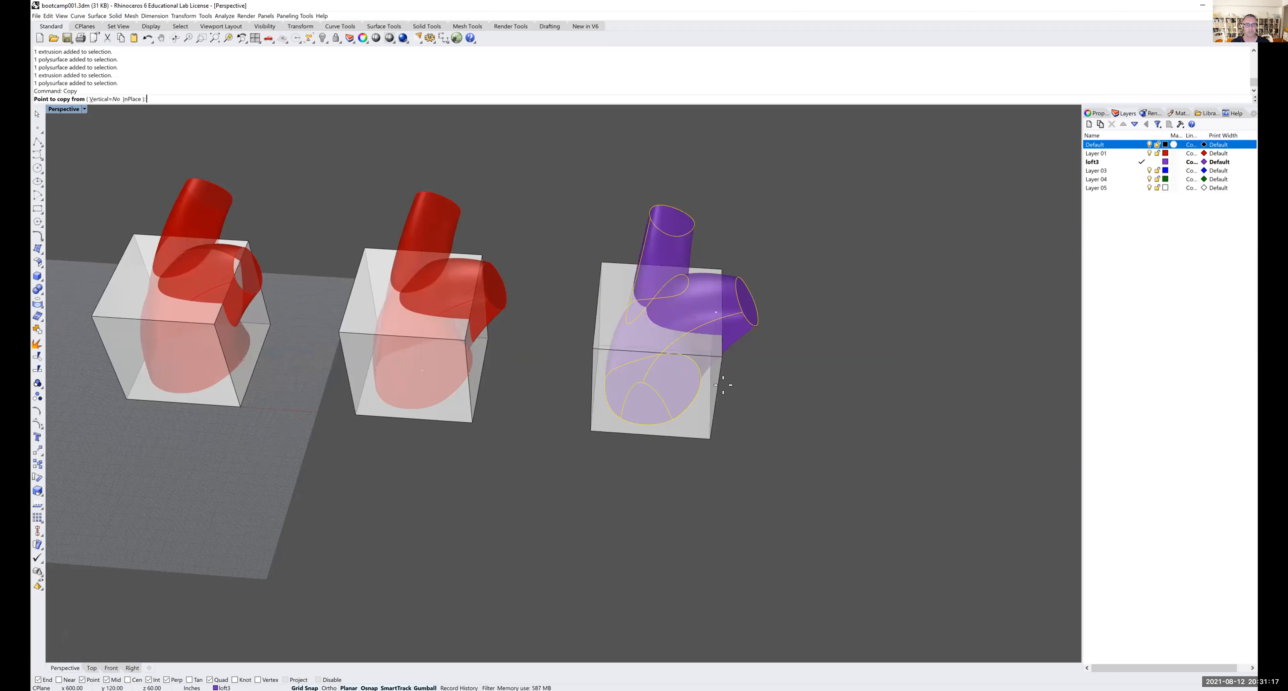
left_click(716, 364)
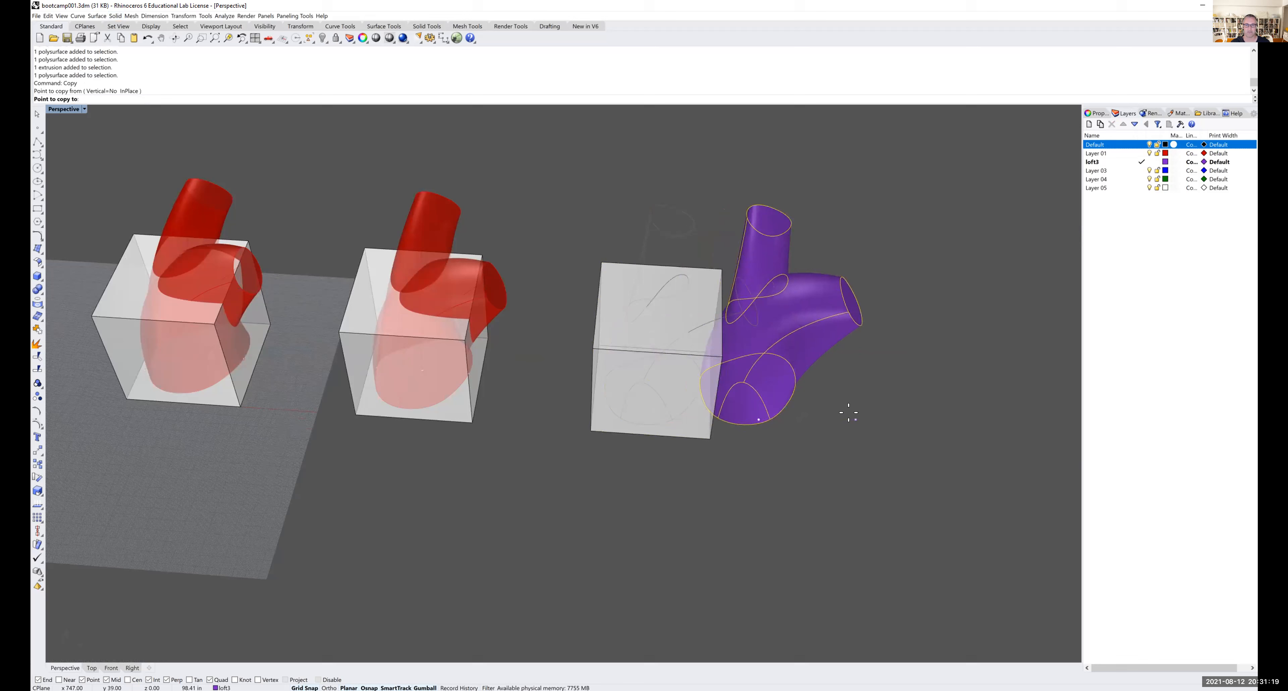
key("Escape")
- Copy the third box together with its purple united tubes 20' further along the row
left_click(727, 360)
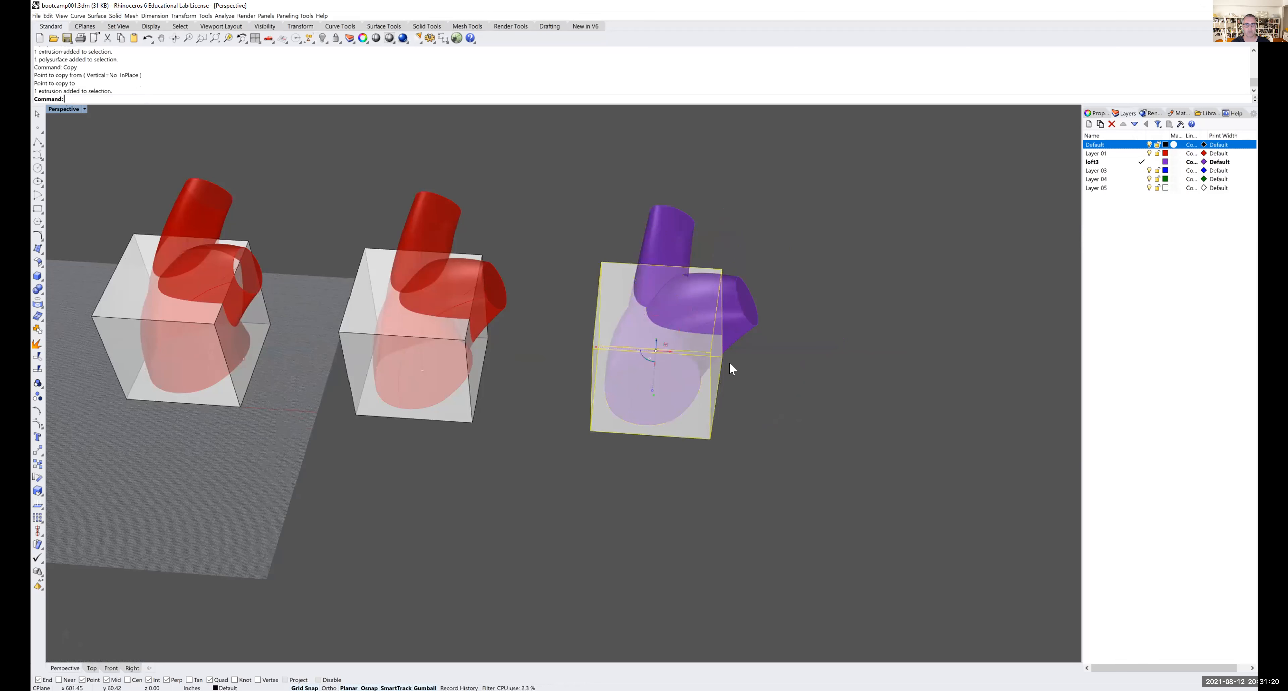
left_click(740, 322, "shift")
type("C")
key("Return")
left_click(774, 408)
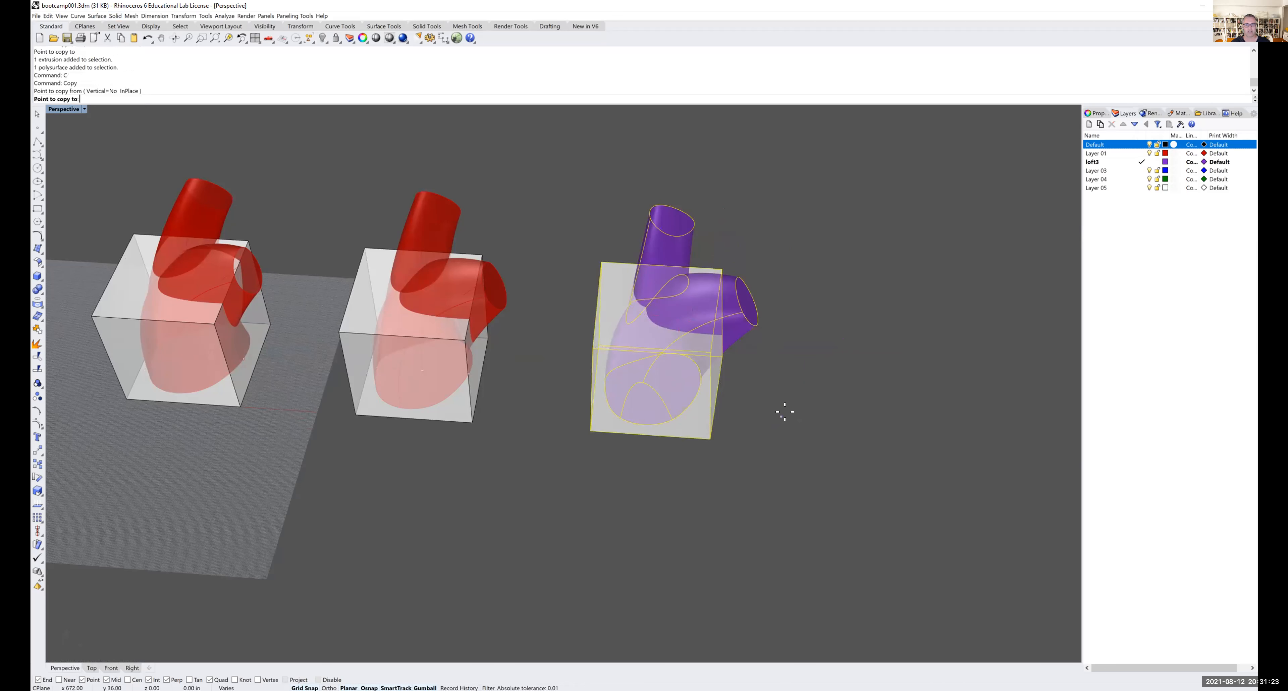
type("20")
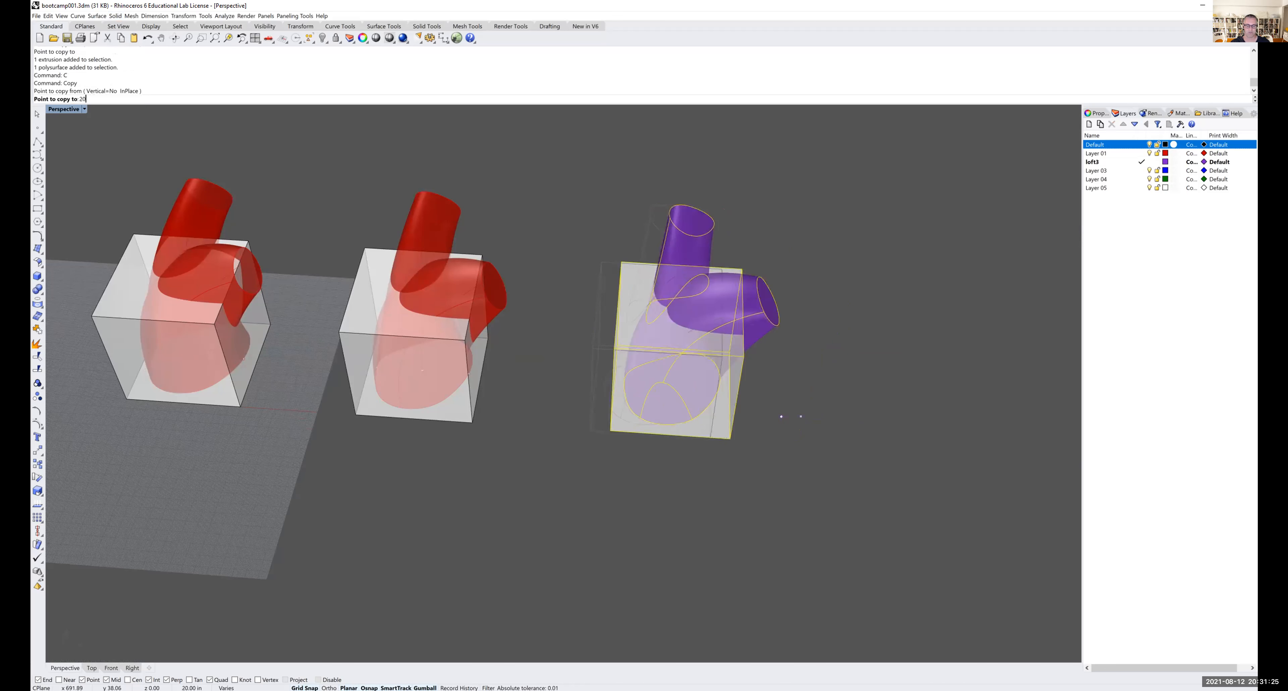
key("Return")
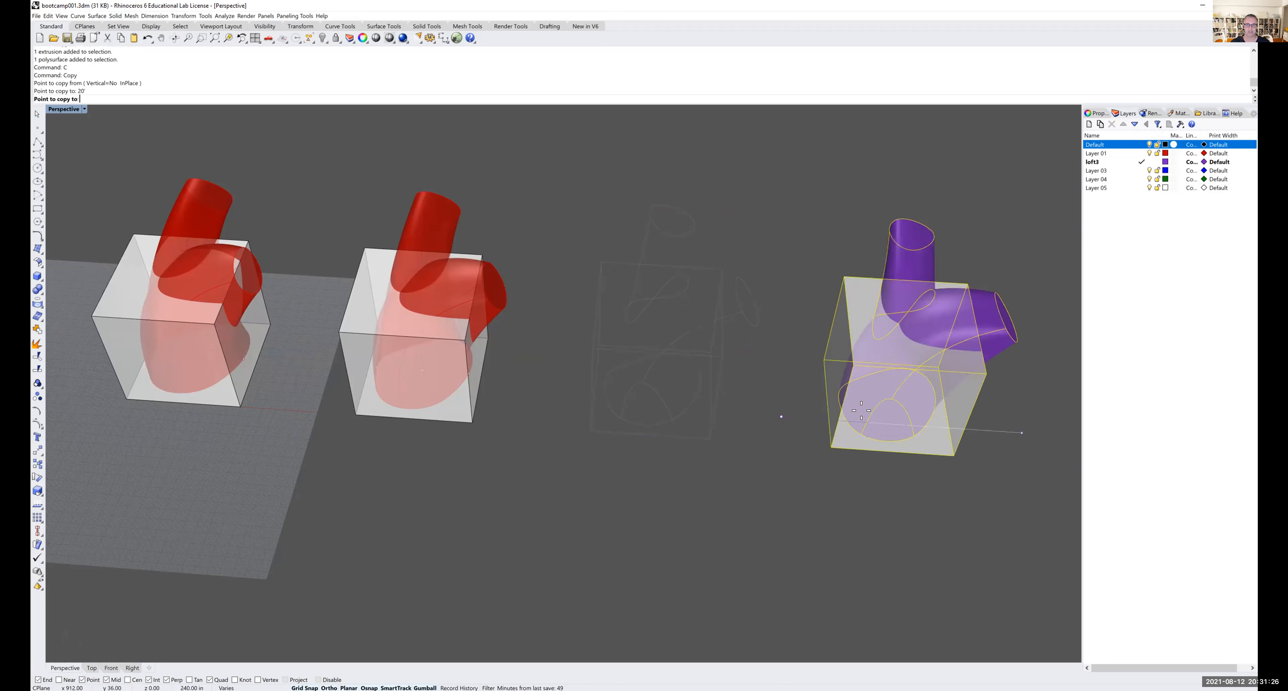
left_click(970, 425)
right_click(992, 439)
- Copy the purple solid in the new box onto its own position, using the same lower box corner as start and end point
right_click_drag(992, 439, 680, 307, "shift")
scroll(866, 446, "down", 4)
scroll(877, 359, "up", 4)
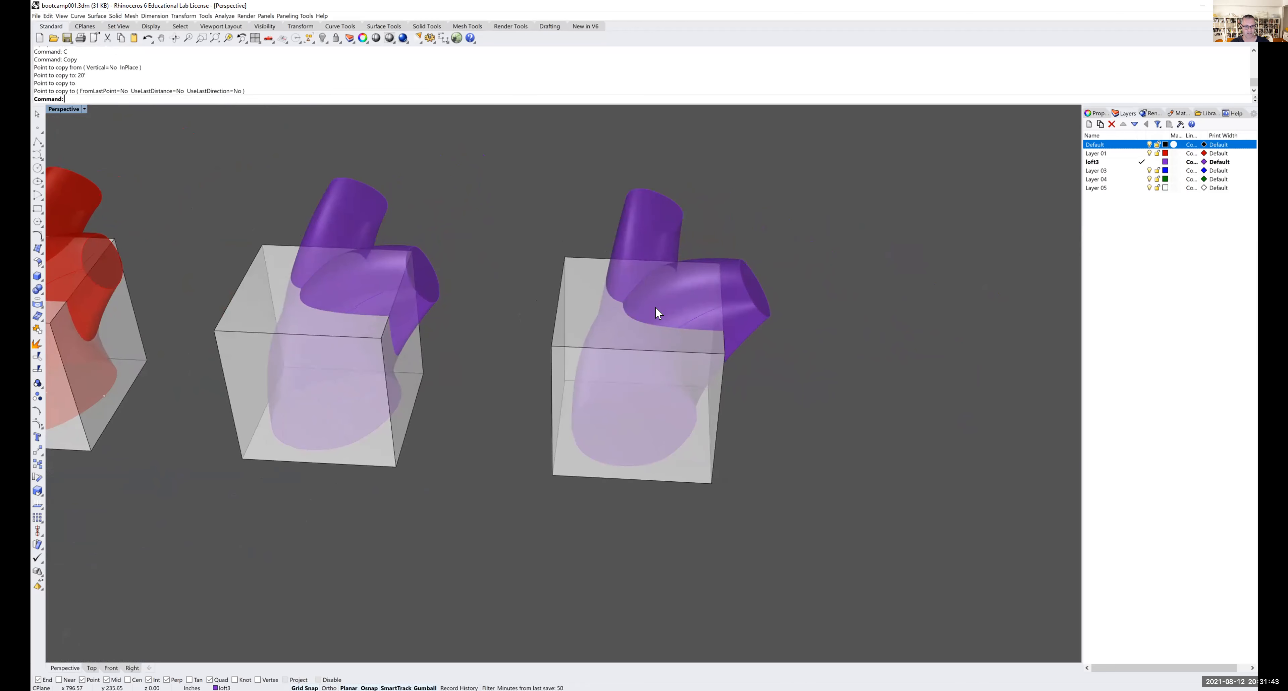
right_click_drag(656, 309, 676, 230)
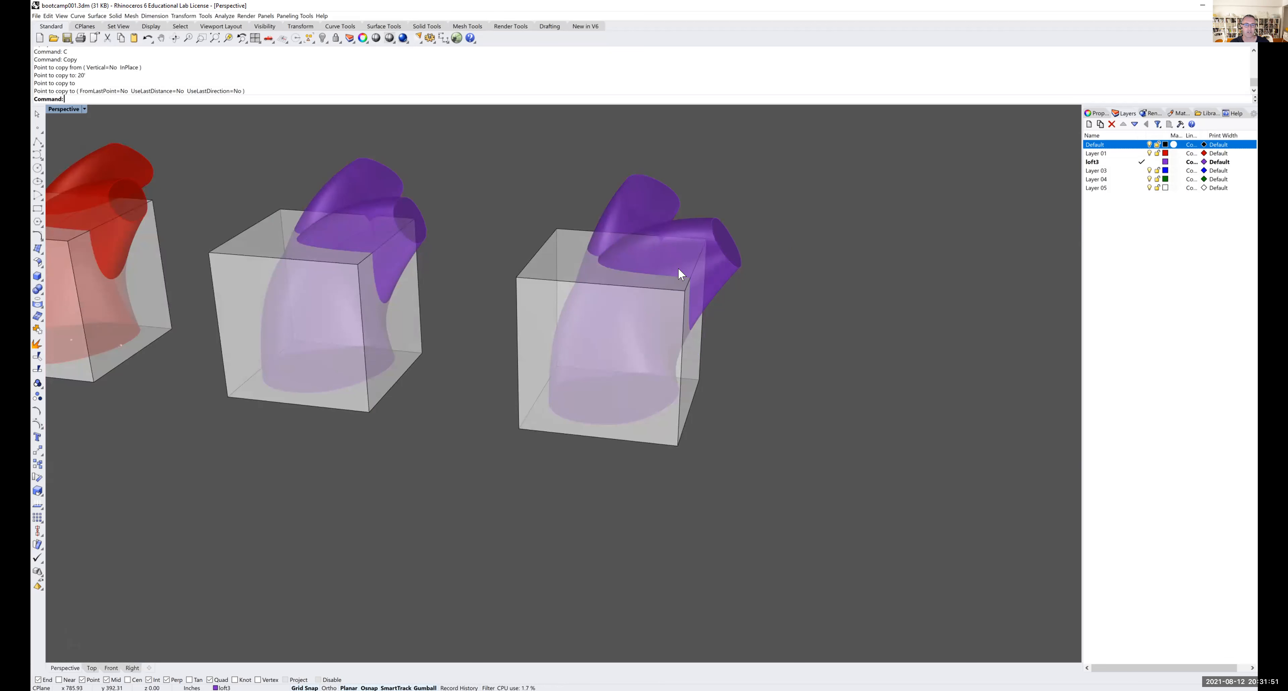
left_click(652, 201)
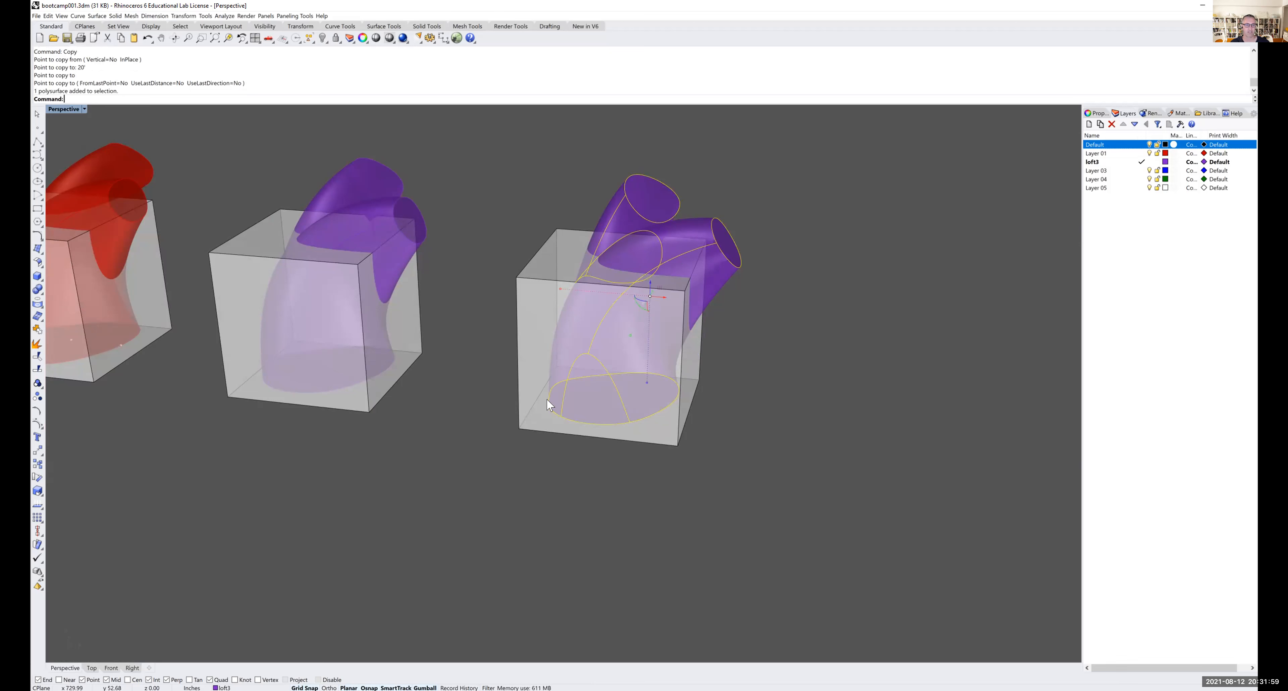
type("c")
key("Return")
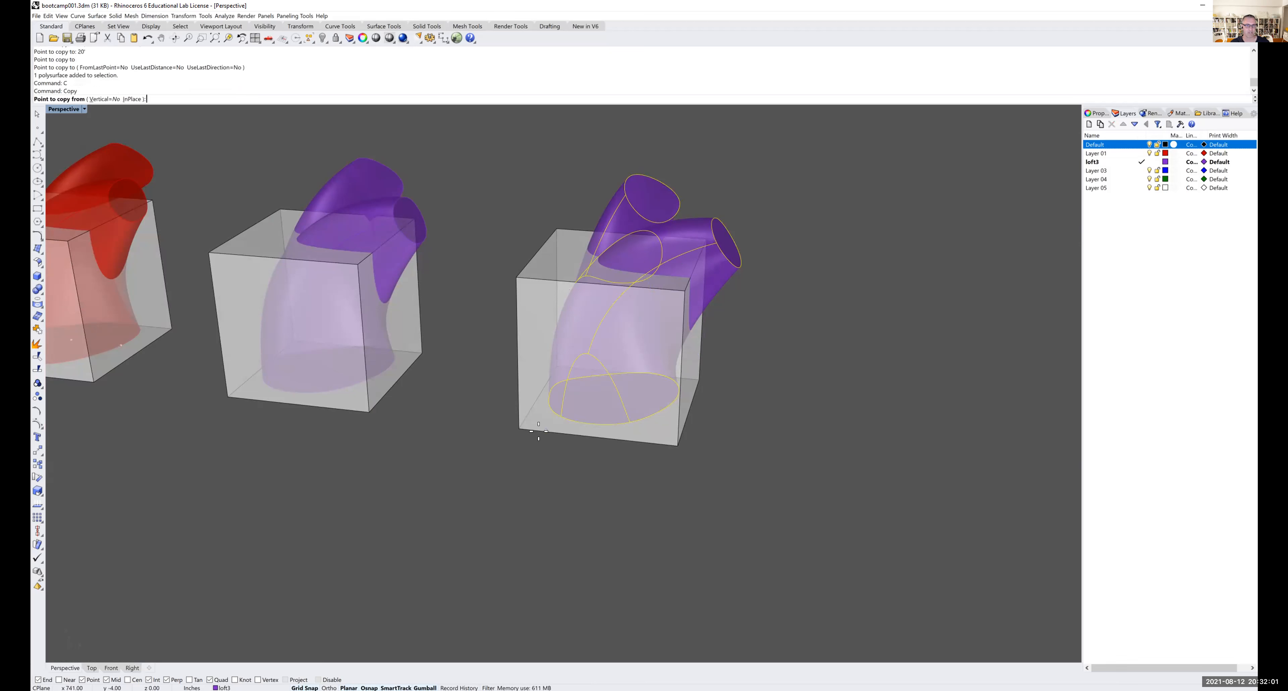
left_click(512, 421)
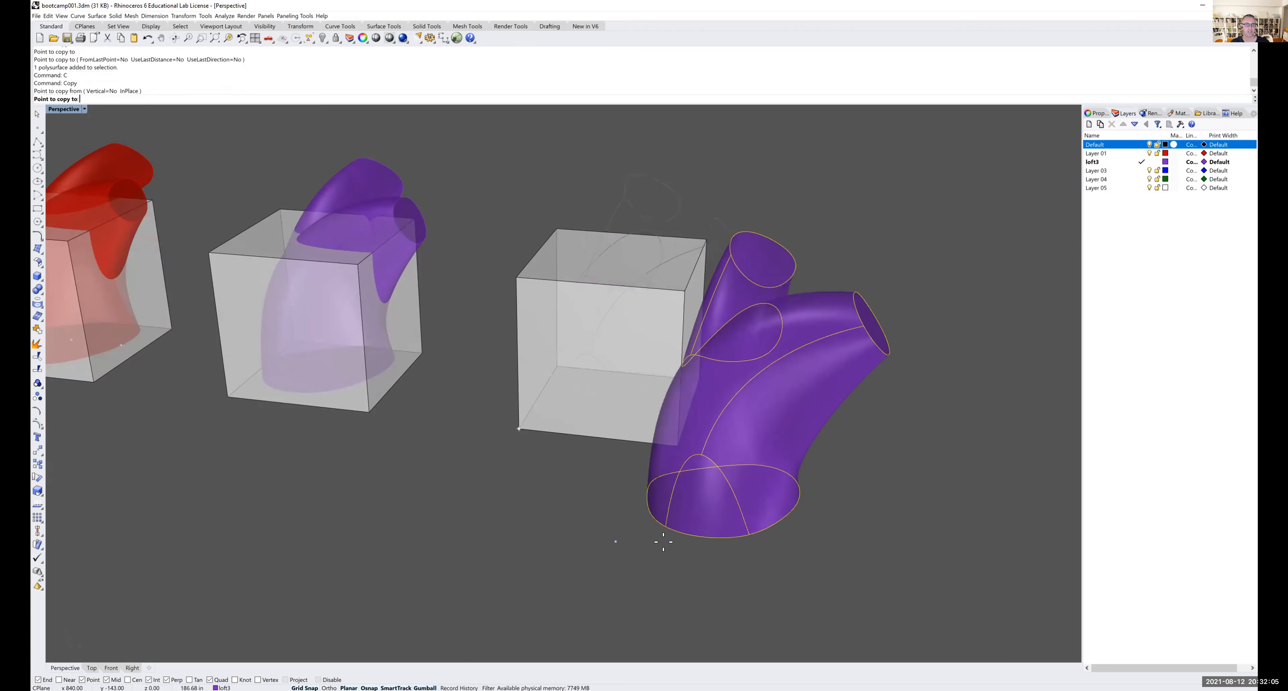
left_click(516, 420)
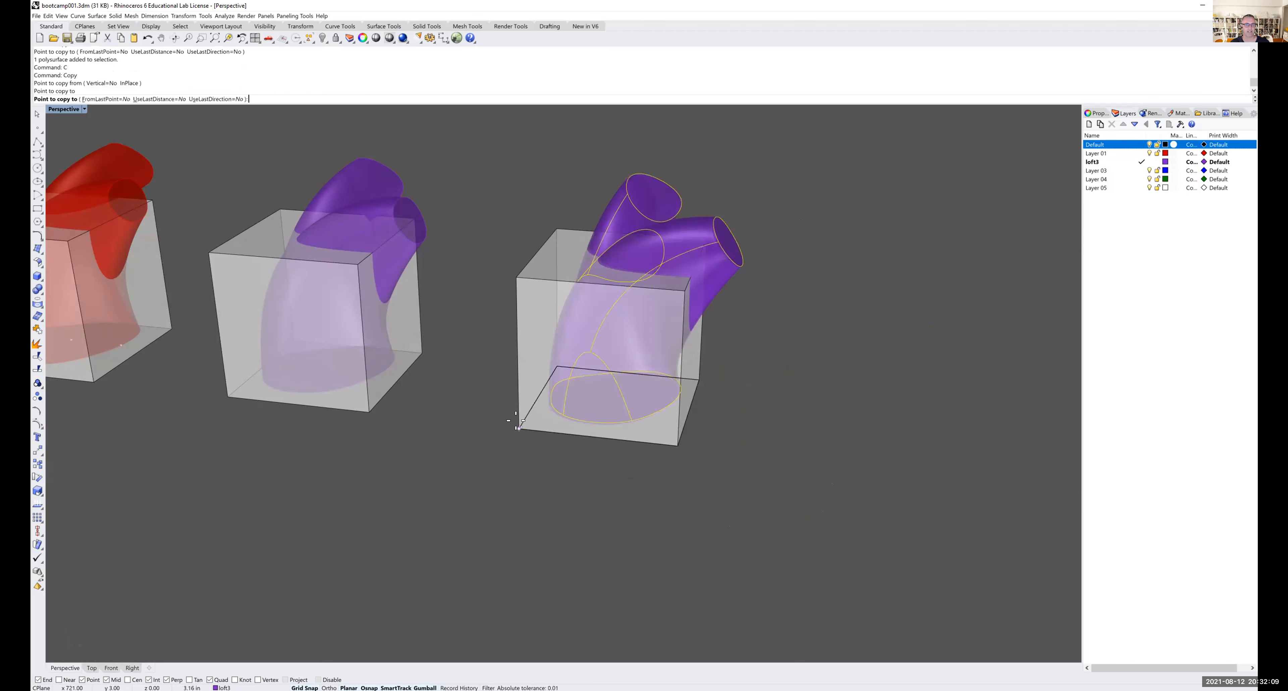
key("Escape")
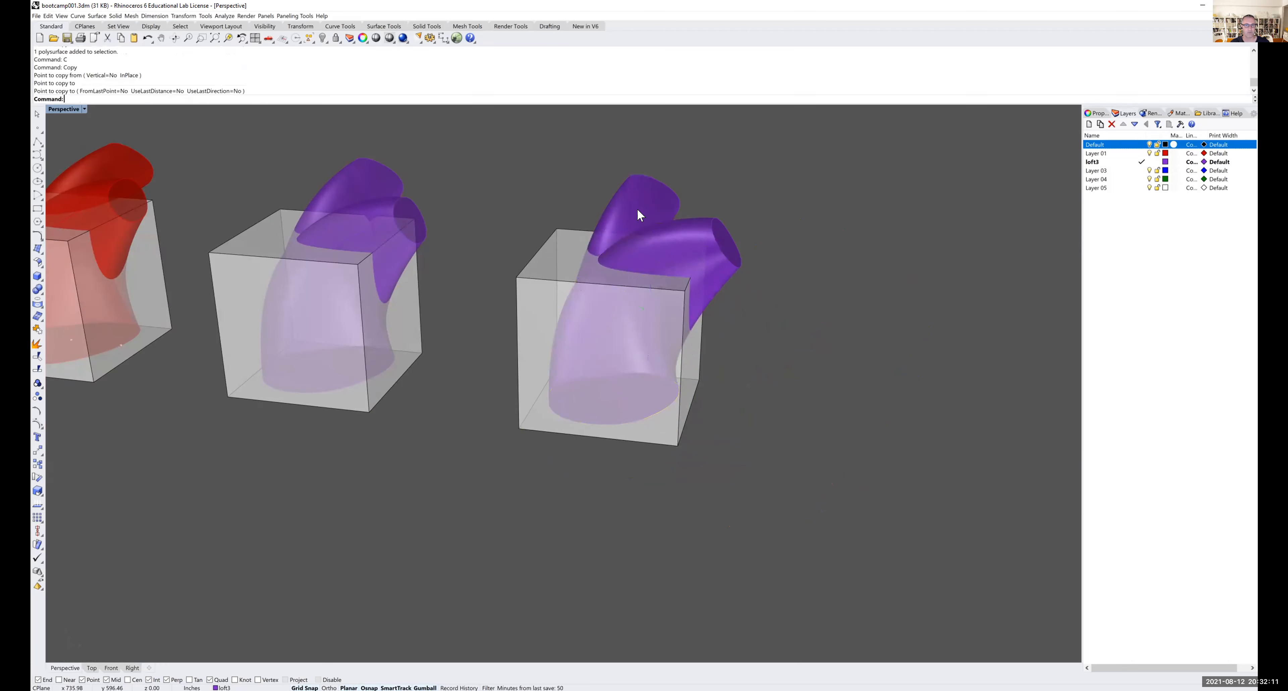
- Try to subtract one of the overlapping purple solids from the end box with a Boolean Difference
scroll(637, 233, "up", 4)
scroll(637, 233, "down", 2)
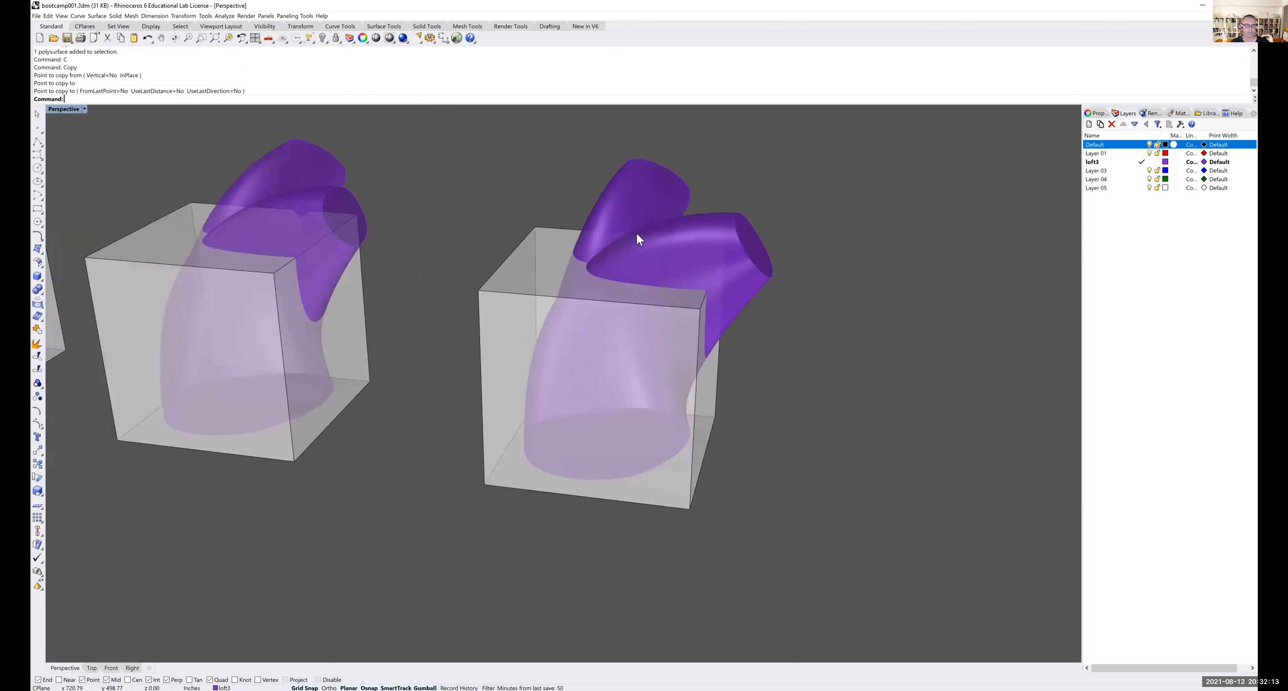
mouse_move(629, 241)
right_mouse_down()
mouse_move(617, 237)
mouse_move(637, 265)
mouse_move(646, 251)
right_mouse_up()
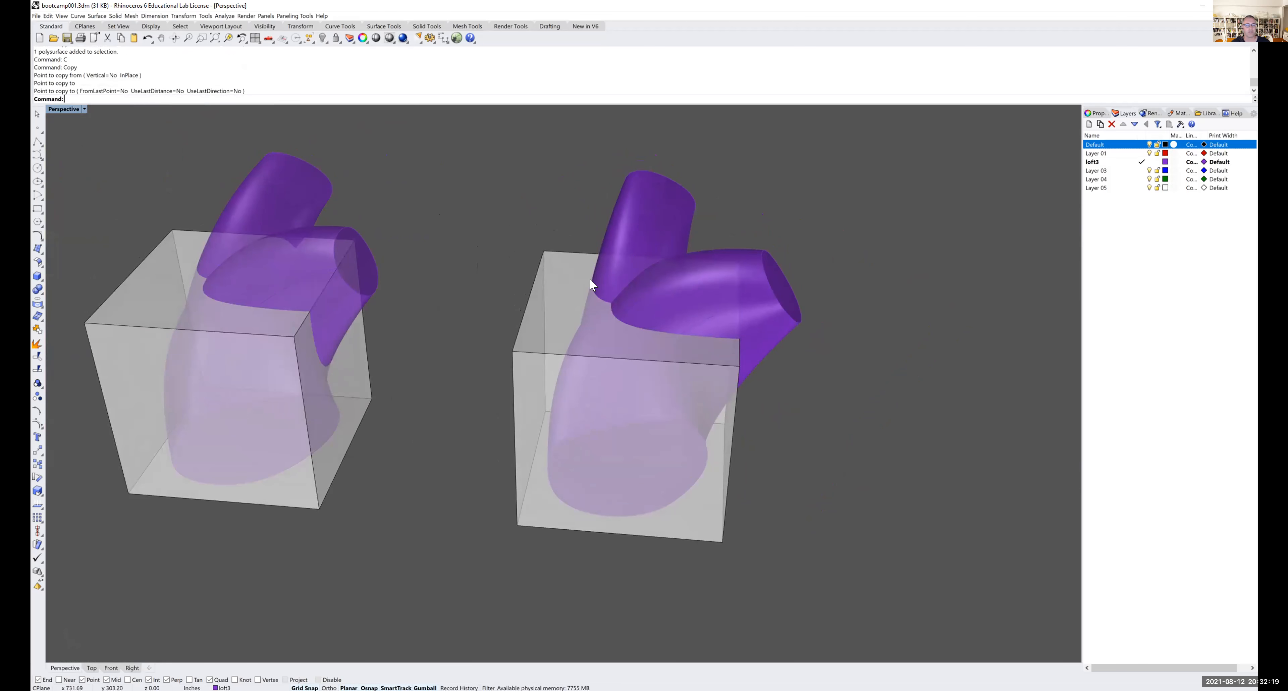
left_click(115, 15)
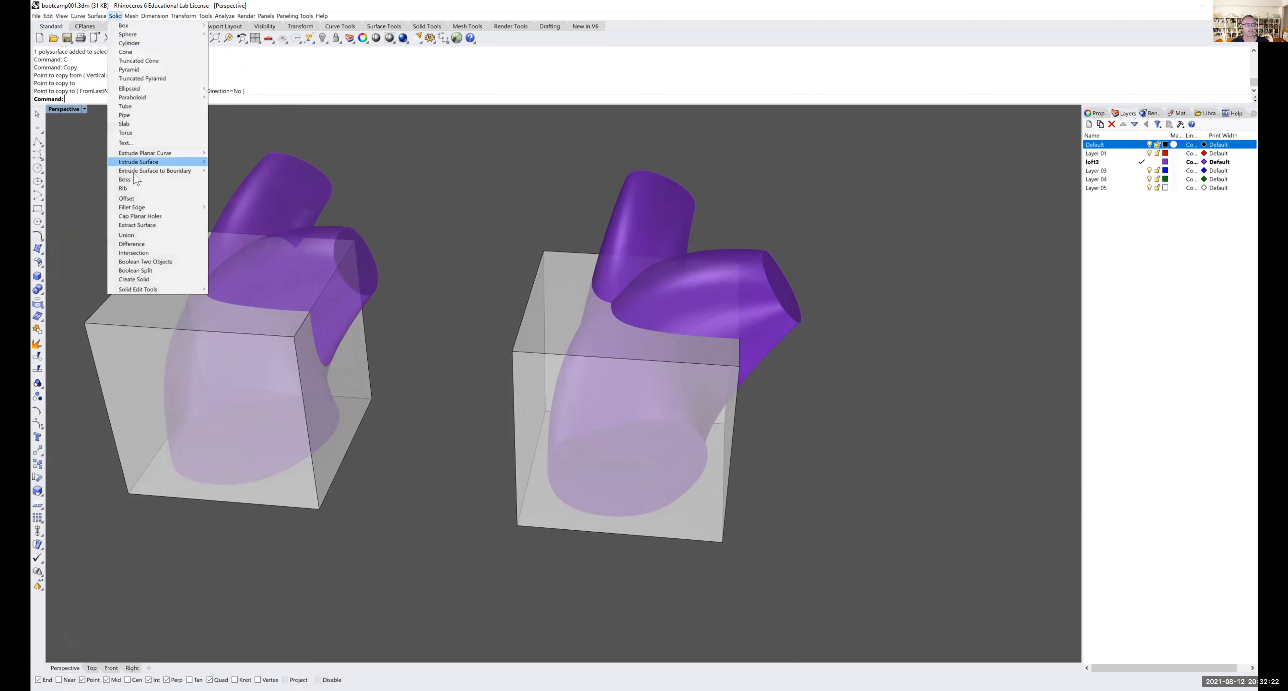
left_click(132, 244)
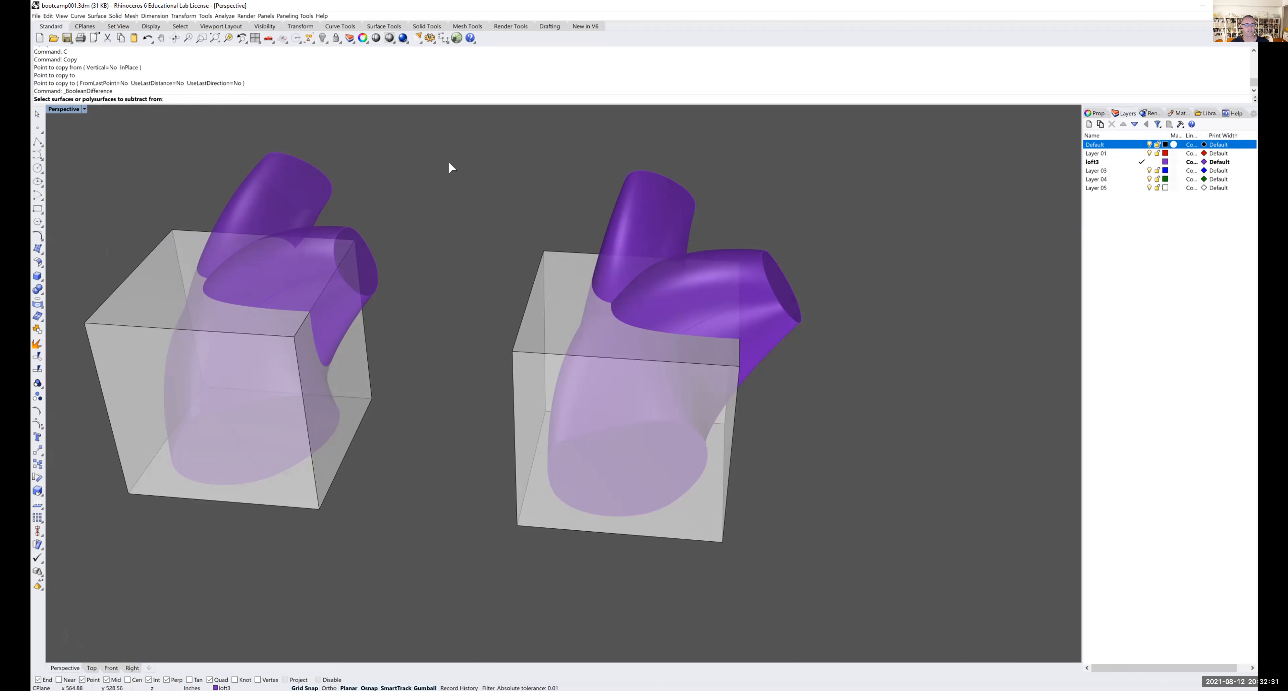
left_click(549, 274)
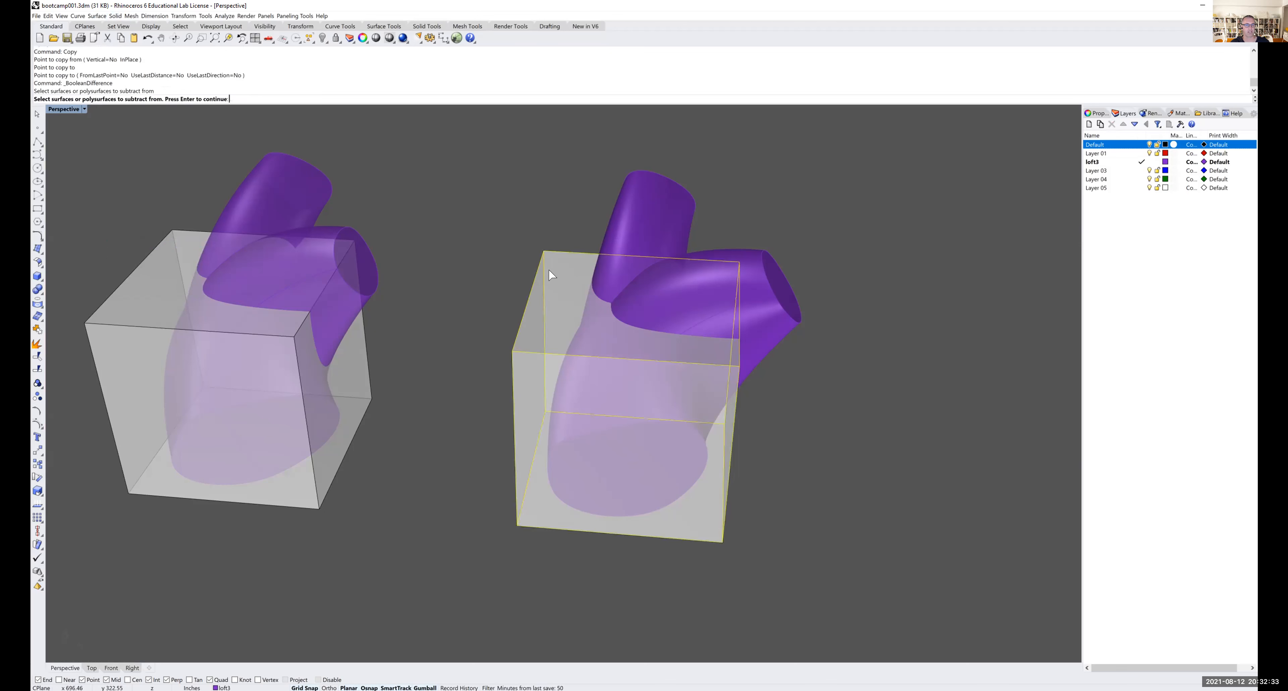
key("Return")
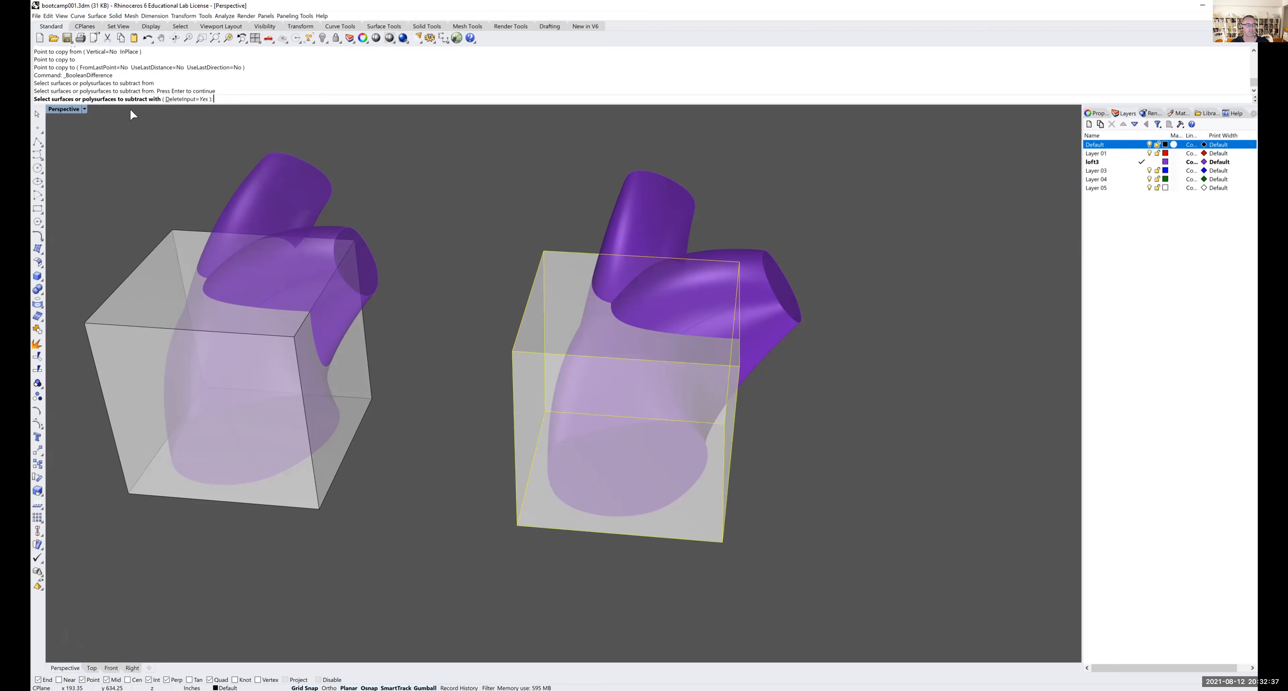
left_click(754, 285)
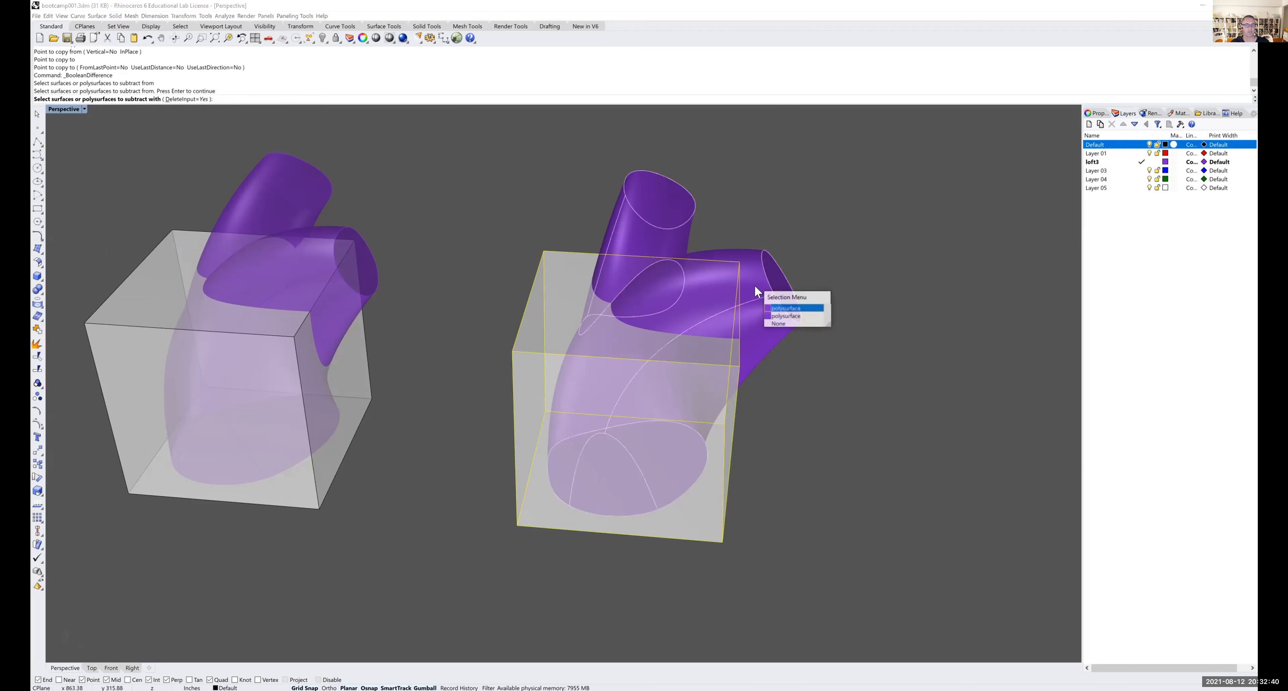
left_click(790, 308)
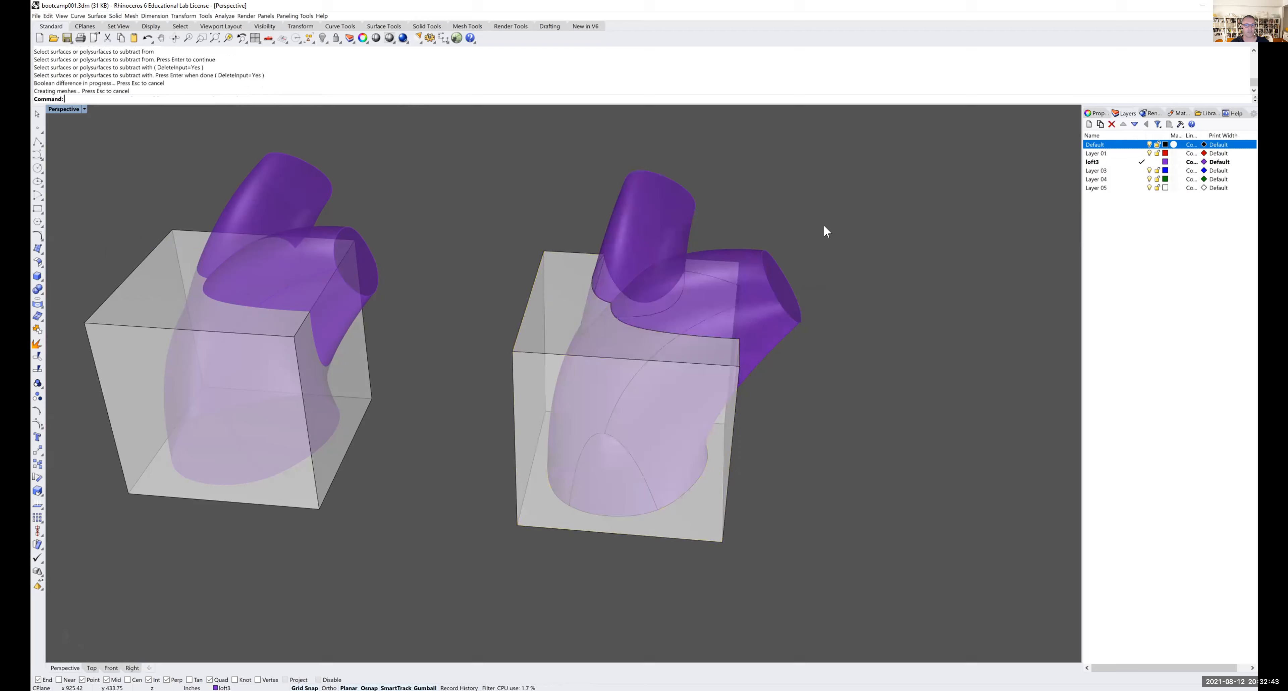
mouse_move(813, 279)
right_mouse_down()
mouse_move(787, 291)
mouse_move(810, 301)
right_mouse_up()
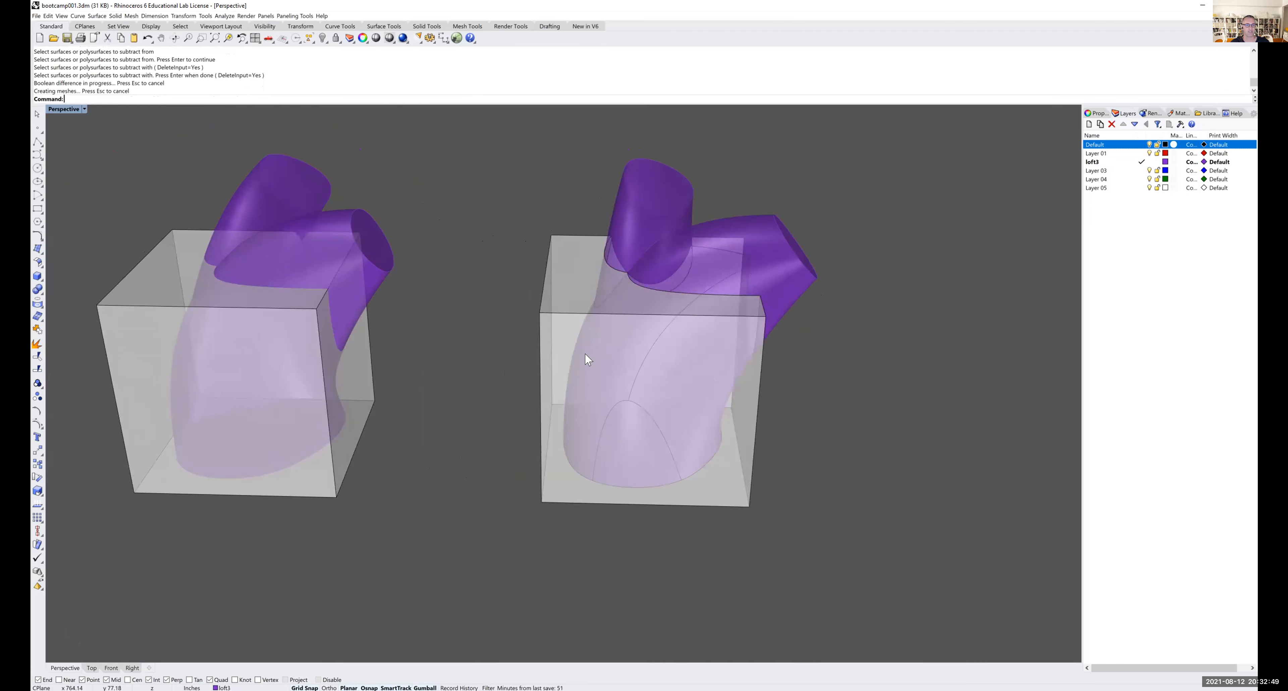
right_click_drag(700, 256, 681, 300)
- Undo the Boolean Difference and the two copies made before it
key("ctrl+z")
key("ctrl+z")
key("ctrl+z")
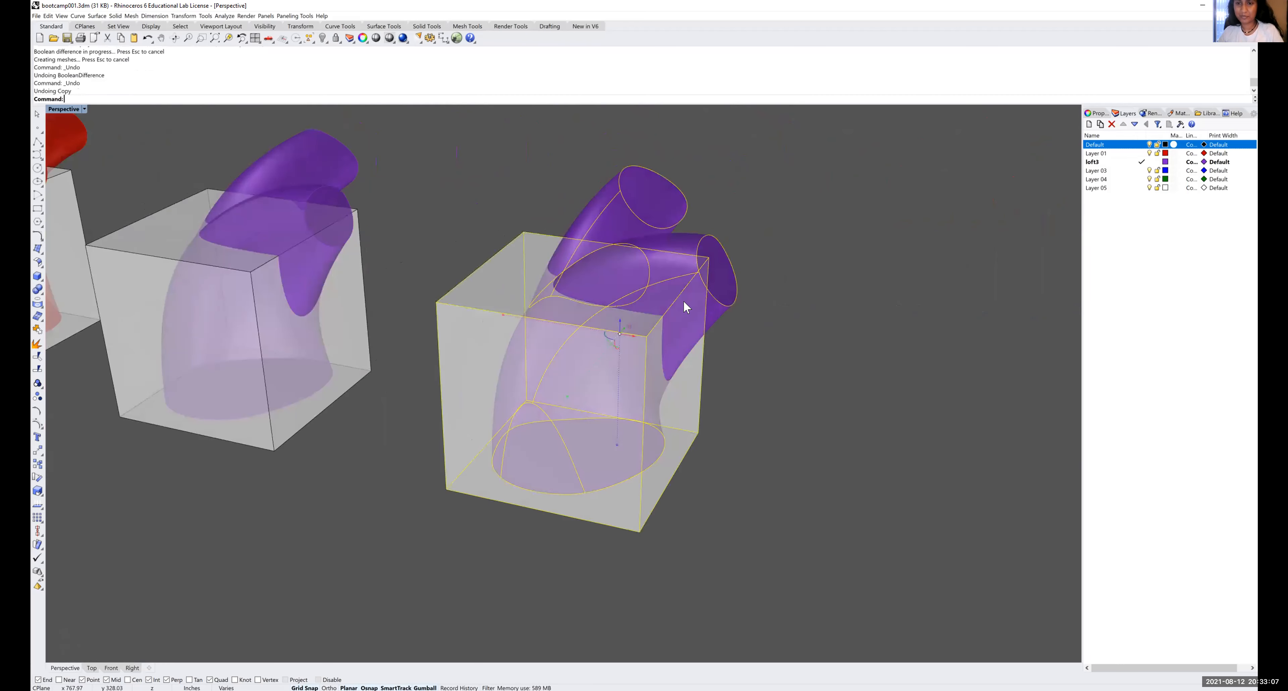
- Copy the third box and its united purple tubes together 20' further along the row
right_click_drag(641, 347, 575, 326)
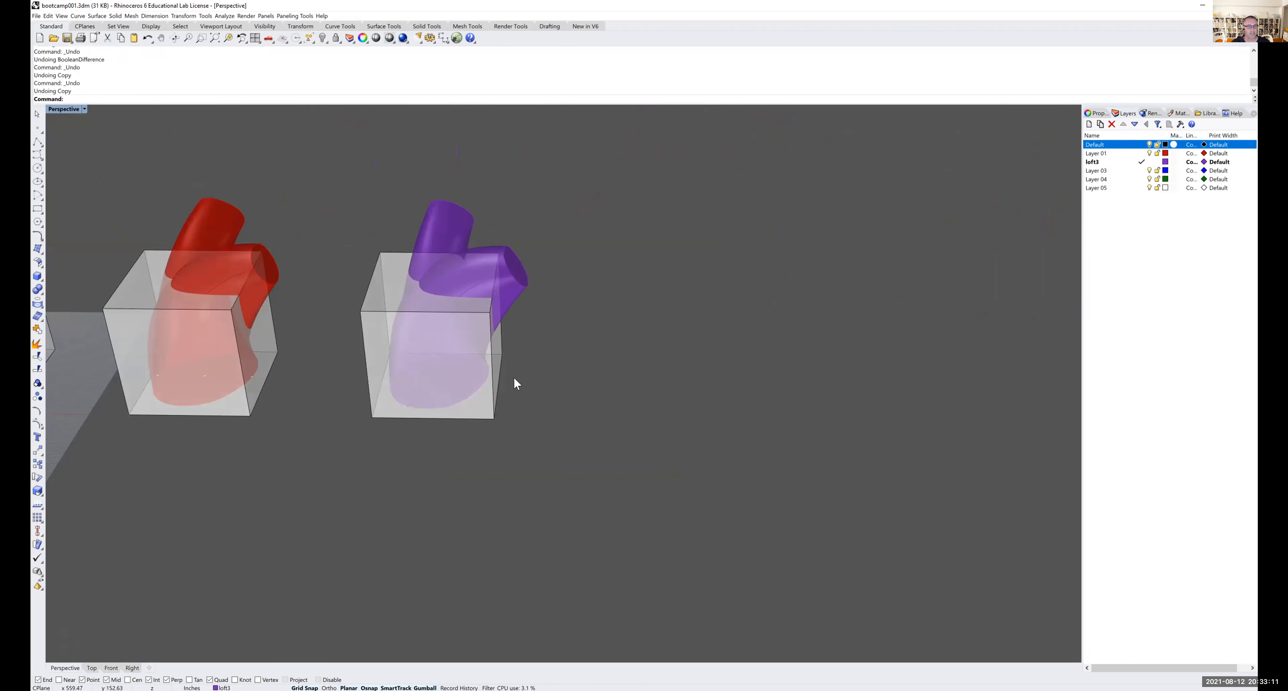
left_click_drag(533, 395, 483, 266)
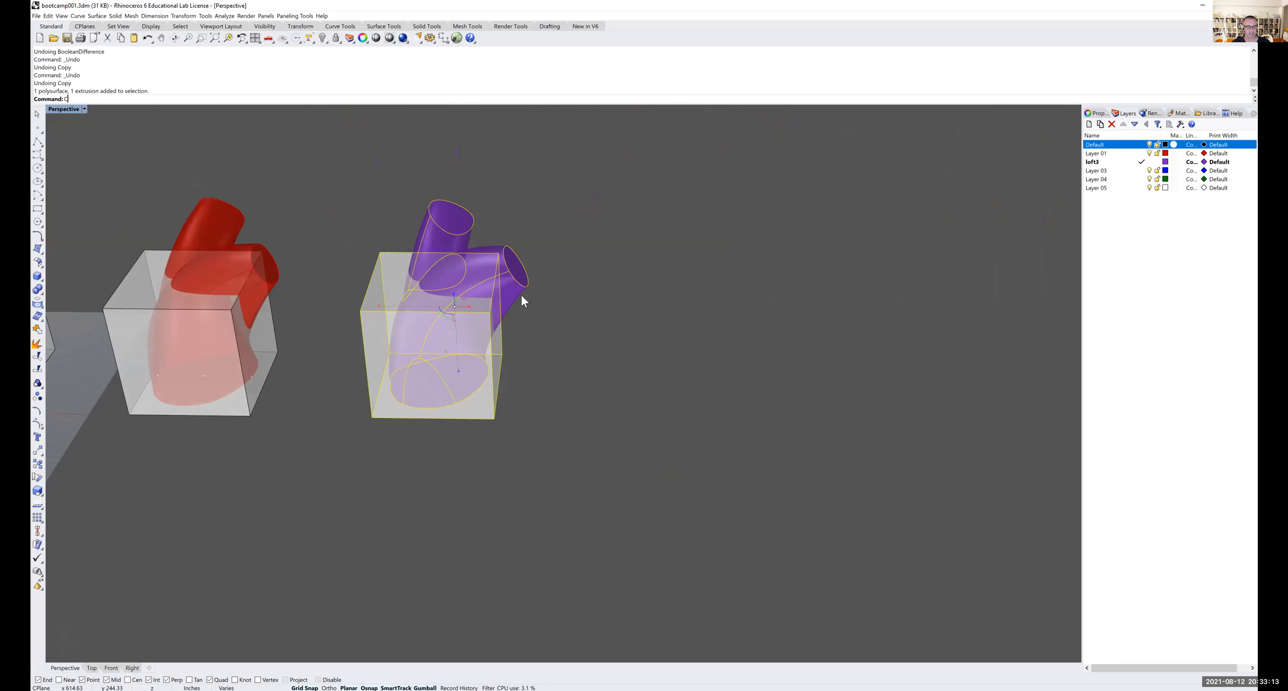
key("Return")
left_click(564, 334)
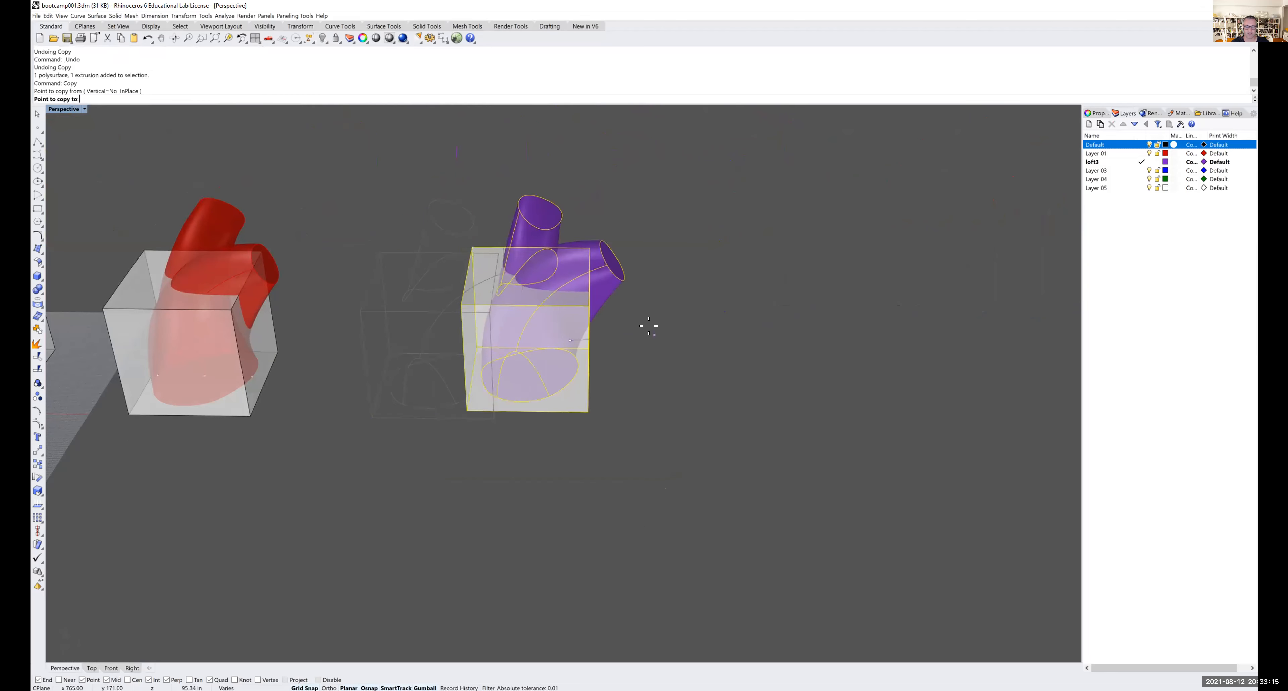
type("20'")
key("Return")
key("BackSpace")
key("BackSpace")
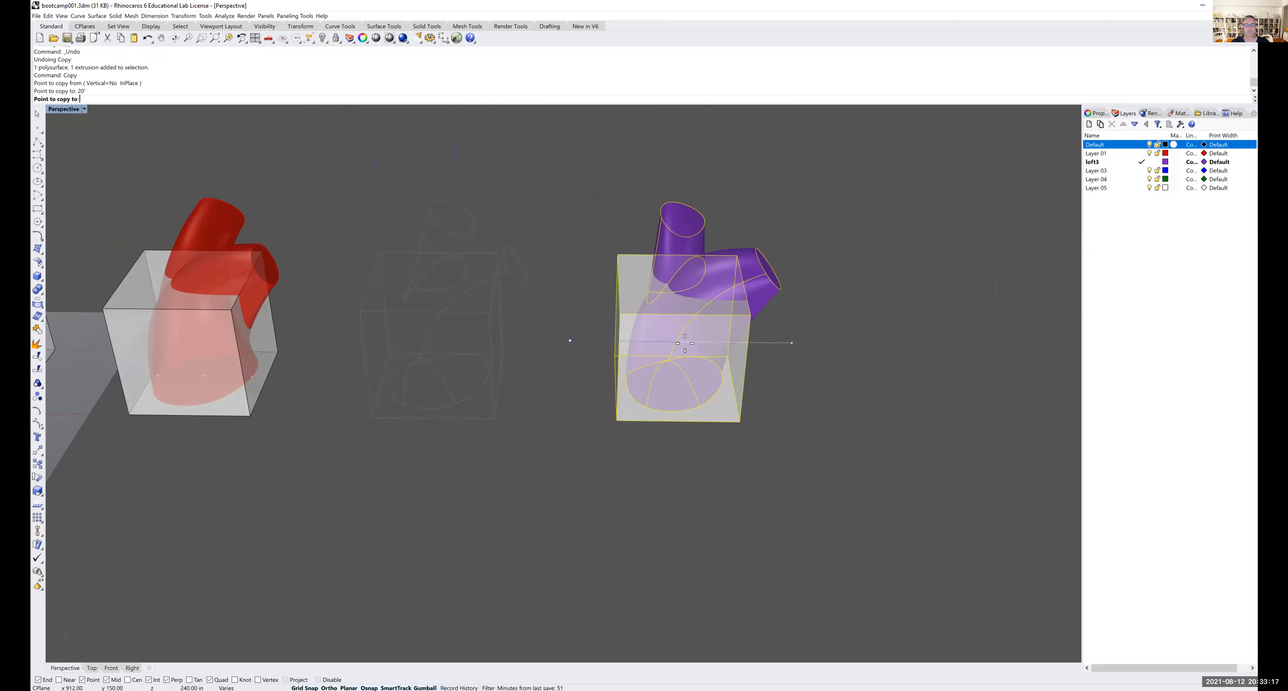
left_click(770, 352)
key("Return")
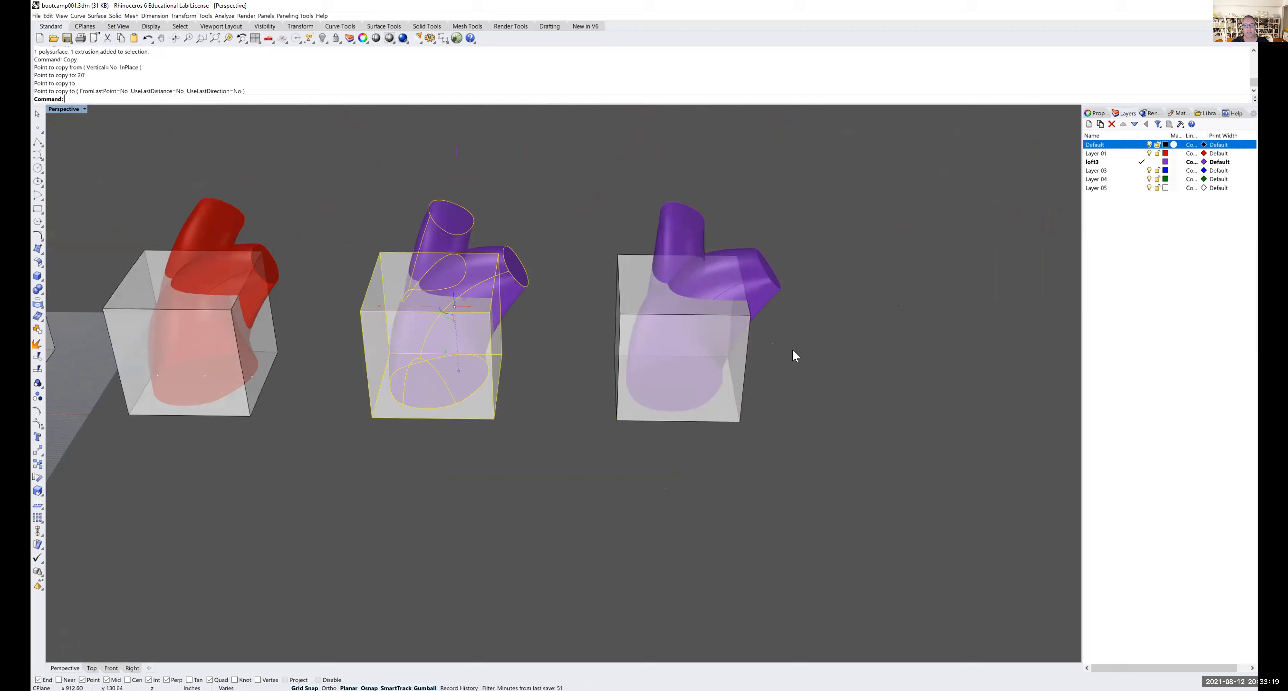
- Try a Boolean Difference that subtracts the single purple solid from the newly copied box, and undo it
scroll(706, 301, "up", 4)
scroll(629, 337, "down", 3)
mouse_move(629, 337)
right_mouse_down()
mouse_move(592, 330)
mouse_move(614, 352)
right_mouse_up()
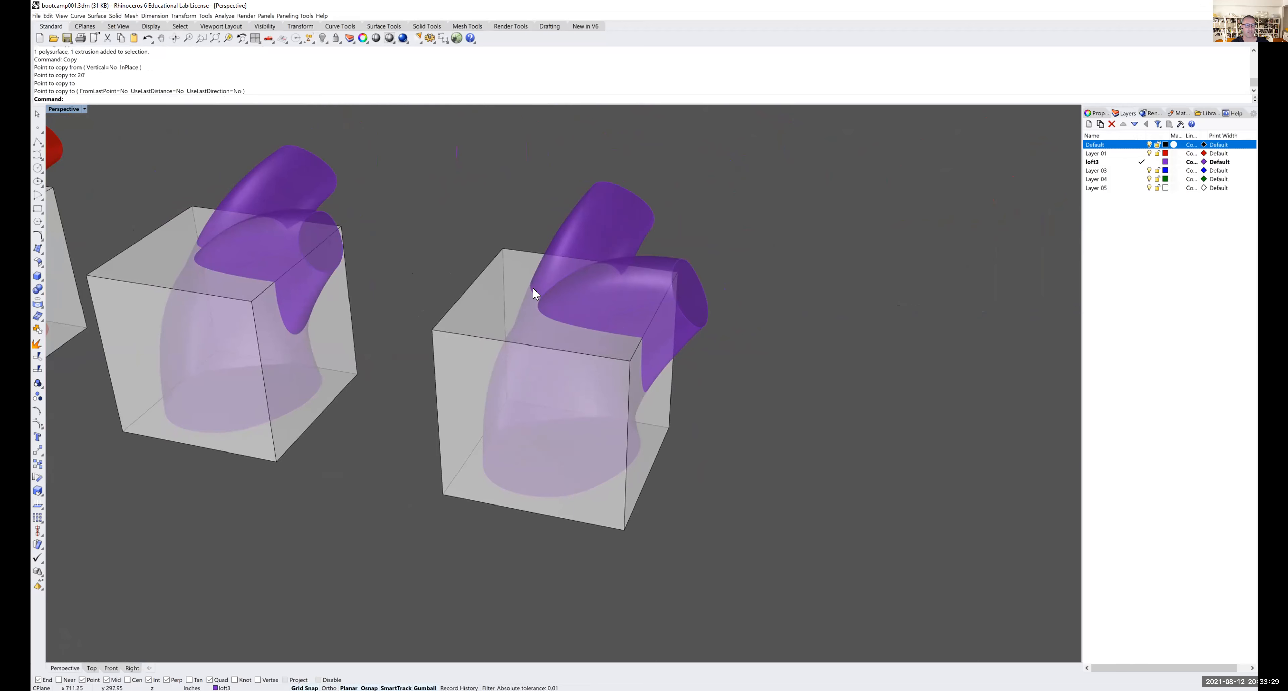
left_click(115, 16)
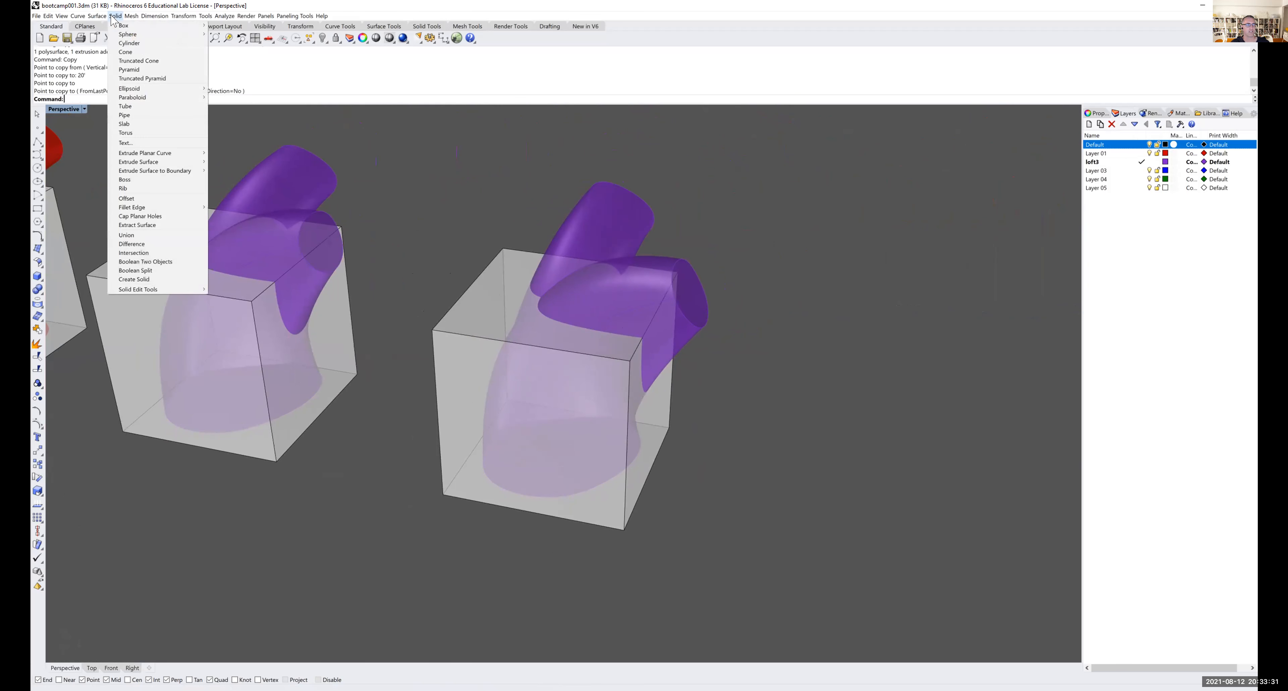
left_click(132, 244)
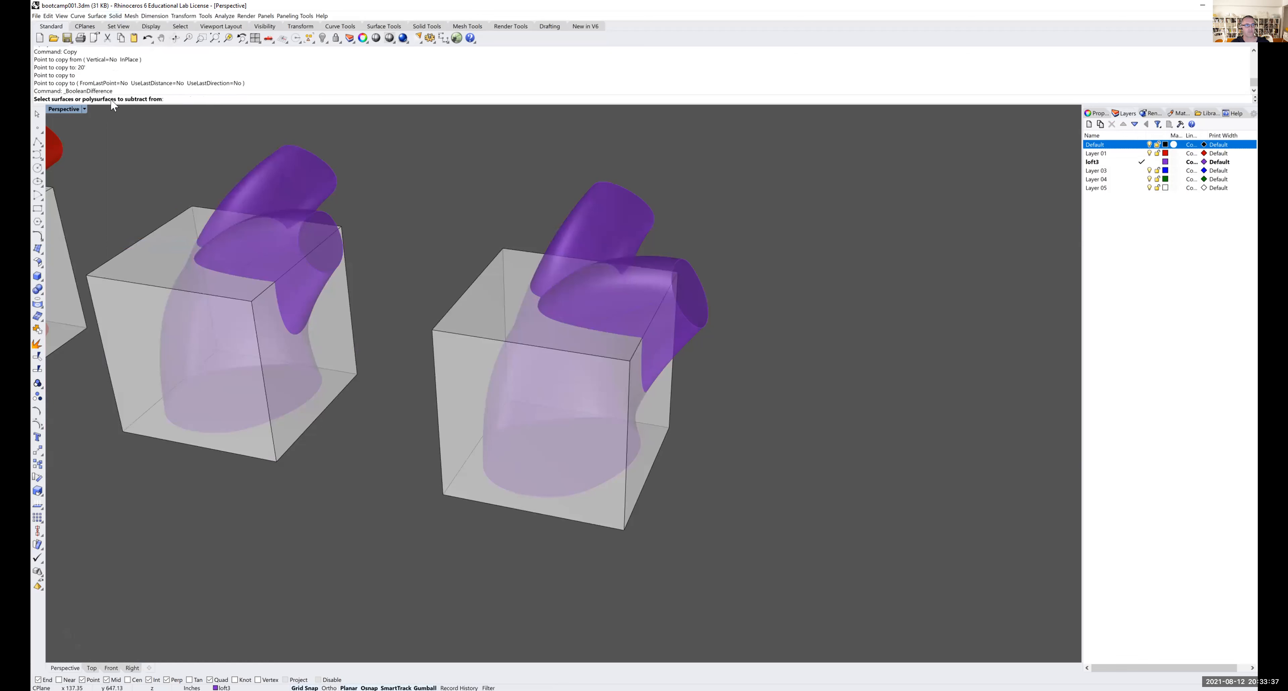
left_click(479, 312)
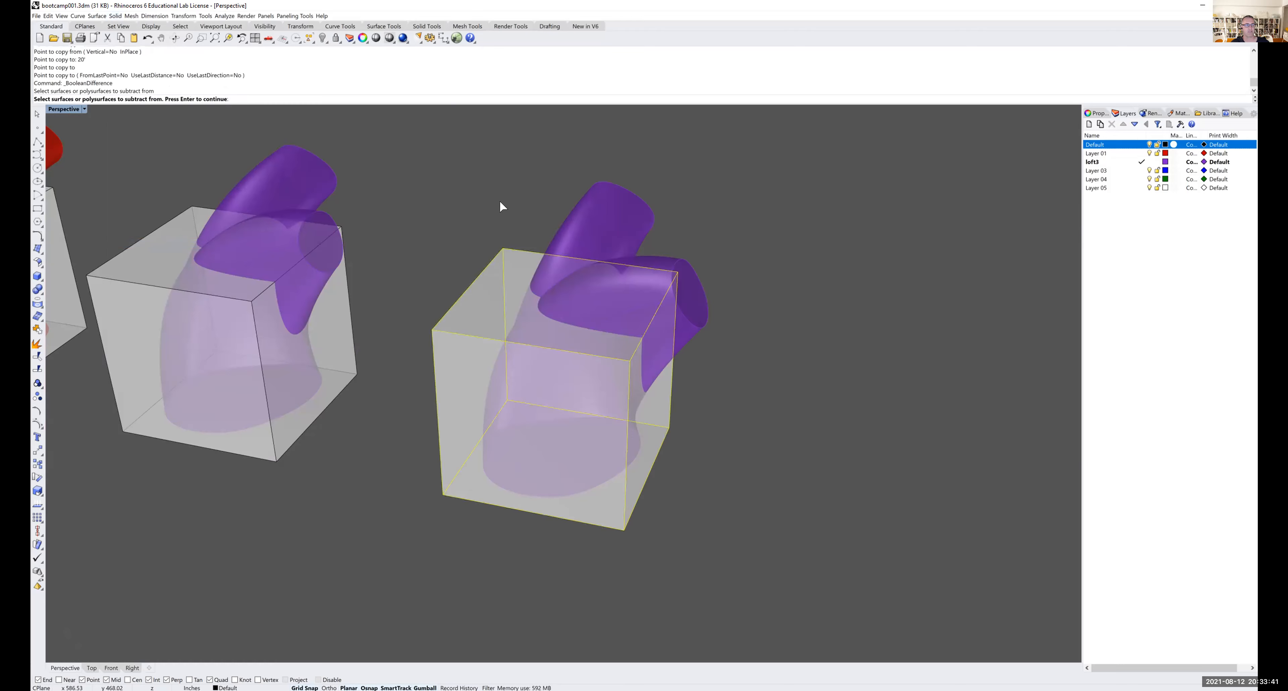
key("Return")
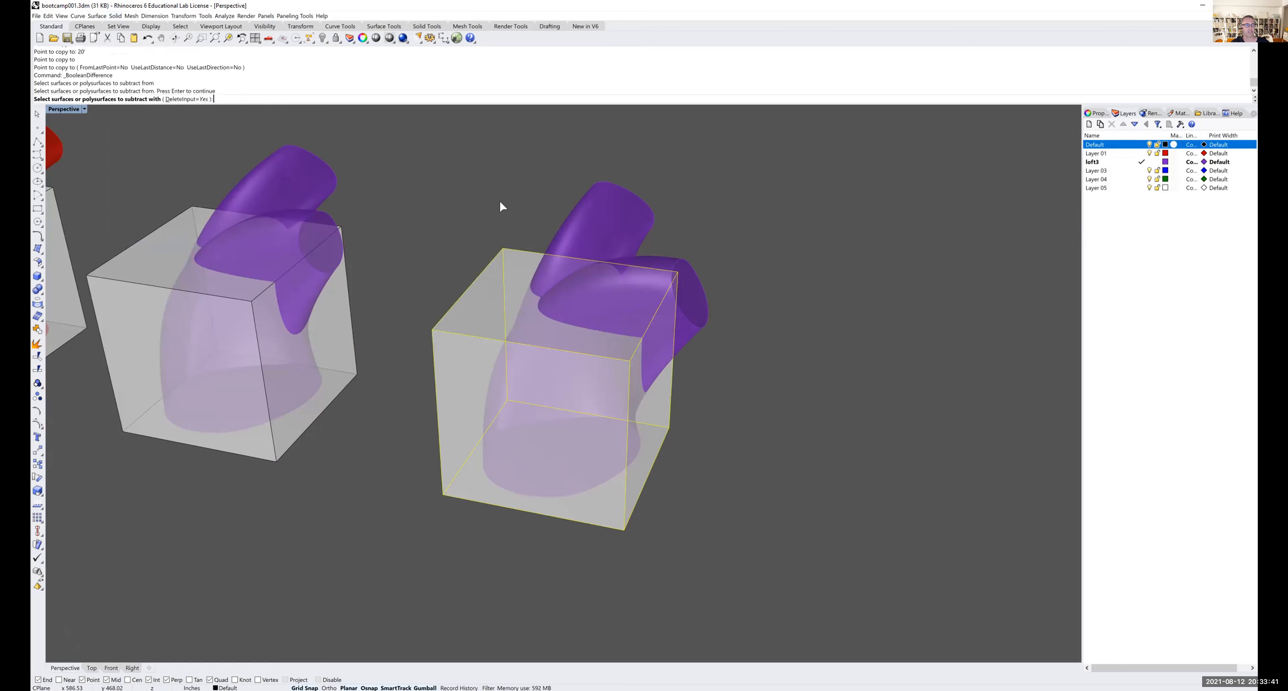
left_click(600, 215)
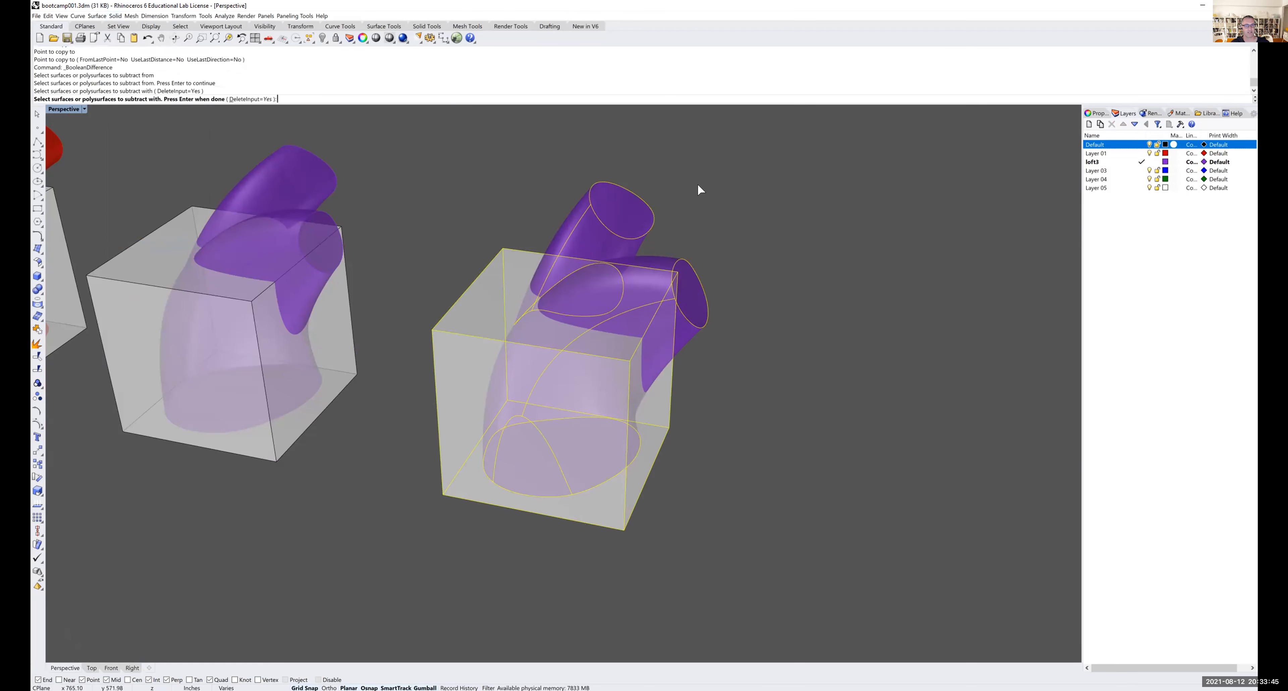
key("Return")
mouse_move(716, 327)
right_mouse_down()
mouse_move(647, 316)
mouse_move(647, 360)
mouse_move(721, 296)
mouse_move(710, 319)
mouse_move(670, 320)
mouse_move(664, 334)
mouse_move(718, 311)
mouse_move(716, 331)
right_mouse_up()
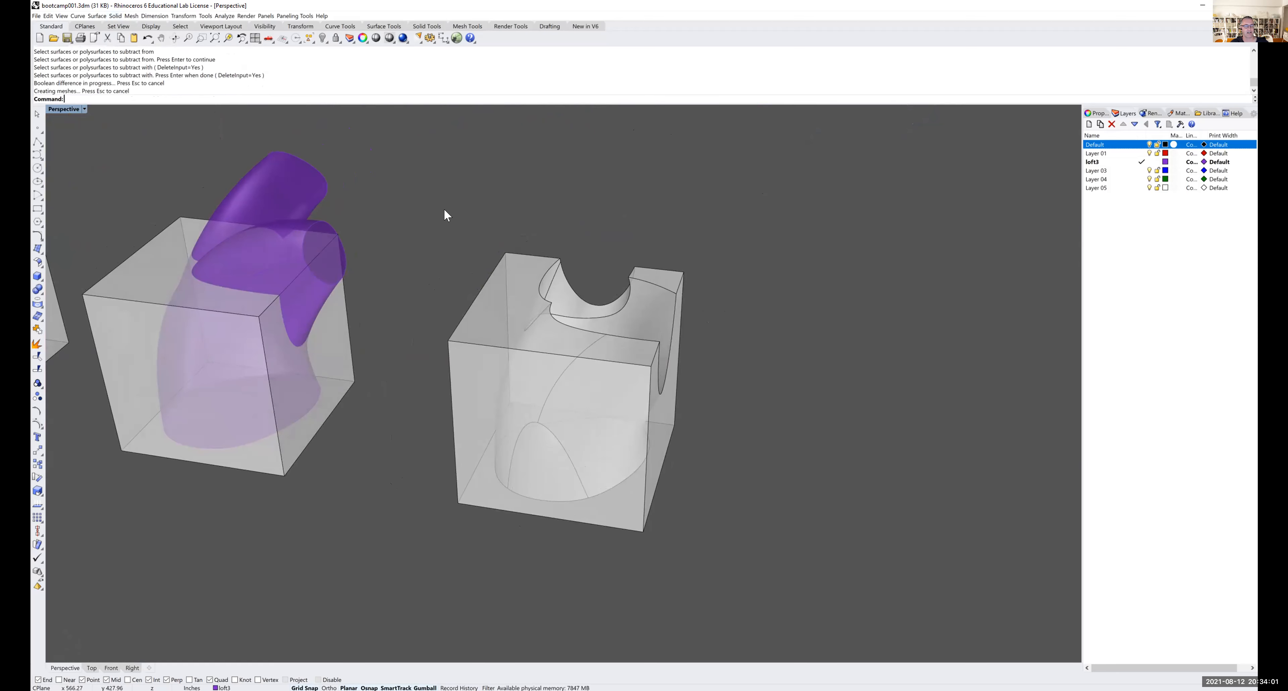
key("ctrl+z")
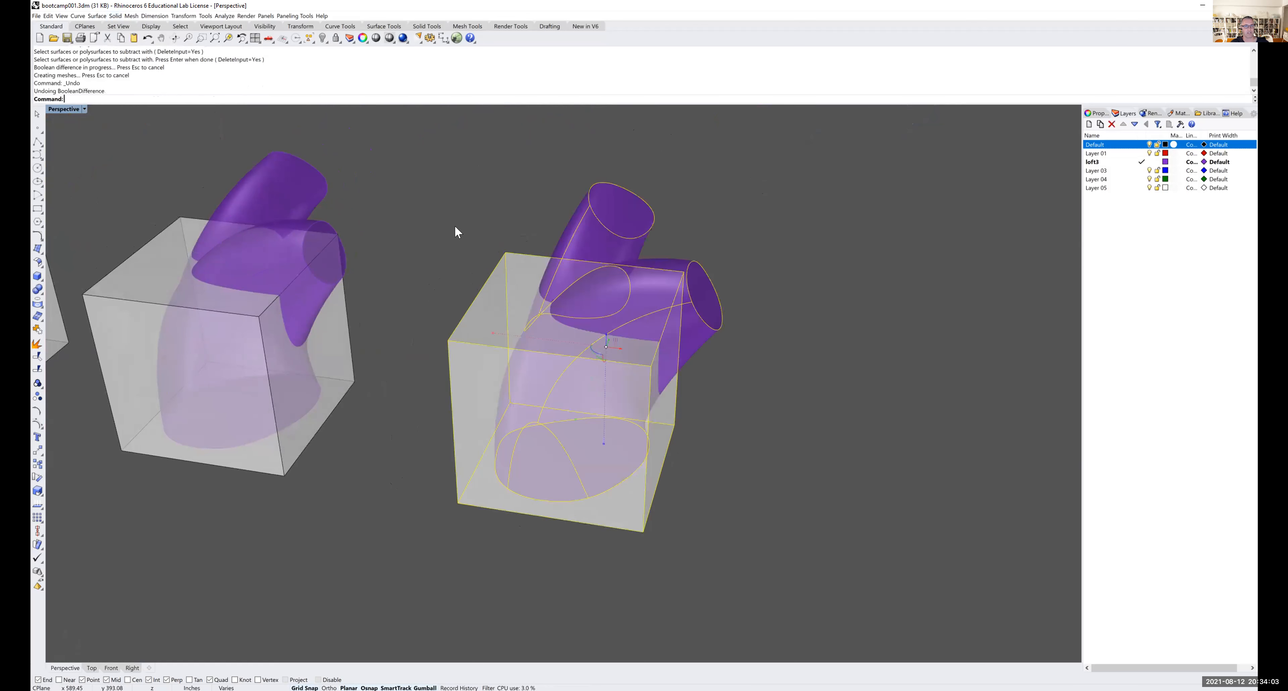
- Copy the end box's purple solid in place, using the same lower front corner of the box as both points
left_click(598, 225)
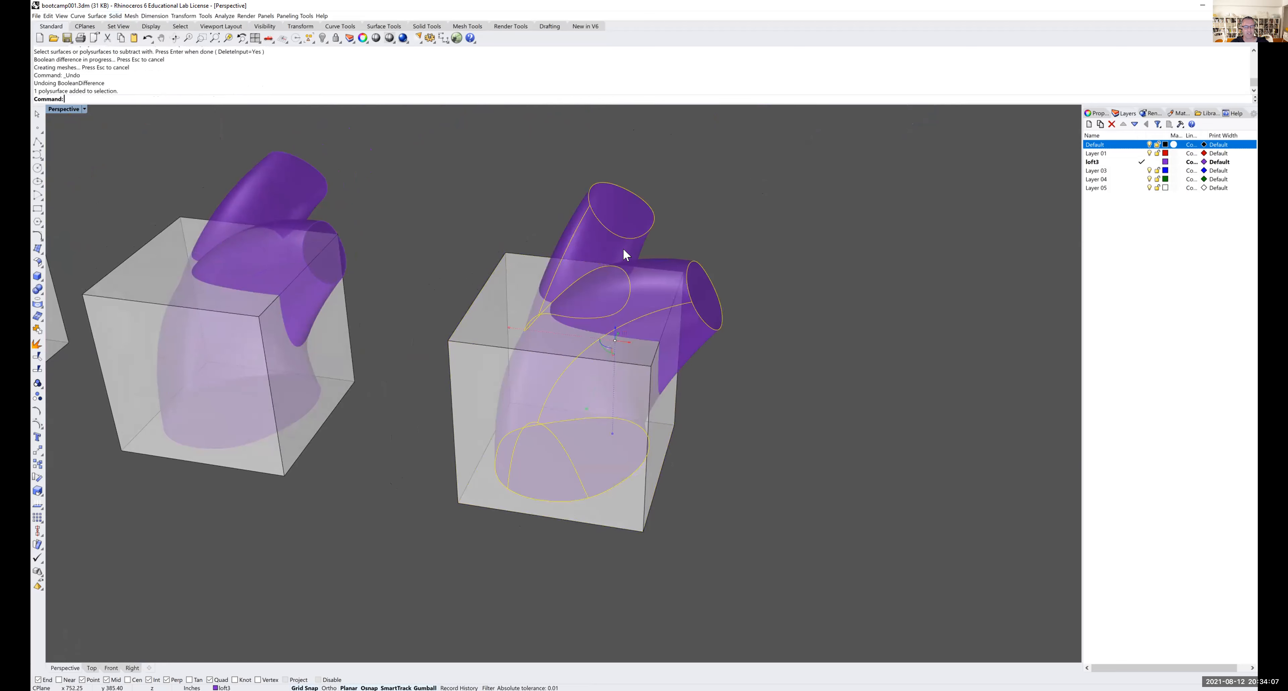
type("c")
key("Return")
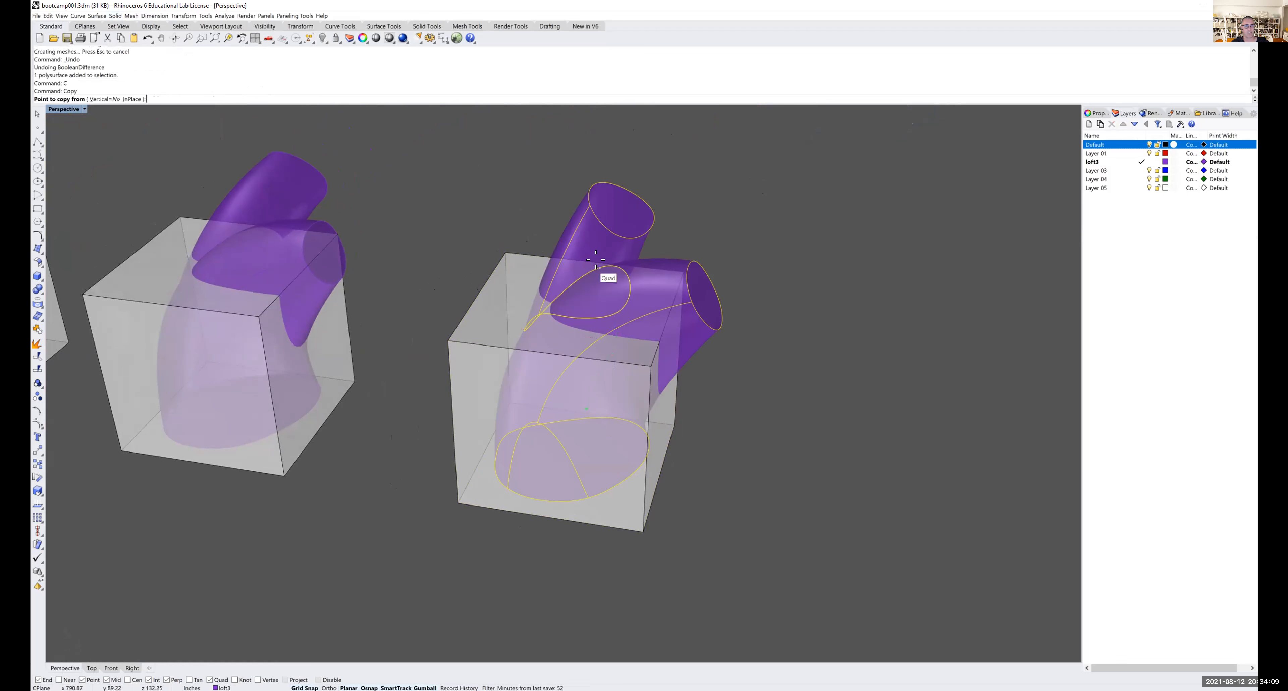
left_click(452, 496)
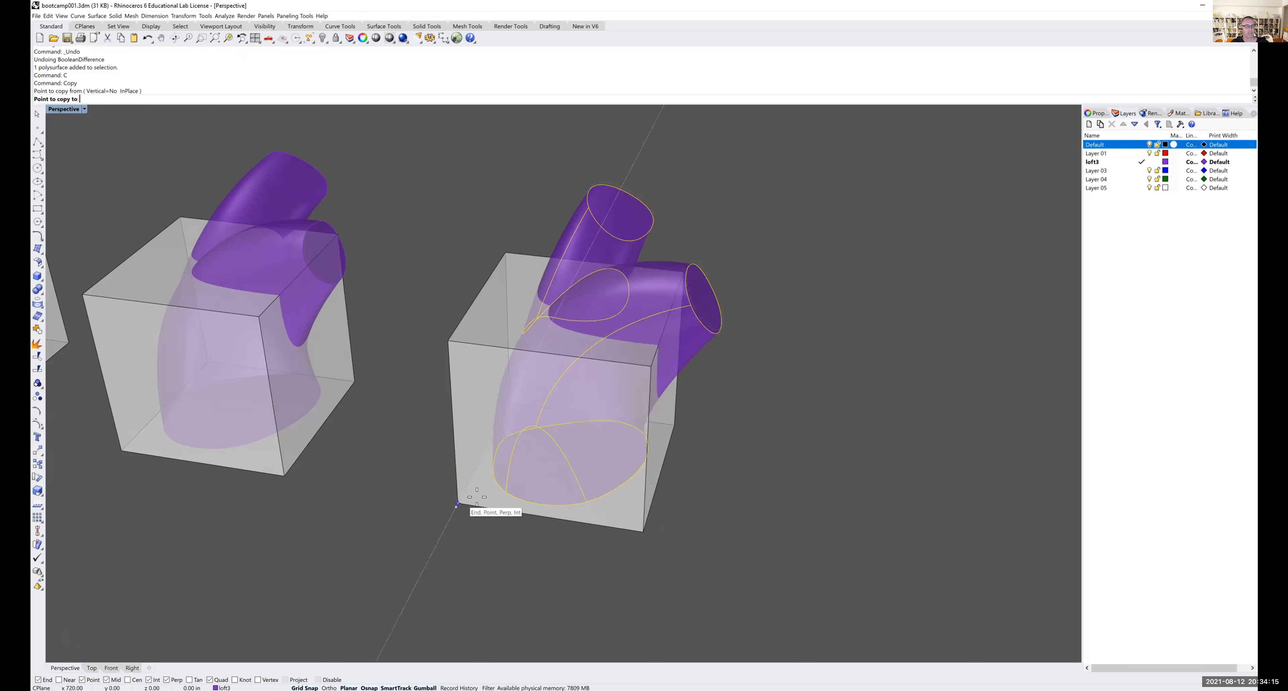
left_click(454, 496)
key("Return")
- Select one of the two coincident purple solids in the end box and hide it
left_click(685, 231)
left_click(637, 216)
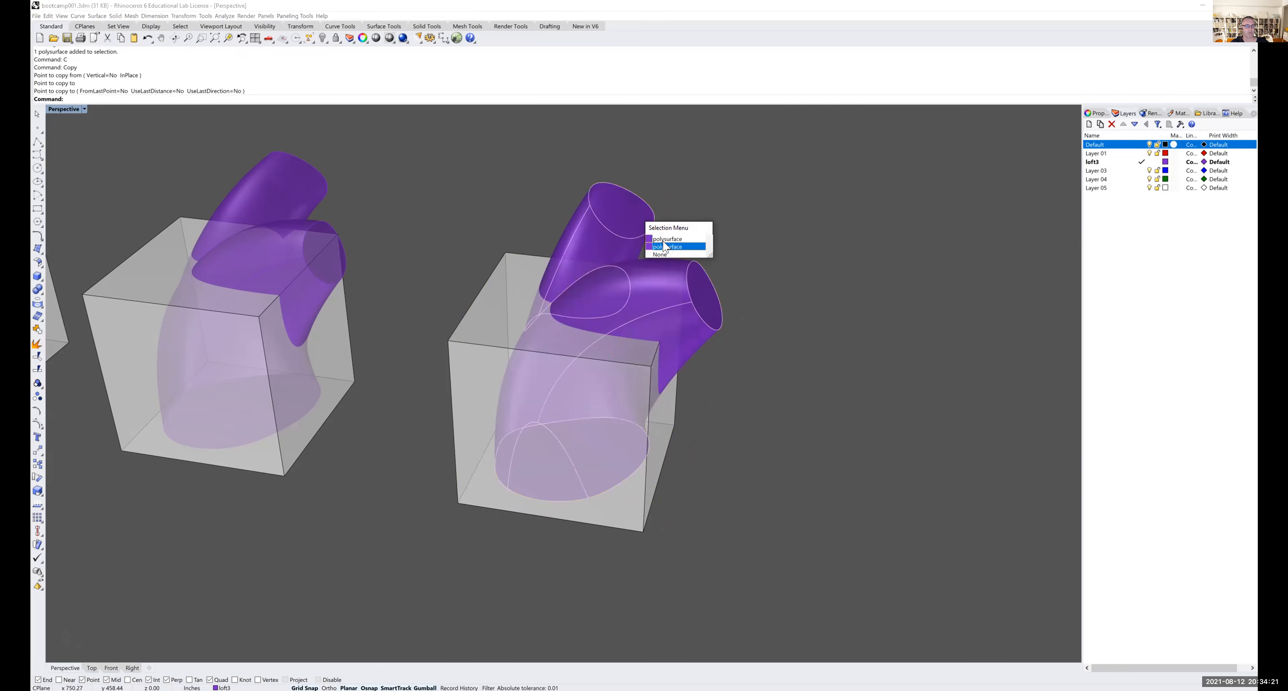
mouse_move(762, 221)
right_mouse_down()
mouse_move(732, 260)
mouse_move(716, 251)
mouse_move(734, 264)
right_mouse_up()
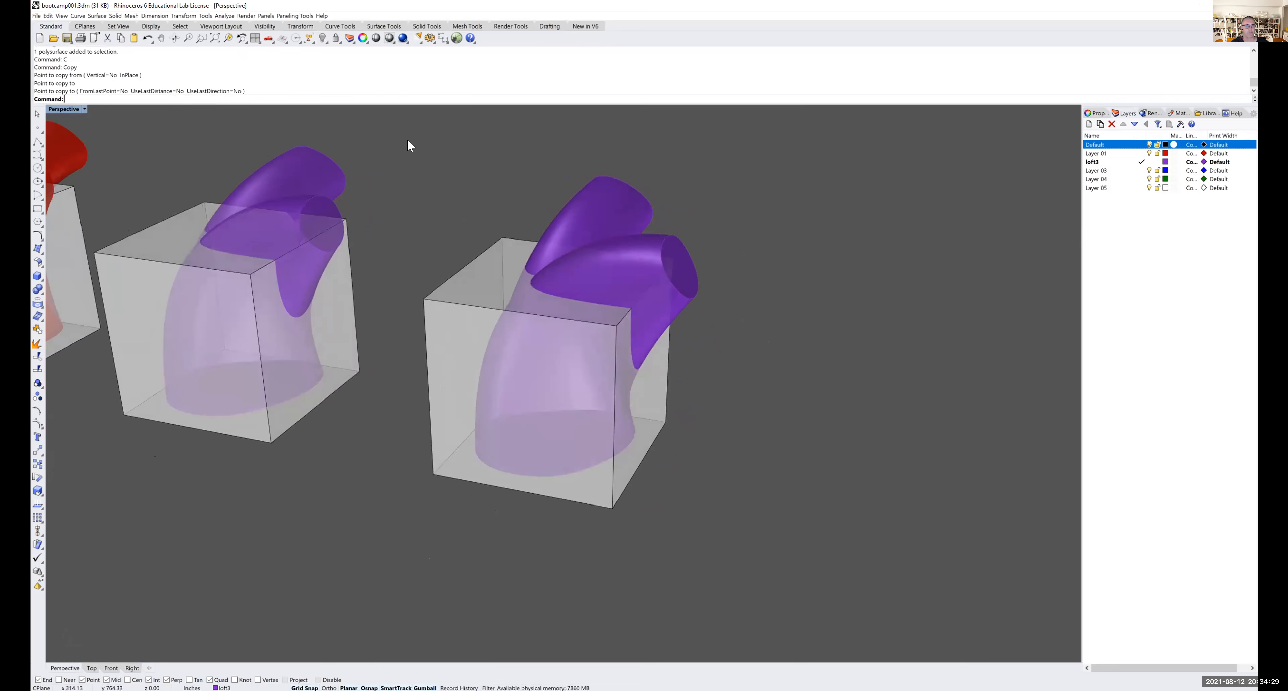
left_click(624, 210)
left_click(645, 231)
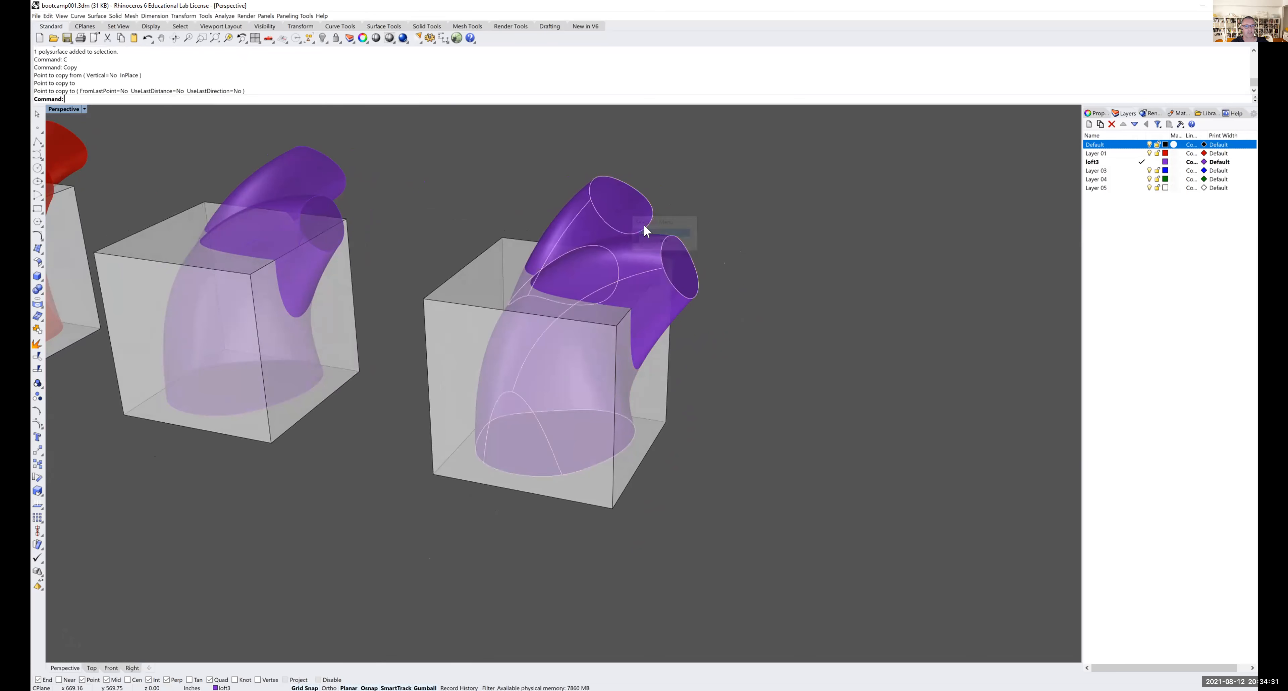
left_click(323, 38)
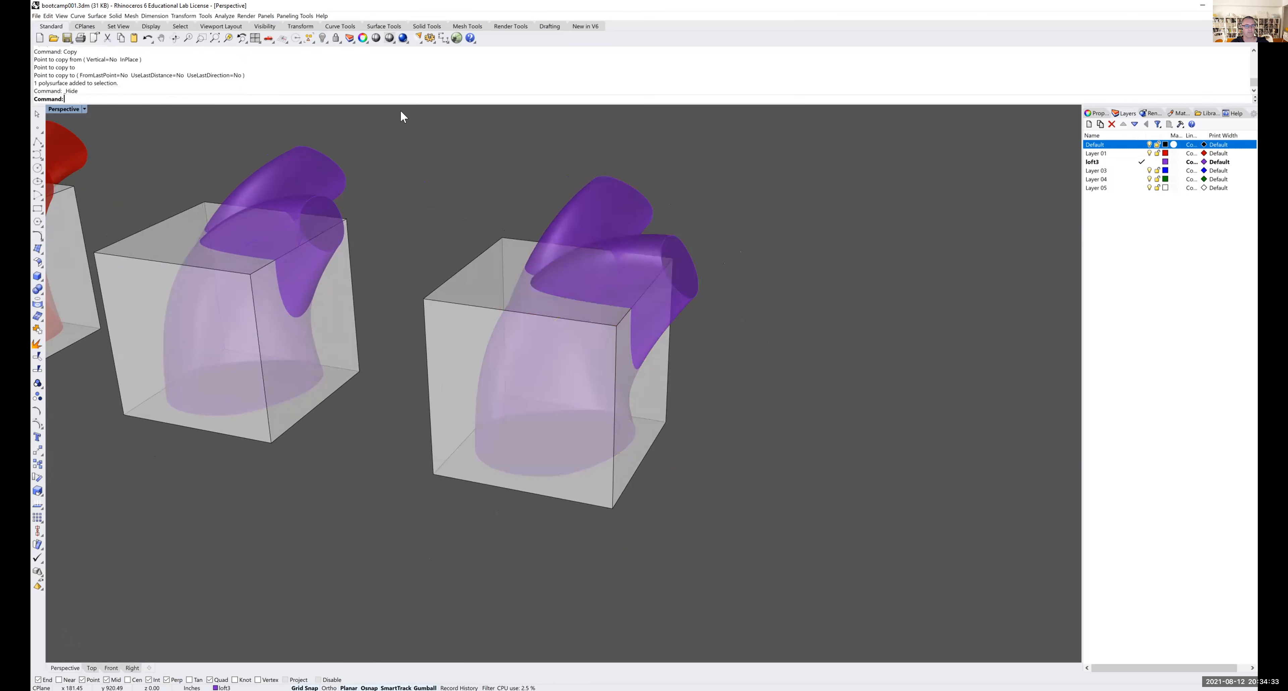
left_click(115, 16)
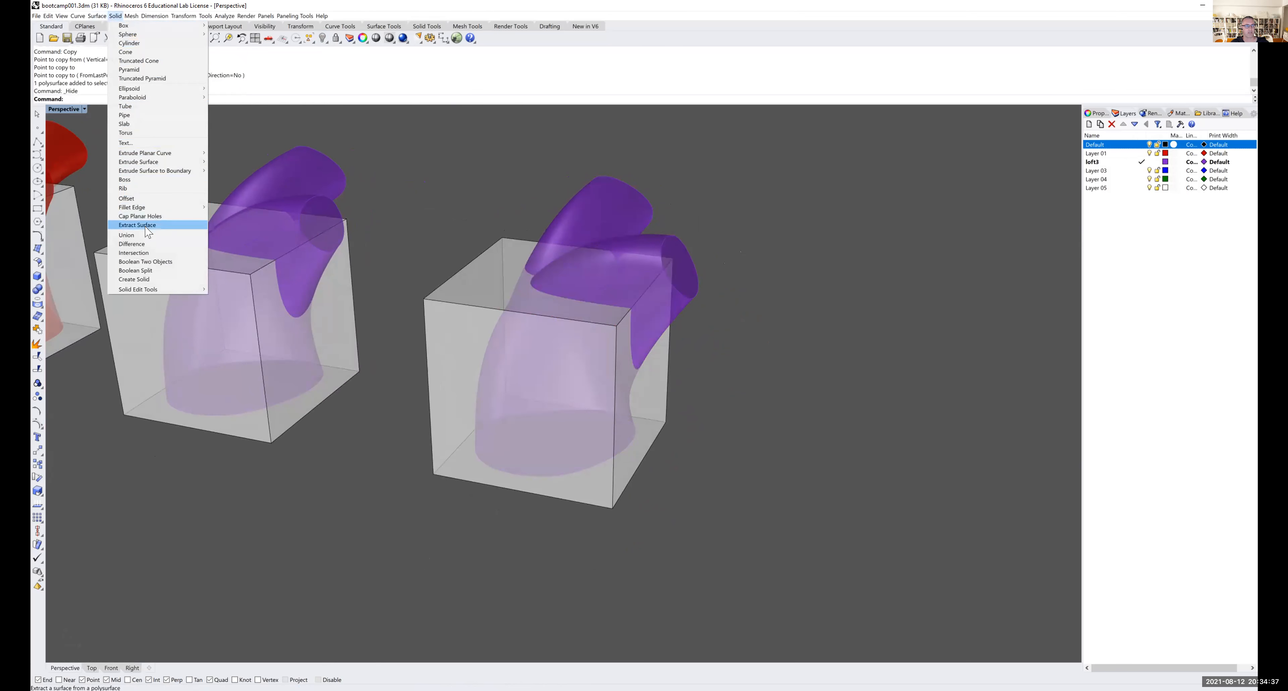
left_click(146, 244)
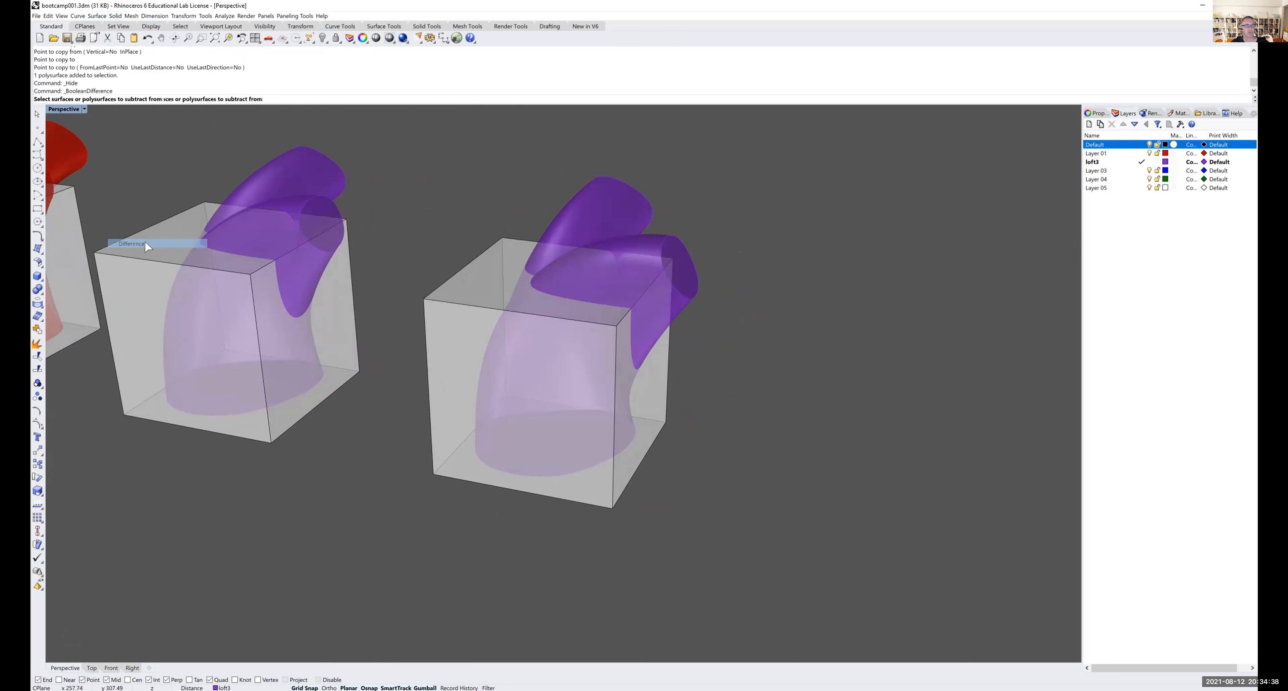
left_click(622, 208)
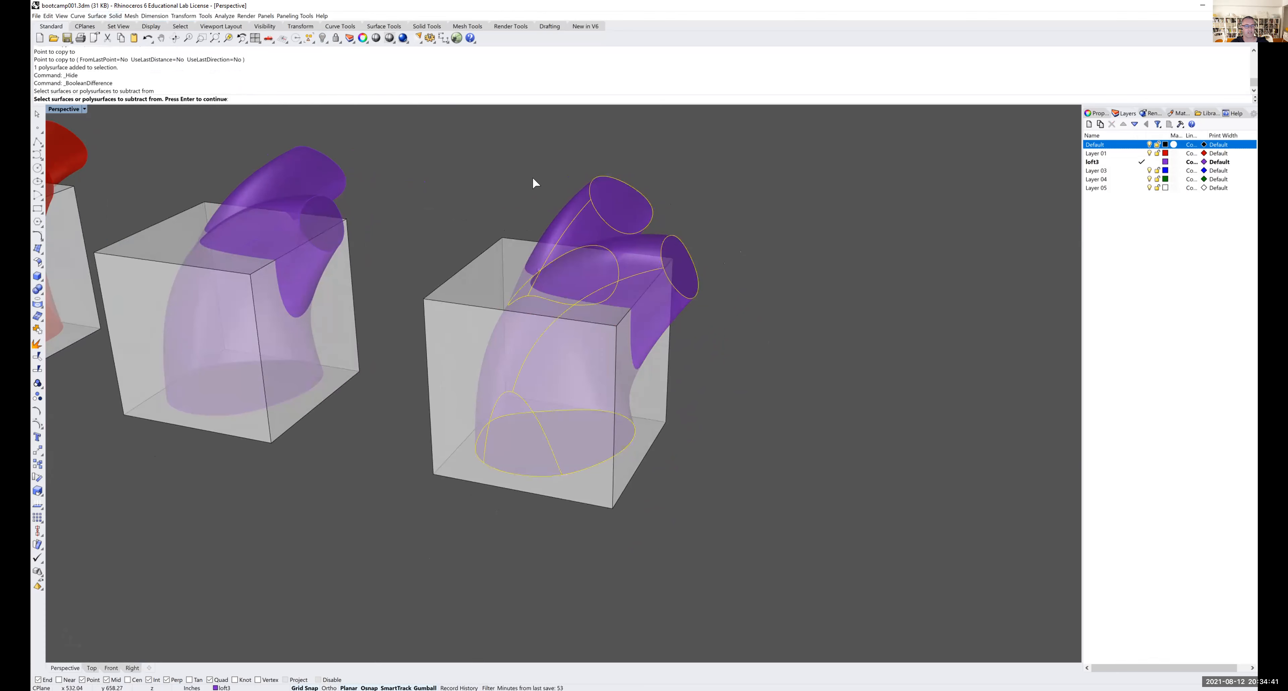
key("Escape")
- Trim away the portion of the end box's purple solid that lies inside the box, using the box as the cutting object
right_click_drag(525, 250, 519, 245)
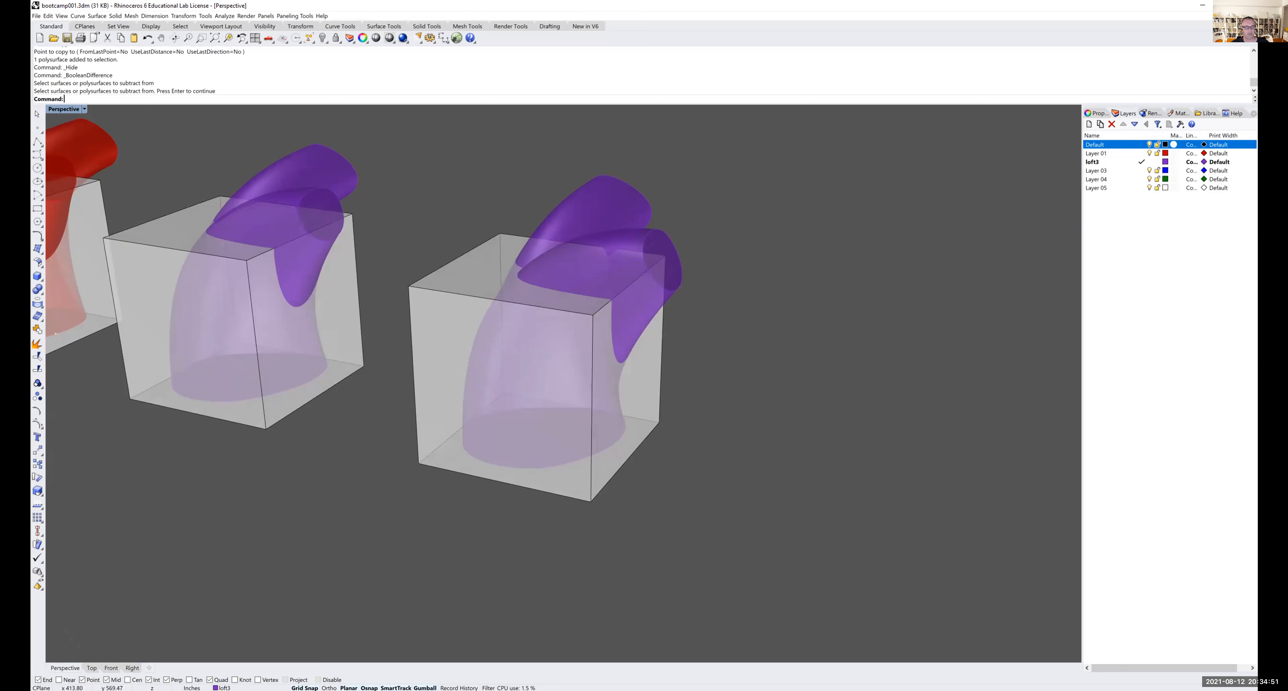
key("Return")
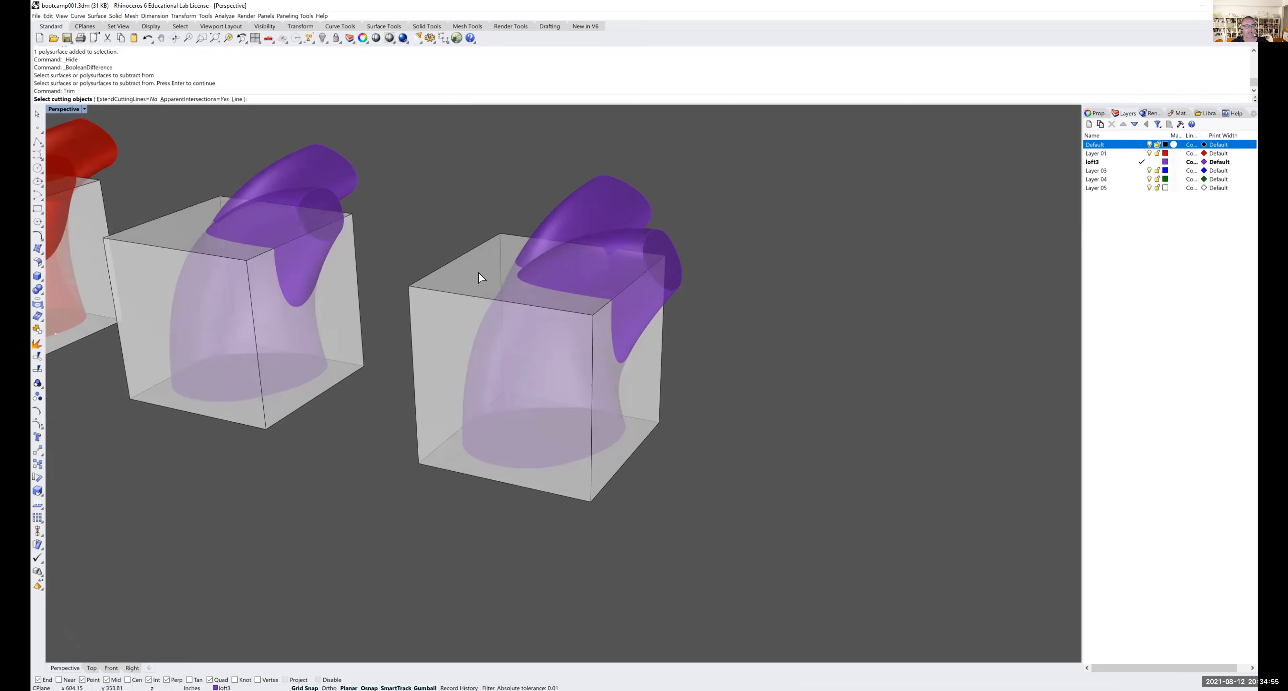
left_click(460, 275)
key("Return")
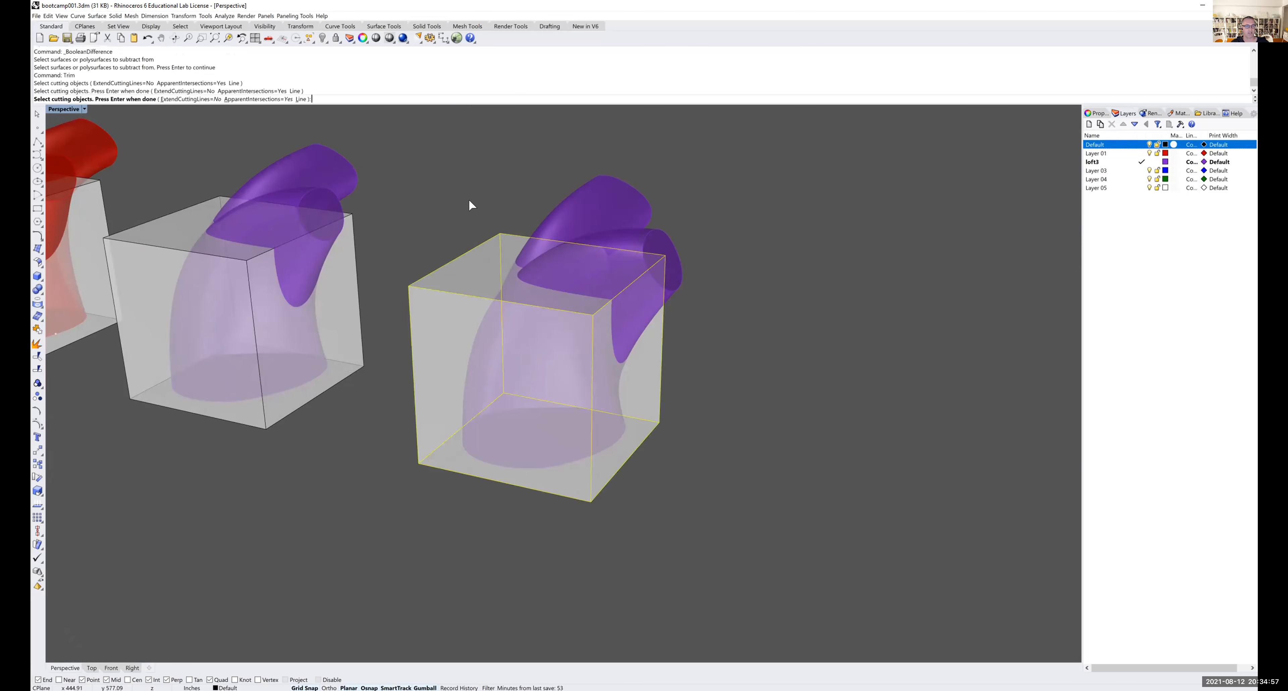
left_click(573, 461)
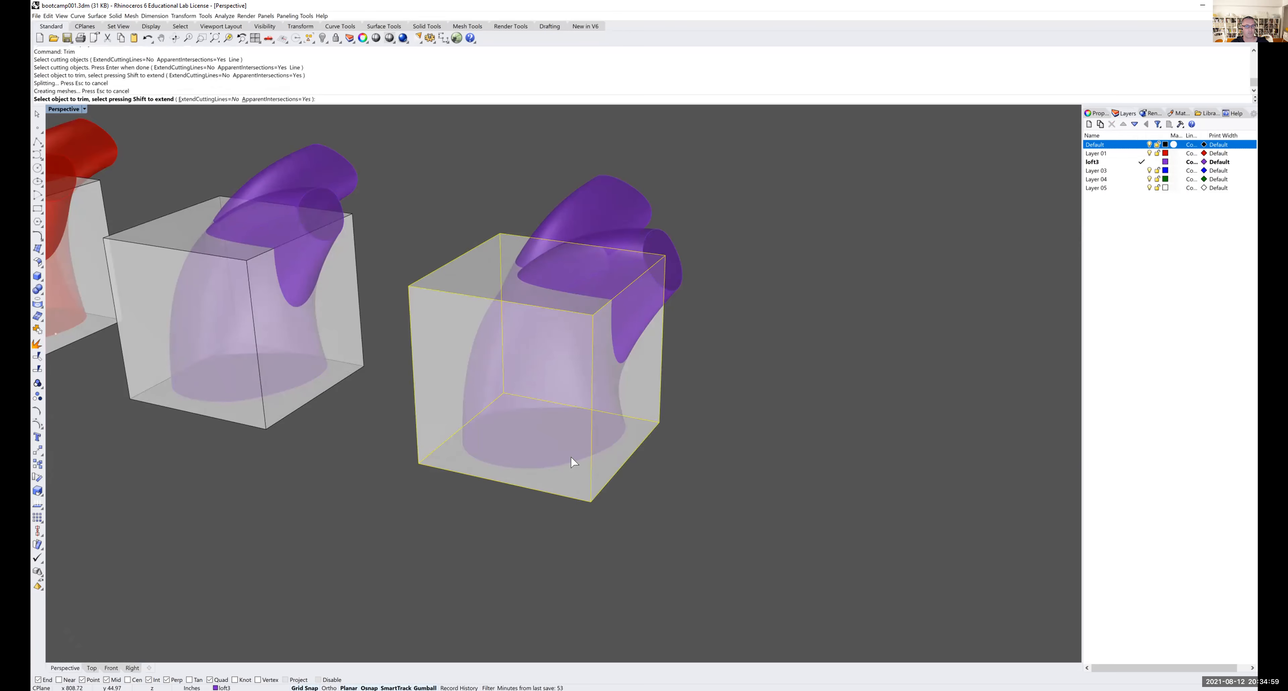
key("Return")
mouse_move(746, 385)
right_mouse_down()
mouse_move(718, 363)
mouse_move(658, 372)
mouse_move(639, 389)
mouse_move(728, 359)
mouse_move(758, 373)
mouse_move(740, 380)
right_mouse_up()
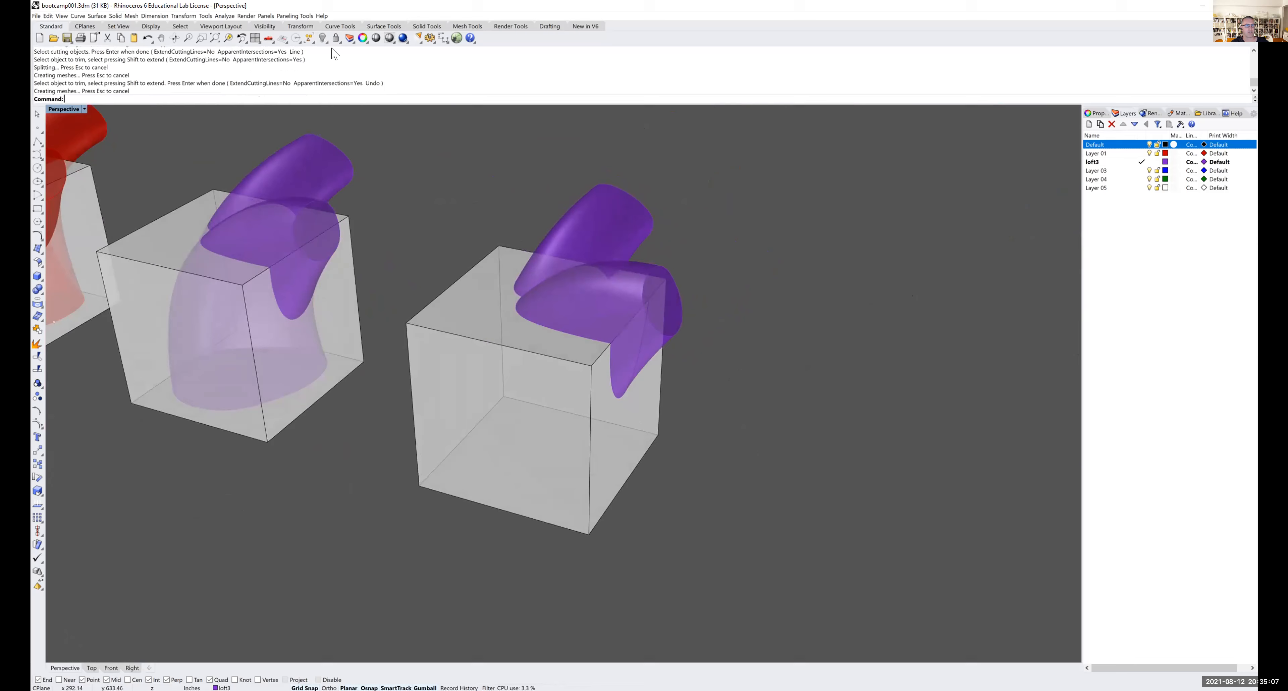
- Show the hidden duplicate of the purple solid, and hide the trimmed tube piece above the end box instead
left_click(323, 39)
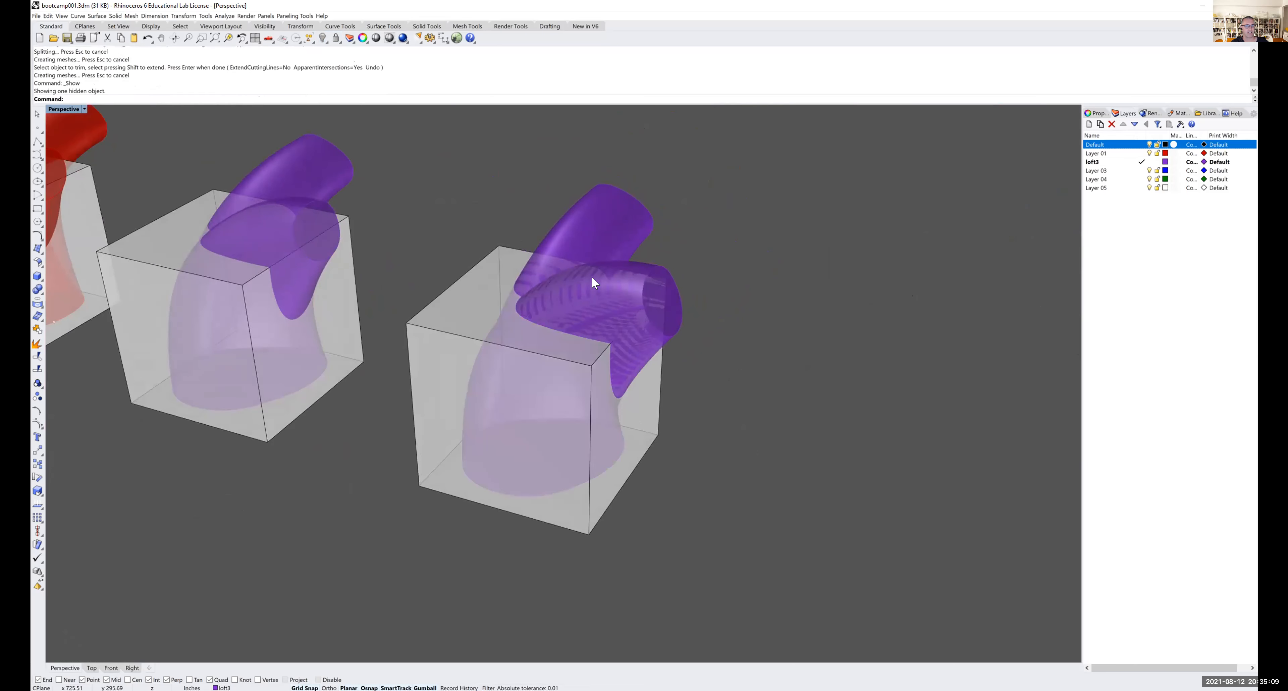
right_click_drag(520, 331, 569, 332)
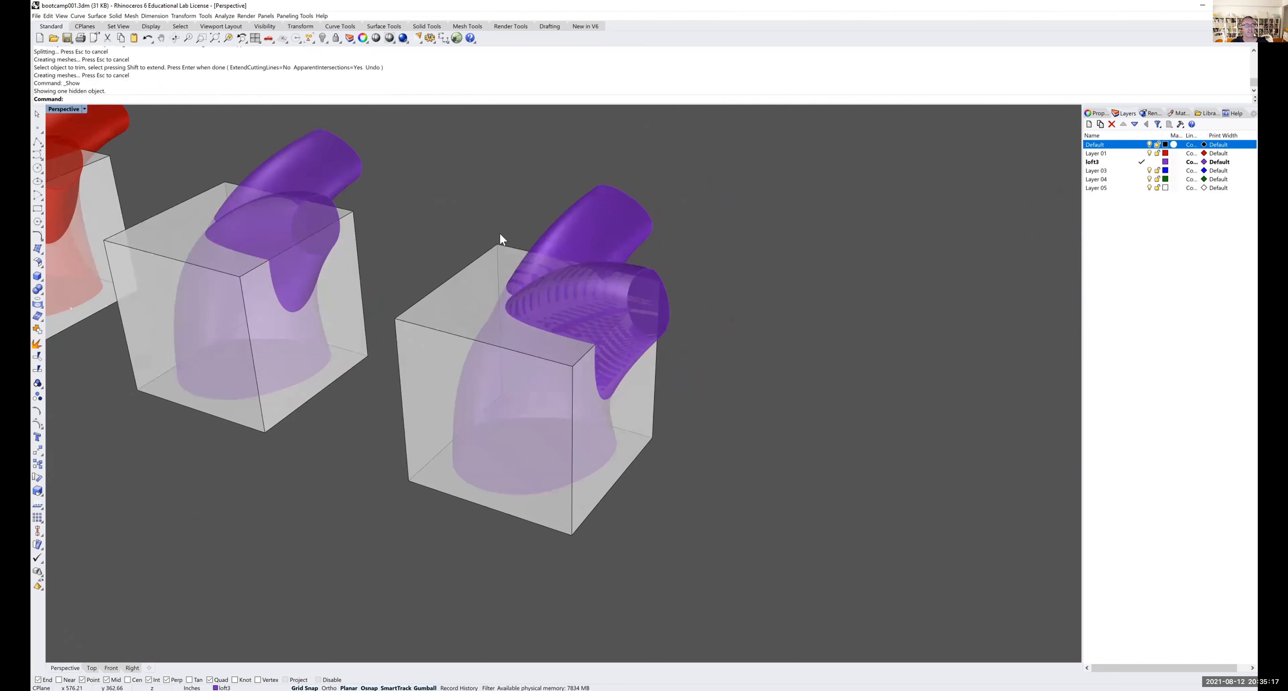
left_click(598, 231)
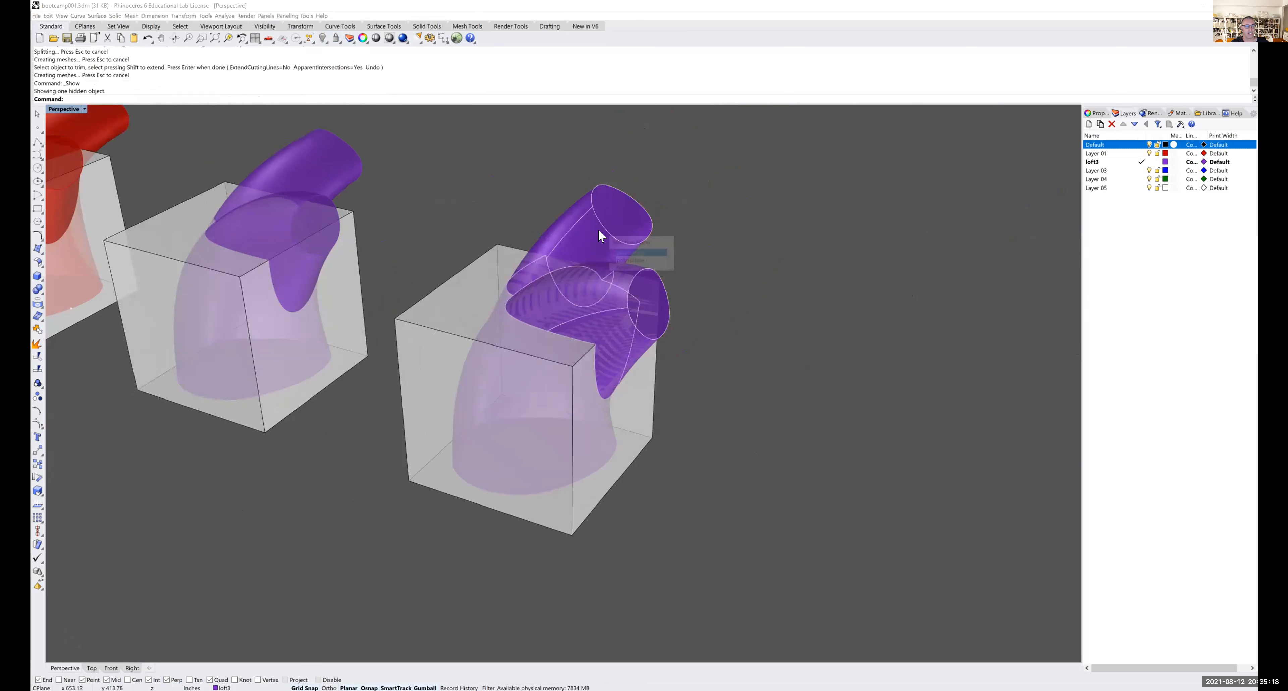
left_click(625, 255)
right_click_drag(571, 281, 489, 188)
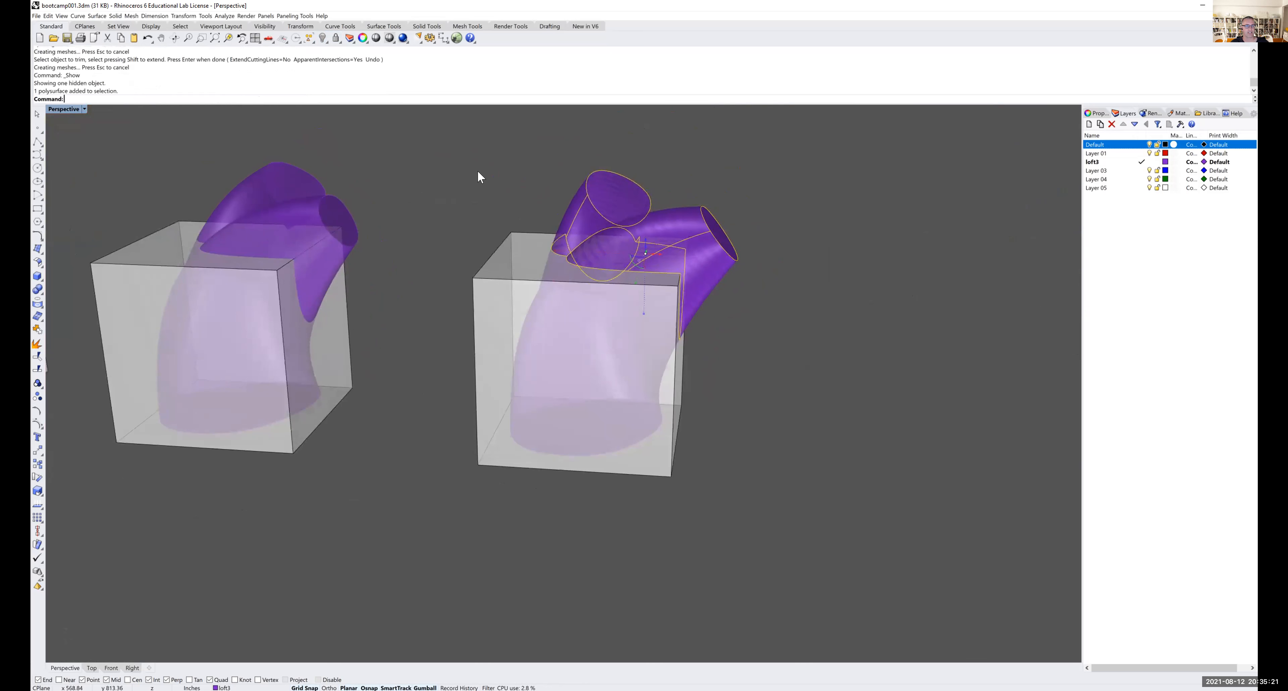
left_click(323, 36)
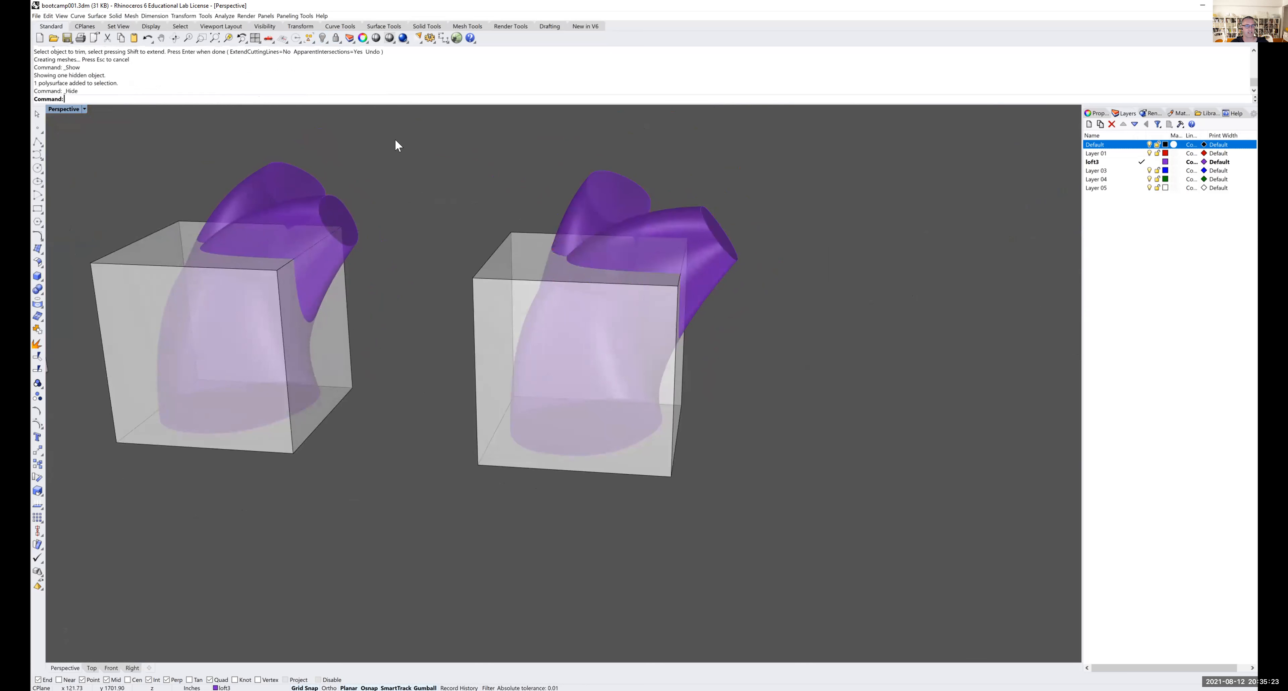
right_click_drag(420, 161, 422, 172)
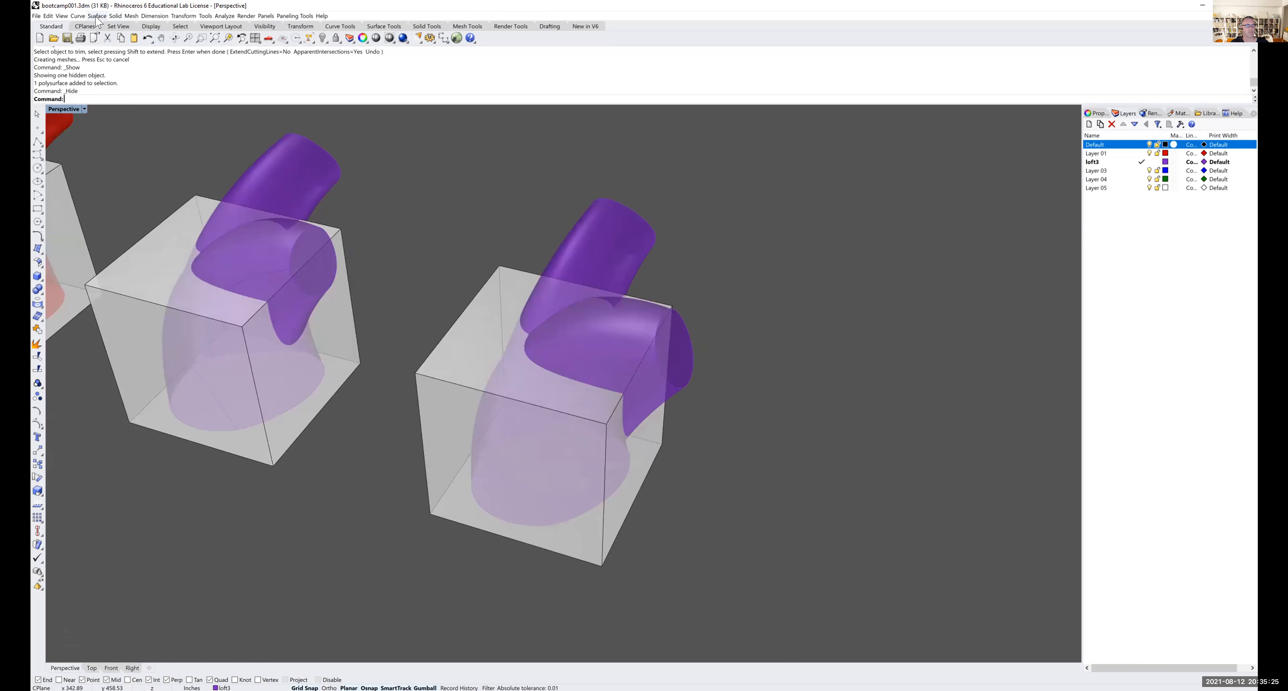
- Subtract the full purple solid from the end box with a Boolean Difference
left_click(115, 16)
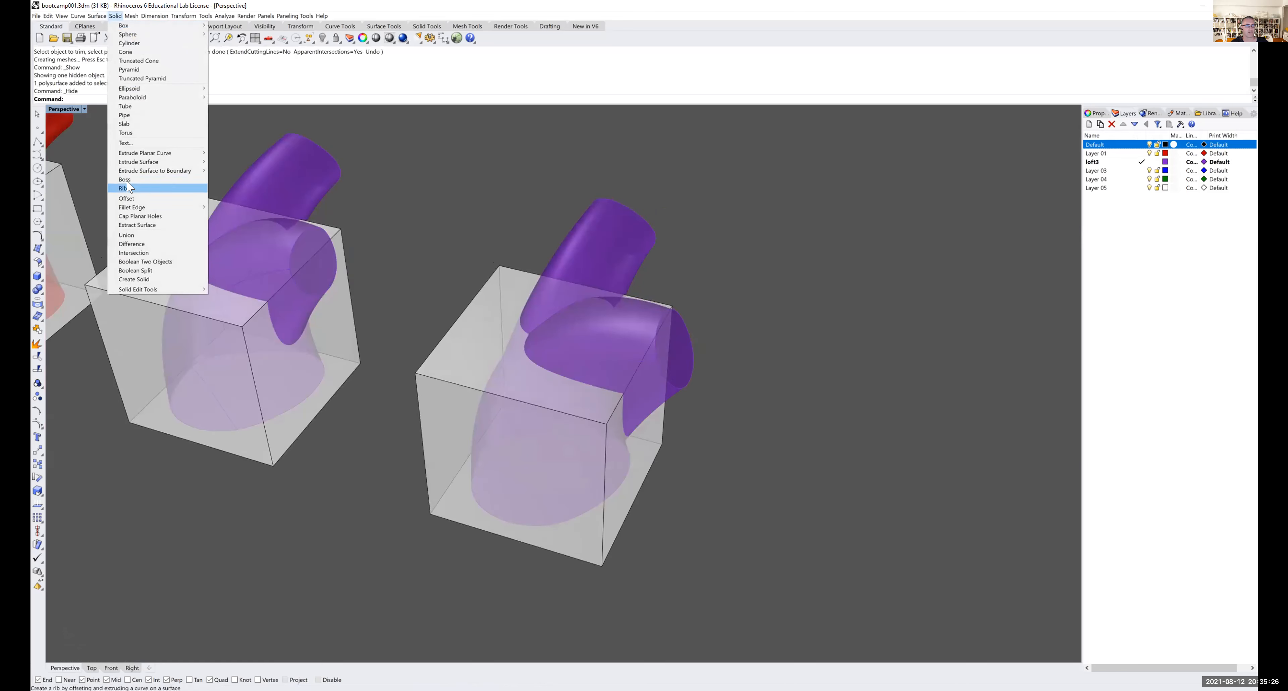
left_click(139, 244)
left_click(470, 328)
key("Return")
left_click(577, 239)
key("Return")
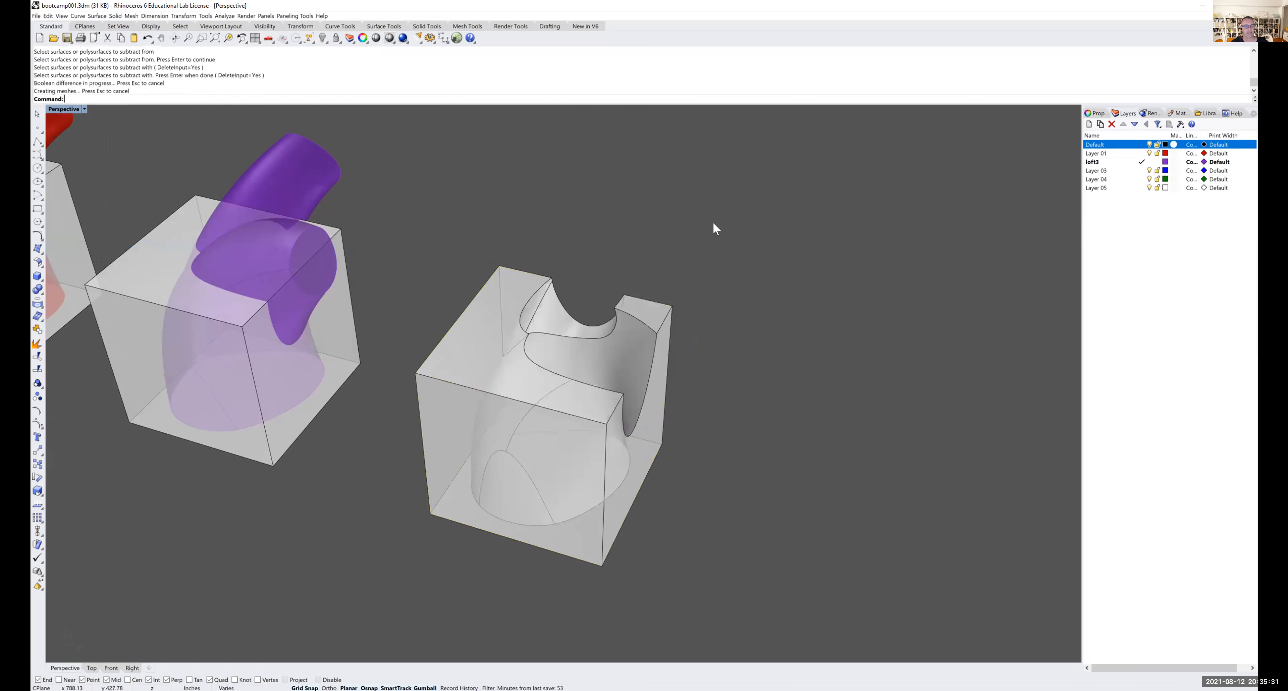
- Show the hidden trimmed purple tubes on the hollowed end box and view them from several angles
left_click(323, 39)
right_click_drag(777, 276, 740, 278)
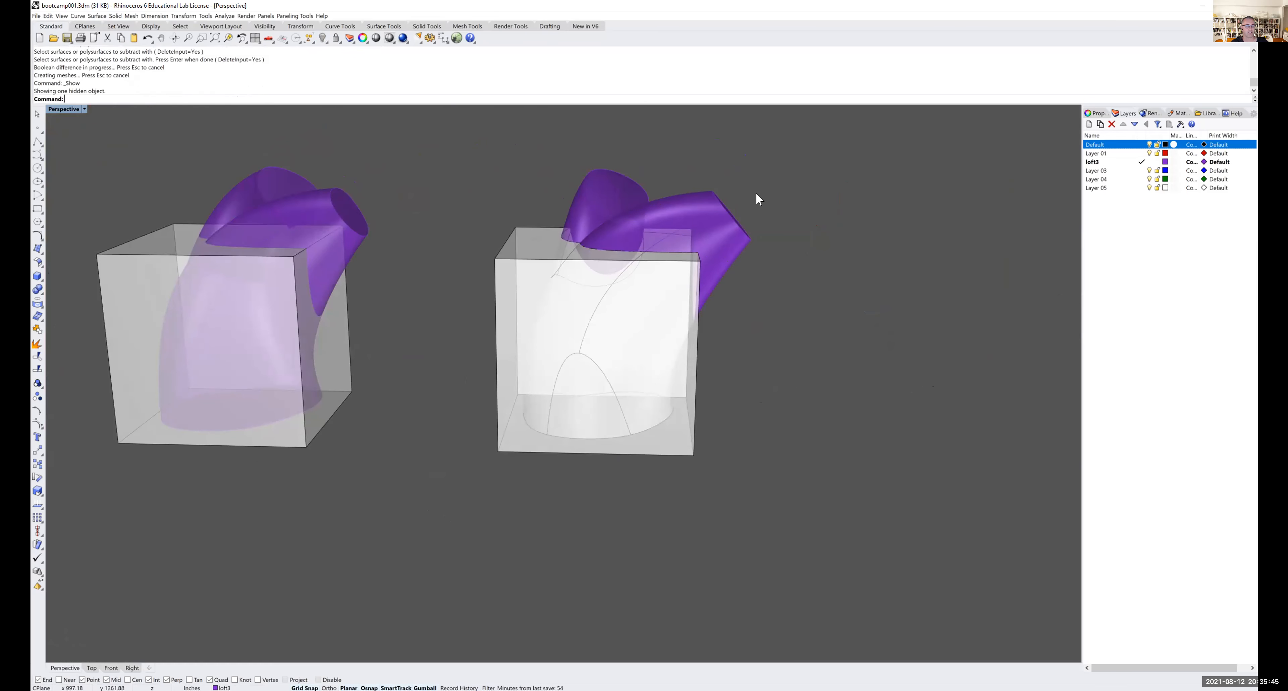
mouse_move(770, 207)
right_mouse_down()
mouse_move(753, 205)
mouse_move(757, 220)
right_mouse_up()
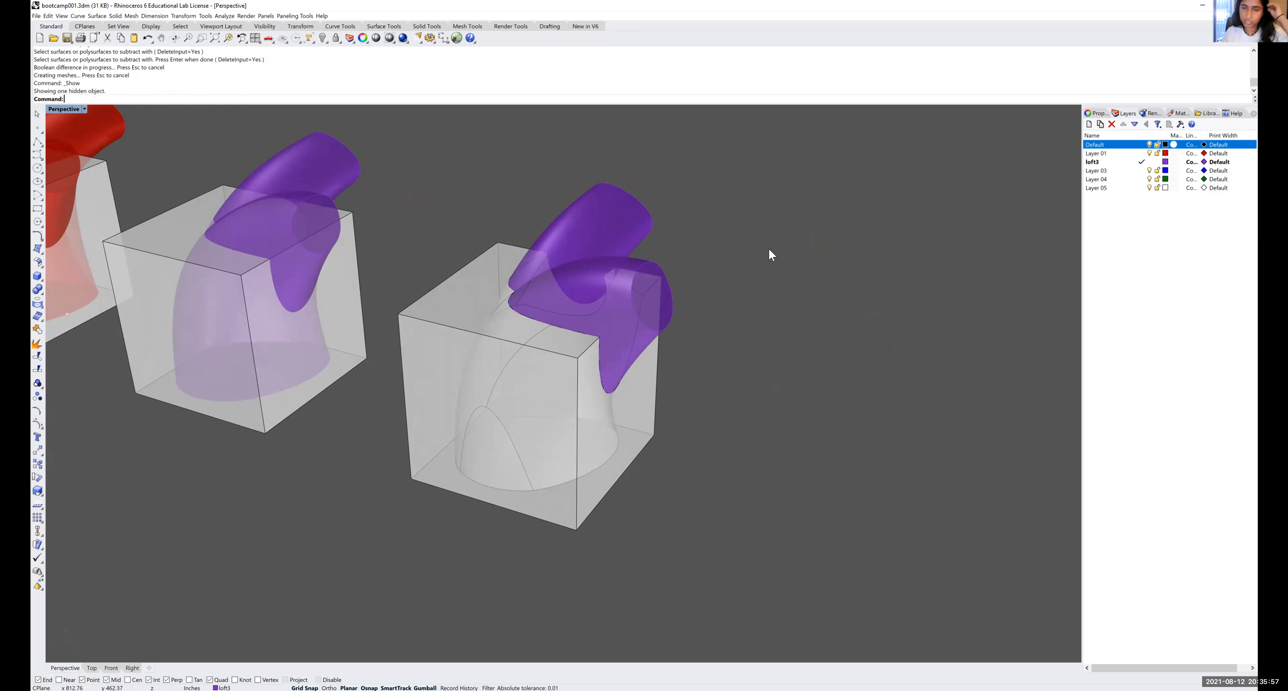
scroll(735, 260, "down", 4)
scroll(737, 261, "up", 3)
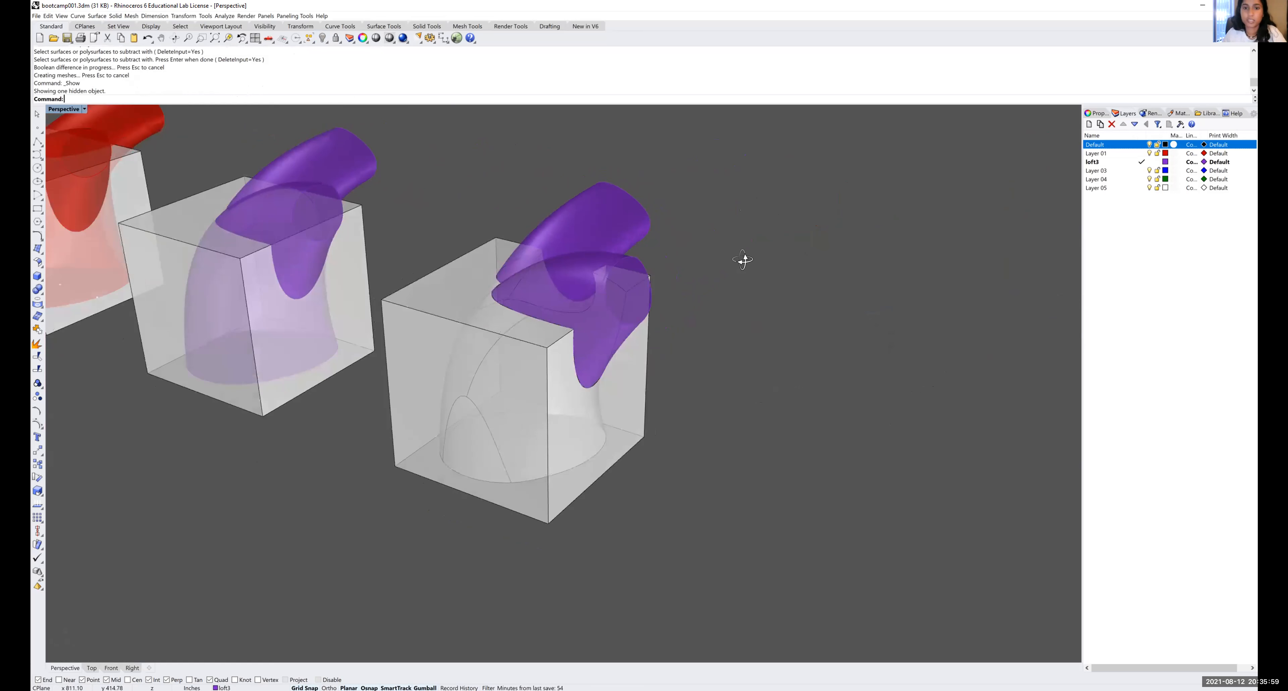
- Explode the trimmed purple tubes into separate surfaces and delete the flat end caps of both branches
left_click(593, 225)
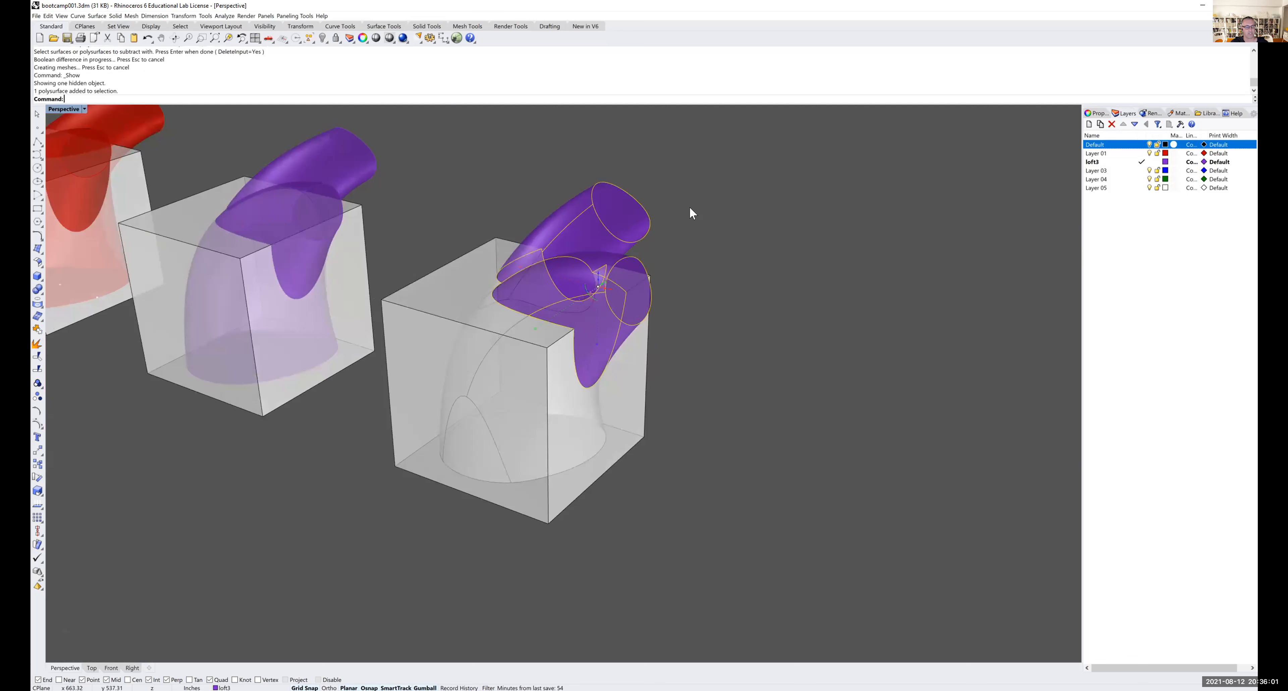
key("Return")
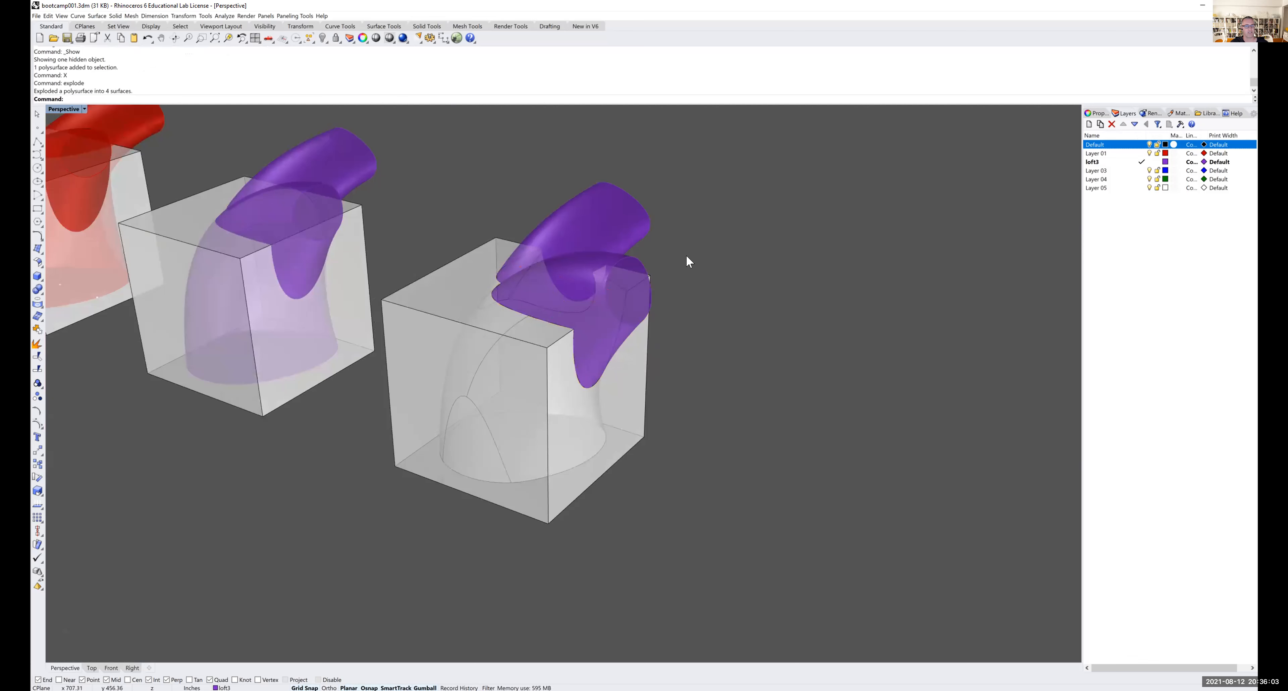
right_click_drag(679, 253, 678, 187)
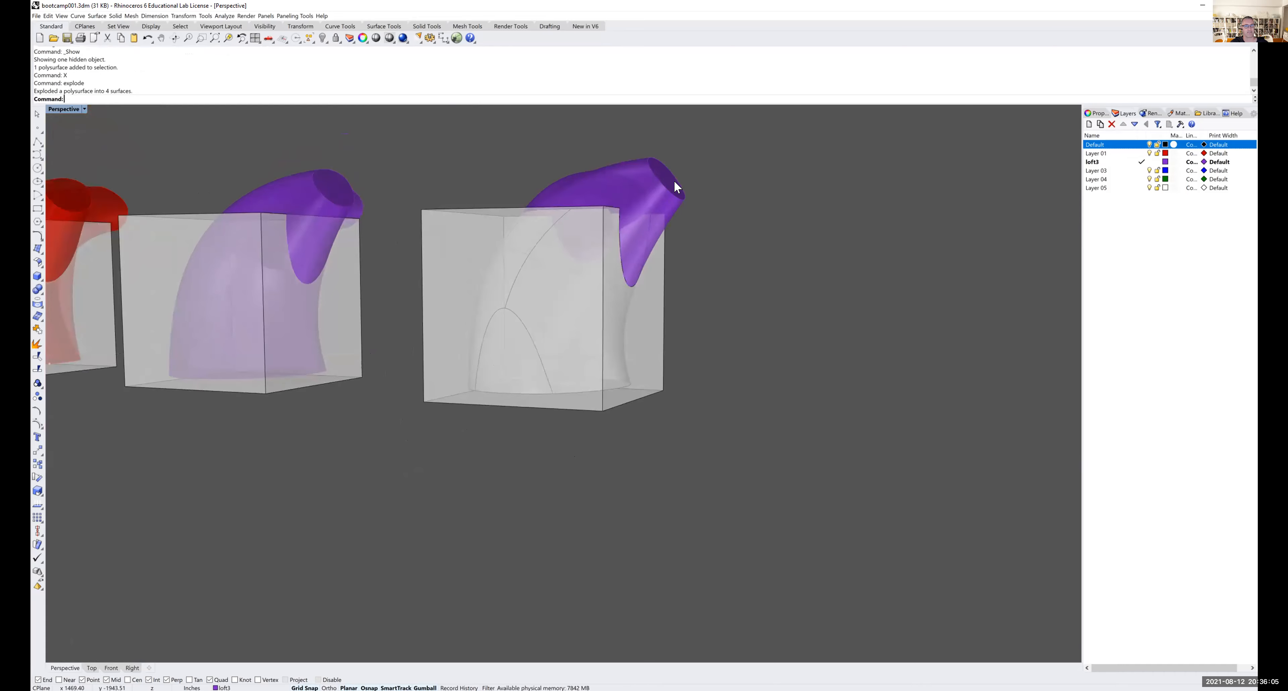
left_click(674, 182)
left_click(696, 204)
key("Delete")
right_click_drag(695, 198, 624, 211)
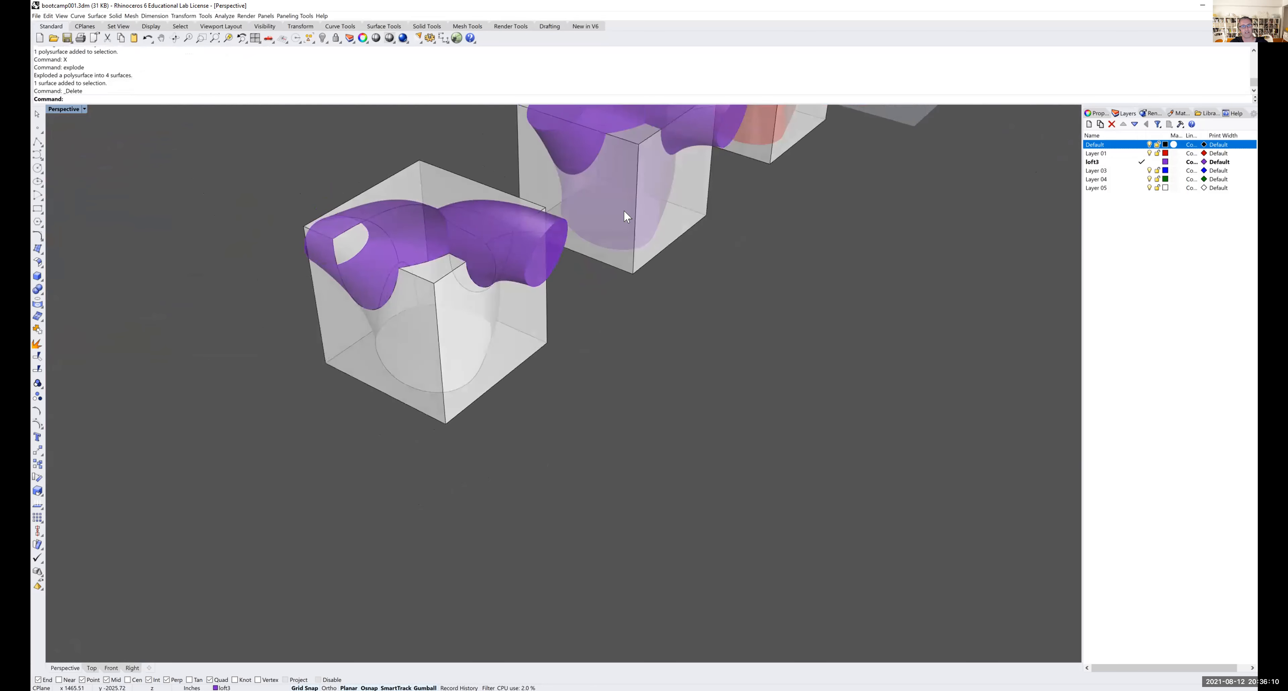
left_click(552, 250)
key("Delete")
right_click_drag(554, 276, 431, 253)
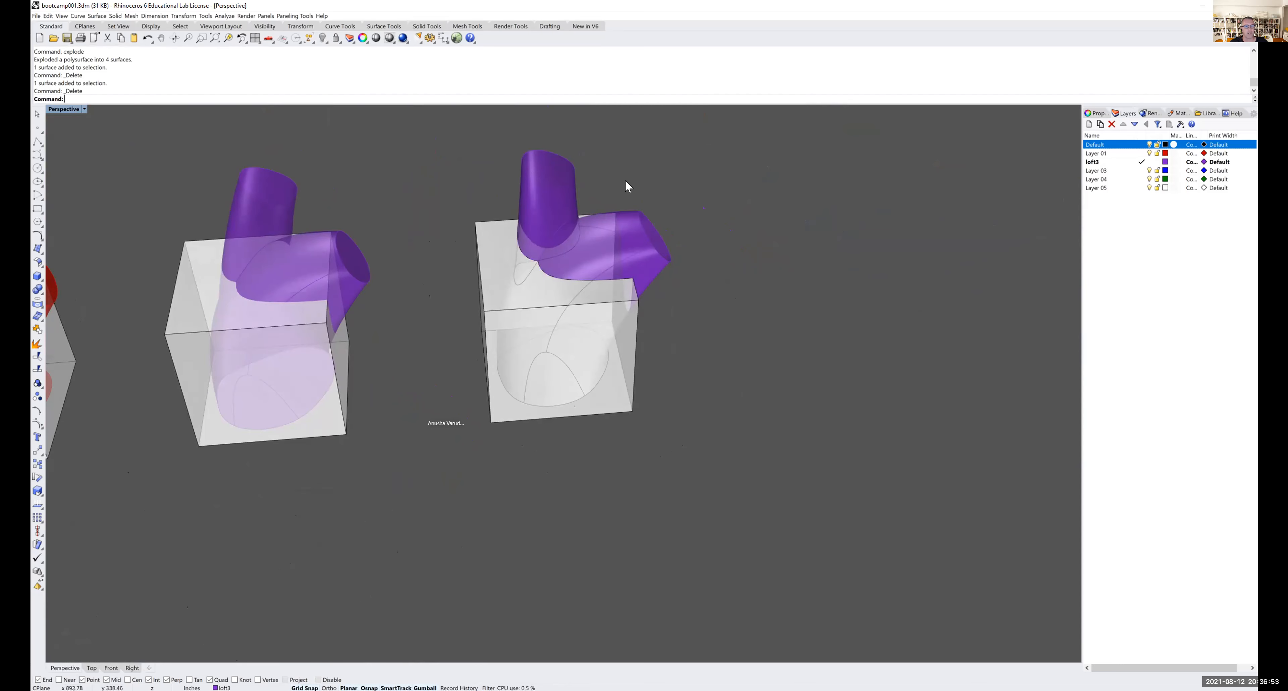
right_click_drag(624, 212, 582, 226)
left_click(587, 170)
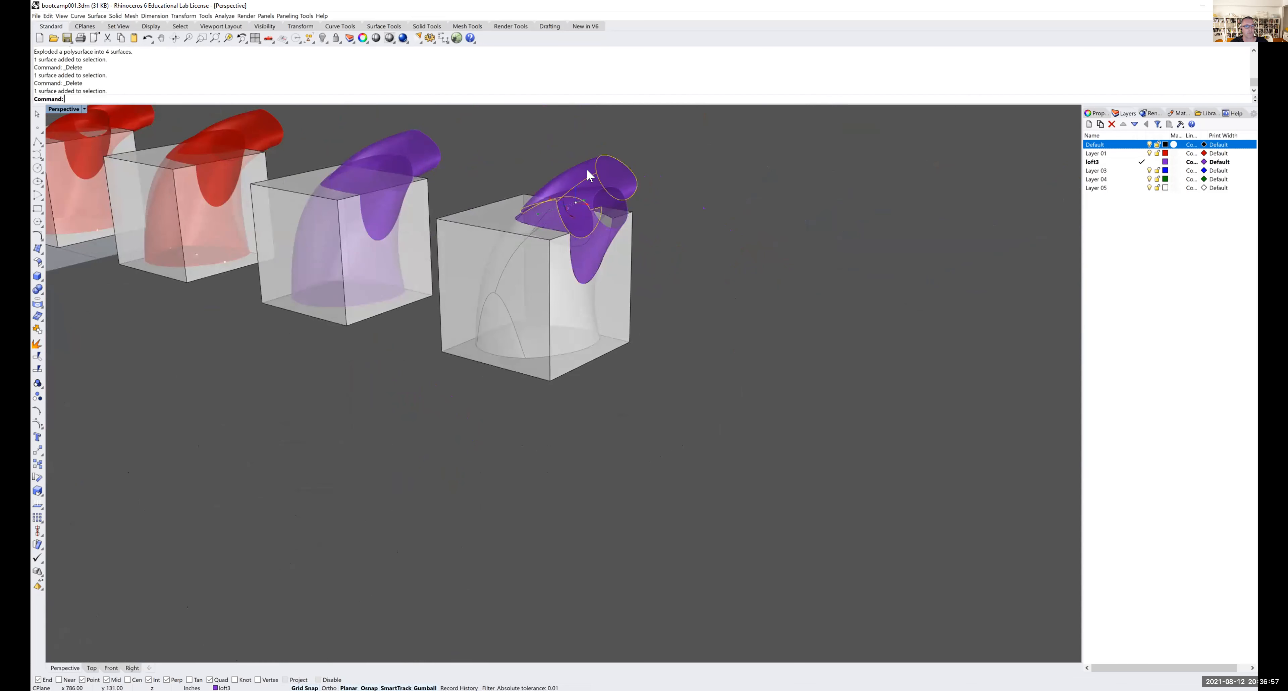
left_click(656, 170)
right_click_drag(545, 185, 564, 206)
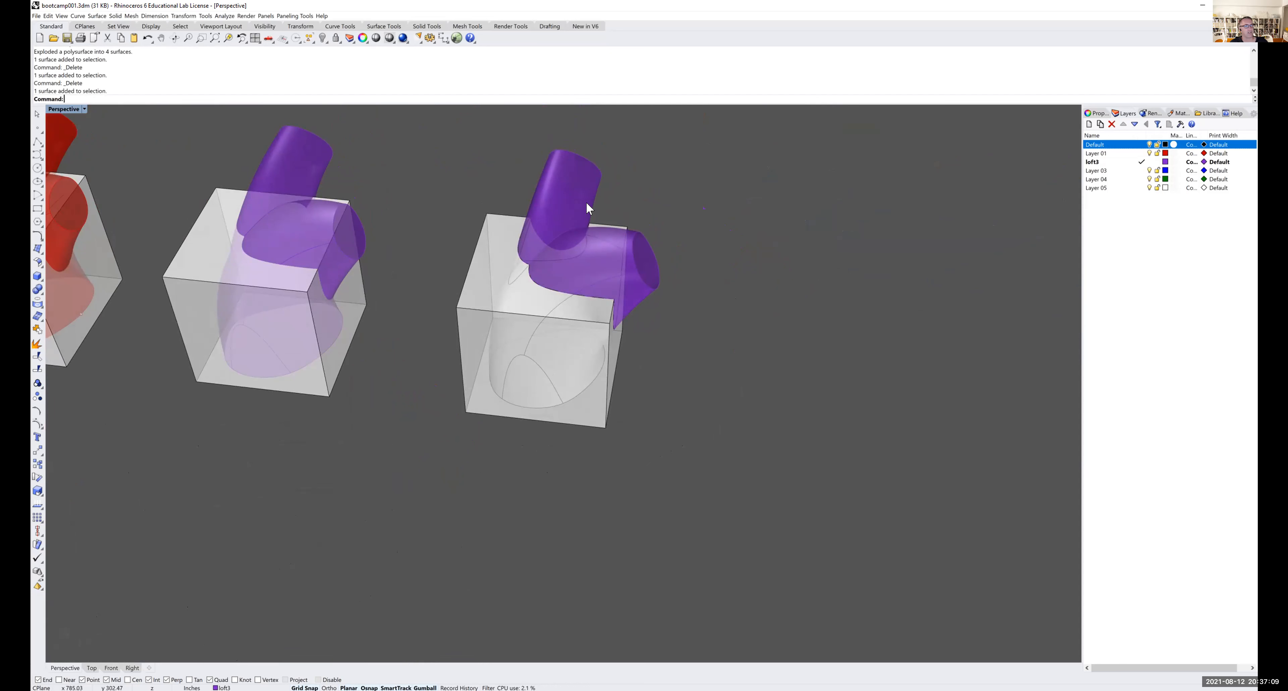
right_click_drag(639, 193, 638, 239, "shift")
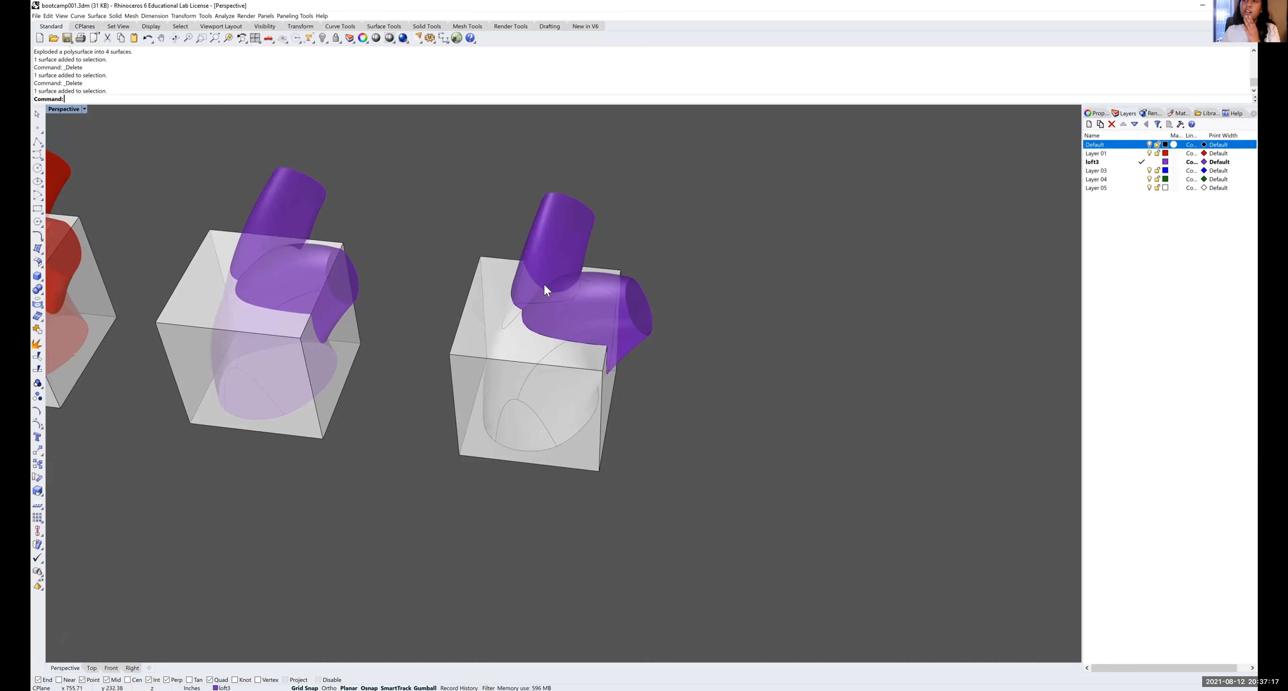
- Delete the hollowed end box together with its open purple tube surfaces
right_click_drag(477, 245, 576, 246, "shift")
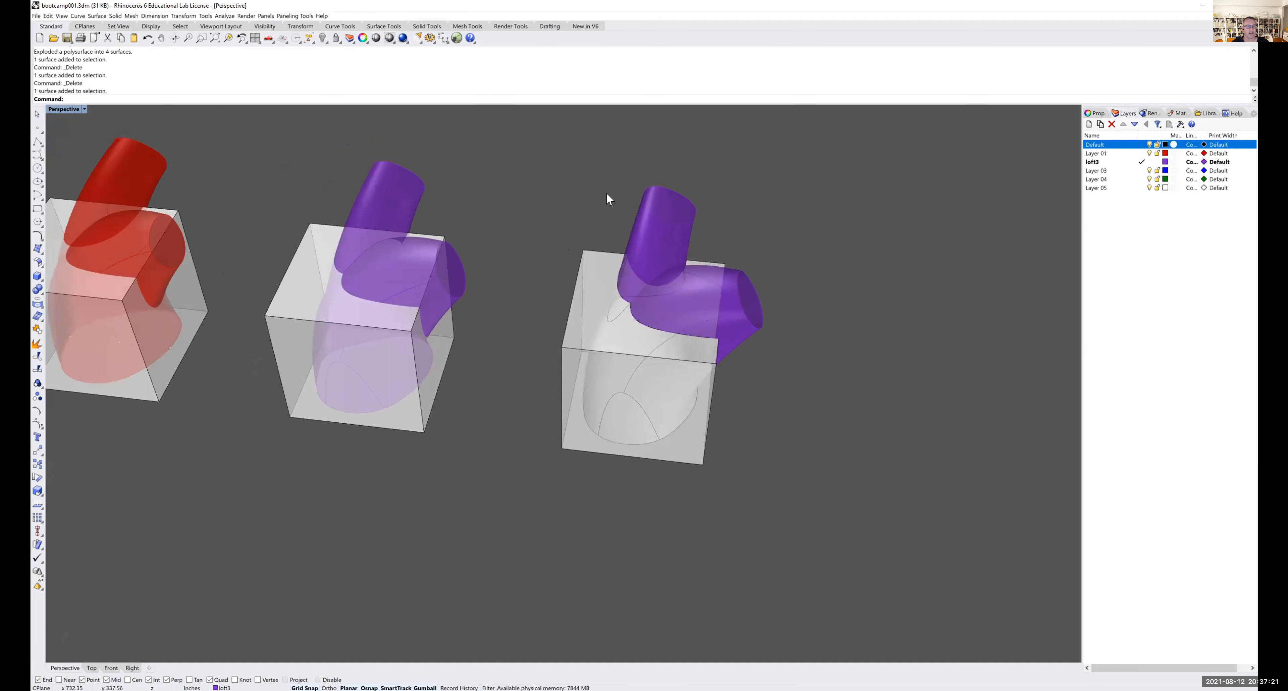
left_click_drag(530, 155, 825, 513)
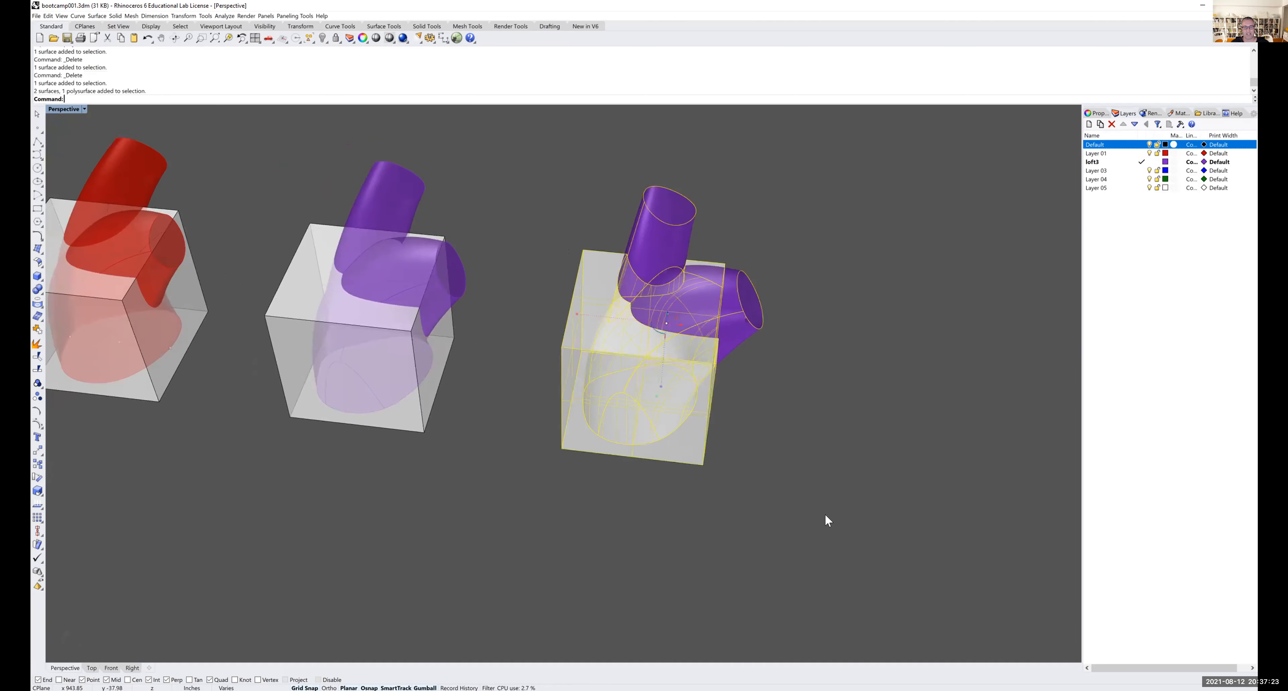
key("Delete")
- Copy the remaining purple solid and its box together 20' further along the row
right_click_drag(663, 431, 429, 264)
left_click(403, 209)
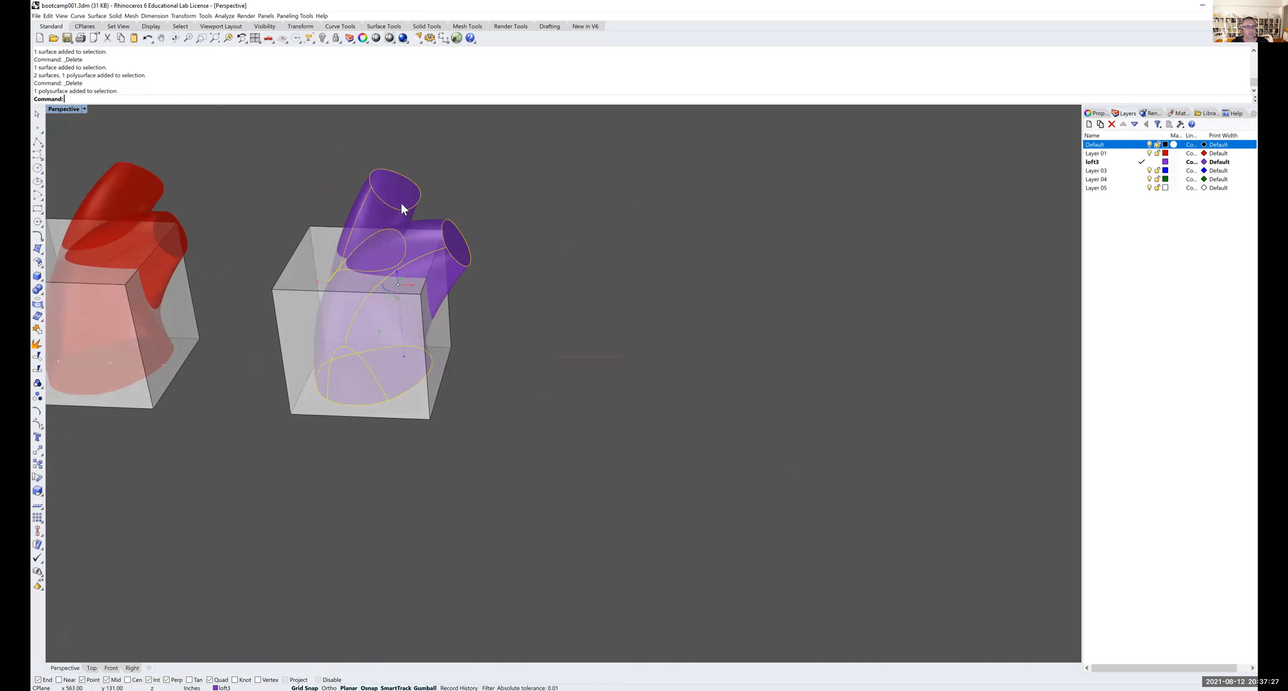
left_click(316, 240, "shift")
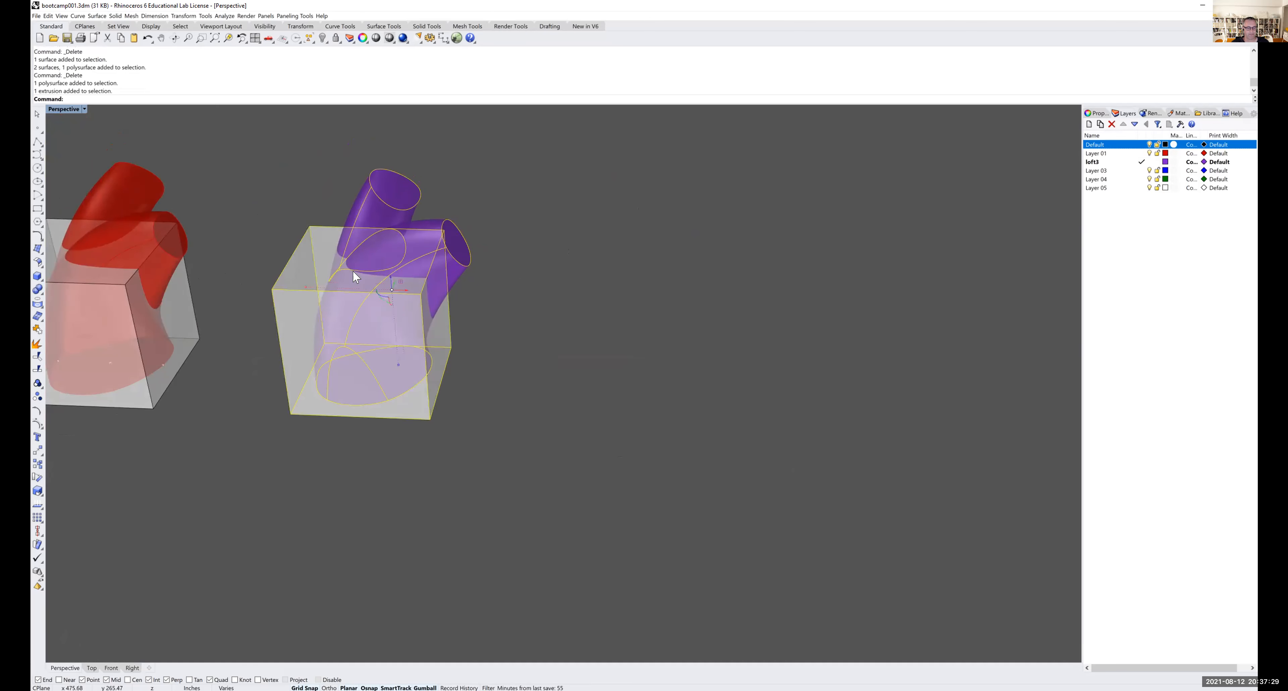
key("Return")
left_click(542, 340)
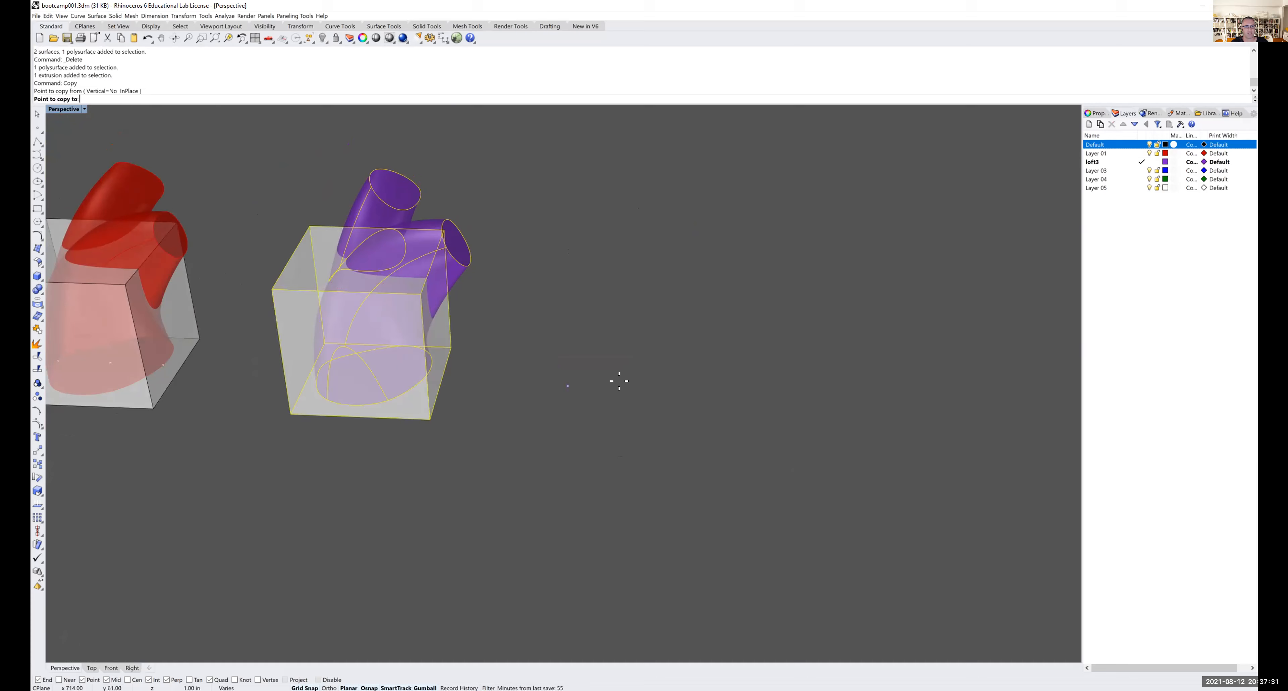
type("20'")
key("Return")
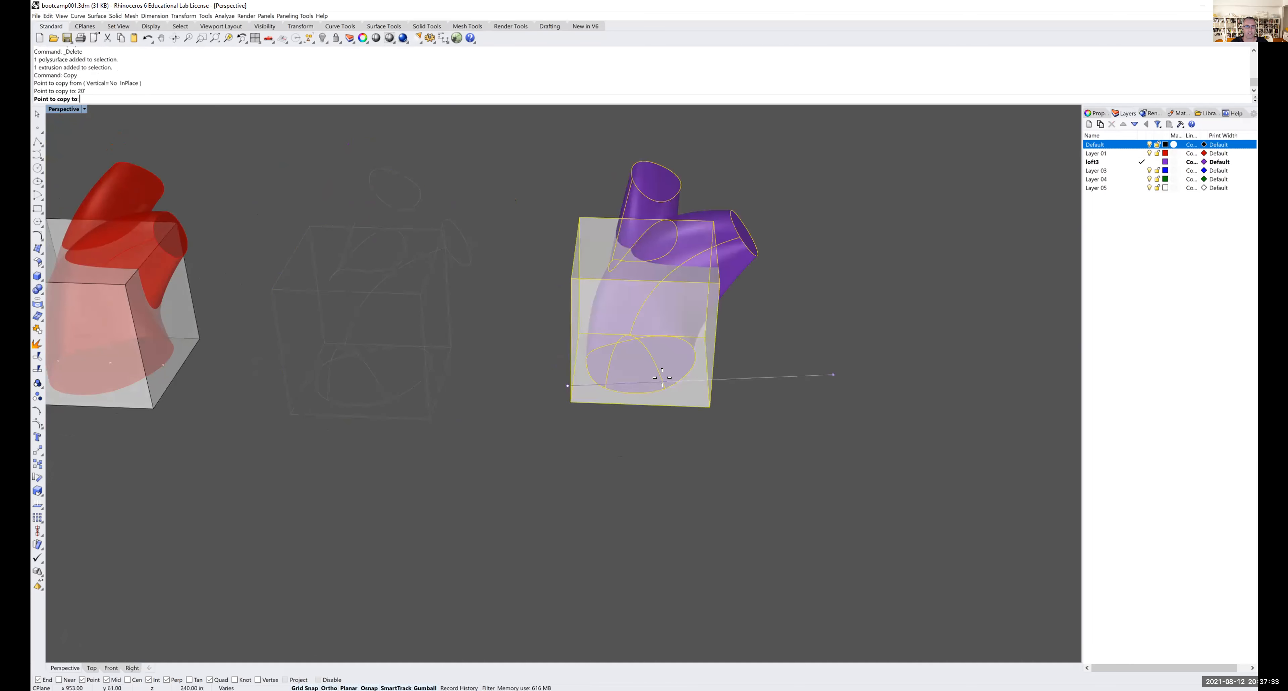
key("Return")
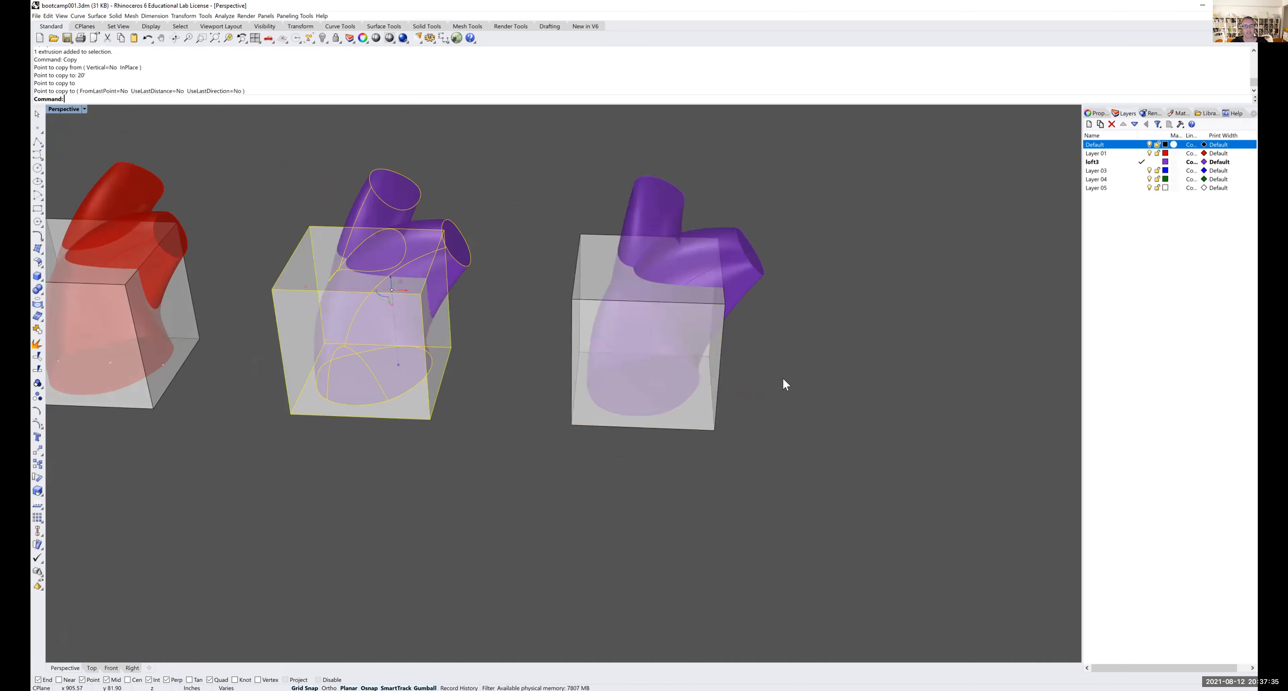
- Copy the purple tube solid of the end box in place, using the box's lower front corner as base and target point
right_click_drag(750, 356, 626, 345, "shift")
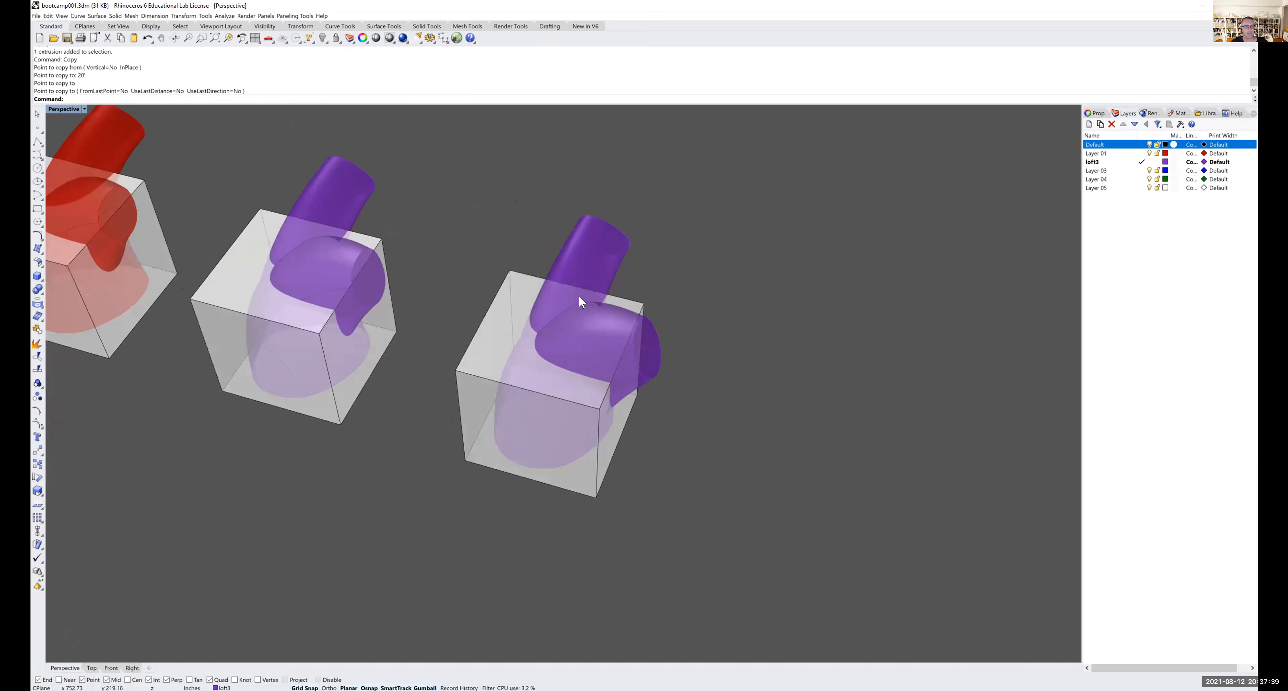
scroll(579, 296, "up", 3)
right_click_drag(526, 315, 530, 286)
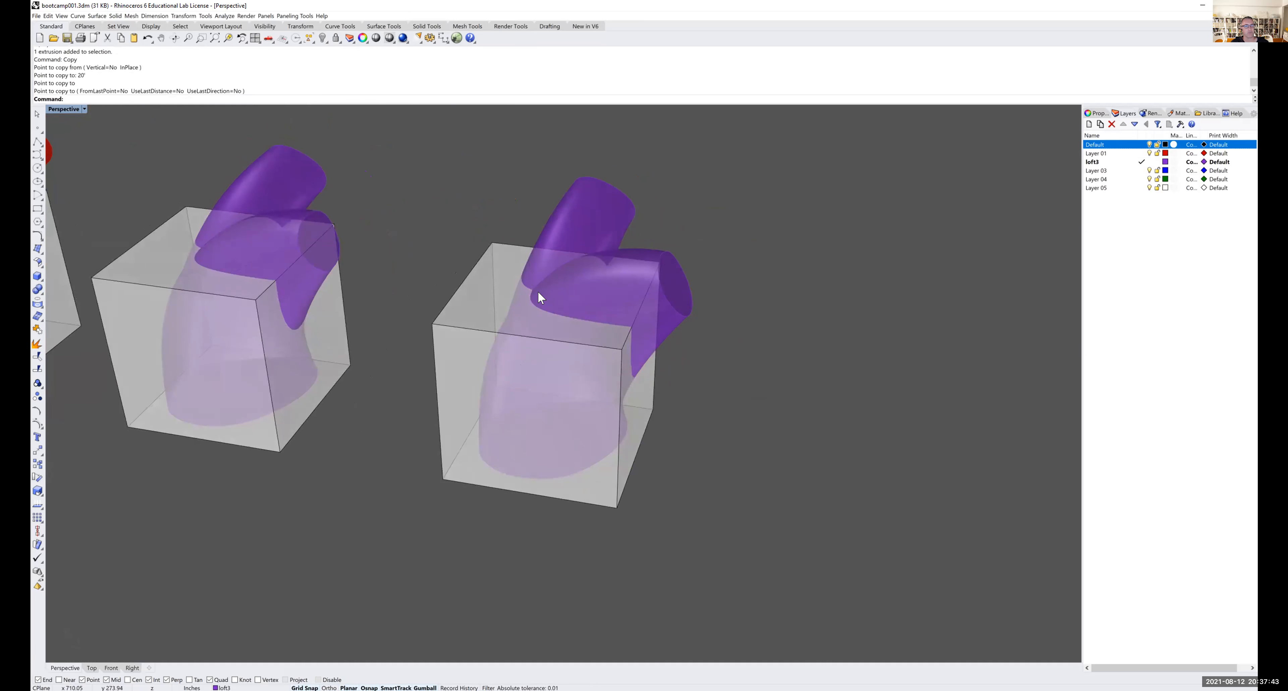
left_click(585, 228)
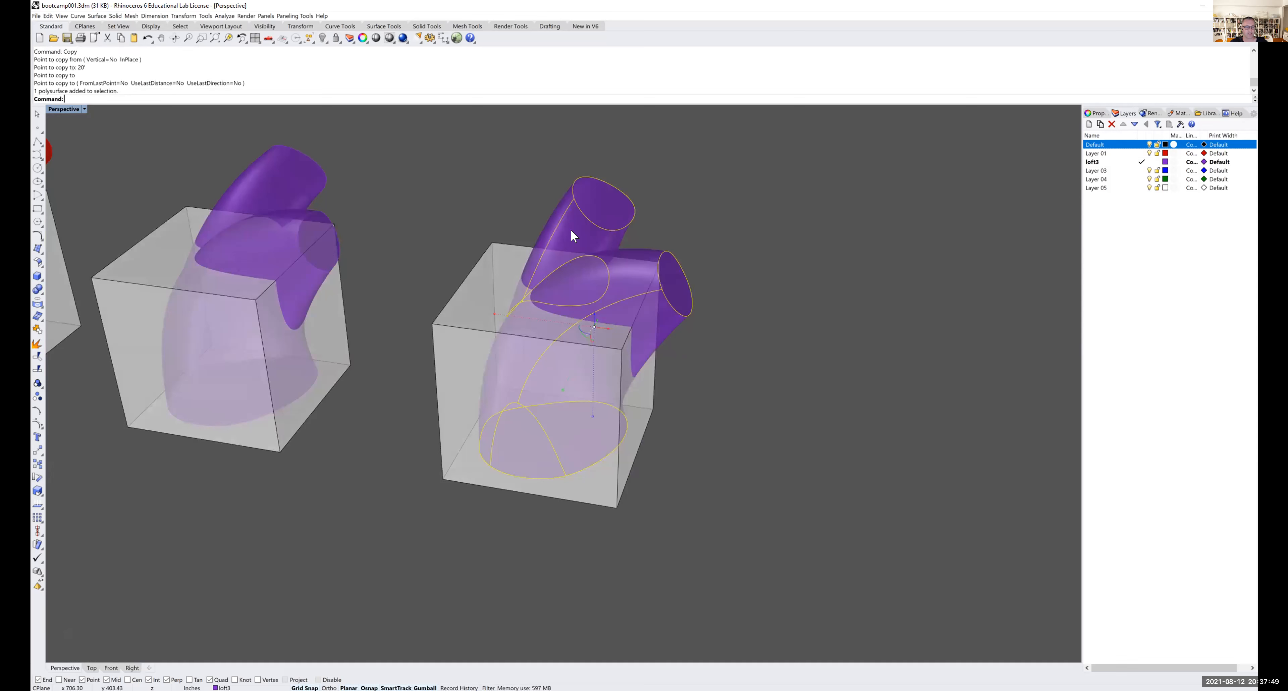
key("Return")
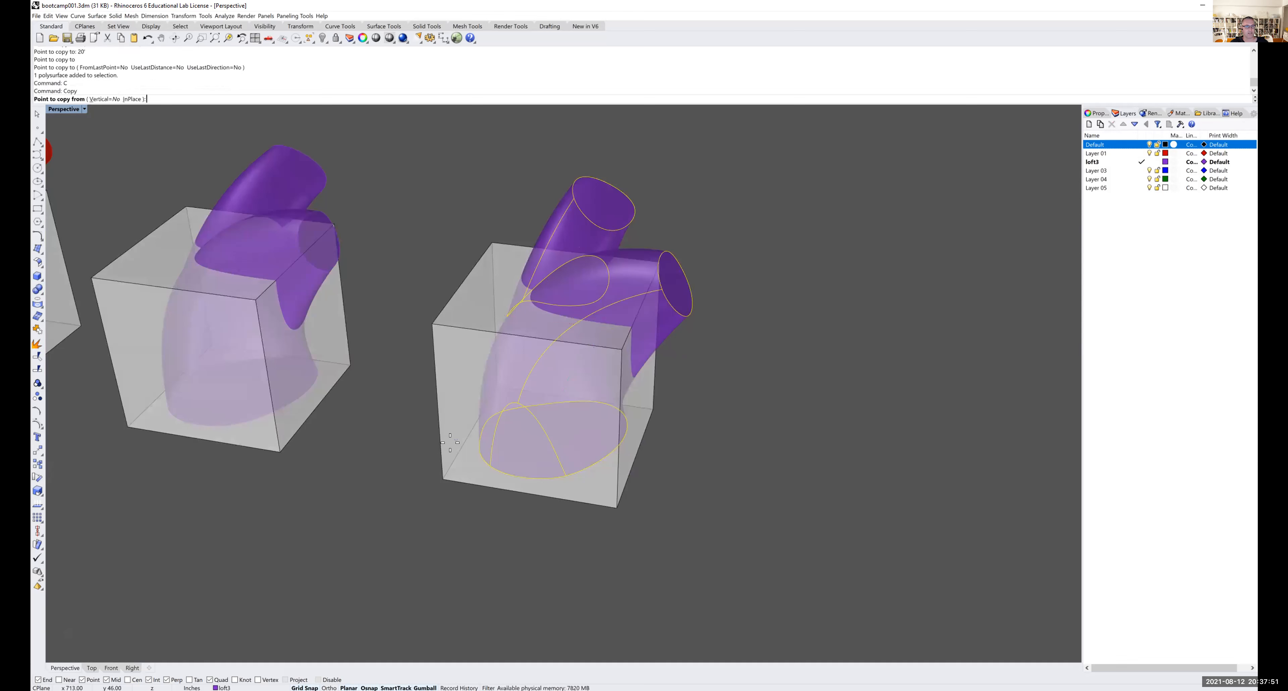
left_click(440, 473)
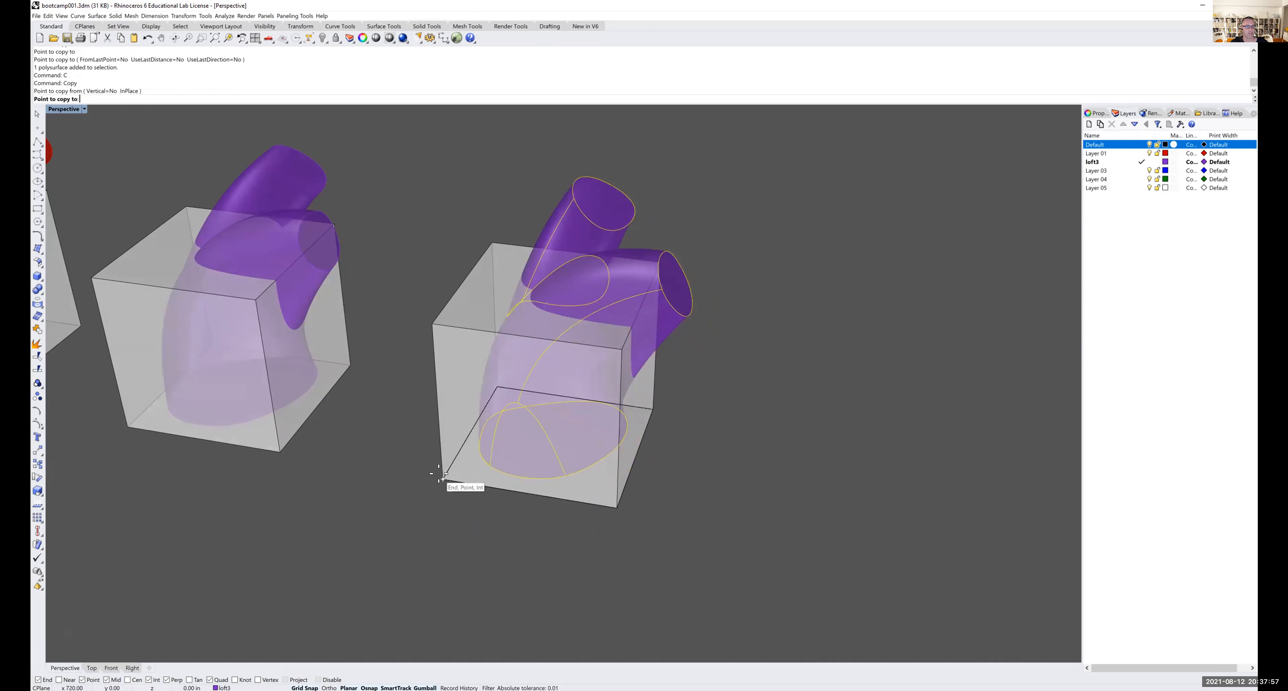
key("Return")
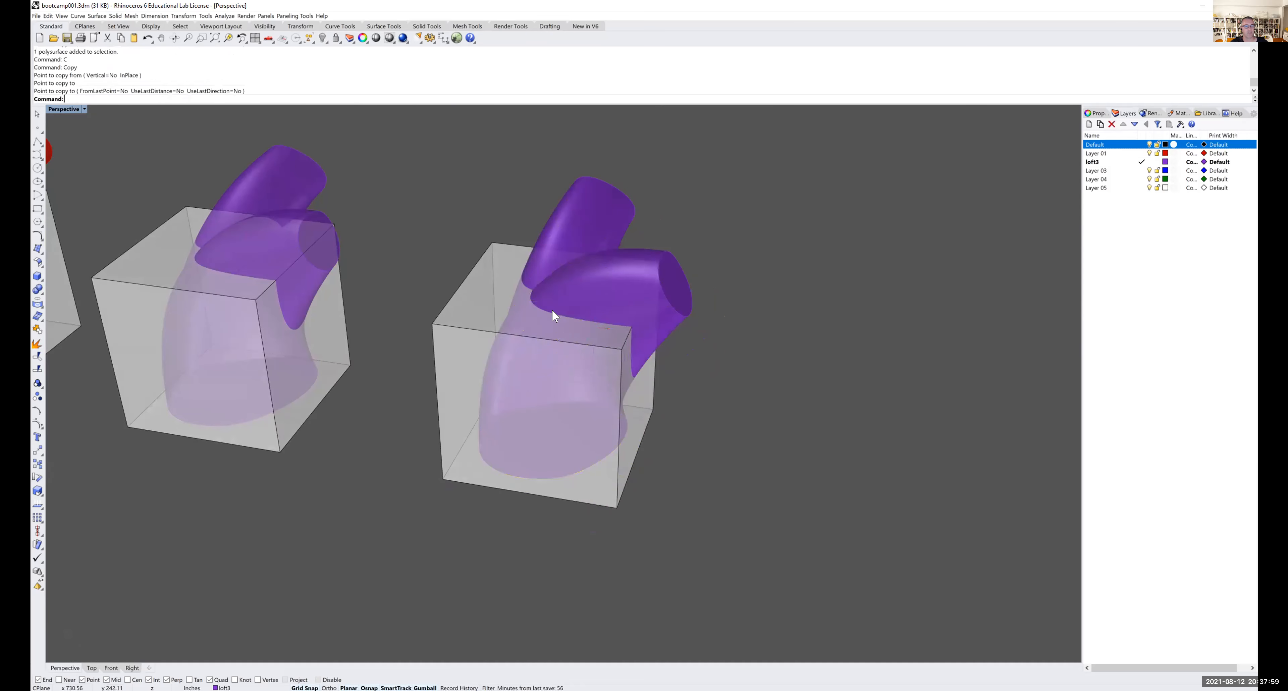
- Hide one of the two coincident purple tube solids on the end box
right_click_drag(597, 263, 615, 301)
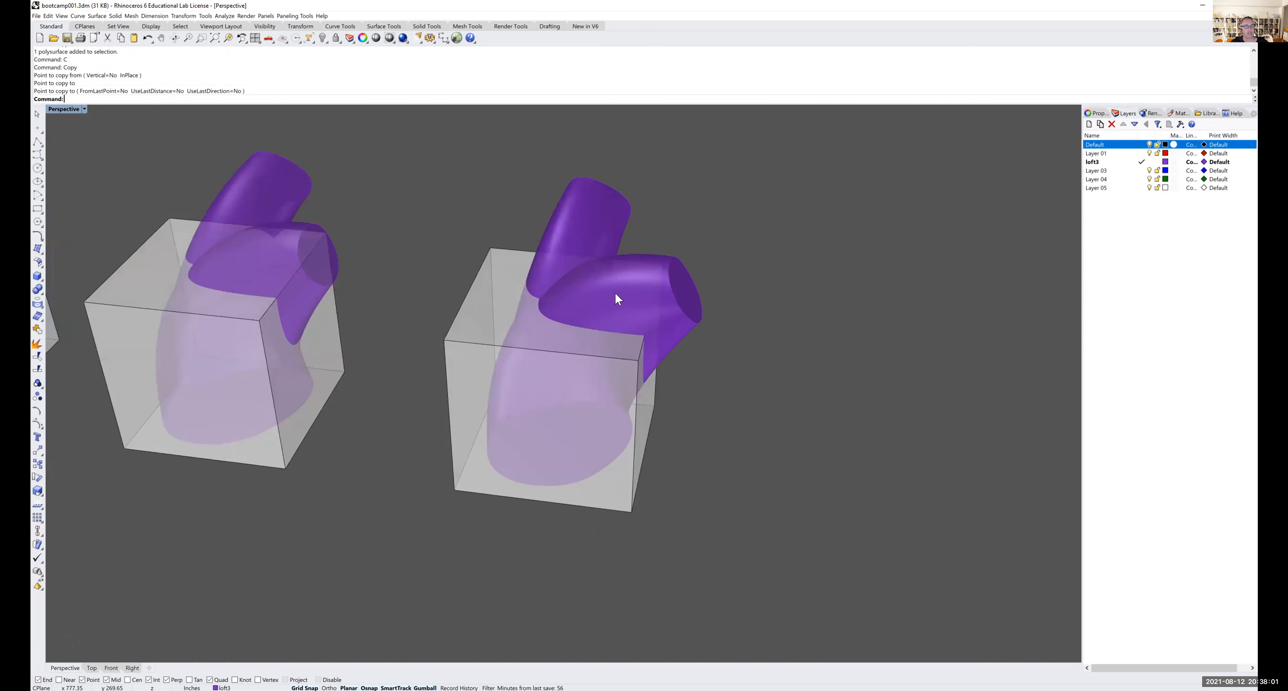
left_click(616, 215)
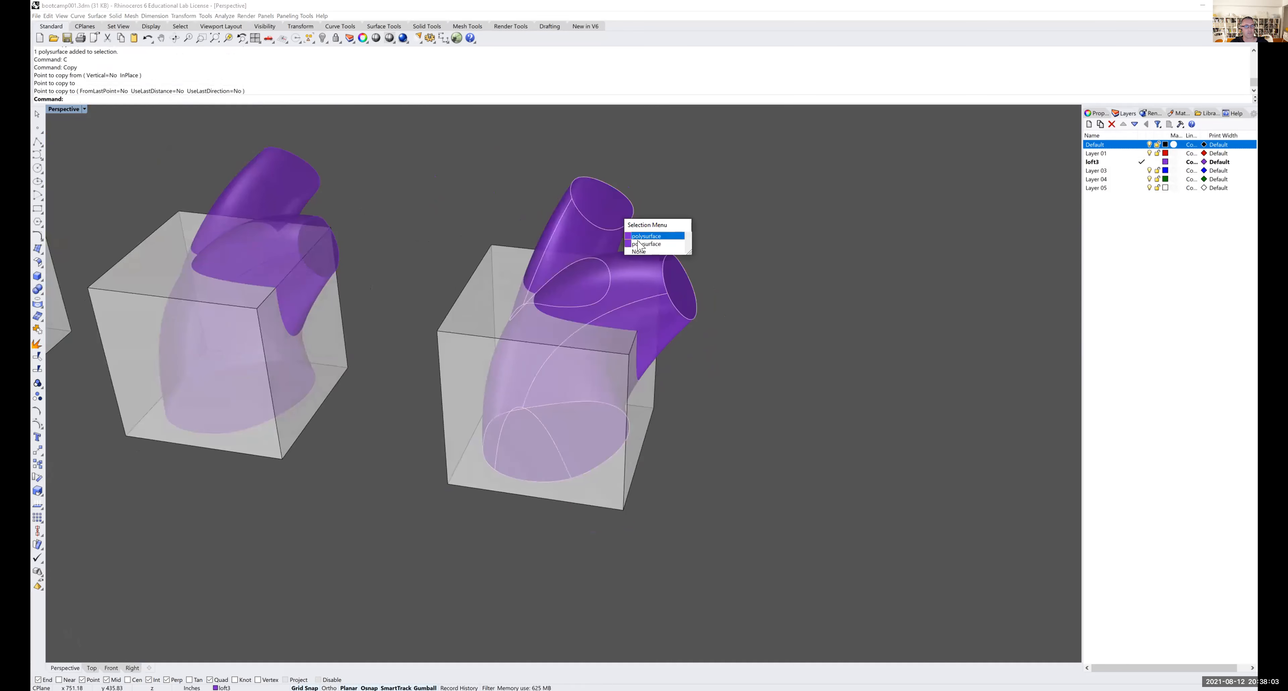
left_click(676, 166)
left_click(608, 210)
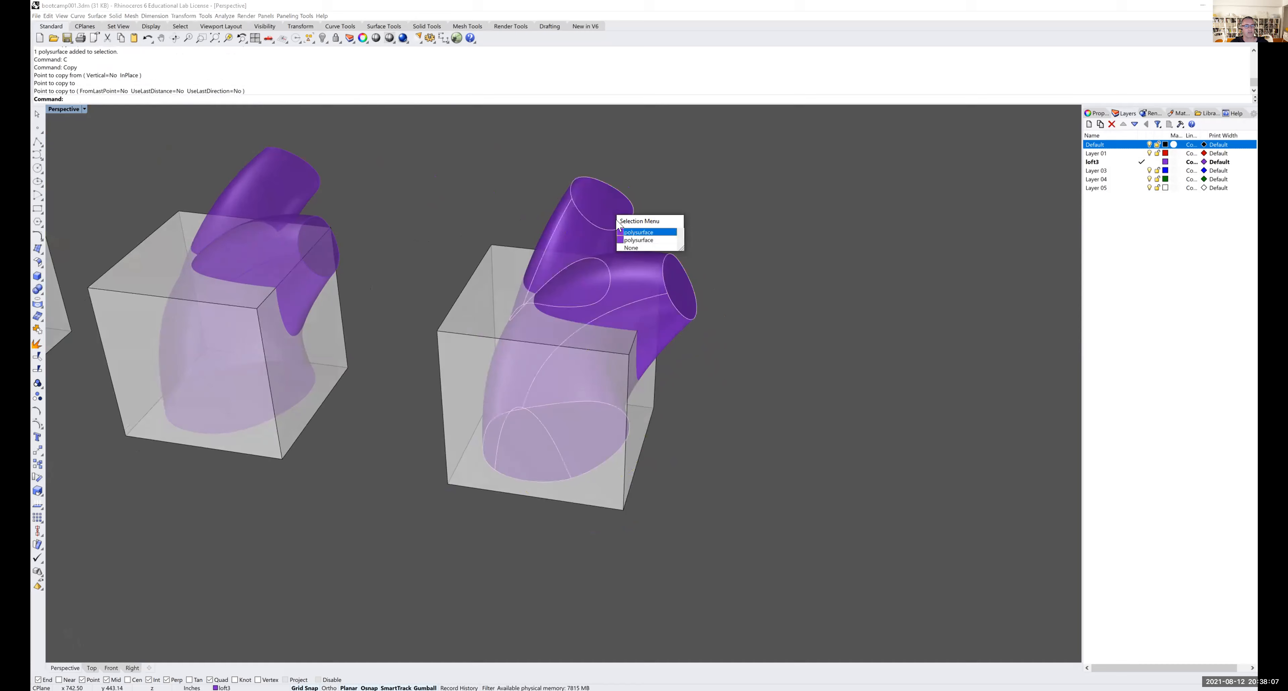
left_click(637, 232)
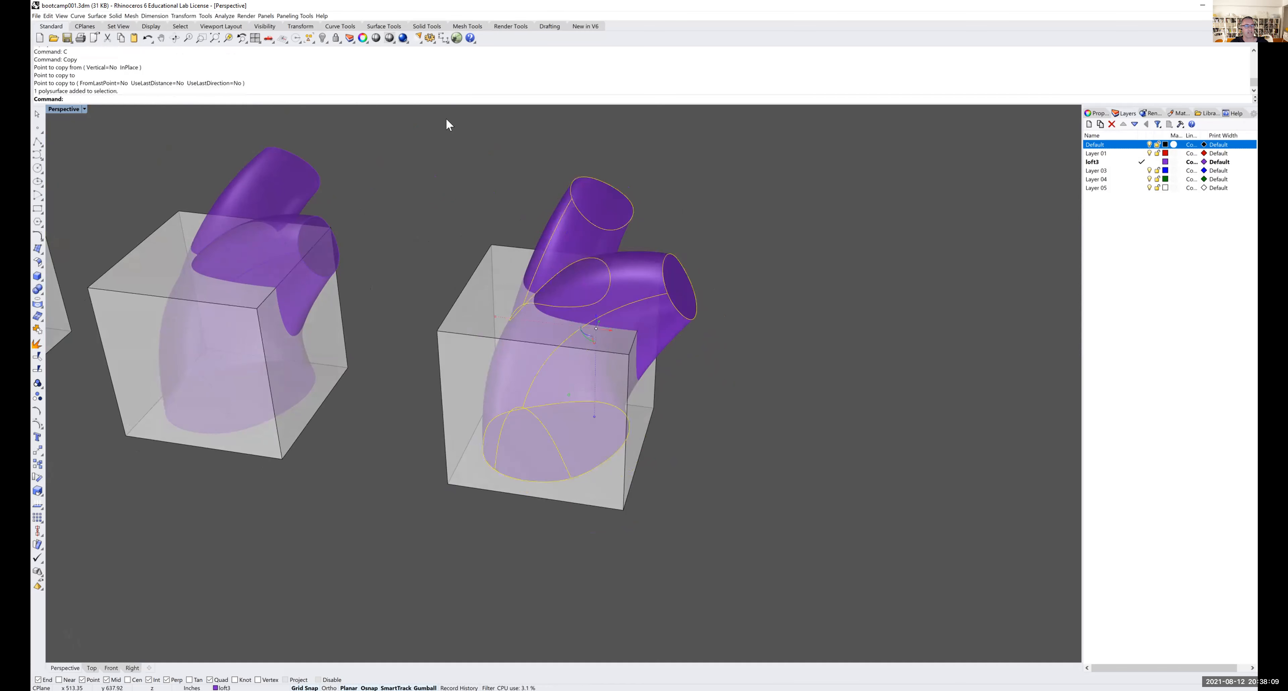
left_click(321, 40)
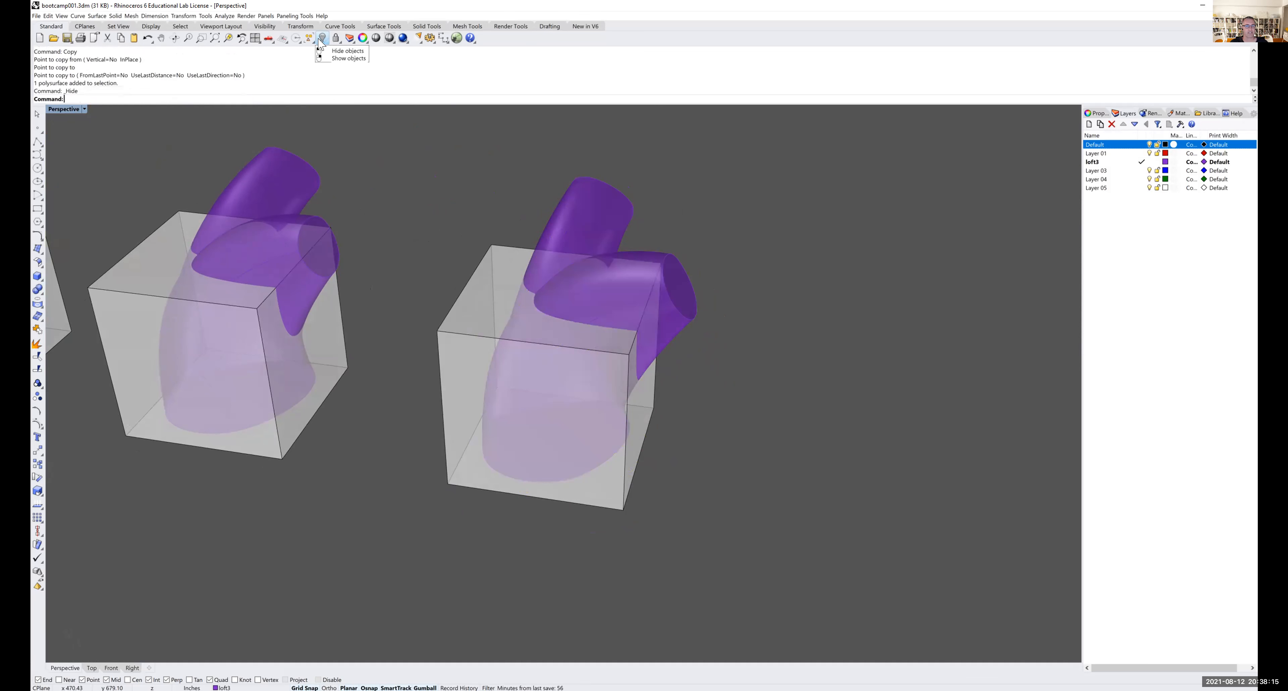
- Trim the visible purple tubes with the end box as cutting object, removing the portion inside the box
mouse_move(593, 292)
right_mouse_down()
mouse_move(582, 279)
mouse_move(591, 294)
right_mouse_up()
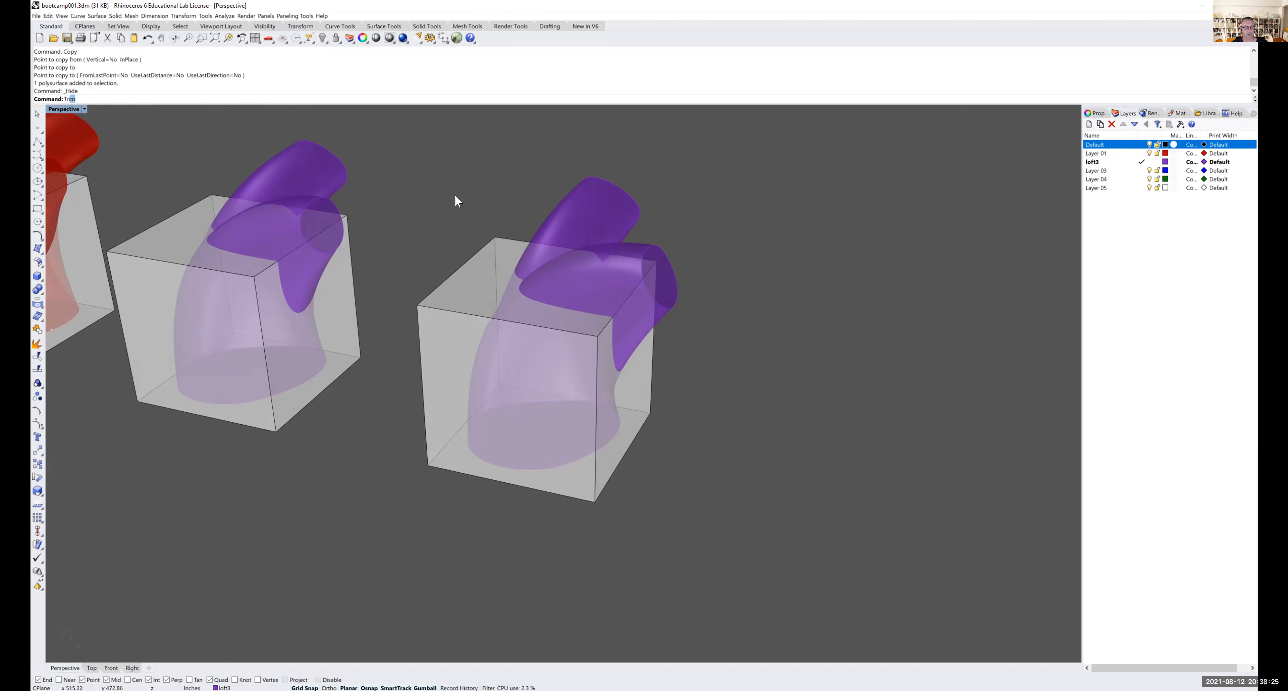
key("Return")
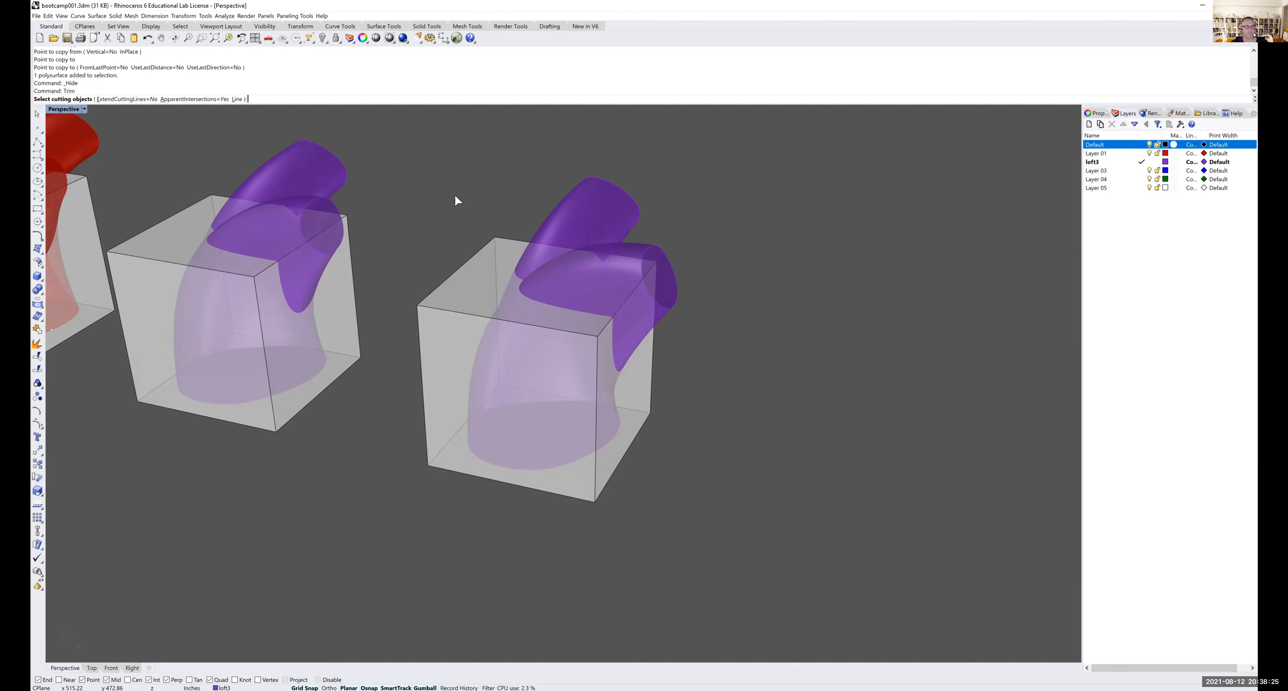
left_click(475, 285)
mouse_move(451, 299)
right_mouse_down()
mouse_move(440, 292)
mouse_move(456, 276)
right_mouse_up()
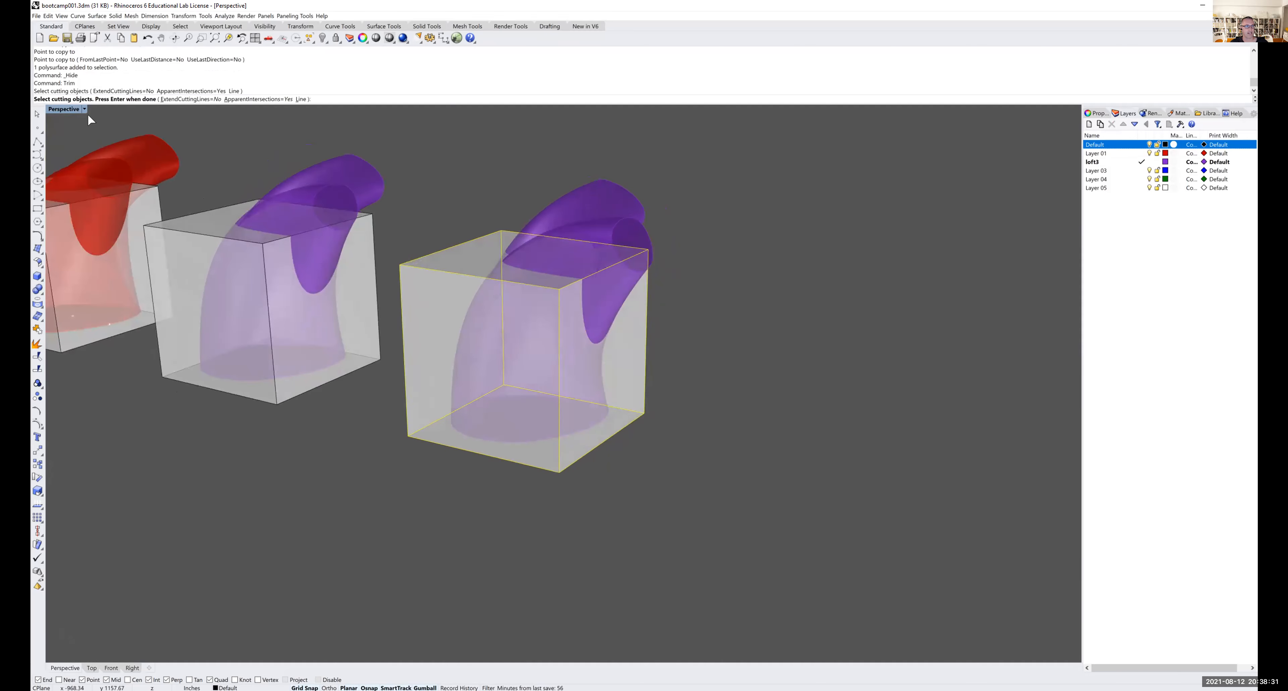
key("Return")
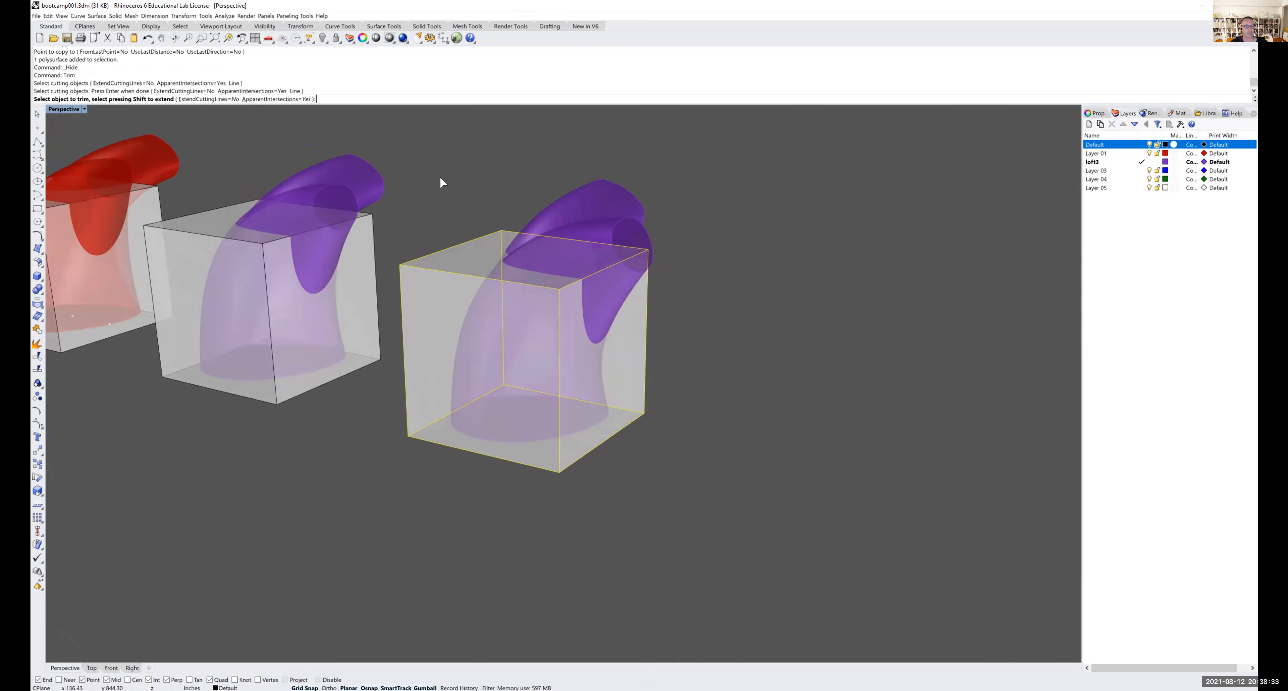
left_click(538, 438)
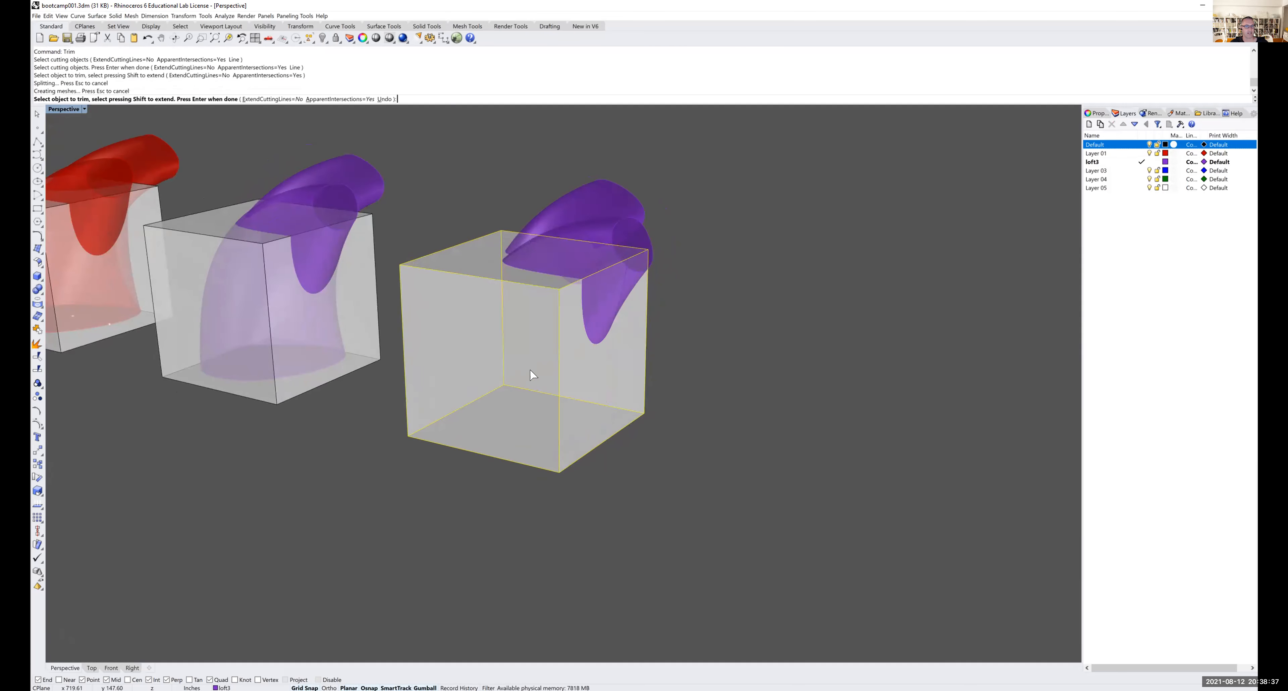
mouse_move(552, 371)
right_mouse_down()
mouse_move(560, 347)
mouse_move(550, 355)
right_mouse_up()
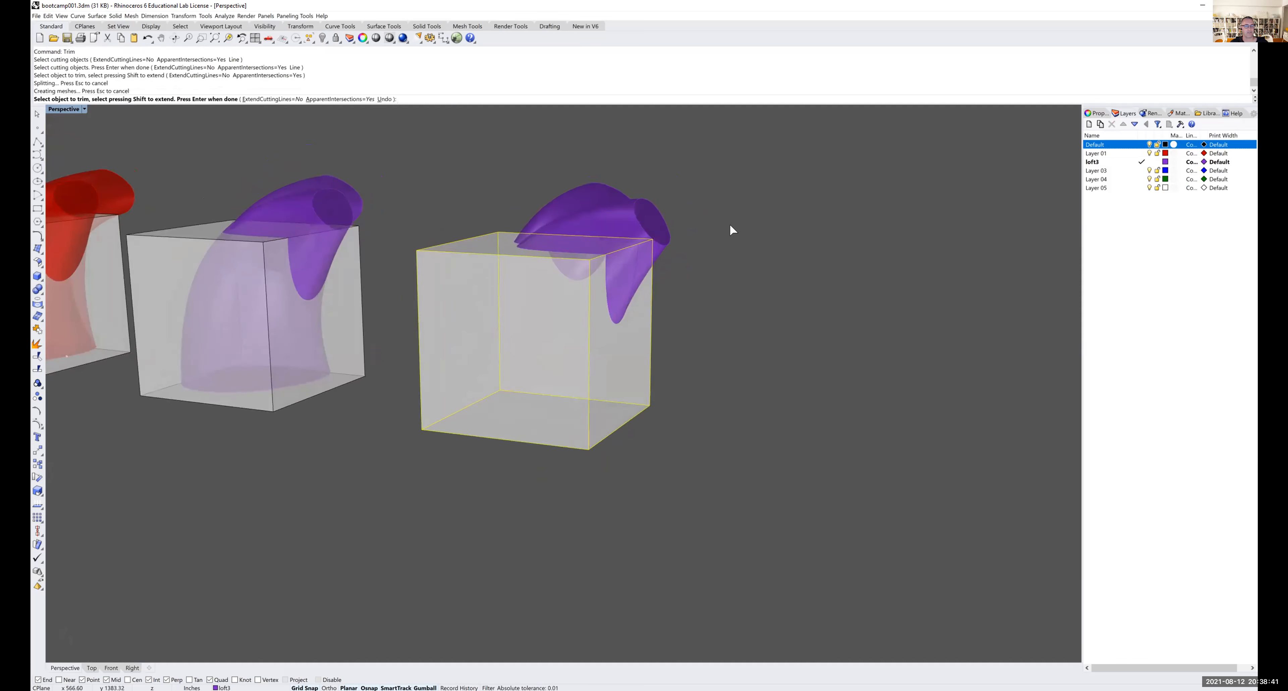
right_click_drag(601, 234, 610, 223)
right_click_drag(694, 221, 688, 274)
key("Return")
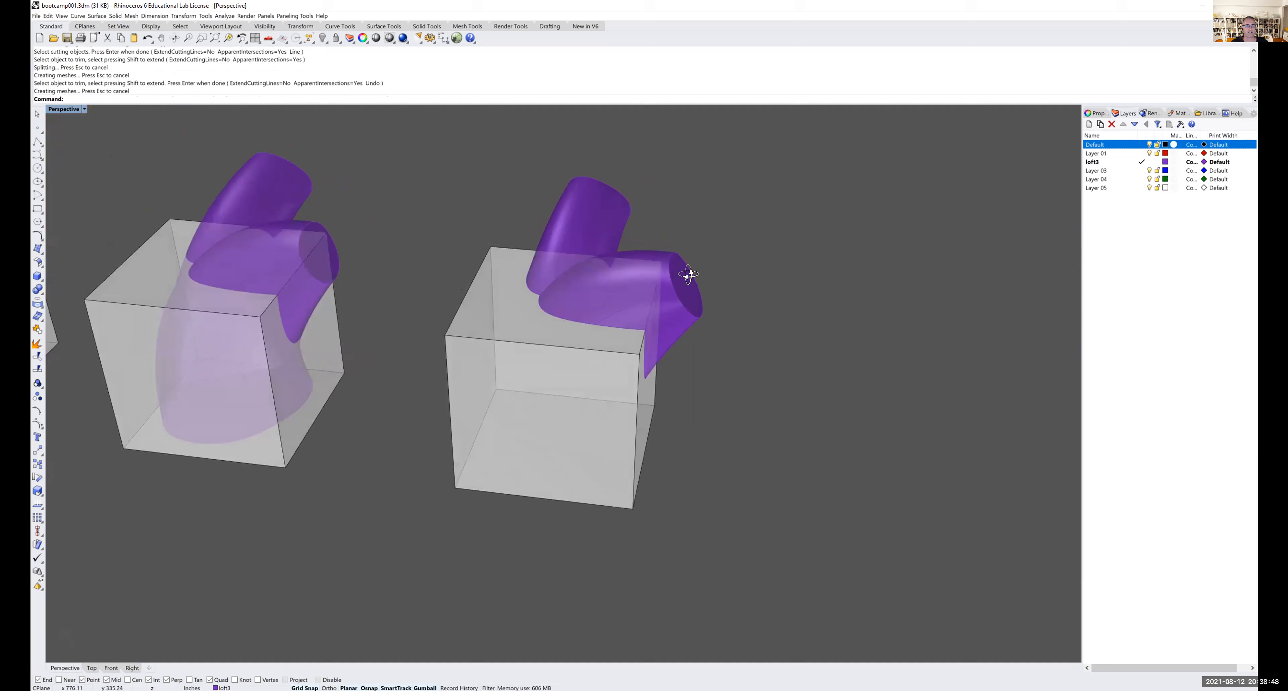
- Show the hidden full purple solid and hide the trimmed tubes on the end box instead
left_click(587, 216)
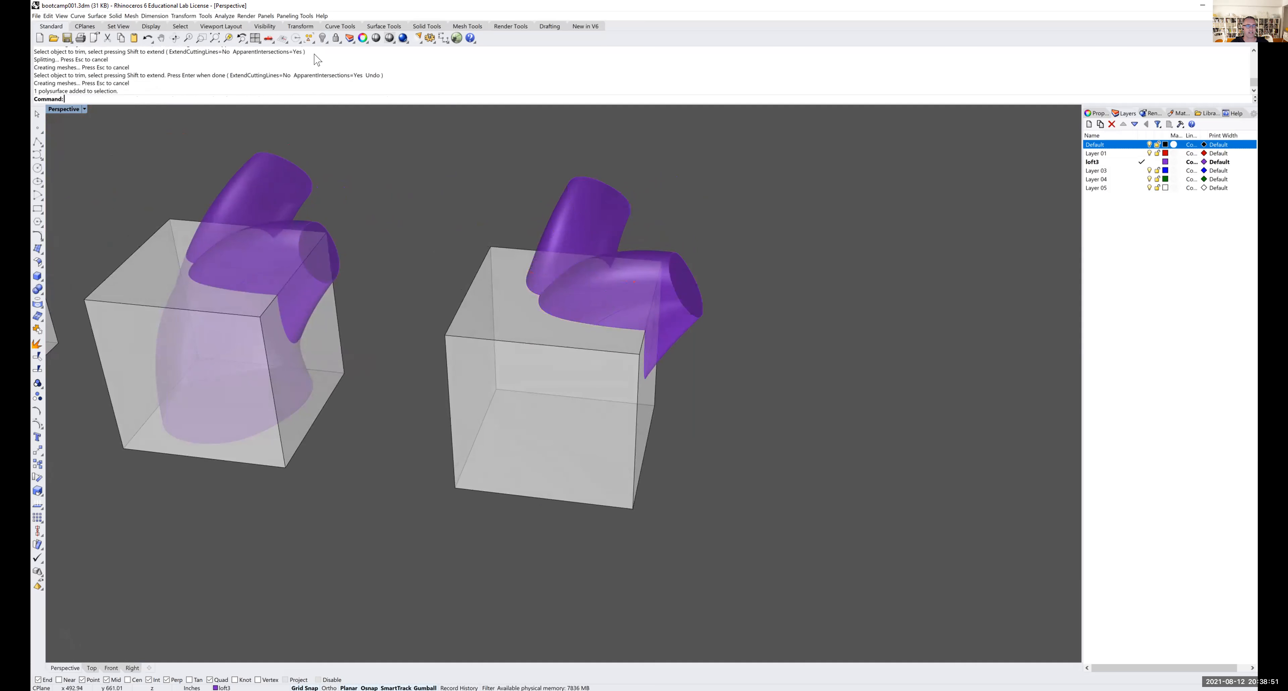
right_click(323, 39)
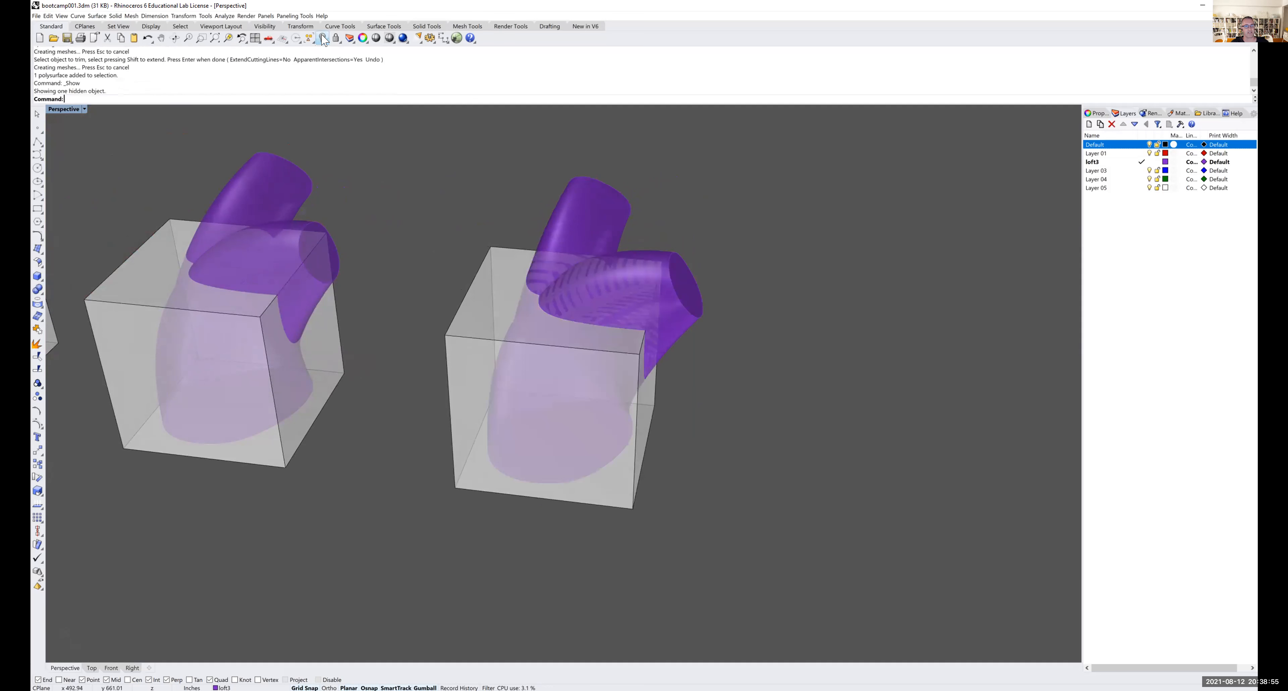
right_click_drag(606, 217, 614, 263)
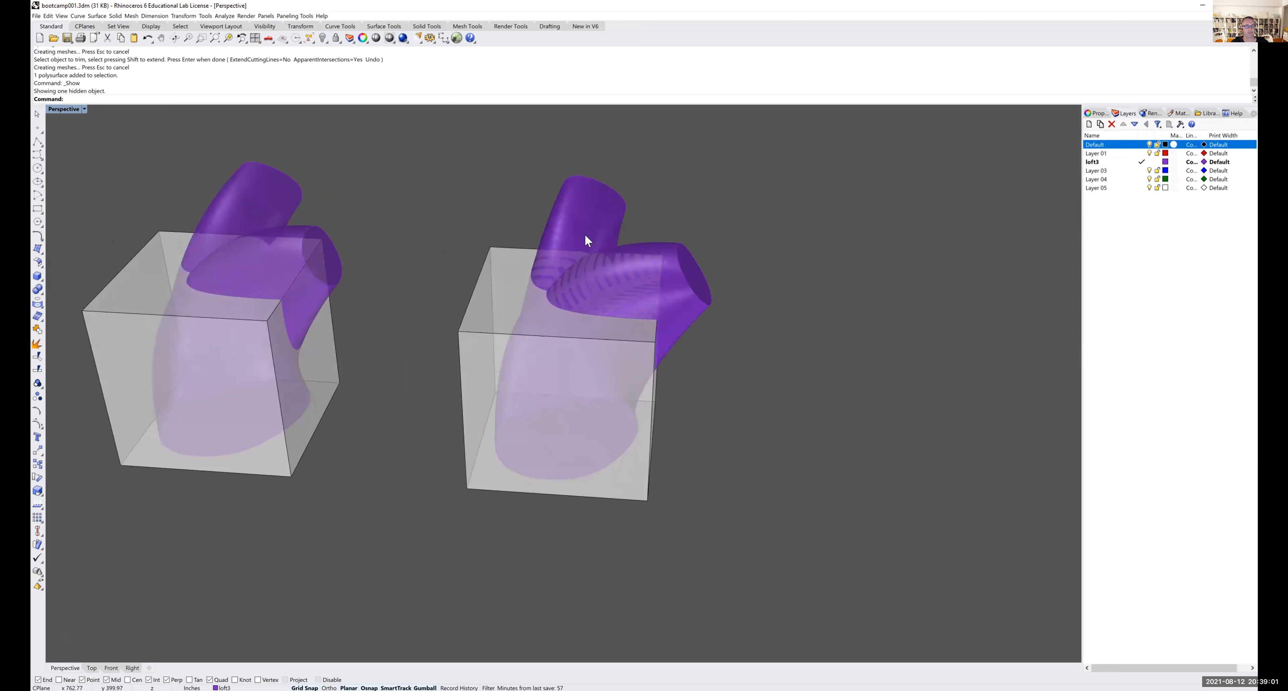
left_click(590, 207)
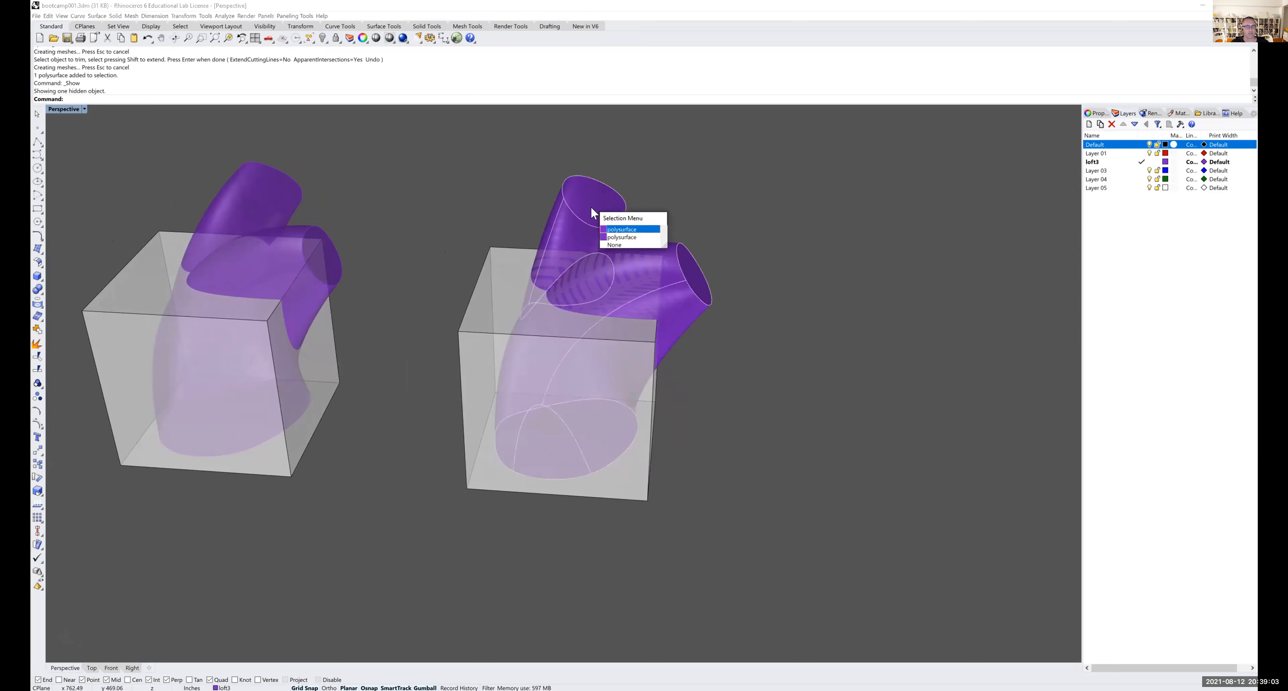
left_click(620, 237)
right_click_drag(617, 265, 613, 241)
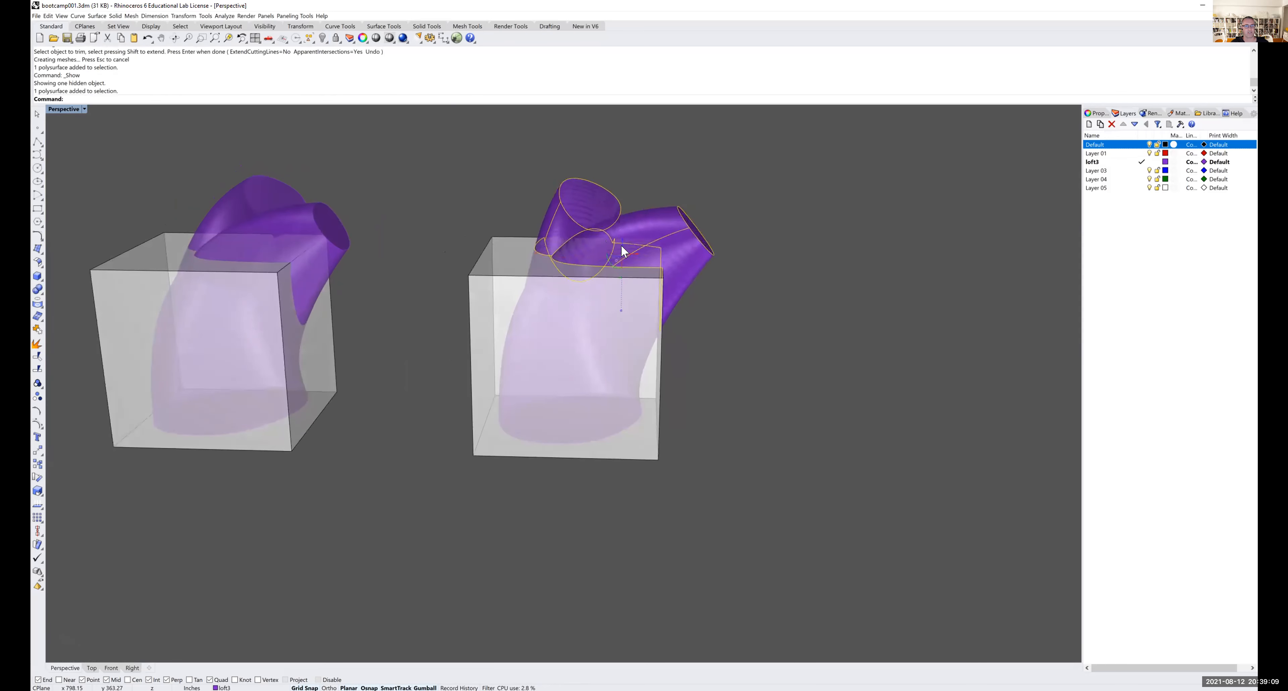
left_click(323, 40)
right_click_drag(467, 165, 470, 194)
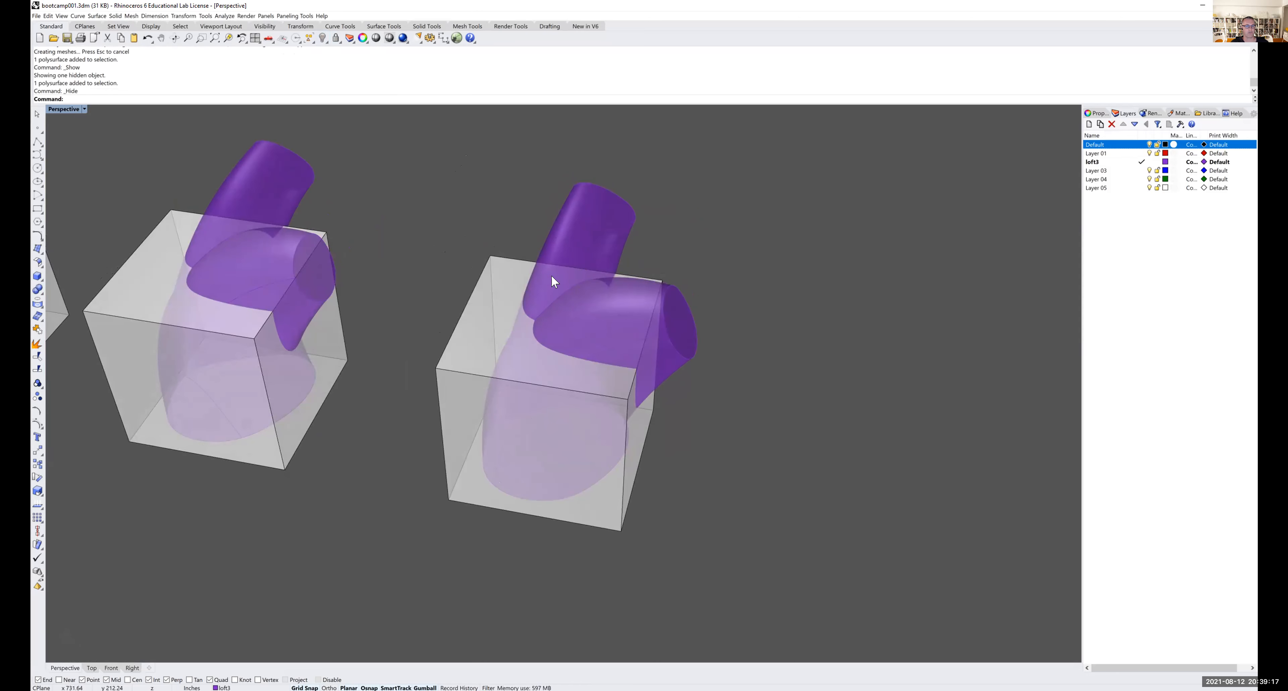
- Subtract the full purple solid from the end box with a Boolean difference
left_click(115, 15)
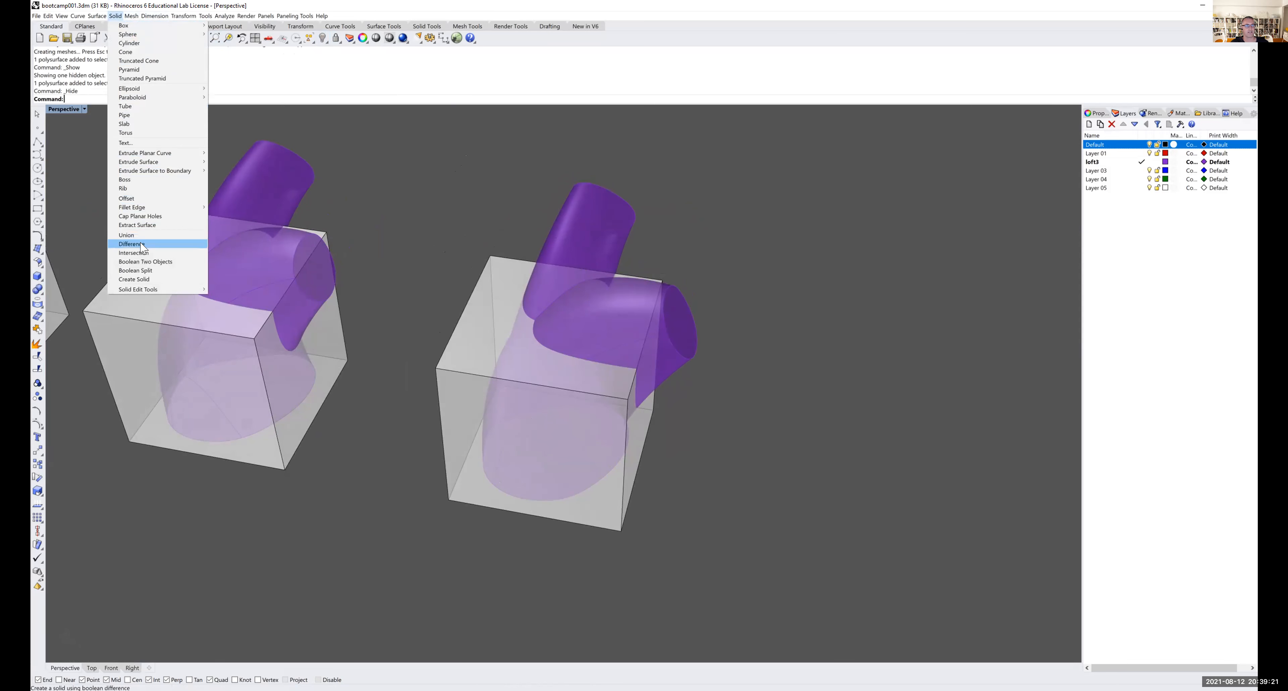
left_click(131, 243)
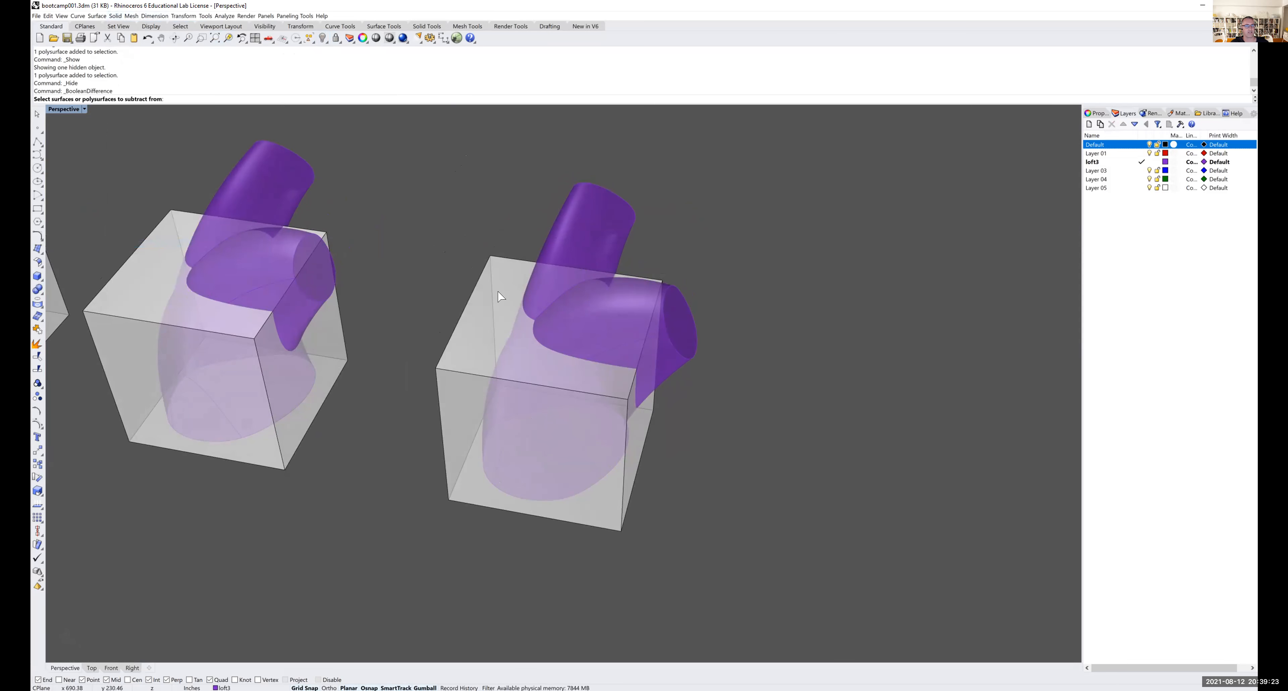
left_click(502, 283)
key("Return")
left_click(577, 213)
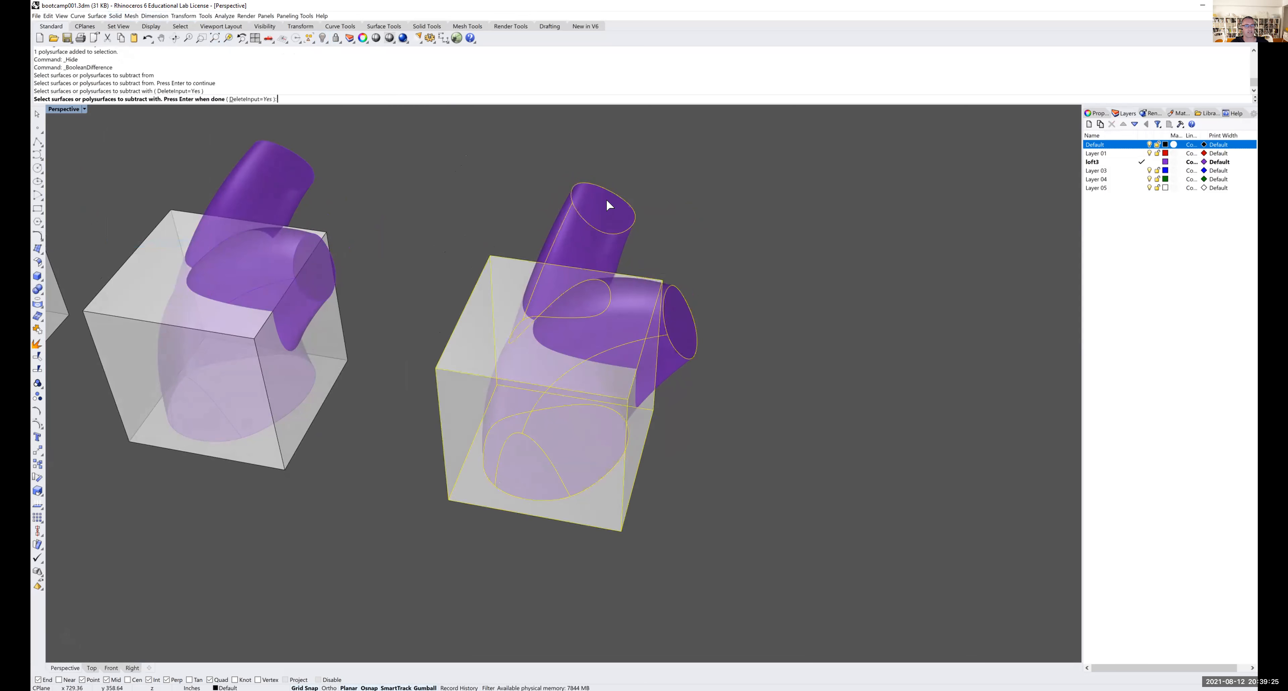
key("Return")
right_click_drag(642, 312, 601, 289)
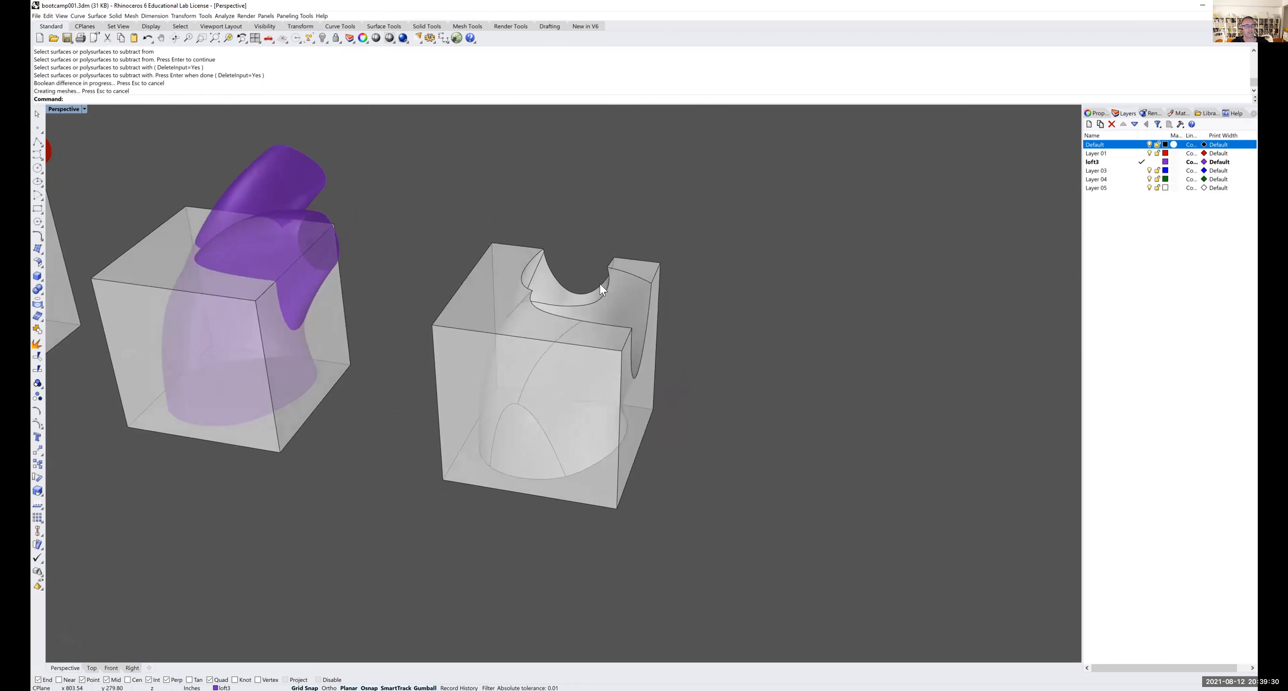
- Show the hidden trimmed purple tubes on the hollowed end box and inspect the box's interior
right_click(321, 39)
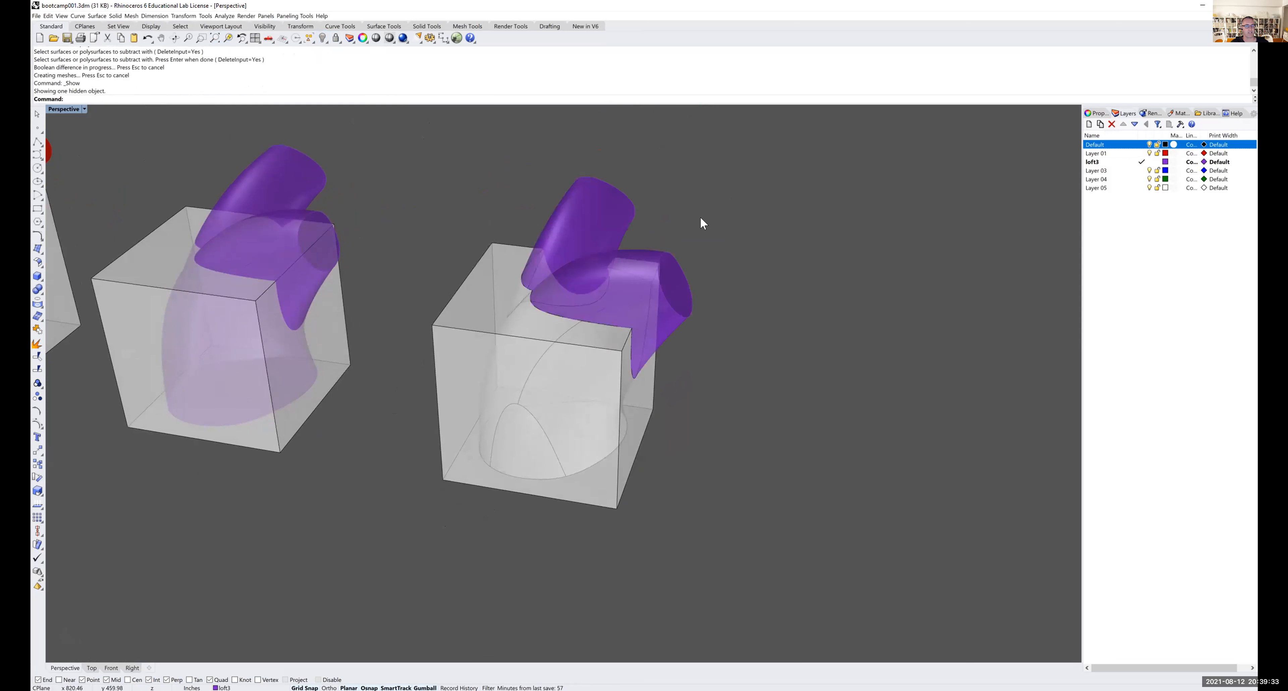
right_click_drag(678, 304, 618, 294)
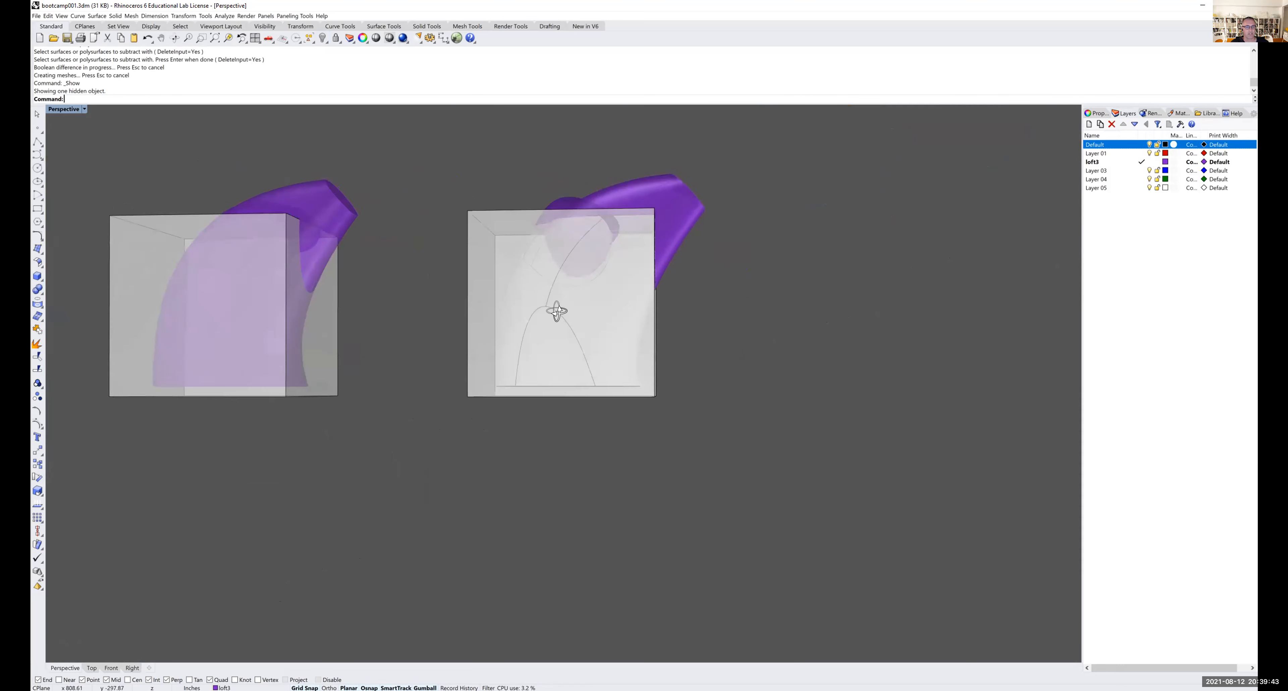
scroll(563, 310, "up", 10)
scroll(562, 298, "down", 12)
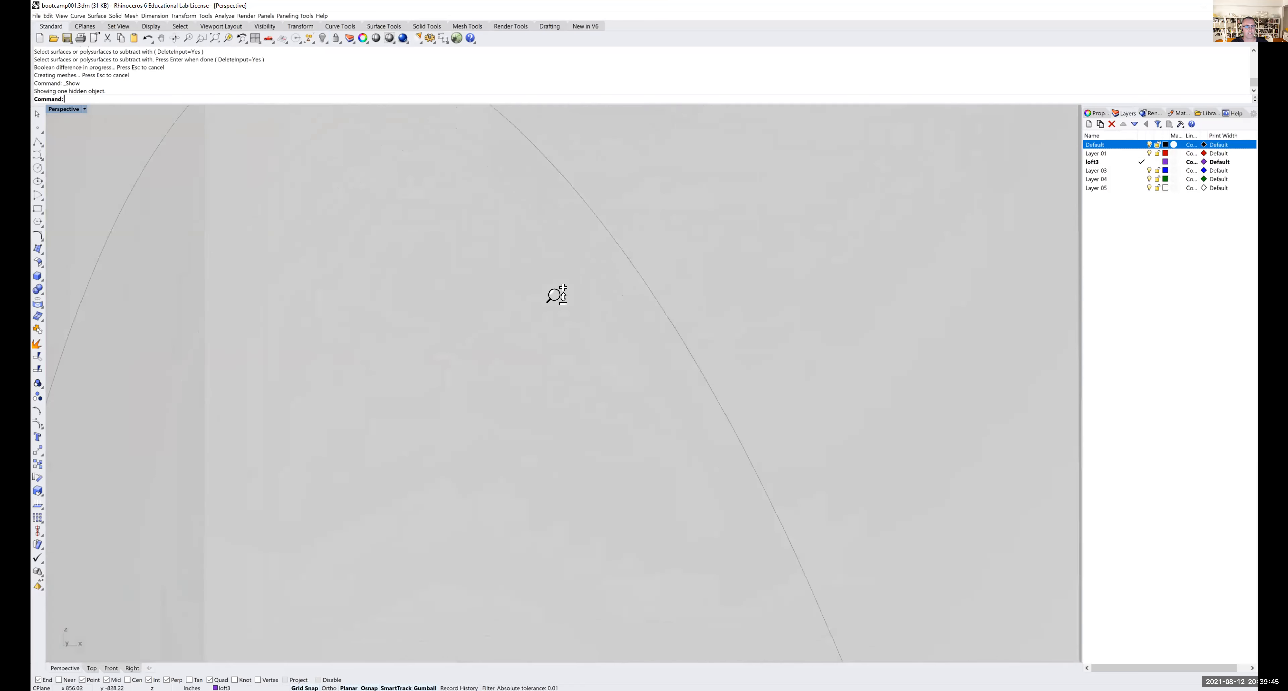
right_click_drag(564, 304, 548, 289)
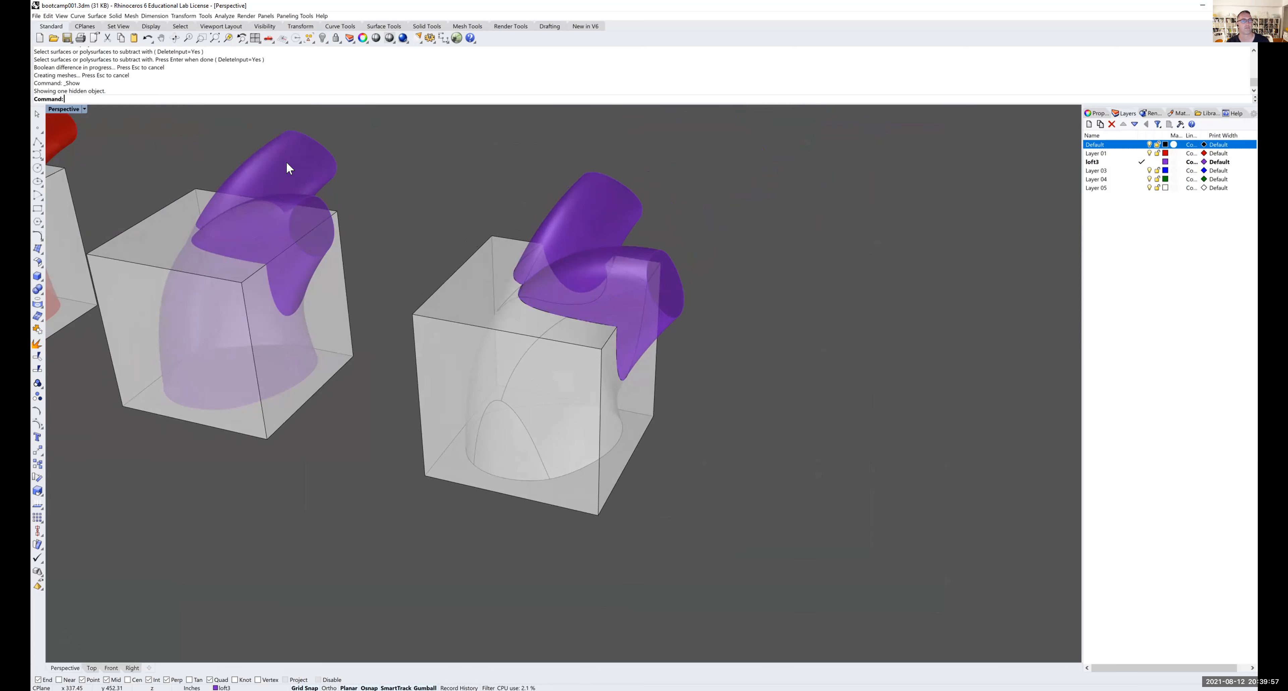
- Move the trimmed purple tubes on the end box to the Default layer
right_click_drag(457, 312, 589, 315, "shift")
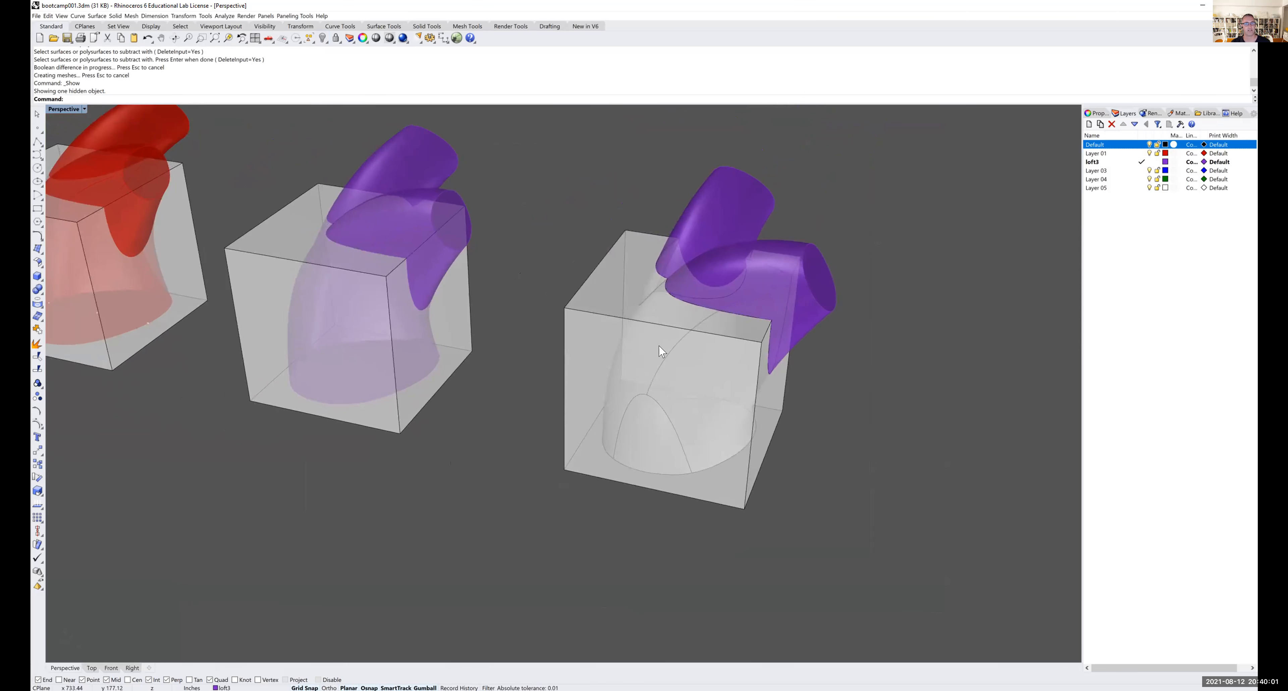
mouse_move(697, 340)
right_mouse_down()
mouse_move(667, 316)
mouse_move(688, 339)
right_mouse_up()
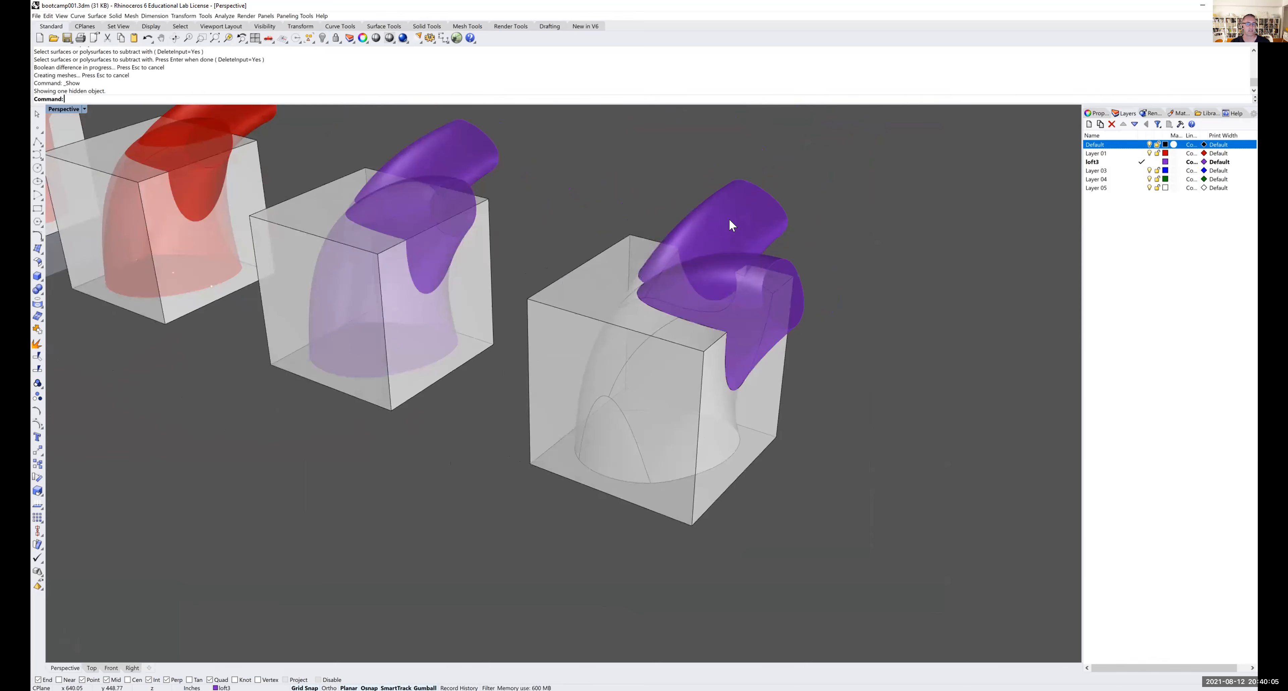
left_click(739, 222)
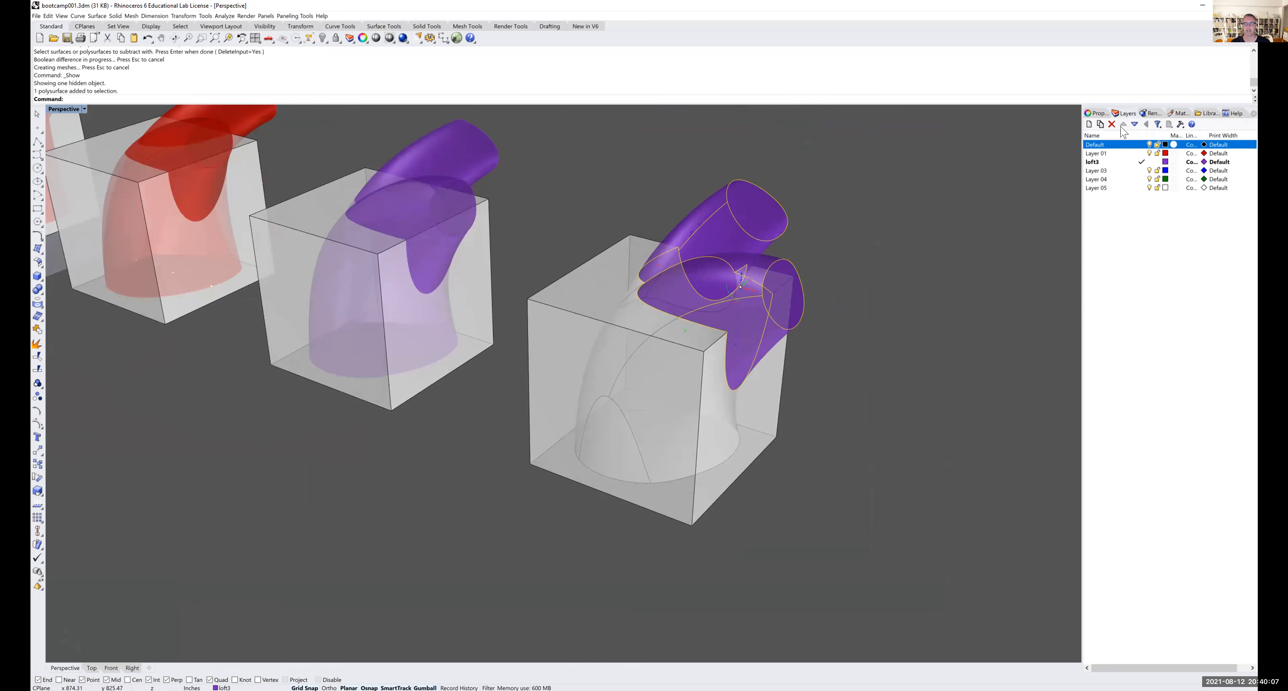
left_click(1096, 113)
left_click(1180, 168)
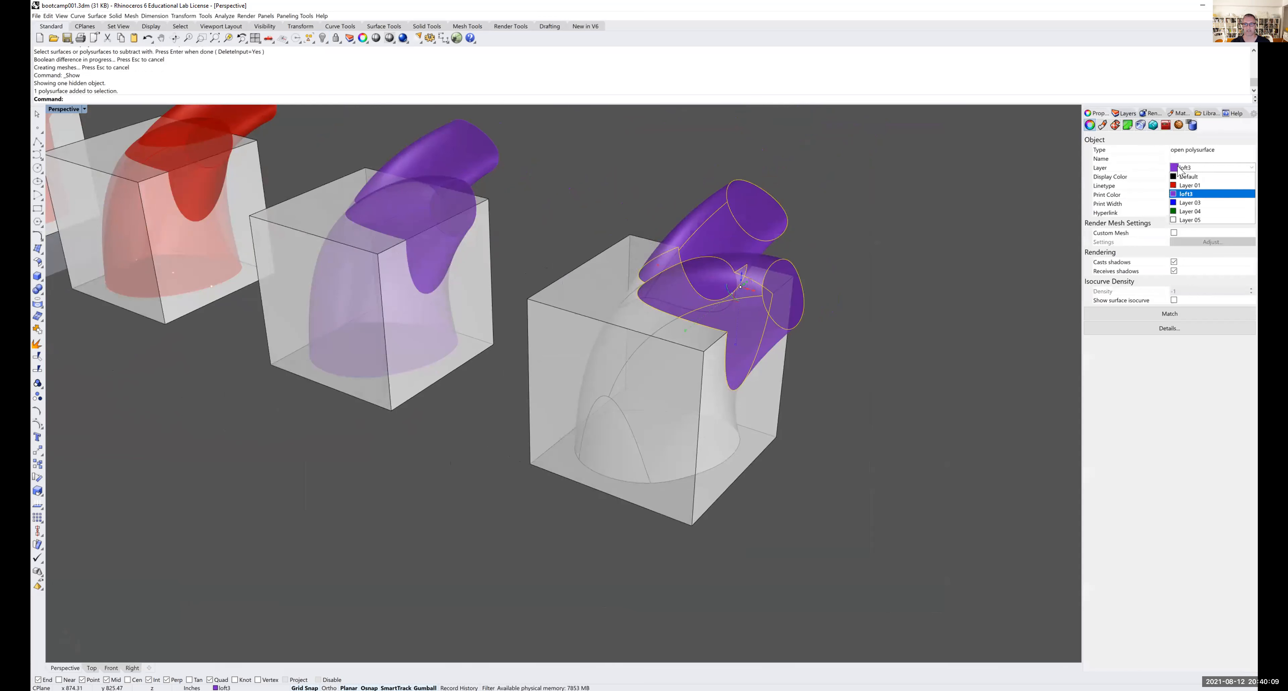
left_click(1188, 176)
left_click(946, 230)
- Explode the trimmed tubes on the end box into separate surfaces
mouse_move(858, 323)
right_mouse_down()
mouse_move(801, 303)
mouse_move(757, 341)
mouse_move(819, 319)
mouse_move(867, 323)
right_mouse_up()
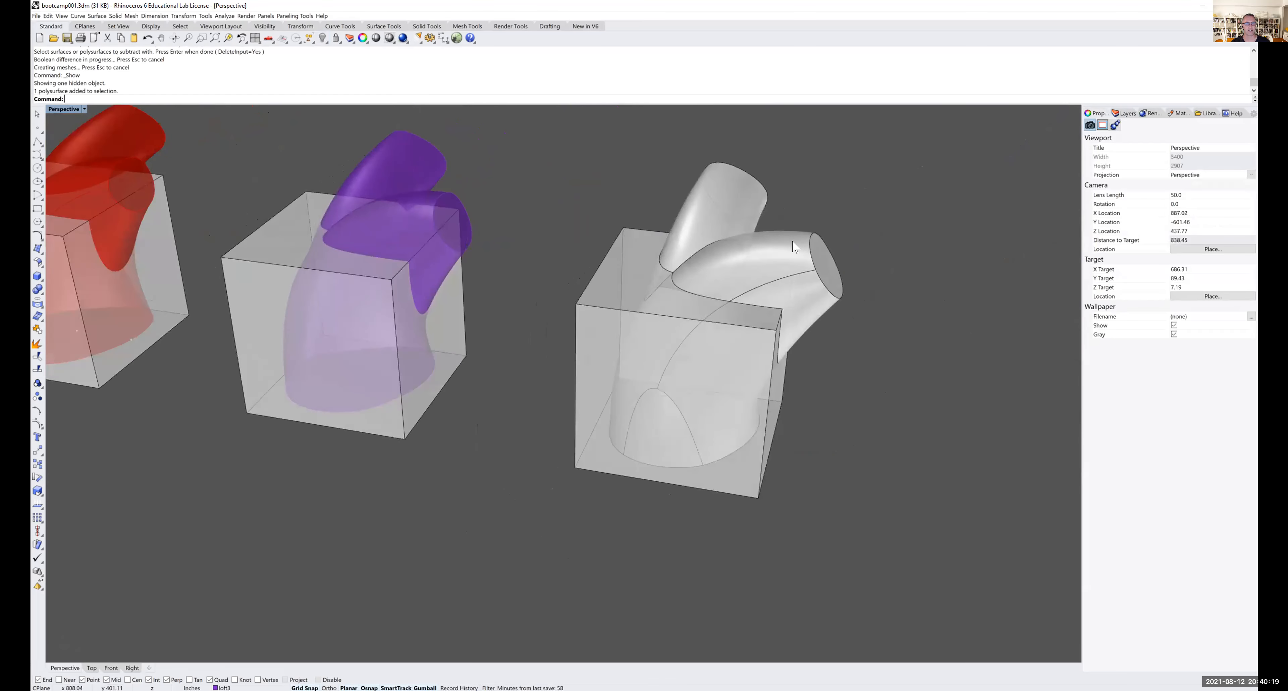
right_click_drag(852, 250, 785, 239)
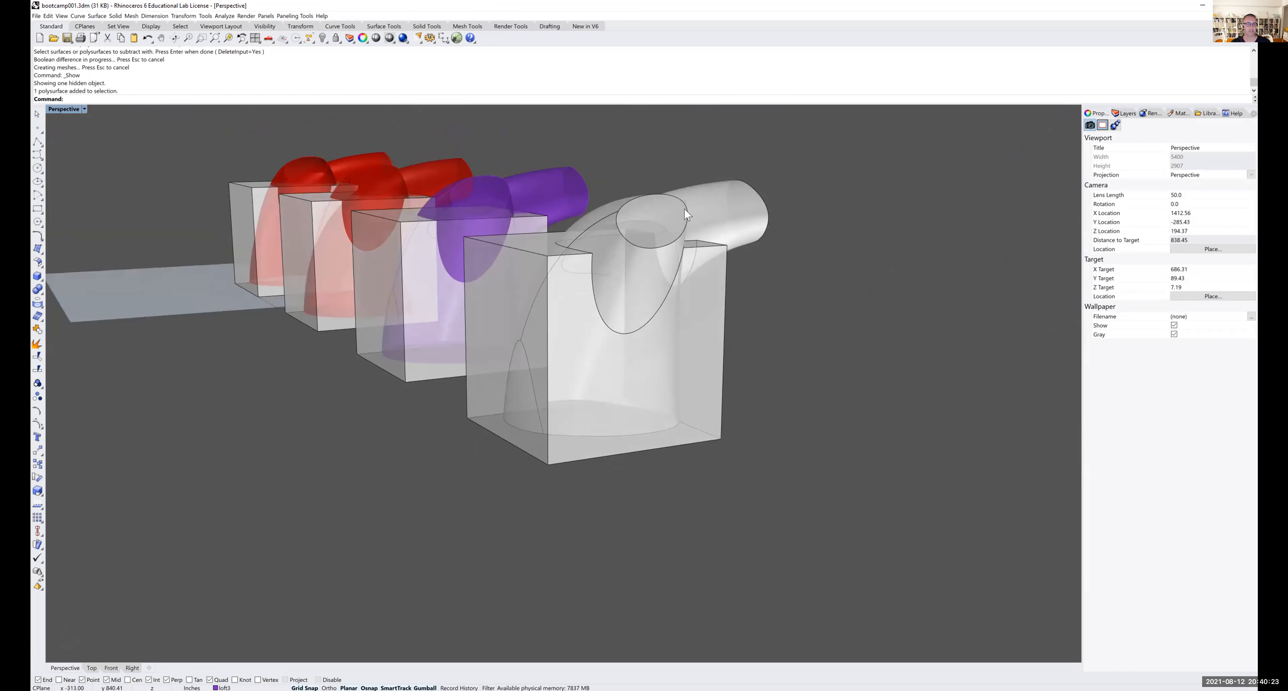
right_click_drag(687, 213, 539, 253)
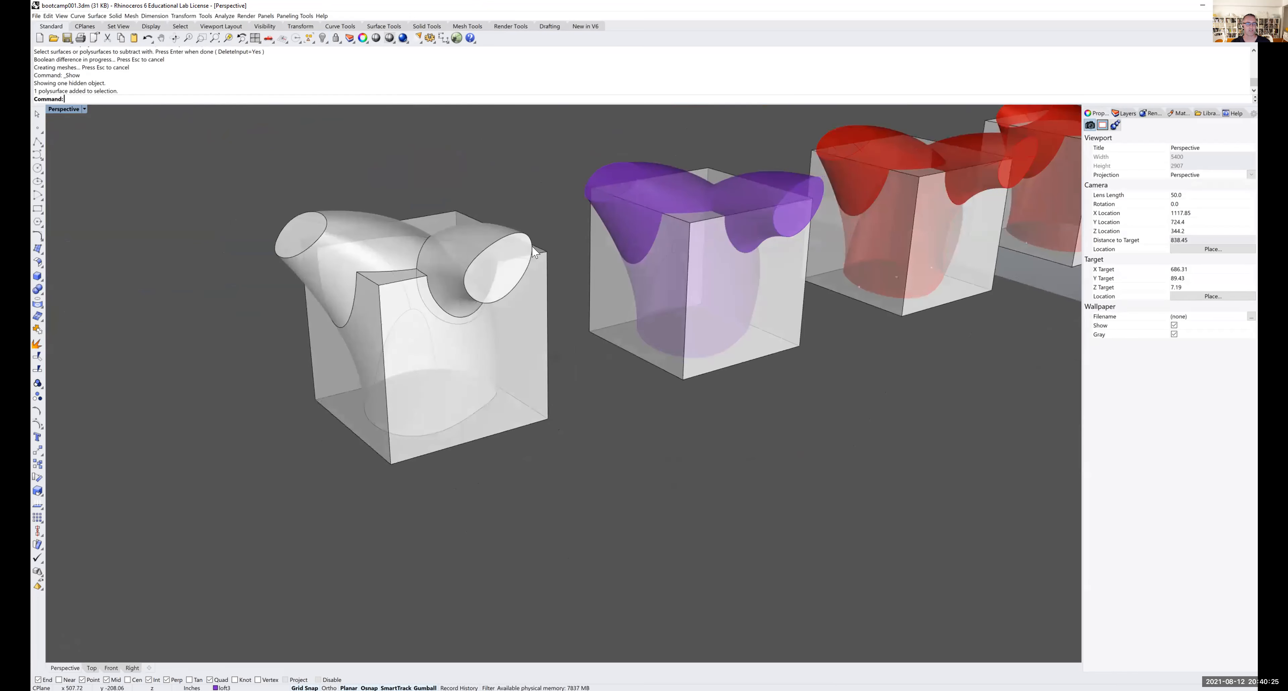
right_click_drag(371, 277, 549, 240)
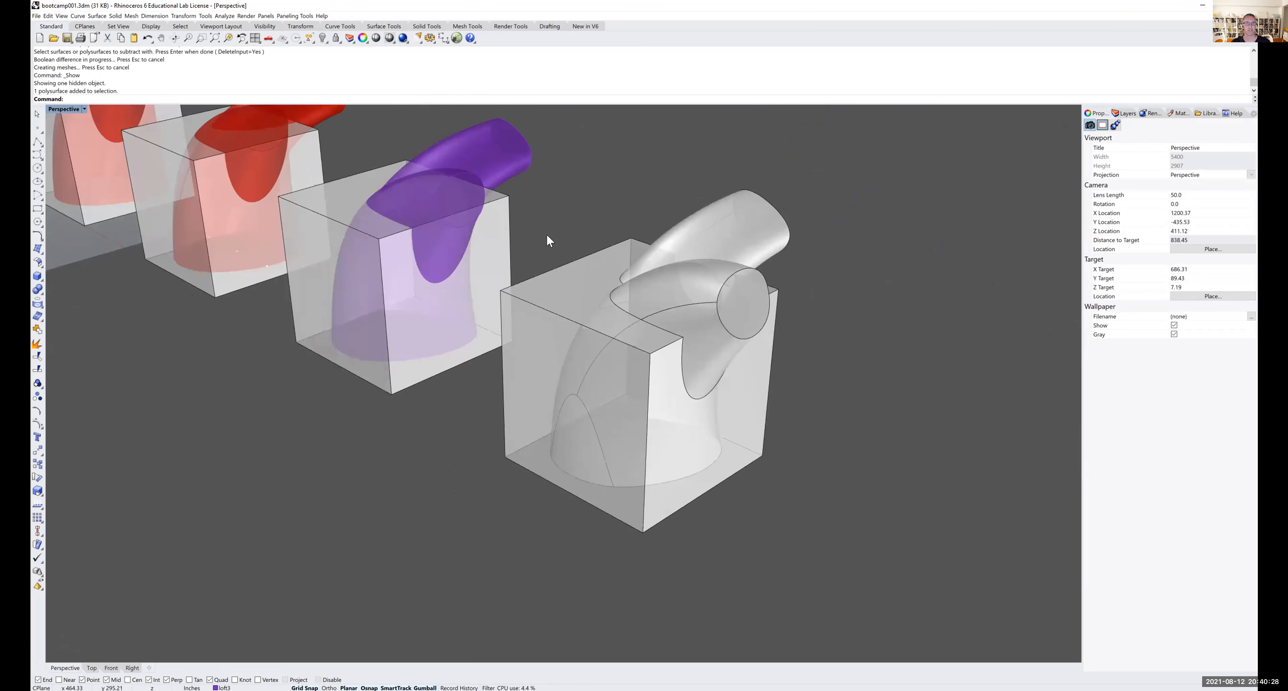
left_click(712, 236)
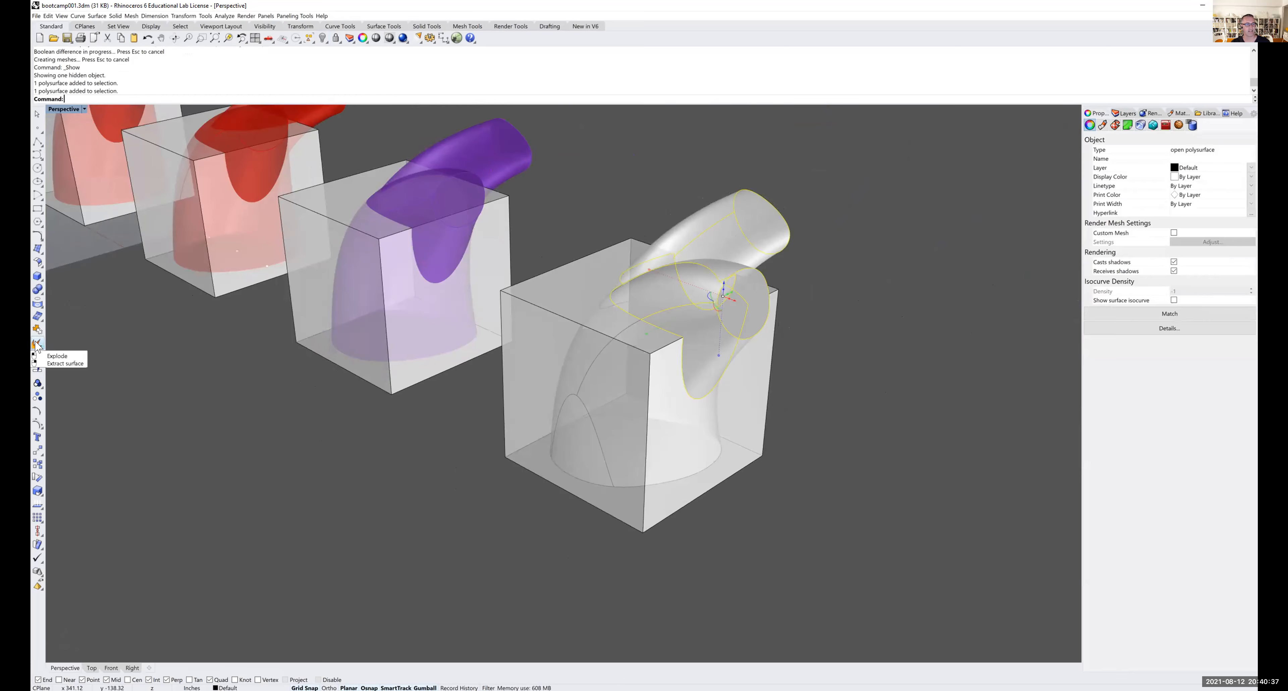
type("Explode")
key("Return")
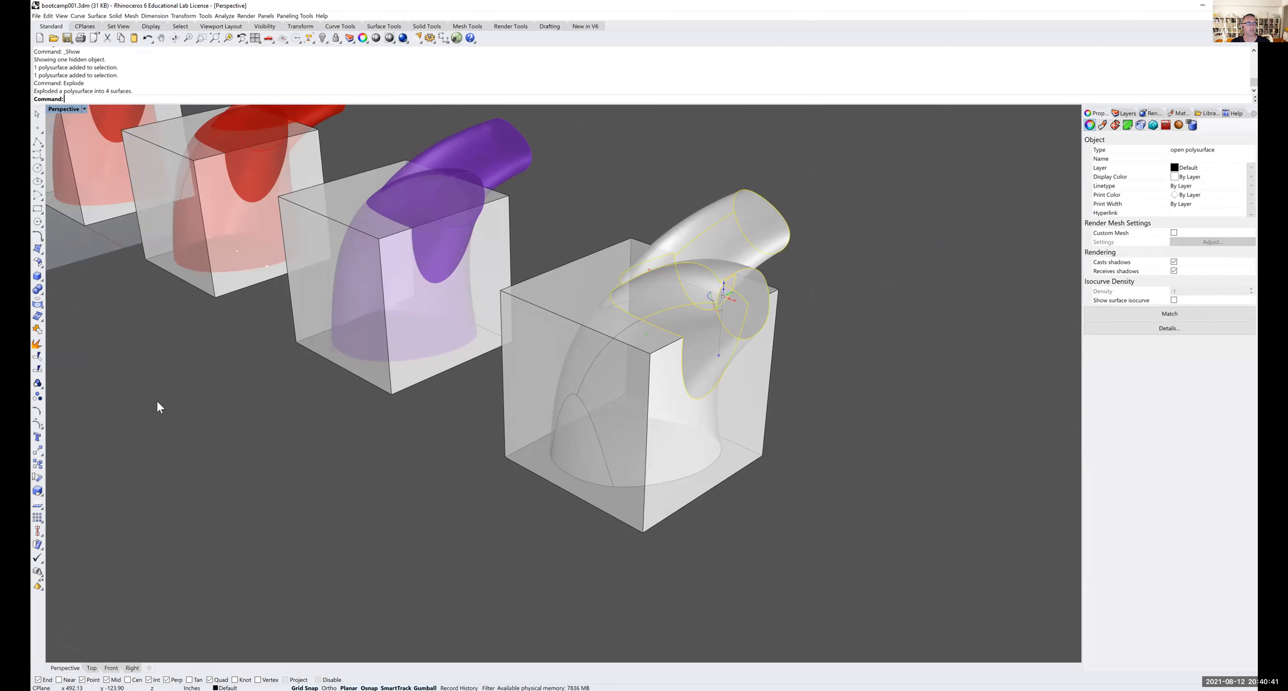
left_click(877, 254)
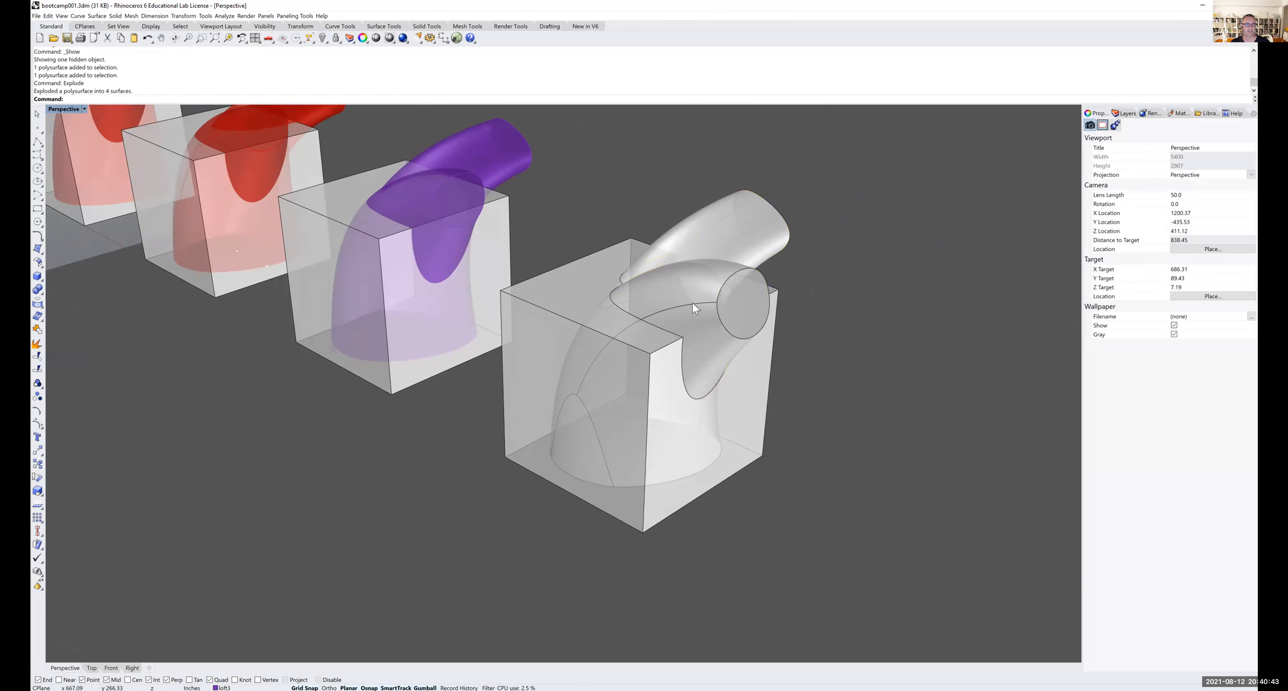
- Delete the two flat cap surfaces closing the outer ends of the exploded tubes
right_click_drag(753, 270, 391, 284)
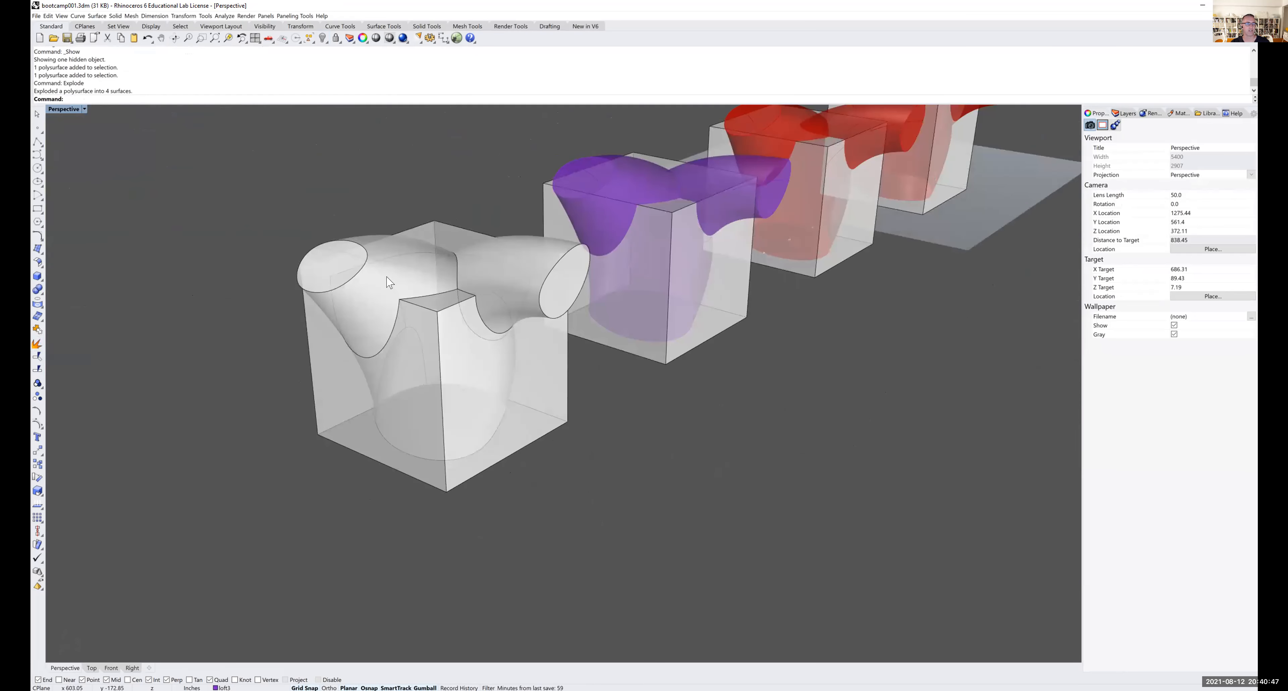
left_click(339, 280)
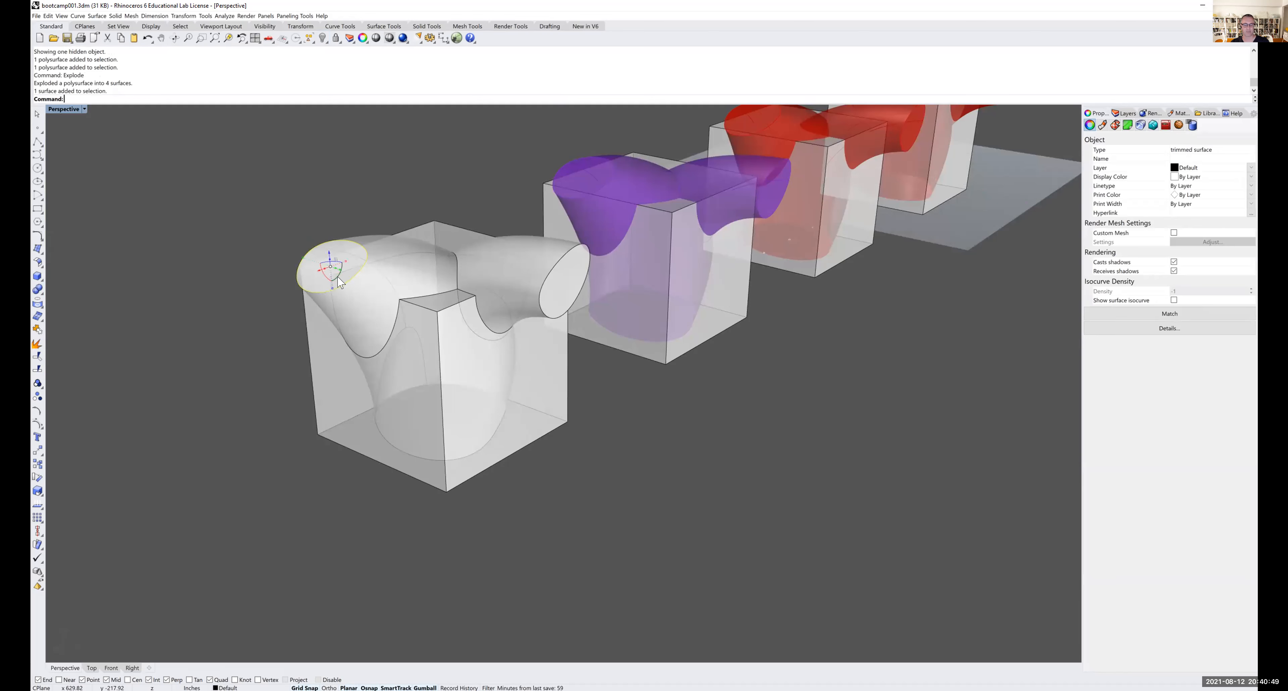
key("Delete")
right_click_drag(514, 292, 482, 261)
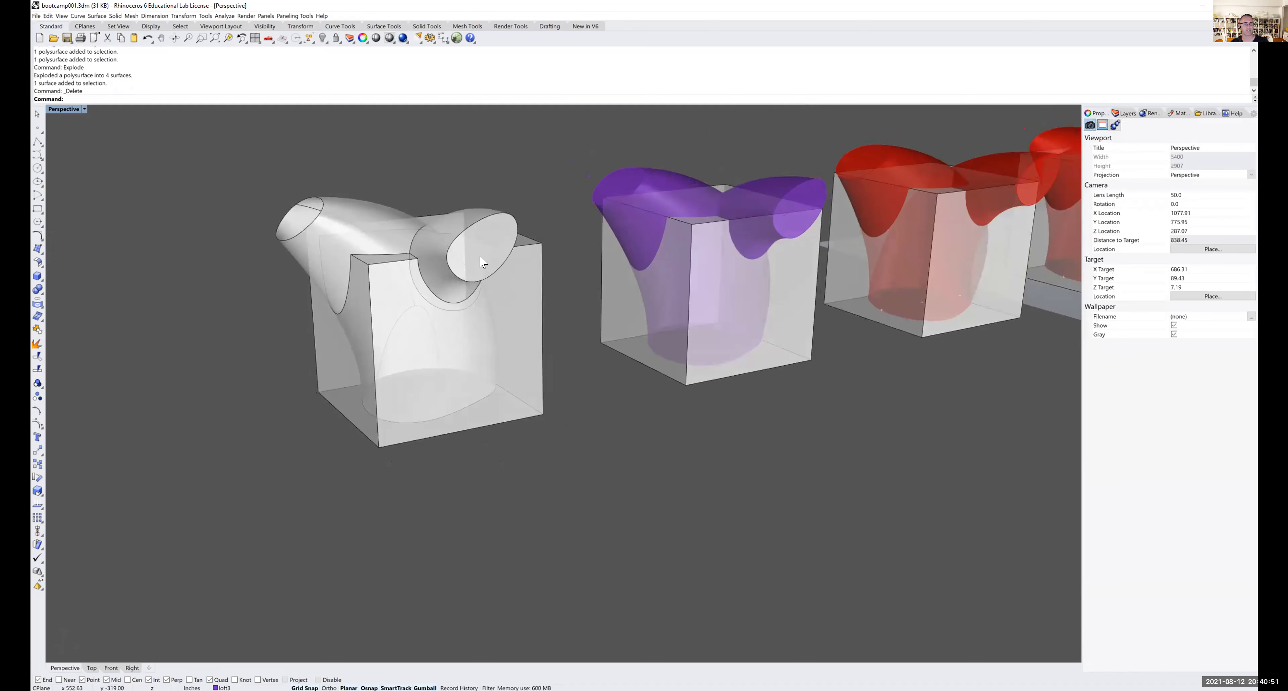
left_click(482, 261)
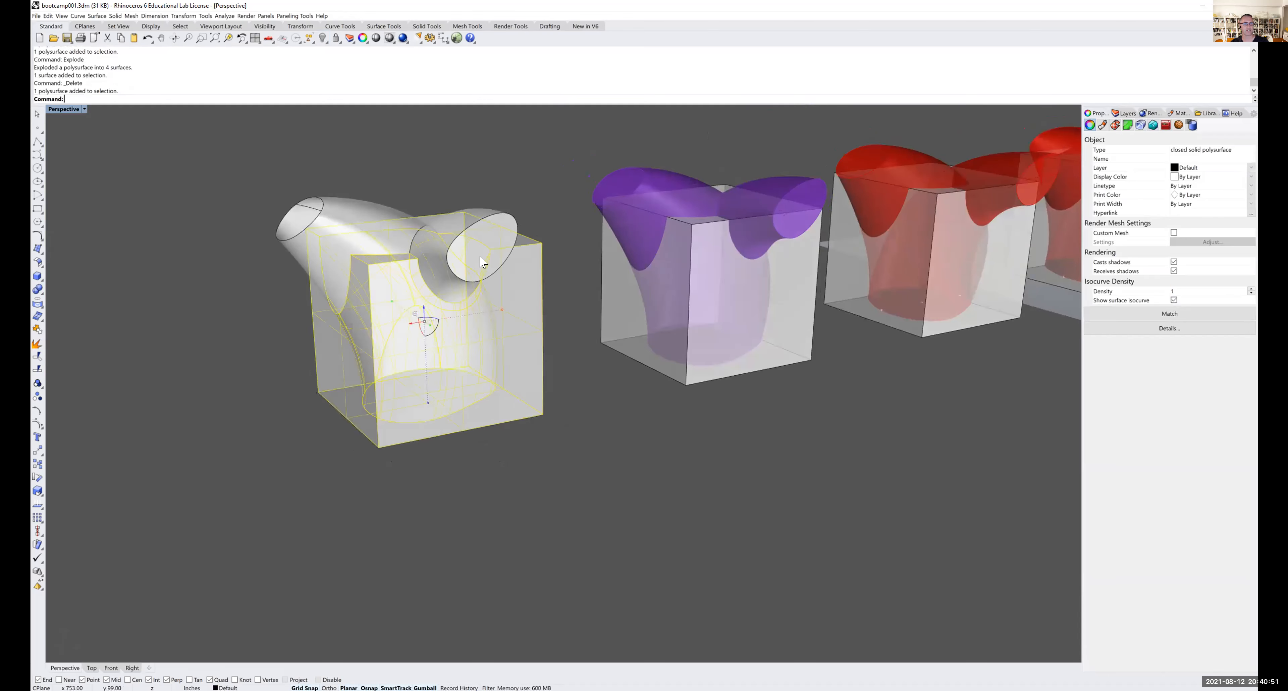
left_click(516, 216, "ctrl+shift")
key("Delete")
- Join the two remaining open tube surfaces on the end box into one polysurface
right_click_drag(460, 261, 431, 264)
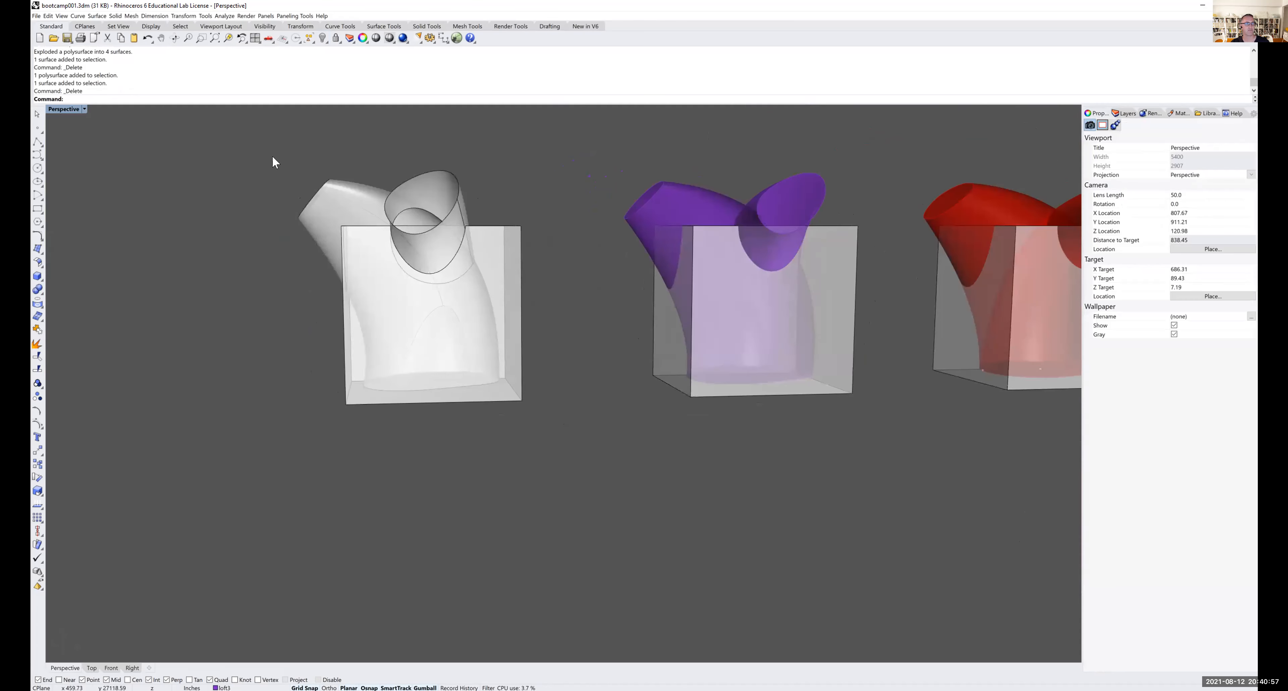
left_click_drag(493, 284, 563, 351)
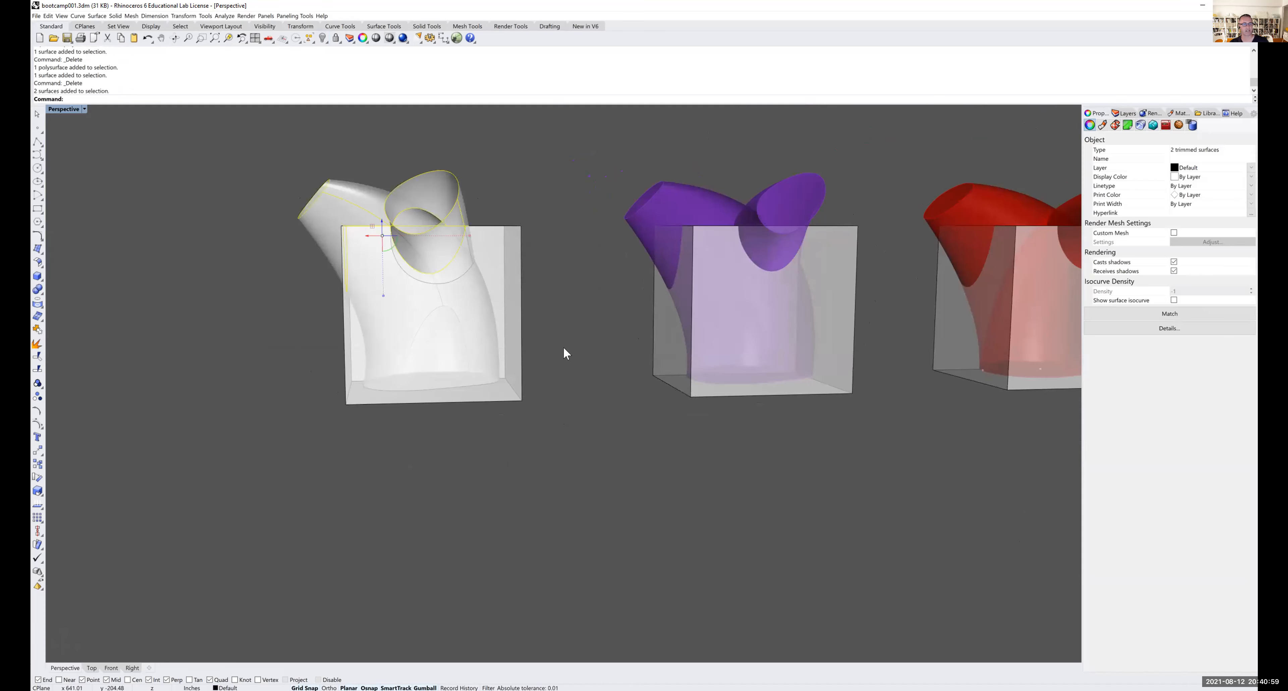
key("ctrl+j")
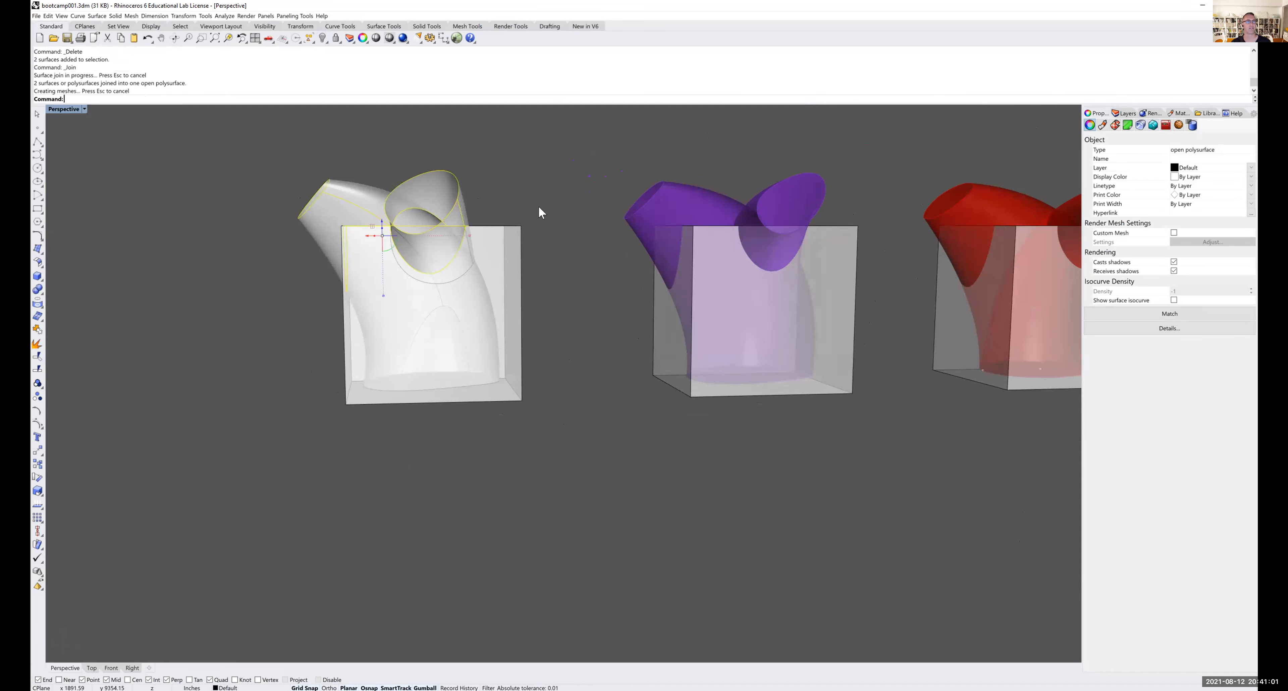
left_click(538, 207)
- Examine the end box with its open tubes alongside the earlier stages in the row
right_click_drag(291, 230, 364, 298)
scroll(378, 275, "down", 4)
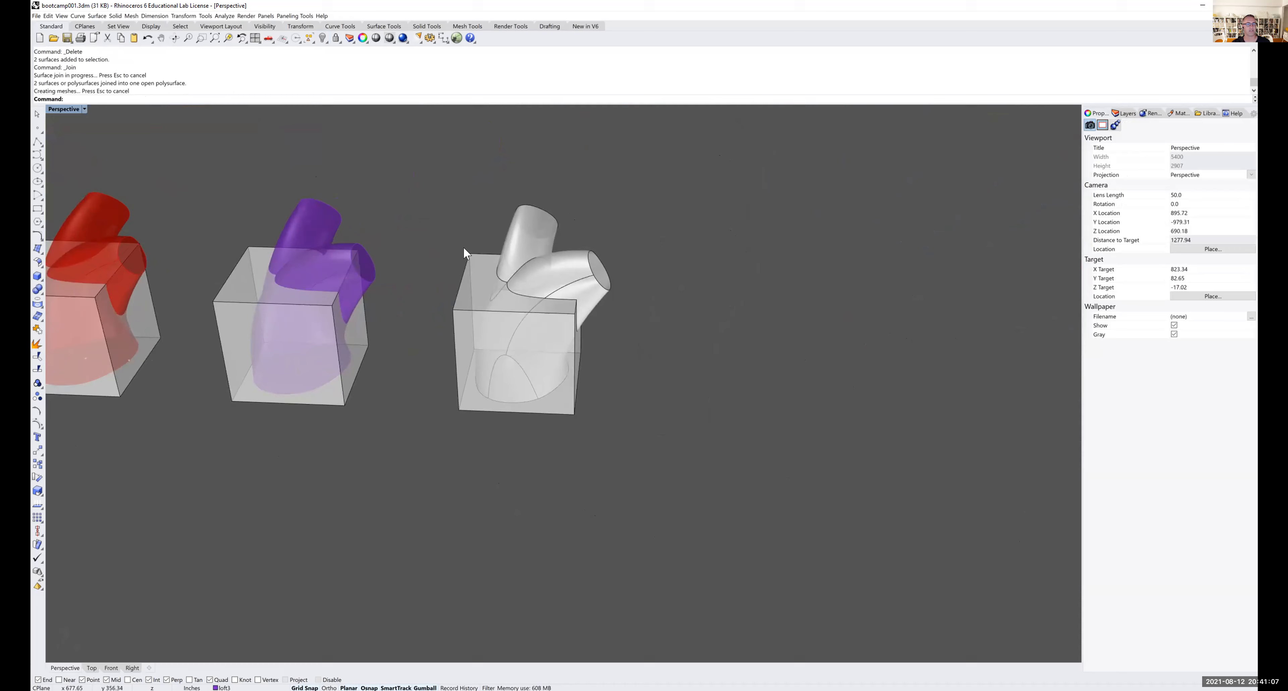
right_click_drag(463, 248, 439, 244, "shift")
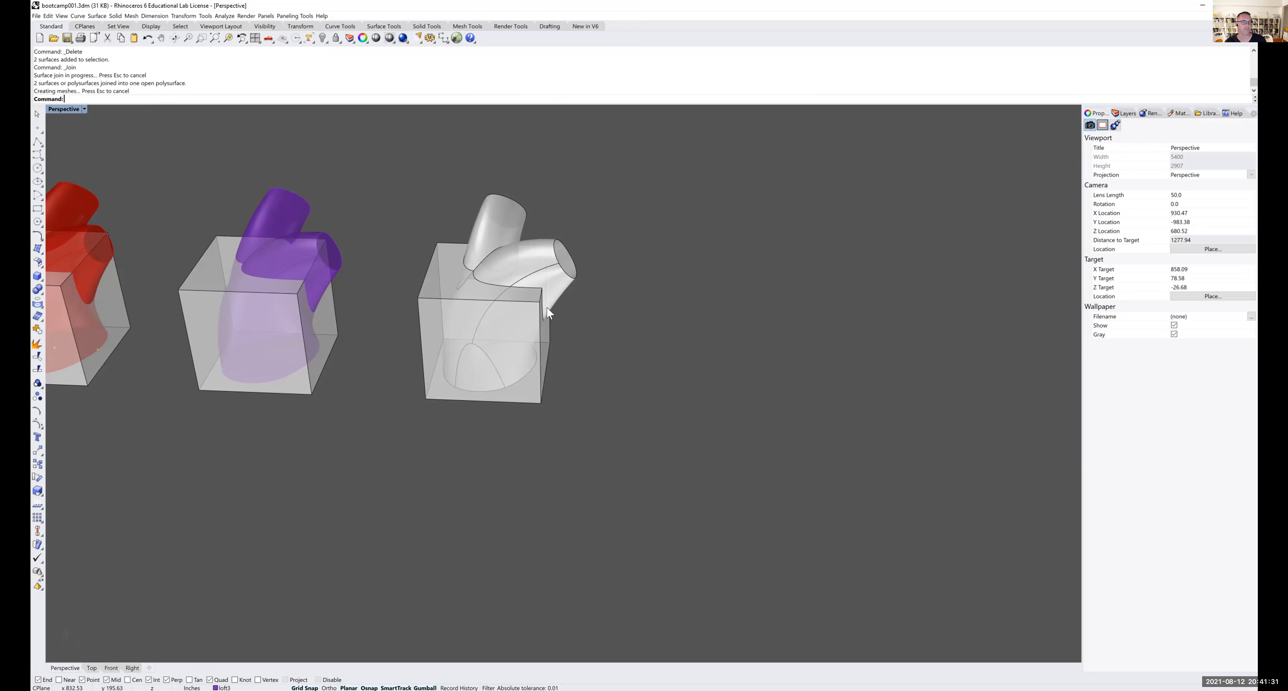
mouse_move(546, 313)
right_mouse_down()
mouse_move(511, 287)
mouse_move(548, 323)
right_mouse_up()
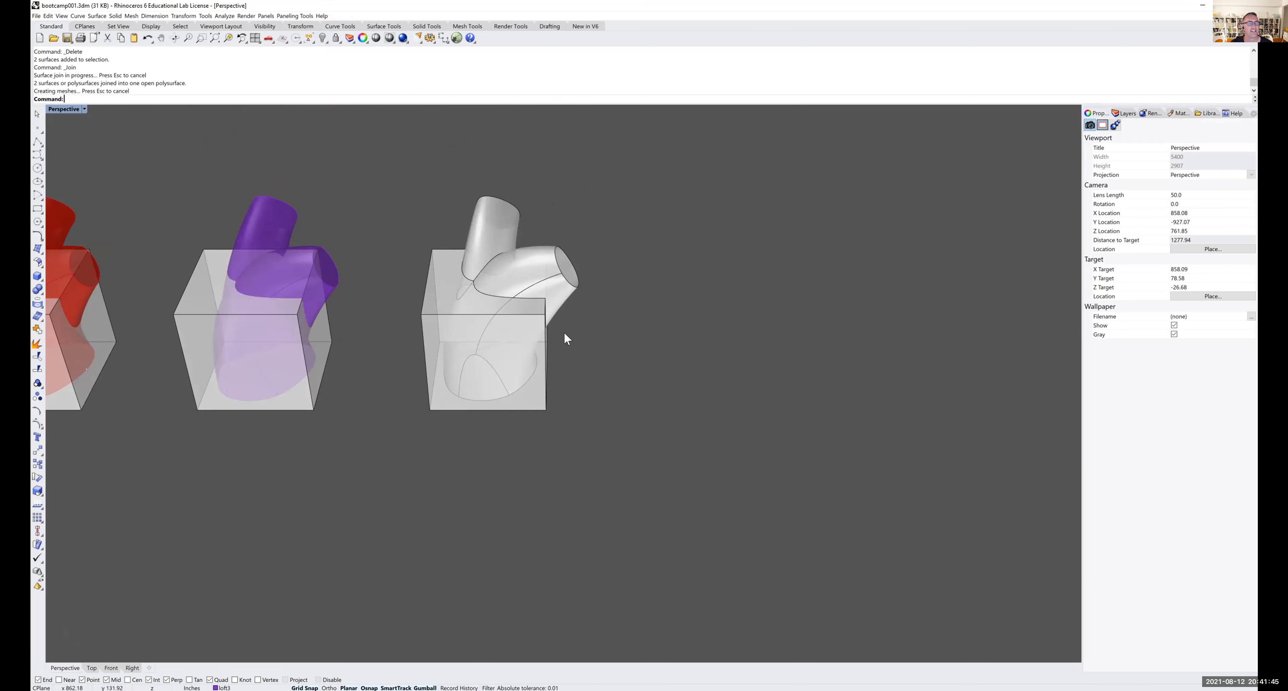
scroll(553, 323, "down", 4)
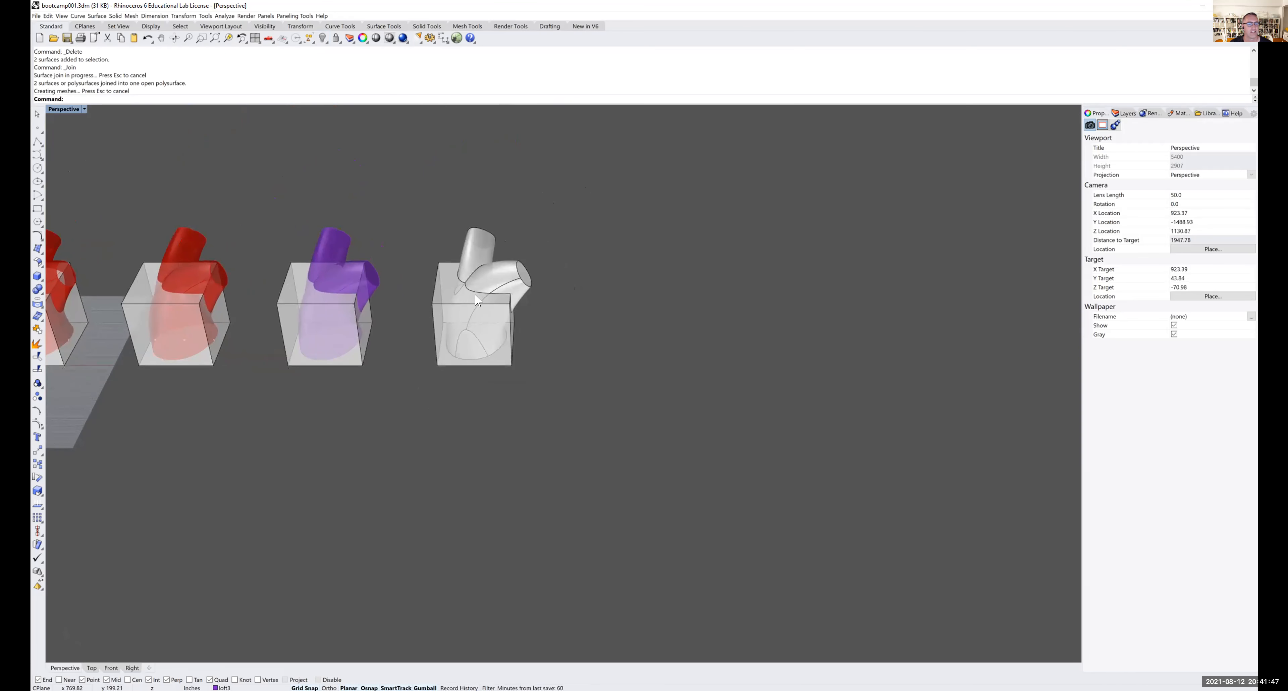
scroll(476, 295, "up", 2)
mouse_move(473, 296)
right_mouse_down()
mouse_move(440, 282)
mouse_move(463, 279)
mouse_move(465, 305)
mouse_move(458, 283)
mouse_move(431, 290)
mouse_move(471, 295)
mouse_move(443, 303)
mouse_move(453, 291)
right_mouse_up()
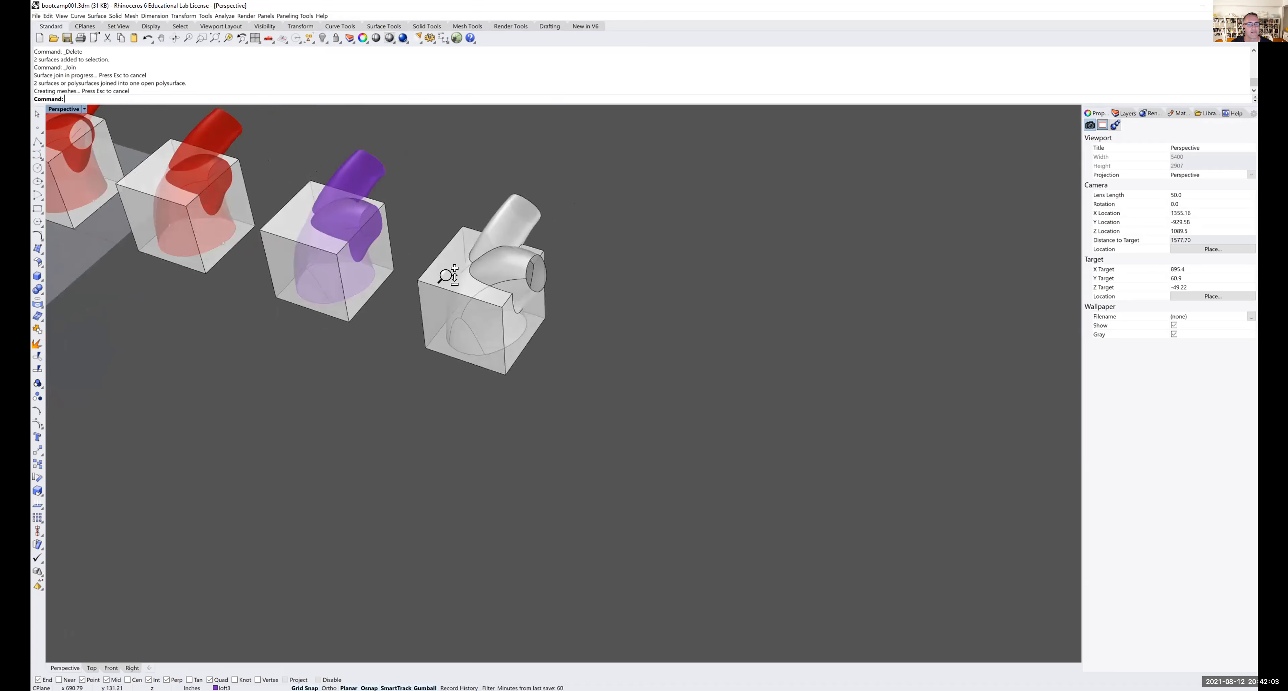
scroll(458, 288, "up", 3)
scroll(464, 291, "down", 4)
right_click_drag(464, 291, 502, 229)
left_click_drag(500, 225, 353, 394)
type("c")
key("Return")
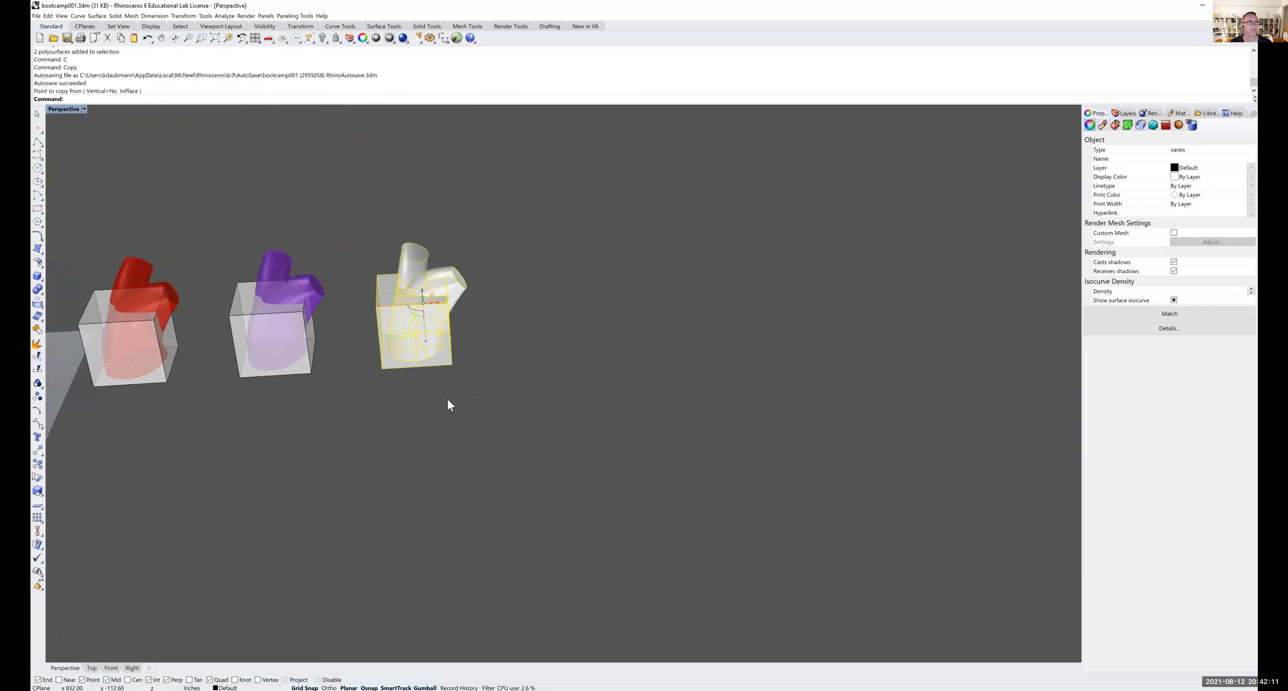
right_click_drag(477, 385, 471, 390)
left_click(476, 379)
left_click(434, 325)
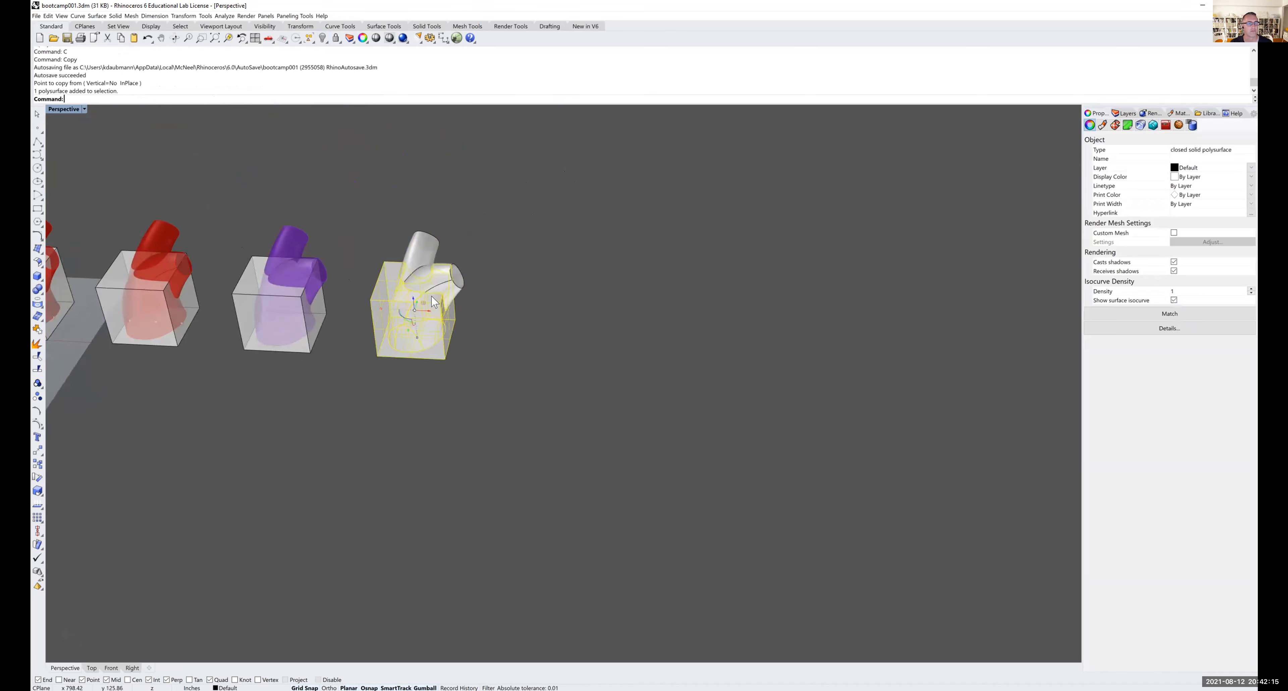
- Copy the last grey box and its branching tube form 20' along the row
left_click_drag(447, 248, 406, 361)
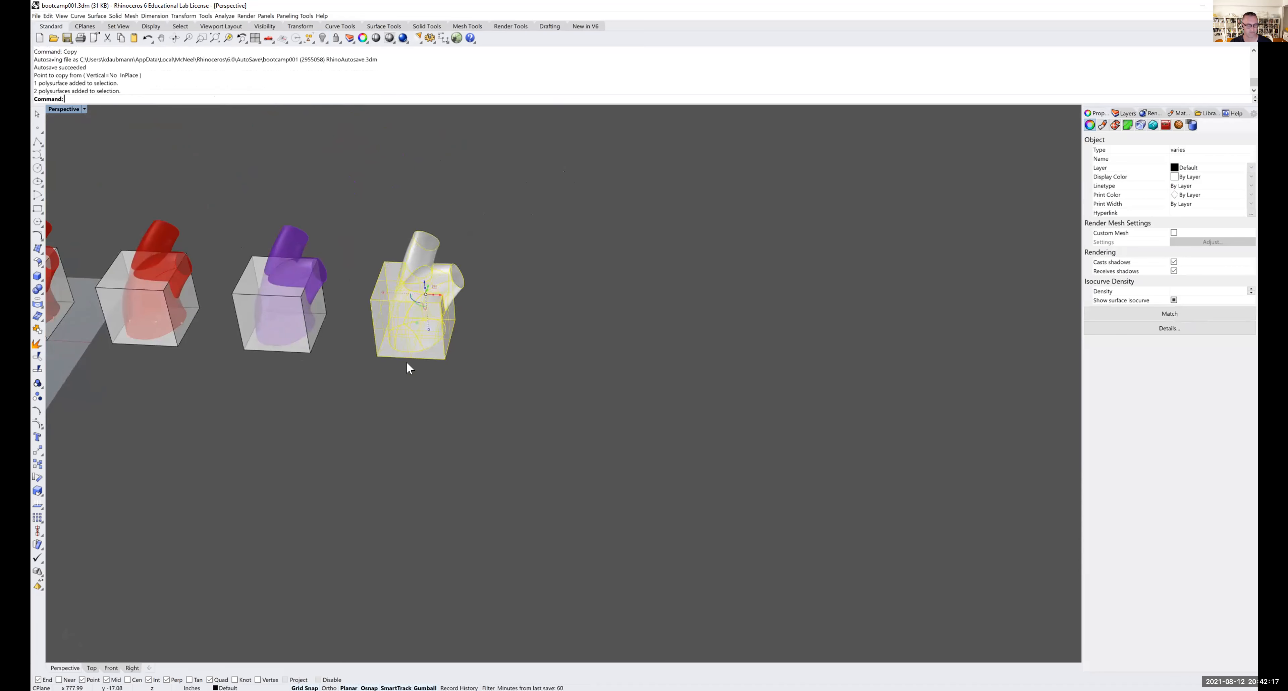
type("c")
key("Return")
left_click(435, 383)
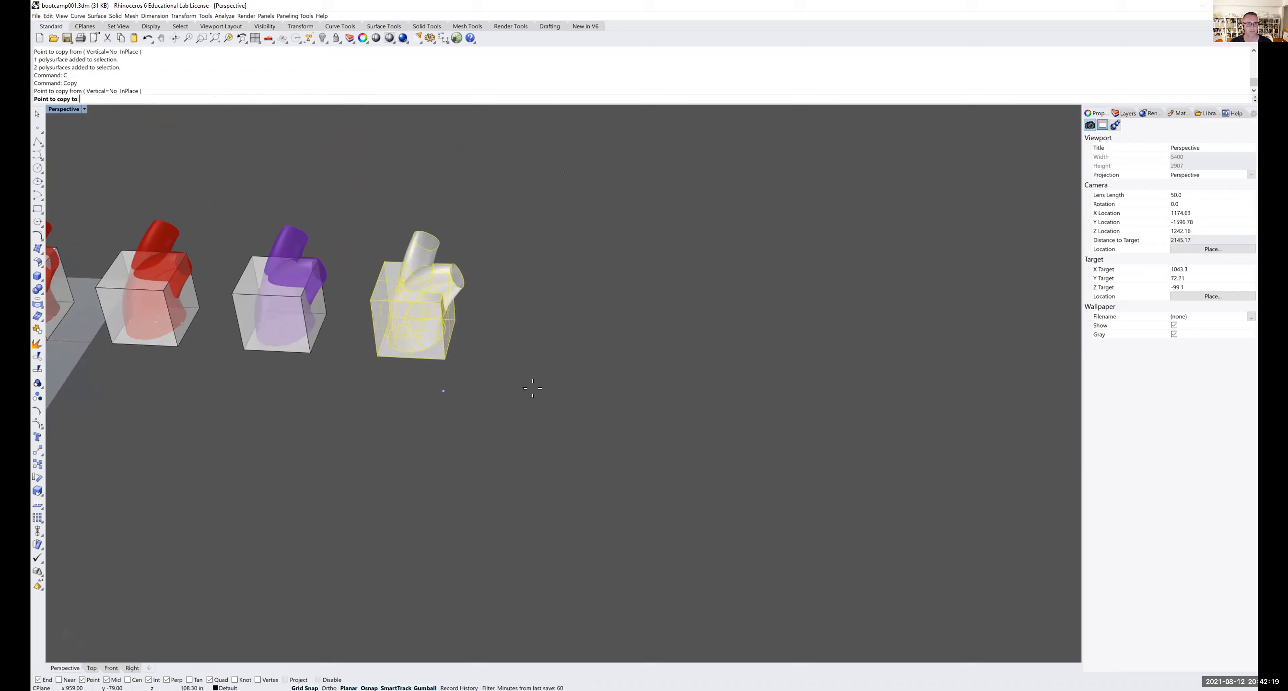
type("20'")
key("Return")
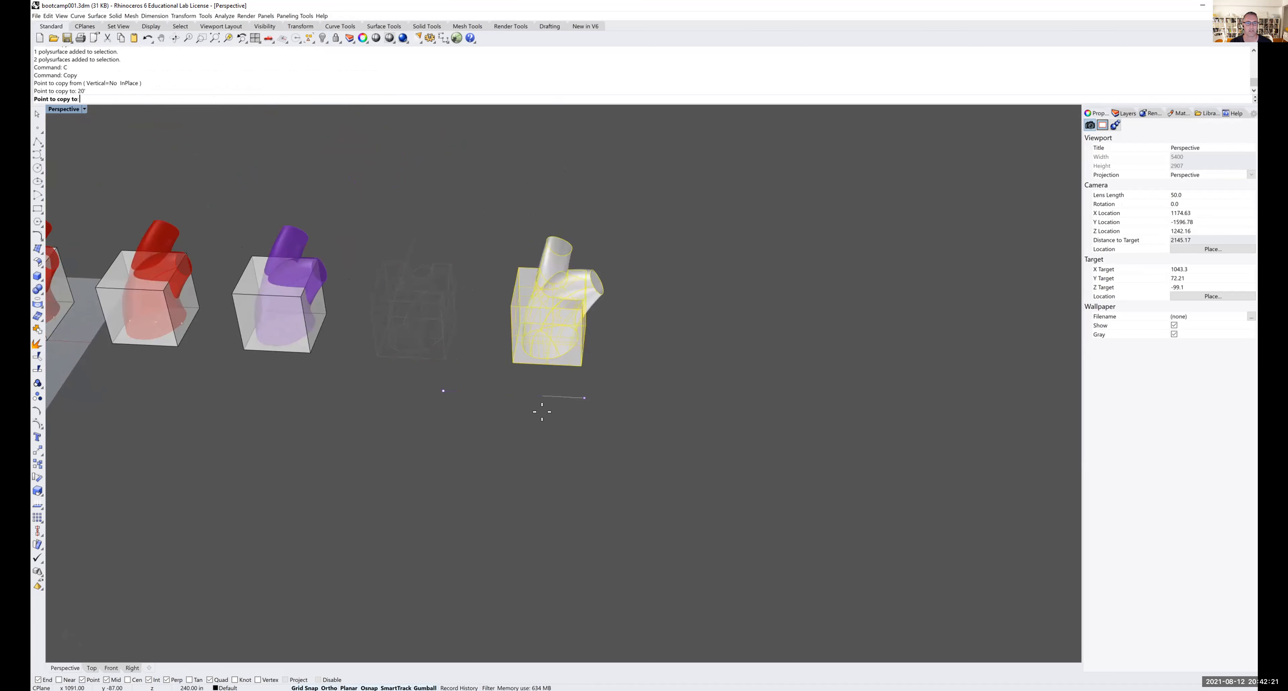
key("Return")
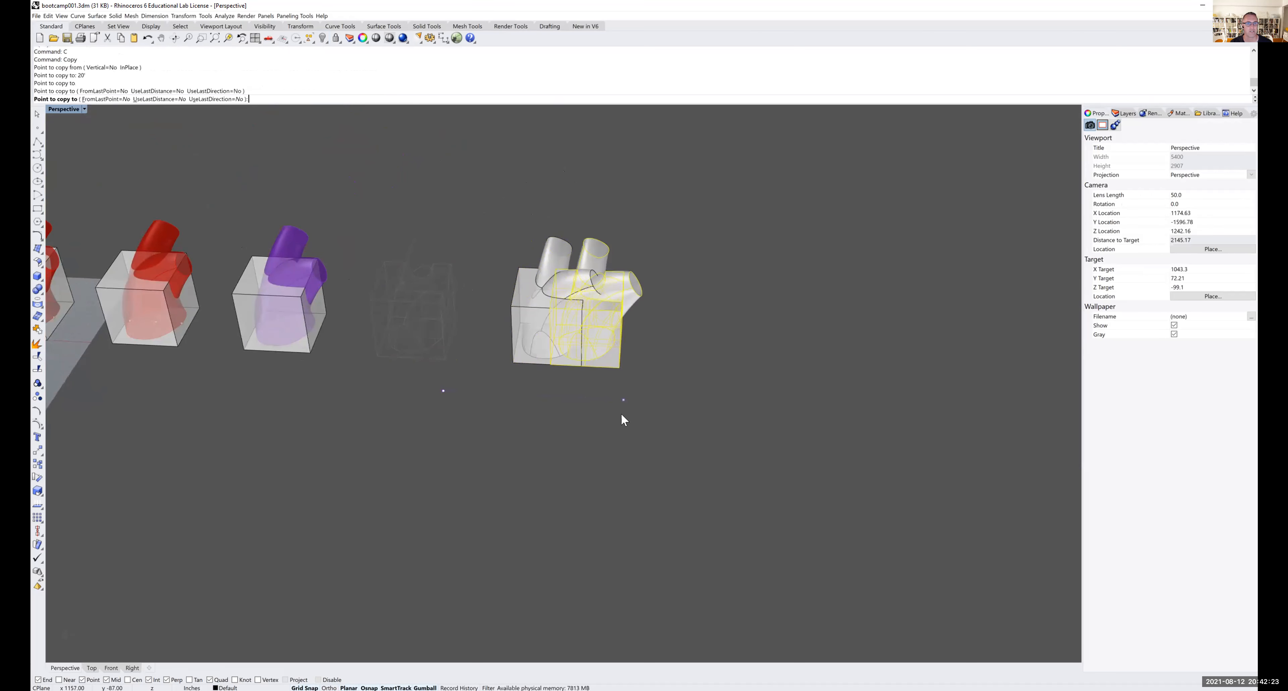
right_click_drag(564, 335, 550, 299)
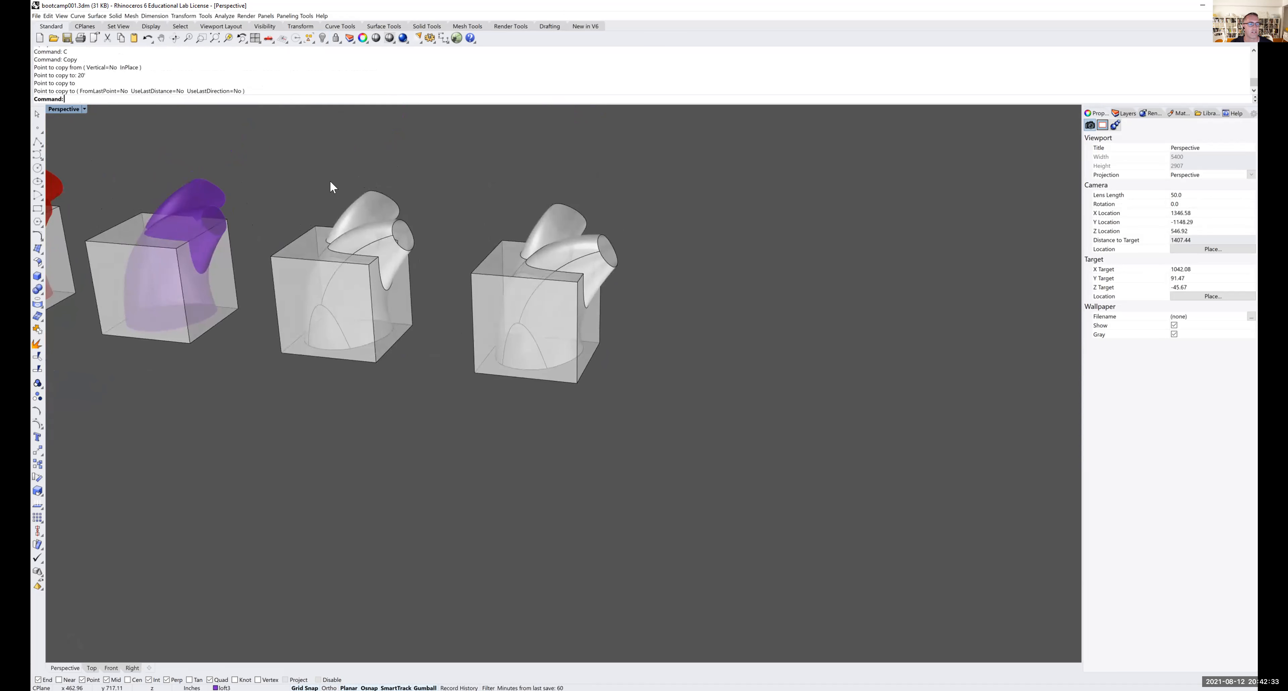
- Restore the four-viewport layout, reset the Top viewport to the world Top view and frame the row of boxes
double_click(62, 108)
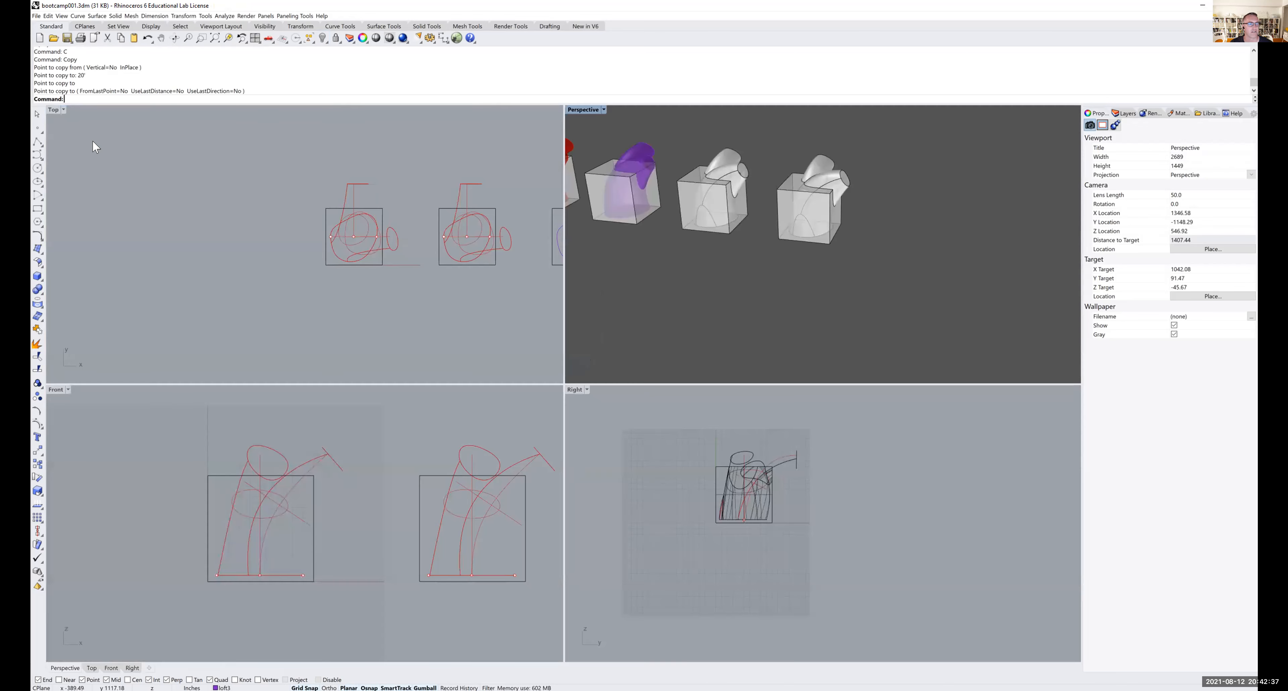
scroll(423, 353, "down", 8)
right_click_drag(413, 313, 409, 278, "ctrl+shift")
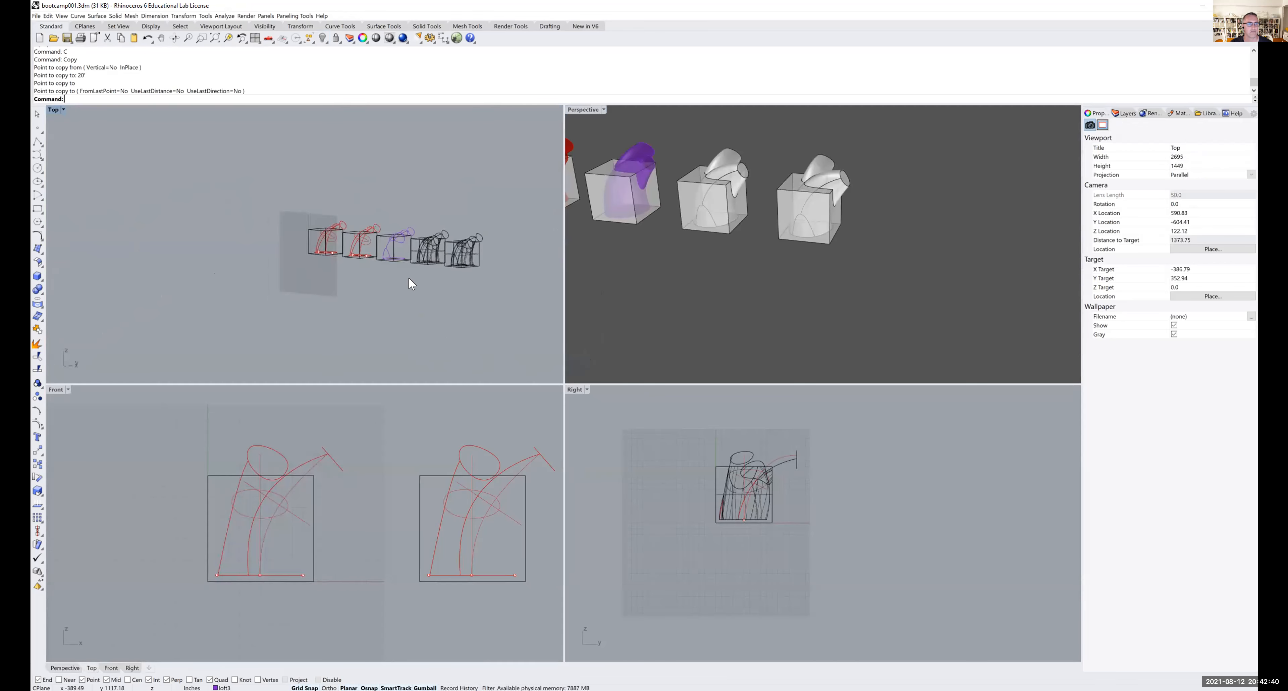
left_click(63, 109)
mouse_move(99, 260)
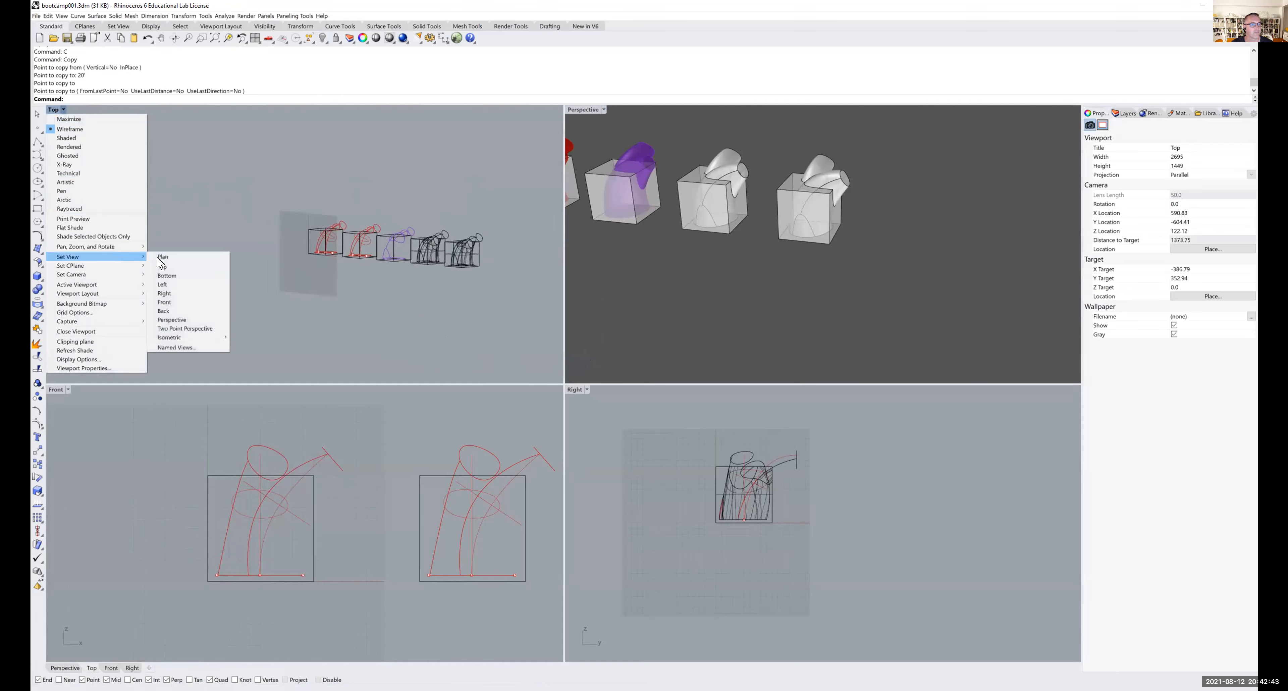
left_click(172, 267)
right_click_drag(371, 263, 163, 191)
scroll(352, 208, "up", 3)
scroll(359, 222, "up", 2)
right_click_drag(427, 278, 406, 284)
scroll(288, 448, "down", 5)
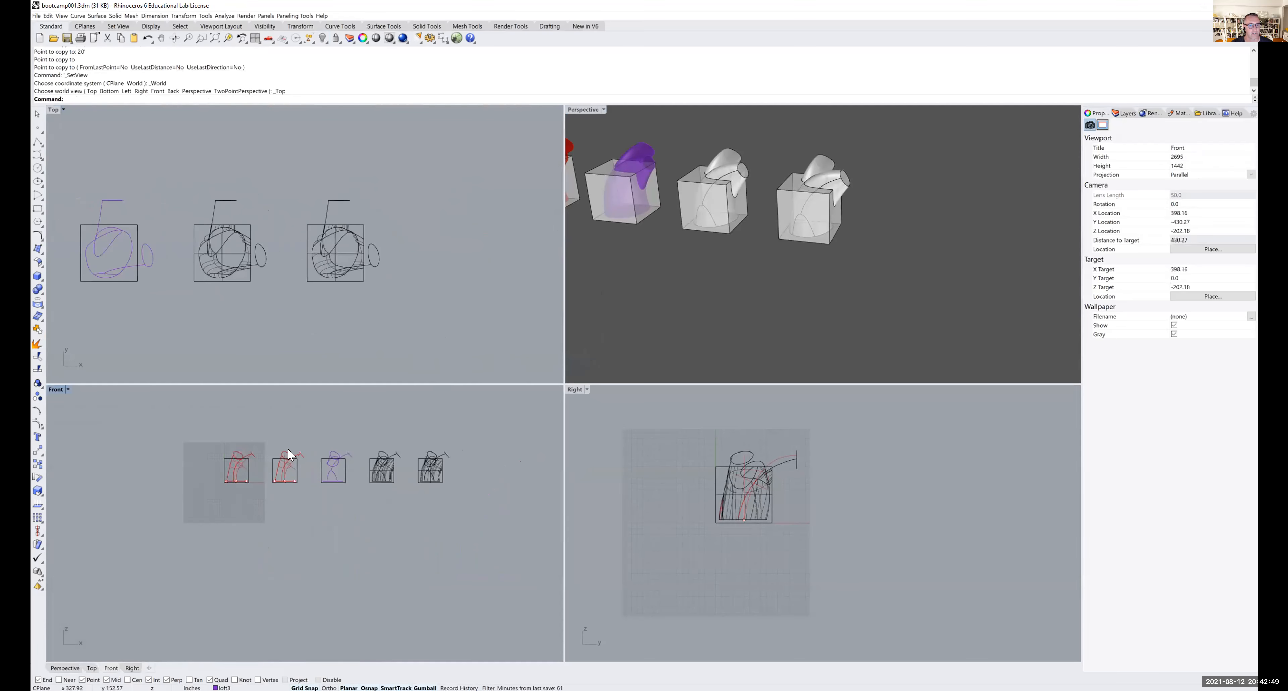
- Show the camera object of the Perspective viewport
left_click(819, 229)
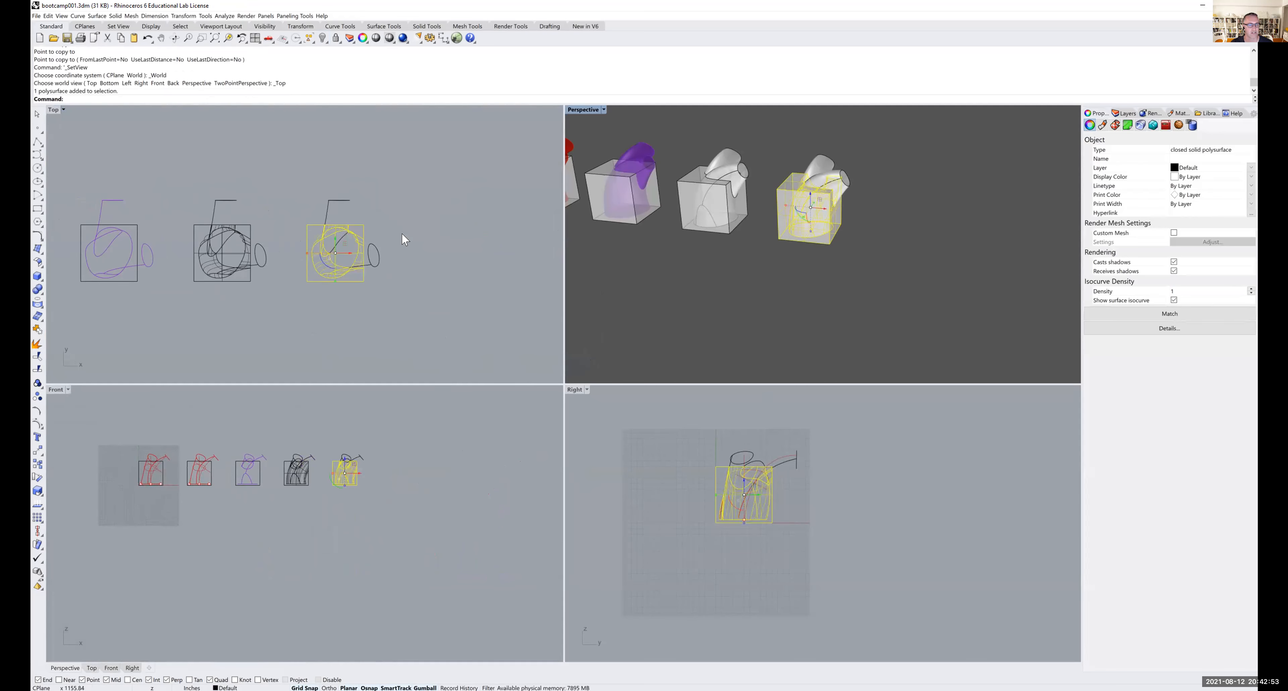
left_click(761, 274)
scroll(807, 189, "up", 4)
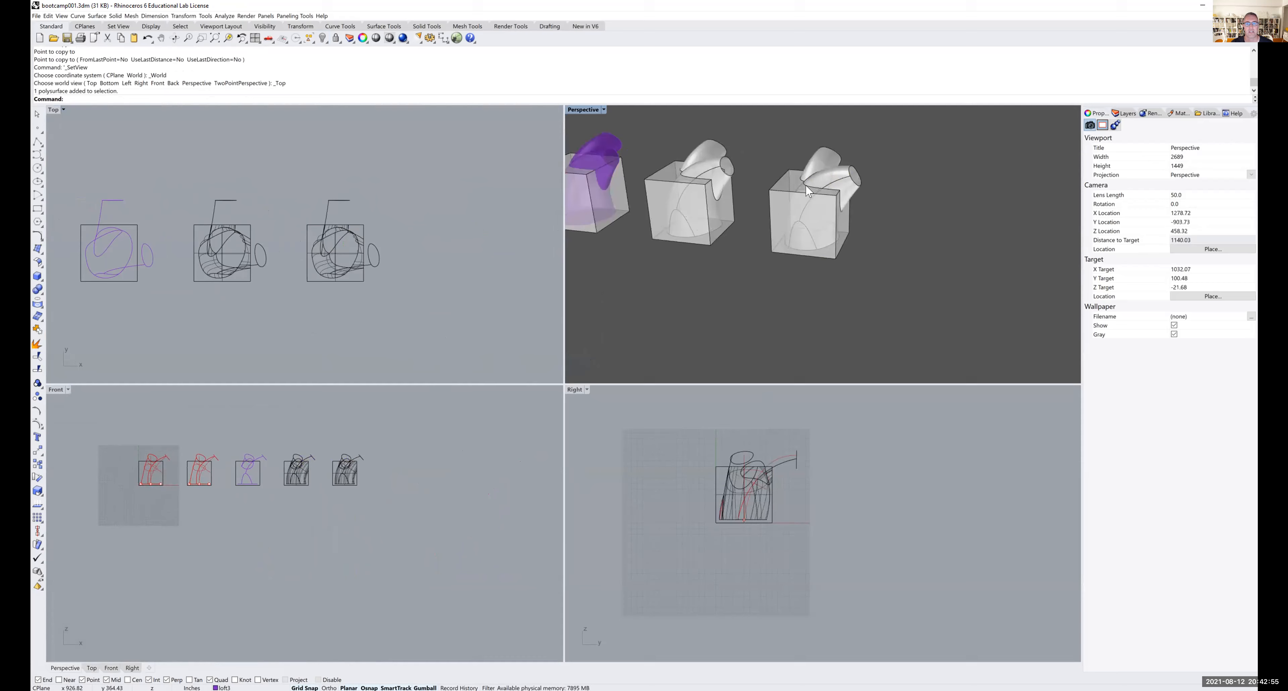
right_click_drag(806, 185, 799, 201, "shift")
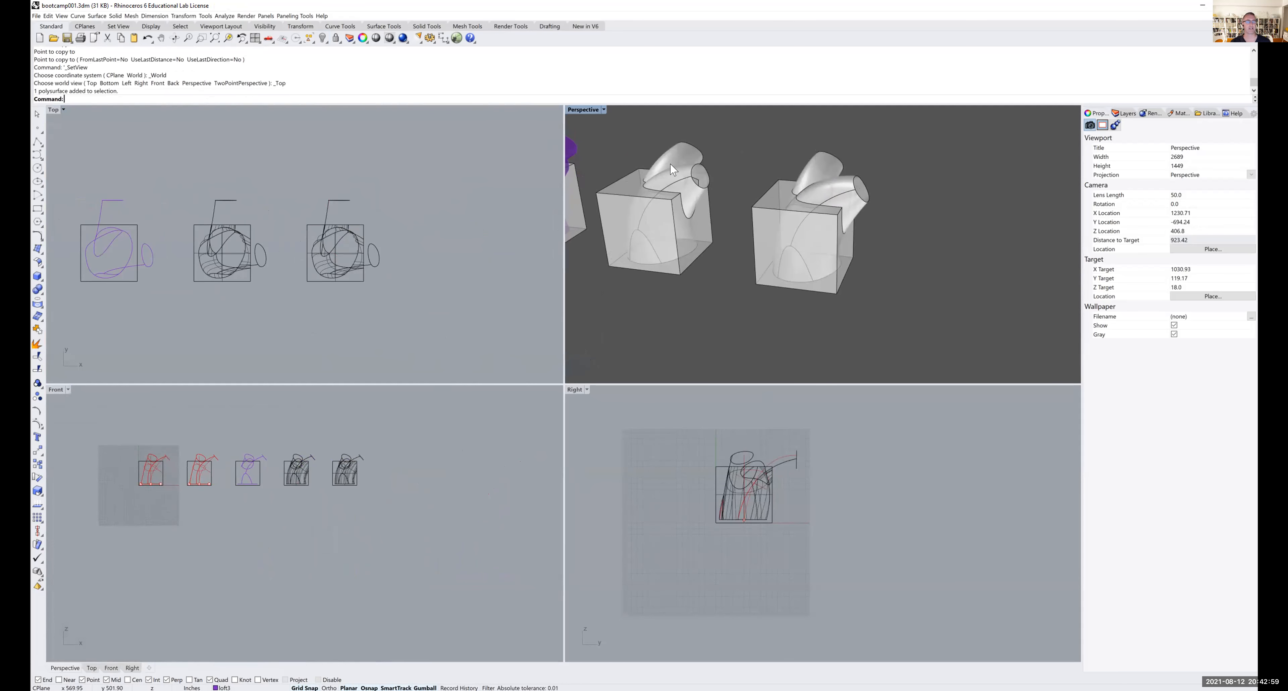
left_click(60, 15)
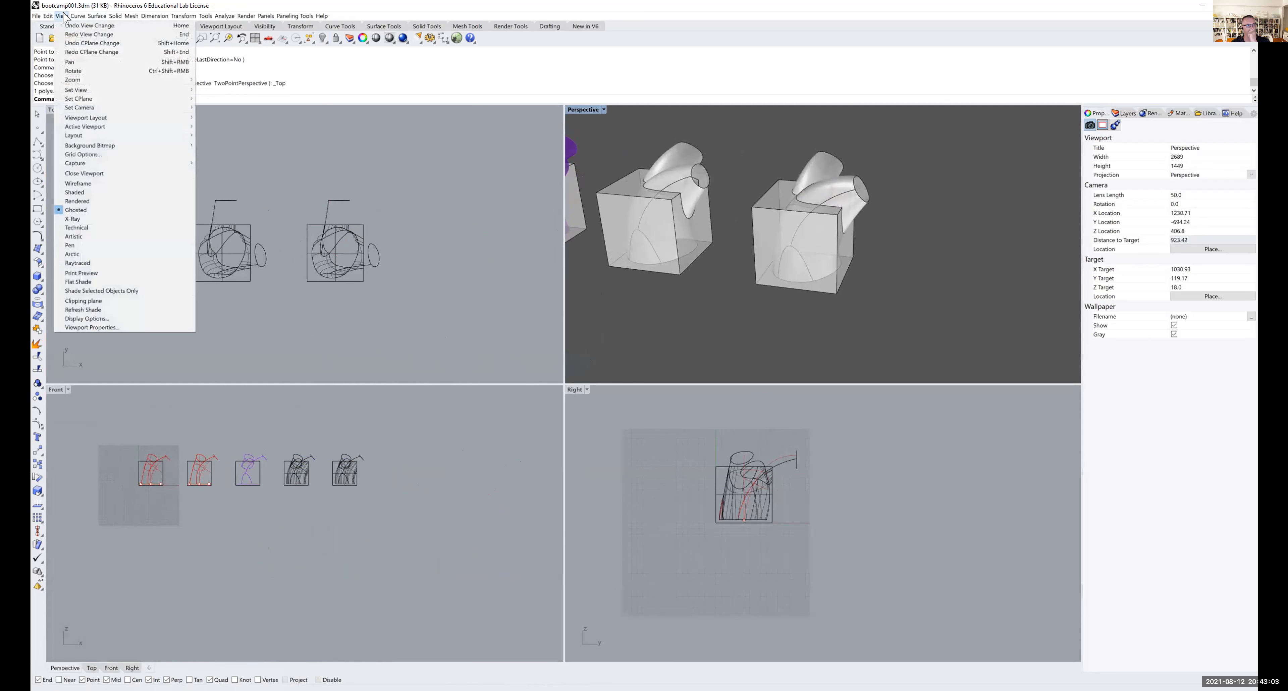
mouse_move(74, 120)
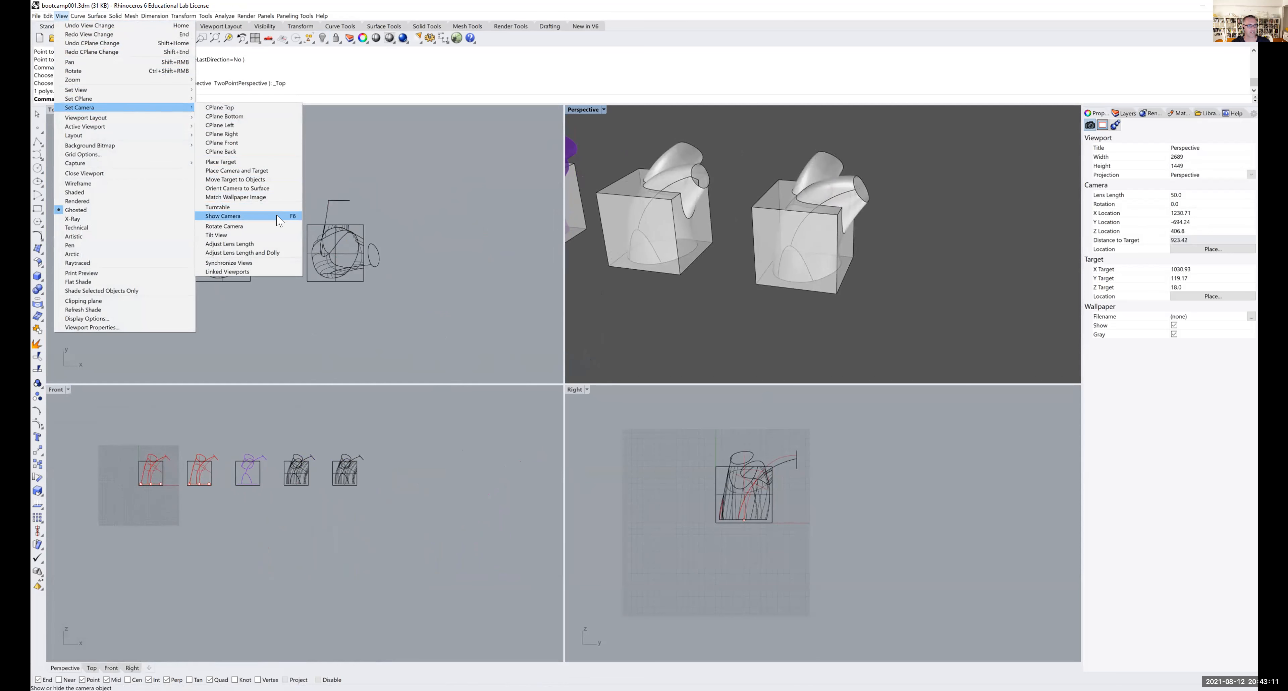
left_click(241, 220)
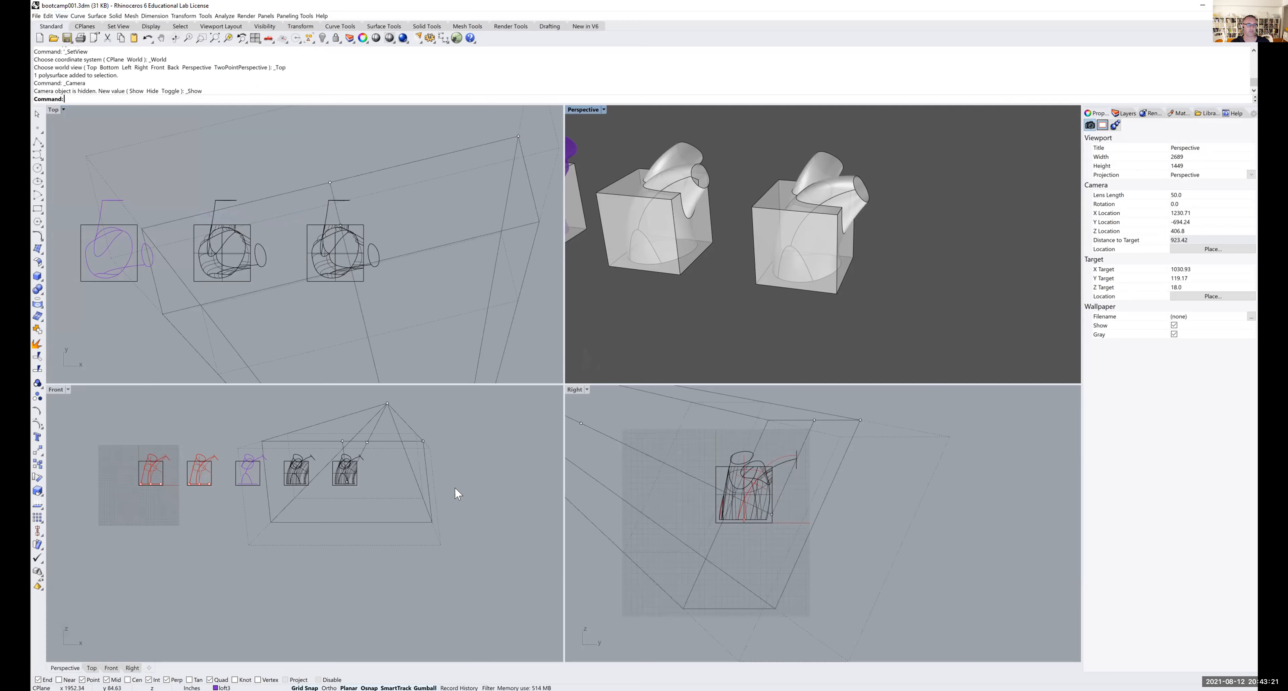
- Move the Perspective camera closer to the last box in plan and lower it to the box's height in the Front view
scroll(376, 233, "down", 6)
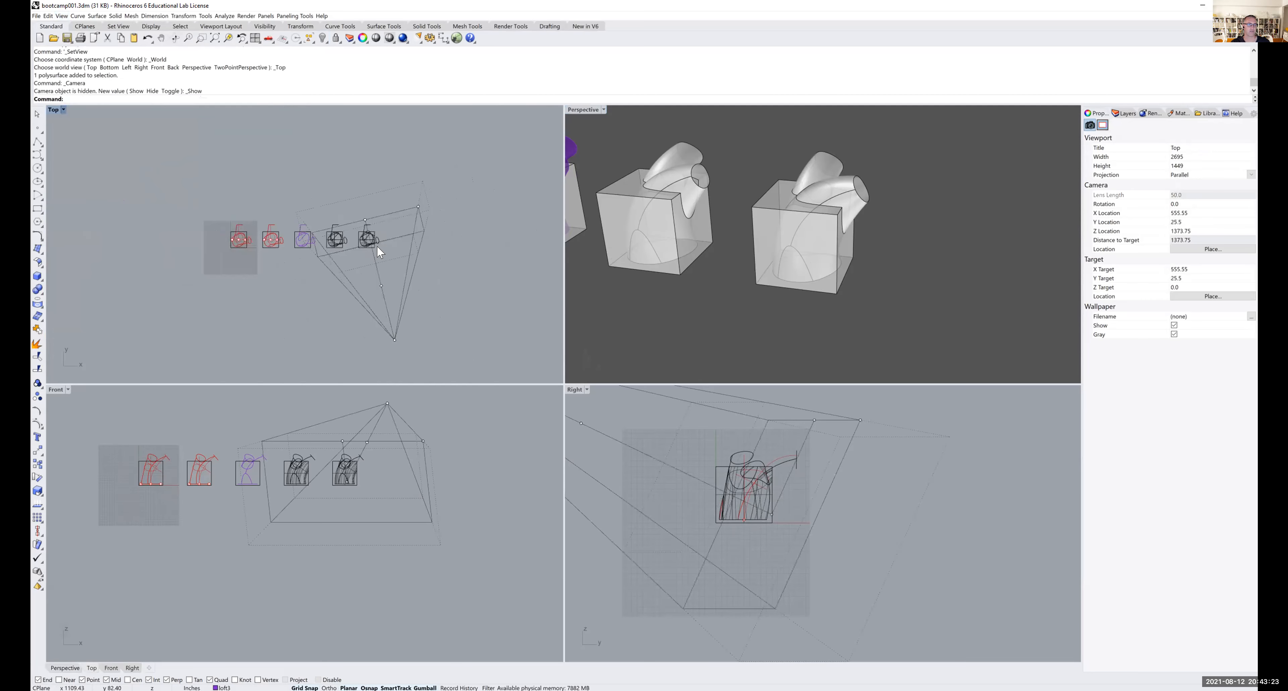
left_click_drag(394, 339, 379, 277)
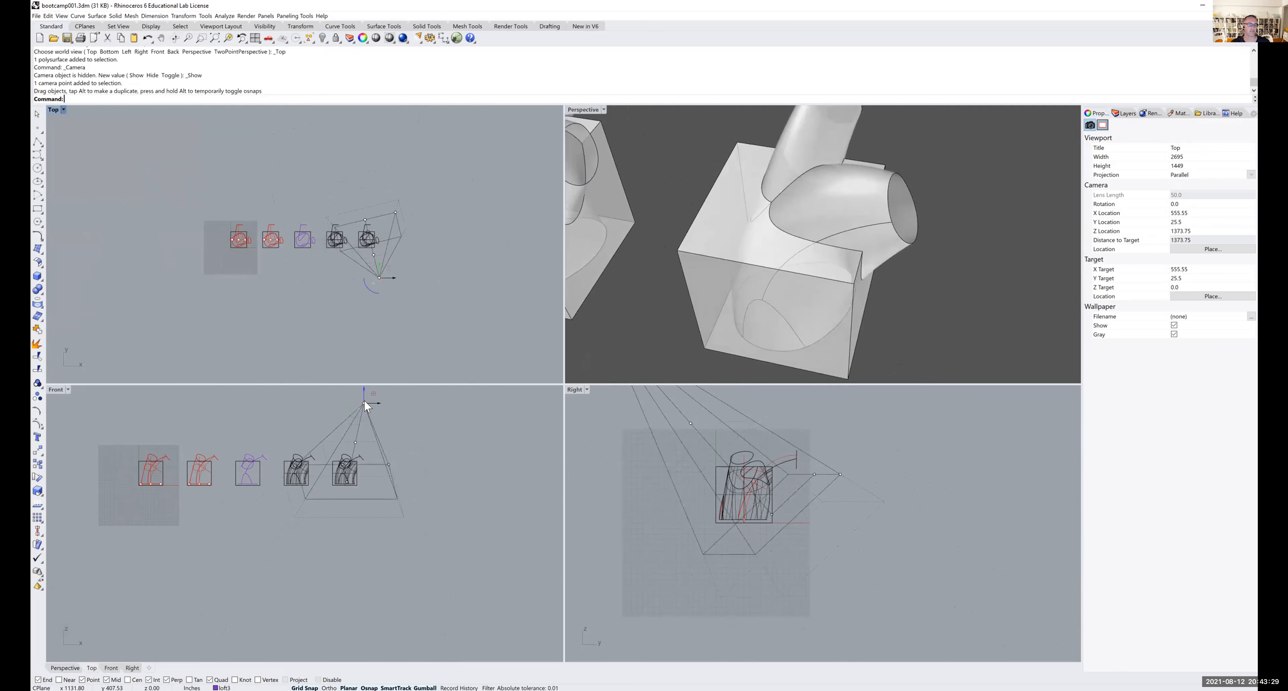
left_click_drag(363, 405, 376, 471)
scroll(370, 232, "up", 12)
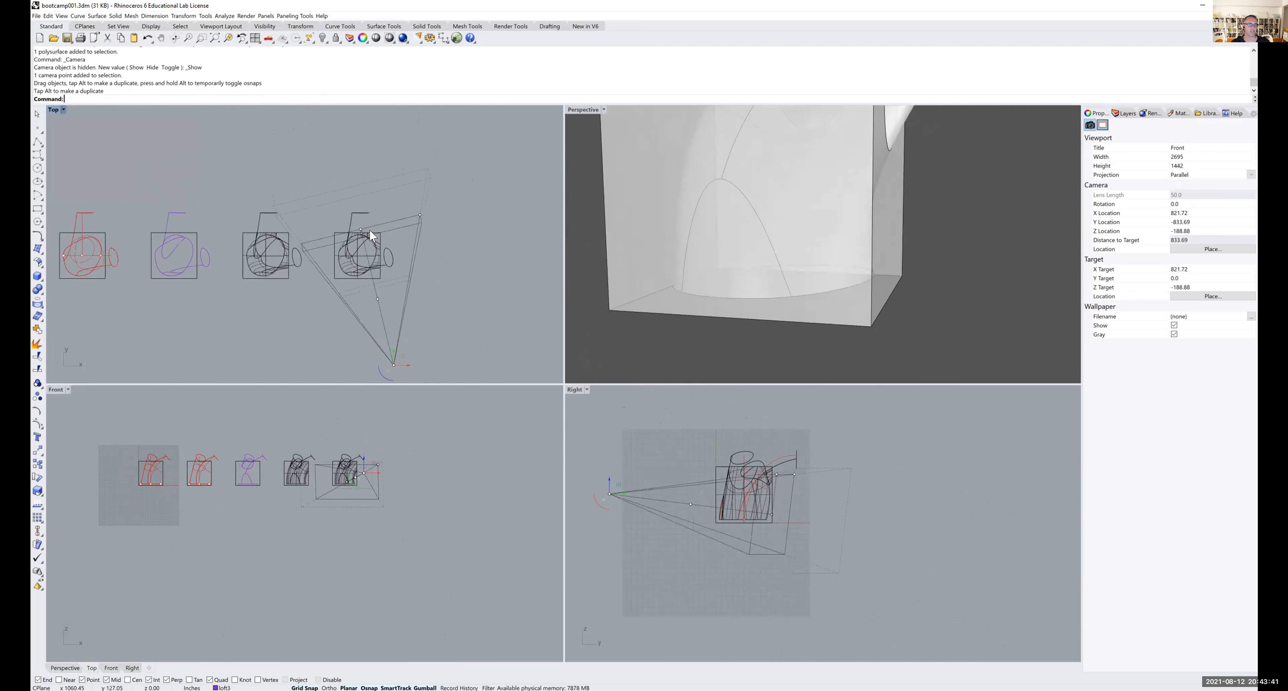
scroll(378, 289, "down", 4)
right_click_drag(378, 292, 377, 281)
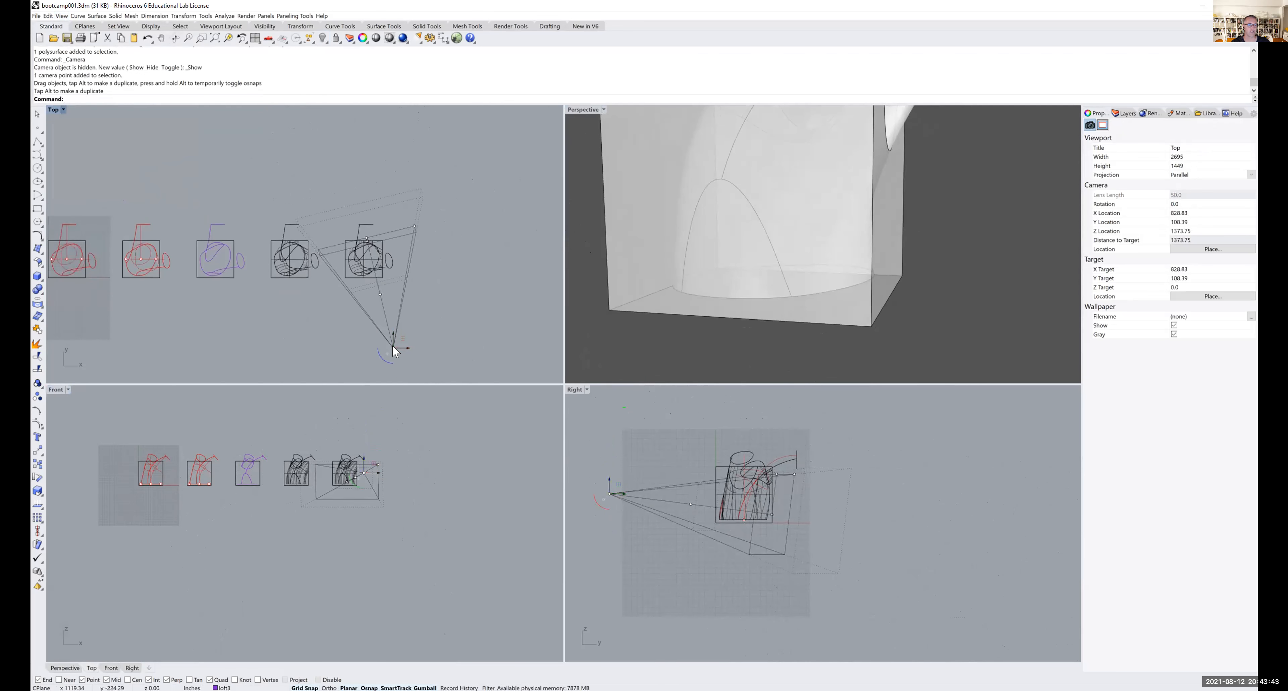
left_click_drag(393, 346, 376, 306)
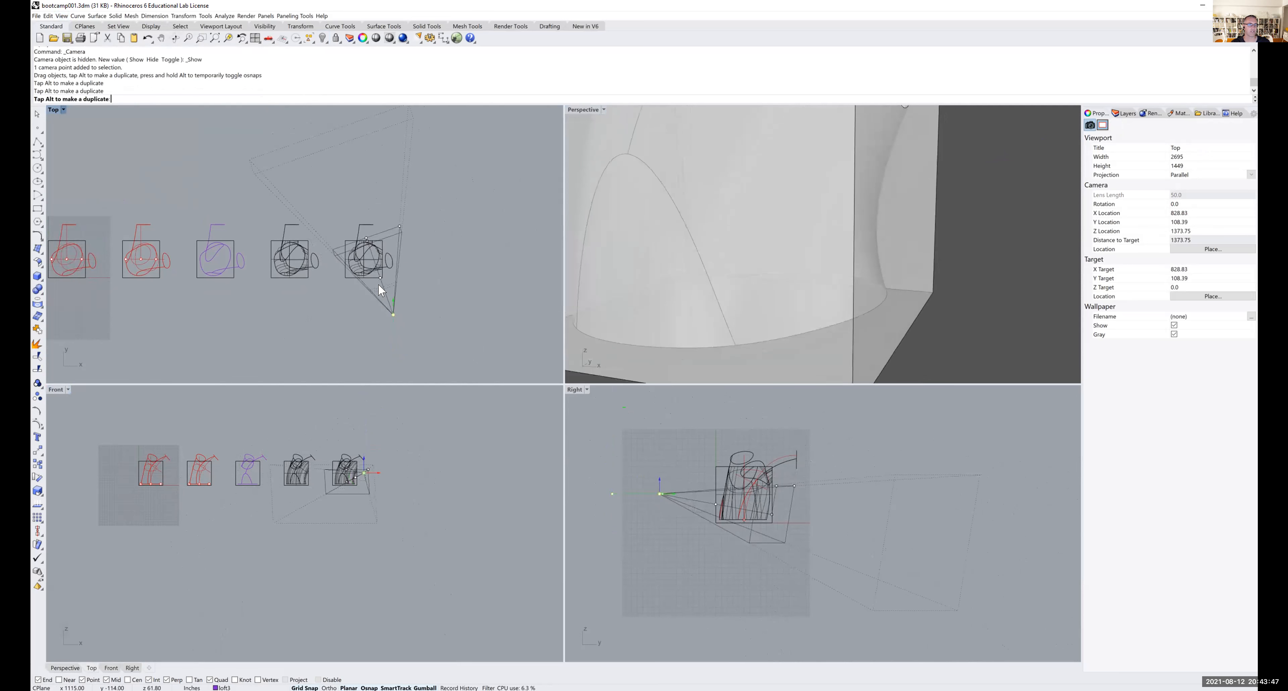
scroll(383, 270, "up", 3)
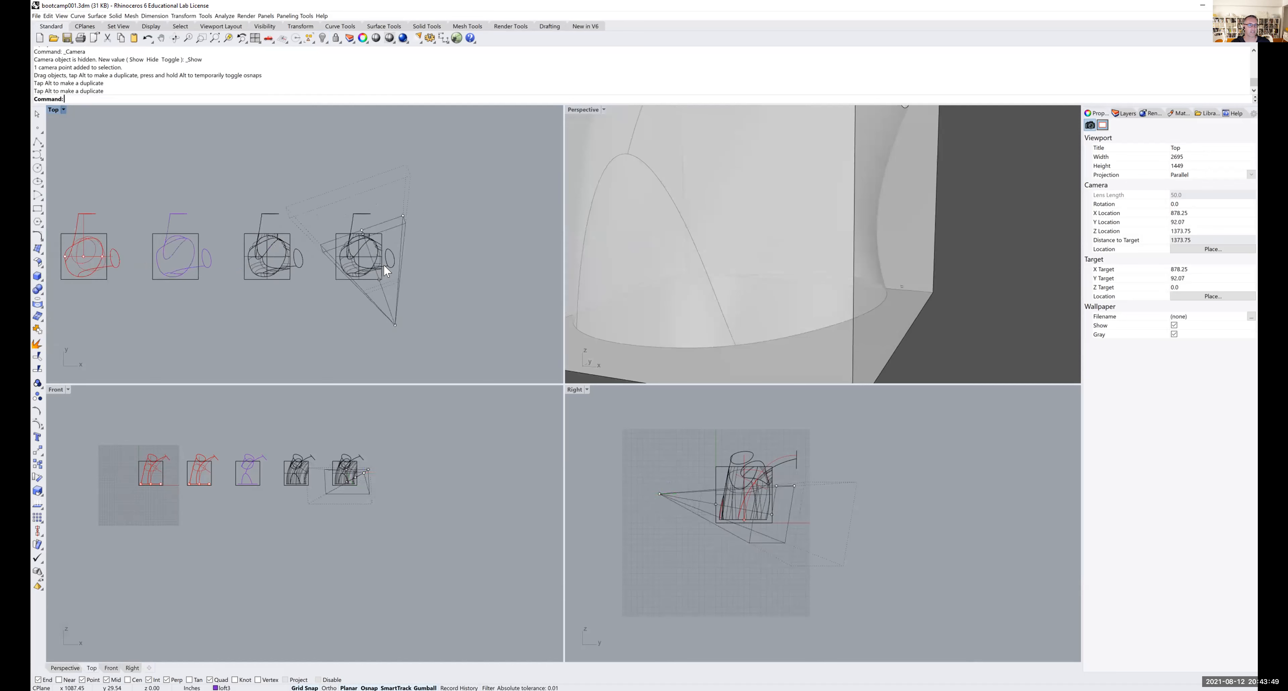
- Reposition the camera points at the last box in plan and raise the target in the Right view to look up inside the form
left_click_drag(355, 222, 344, 202)
left_click_drag(370, 269, 340, 205)
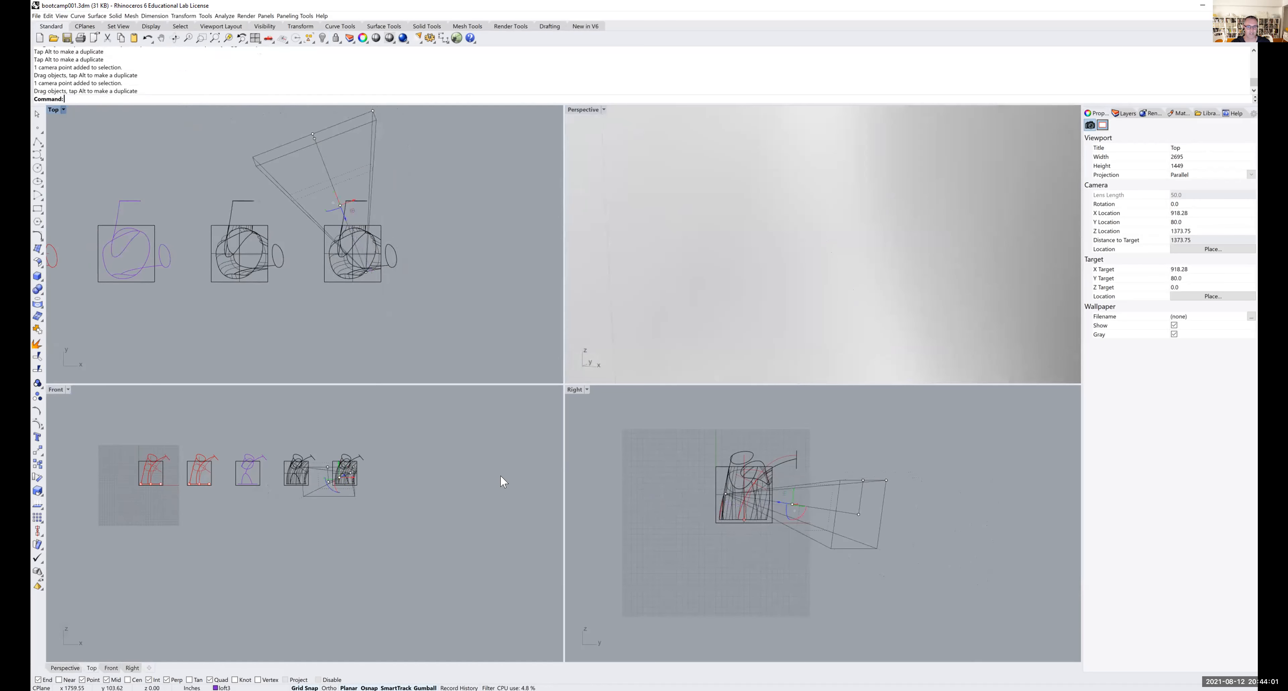
left_click_drag(856, 508, 815, 451)
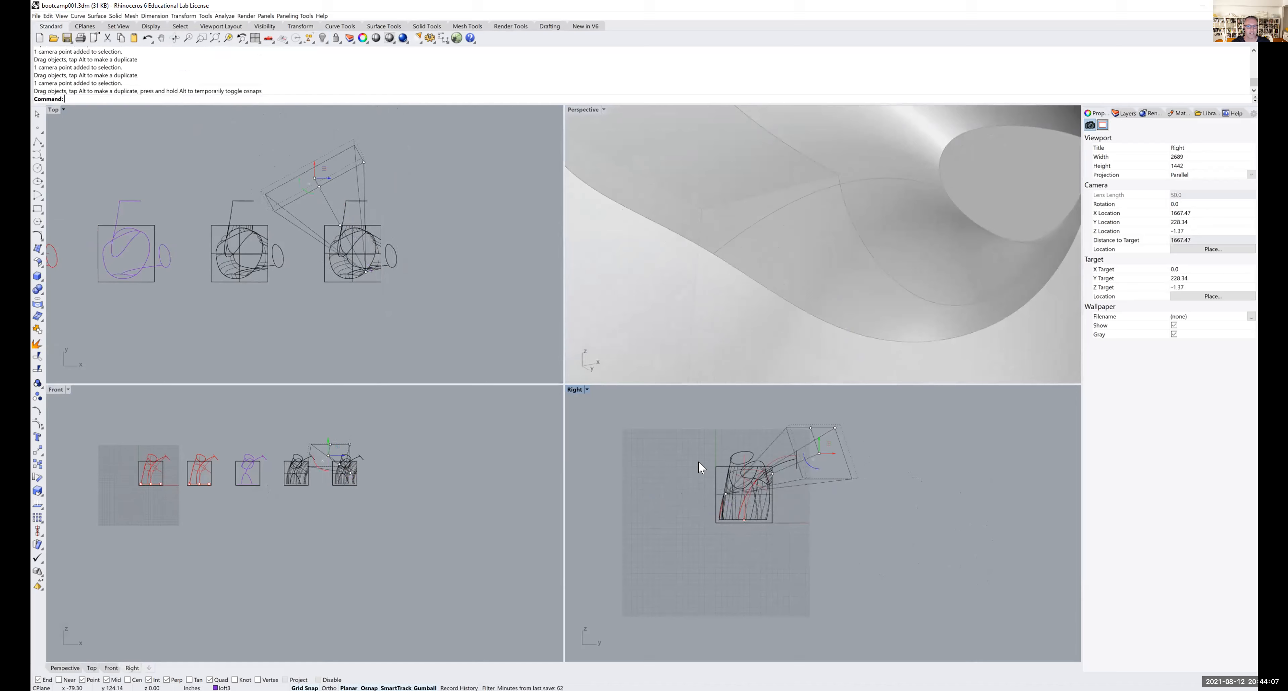
scroll(336, 244, "up", 2)
scroll(337, 225, "up", 3)
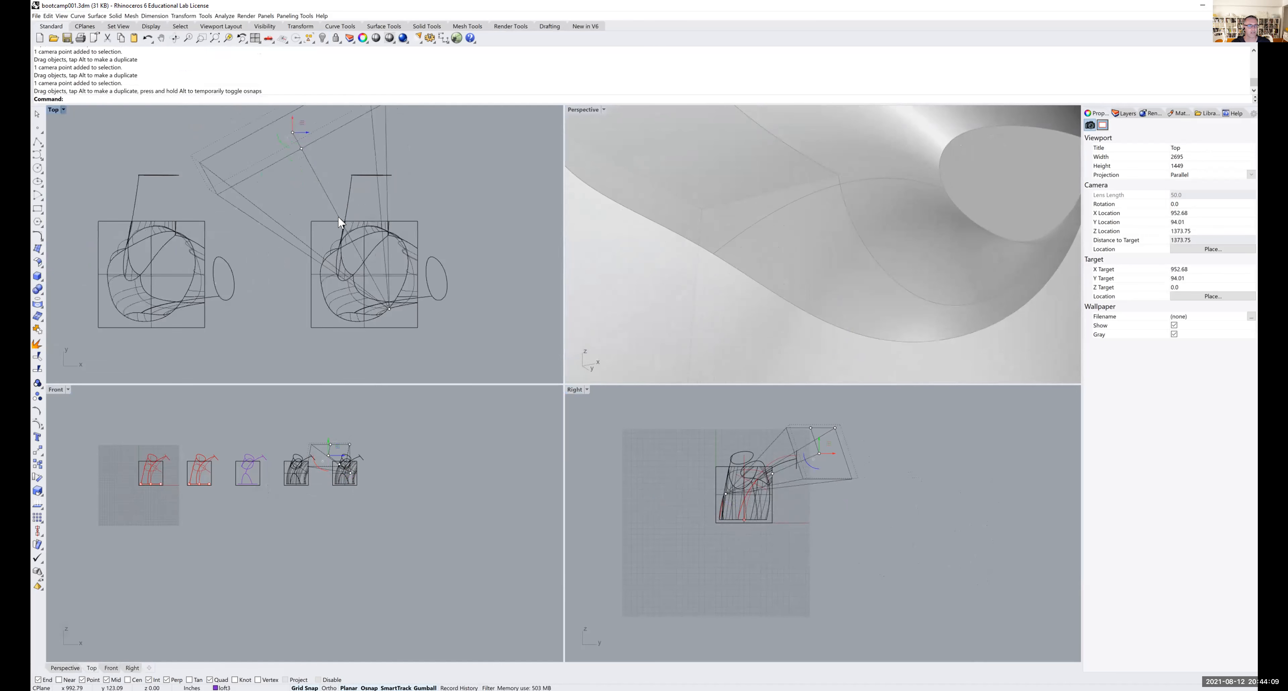
- Set the Top viewport's projection to Perspective with a lens length of 20
left_click(1251, 175)
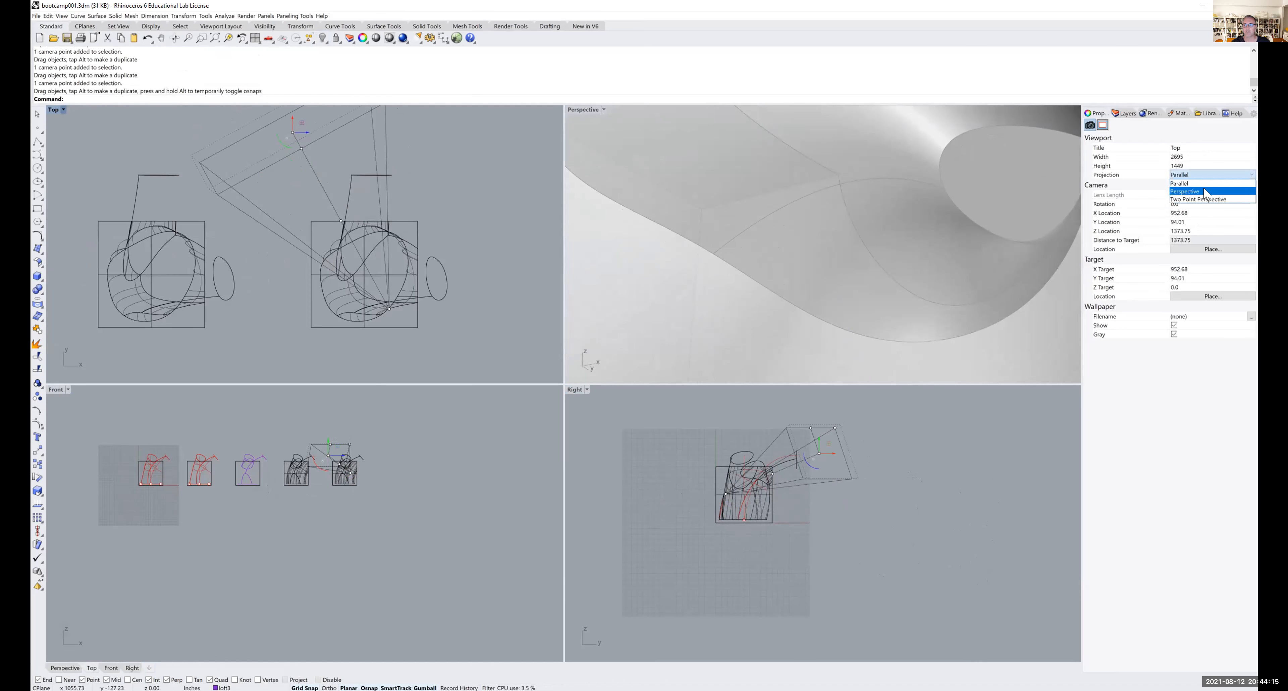
left_click(1204, 189)
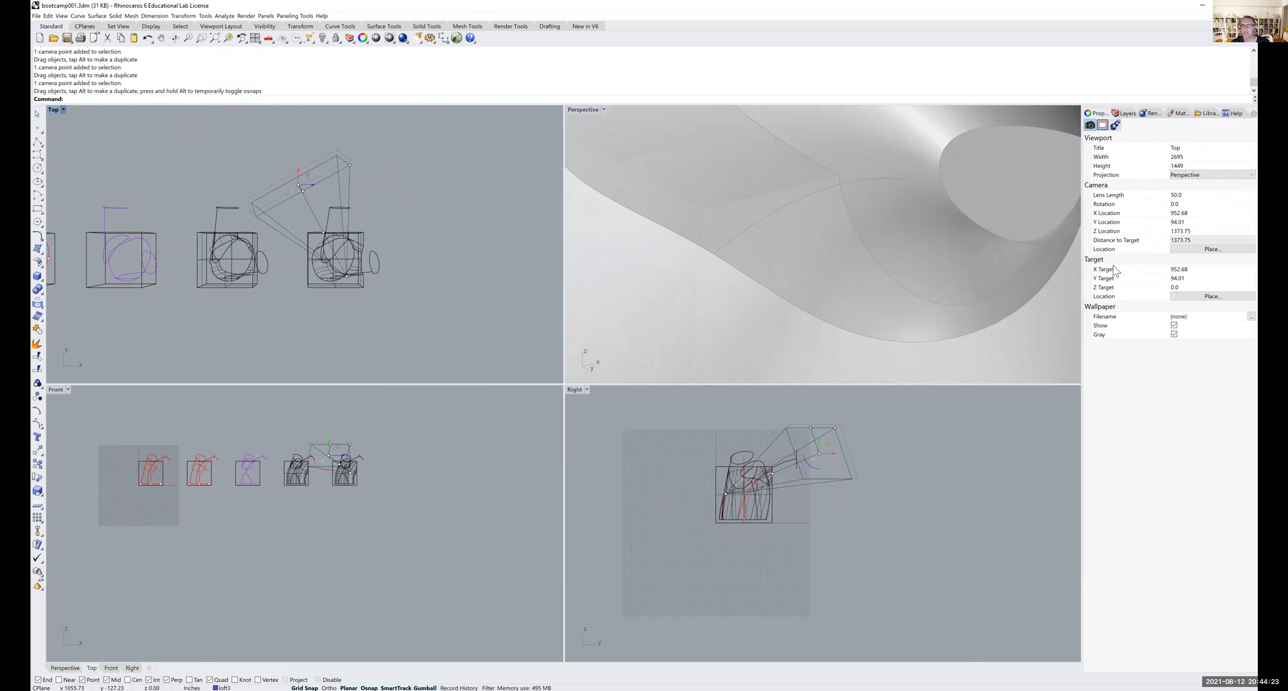
left_click(1183, 193)
left_click_drag(1186, 197, 1160, 199)
type("20")
key("Return")
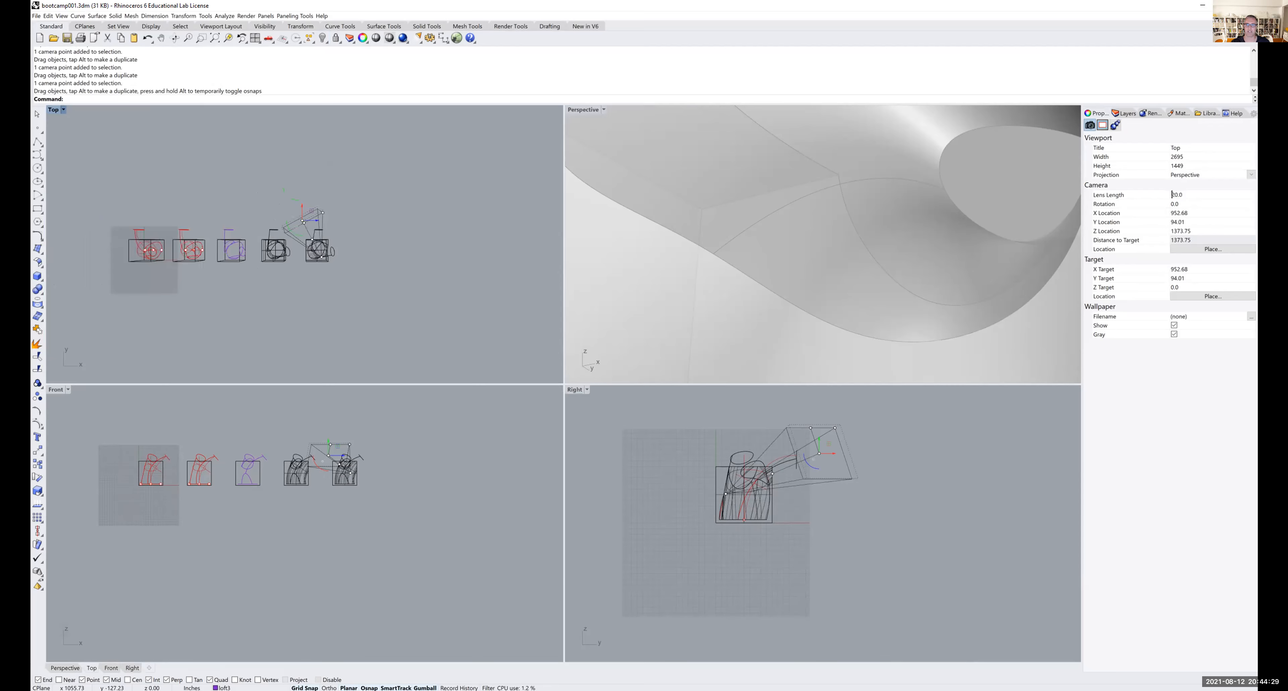
left_click(990, 202)
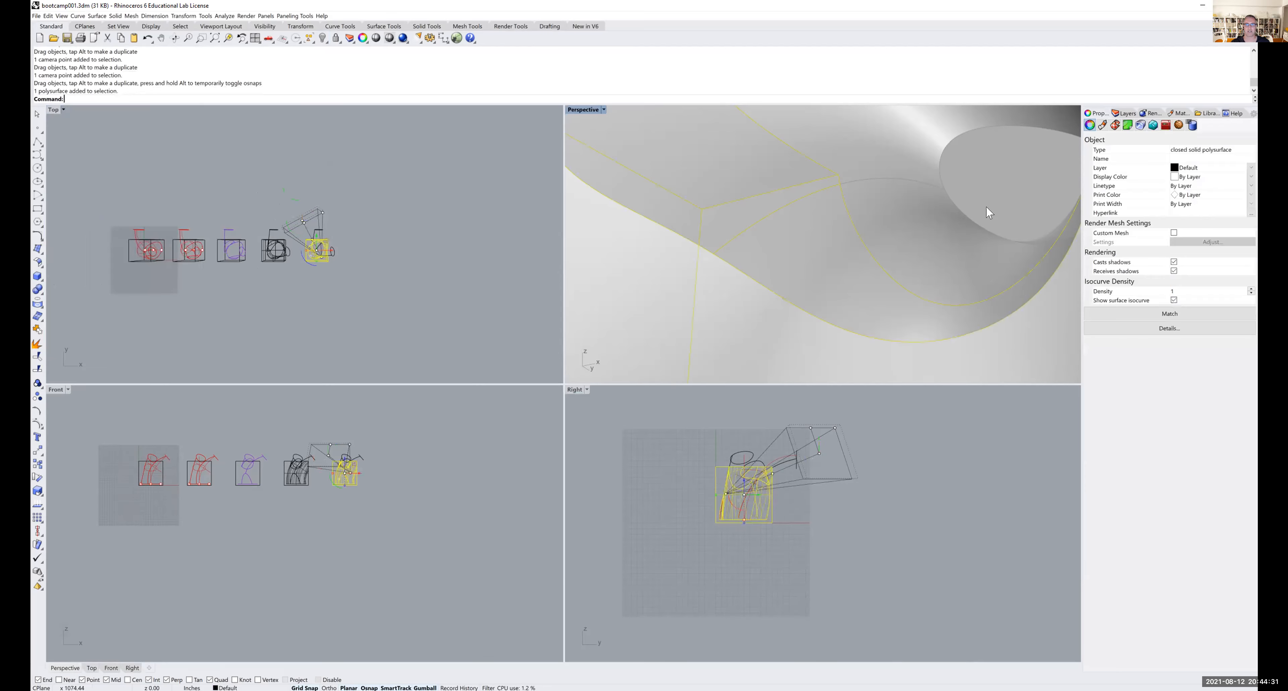
scroll(985, 207, "down", 6)
scroll(985, 208, "up", 4)
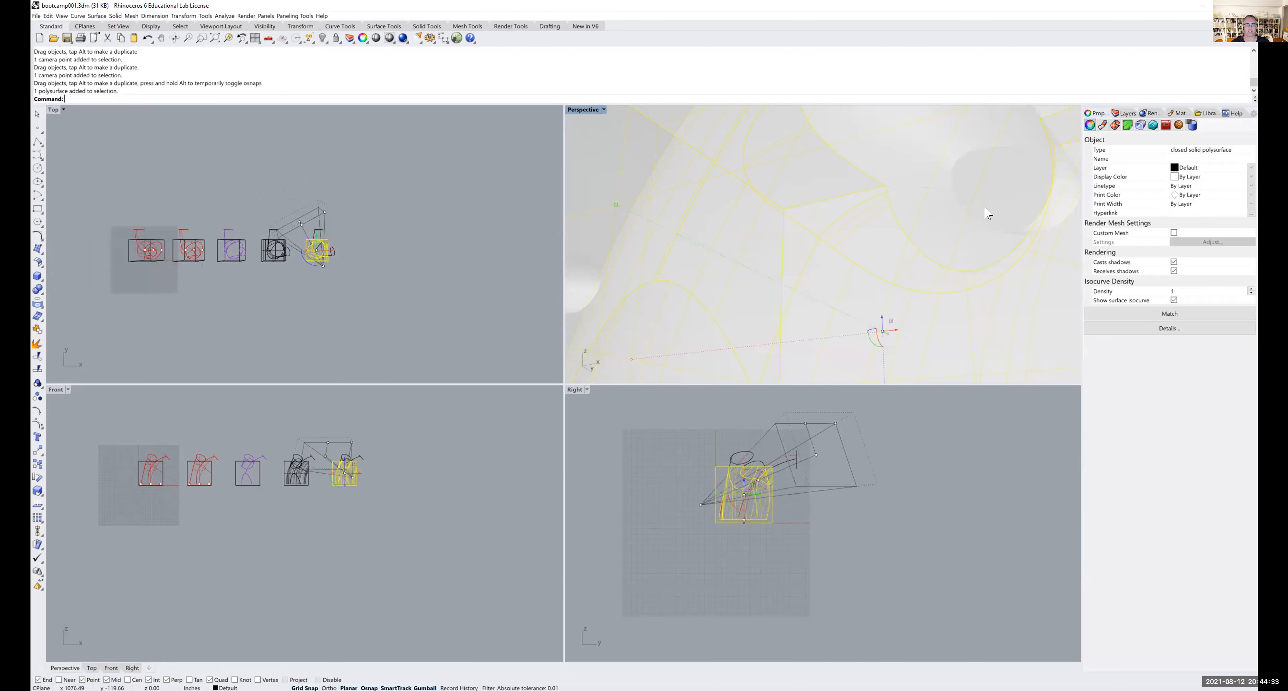
right_click_drag(965, 215, 731, 325, "shift")
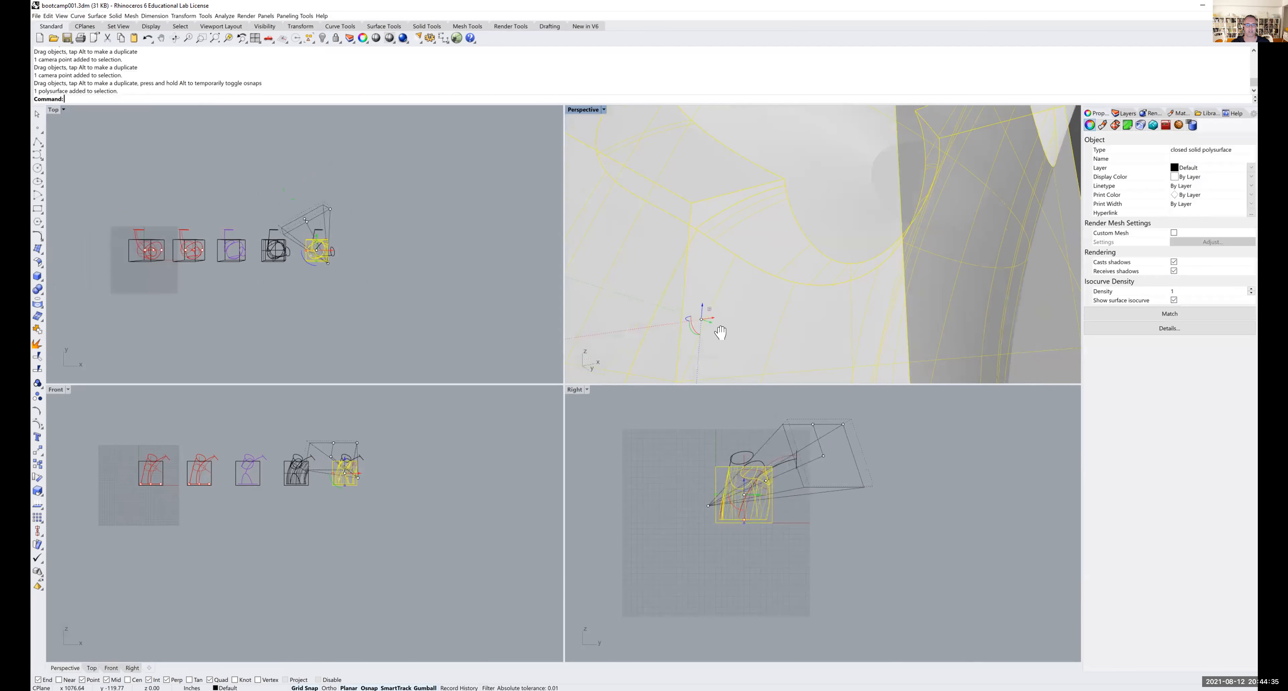
scroll(323, 252, "up", 5)
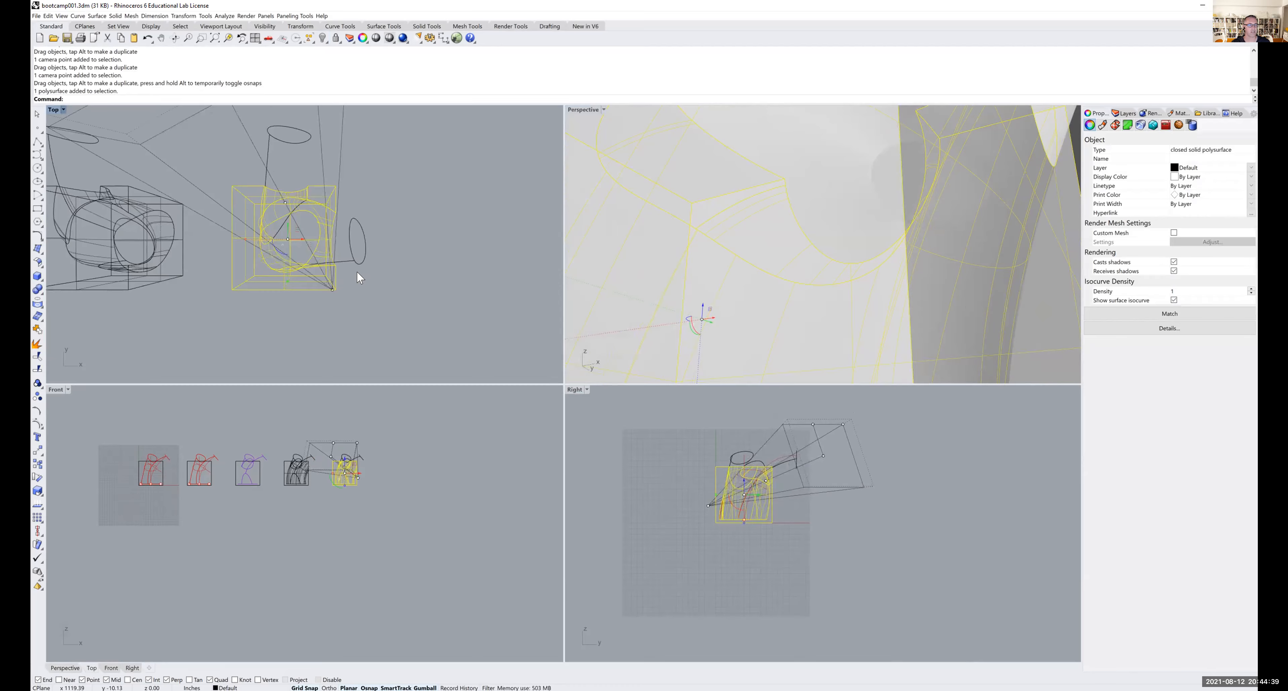
scroll(408, 239, "down", 5)
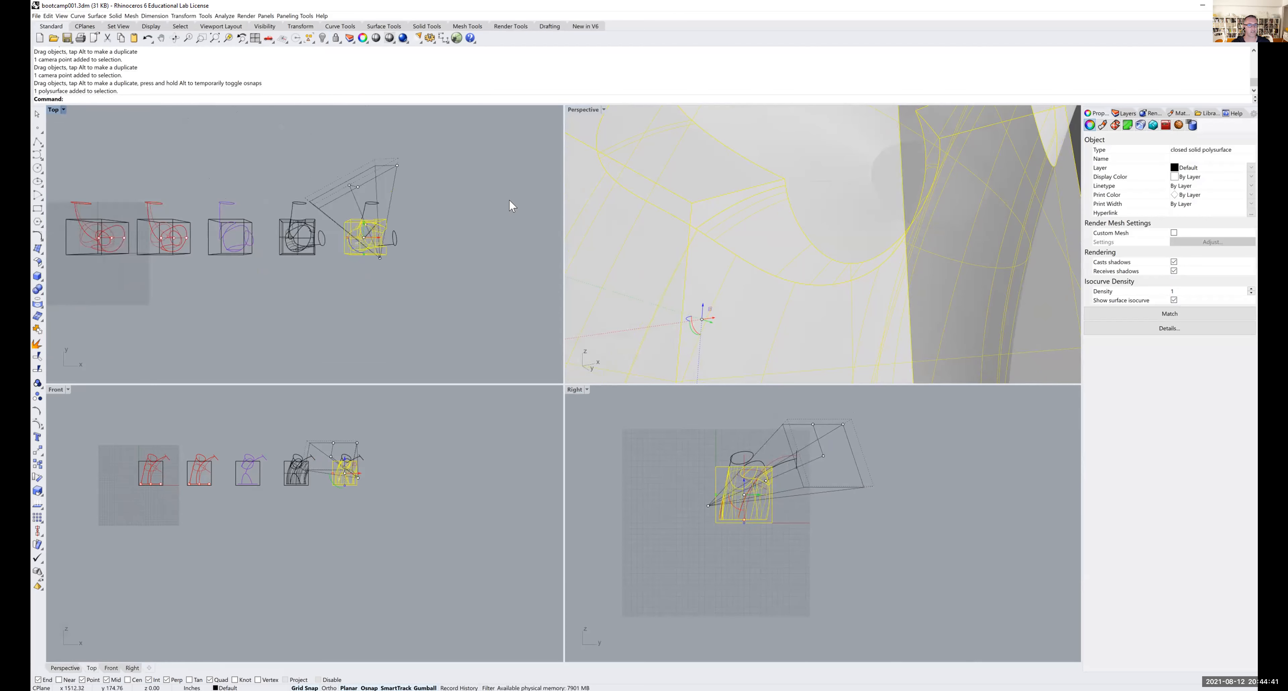
left_click(589, 116)
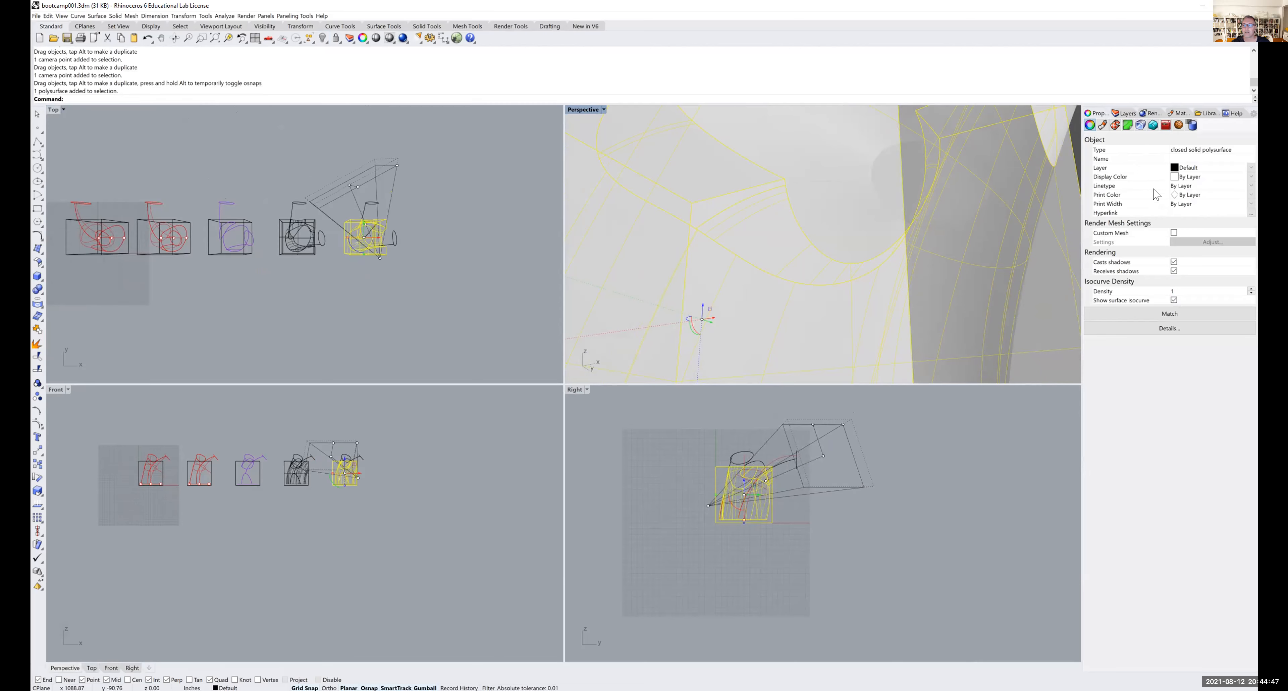
left_click(431, 319)
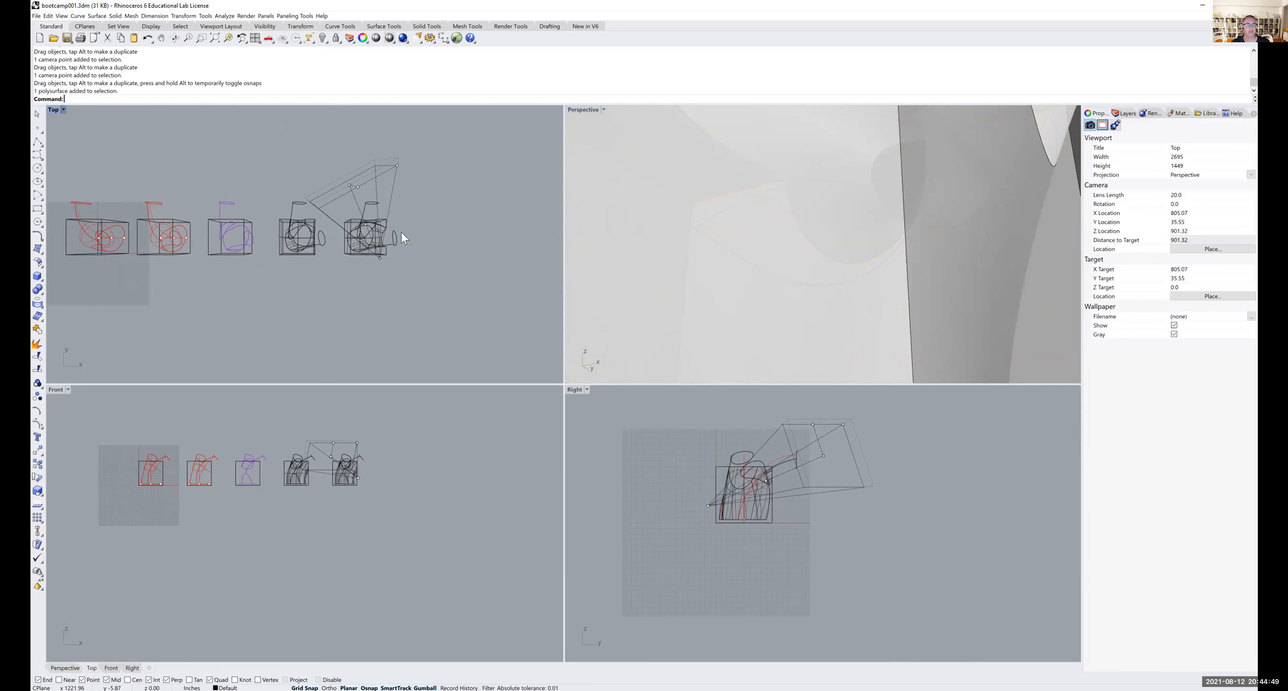
left_click(379, 257)
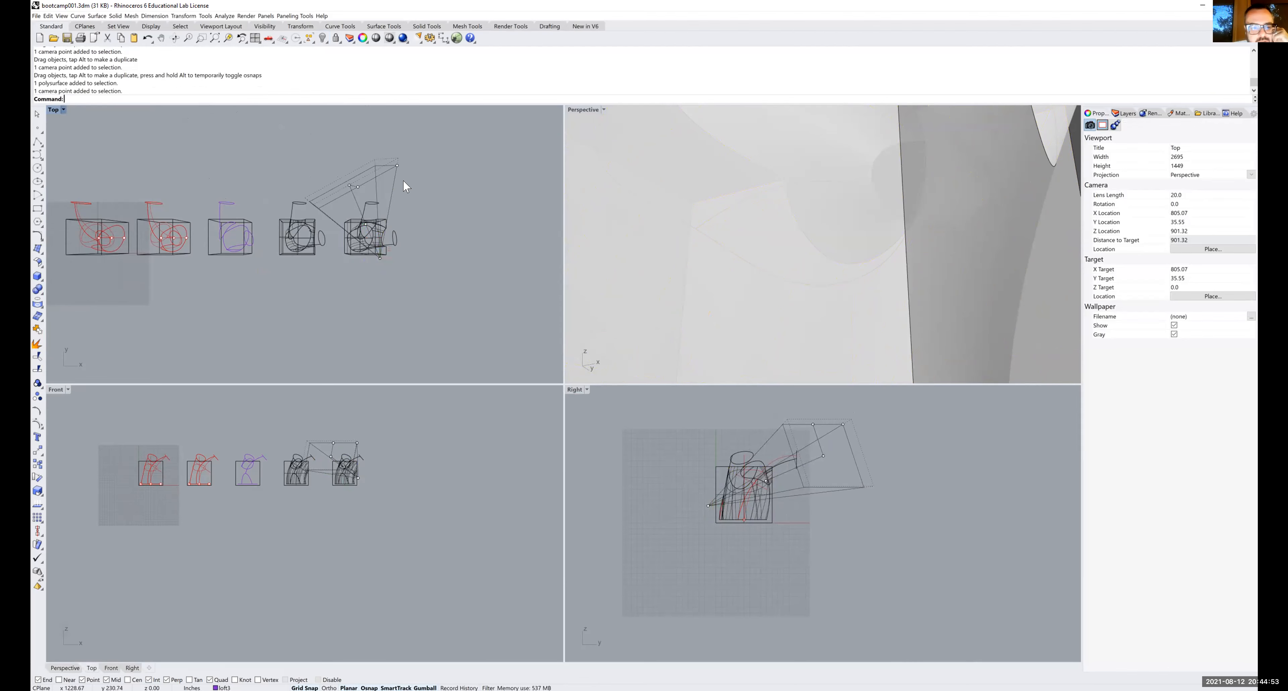
left_click(355, 184)
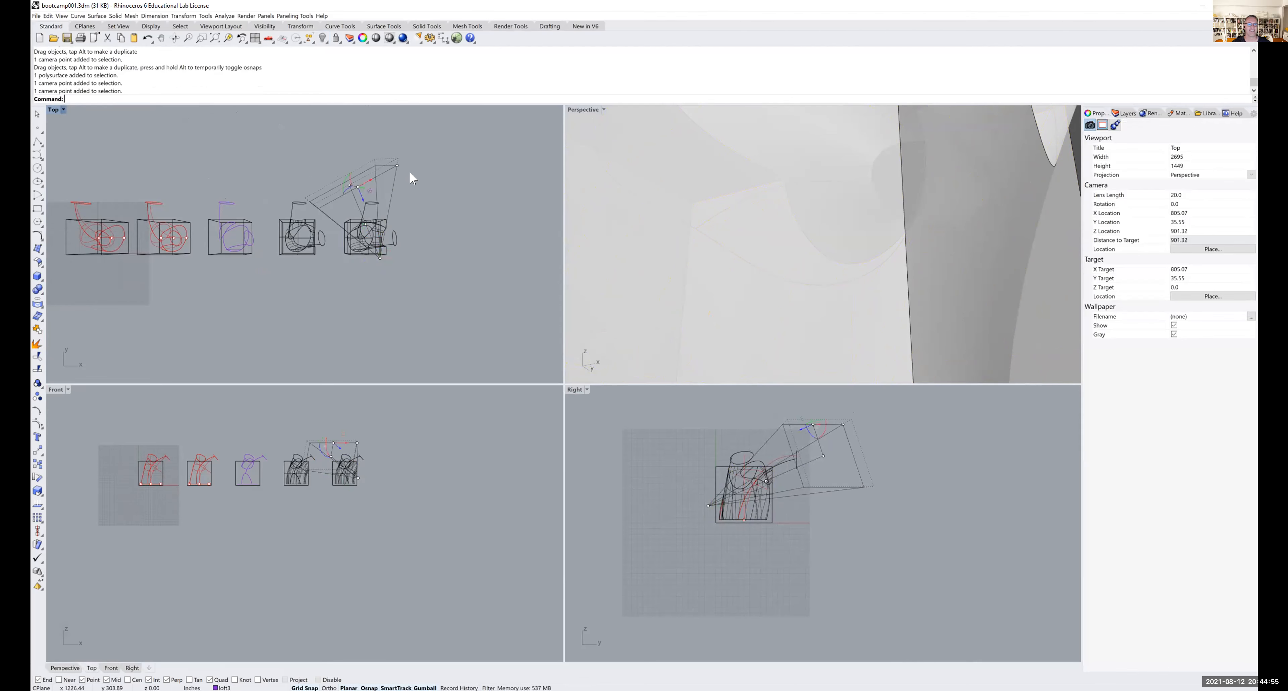
- Set the lens length of the Perspective viewport's camera to 20
right_click_drag(701, 238, 725, 250)
scroll(726, 254, "down", 2)
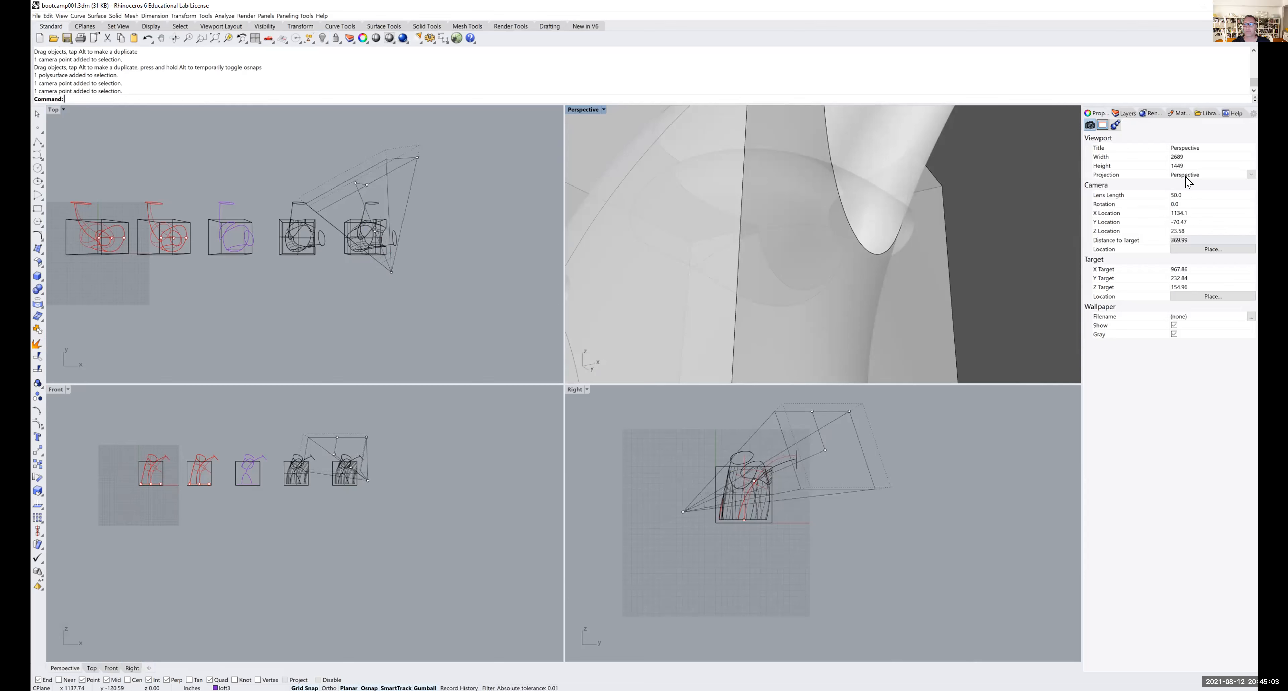
left_click(1168, 197)
type("20")
key("Return")
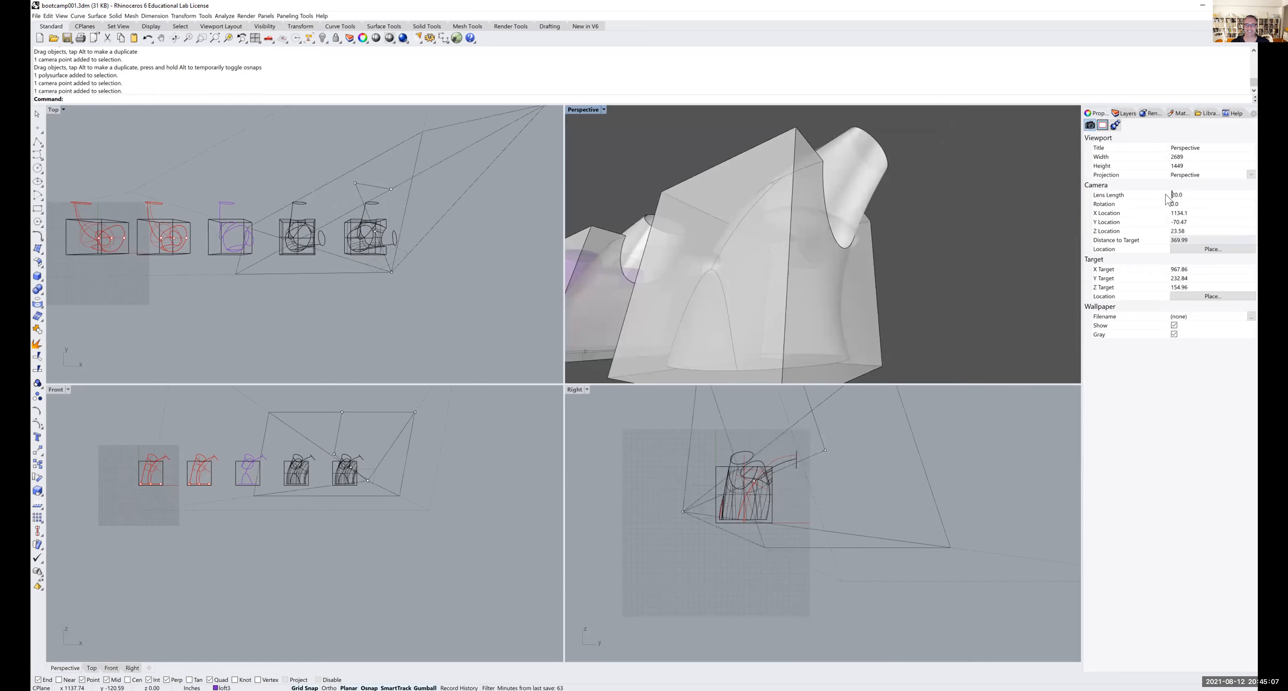
- Move the Perspective camera in plan to just in front of the last box and reset the Top viewport to the parallel Top view
right_click_drag(900, 244, 857, 246)
left_click_drag(359, 276, 72, 106)
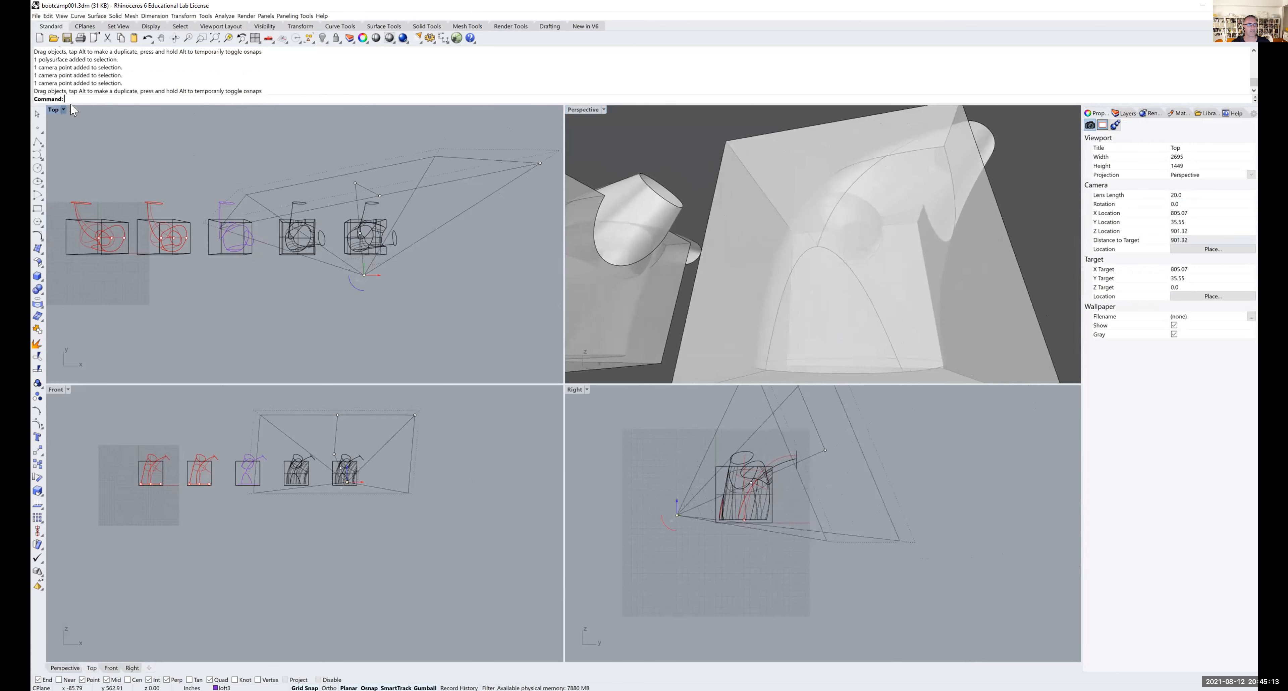
left_click(63, 109)
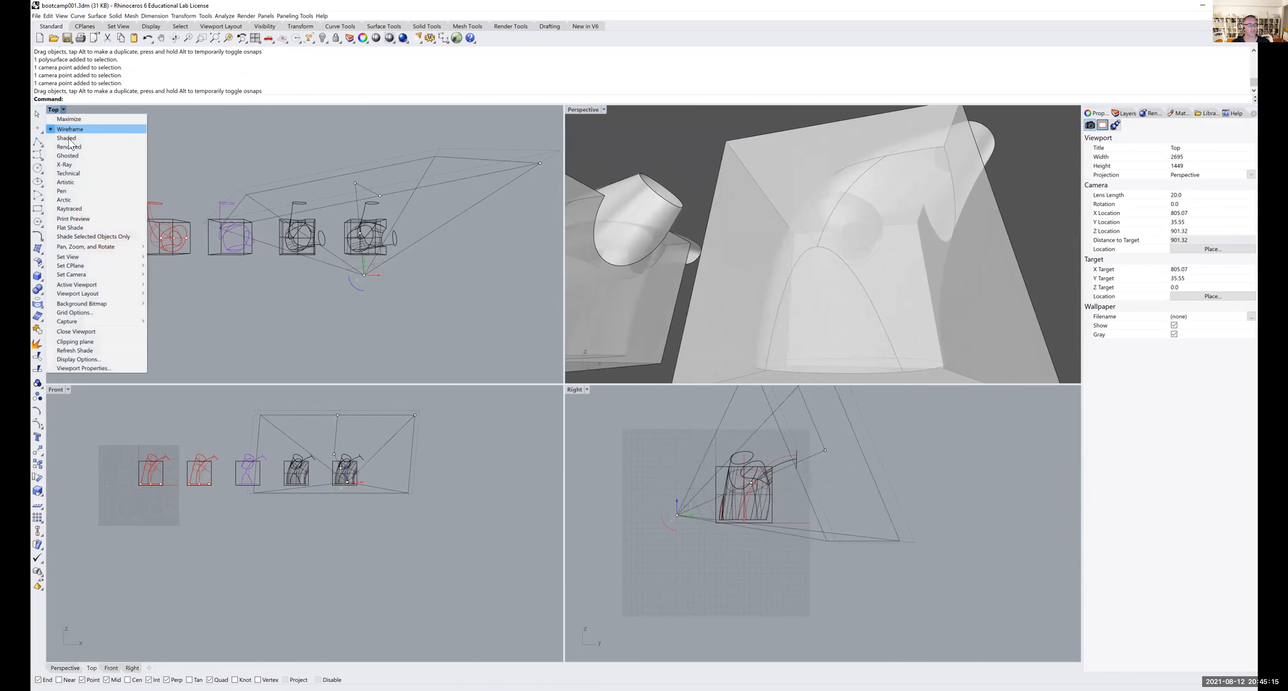
mouse_move(95, 257)
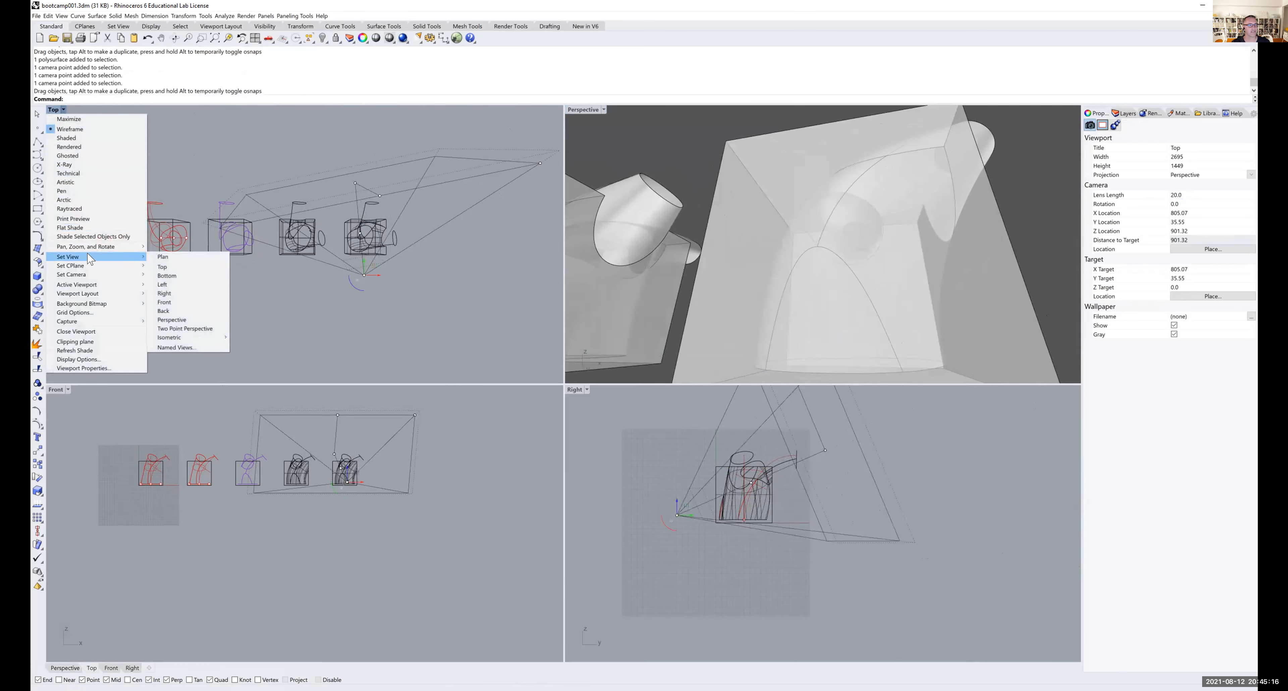
left_click(181, 267)
- Move the camera inside the last box in plan and raise it in the Right view to a height of about 47
scroll(357, 245, "up", 3)
left_click_drag(363, 289, 365, 248)
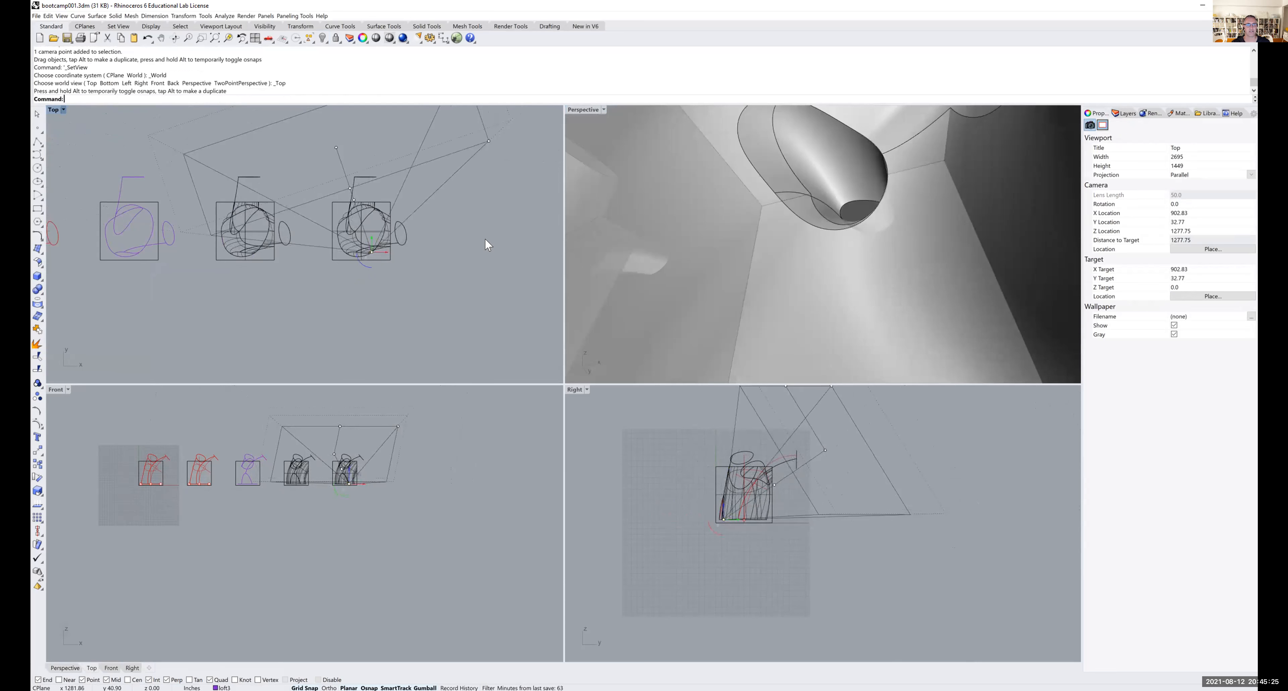
scroll(722, 517, "up", 8)
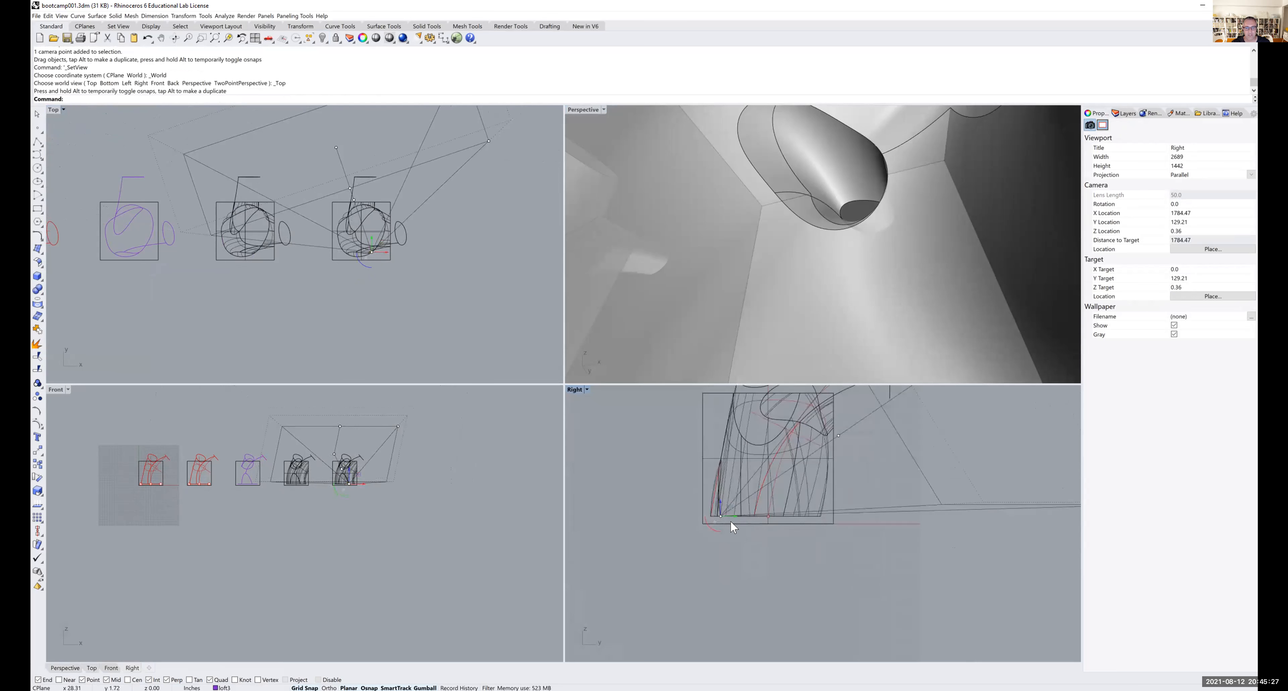
left_click_drag(710, 500, 720, 429)
- Shift the camera target in the Front view to about X 982, Z 166 and check the interior in the maximized Perspective viewport
scroll(342, 463, "up", 6)
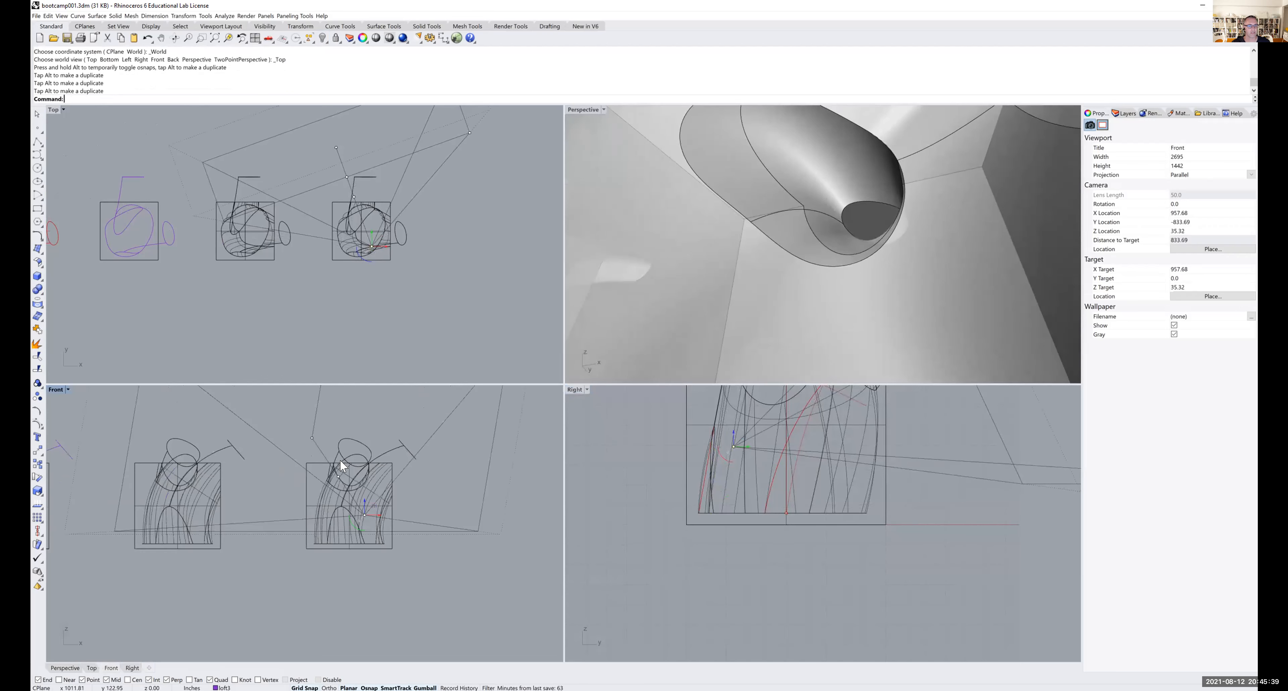
mouse_move(310, 438)
left_mouse_down()
mouse_move(331, 378)
mouse_move(303, 430)
mouse_move(322, 430)
left_mouse_up()
double_click(579, 110)
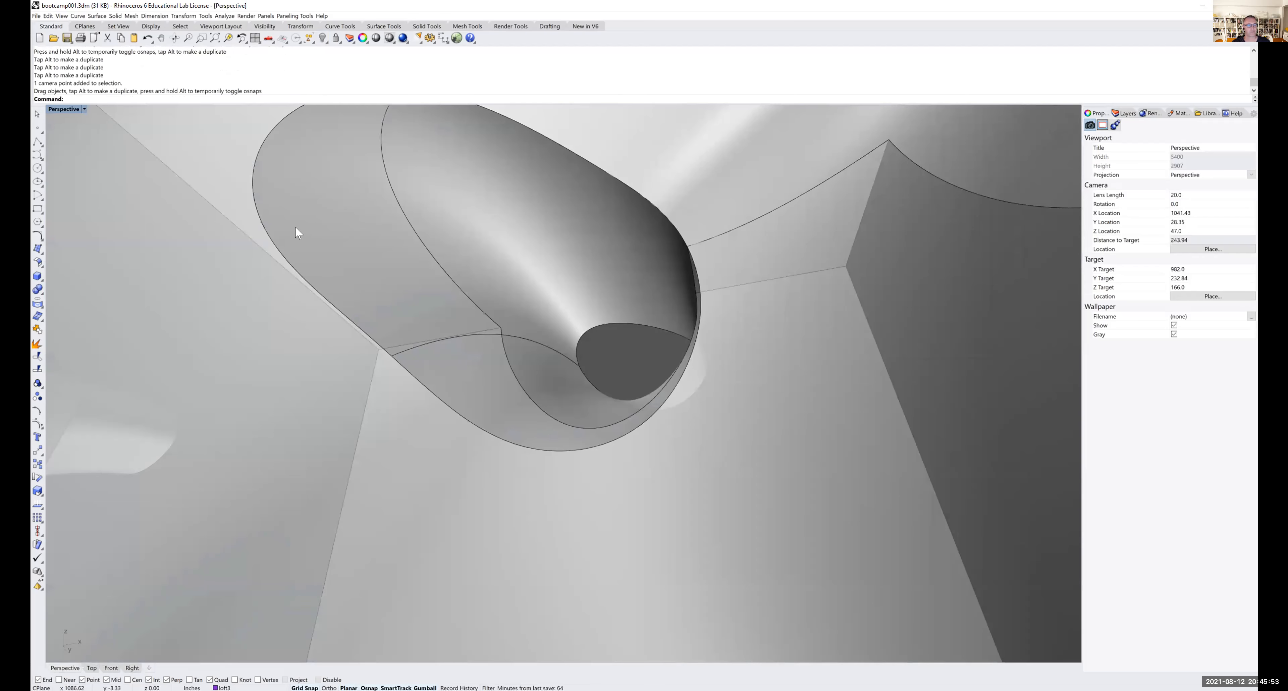
double_click(56, 109)
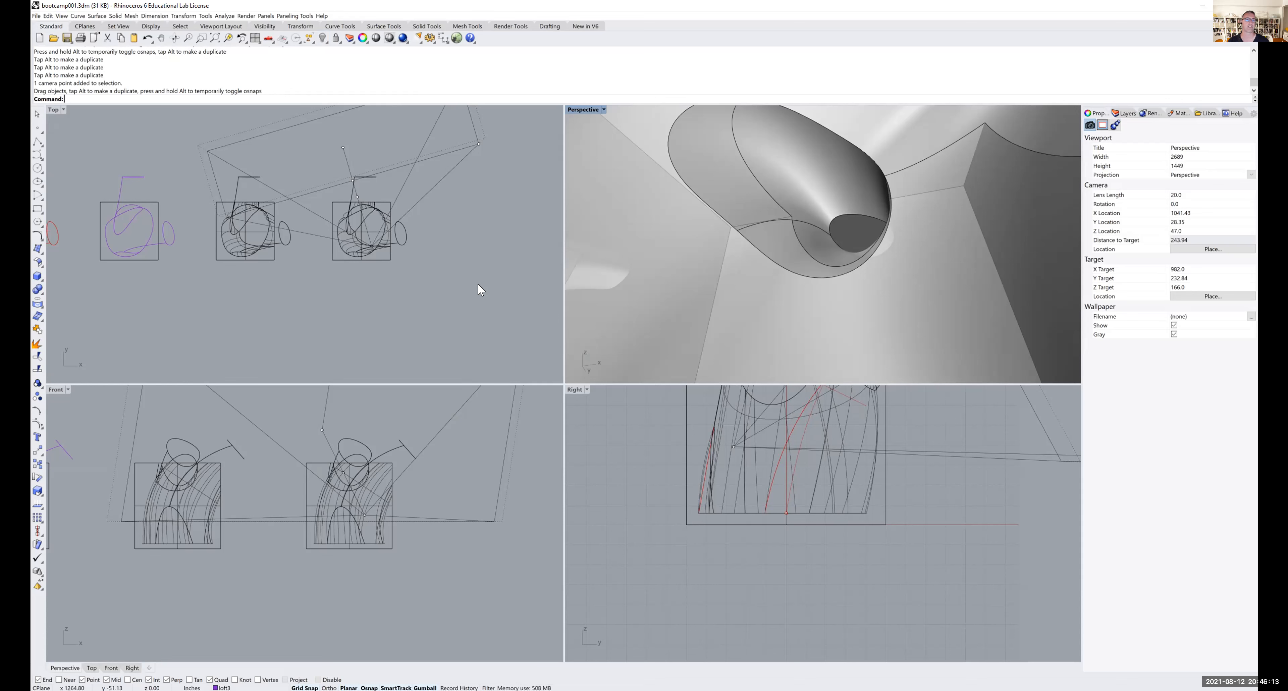
- Hide the camera object of the Perspective viewport
left_click(484, 233)
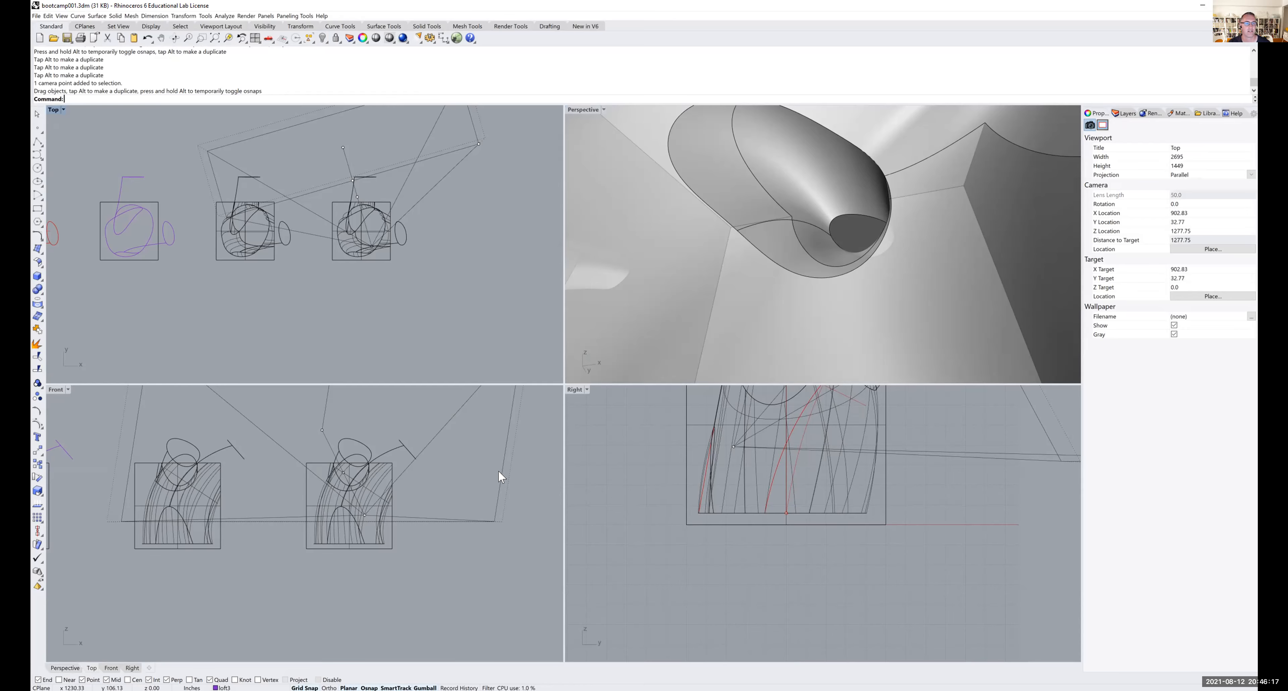
scroll(499, 472, "down", 4)
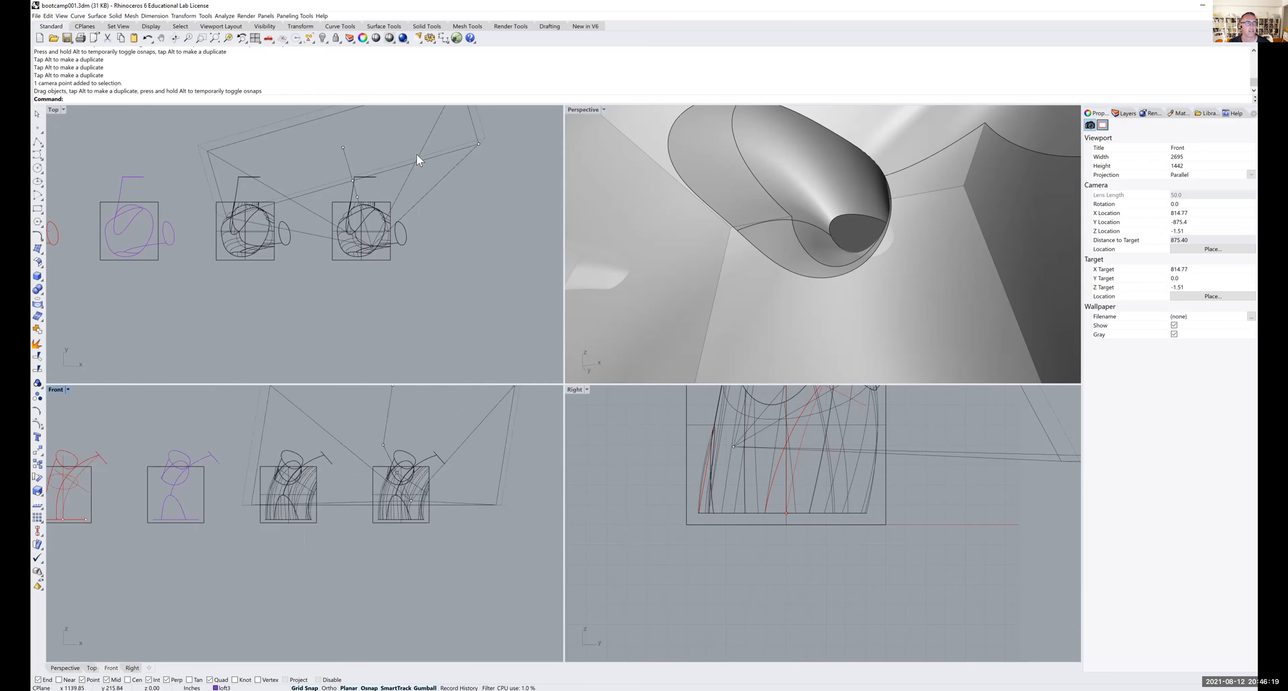
key("F6")
left_click(426, 166)
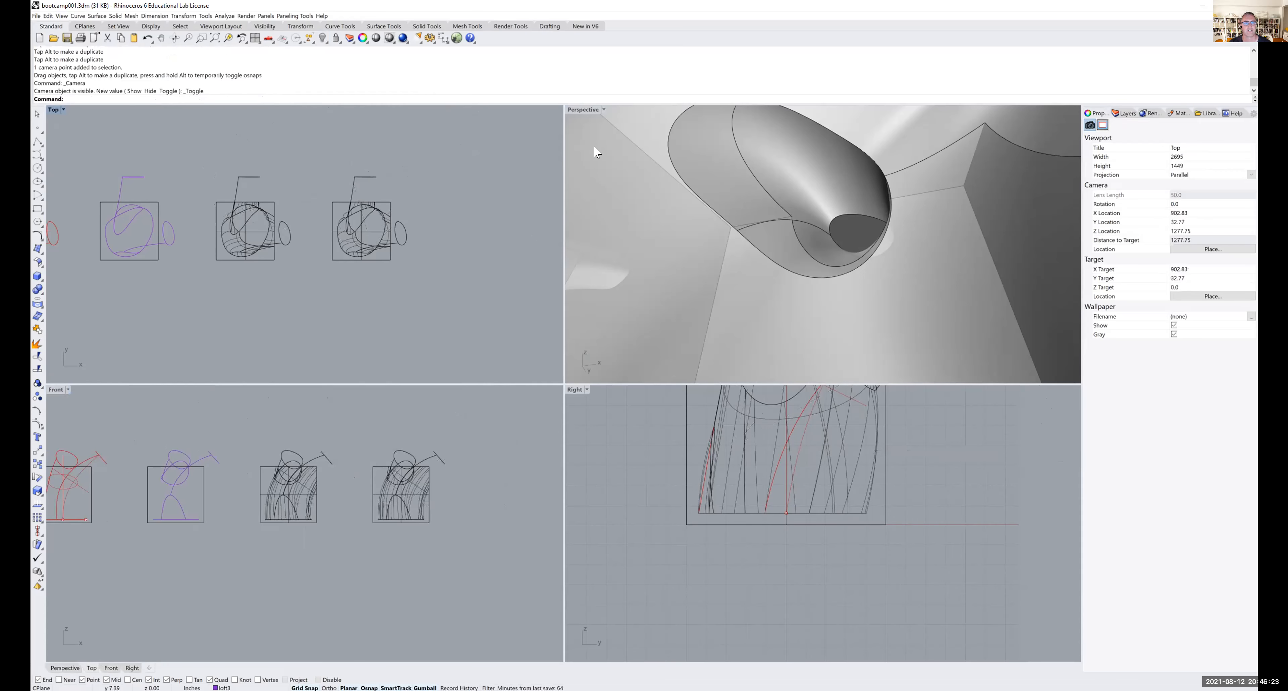
- Save the current Perspective view as a named view called camera1 and close the named views window
left_click(603, 110)
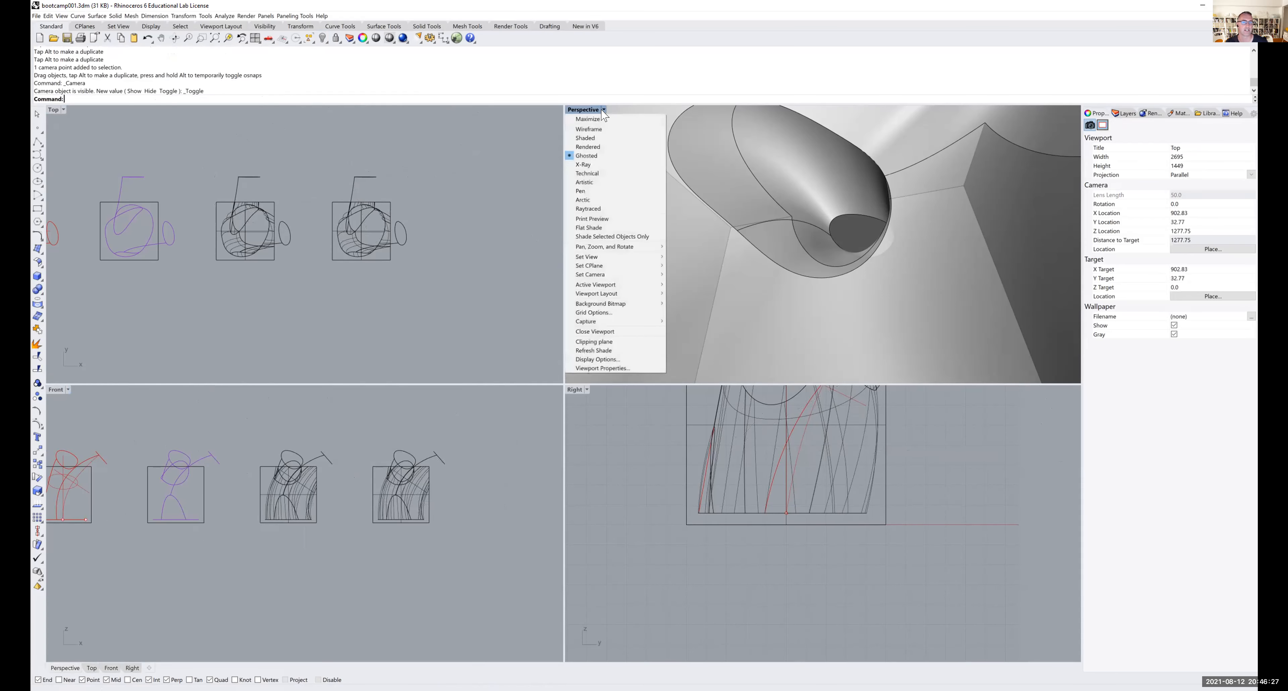
mouse_move(609, 258)
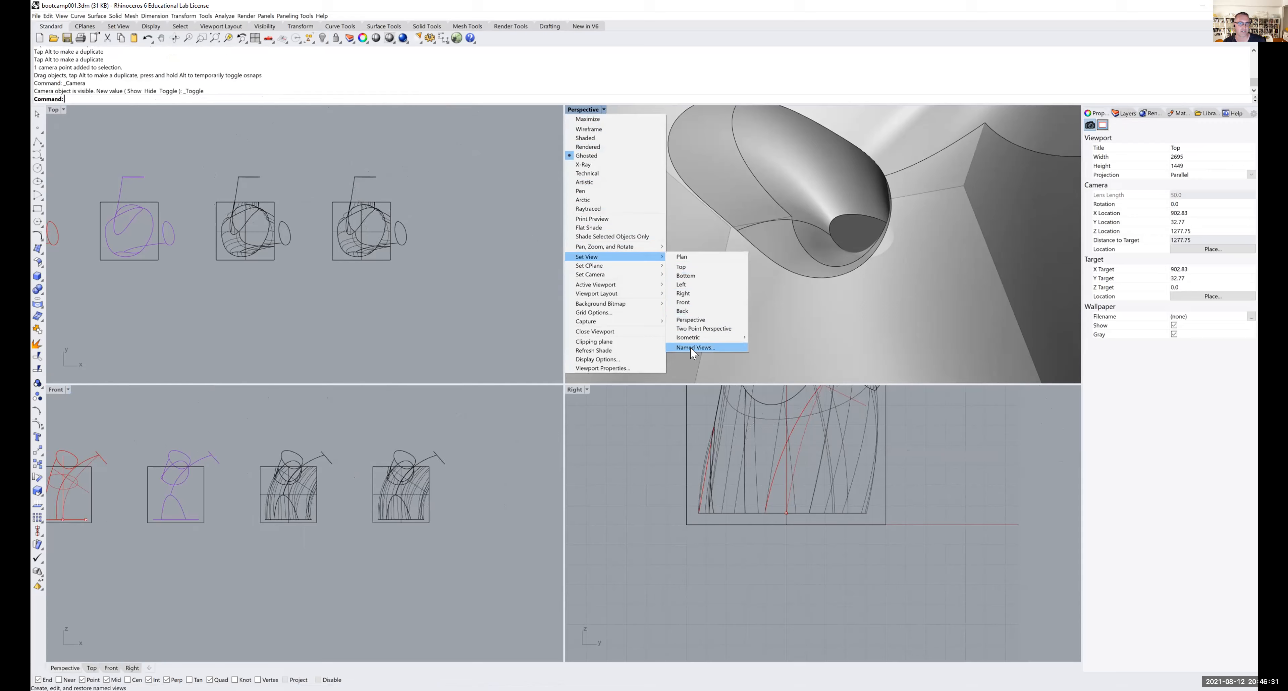
left_click(708, 346)
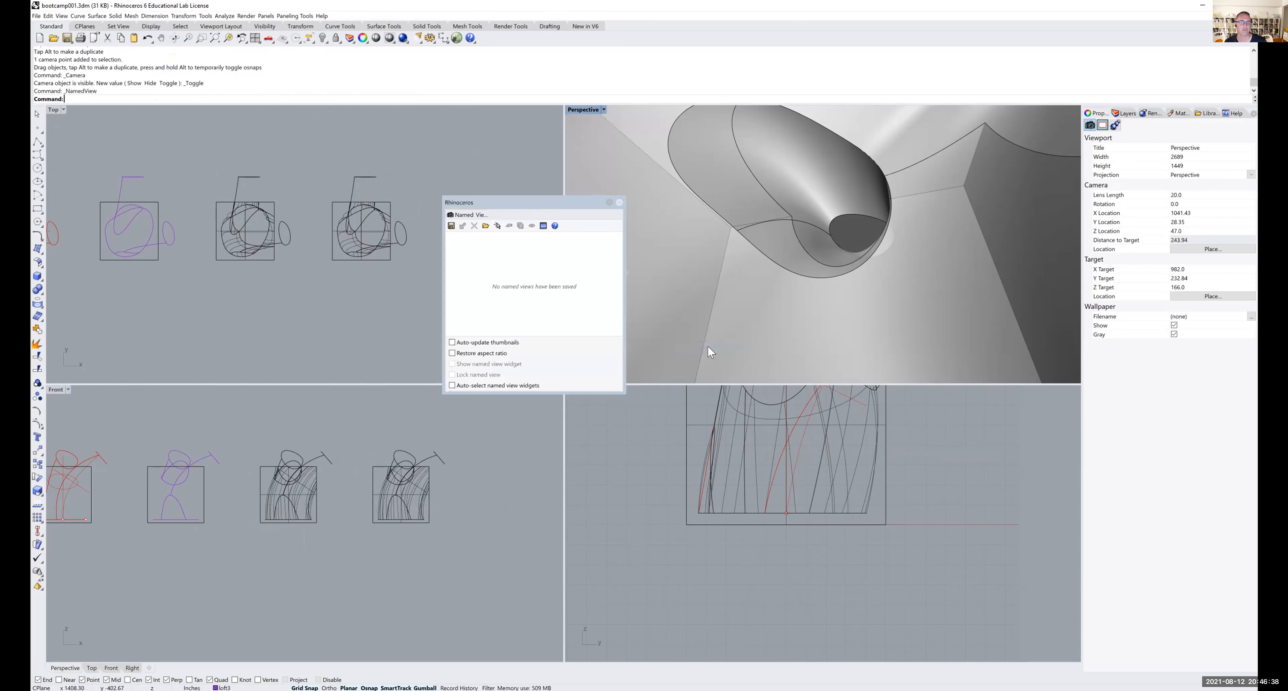
left_click(452, 226)
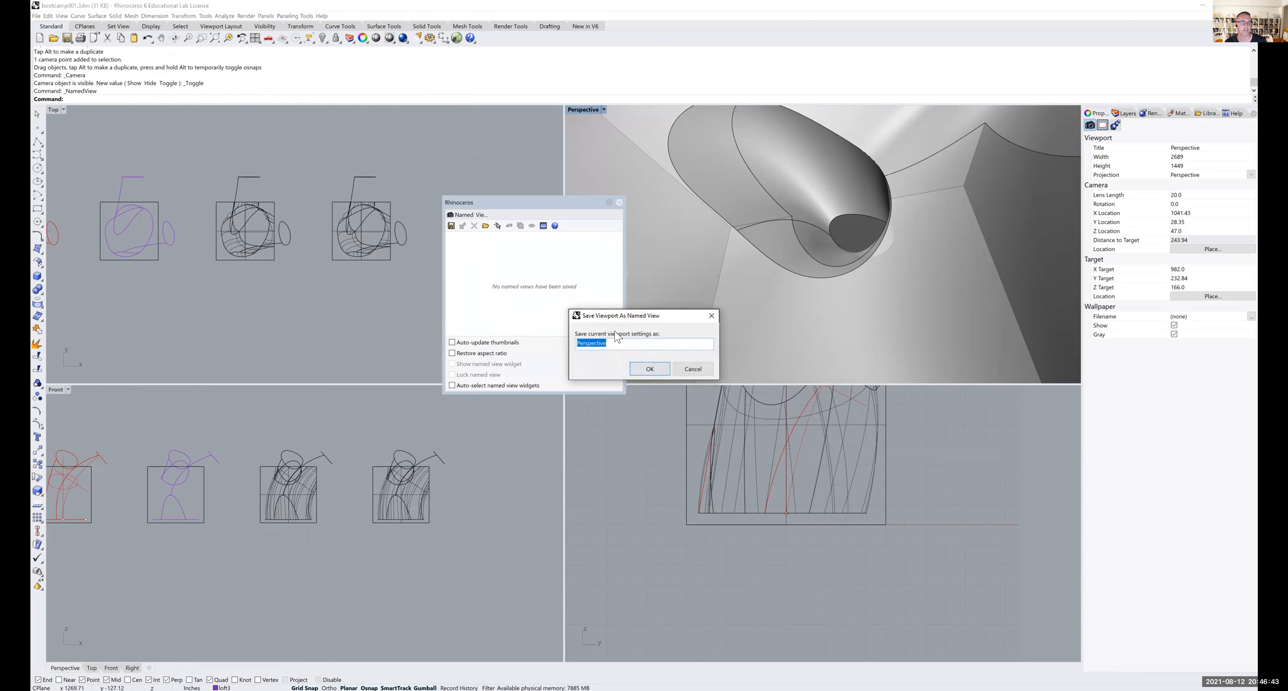
type("ca")
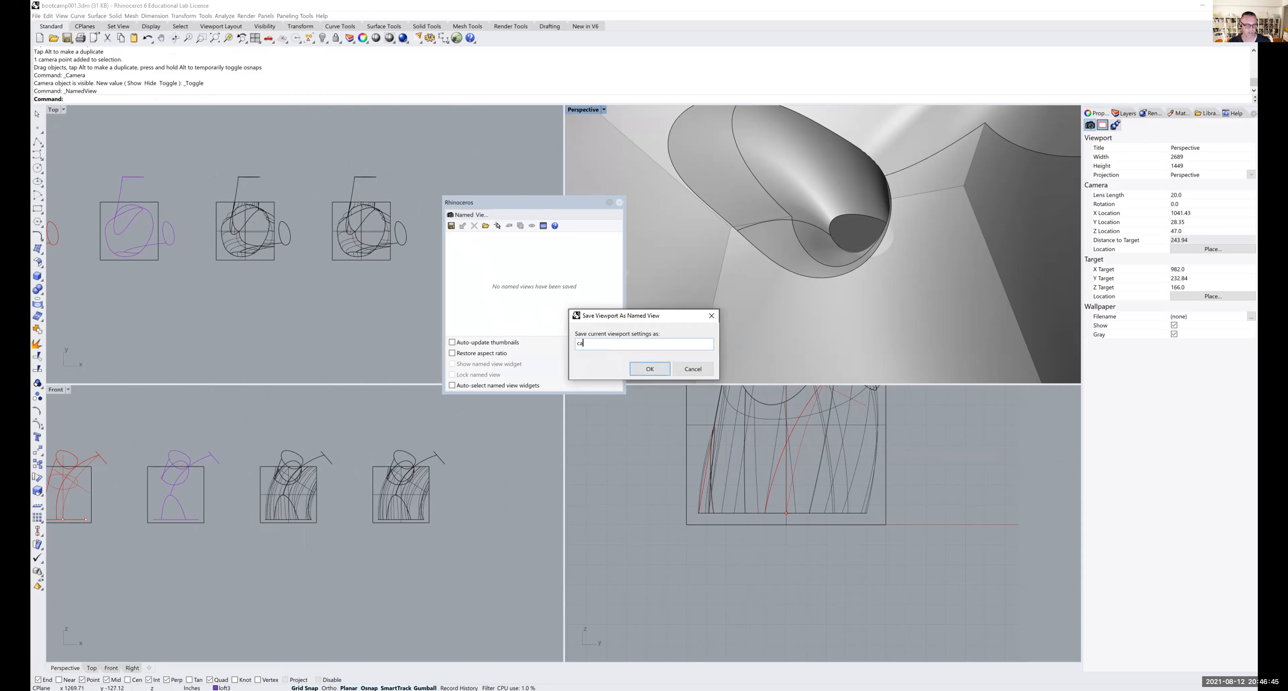
type("mera1")
left_click(650, 369)
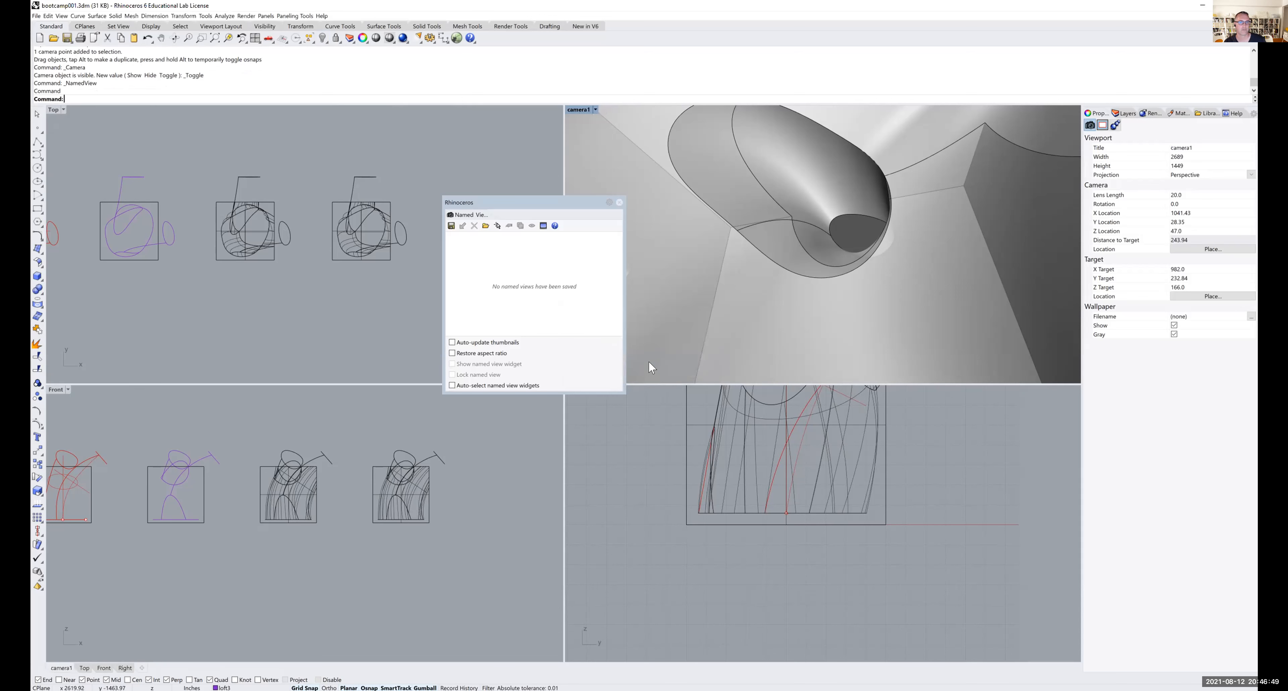
left_click(620, 202)
- Orbit away from the interior view and restore the saved named view camera1 in the same viewport
mouse_move(767, 224)
right_mouse_down()
mouse_move(773, 238)
mouse_move(756, 236)
mouse_move(804, 236)
mouse_move(800, 249)
mouse_move(770, 207)
right_mouse_up()
scroll(771, 240, "down", 6)
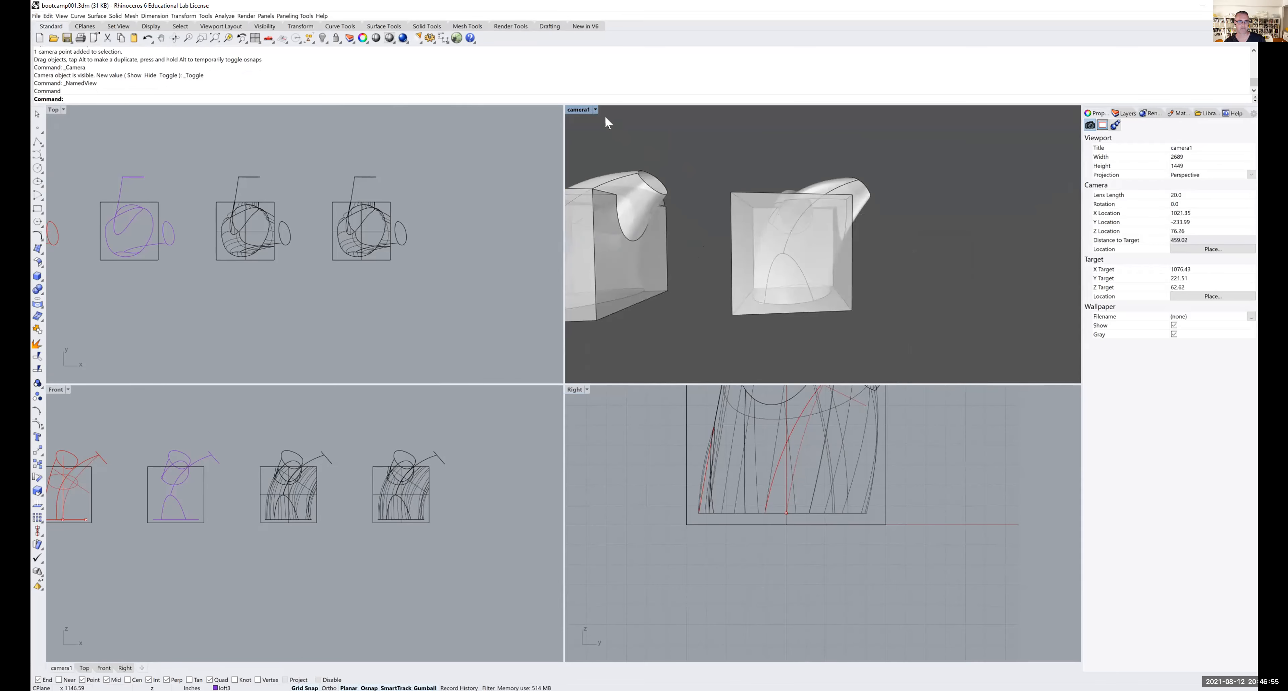
left_click(594, 110)
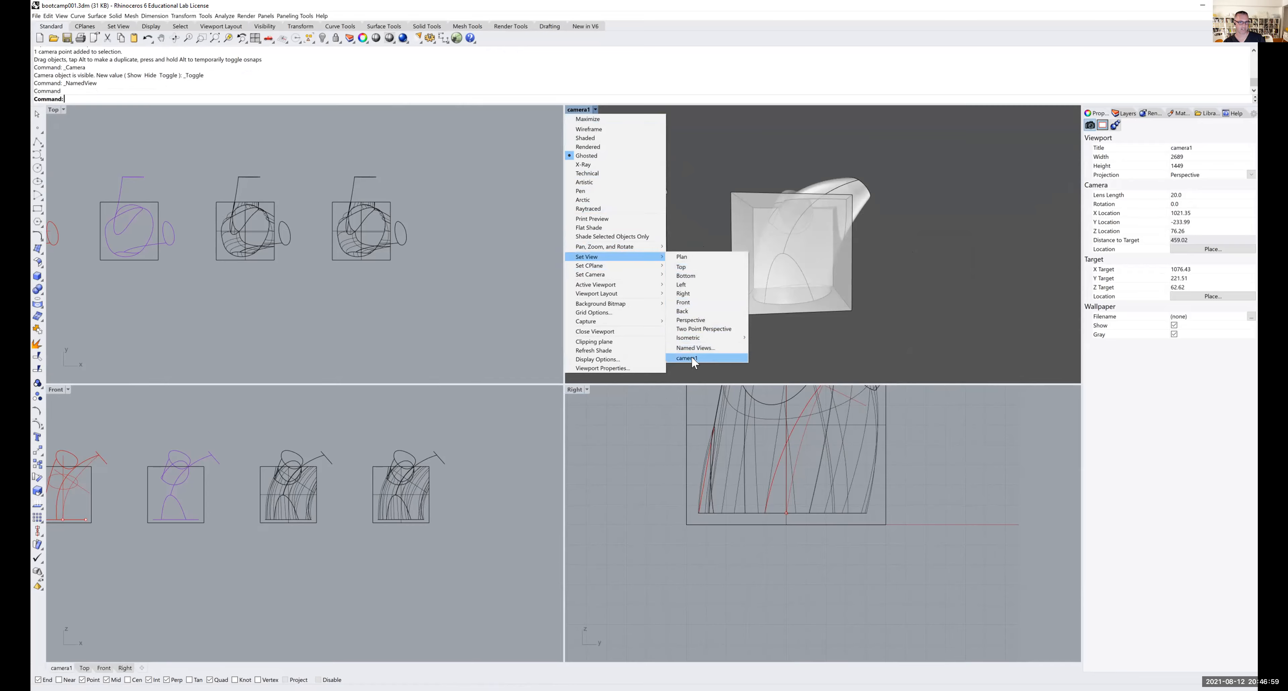
left_click(698, 358)
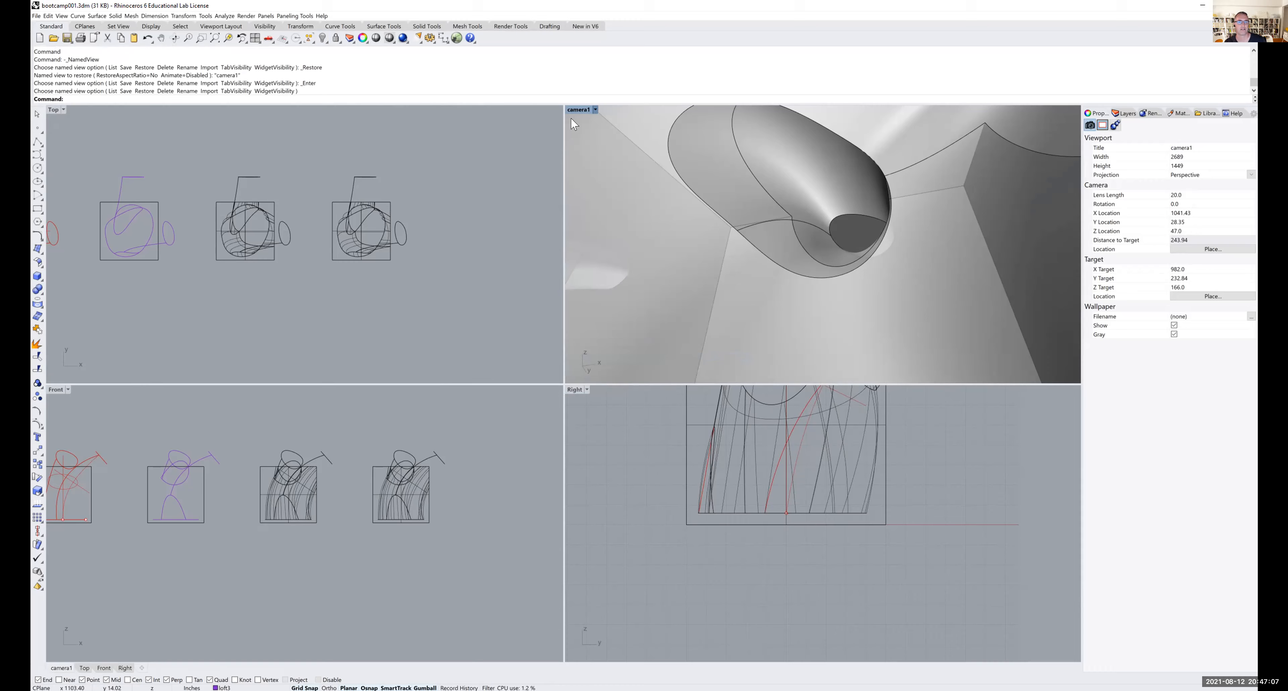
- Maximize the camera1 viewport and frame the row of boxes from outside and above
double_click(579, 110)
scroll(602, 295, "up", 3)
scroll(599, 291, "down", 10)
mouse_move(600, 291)
right_mouse_down()
mouse_move(605, 353)
mouse_move(584, 293)
right_mouse_up()
scroll(573, 391, "up", 2)
right_click_drag(573, 393, 581, 355, "shift")
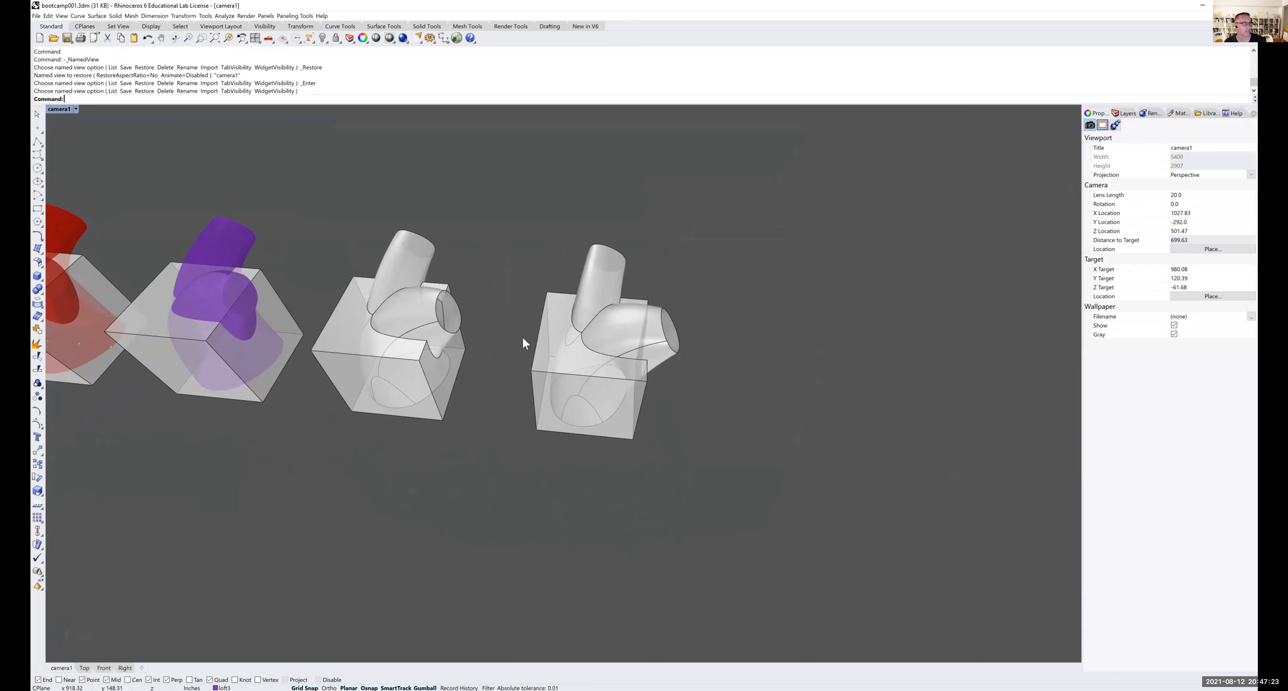
right_click_drag(524, 351, 529, 361)
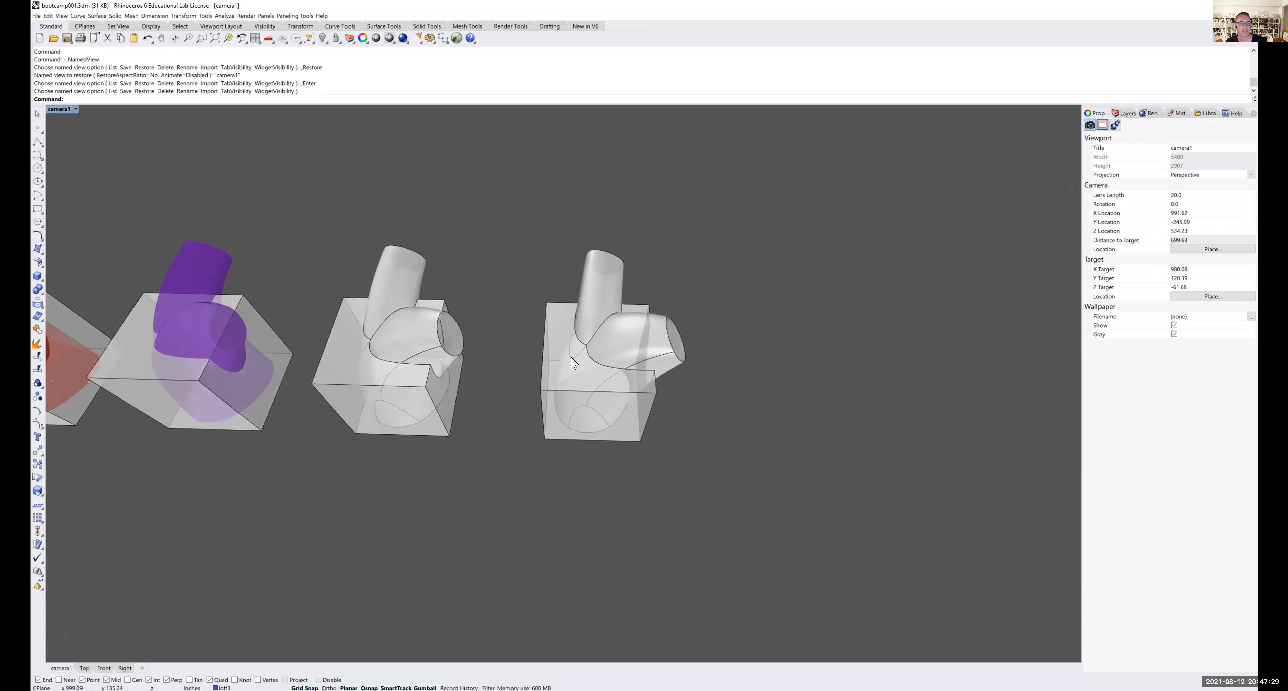
- Copy the last box with its tube form 20' further along the row
left_click(572, 367)
left_click(517, 230)
left_click_drag(517, 230, 725, 485)
right_click_drag(724, 485, 622, 450)
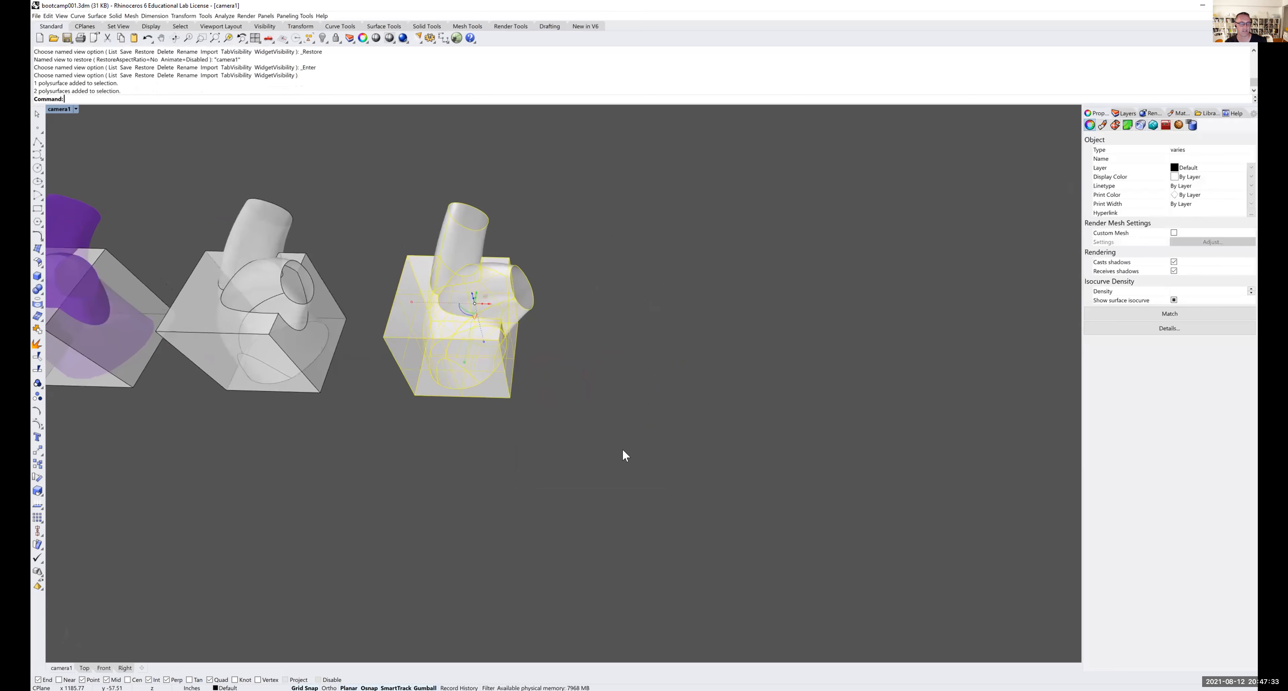
key("Return")
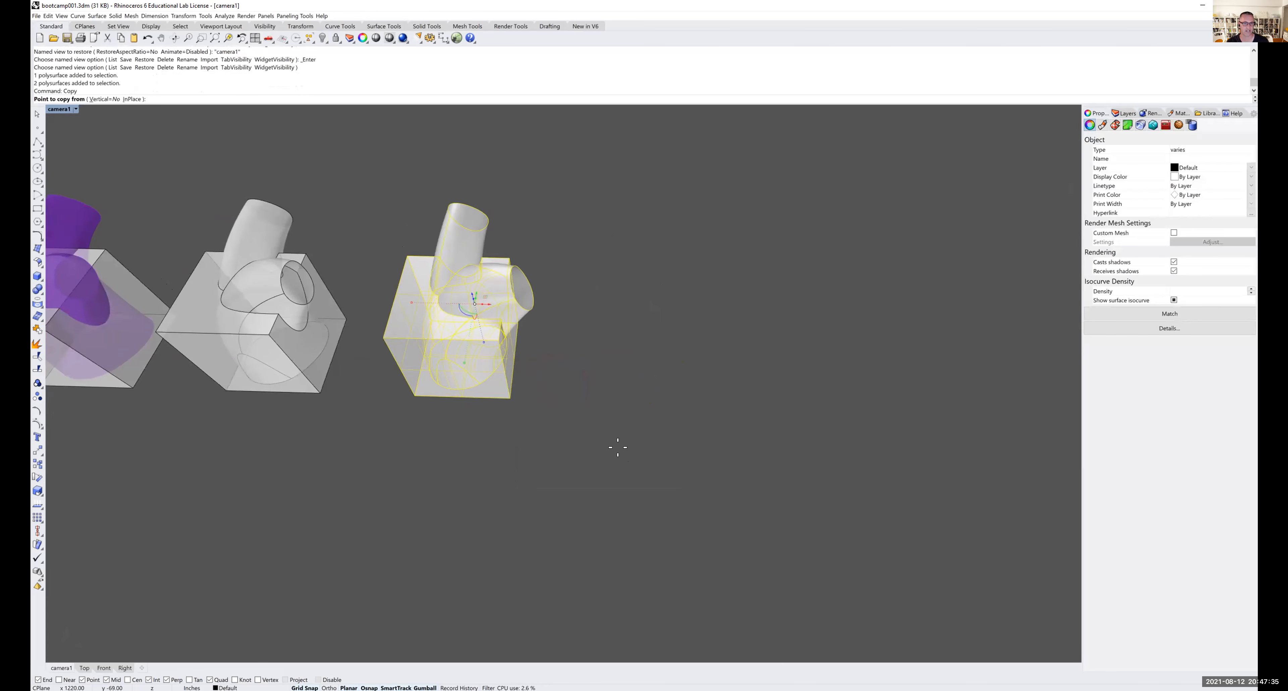
left_click(599, 437)
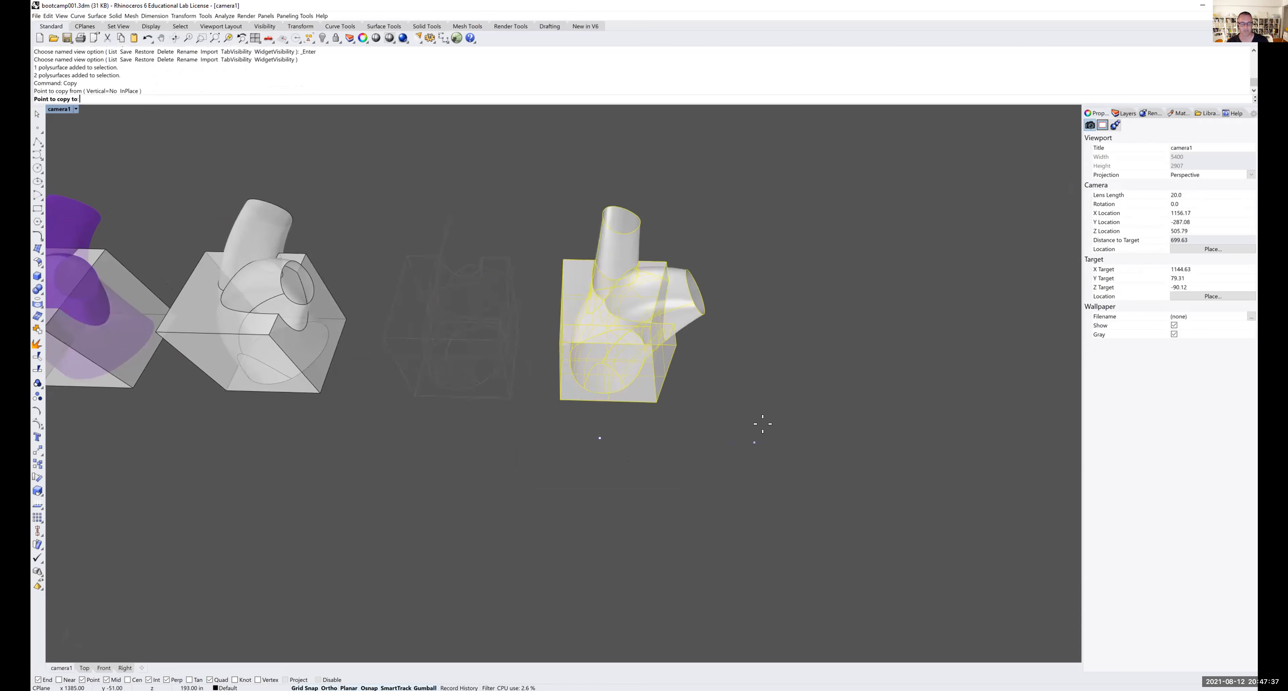
type("20'")
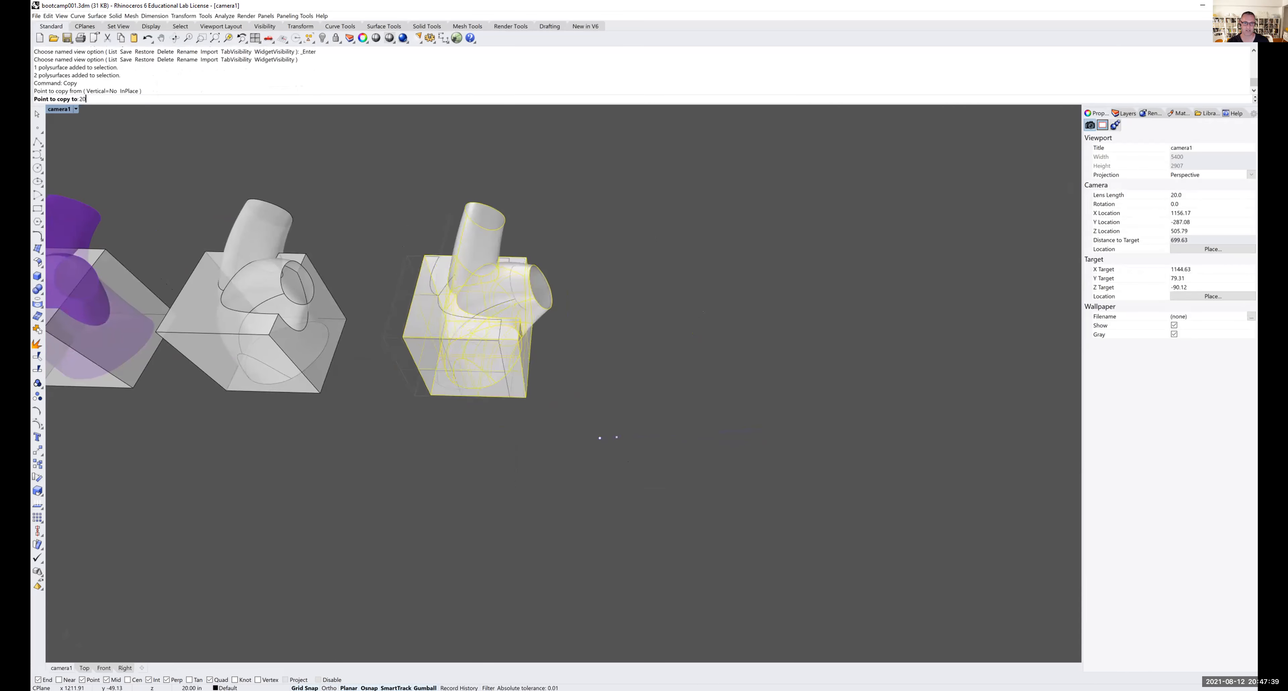
key("Return")
left_click(855, 433)
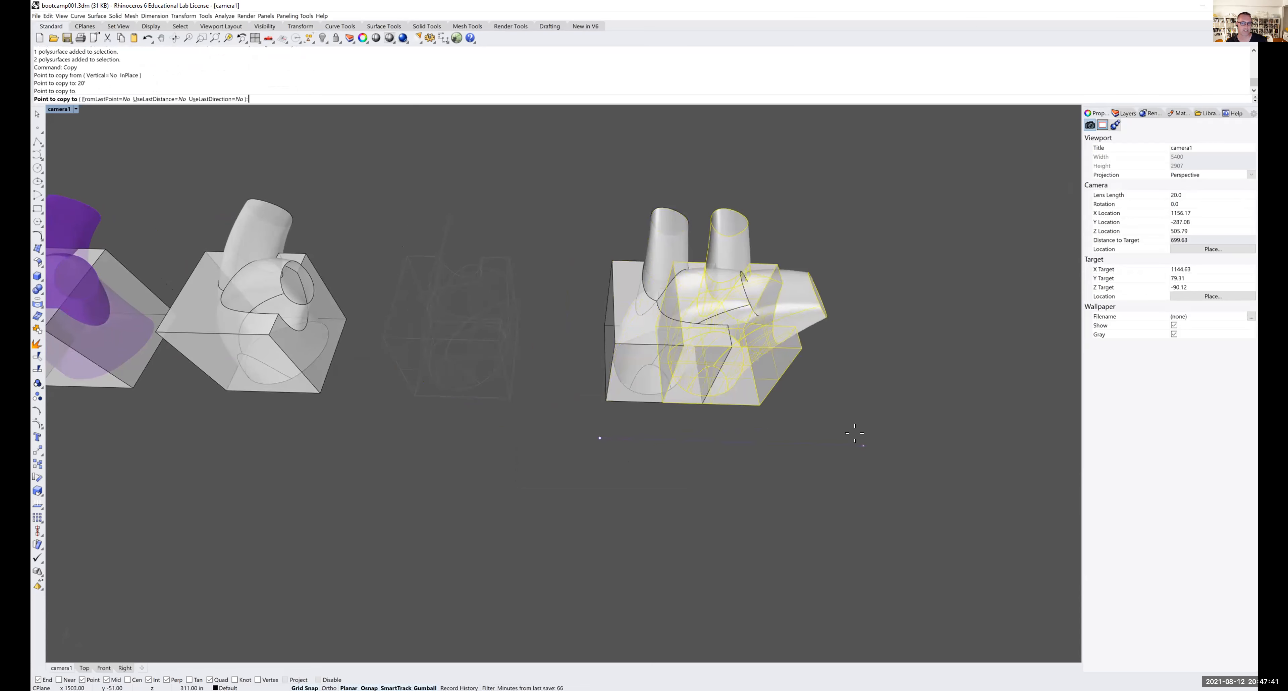
key("Return")
key("Escape")
- Set the construction plane of the camera1 viewport to World Front
right_click_drag(661, 339, 547, 377)
scroll(659, 325, "up", 2)
scroll(758, 345, "down", 2)
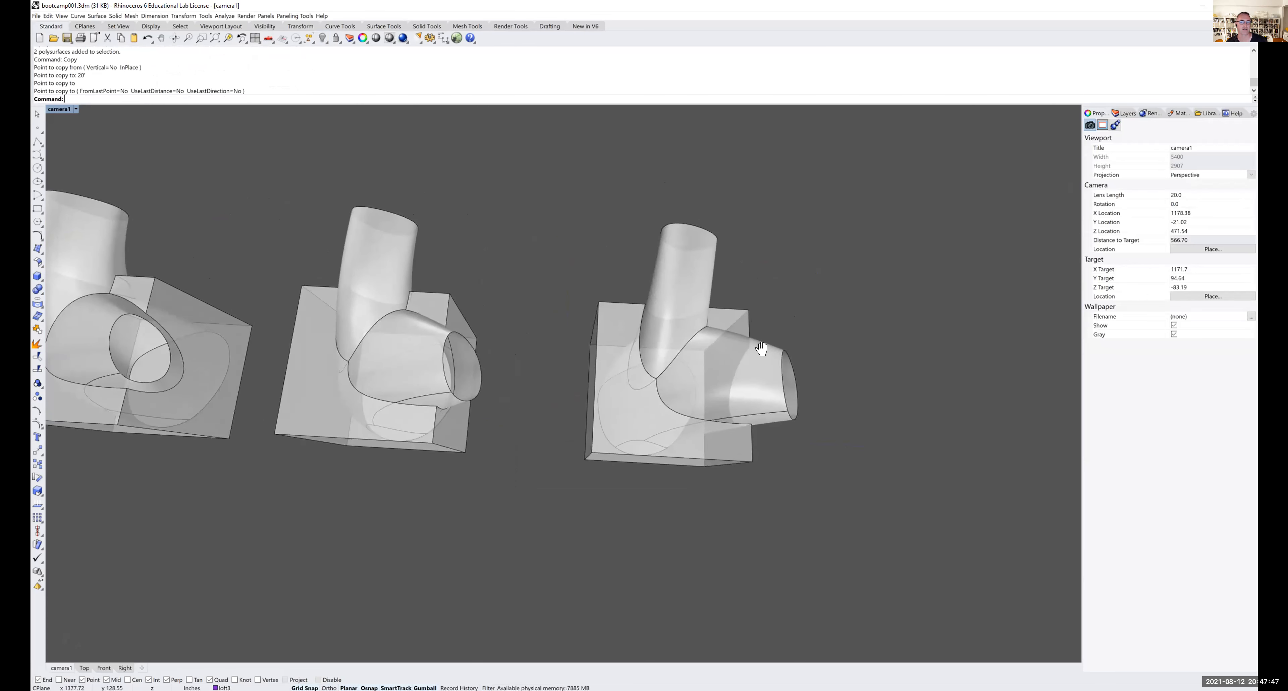
mouse_move(698, 315)
right_mouse_down()
mouse_move(651, 294)
mouse_move(716, 332)
right_mouse_up()
scroll(663, 303, "down", 4)
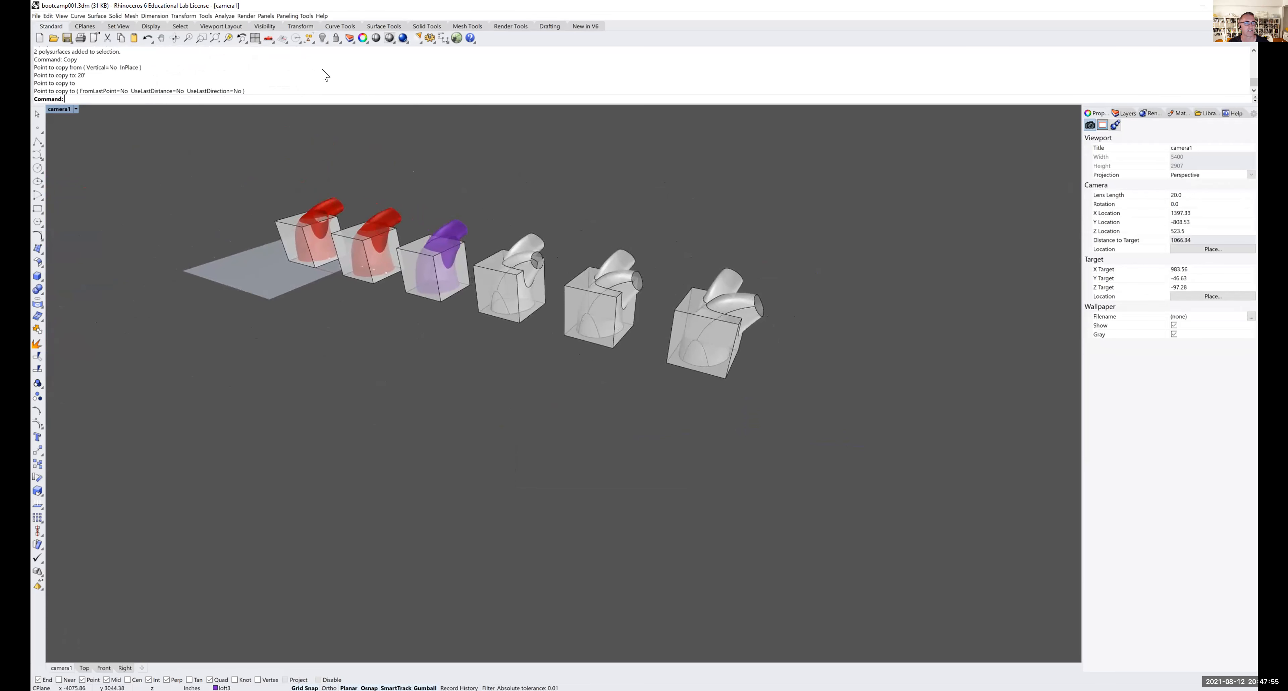
left_click(84, 26)
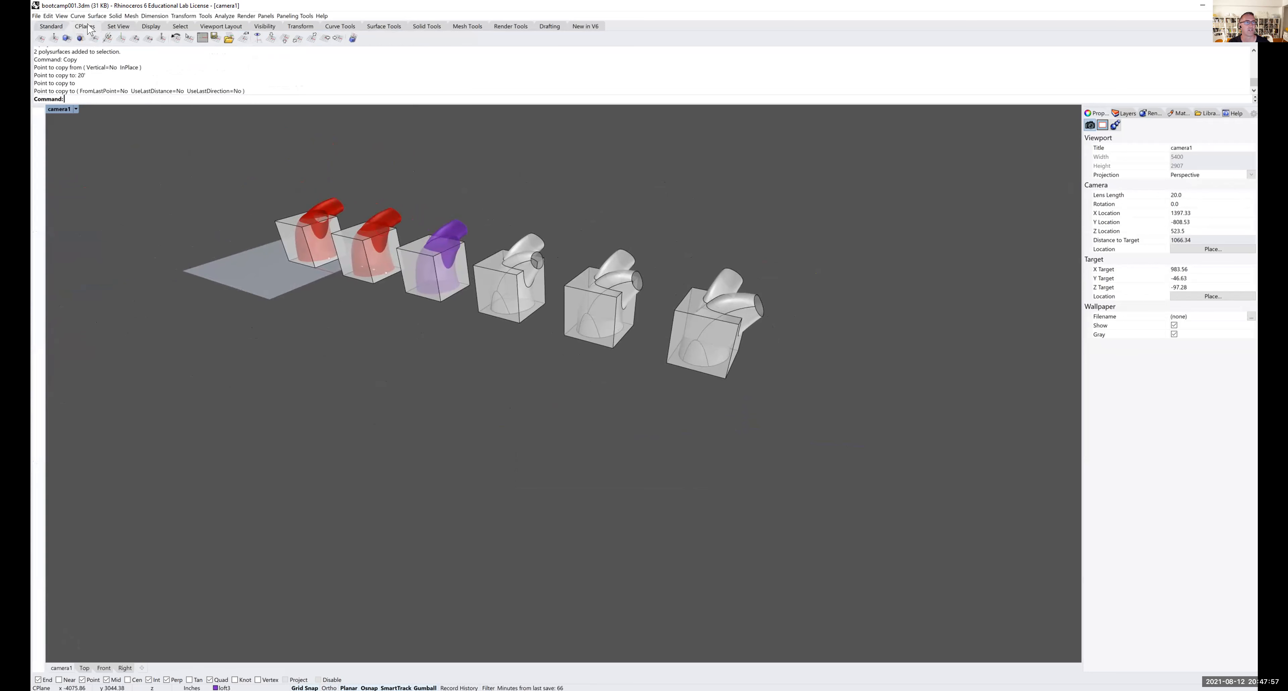
left_click(297, 39)
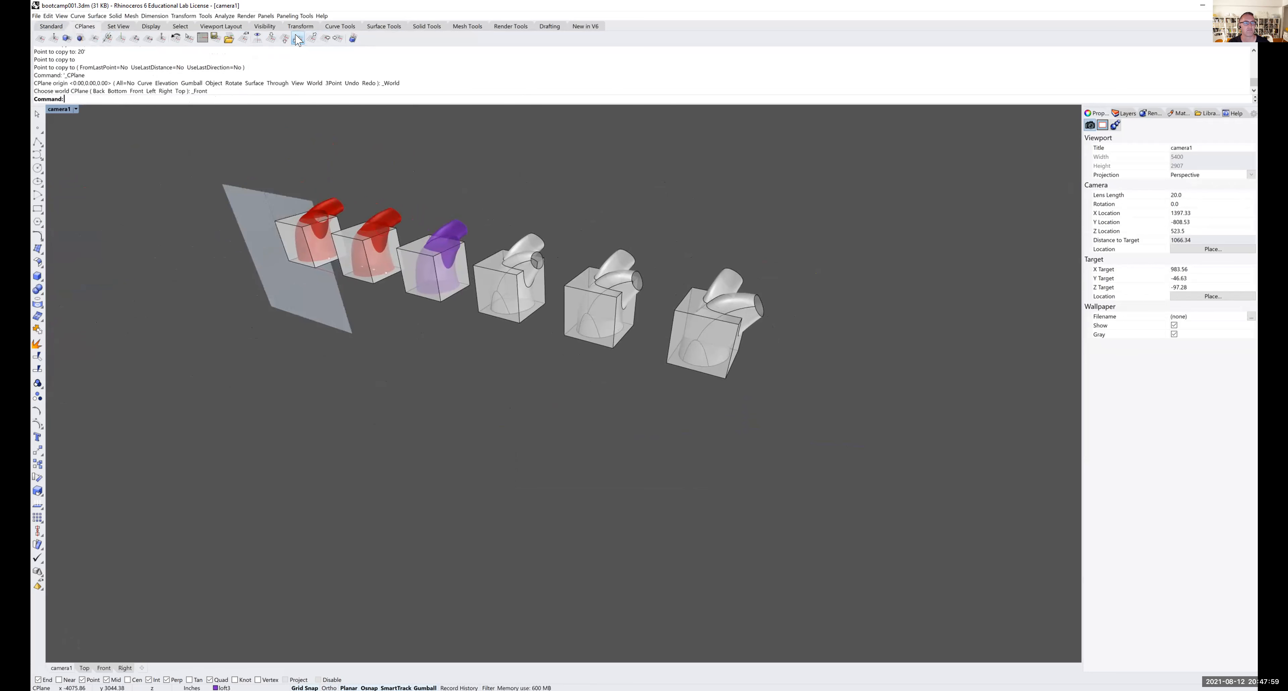
right_click_drag(308, 256, 304, 249)
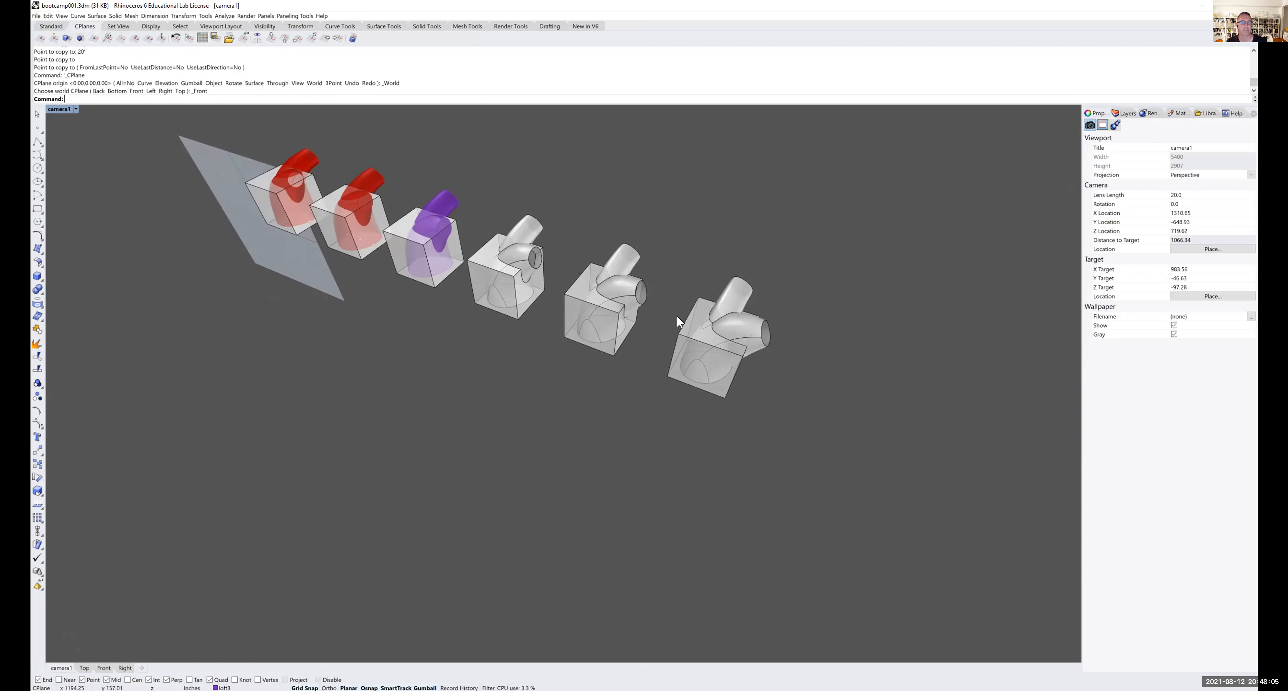
right_click_drag(676, 314, 681, 293)
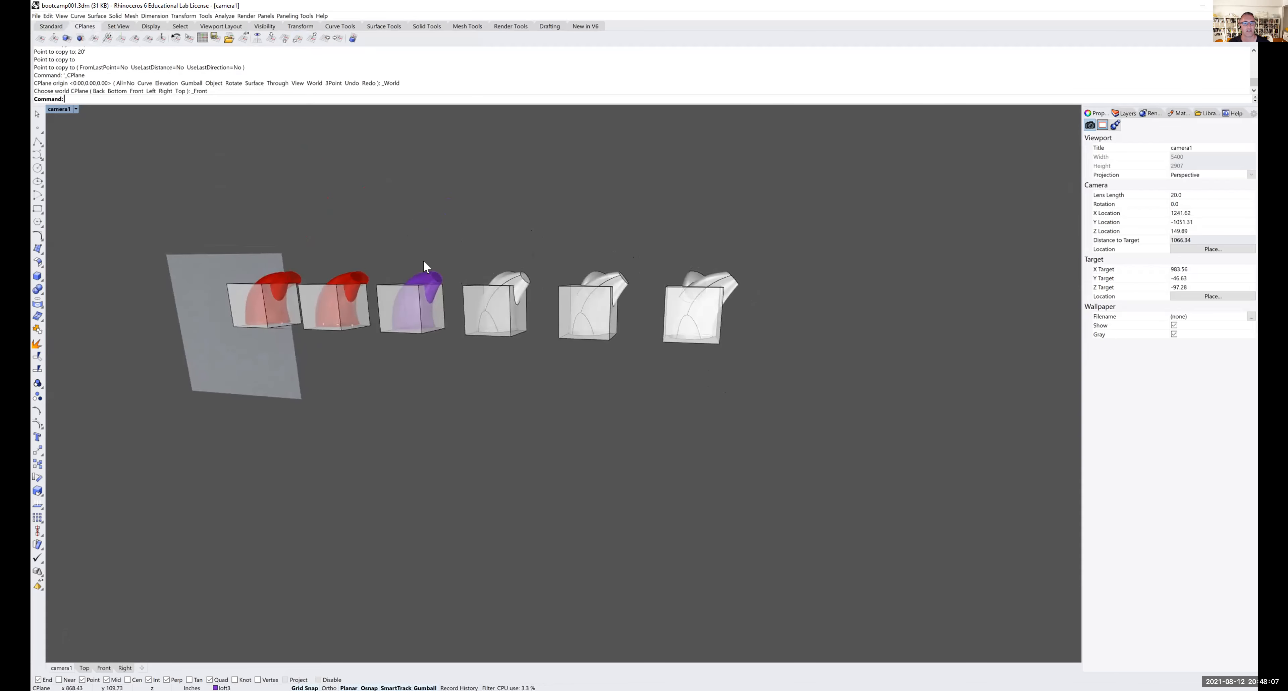
- Draw a vertical rectangular plane surface extending beyond the newest box on all sides, and set the construction plane to World Top
left_click(97, 16)
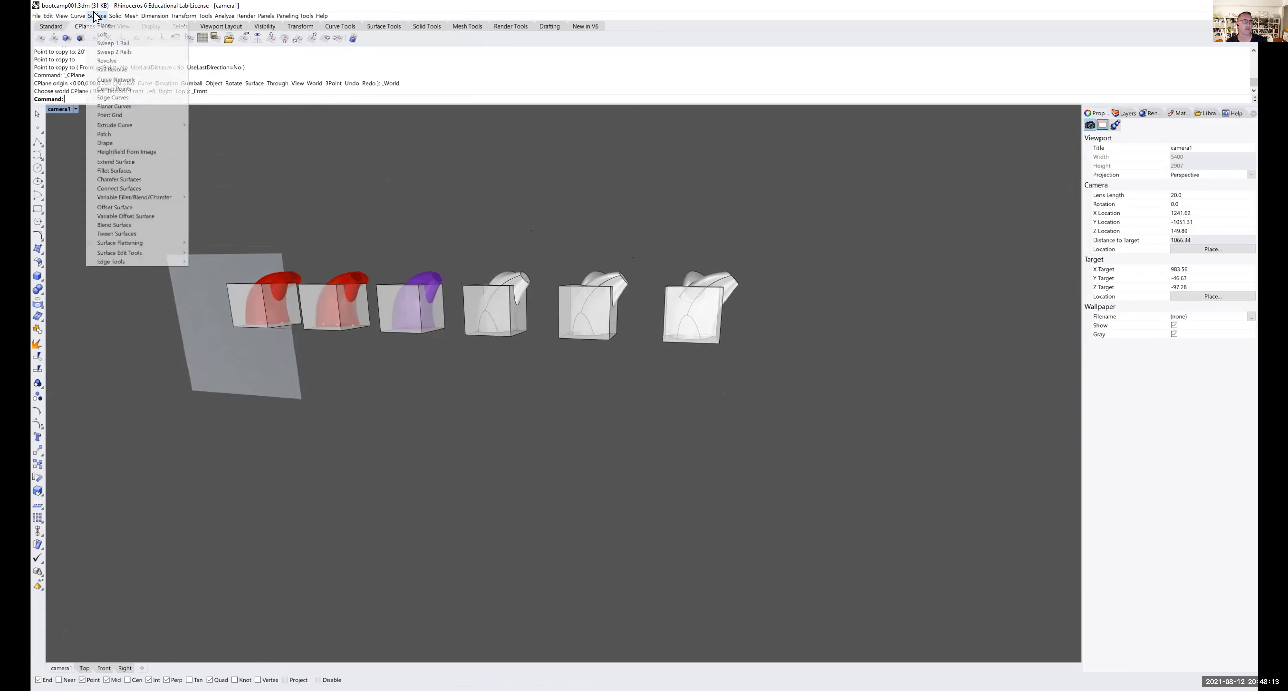
left_click(220, 25)
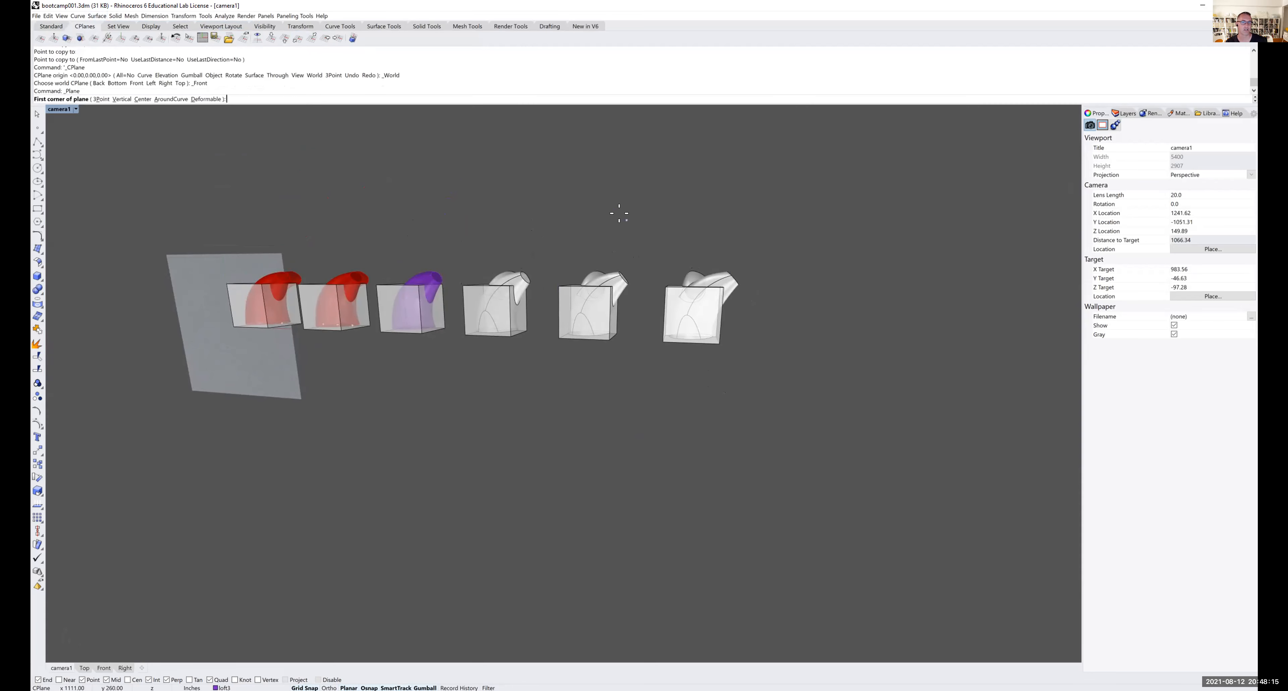
left_click(641, 225)
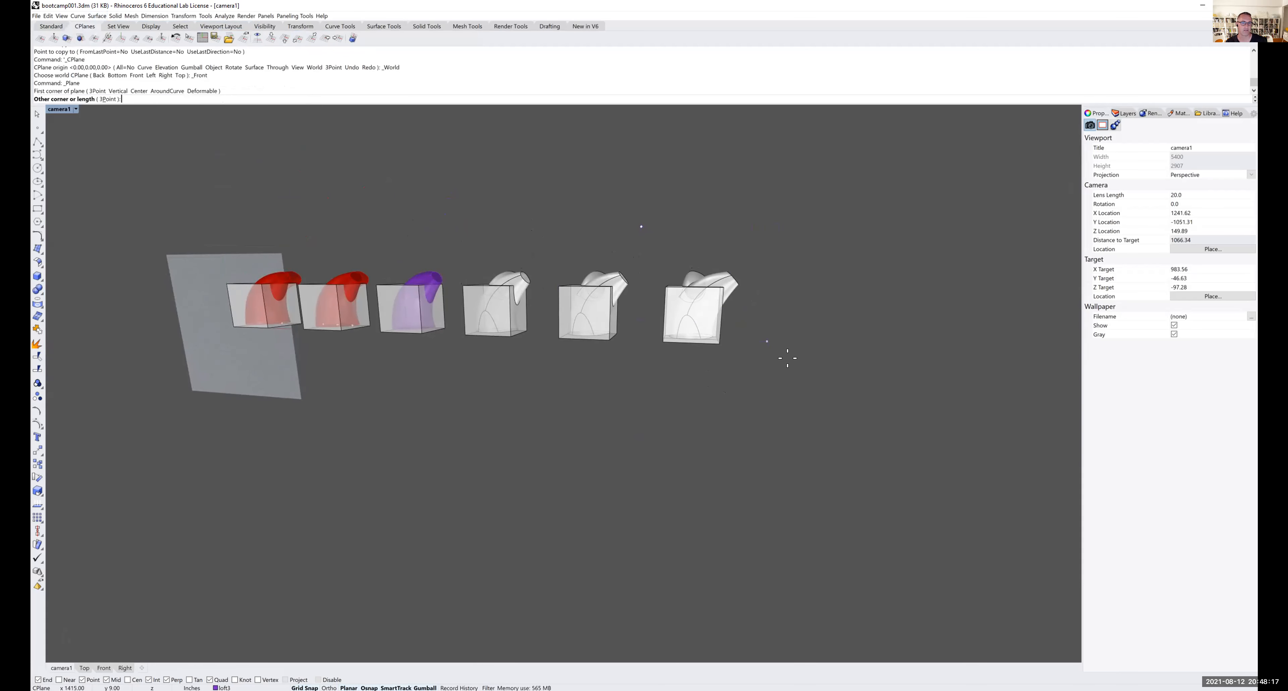
left_click(808, 393)
mouse_move(741, 345)
right_mouse_down()
mouse_move(696, 352)
mouse_move(690, 368)
mouse_move(691, 334)
mouse_move(724, 343)
right_mouse_up()
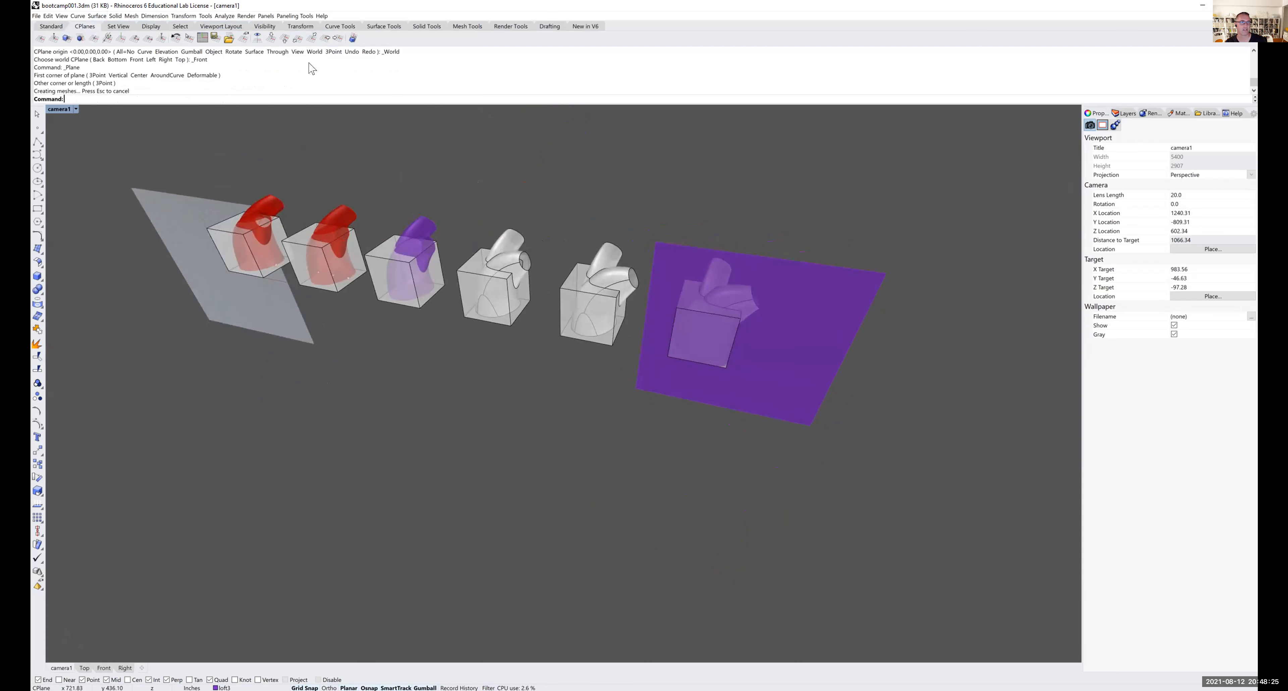
left_click(271, 39)
- Move the vertical plane back in depth so it slices through the middle of the last box and its tube form
left_click(760, 341)
right_click_drag(749, 366, 716, 355)
scroll(715, 354, "up", 4)
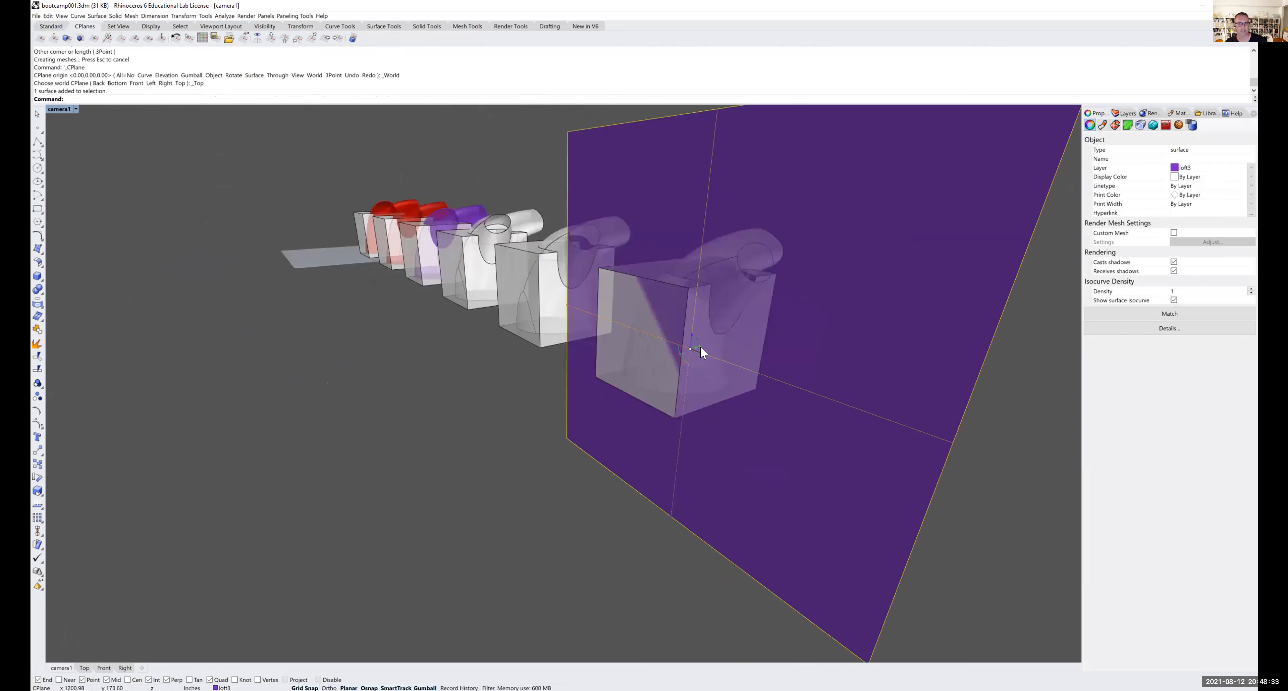
left_click_drag(700, 345, 740, 354)
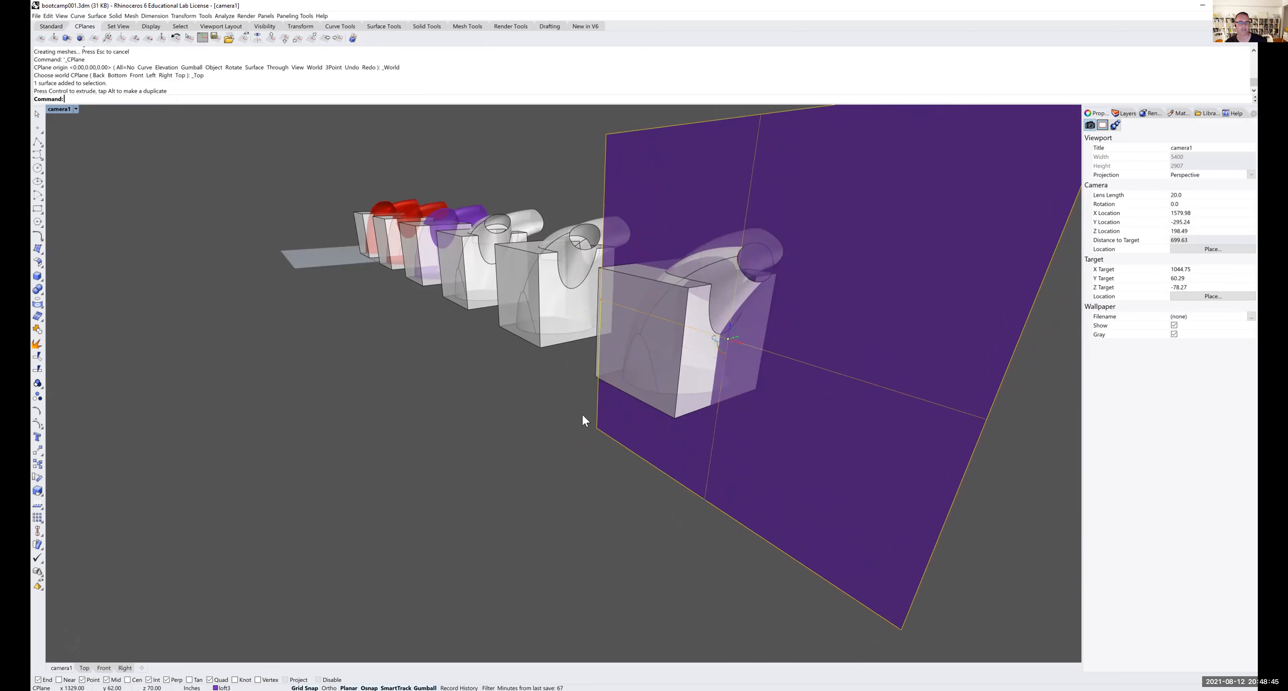
right_click_drag(442, 465, 476, 478)
right_click_drag(567, 473, 470, 499, "shift")
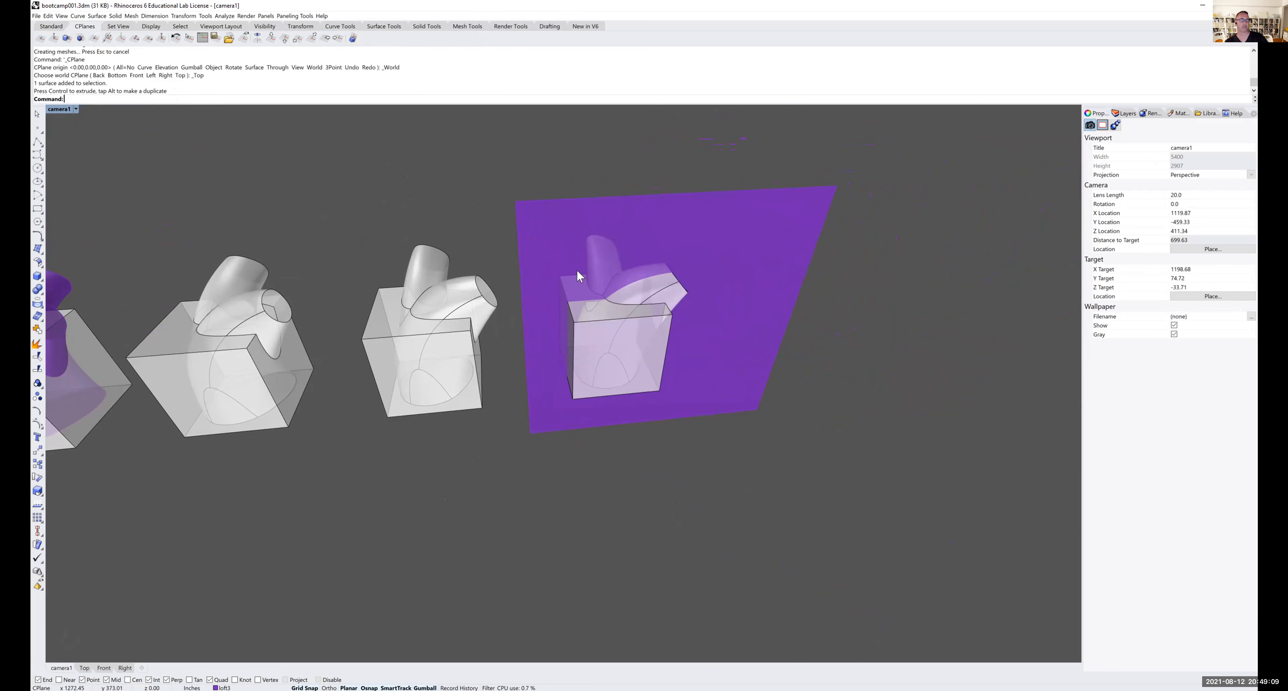
right_click_drag(540, 284, 541, 315)
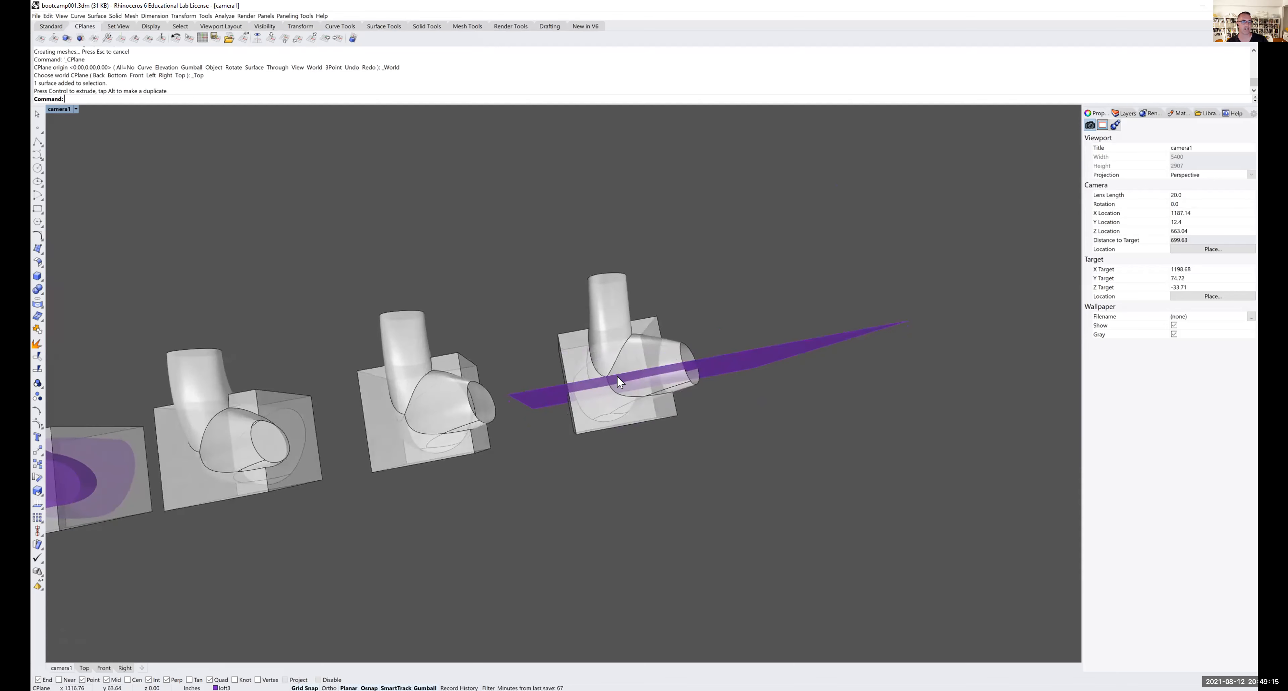
right_click_drag(627, 375, 585, 327)
right_click_drag(666, 356, 575, 294)
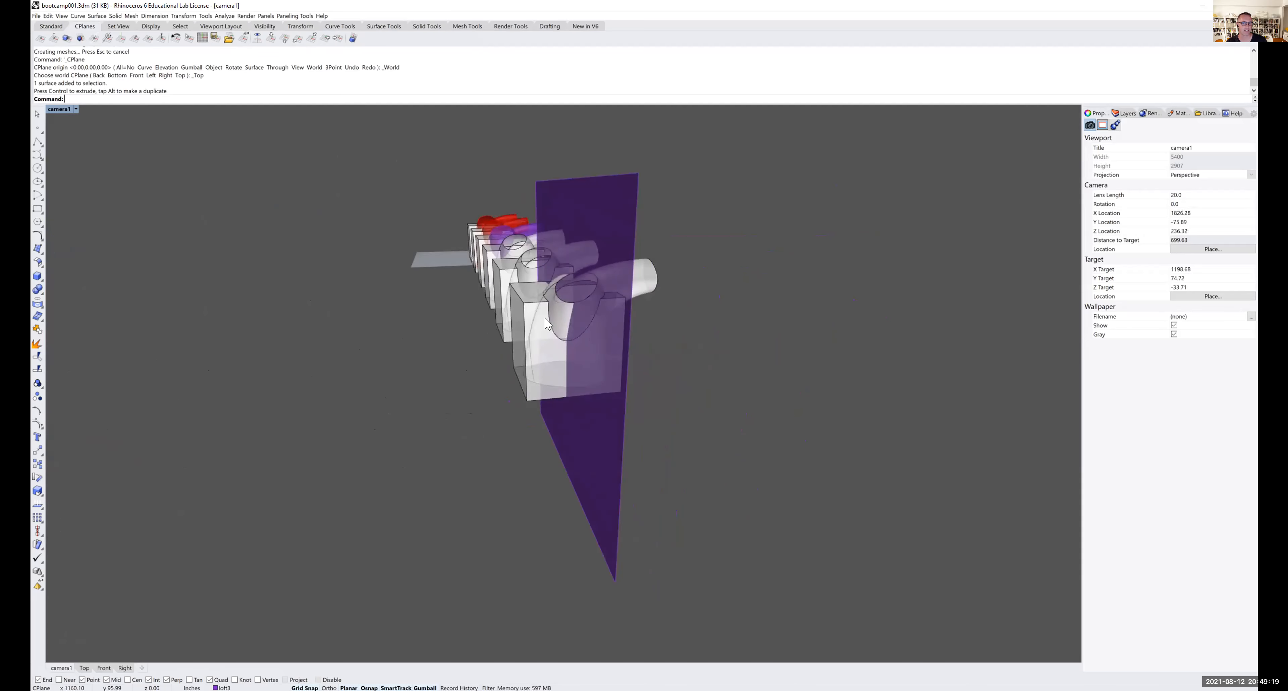
right_click_drag(533, 352, 575, 376)
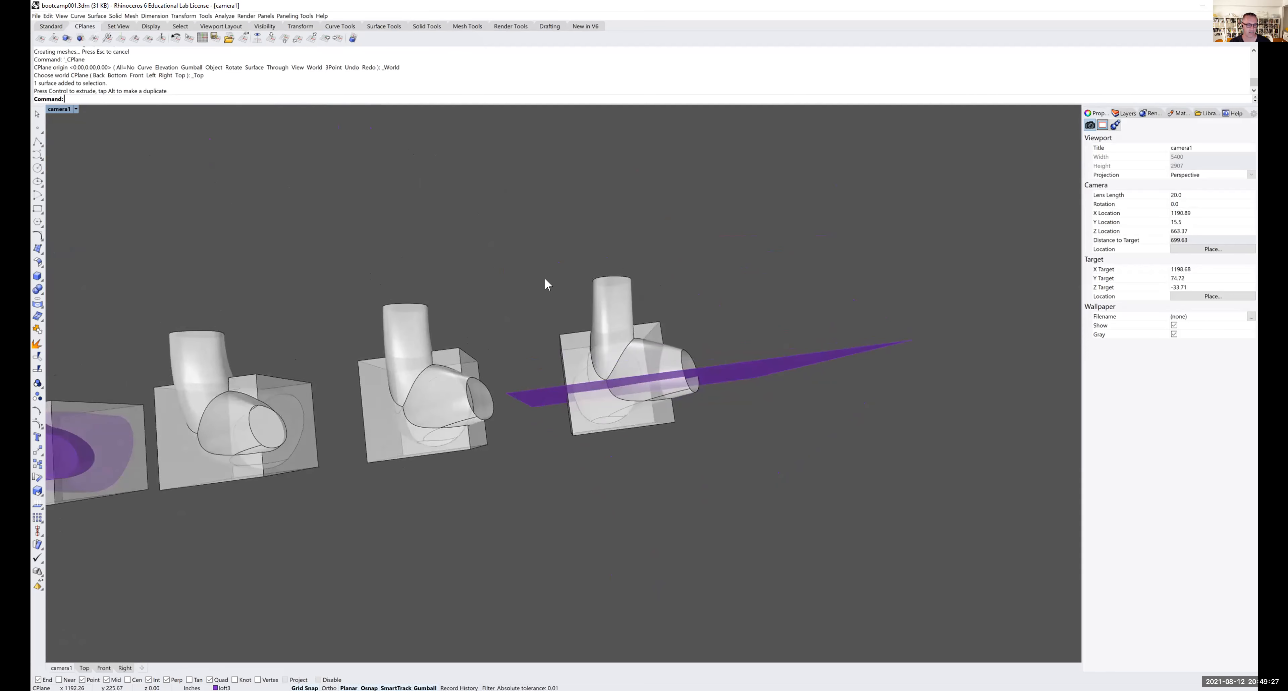
- Split the last box and its tube form using the vertical plane as the cutting object
type("plit")
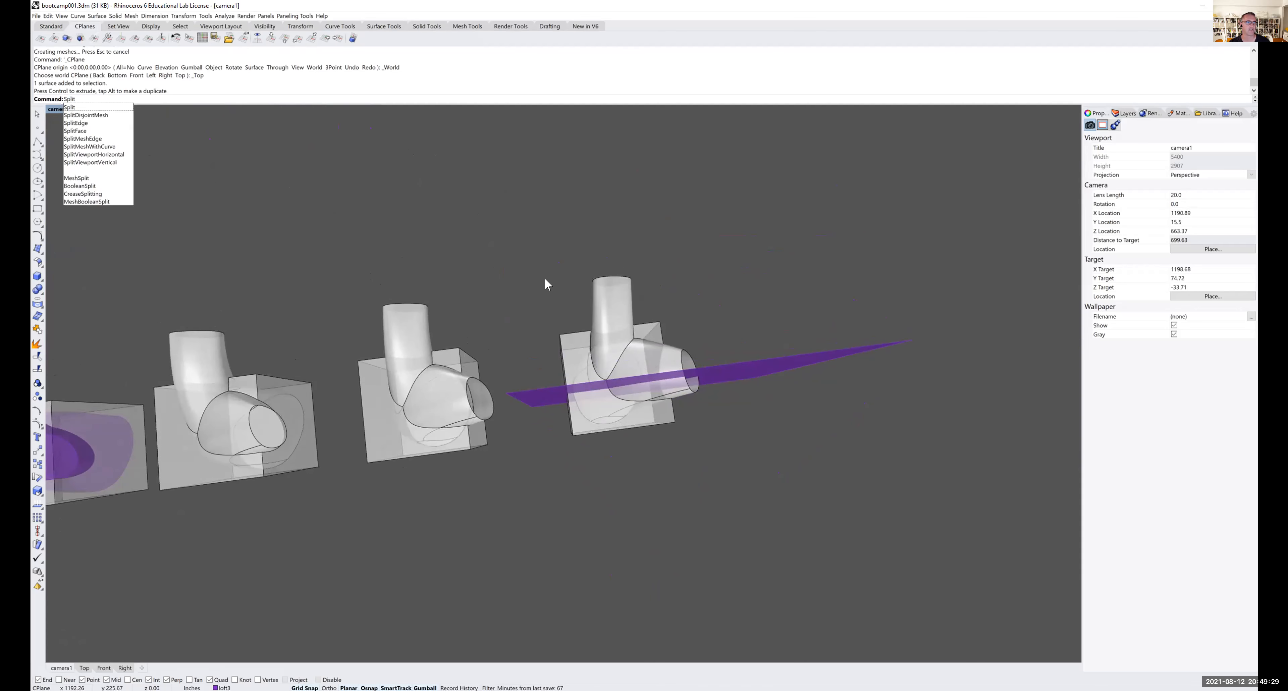
key("Return")
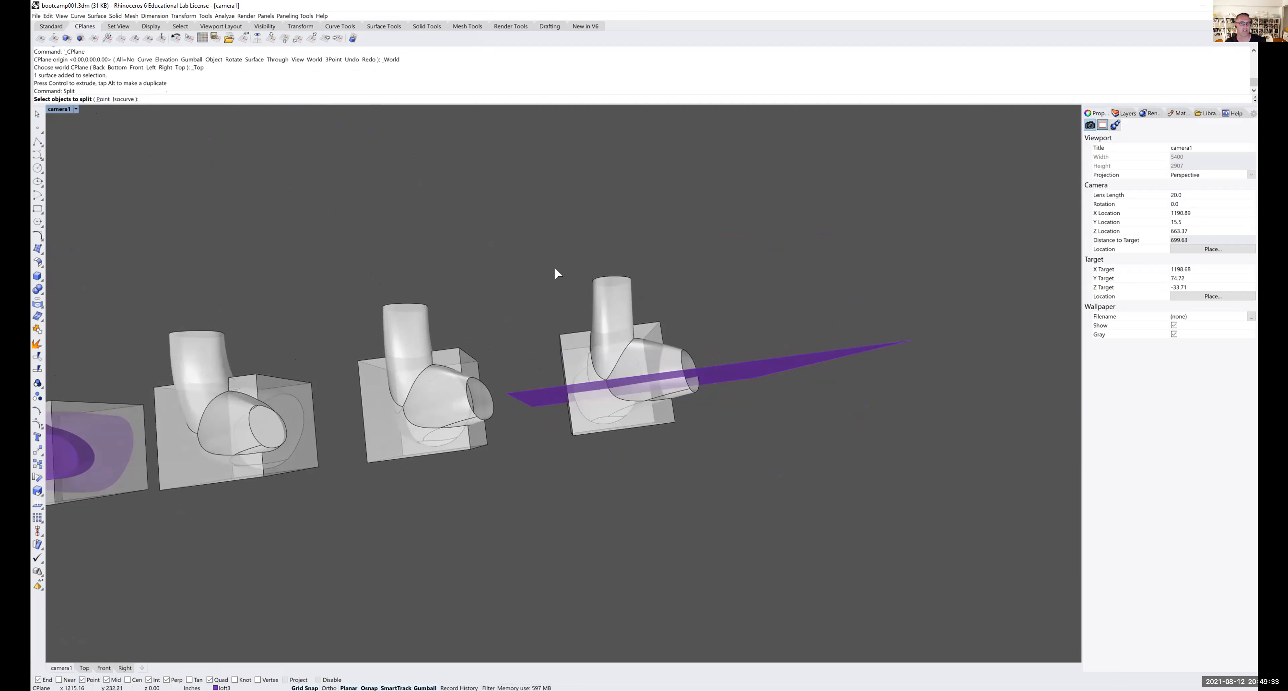
left_click_drag(618, 342, 738, 463)
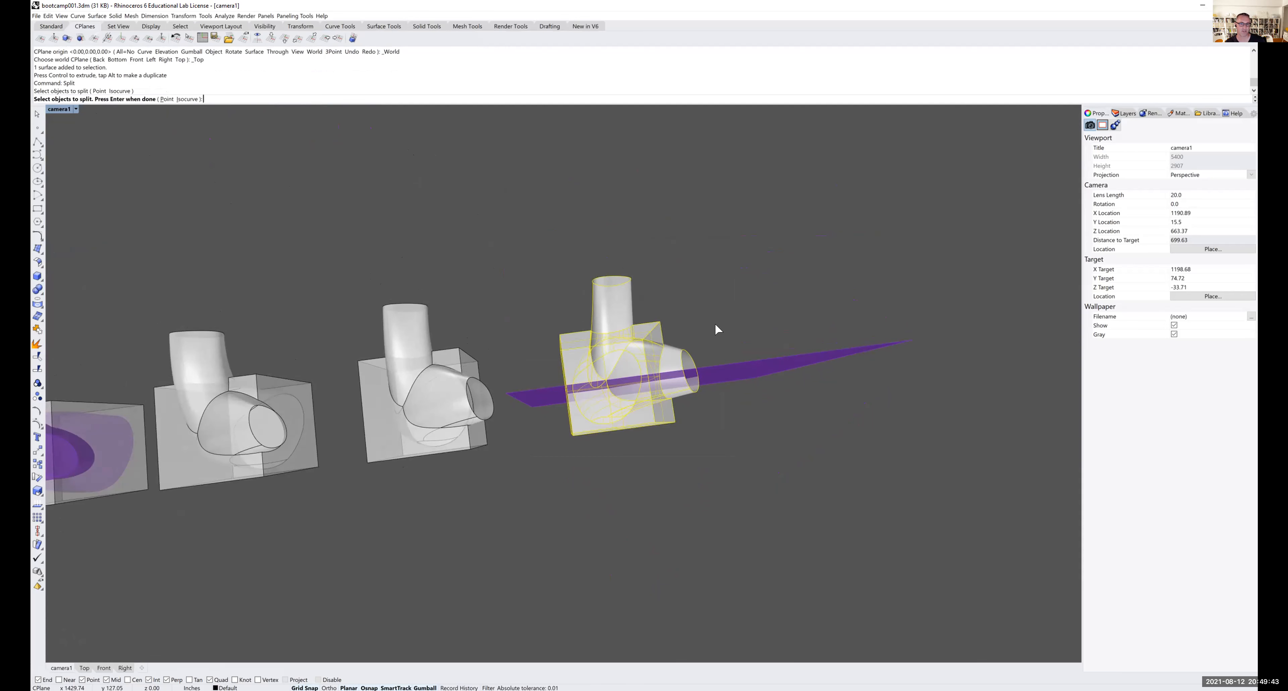
key("Return")
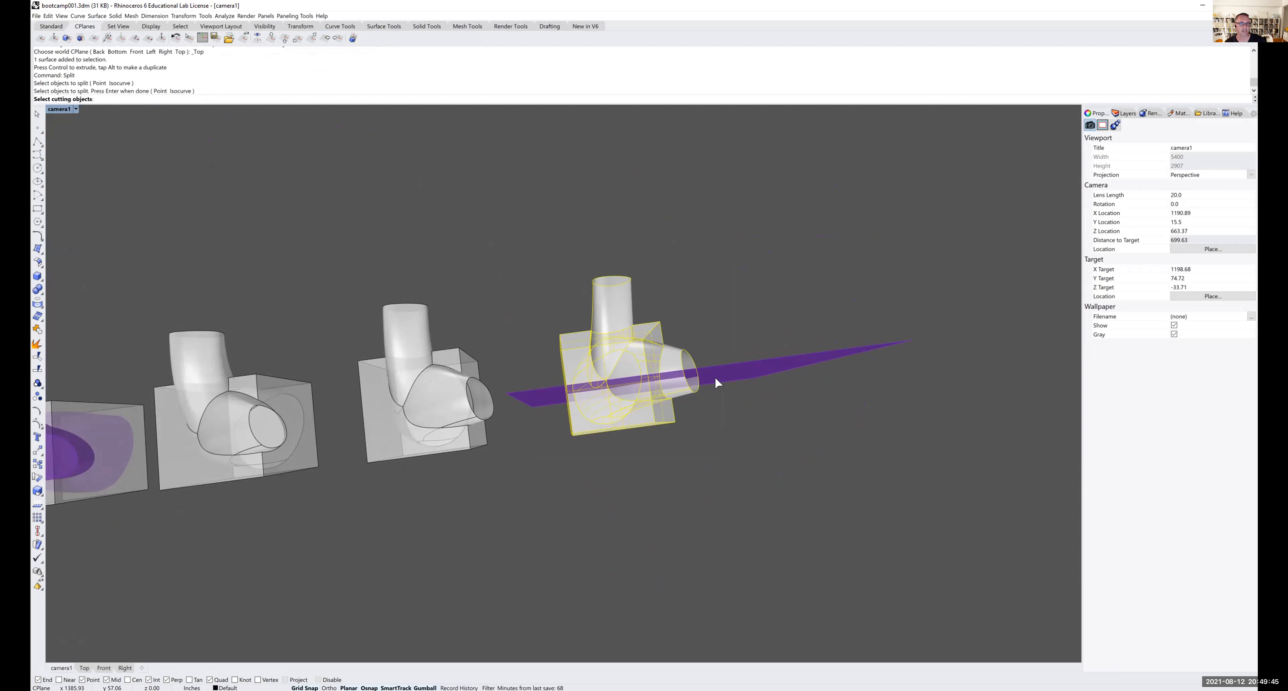
left_click(745, 369)
key("Return")
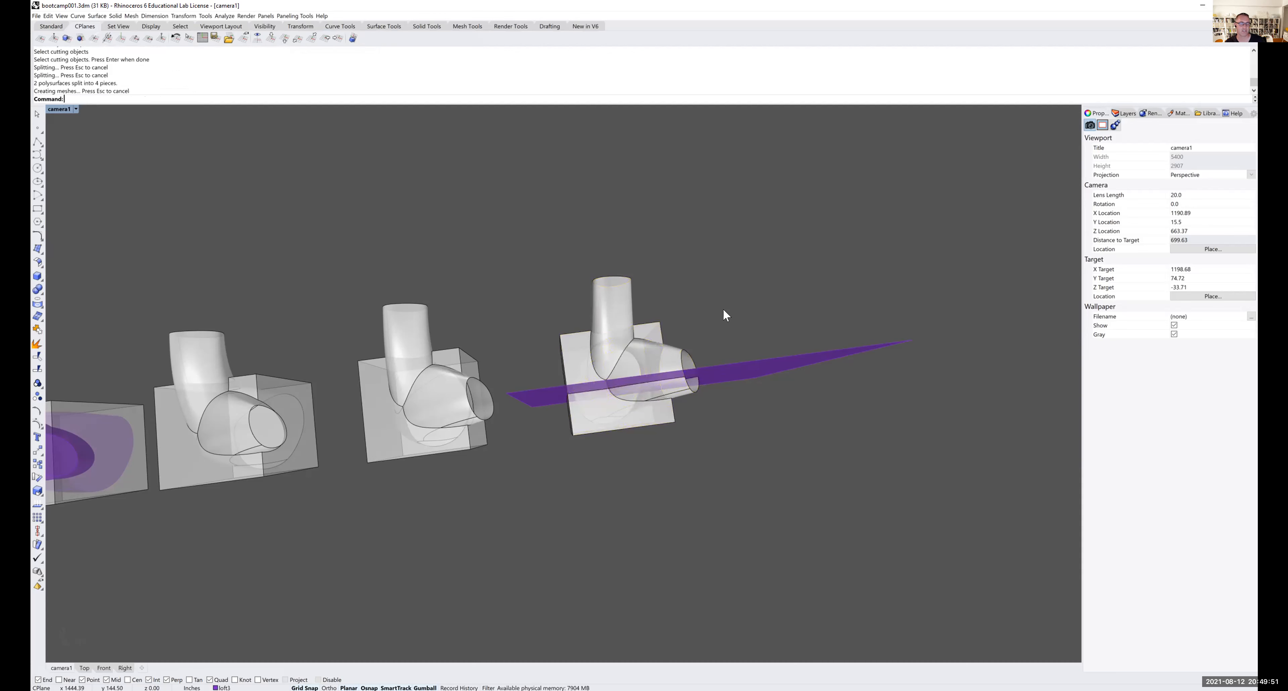
- Delete the cutting plane and hide the front halves of the split box and tube form
right_click_drag(710, 322, 700, 378)
left_click(723, 352)
key("Delete")
left_click_drag(727, 462, 546, 403)
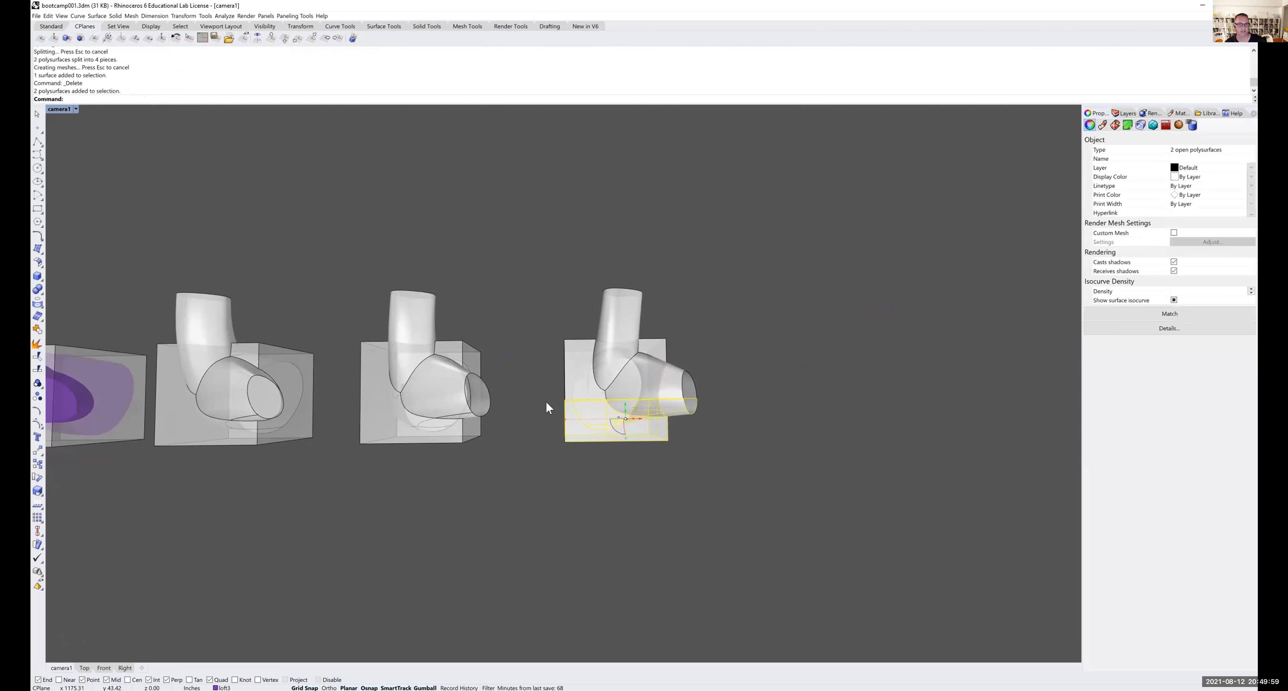
mouse_move(579, 413)
right_mouse_down()
mouse_move(623, 377)
mouse_move(575, 367)
mouse_move(579, 409)
right_mouse_up()
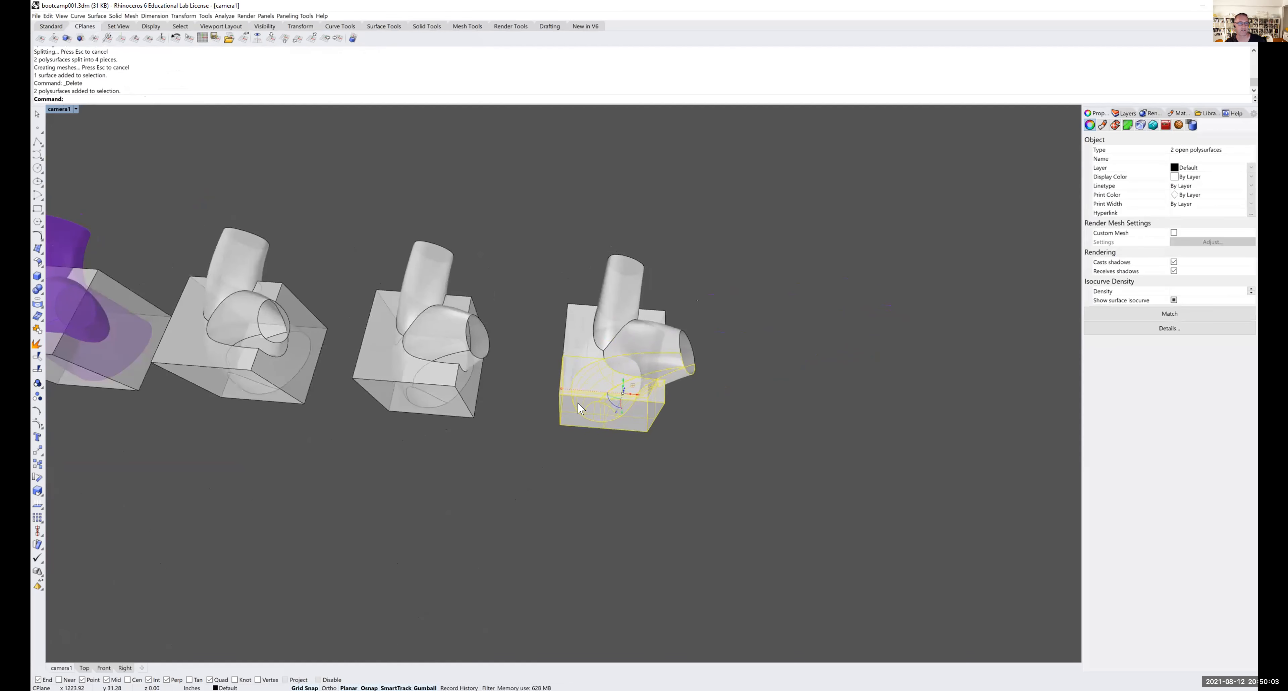
left_click(64, 28)
left_click(322, 39)
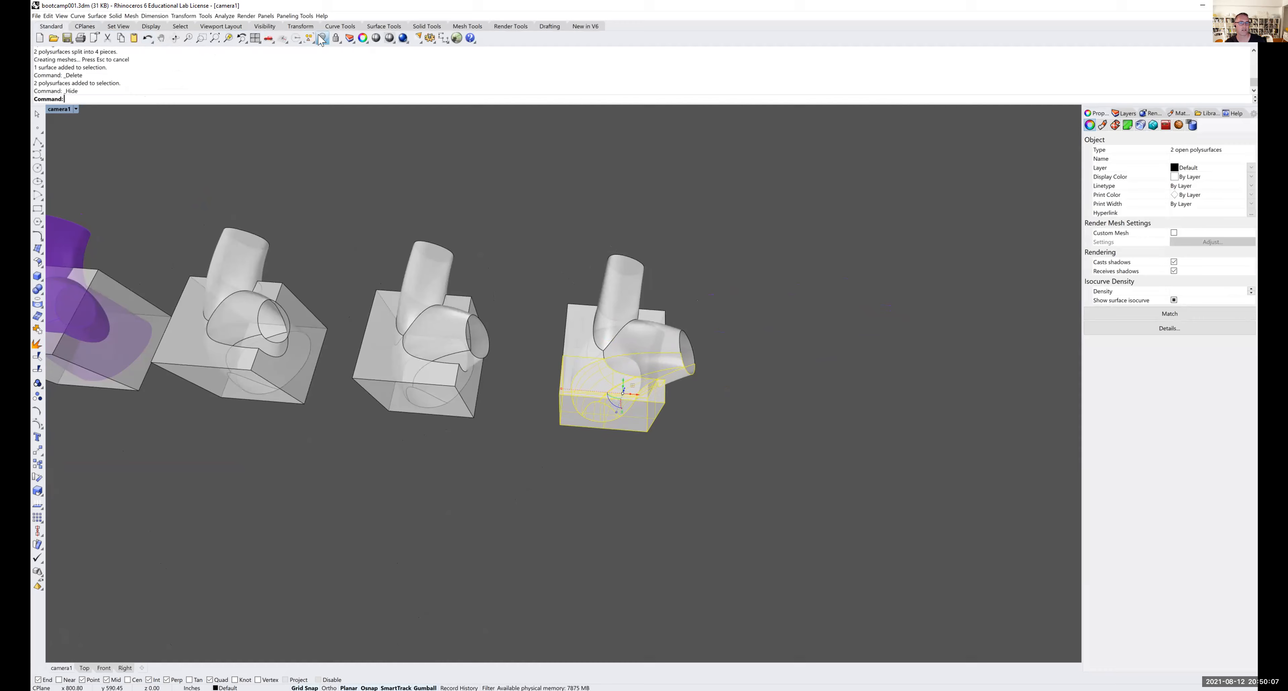
- Cap the open section of the remaining back half of the box to make it a closed solid
right_click_drag(529, 238, 537, 269)
scroll(587, 332, "up", 8)
right_click_drag(602, 322, 586, 359, "shift")
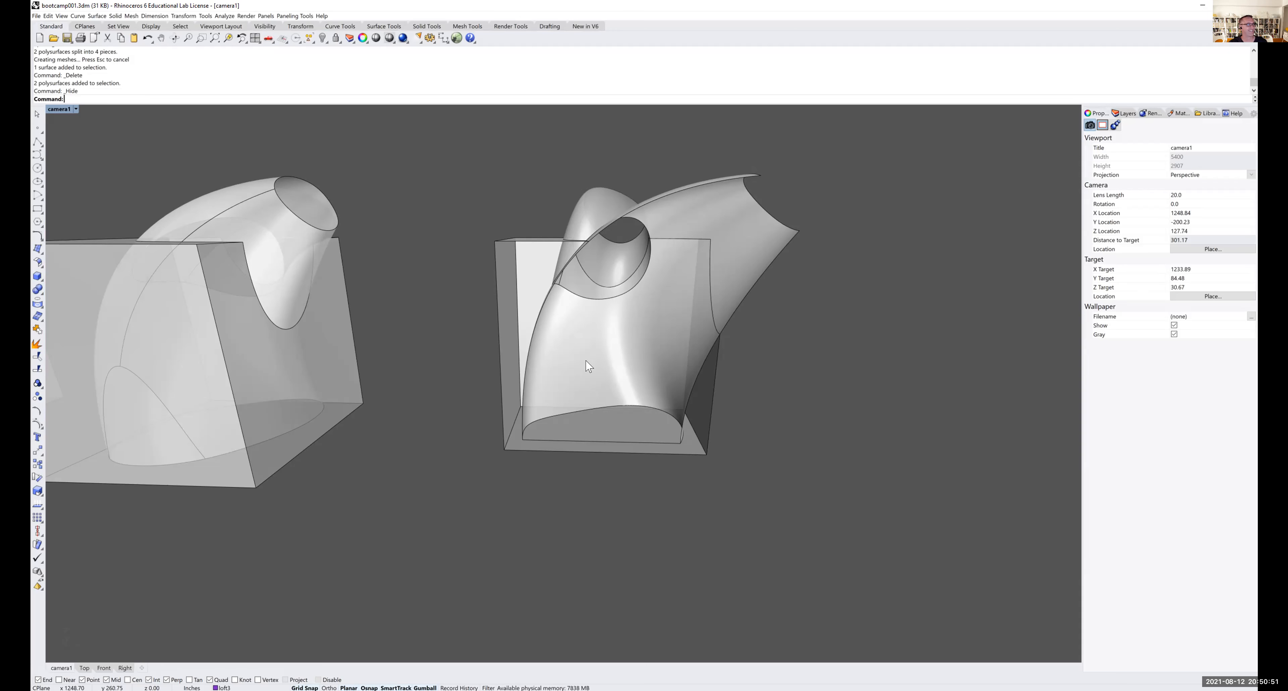
mouse_move(686, 437)
right_mouse_down()
mouse_move(621, 425)
mouse_move(701, 449)
mouse_move(694, 438)
right_mouse_up()
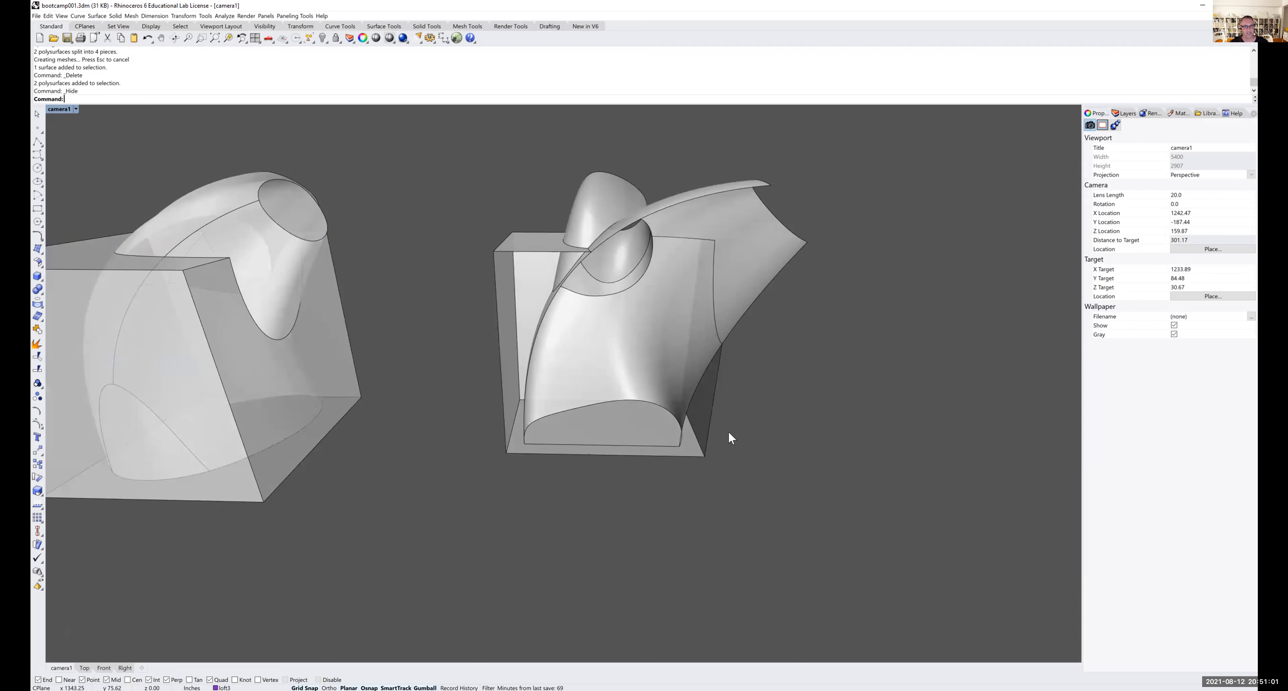
right_click_drag(711, 439, 707, 437)
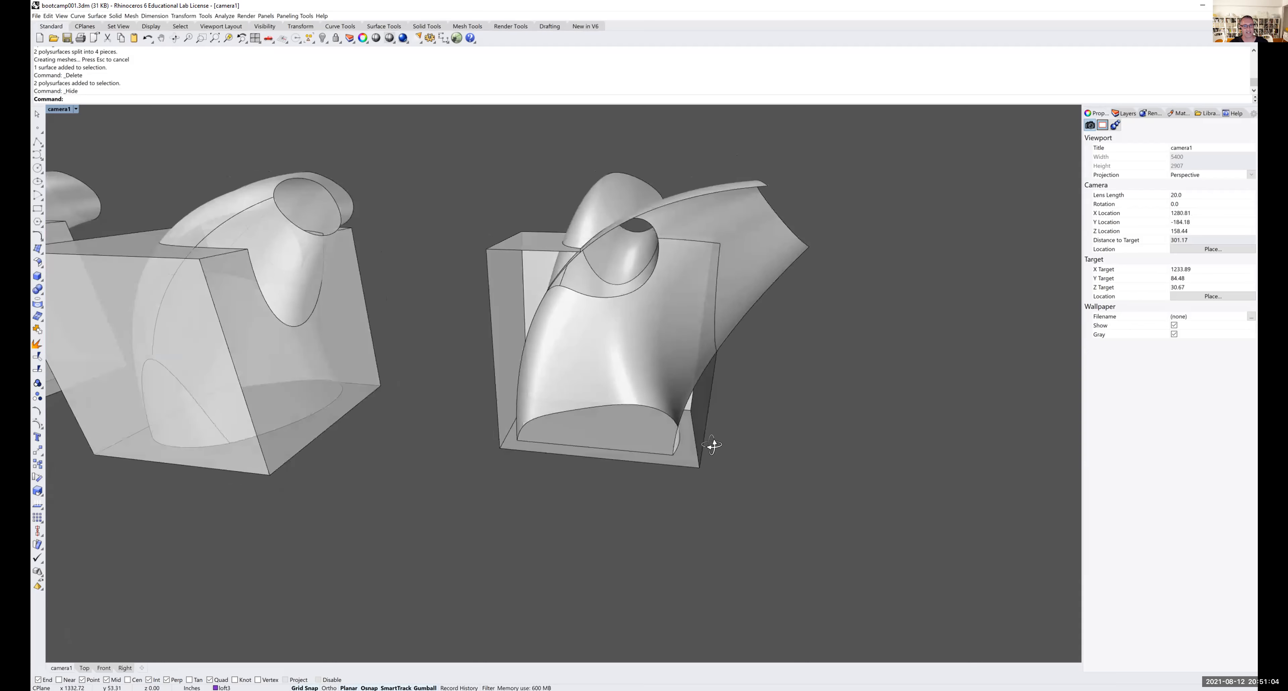
scroll(522, 281, "up", 2)
mouse_move(523, 295)
right_mouse_down()
mouse_move(495, 295)
mouse_move(510, 295)
right_mouse_up()
left_click(511, 300)
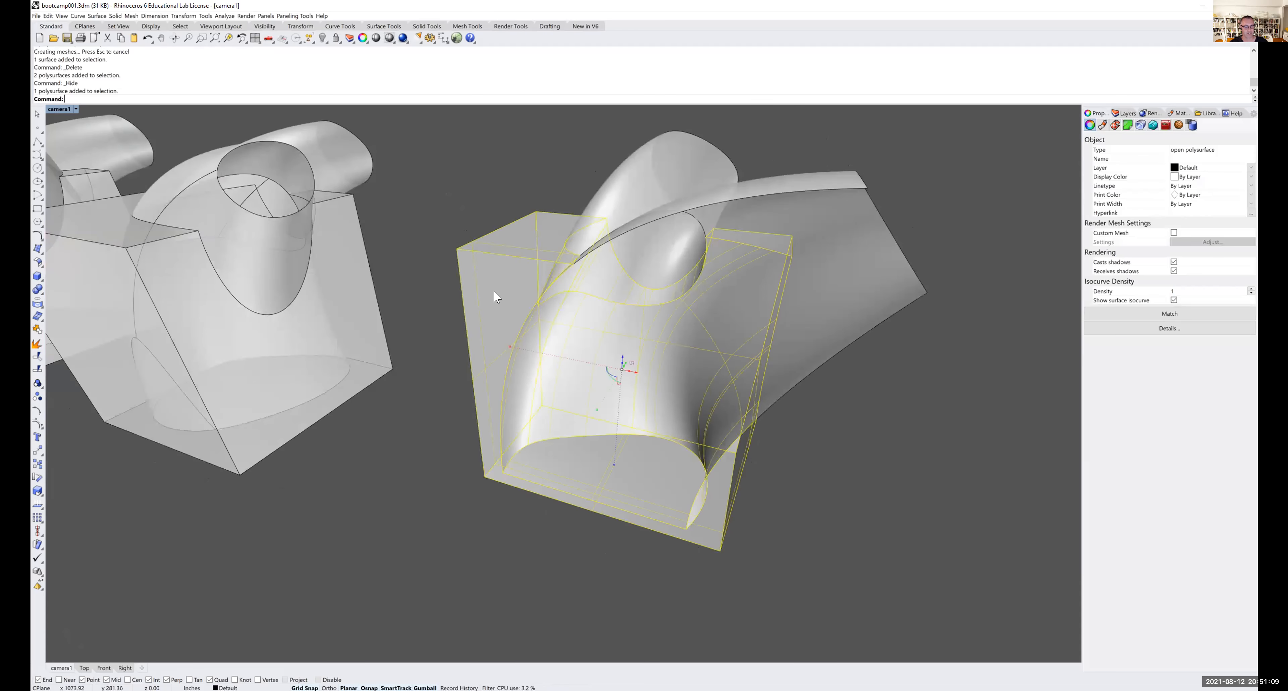
type("cap")
key("Return")
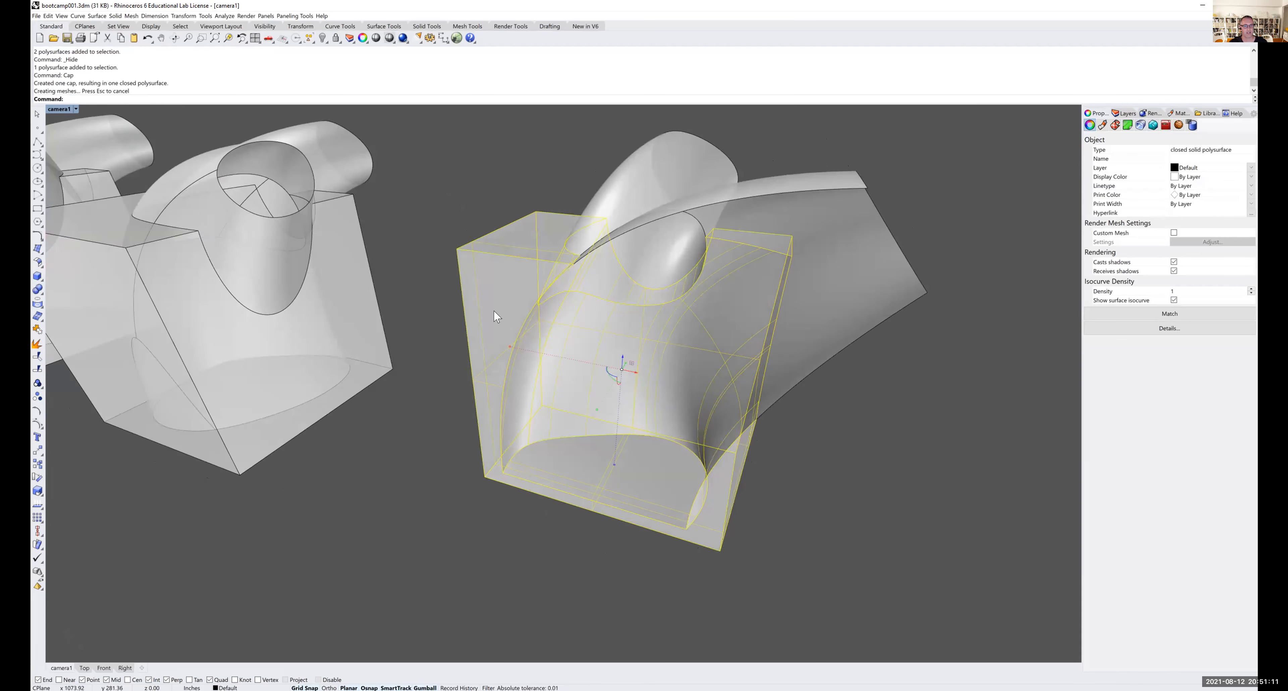
key("Escape")
right_click_drag(776, 518, 742, 501)
left_click(715, 495)
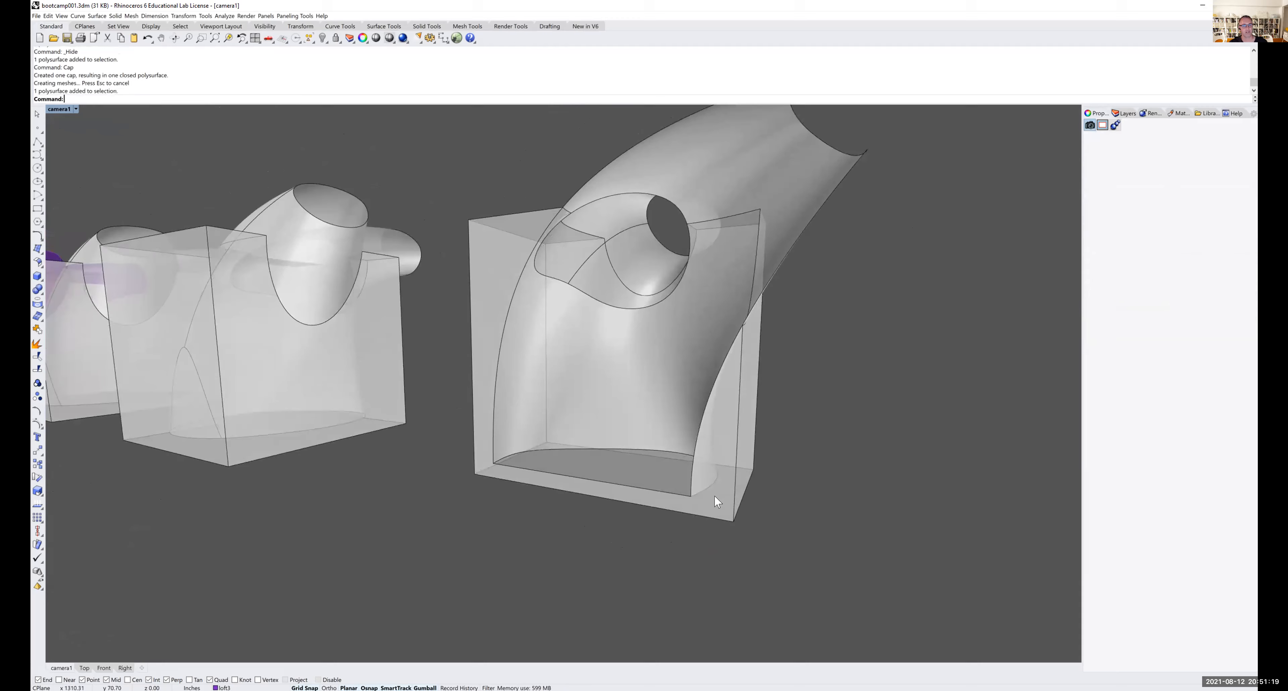
- Explode the capped back half of the box into separate surfaces
left_click(799, 448)
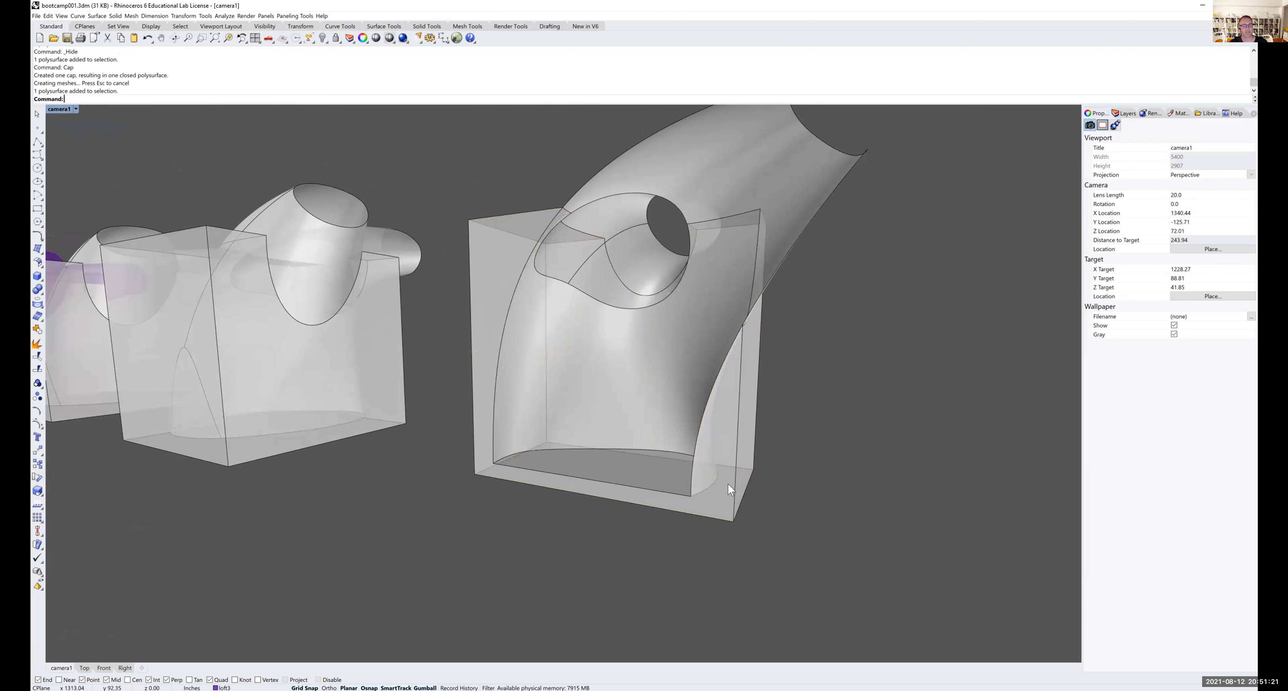
left_click(716, 495)
type("X")
key("Return")
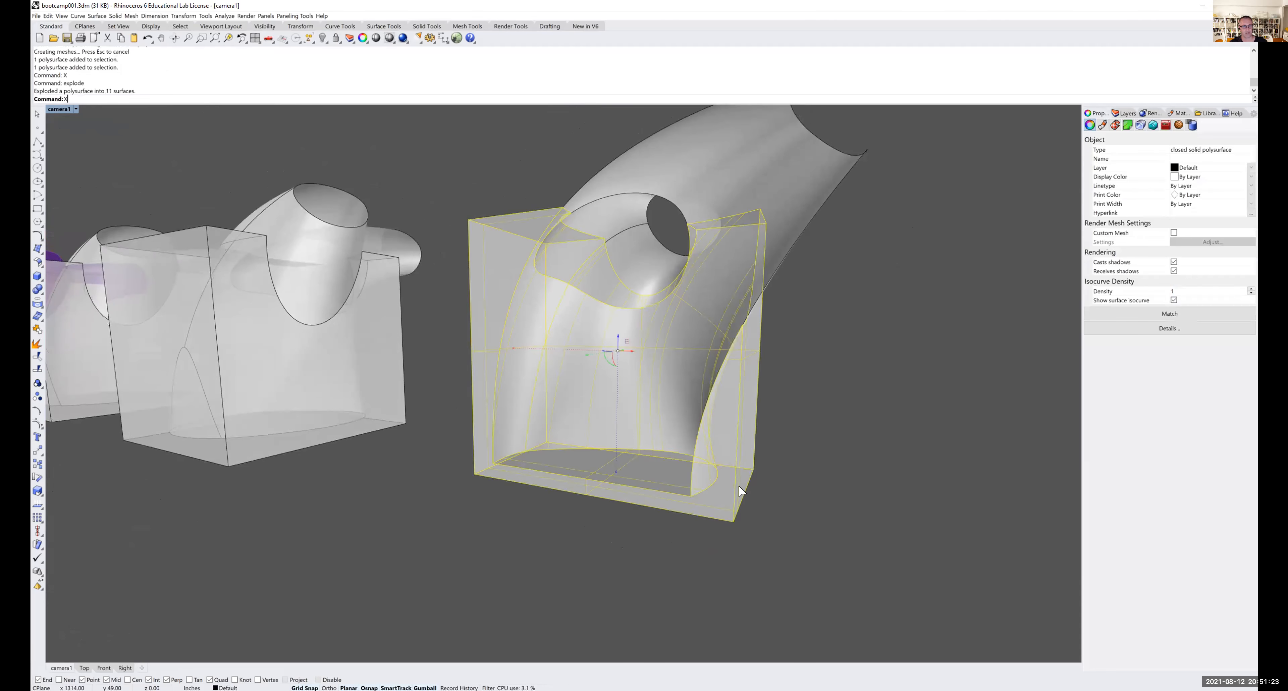
- Set the display color of the box's front cut face to Magenta
left_click(805, 450)
left_click(725, 504)
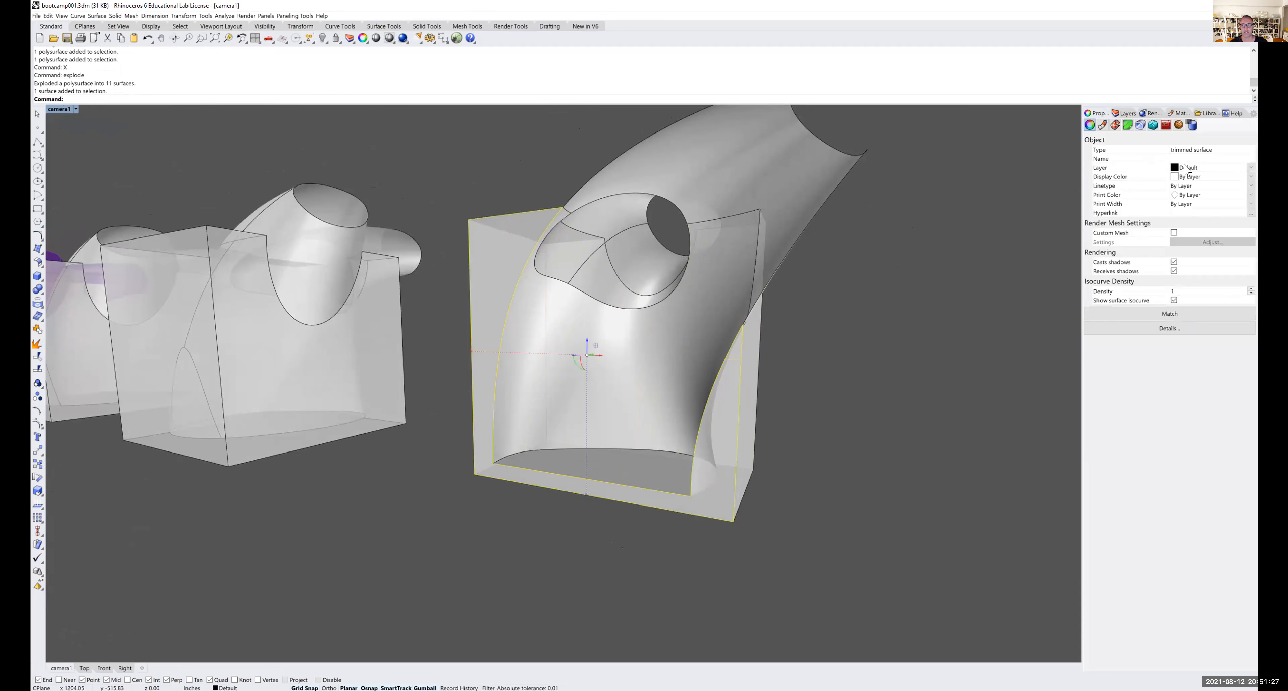
left_click(1185, 177)
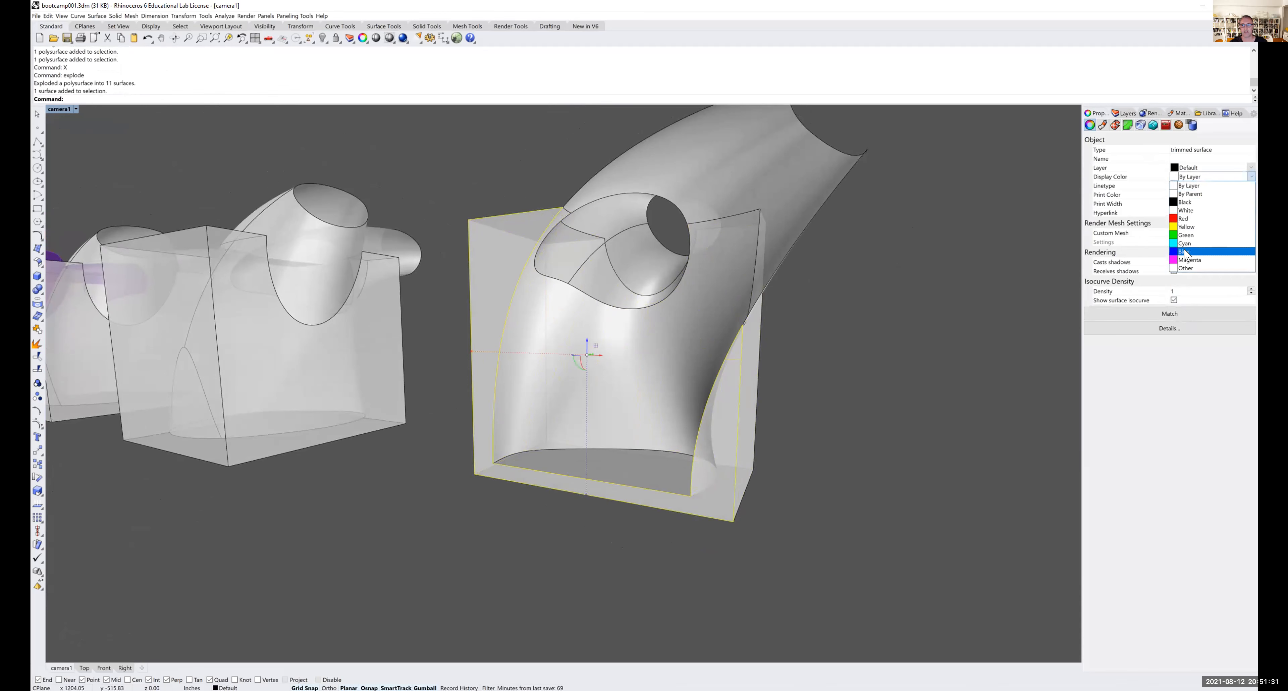
left_click(1186, 259)
left_click(939, 353)
right_click_drag(867, 432, 838, 450)
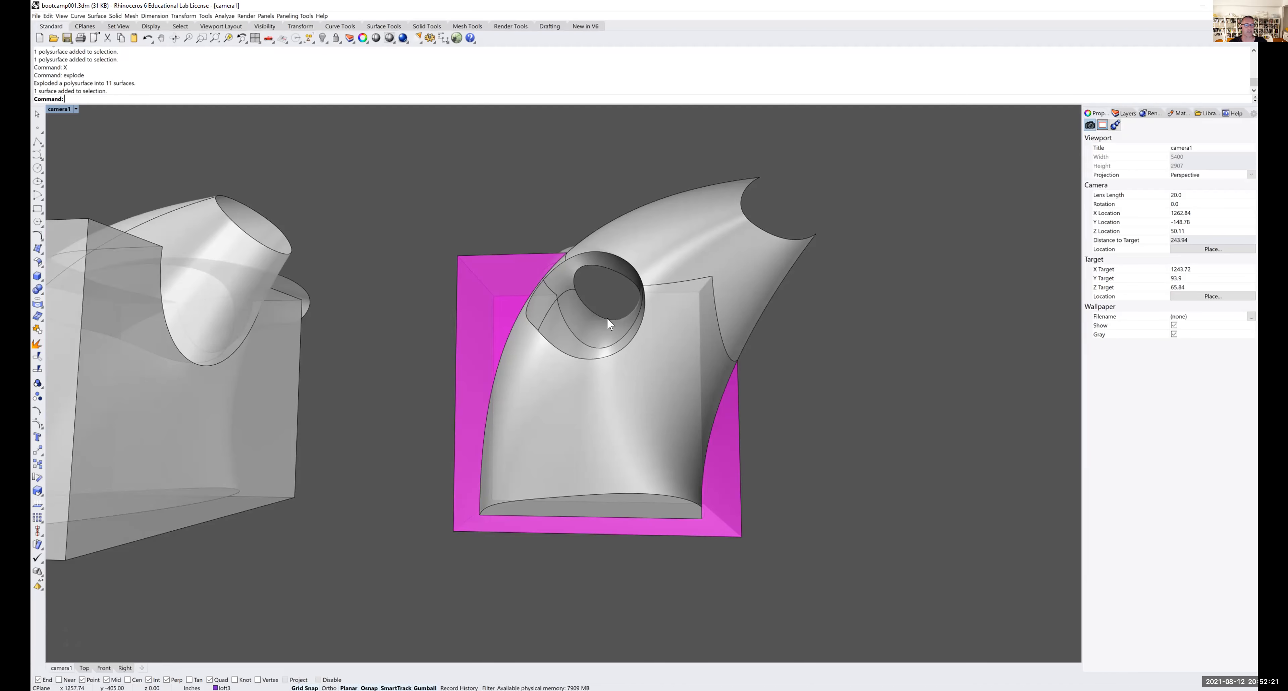
right_click_drag(607, 317, 485, 383)
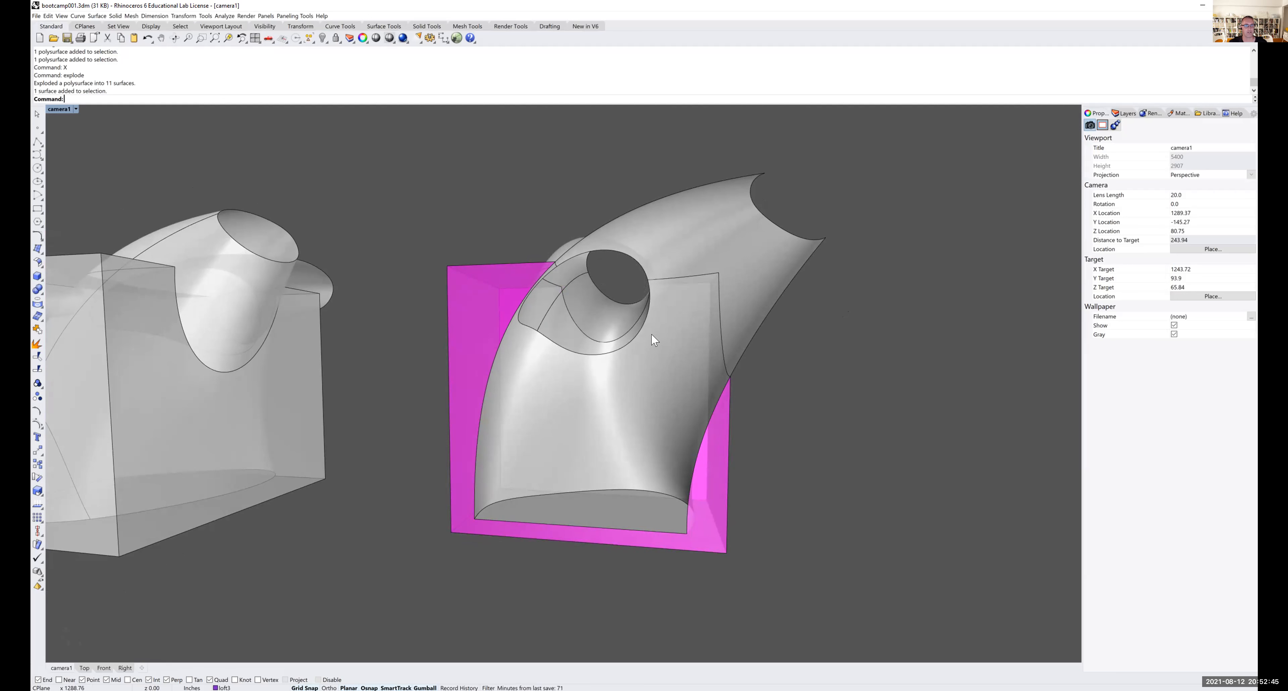
- Group all surfaces of the exploded back half together with its half of the tube form
scroll(651, 335, "down", 4)
right_click_drag(651, 335, 663, 371)
left_click_drag(766, 500, 513, 188)
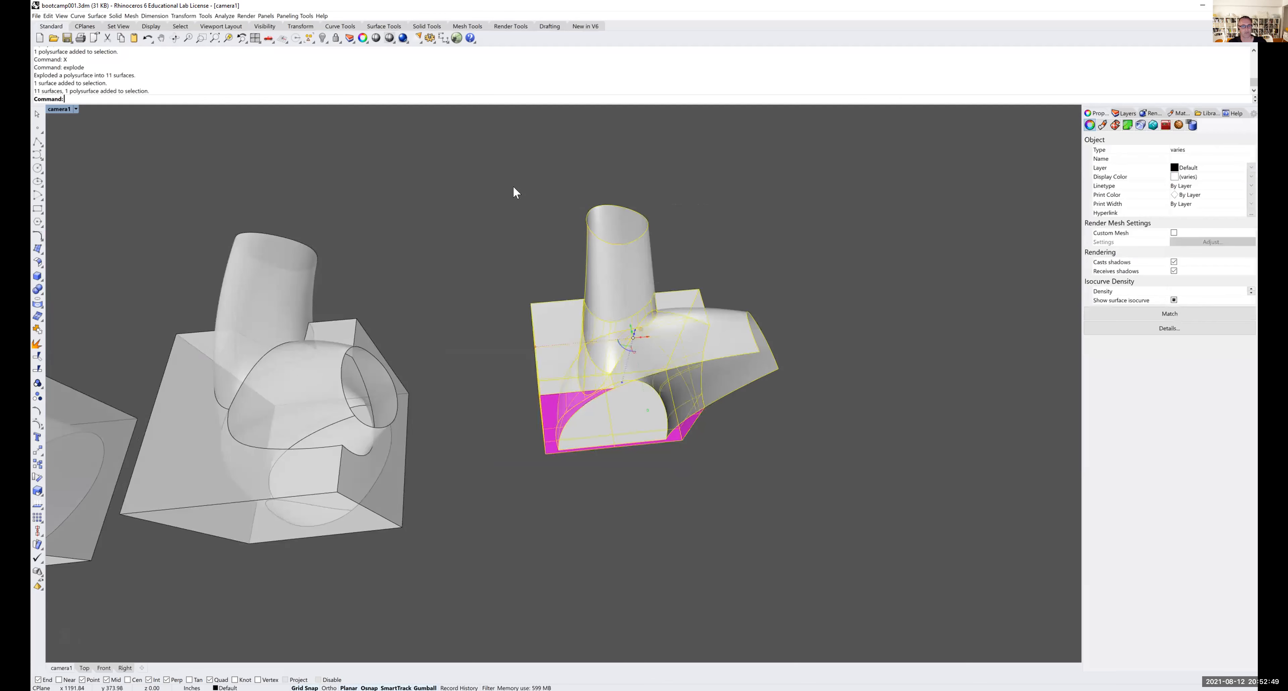
key("ctrl+g")
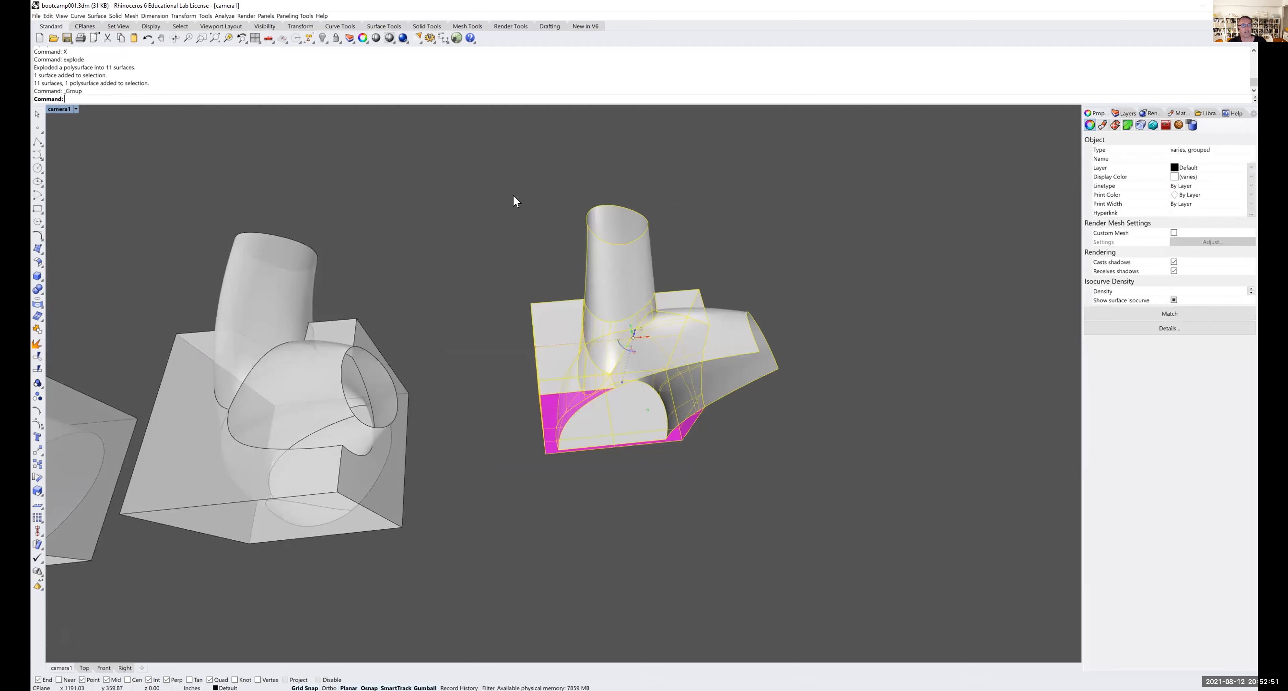
left_click(515, 194)
- Show the hidden front halves of the box and tube form and group them together
right_click(323, 39)
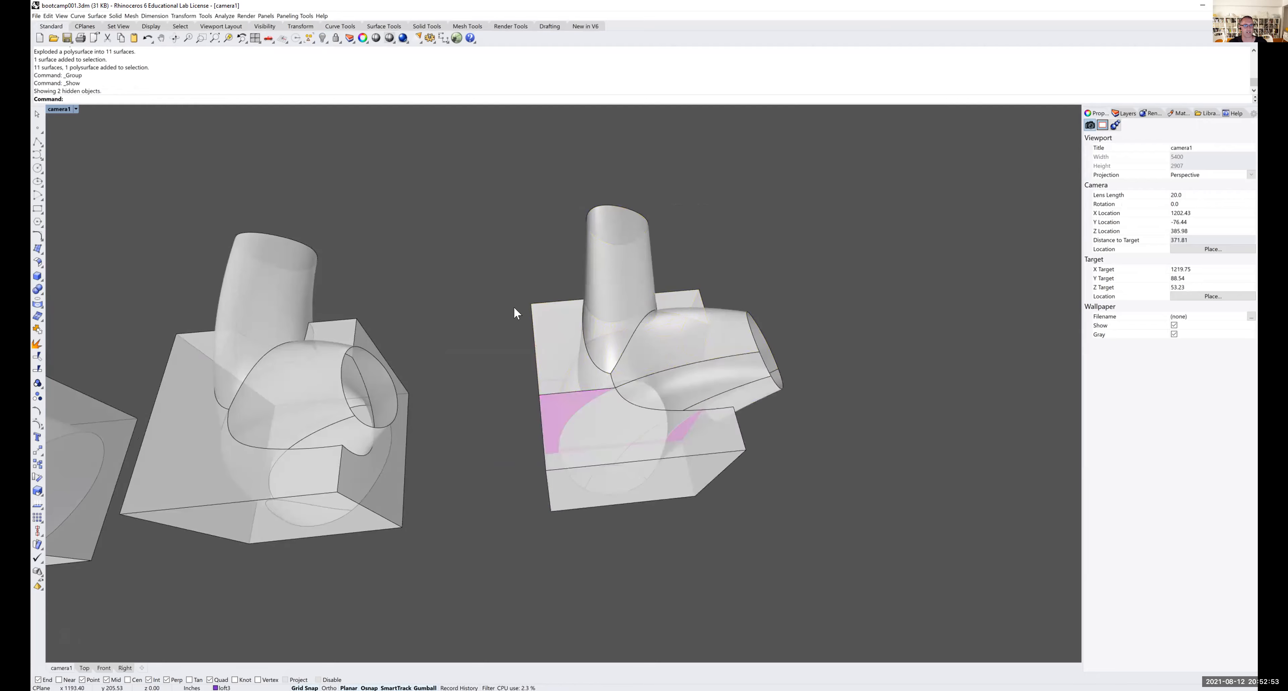
right_click_drag(535, 325, 534, 355)
left_click_drag(490, 378, 886, 580)
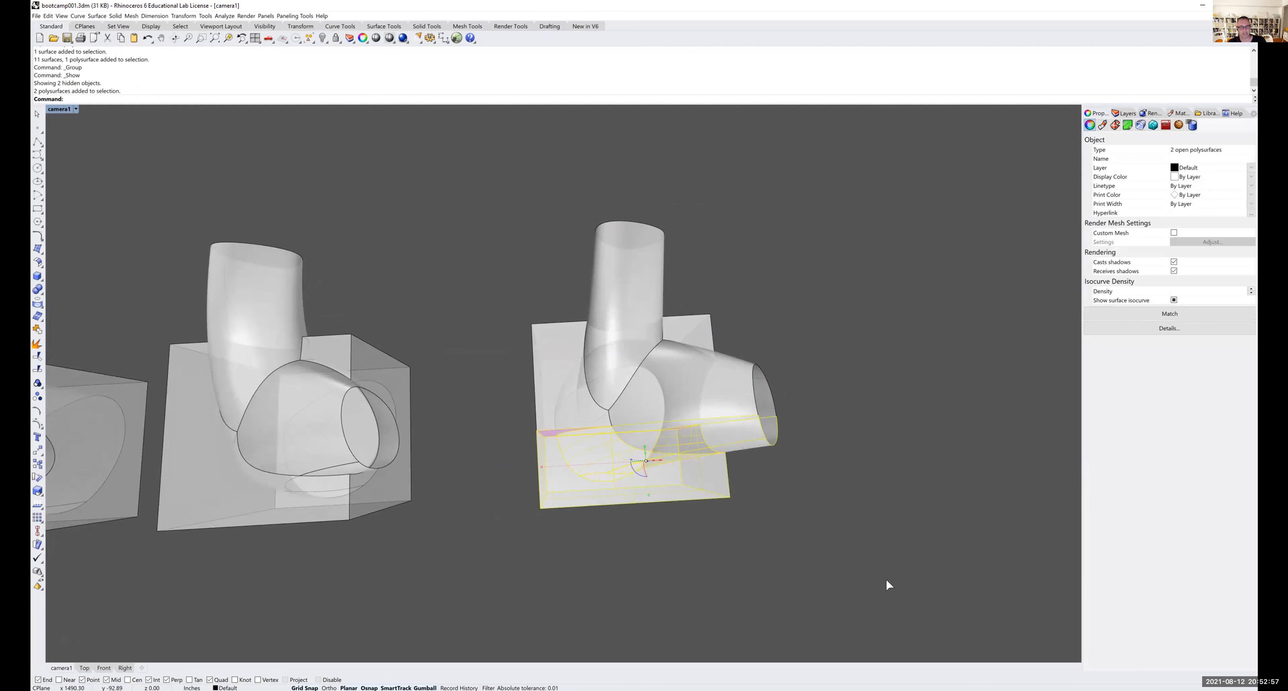
key("ctrl+g")
right_click_drag(829, 516, 699, 488)
left_click(685, 501)
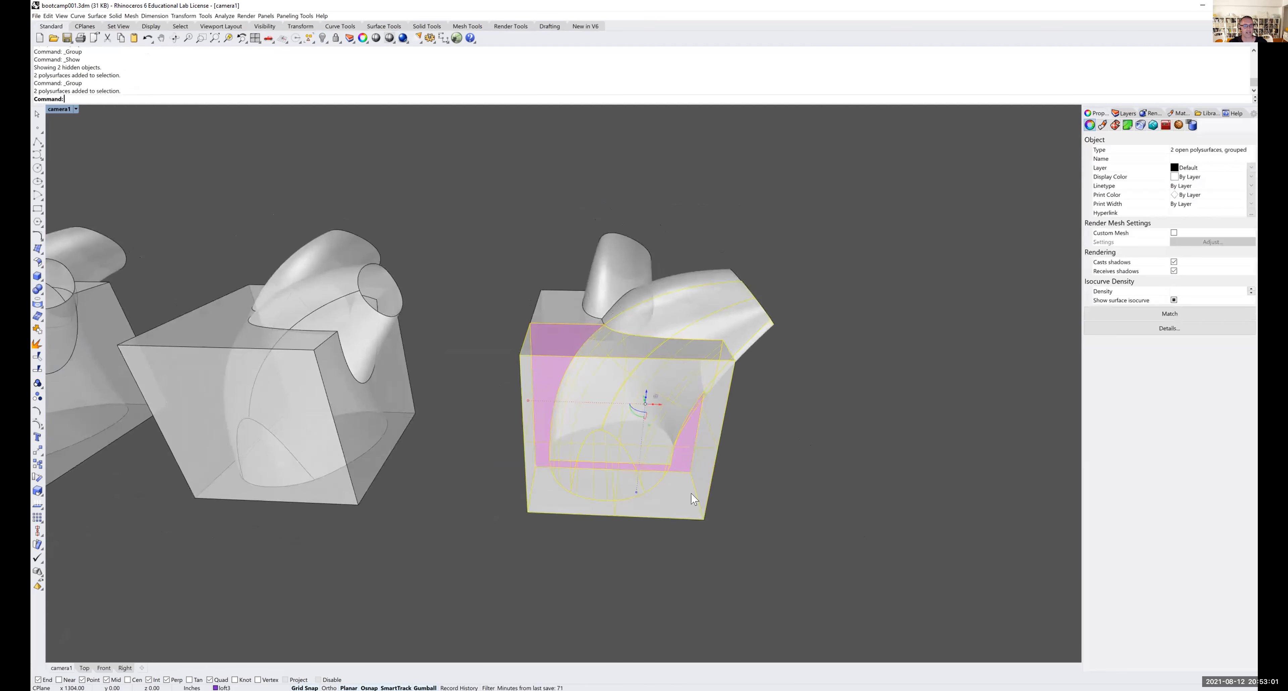
- Hide the grouped front half to expose the magenta cut face
right_click_drag(655, 394, 631, 369)
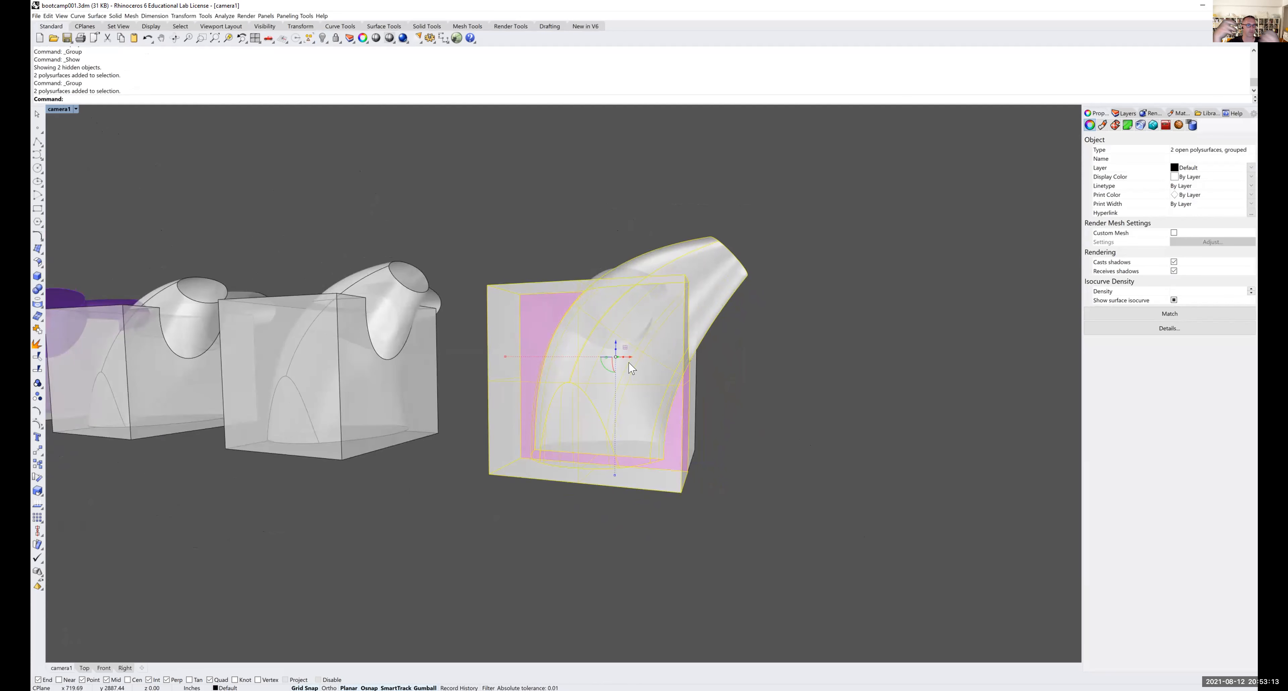
right_click_drag(612, 353, 638, 355)
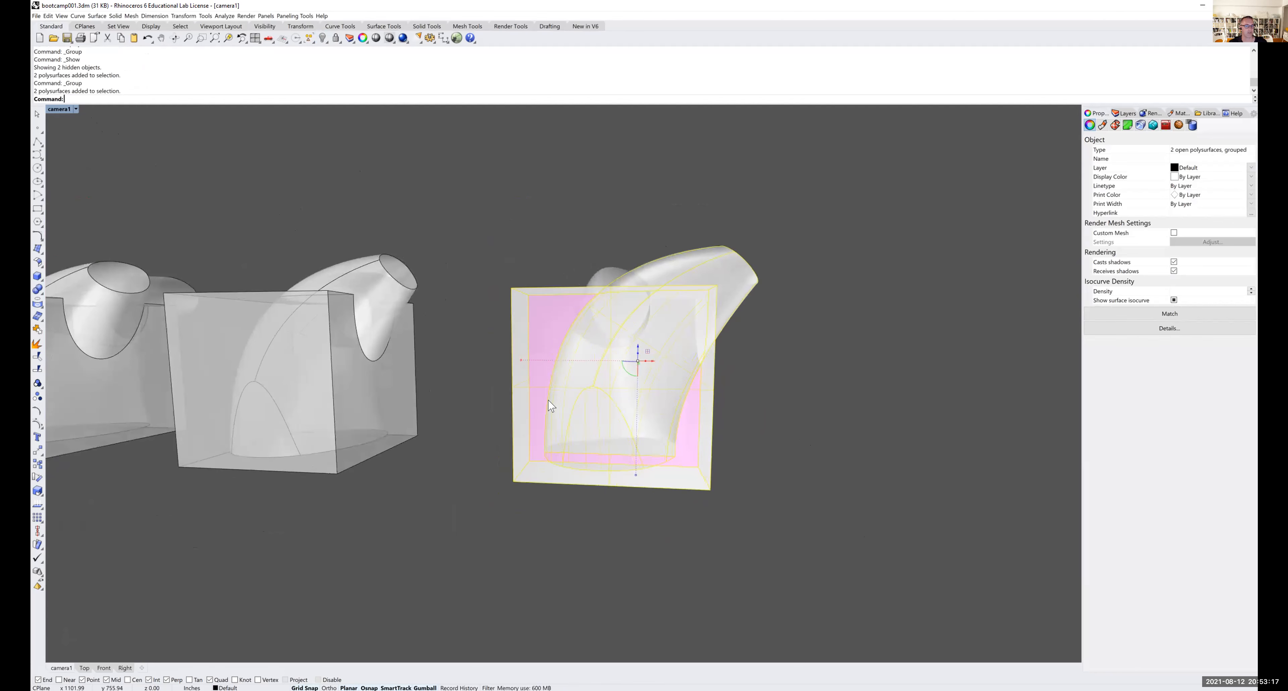
left_click(762, 392)
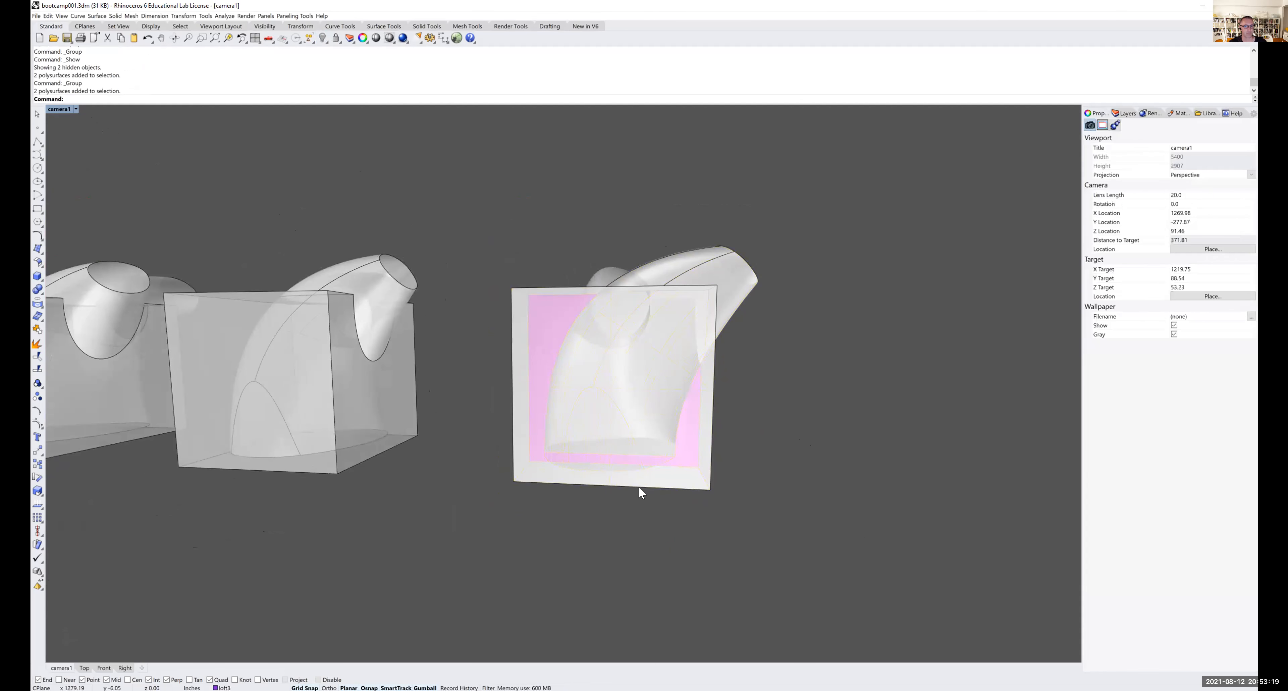
left_click(637, 483)
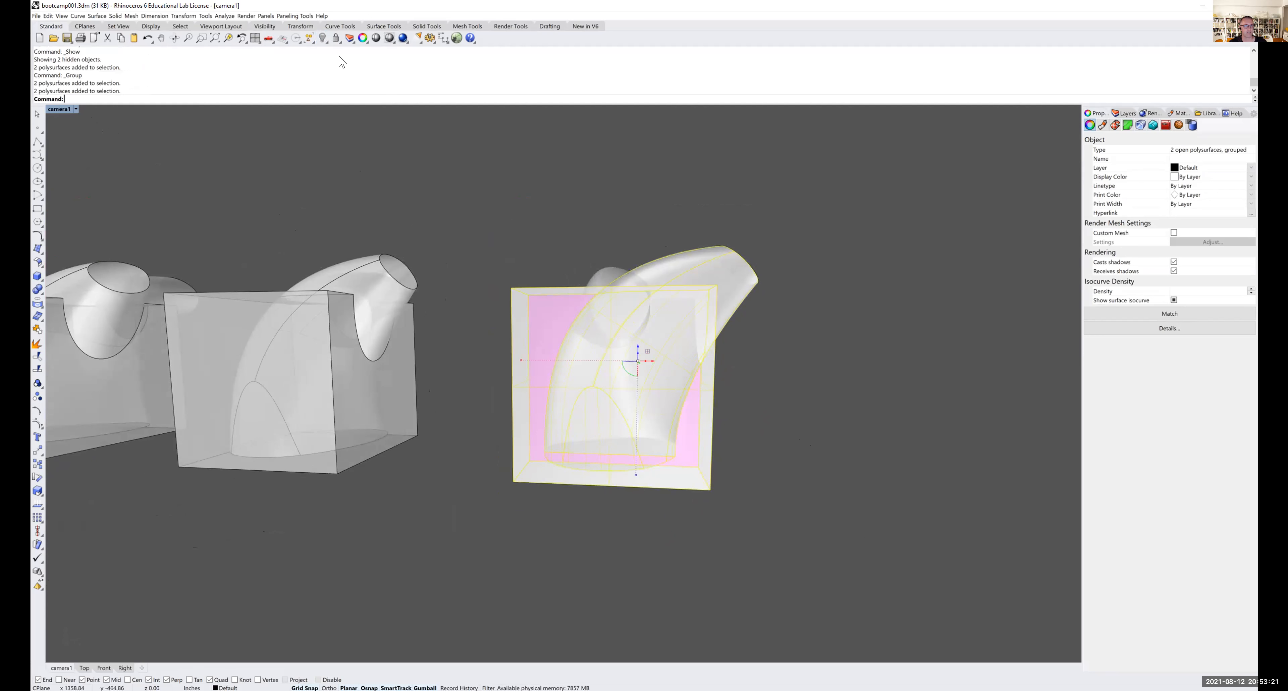
left_click(322, 38)
right_click_drag(485, 191, 486, 219)
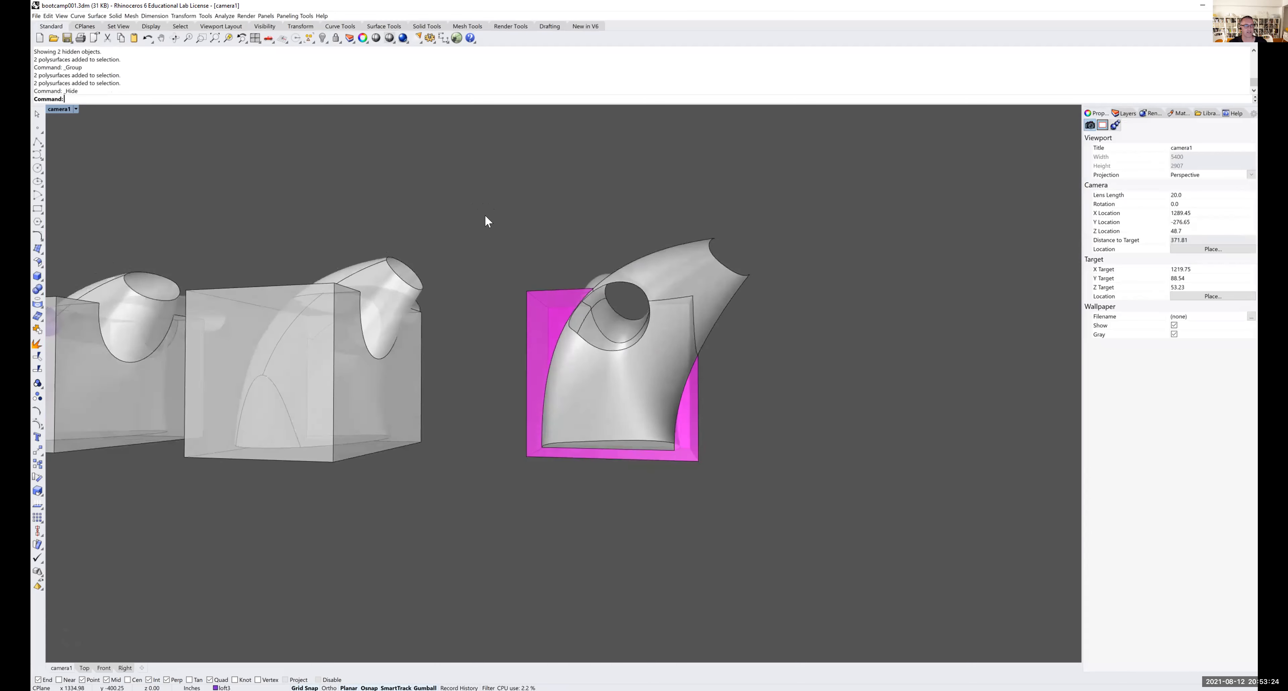
- Switch from the camera view to a maximized Front view showing the sectioned box
double_click(59, 109)
right_click_drag(453, 419, 247, 409)
scroll(336, 410, "up", 6)
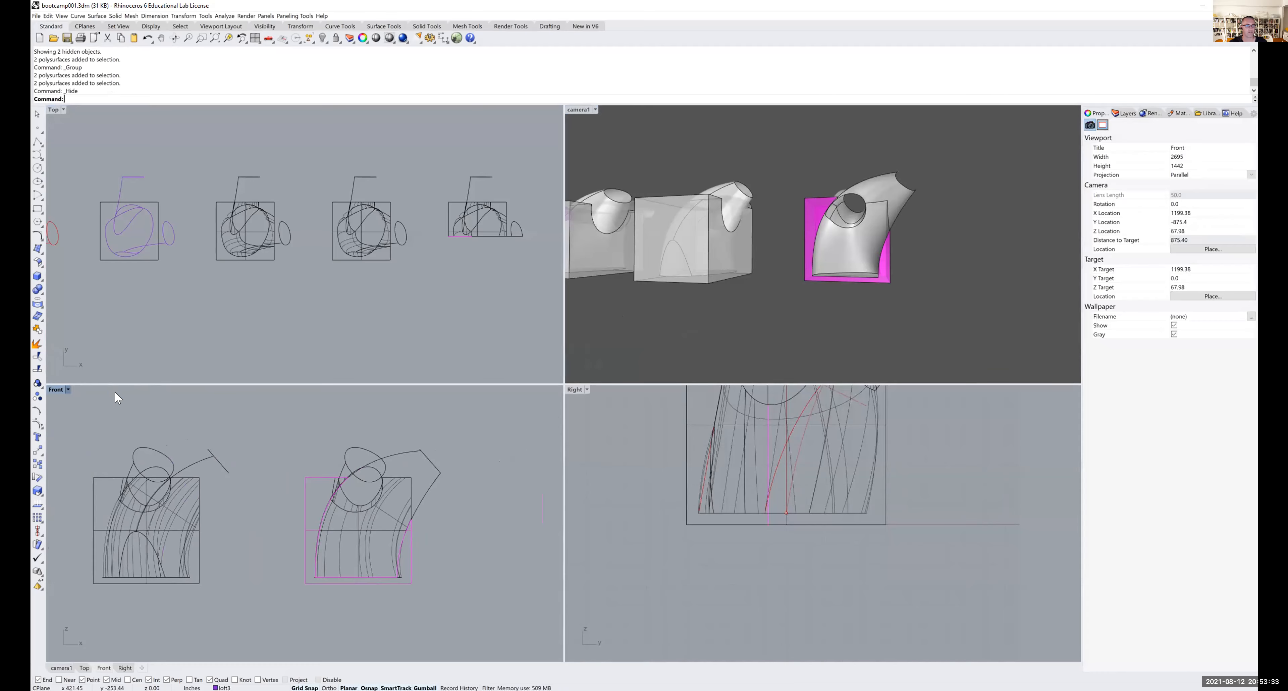
right_click_drag(223, 433, 205, 439)
double_click(55, 390)
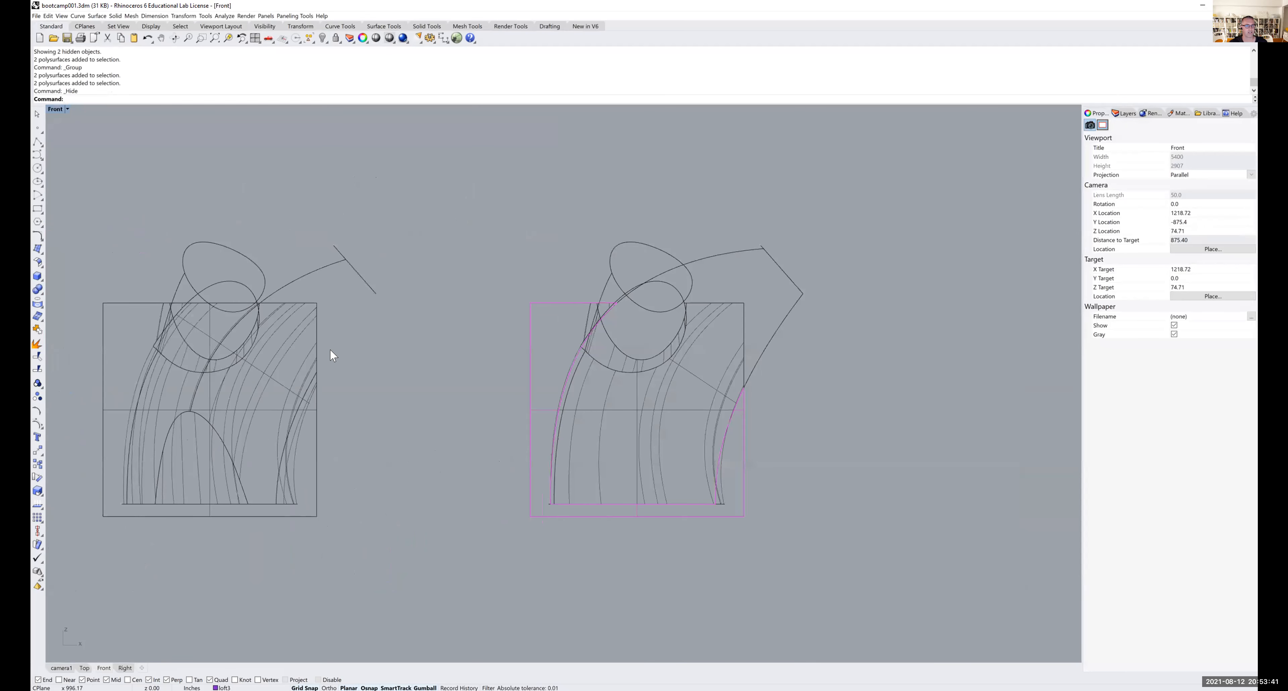
- Set the Front view's display mode to Ghosted and center the sectioned box in it
right_click_drag(560, 316, 502, 323)
left_click(62, 107)
left_click(73, 155)
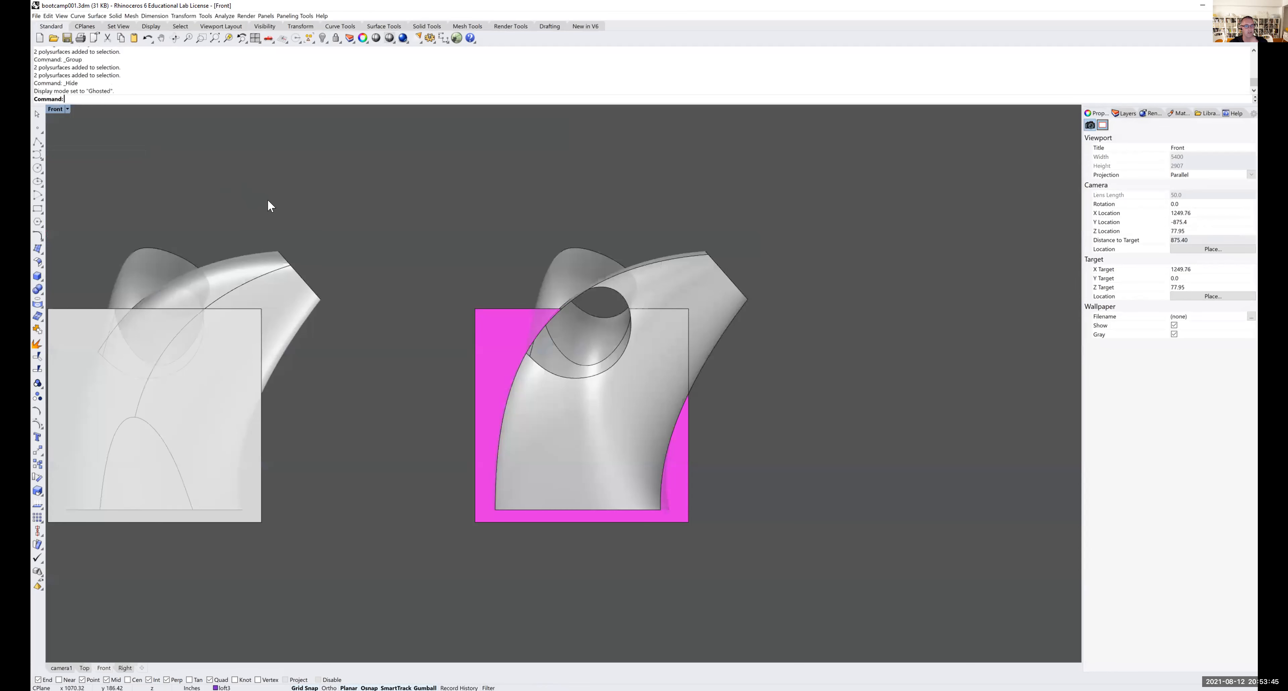
right_click_drag(543, 326, 532, 319)
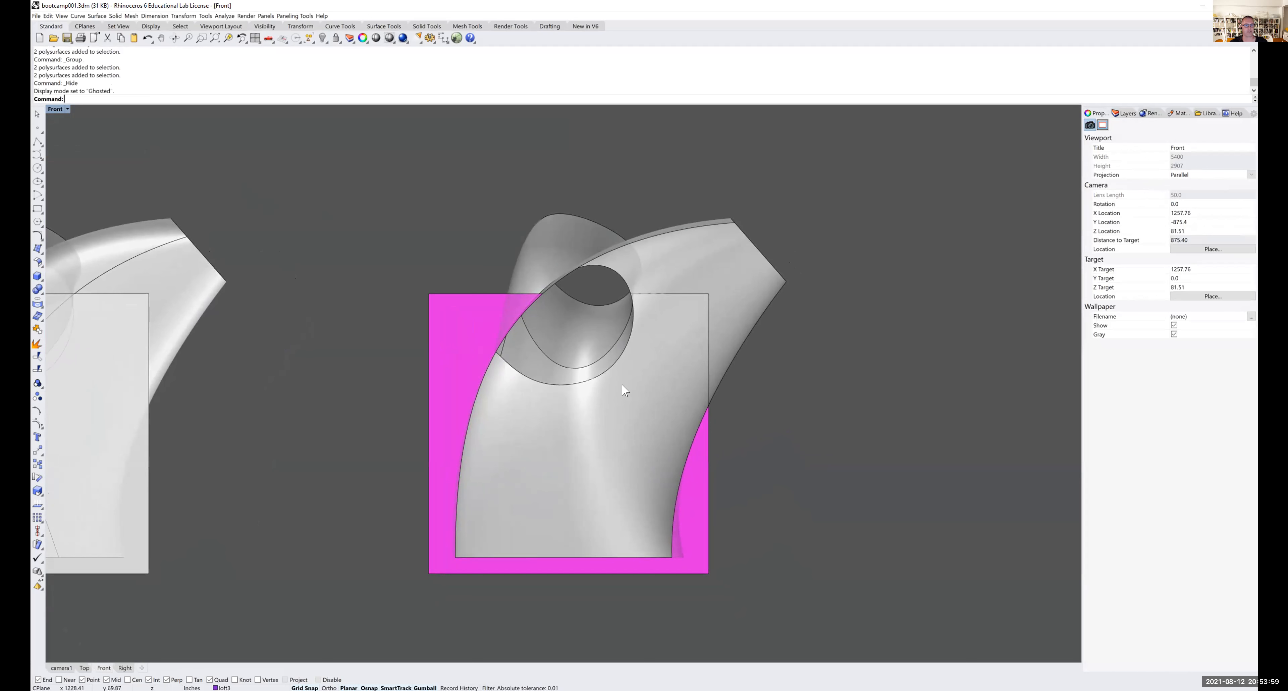
right_click_drag(792, 225, 786, 232)
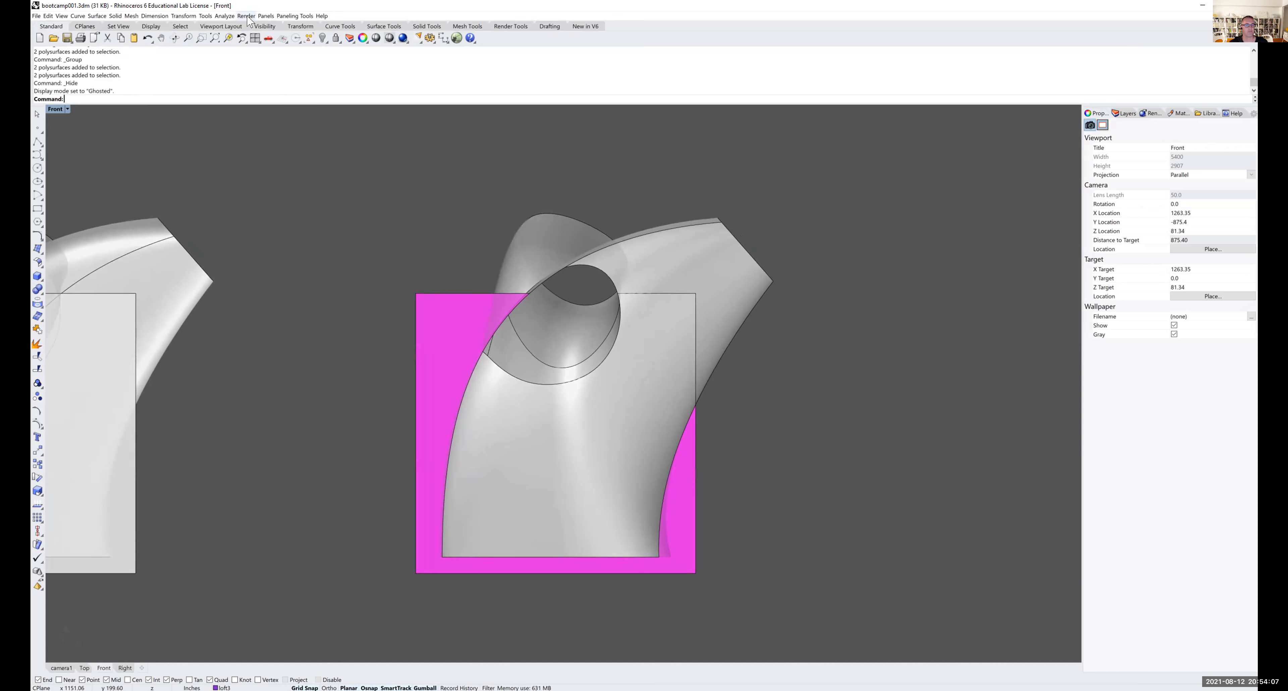
right_click_drag(464, 300, 462, 331)
scroll(462, 323, "up", 2)
scroll(461, 323, "down", 2)
right_click_drag(462, 324, 468, 325)
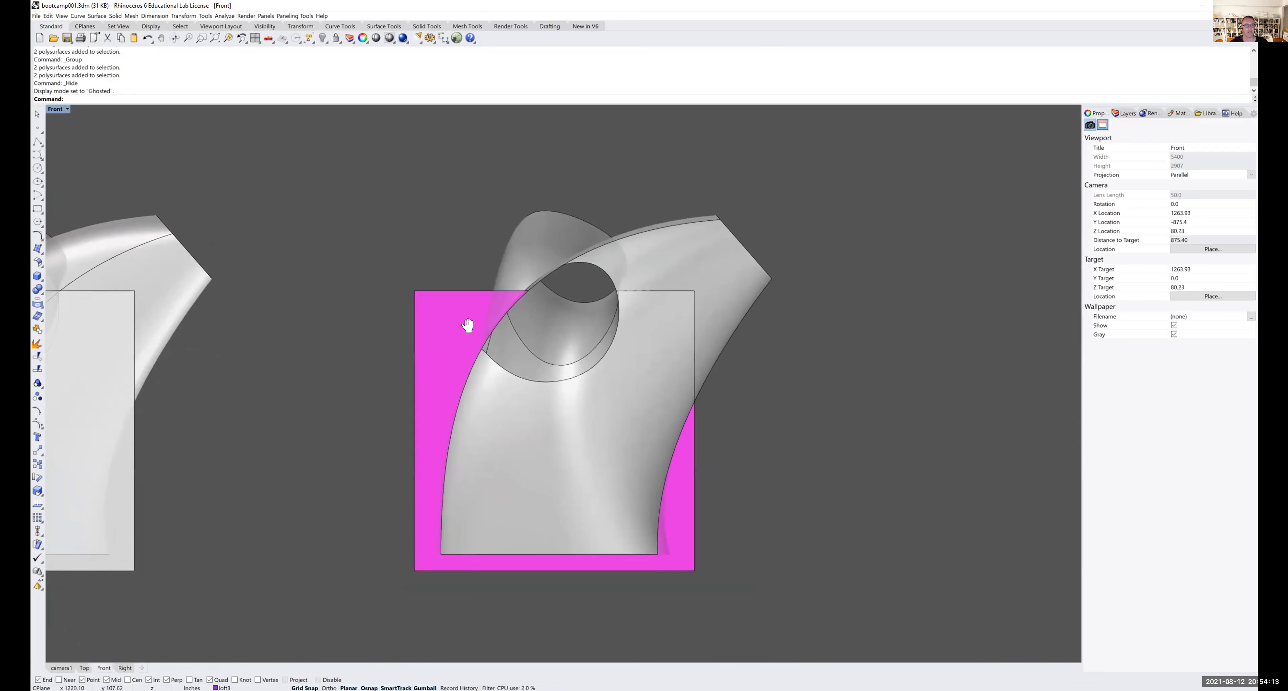
left_click(245, 16)
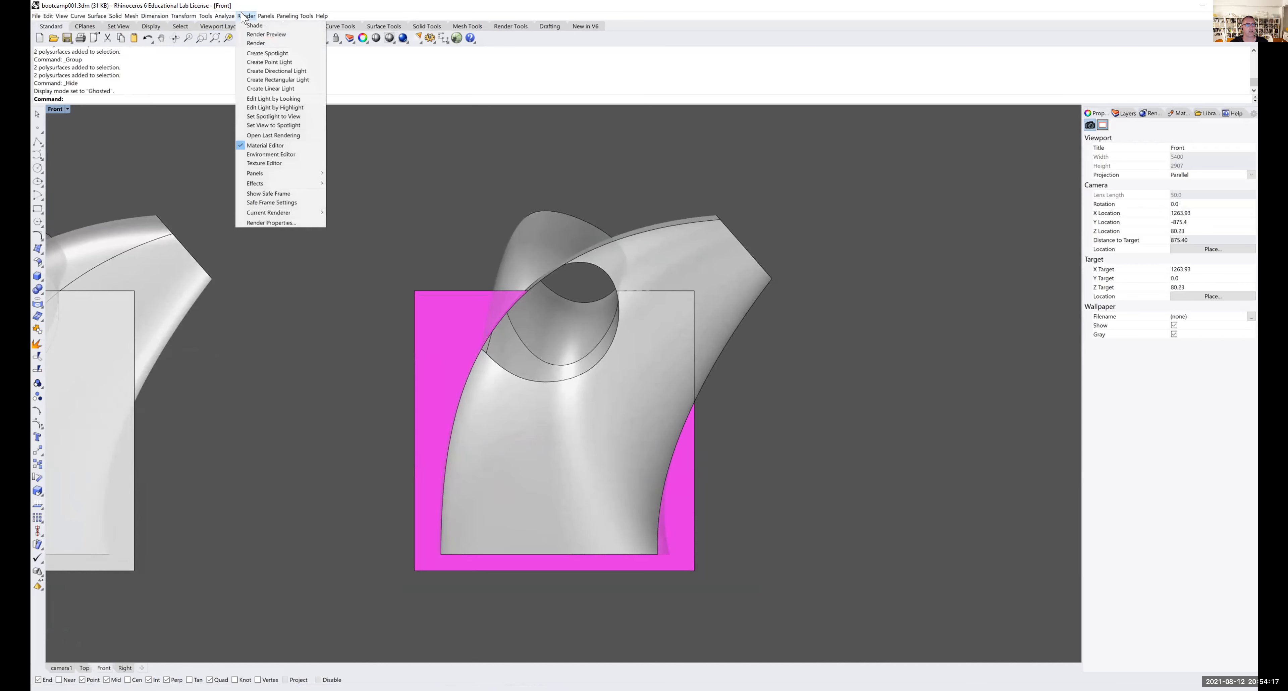
mouse_move(264, 213)
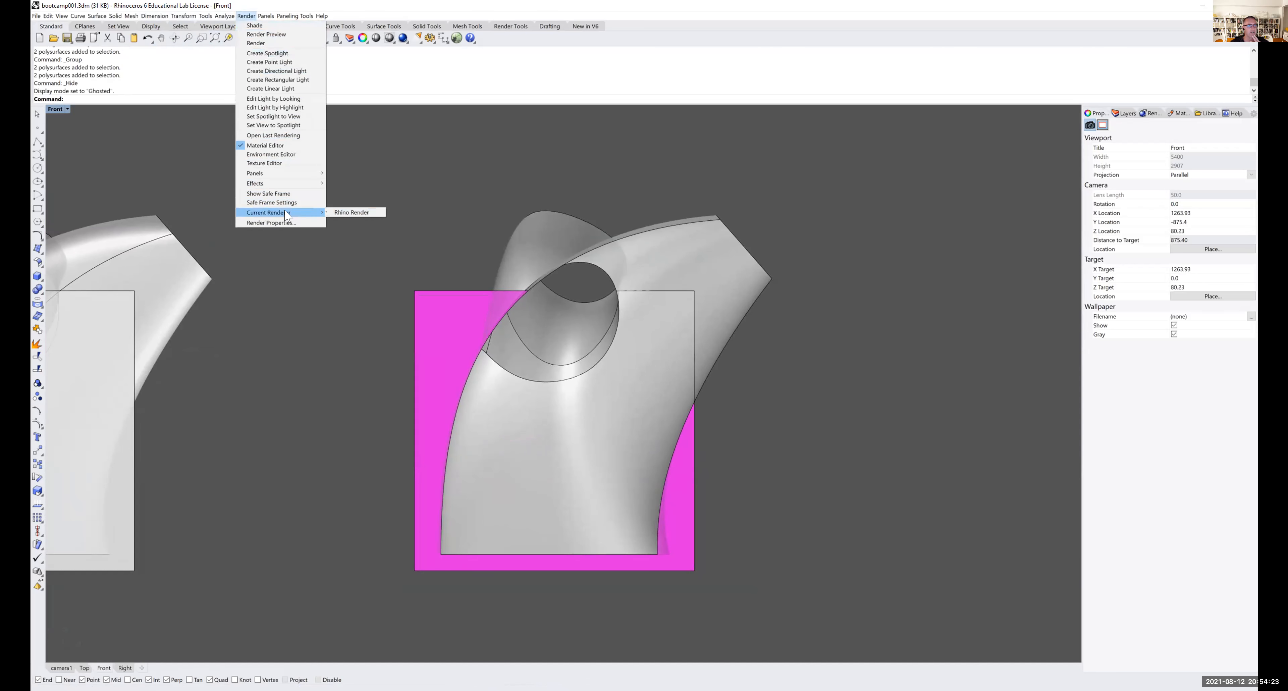
left_click(507, 162)
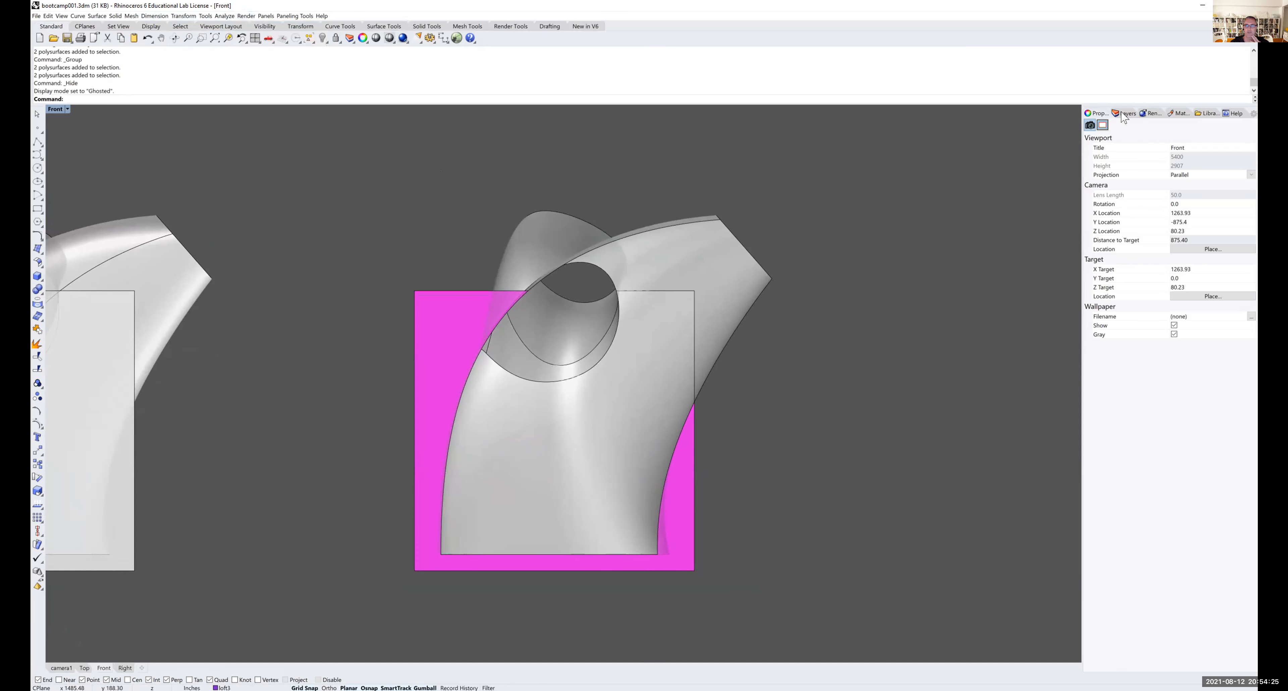
- Turn on the Sun in the lighting section of the rendering settings
left_click(1151, 114)
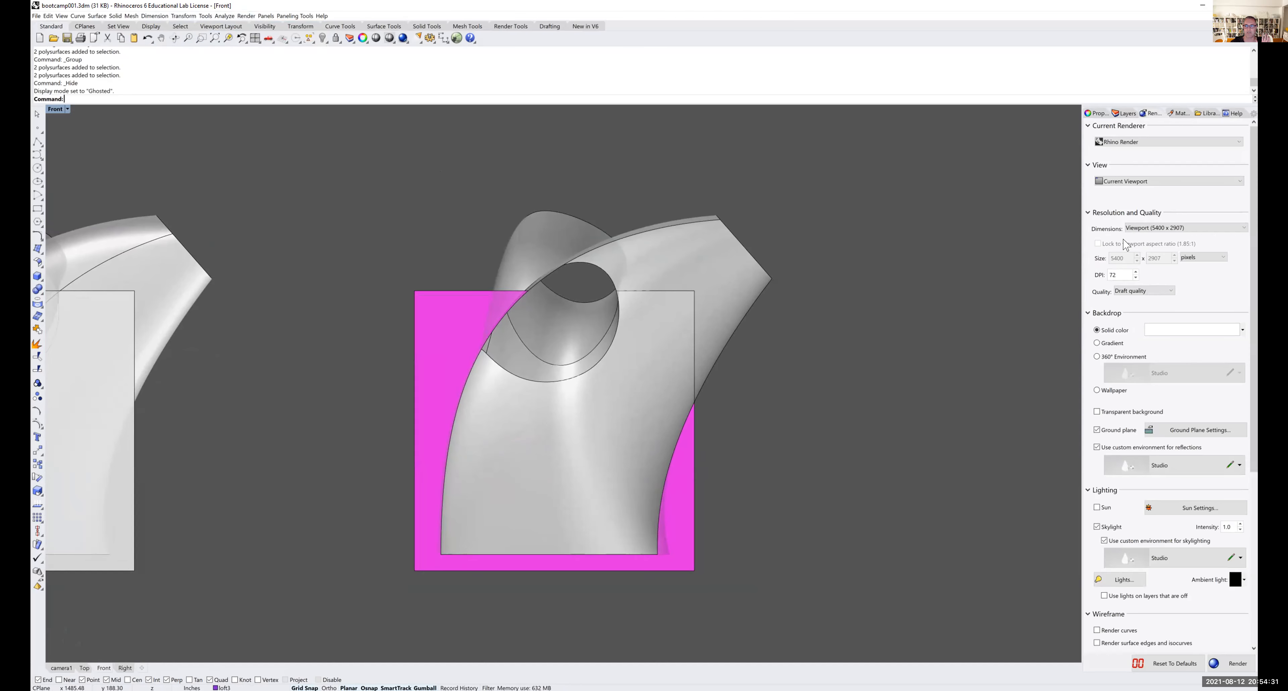
scroll(1141, 324, "down", 1)
scroll(1141, 324, "down", 5)
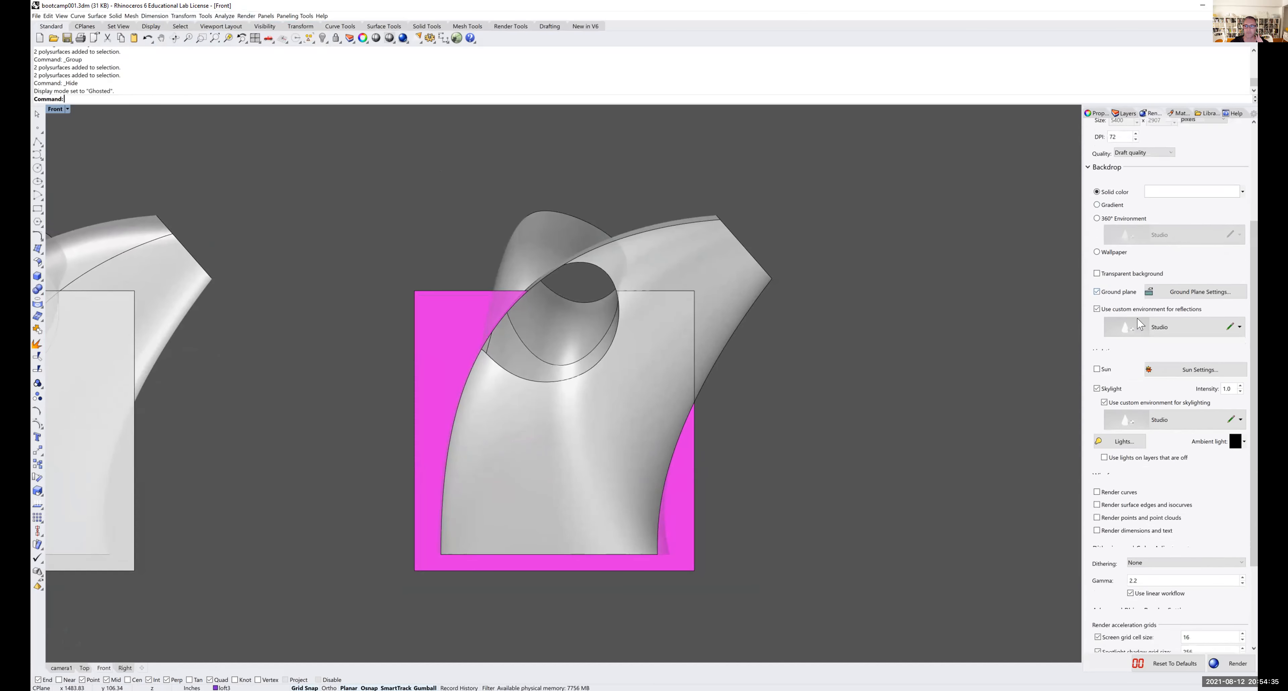
scroll(1140, 324, "down", 2)
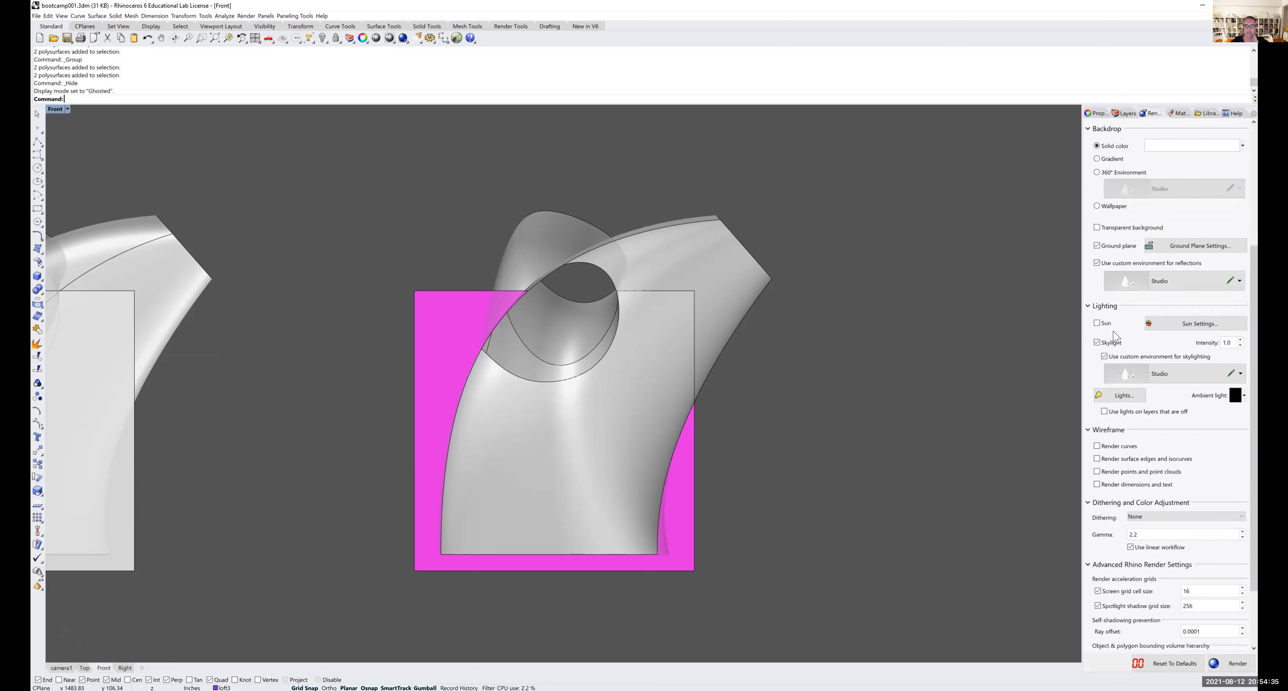
left_click(1098, 325)
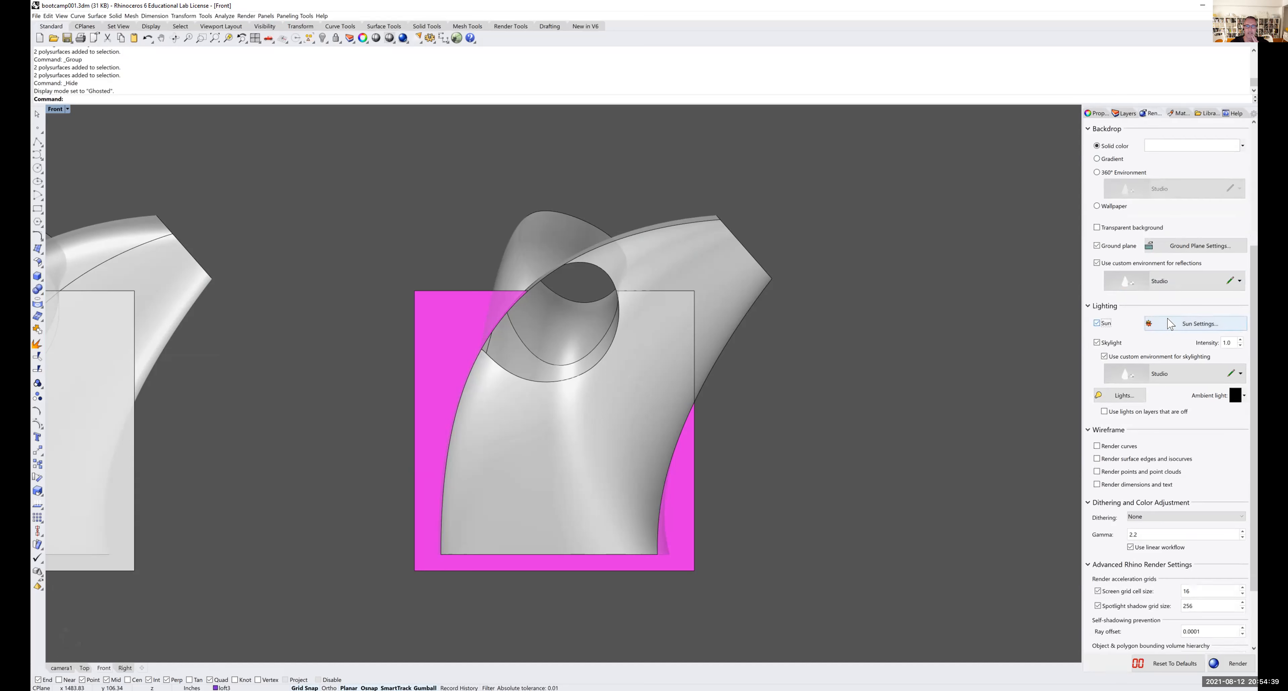
- Set the sun to manual control with an altitude of about 46.5° and its azimuth pointing roughly south
left_click(1169, 324)
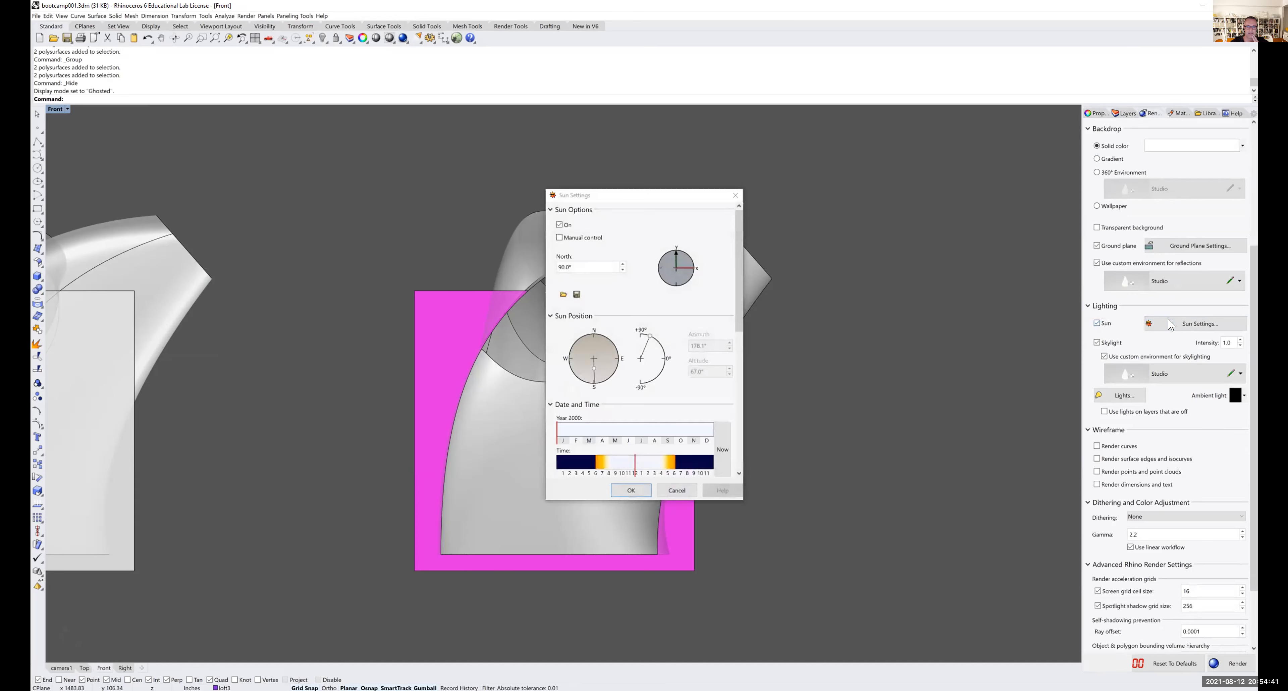
left_click(574, 239)
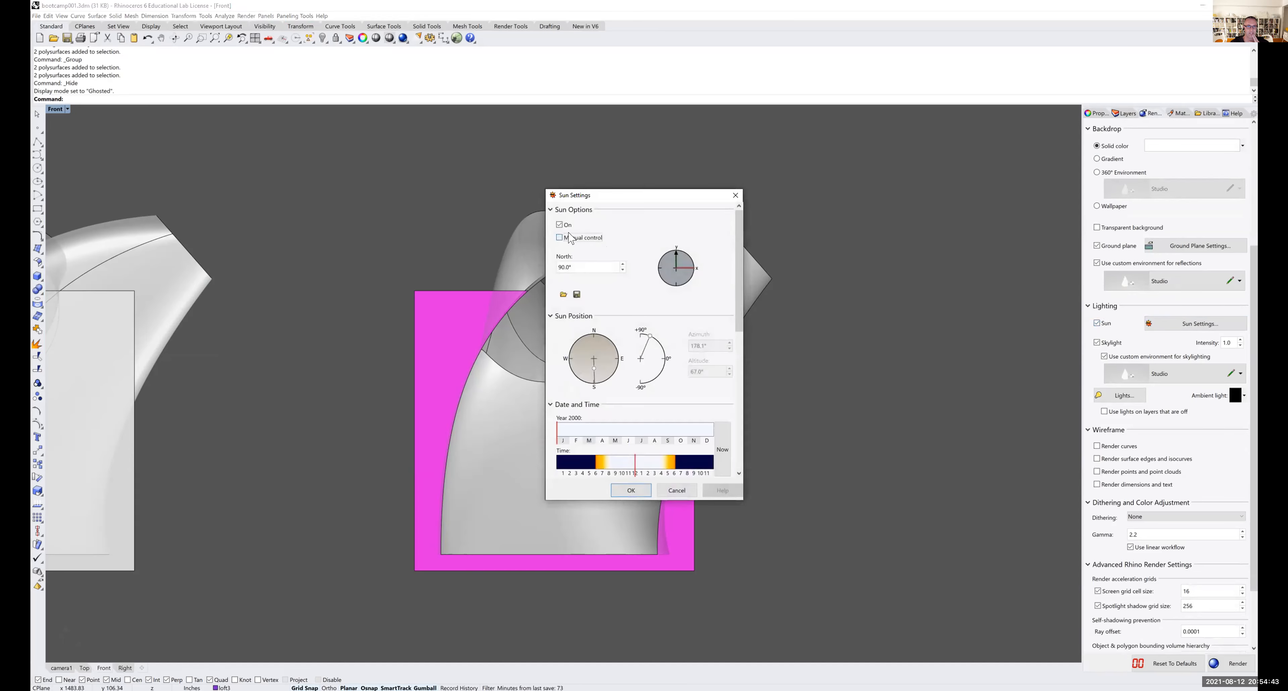
left_click_drag(654, 335, 661, 340)
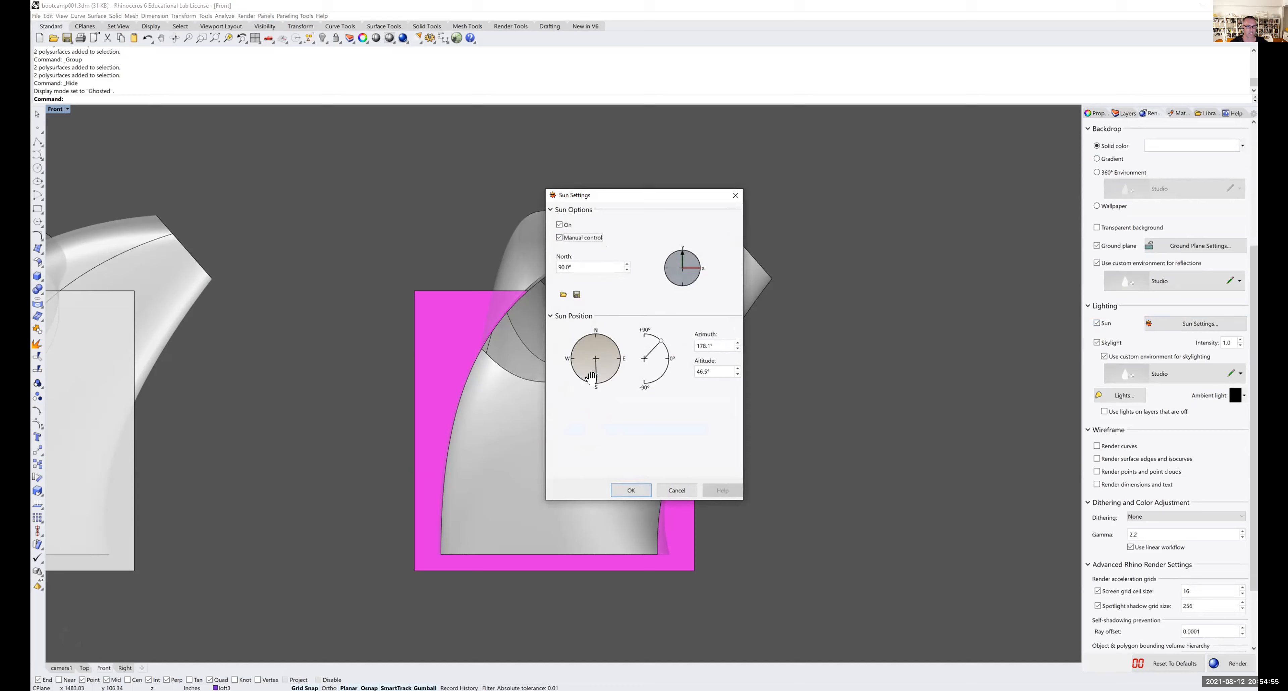
mouse_move(591, 375)
left_mouse_down()
mouse_move(612, 370)
mouse_move(609, 352)
mouse_move(572, 367)
mouse_move(598, 385)
left_mouse_up()
left_click(632, 489)
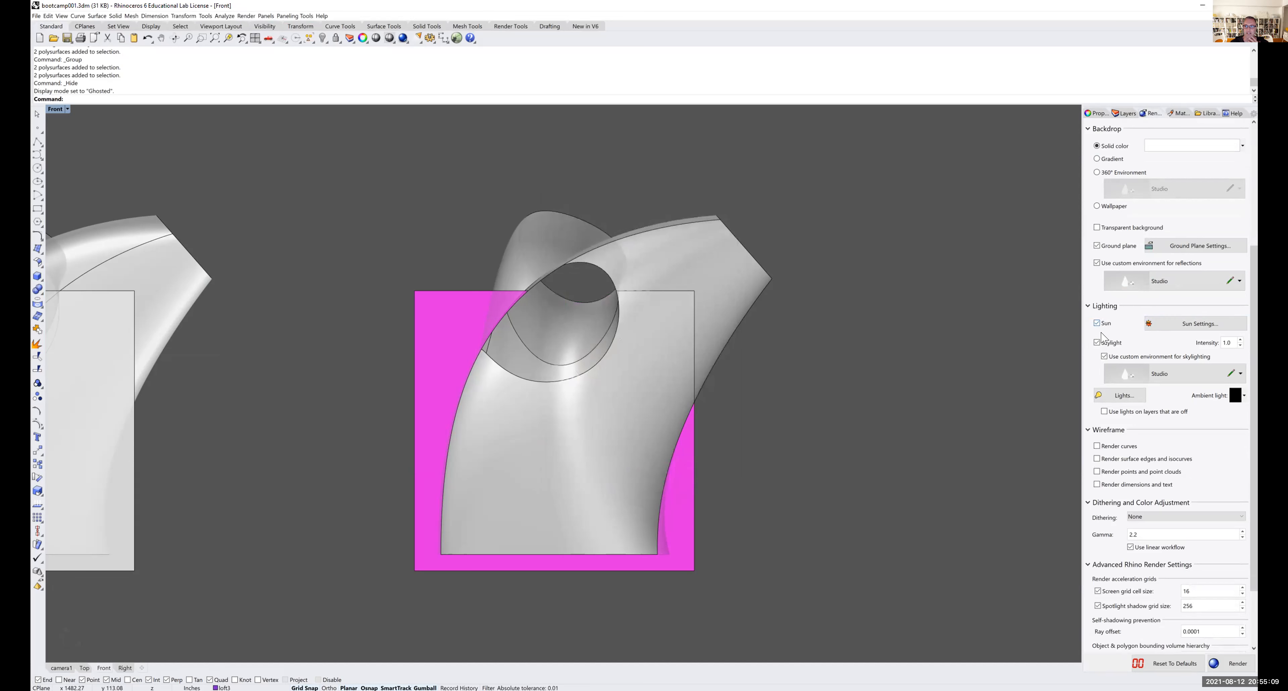
- Render the current Front view of the section with the sun lighting
scroll(1102, 338, "down", 3)
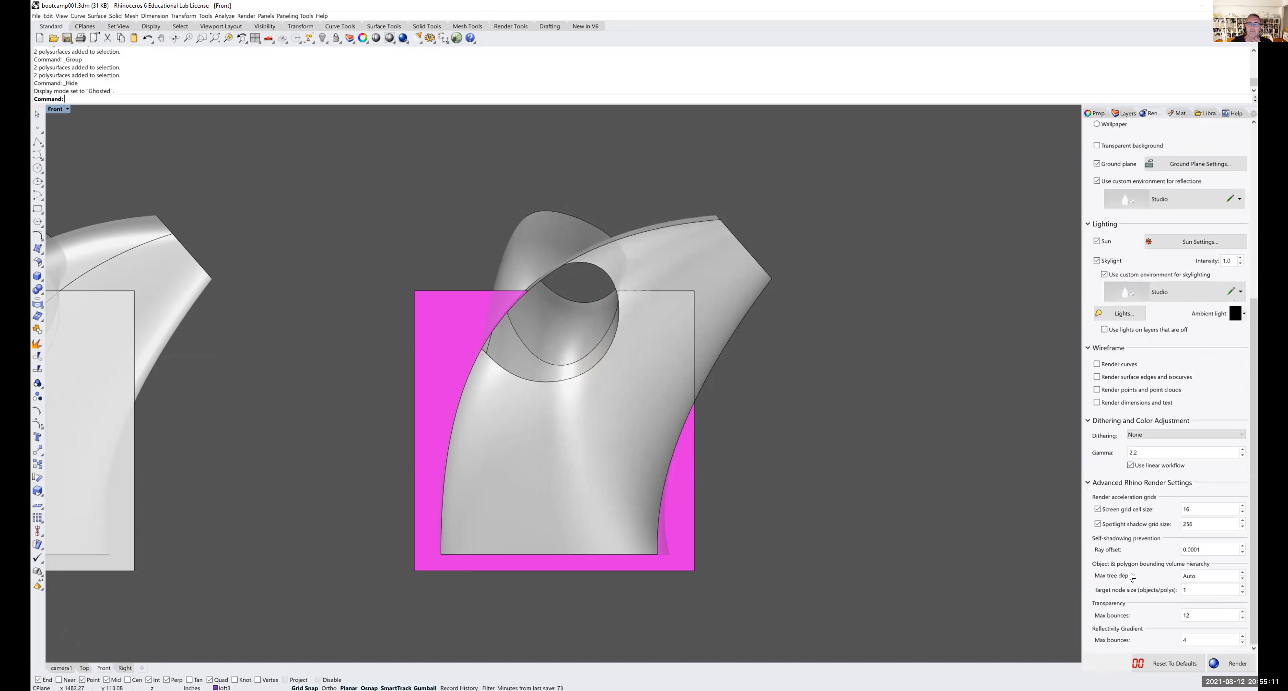
left_click(1233, 665)
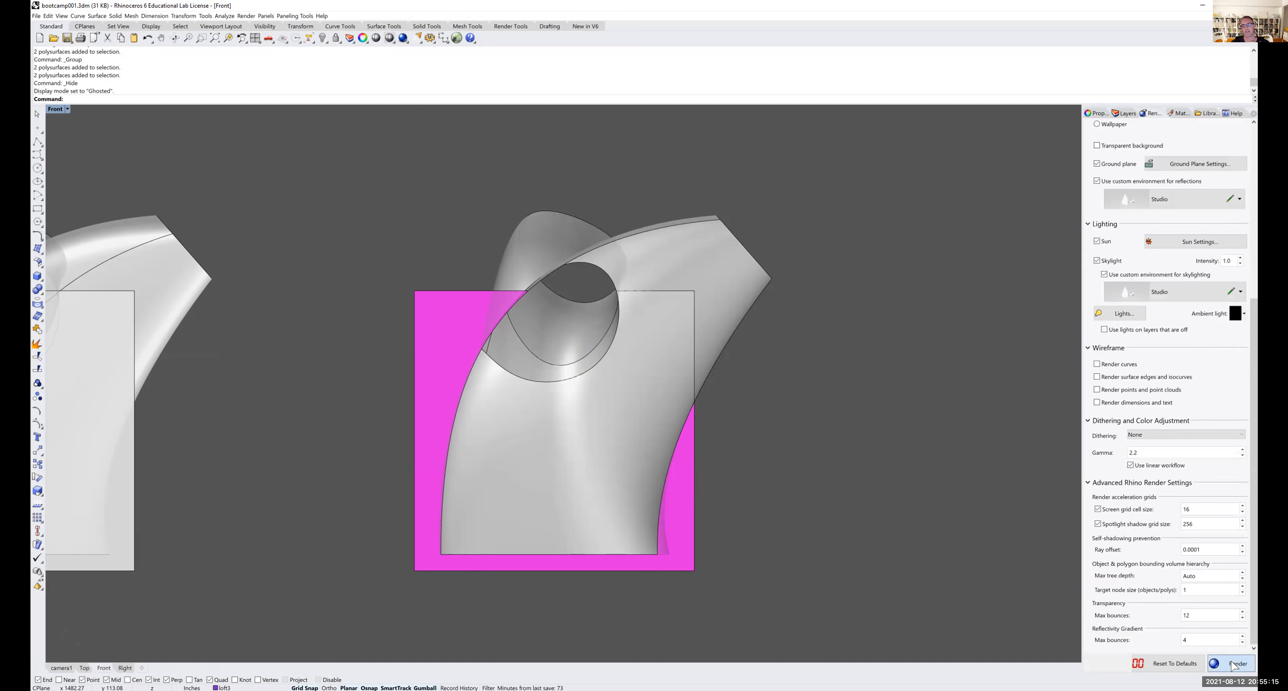
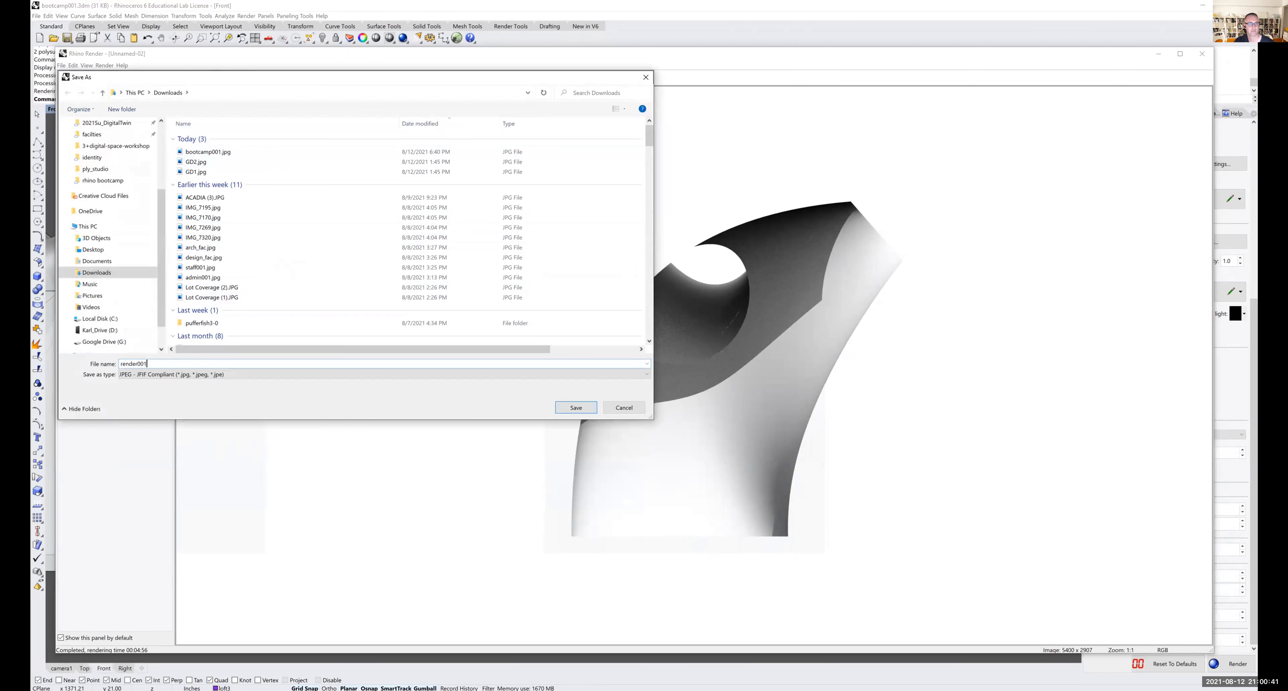
- Save the rendered image as the JPEG file render001 in the Downloads folder and close the render window
key("Return")
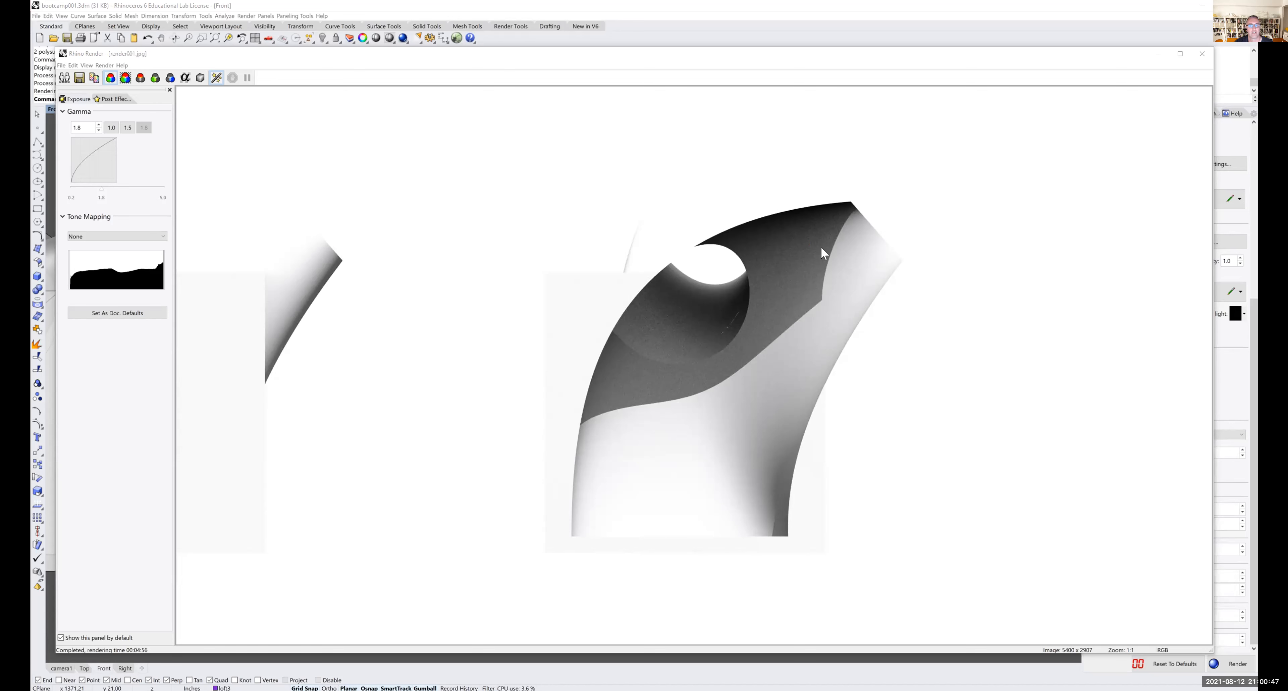
left_click(1201, 53)
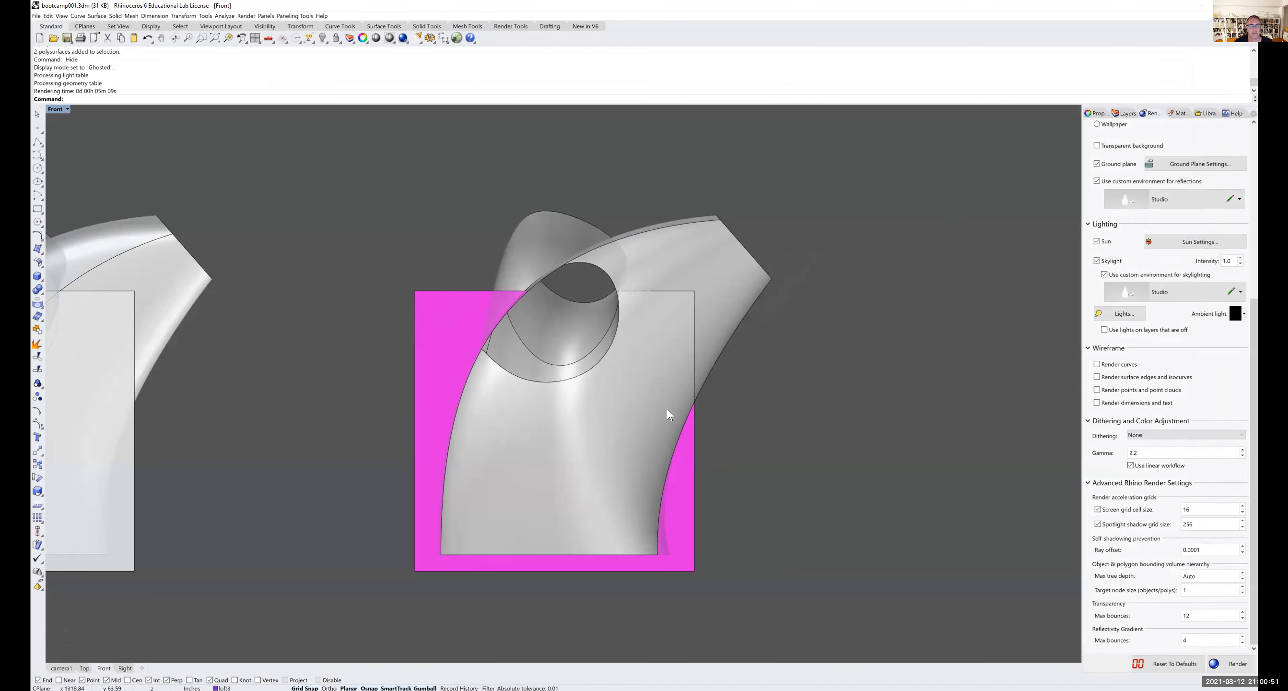
- Generate a Make2D drawing of the sectioned box and tube from the Front view, with hidden lines and scene silhouette included
left_click_drag(340, 161, 875, 619)
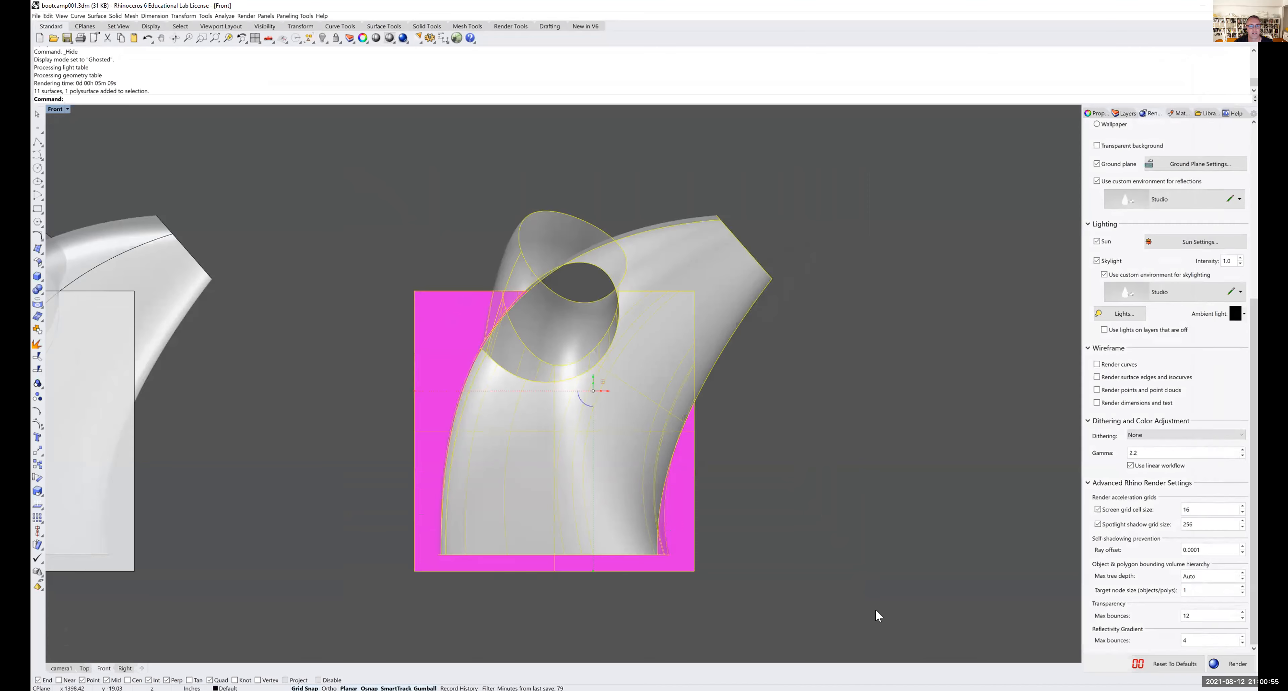
type("Make2D")
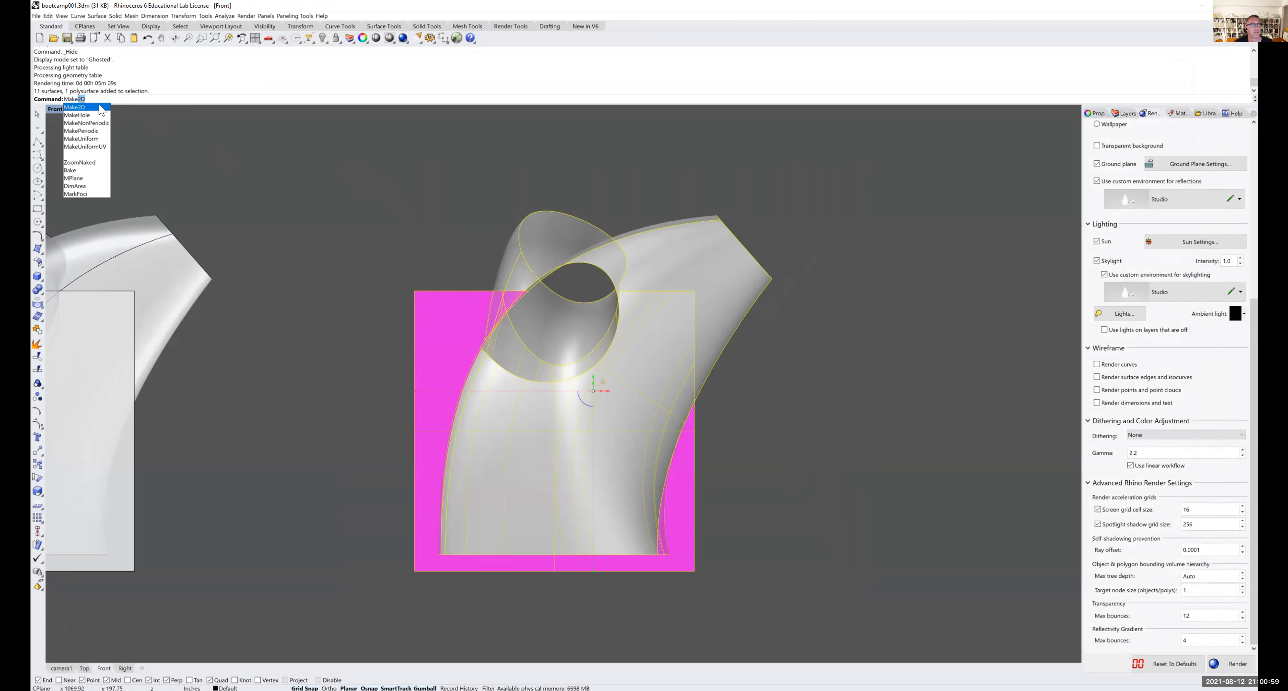
left_click(80, 107)
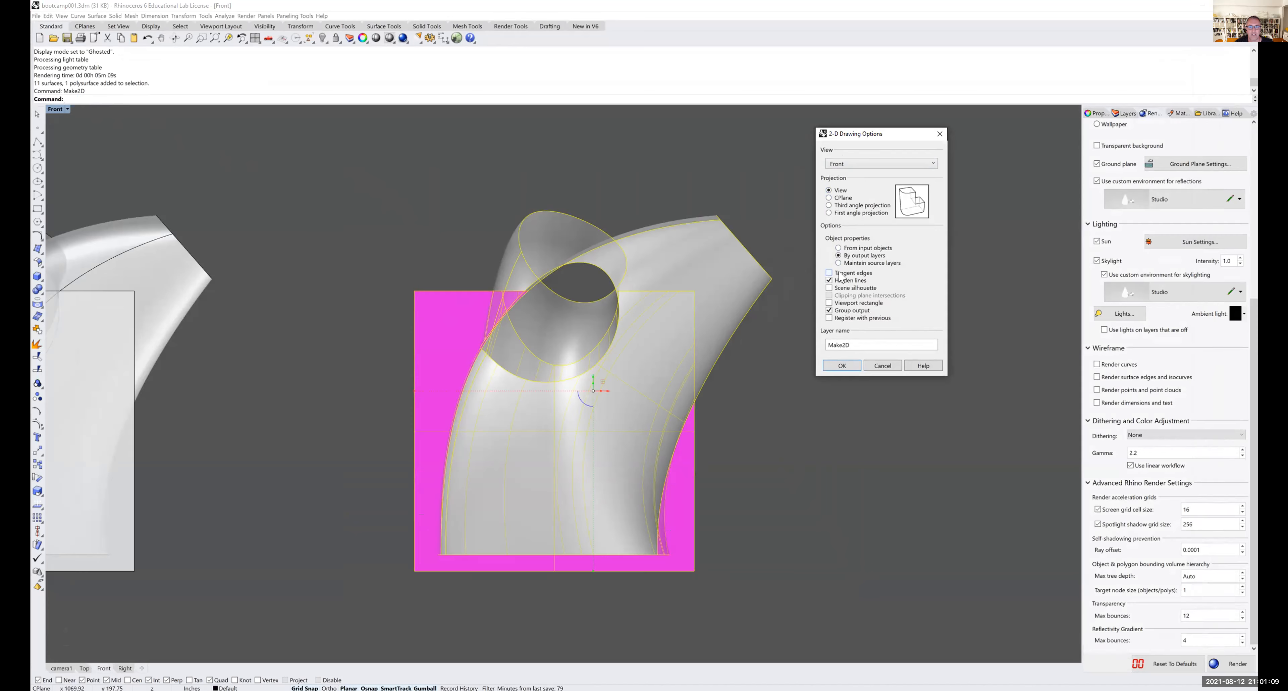
left_click(848, 289)
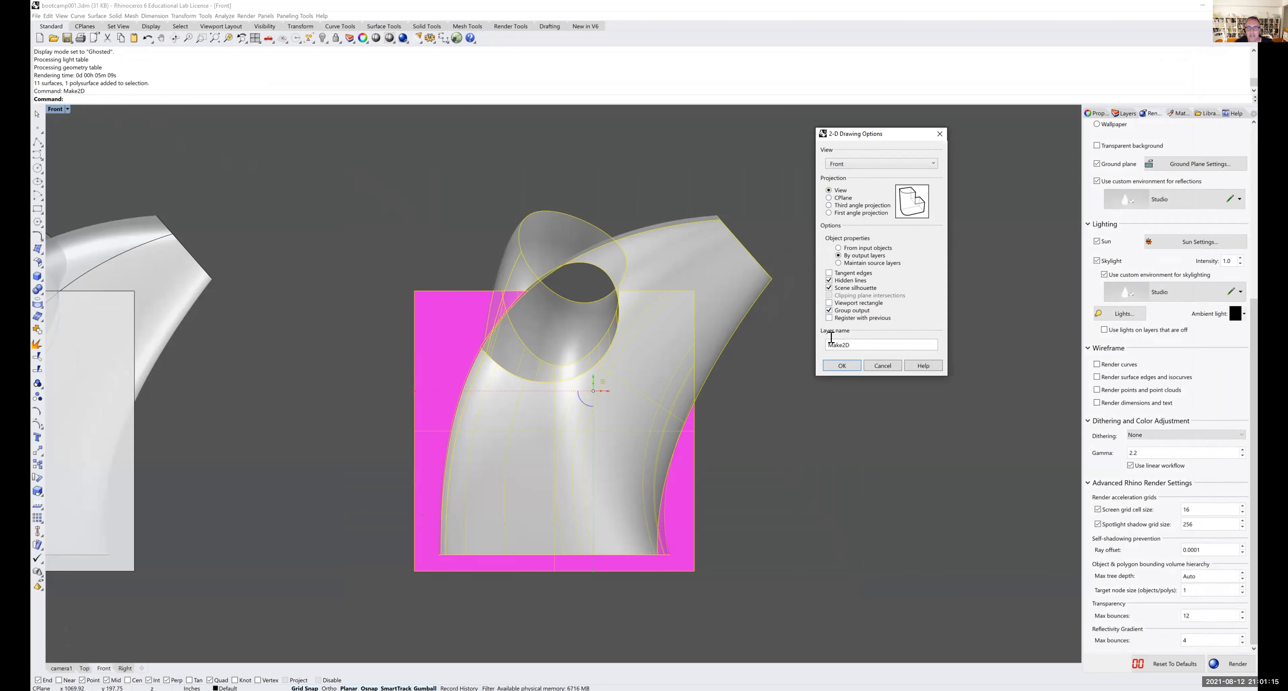
left_click(841, 365)
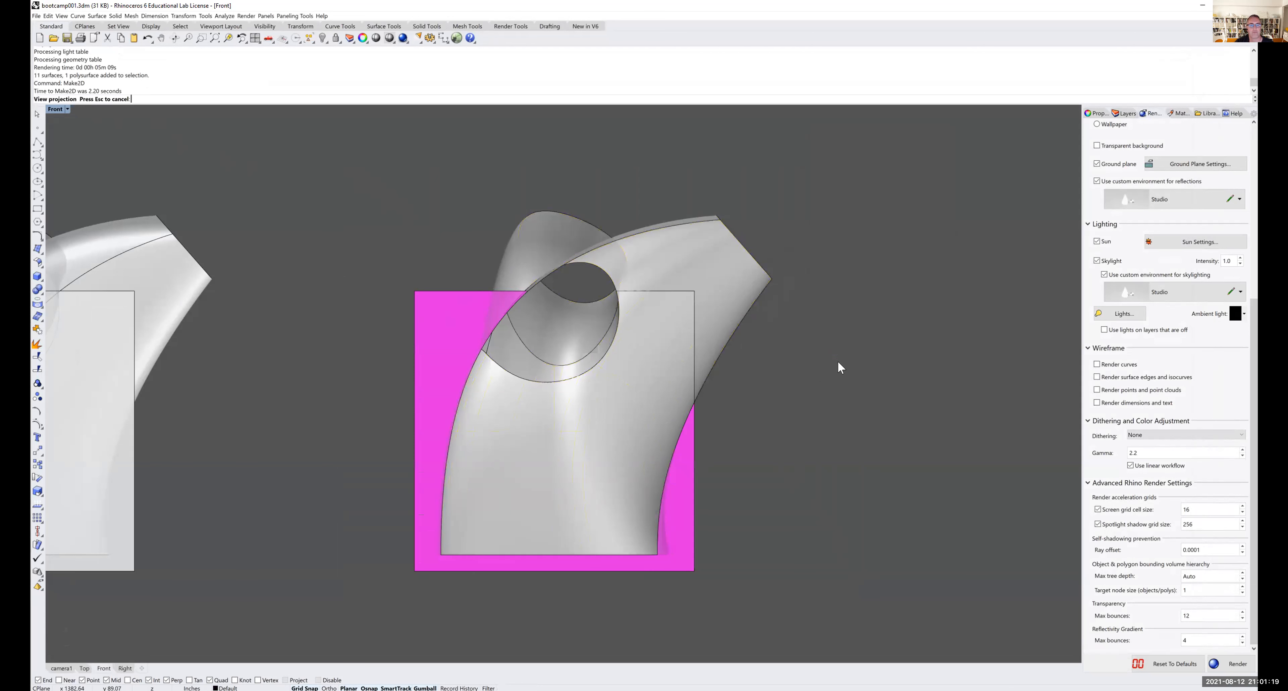
- Show the layer list and the four-view layout, and move the Make2D linework clear above the row of boxes in Top view
left_click(1124, 113)
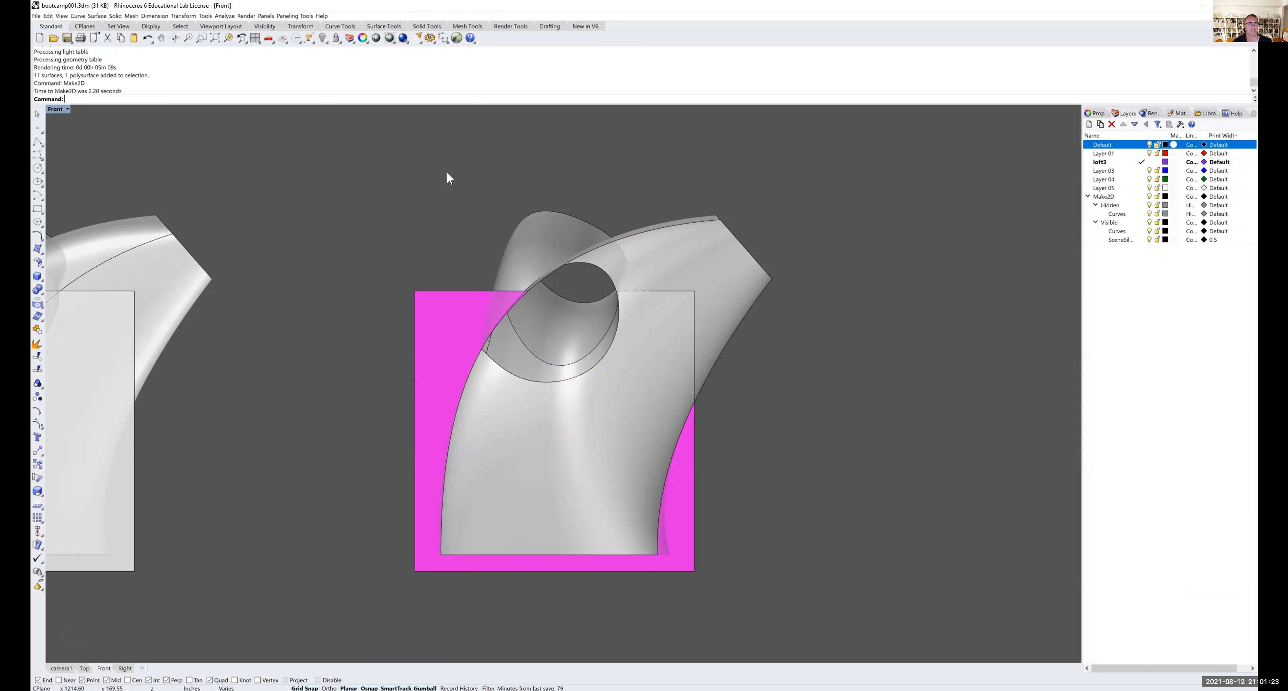
double_click(56, 109)
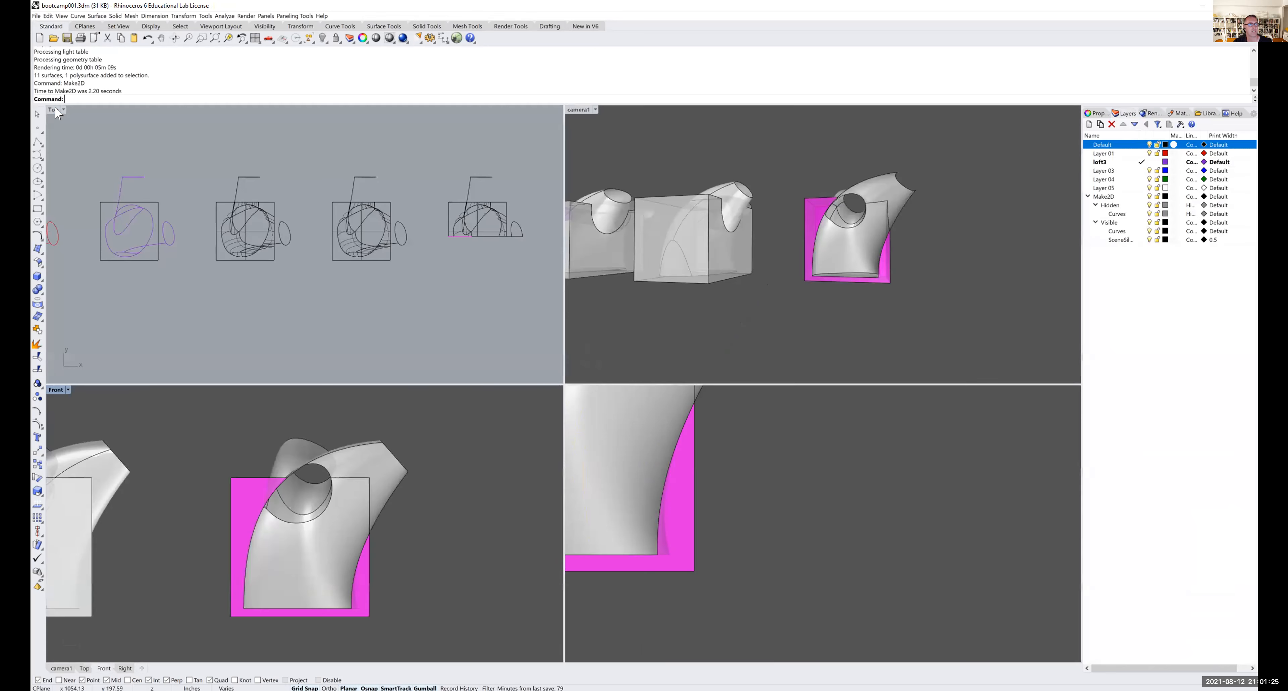
scroll(294, 207, "down", 3)
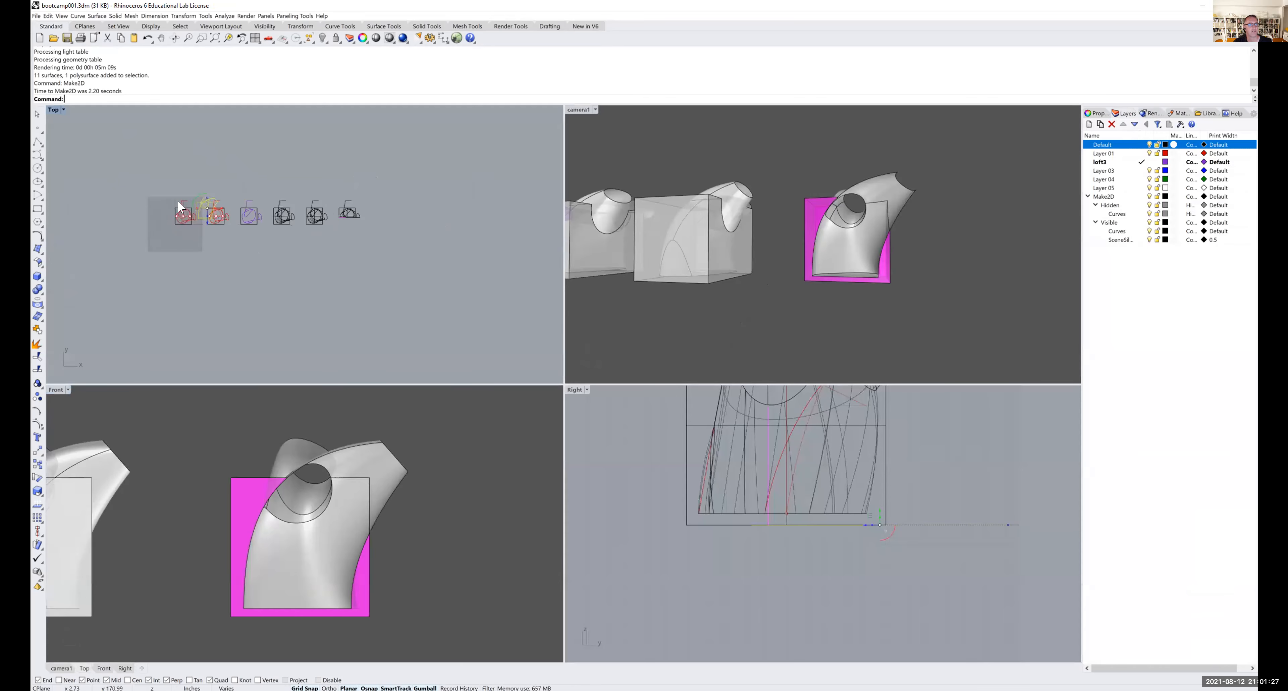
scroll(178, 200, "up", 15)
scroll(226, 207, "down", 6)
right_click_drag(241, 207, 240, 249)
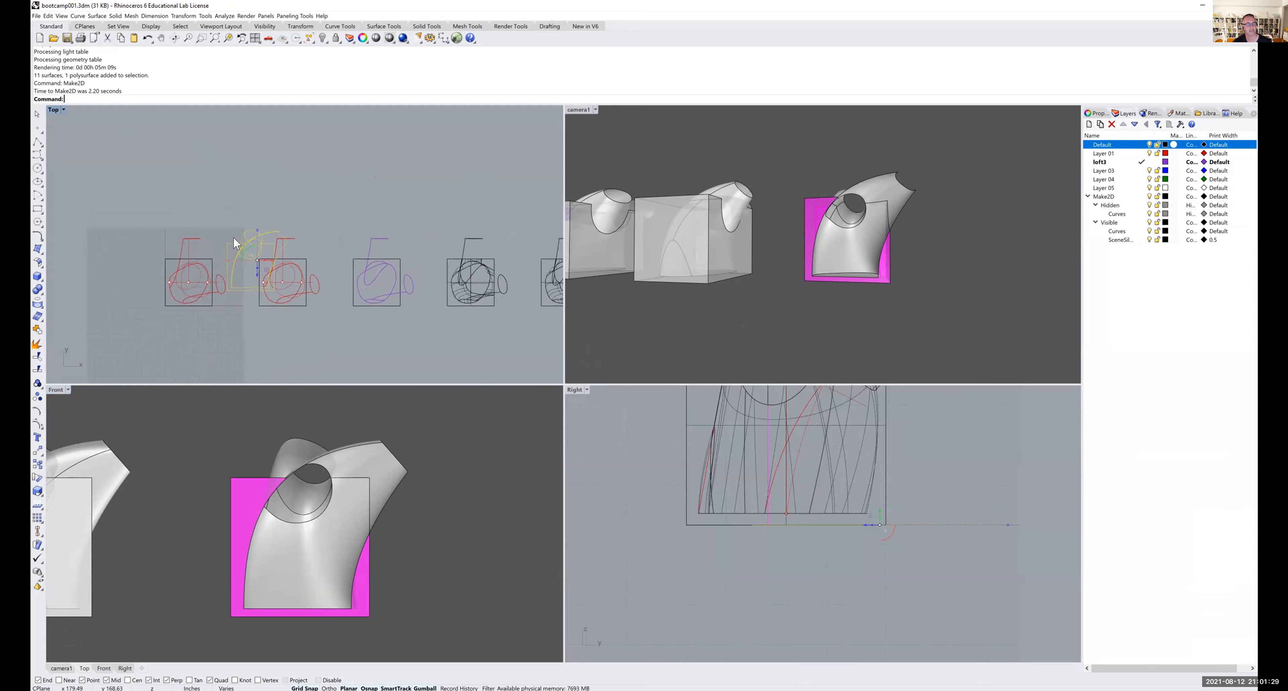
type("m")
key("Return")
left_click(330, 210)
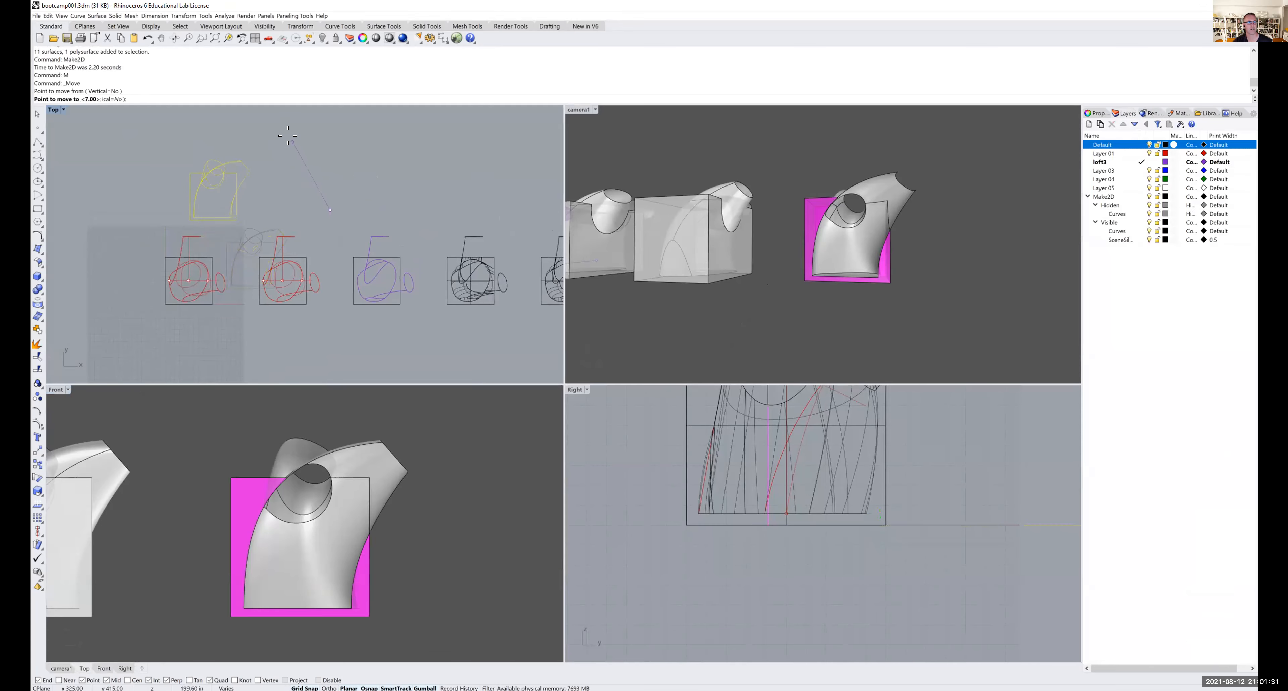
left_click(274, 136)
key("Escape")
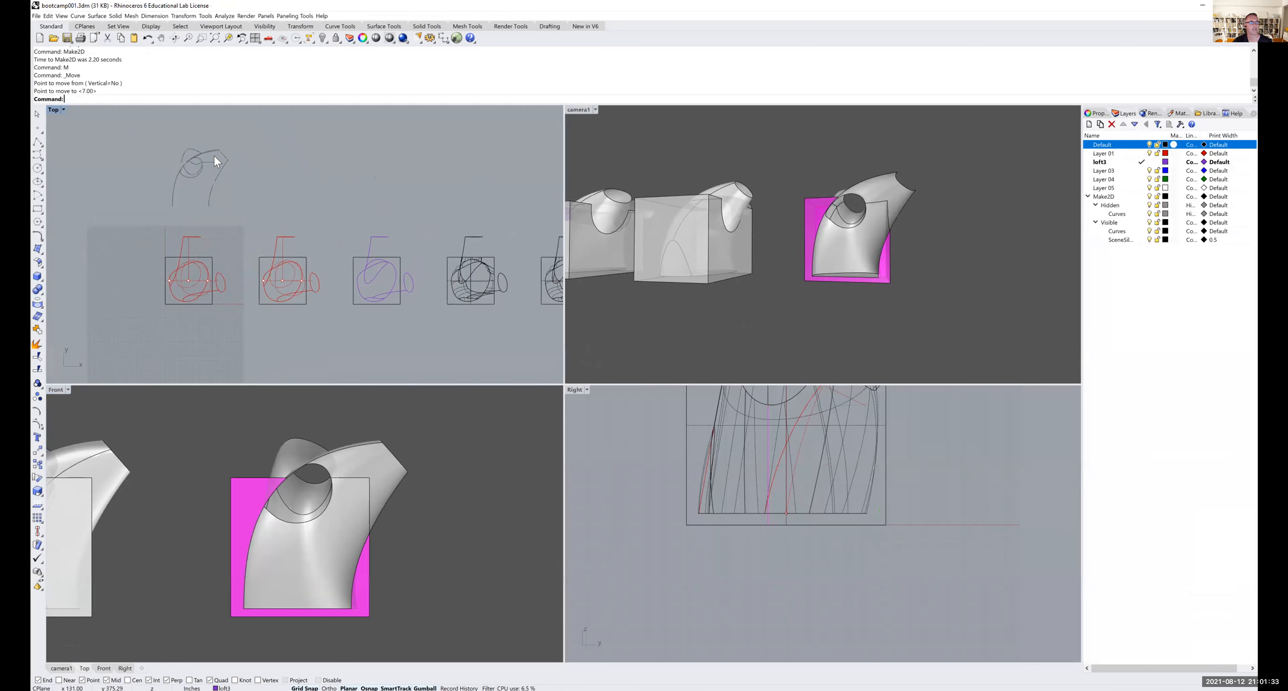
- Select all the moved Make2D curves in Top view and start exporting them to the Downloads folder
scroll(210, 156, "up", 4)
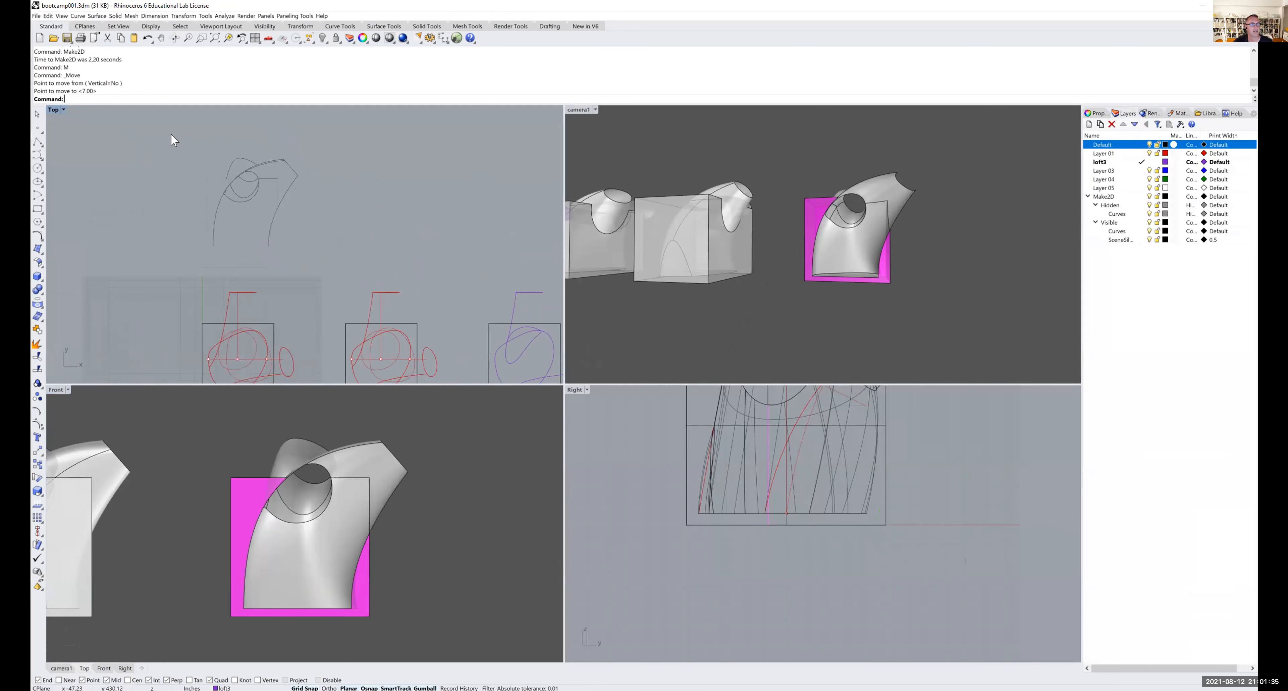
left_click_drag(171, 127, 346, 263)
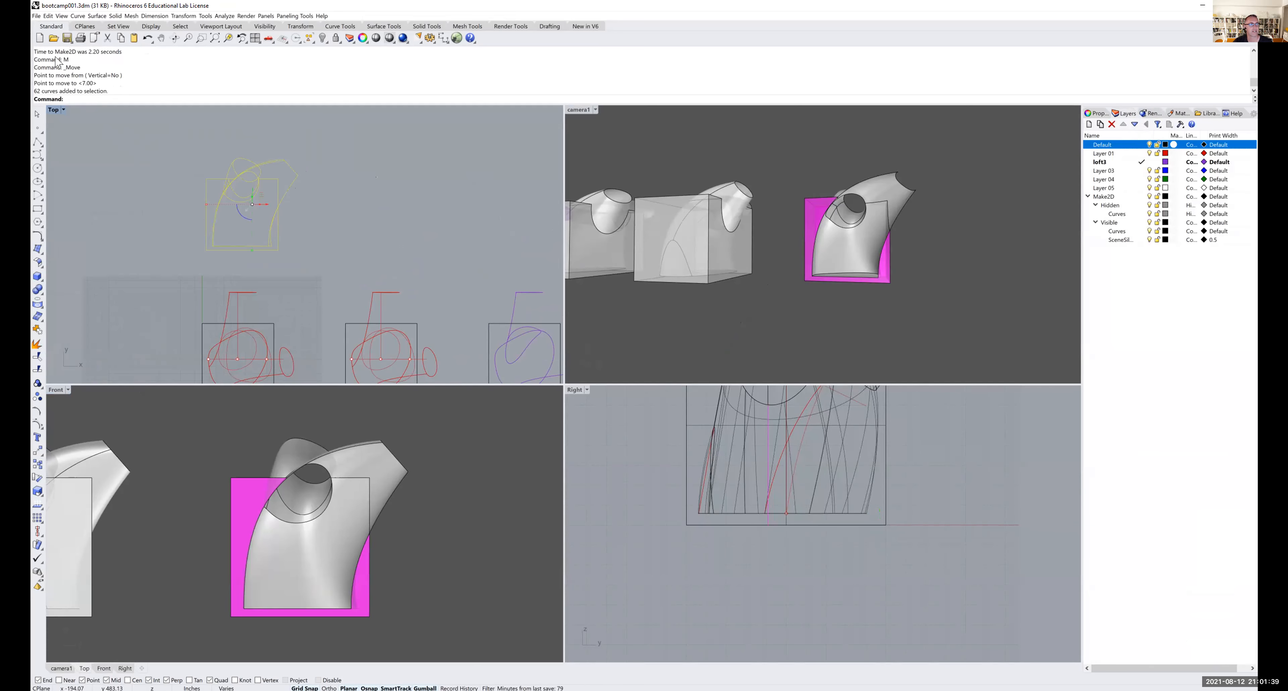
left_click(36, 16)
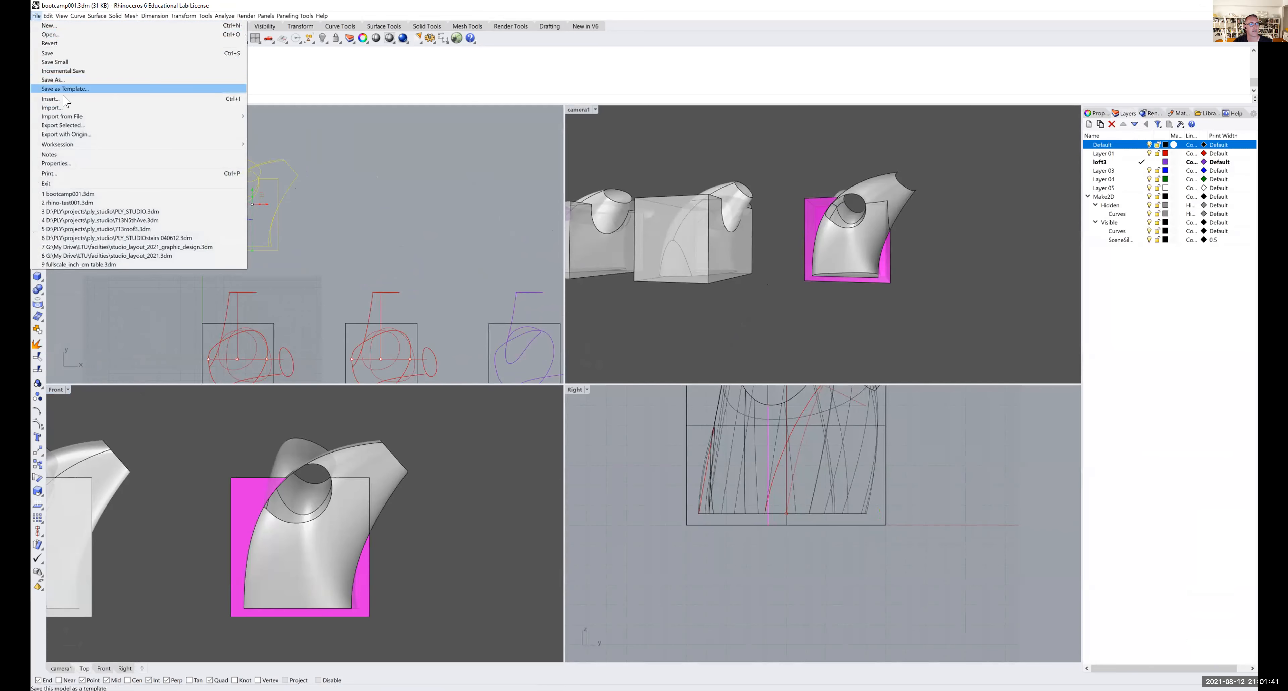
left_click(73, 125)
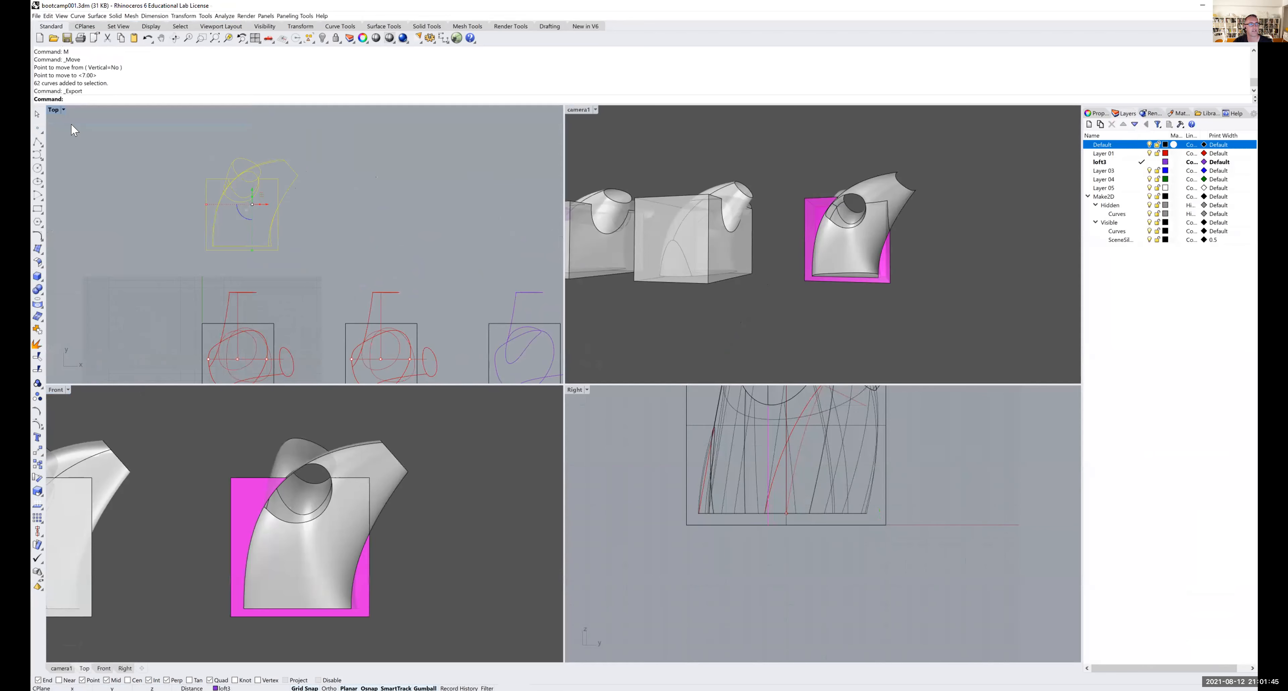
scroll(84, 200, "up", 3)
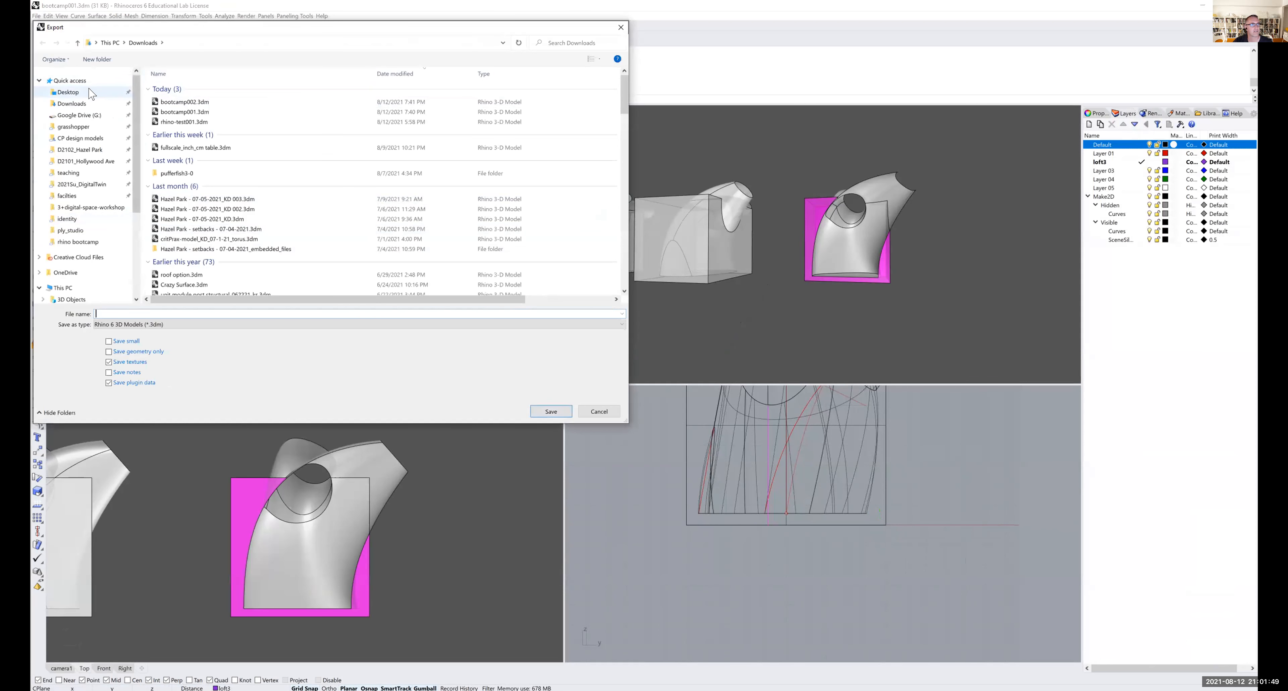
left_click(93, 104)
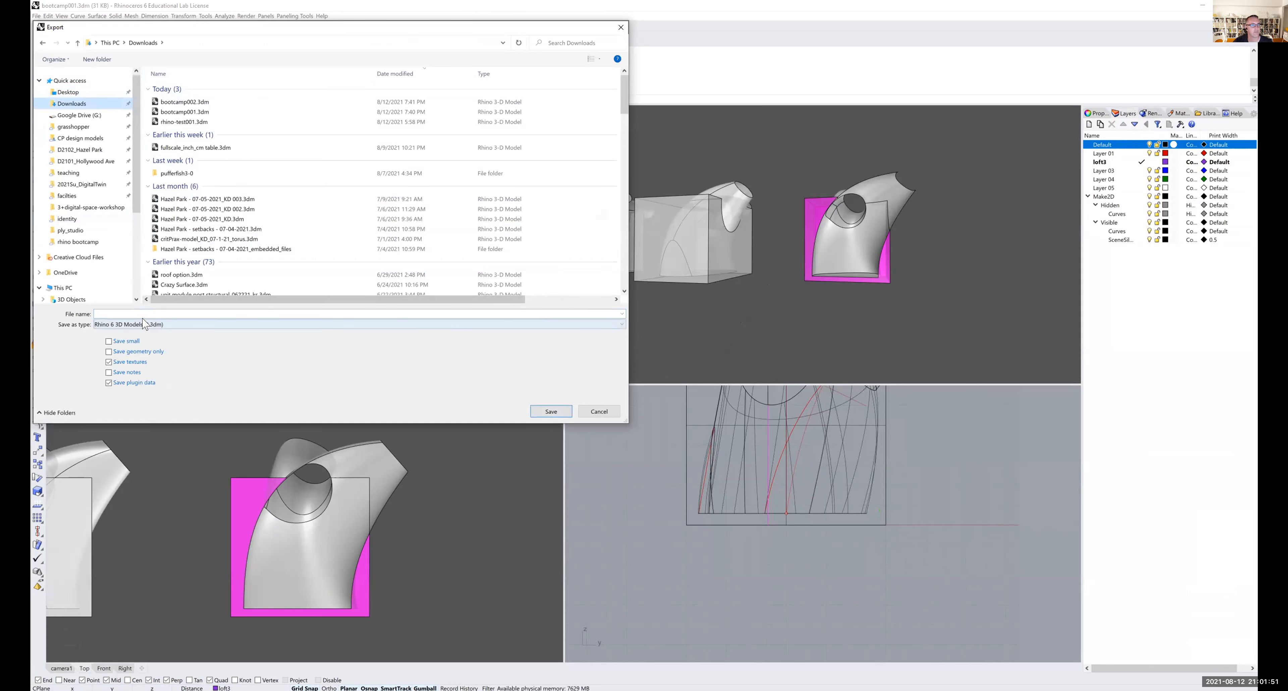
- Export the curves as an Adobe Illustrator file named render001_lines, using a snapshot of the current view and RGB color, and deselect them
left_click(145, 324)
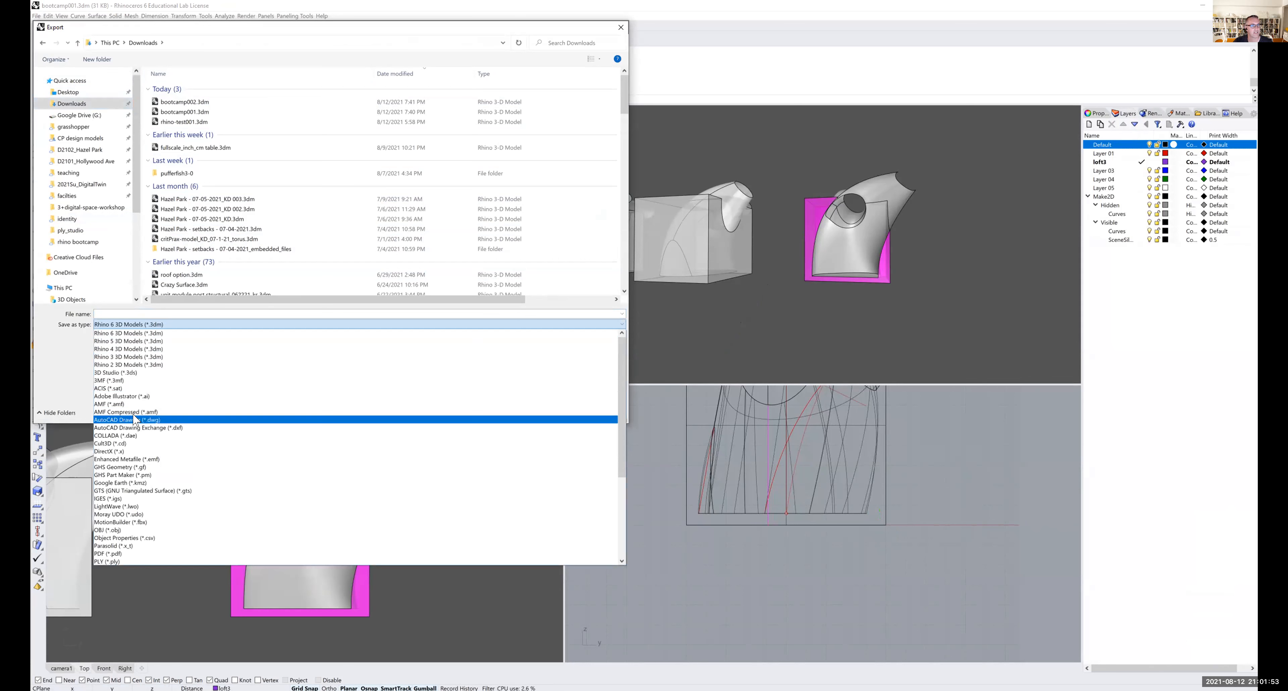
left_click(129, 396)
left_click(130, 313)
type("rende")
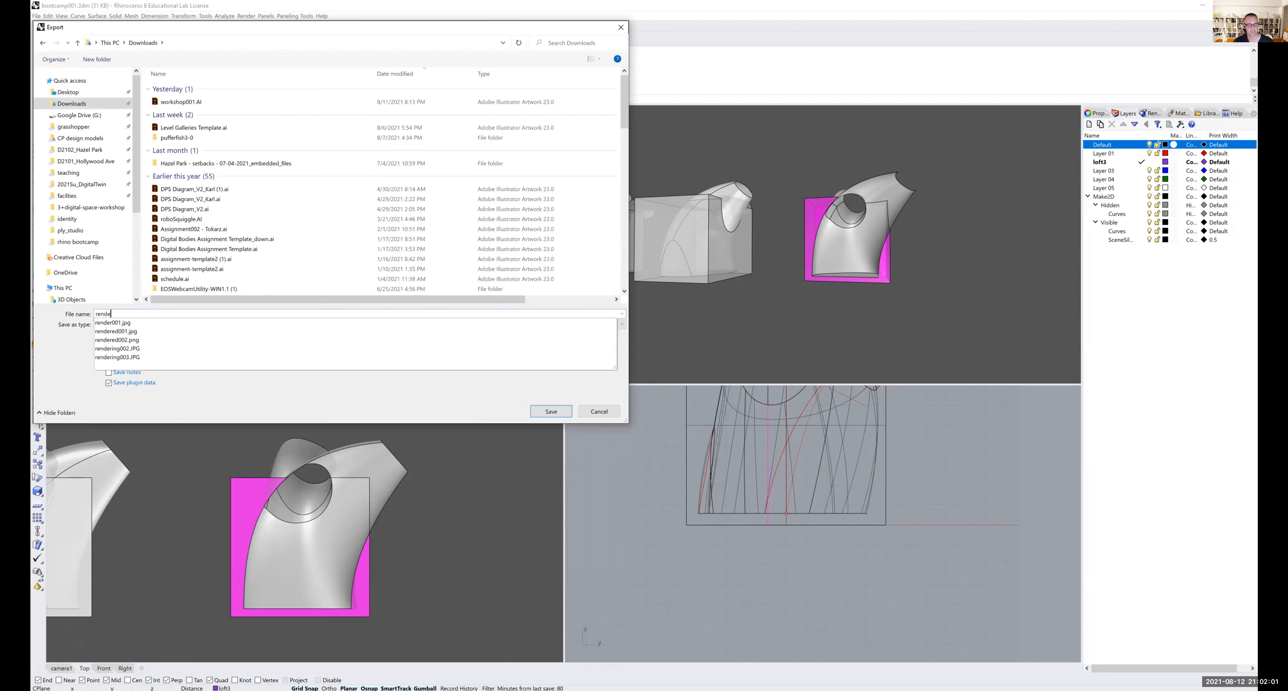
type("r001.")
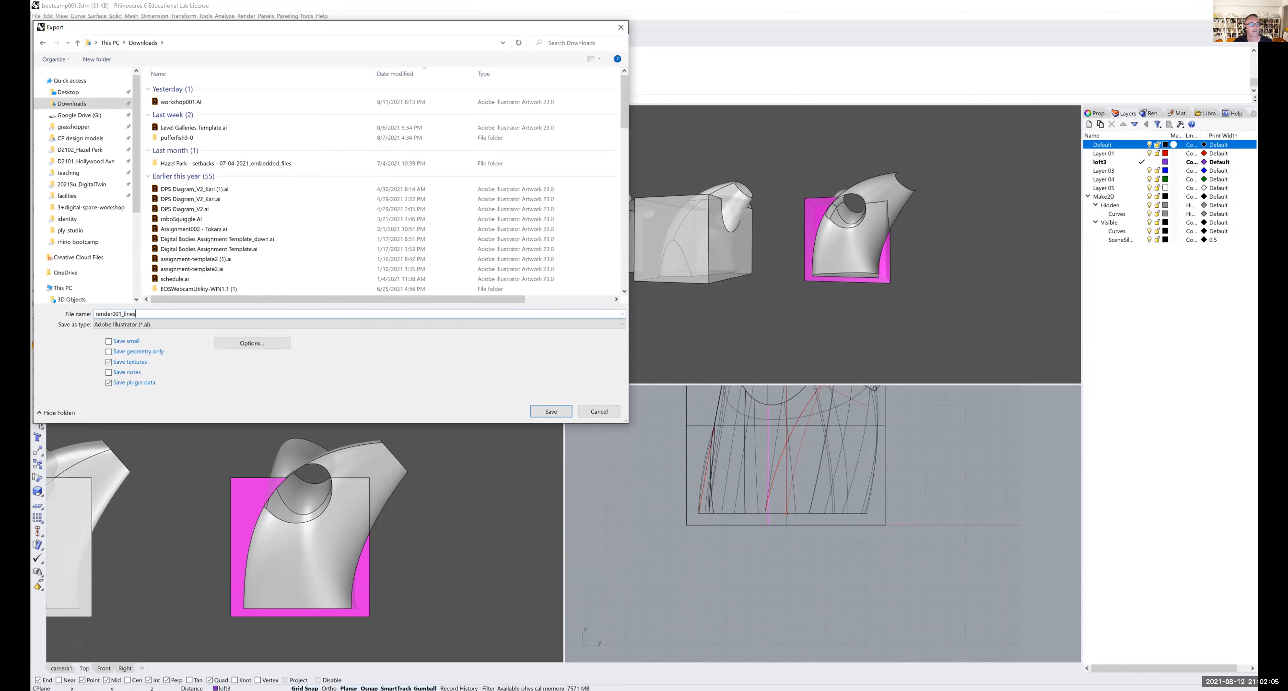
left_click(556, 413)
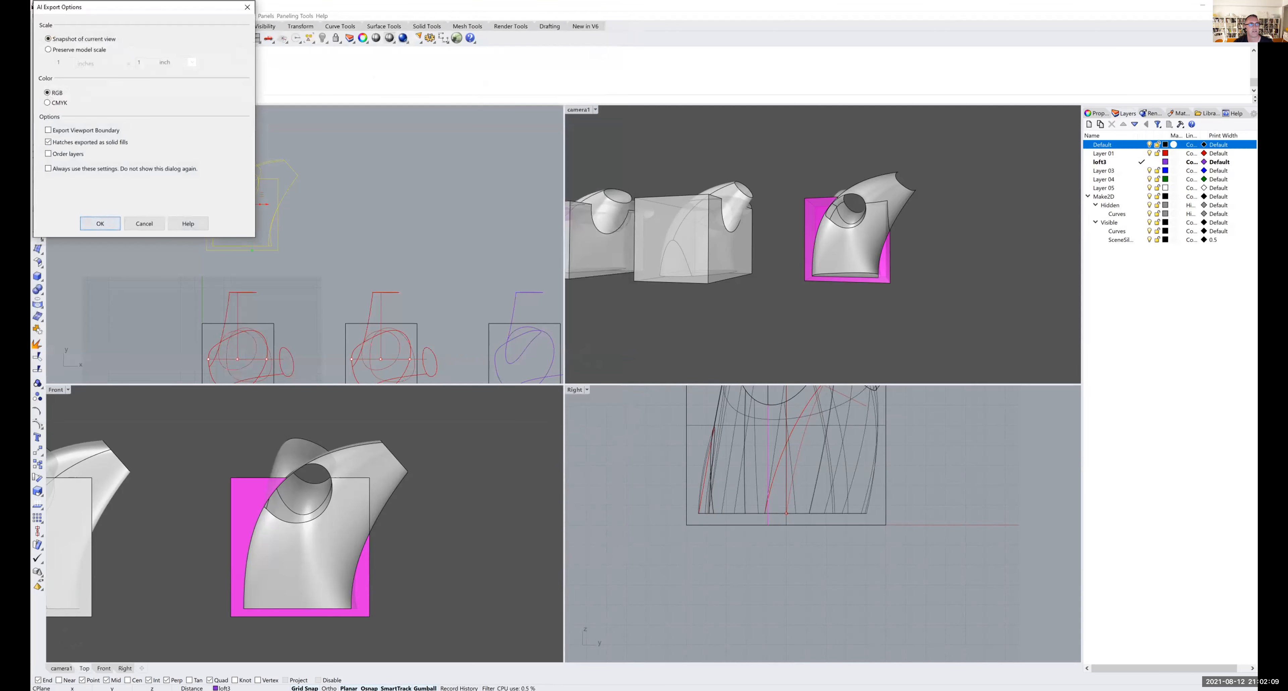
left_click(100, 223)
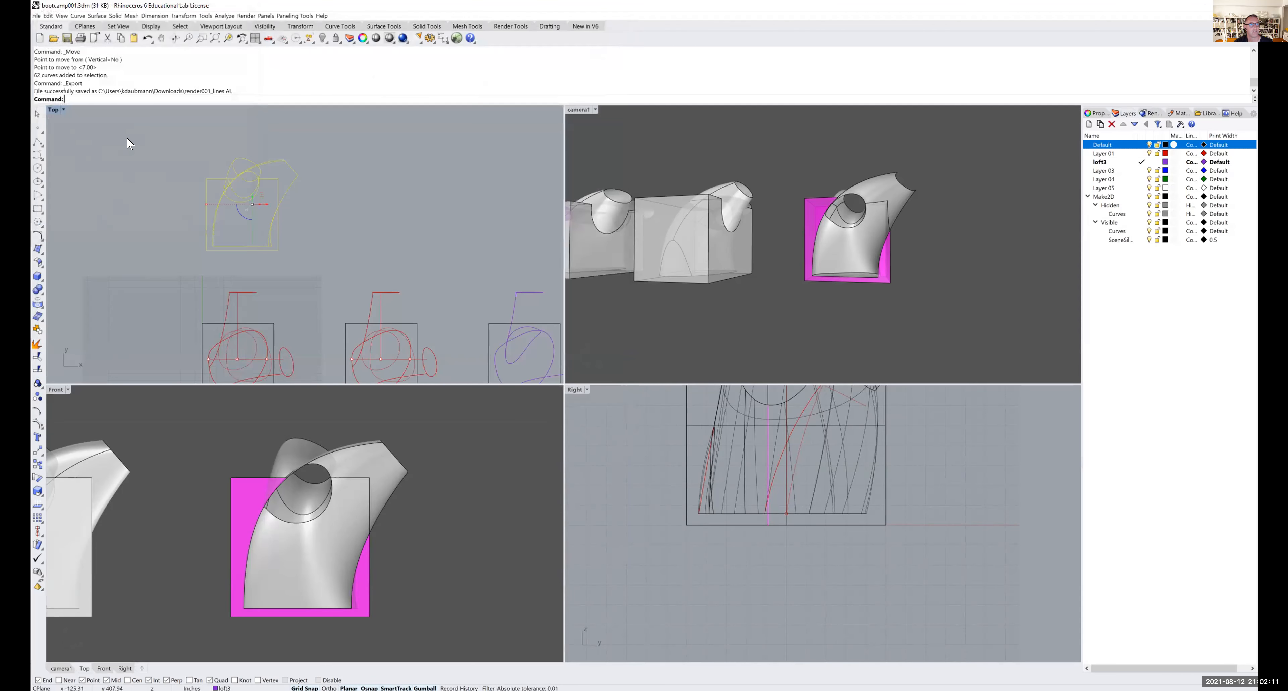
left_click(303, 127)
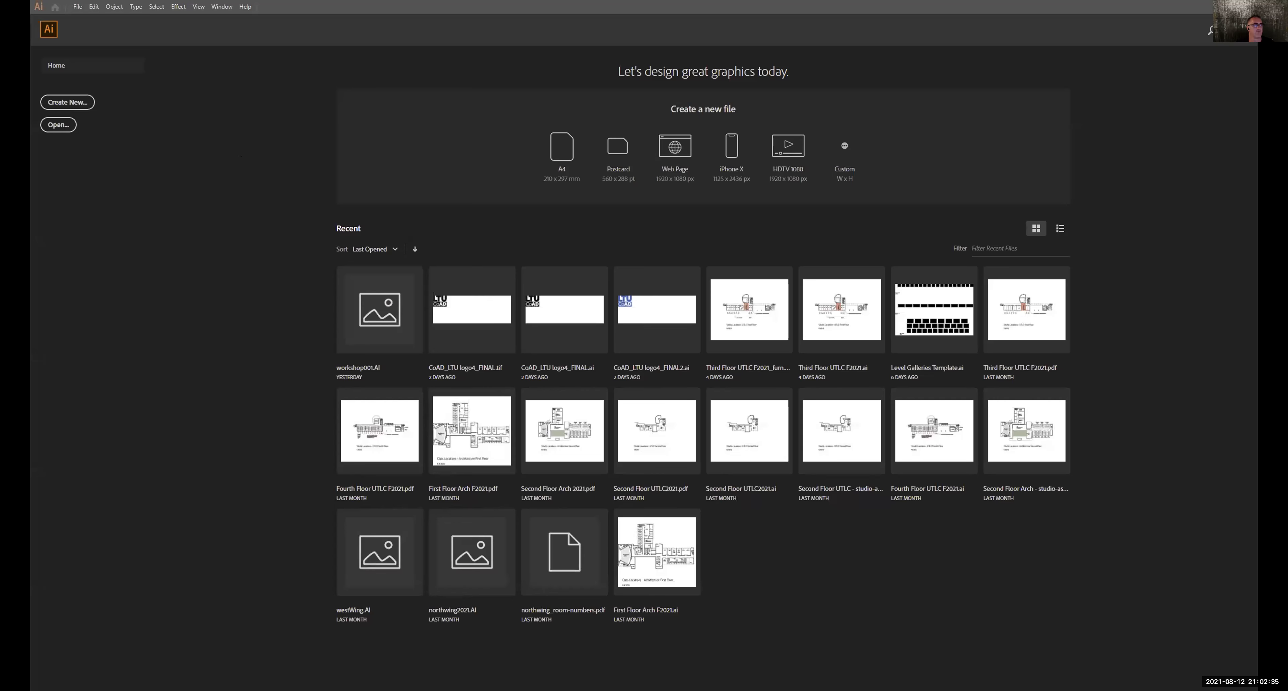
- Switch to Illustrator, open render001_lines.AI from the Downloads folder and frame the linework at 100%
left_click(58, 125)
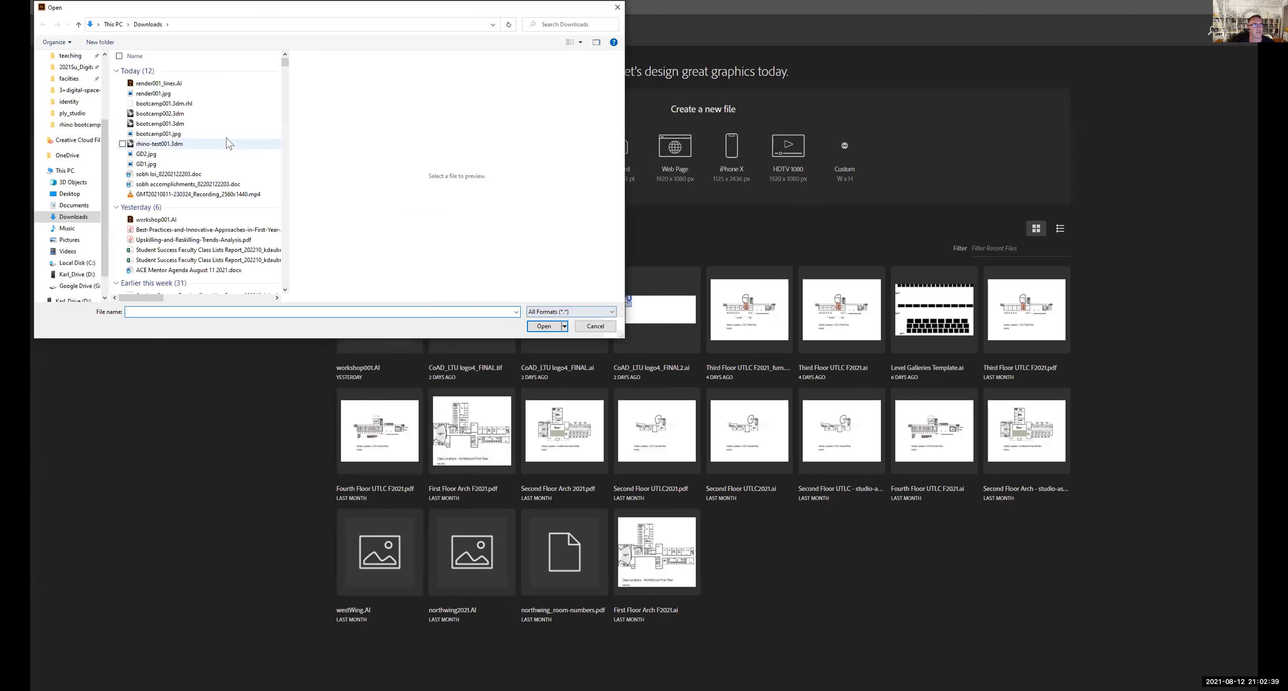
left_click(157, 85)
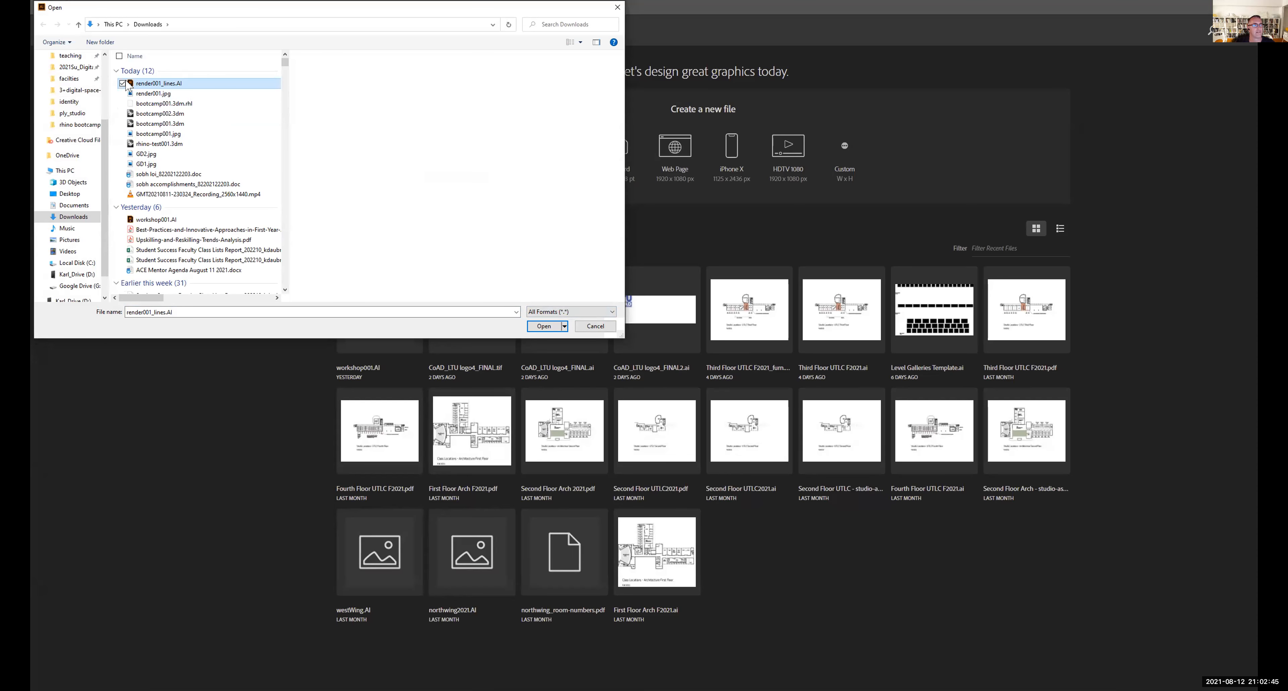
double_click(126, 86)
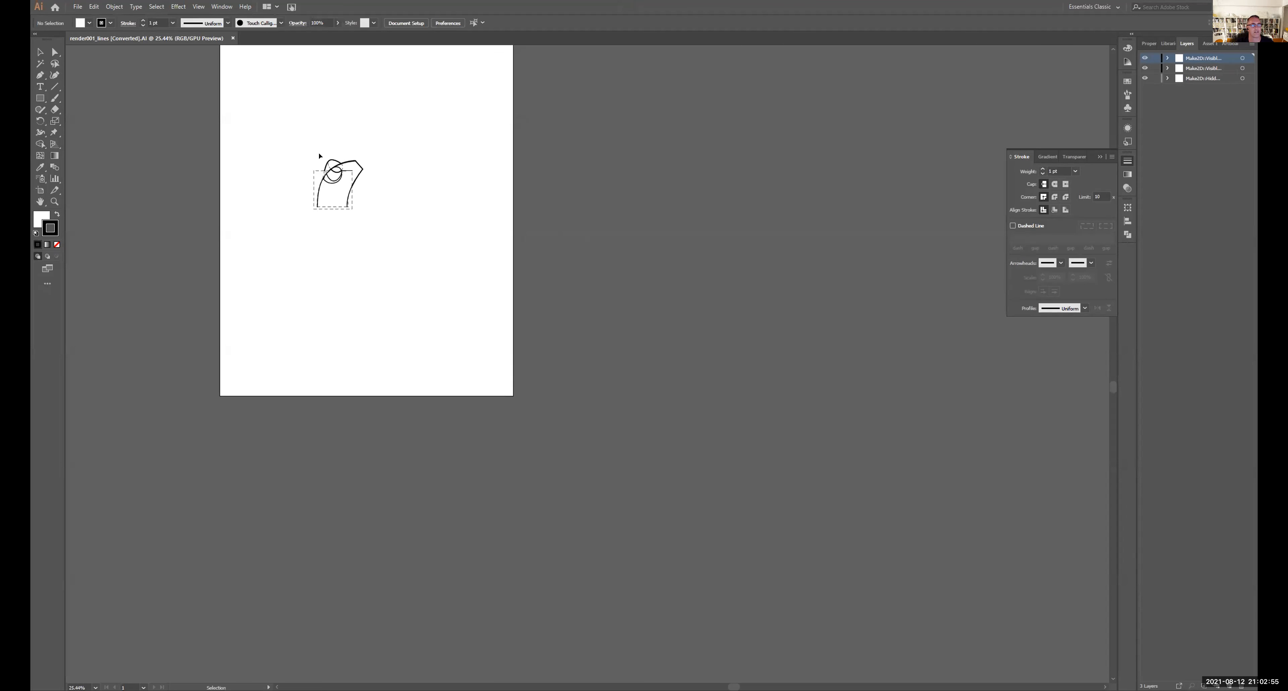
scroll(319, 156, "up", 5, "alt")
left_click_drag(319, 155, 438, 182)
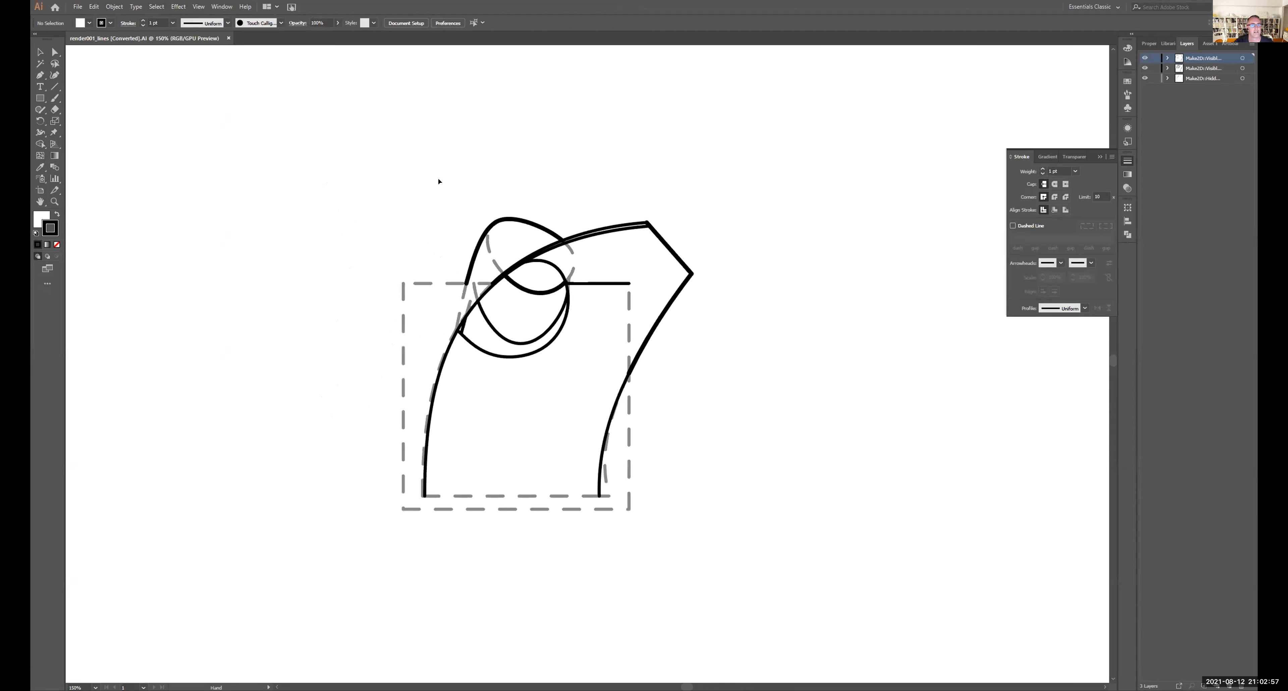
scroll(440, 181, "down", 2, "alt")
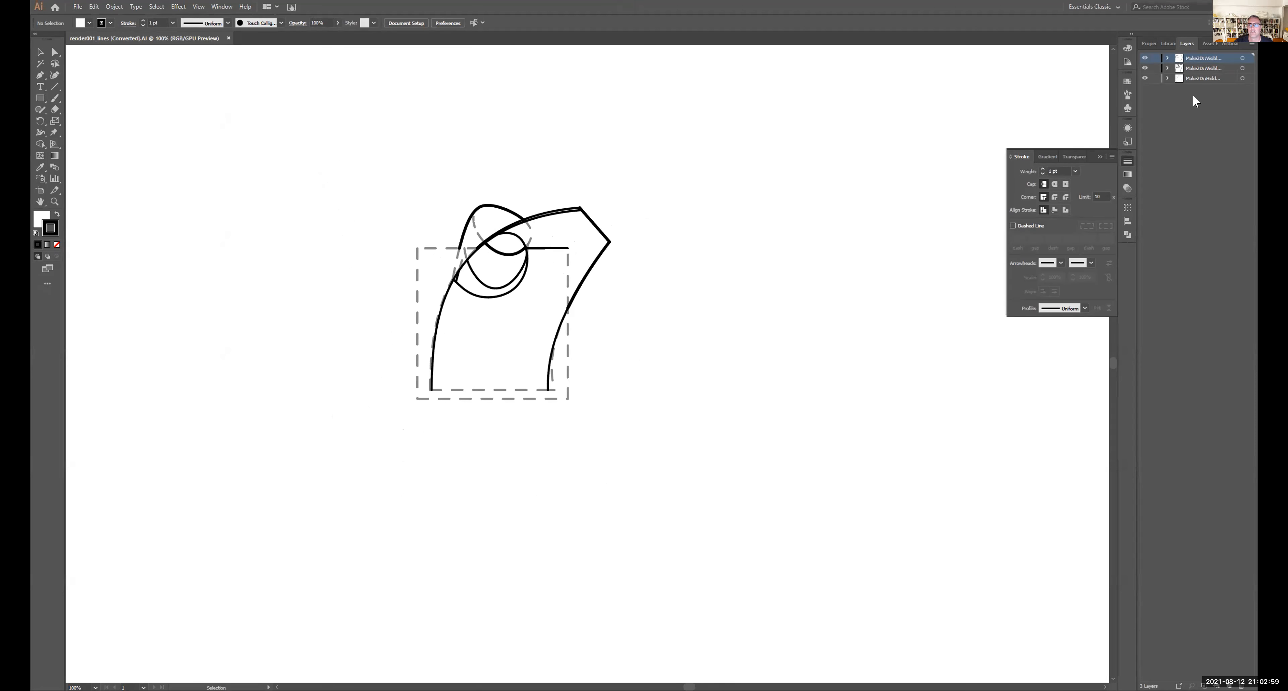
- Hide the three Make2D layers and turn them back on individually to examine which lines each one holds
left_click(1144, 67)
left_click(1144, 58)
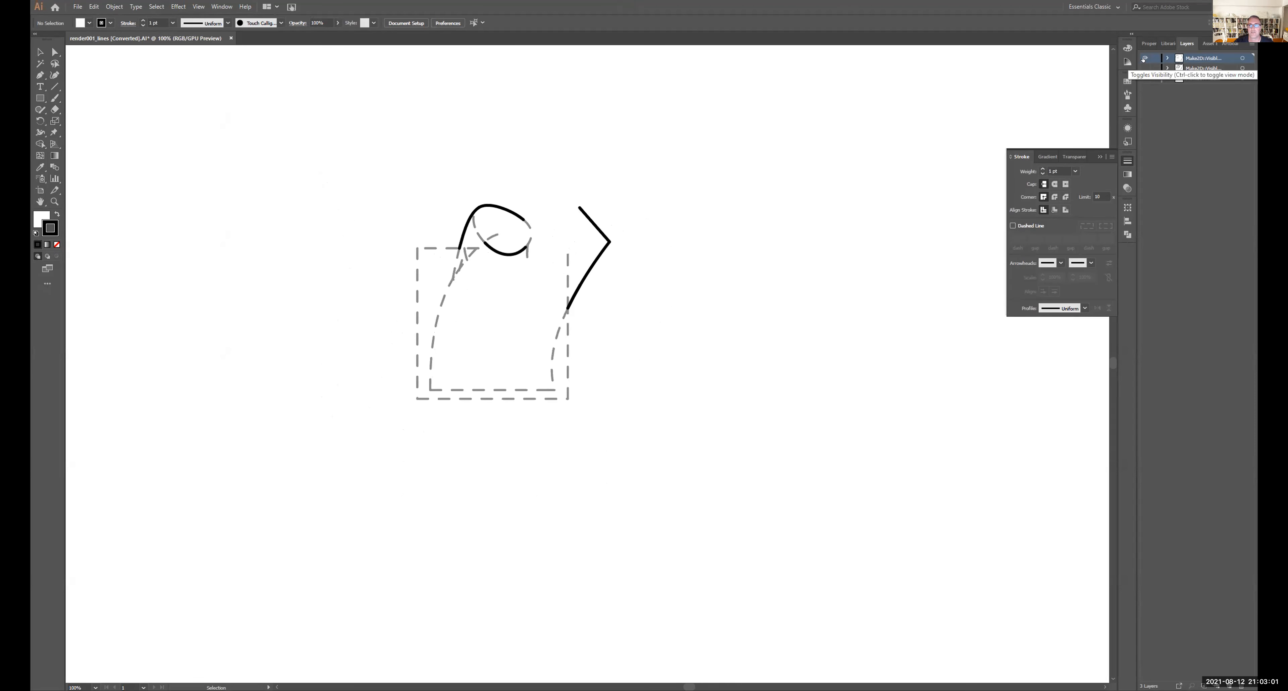
left_click(1143, 79)
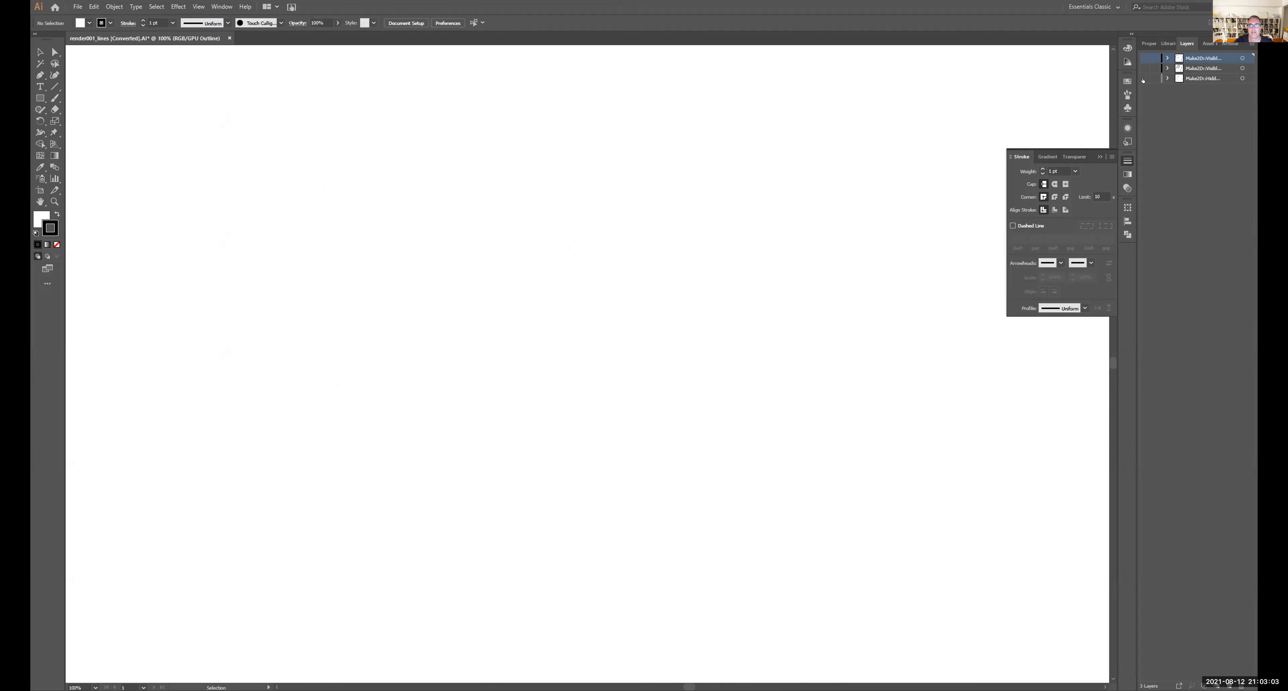
left_click(1144, 78)
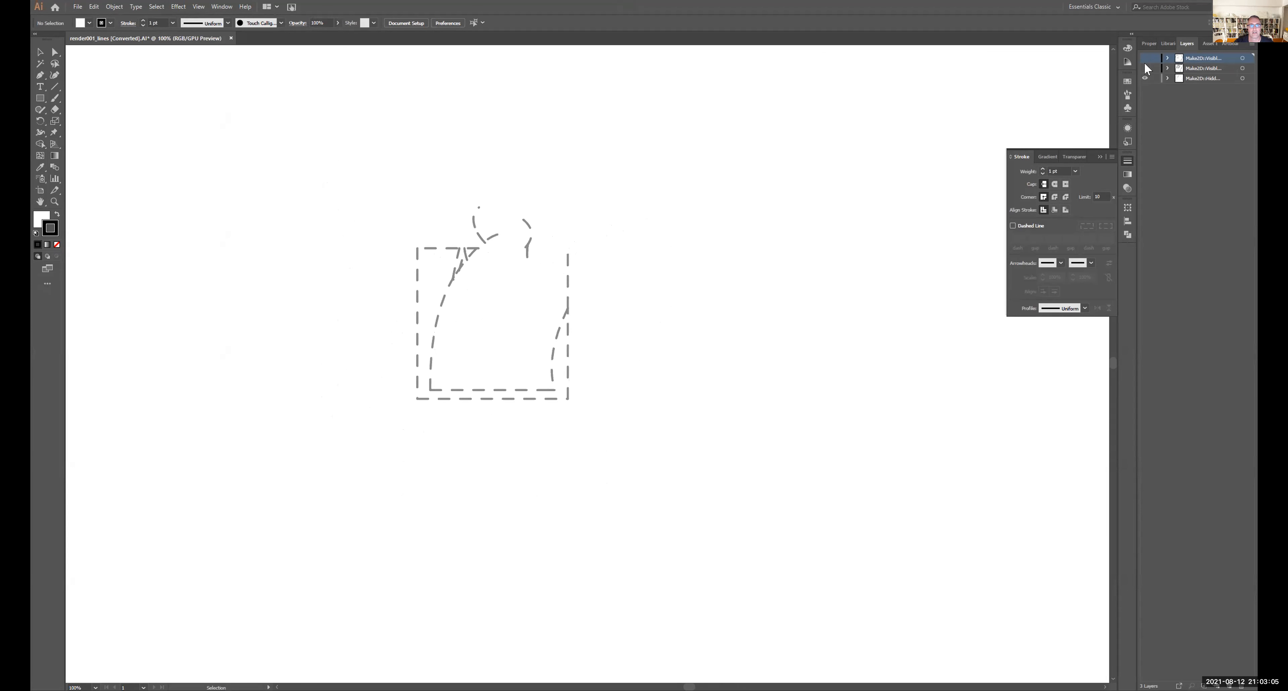
left_click(1144, 58)
left_click(1143, 68)
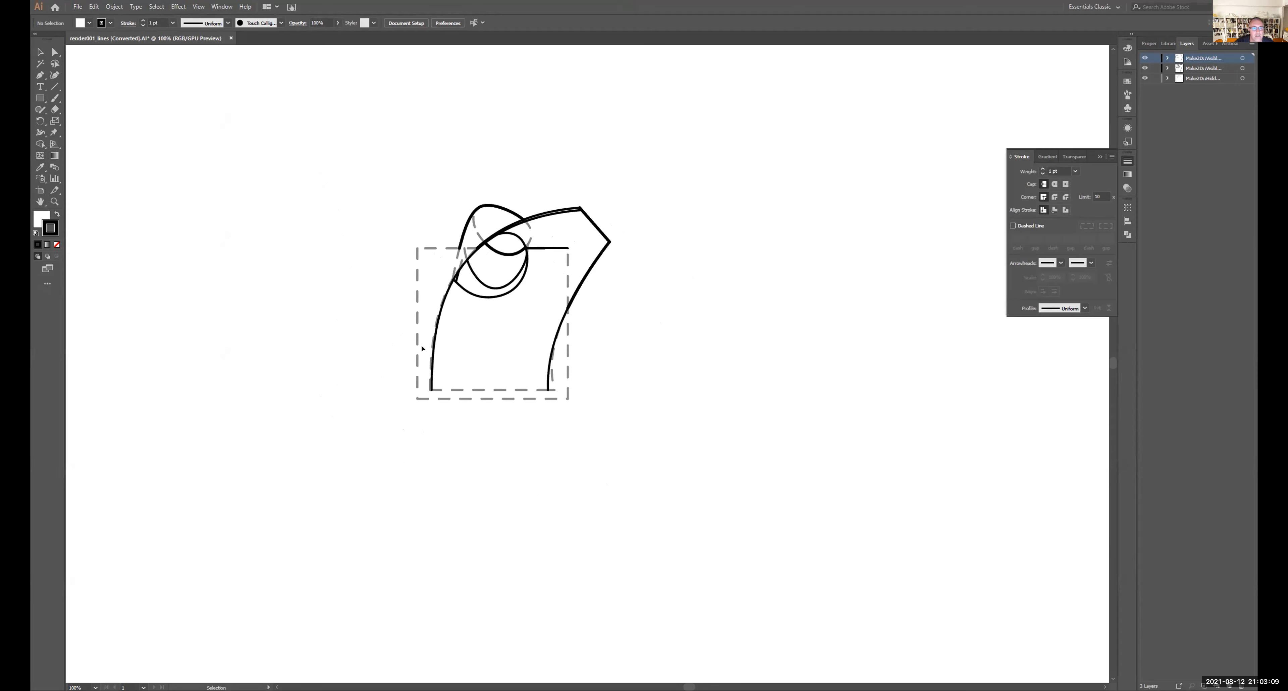
- Select the dashed side and lower edges of the box to examine their stroke settings, and deselect them
scroll(421, 349, "up", 1, "alt")
scroll(422, 332, "up", 1, "alt")
left_click(414, 333)
left_click(432, 456, "shift")
left_click(783, 365)
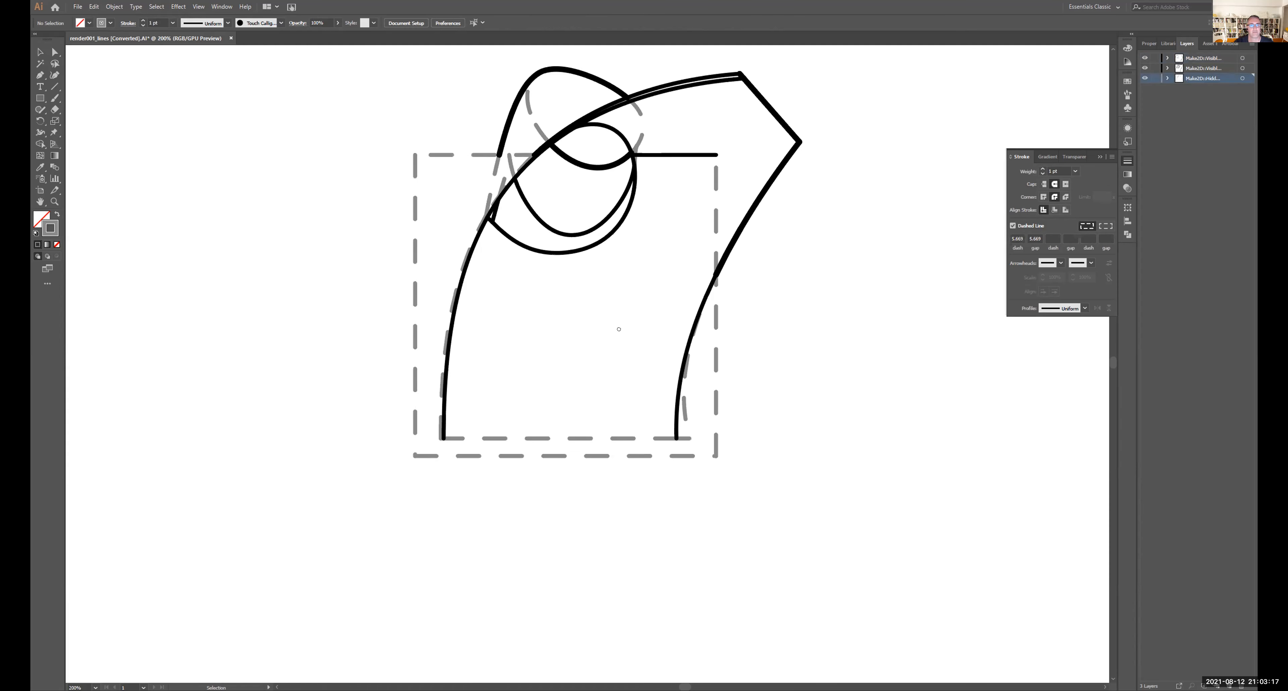
scroll(620, 349, "up", 1)
scroll(624, 374, "down", 1, "alt")
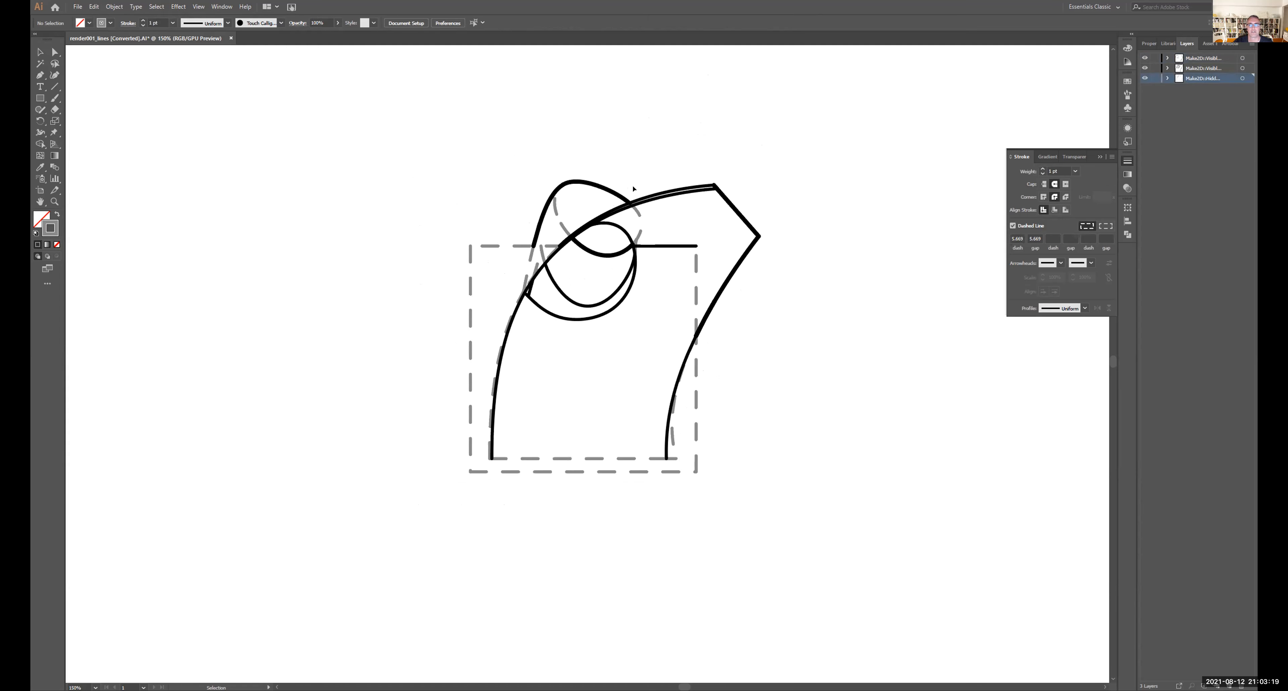
- Create a new layer with the default name and move it below the three Make2D layers
left_click(1252, 45)
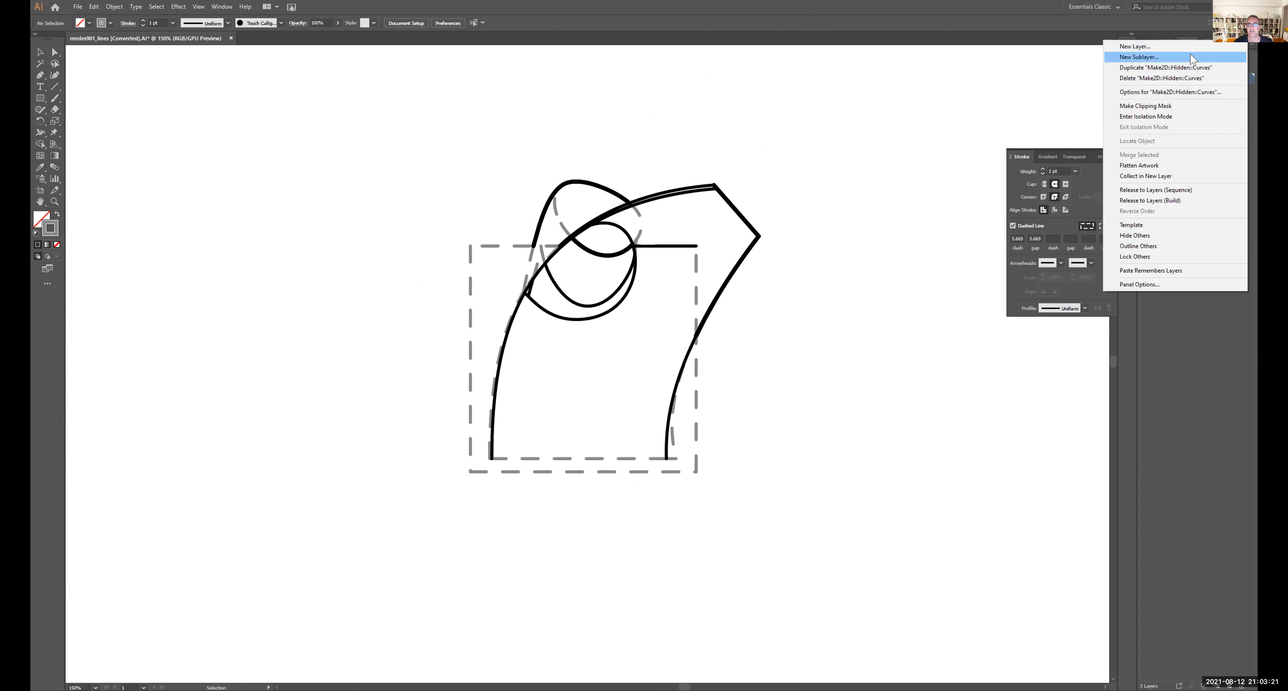
left_click(1135, 50)
left_click(653, 391)
left_click_drag(1209, 79, 1208, 99)
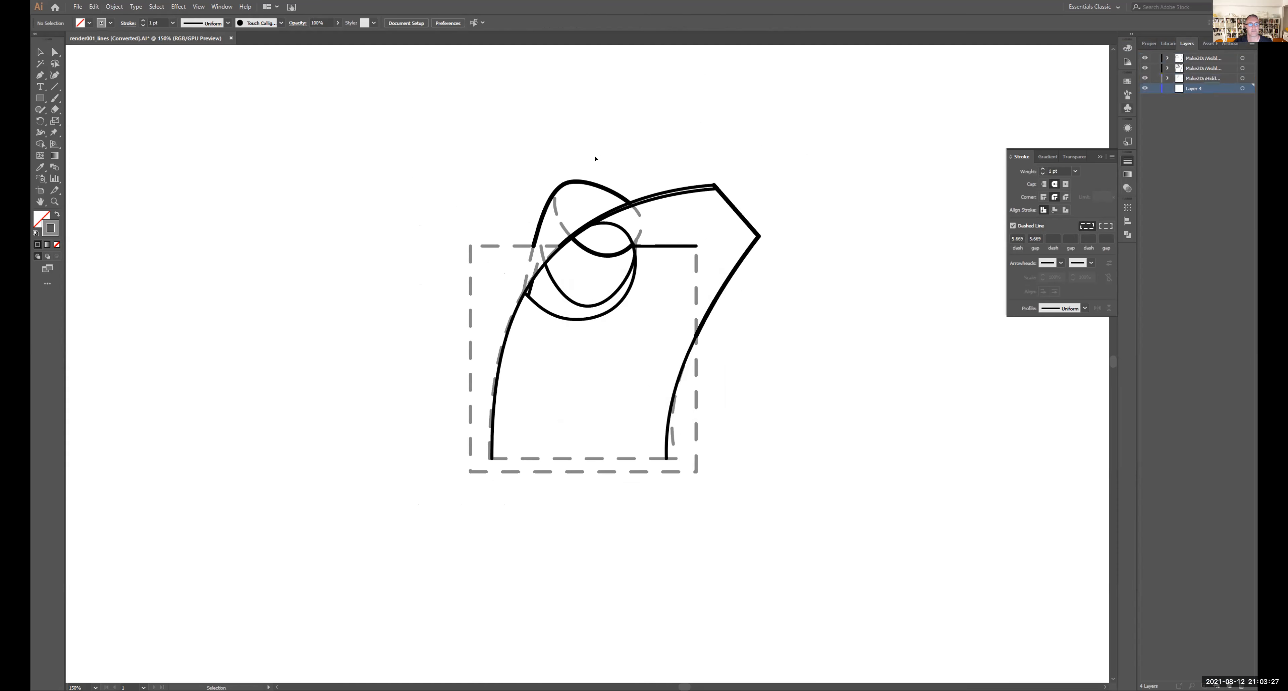
- Place render001.jpg from the Downloads folder on the new layer, beside the linework
left_click(78, 6)
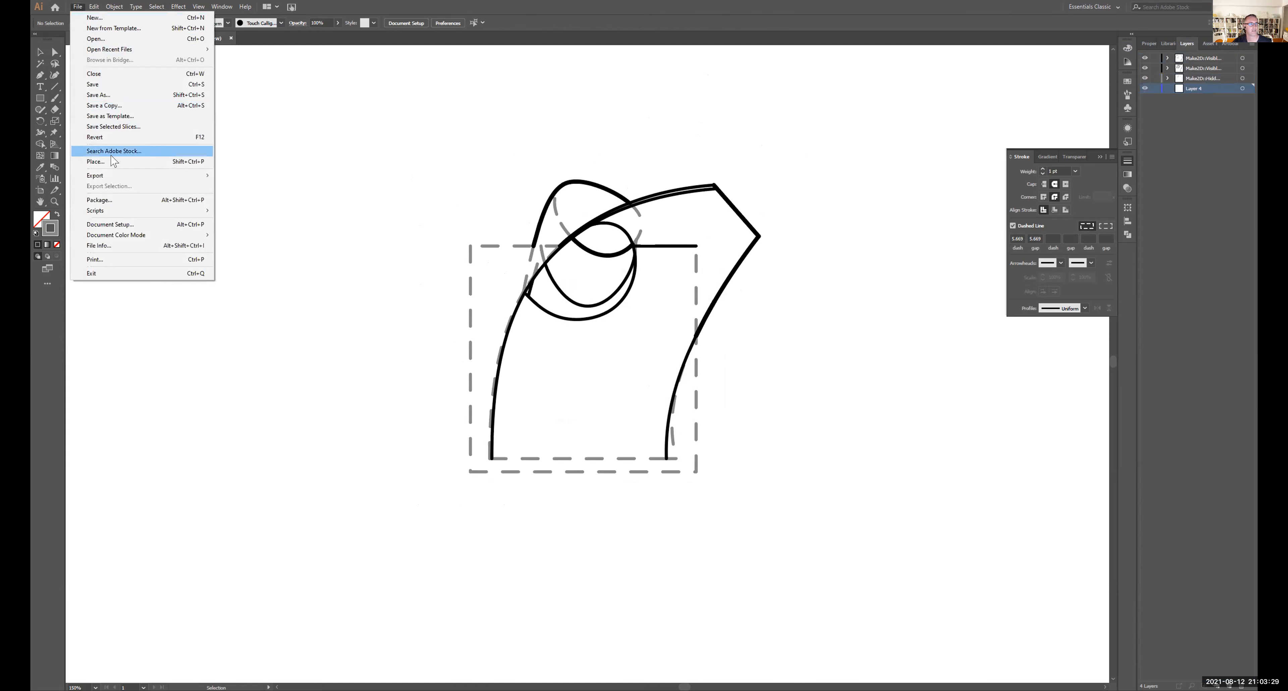
left_click(105, 162)
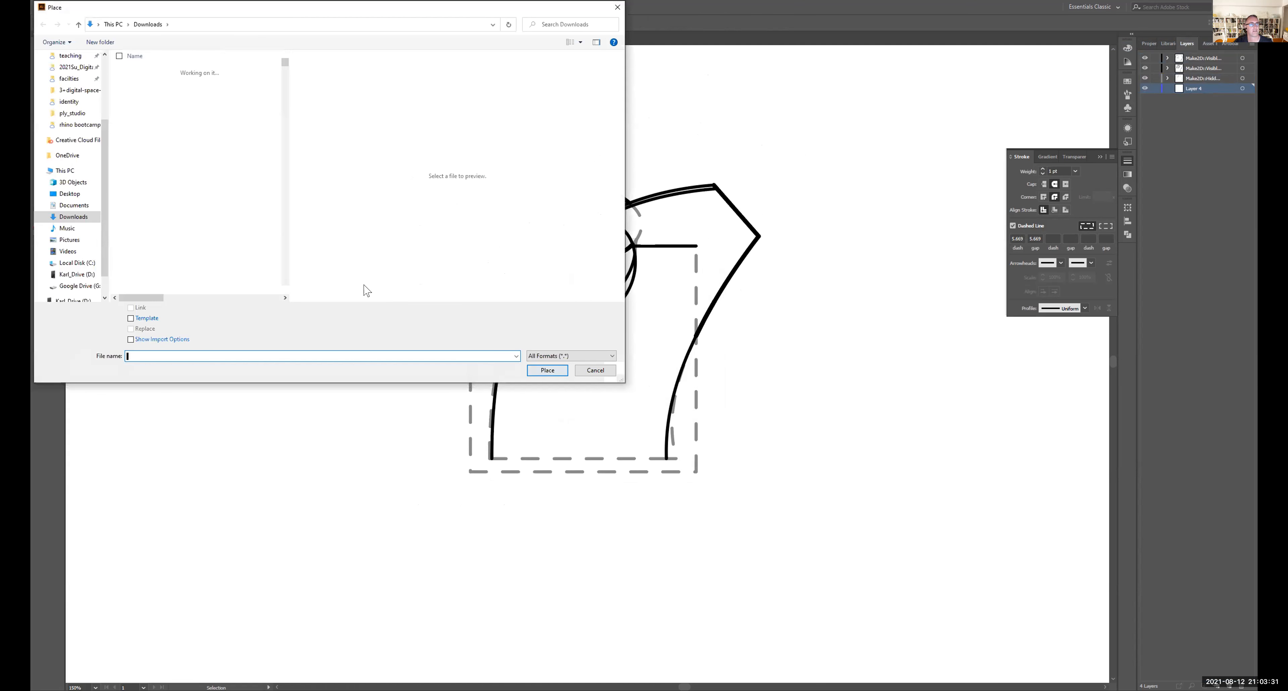
double_click(154, 91)
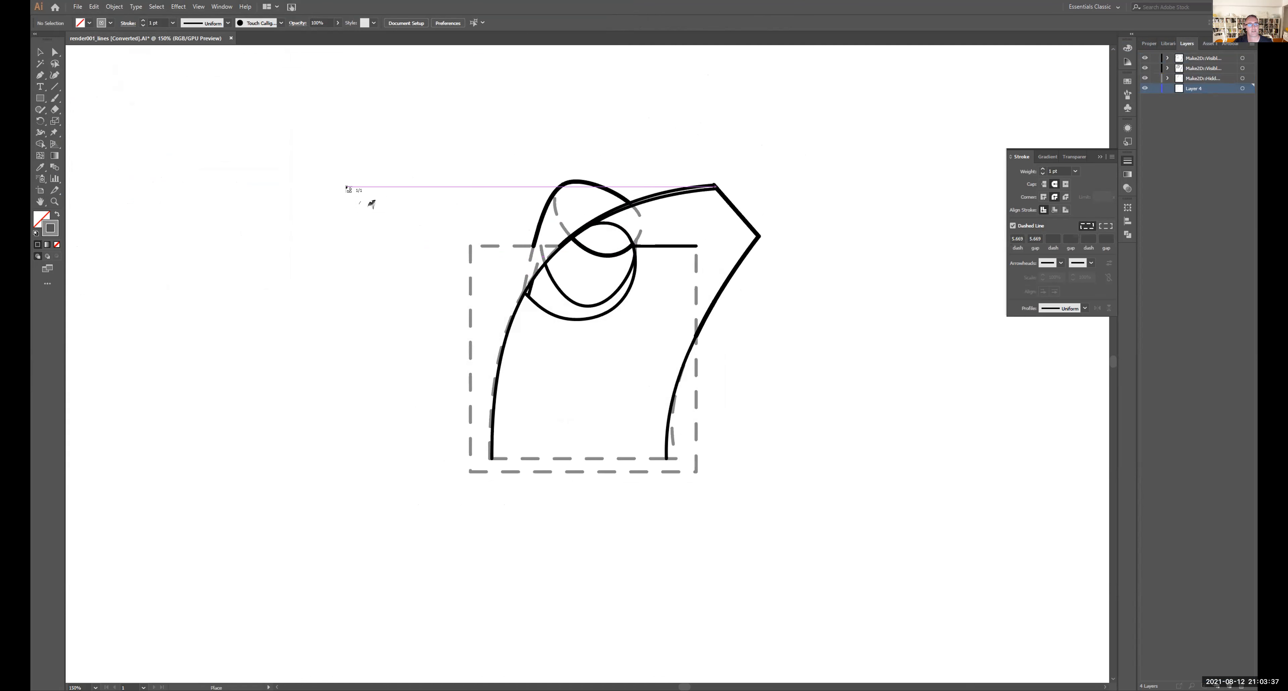
left_click(345, 185)
- Scale the placed render down proportionally to about 294 by 158 pt, shift it up slightly and deselect it
key("ctrl+minus")
key("ctrl+minus")
key("ctrl+minus")
key("ctrl+minus")
key("ctrl+minus")
key("ctrl+minus")
key("ctrl+minus")
key("ctrl+minus")
key("ctrl+minus")
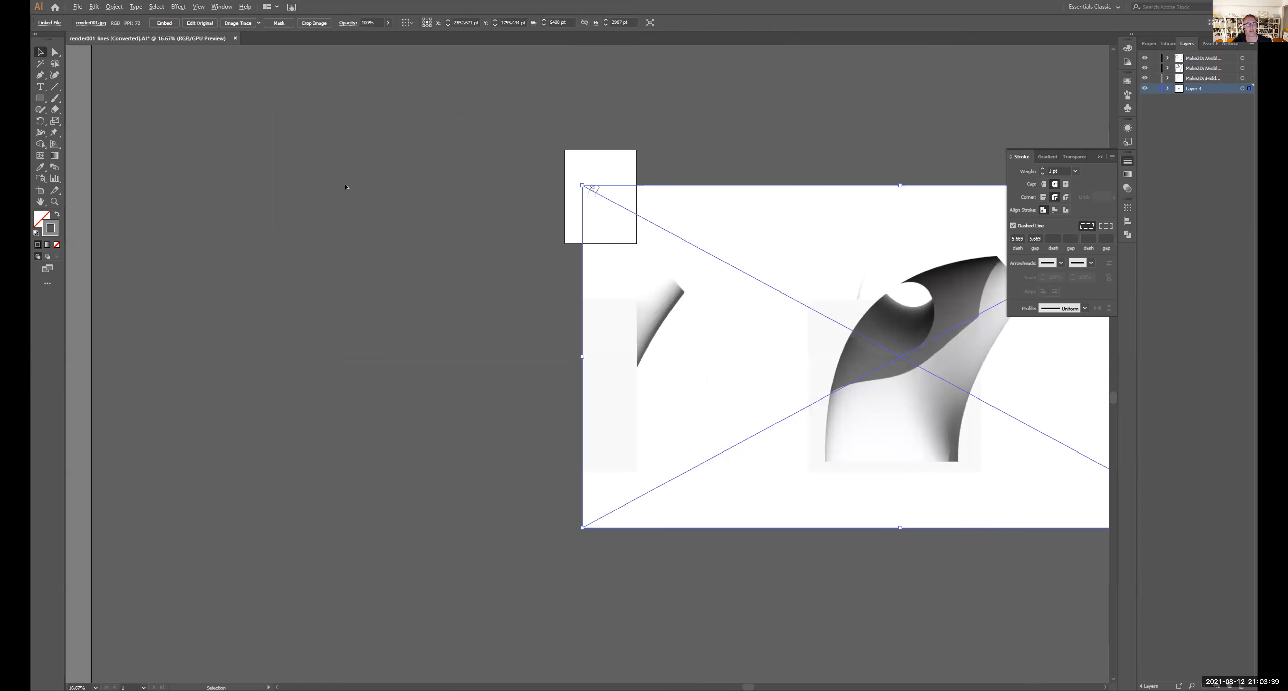
key("ctrl+minus")
left_click_drag(997, 563, 786, 471, "shift")
left_click_drag(727, 433, 599, 363, "shift")
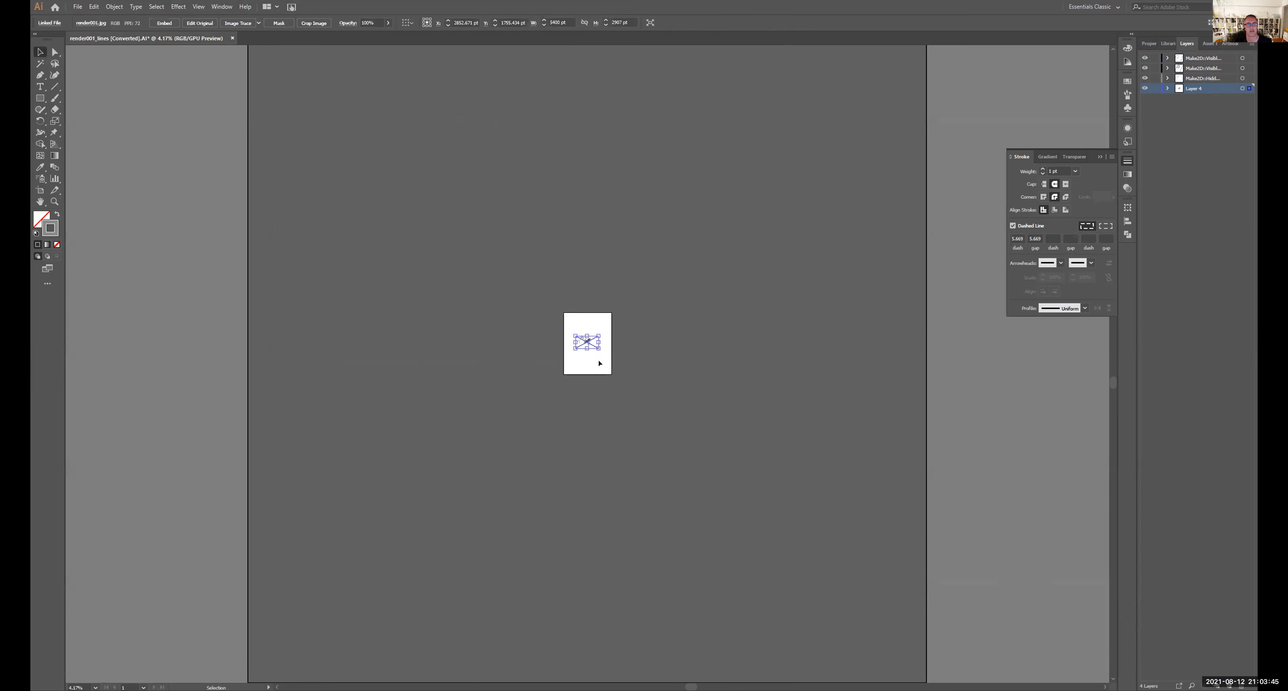
scroll(600, 363, "up", 8, "alt")
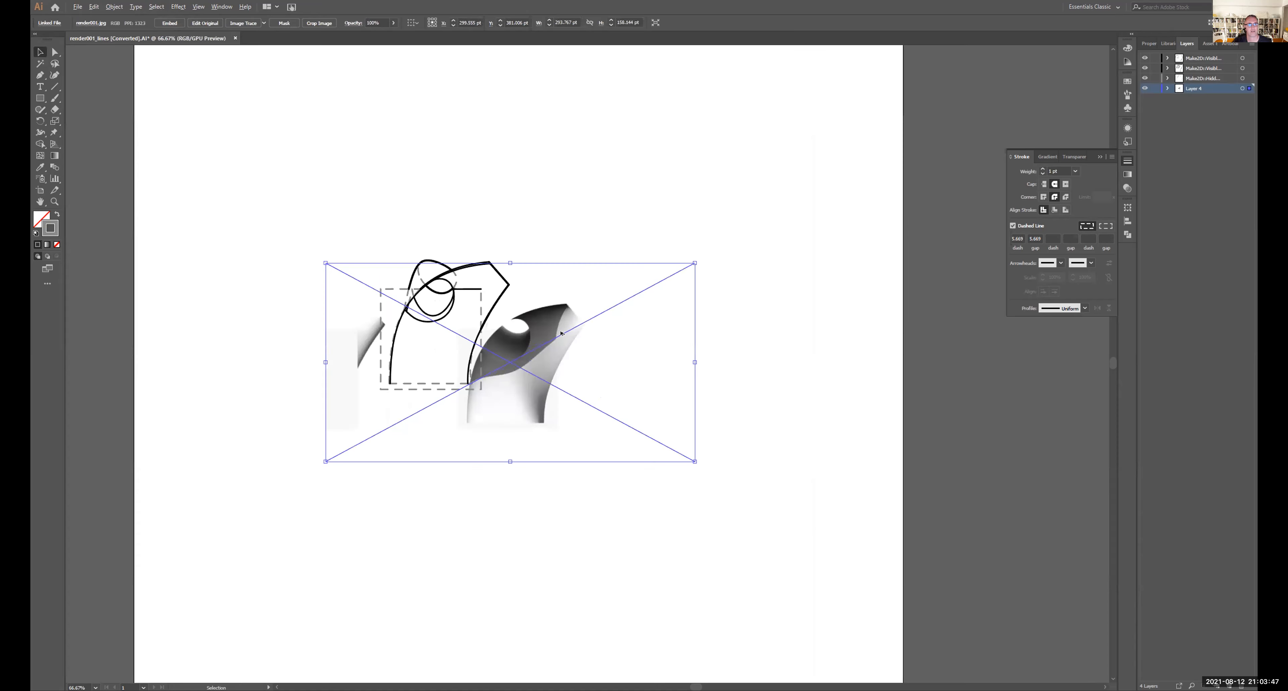
left_click(672, 197)
left_click_drag(584, 339, 572, 310)
left_click(621, 181)
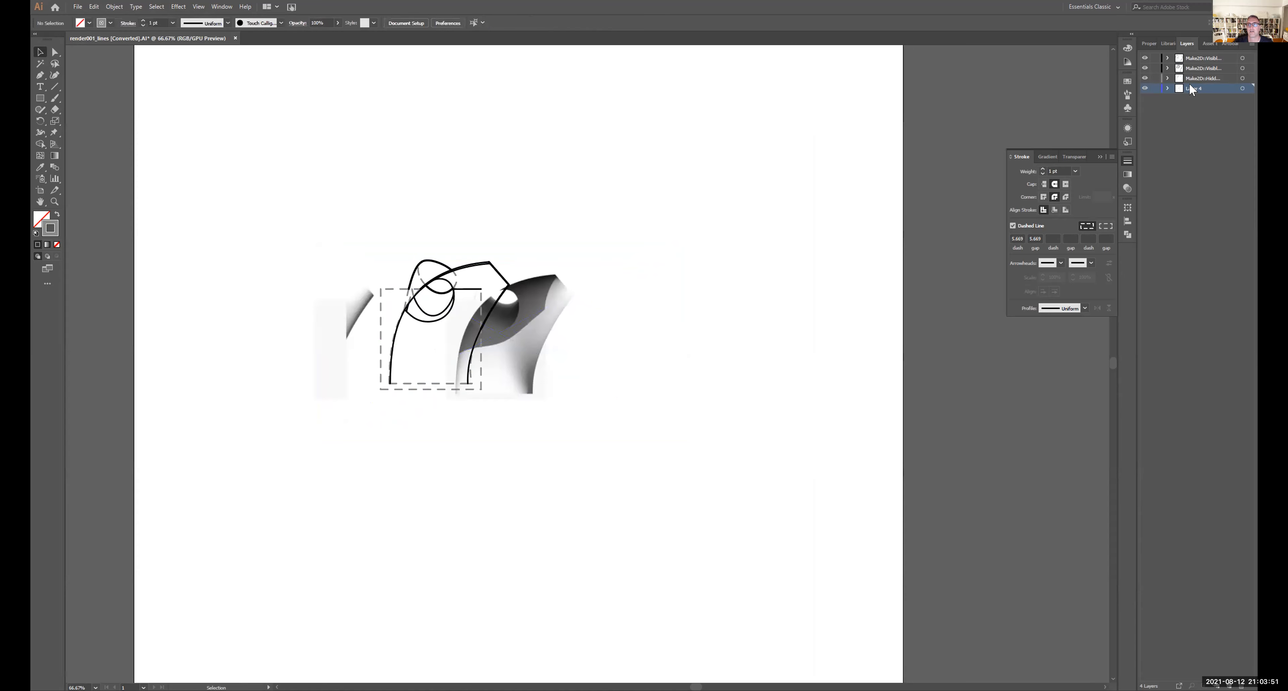
- Hide Layer 4 and both visible Make2D layers, and select the outer dashed side and lower edges of the box
left_click(1144, 89)
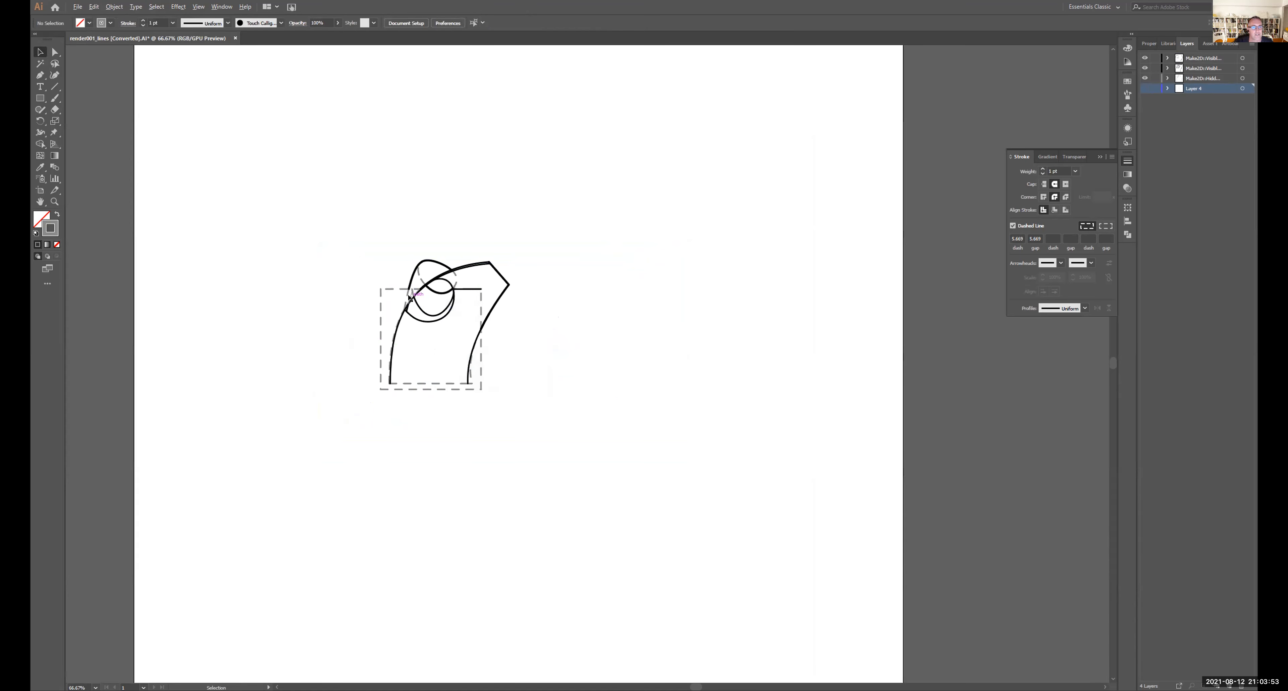
scroll(409, 297, "up", 2, "alt")
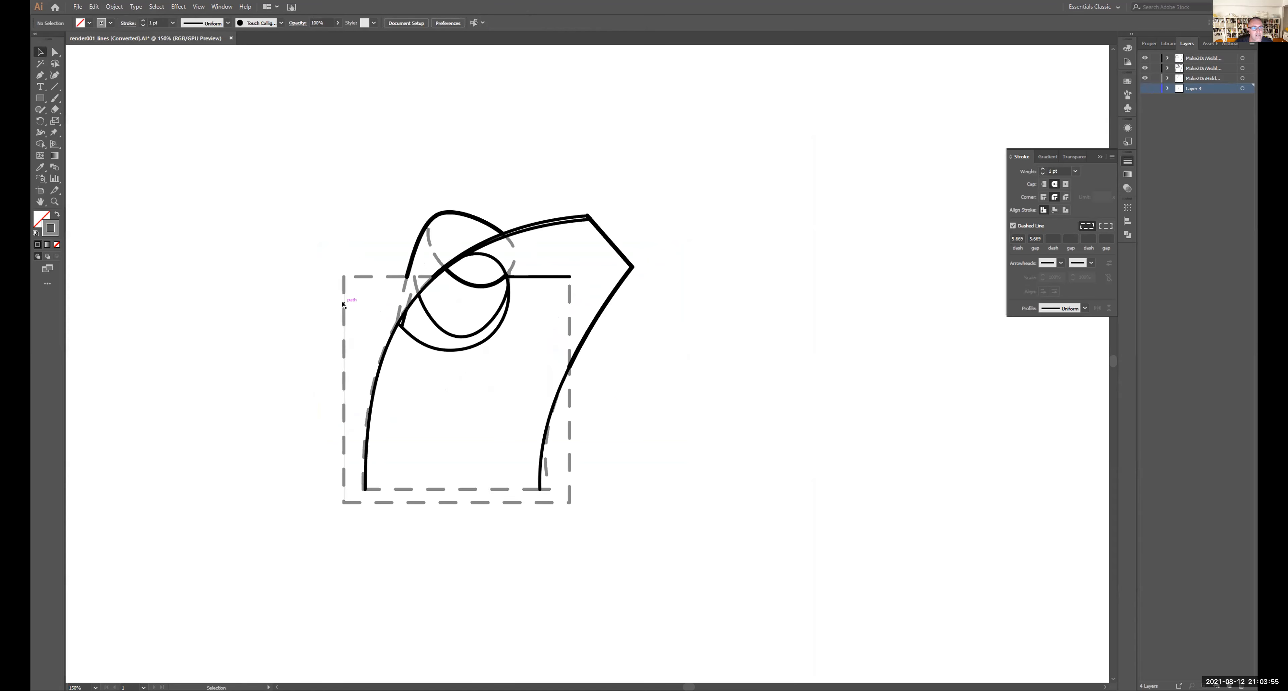
left_click(343, 304)
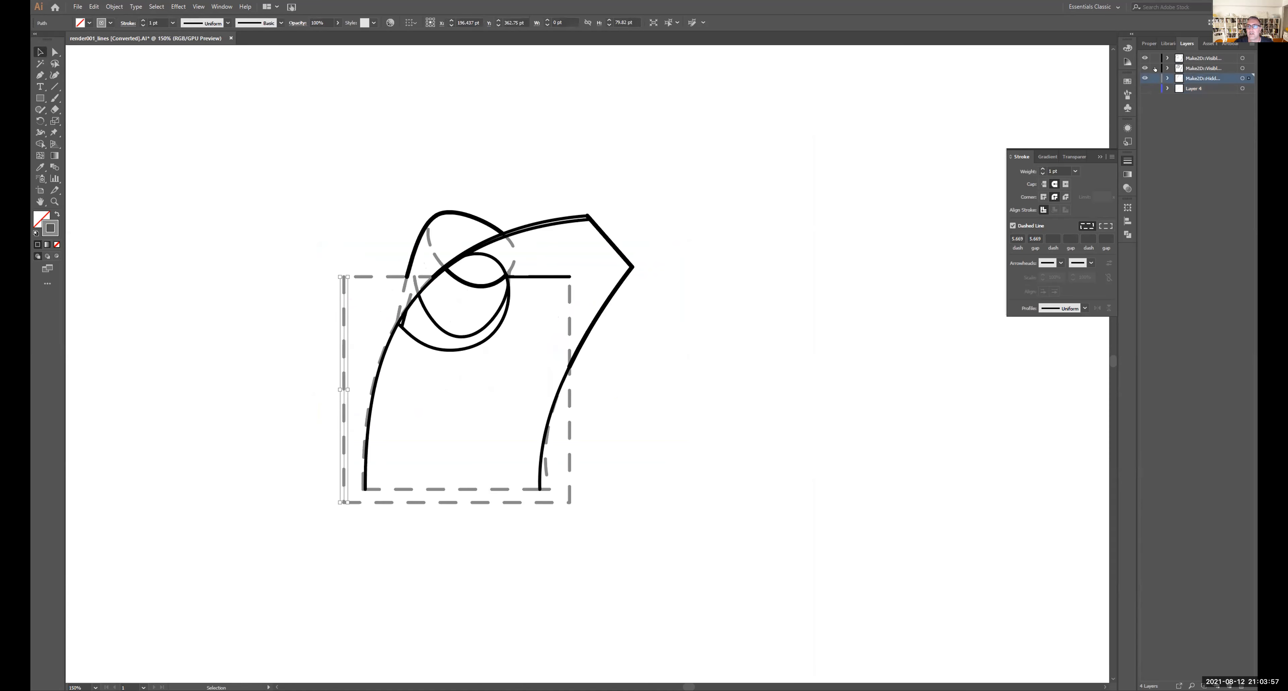
left_click(1142, 58)
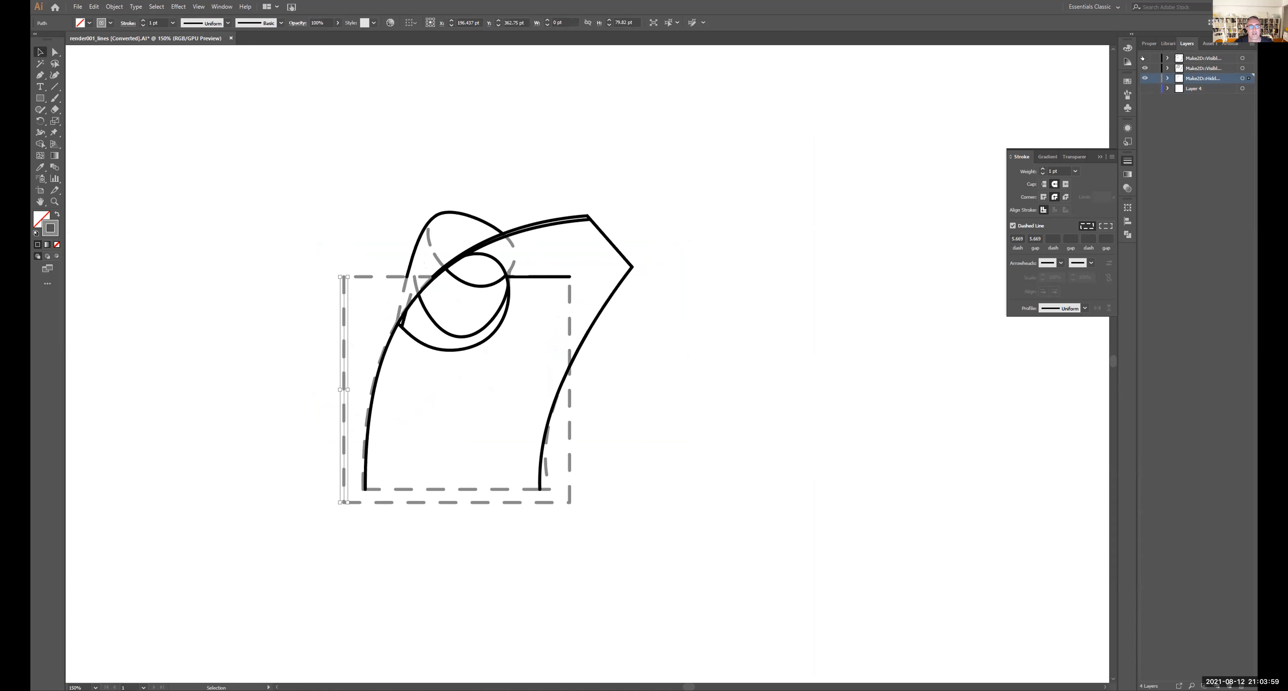
left_click(1143, 68)
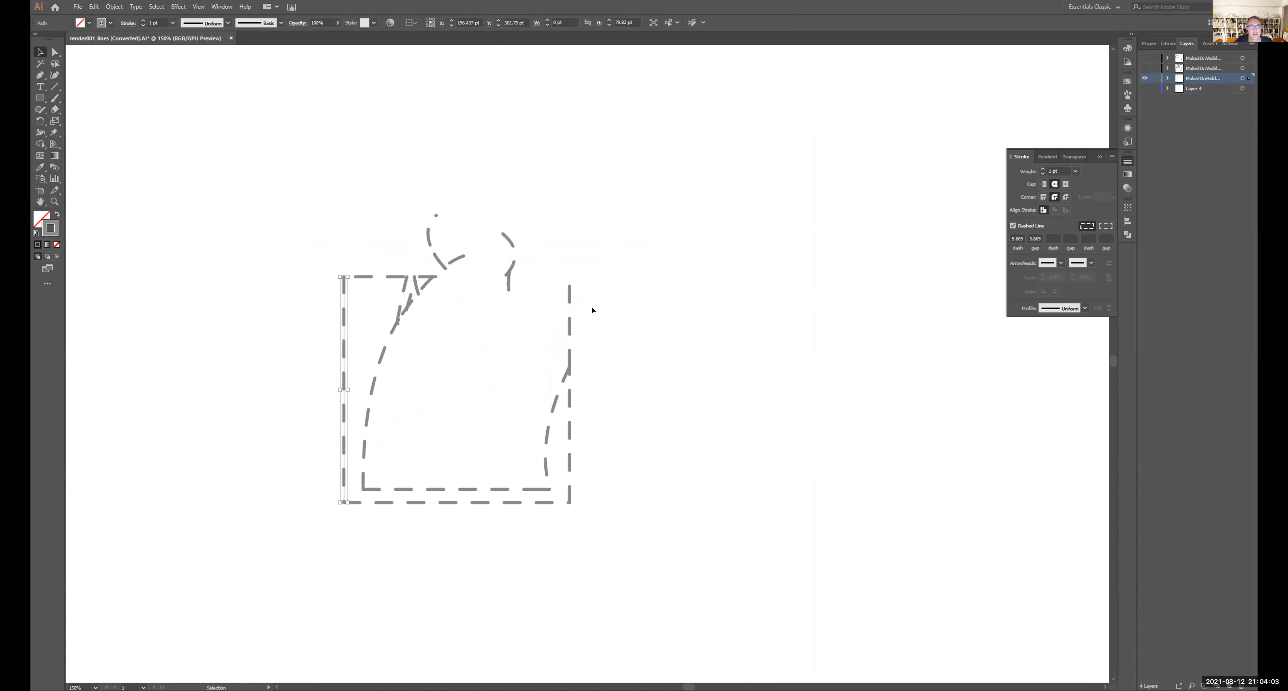
scroll(531, 320, "up", 1, "alt")
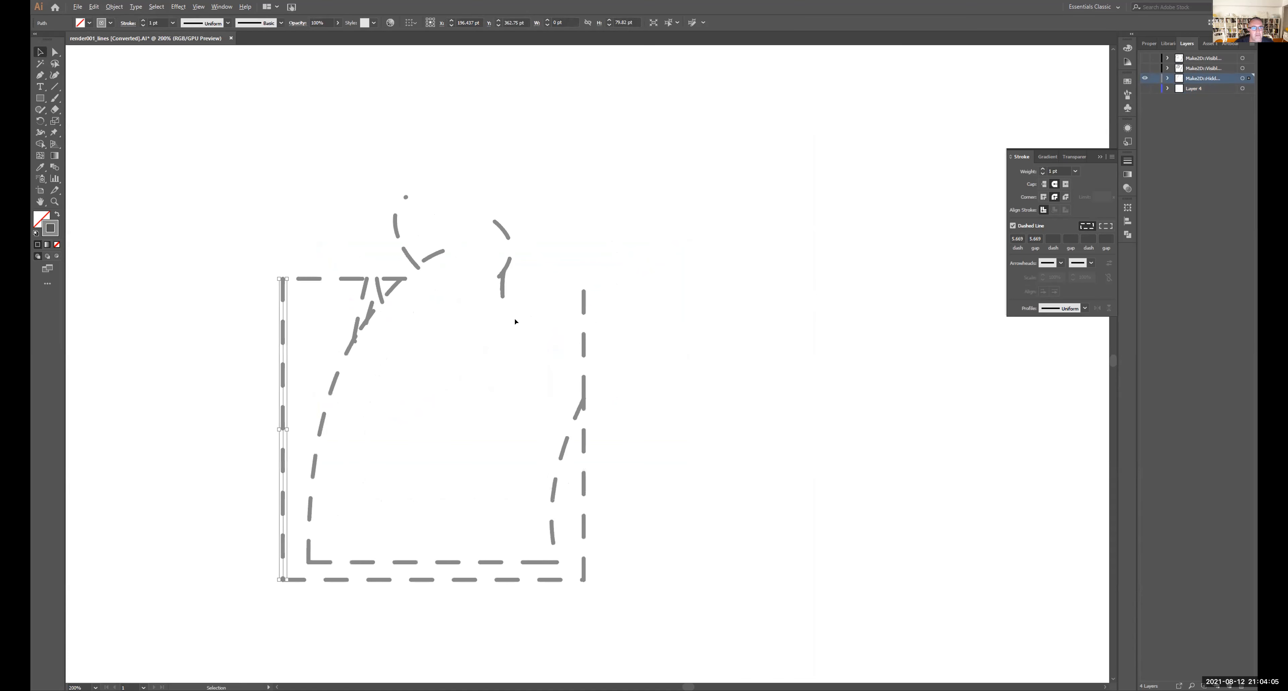
left_click(328, 578, "shift")
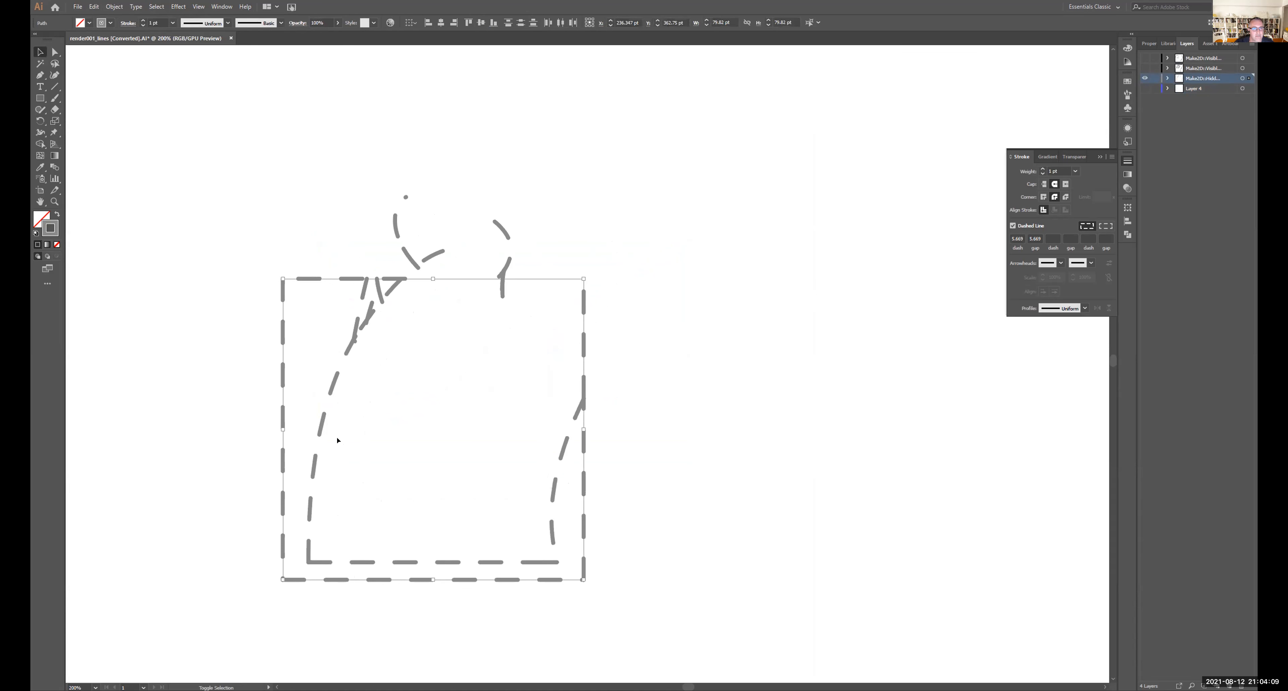
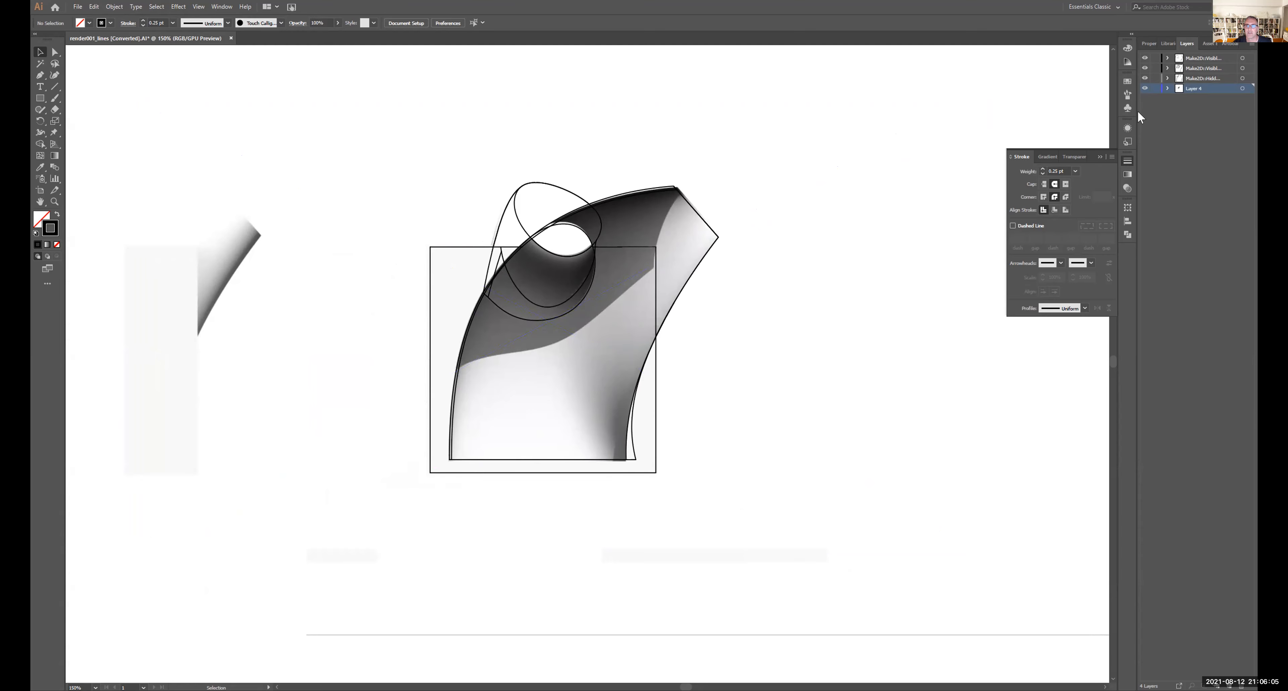
- Lock the Make2D::Visible::SceneSilhouetteCurves layer and check the artwork on the Visible Curves layer and Layer 4
left_click_drag(1136, 106, 1029, 107)
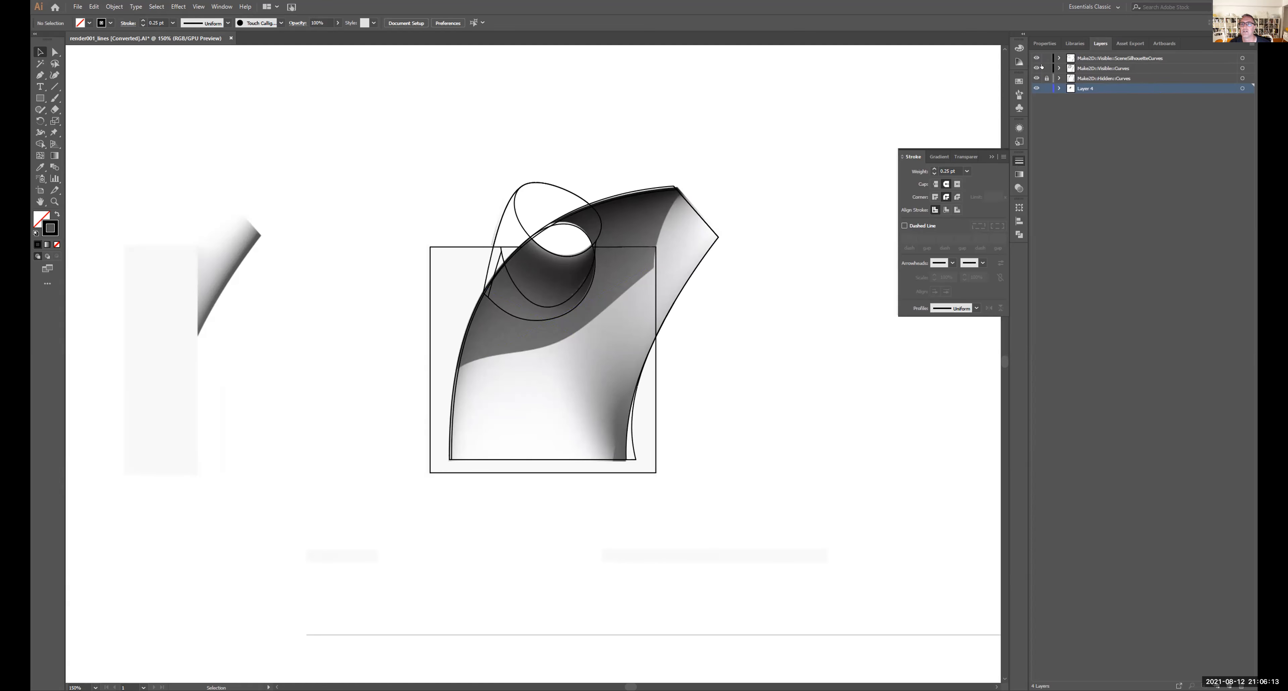
left_click(1047, 58)
left_click(1244, 68)
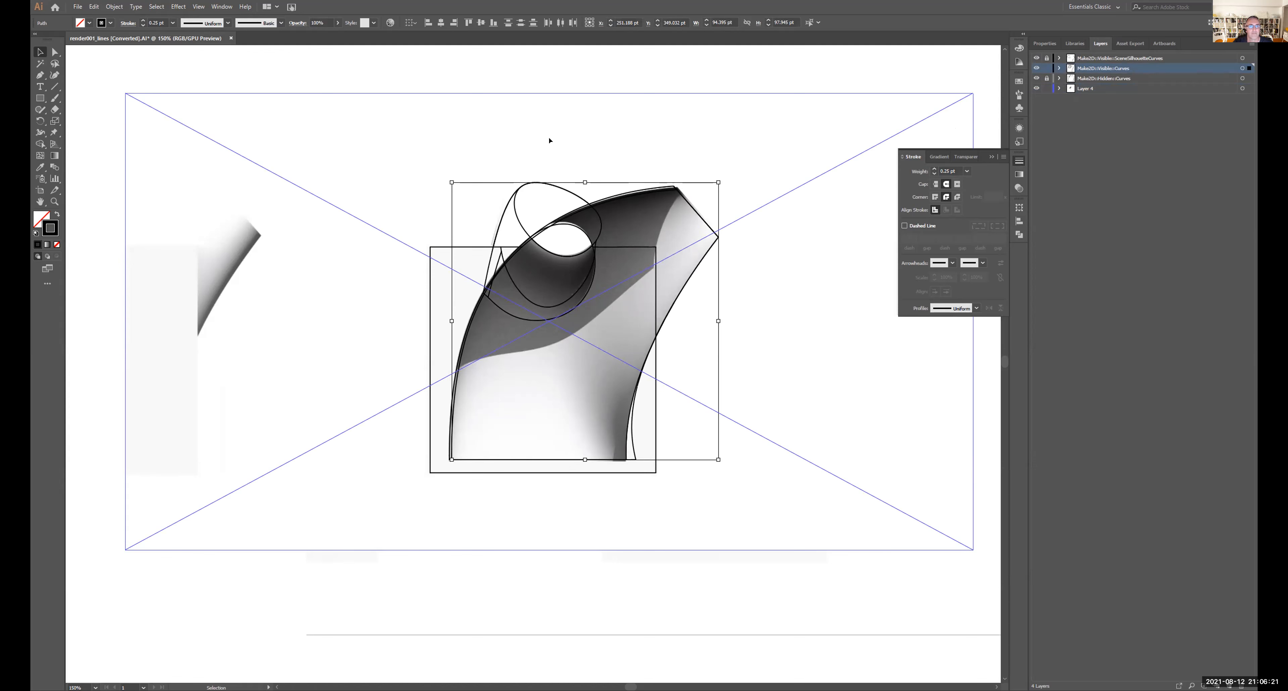
left_click(550, 134)
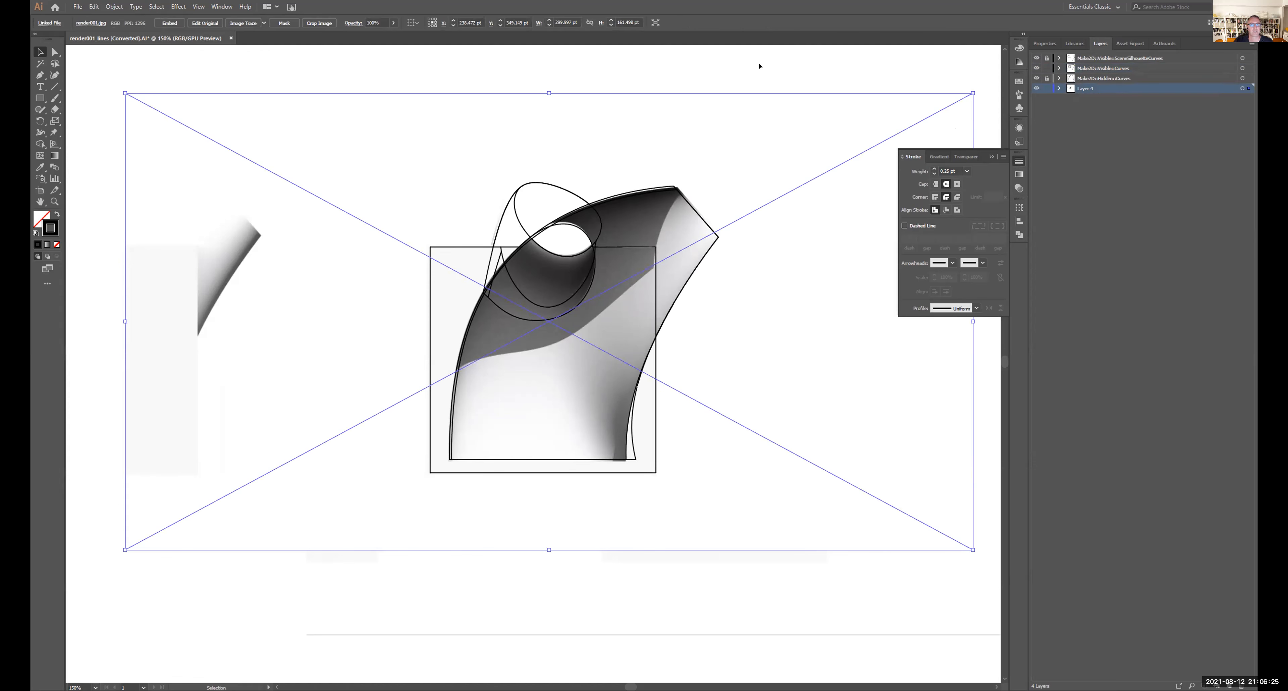
scroll(713, 184, "down", 2, "alt")
left_click(689, 397)
left_click_drag(689, 398, 575, 398)
scroll(615, 383, "down", 1, "alt")
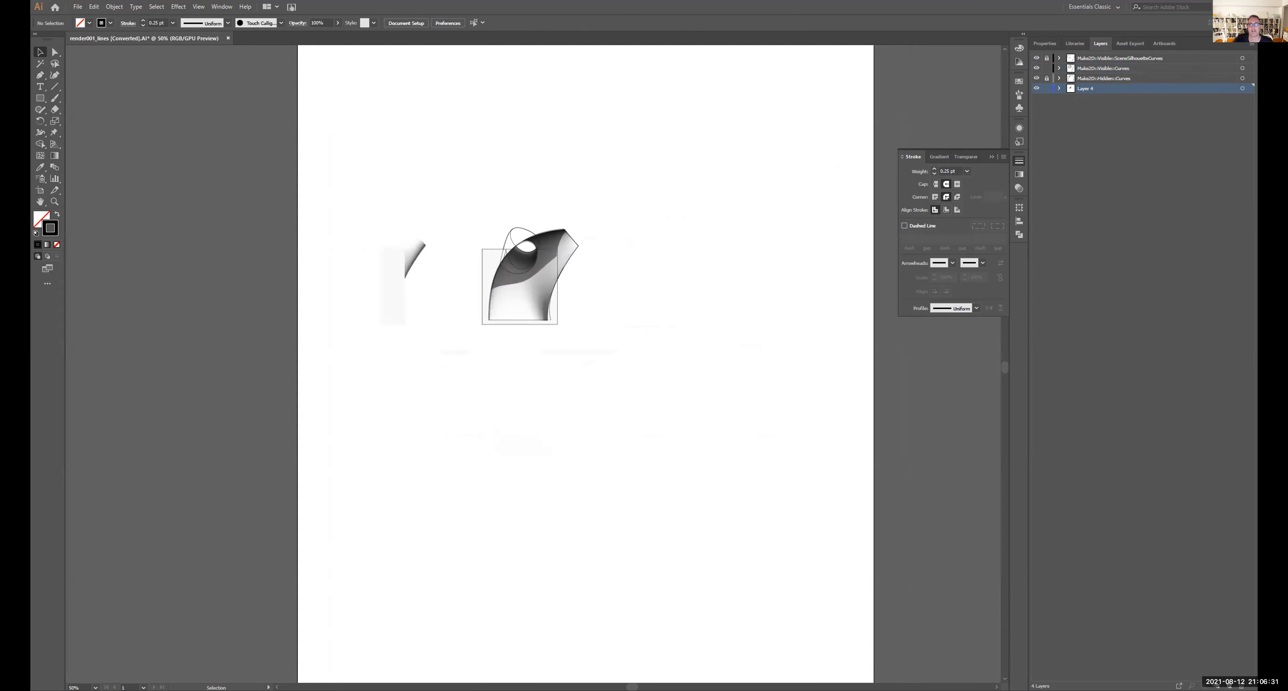
- Switch to Rhino, maximize the camera1 view and orbit in to frame the sectioned box and tube at an angle
key("alt+Tab")
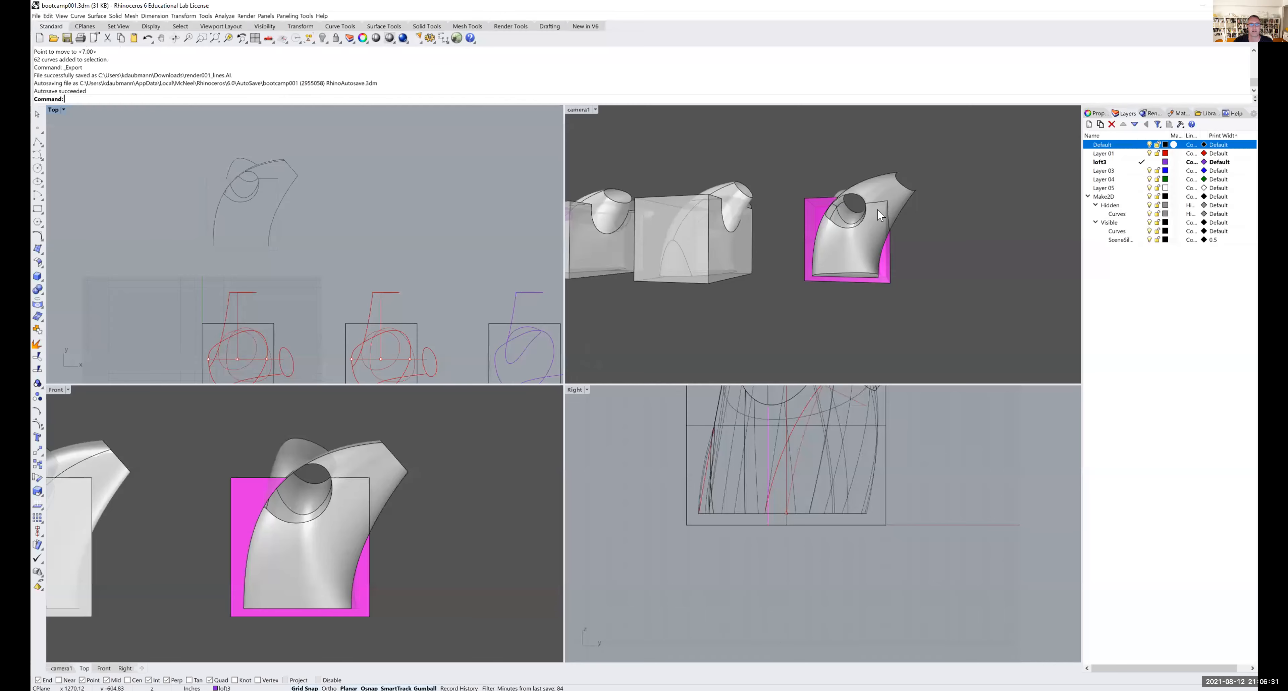
double_click(580, 110)
right_click_drag(698, 207, 643, 245)
scroll(670, 242, "up", 5)
scroll(671, 235, "up", 1)
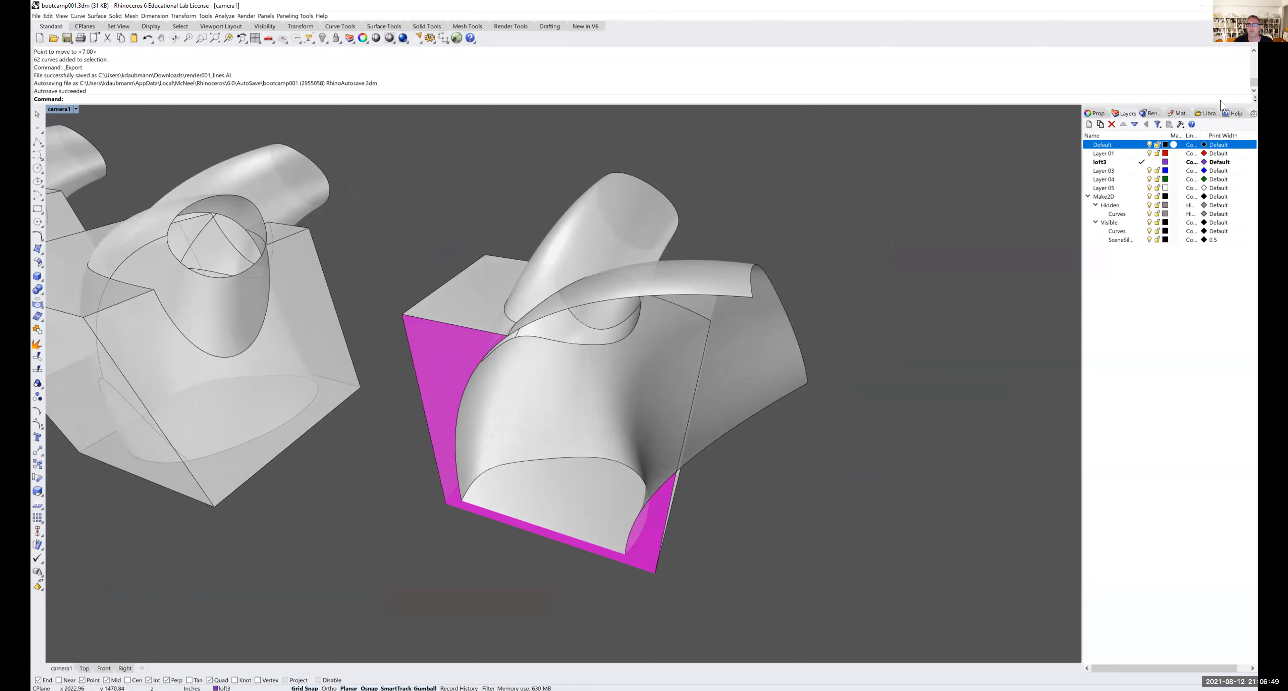
- Set the render dimensions to 1600 x 1200 pixels and render the camera1 view
left_click(1151, 113)
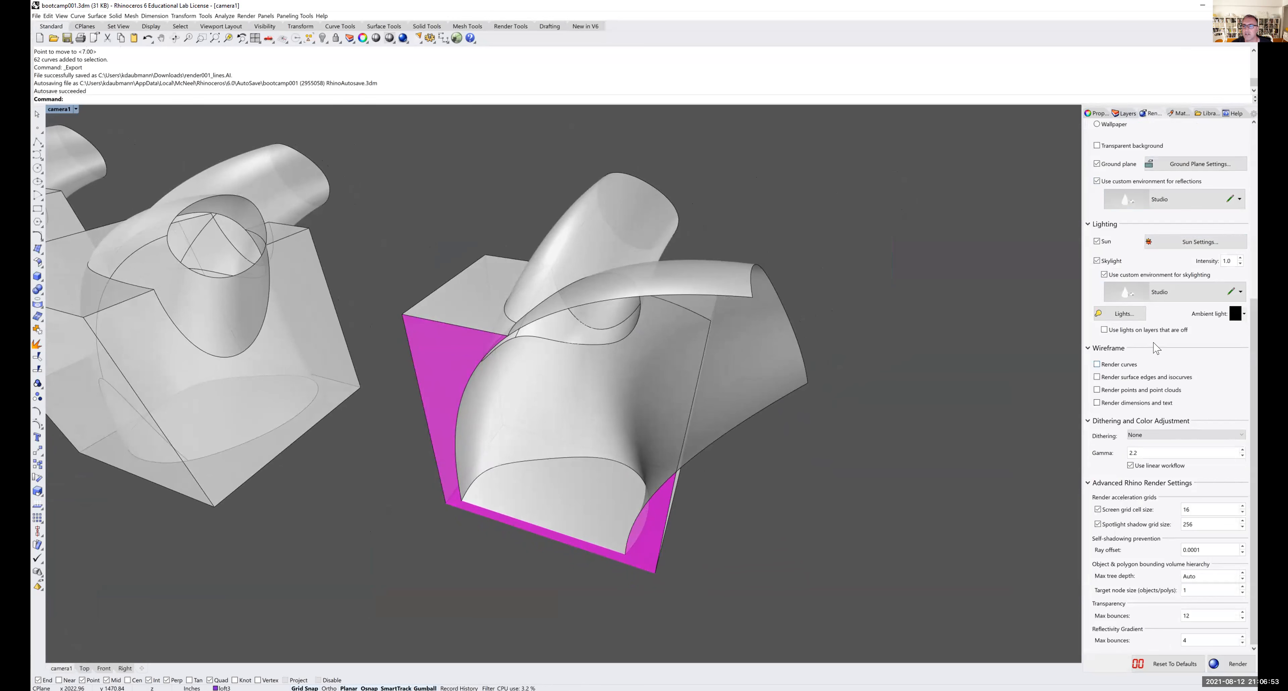
scroll(1156, 349, "up", 1)
scroll(1155, 349, "up", 5)
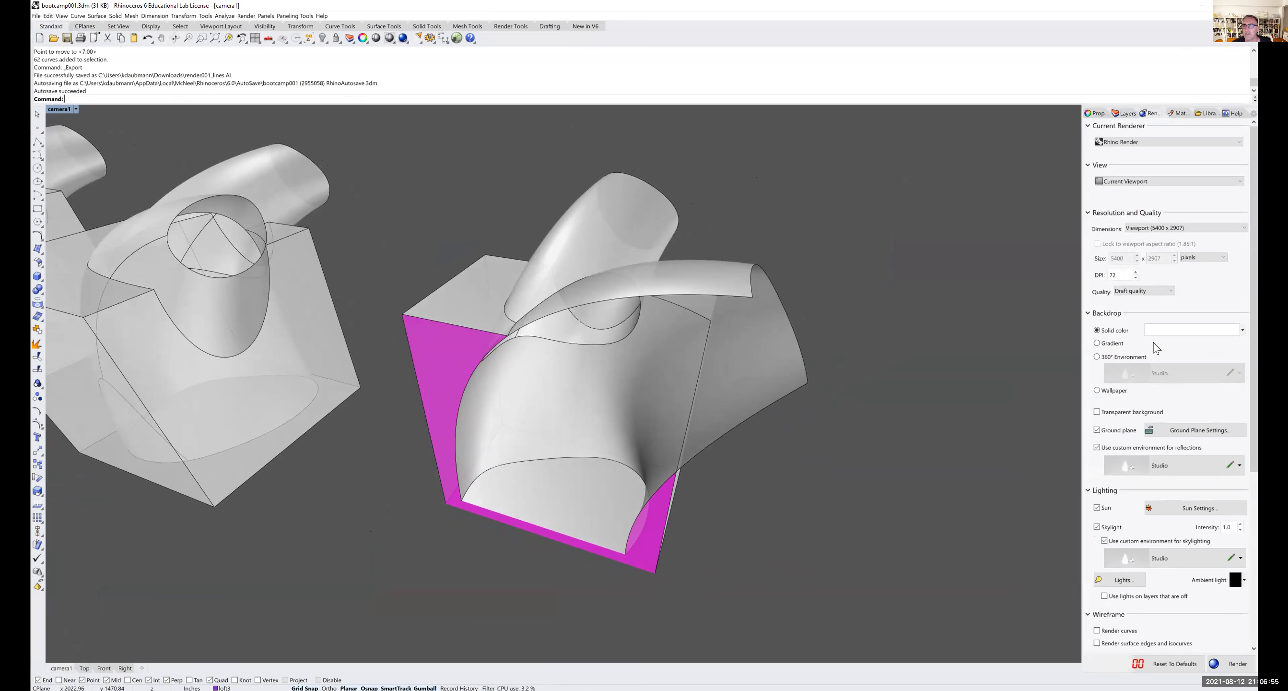
left_click(1148, 227)
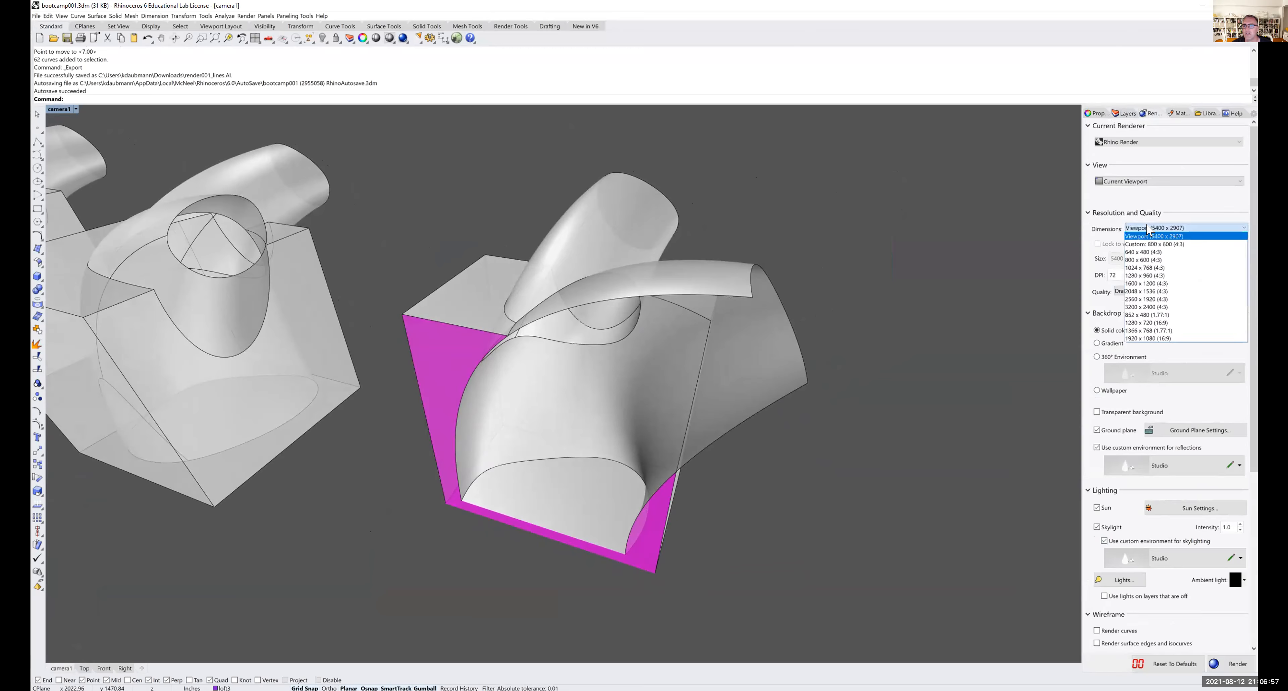
left_click(1147, 283)
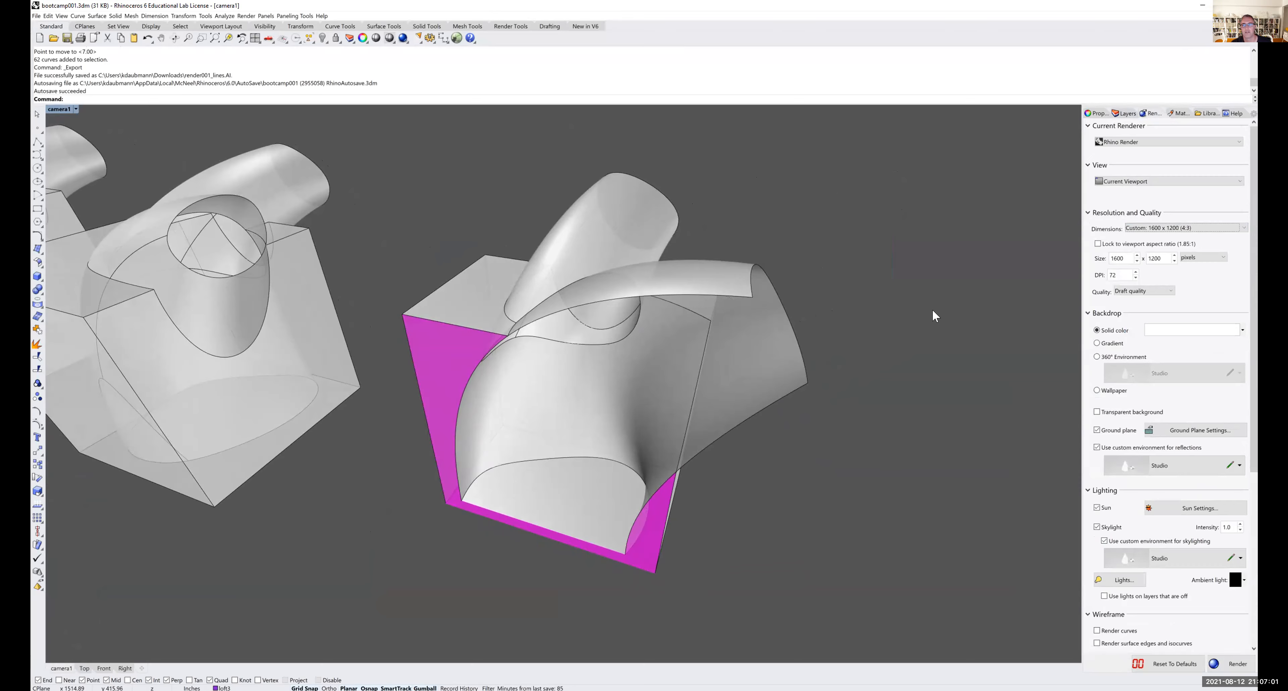
scroll(1130, 397, "down", 3)
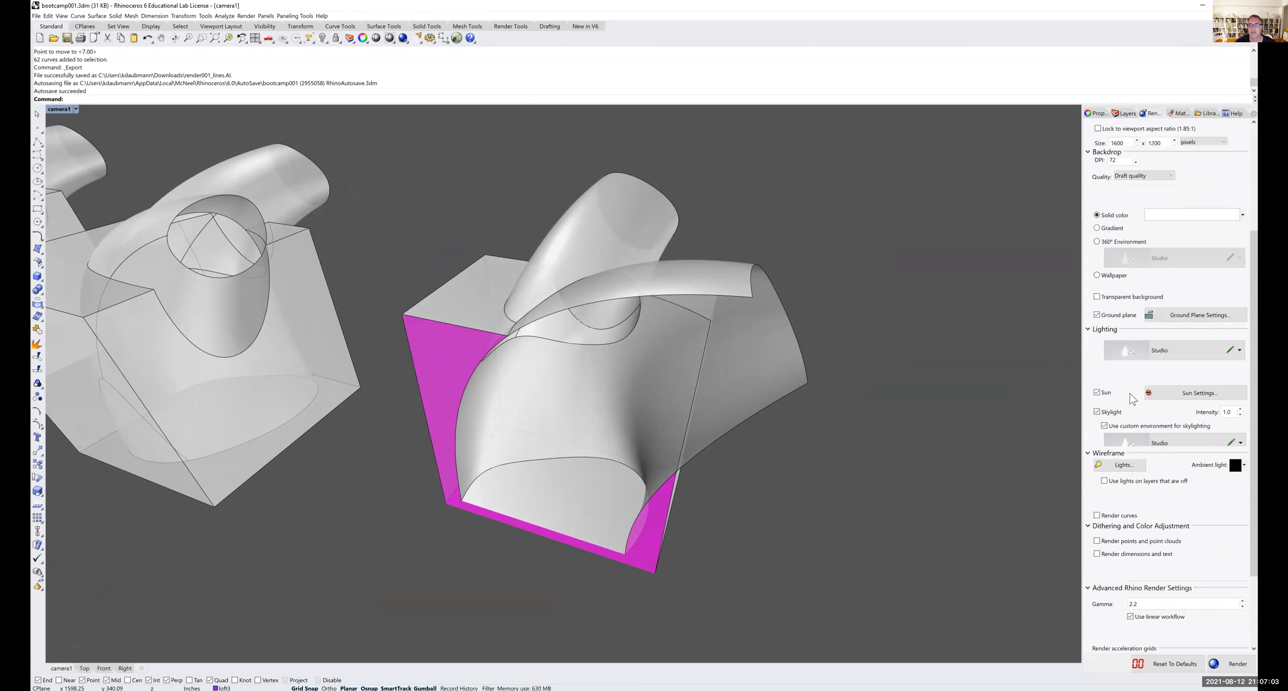
scroll(1133, 398, "down", 4)
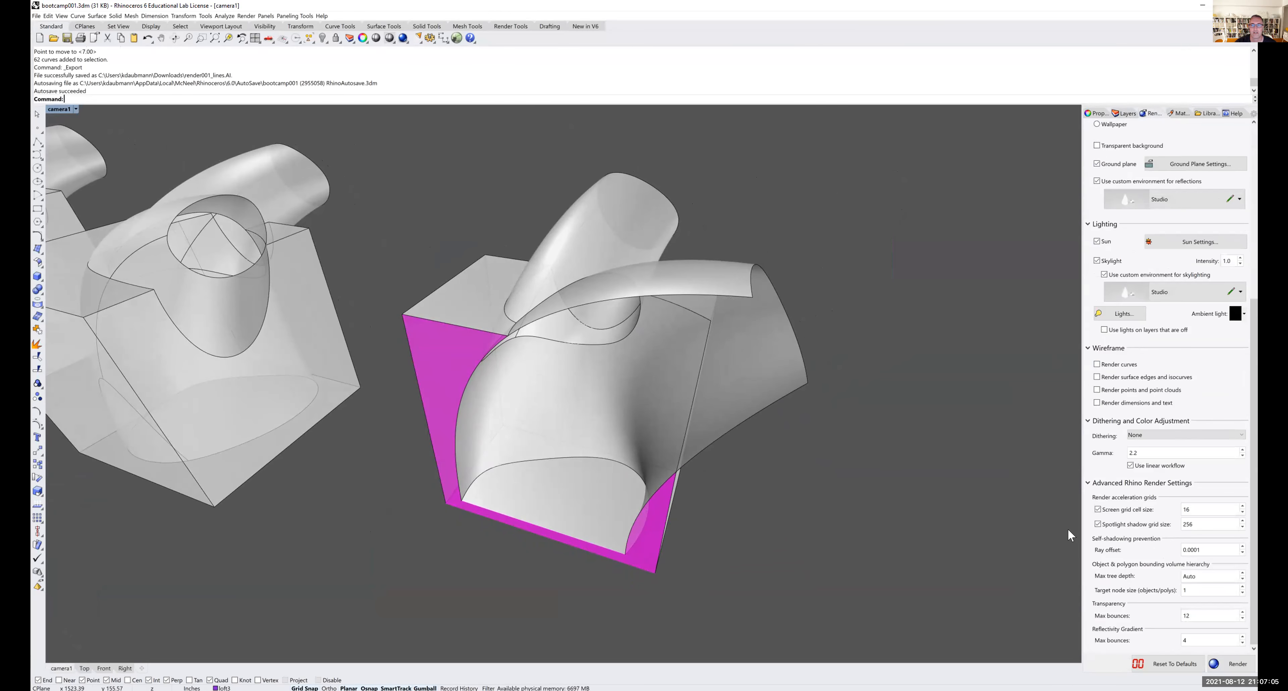
left_click(1223, 666)
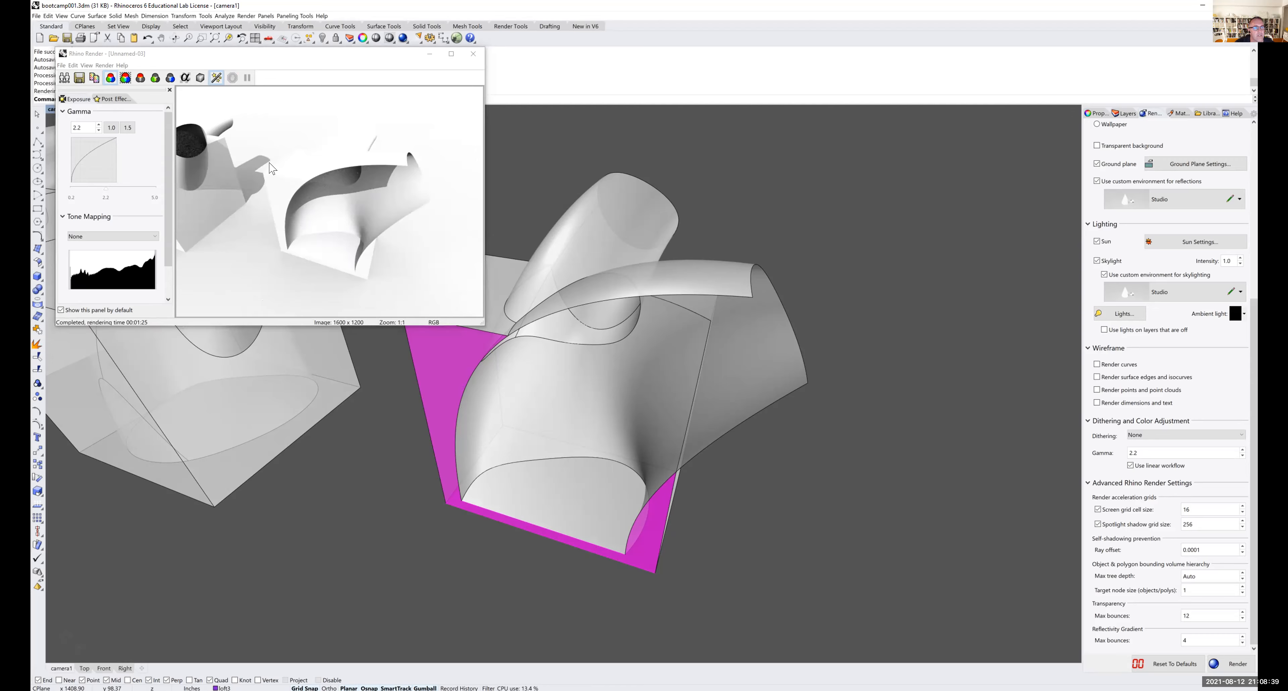
- Save the finished rendering as a JPEG named render002 in the Downloads folder and close the render window
left_click(79, 78)
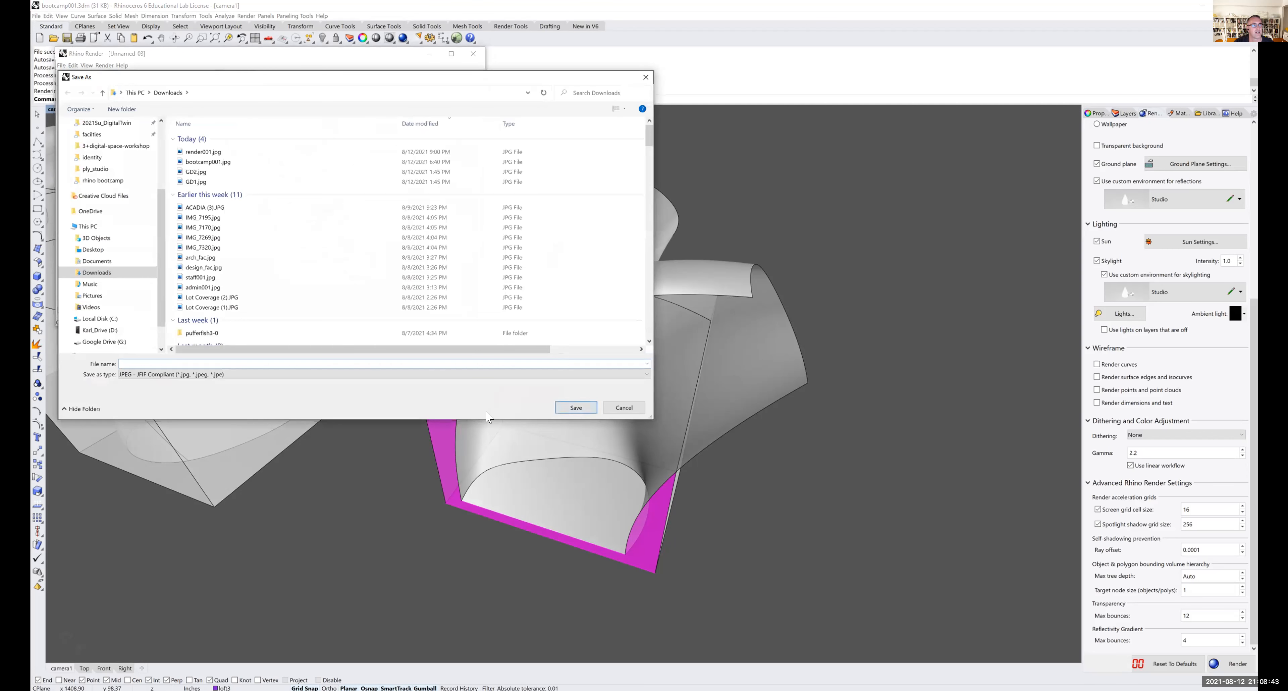
type("render002")
key("Return")
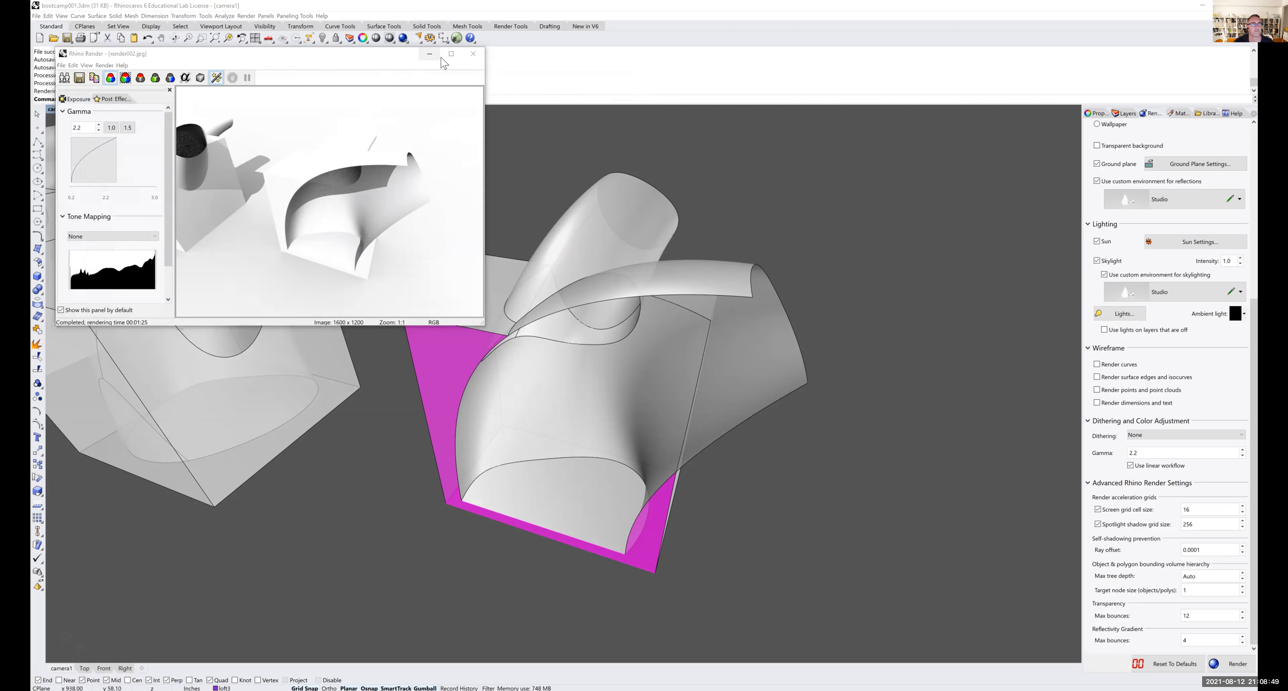
left_click(473, 59)
- Join all the surfaces of the sectioned box and tube into polysurfaces and deselect them
left_click_drag(888, 167, 391, 604)
key("ctrl+j")
left_click(724, 541)
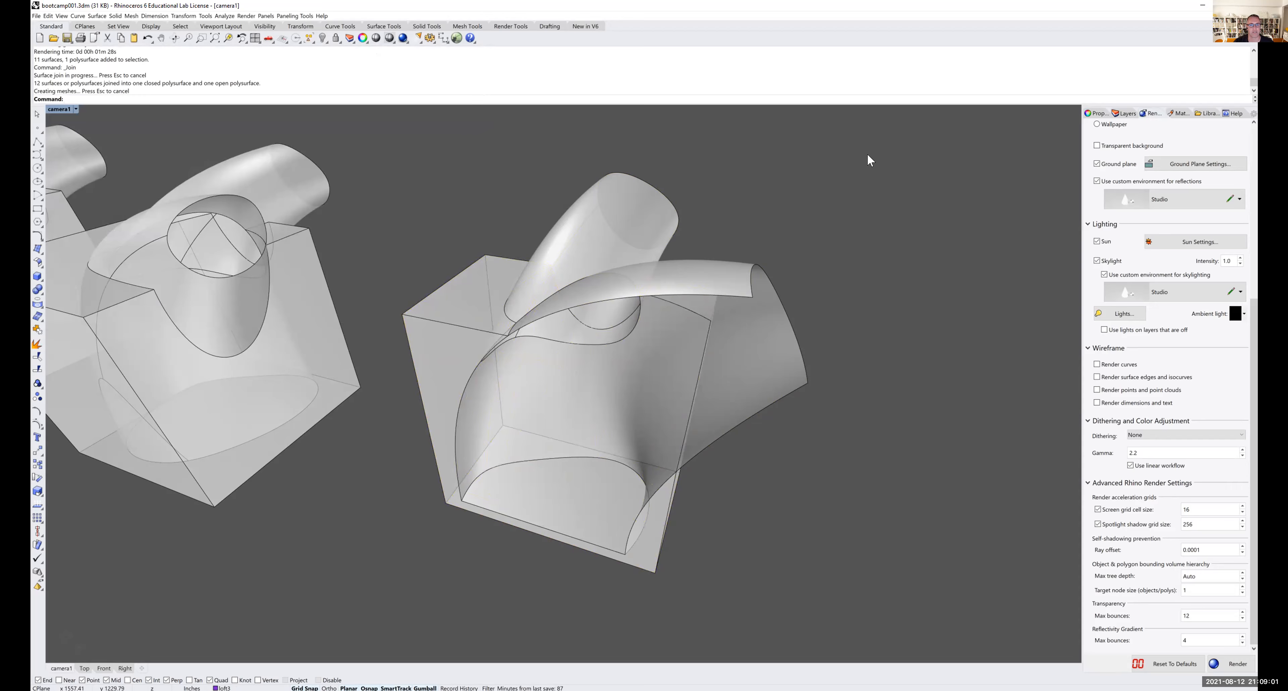
- Create a Make2D drawing of the sectioned box and tube from the camera1 view, with hidden lines and scene silhouette included
left_click_drag(869, 157, 394, 577)
type("Ma")
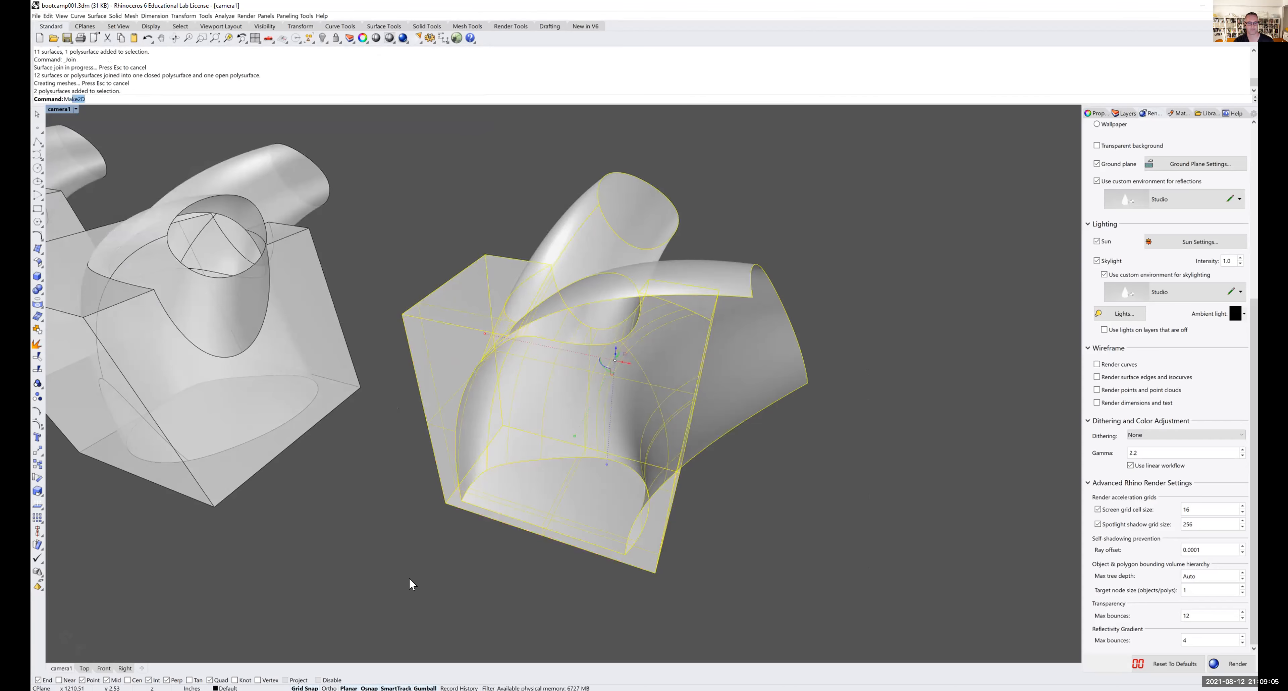
type("ke")
key("Return")
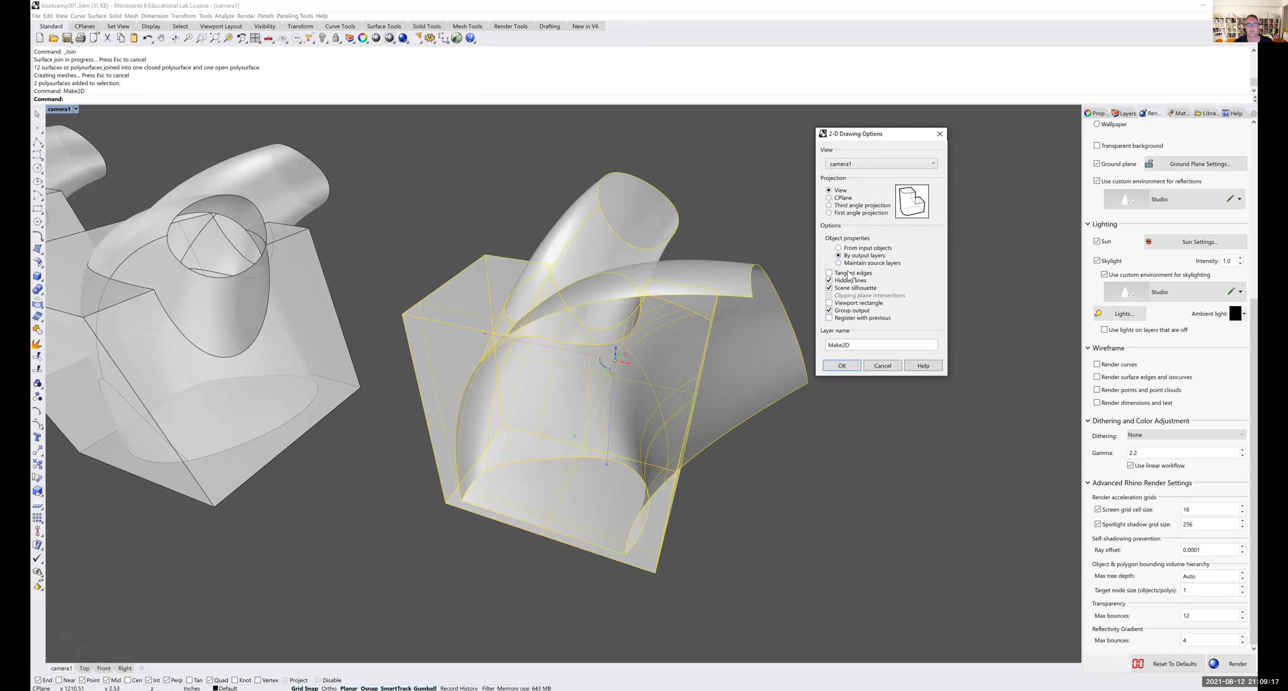
left_click(838, 364)
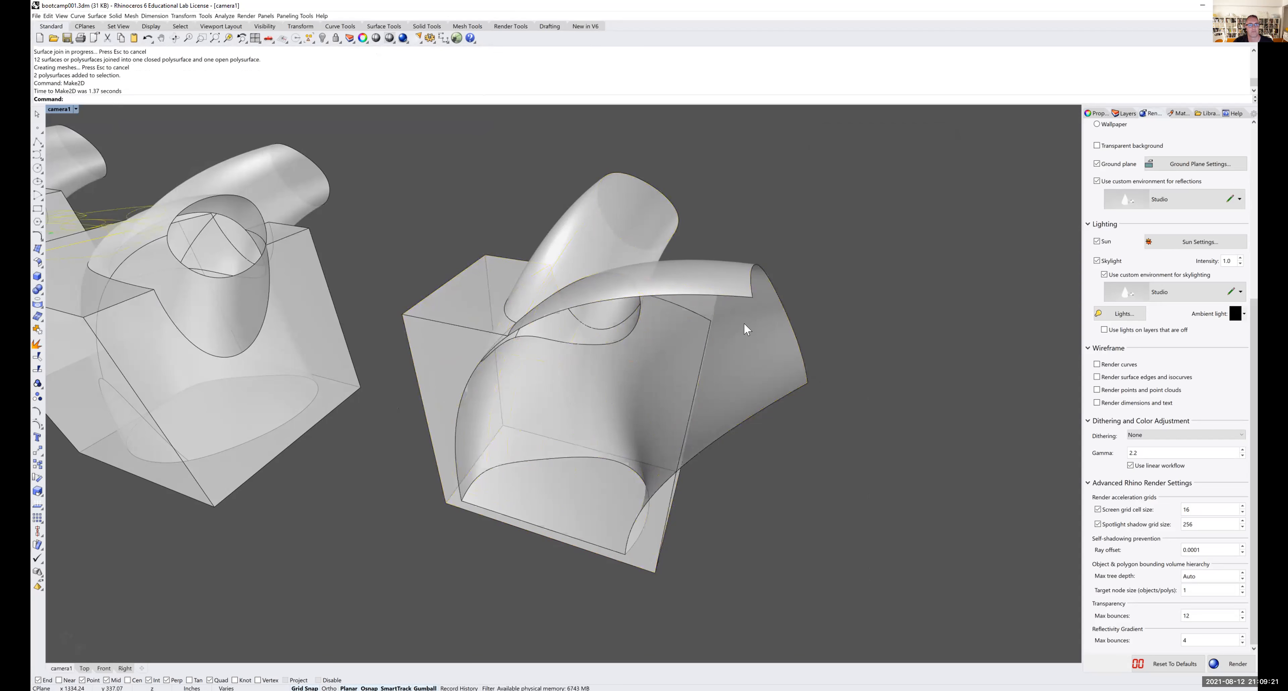
- Move the new perspective linework to empty space above the other drawings in the Top view, and maximize that view
scroll(740, 335, "down", 4)
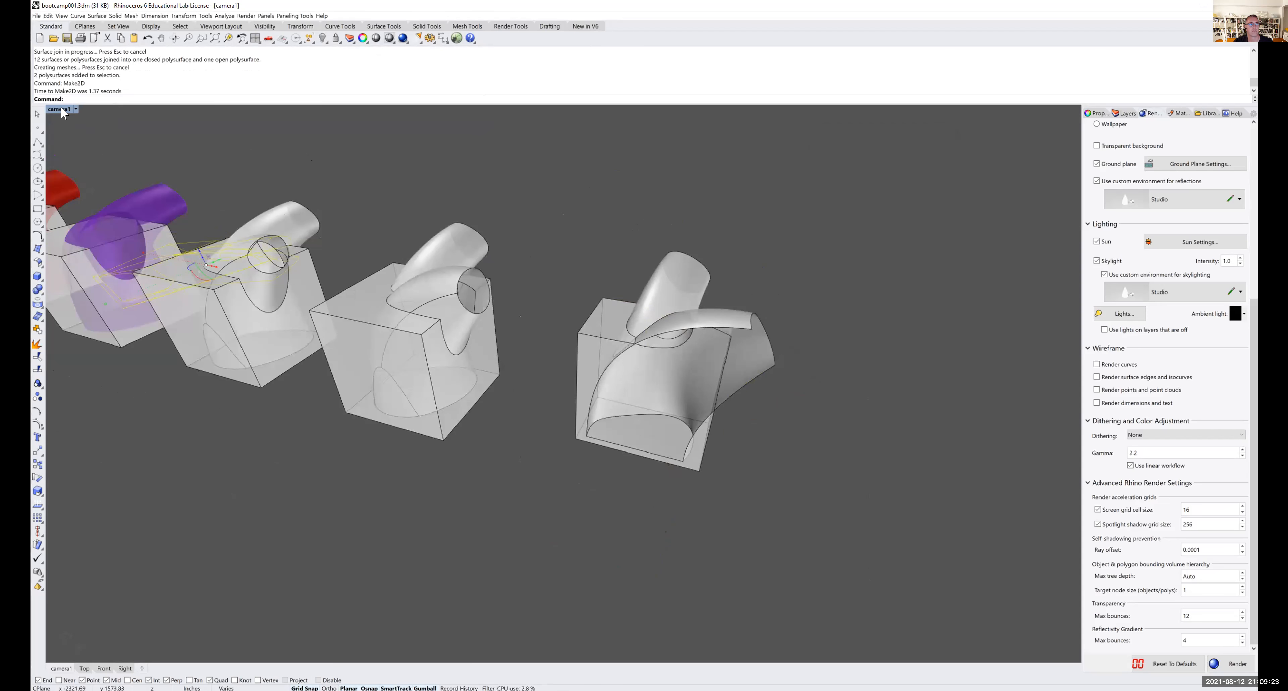
double_click(61, 109)
right_click_drag(301, 220, 280, 256)
type("m")
key("Return")
left_click(455, 240)
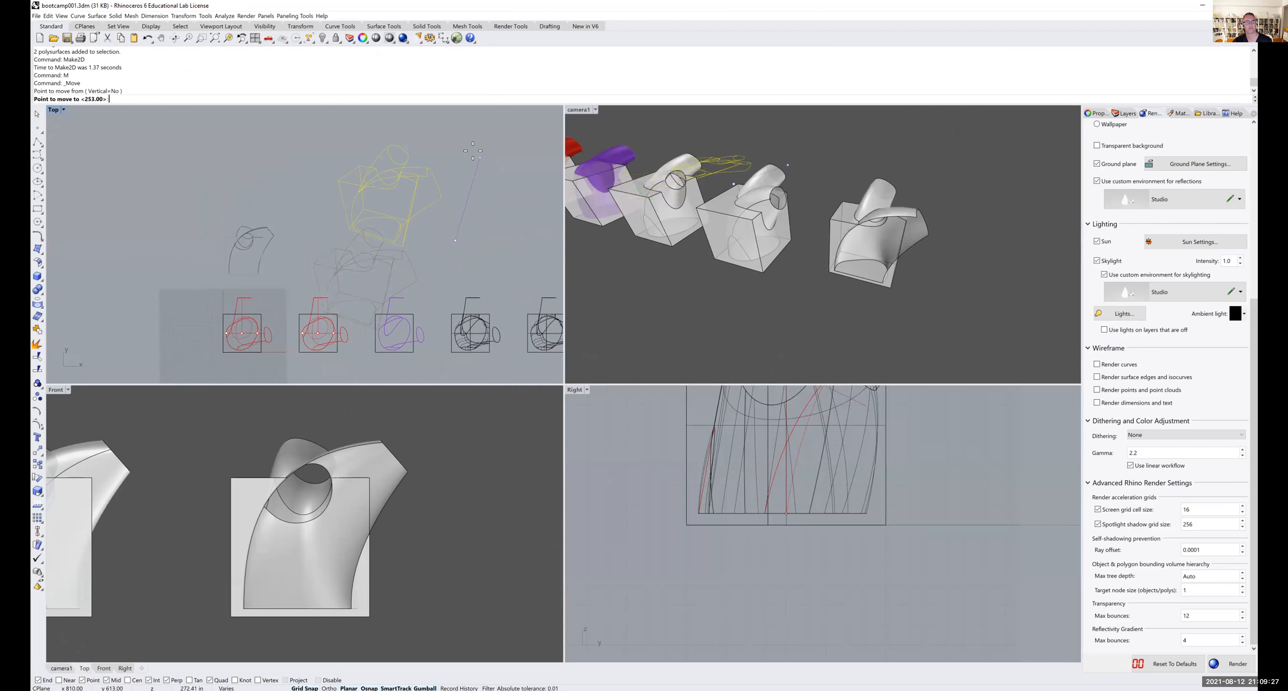
left_click(479, 161)
right_click_drag(401, 189, 401, 193)
scroll(386, 208, "up", 3)
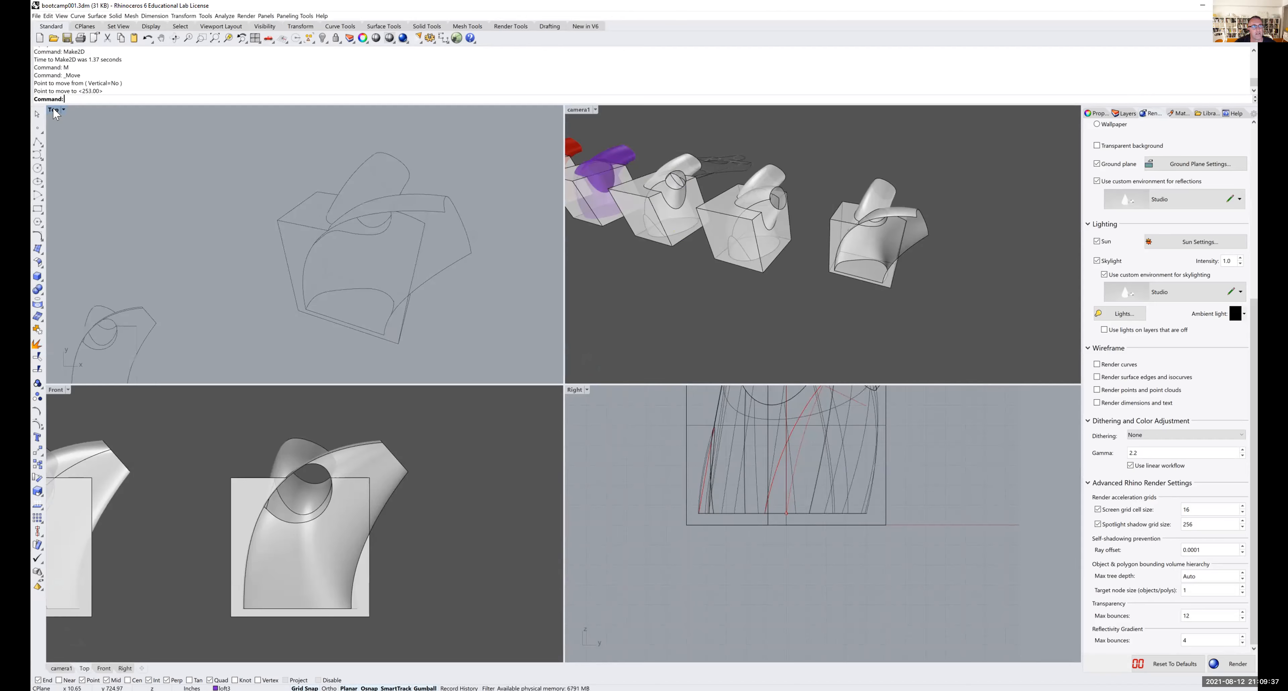
double_click(55, 110)
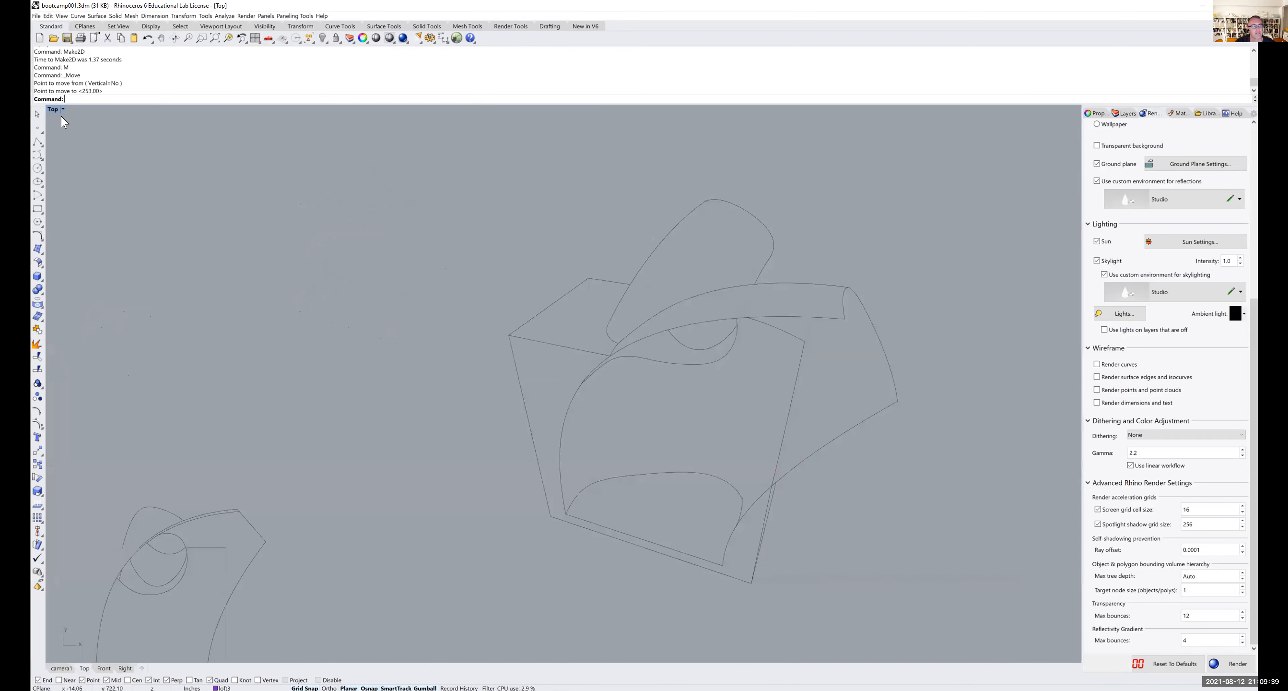
right_click_drag(578, 355, 543, 351)
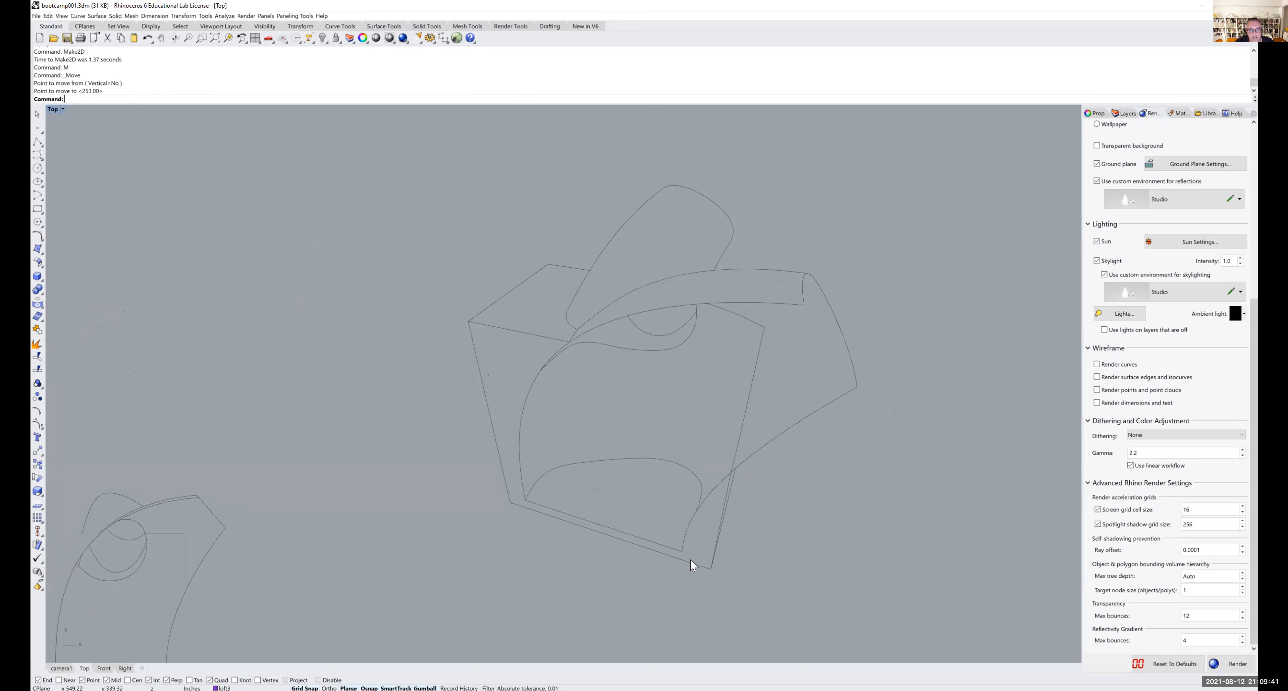
- Try to explode the grouped perspective linework into separate curves
left_click(697, 561)
left_click(710, 580)
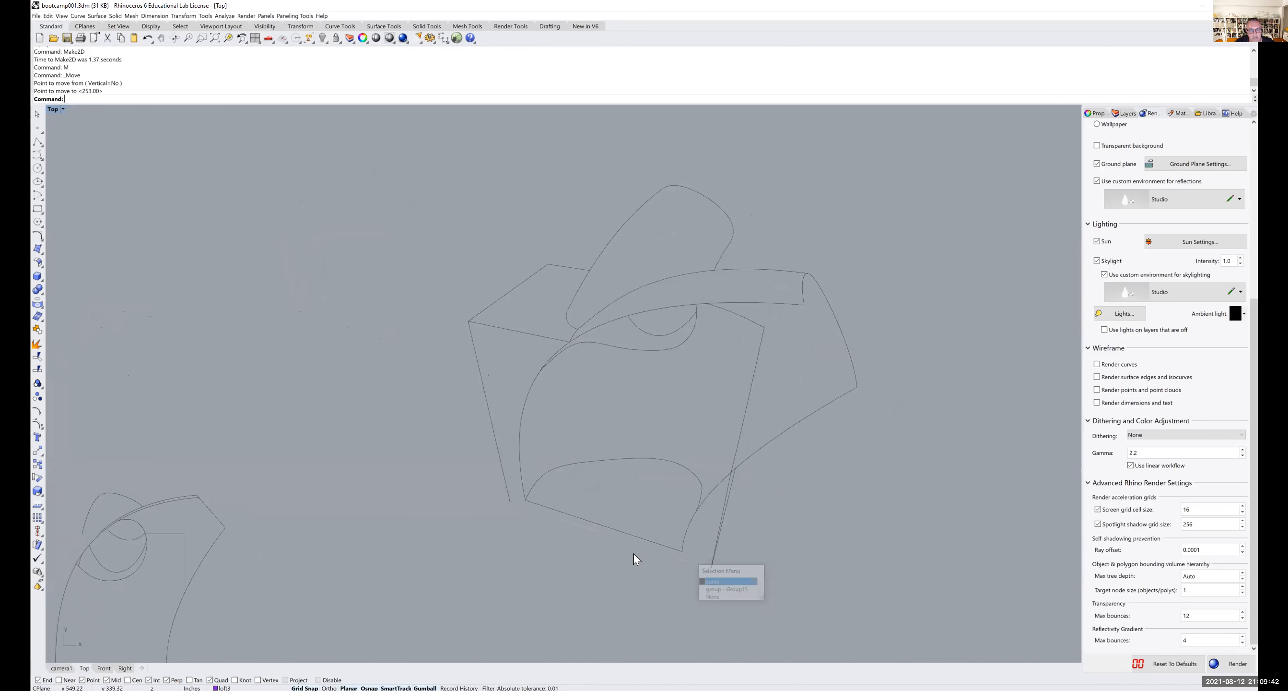
left_click(501, 476)
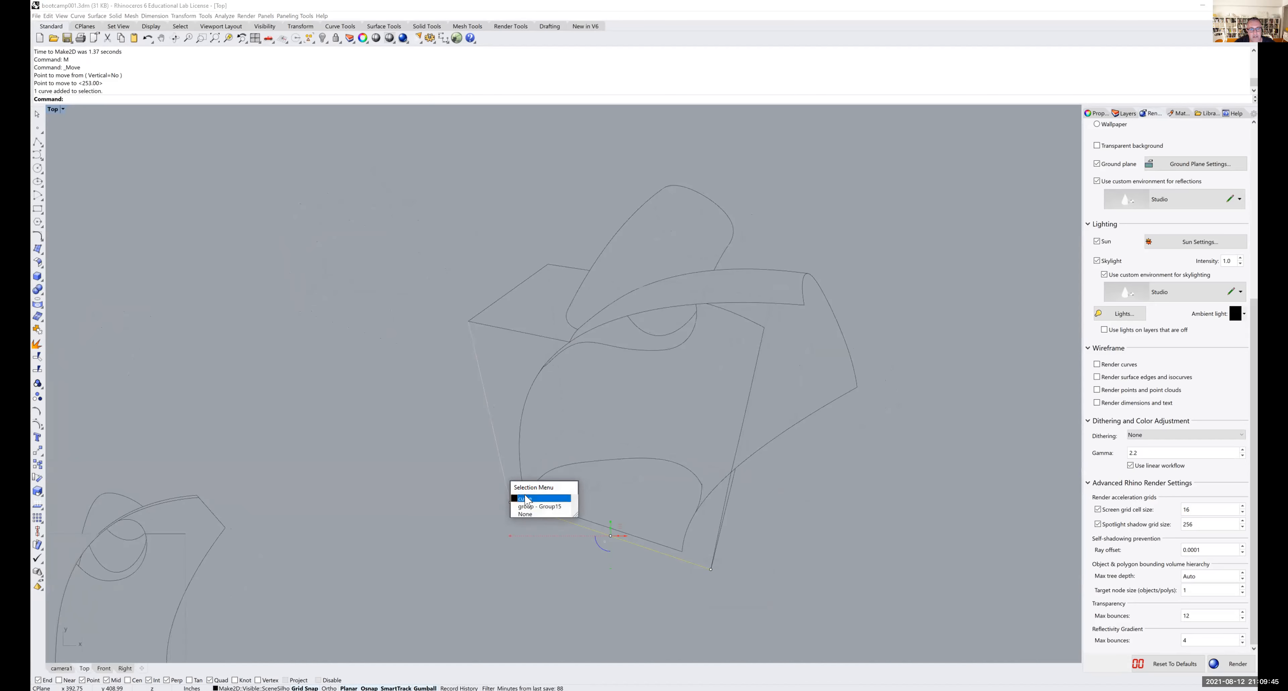
left_click(527, 498)
left_click(493, 325, "shift")
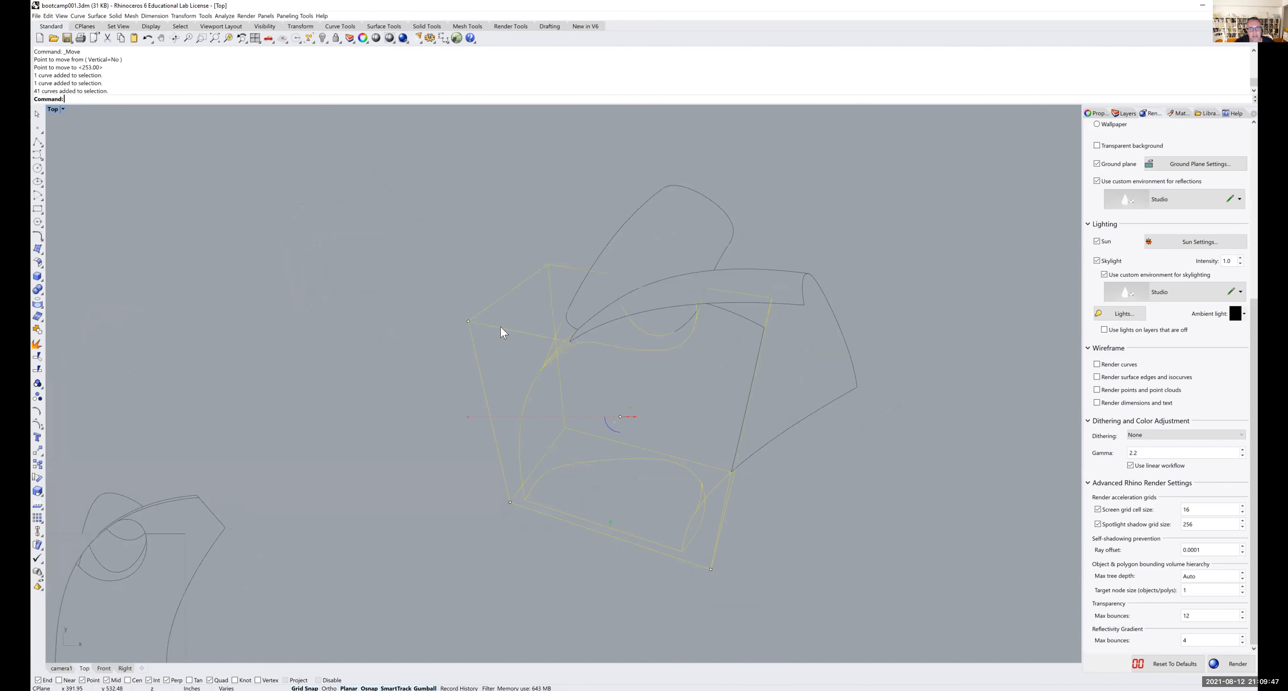
type("x")
key("Return")
key("Escape")
- Ungroup the perspective linework
left_click(483, 324)
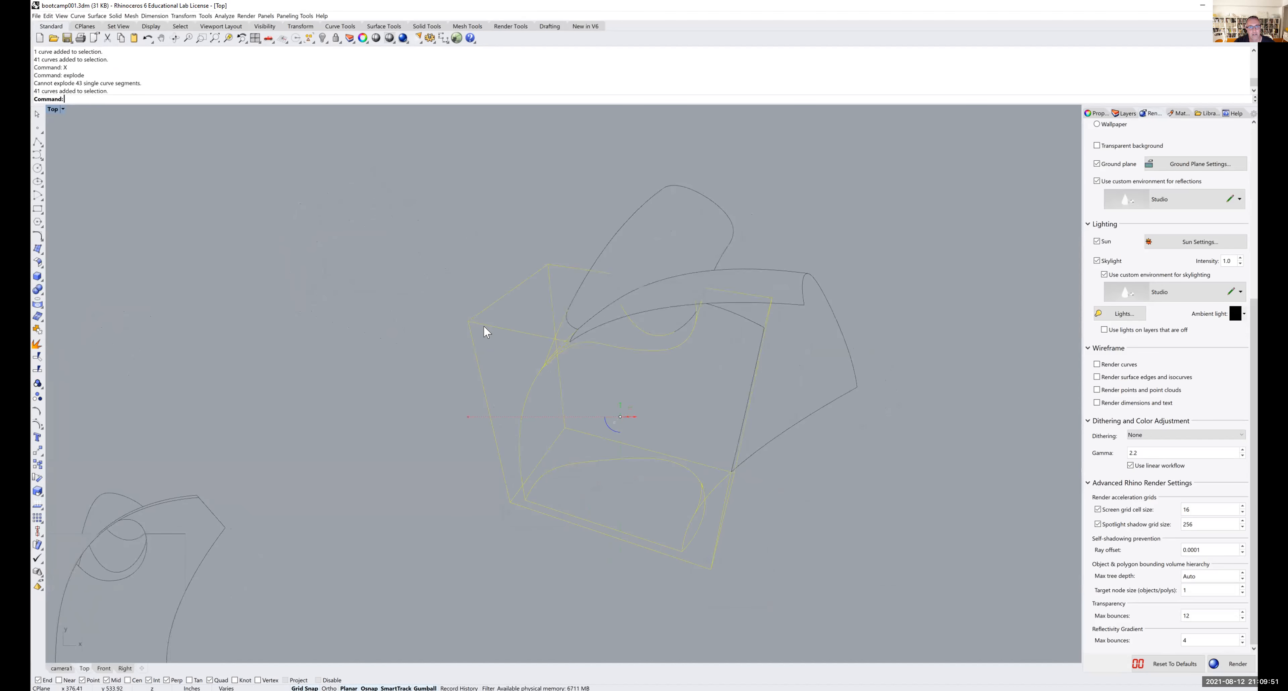
key("ctrl+shift+g")
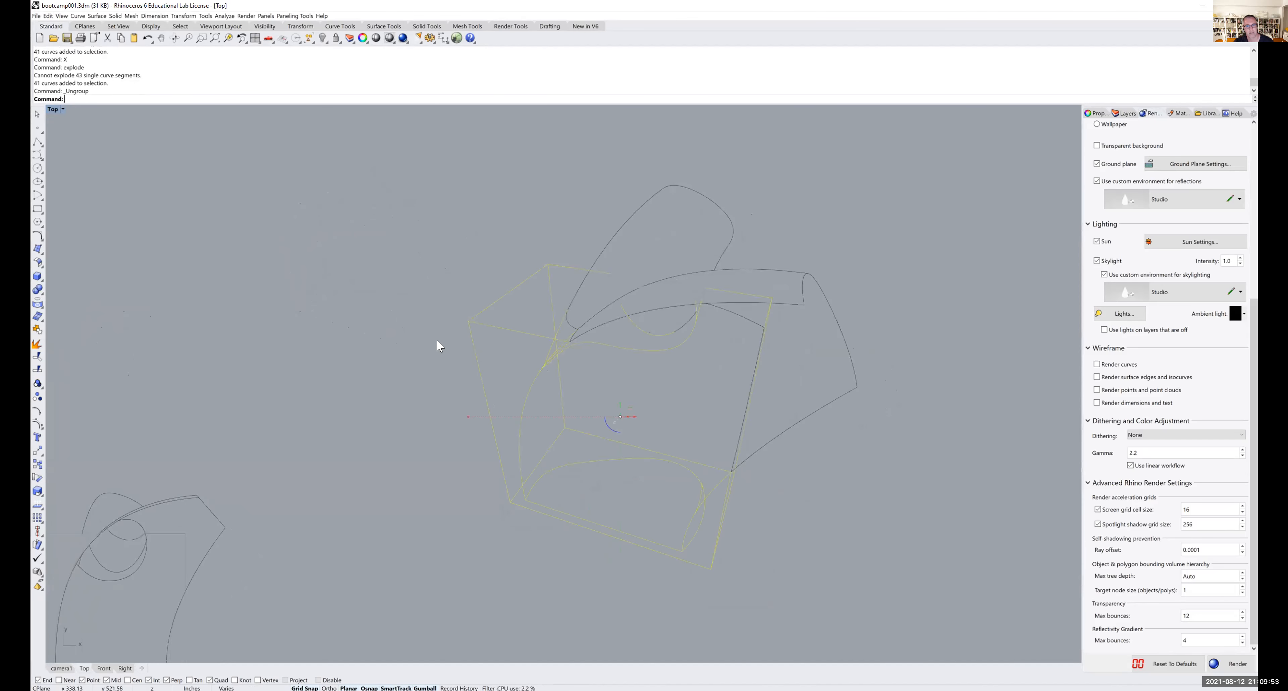
- Join the box edges and curved tube edges that bound the front cut face into one closed outline, and deselect it
left_click(489, 331)
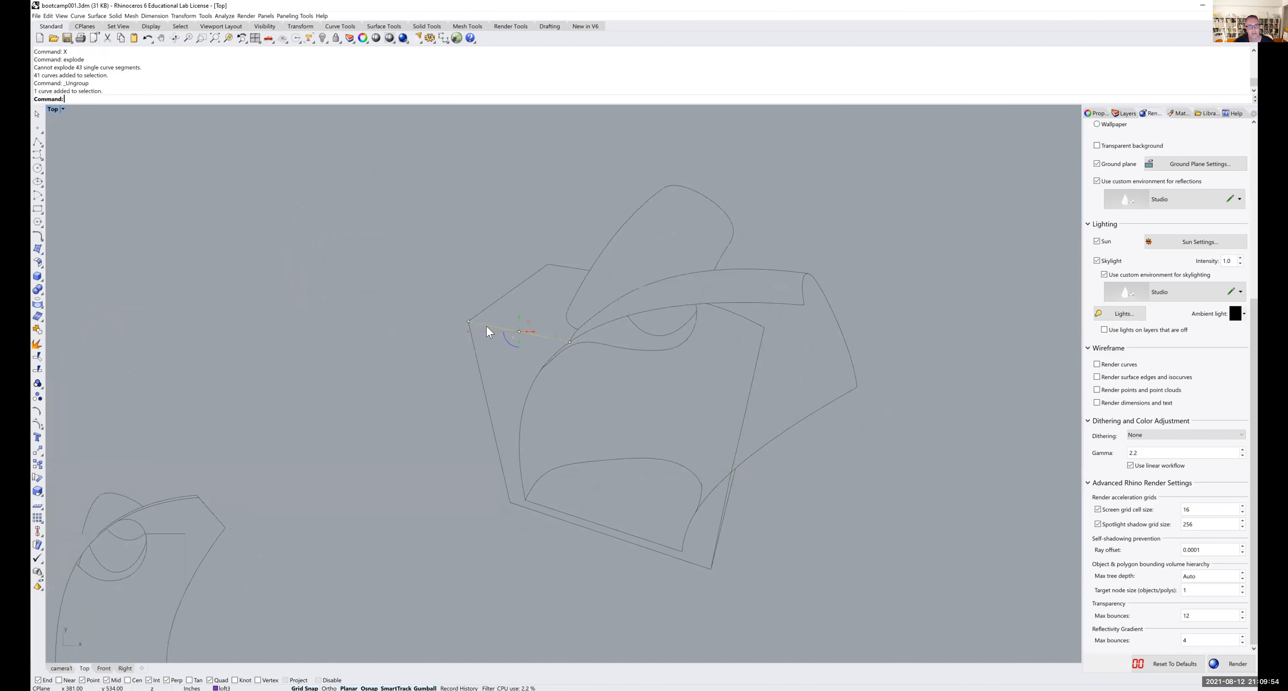
left_click(476, 349, "shift")
left_click(505, 374)
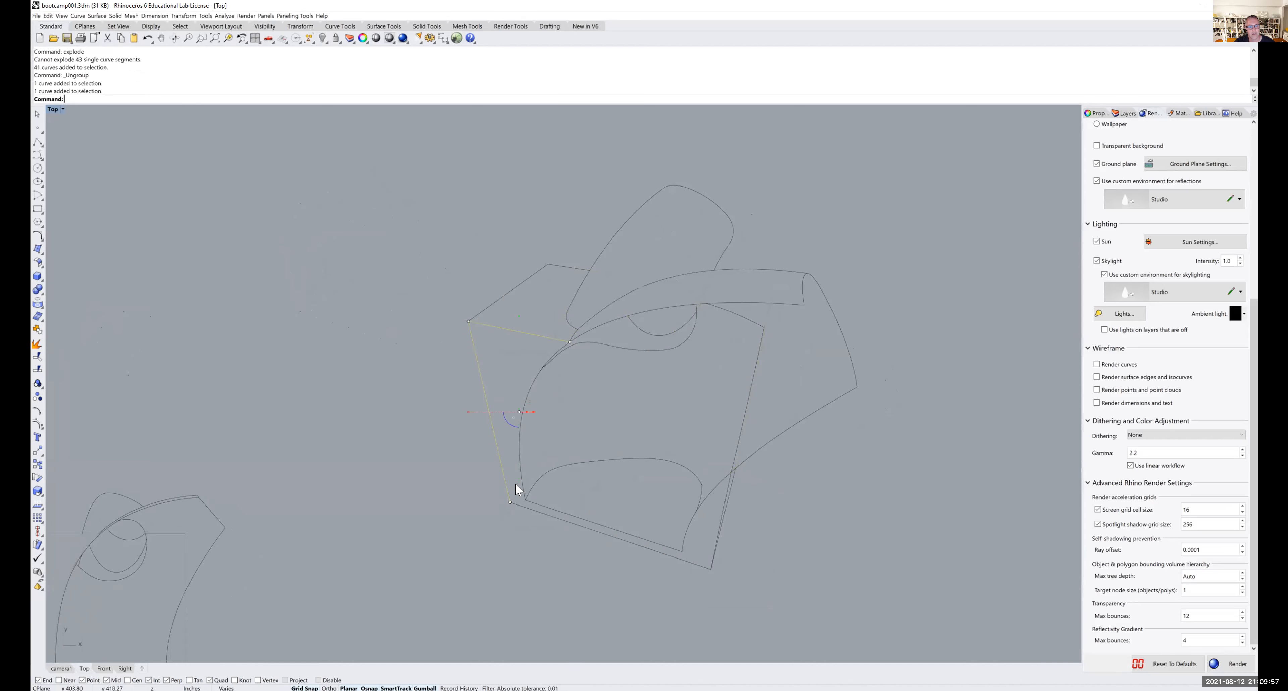
left_click(530, 512, "shift")
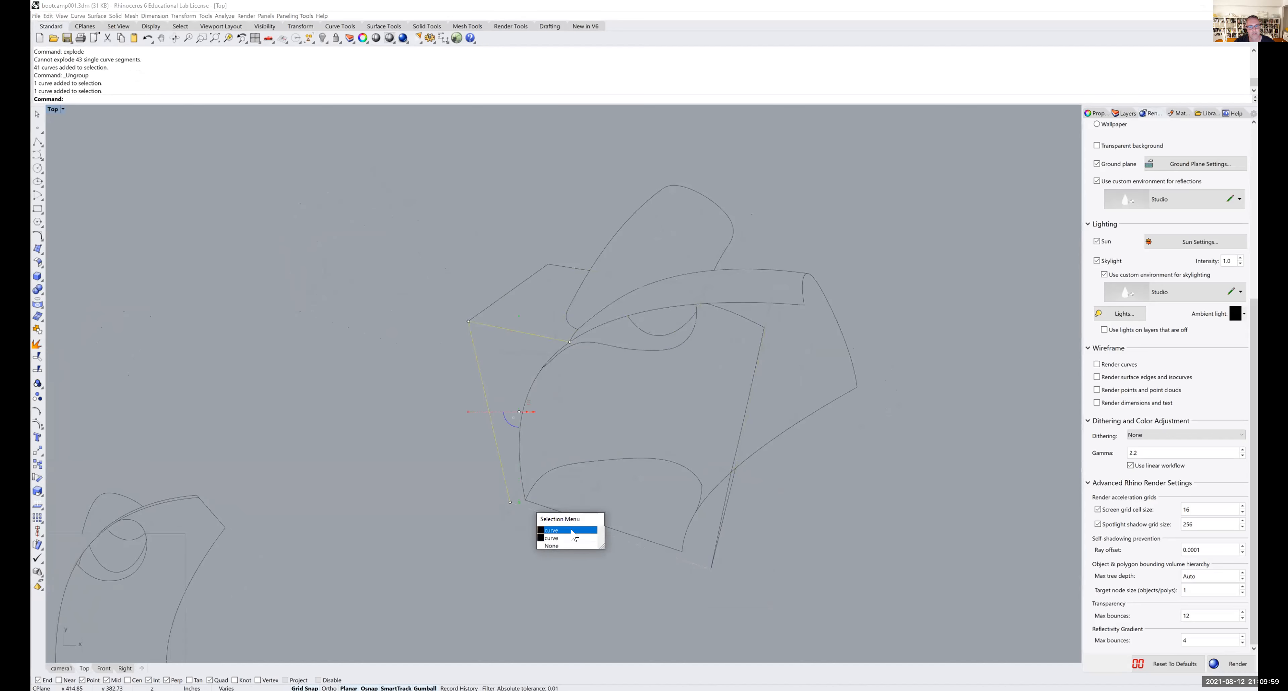
left_click(550, 533)
scroll(668, 538, "up", 2)
left_click(599, 524, "shift")
left_click(483, 465, "shift")
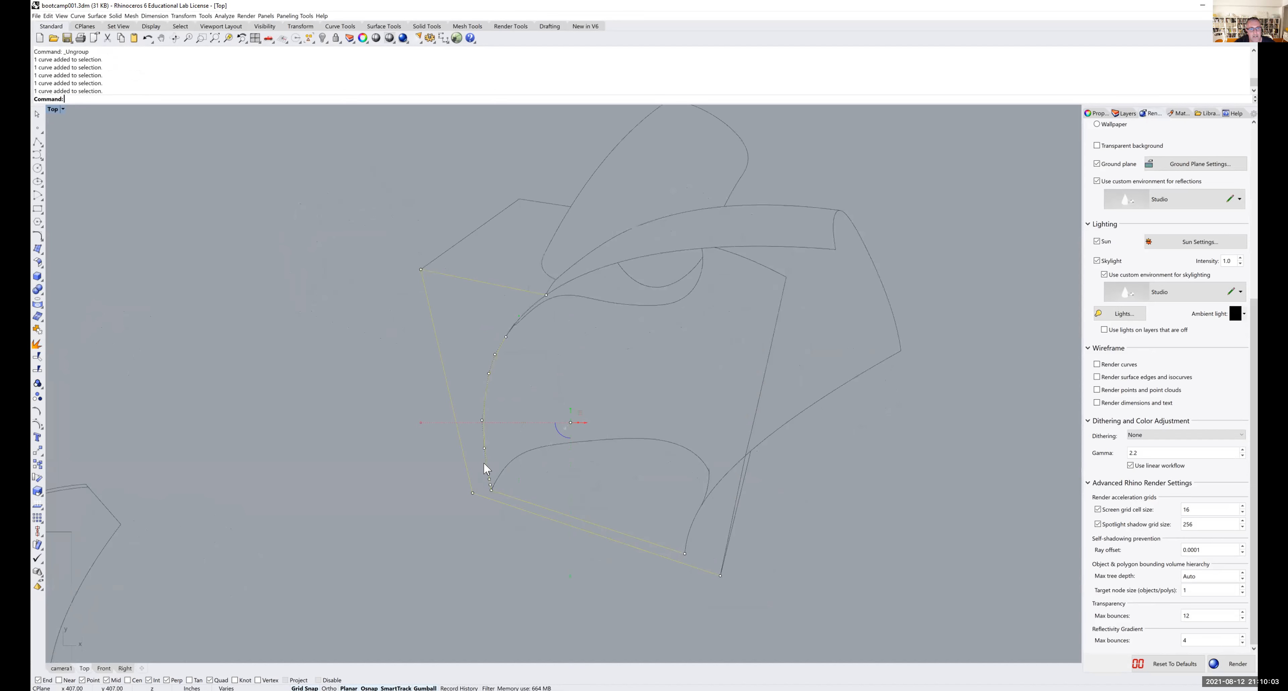
scroll(522, 314, "up", 3)
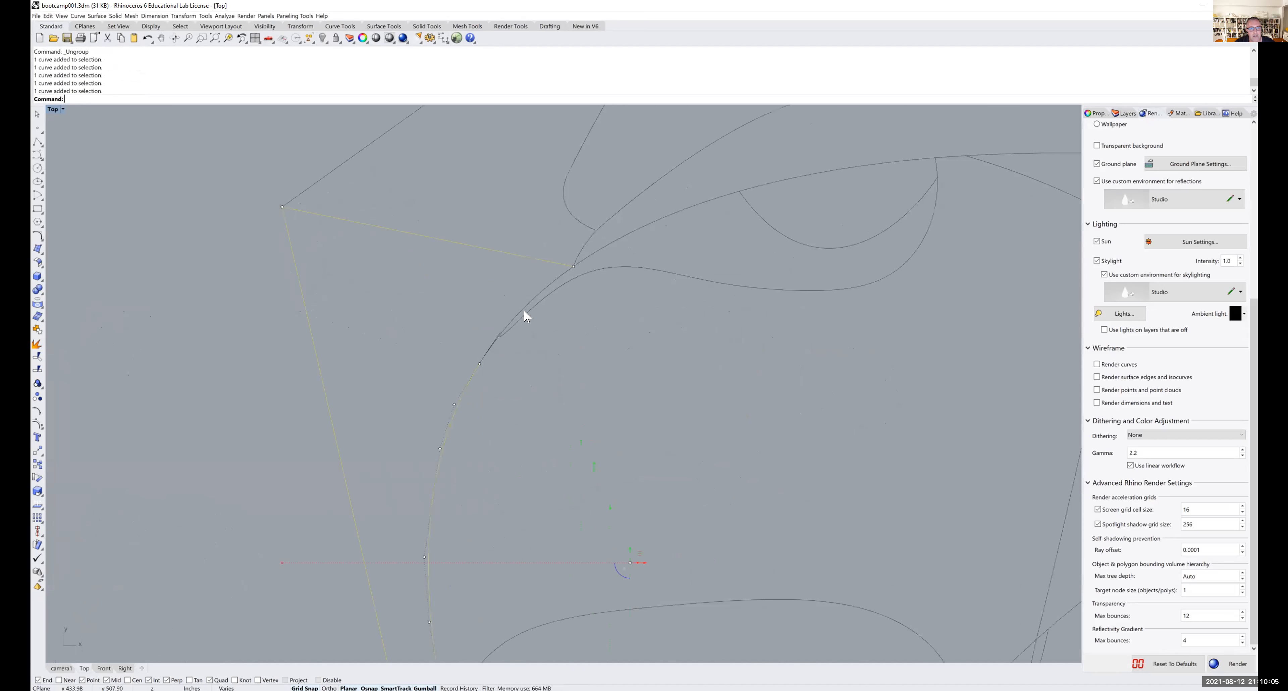
left_click(530, 300, "shift")
scroll(559, 397, "down", 5)
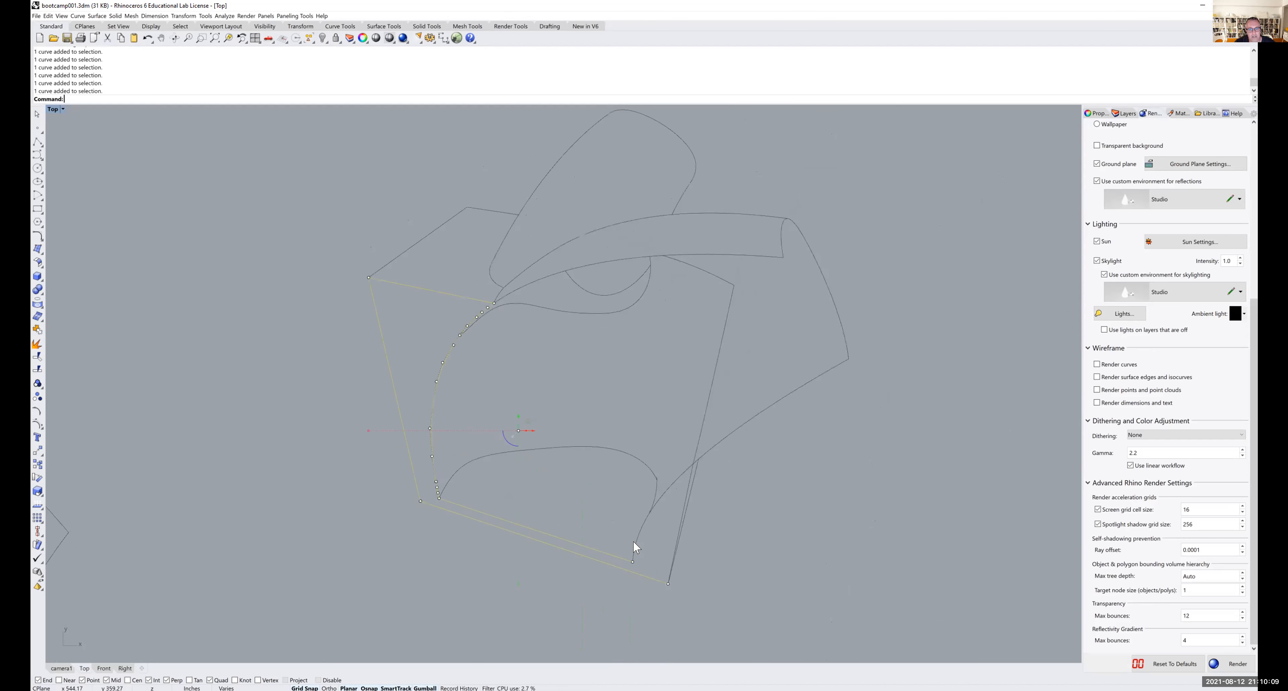
scroll(655, 508, "up", 4)
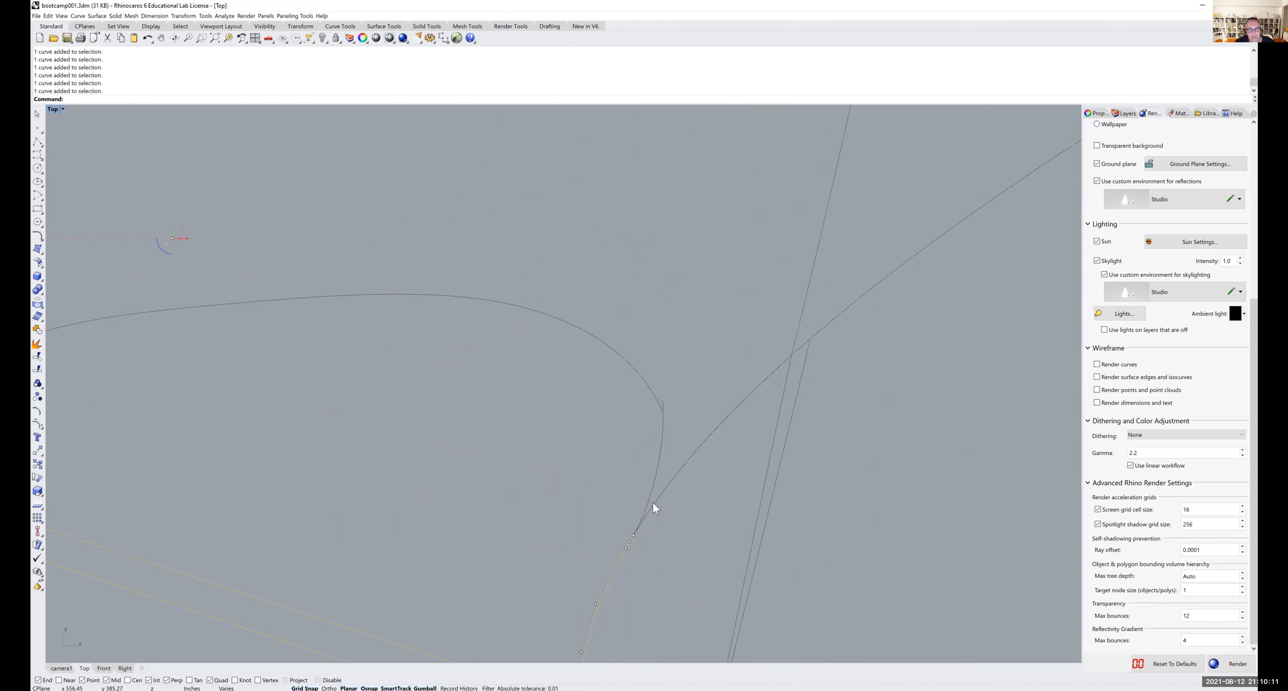
scroll(656, 506, "down", 2)
left_click(708, 518, "shift")
scroll(699, 525, "down", 2)
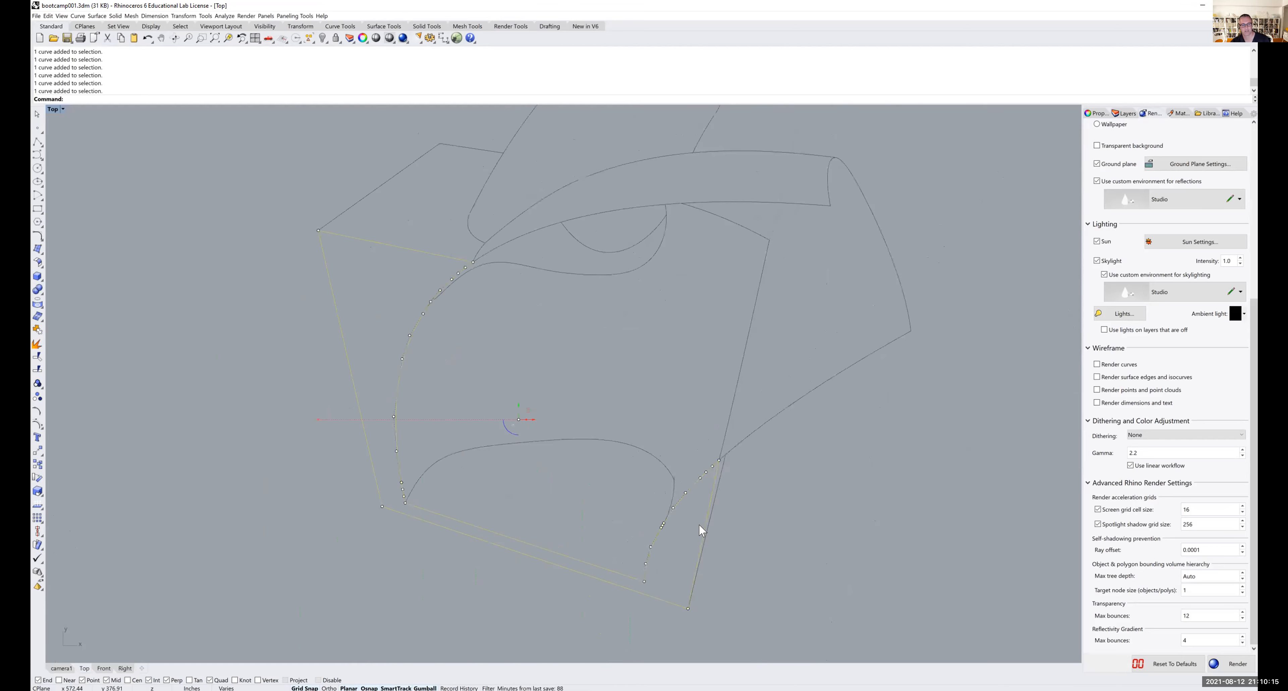
key("ctrl+j")
scroll(662, 489, "down", 2)
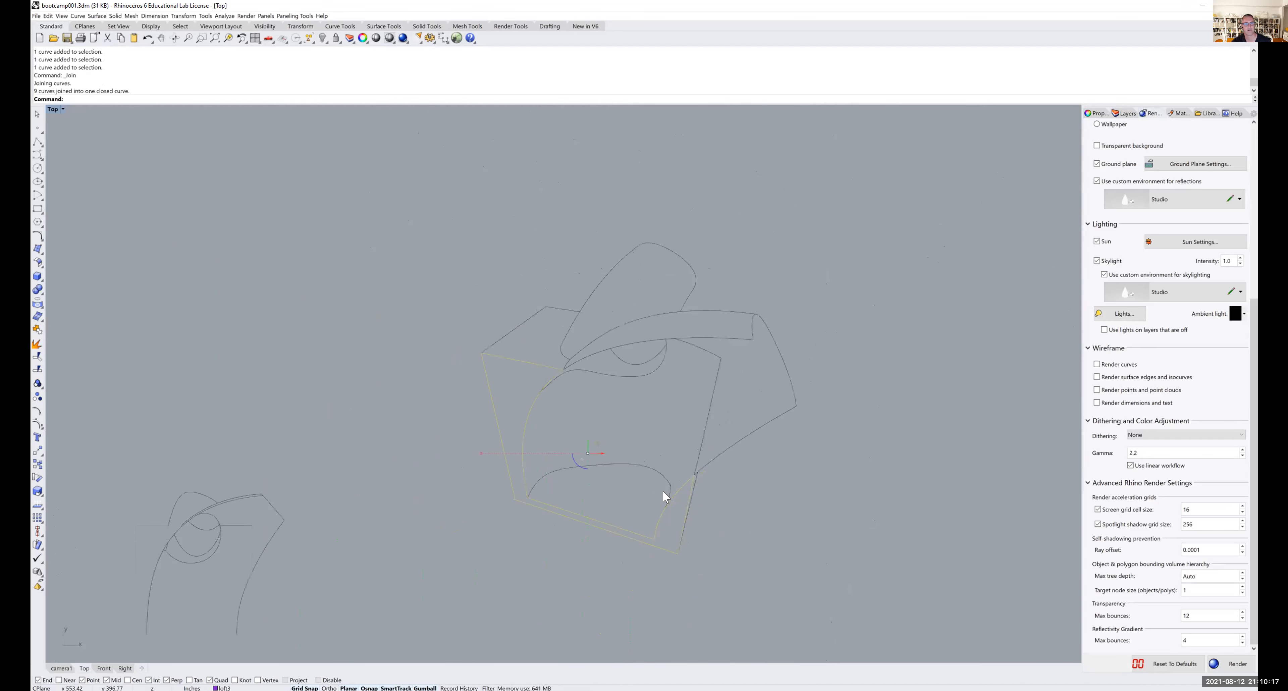
key("Escape")
- Export all the perspective linework as an Adobe Illustrator file named render002_lines in the Downloads folder
left_click_drag(406, 187, 873, 600)
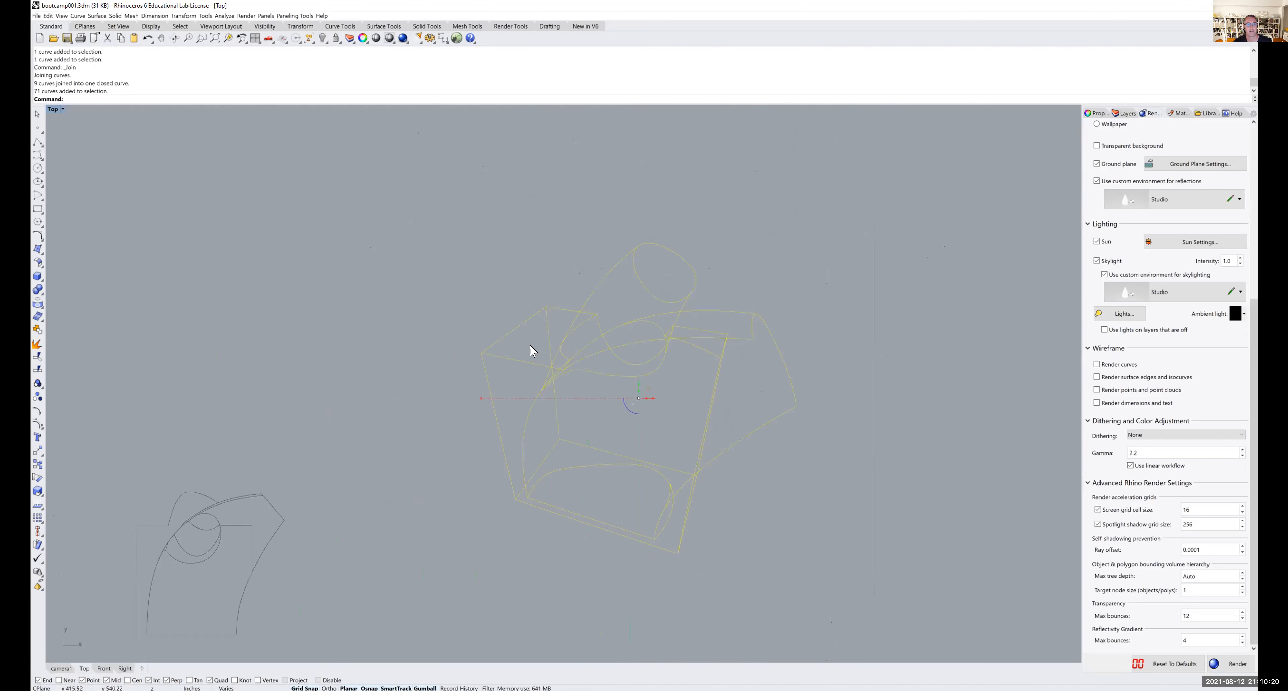
left_click(36, 15)
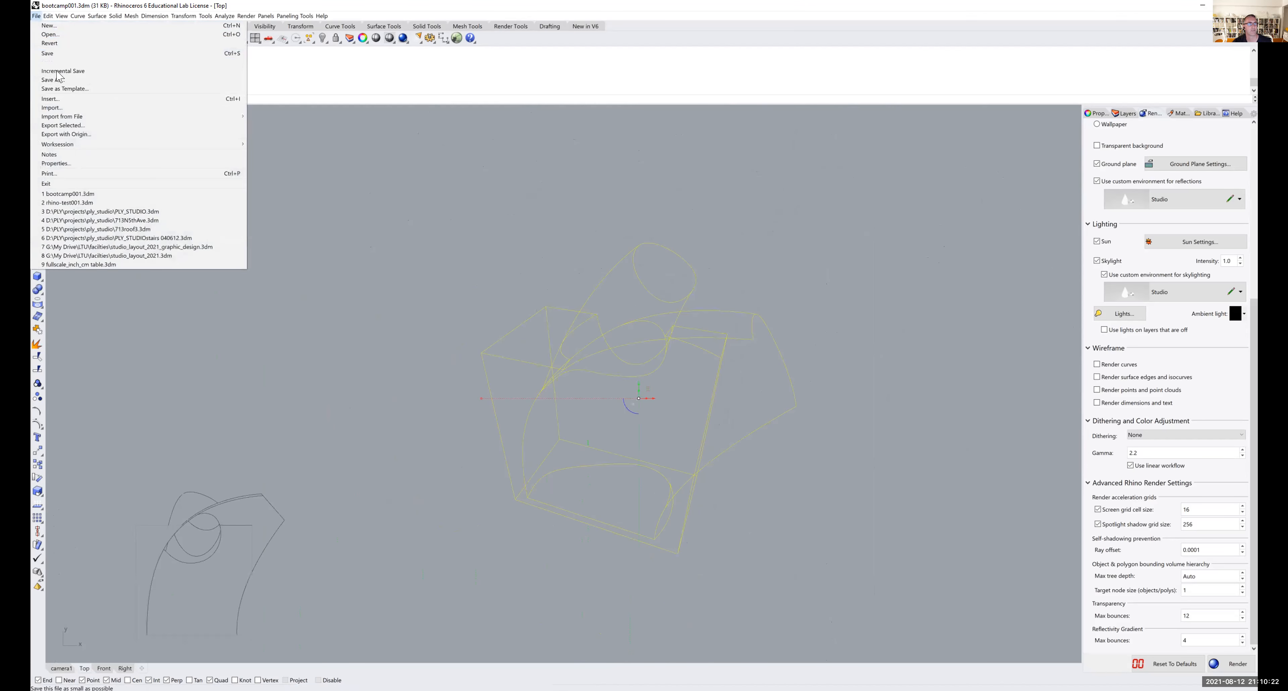
left_click(59, 126)
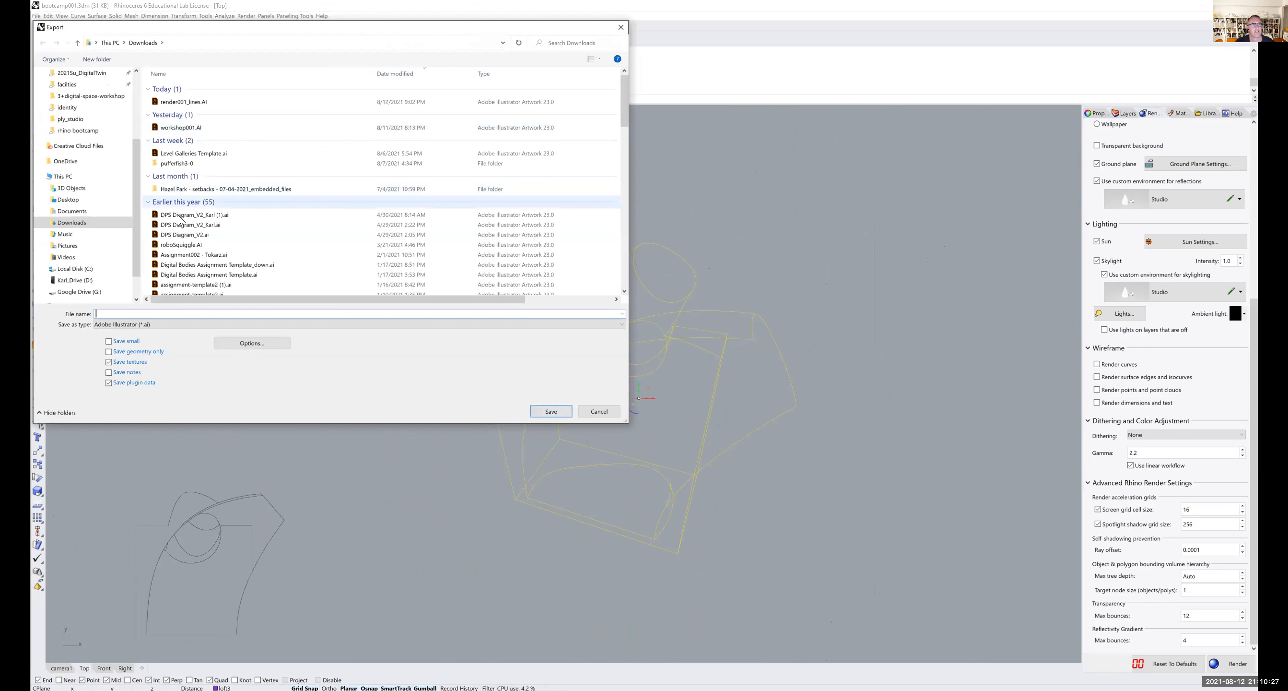
left_click(173, 314)
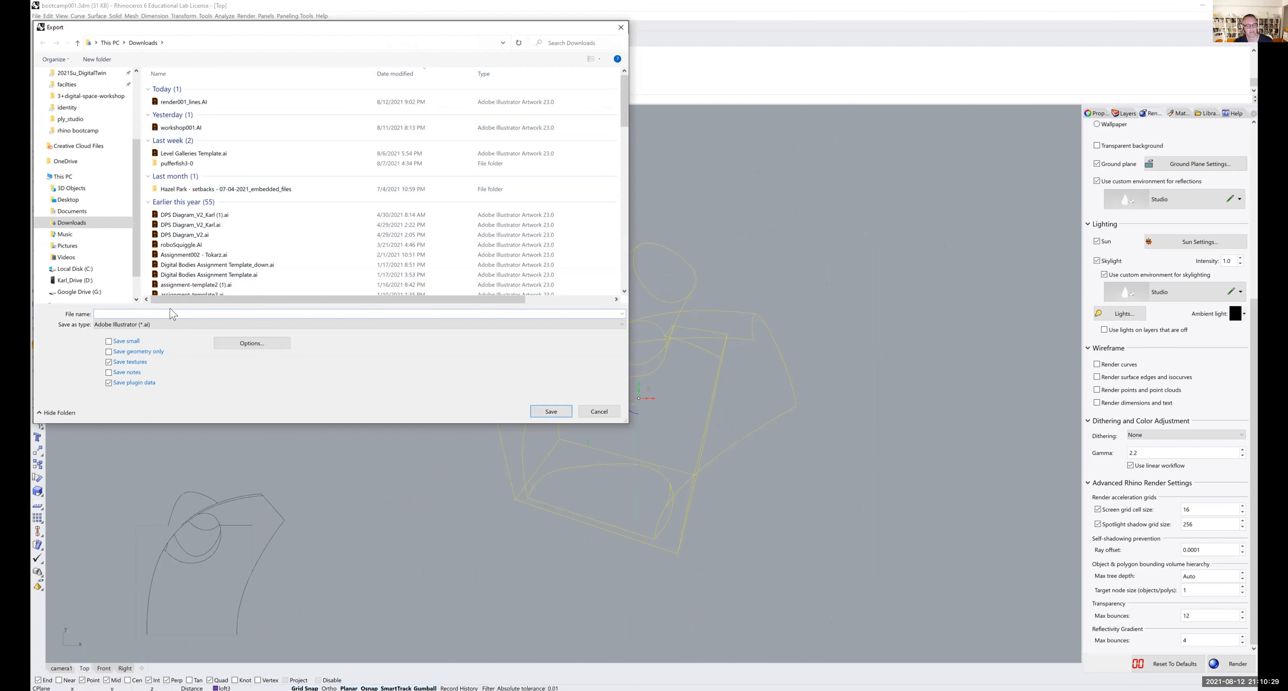
type("render002")
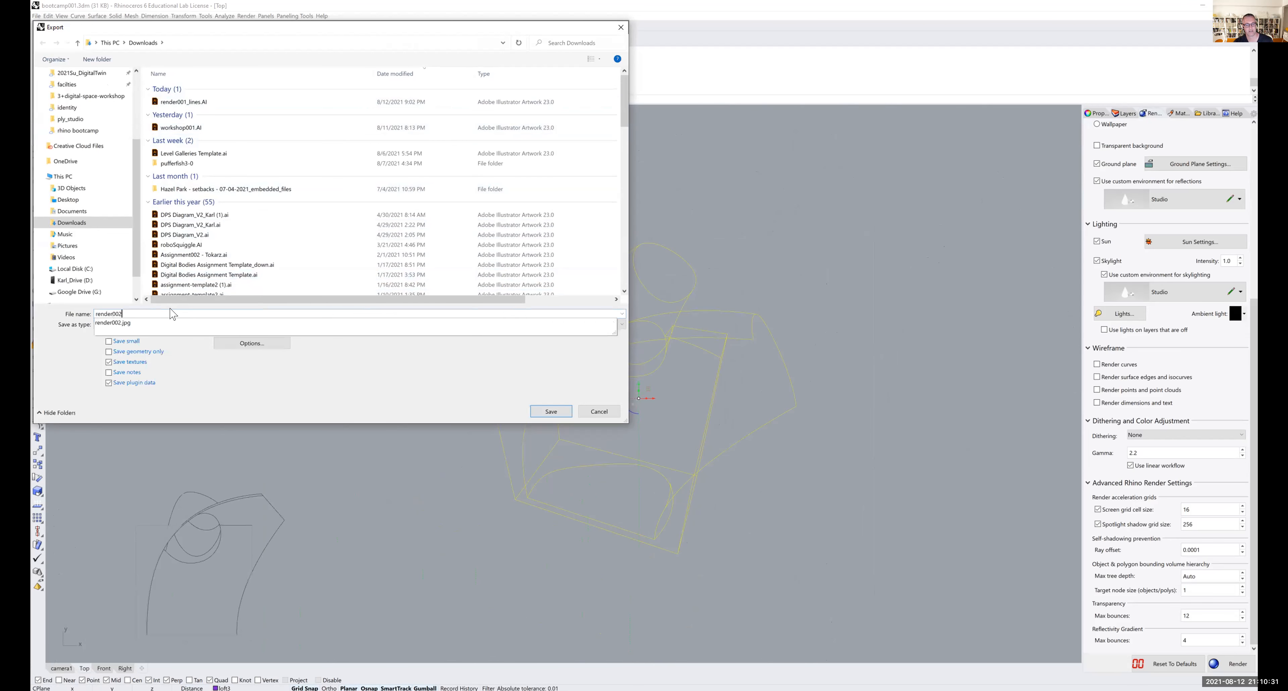
type("_lines")
key("Return")
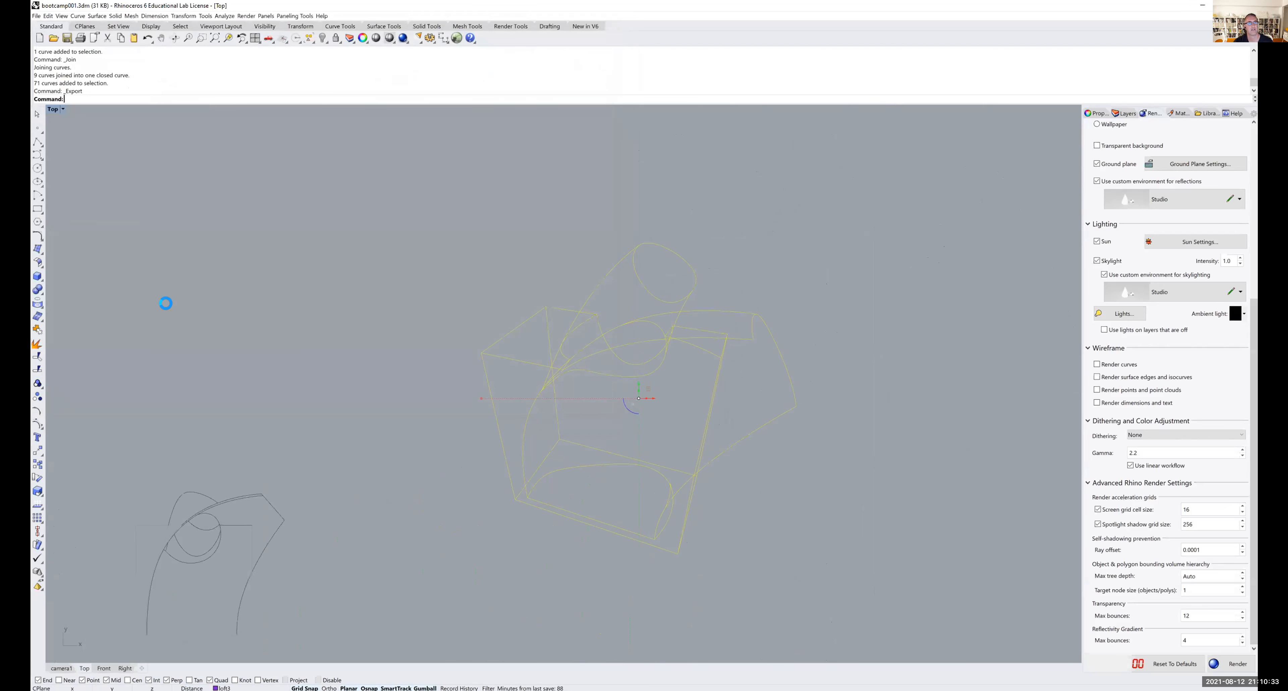
left_click(96, 223)
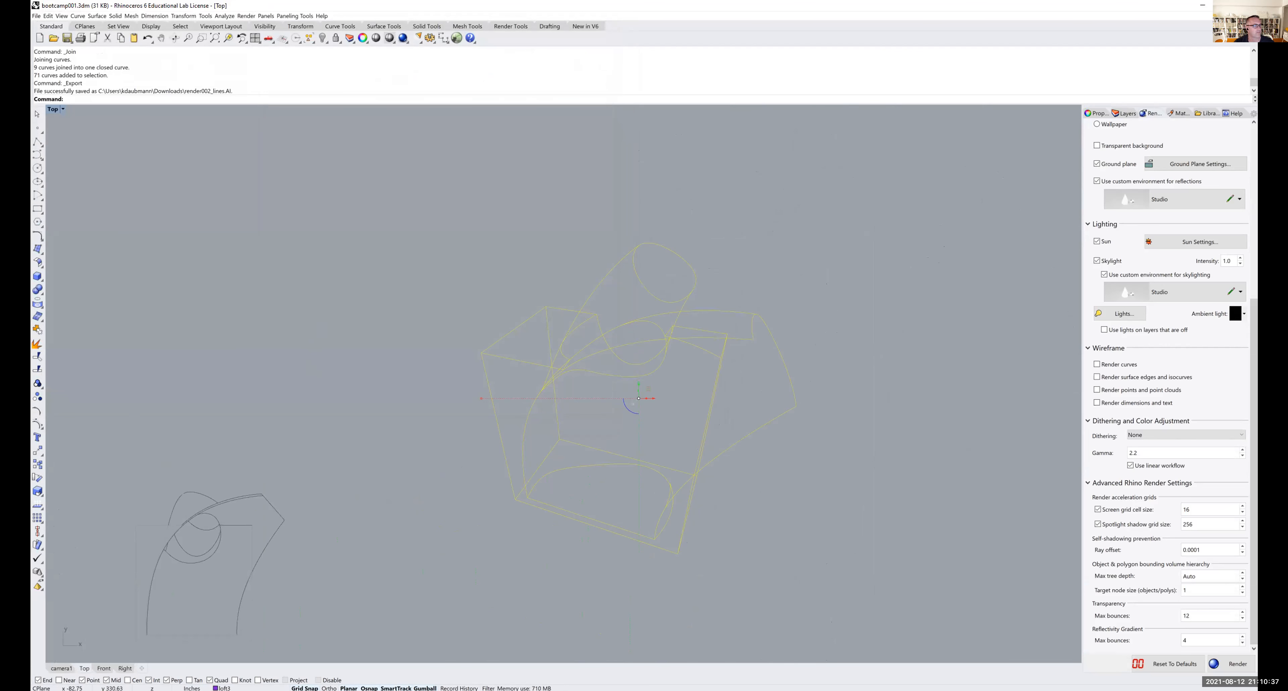
- Switch to Illustrator and open render002_lines.AI from the Downloads folder
key("alt+Tab")
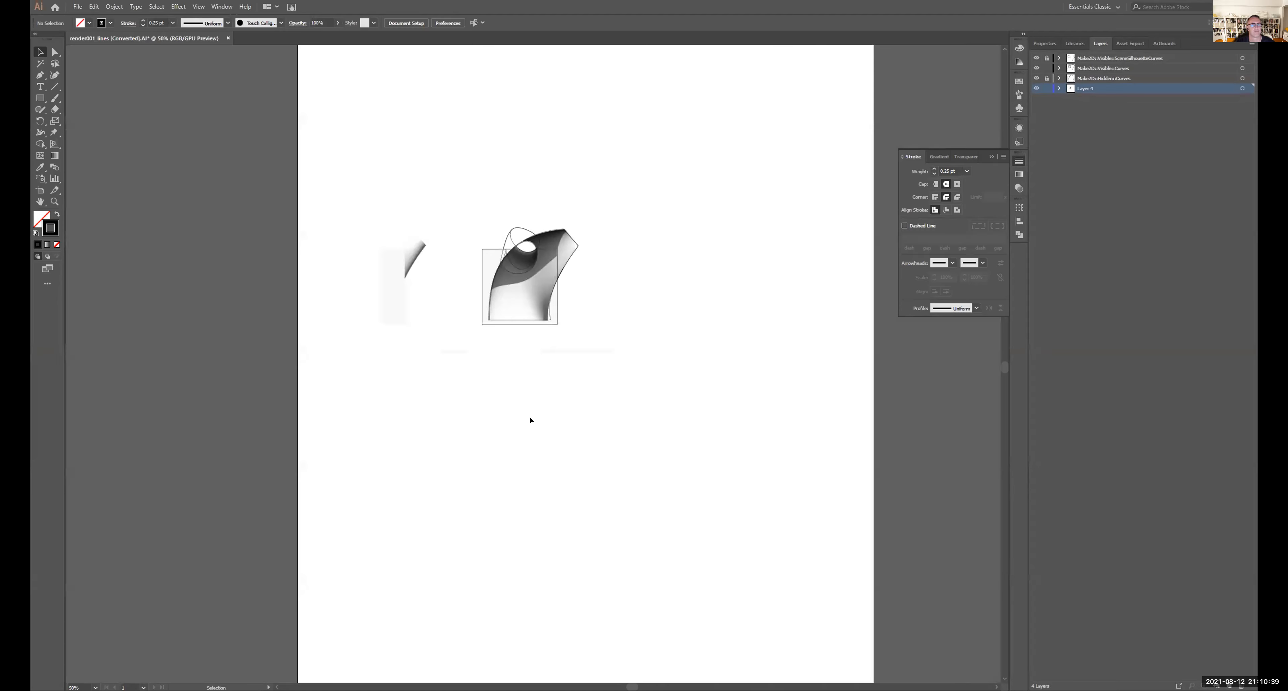
left_click(78, 7)
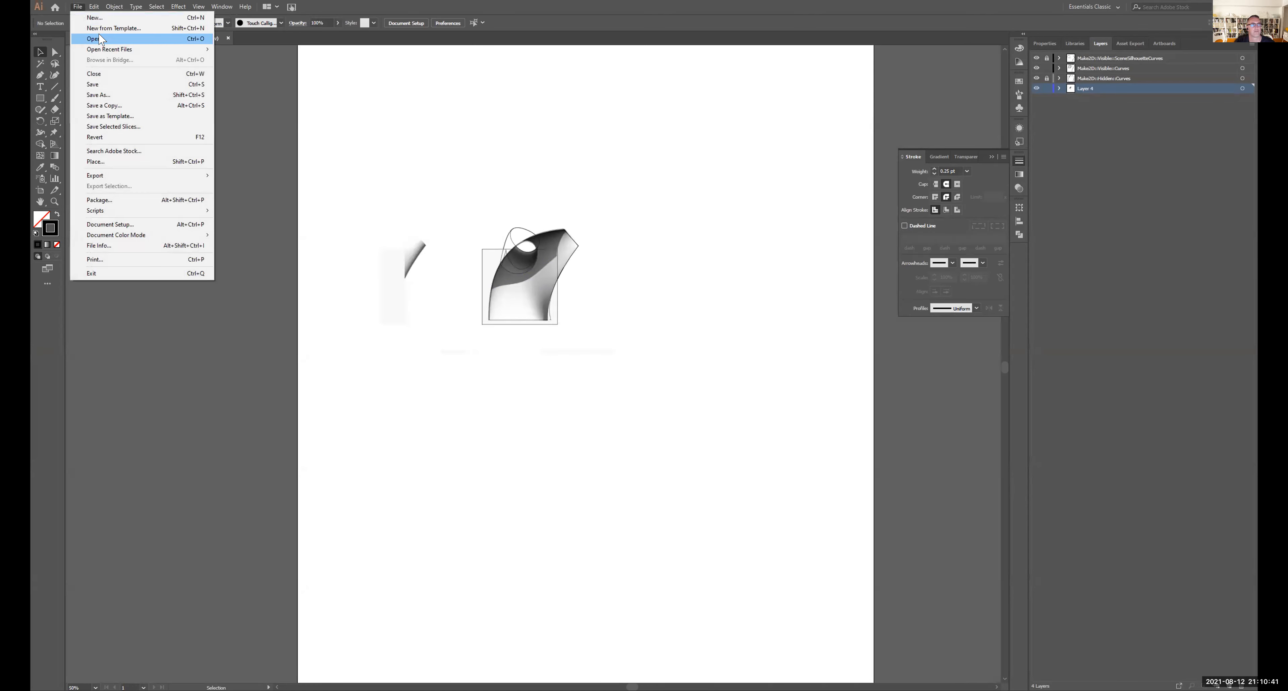
left_click(99, 40)
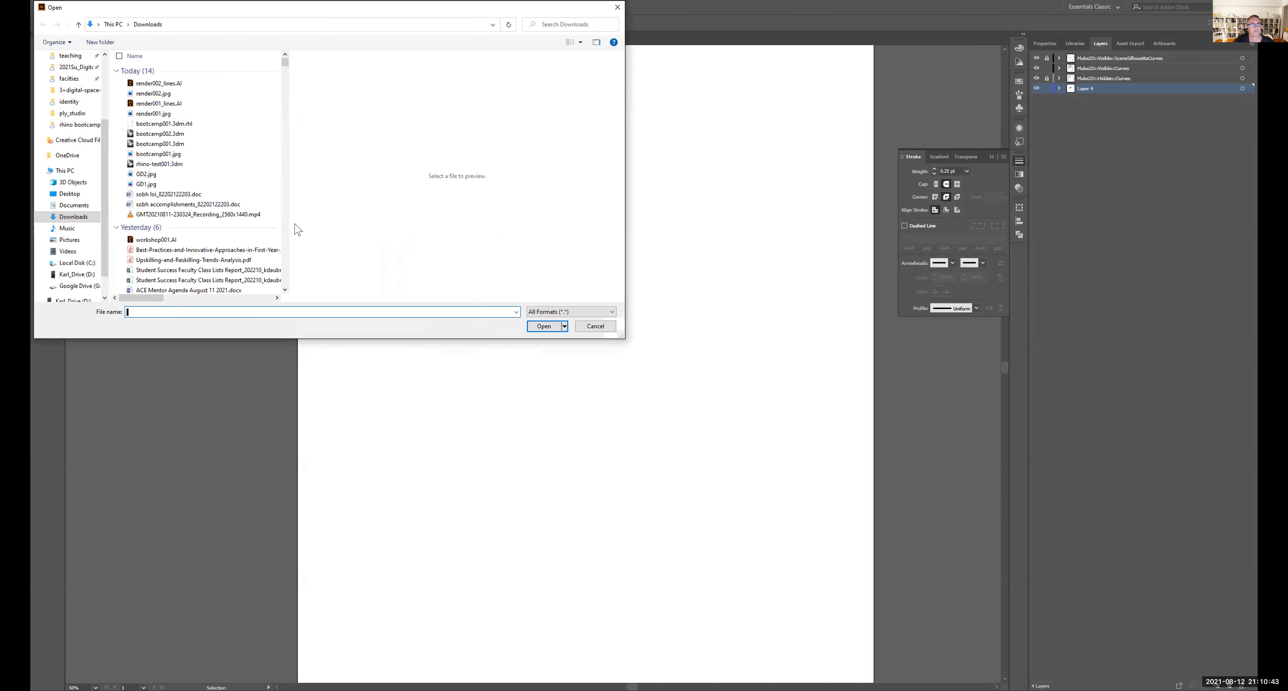
double_click(158, 83)
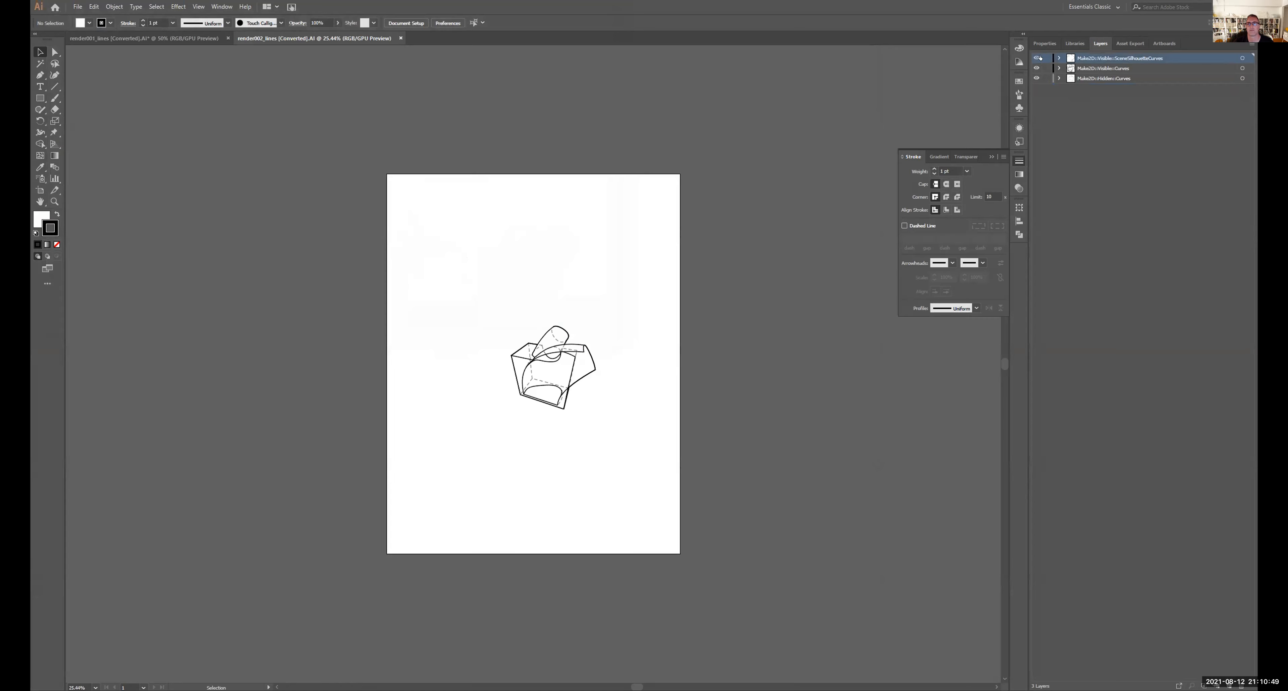
- Add a new layer with default options and place it below the three Make2D layers
left_click(1250, 46)
left_click(1167, 47)
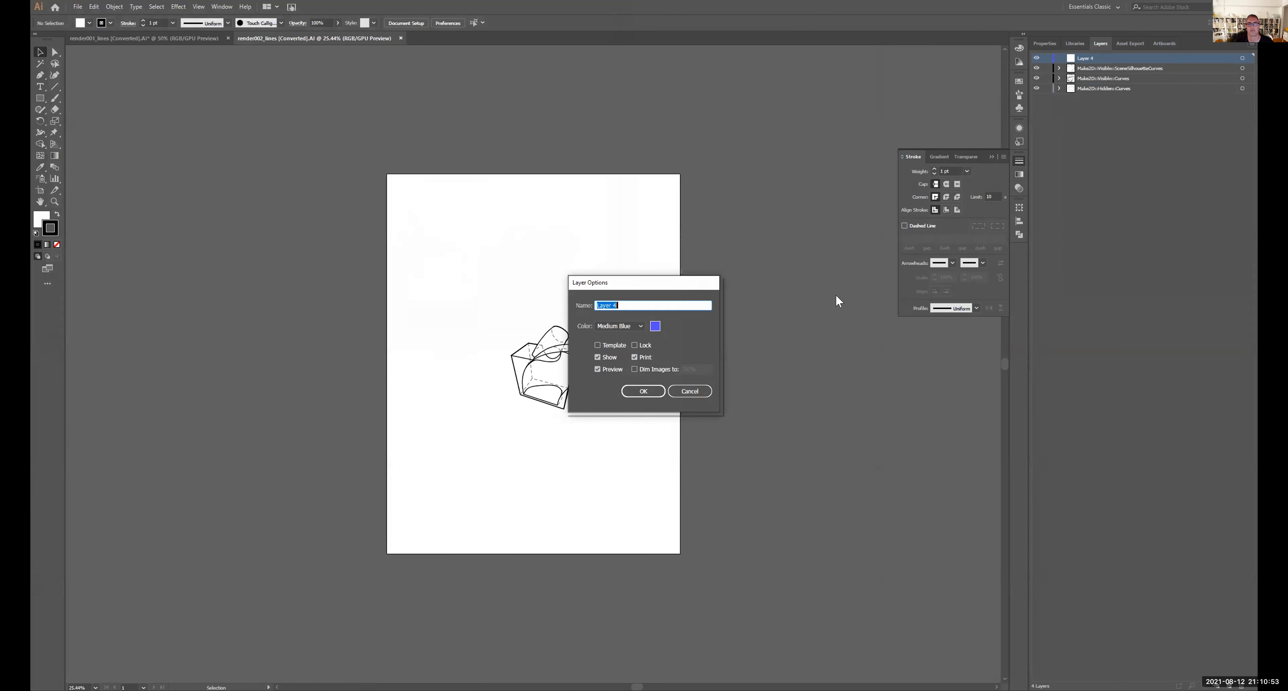
left_click(634, 392)
left_click_drag(1109, 58, 1109, 98)
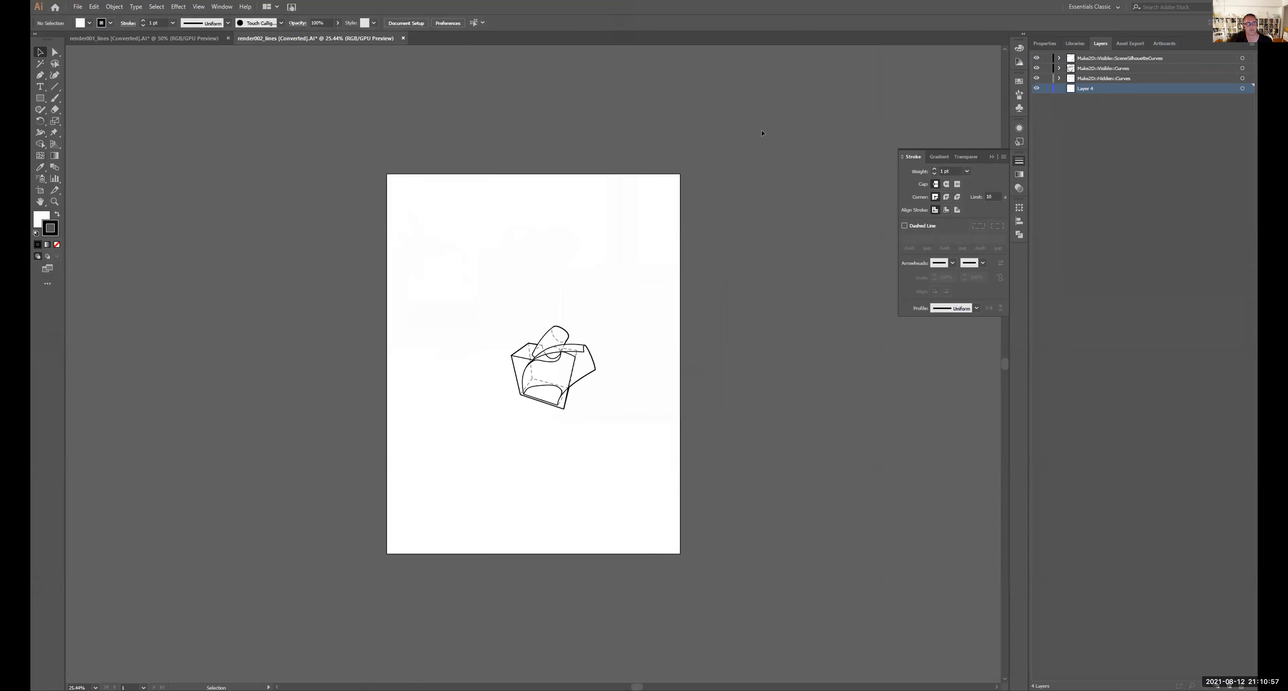
- Place render002.jpg from the Downloads folder onto the new bottom layer, behind the perspective linework
left_click(78, 6)
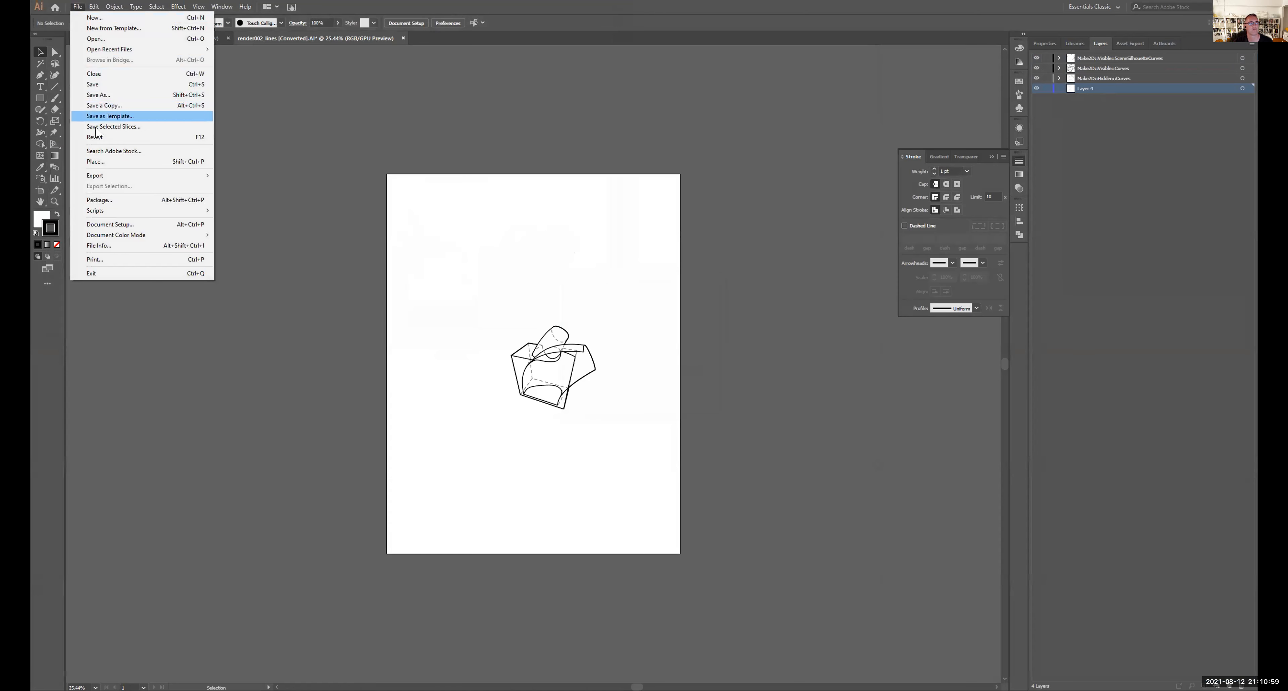
left_click(97, 161)
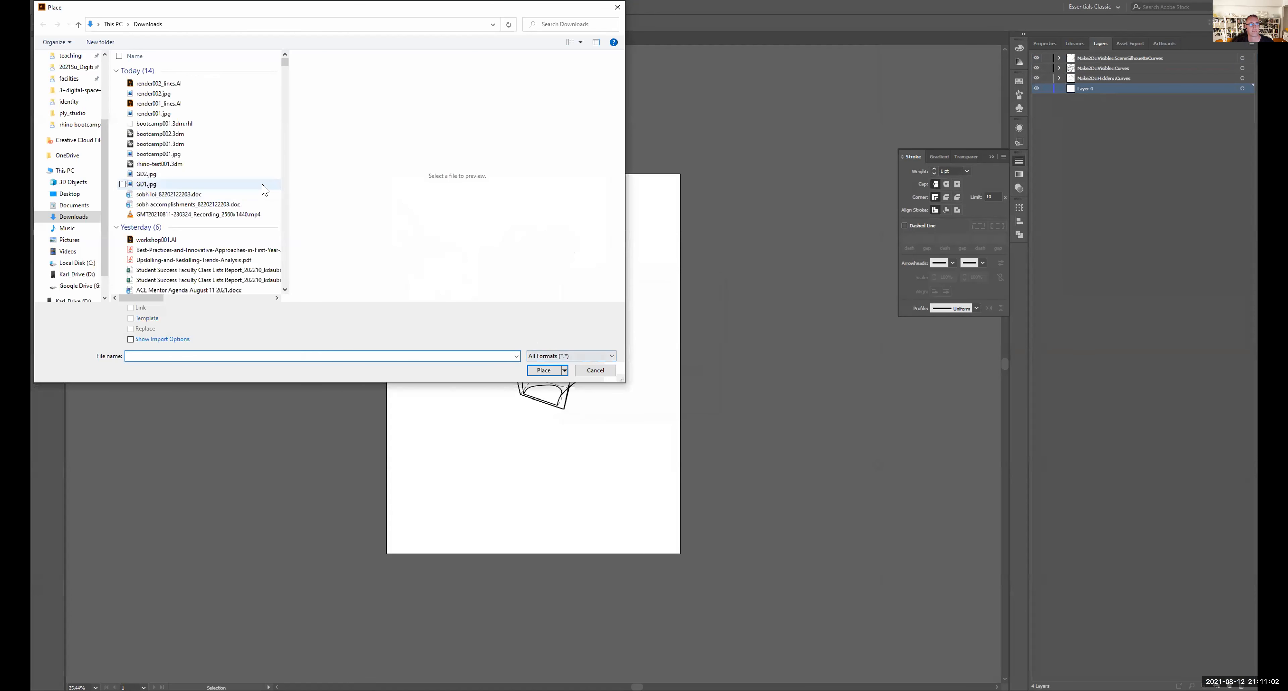
double_click(157, 93)
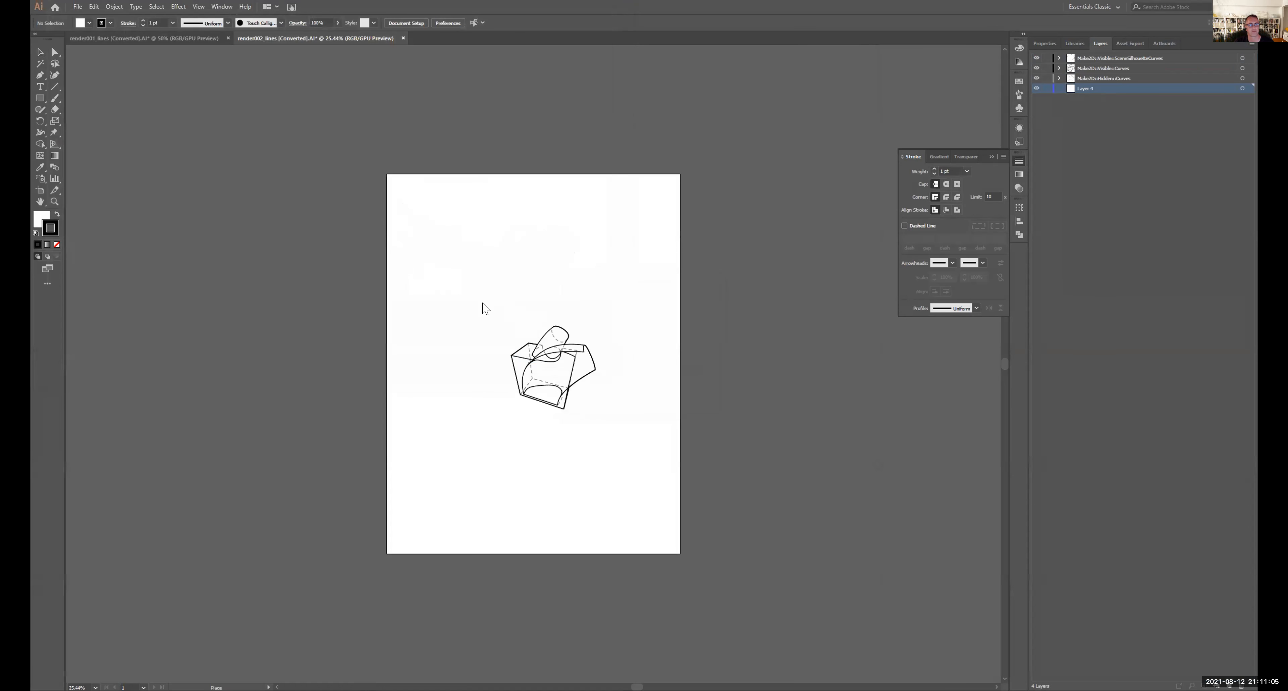
left_click(434, 270)
left_click_drag(445, 275, 368, 247)
left_click(498, 156)
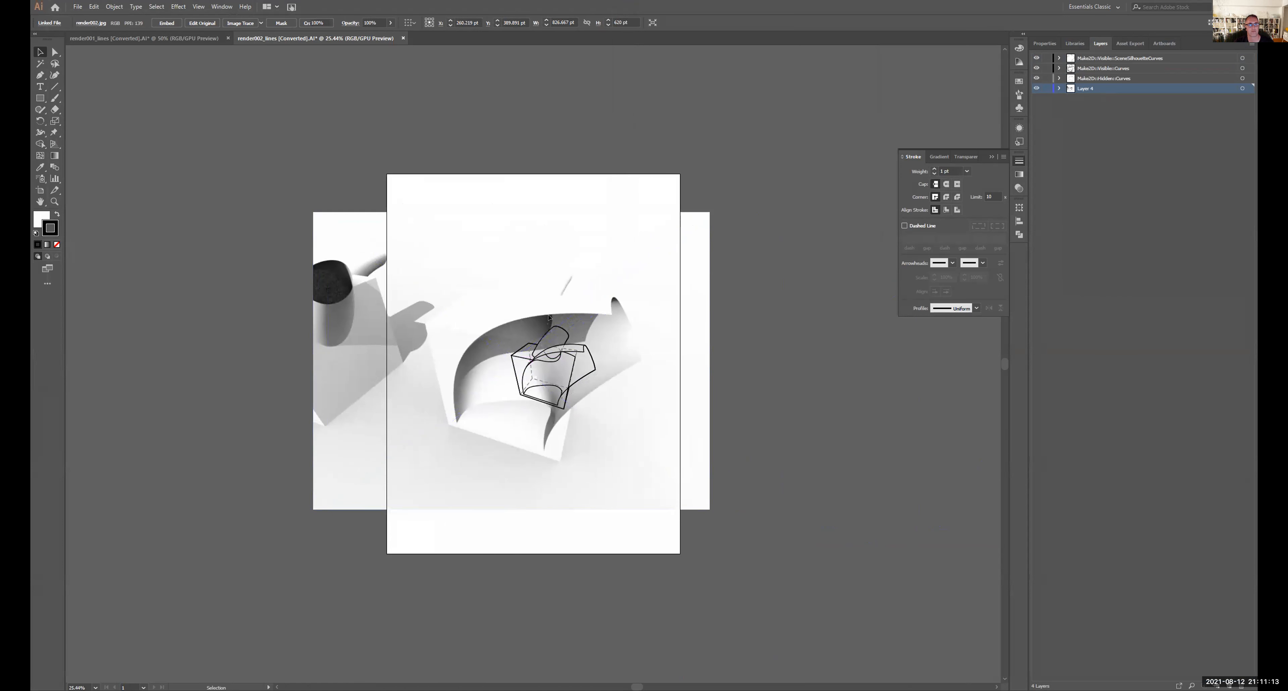
- Scale the placed render down proportionally to about 284 by 213 pt, positioned around the perspective linework
scroll(552, 341, "up", 1, "alt")
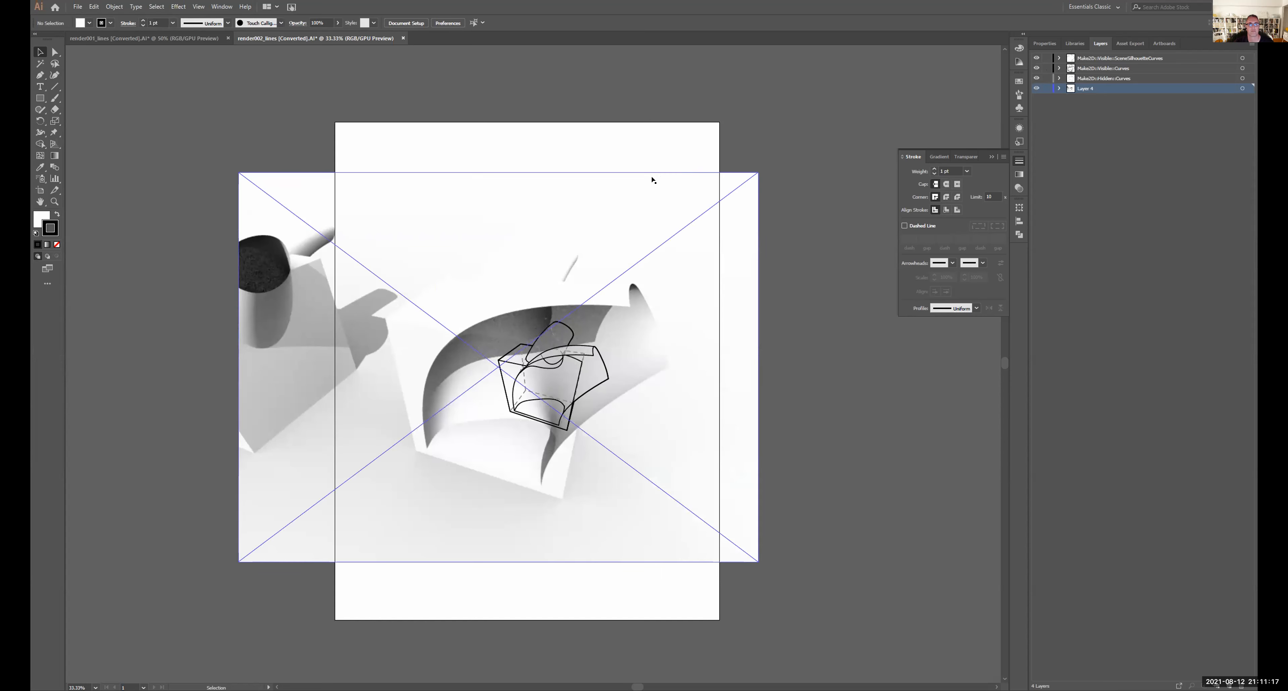
left_click(649, 187)
left_click_drag(239, 173, 474, 349)
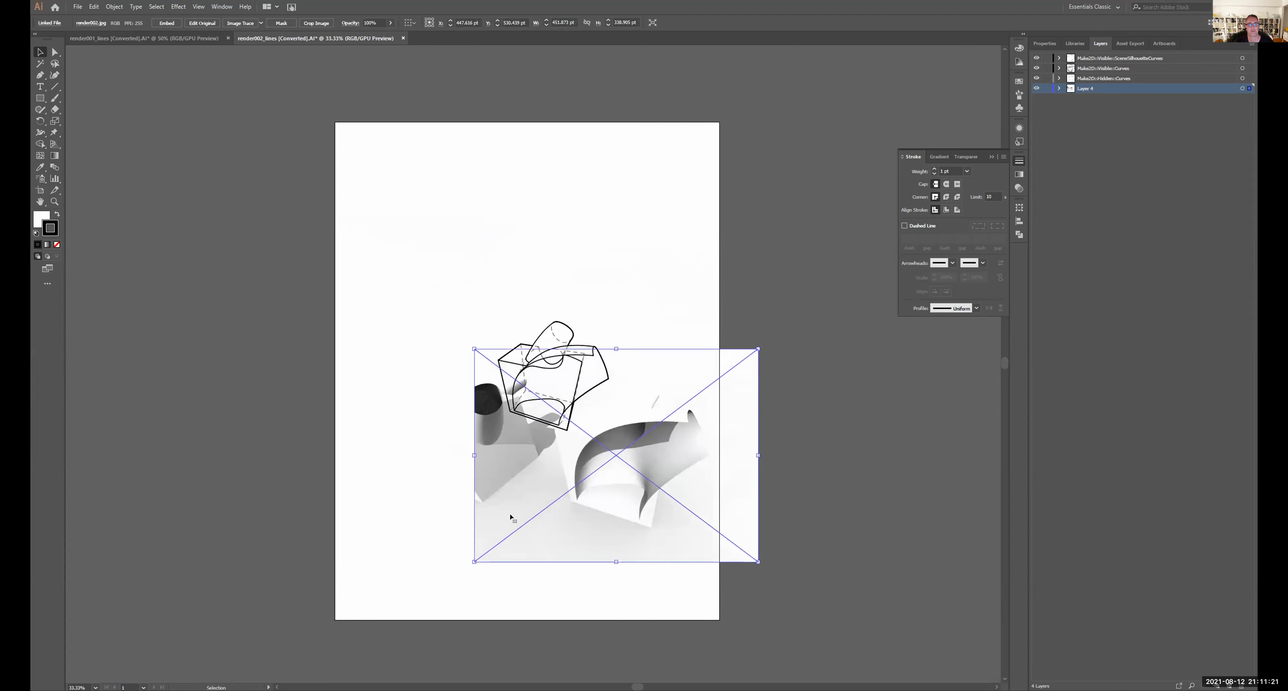
left_click_drag(758, 560, 584, 434)
scroll(564, 409, "up", 2, "alt")
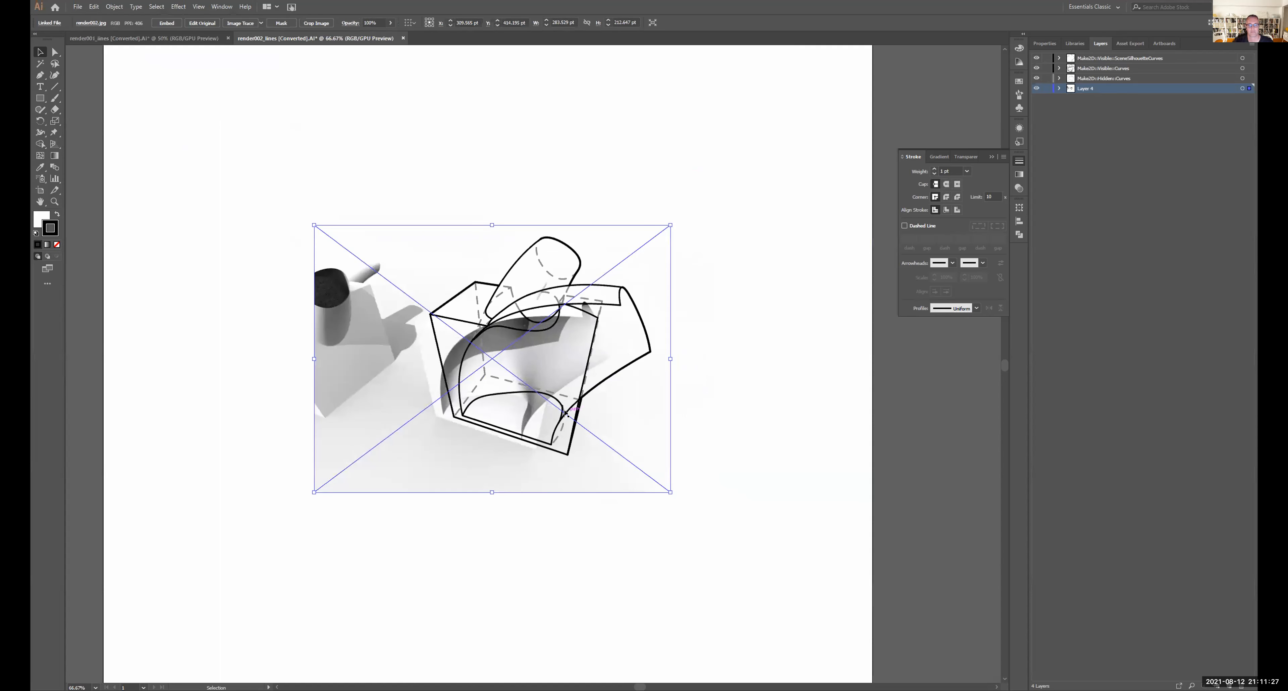
- Nudge the render up and to the right so the sectioned box roughly lines up with the linework
key("Up")
key("Up")
key("Up")
key("Right")
key("Right")
key("Right")
key("Right")
key("Right")
key("Right")
key("Up")
key("Up")
key("Up")
key("Right")
key("Right")
key("Right")
key("Right")
key("Right")
key("Right")
key("Right")
key("Right")
key("Right")
key("Right")
key("Right")
key("Right")
key("Right")
key("Right")
key("Right")
key("Right")
key("Right")
key("Up")
key("Up")
key("Up")
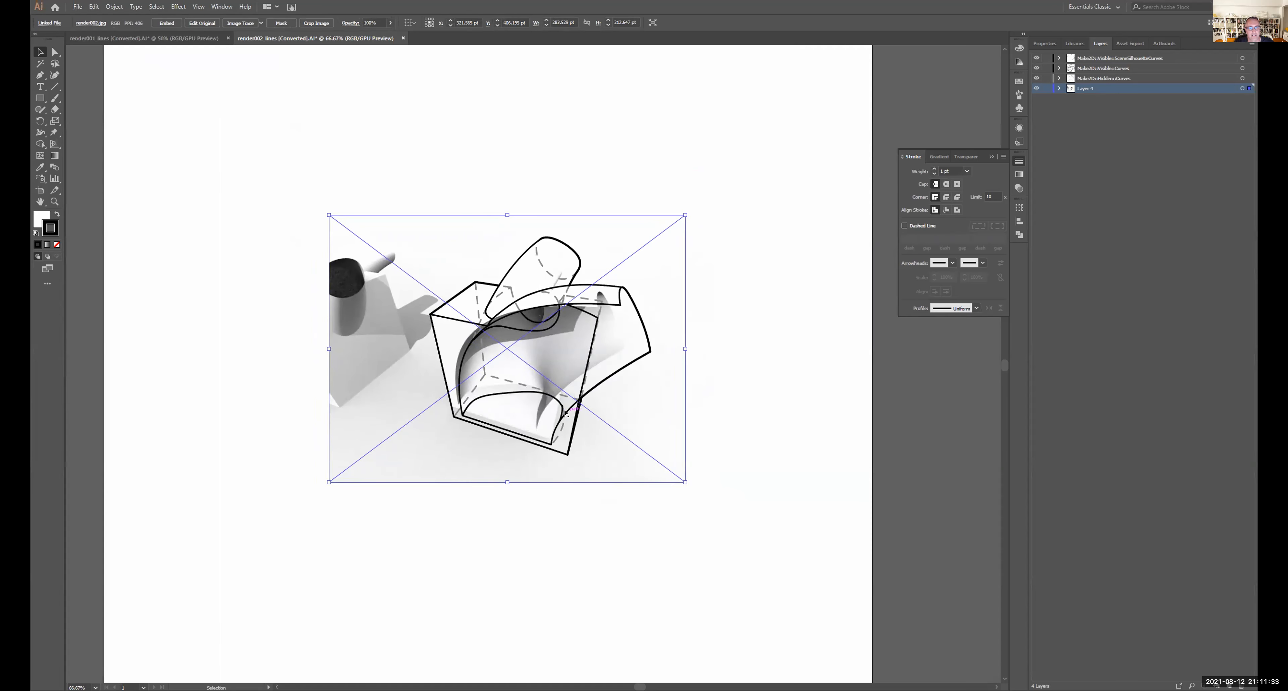
- Enlarge the render to about 299 by 224 pt and nudge it slightly left and up towards the linework
left_click_drag(682, 479, 703, 496)
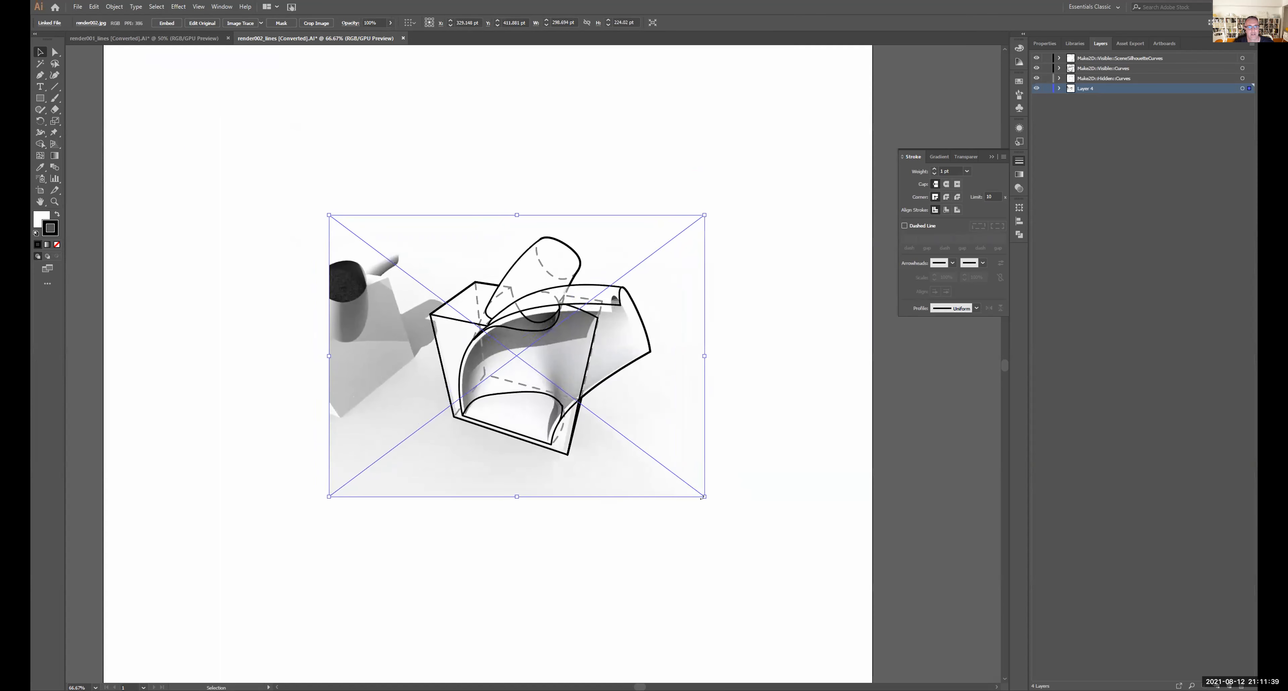
key("Left")
key("Left")
key("Up")
key("Up")
key("Up")
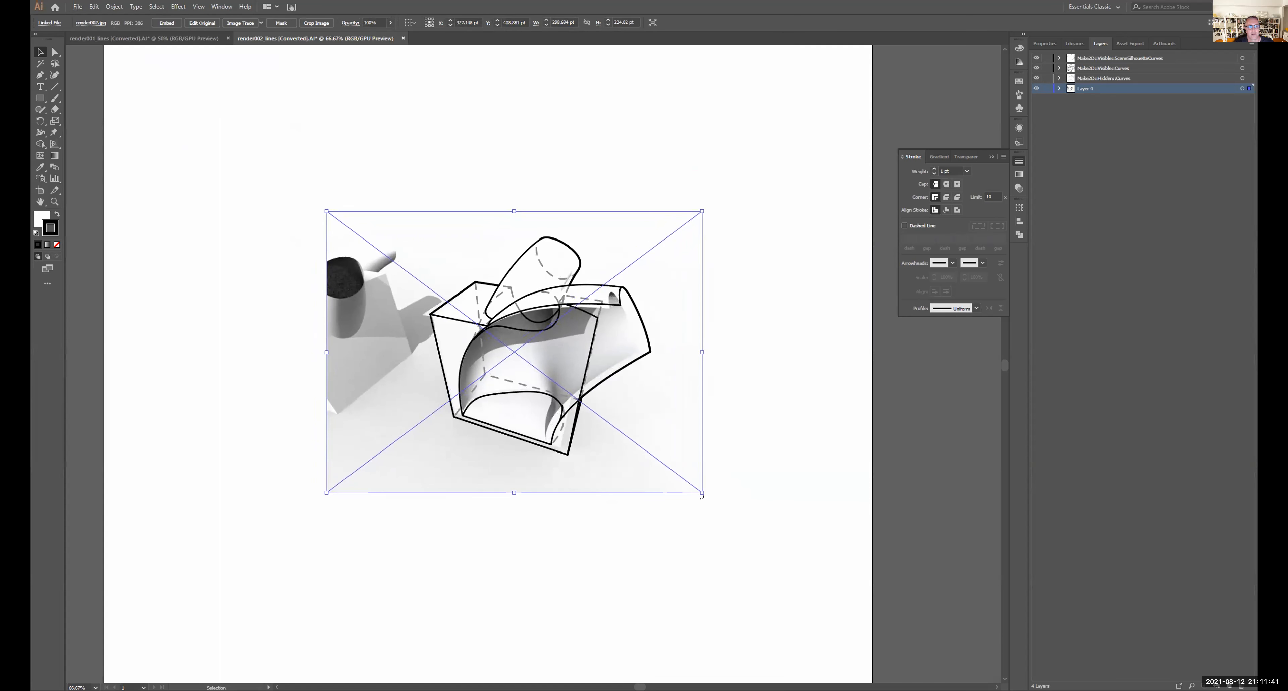
- Enlarge the render to about 312 by 234 pt and nudge it to fit the box and curved tube edges
left_click_drag(696, 489, 717, 512)
key("Left")
key("Left")
key("Left")
key("Left")
key("Up")
key("Up")
key("Up")
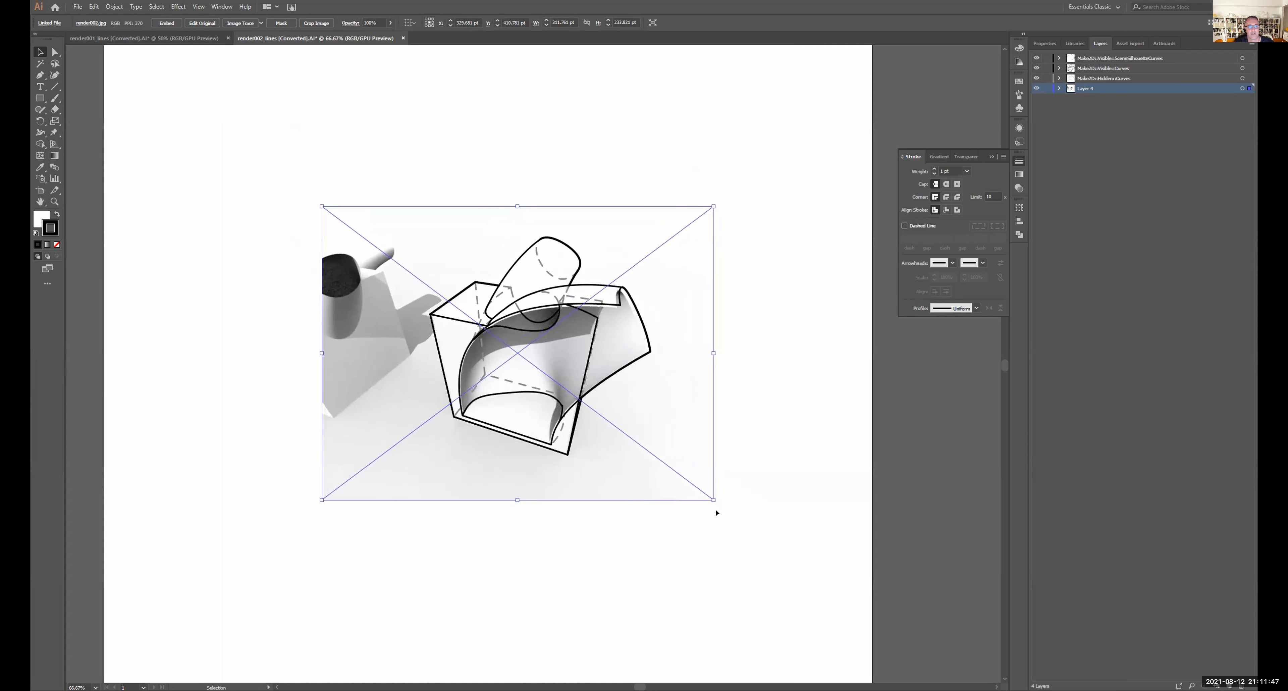
key("Right")
key("Up")
key("Up")
key("Right")
key("Up")
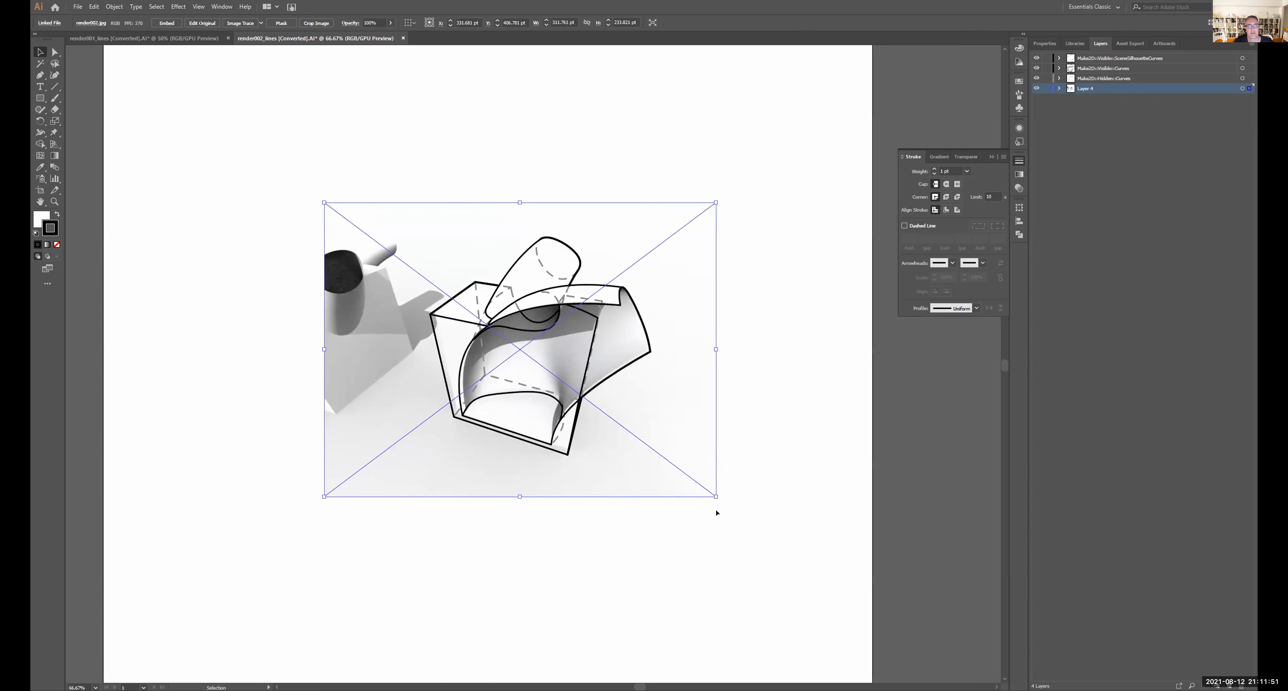
- Enlarge the render to about 320 by 240 pt, nudge it left and up to match the linework, and deselect it
left_click_drag(716, 496, 724, 503)
key("Left")
key("Left")
key("Left")
key("Left")
key("Left")
key("Left")
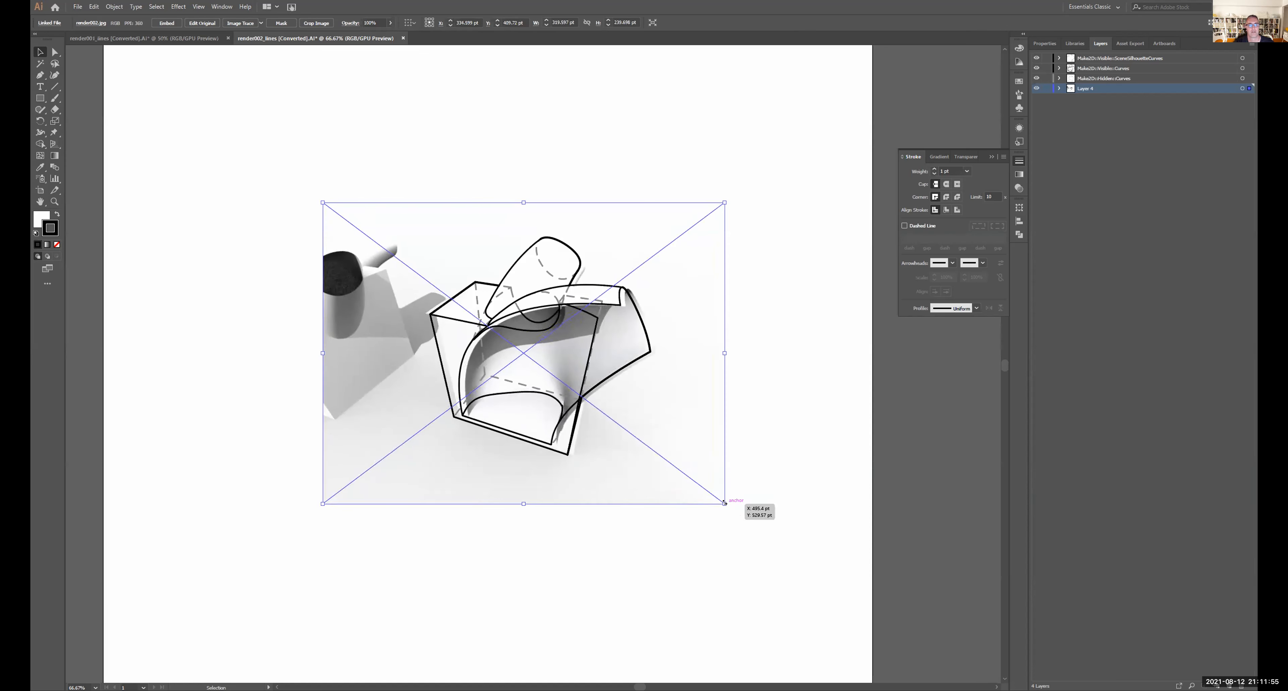
key("Up")
left_click(775, 444)
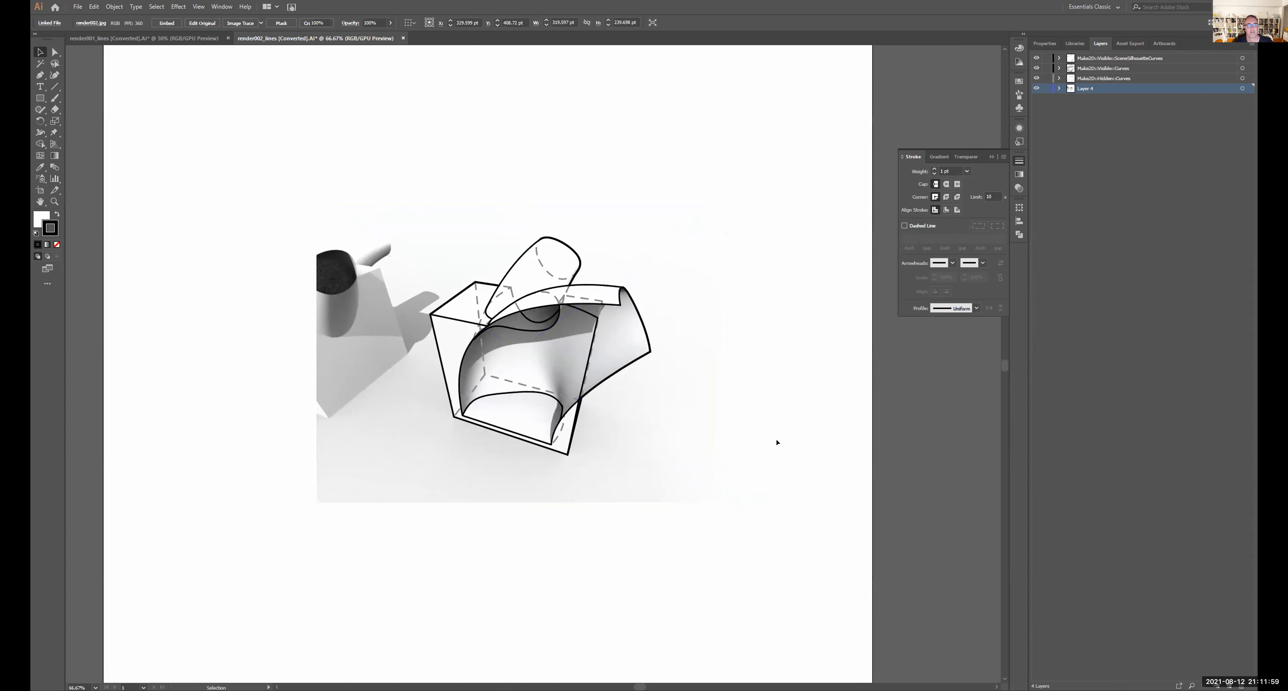
- Hide the scene silhouette and hidden curves layers, keeping only the visible curves layer shown over the render
left_click(437, 342)
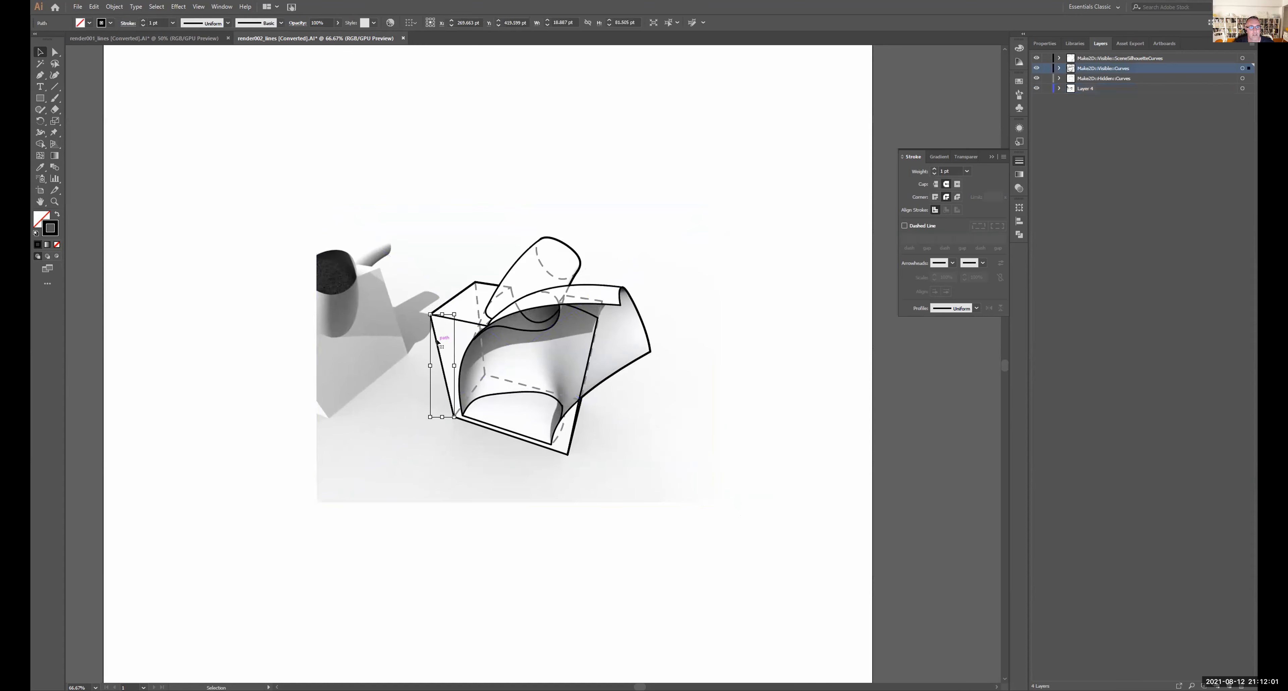
left_click(1035, 58)
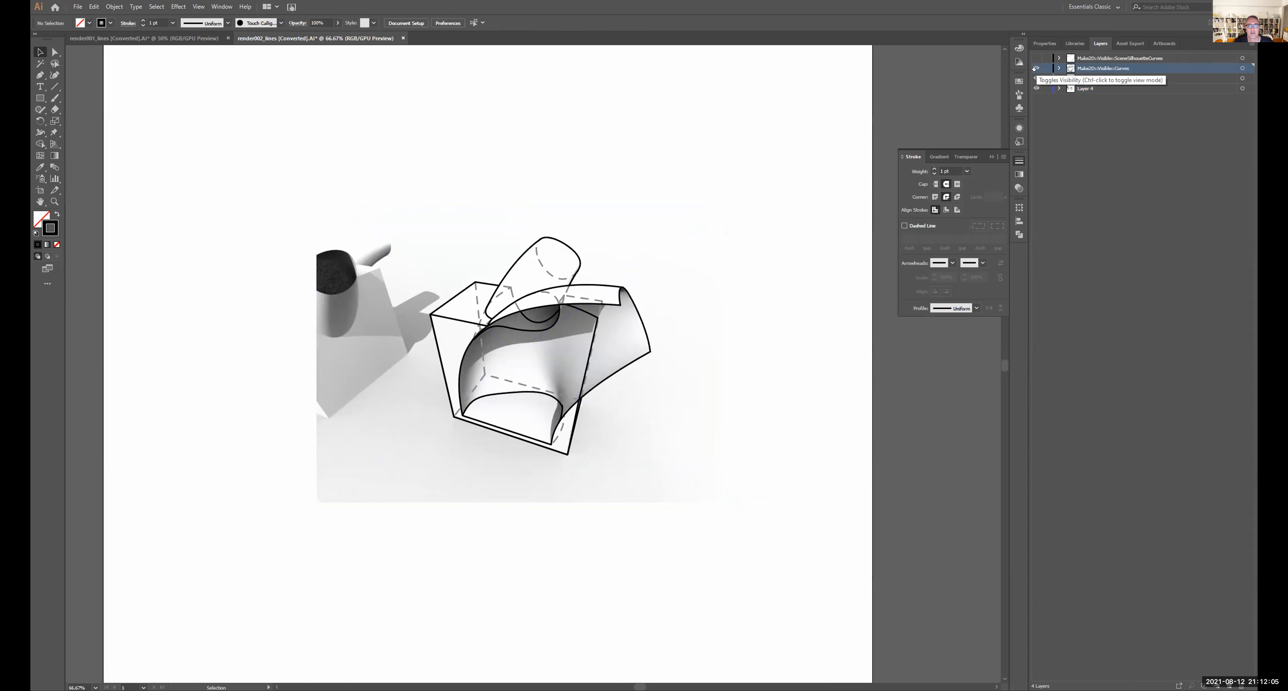
left_click(1034, 68)
left_click(1035, 78)
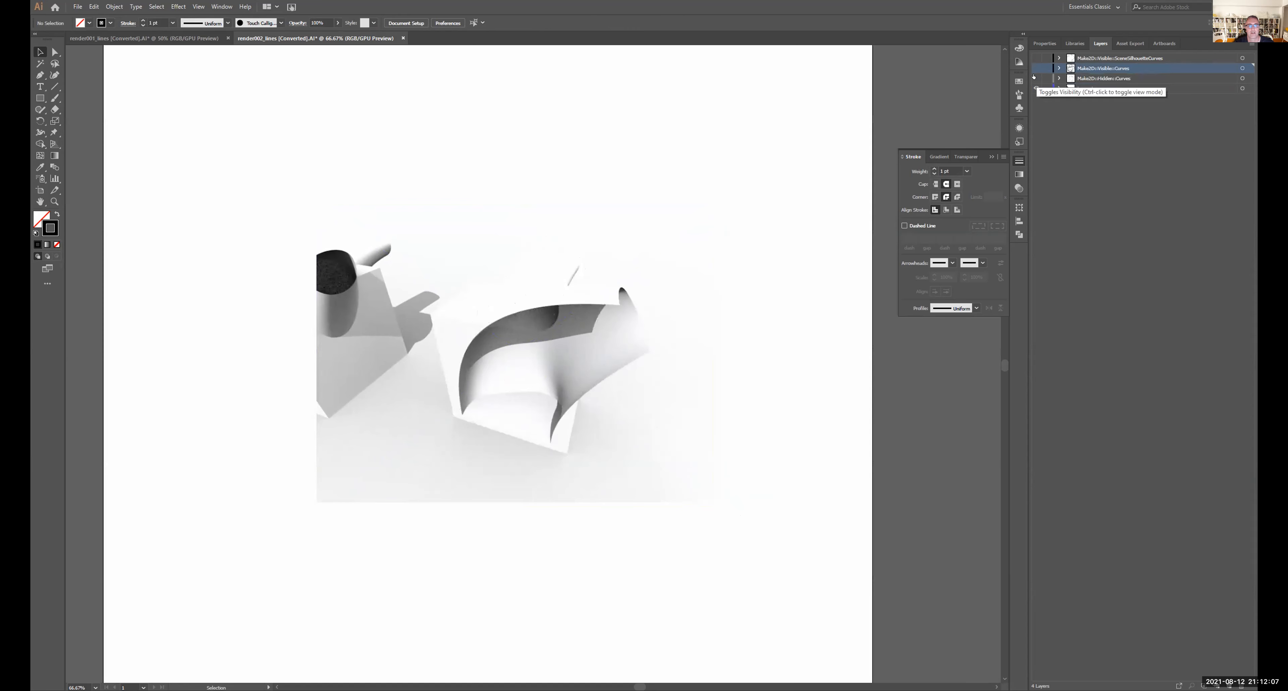
left_click(1034, 78)
left_click(1035, 78)
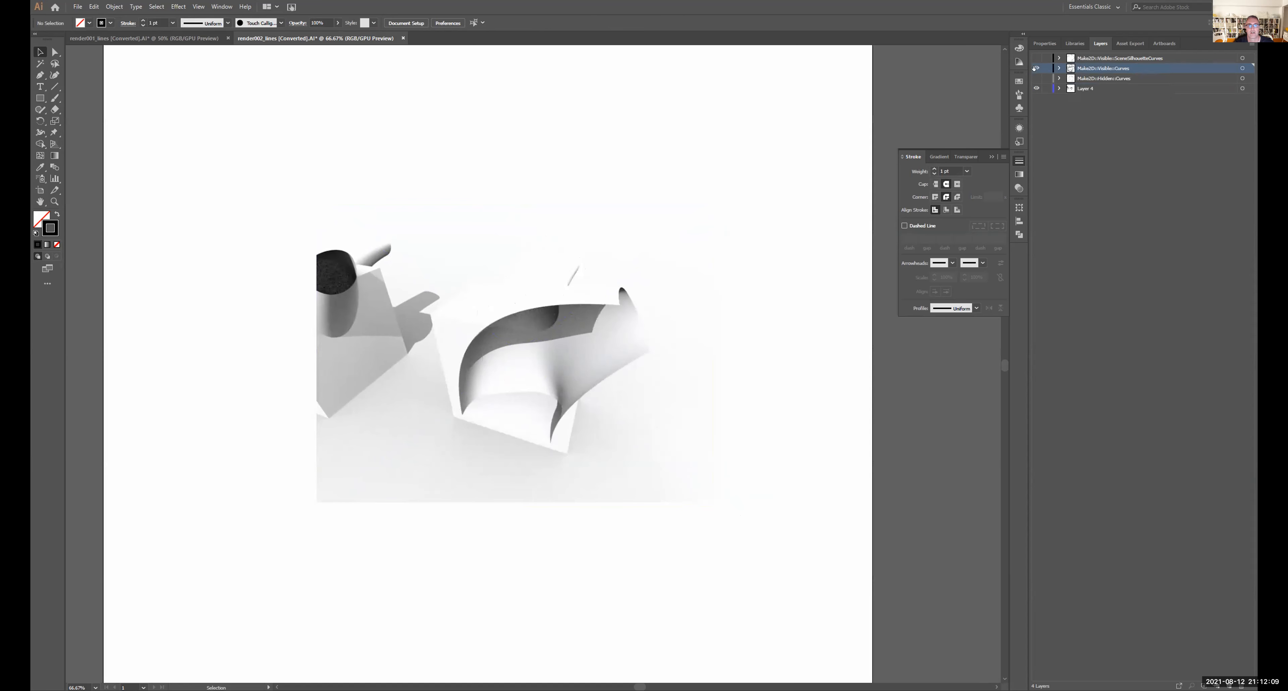
left_click(1034, 68)
left_click(1035, 68)
left_click(1035, 58)
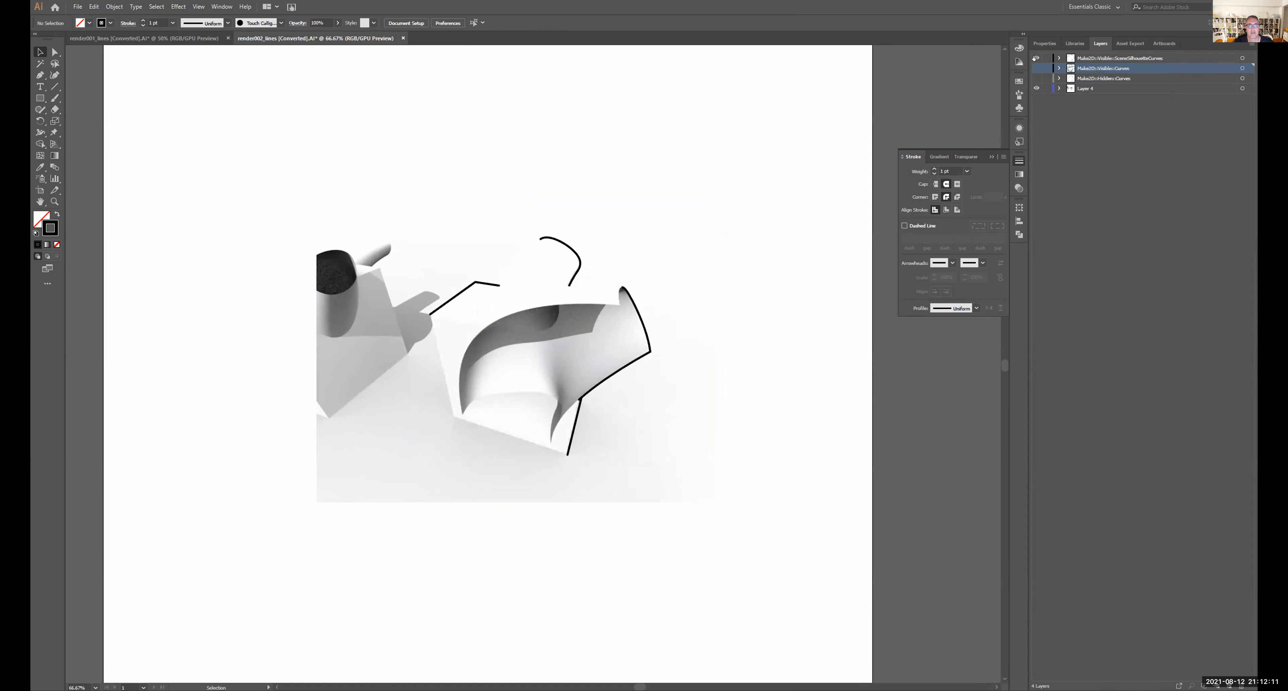
left_click(1035, 58)
left_click(1035, 68)
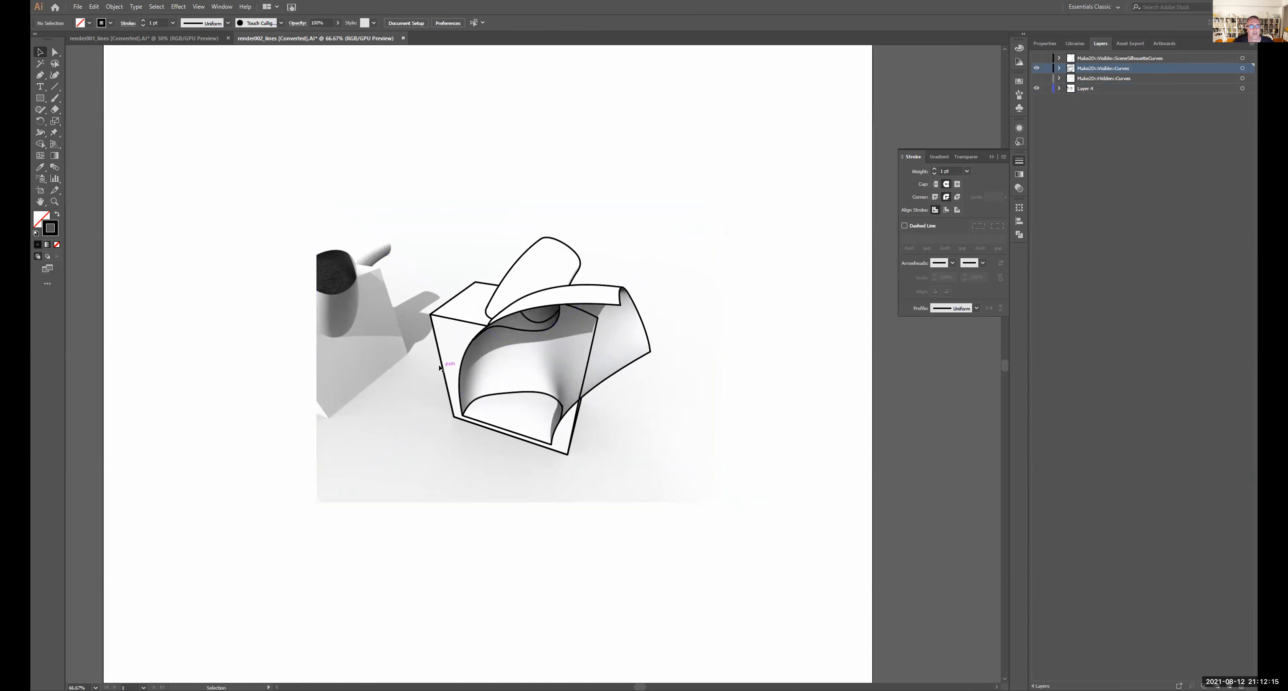
- Select the closed outline of the front cut face, swap its fill and stroke, and set the fill to bright green
left_click(441, 366)
scroll(446, 362, "up", 2, "alt")
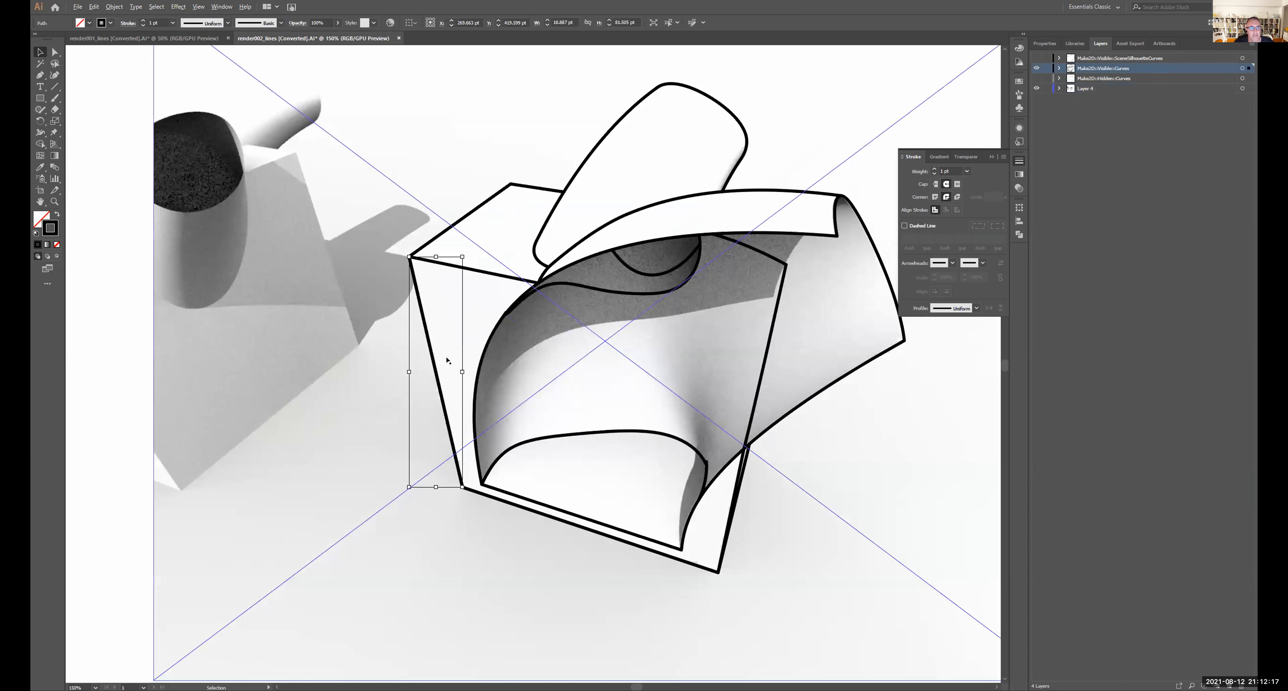
left_click(477, 273, "shift")
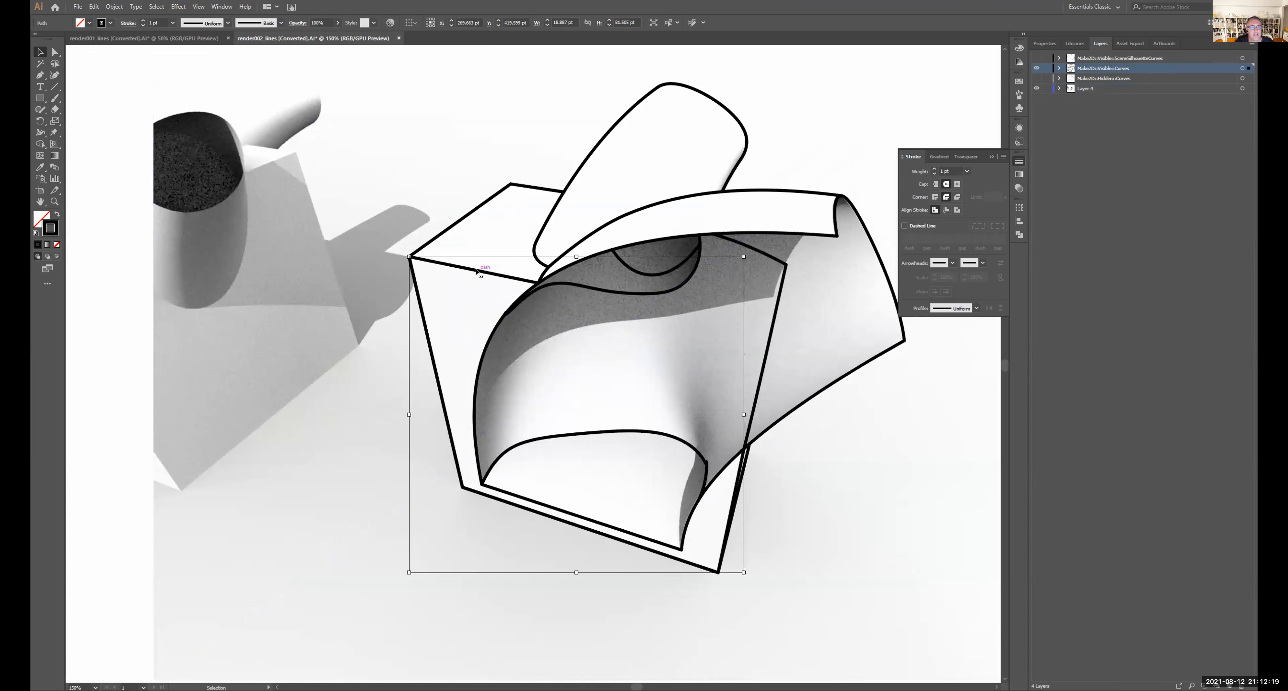
left_click(54, 214)
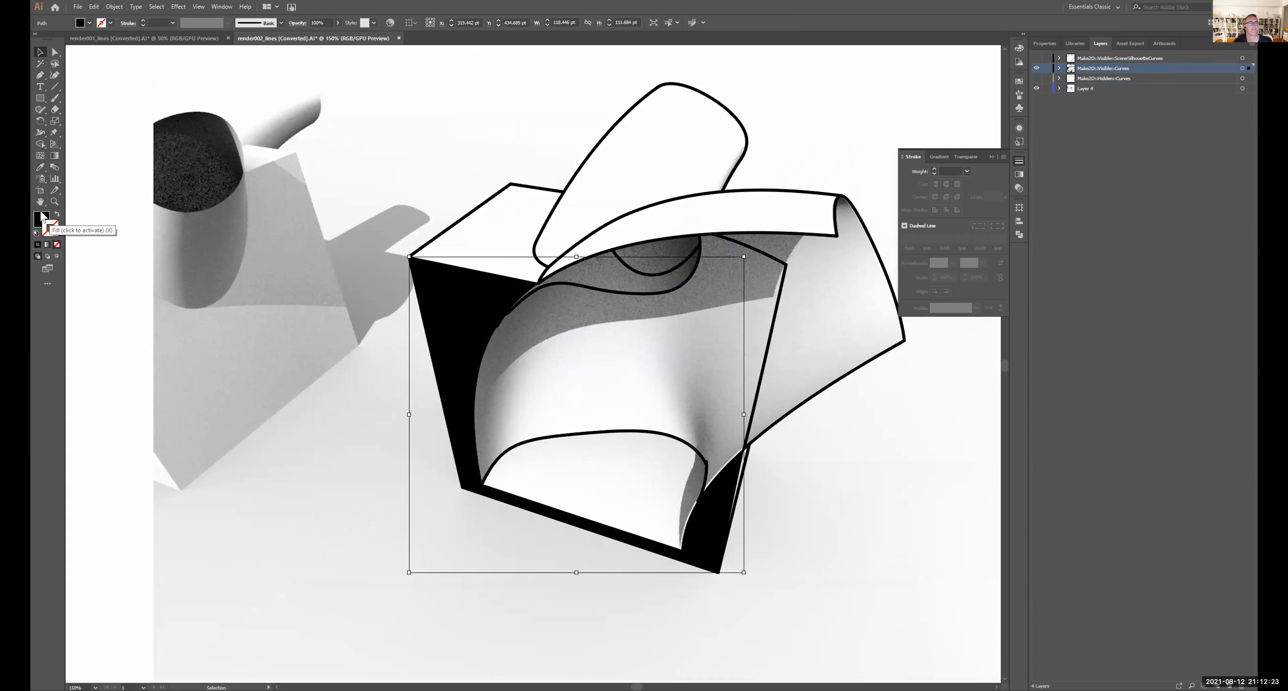
double_click(42, 218)
left_click_drag(661, 346, 642, 285)
left_click(740, 290)
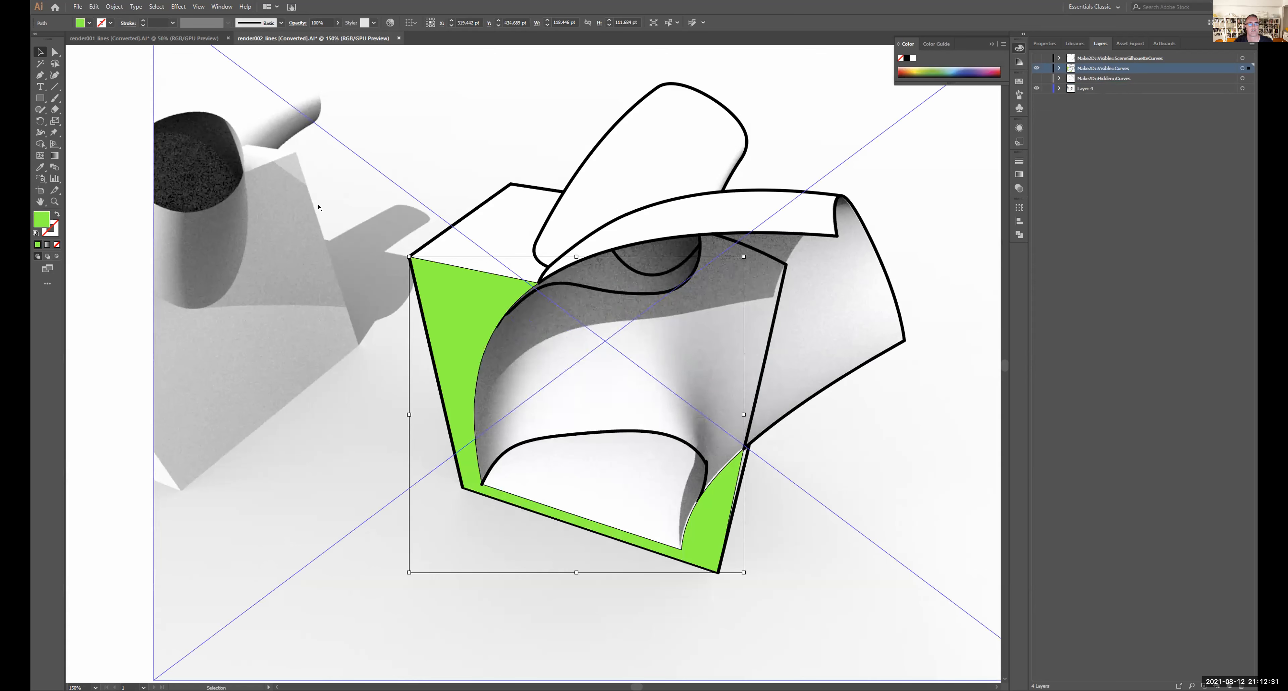
- Give the green cut face a black stroke and deselect it
double_click(53, 229)
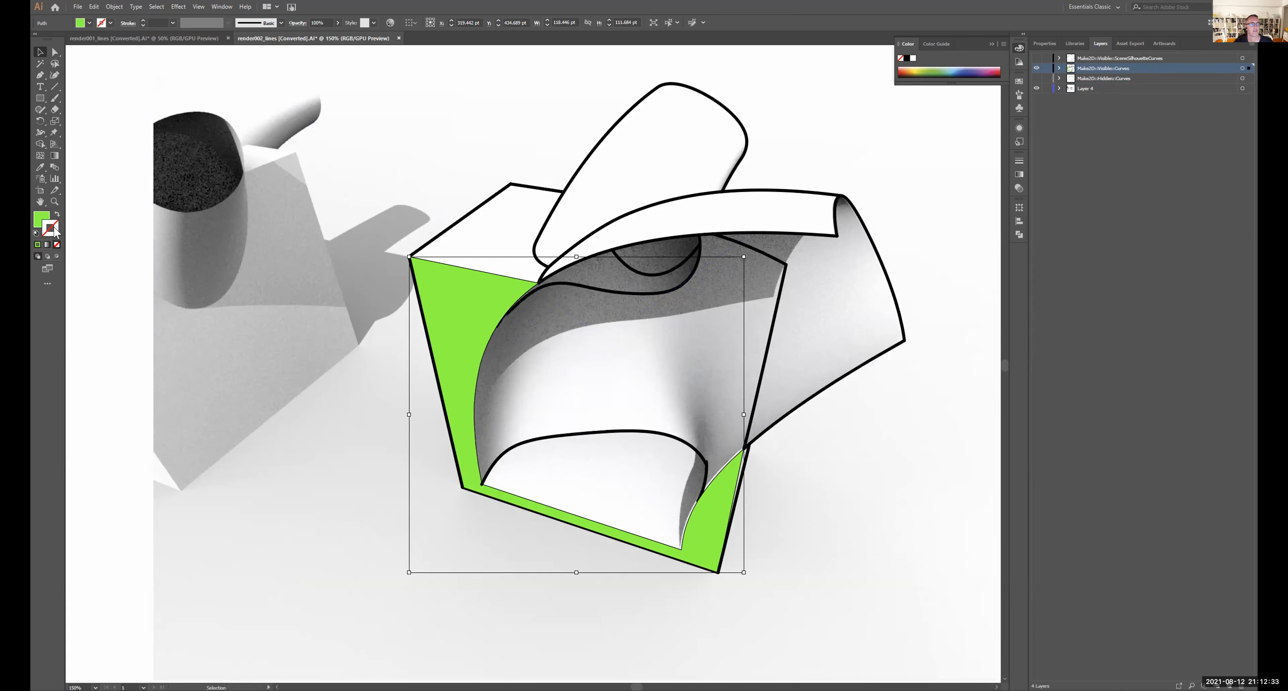
left_click_drag(518, 406, 510, 411)
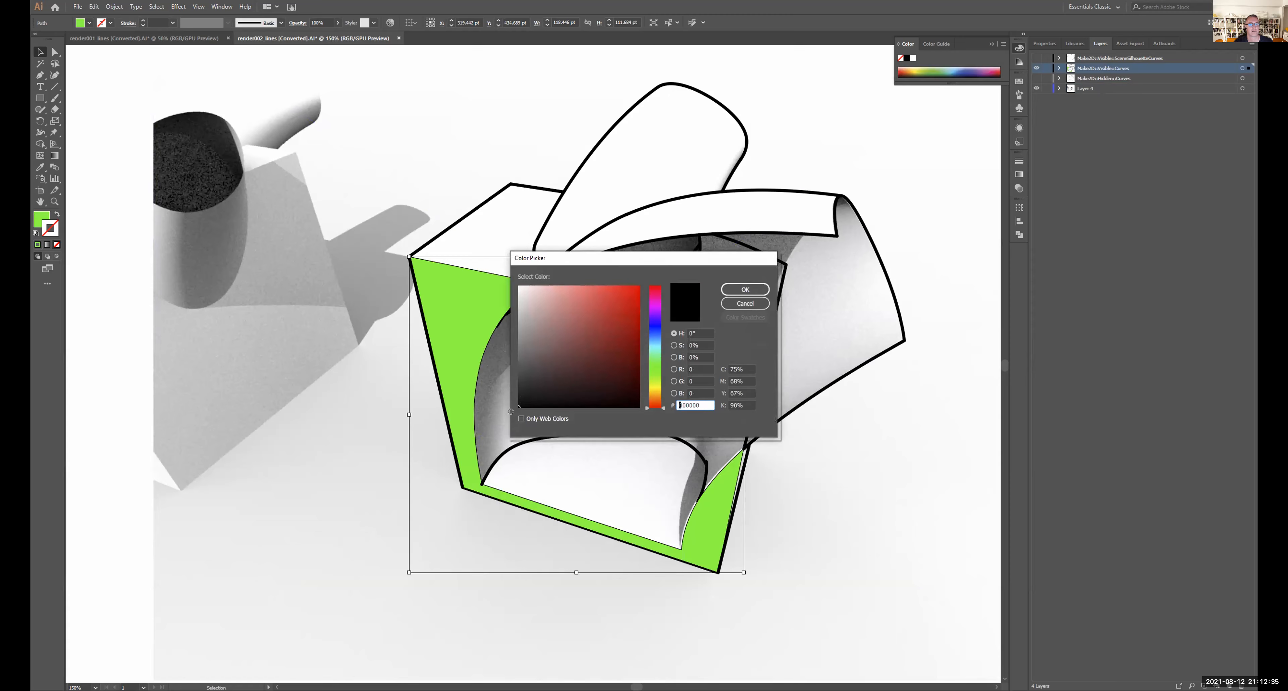
left_click(730, 290)
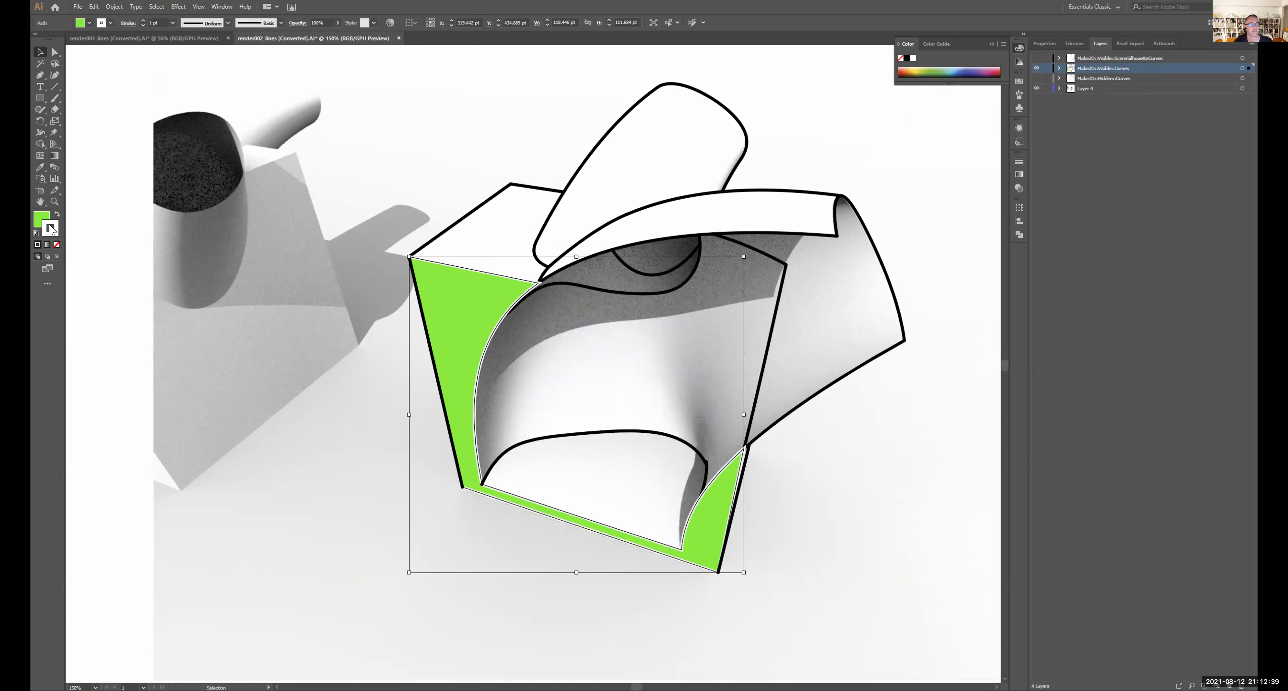
double_click(50, 228)
left_click_drag(533, 344, 514, 406)
left_click(736, 290)
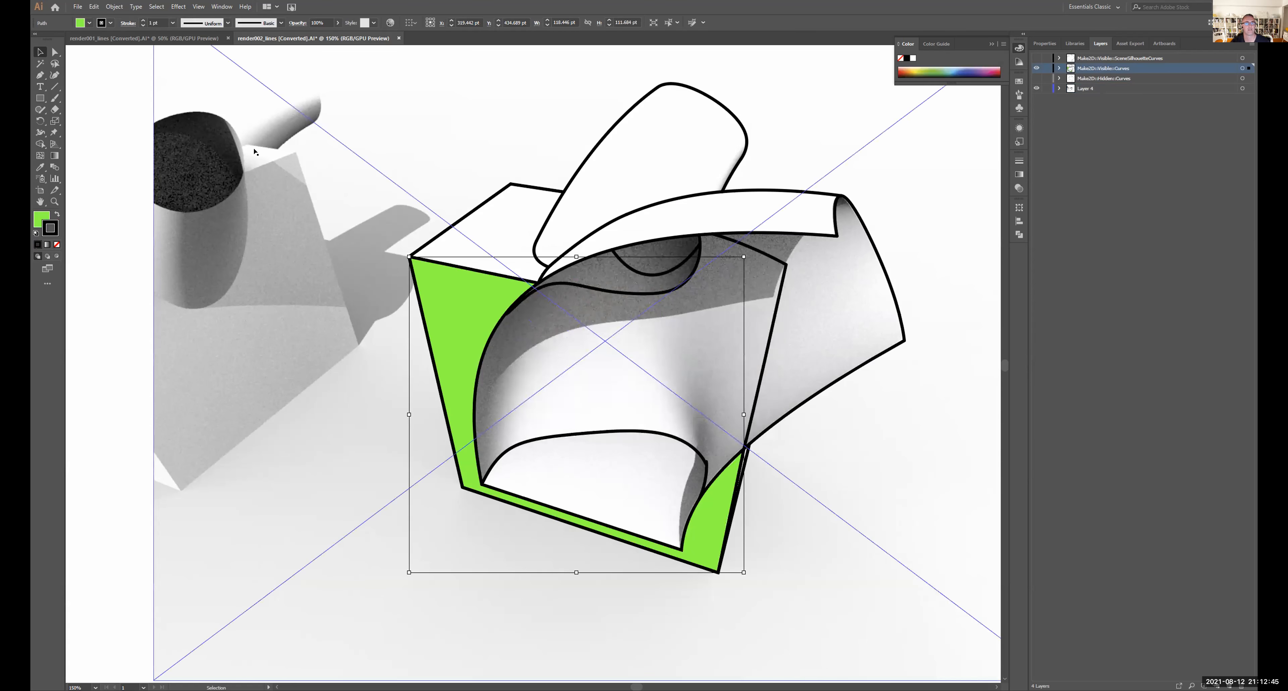
left_click(108, 68)
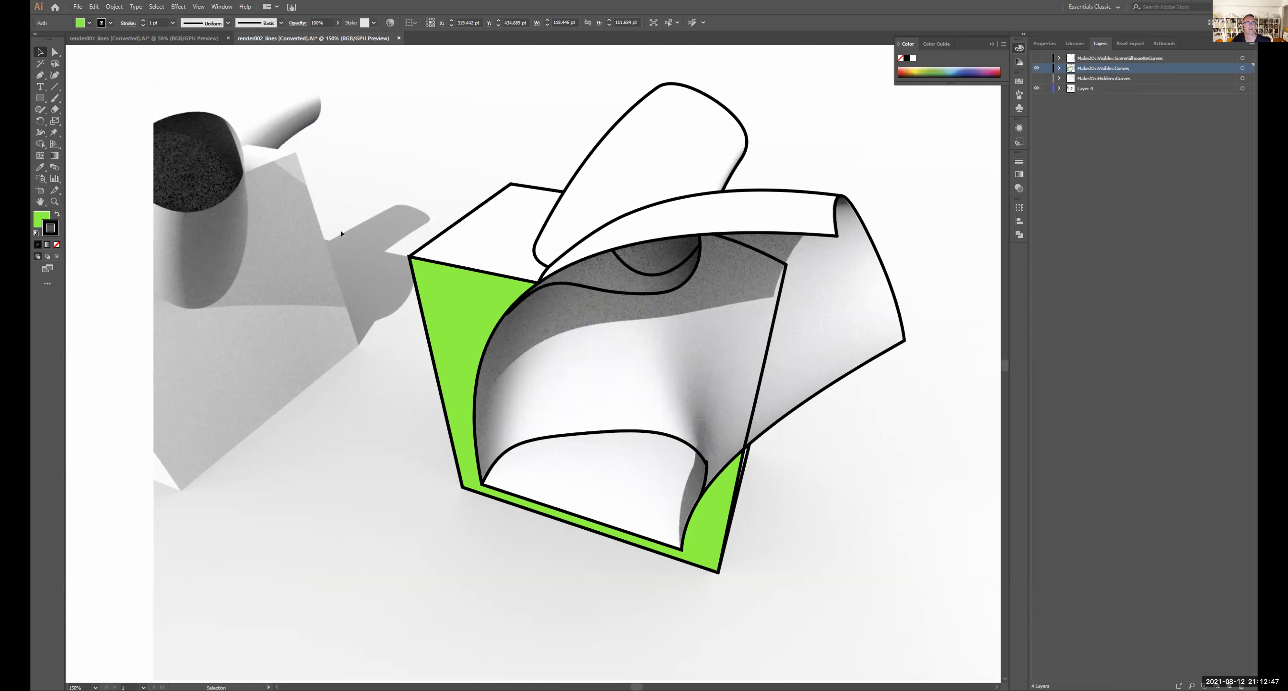
- Show the hidden curves layer again while leaving the scene silhouette layer hidden
scroll(344, 237, "down", 2, "alt")
left_click_drag(437, 237, 474, 267)
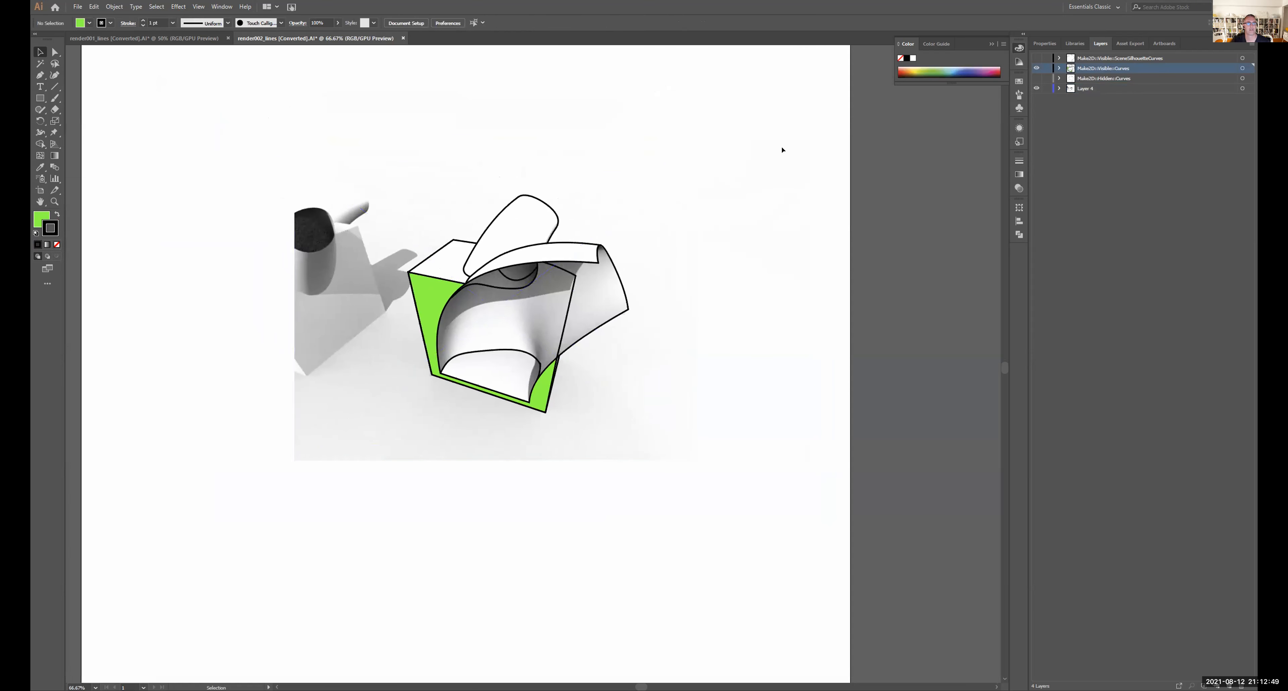
left_click(1036, 58)
left_click(1036, 78)
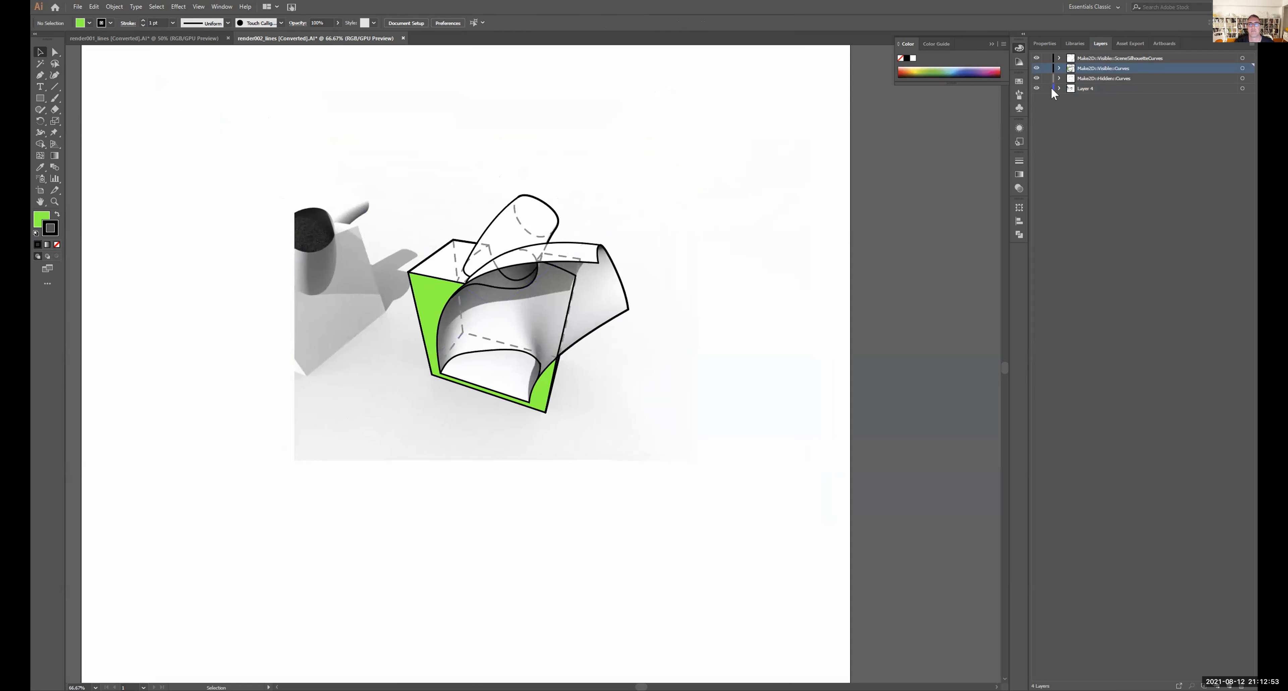
left_click(1037, 59)
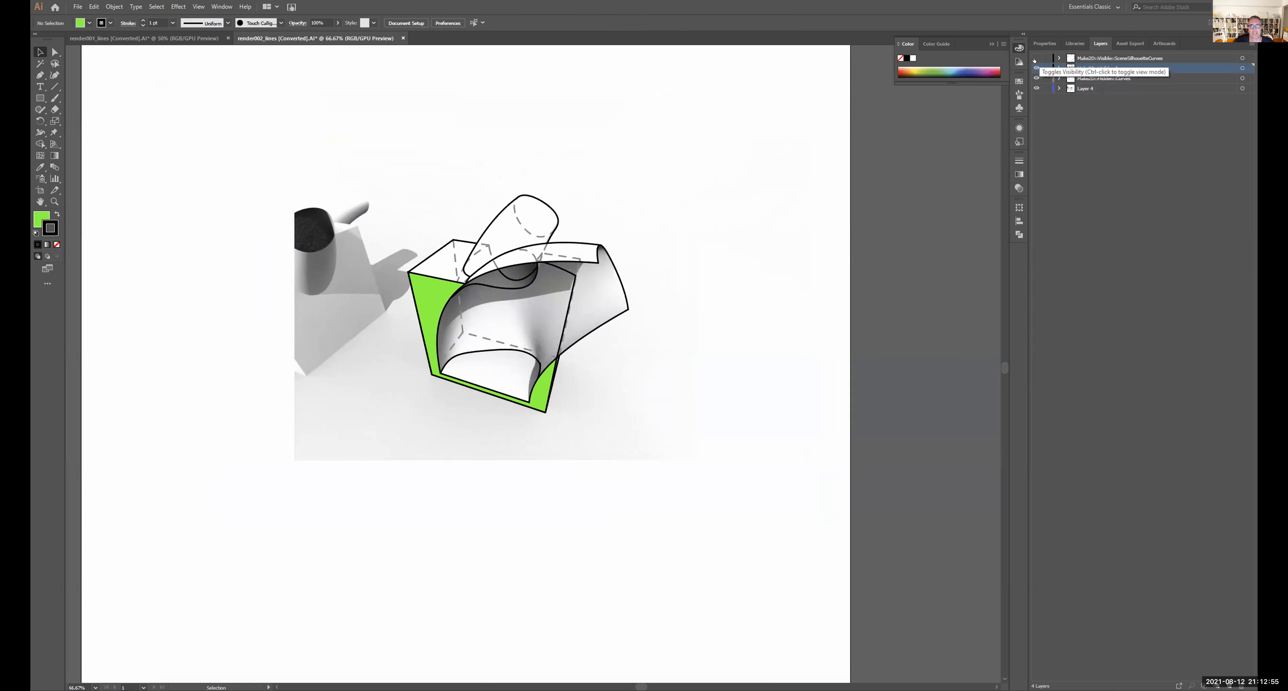
- Set the dashed strokes of all the hidden curves to a 2 pt dash and 2 pt gap, and deselect them
left_click(1243, 78)
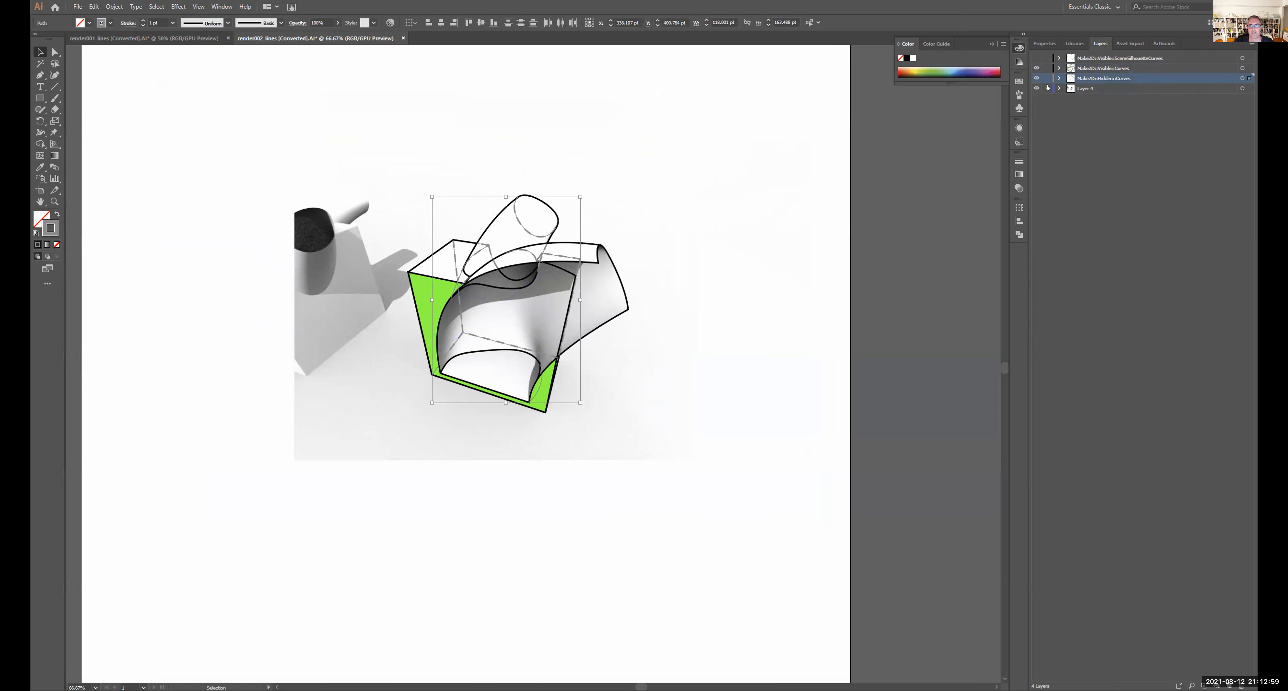
left_click(1019, 161)
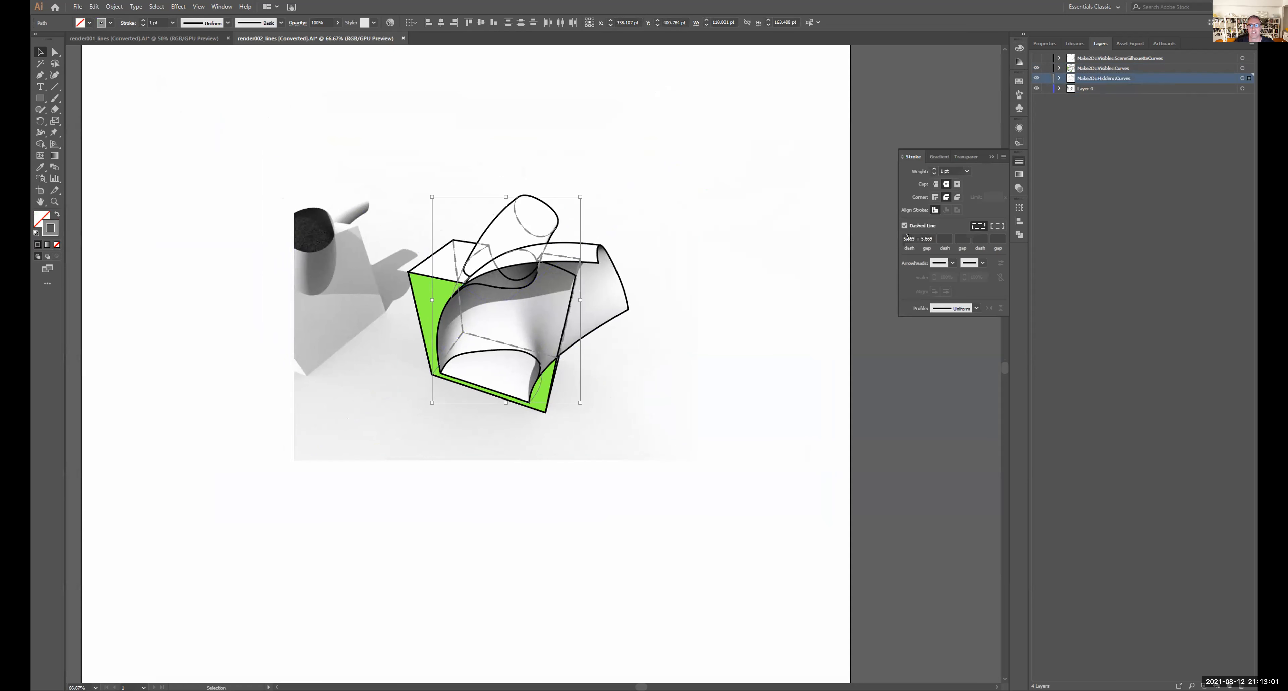
left_click(908, 239)
type("2")
key("Tab")
double_click(930, 238)
type("2")
key("Tab")
left_click(753, 205)
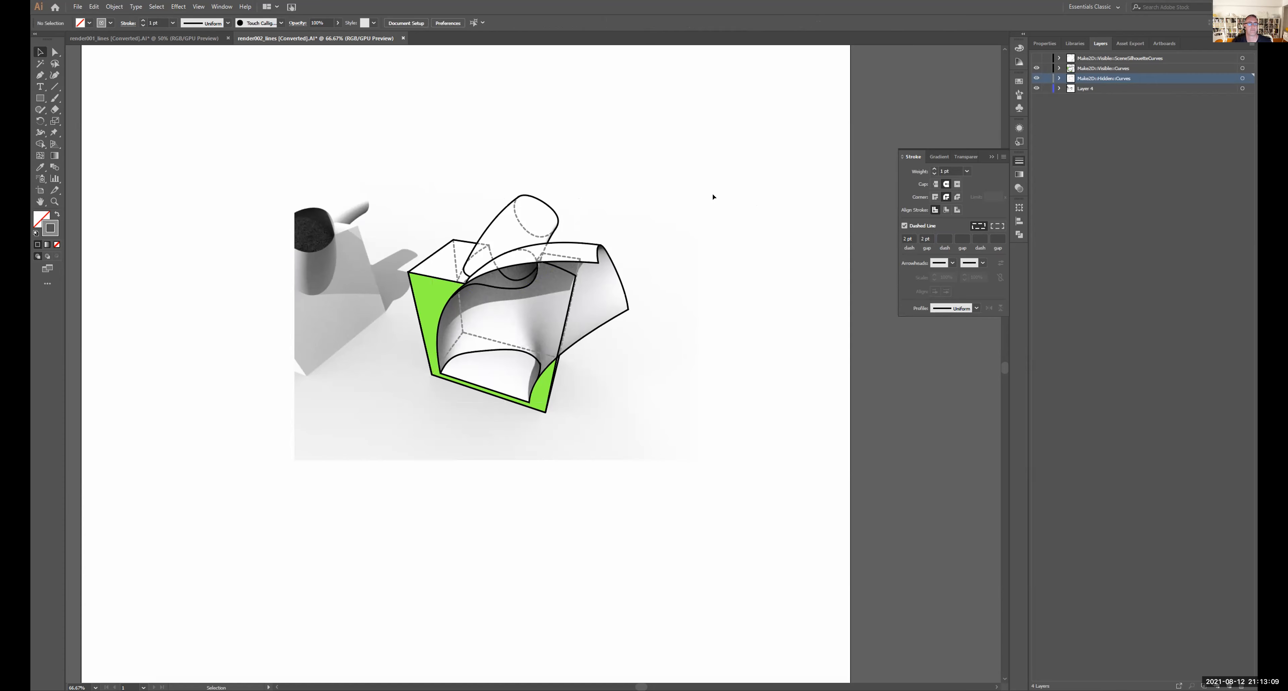
- Show the scene silhouette curves layer again, keeping the hidden curves layer visible
scroll(517, 266, "up", 1, "alt")
scroll(517, 266, "up", 1, "alt")
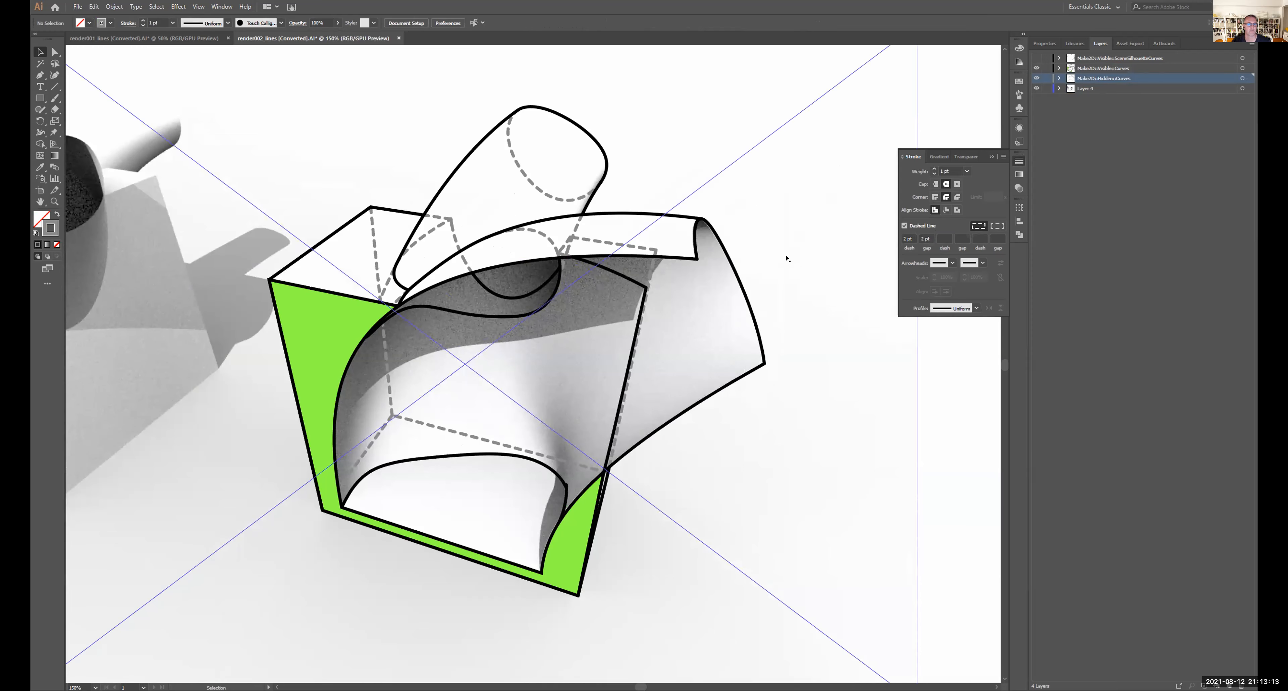
scroll(788, 254, "down", 1, "alt")
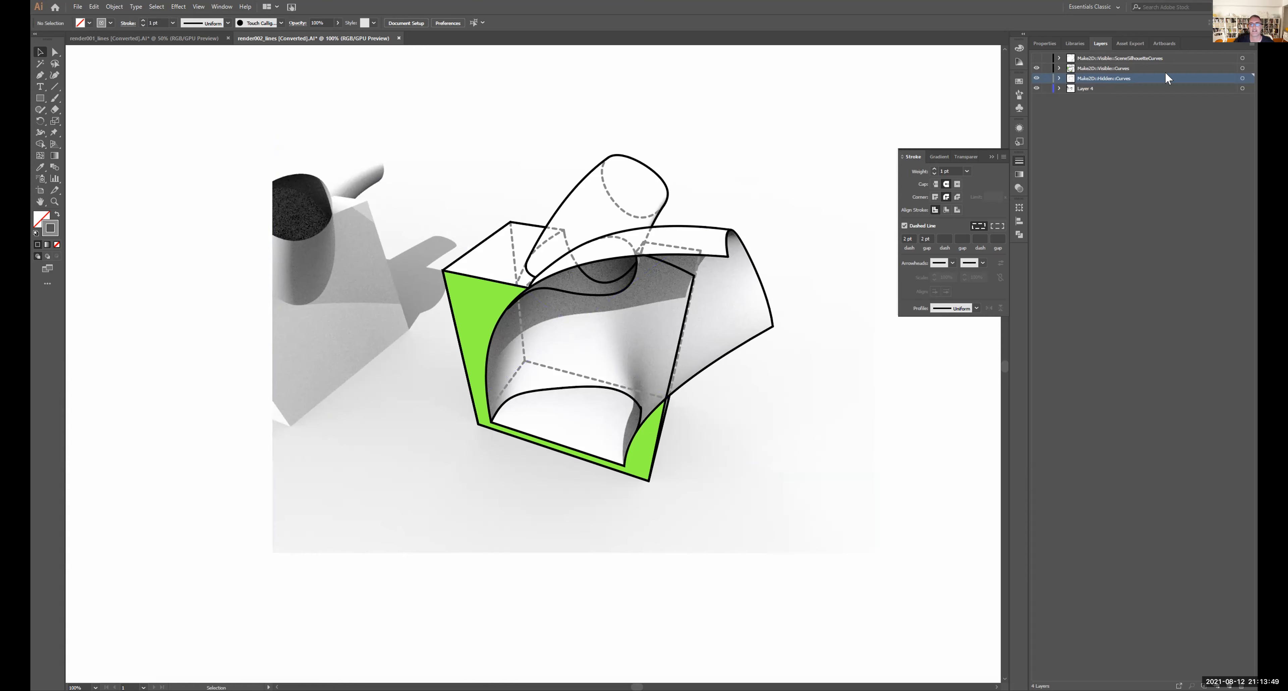
left_click(1036, 58)
left_click(1036, 79)
left_click(1036, 79)
- Select all the hidden curves, set their stroke weight to 0.5 pt, and deselect them
left_click(1249, 79)
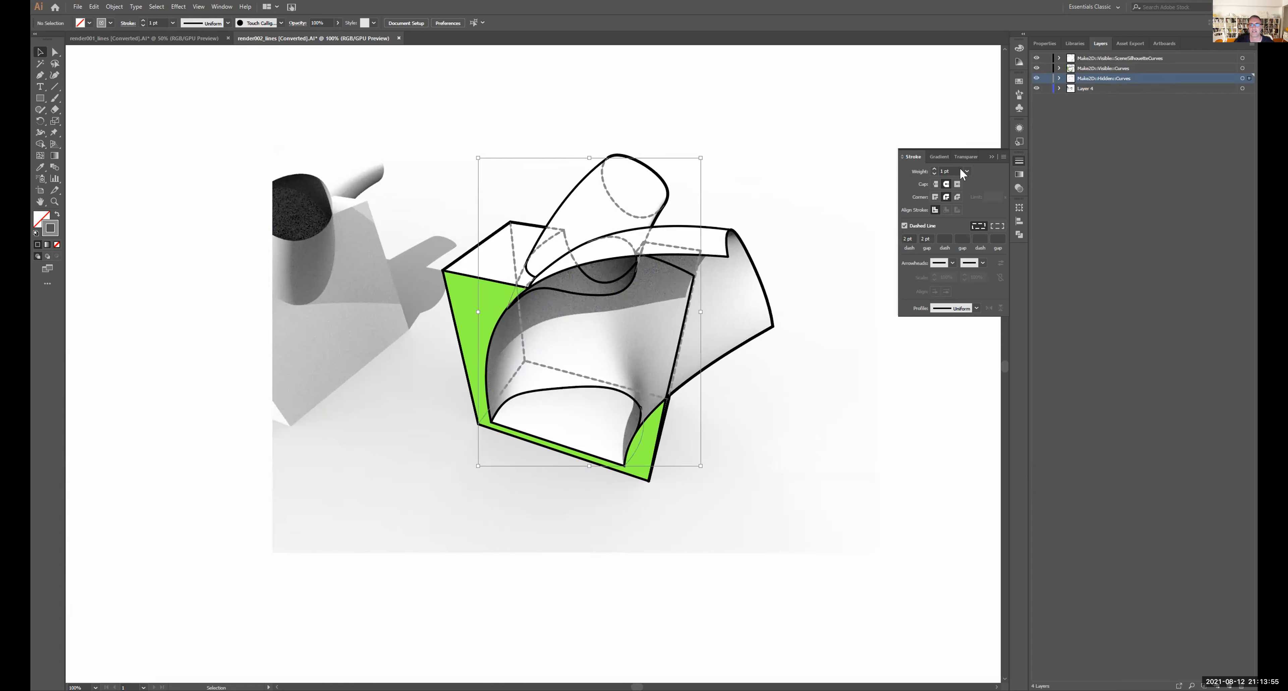
left_click(967, 171)
left_click(979, 195)
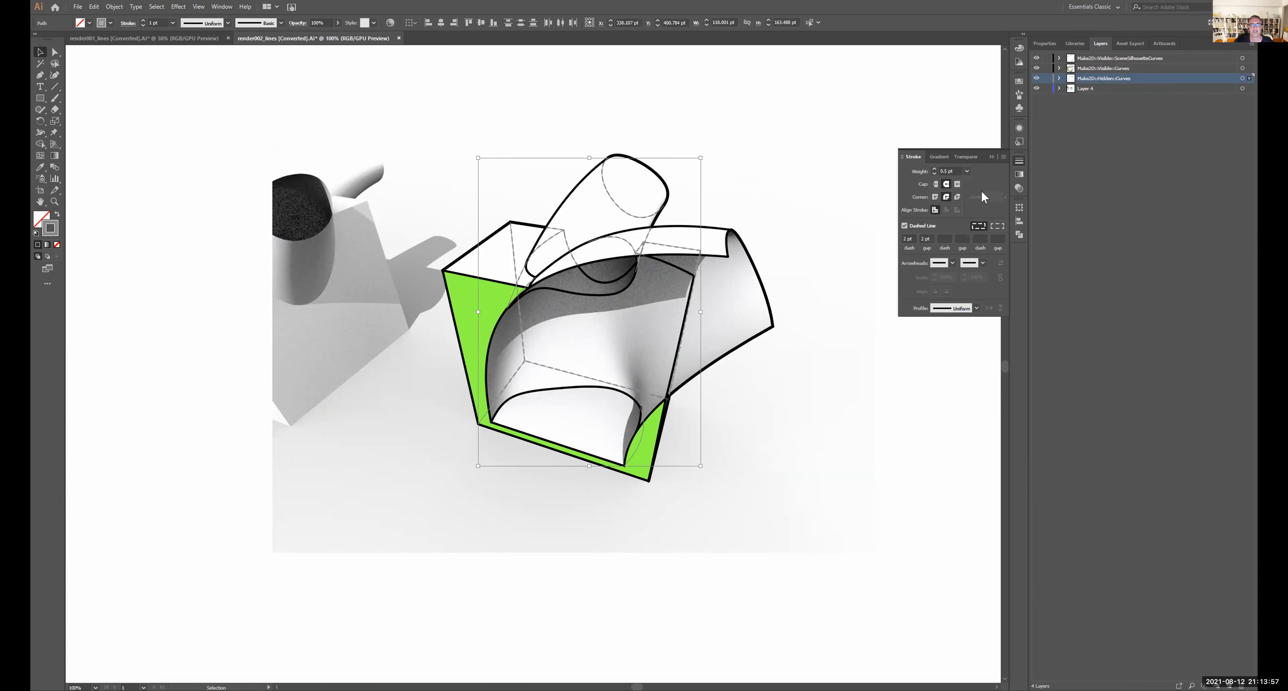
left_click(918, 96)
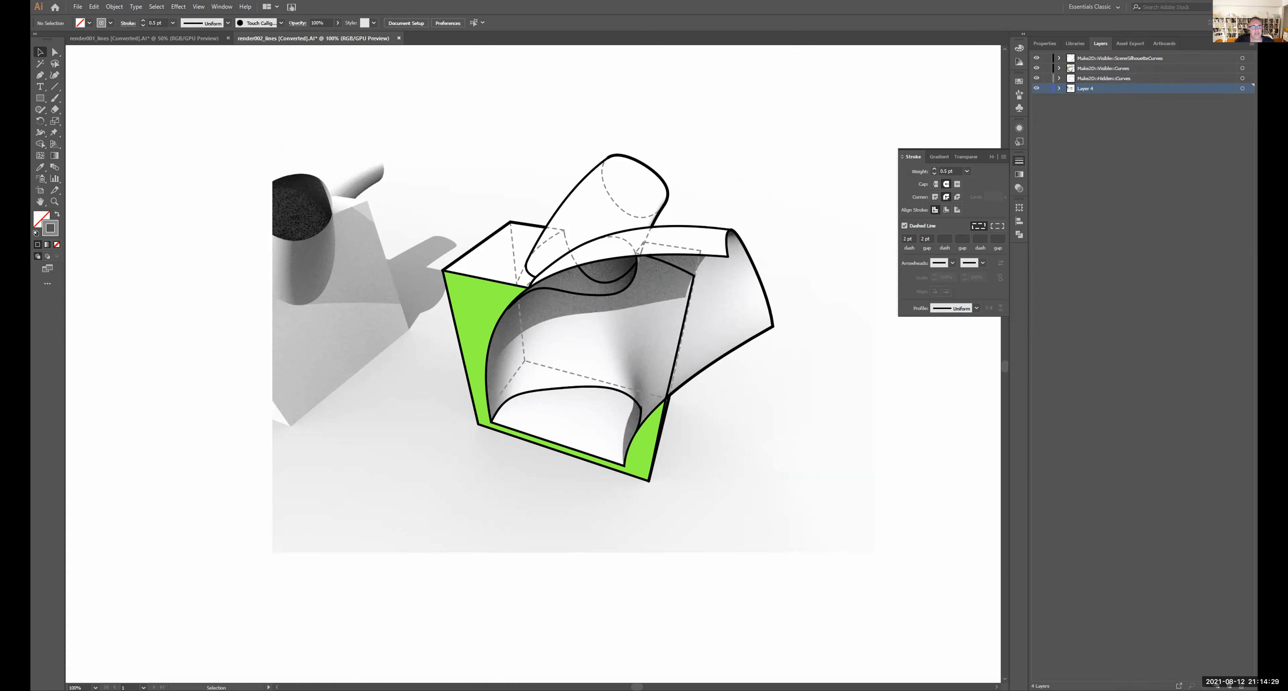
- Switch to Rhino and replace the maximized Top view with a maximized camera1 view
key("alt+Tab")
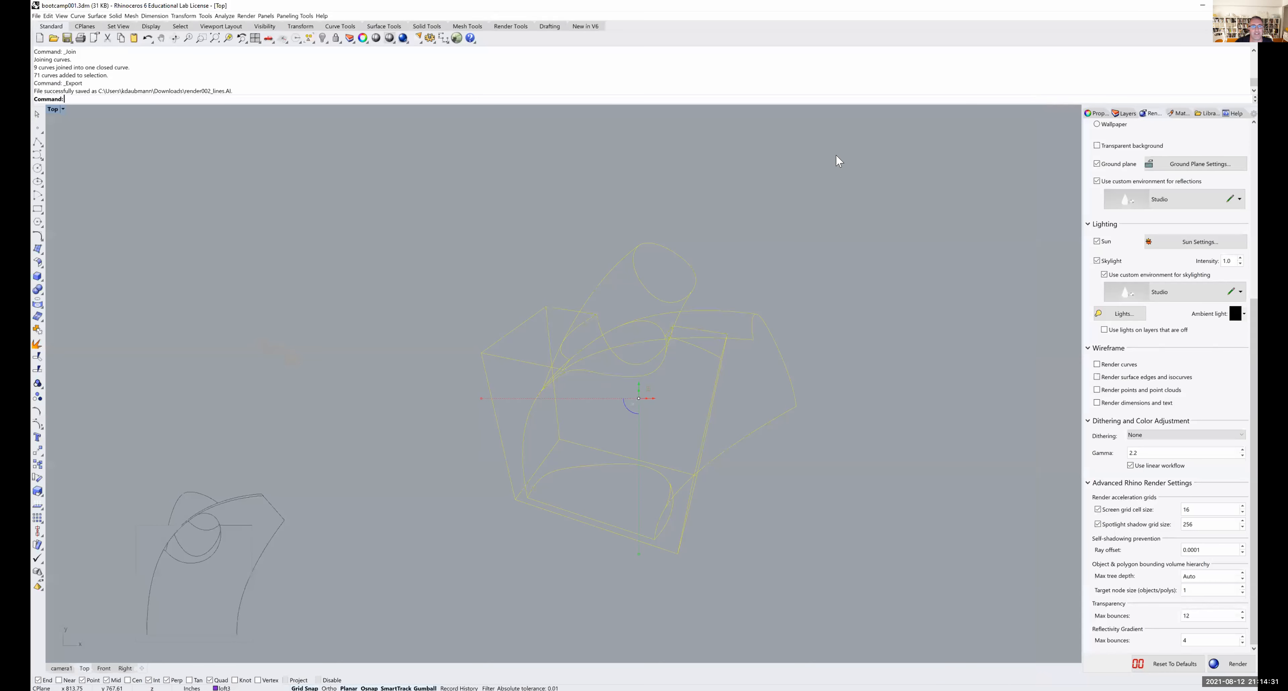
scroll(600, 270, "down", 6)
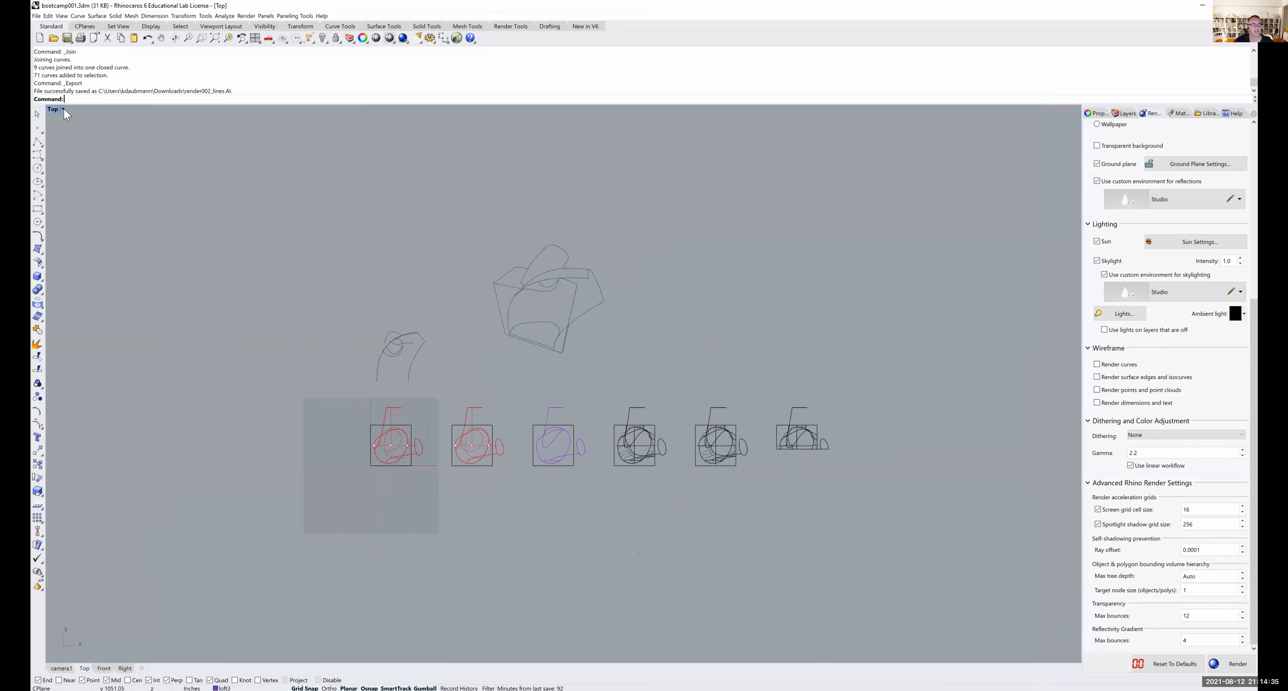
double_click(55, 109)
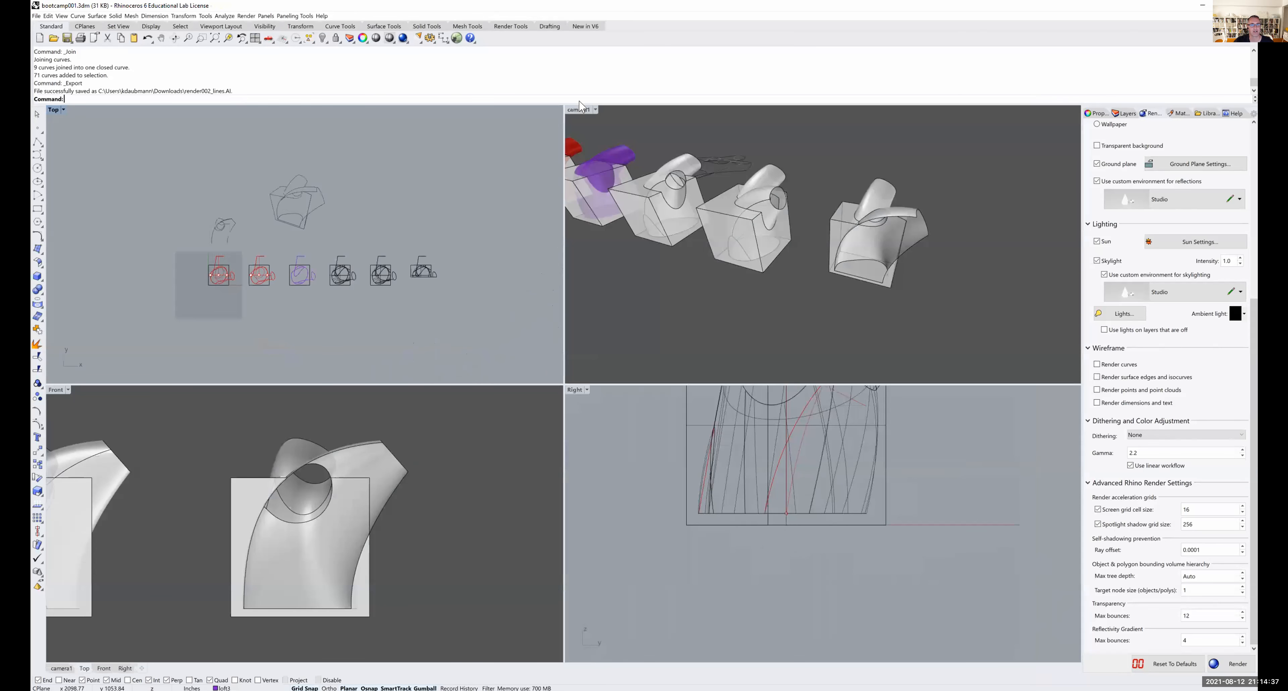
double_click(580, 109)
mouse_move(584, 236)
right_mouse_down()
mouse_move(580, 218)
mouse_move(582, 233)
right_mouse_up()
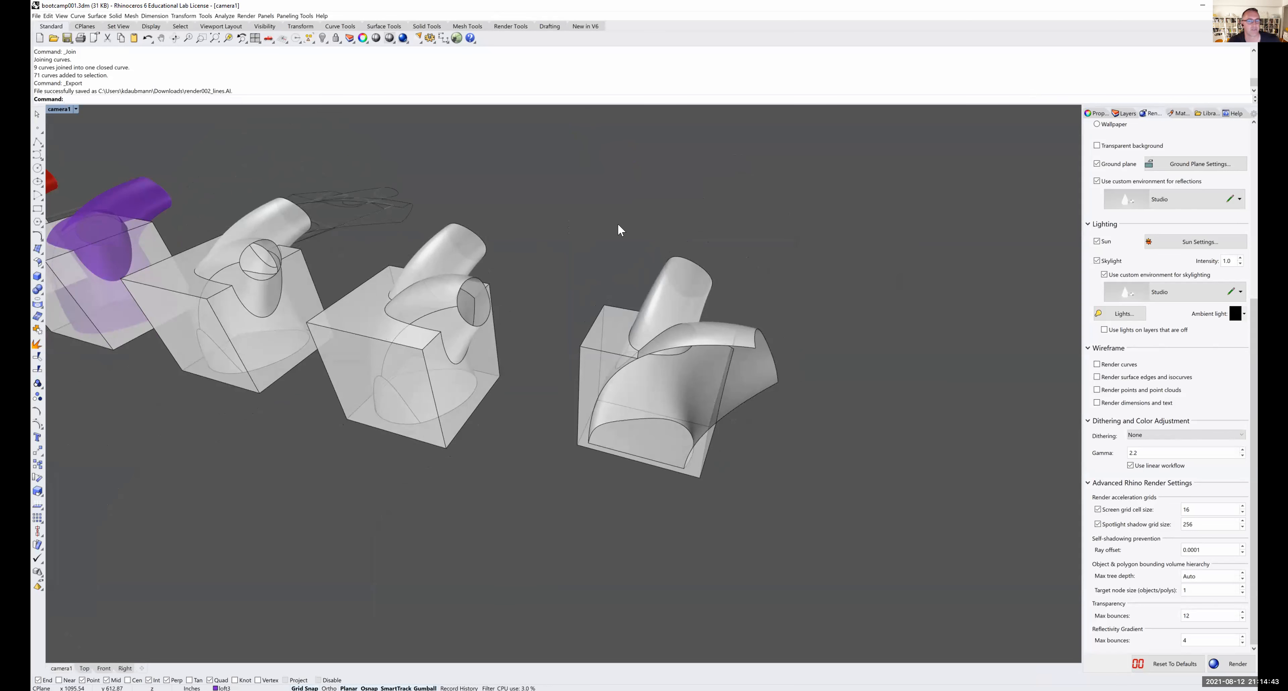
- Examine the row of model variations, then the sectioned model's cut face and interior from several angles
right_click_drag(640, 244, 688, 230, "shift")
scroll(686, 229, "down", 5)
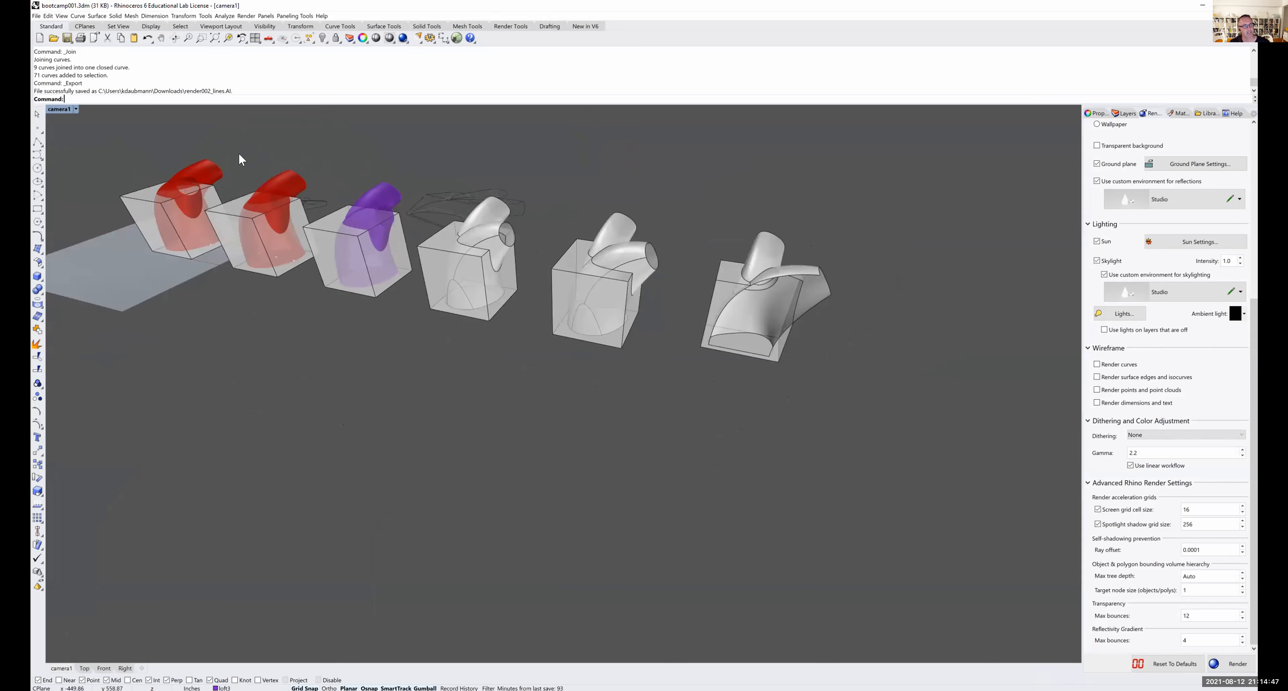
right_click_drag(198, 261, 394, 257)
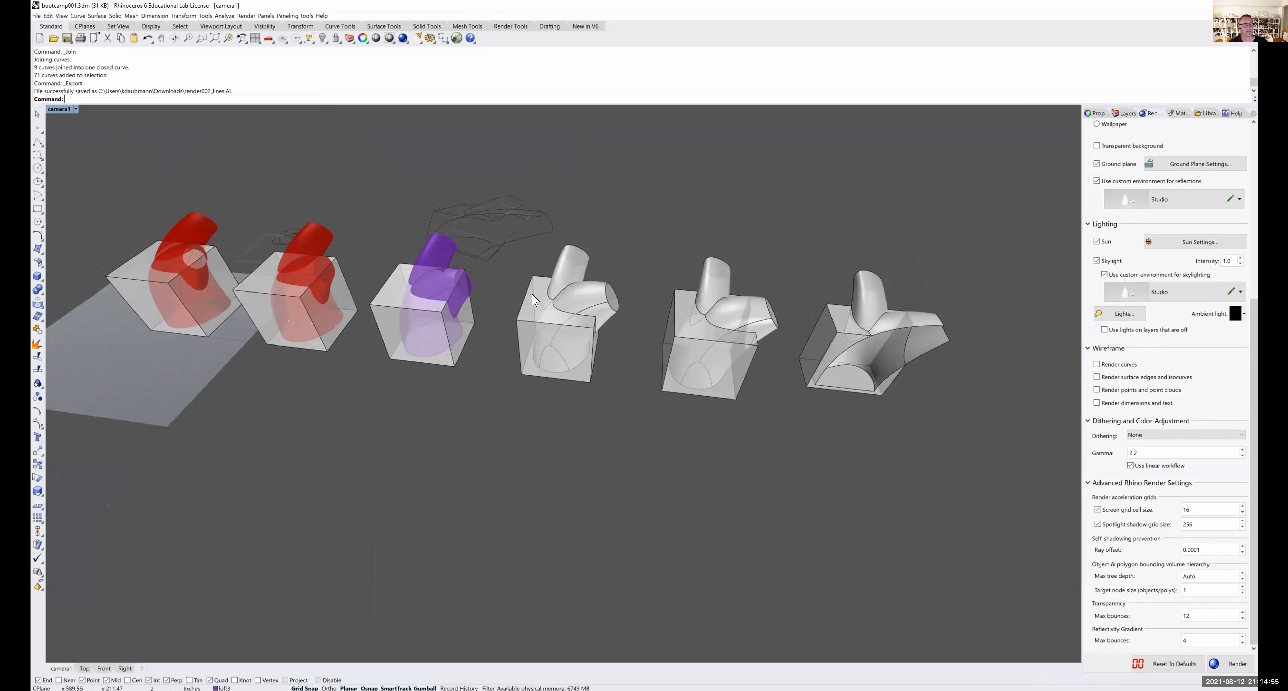
right_click_drag(633, 287, 449, 265, "shift")
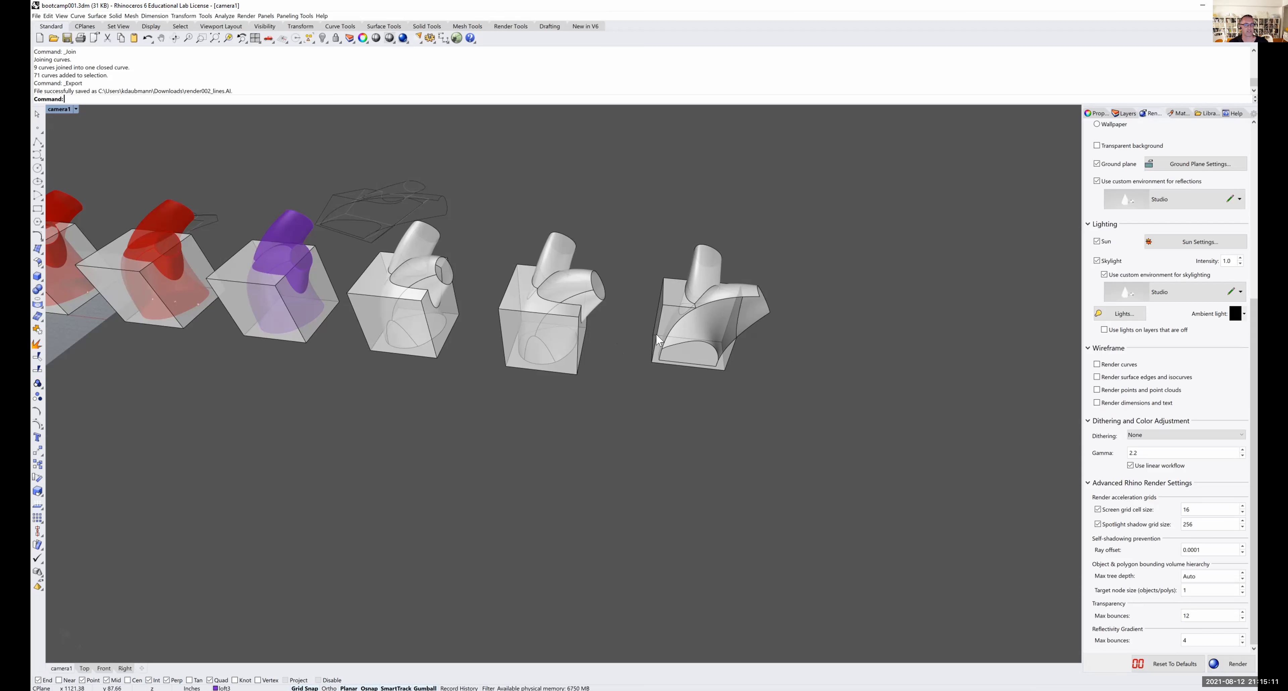
scroll(694, 314, "up", 2)
right_click_drag(693, 314, 619, 239)
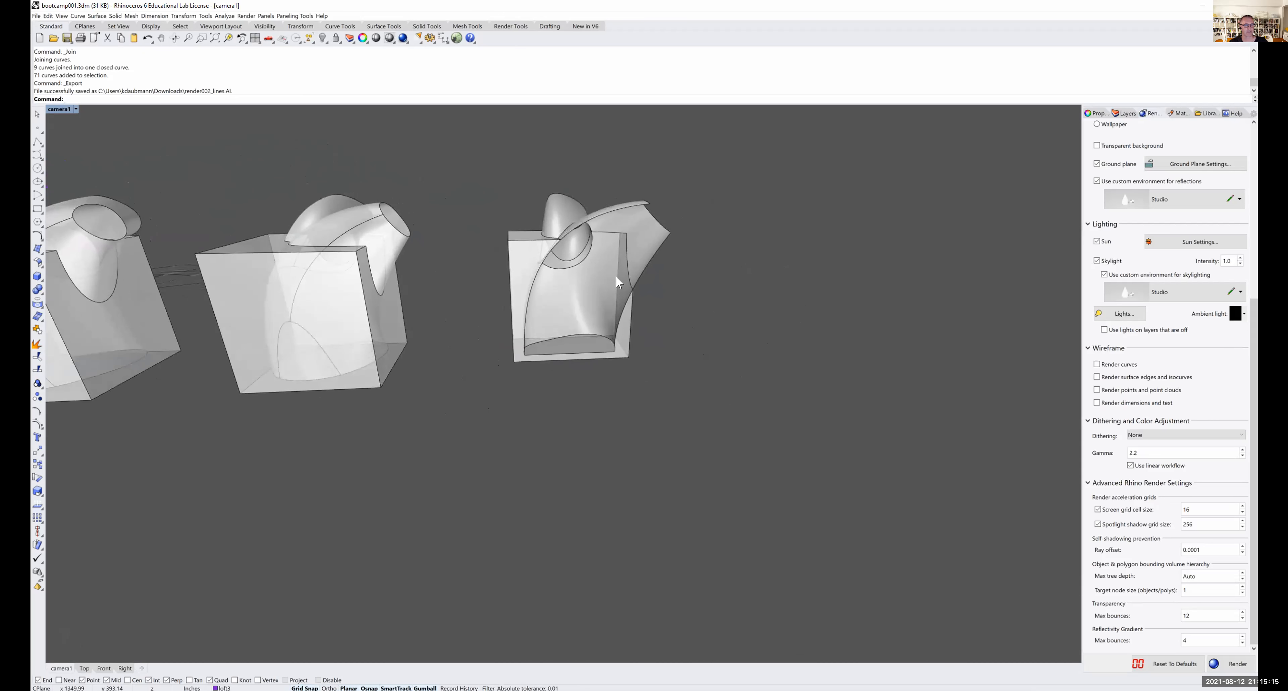
right_click_drag(598, 281, 576, 294)
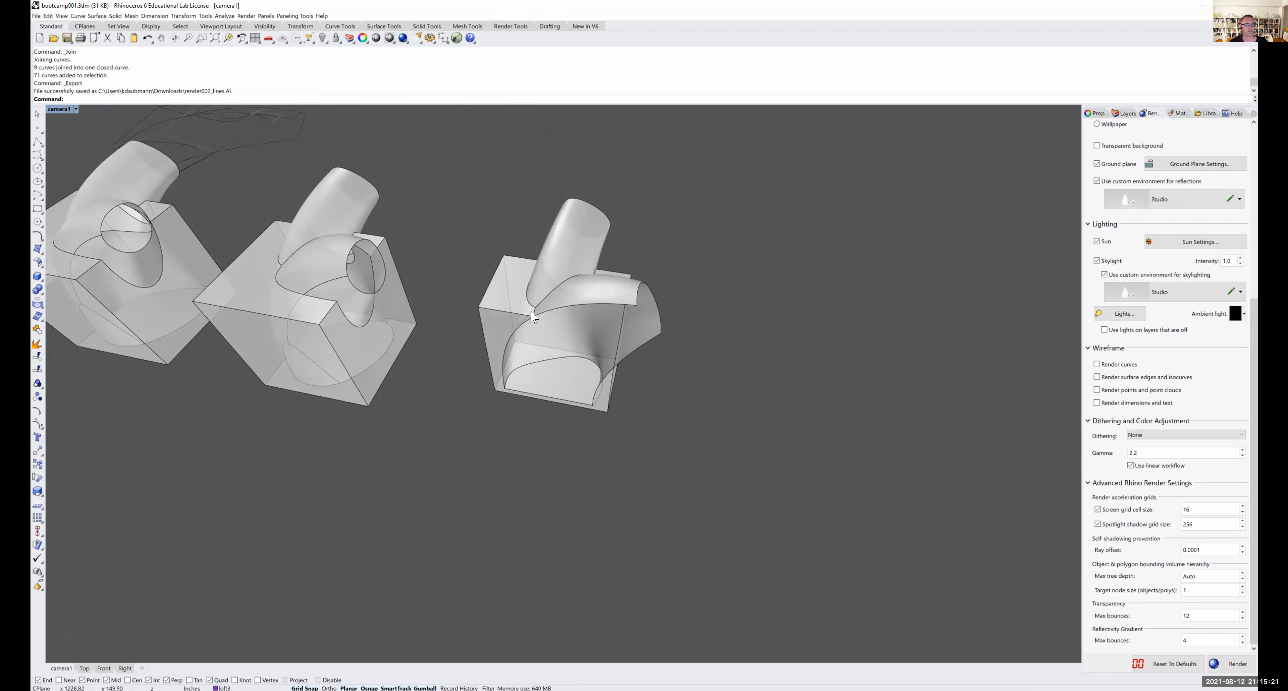
mouse_move(622, 338)
right_mouse_down()
mouse_move(589, 301)
mouse_move(537, 308)
mouse_move(601, 322)
mouse_move(626, 307)
mouse_move(489, 311)
mouse_move(627, 304)
mouse_move(627, 325)
right_mouse_up()
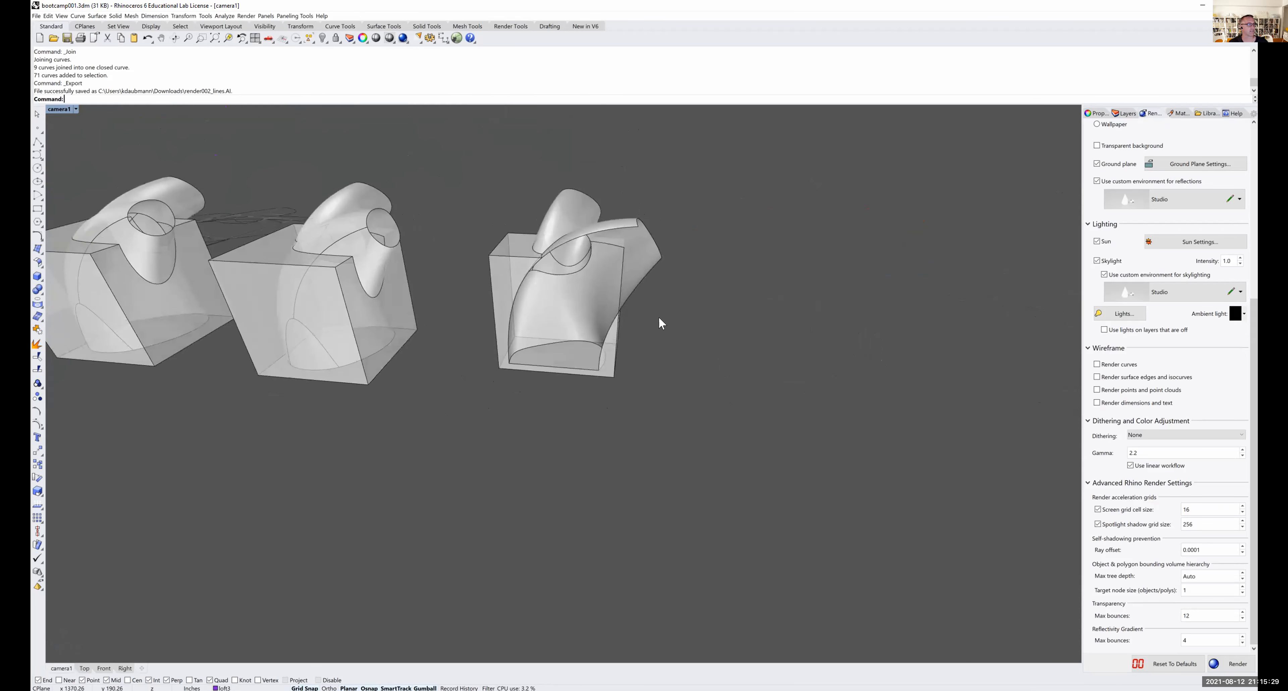
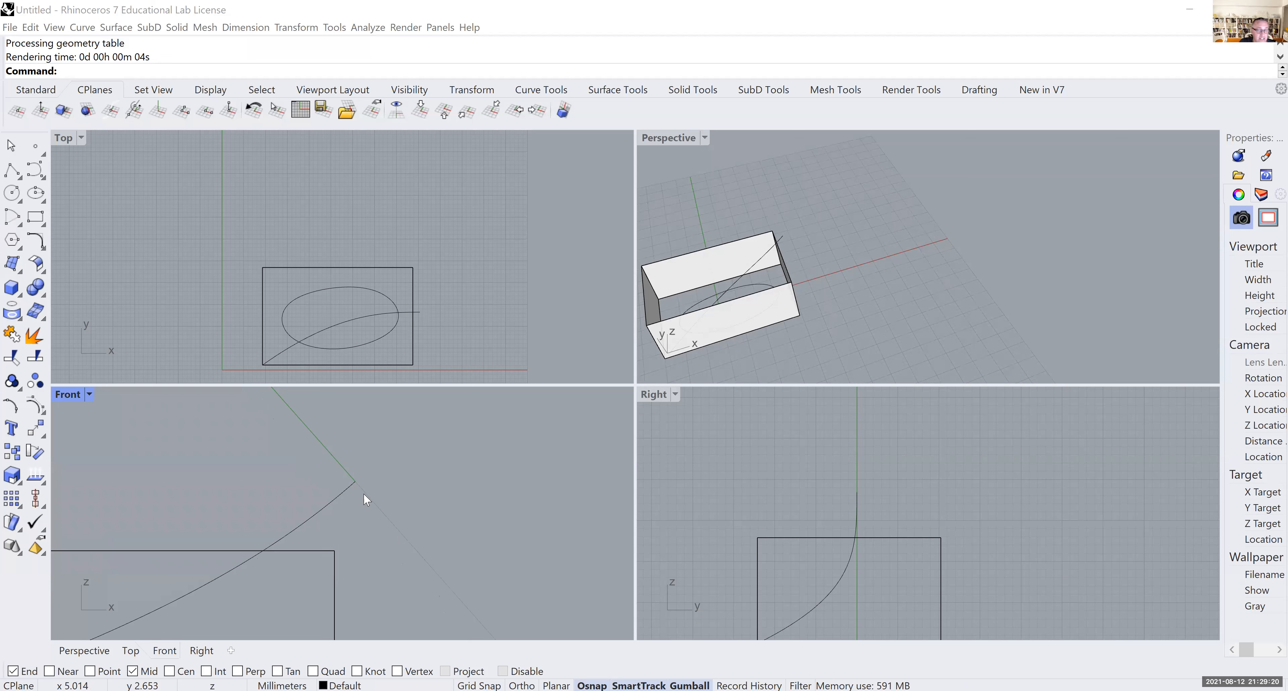
- Inspect the open curve and its control points in the Front and Right views, then clear the selection
scroll(370, 504, "down", 4)
scroll(363, 480, "up", 1)
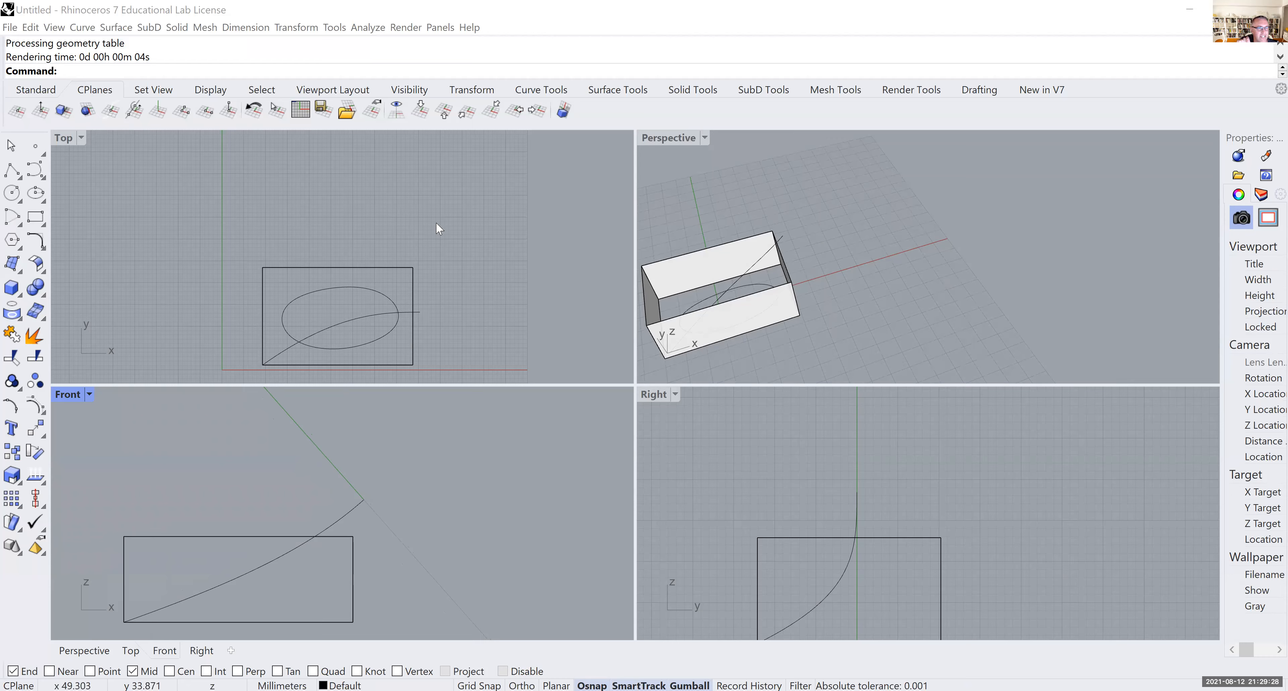
left_click(348, 520)
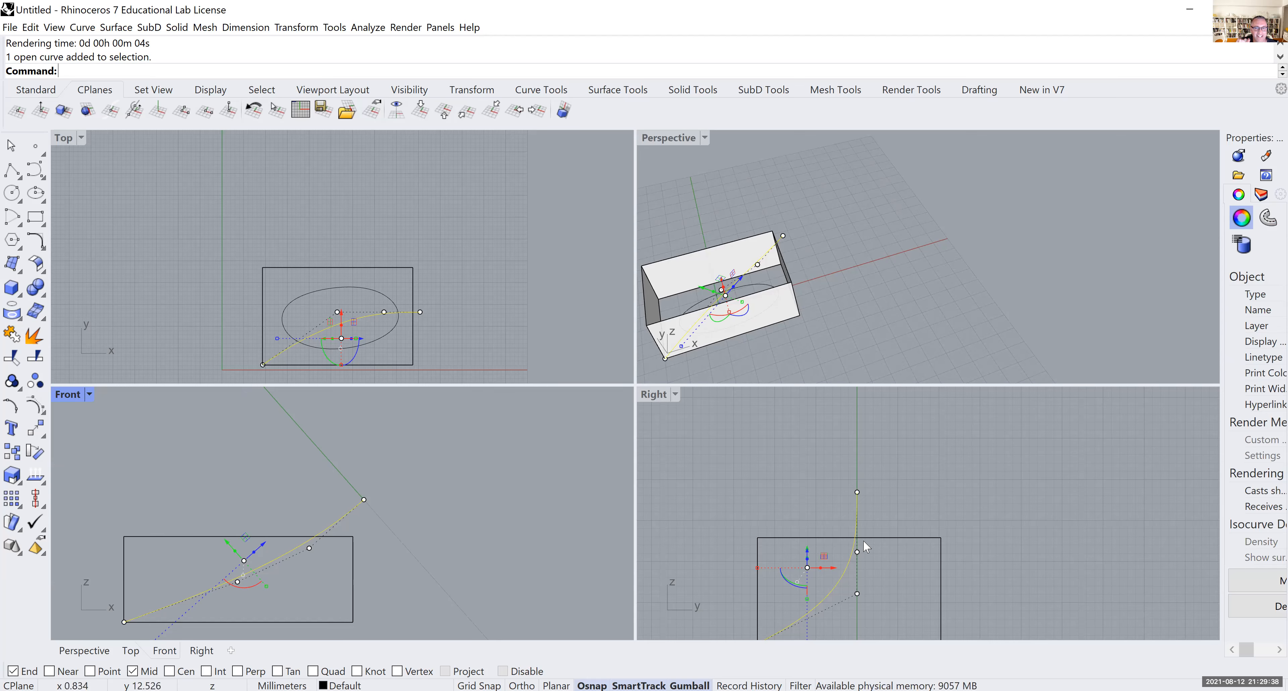
scroll(866, 565, "down", 10)
scroll(854, 615, "up", 6)
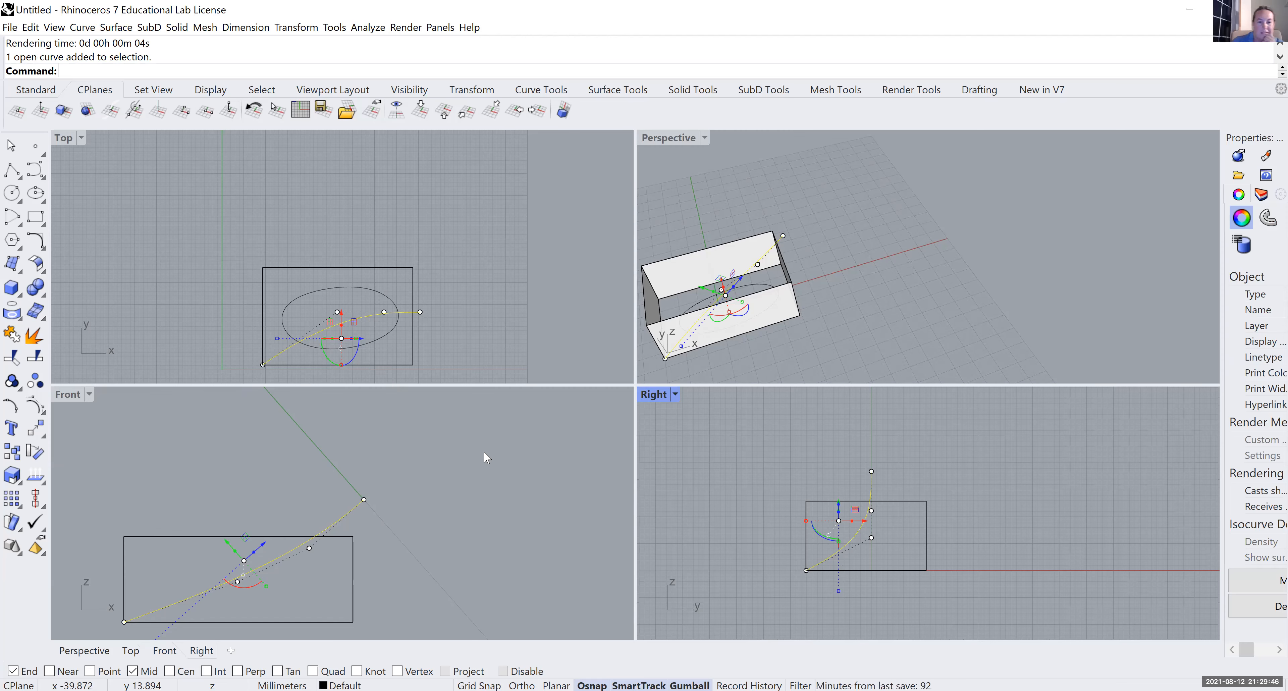
key("Escape")
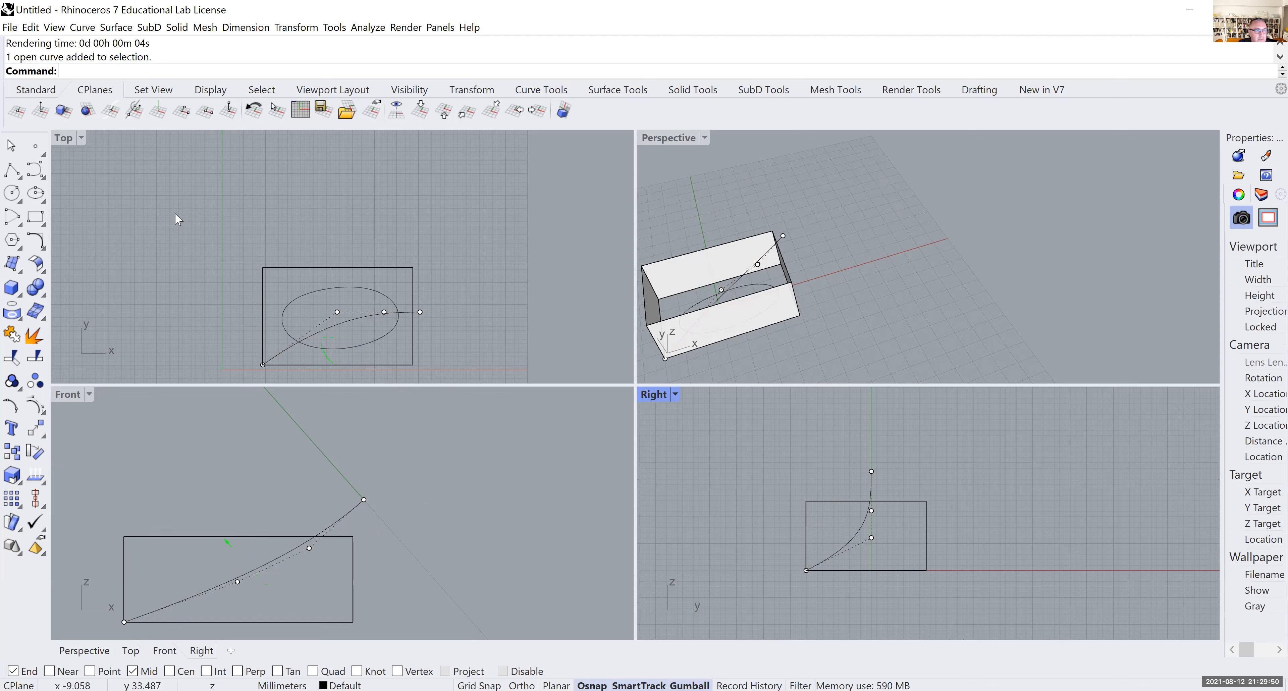
key("Escape")
left_click(167, 204)
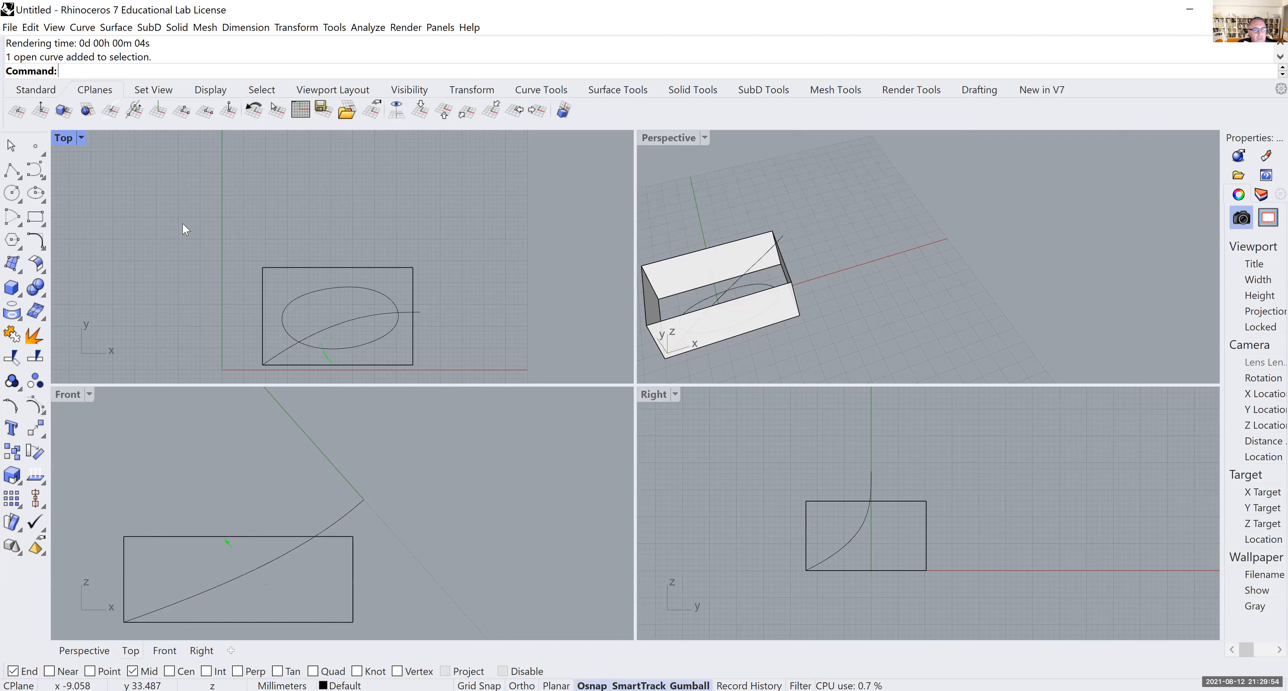
- Set the Perspective view's construction plane perpendicular to the open curve at its upper end
left_click(879, 201)
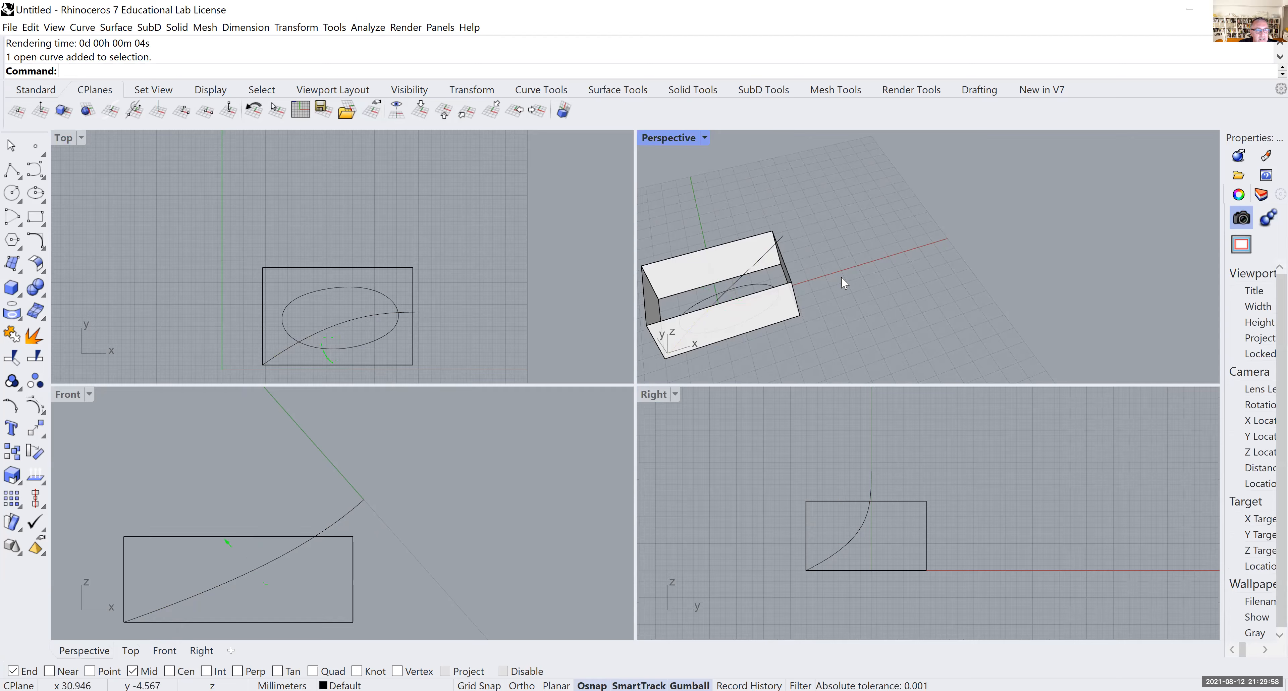
right_click_drag(844, 294, 852, 200)
scroll(862, 220, "up", 5)
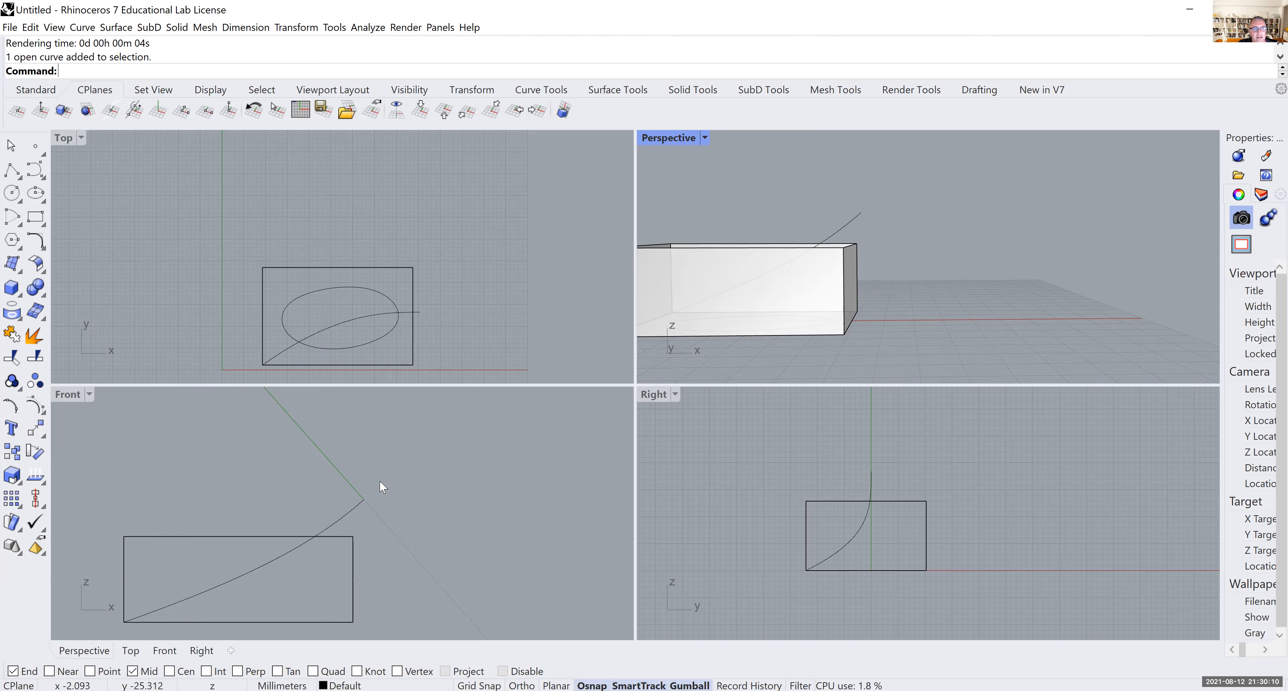
left_click(849, 220)
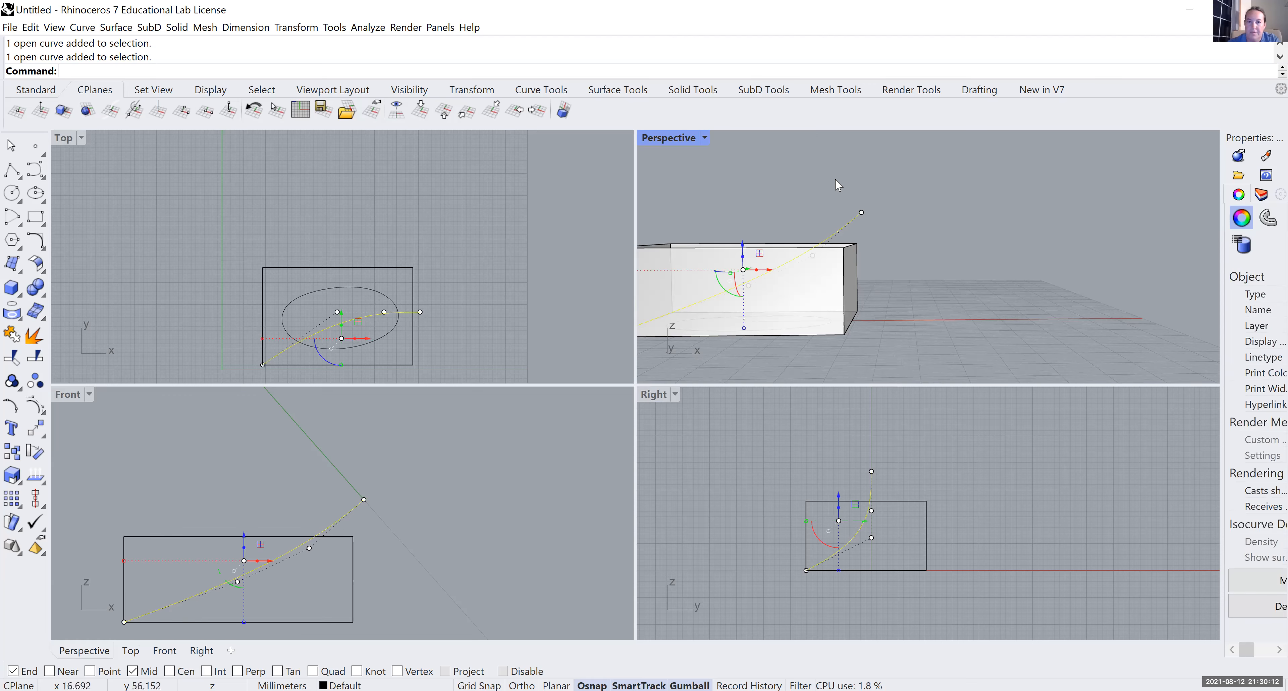
left_click(698, 170)
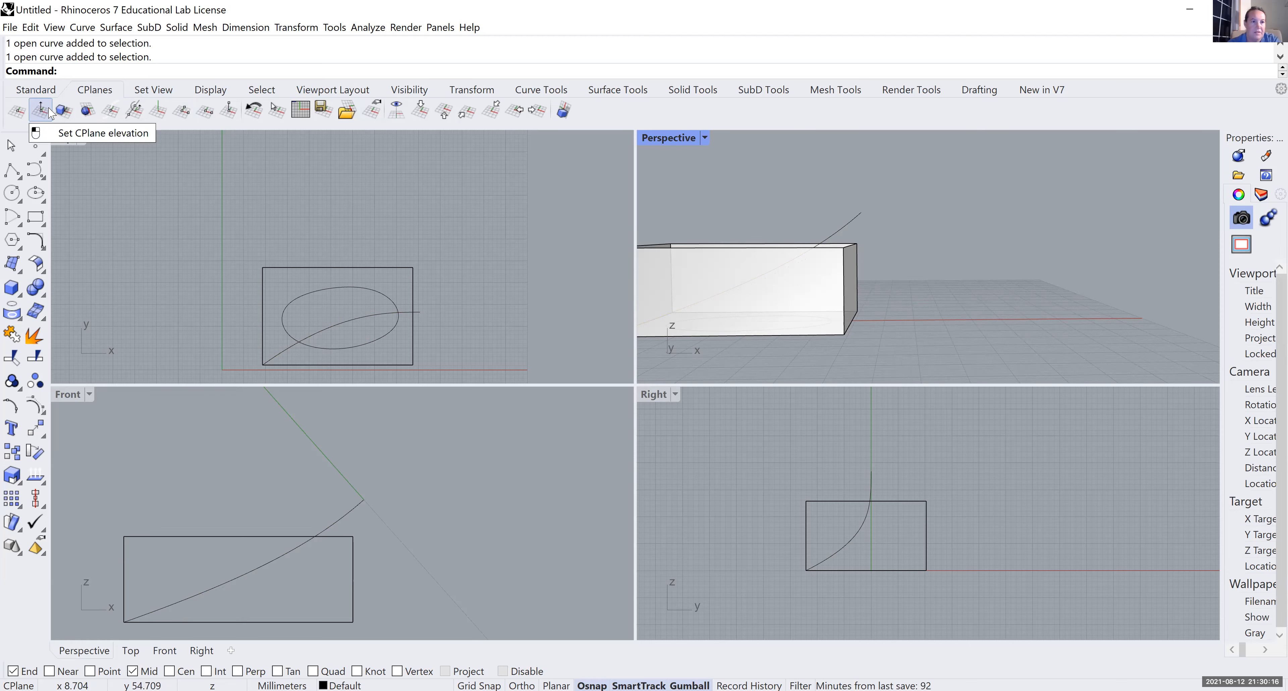
left_click(111, 113)
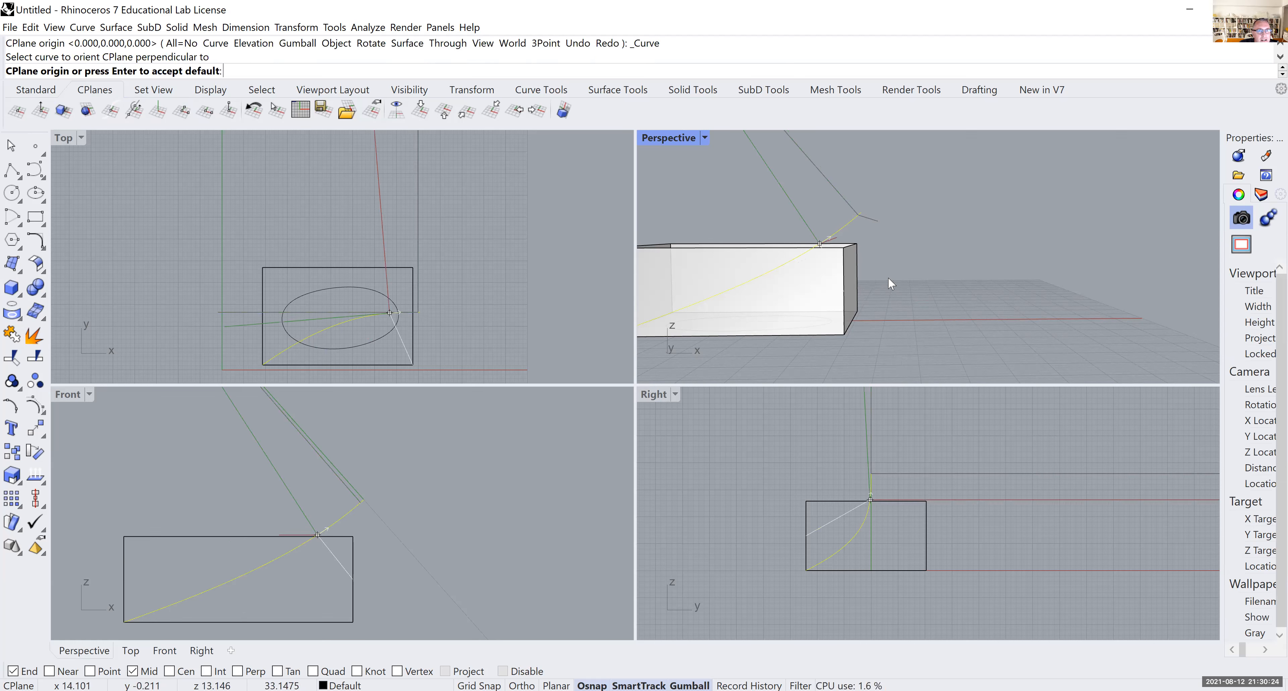
key("Return")
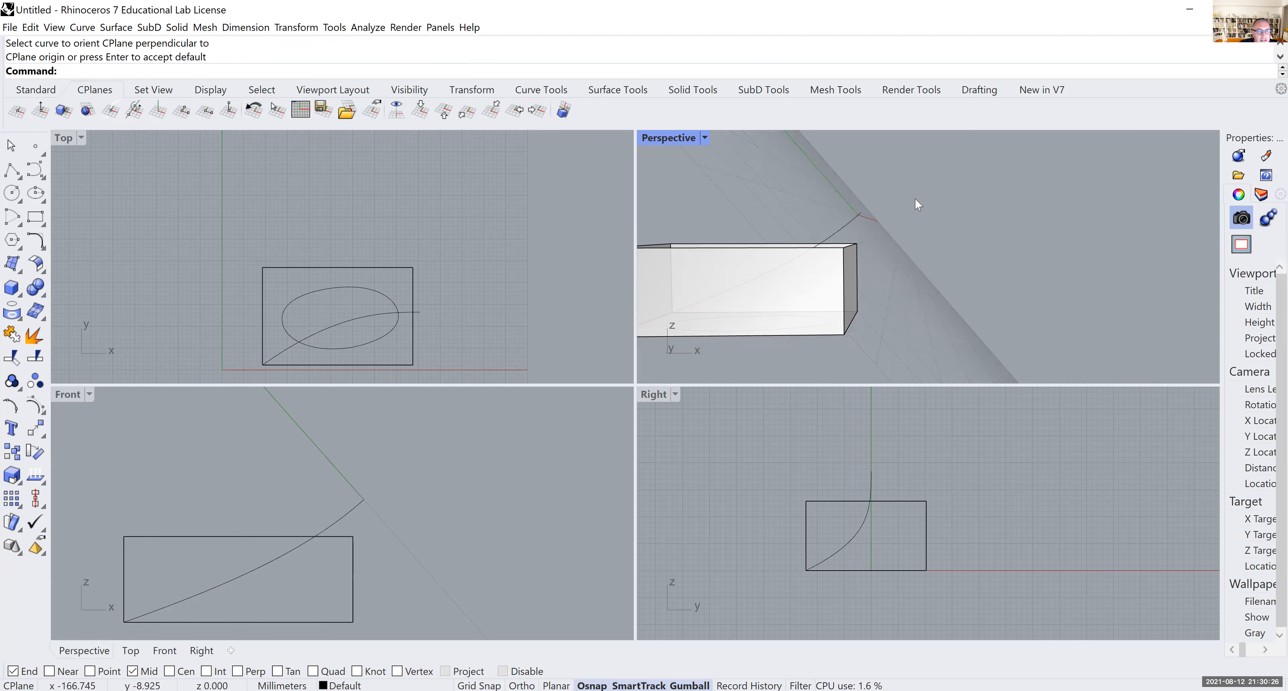
- Maximize the Perspective view and examine the tilted construction plane relative to the box and curve
scroll(843, 318, "down", 4)
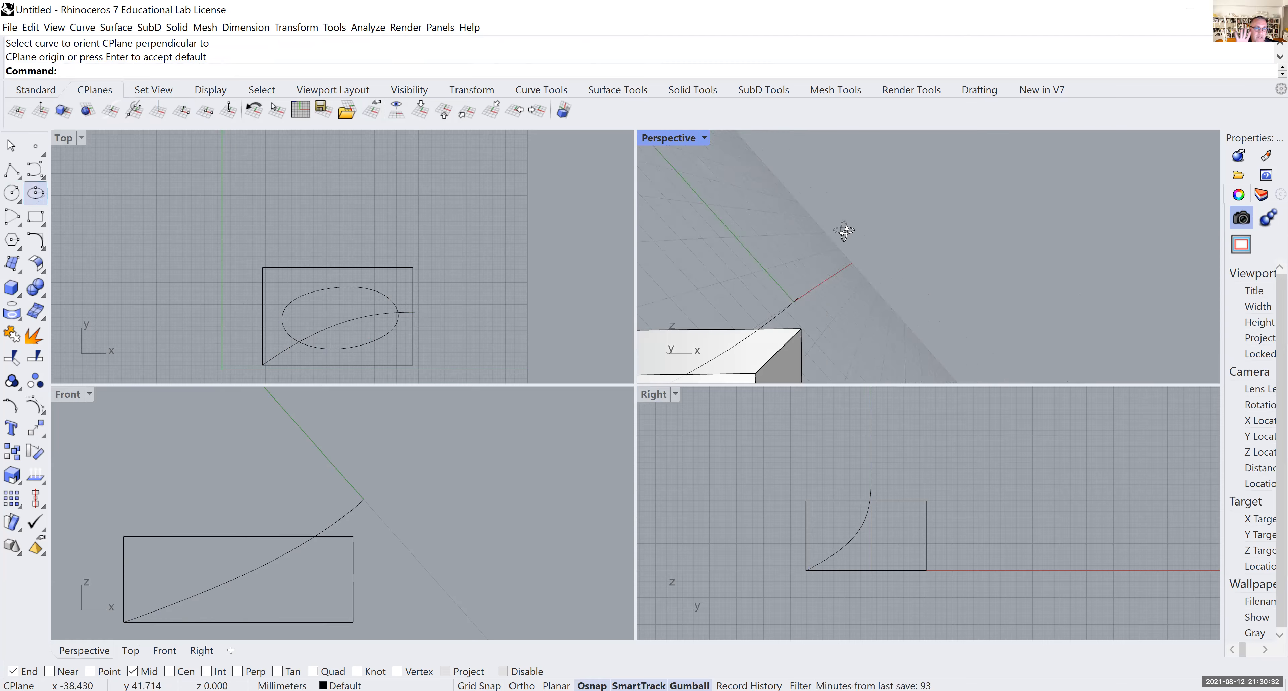
right_click_drag(857, 238, 865, 240)
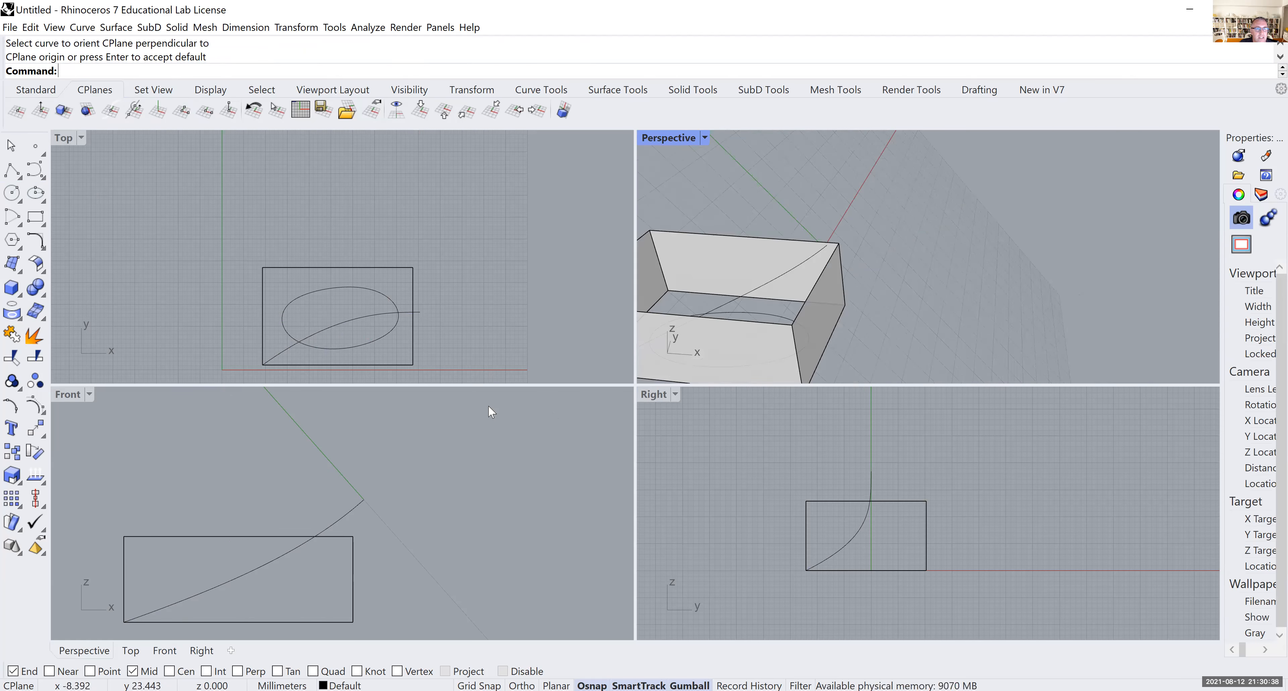
key("ctrl+m")
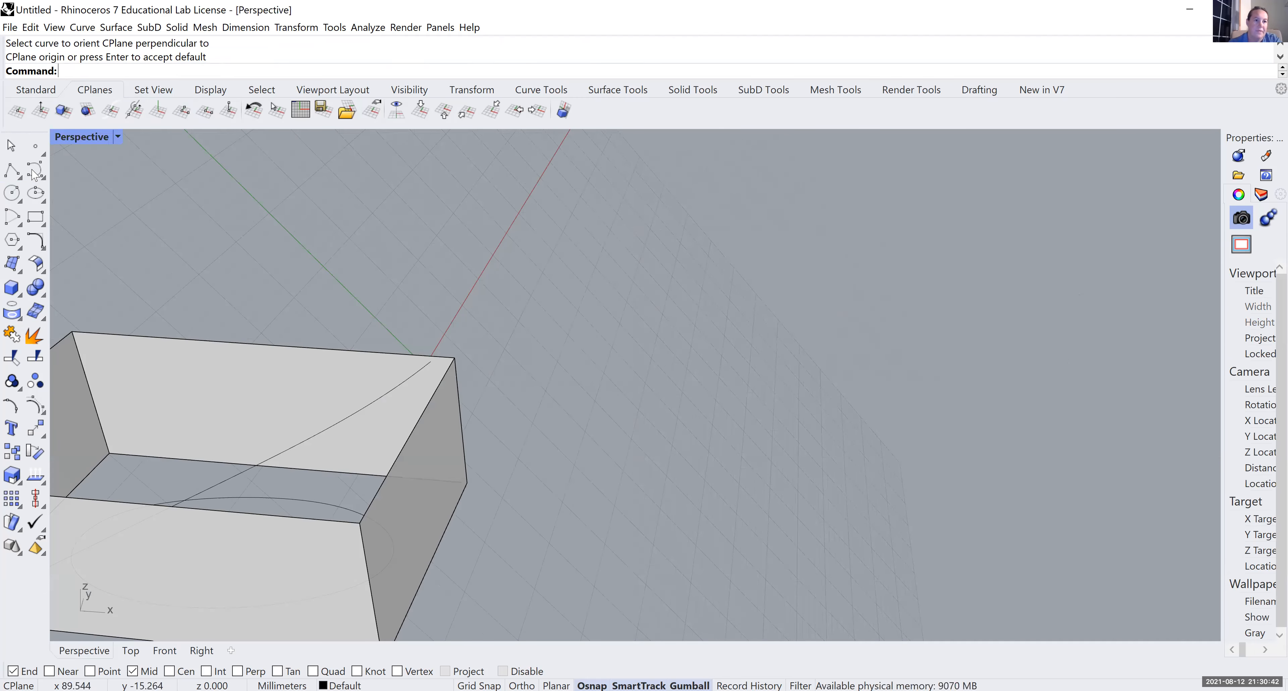
scroll(534, 405, "down", 9)
right_click_drag(646, 368, 628, 379)
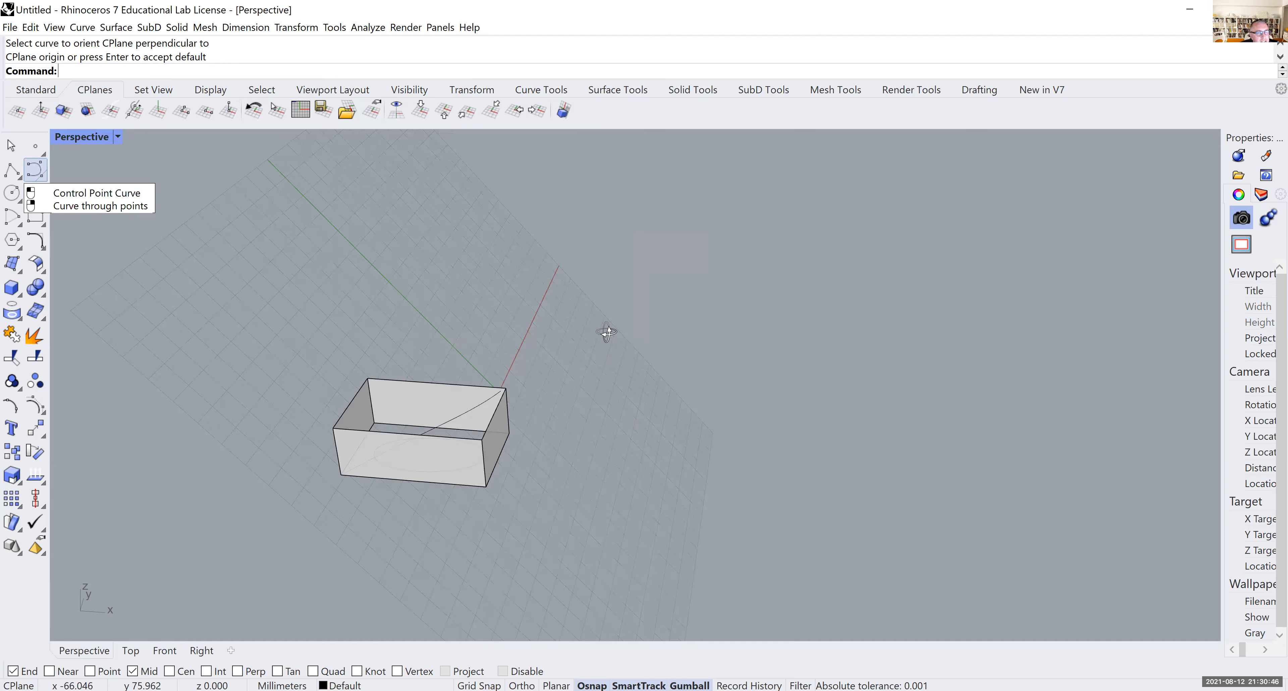
right_click_drag(611, 322, 565, 437)
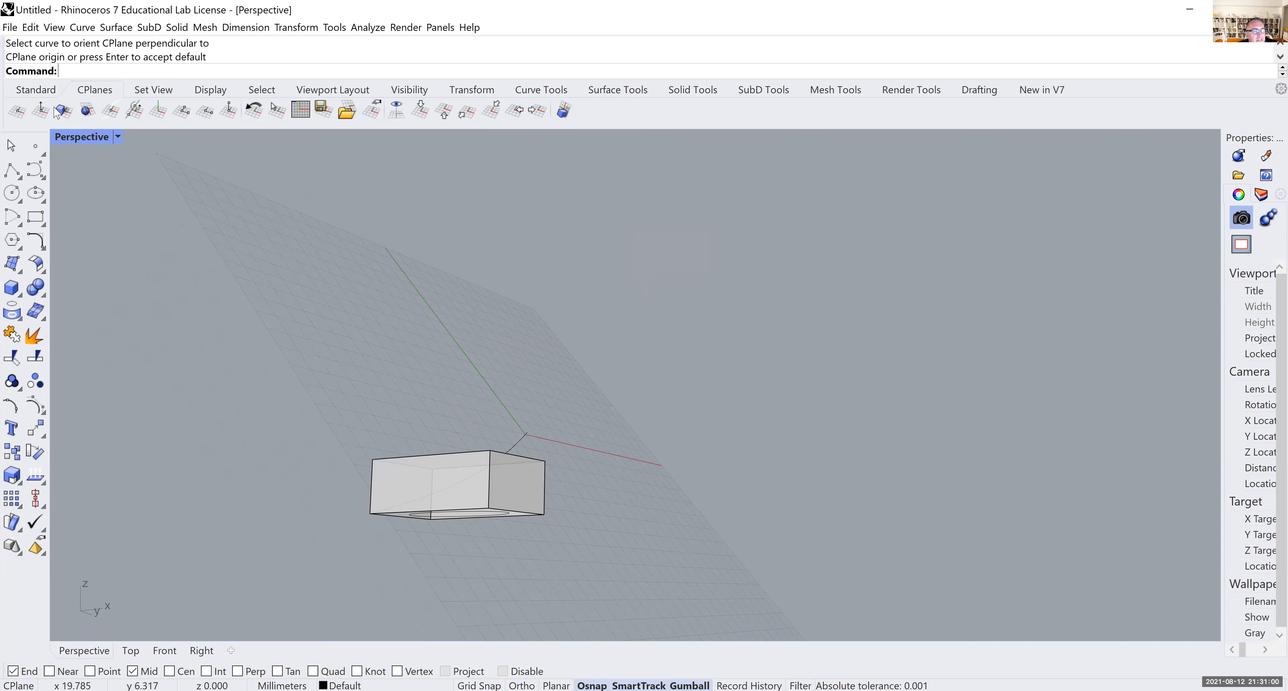
- Set the construction plane perpendicular to the open curve at a point just below its upper end
left_click(111, 110)
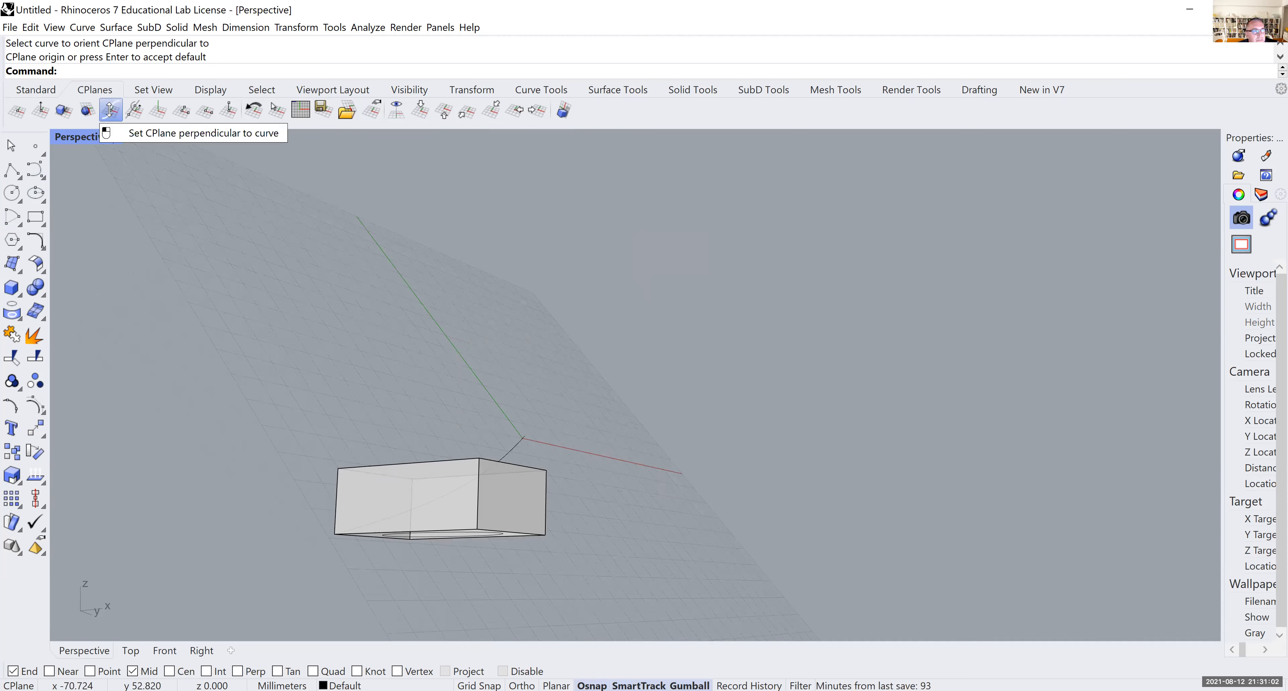
left_click(518, 449)
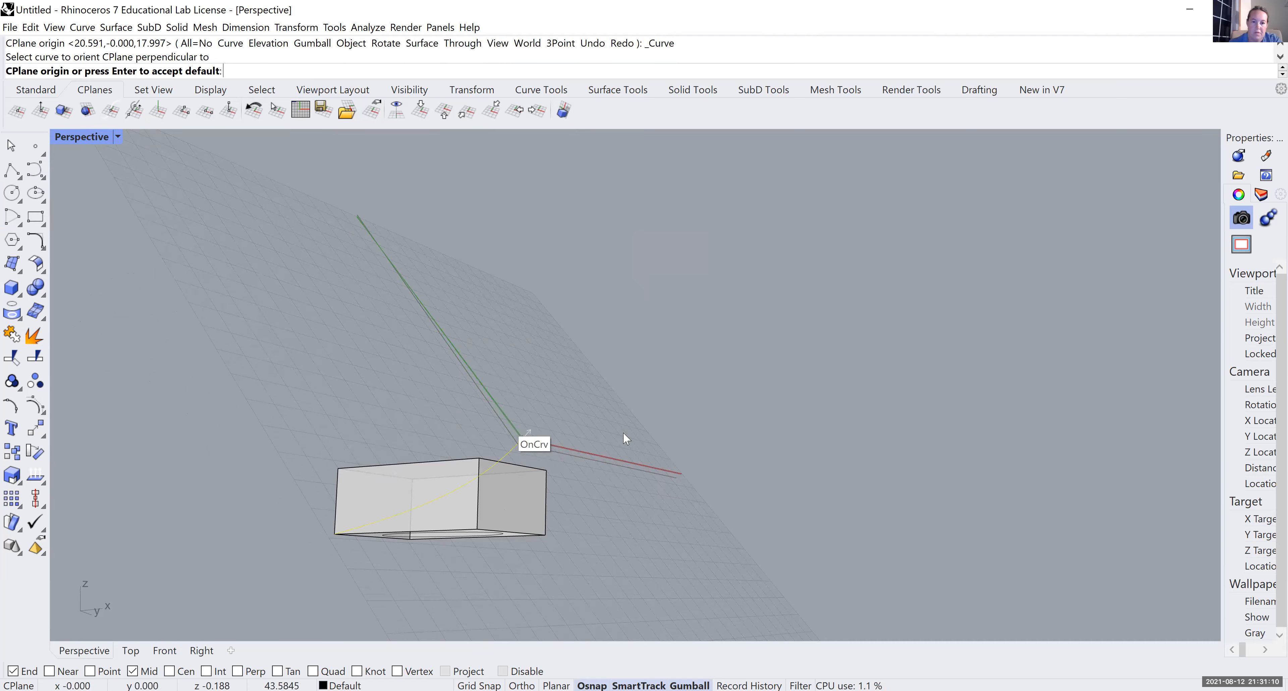
key("Return")
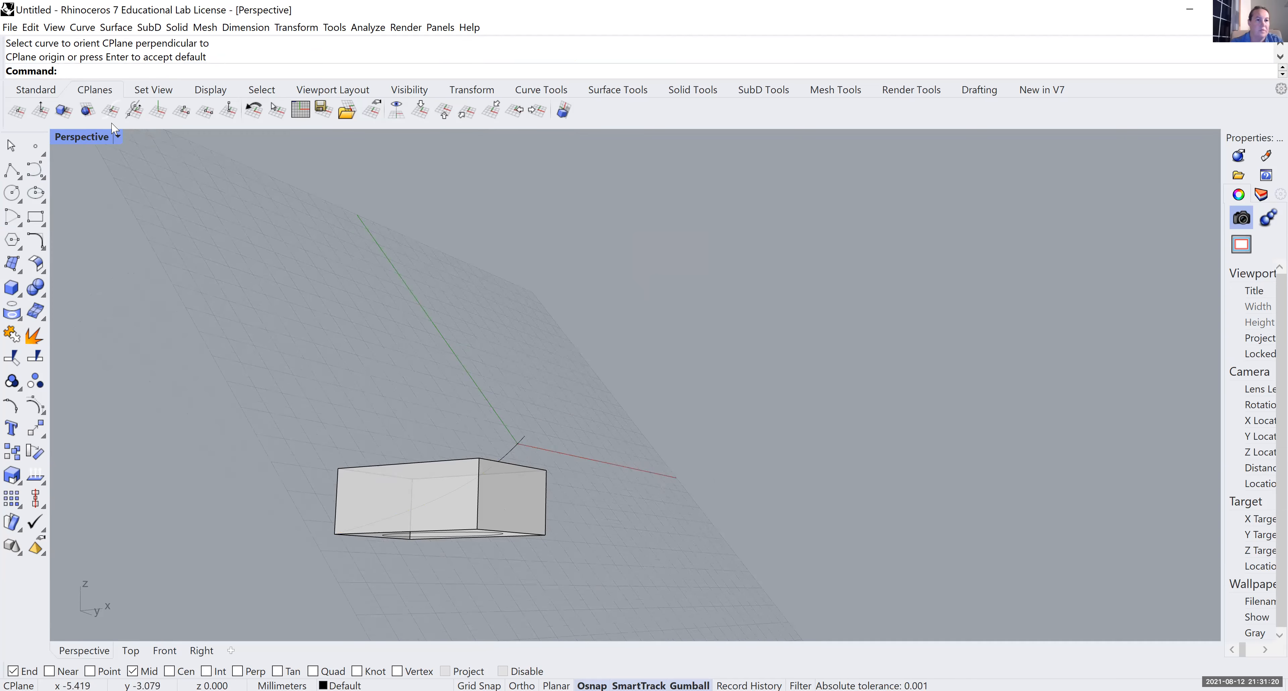
- Set the construction plane perpendicular to the open curve at its upper endpoint
scroll(567, 390, "up", 1)
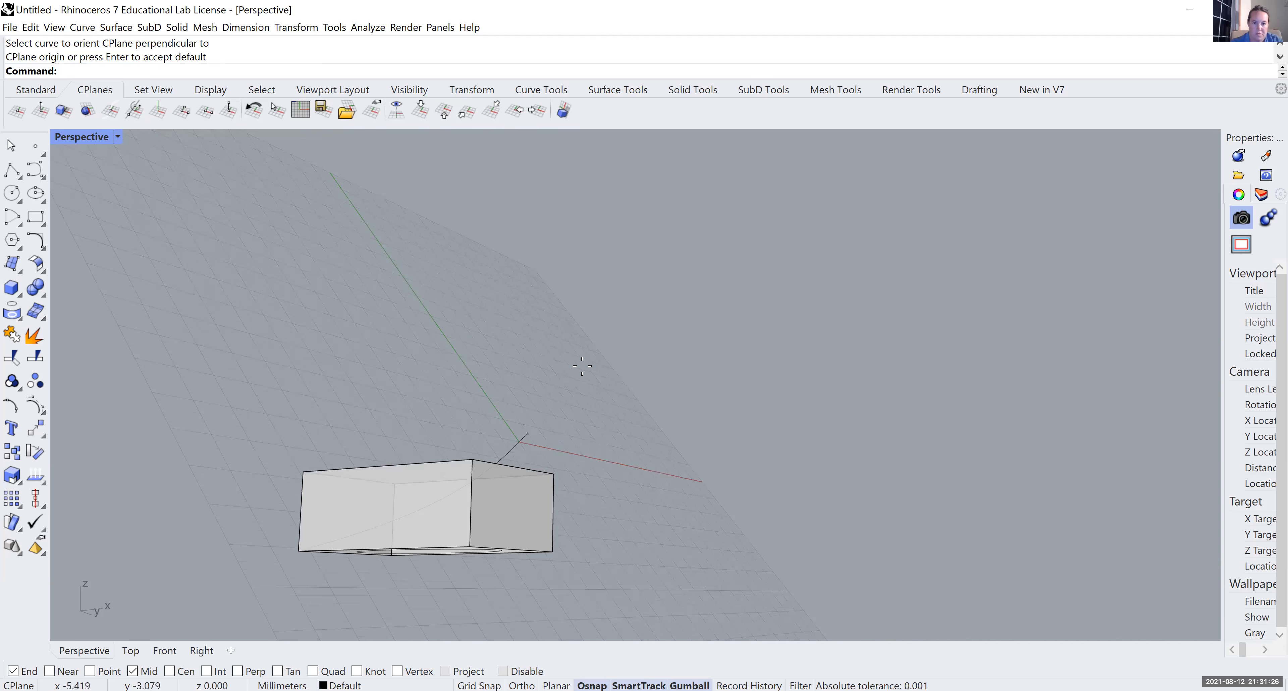
scroll(514, 448, "up", 10)
right_click(611, 372)
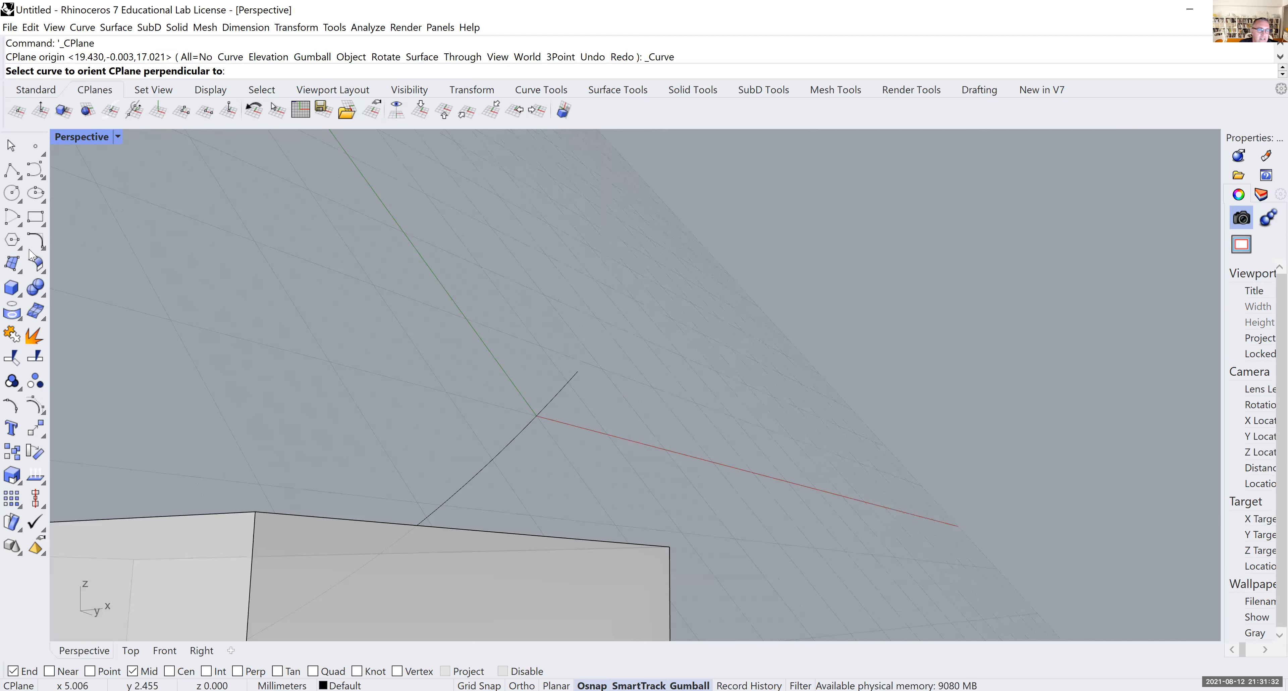
left_click(568, 382)
left_click(577, 372)
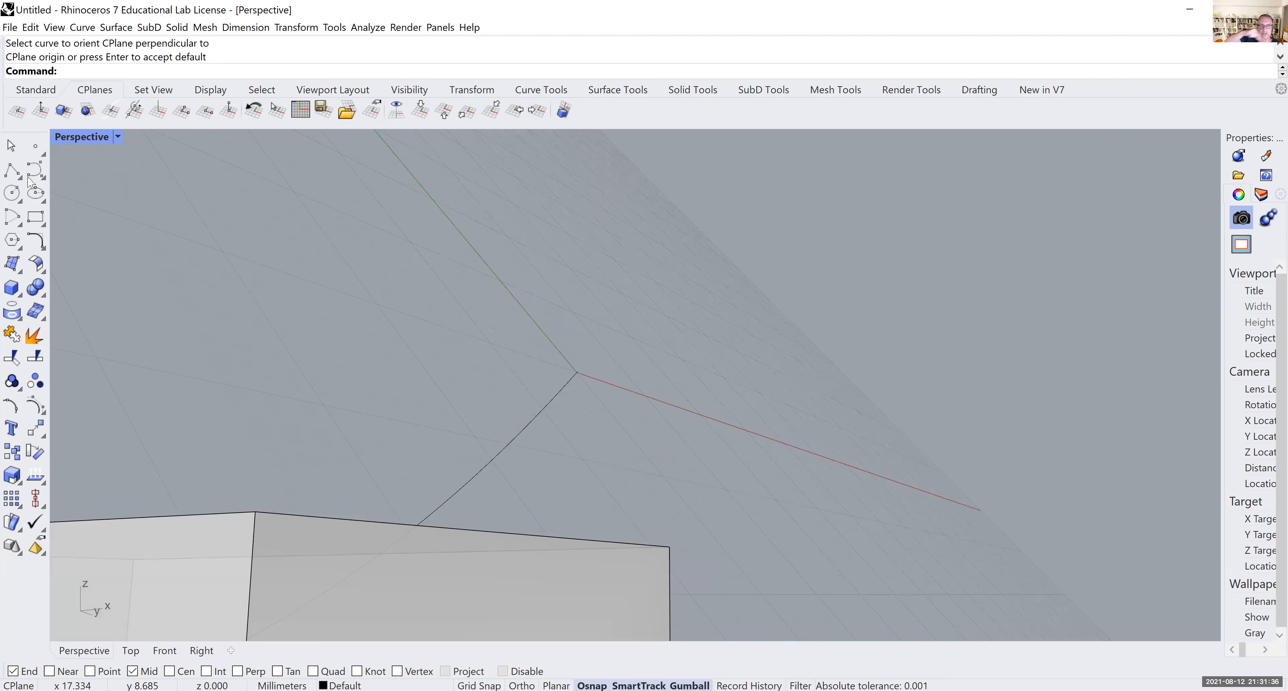
- Draw a closed degree-3 control-point curve on the tilted construction plane, looping around the upper end of the open curve
scroll(604, 461, "down", 5)
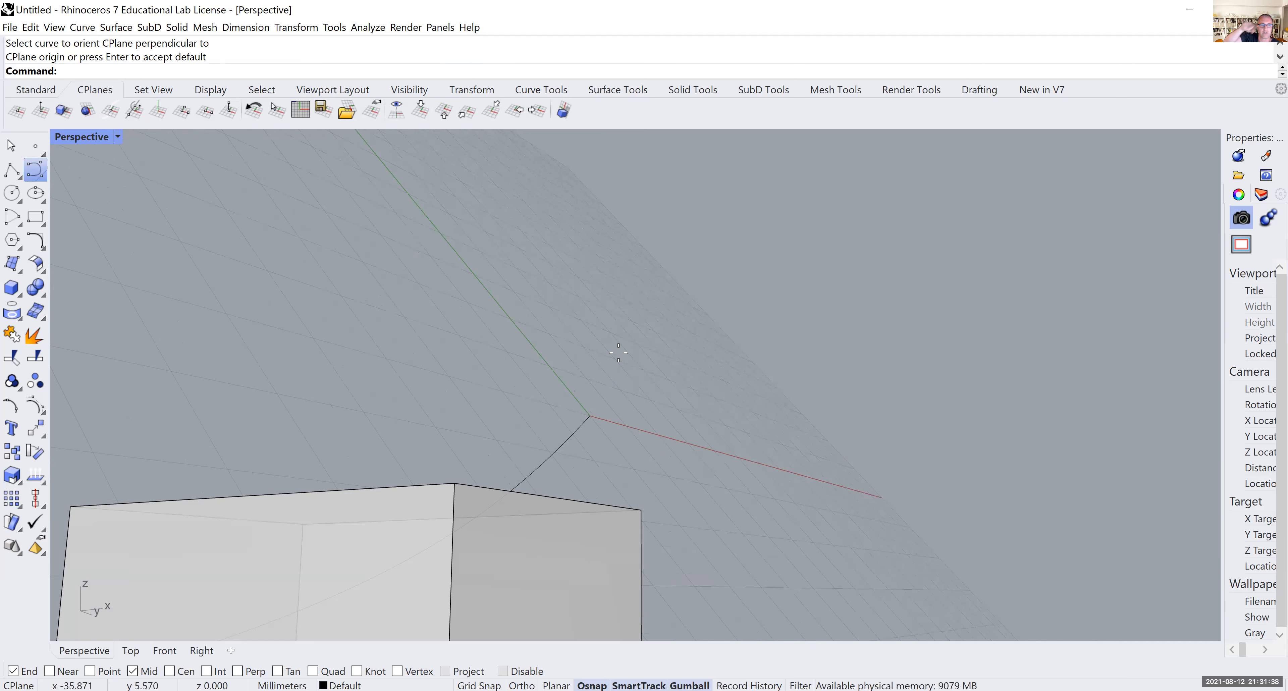
left_click(35, 172)
left_click(477, 369)
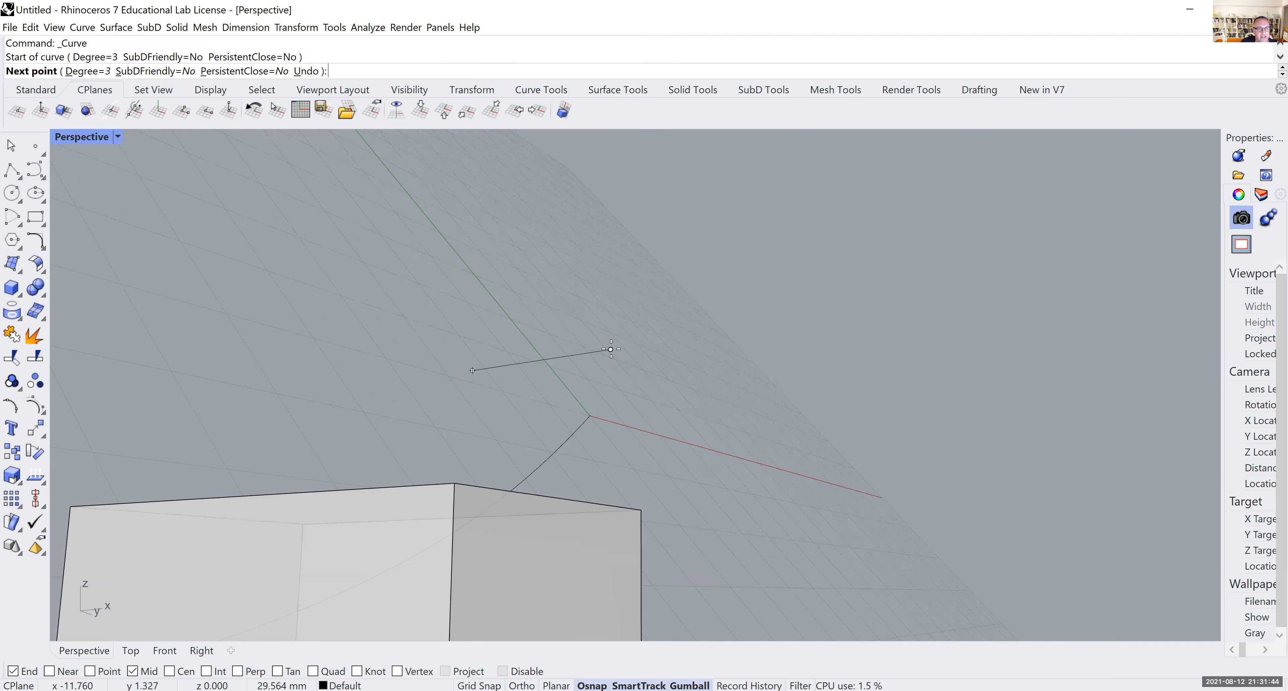
left_click(610, 350)
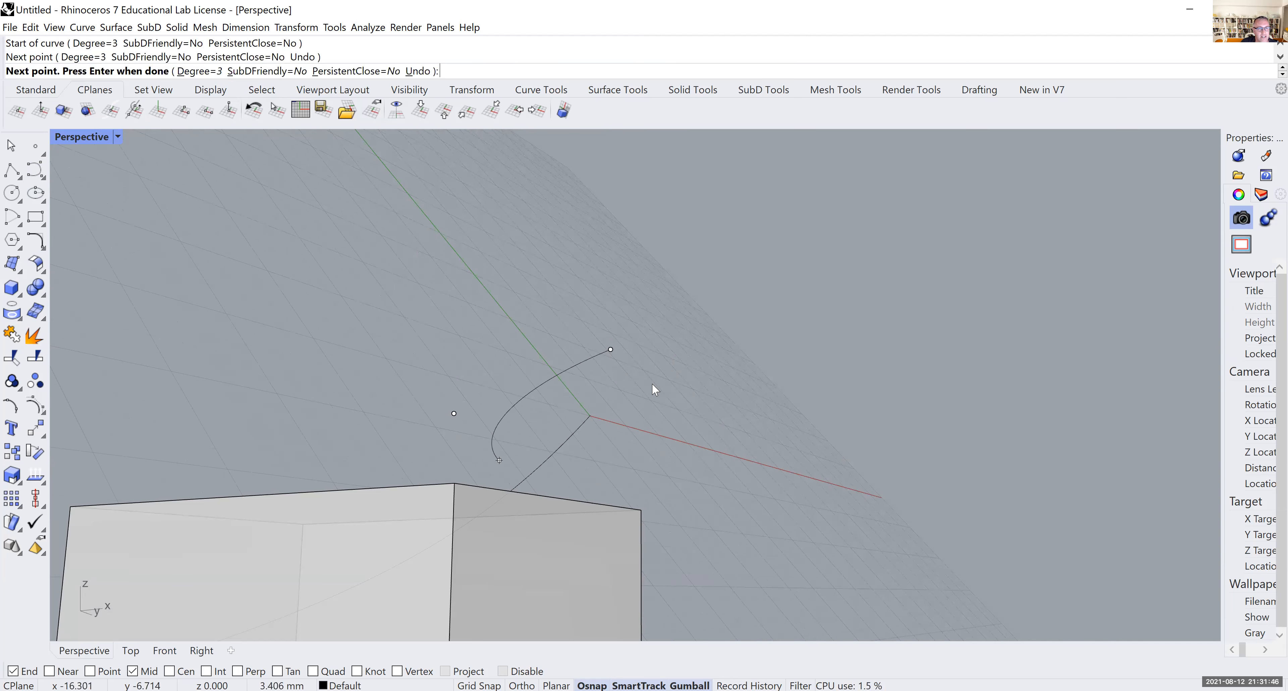
scroll(636, 489, "down", 12)
- Try extruding the new closed curve perpendicular to the tilted construction plane with the Gumball, and undo the extrusion
right_click_drag(651, 478, 703, 515)
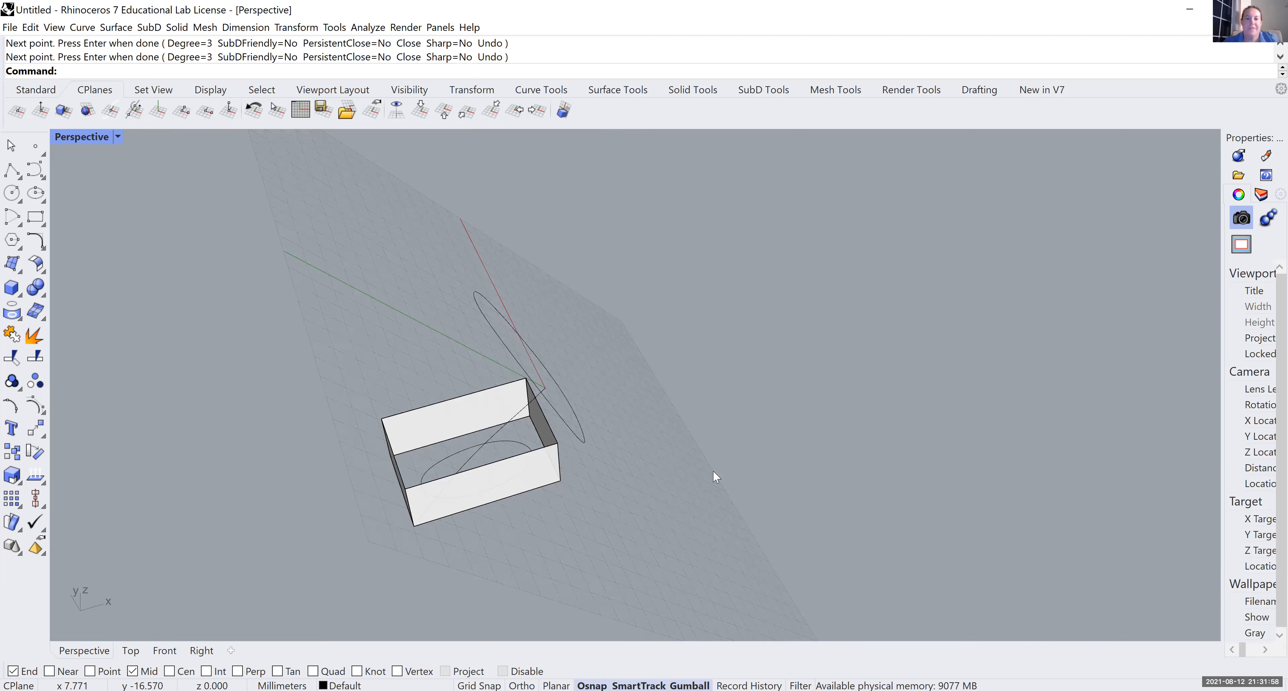
right_click_drag(455, 364, 588, 378)
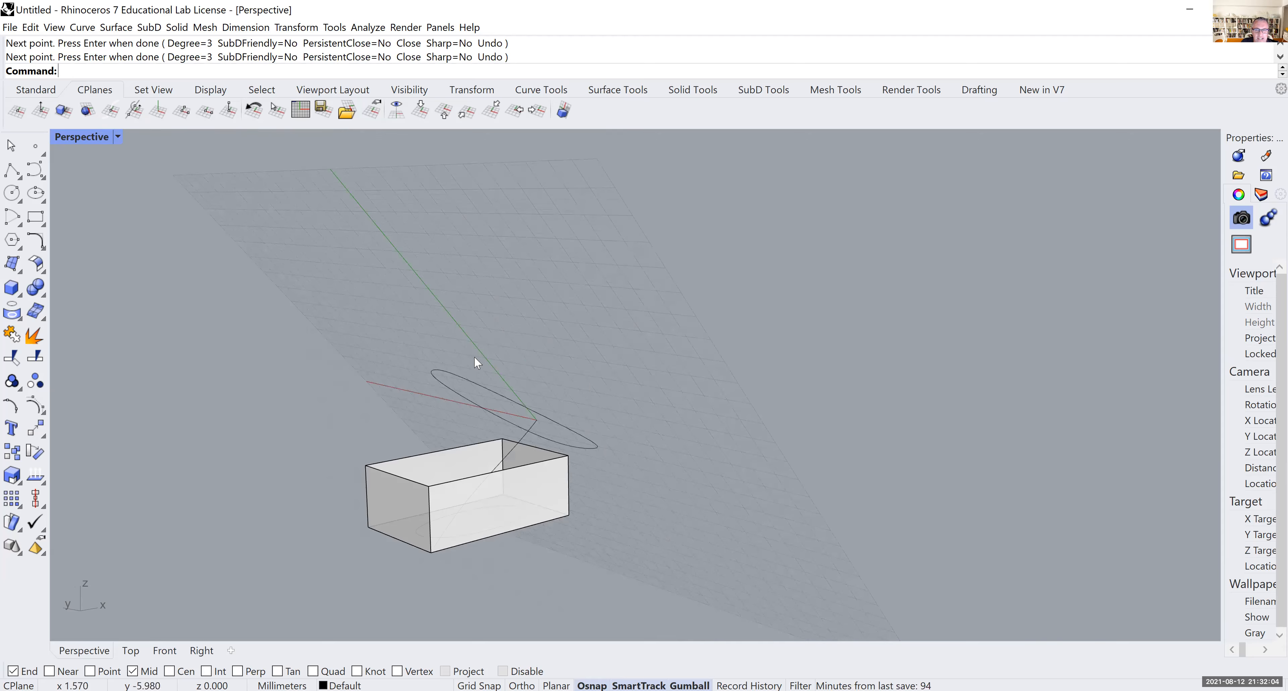
scroll(488, 342, "up", 3)
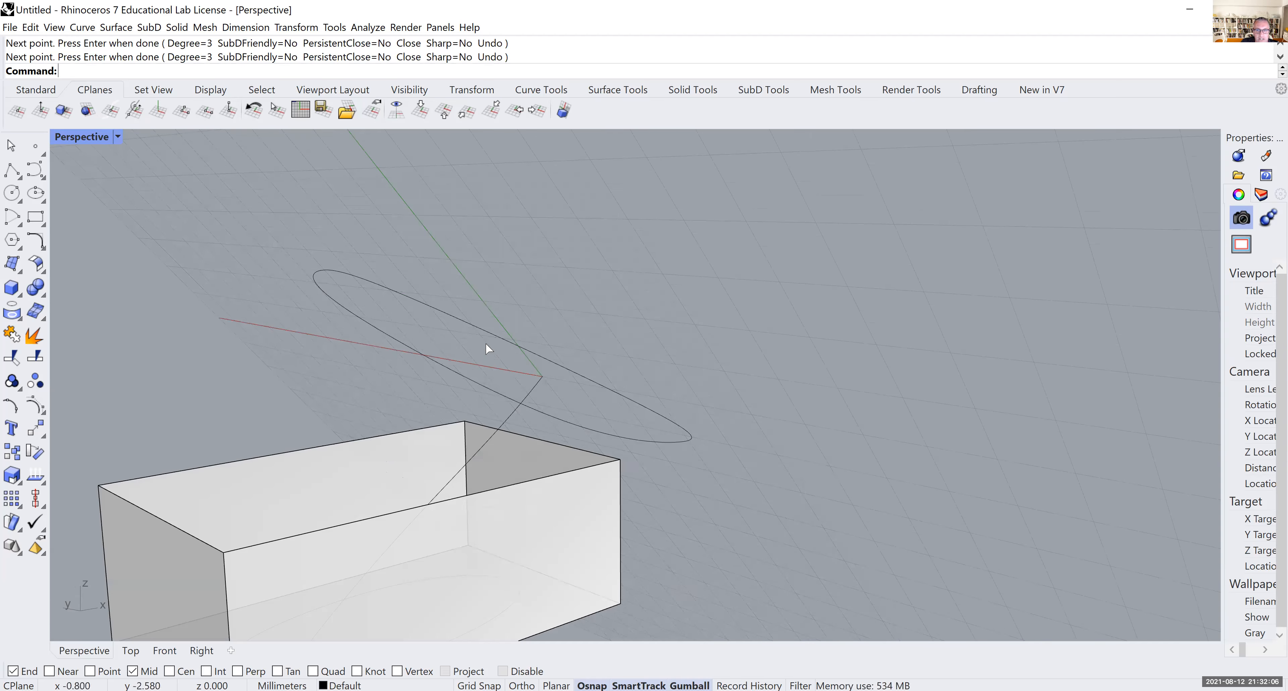
left_click(475, 368)
left_click_drag(478, 370, 609, 382)
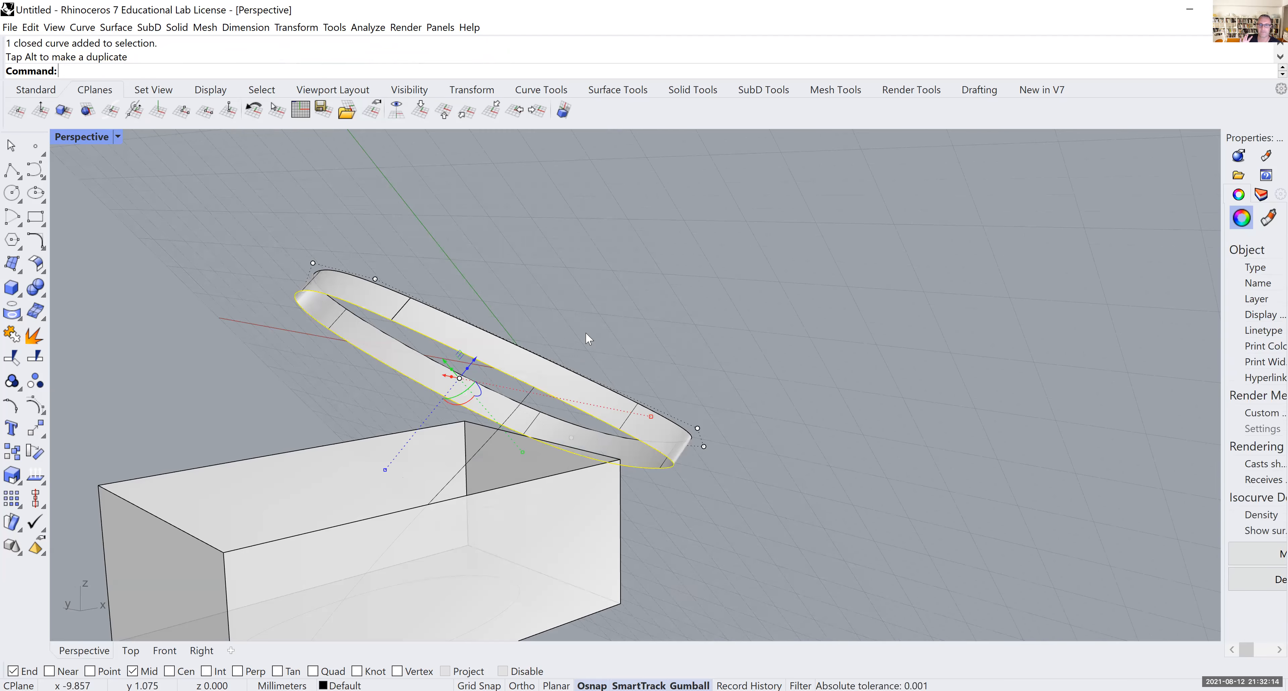
key("ctrl+z")
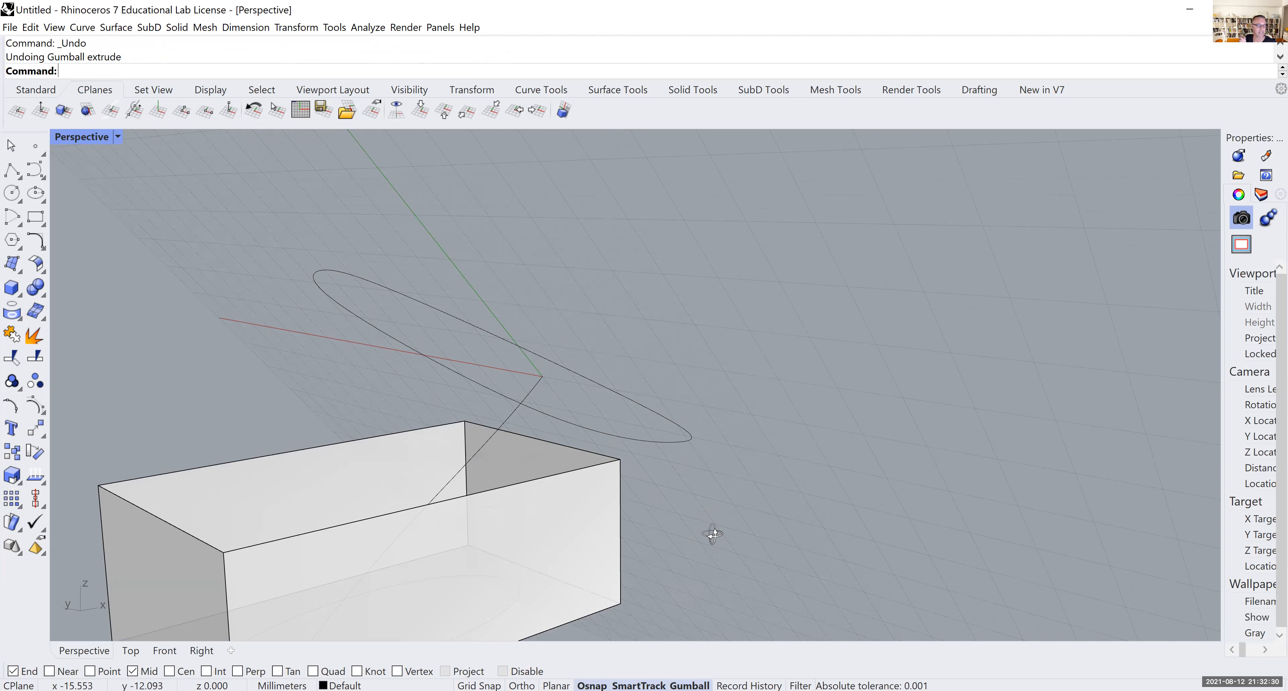
- Examine from several angles how the closed curve lies on the tilted construction plane relative to the open curve and box
right_click_drag(697, 498, 715, 533)
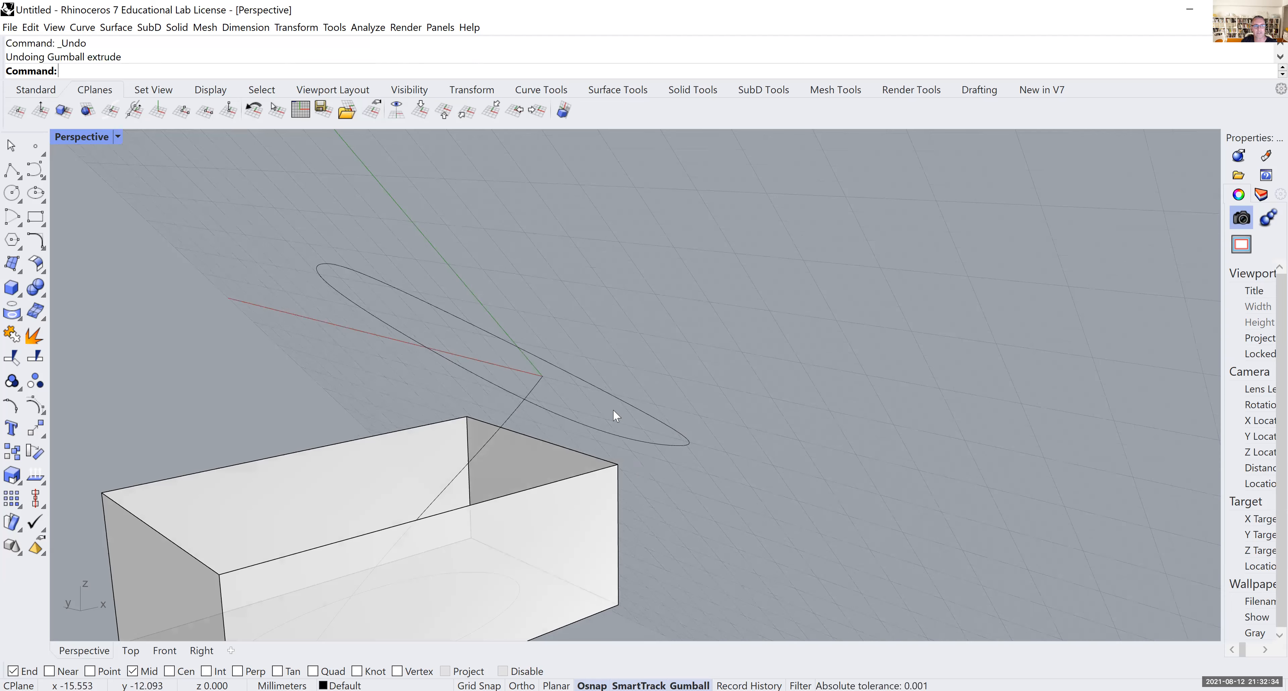
right_click_drag(619, 416, 538, 398)
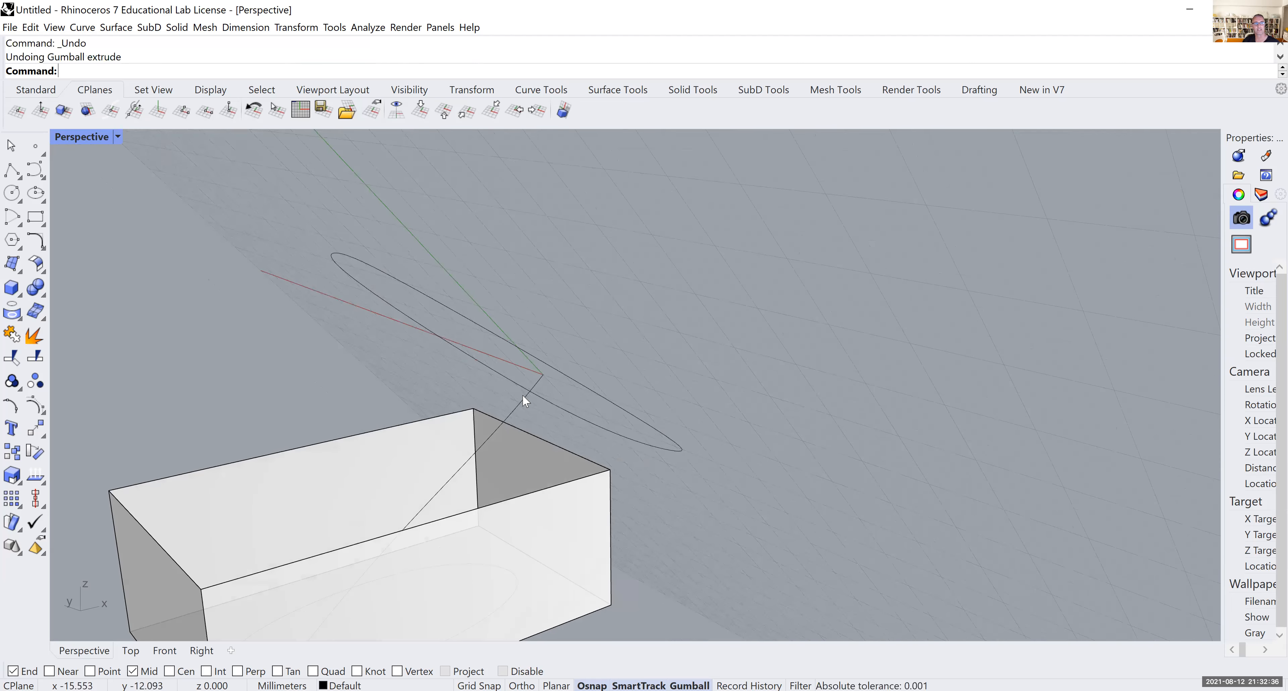
right_click_drag(519, 392, 517, 391)
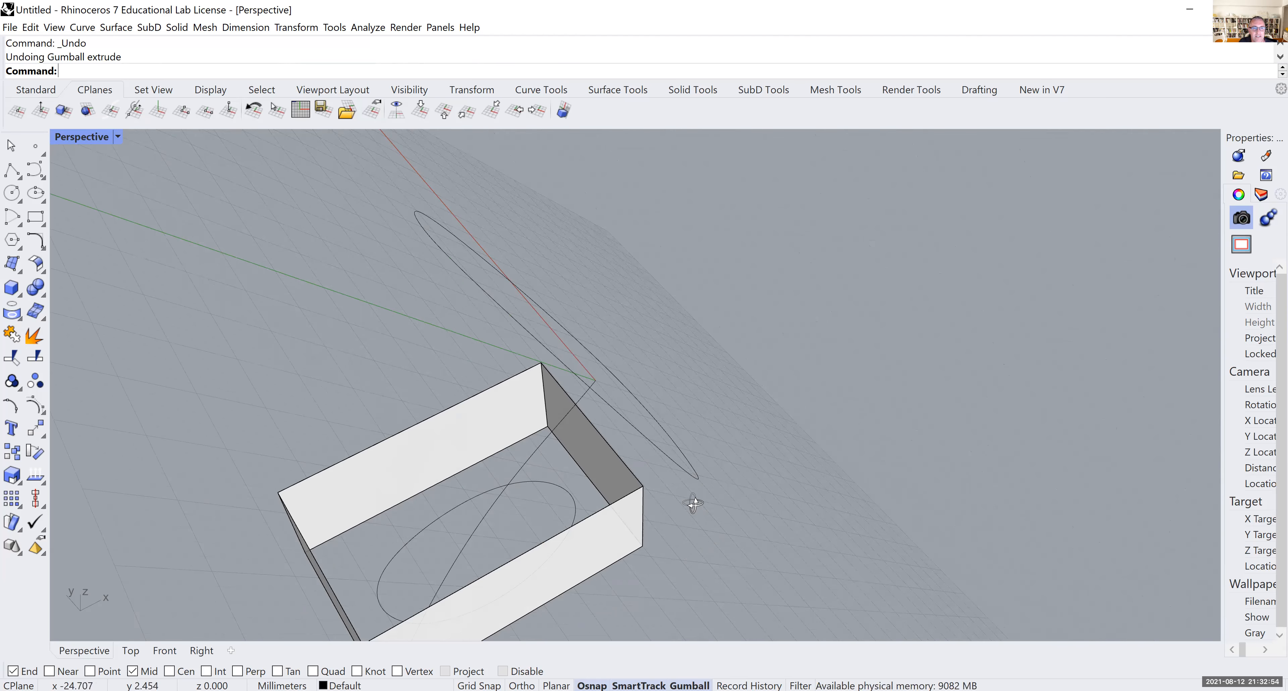
right_click_drag(697, 502, 699, 508)
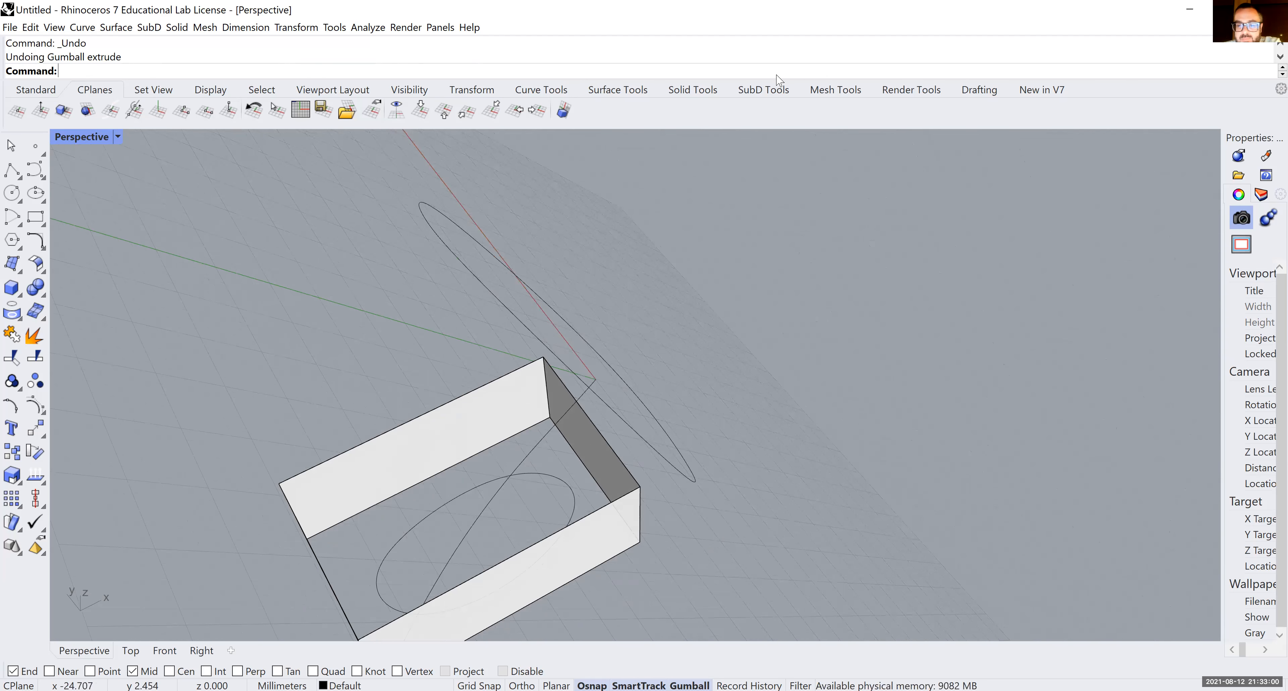
right_click_drag(700, 399, 693, 408)
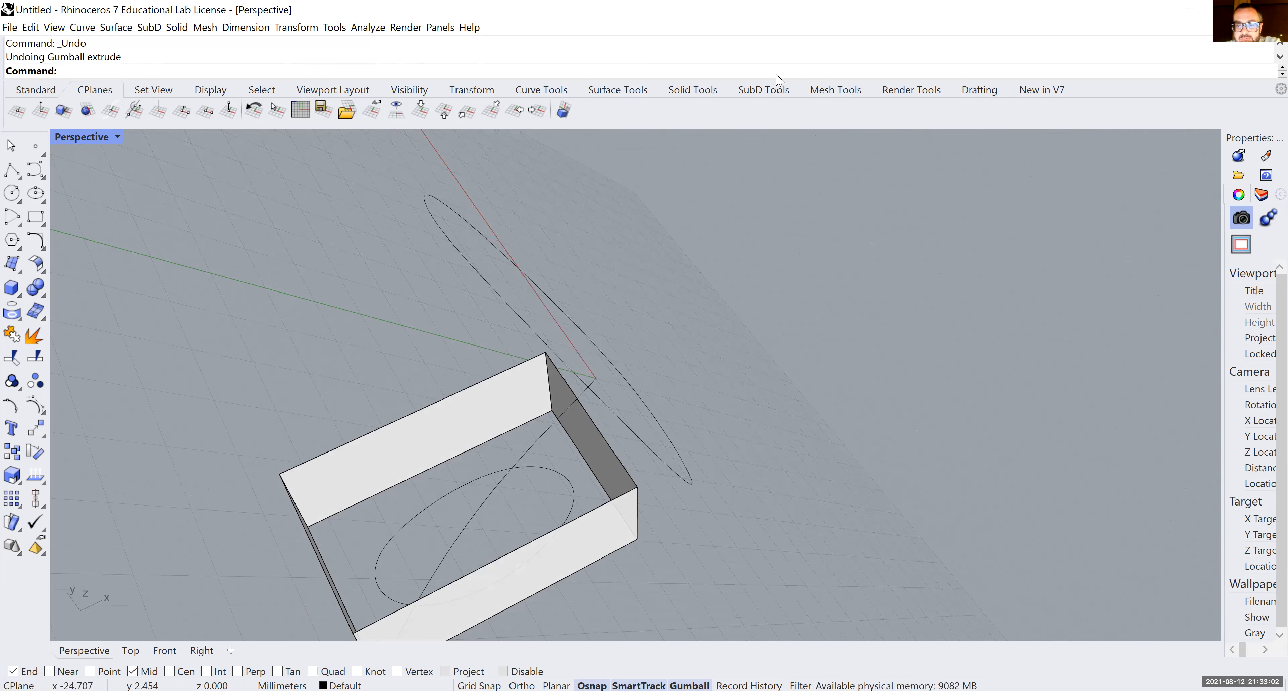
right_click_drag(695, 405, 655, 335)
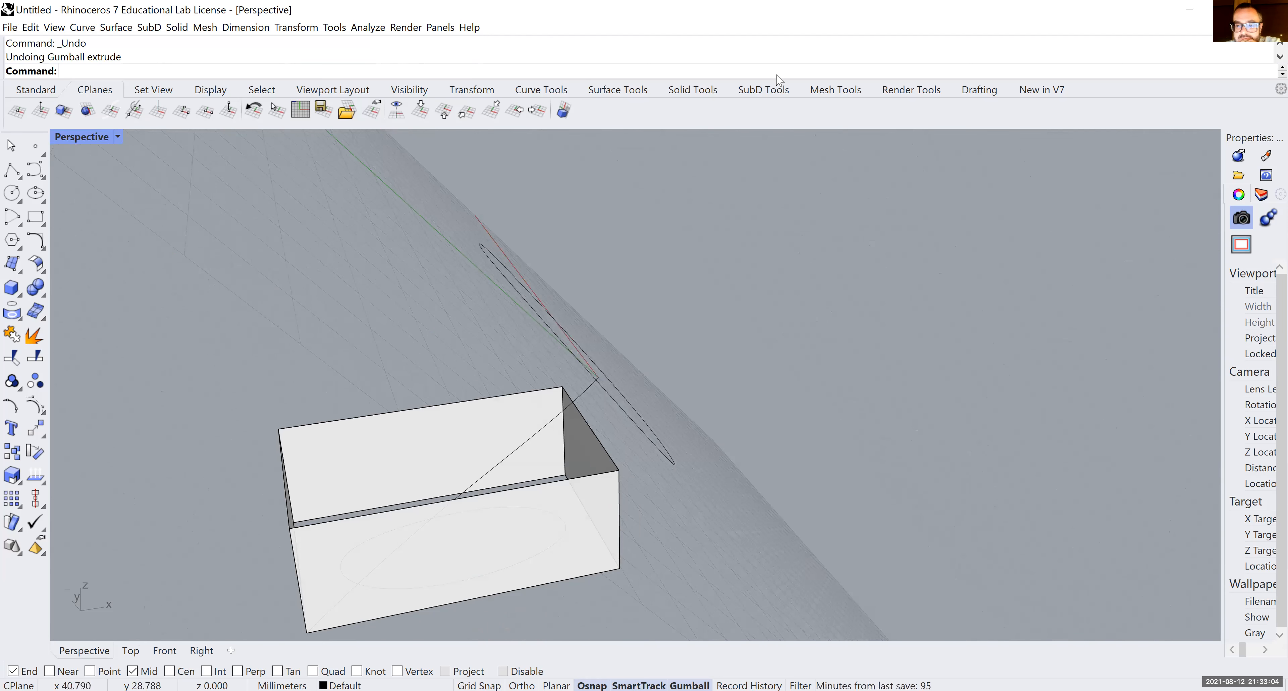